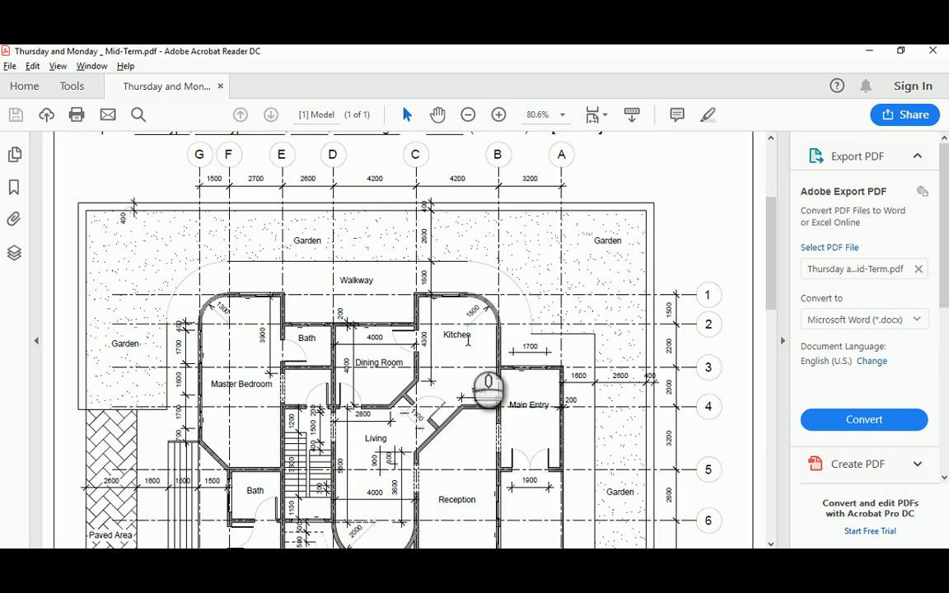
Scroll through the Mid-Term ground-floor plan PDF, then bring up the blank AutoCAD Drawing2
left_click_drag(771, 230, 762, 290)
scroll(668, 259, "down", 1, "ctrl")
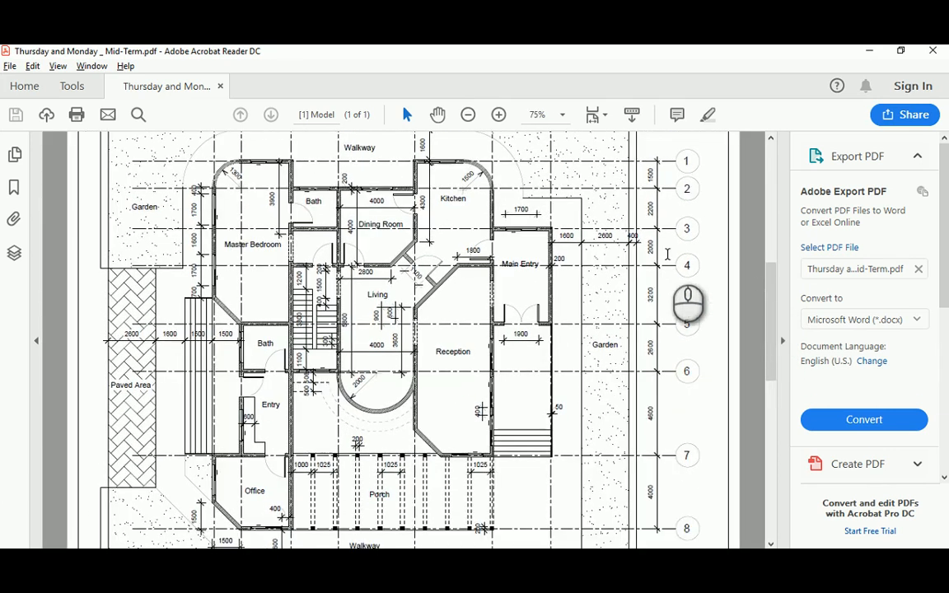
scroll(659, 247, "up", 2)
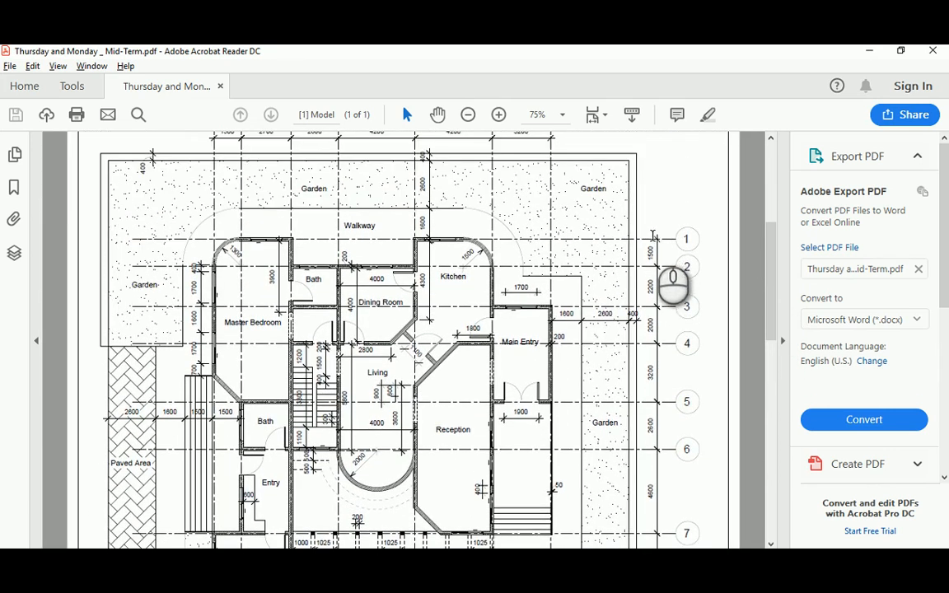
scroll(655, 239, "up", 1)
scroll(654, 240, "up", 1)
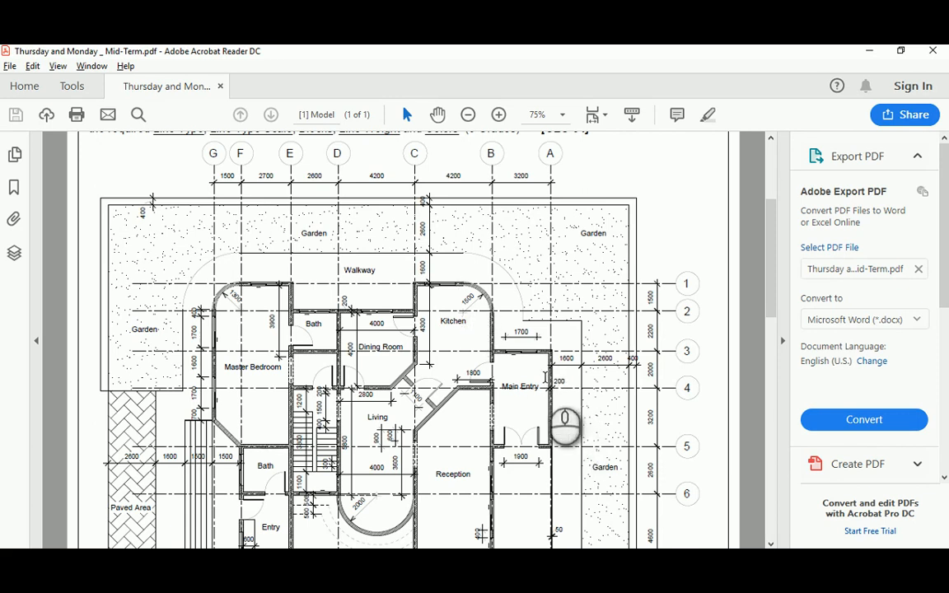
left_click_drag(772, 209, 774, 276)
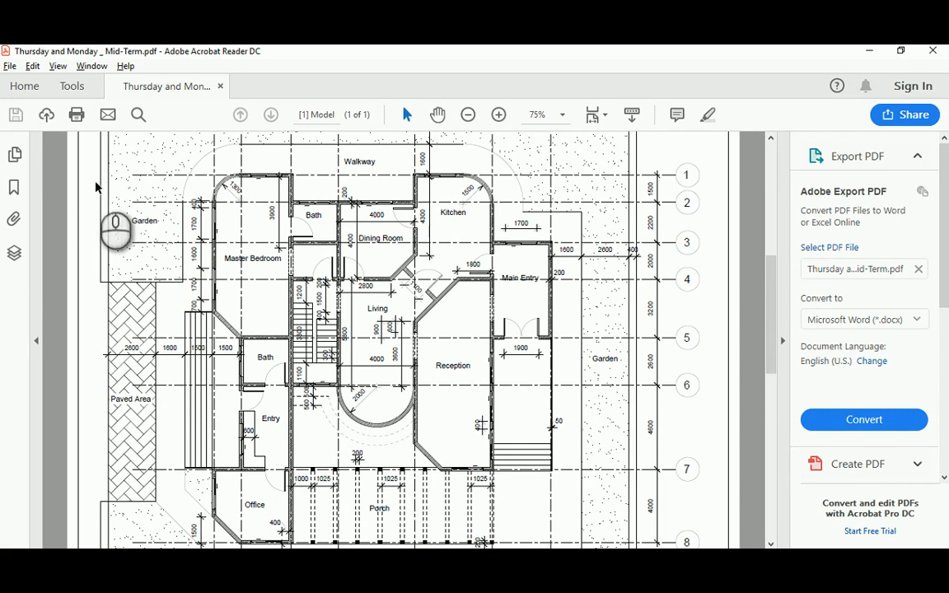
scroll(376, 218, "up", 3)
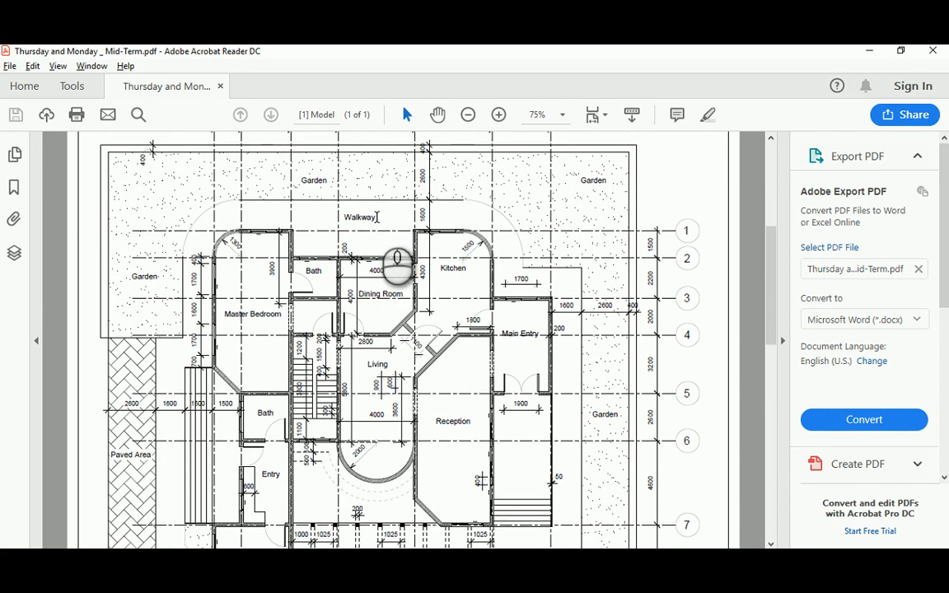
left_click_drag(773, 275, 772, 222)
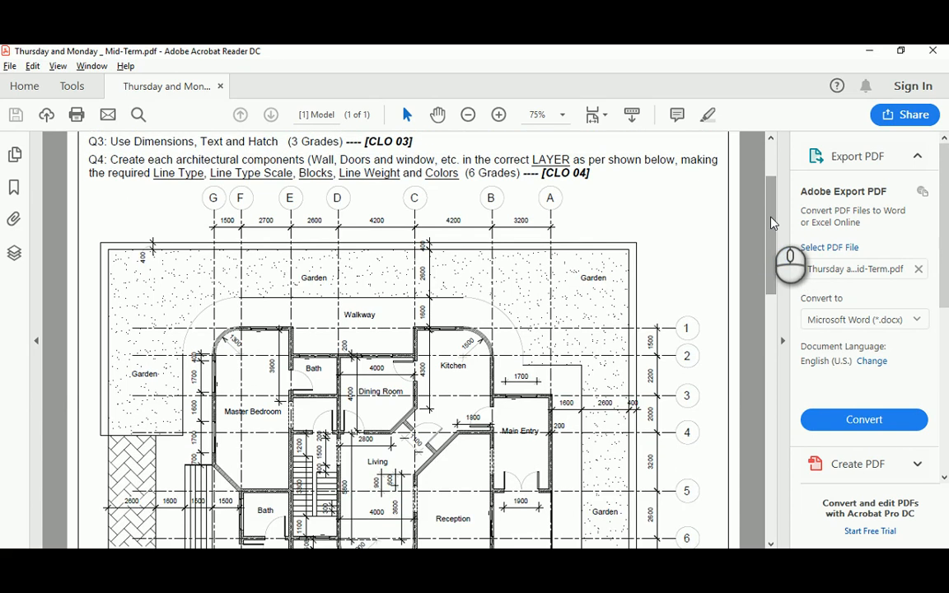
scroll(772, 222, "up", 1, "ctrl")
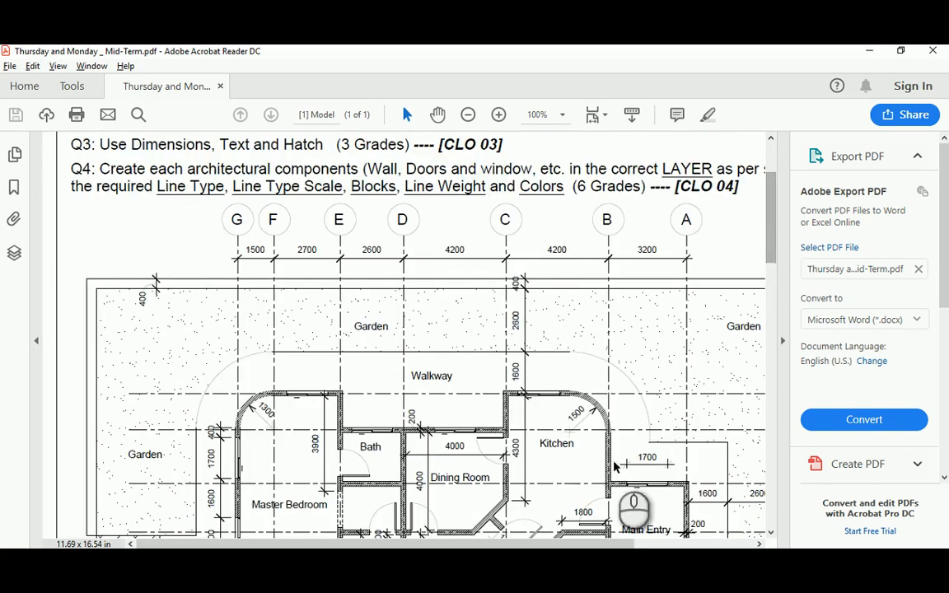
left_click(485, 565)
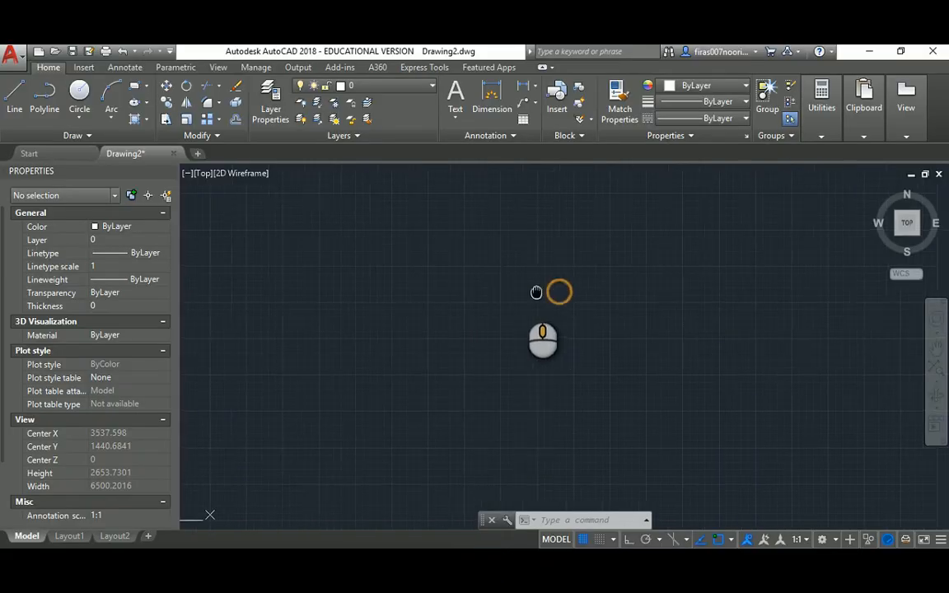
Create a new layer named Girds and set its colour to magenta
middle_click_drag(535, 292, 489, 297)
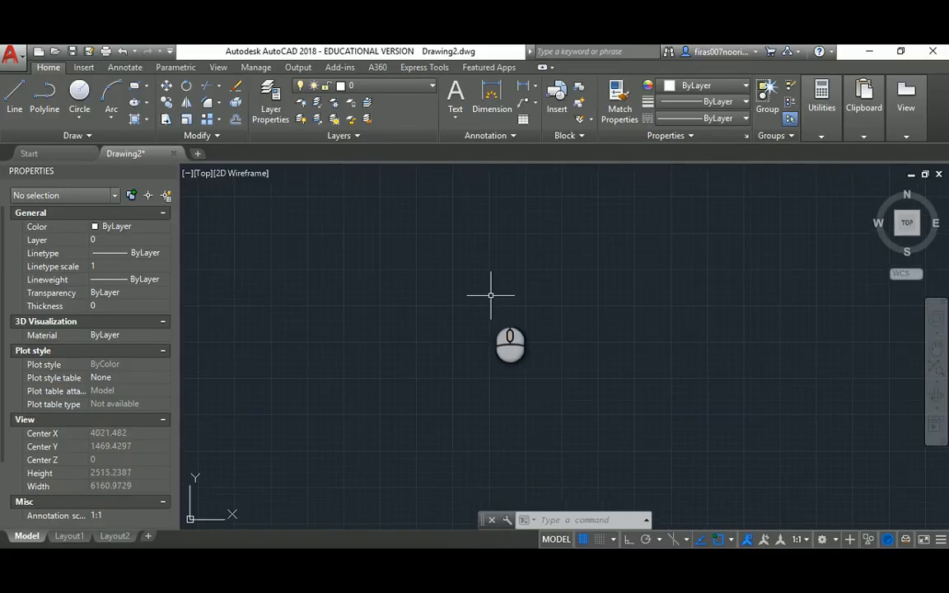
type("la")
key("Return")
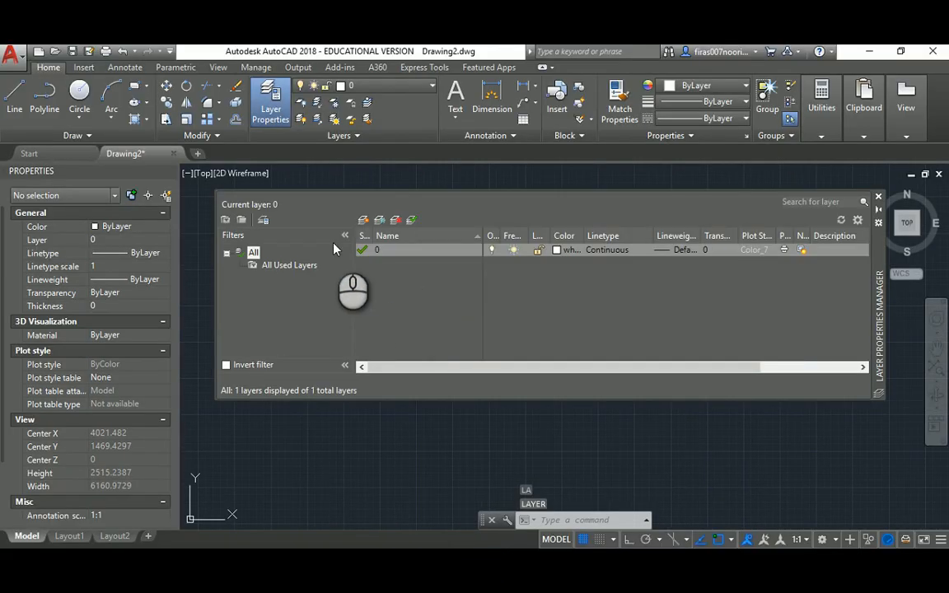
left_click(363, 221)
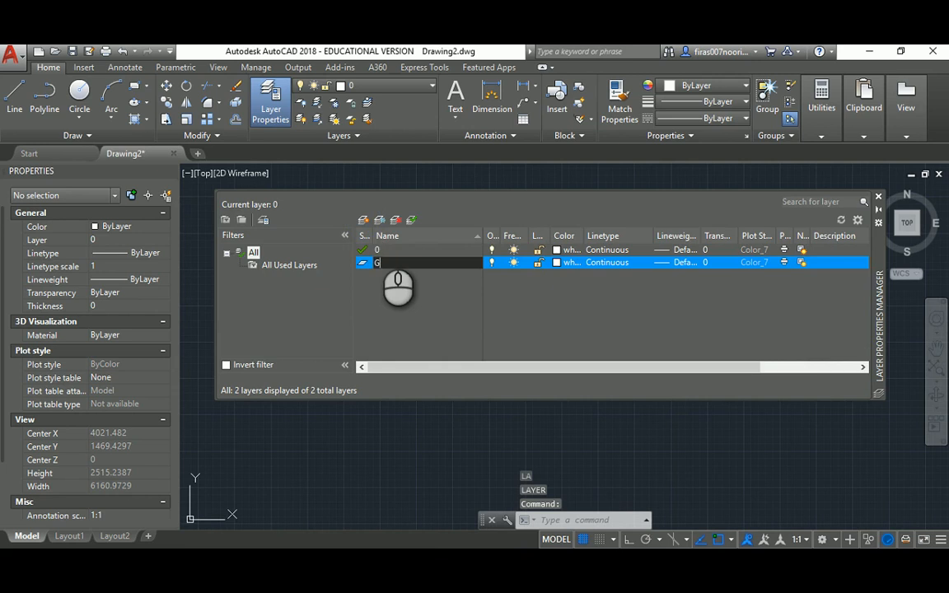
type("Gir")
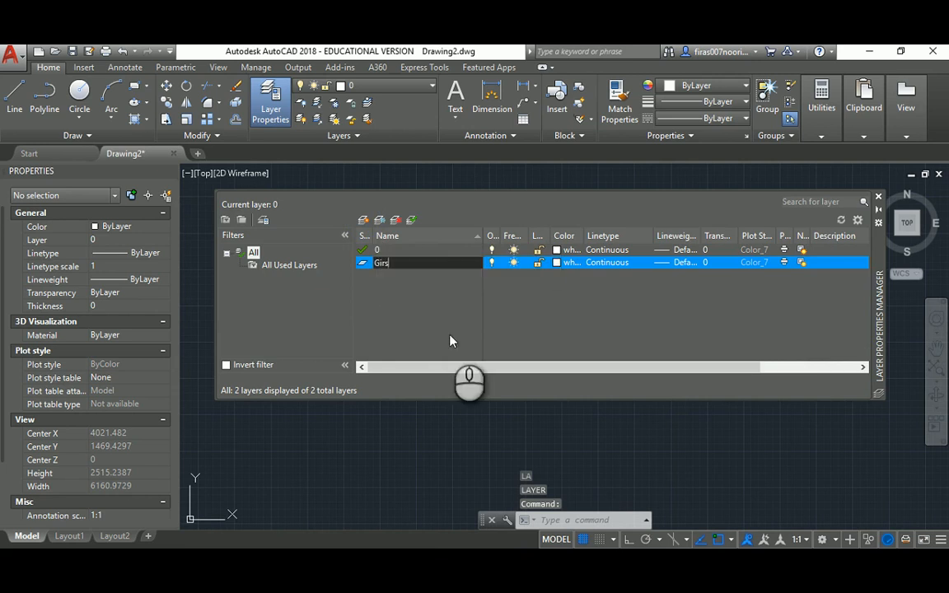
type("ds")
key("Return")
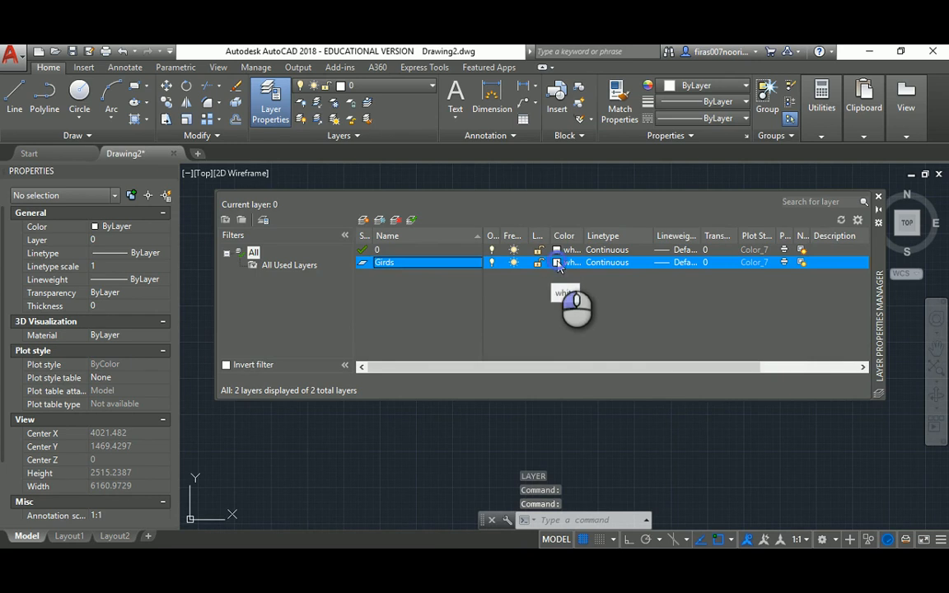
left_click(564, 262)
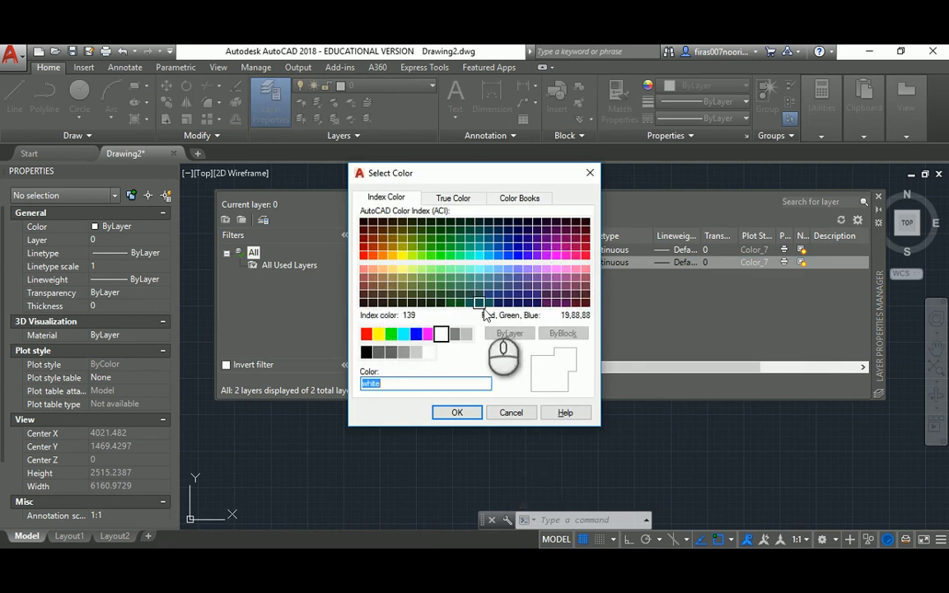
left_click(428, 334)
left_click(456, 412)
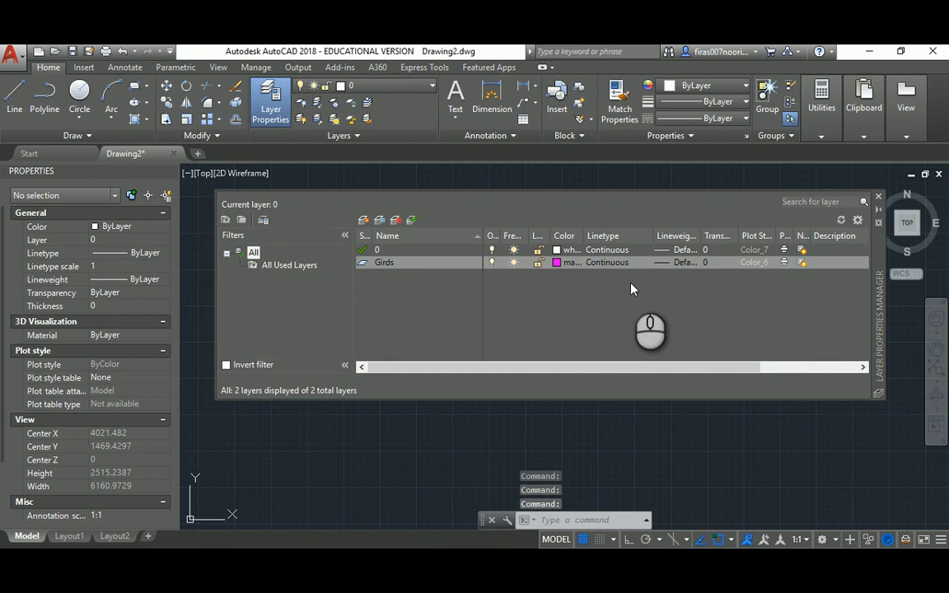
Give Girds the ACAD_ISO04W100 linetype, make it current, and return to the PDF
left_click(622, 264)
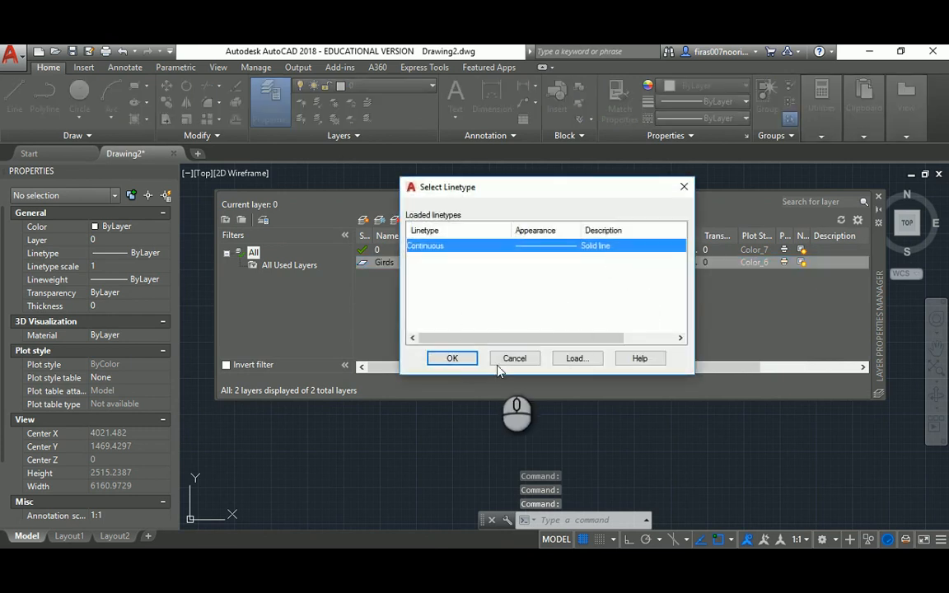
left_click(577, 360)
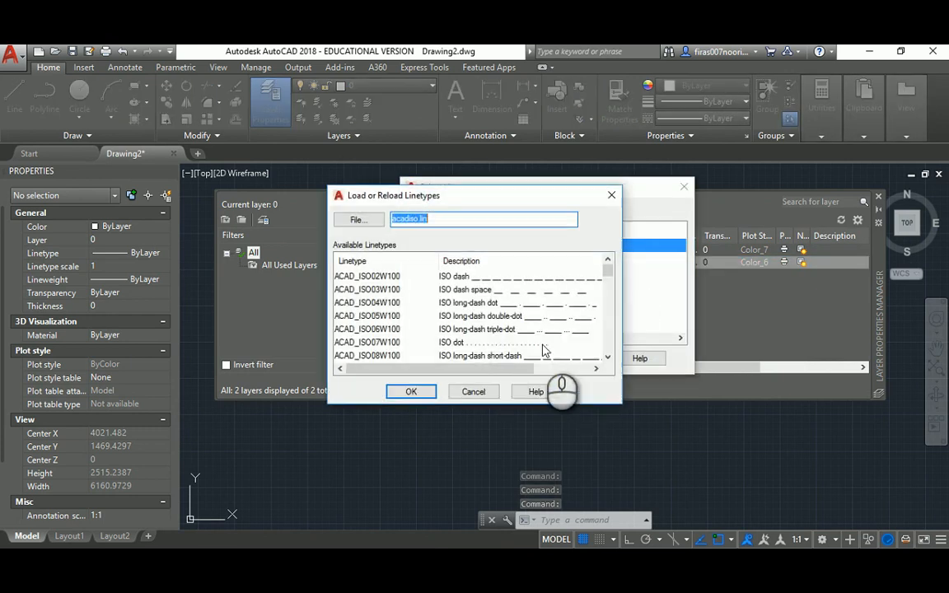
left_click(491, 304)
left_click(412, 391)
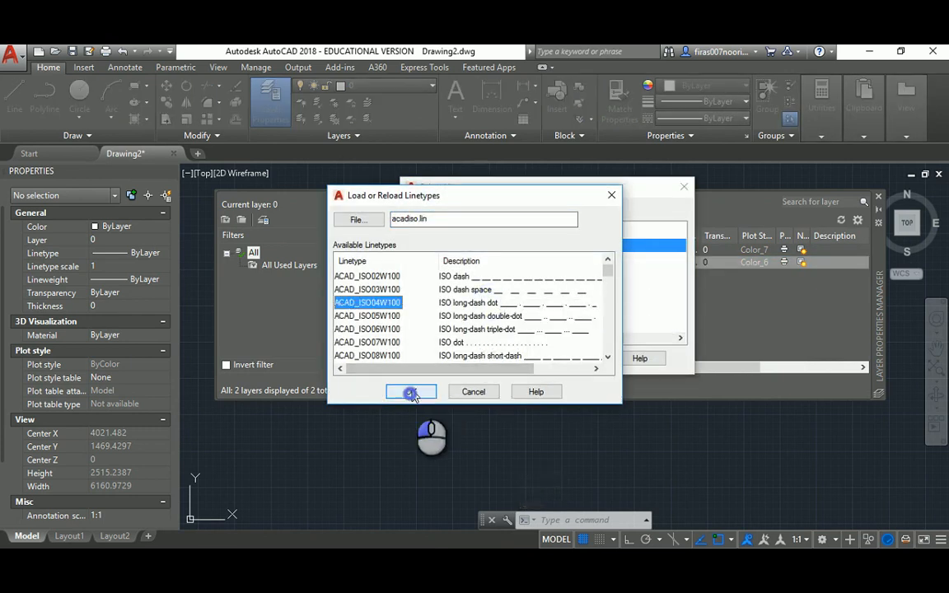
left_click(478, 246)
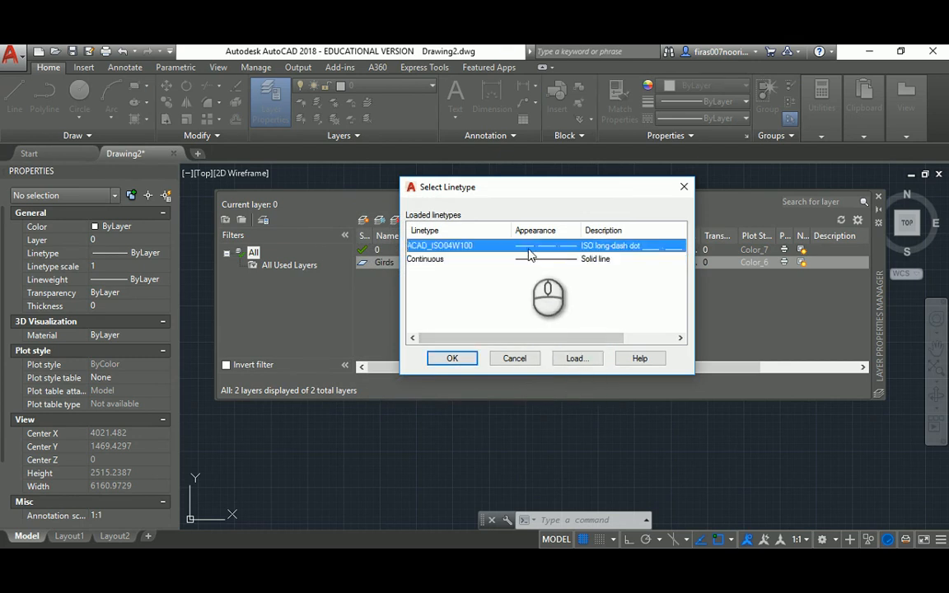
left_click(451, 358)
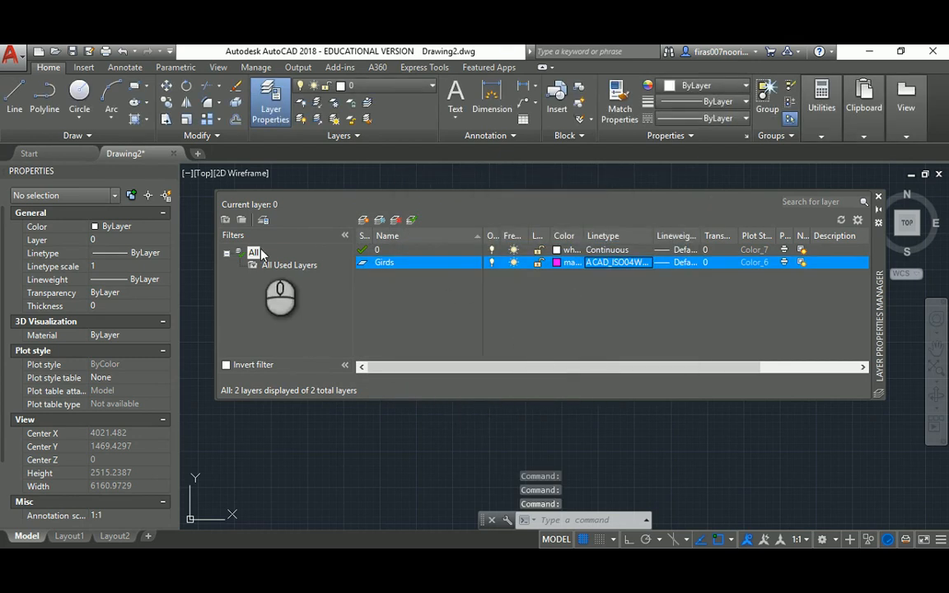
double_click(363, 262)
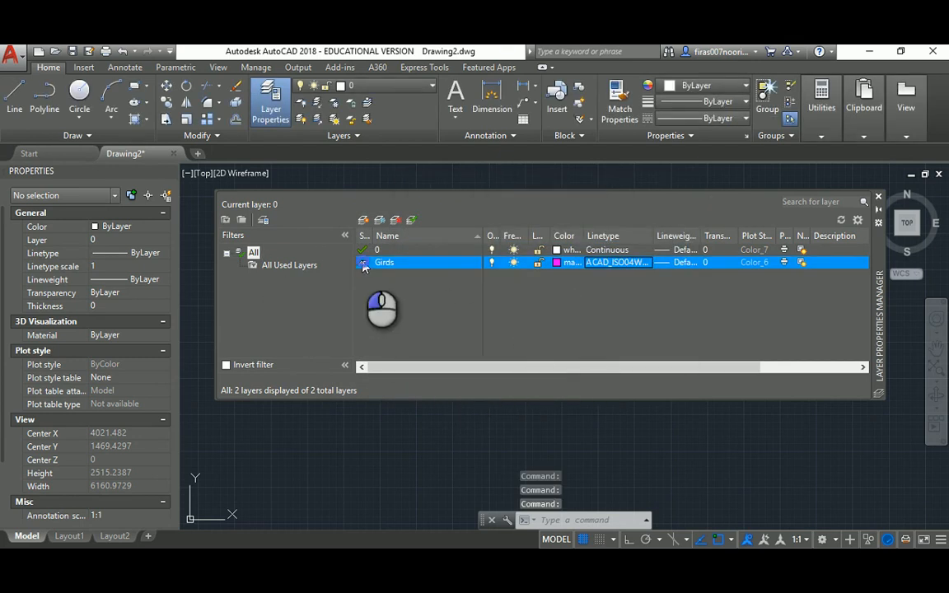
left_click(878, 196)
left_click(520, 562)
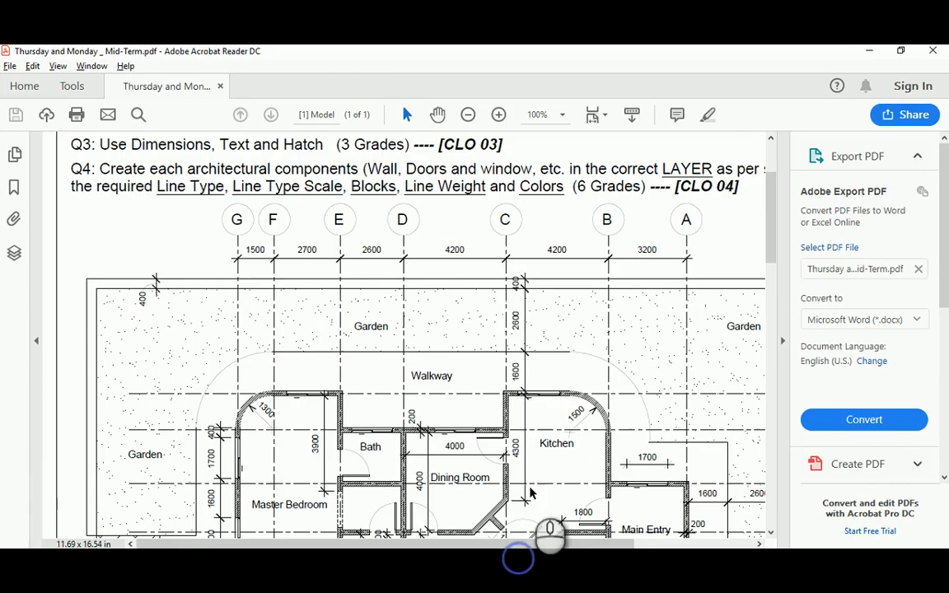
scroll(453, 369, "down", 1)
left_click_drag(557, 545, 626, 544)
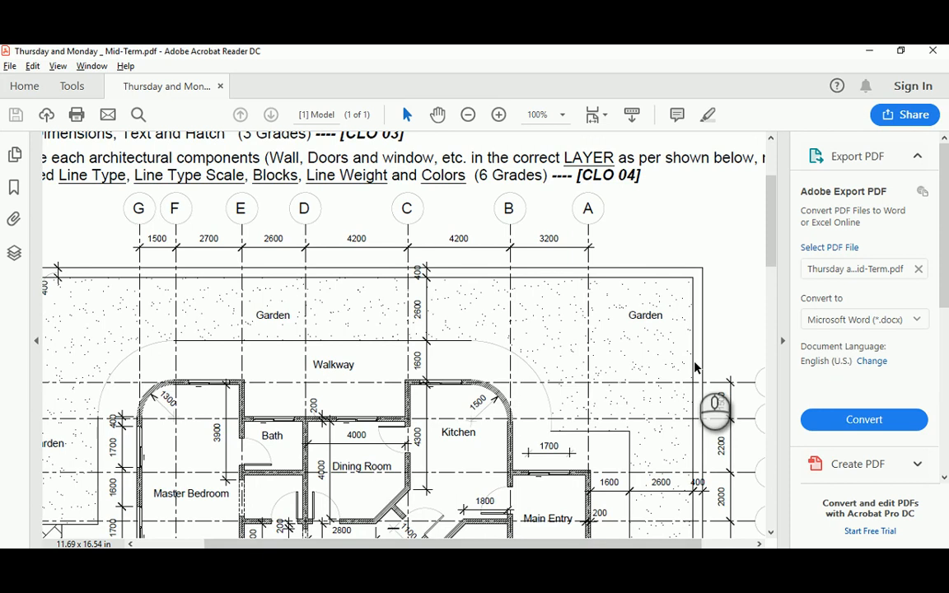
scroll(695, 362, "down", 3, "ctrl")
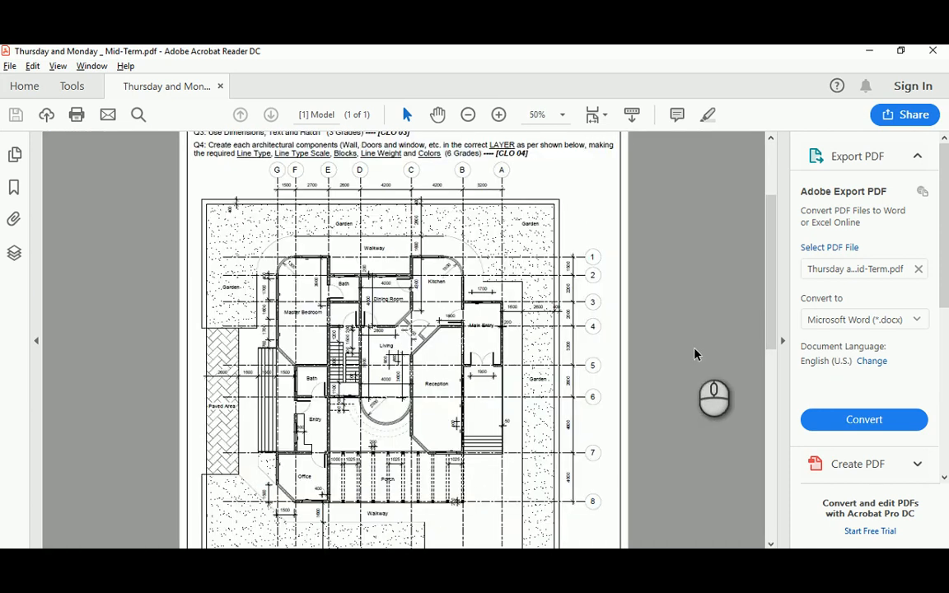
scroll(695, 354, "down", 1, "ctrl")
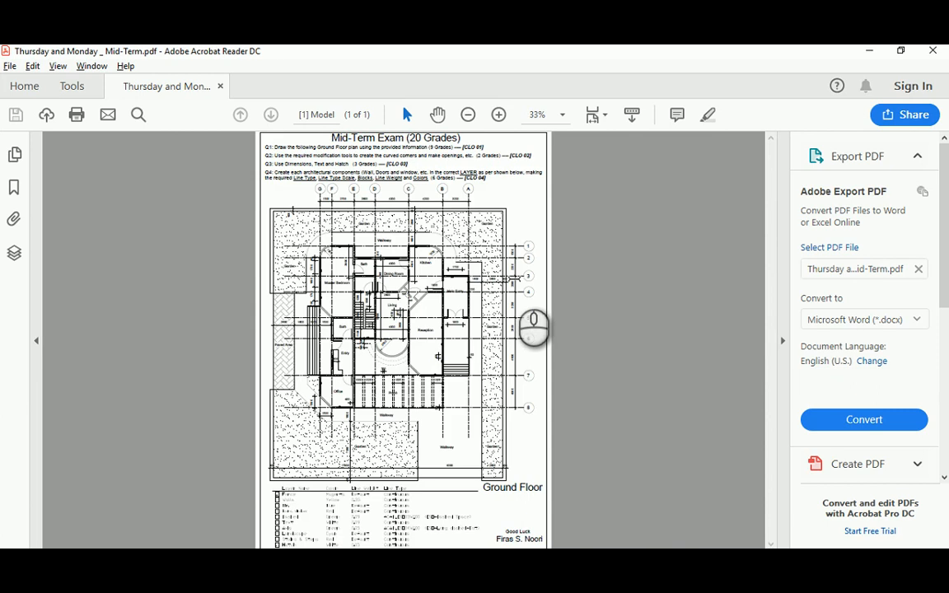
scroll(514, 276, "up", 2, "ctrl")
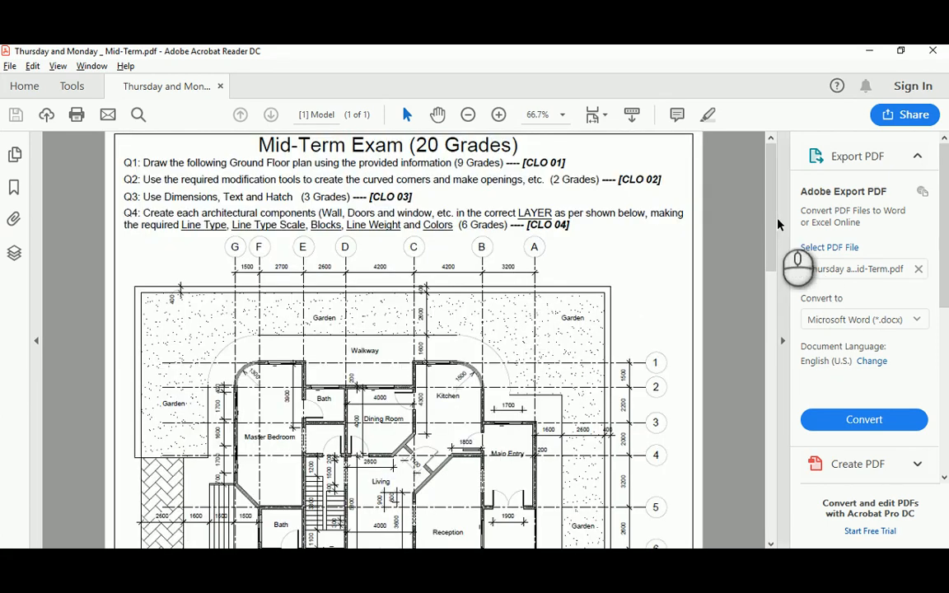
left_click_drag(778, 225, 769, 295)
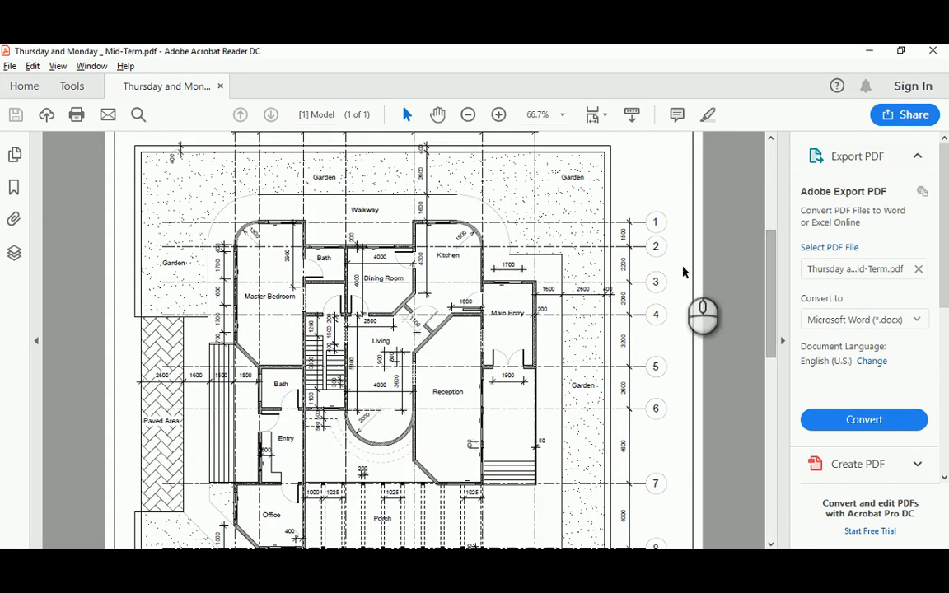
scroll(682, 272, "up", 1, "ctrl")
left_click_drag(770, 248, 670, 286)
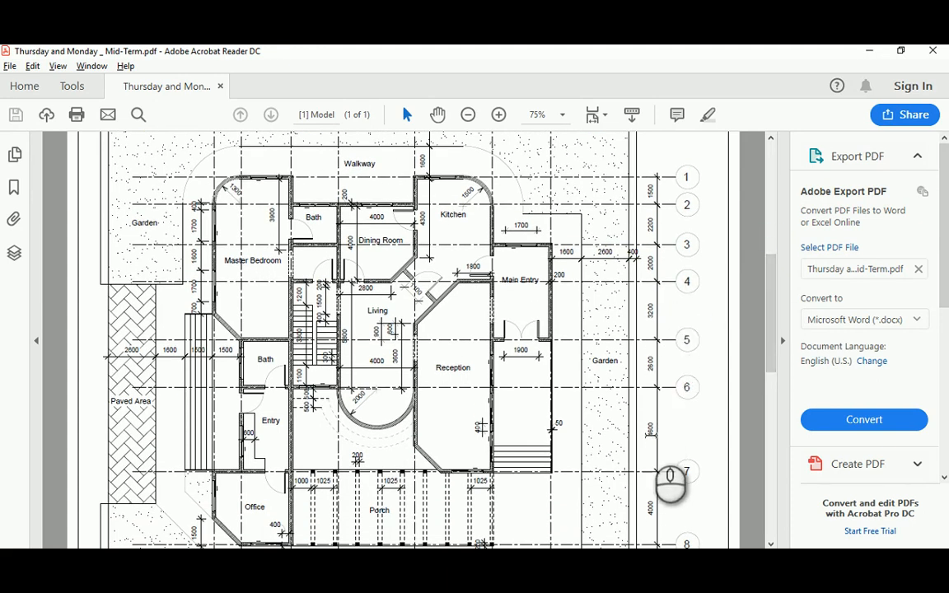
left_click_drag(775, 295, 742, 175)
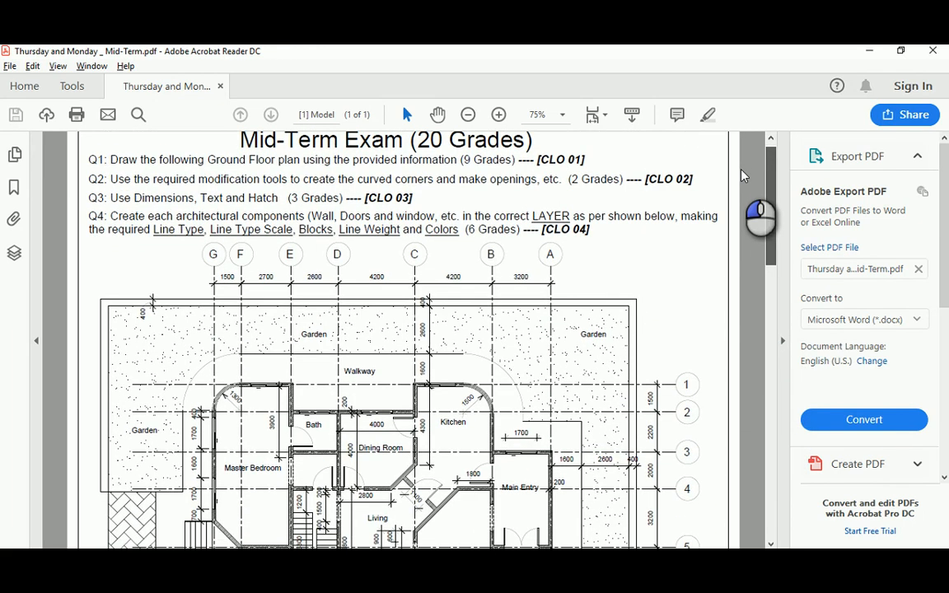
scroll(742, 175, "down", 1)
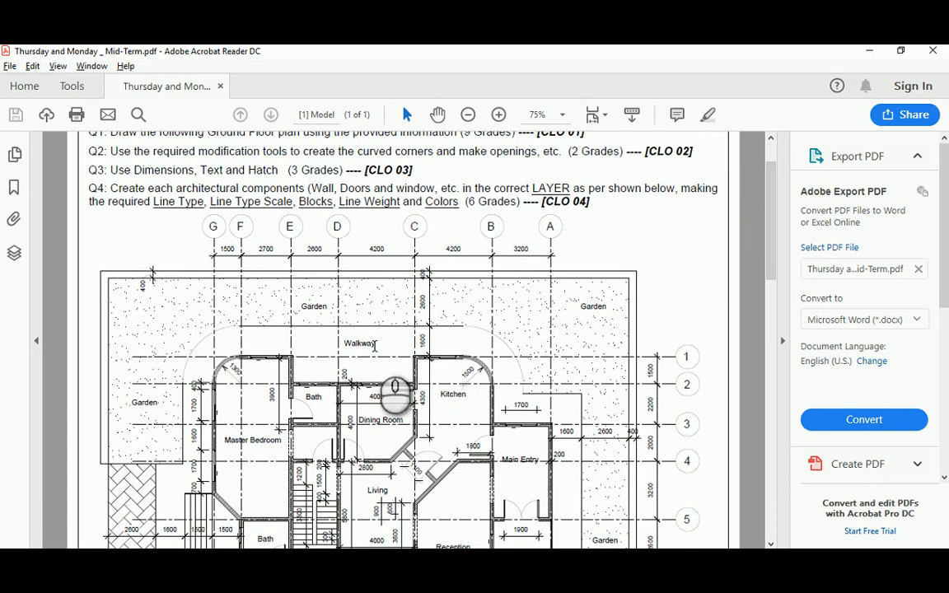
left_click_drag(773, 213, 750, 476)
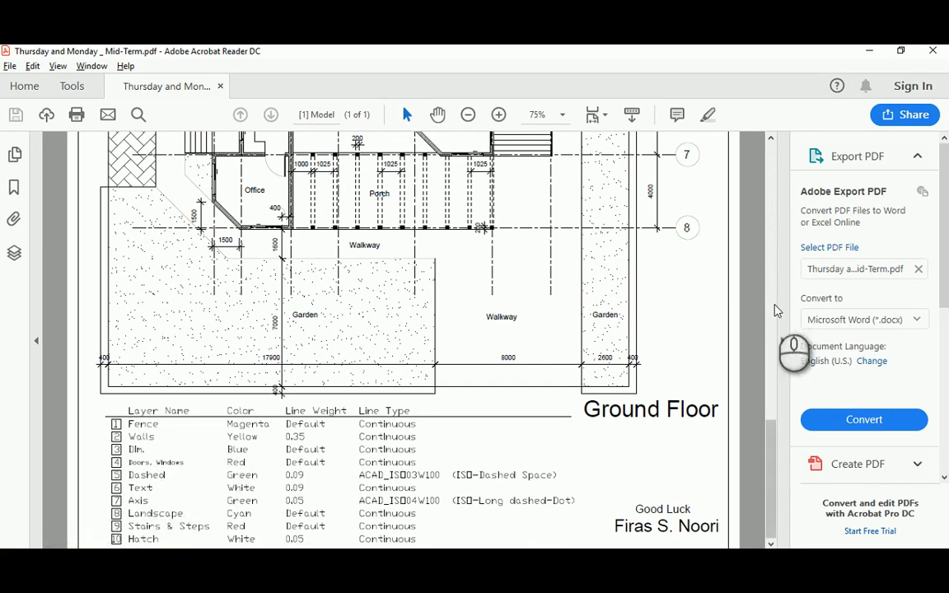
mouse_move(769, 447)
left_mouse_down()
mouse_move(780, 247)
mouse_move(795, 222)
left_mouse_up()
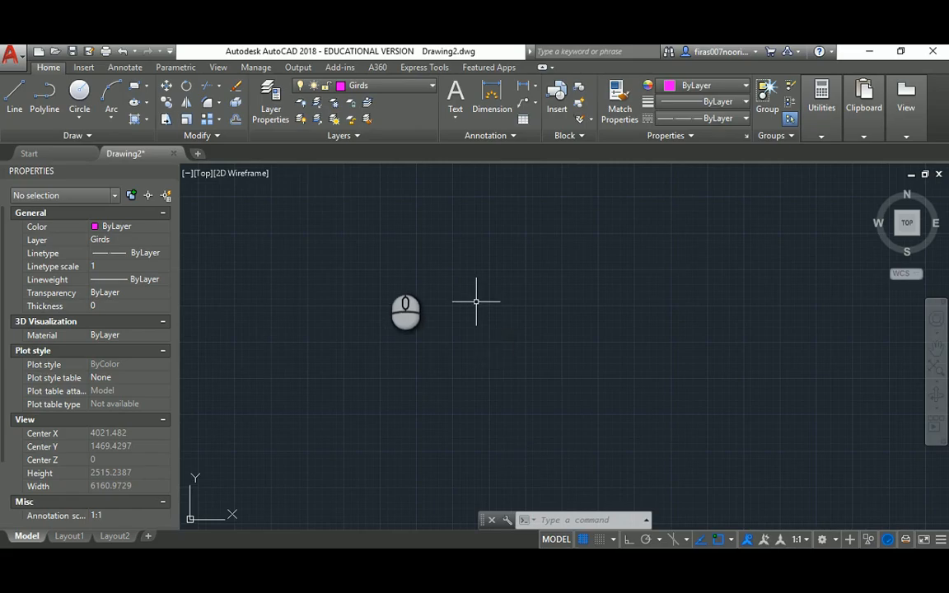
Draw a 35000-long vertical grid line with Ortho on
scroll(475, 302, "down", 2)
type("l")
key("Return")
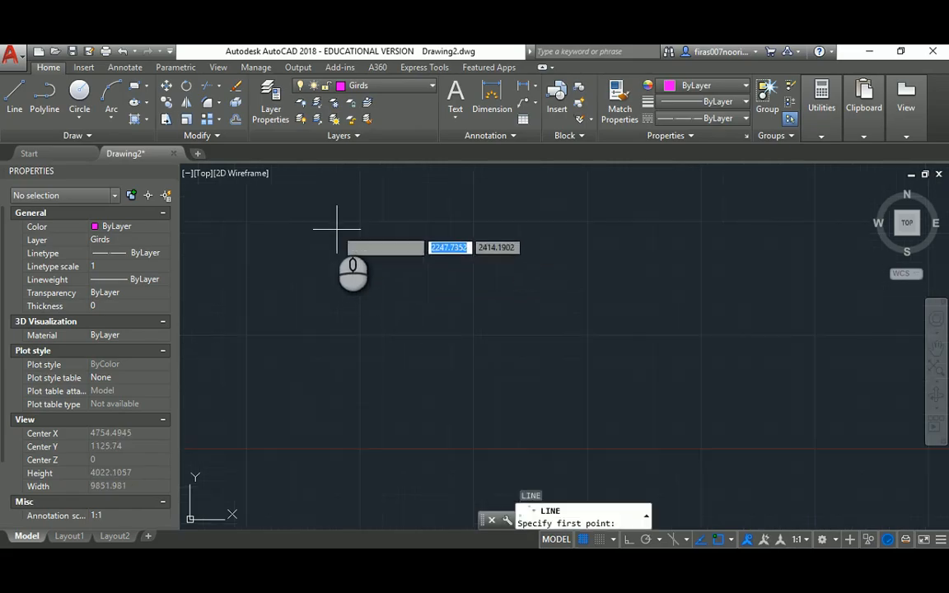
left_click(332, 216)
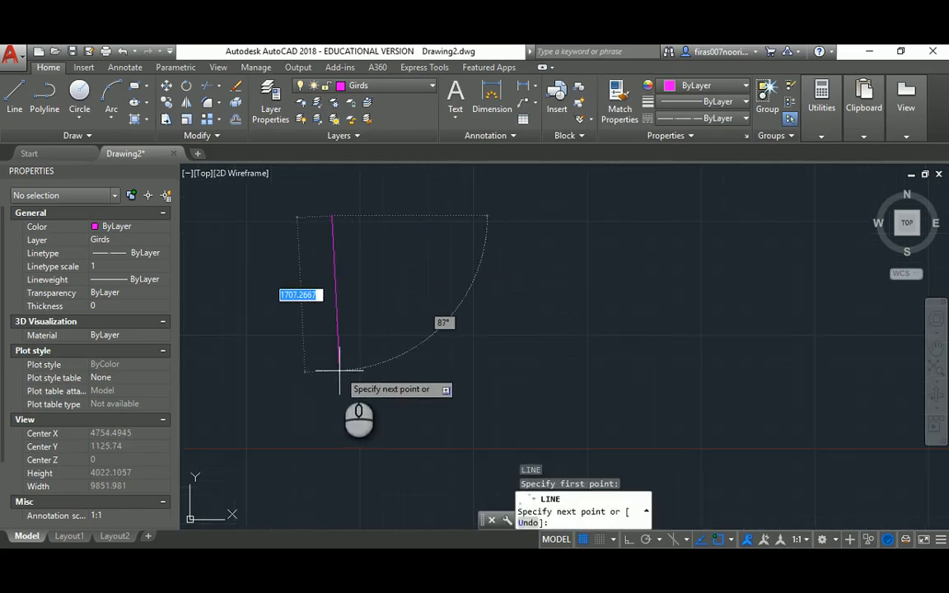
key("F8")
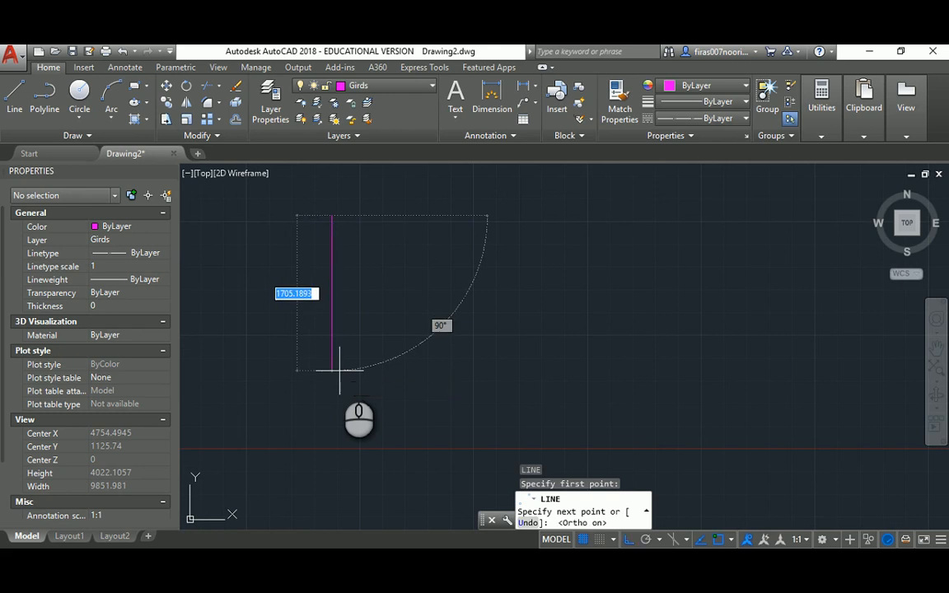
type("35")
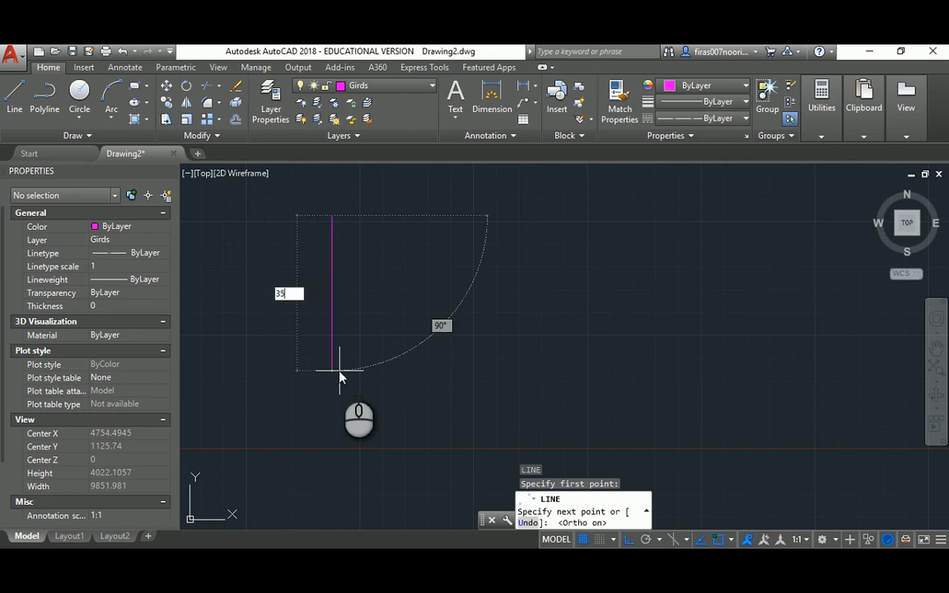
type("000")
key("Return")
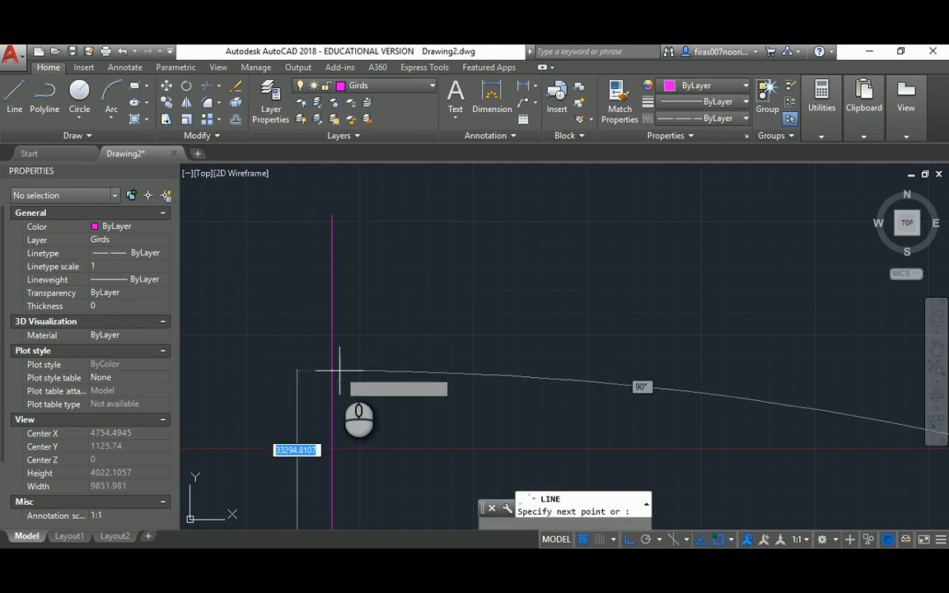
scroll(360, 361, "down", 5)
key("Escape")
middle_click_drag(372, 387, 389, 281)
scroll(389, 281, "down", 4)
middle_click_drag(384, 356, 391, 263)
scroll(392, 284, "down", 2)
scroll(393, 287, "up", 2)
scroll(393, 287, "down", 2)
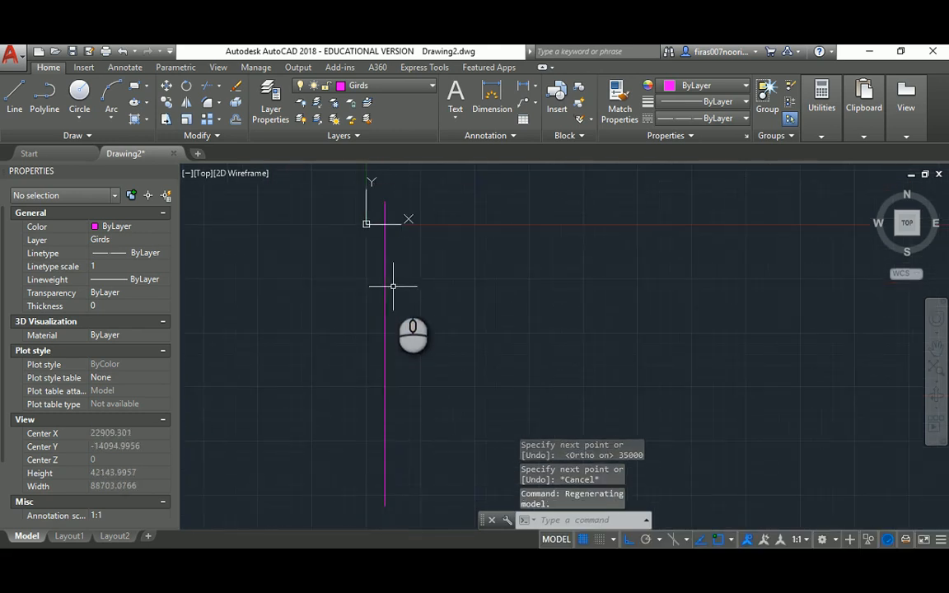
Set LTSCALE to 10, then 100, so the grid line shows dashed
type("lts")
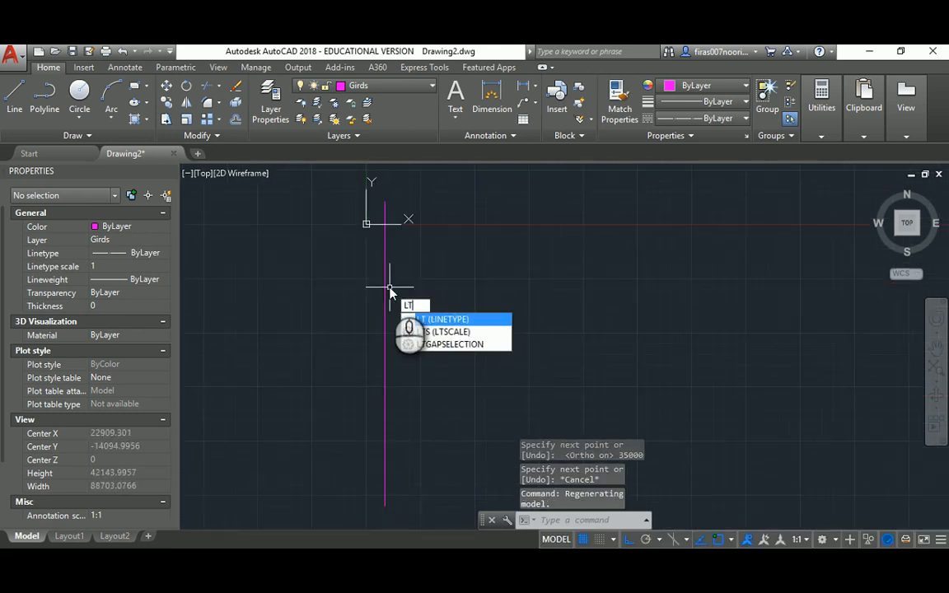
key("Return")
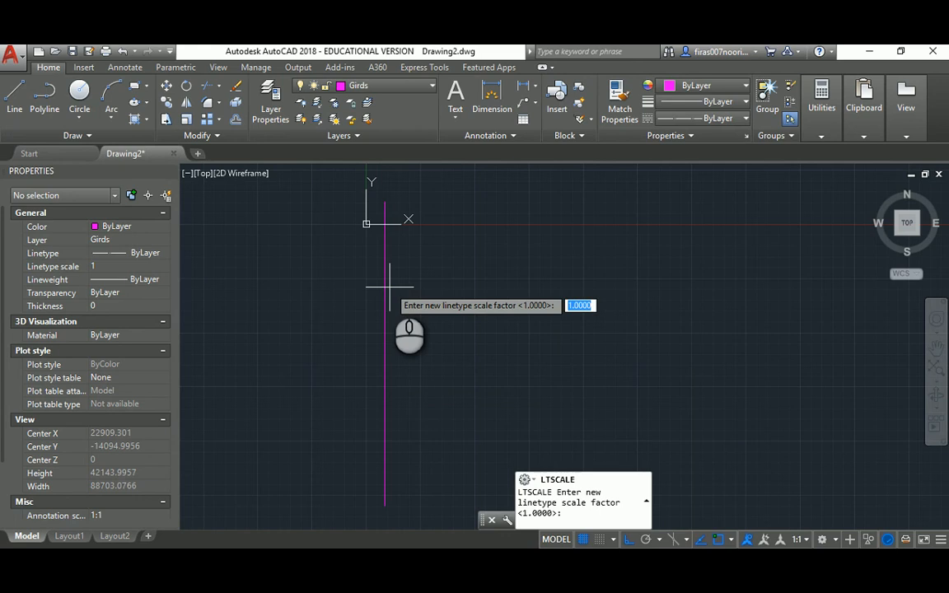
key("Return")
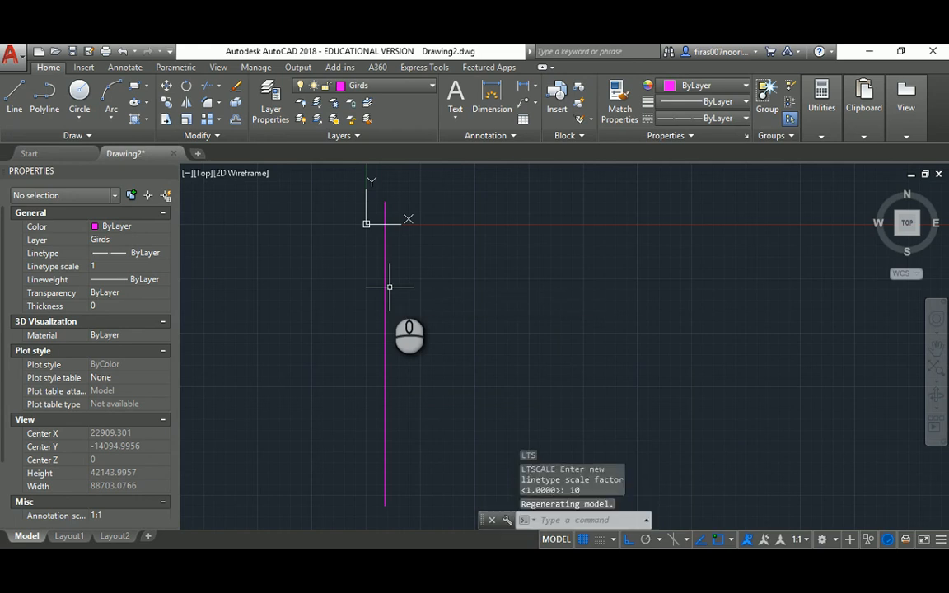
key("Return")
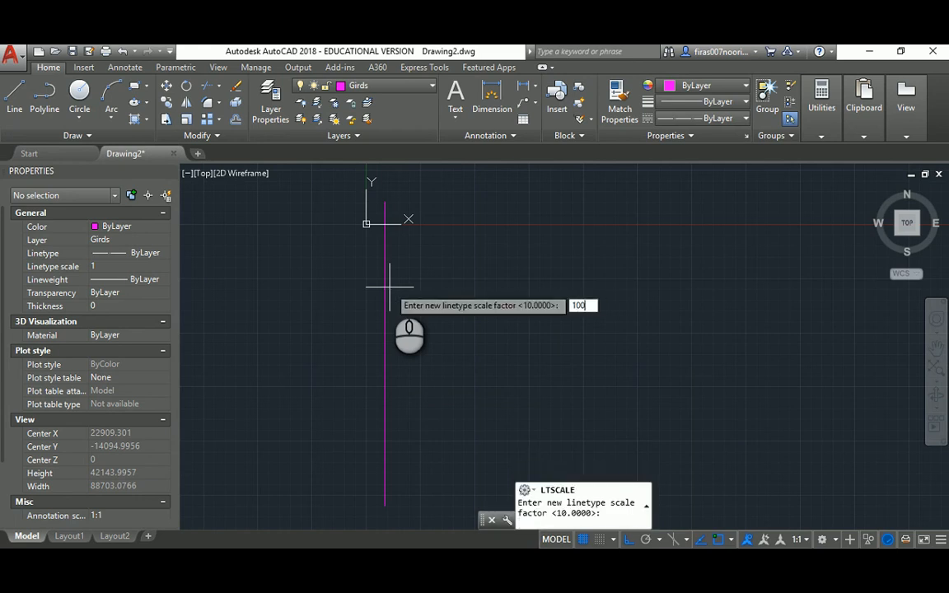
key("Return")
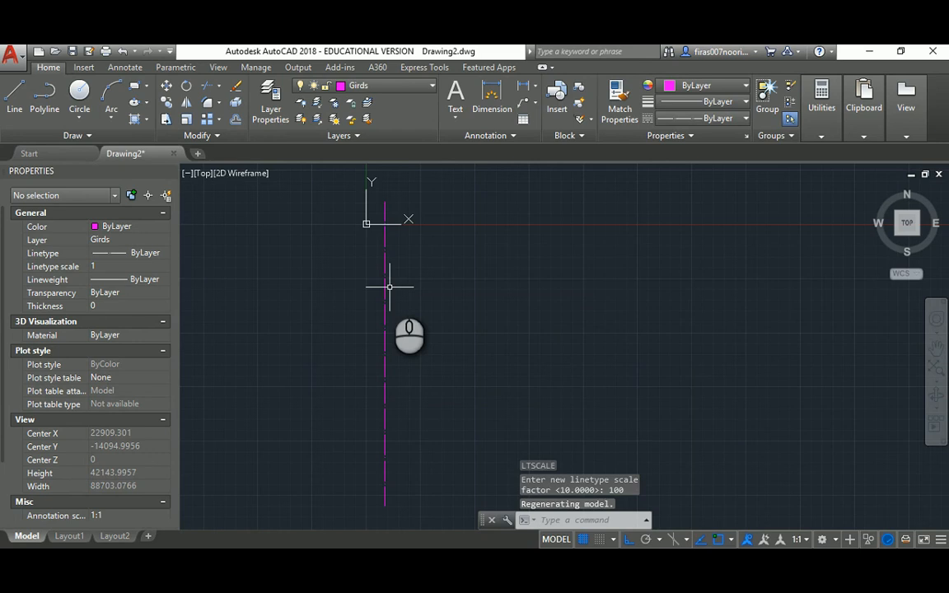
scroll(402, 286, "up", 2)
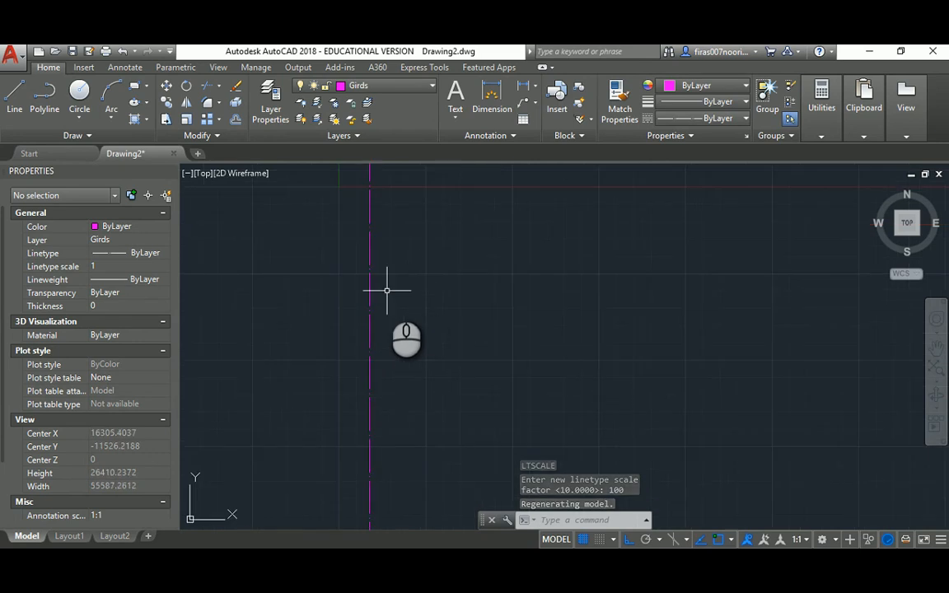
scroll(386, 290, "down", 2)
mouse_move(386, 255)
middle_mouse_down()
mouse_move(468, 223)
mouse_move(430, 239)
mouse_move(432, 251)
middle_mouse_up()
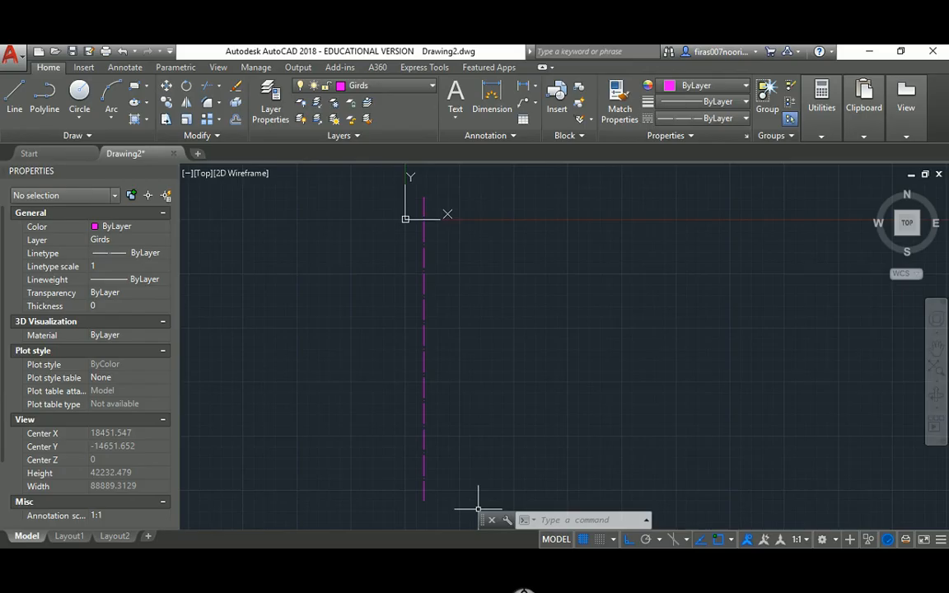
left_click(508, 564)
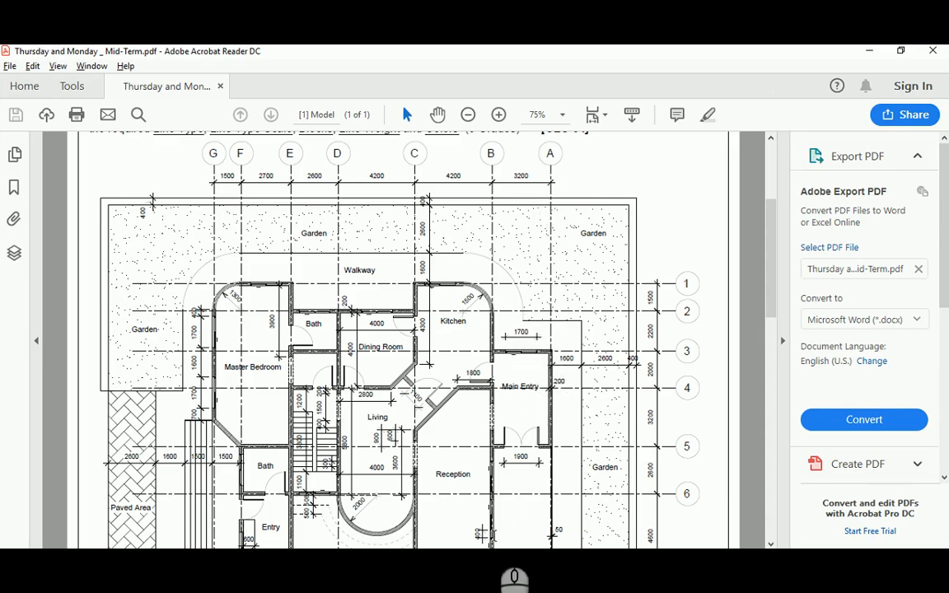
left_click(478, 568)
middle_click_drag(460, 274, 461, 337)
Draw a circle at the top of the grid line; a Move attempt is cancelled
type("c")
key("Return")
scroll(436, 226, "up", 4)
left_click(418, 283)
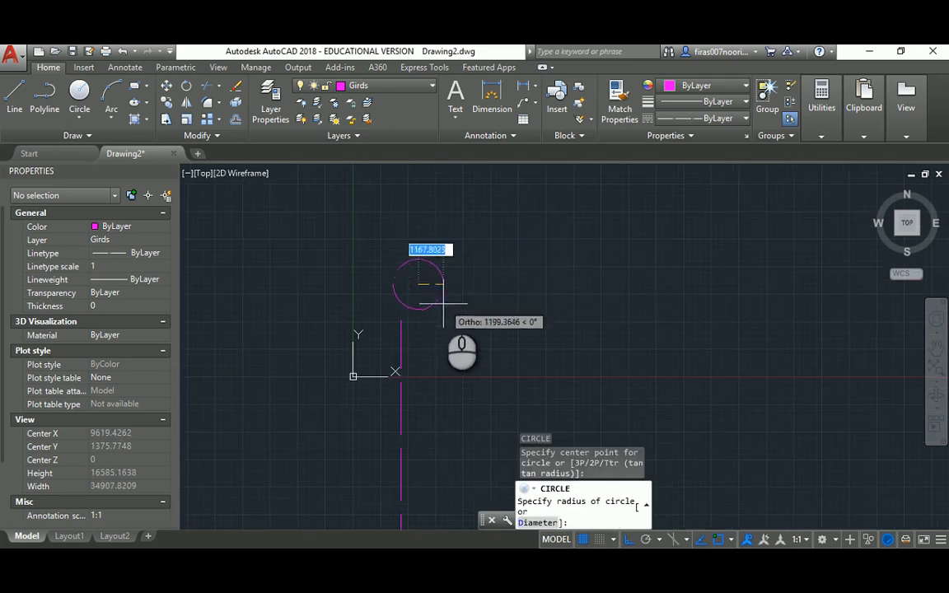
left_click(439, 300)
key("Escape")
key("Escape")
type("m")
key("Return")
left_click(449, 244)
left_click(422, 276)
key("Return")
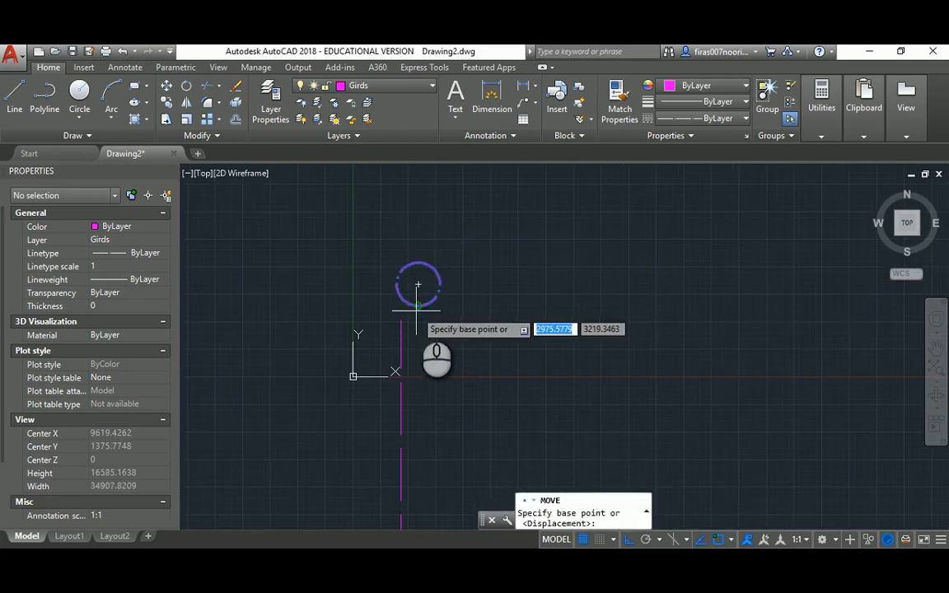
left_click(418, 307)
key("Escape")
key("Escape")
key("Escape")
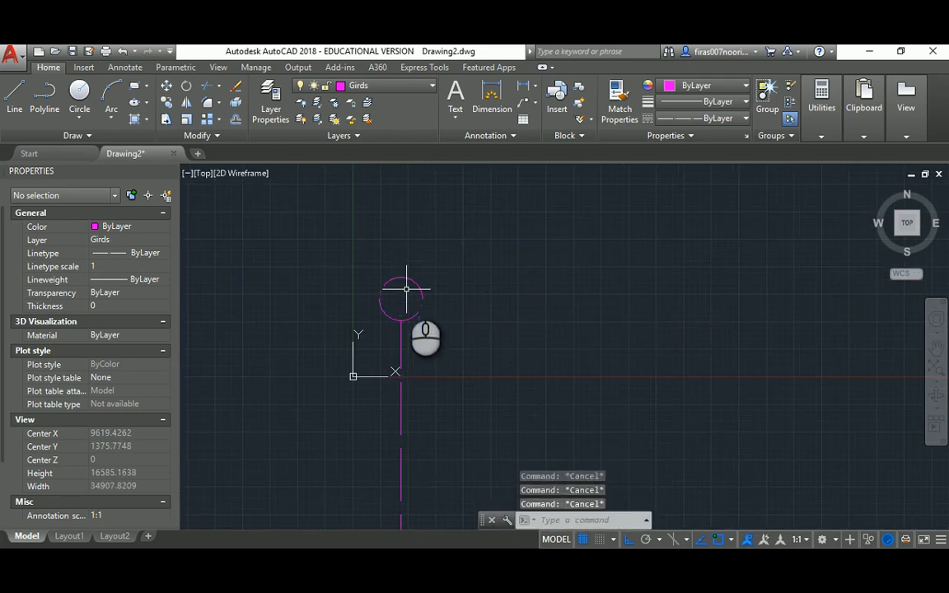
Add multiline text 'A' inside the circle
type("mt")
key("Return")
scroll(418, 293, "up", 4)
left_click(346, 276)
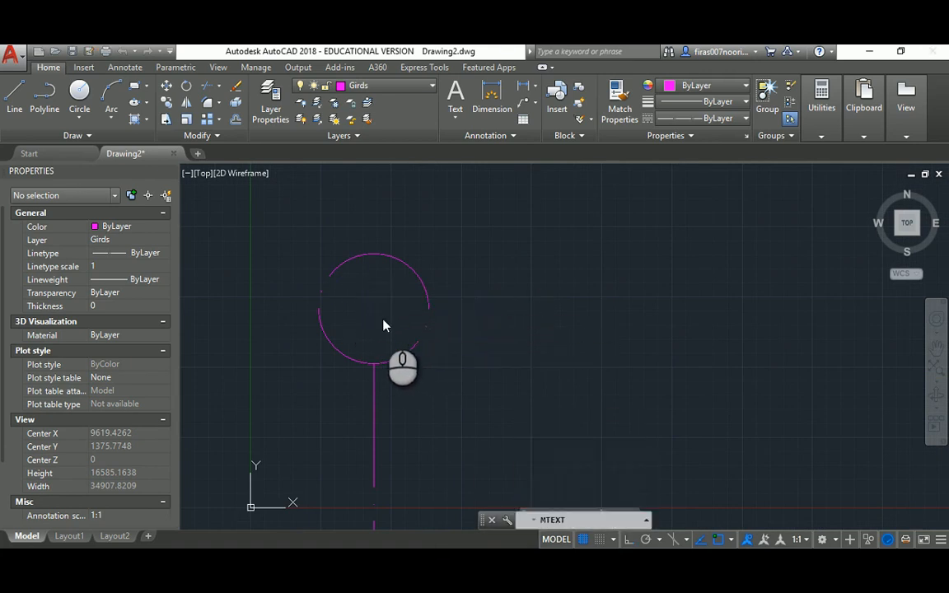
left_click(383, 324)
type("A")
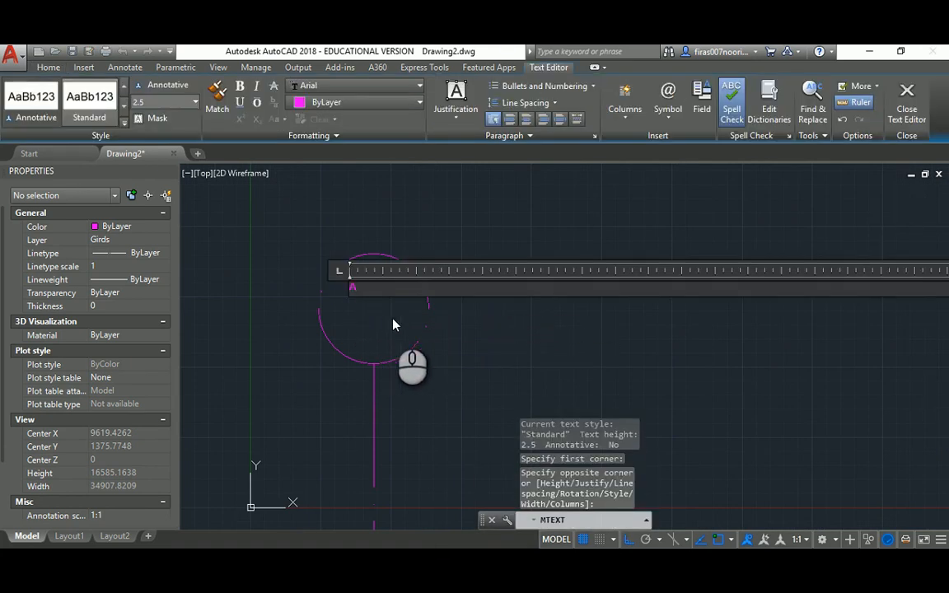
left_click(466, 344)
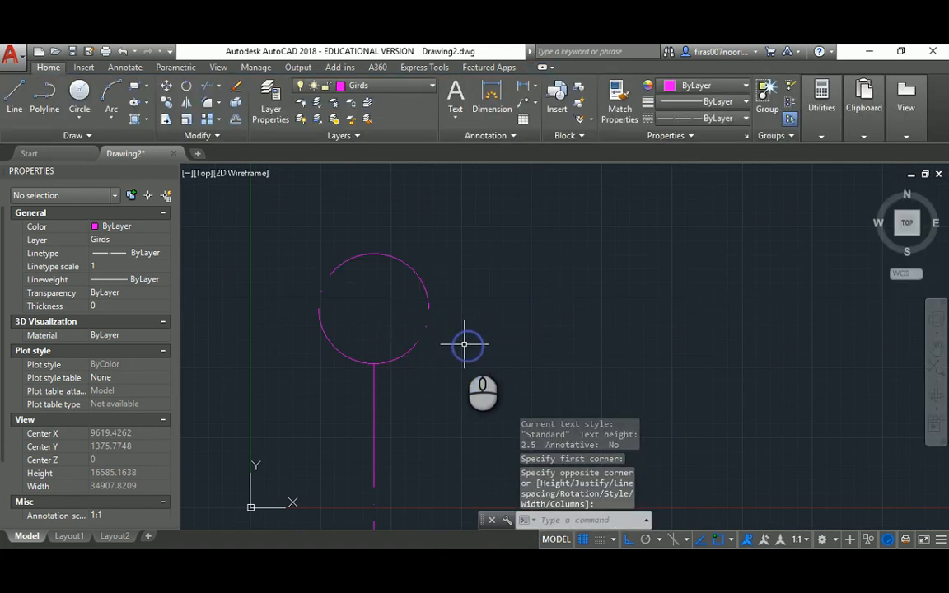
left_click(358, 278)
left_click(345, 282)
scroll(349, 282, "up", 5)
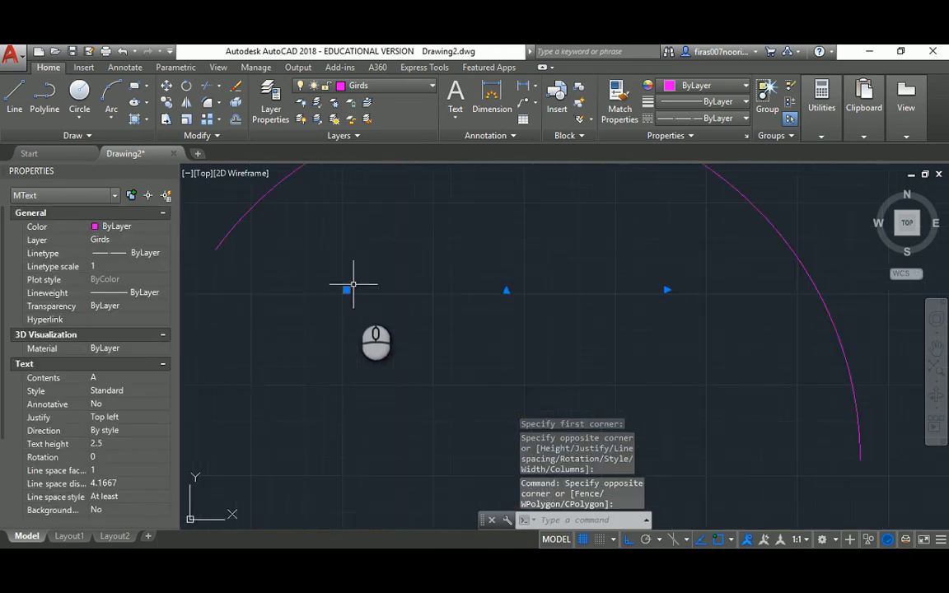
scroll(354, 284, "down", 5)
scroll(281, 254, "up", 4)
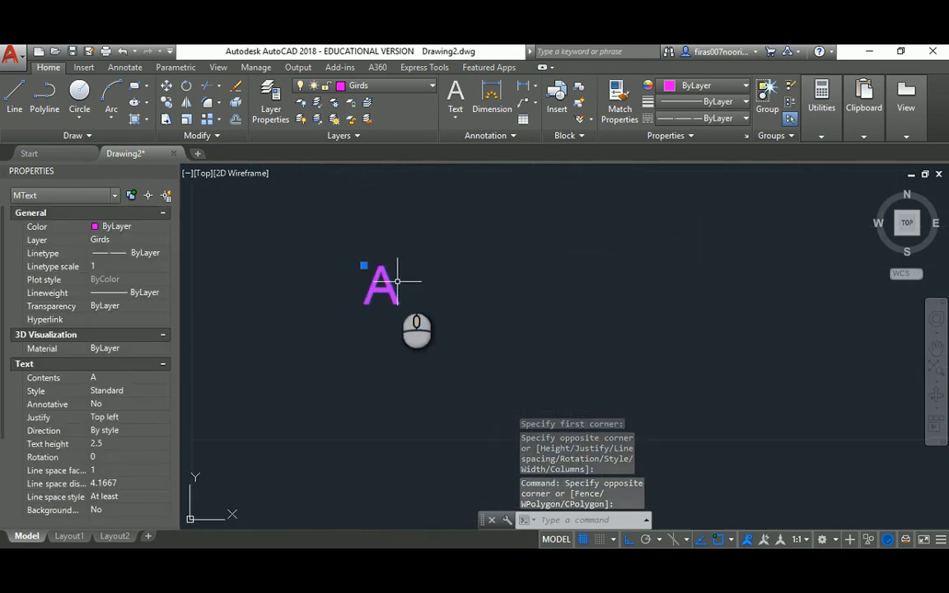
left_click(394, 285)
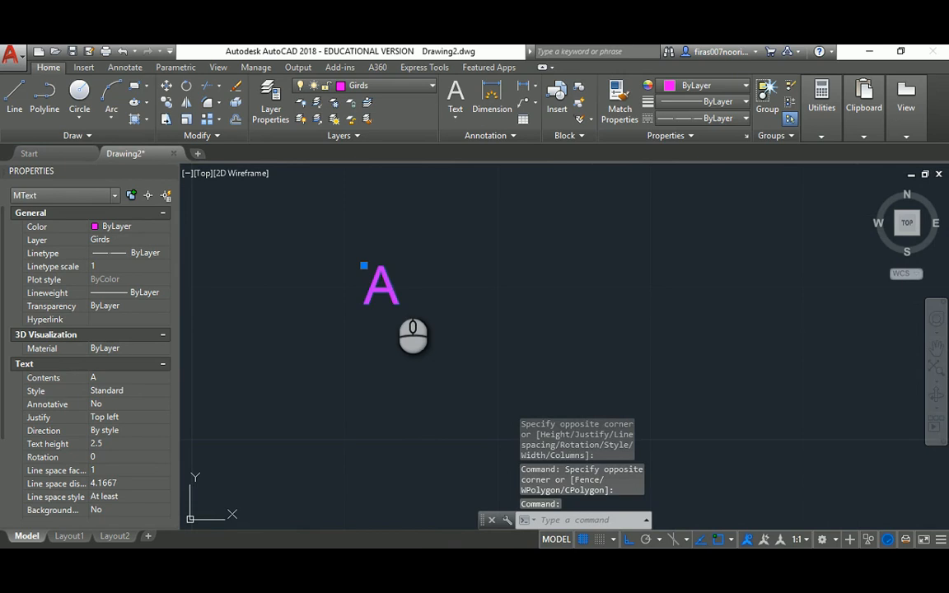
Change the text height of the A label to 25
double_click(387, 288)
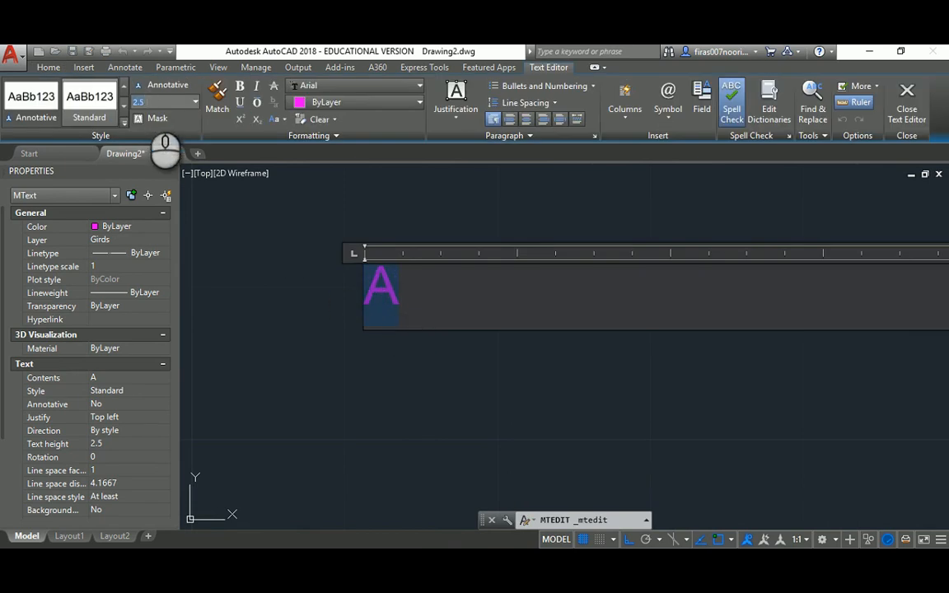
left_click(218, 240)
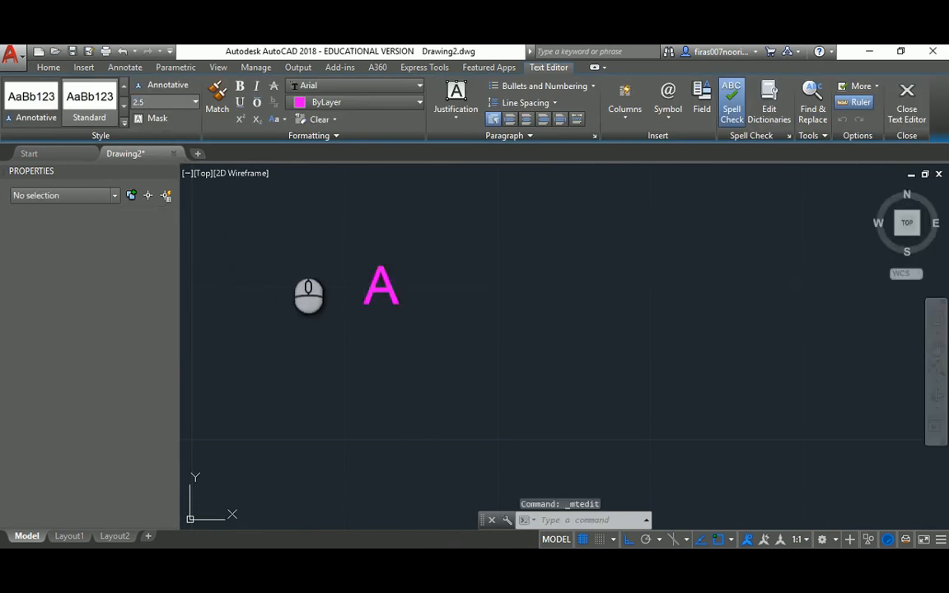
left_click(381, 284)
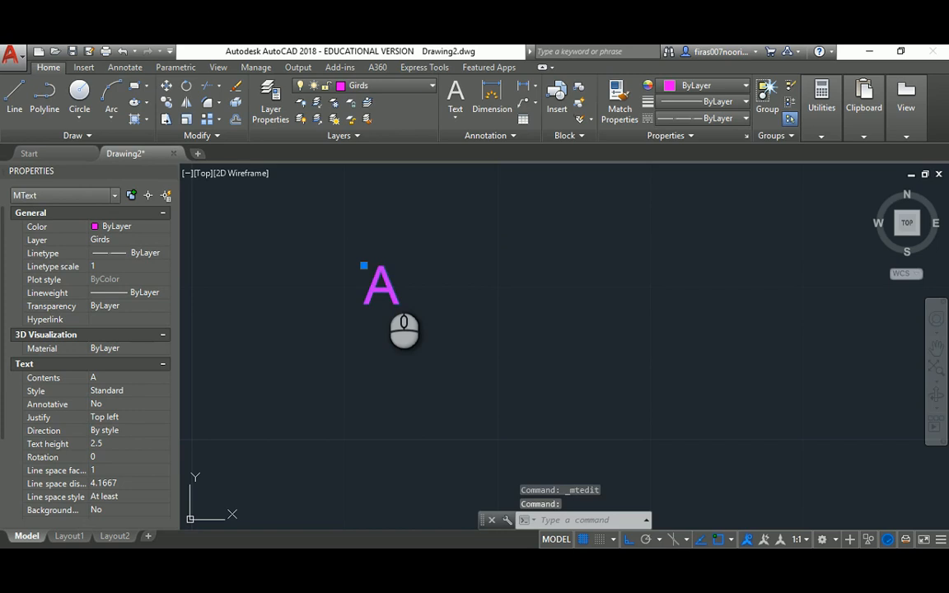
double_click(386, 290)
type("25")
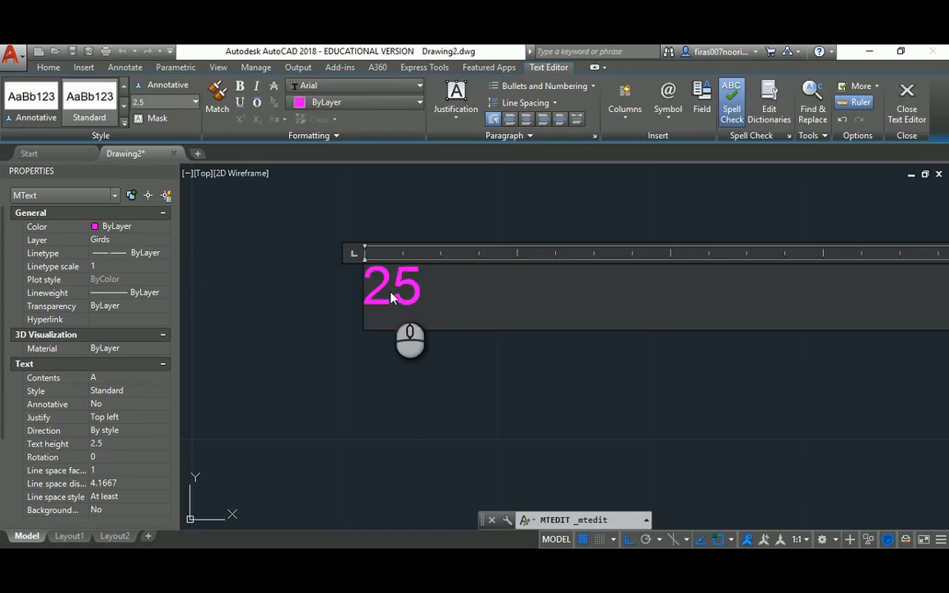
key("BackSpace")
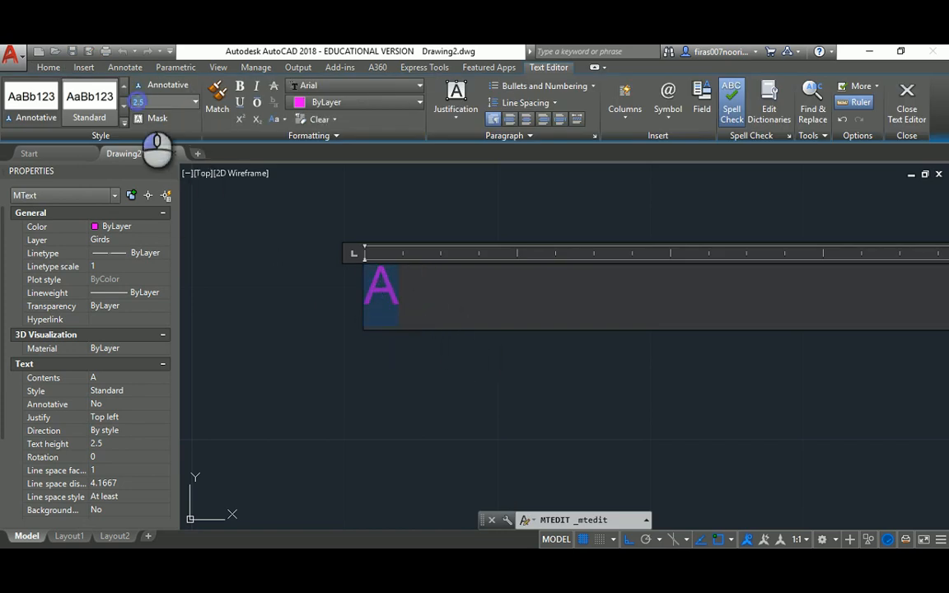
type("25")
key("Return")
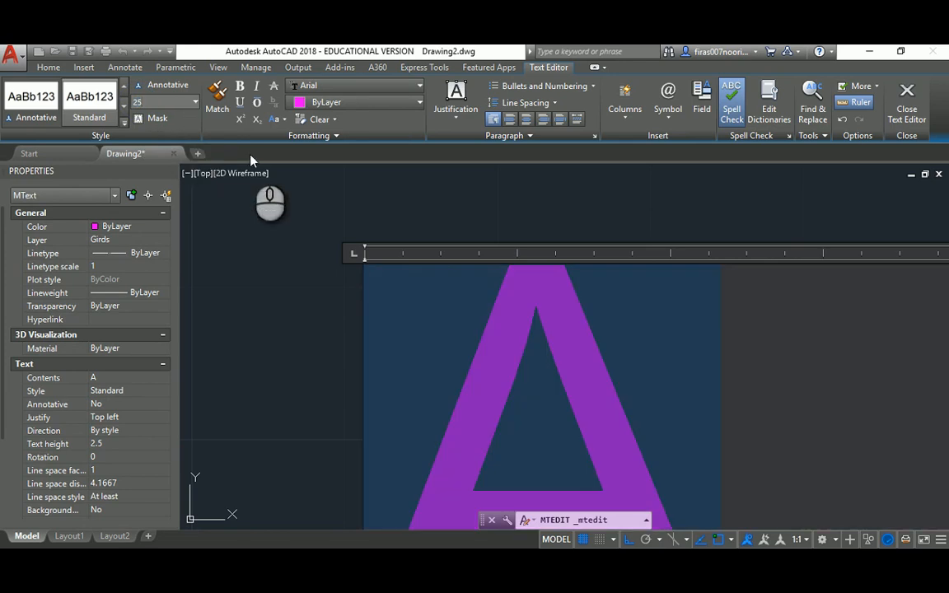
left_click(907, 100)
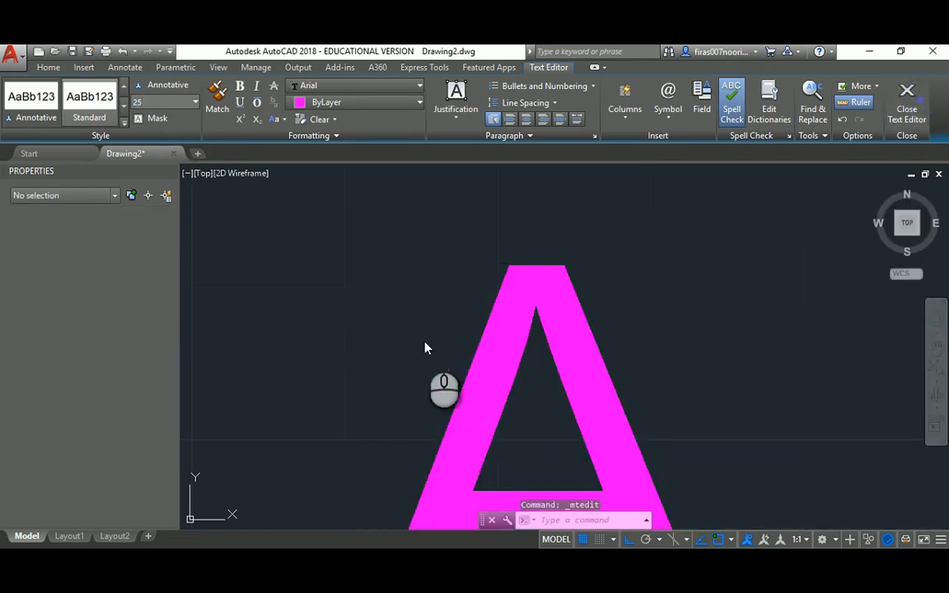
Increase the A label's text height to 250
scroll(469, 341, "down", 10)
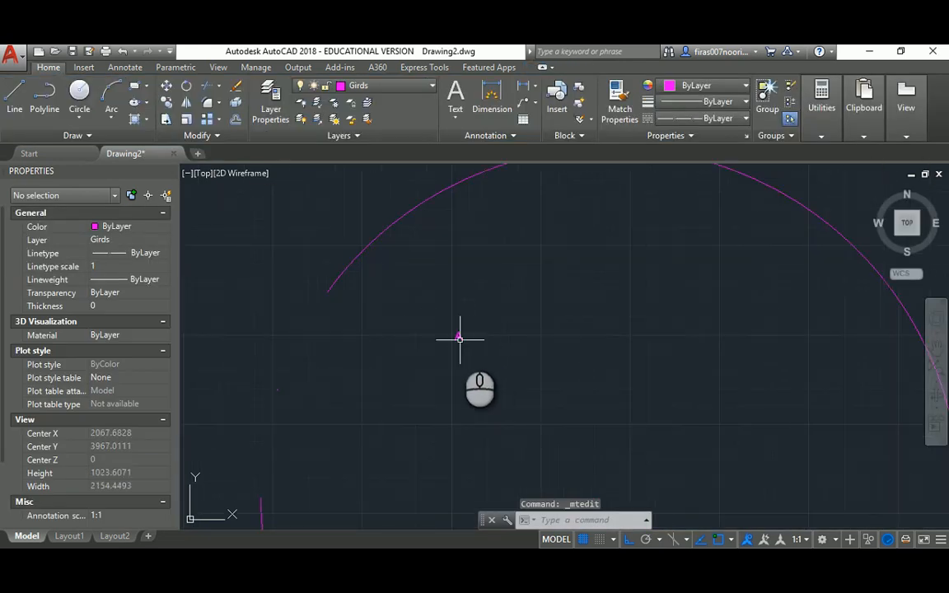
scroll(459, 338, "up", 2)
left_click(455, 332)
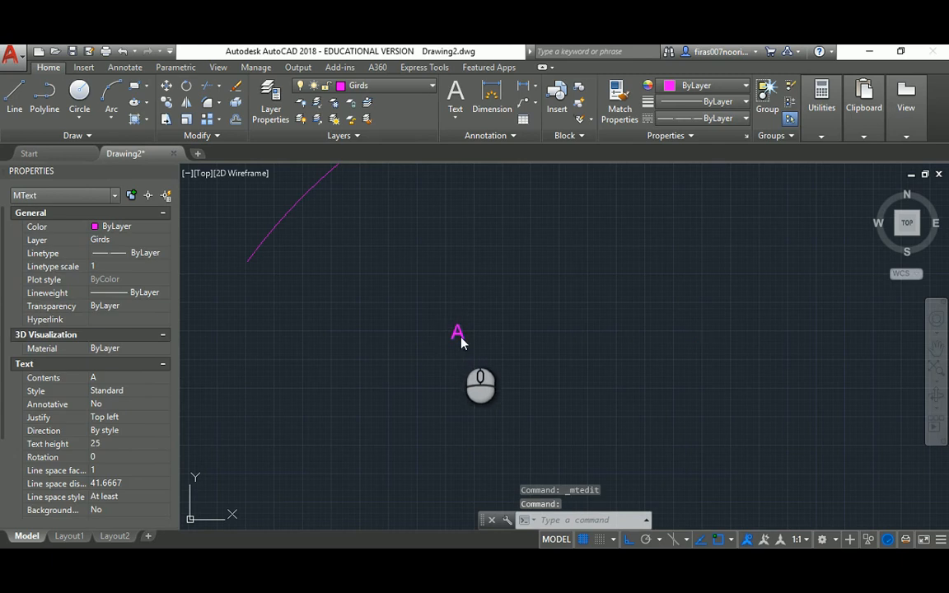
double_click(459, 337)
left_click(164, 102)
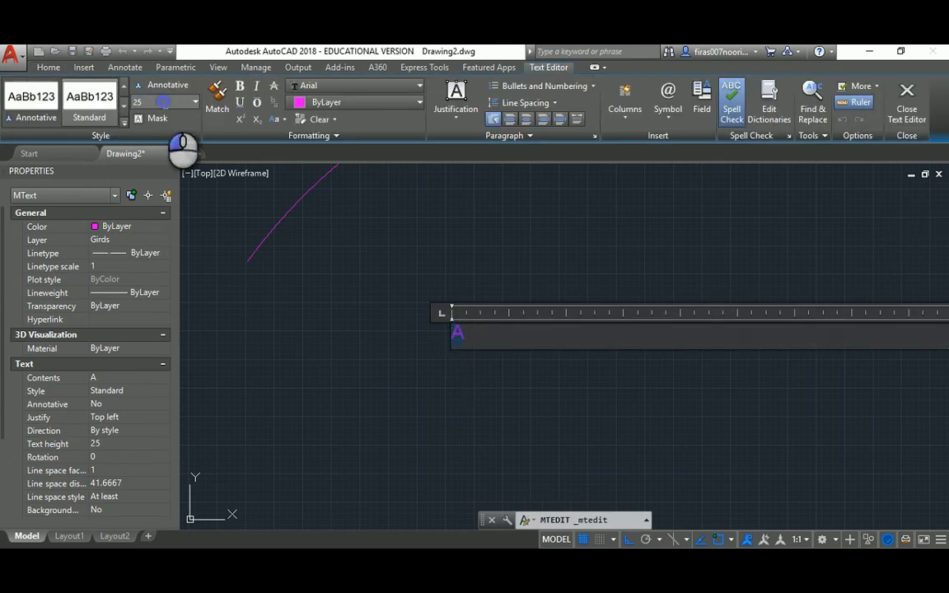
type("0")
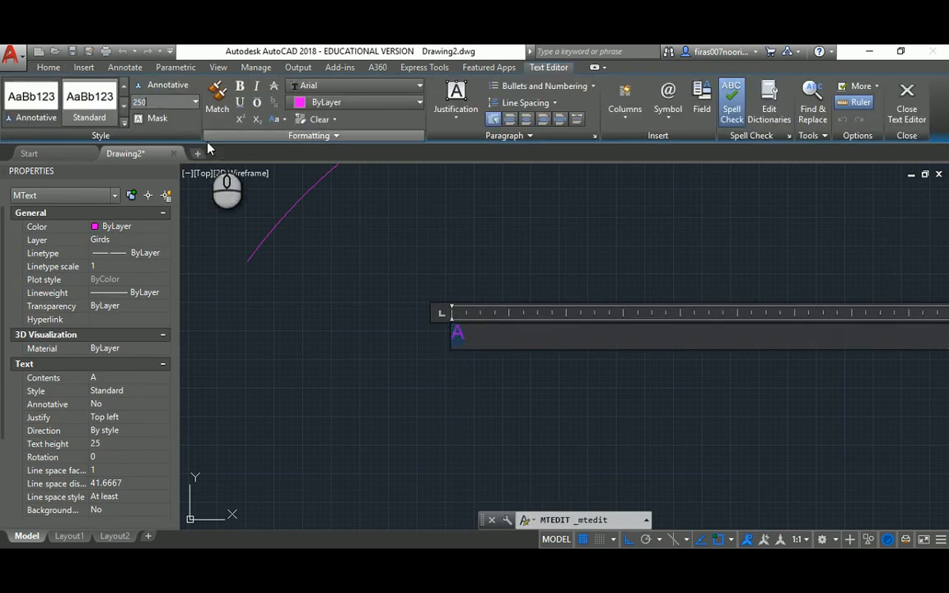
key("Return")
left_click(906, 95)
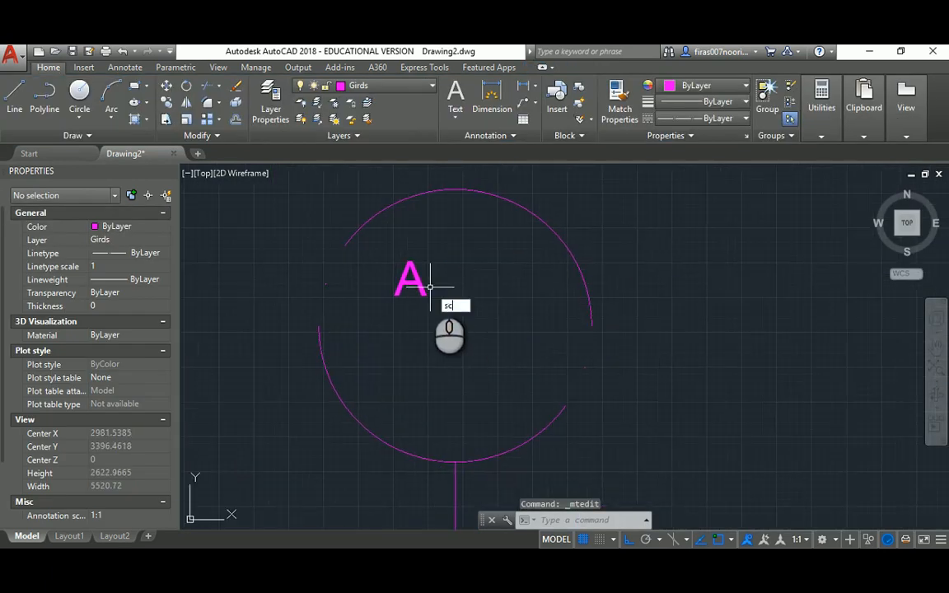
Scale the letter A by a factor of 2, twice
key("Return")
left_click(432, 273)
left_click(402, 286)
key("Return")
left_click(397, 276)
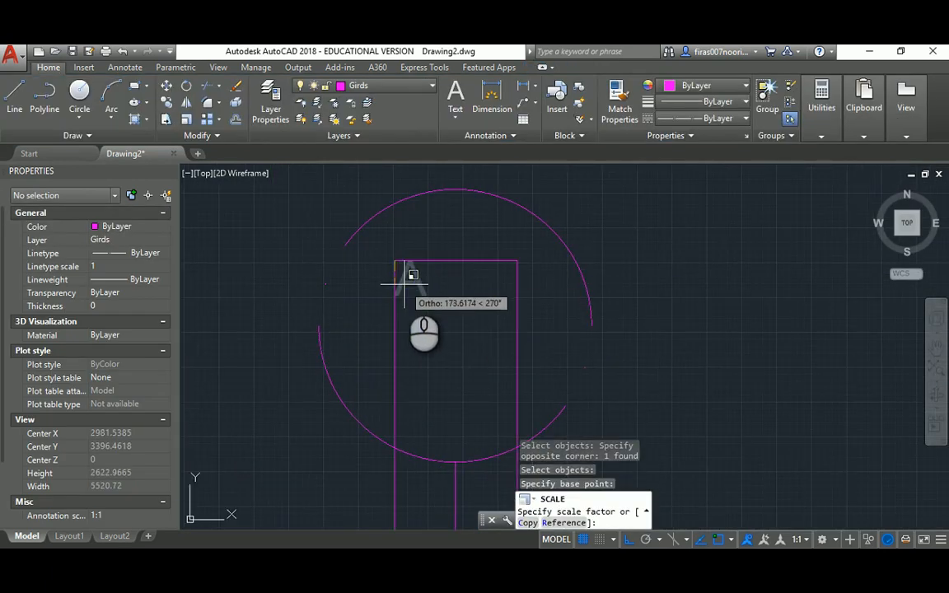
type("2")
key("Return")
left_click(460, 280)
left_click(409, 318)
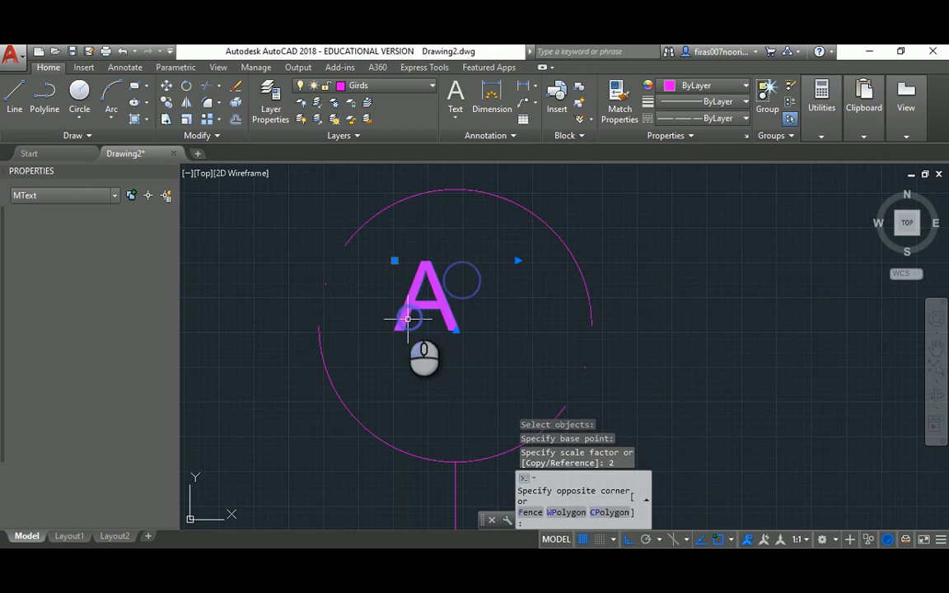
key("Return")
left_click(396, 263)
type("2")
key("Return")
key("Escape")
key("Escape")
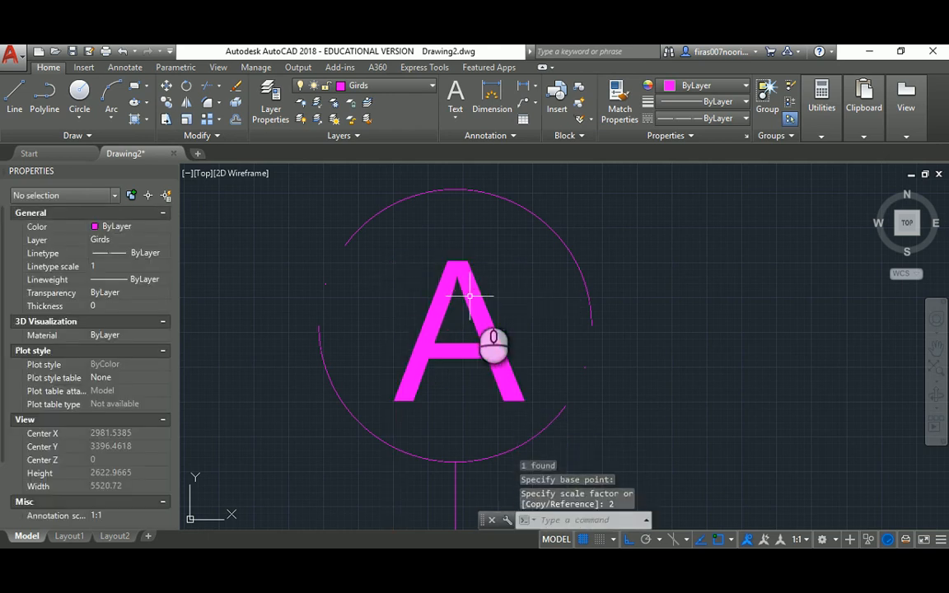
Start moving the letter A, then cancel, leaving it in place
type("m")
key("Return")
left_click(453, 339)
left_click(412, 331)
key("Return")
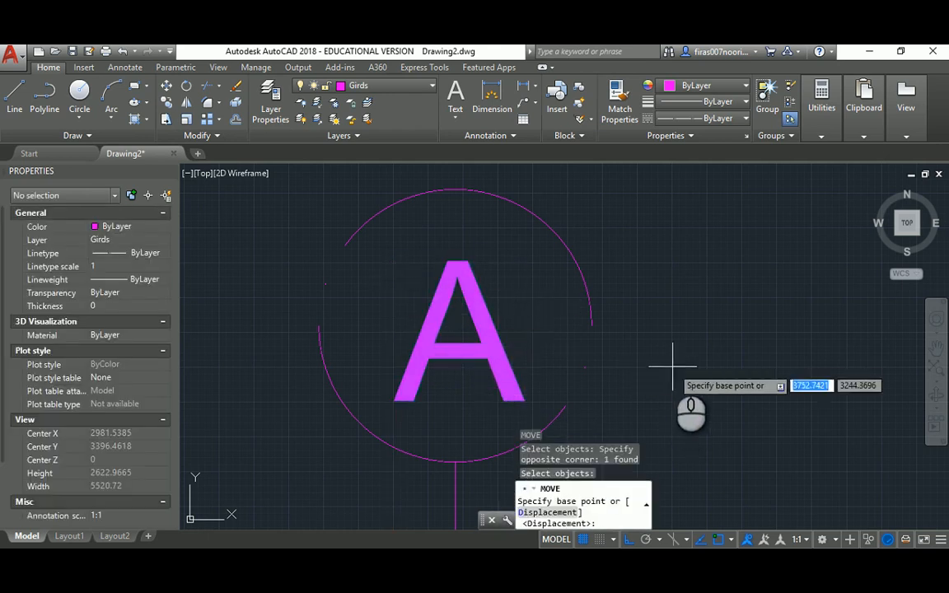
left_click(669, 358)
key("Escape")
key("Escape")
key("Escape")
scroll(417, 243, "down", 4)
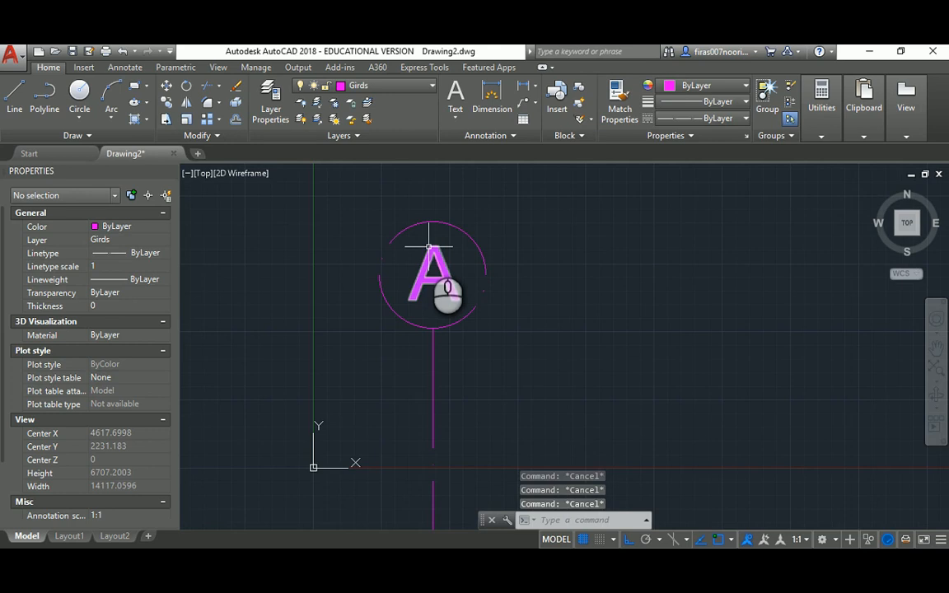
Copy the A bubble to the bottom end of grid line A
type("co")
key("Return")
left_click(318, 186)
left_click(610, 429)
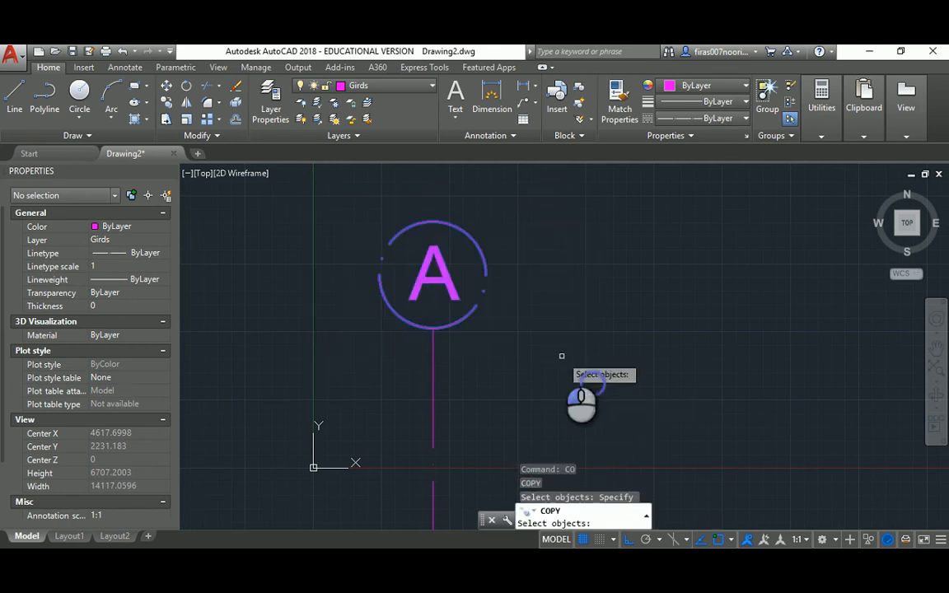
key("Return")
left_click(434, 214)
scroll(460, 276, "down", 10)
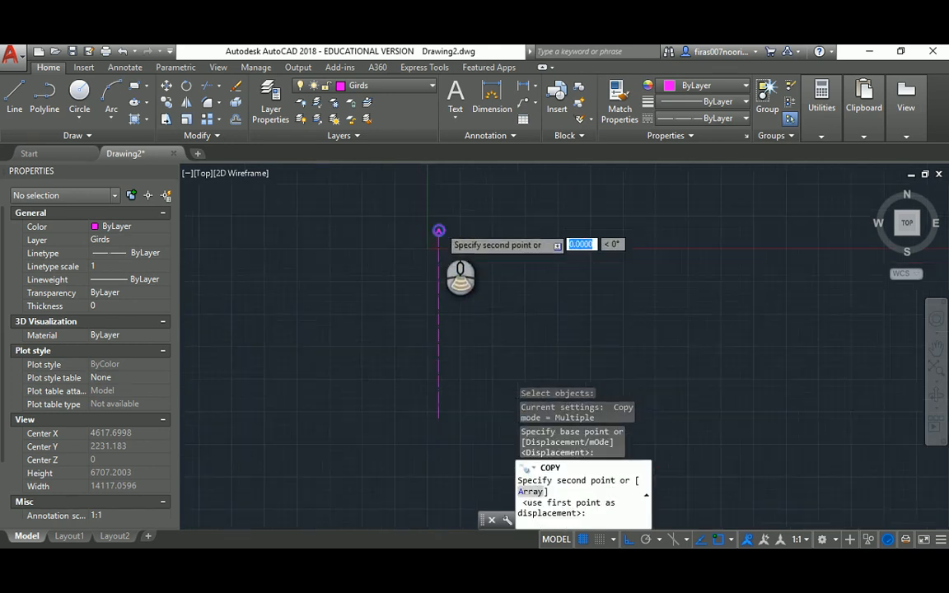
middle_click_drag(509, 357, 428, 277)
middle_click_drag(498, 335, 447, 282)
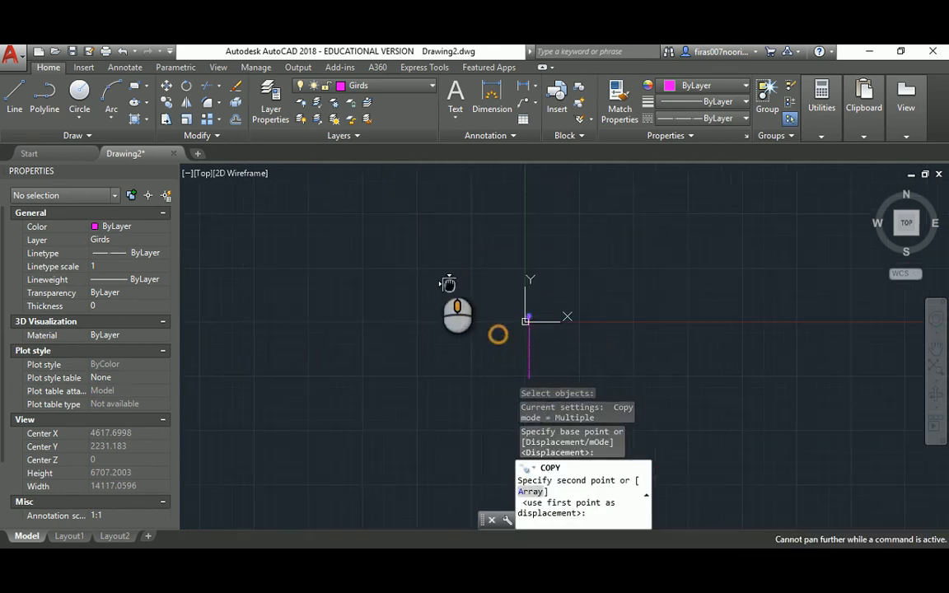
scroll(528, 377, "up", 5)
left_click(524, 382)
key("Escape")
key("Escape")
key("Escape")
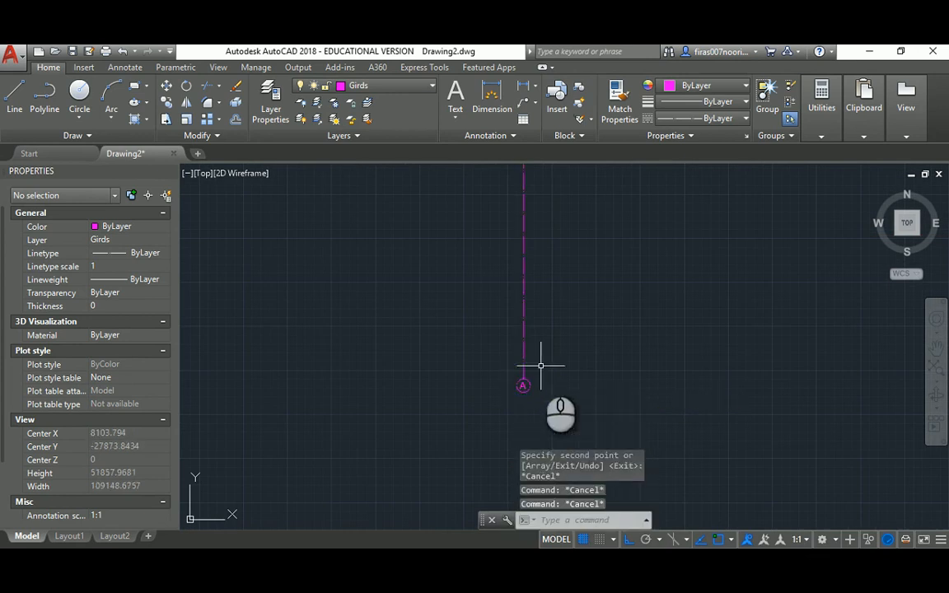
Regenerate the drawing, zoom to extents and centre grid line A in the view
type("re")
key("Return")
scroll(522, 358, "down", 6)
middle_click(524, 295)
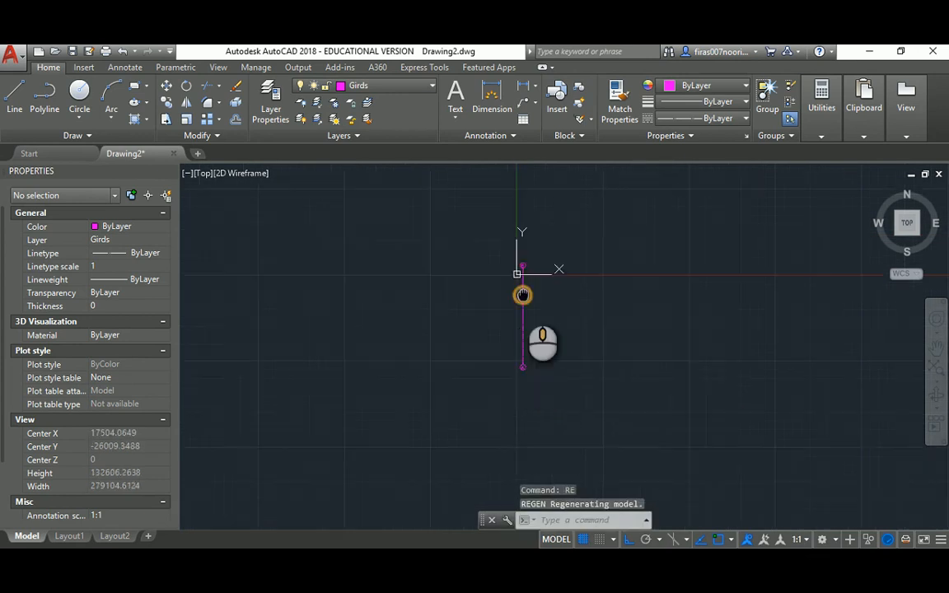
middle_click(523, 295)
scroll(549, 302, "down", 2)
middle_click_drag(548, 301, 396, 299)
scroll(394, 301, "up", 3)
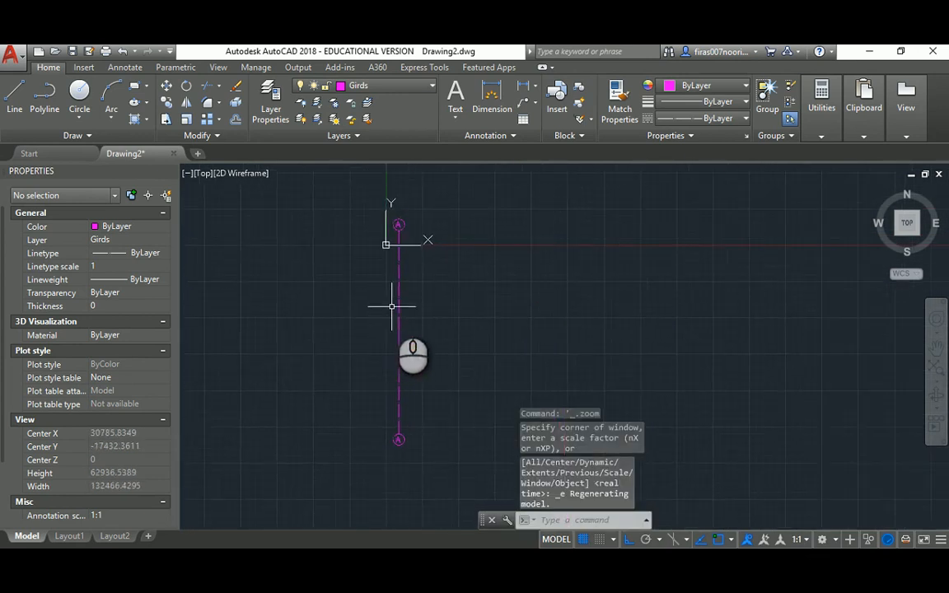
scroll(402, 308, "down", 5)
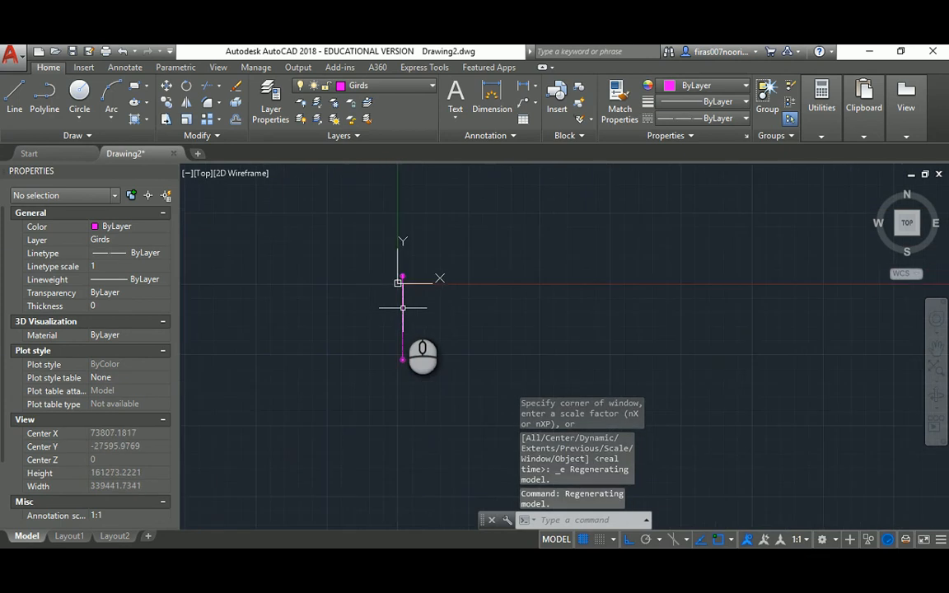
scroll(403, 308, "up", 5)
Bring grid line A's bubble to the view centre, then bring up the reference floor-plan PDF
key("Escape")
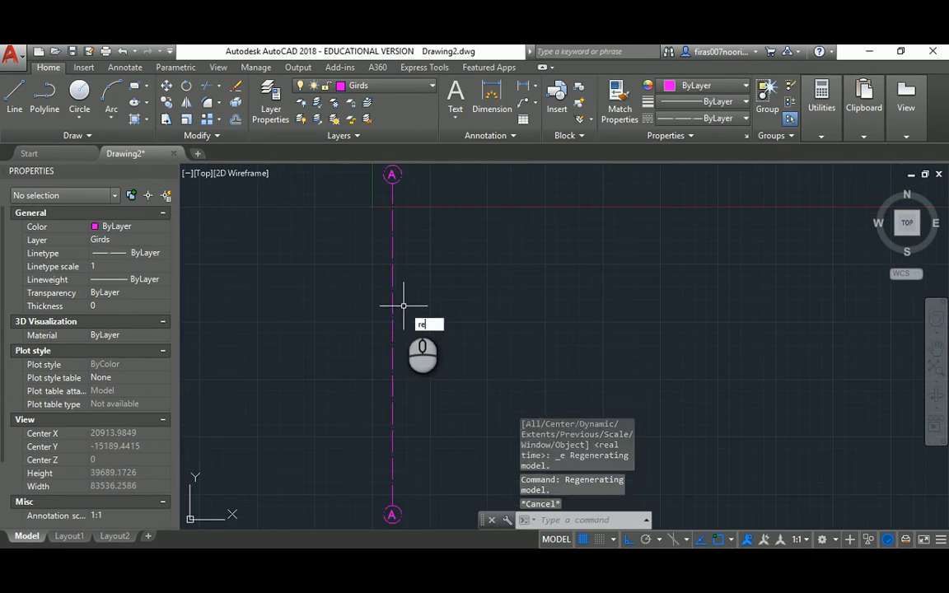
key("Return")
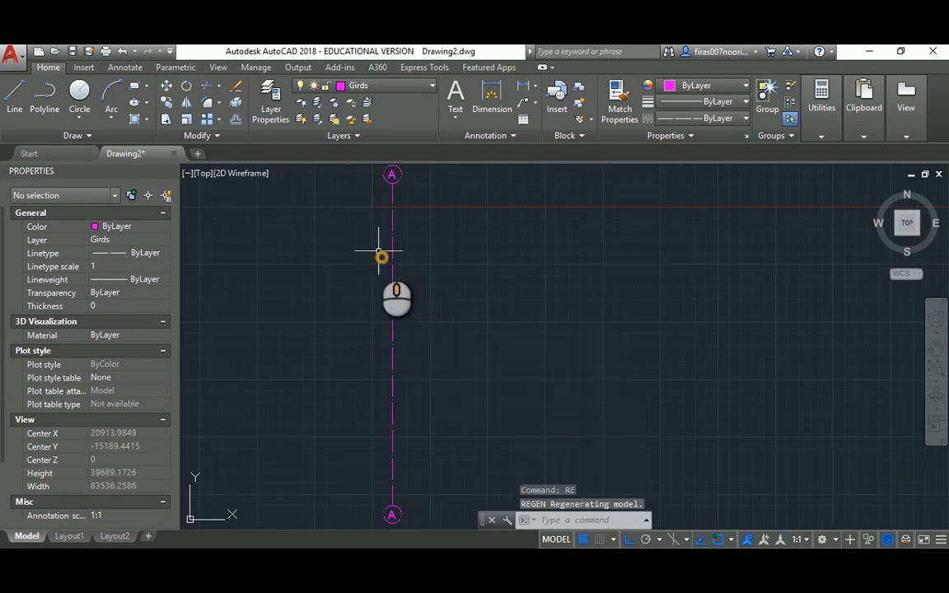
scroll(382, 252, "up", 6)
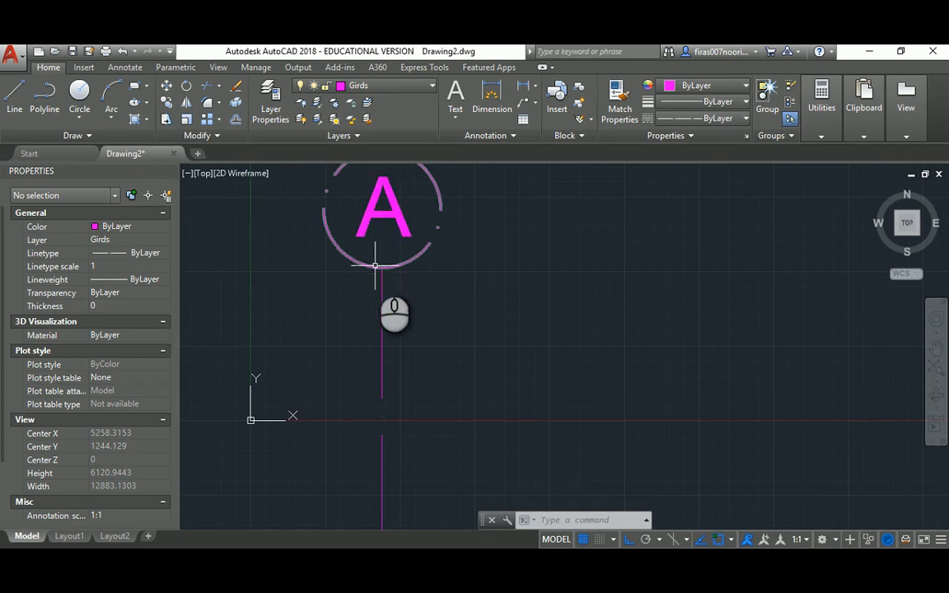
middle_click_drag(376, 273, 449, 307)
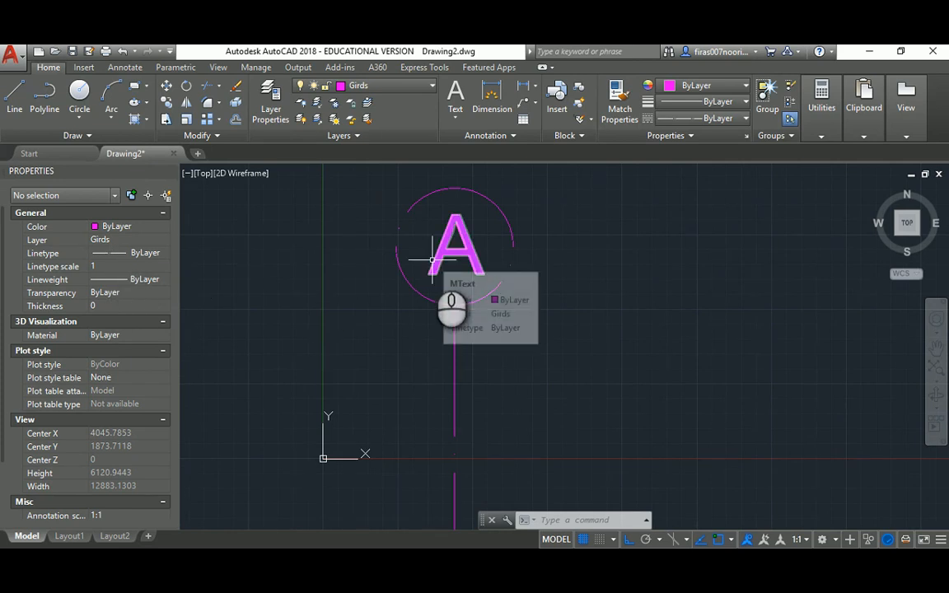
scroll(441, 258, "down", 2)
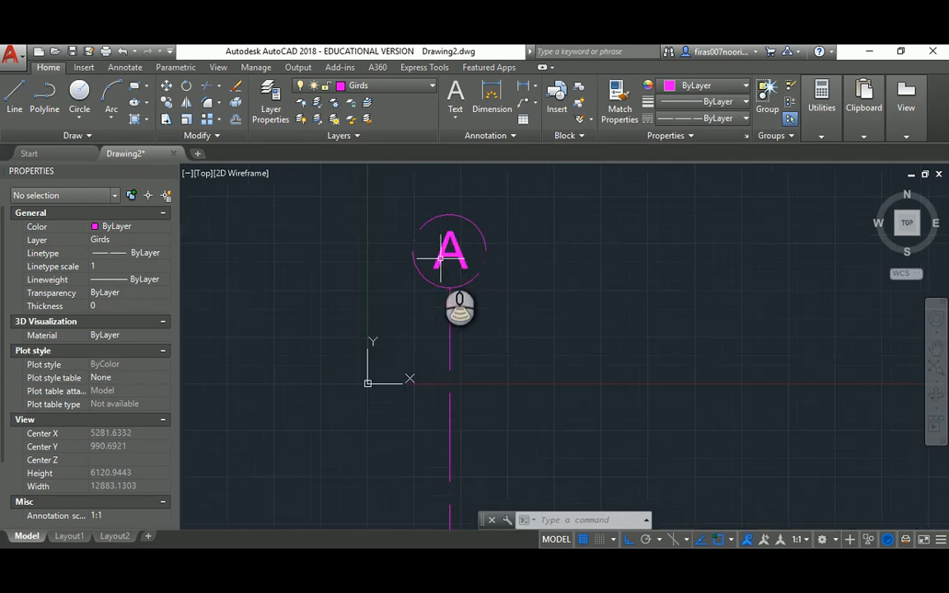
scroll(444, 269, "down", 8)
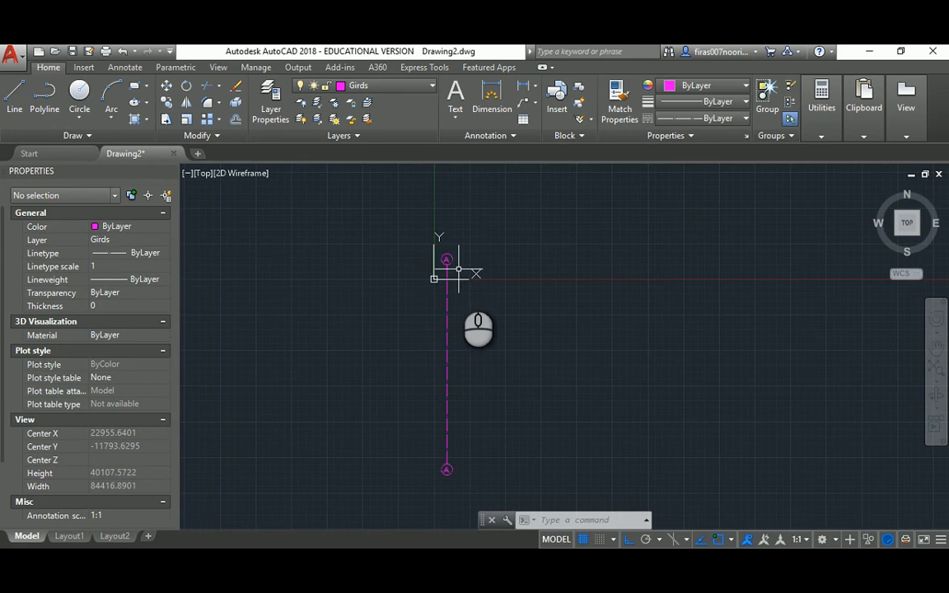
key("Escape")
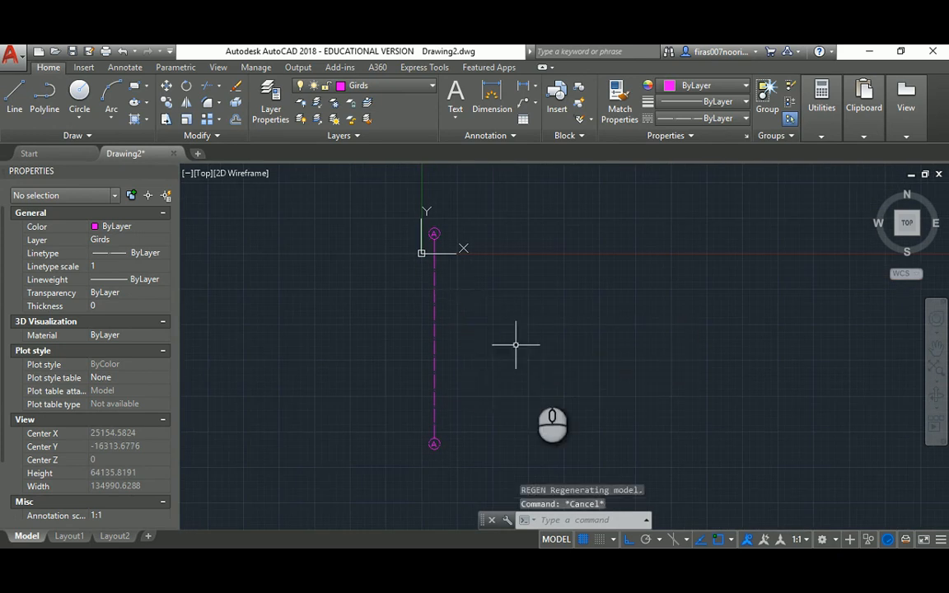
left_click(512, 562)
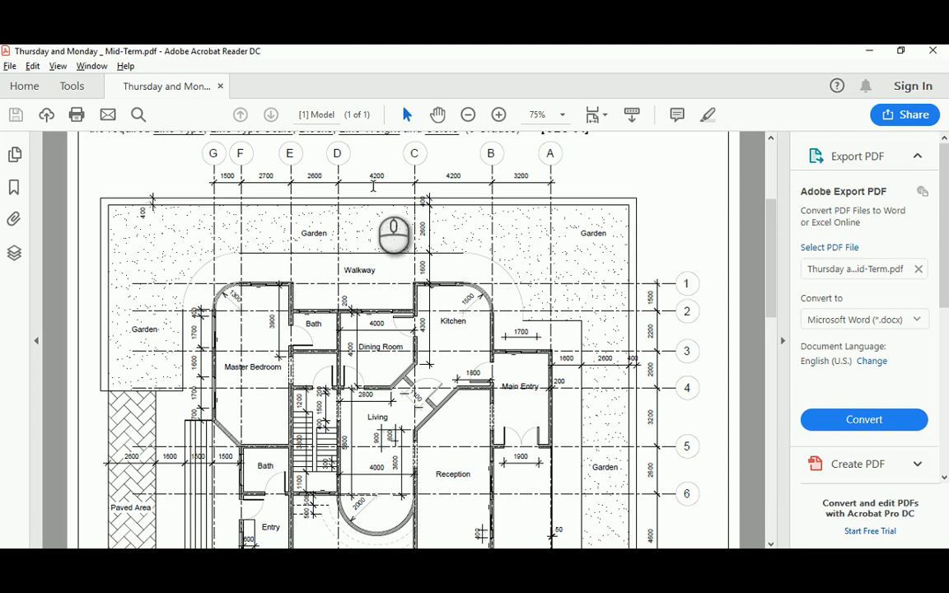
Back in AutoCAD, copy grid line A with its bubbles 3200 to the left
key("alt+Tab")
type("co")
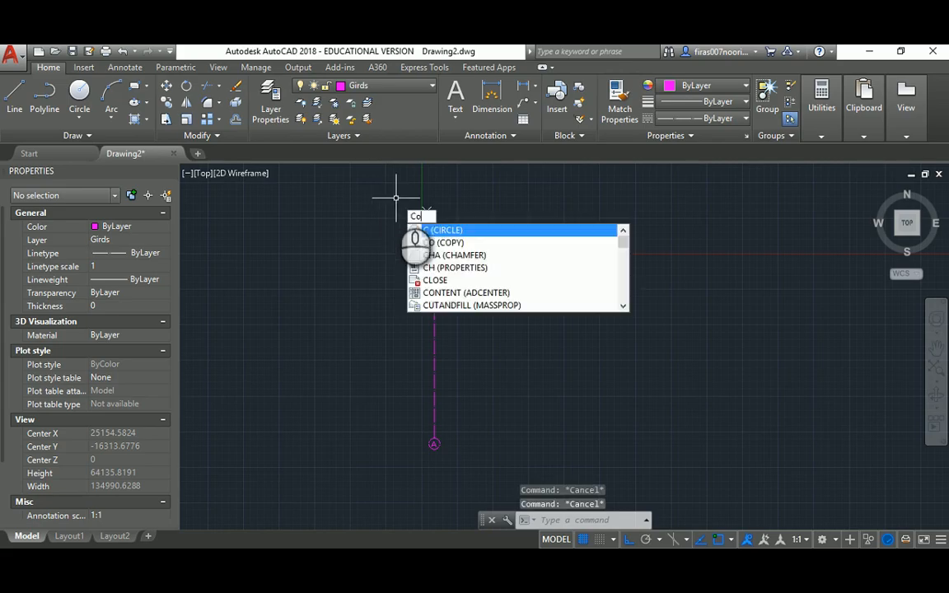
key("space")
left_click(396, 198)
left_click(471, 473)
key("space")
left_click(388, 319)
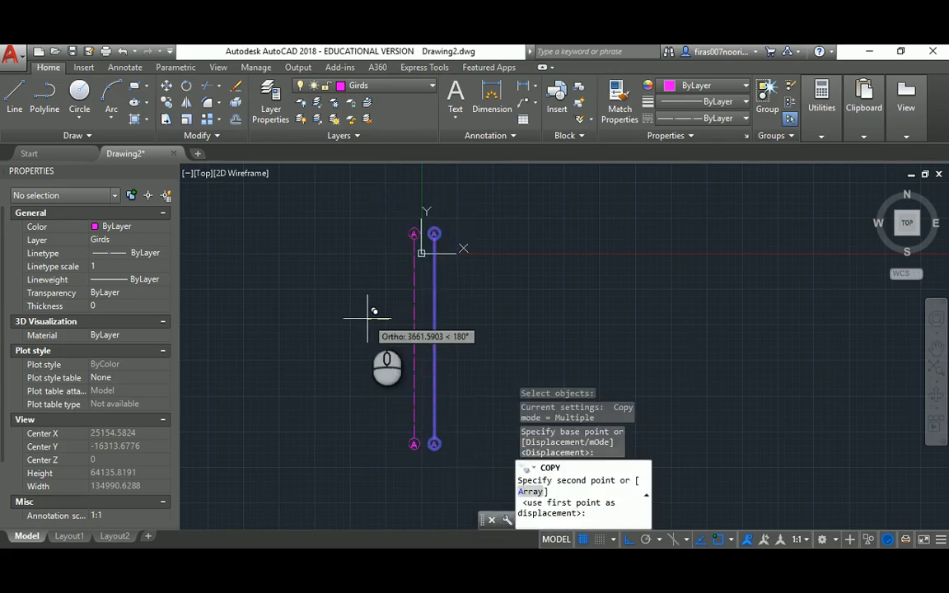
type("3200")
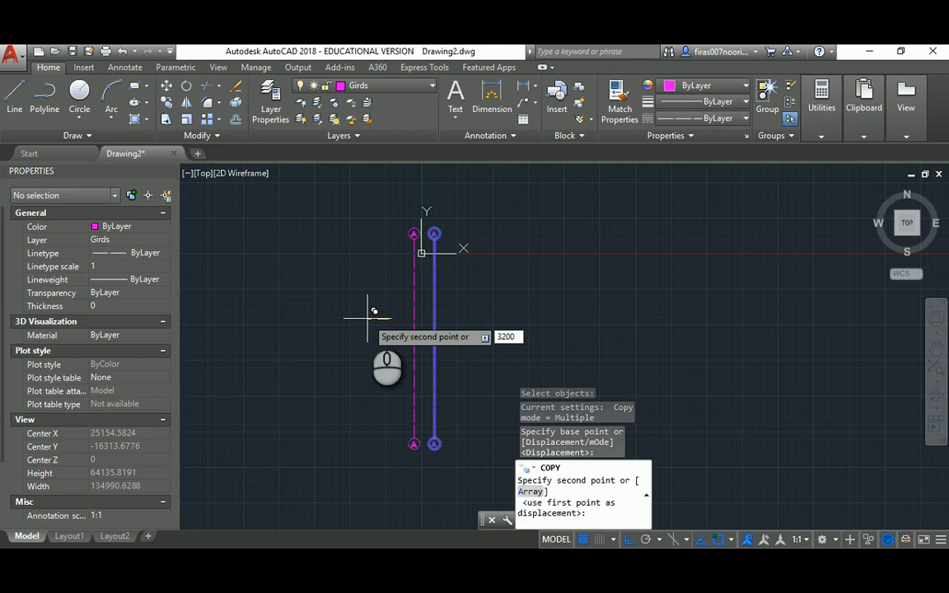
key("Return")
key("Escape")
Copy the new grid line a further 4200 to the left
key("space")
left_click(380, 213)
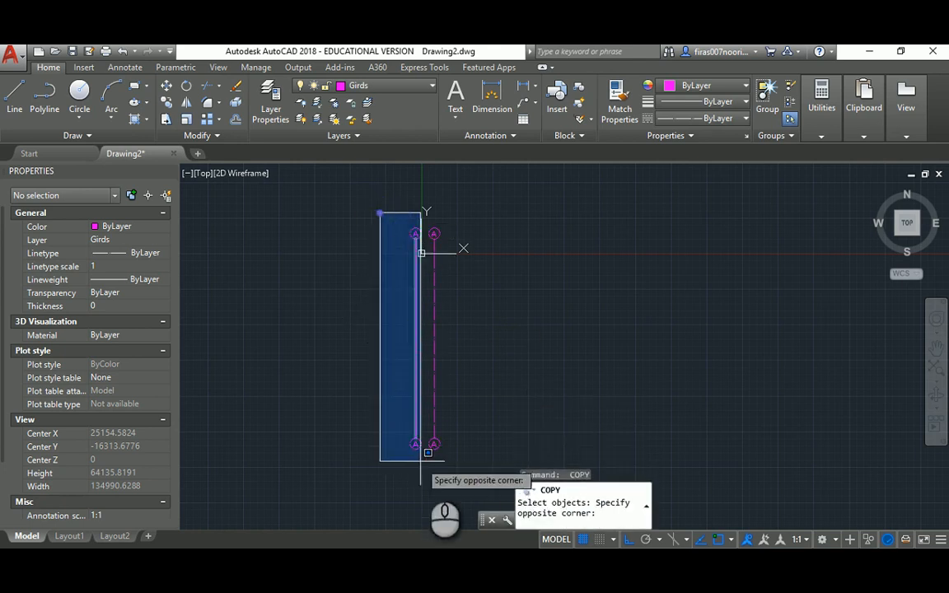
left_click(429, 462)
key("space")
left_click(378, 332)
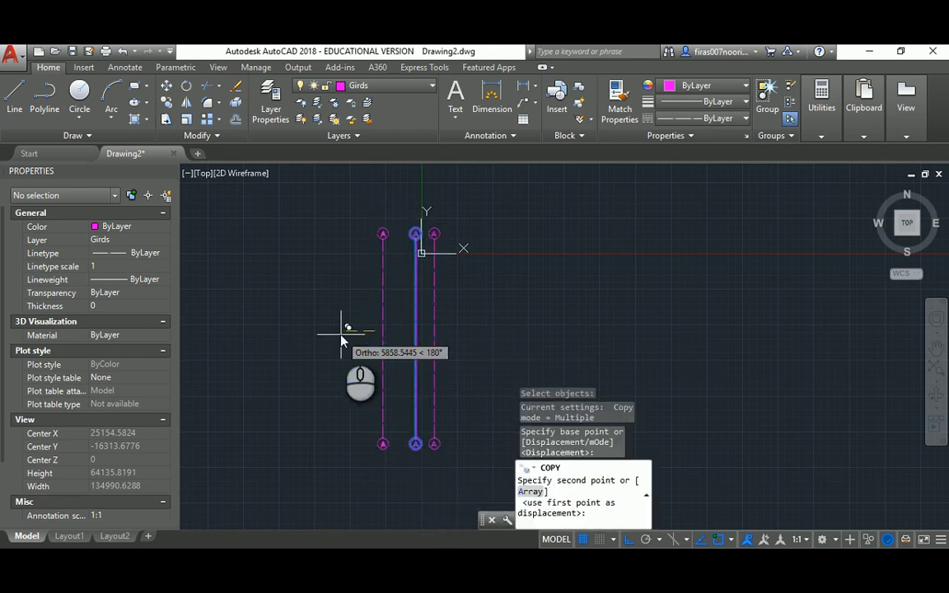
type("4200")
key("Return")
key("Escape")
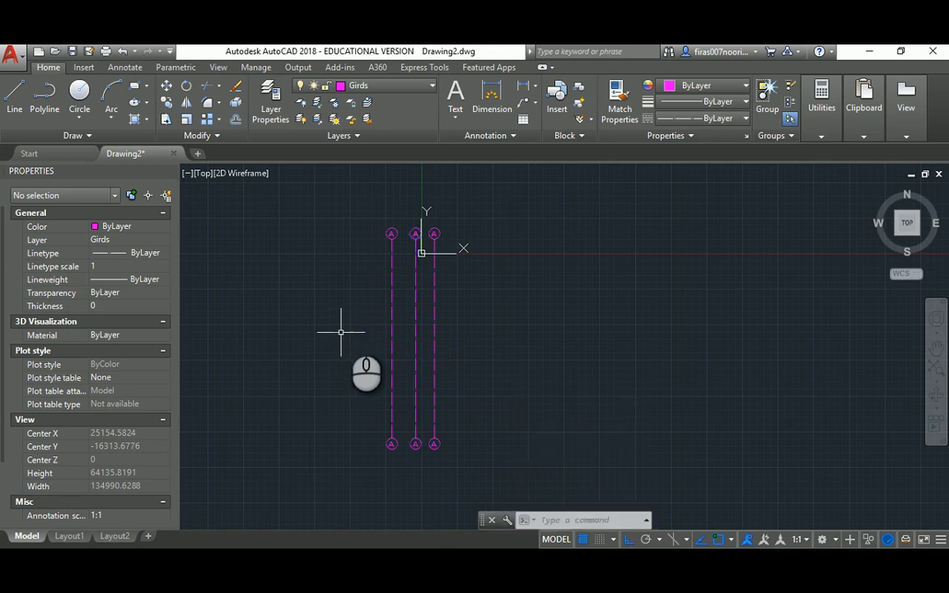
Copy the leftmost grid line another 4200 to the left
key("space")
left_click(354, 201)
left_click(401, 479)
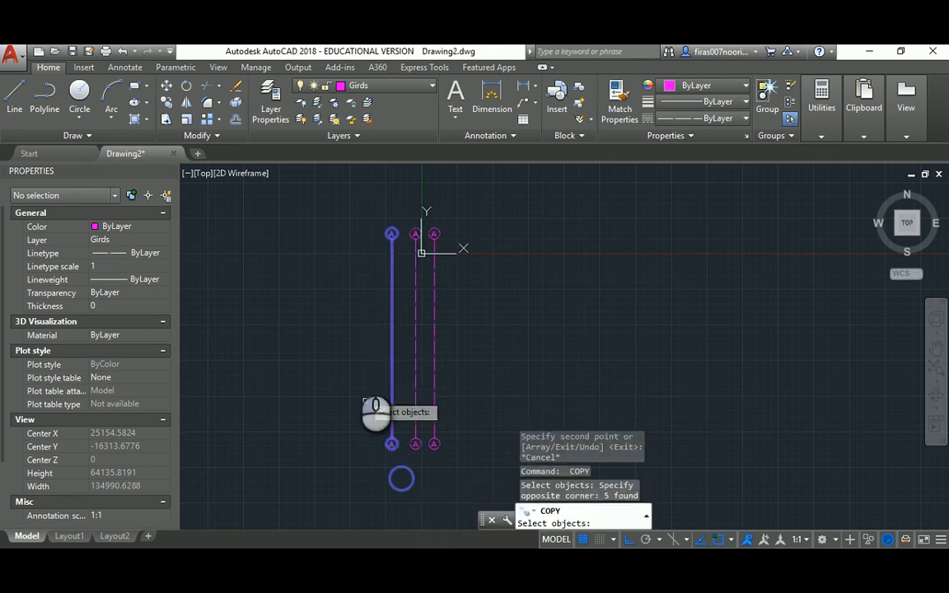
key("space")
left_click(354, 338)
type("42")
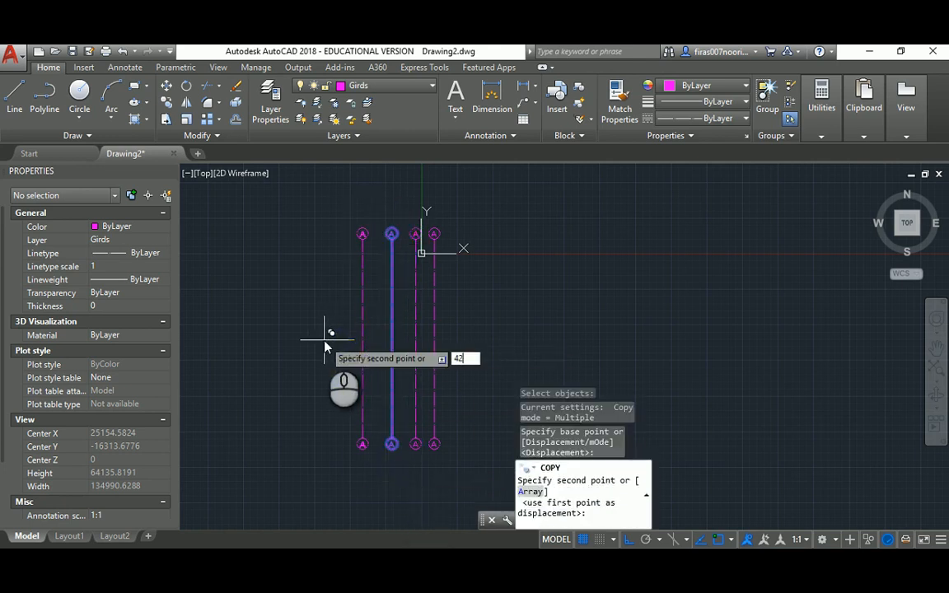
type("00")
key("Return")
key("Escape")
scroll(414, 228, "up", 5)
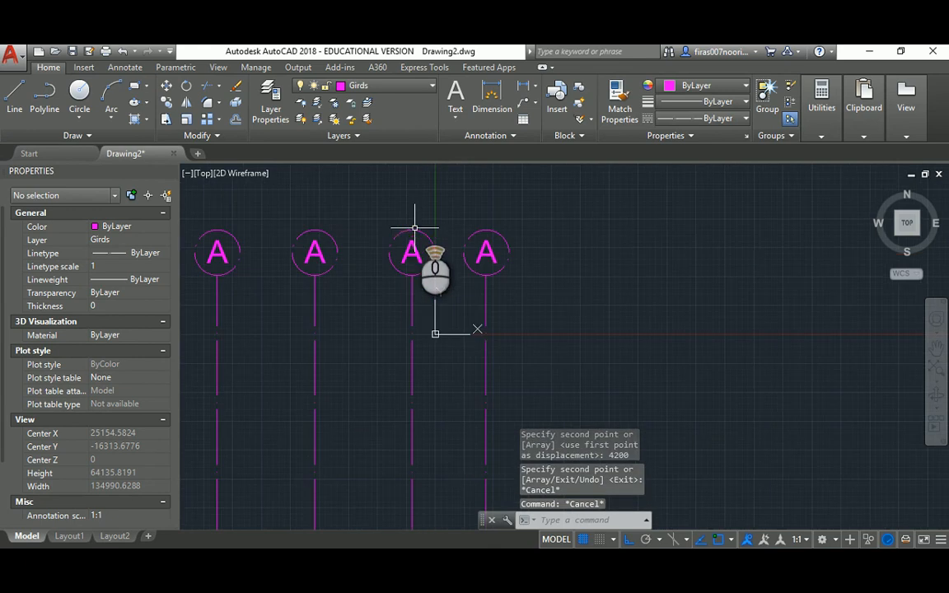
key("Escape")
left_click(412, 253)
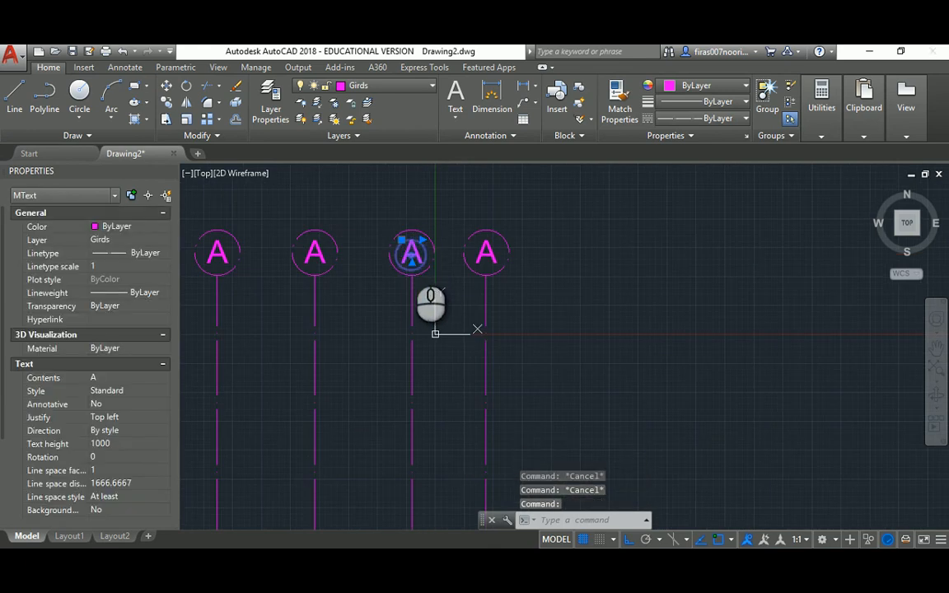
Retype the three copied A bubble labels as B, C and D, then check the reference PDF
double_click(412, 253)
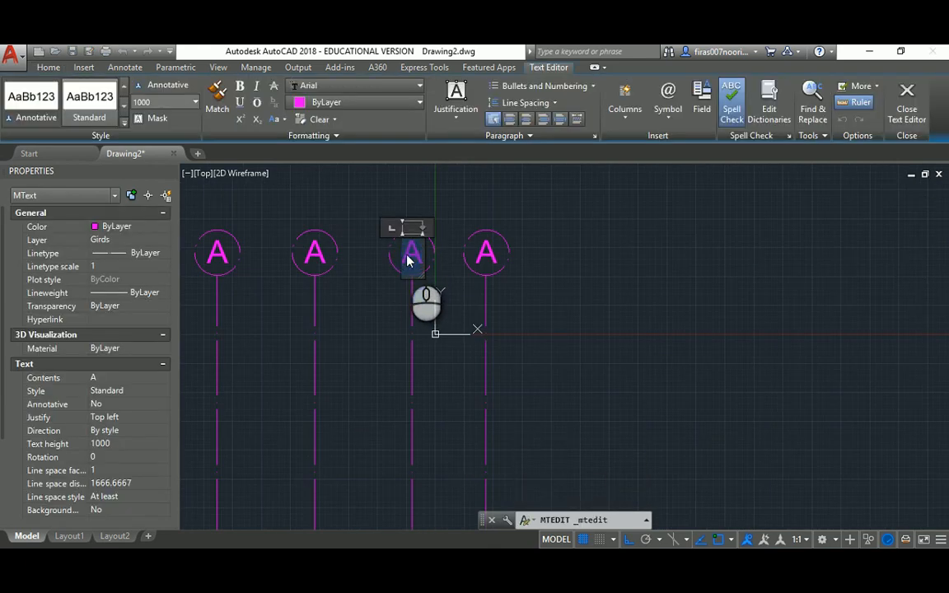
type("B")
left_click(610, 308)
left_click(311, 249)
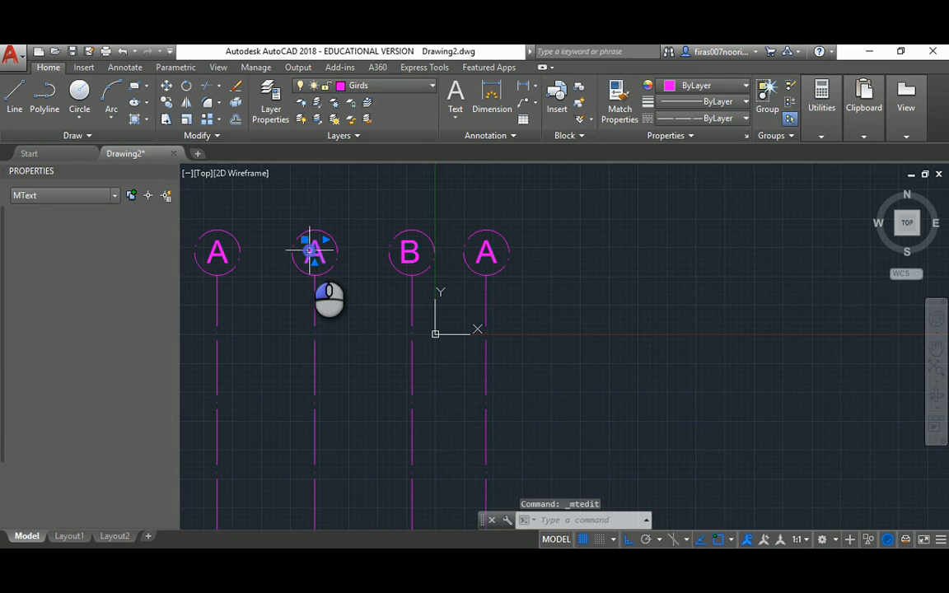
double_click(315, 252)
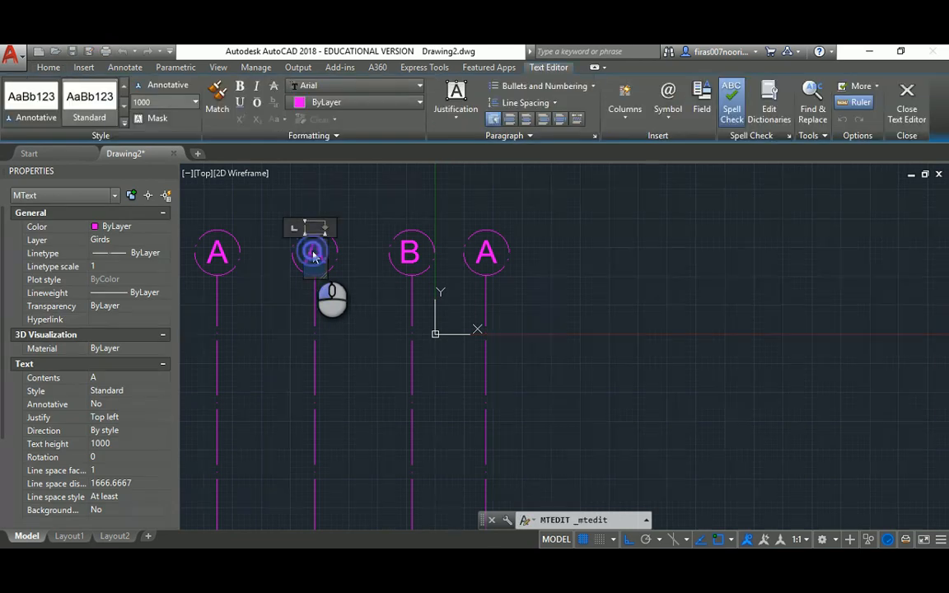
type("C")
middle_click_drag(286, 311, 390, 308)
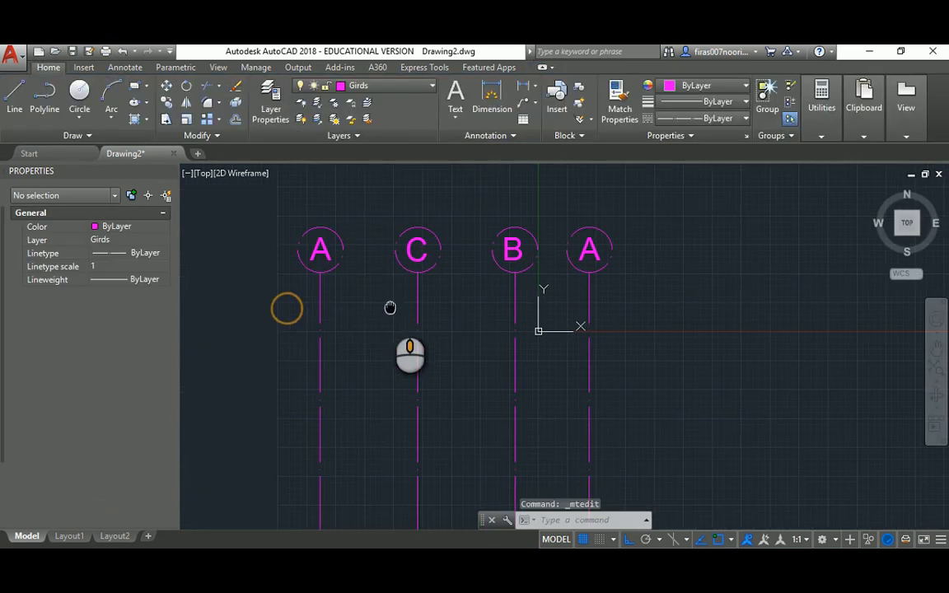
left_click(322, 253)
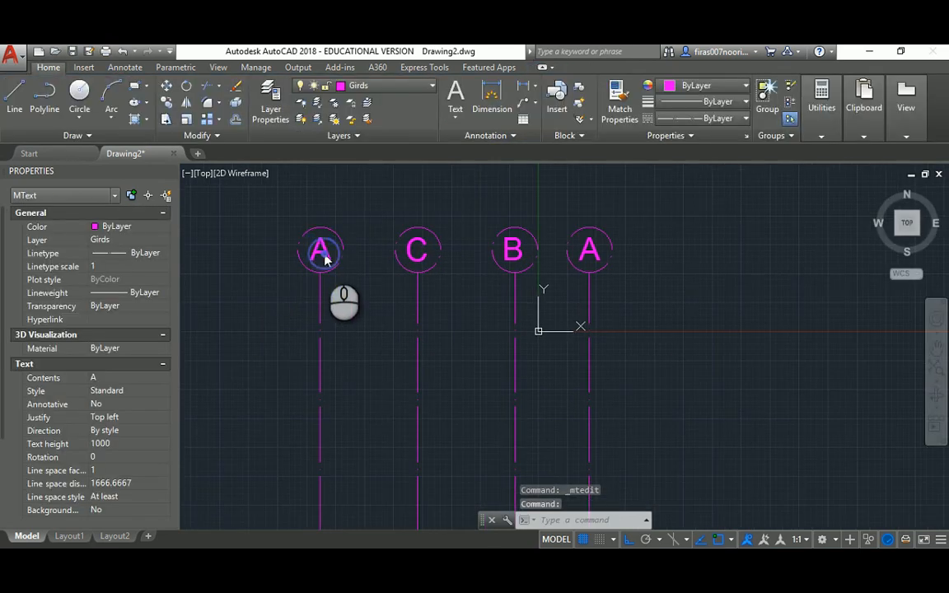
double_click(324, 256)
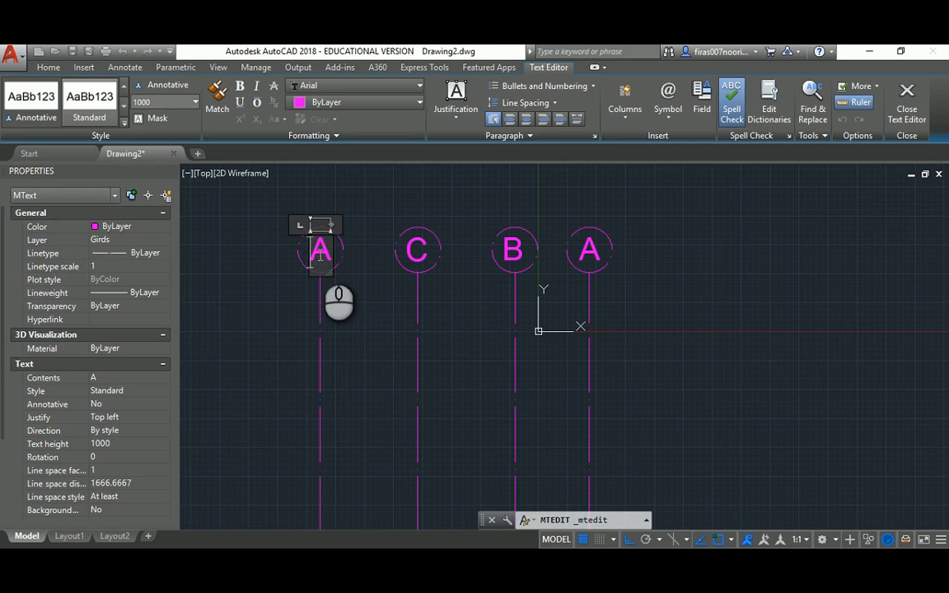
type("D")
left_click(356, 301)
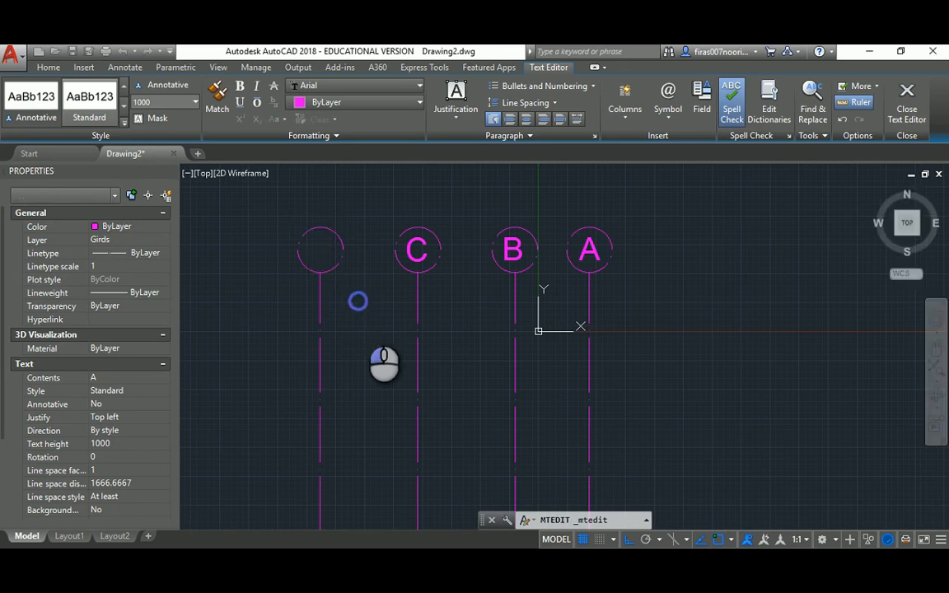
left_click(514, 561)
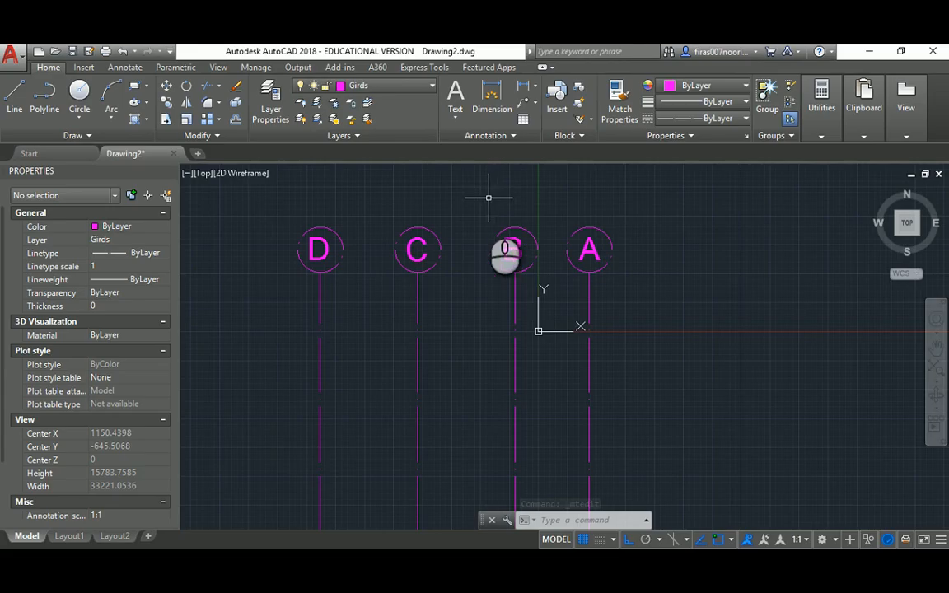
Erase the three lower grid bubbles
scroll(492, 215, "down", 5)
middle_click_drag(498, 275, 377, 381)
left_click(352, 398)
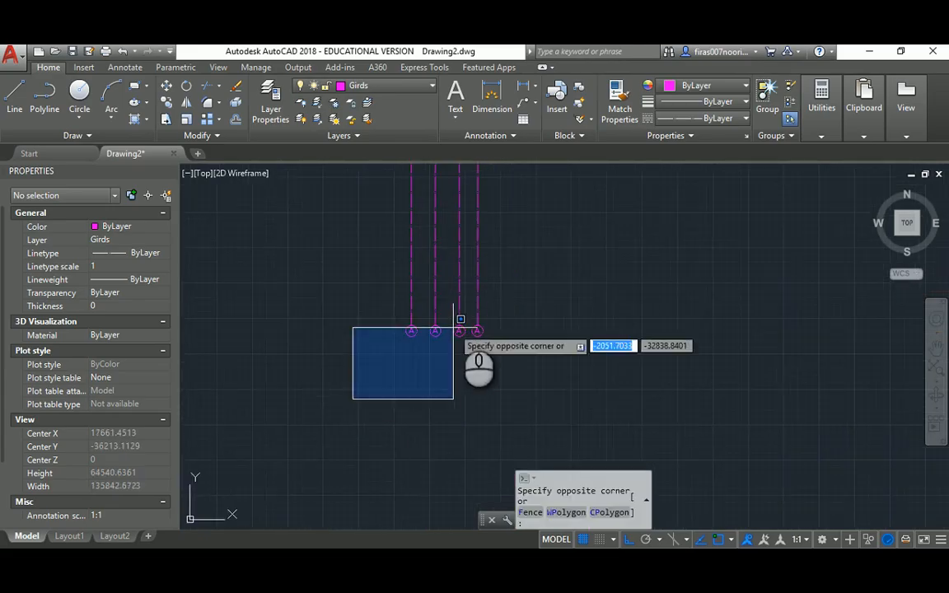
left_click(472, 309)
key("Delete")
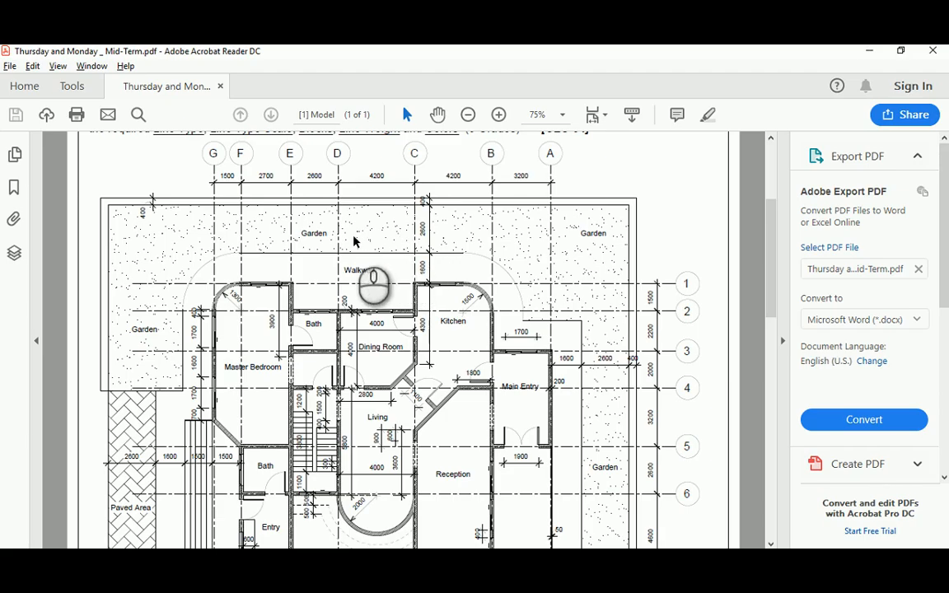
scroll(313, 202, "up", 1)
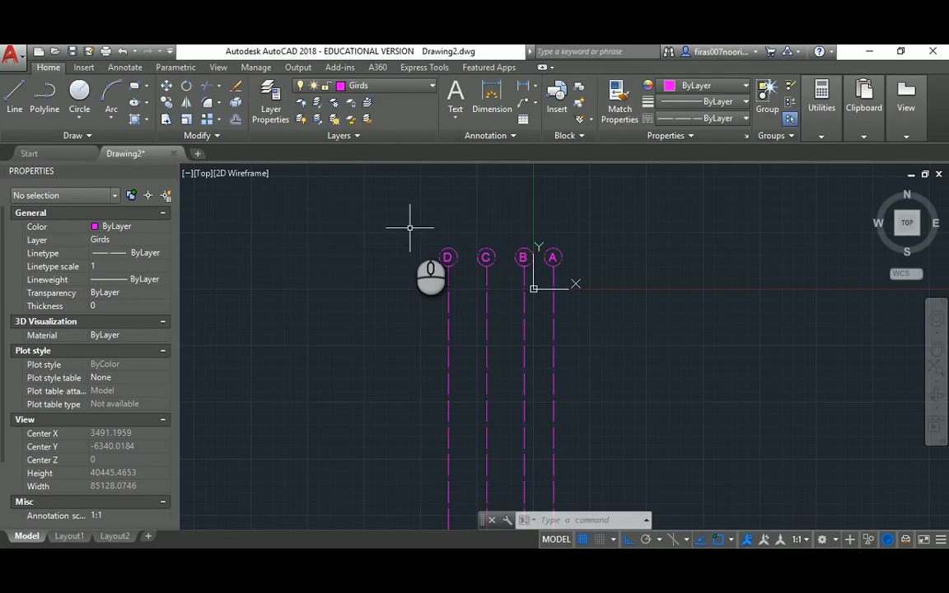
Copy grid line D 2600 to the left
type("co")
left_click(468, 223)
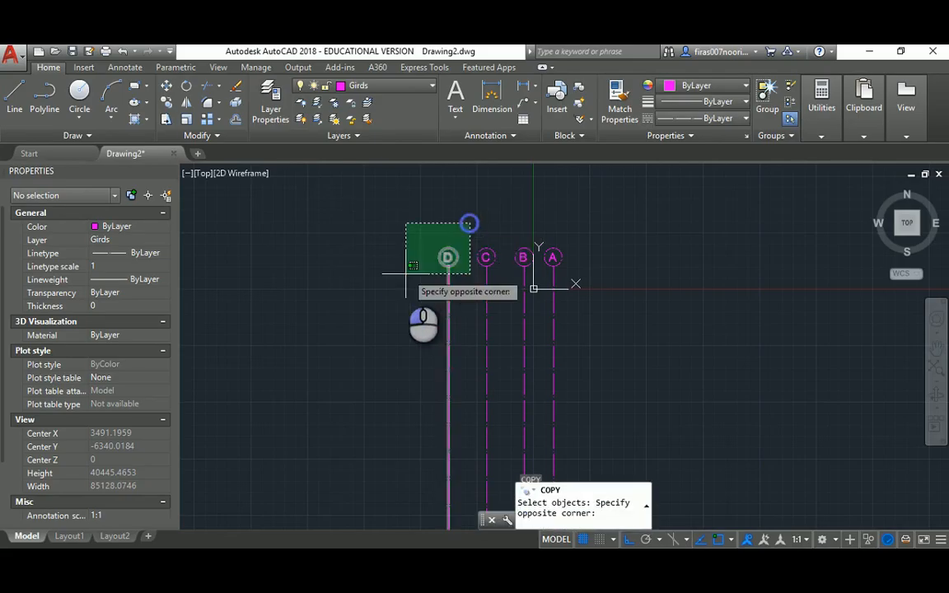
left_click(397, 280)
key("Return")
left_click(399, 200)
type("26")
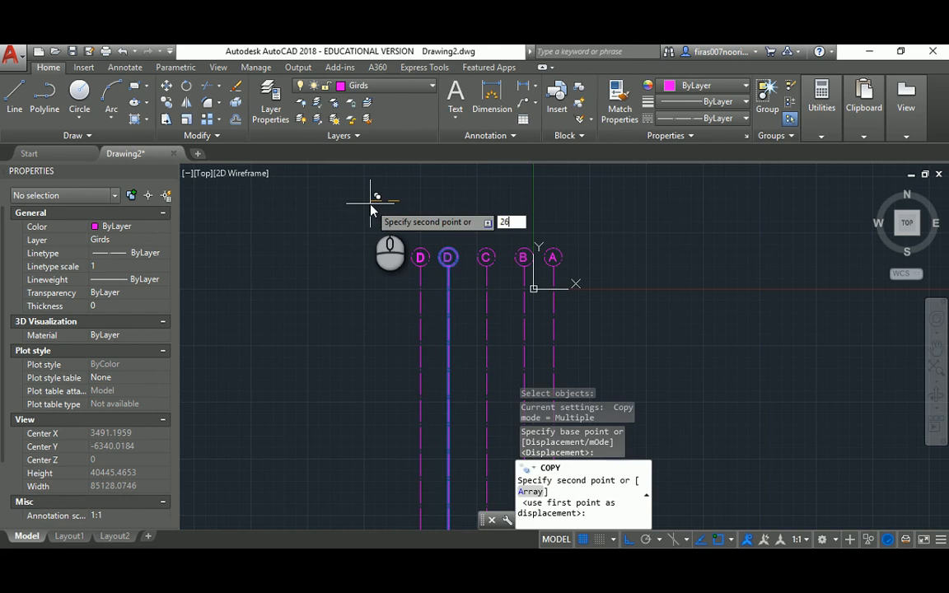
type("00")
key("Return")
key("Return")
scroll(428, 228, "up", 2)
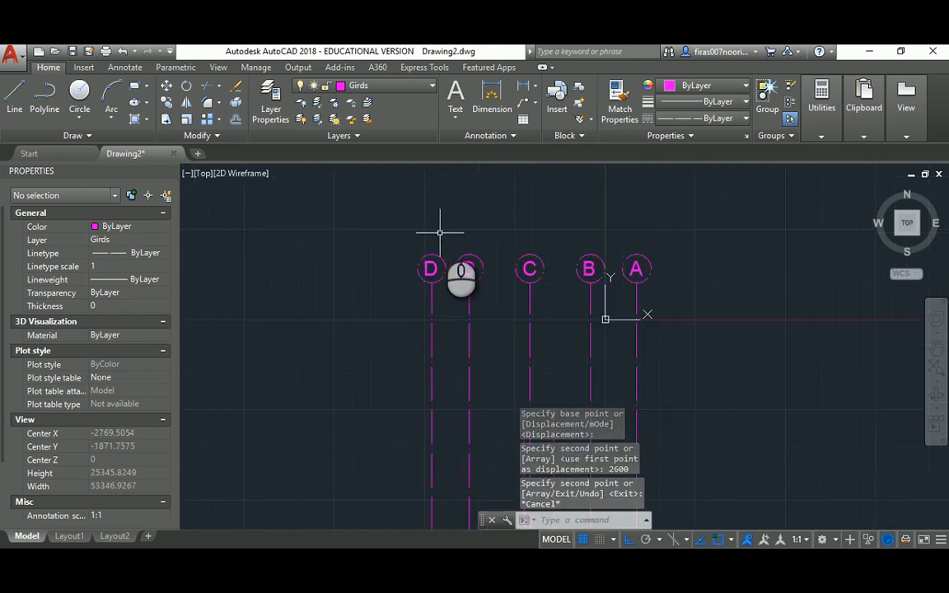
Copy the new D grid line a further 2700 to the left
key("Return")
left_click(446, 224)
left_click(393, 316)
key("Return")
left_click(403, 224)
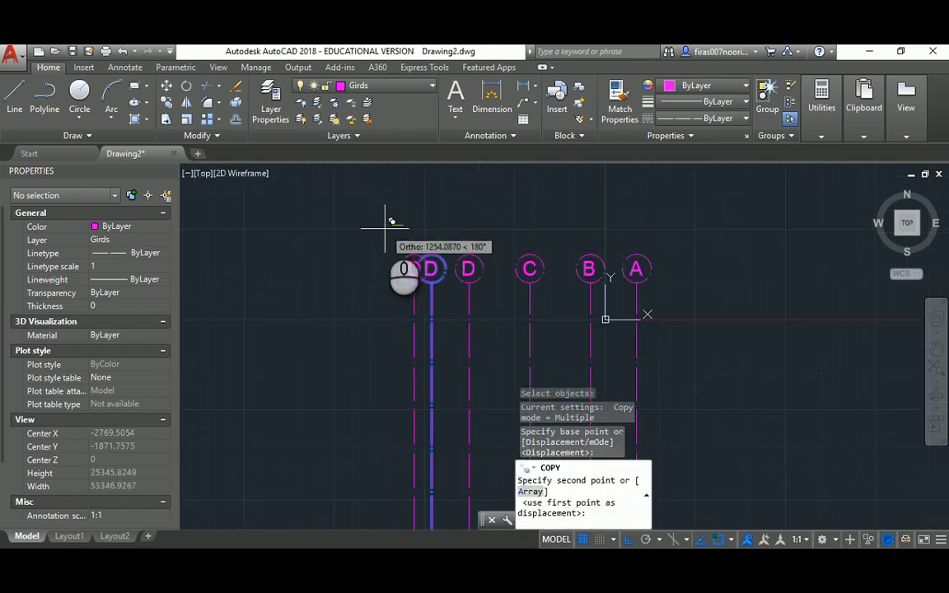
type("2700")
key("Return")
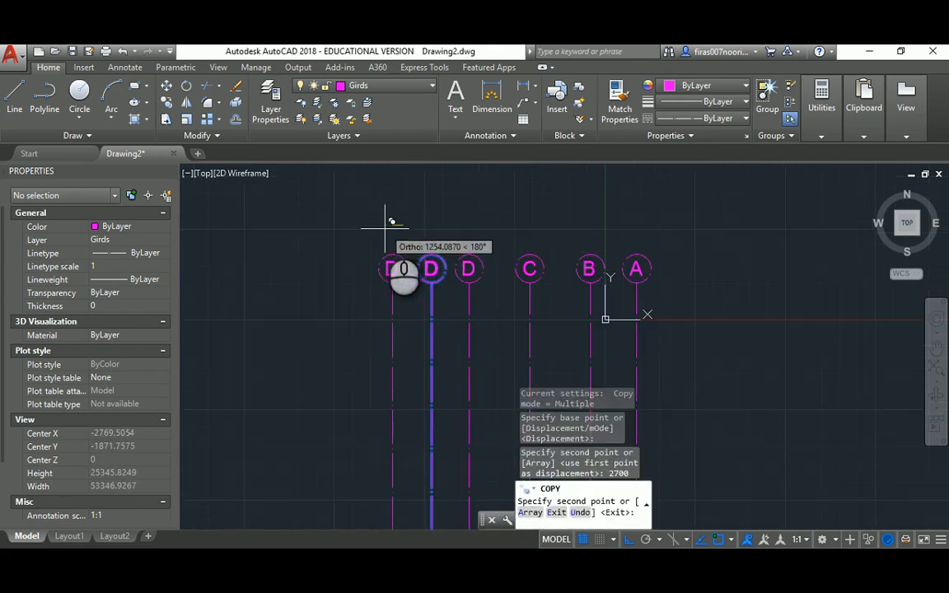
key("Escape")
After checking the reference PDF, copy the leftmost D line 150 further left
key("alt+Tab")
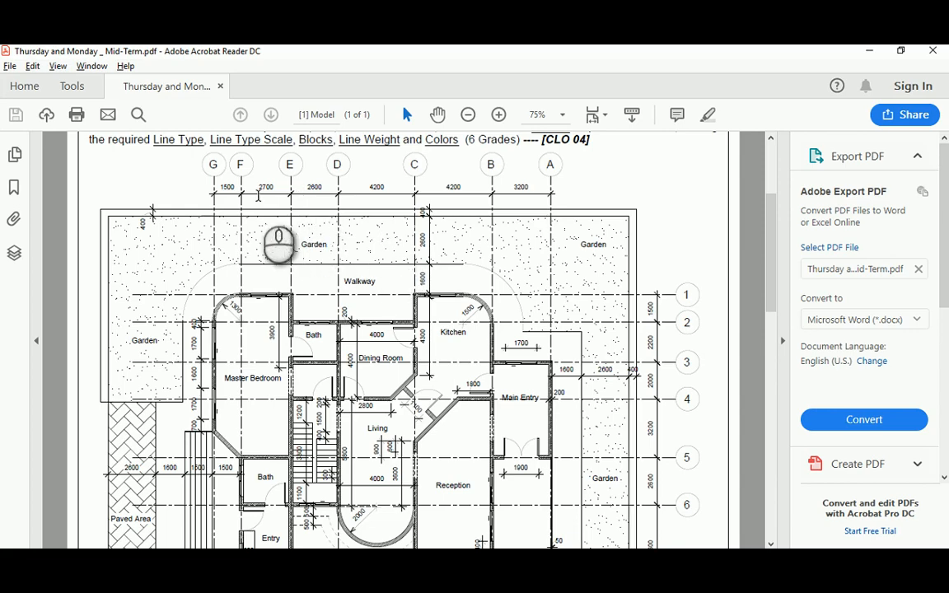
key("alt+Tab")
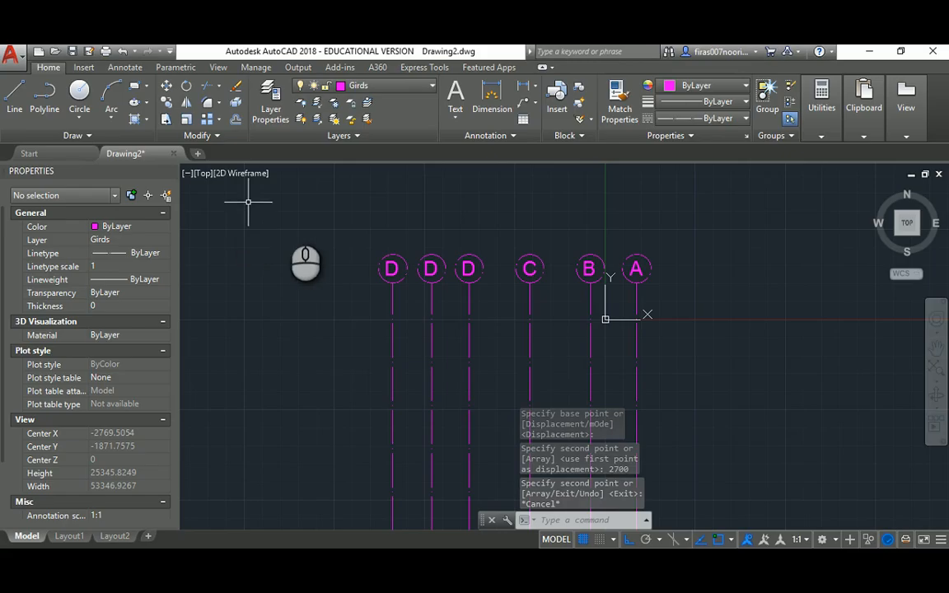
type("co")
key("Return")
left_click(403, 228)
left_click(378, 264)
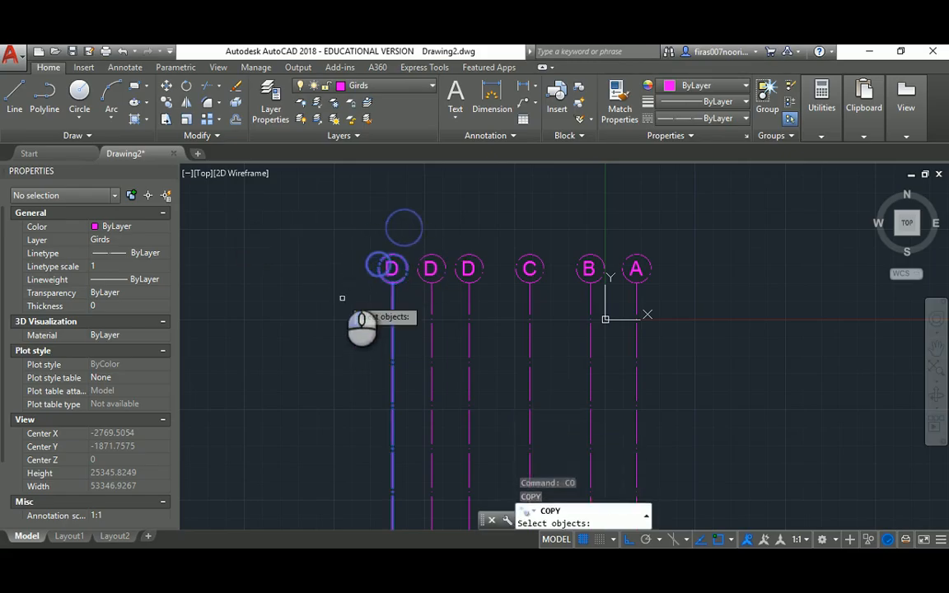
key("Return")
left_click(350, 239)
type("1")
type("50")
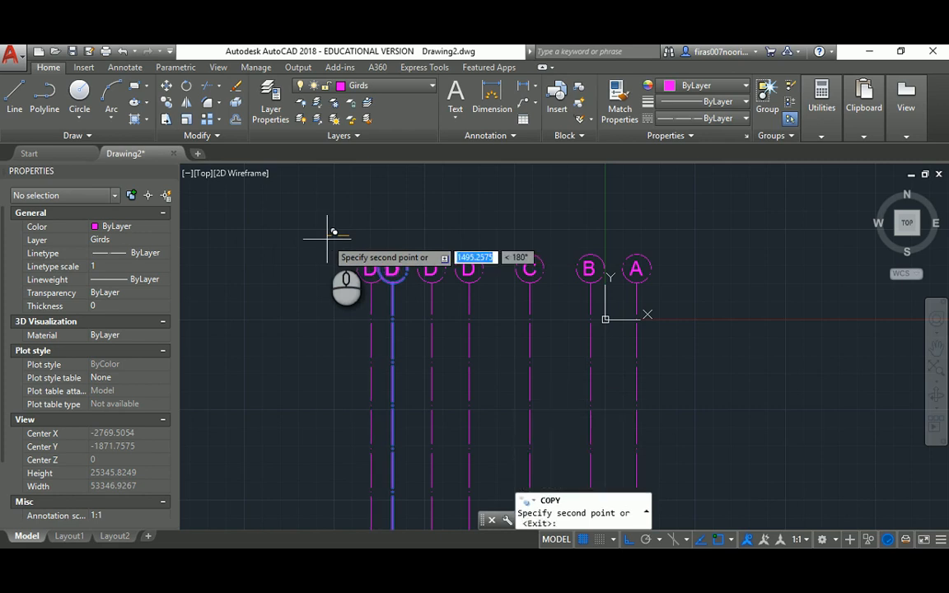
key("Return")
key("Escape")
key("Escape")
key("Escape")
scroll(429, 264, "up", 6)
left_click(456, 260)
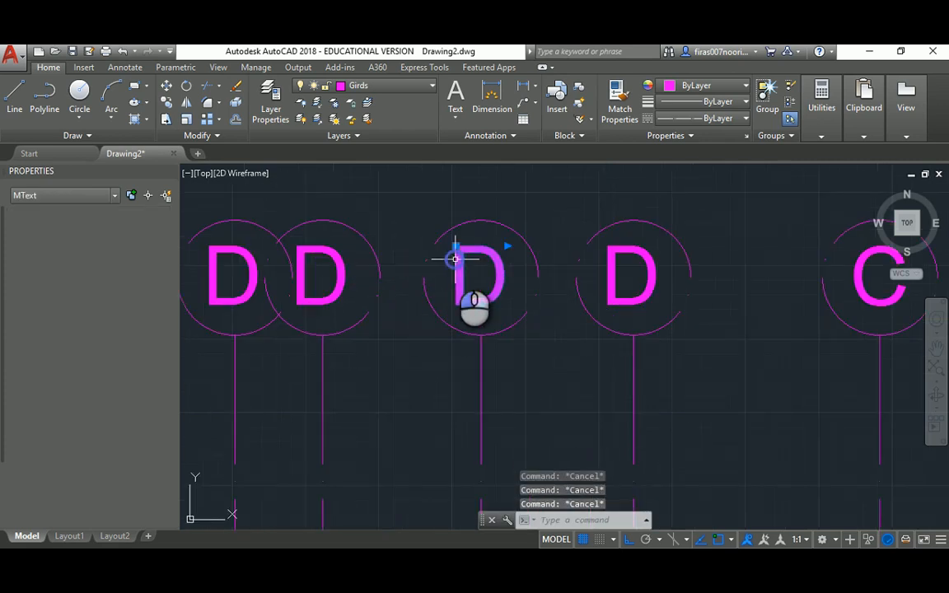
Relabel the three copied D bubbles as E, F and G, comparing with the reference PDF
double_click(464, 264)
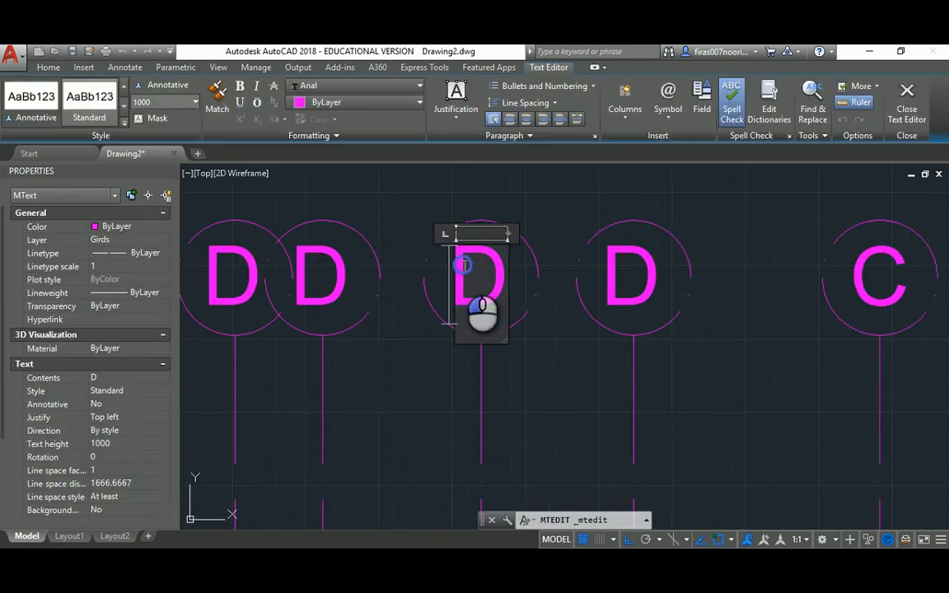
type("E")
left_click(394, 235)
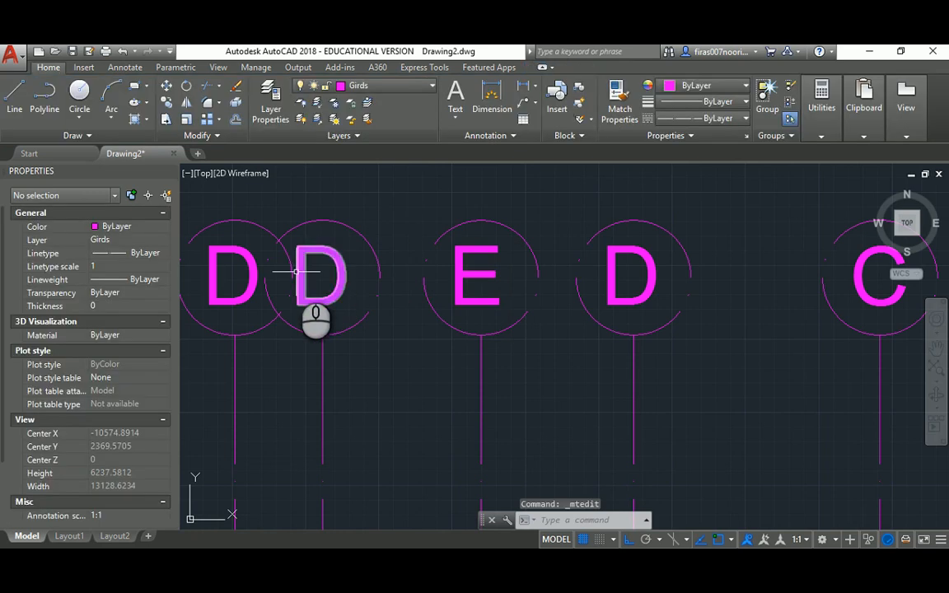
left_click(315, 252)
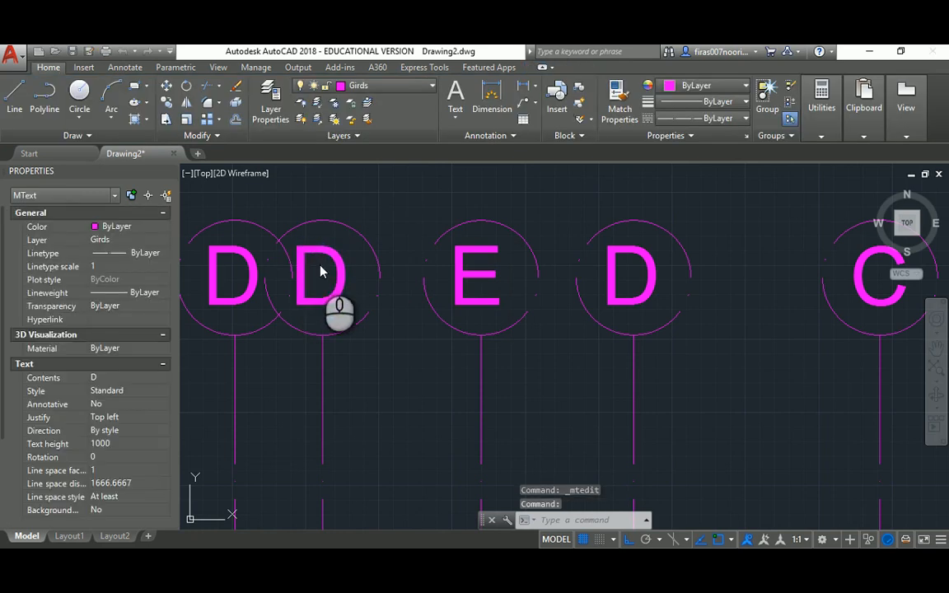
double_click(321, 272)
left_click(373, 206)
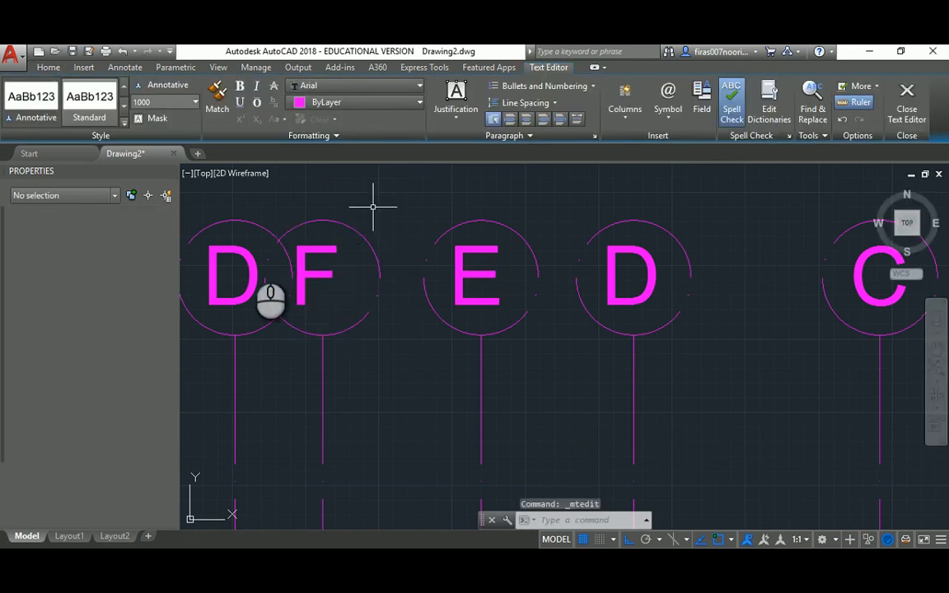
left_click(230, 249)
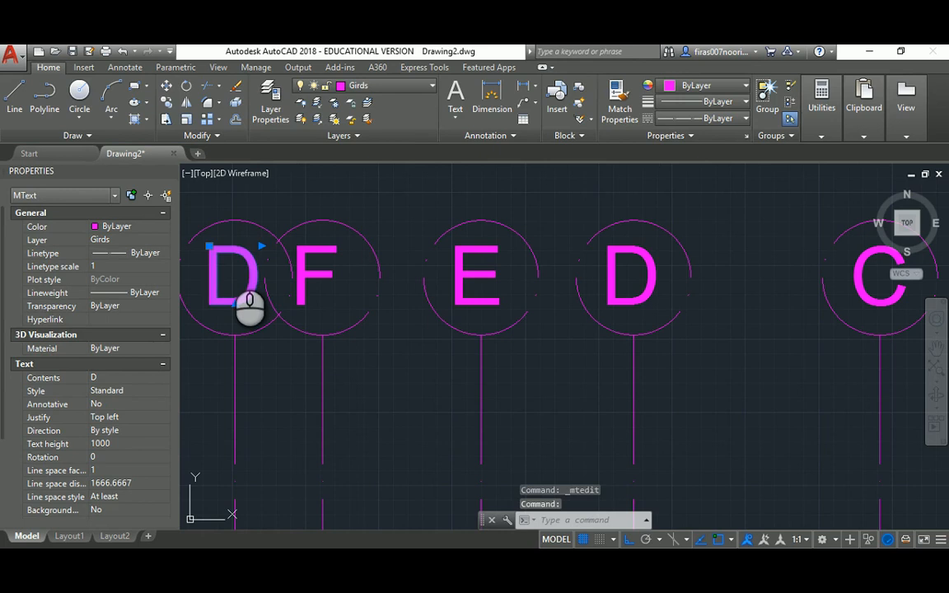
double_click(230, 262)
type("G")
left_click(389, 359)
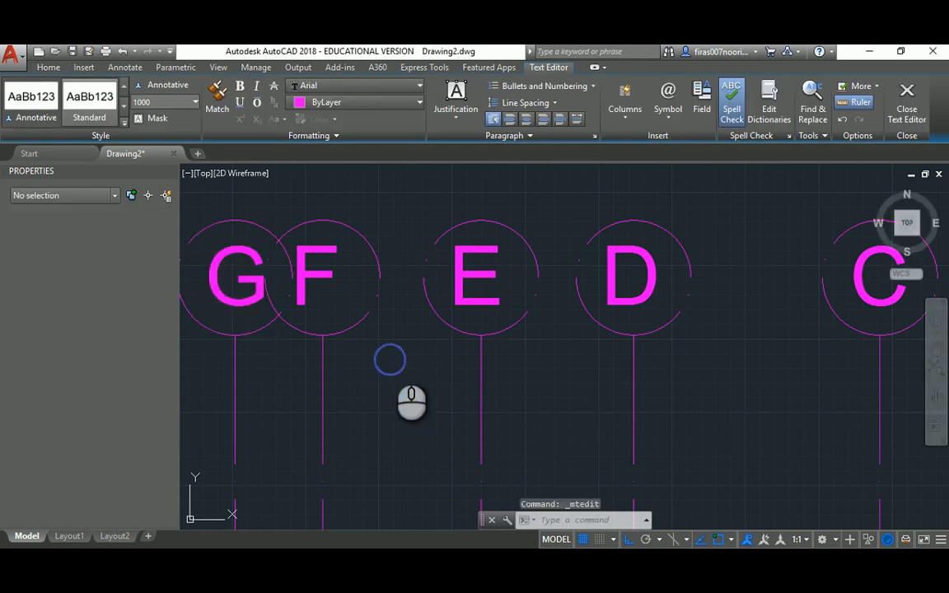
scroll(388, 356, "down", 6)
key("alt+Tab")
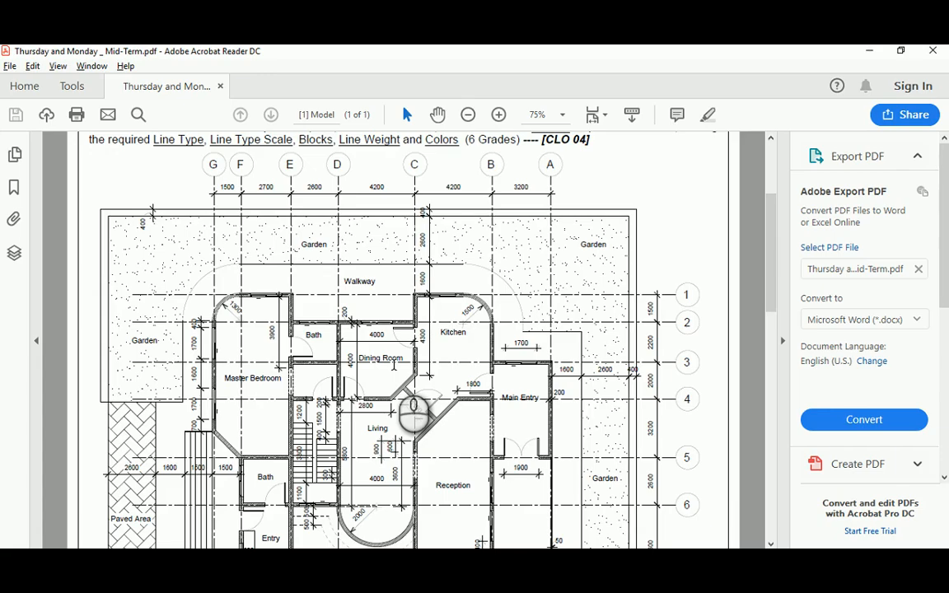
key("alt+Tab")
Start a COPY of the grid bubbles, window-selecting all the A–G grid objects
scroll(432, 373, "up", 4)
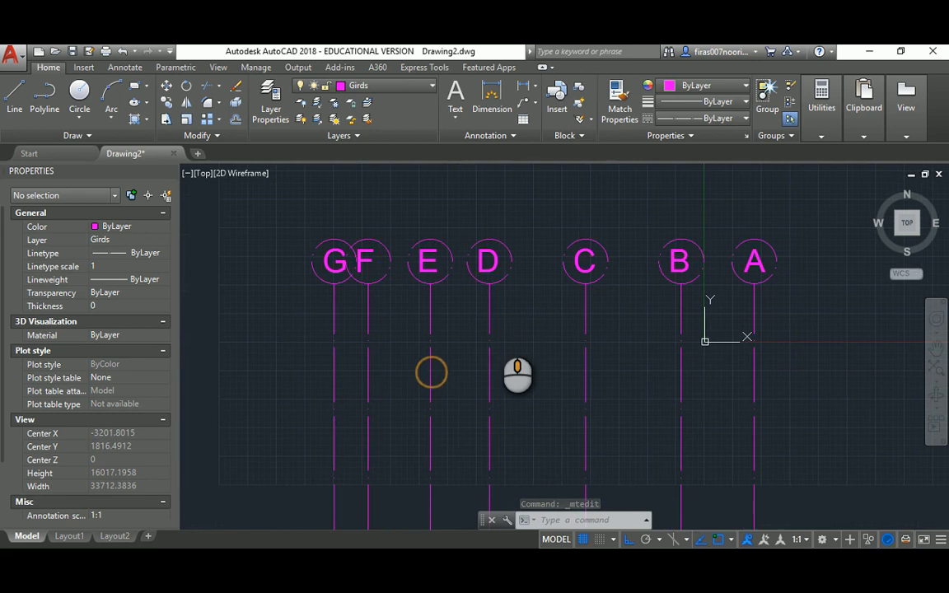
middle_click_drag(491, 314, 466, 272)
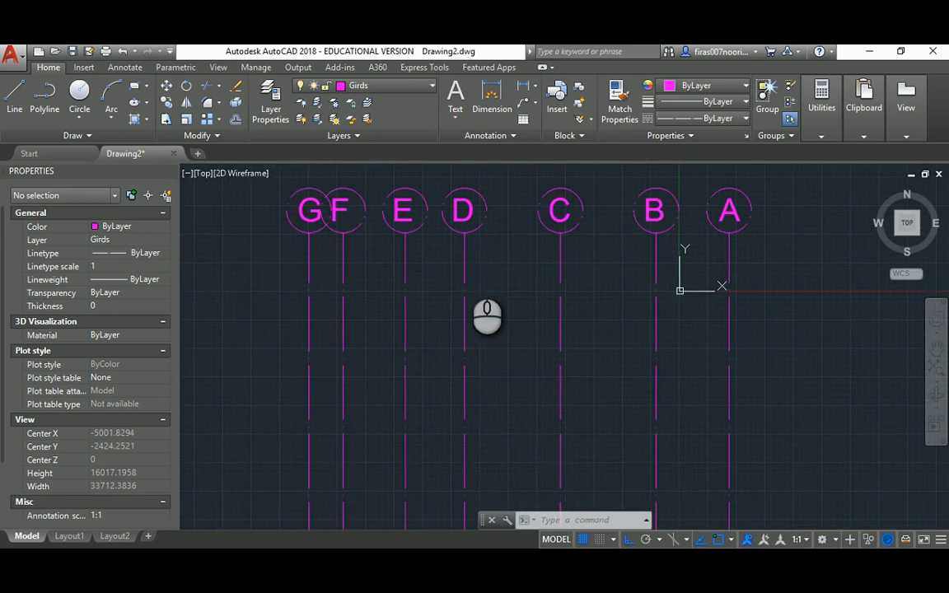
key("Escape")
key("Escape")
type("co")
key("Return")
scroll(462, 264, "down", 2)
left_click(320, 197)
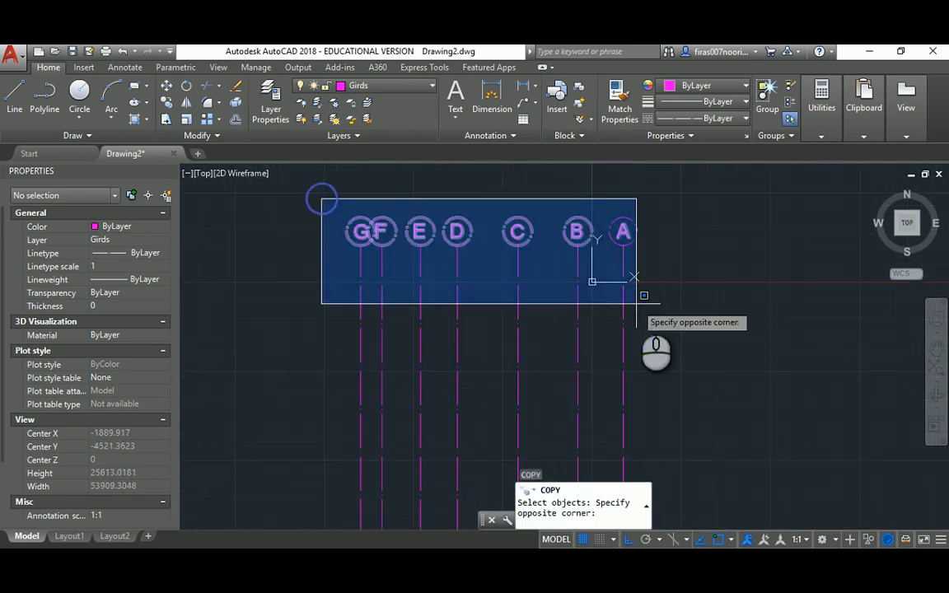
left_click(614, 263)
key("Return")
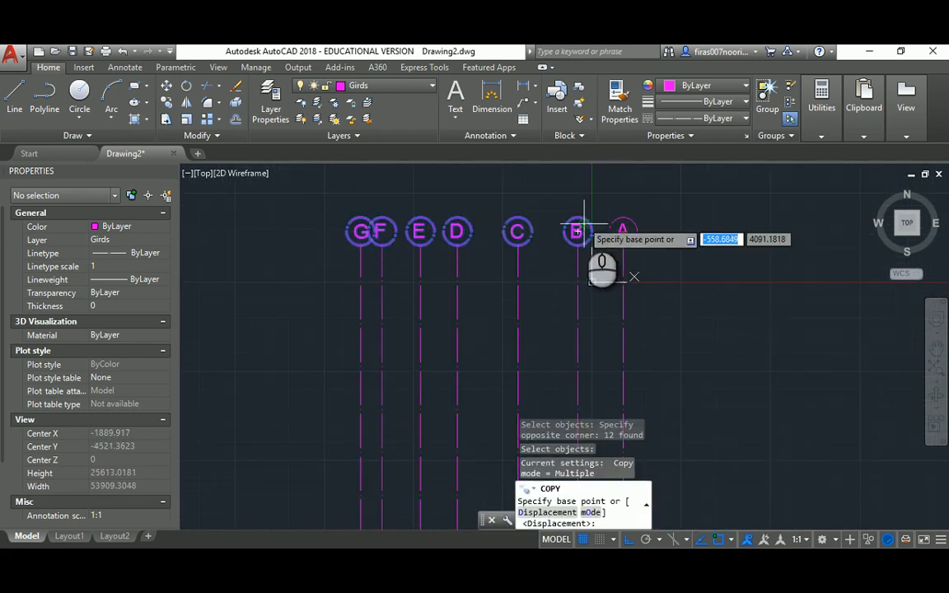
Place the bubble copies at the lower ends of the grid lines from base point B
left_click(573, 216)
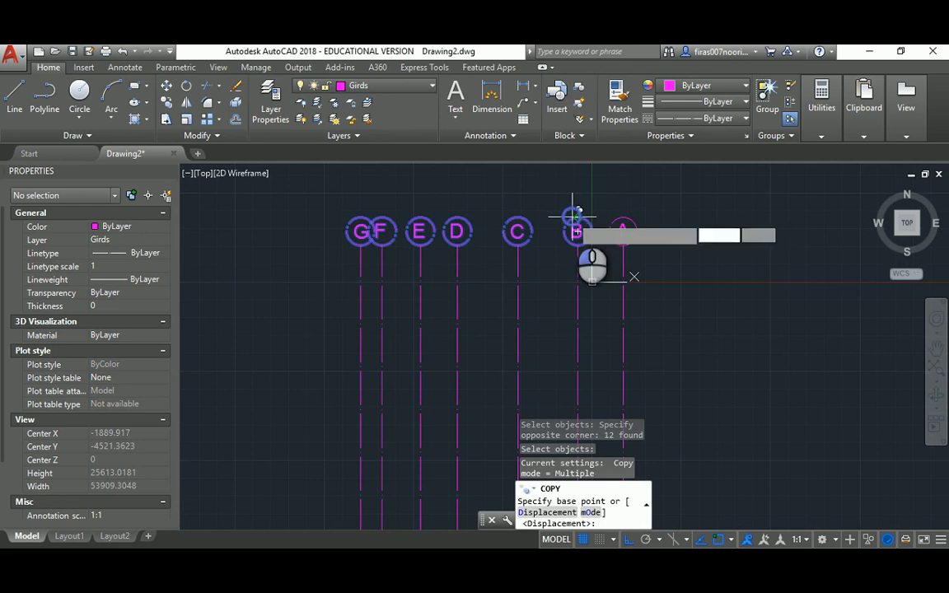
scroll(575, 222, "down", 5)
middle_click_drag(581, 317, 573, 262)
scroll(581, 290, "up", 5)
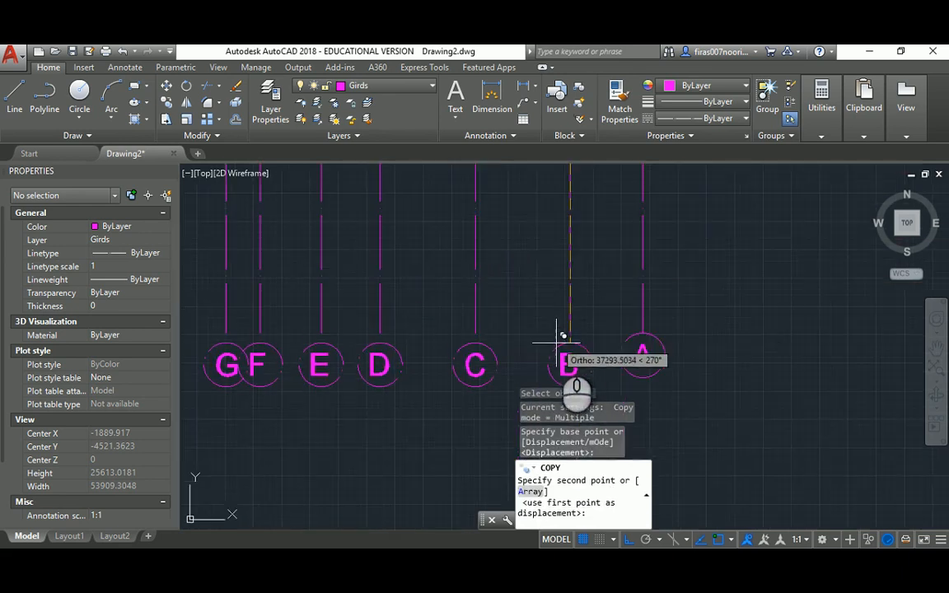
key("Escape")
scroll(591, 367, "down", 6)
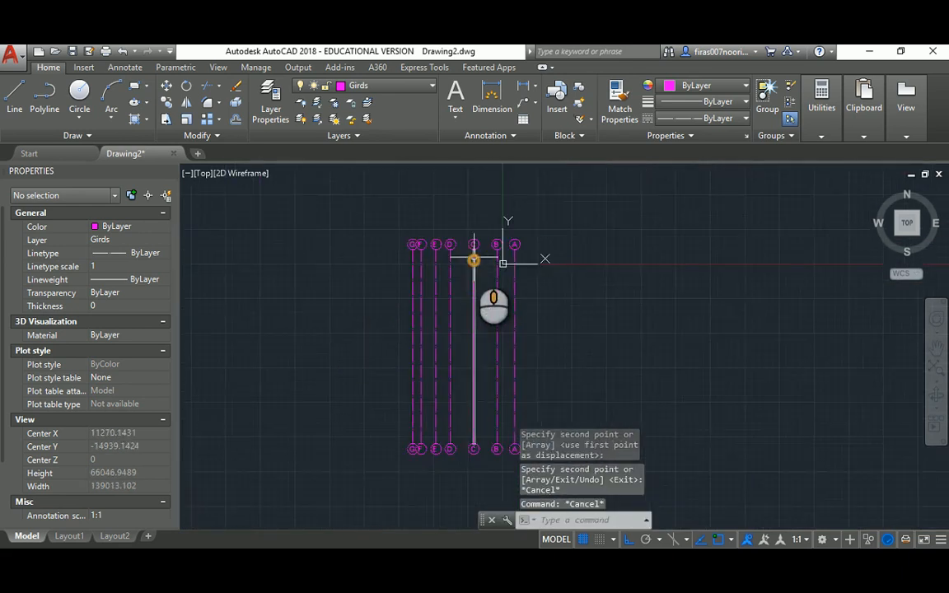
mouse_move(472, 271)
middle_mouse_down()
mouse_move(470, 257)
mouse_move(467, 274)
middle_mouse_up()
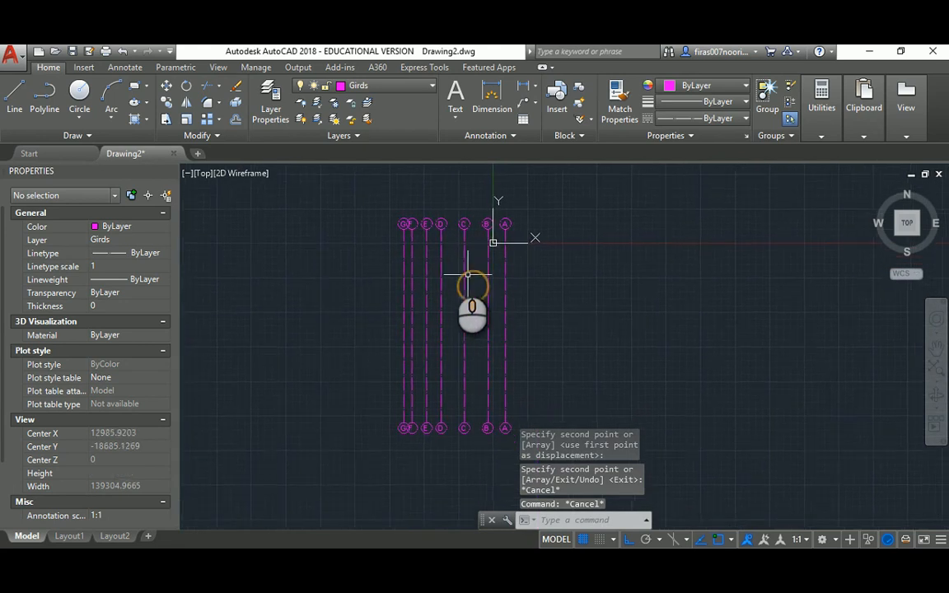
scroll(446, 256, "up", 2)
Create a new layer named Dim. with the colour yellow
type("LA")
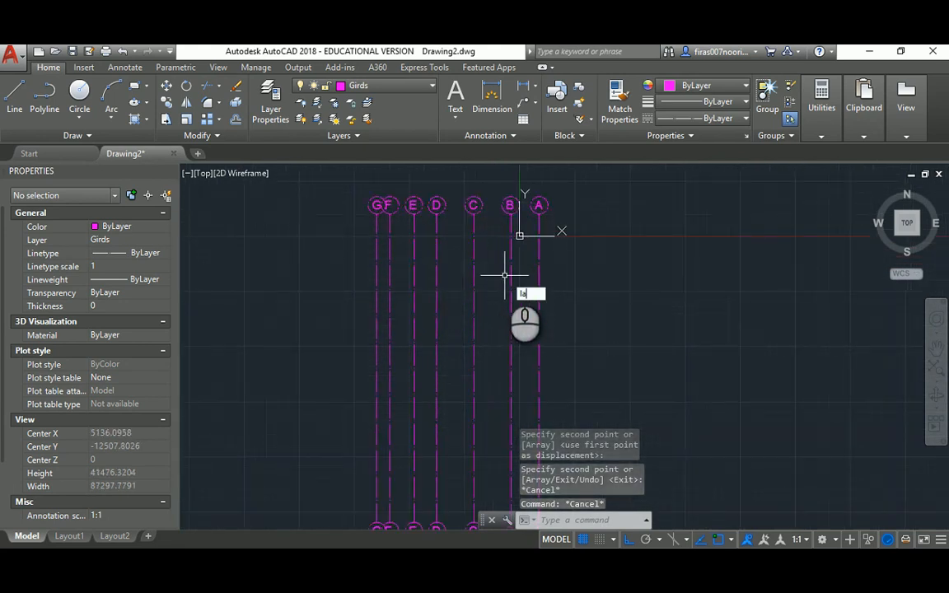
key("Return")
left_click(364, 220)
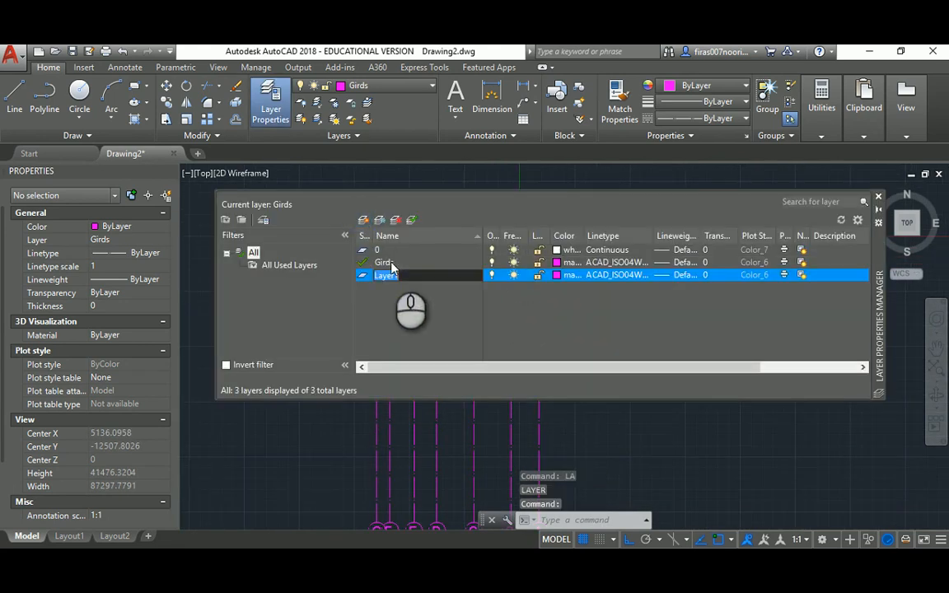
type("Dim.")
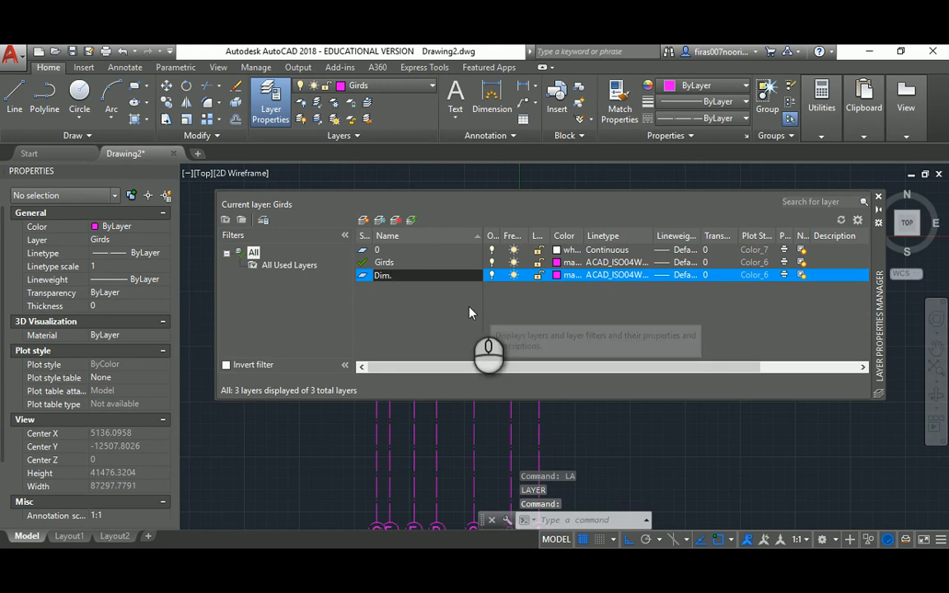
left_click(559, 275)
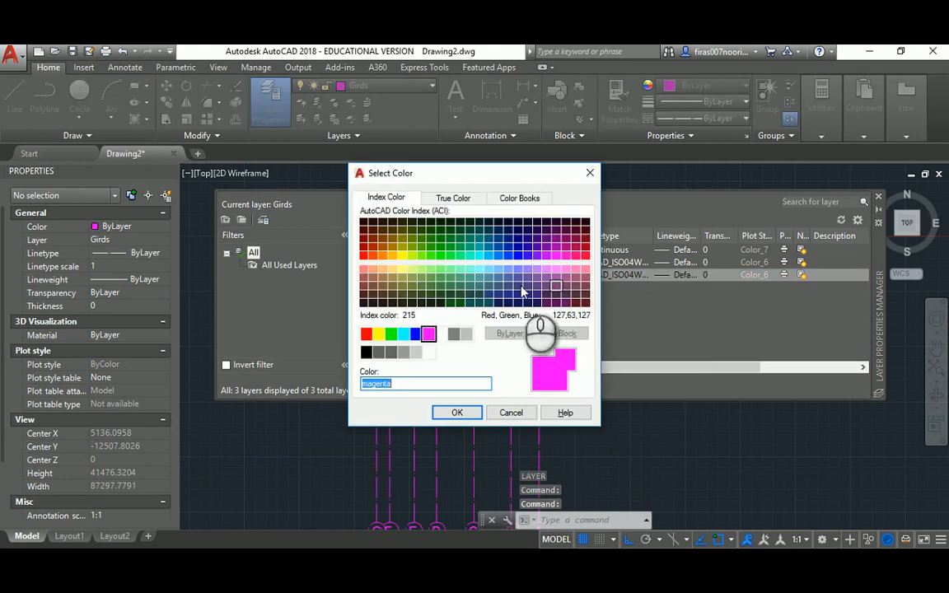
left_click(382, 334)
left_click(457, 412)
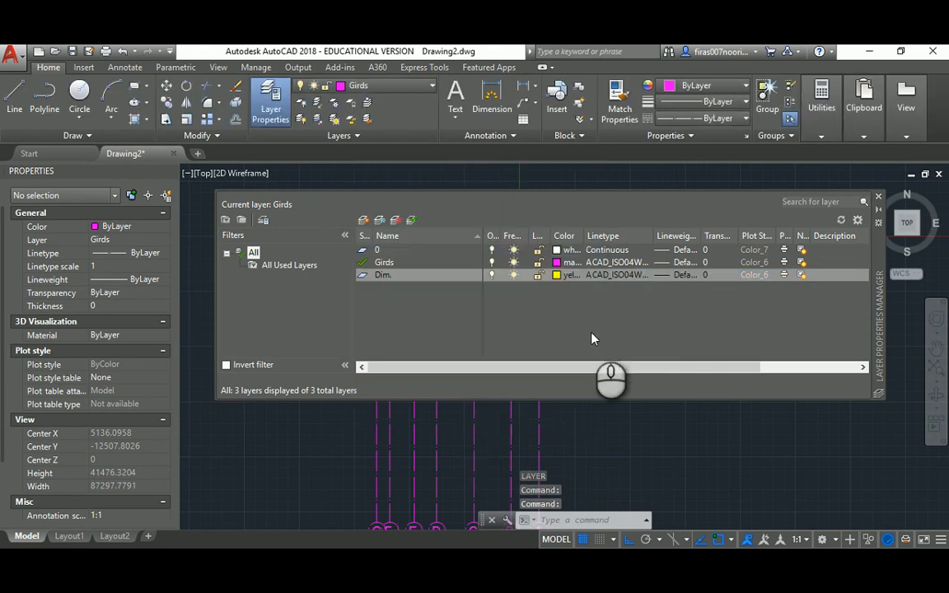
Give the Dim. layer the Continuous linetype and make it current
left_click(627, 276)
left_click(523, 259)
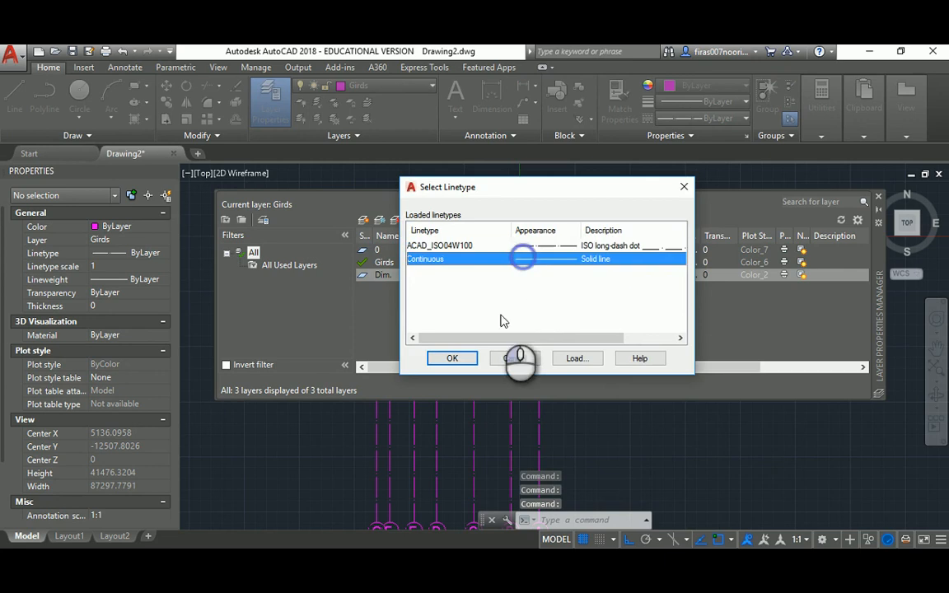
left_click(455, 357)
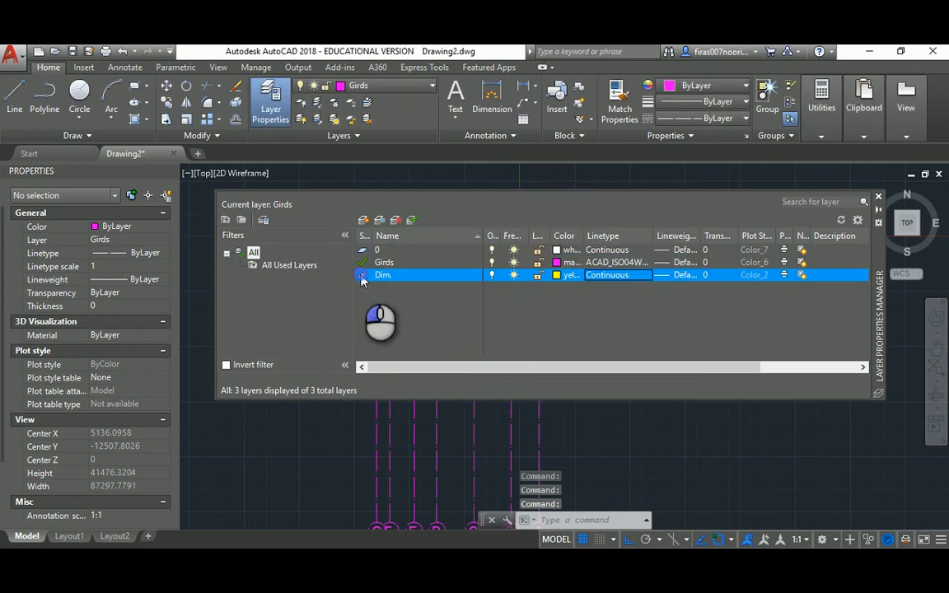
double_click(362, 277)
left_click(878, 198)
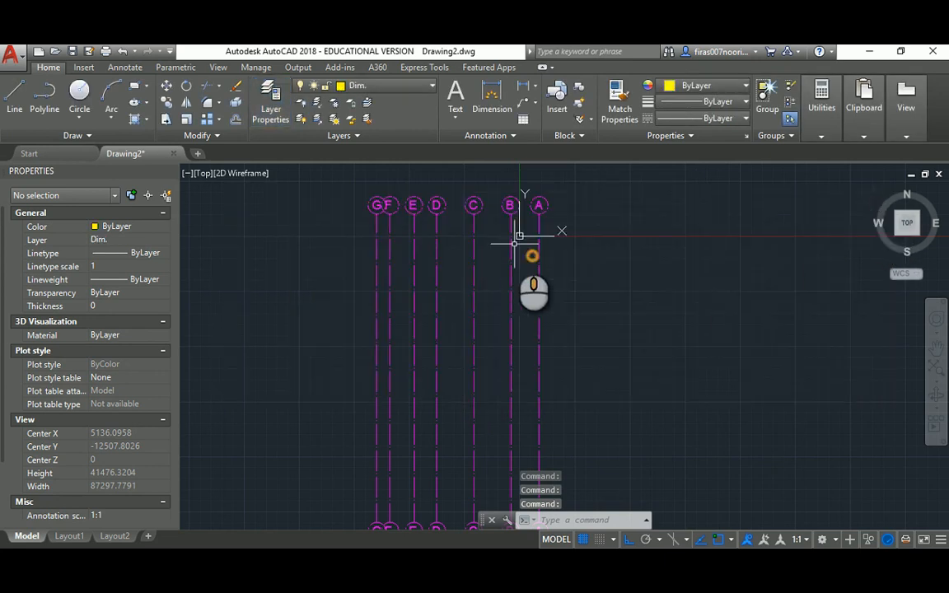
middle_click_drag(561, 208, 561, 249)
scroll(561, 248, "up", 2)
Draw the 3200 linear dimension between grid lines A and B with DLI
type("d")
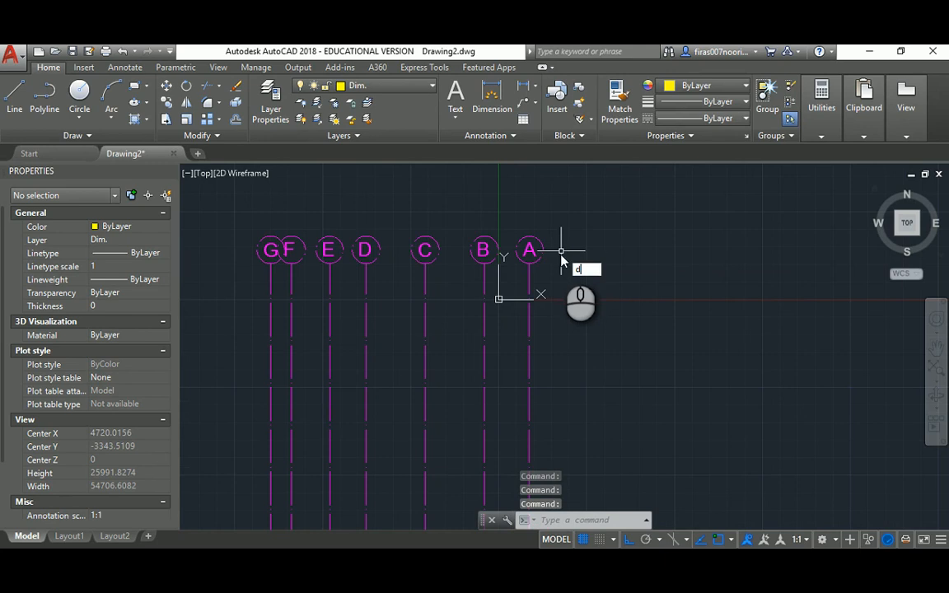
type("li")
key("Return")
scroll(521, 272, "up", 3)
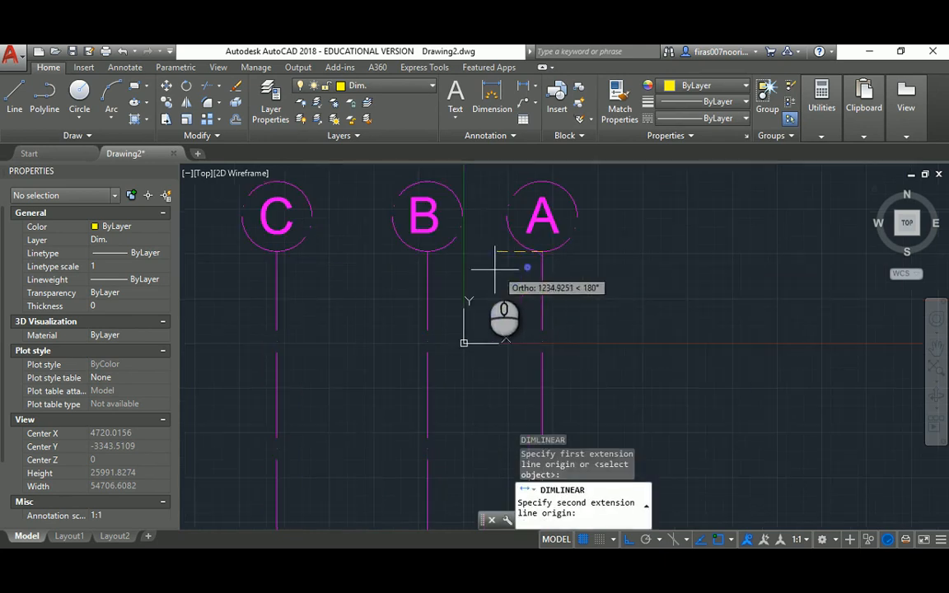
left_click(428, 250)
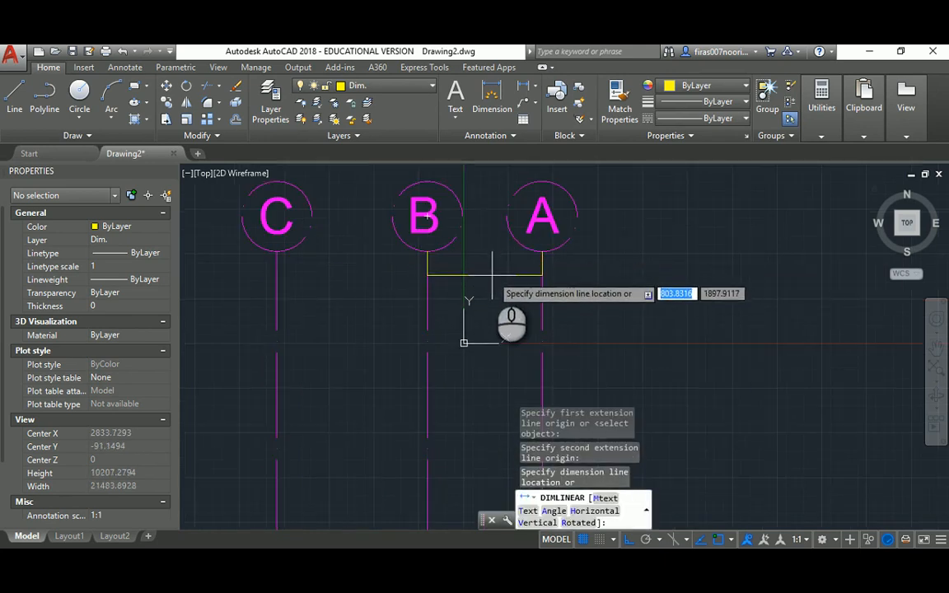
left_click(493, 274)
key("Escape")
key("Escape")
key("Escape")
Adjust the ISO-25 dimension style's overall scale, trying a value of 50
type("d")
key("Return")
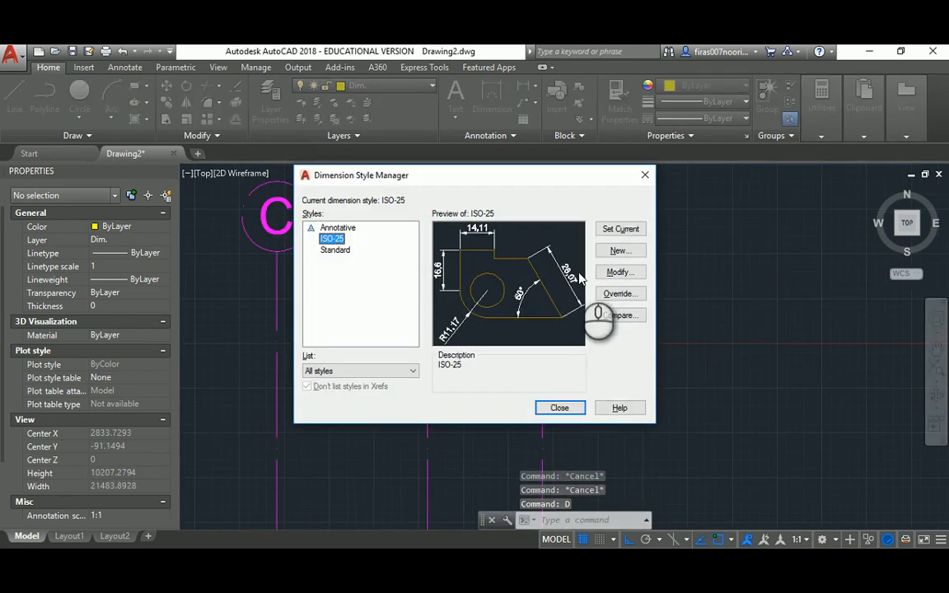
left_click(606, 274)
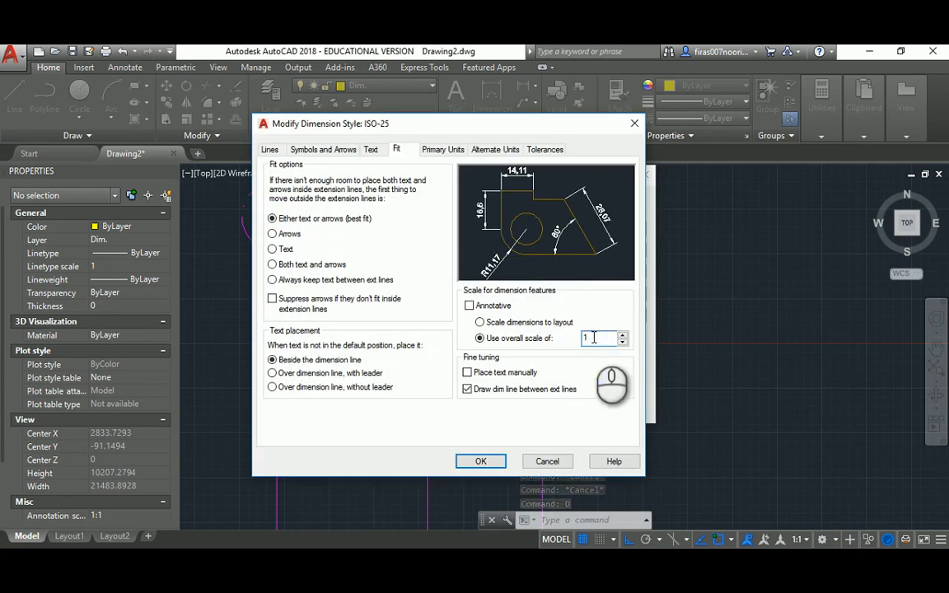
left_click(488, 462)
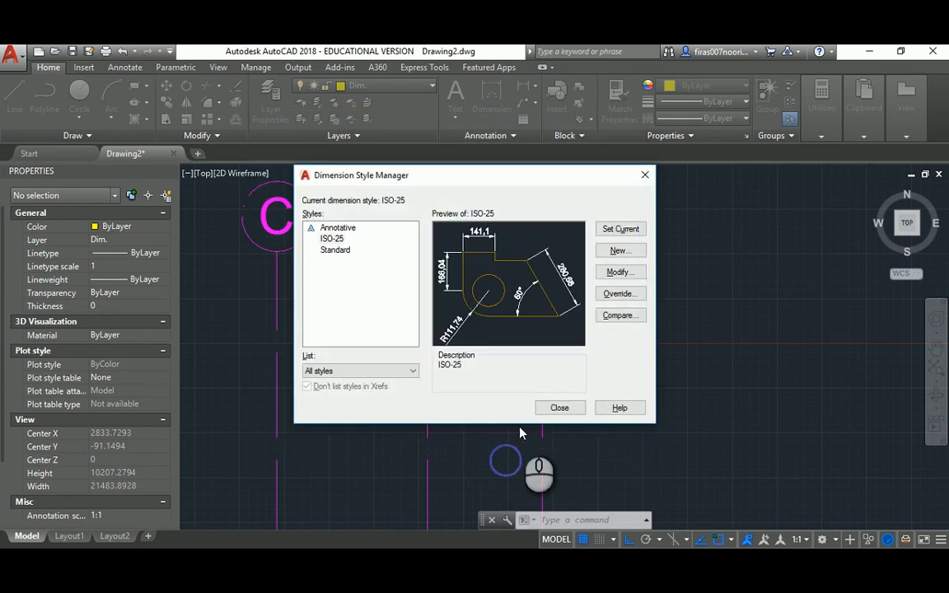
left_click(551, 416)
type("d")
key("Return")
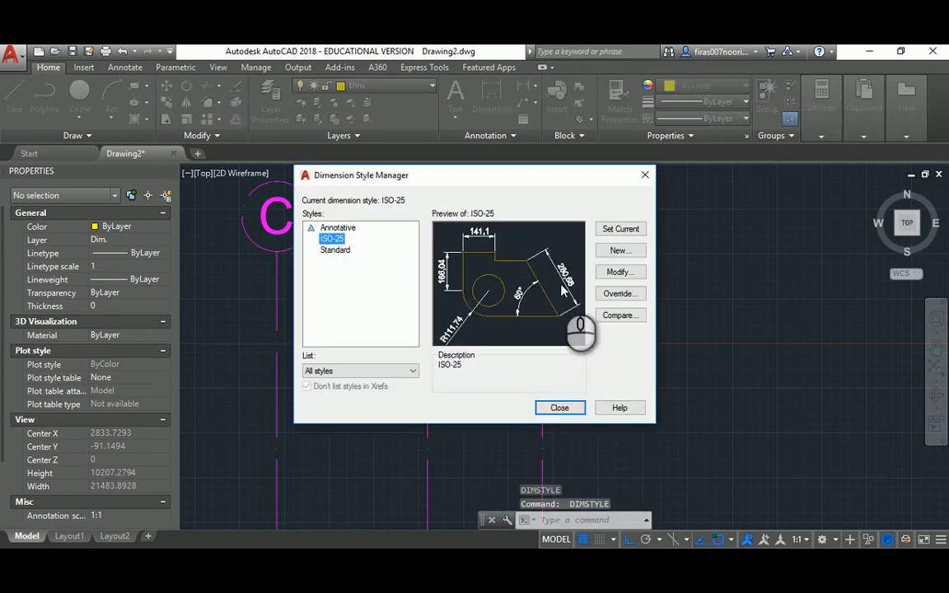
left_click(618, 272)
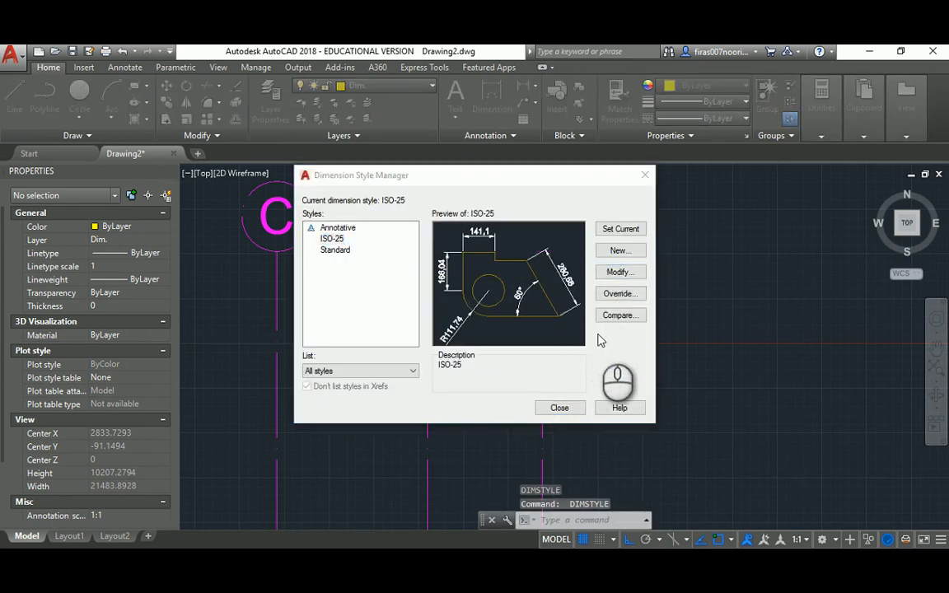
double_click(588, 339)
type("5")
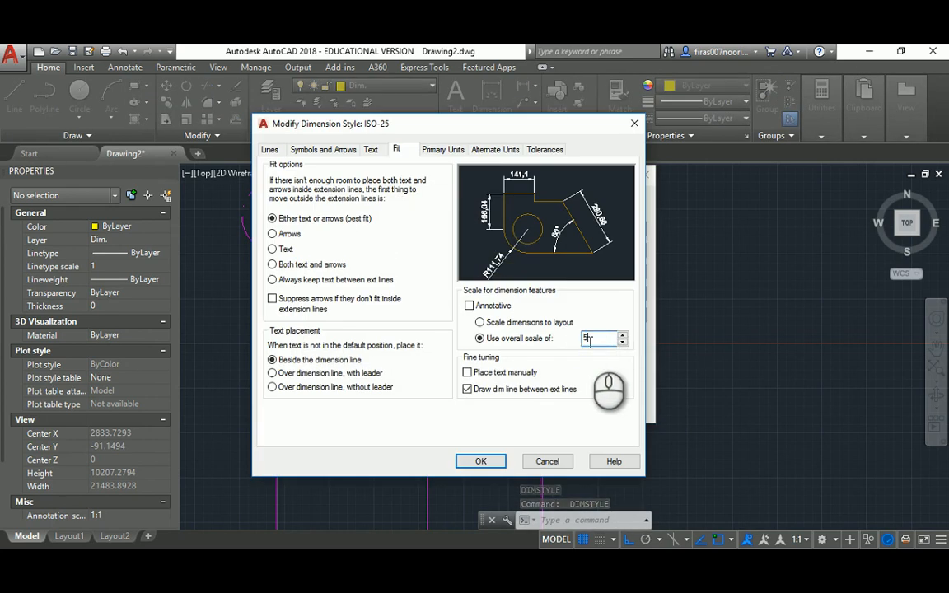
type("0")
left_click(482, 462)
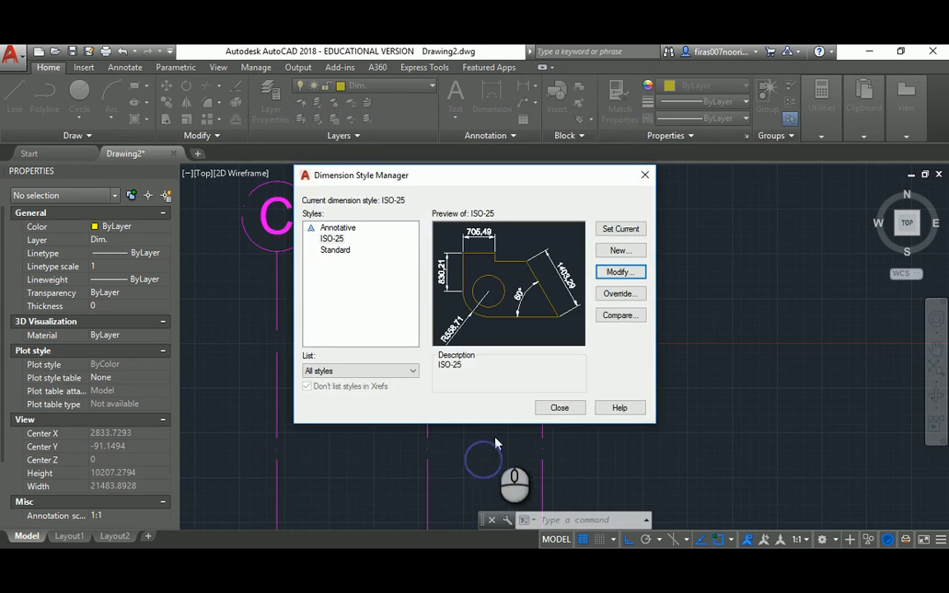
left_click(558, 408)
Set the ISO-25 overall dimension scale to 100
scroll(536, 329, "up", 2)
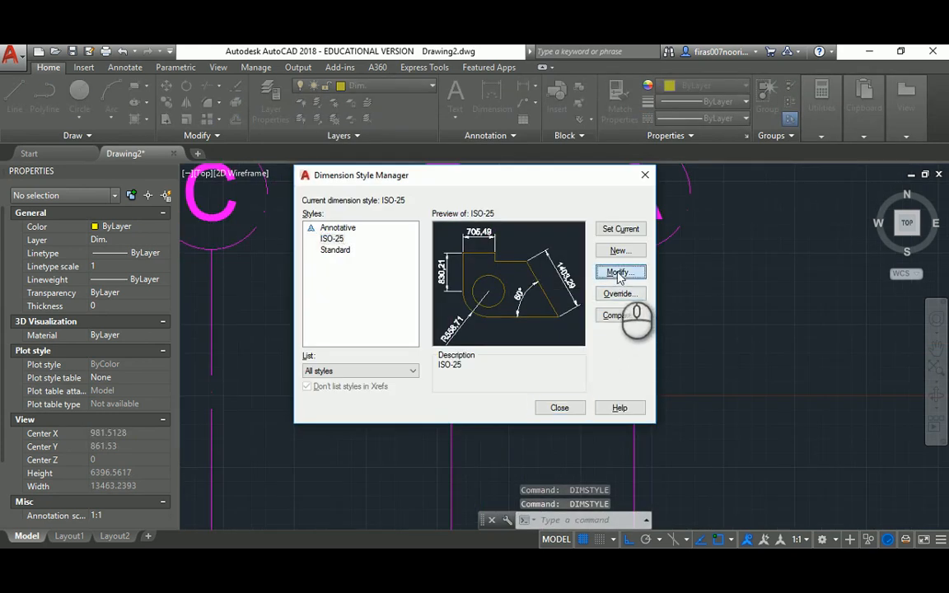
left_click(620, 274)
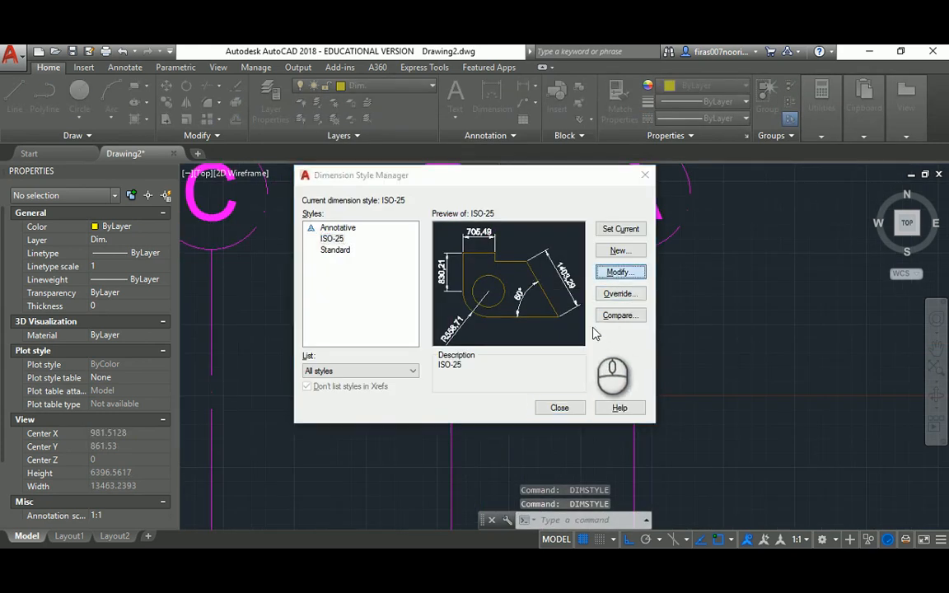
left_click(590, 341)
type("1")
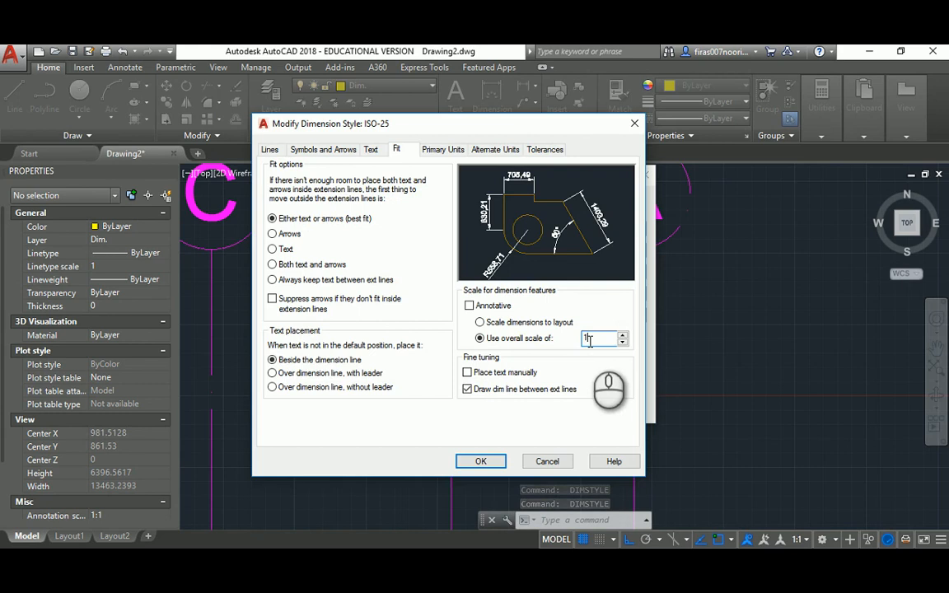
type("00")
left_click(482, 462)
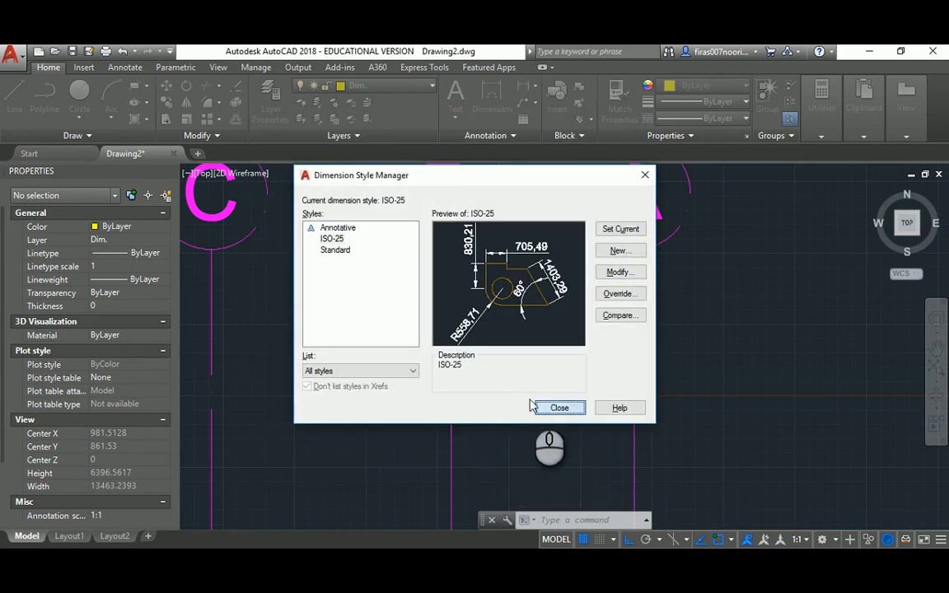
left_click(559, 407)
scroll(544, 322, "down", 2)
Continue the dimension chain to grids C–G: 4200, 4200, 2600, 2700, 1500
type("dc")
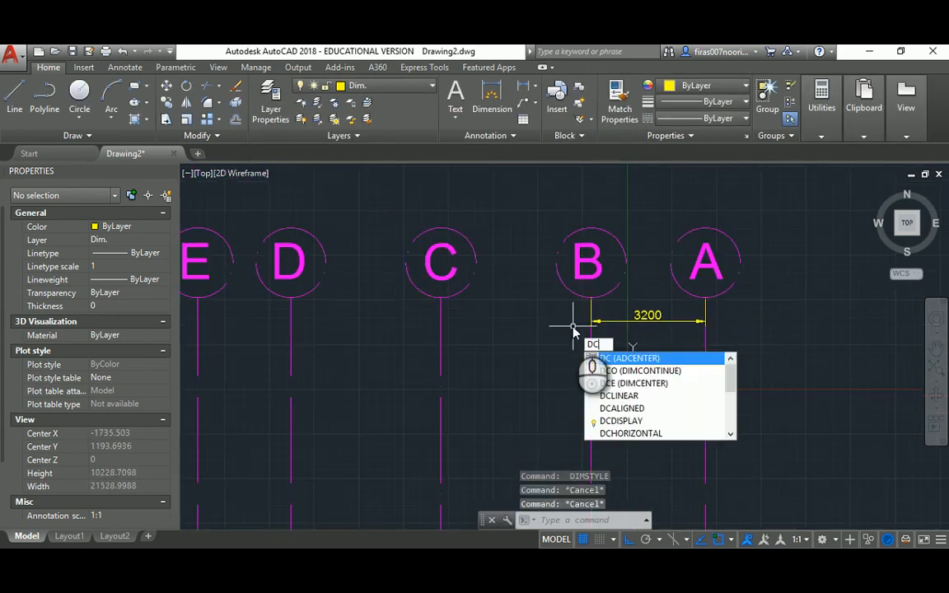
key("Return")
left_click(441, 301)
middle_click_drag(363, 305, 518, 308)
left_click(443, 302)
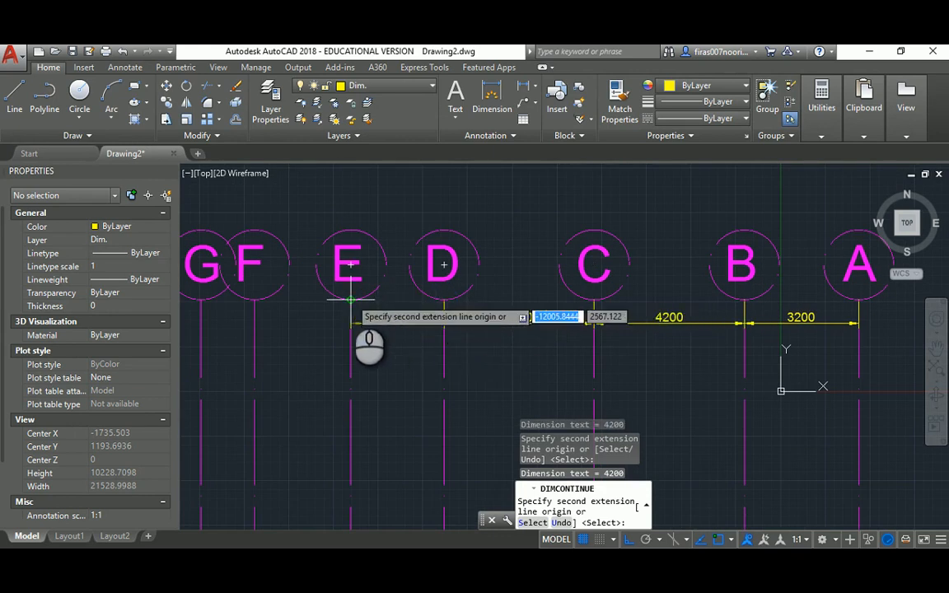
left_click(347, 302)
middle_click_drag(330, 303, 358, 304)
middle_click_drag(295, 307, 362, 307)
left_click(345, 309)
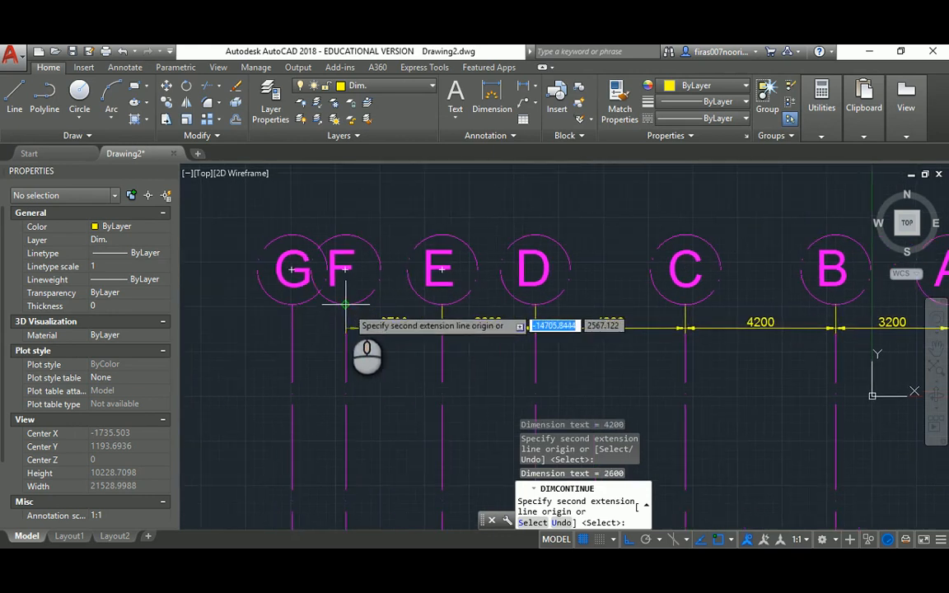
left_click(293, 306)
scroll(295, 330, "down", 4)
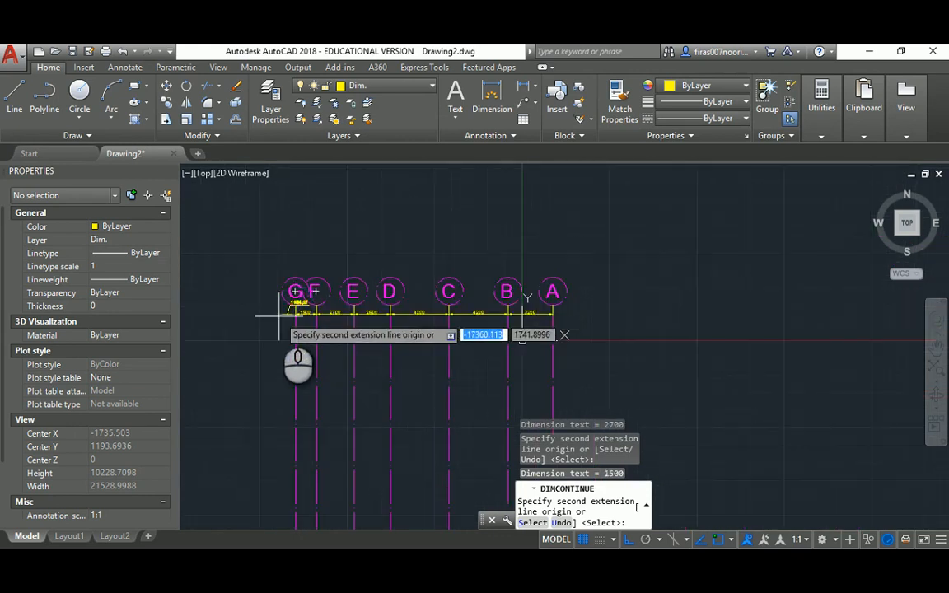
key("Escape")
Centre the dimension row and check the reference floor-plan PDF
scroll(396, 317, "up", 4)
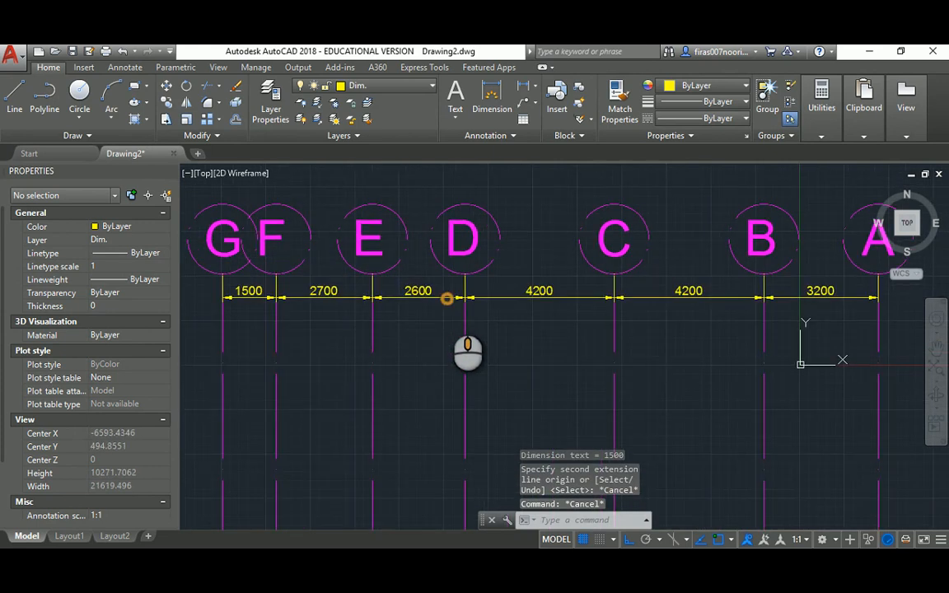
middle_click_drag(448, 299, 444, 313)
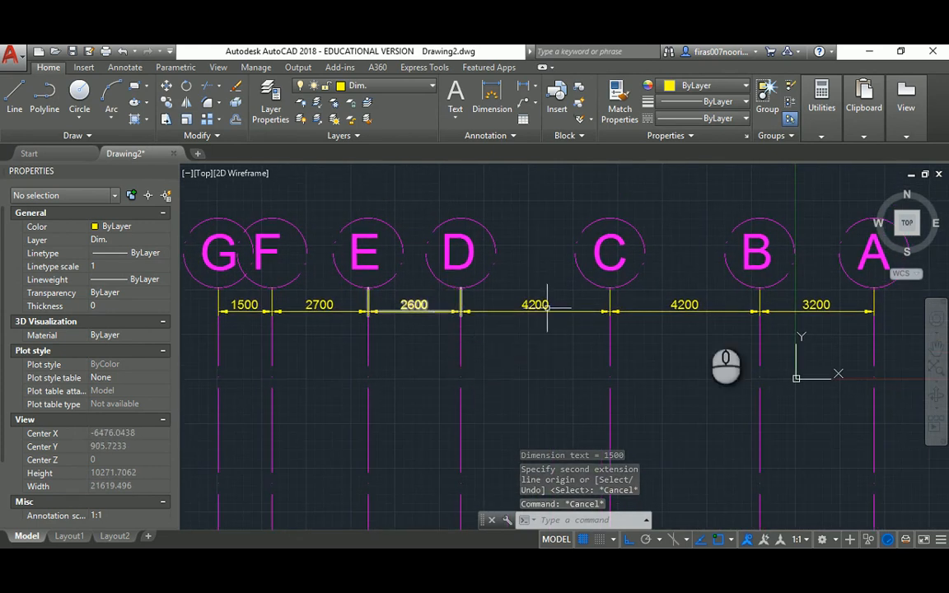
left_click(506, 568)
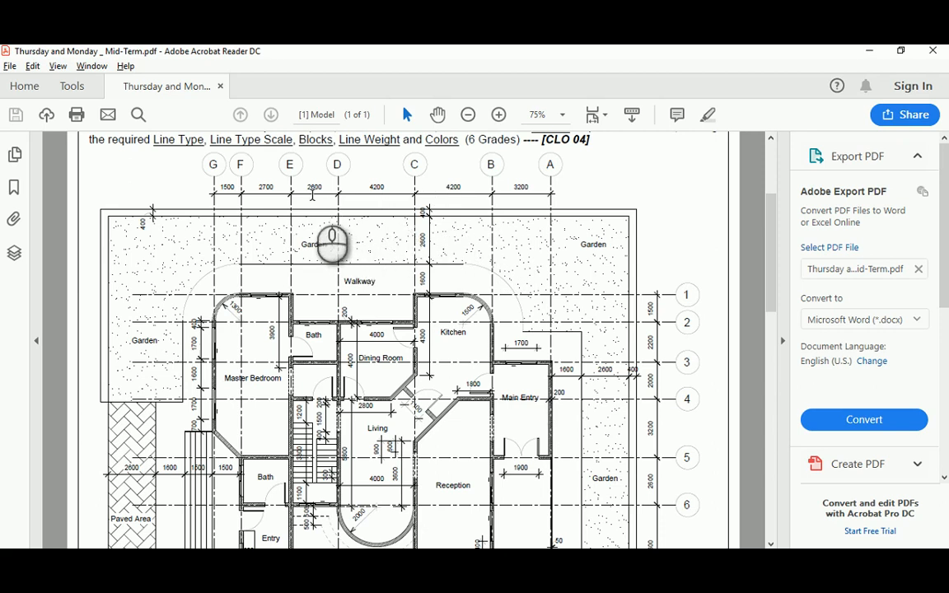
key("alt+Tab")
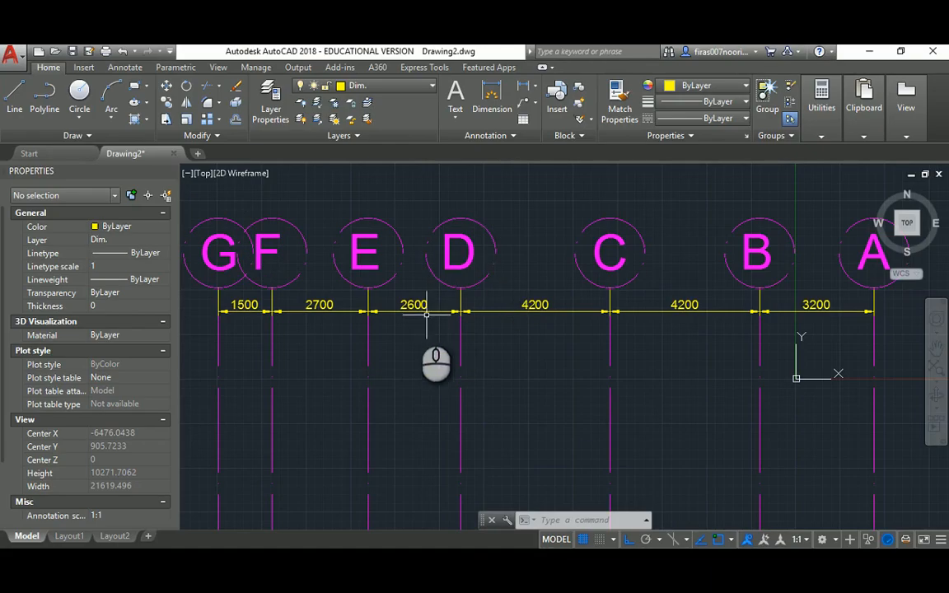
Pan and zoom to bring the whole grid bubble row into view
scroll(297, 294, "down", 4)
middle_click_drag(318, 290, 362, 264)
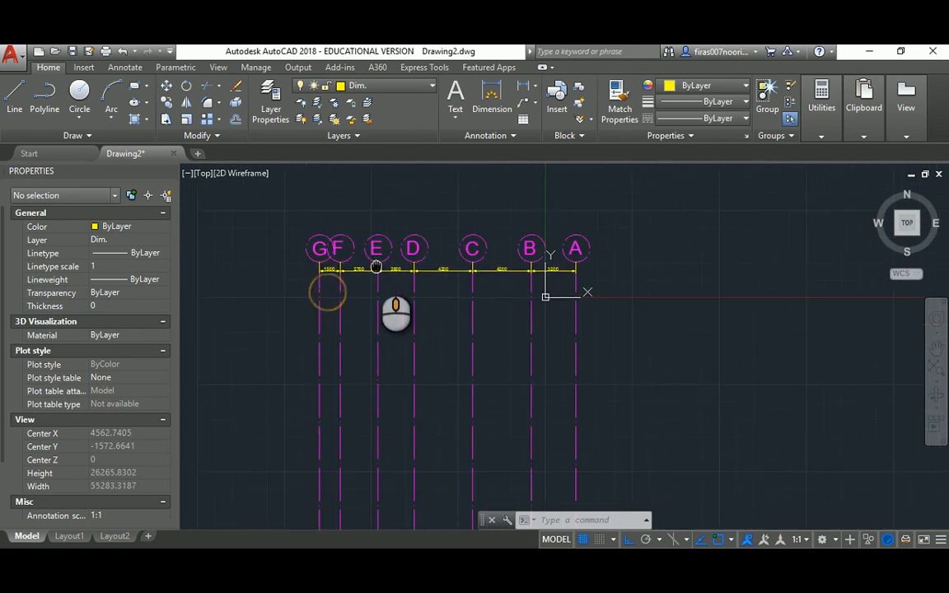
scroll(375, 265, "up", 2)
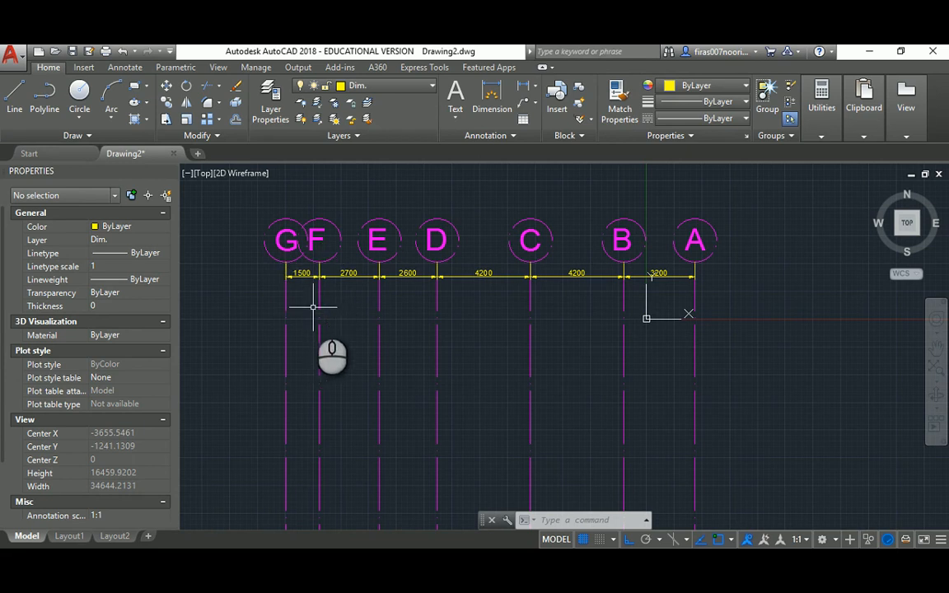
scroll(428, 344, "down", 2)
middle_click_drag(428, 345, 455, 361)
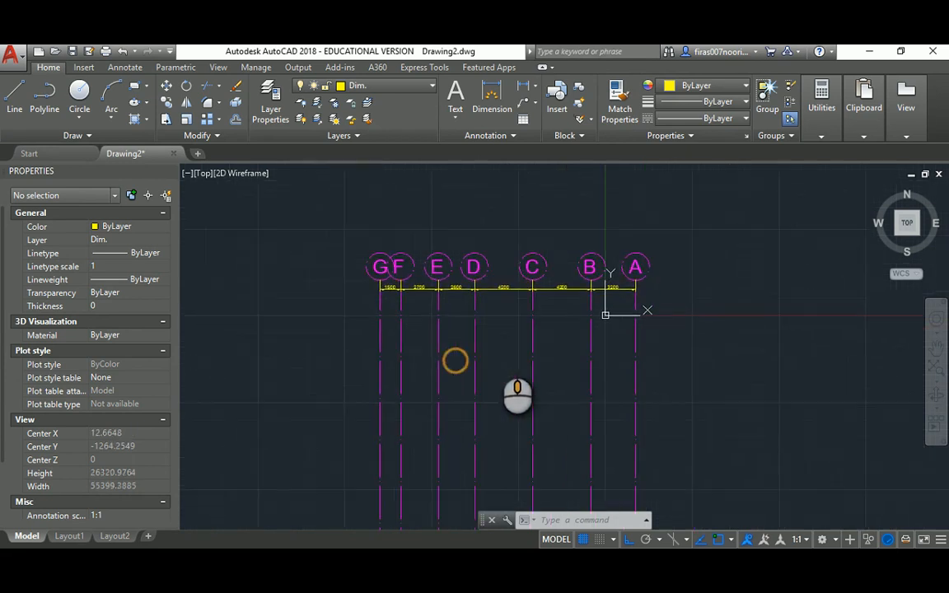
Make Girds the current layer in Layer Properties and start a LINE
type("la")
key("Return")
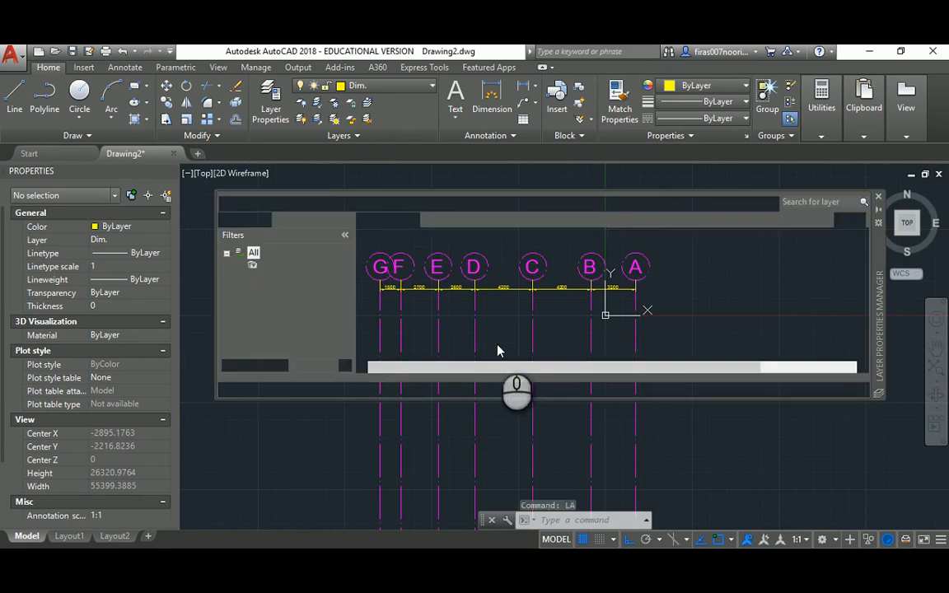
double_click(383, 289)
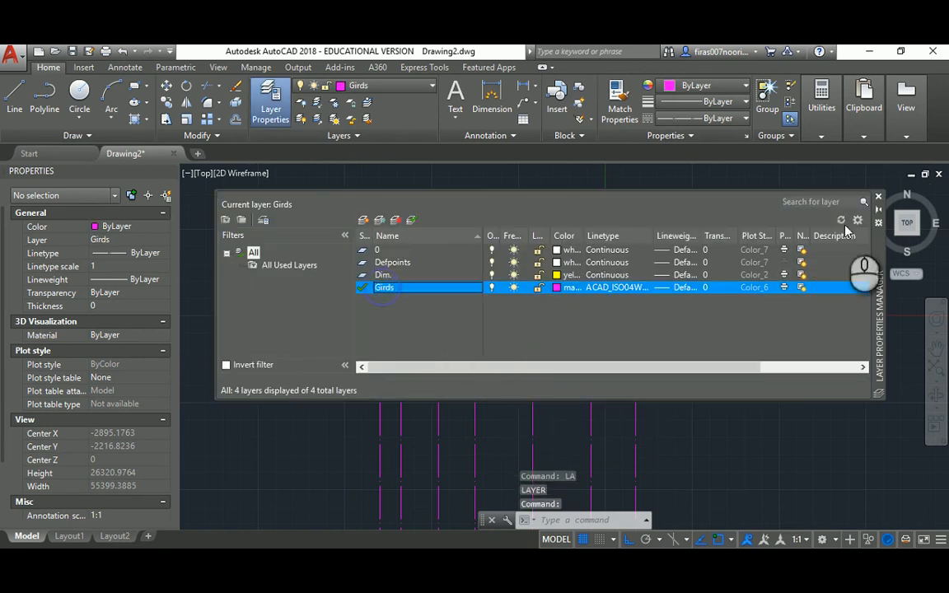
left_click(879, 200)
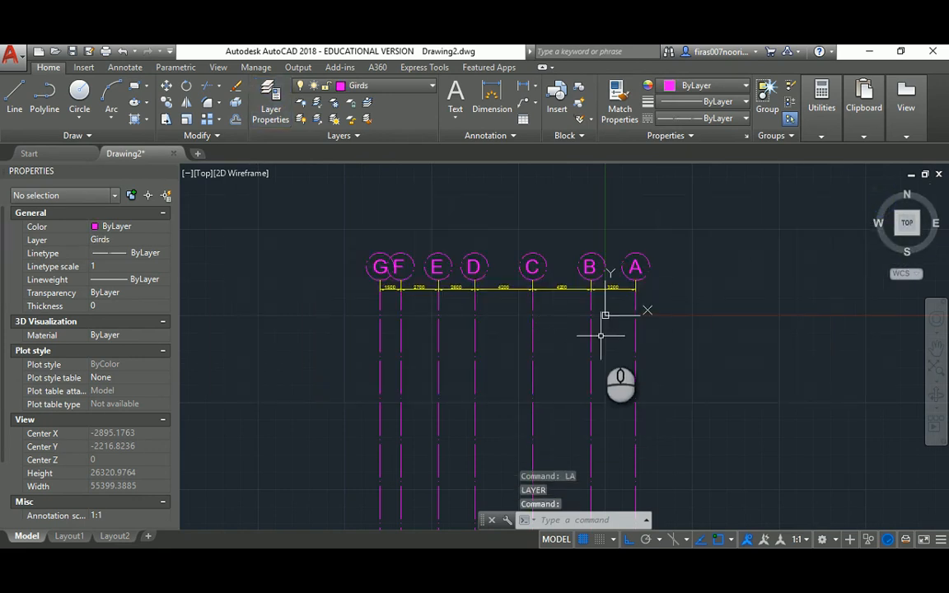
type("l")
key("Return")
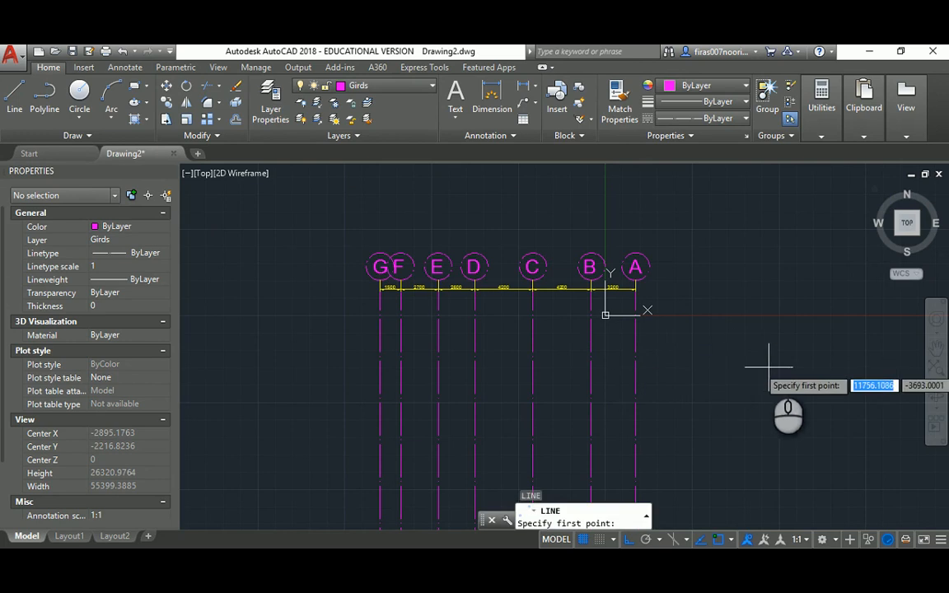
Draw a horizontal grid line for the numbered grid
left_click(768, 367)
scroll(769, 367, "down", 2)
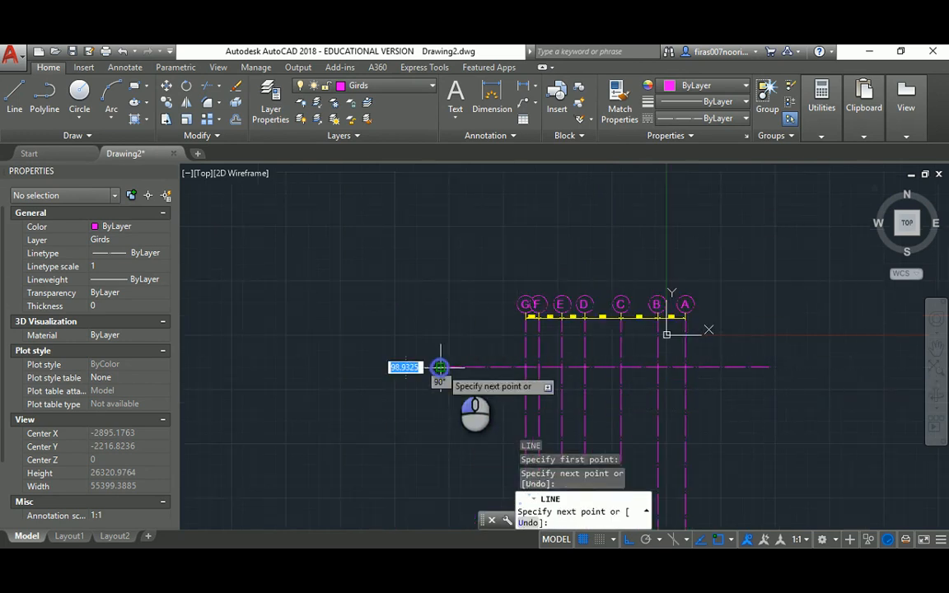
key("Escape")
middle_click_drag(684, 392, 551, 308)
key("Escape")
key("Escape")
key("Escape")
scroll(560, 198, "up", 2)
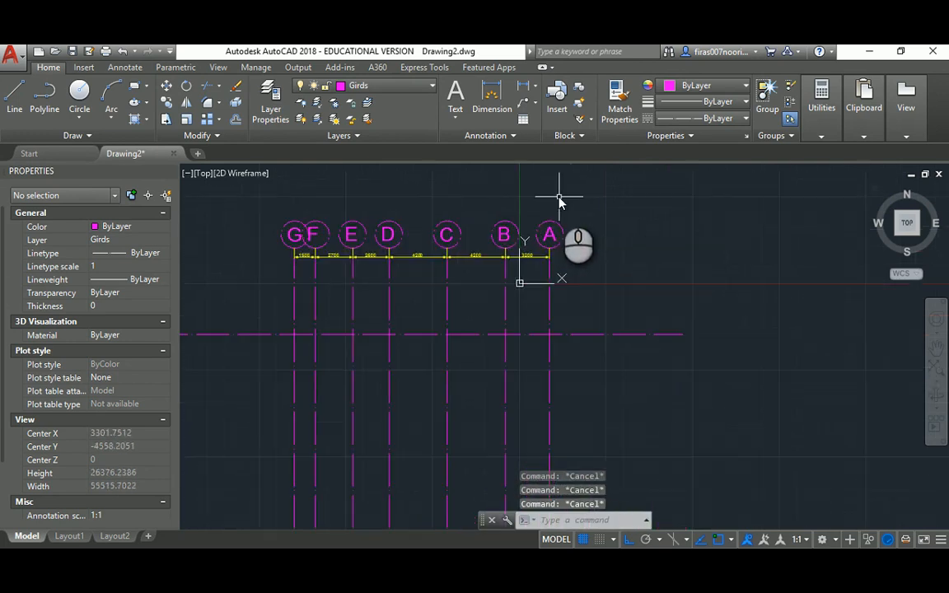
Start copying bubble A, then cancel to redo the selection
type("co")
key("Return")
left_click(595, 286)
left_click(537, 246)
key("Return")
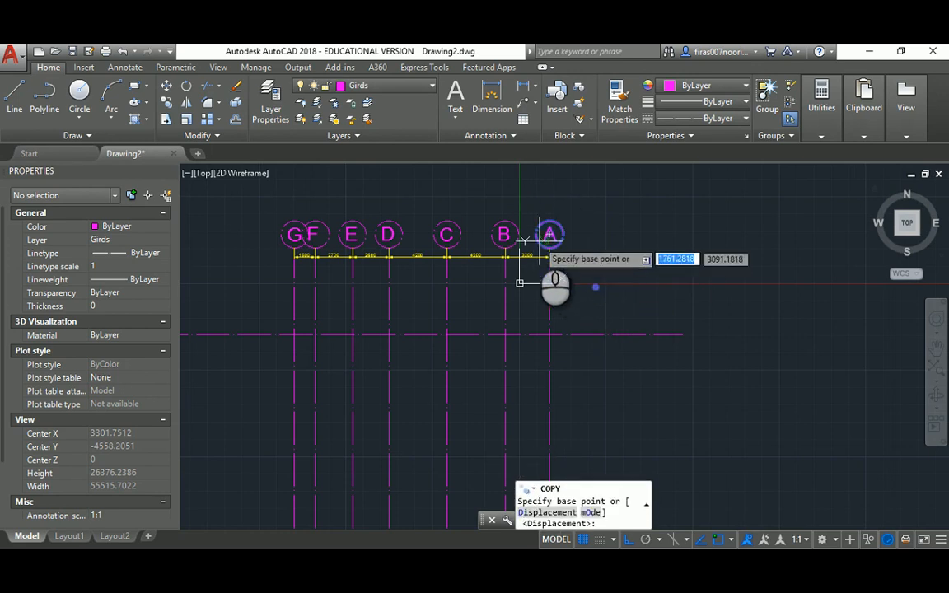
left_click(539, 239)
key("Escape")
Copy bubble A to the end of the new horizontal grid line
key("Return")
left_click(522, 210)
left_click(580, 254)
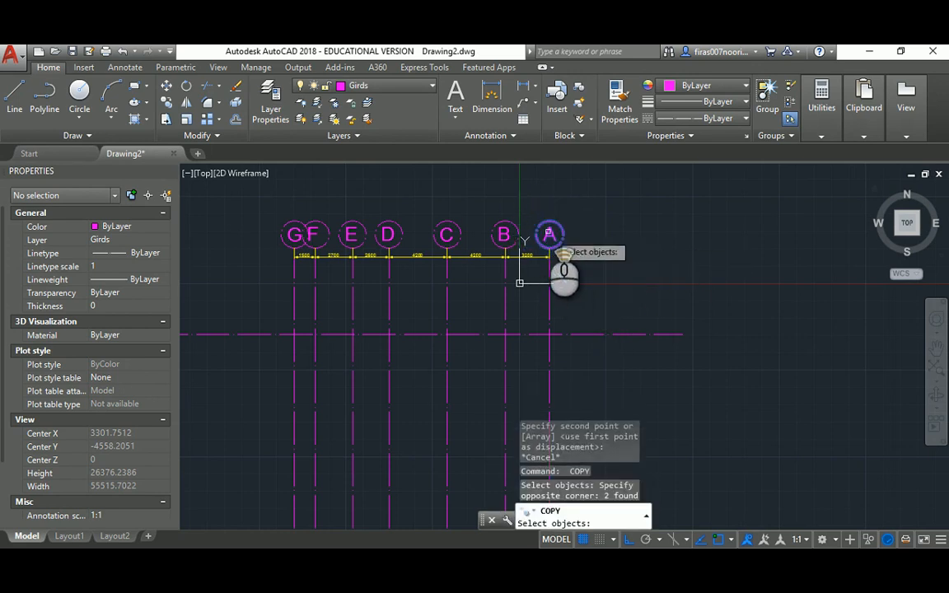
key("Return")
scroll(536, 238, "up", 2)
left_click(524, 238)
scroll(632, 323, "down", 2)
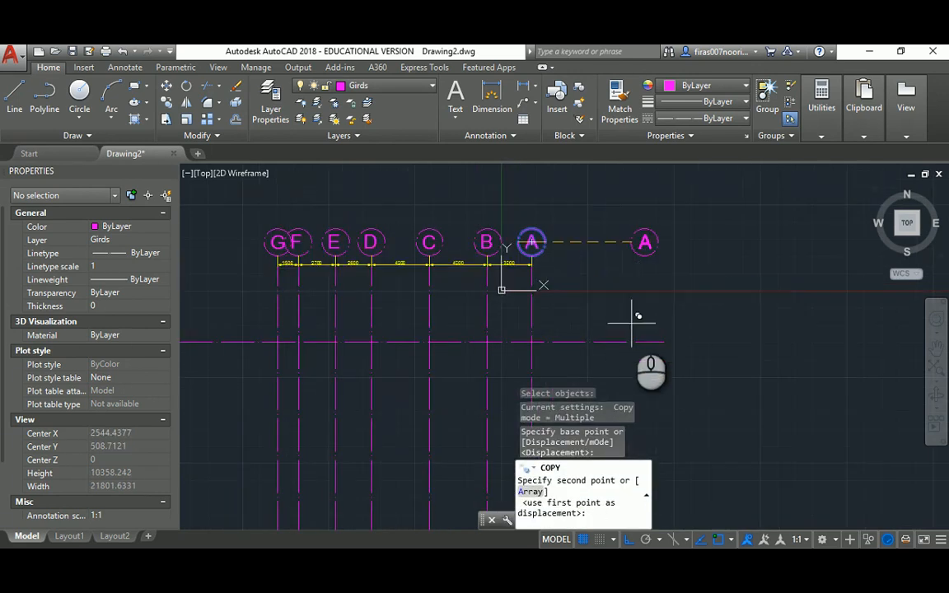
left_click(674, 340)
key("Escape")
key("Escape")
Change the copied bubble's label to 1
left_click(674, 342)
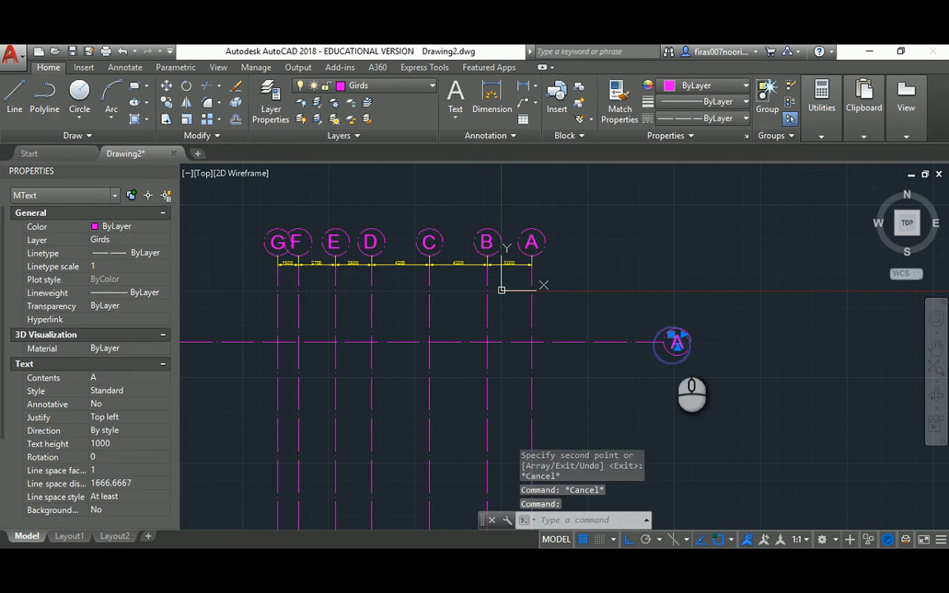
double_click(678, 344)
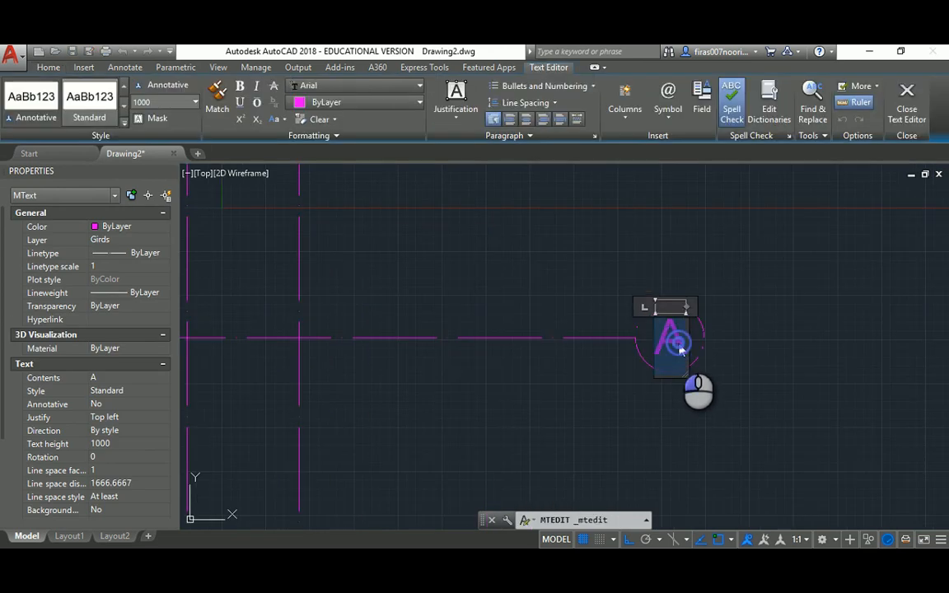
left_click(756, 338)
key("Escape")
key("Escape")
key("Escape")
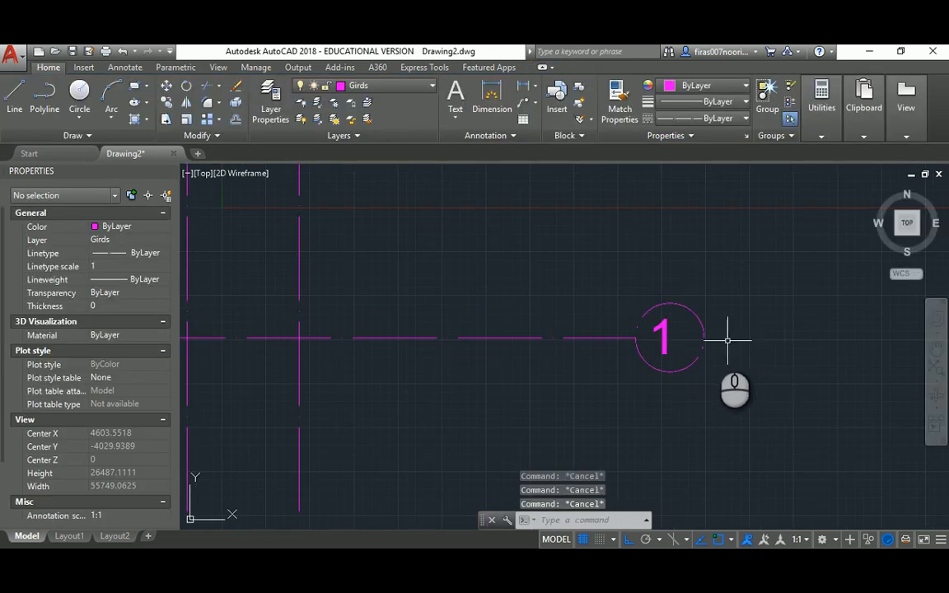
key("Return")
key("Escape")
Move the 1 label to centre it inside its circle
type("m")
key("Return")
left_click(669, 333)
key("Return")
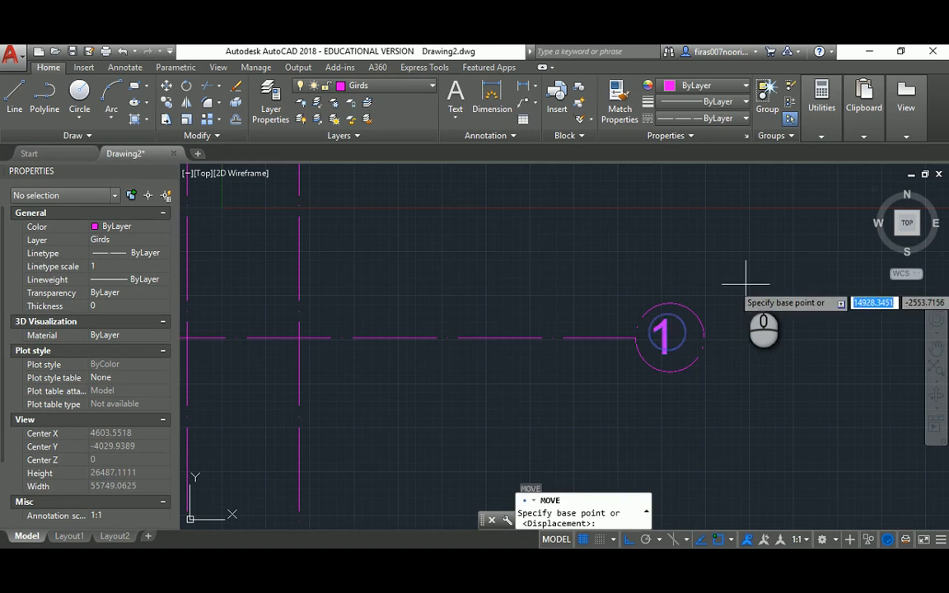
left_click(745, 282)
left_click(749, 282)
key("Escape")
Check the grid labels in the reference floor-plan PDF
key("alt+Tab")
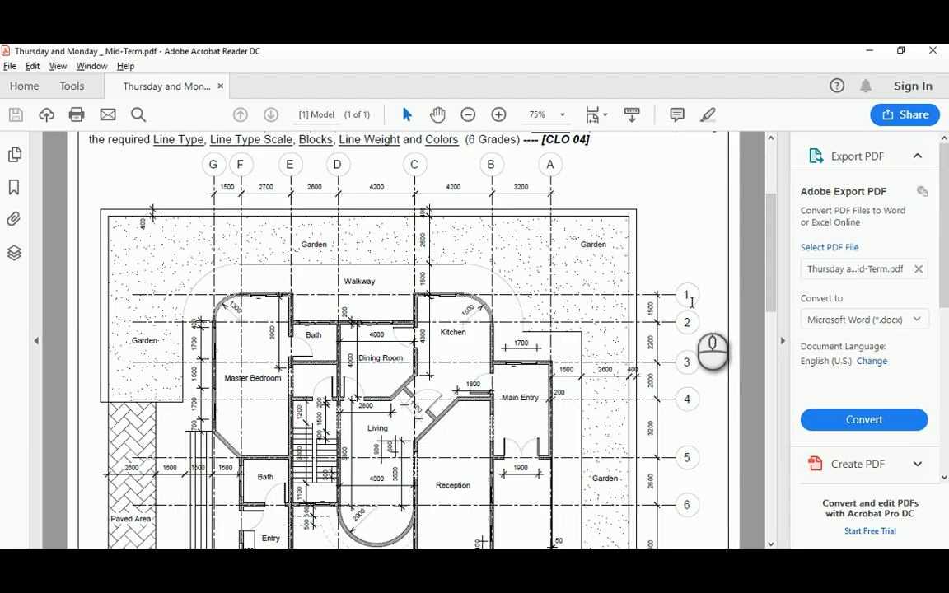
scroll(691, 304, "up", 1, "ctrl")
left_click_drag(552, 544, 658, 543)
scroll(657, 384, "down", 2)
scroll(657, 384, "down", 2)
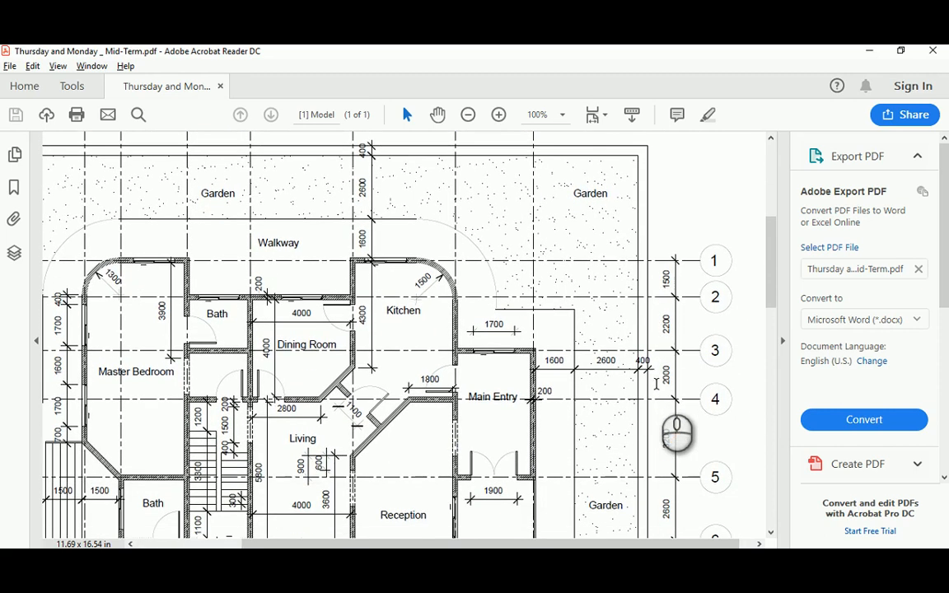
key("alt+Tab")
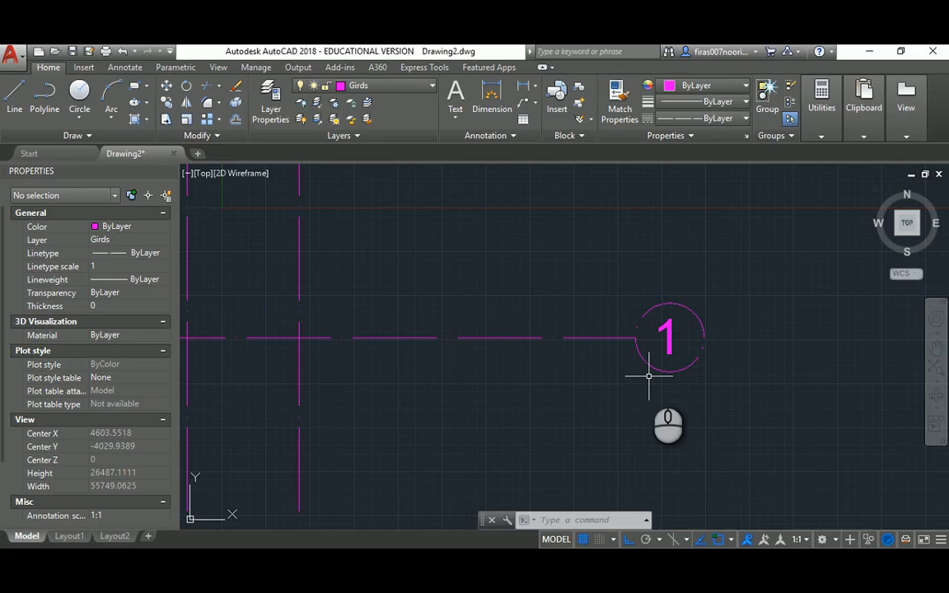
Copy grid line 1 and its bubble 1500 downward, then check the PDF
type("c")
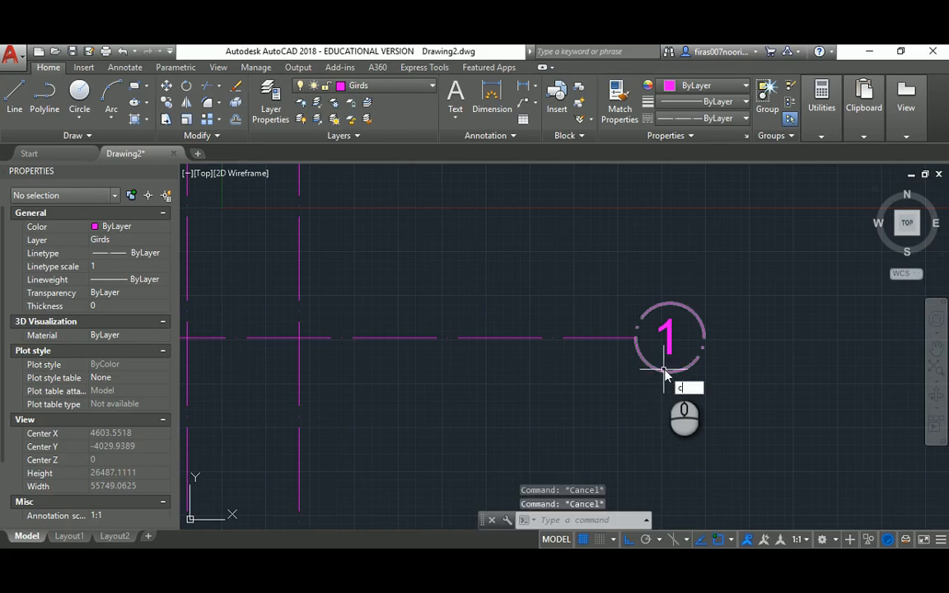
type("o")
key("Return")
left_click(760, 250)
left_click(582, 394)
key("Return")
left_click(783, 248)
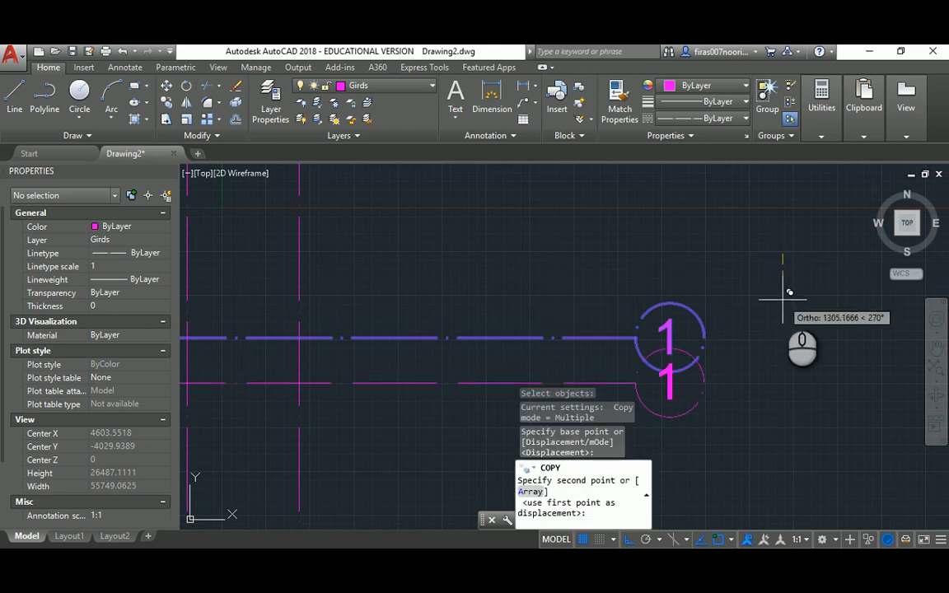
type("15")
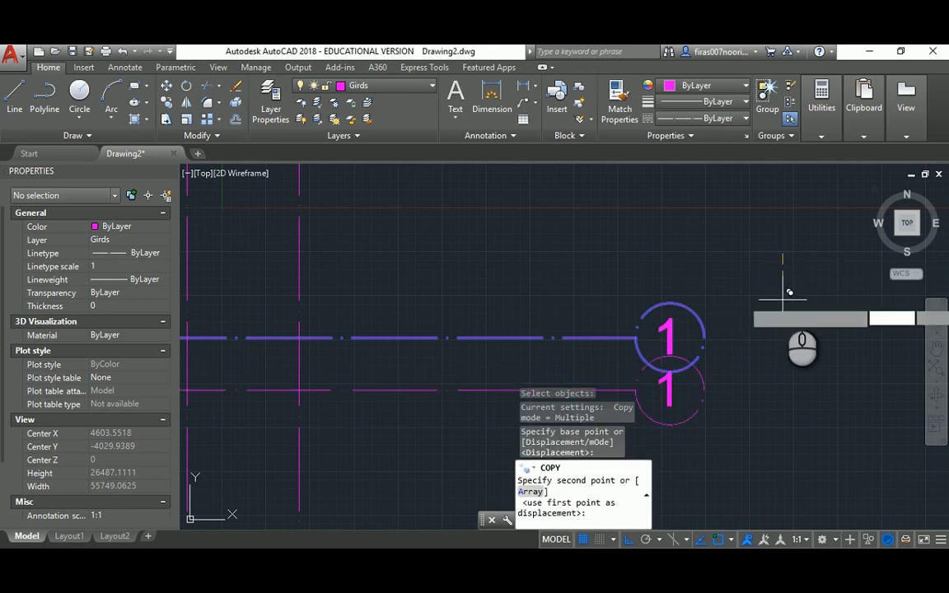
key("Return")
key("Escape")
key("alt+Tab")
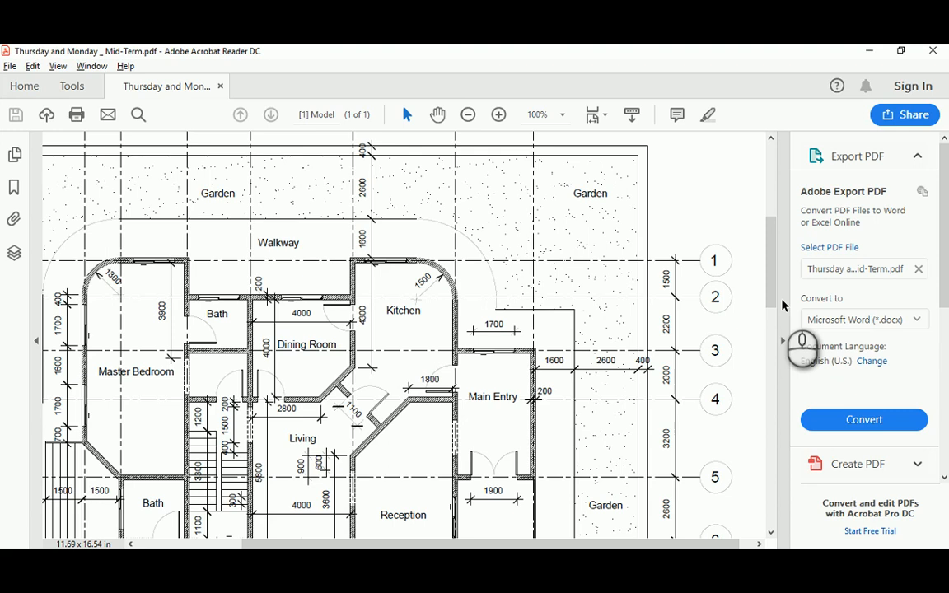
key("alt+Tab")
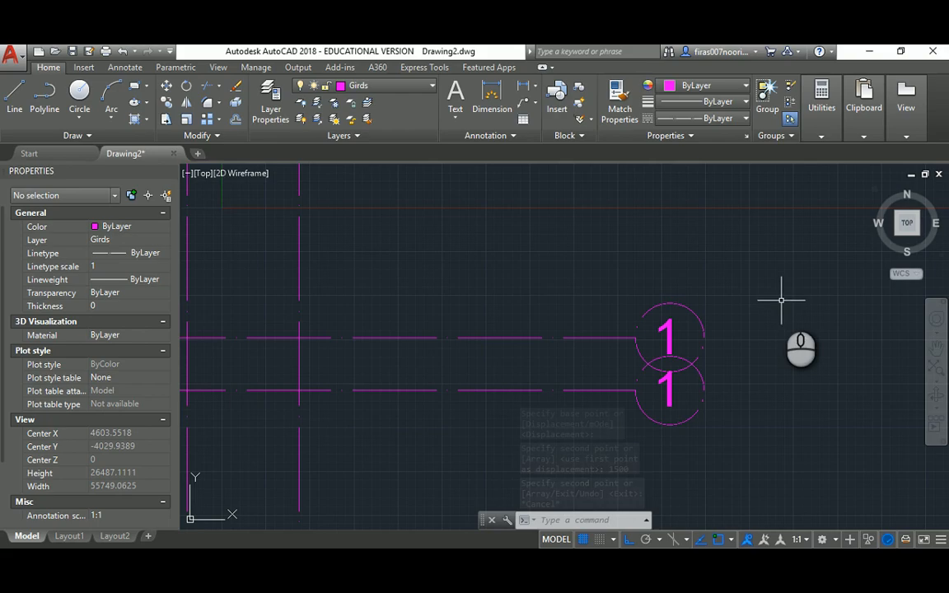
Copy the lower grid line and bubble 2200 further down
type("Co")
key("Return")
left_click(732, 405)
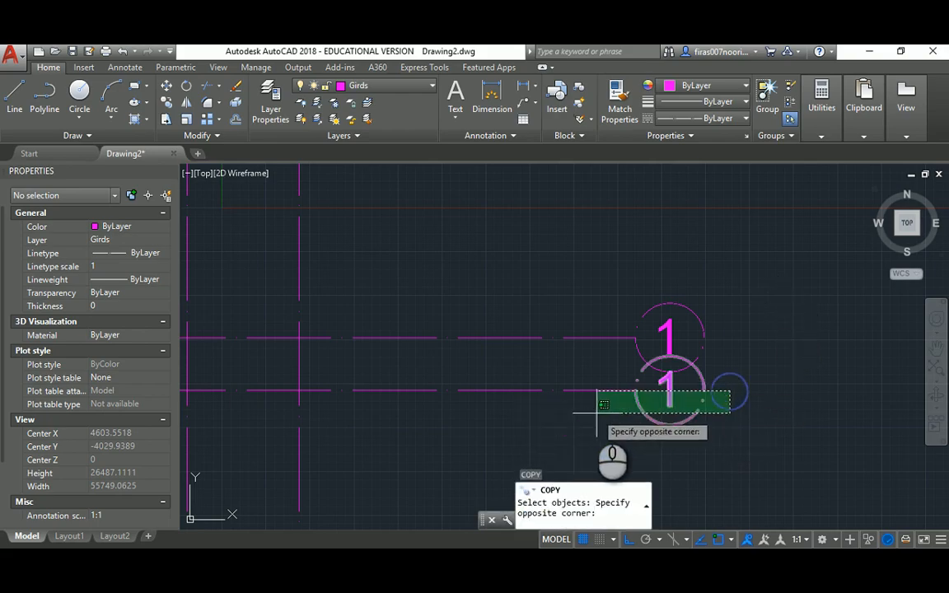
left_click(600, 384)
left_click(605, 388)
left_click(588, 412)
key("Return")
left_click(826, 298)
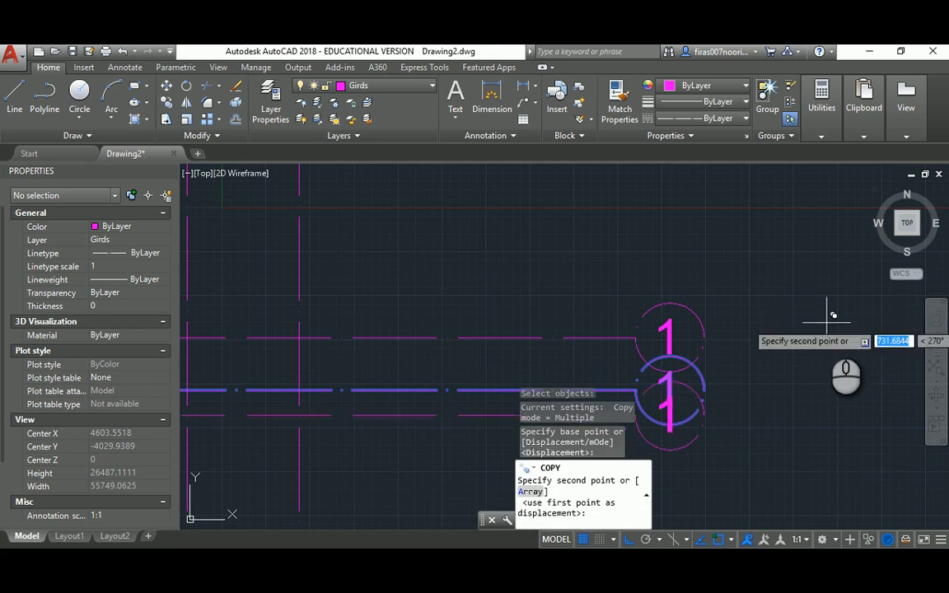
type("2200")
key("Return")
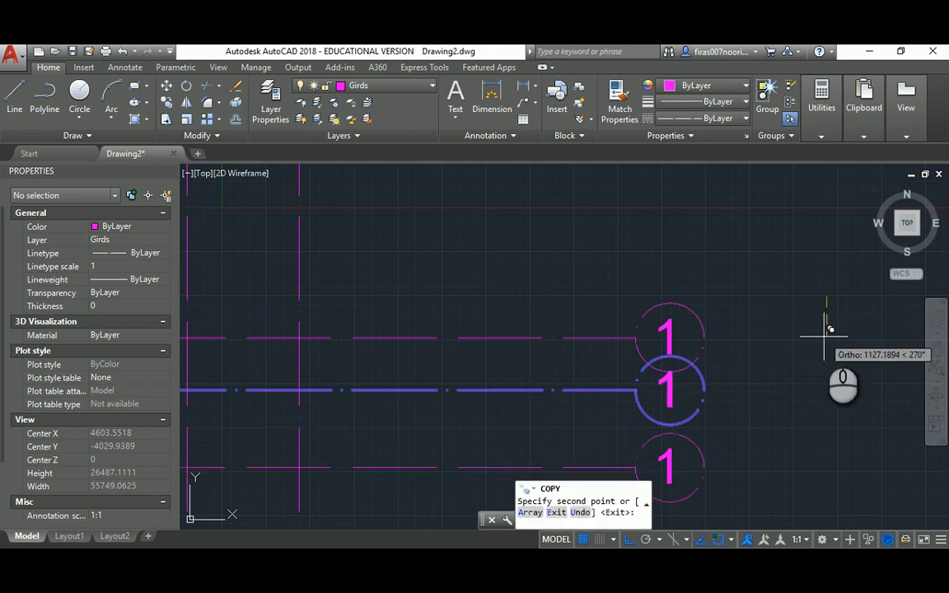
key("alt+Tab")
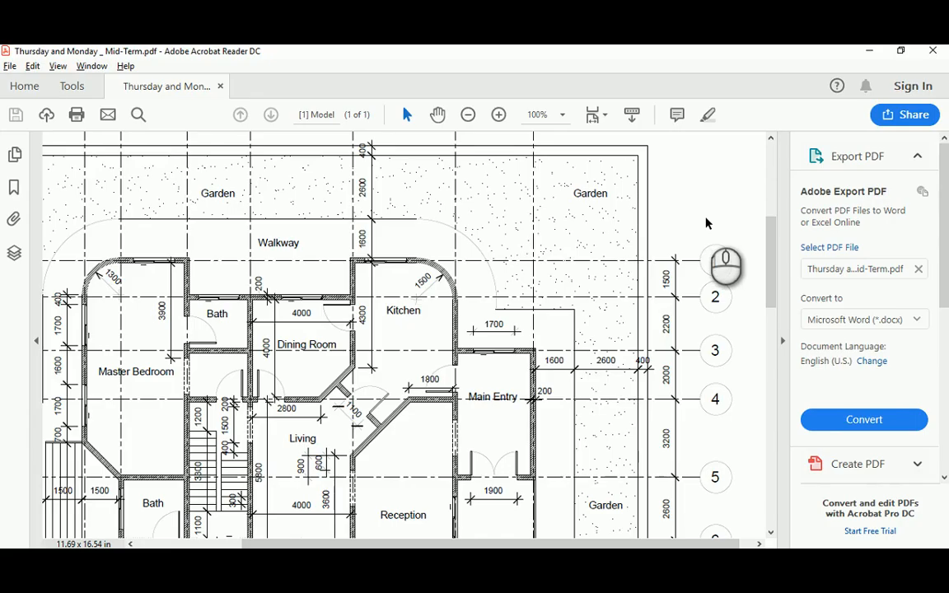
key("alt+Tab")
Copy the lowest grid line and bubble 2000 further down
type("c")
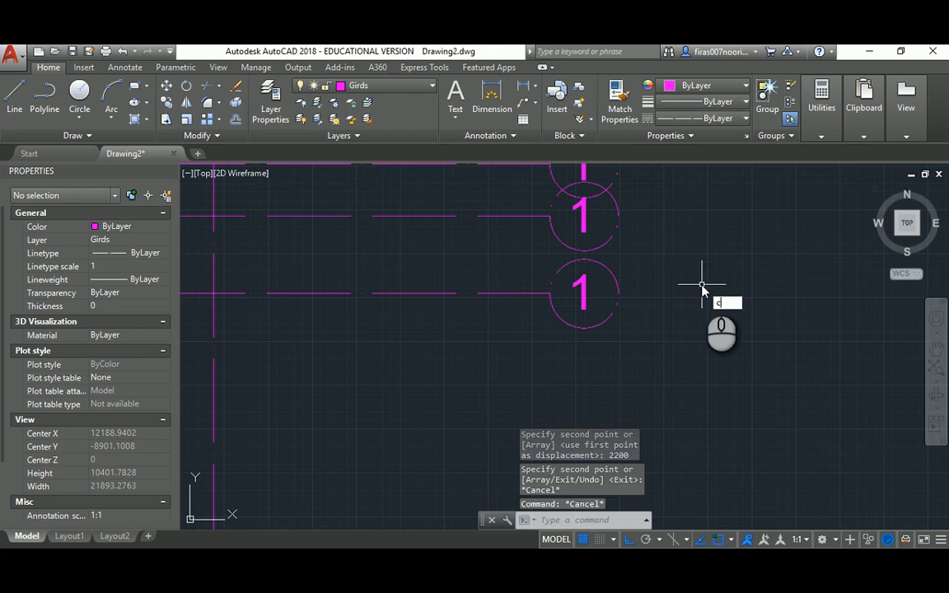
type("o")
key("Return")
left_click(651, 280)
left_click(557, 295)
key("Return")
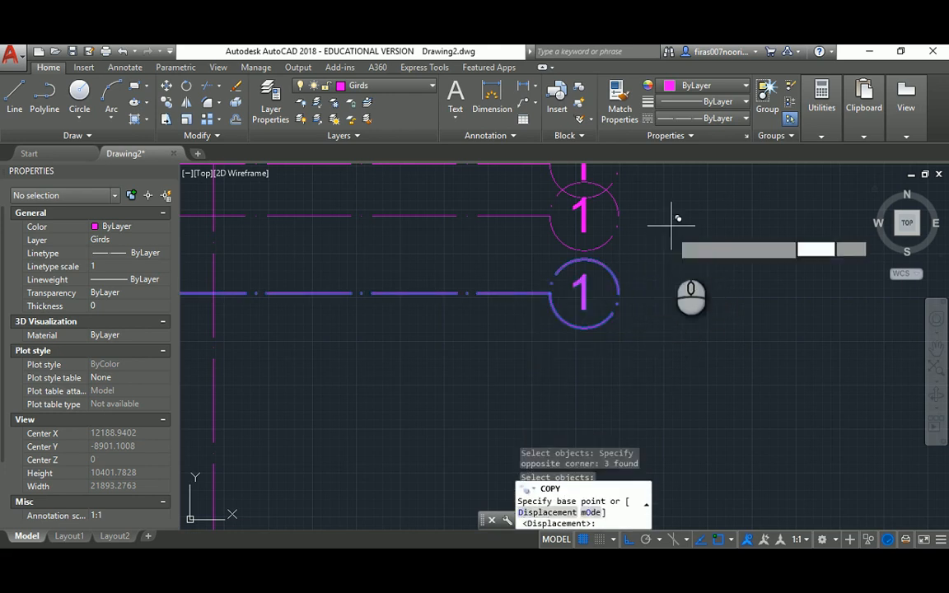
left_click(671, 230)
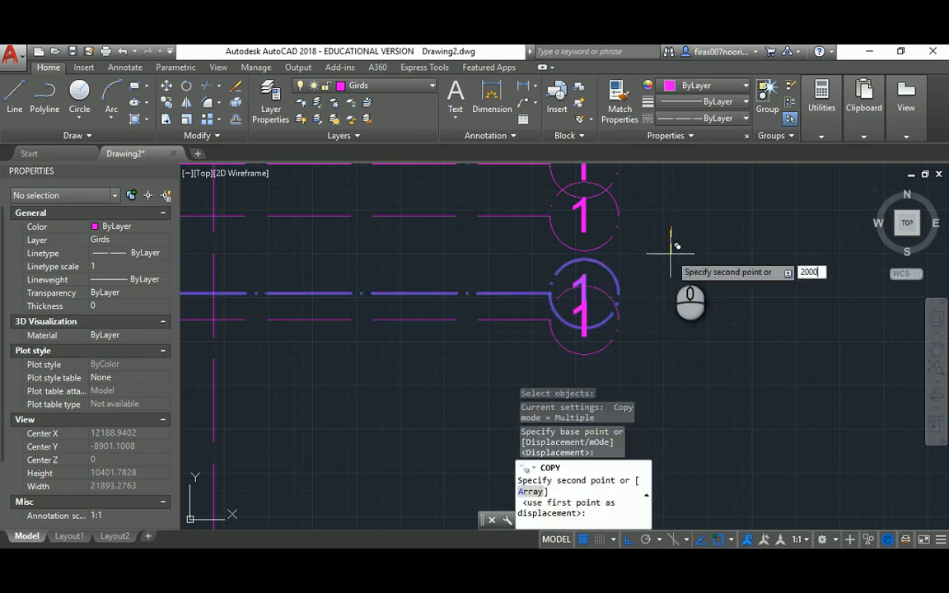
key("Return")
key("Return")
key("alt+Tab")
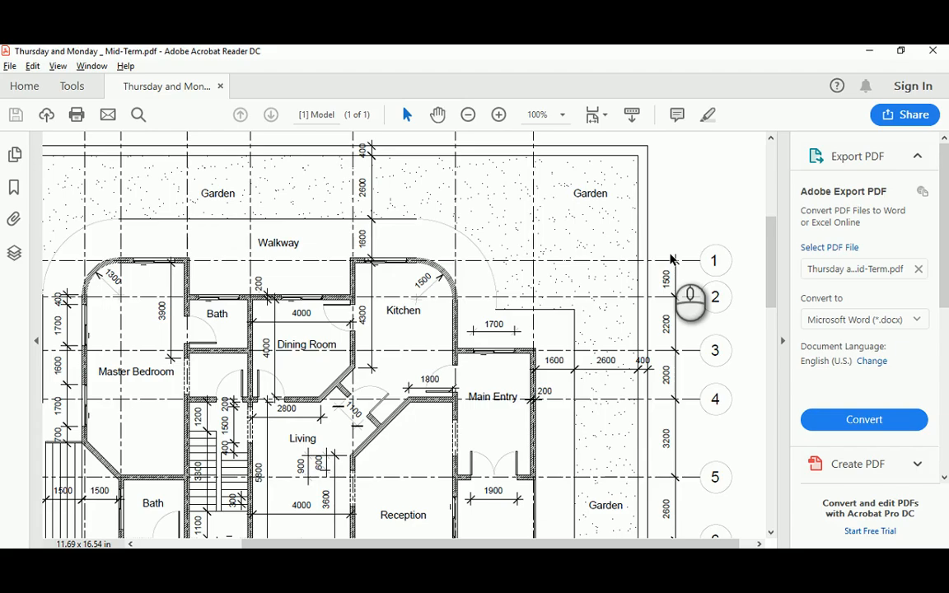
key("alt+Tab")
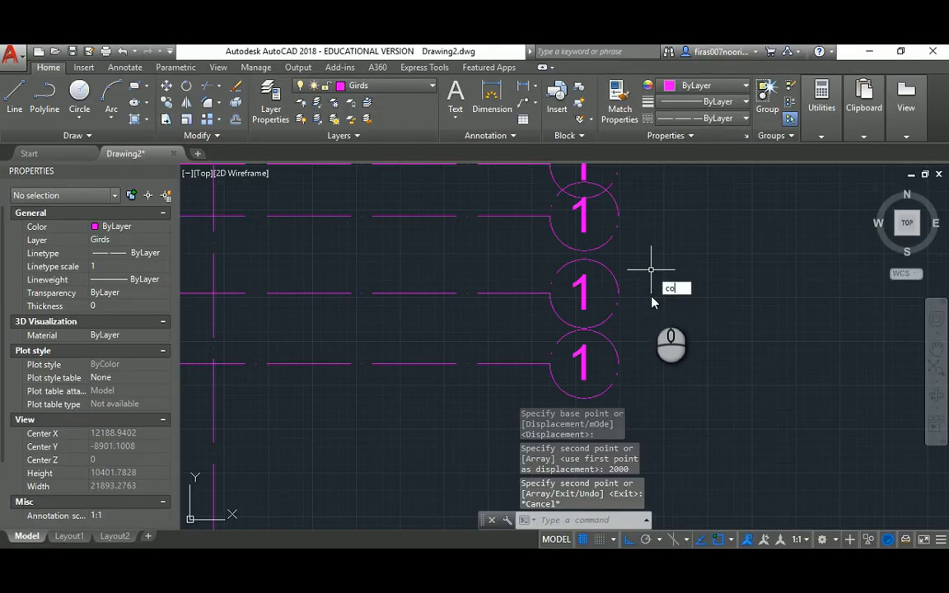
key("Return")
left_click(659, 337)
Copy the lowest grid line and its bubble 3200 downward, checking the reference PDF
left_click(557, 394)
key("Return")
left_click(731, 238)
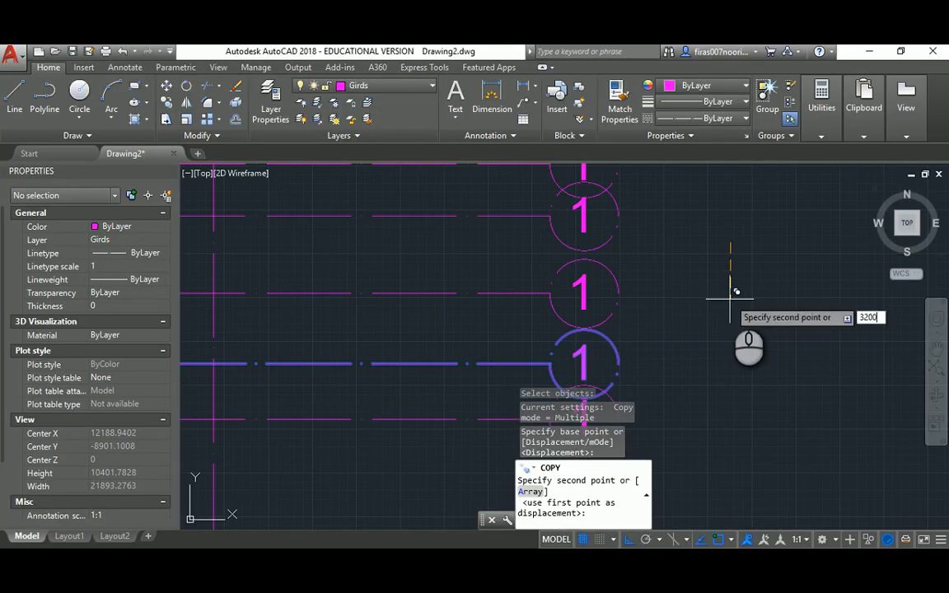
key("Return")
scroll(702, 250, "down", 2)
key("alt+Tab")
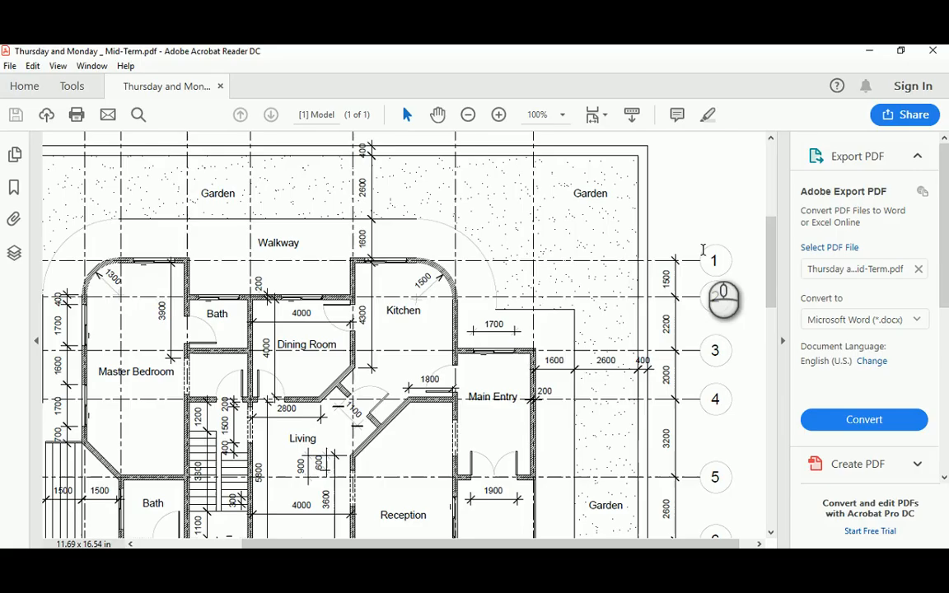
left_click_drag(776, 257, 773, 326)
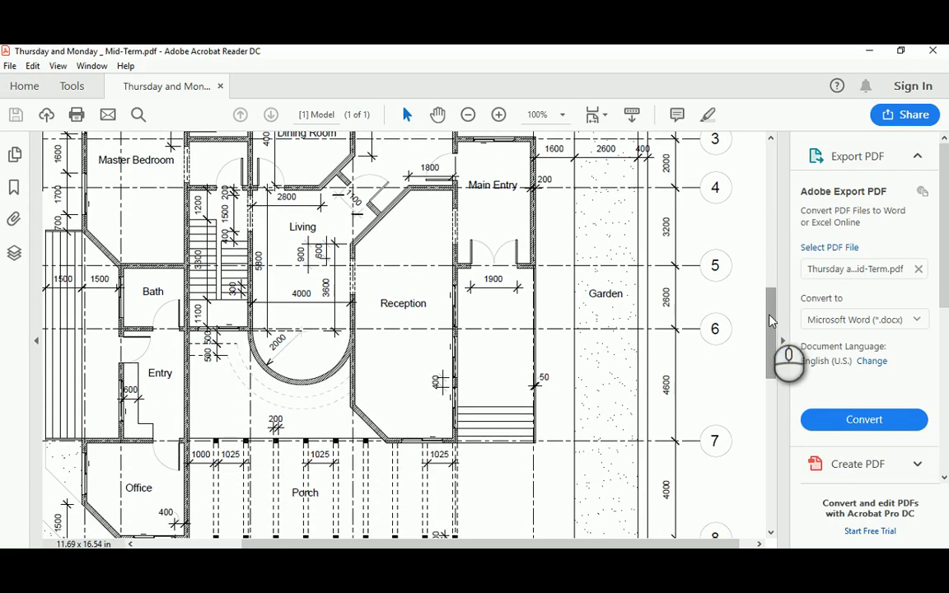
key("alt+Tab")
middle_click_drag(769, 314, 689, 293)
Copy the bottom grid line and bubble 2600 further down
key("space")
left_click(667, 270)
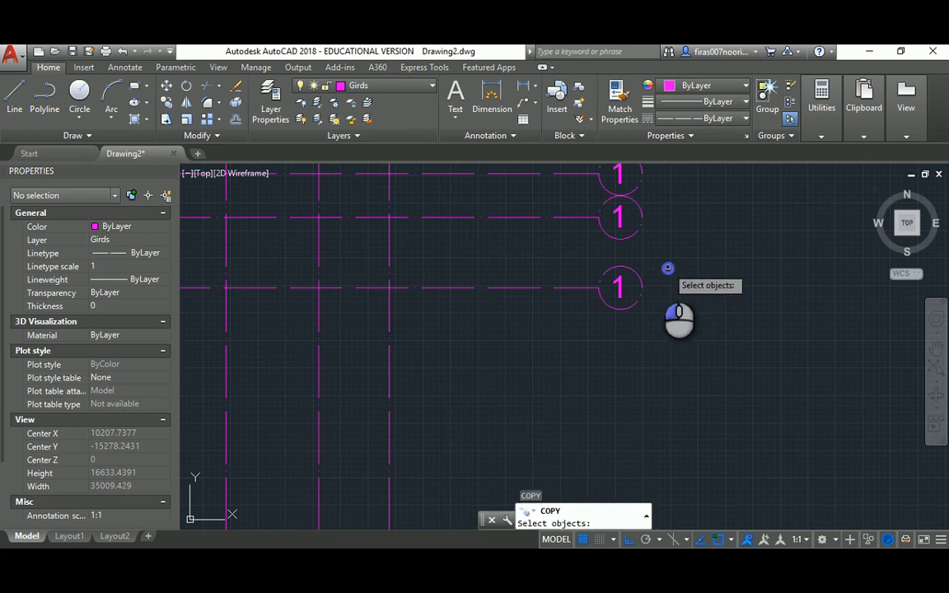
left_click(572, 324)
key("space")
left_click(745, 259)
type("2600")
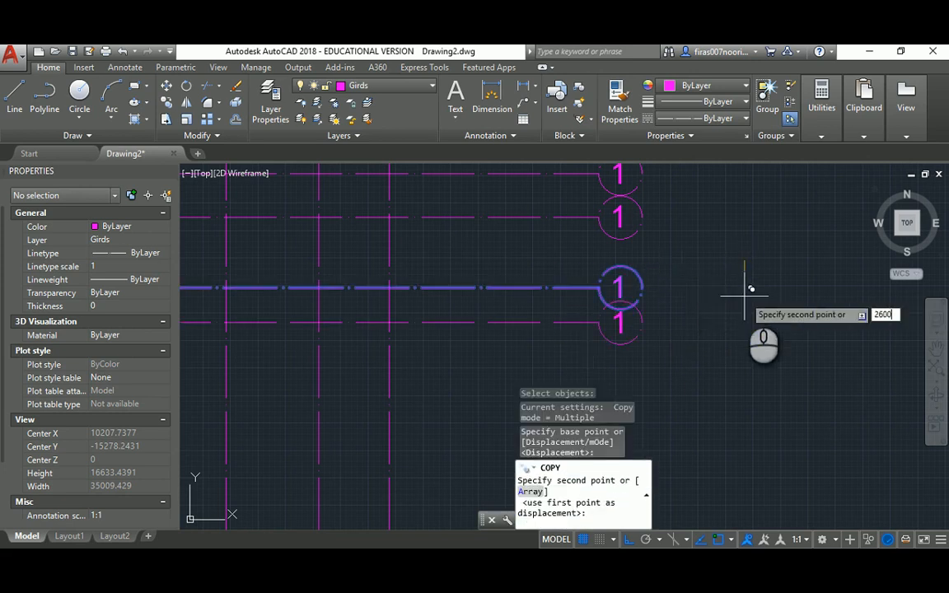
key("Return")
key("Return")
key("alt+Tab")
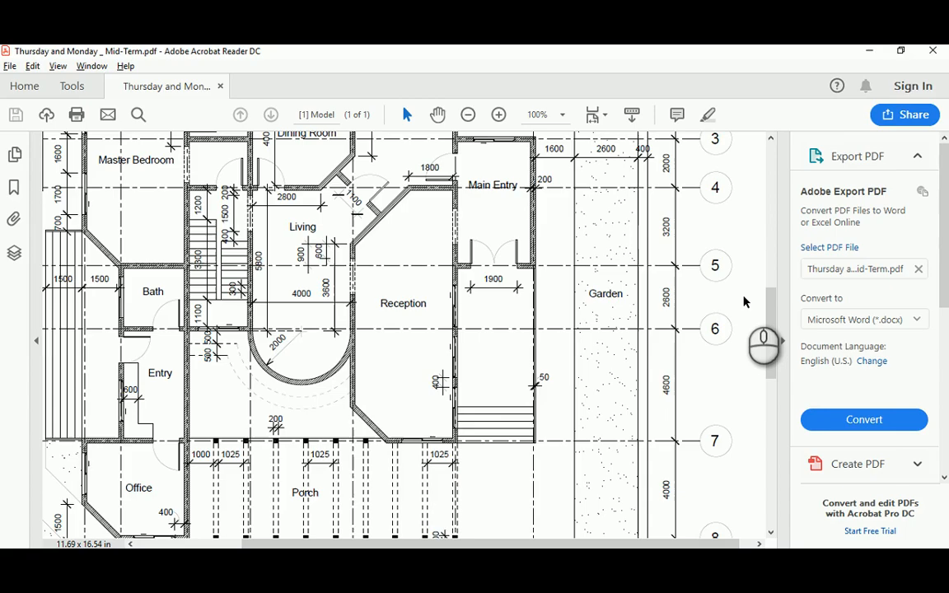
key("alt+Tab")
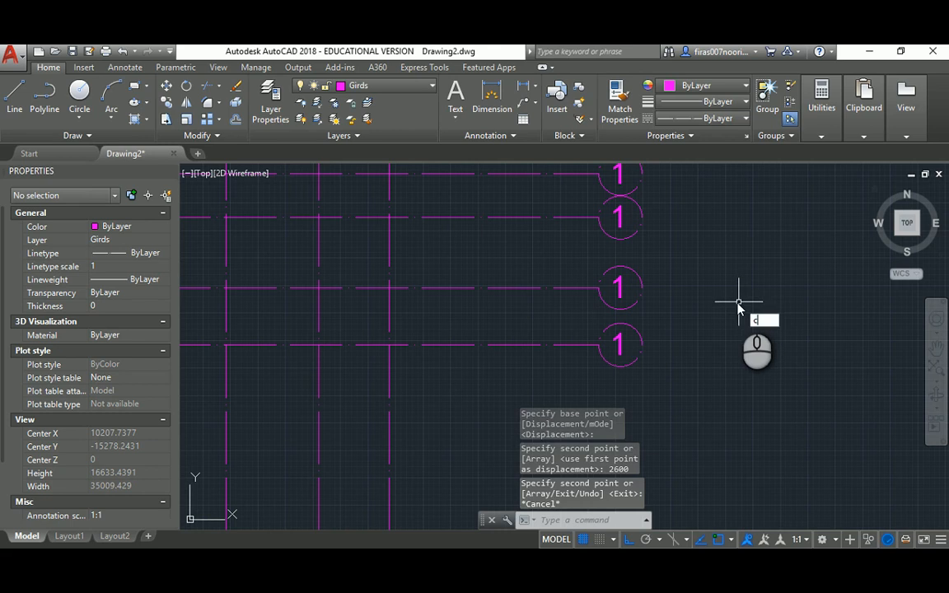
Copy the new bottom grid line and bubble 4600 further down
type("co")
key("space")
left_click(660, 320)
left_click(602, 352)
left_click(665, 333)
left_click(594, 362)
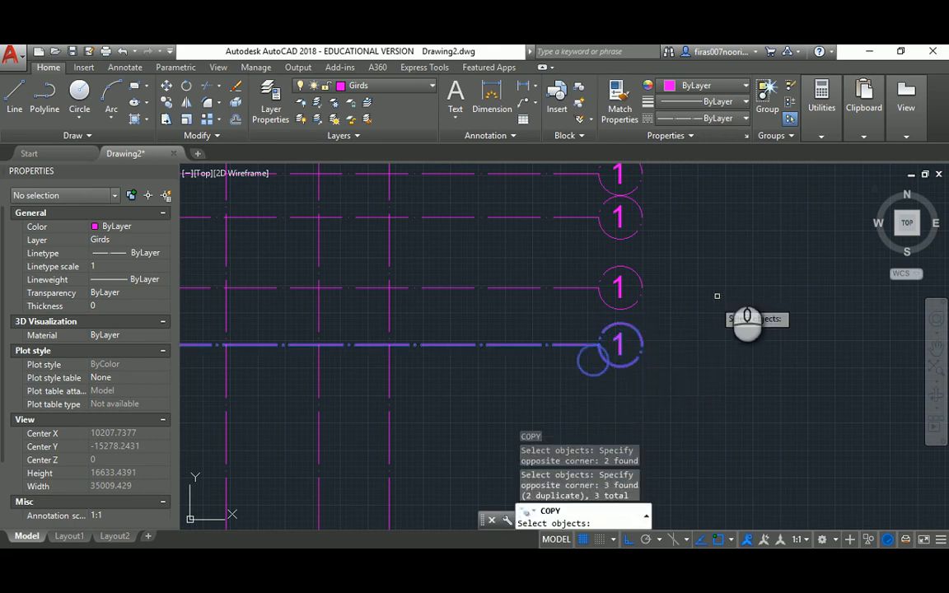
key("space")
left_click(739, 223)
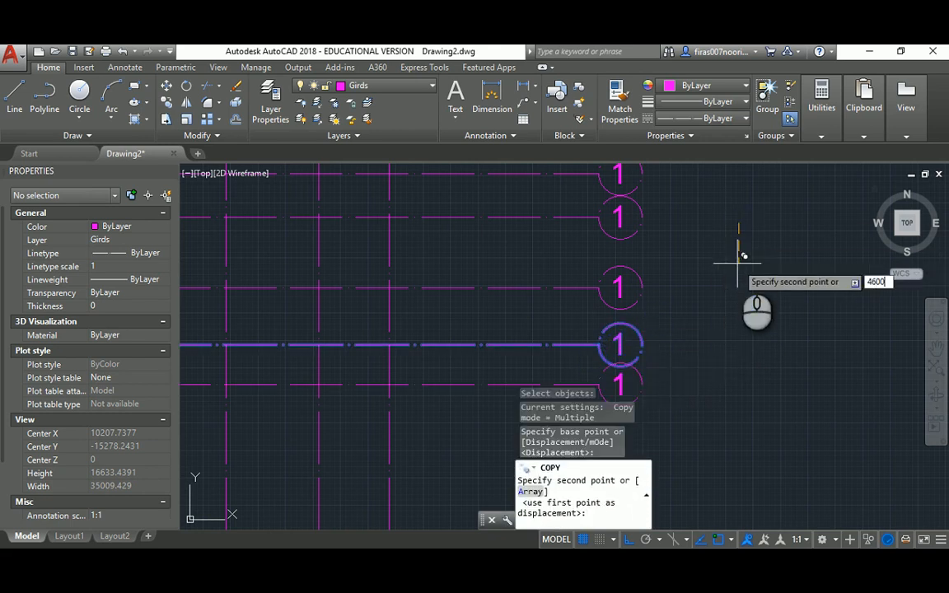
type("4600")
key("Return")
key("alt+Tab")
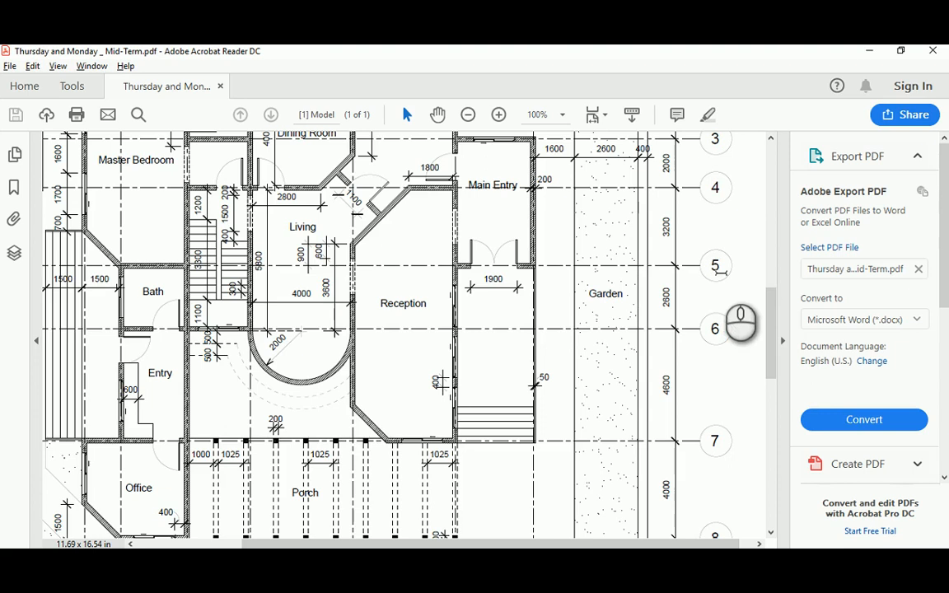
left_click_drag(771, 302, 772, 355)
key("alt+Tab")
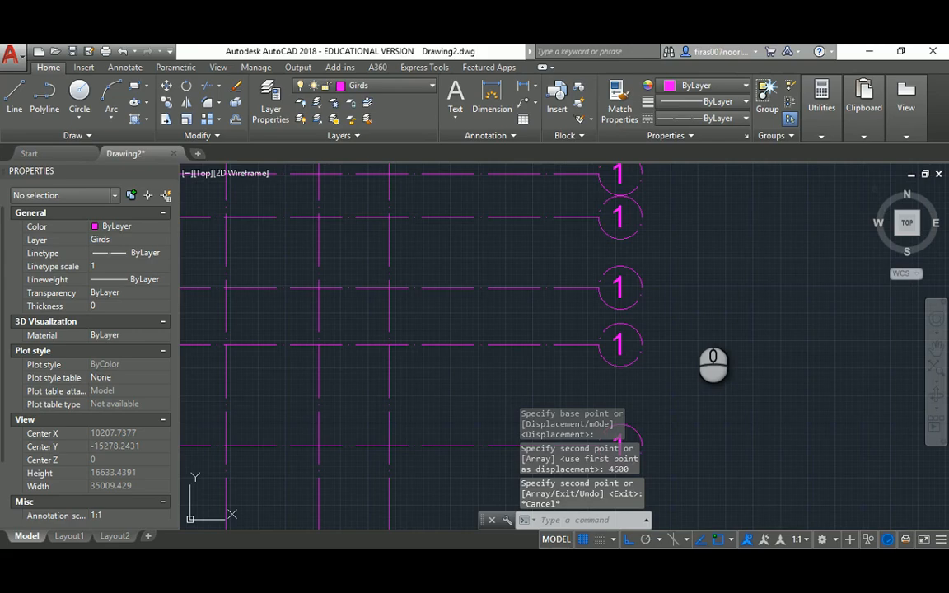
middle_click_drag(664, 364, 636, 205)
Copy the lowest grid line 4000 down, then select the second bubble's number
type("co")
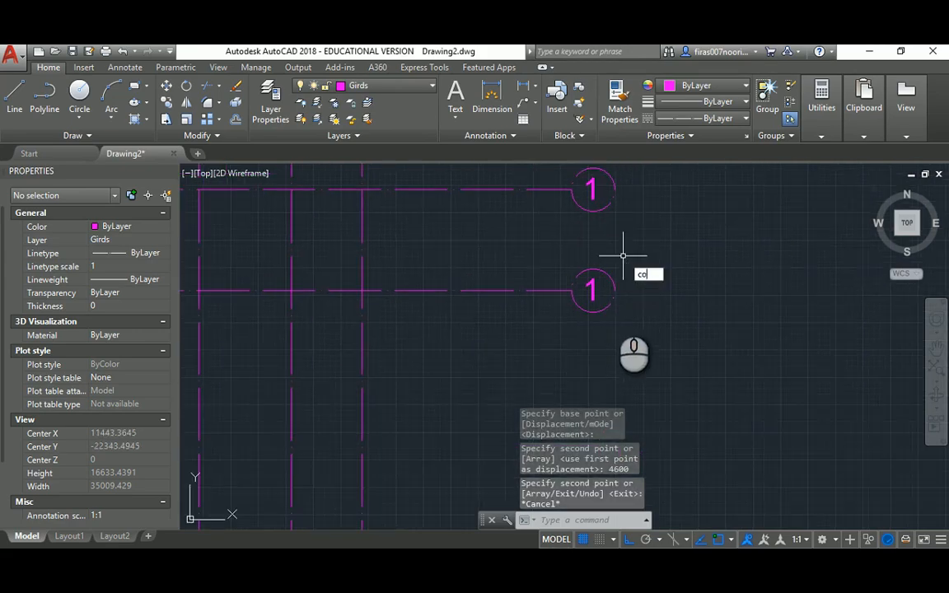
key("Return")
left_click(634, 276)
left_click(546, 328)
key("Return")
left_click(675, 237)
type("40")
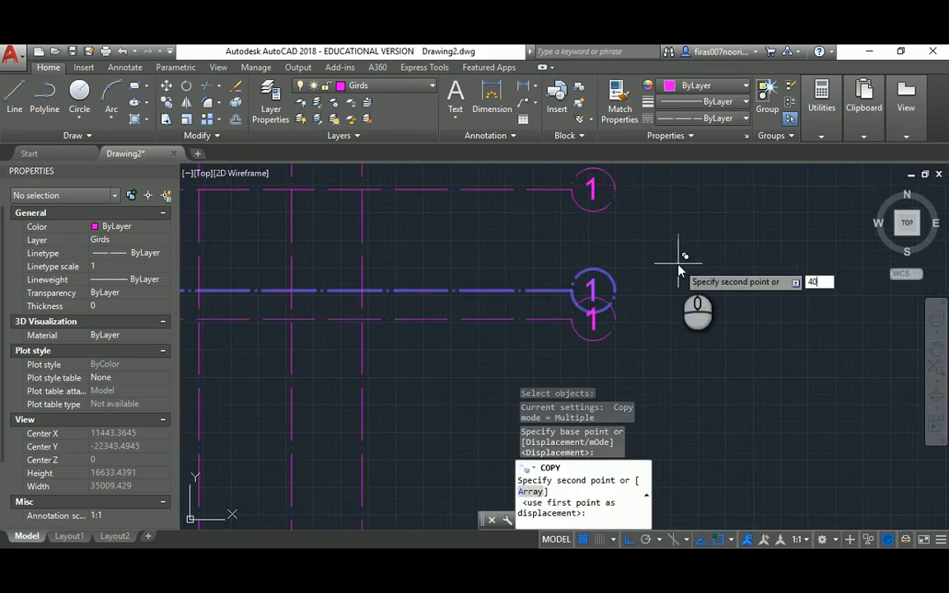
type("00")
key("Return")
scroll(678, 260, "down", 4)
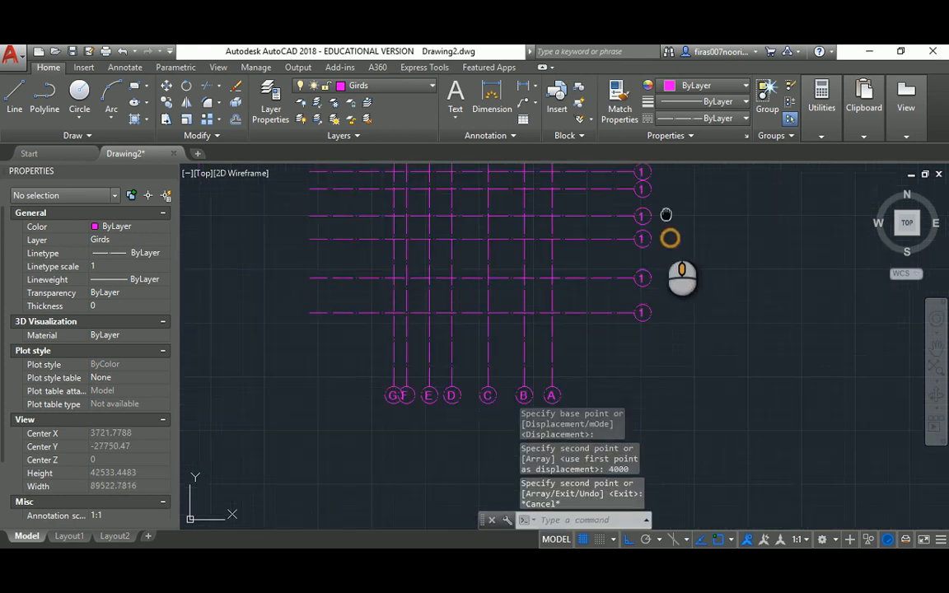
key("Escape")
key("alt+Tab")
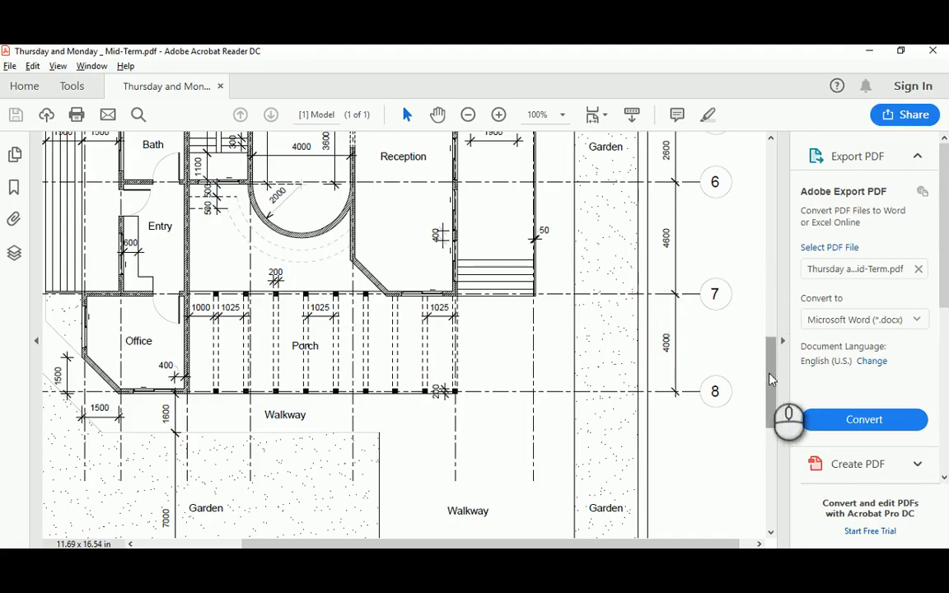
key("alt+Tab")
scroll(657, 259, "up", 4)
left_click(635, 299)
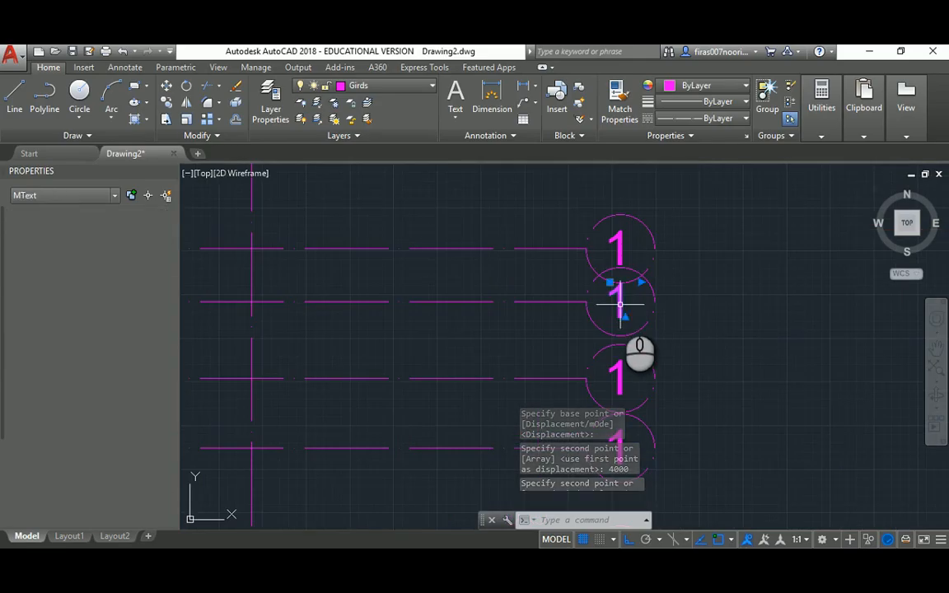
Renumber the second, third and fourth row bubbles to 2, 3 and 4
double_click(618, 302)
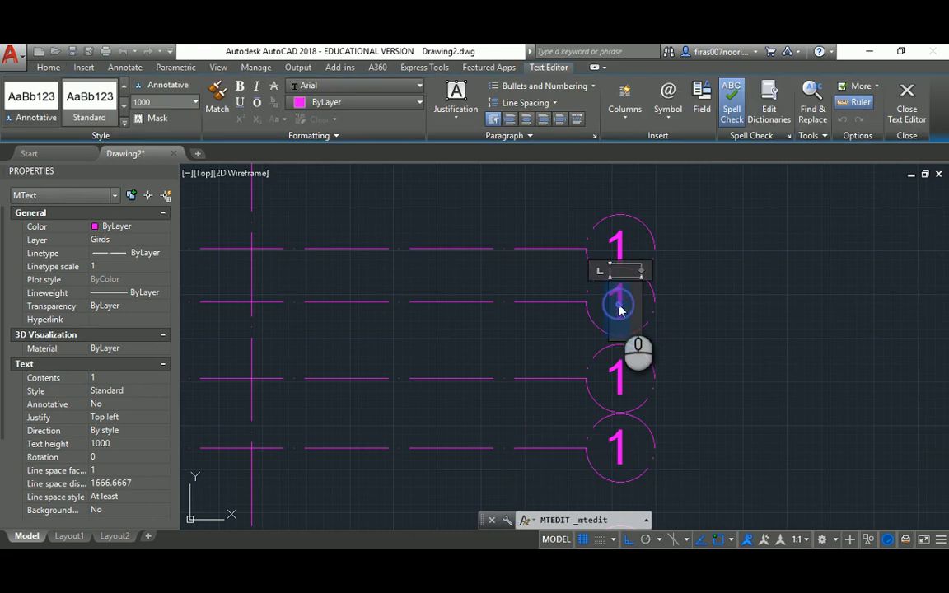
type("2")
left_click(701, 311)
middle_click_drag(690, 362, 678, 248)
key("Escape")
left_click(604, 259)
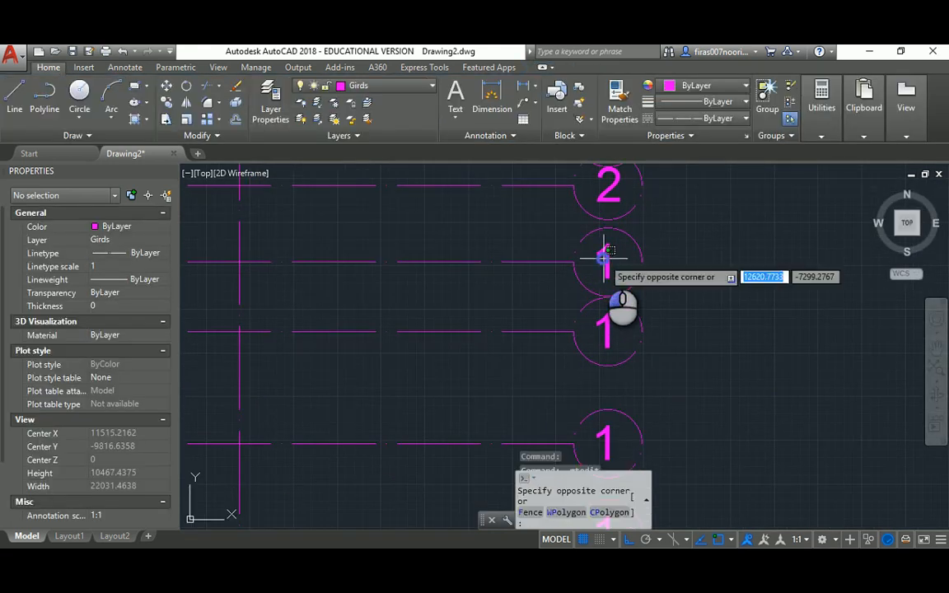
key("Escape")
left_click(604, 259)
double_click(607, 260)
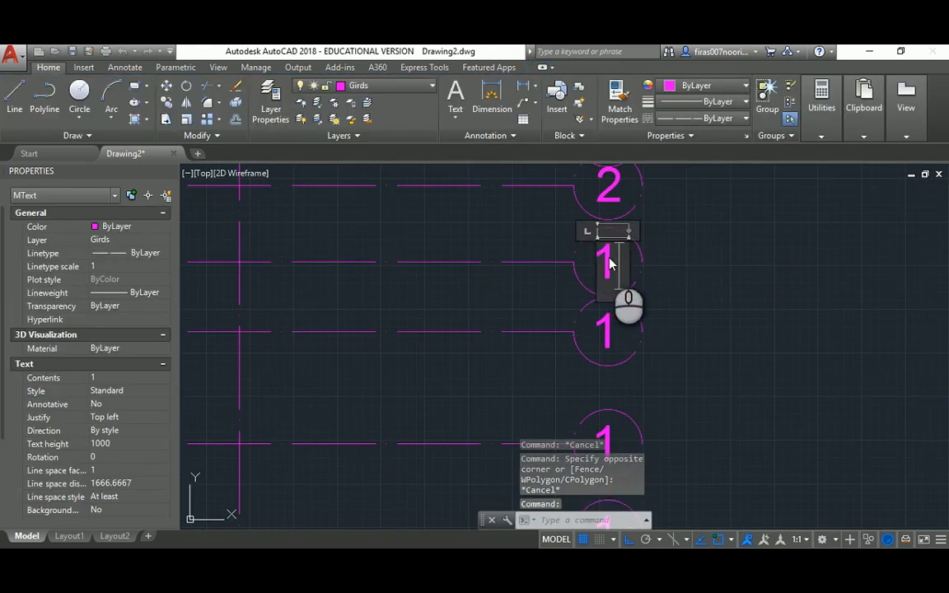
type("3")
left_click(659, 321)
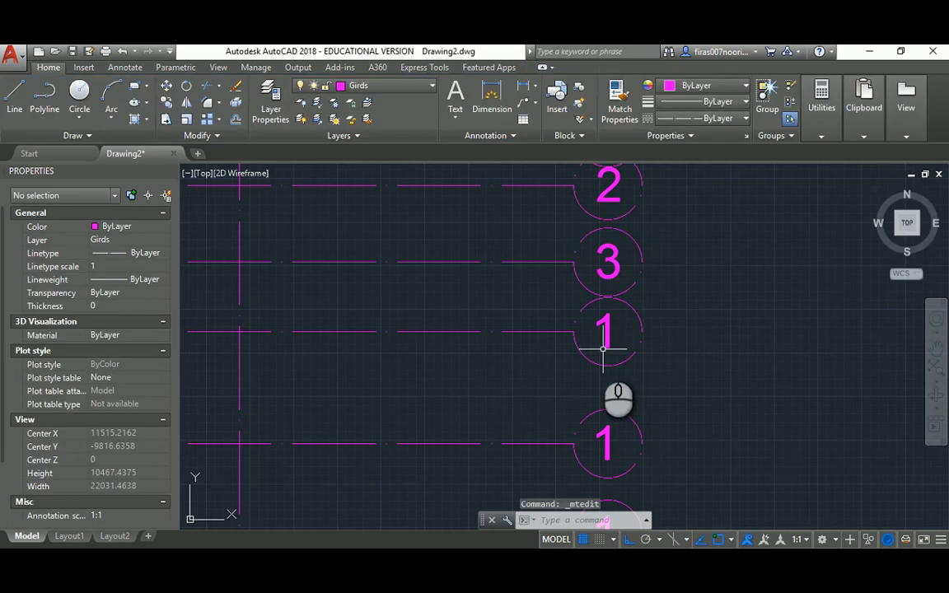
left_click(606, 332)
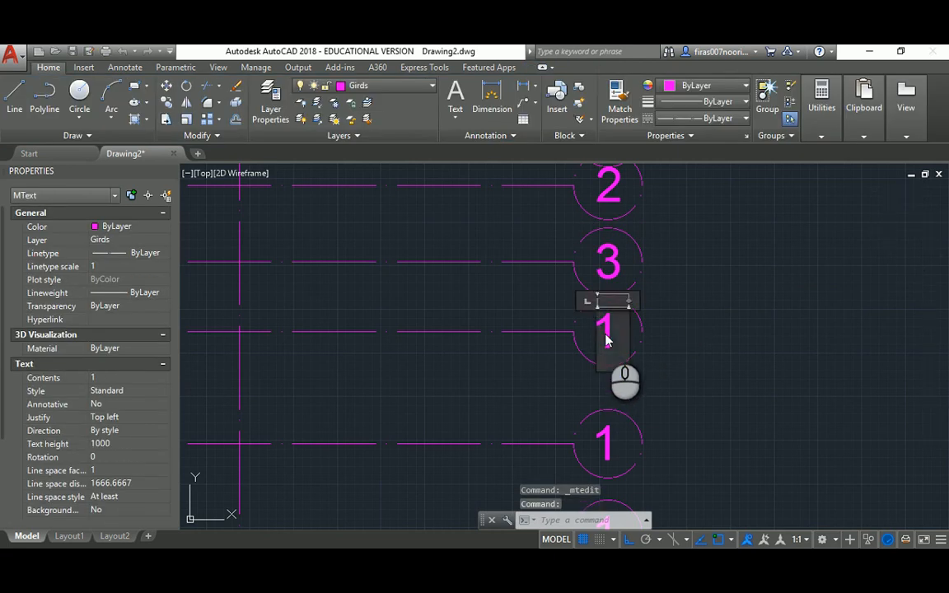
double_click(608, 330)
type("4")
left_click(691, 340)
Renumber the fifth and sixth row bubbles to 5 and 6
middle_click_drag(675, 379, 659, 264)
left_click(593, 328)
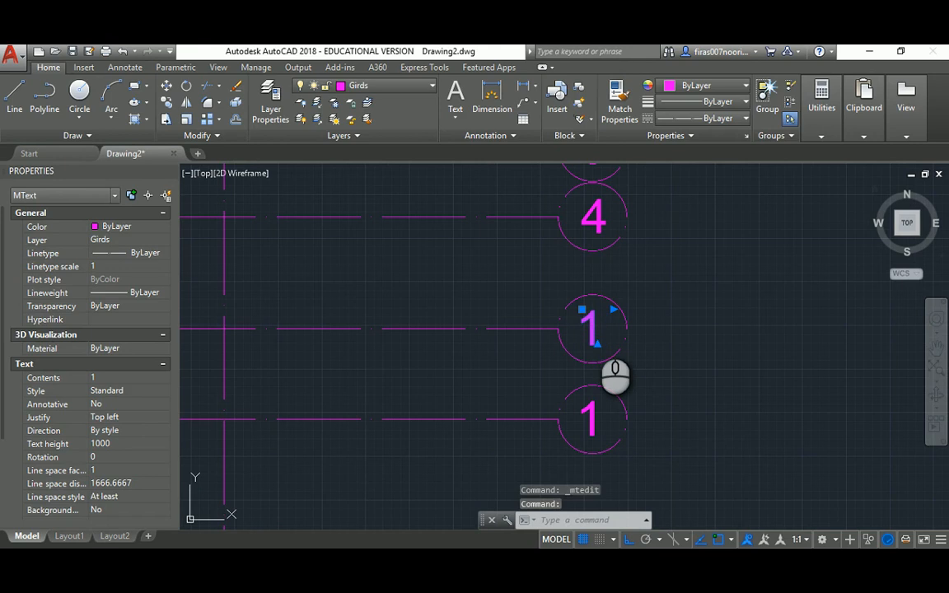
double_click(596, 330)
type("5")
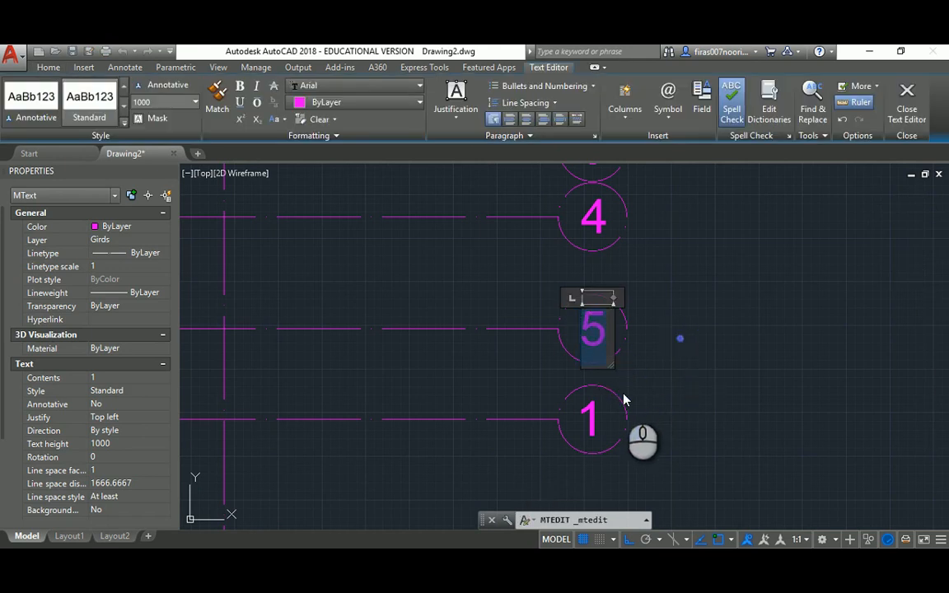
left_click(616, 395)
left_click(590, 409)
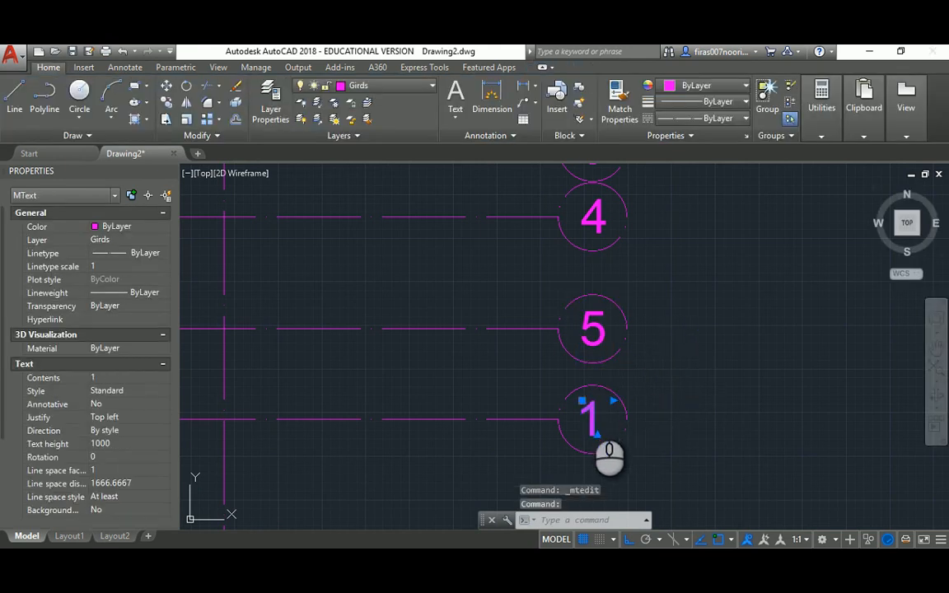
double_click(592, 416)
type("6")
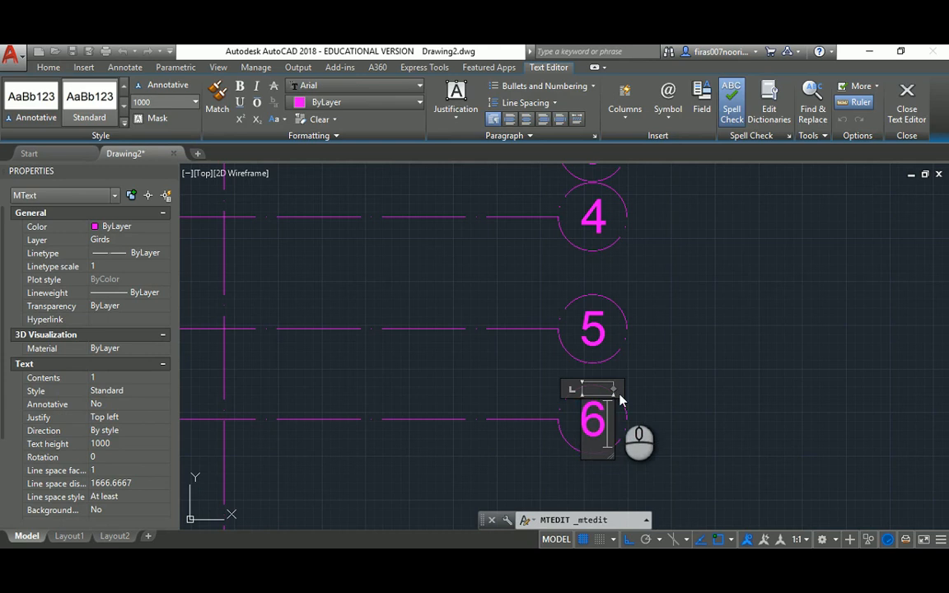
left_click(643, 356)
Renumber the seventh and eighth row bubbles to 7 and 8
scroll(639, 345, "down", 2)
middle_click_drag(638, 344, 601, 194)
scroll(577, 306, "up", 4)
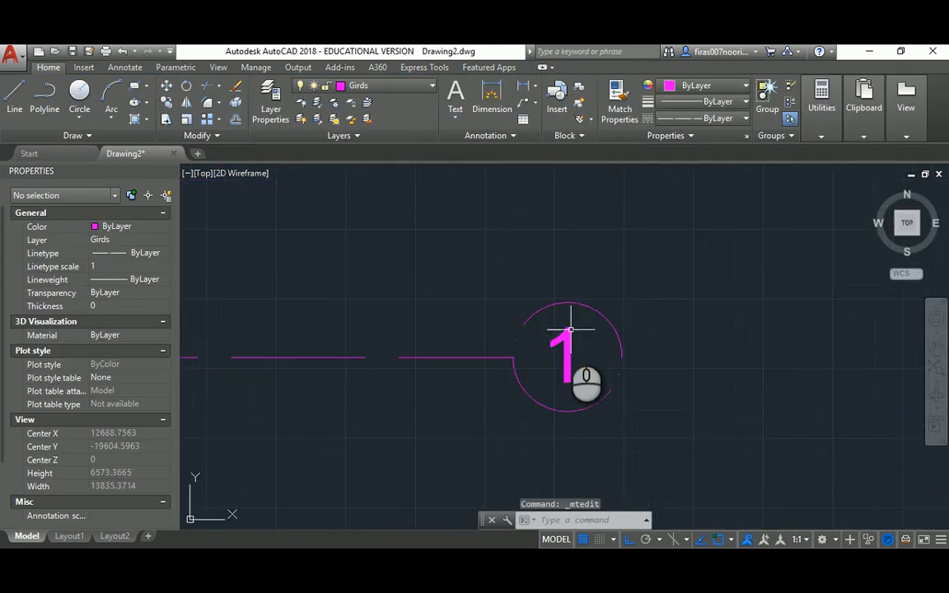
left_click(567, 334)
left_click(566, 336)
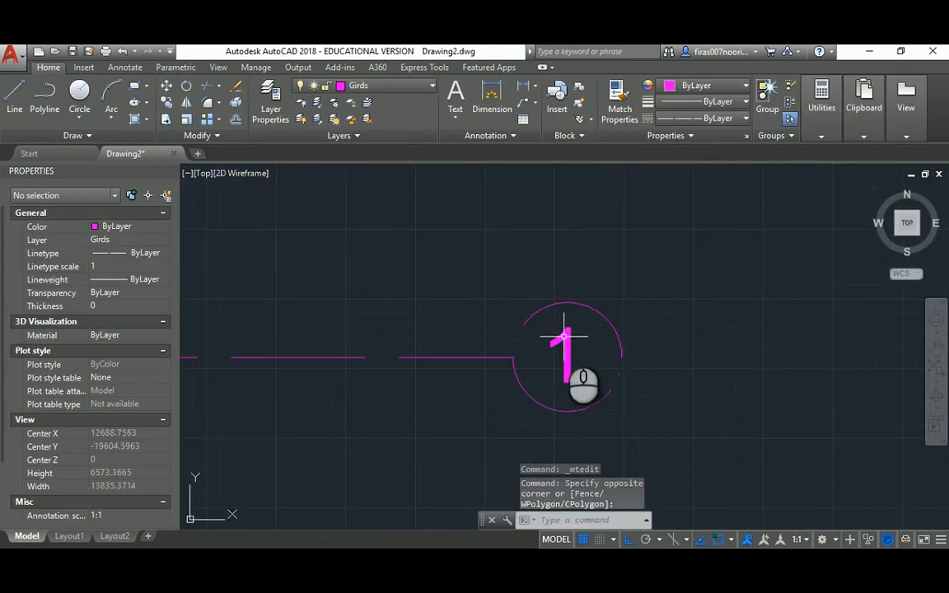
left_click(563, 337)
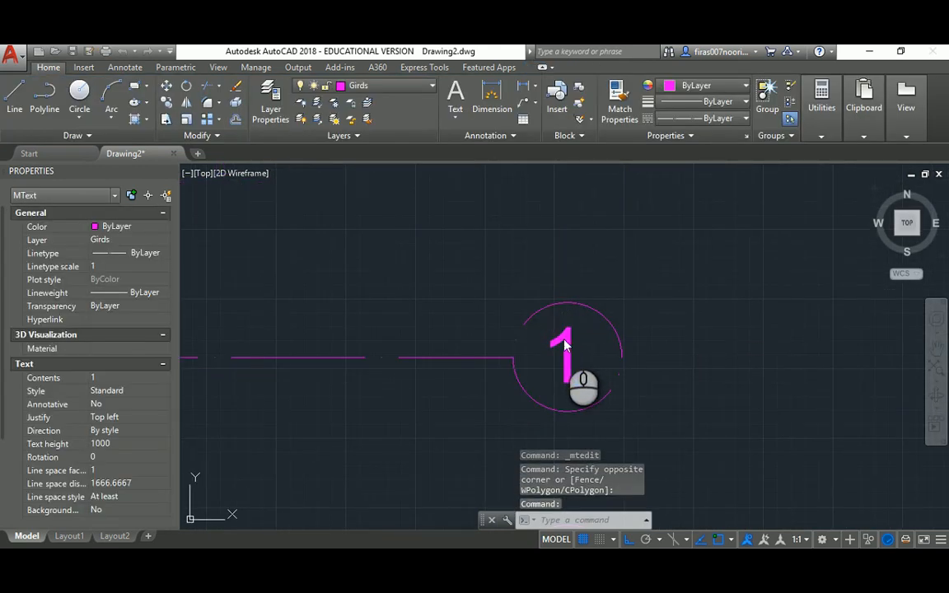
double_click(565, 344)
type("7")
left_click(674, 320)
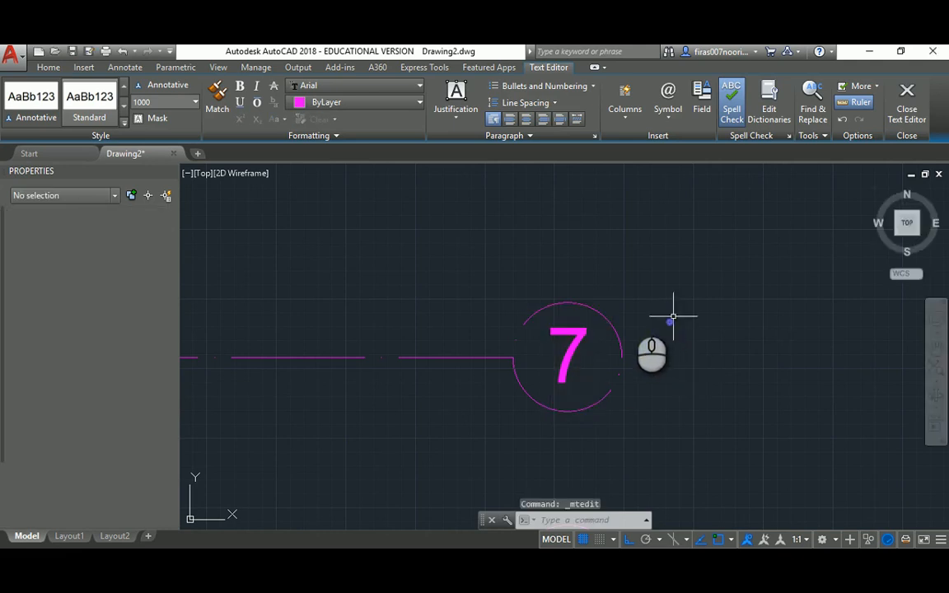
scroll(591, 233, "down", 2)
left_click(551, 377)
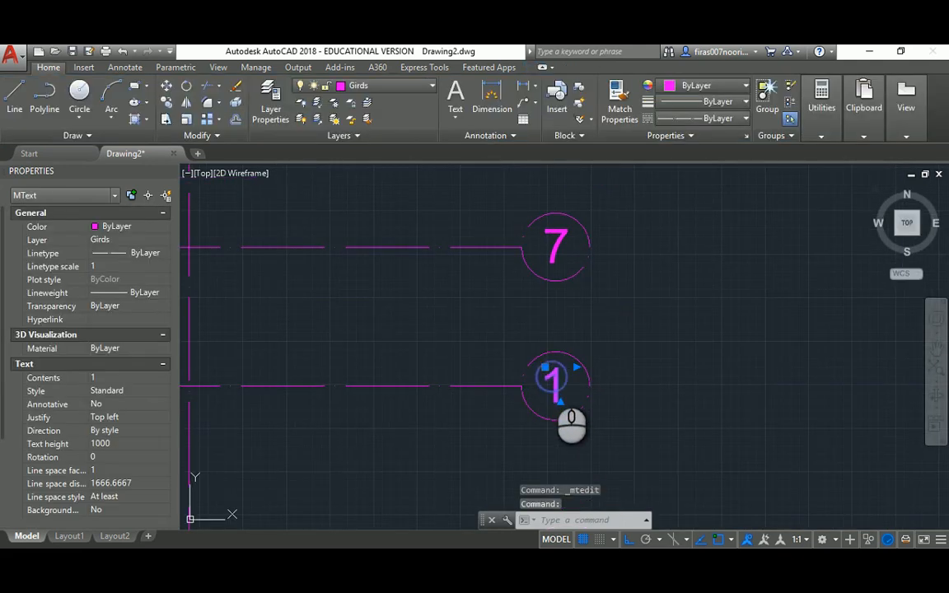
double_click(552, 379)
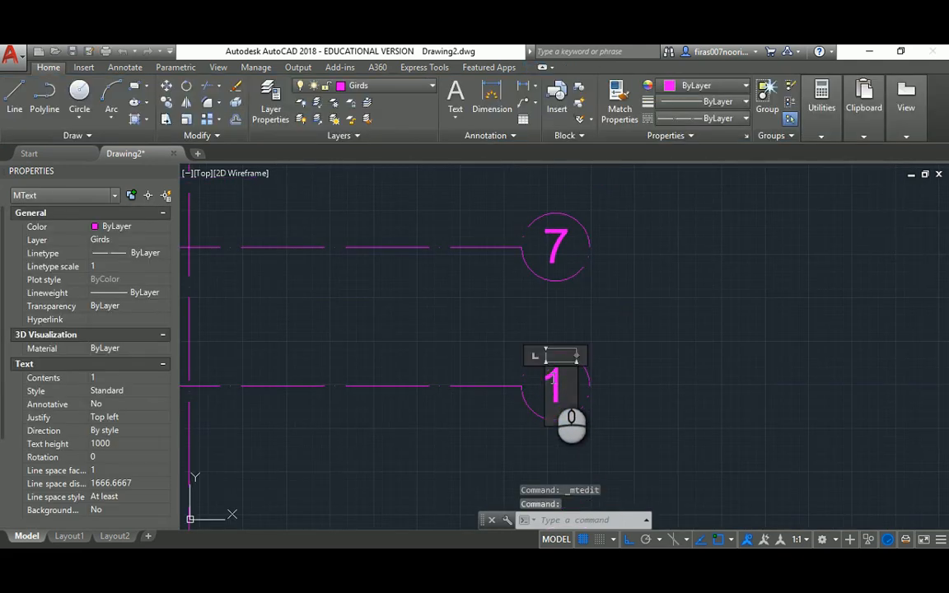
left_click(649, 373)
scroll(625, 367, "down", 5)
mouse_move(594, 307)
middle_mouse_down()
mouse_move(581, 365)
mouse_move(568, 323)
middle_mouse_up()
Copy the eight row bubbles from bubble 1 to the left end of the grid lines
type("co")
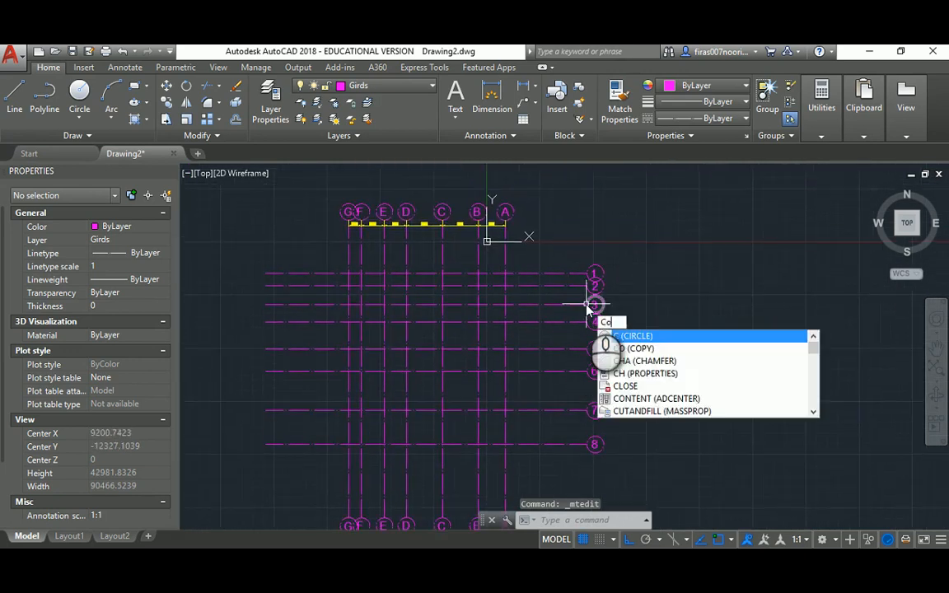
key("Return")
left_click(574, 252)
left_click(623, 451)
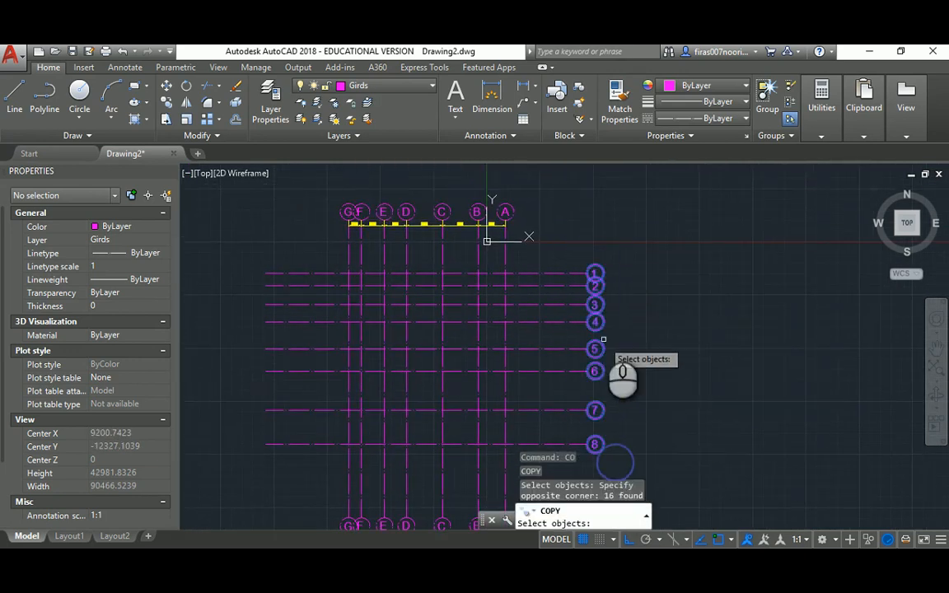
scroll(605, 317, "up", 4)
key("Return")
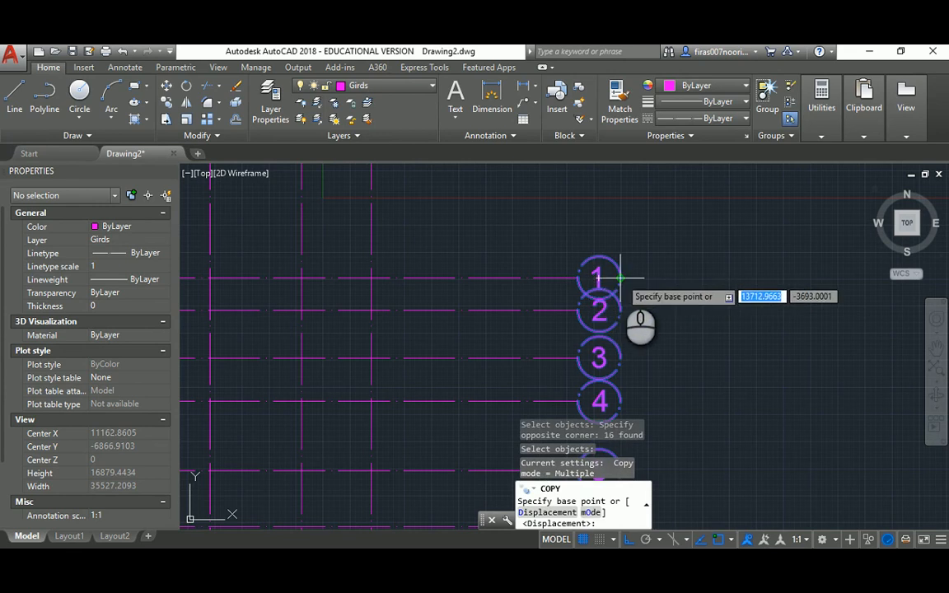
left_click(598, 277)
scroll(602, 277, "down", 4)
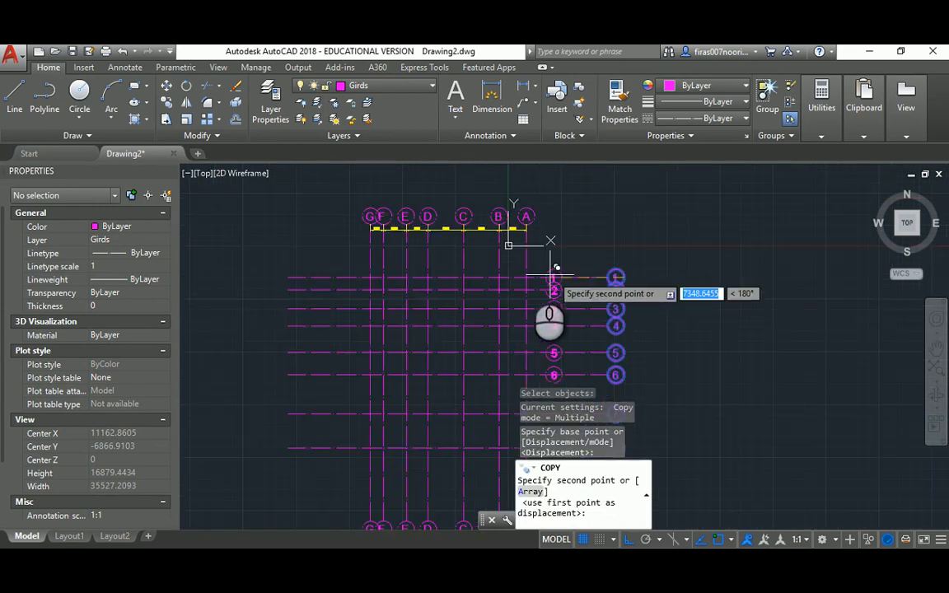
left_click(290, 273)
key("Escape")
key("Escape")
key("Escape")
middle_click_drag(514, 276, 531, 265)
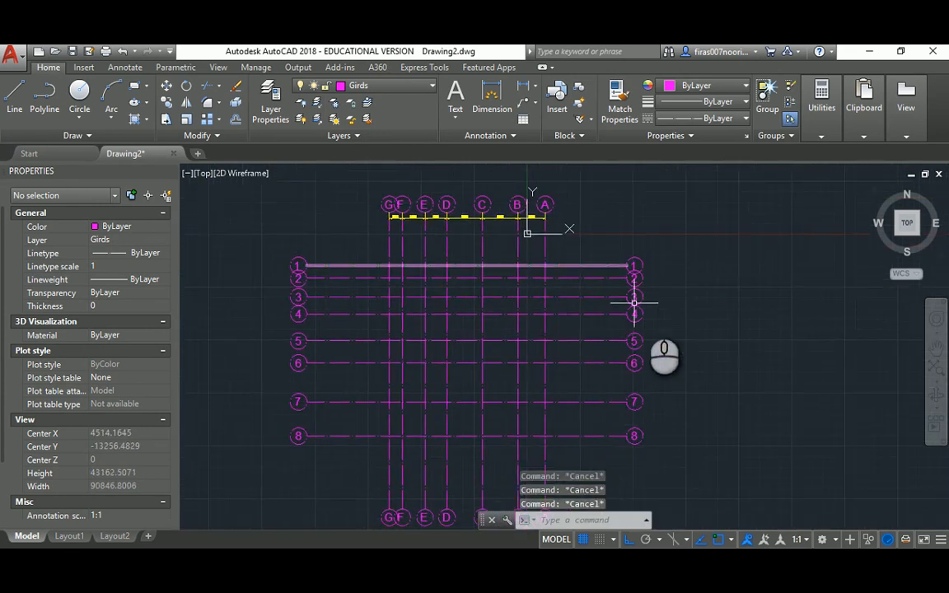
Make Dim. the current layer in the Layer list
type("LA")
key("Return")
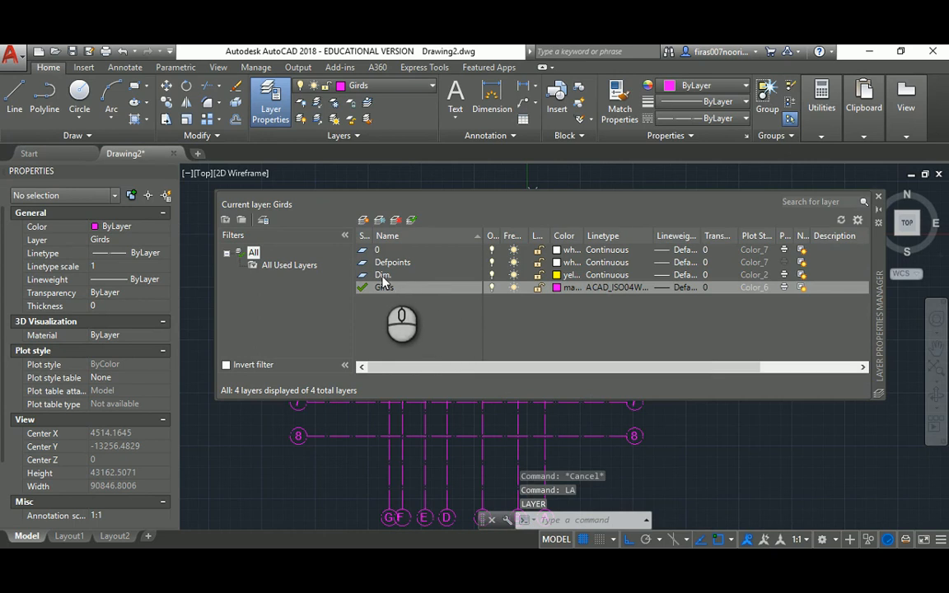
double_click(383, 275)
left_click(879, 199)
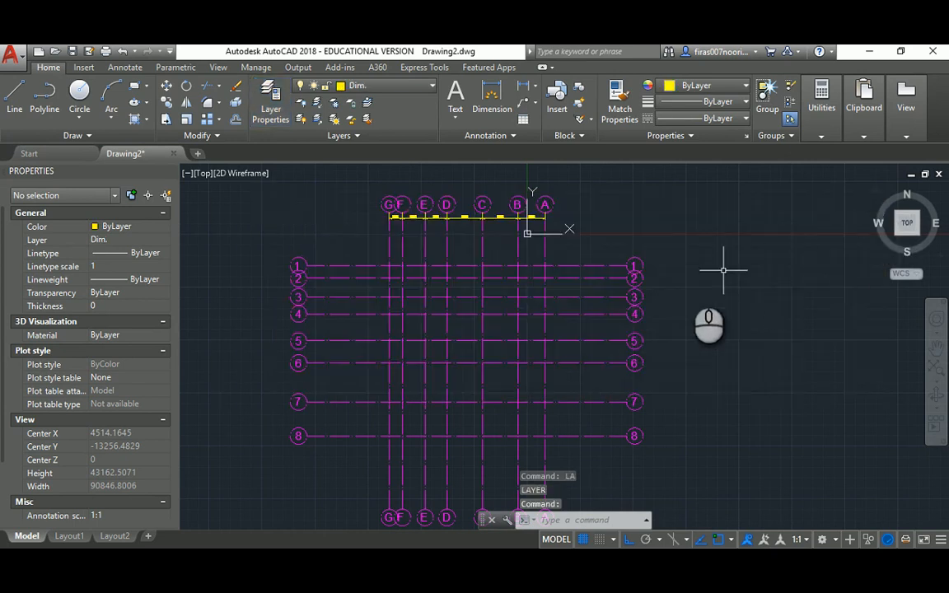
Place a 1500 vertical linear dimension between grid lines 1 and 2 with DLI
middle_click_drag(724, 265, 635, 219)
type("DLI")
key("Return")
scroll(570, 208, "up", 4)
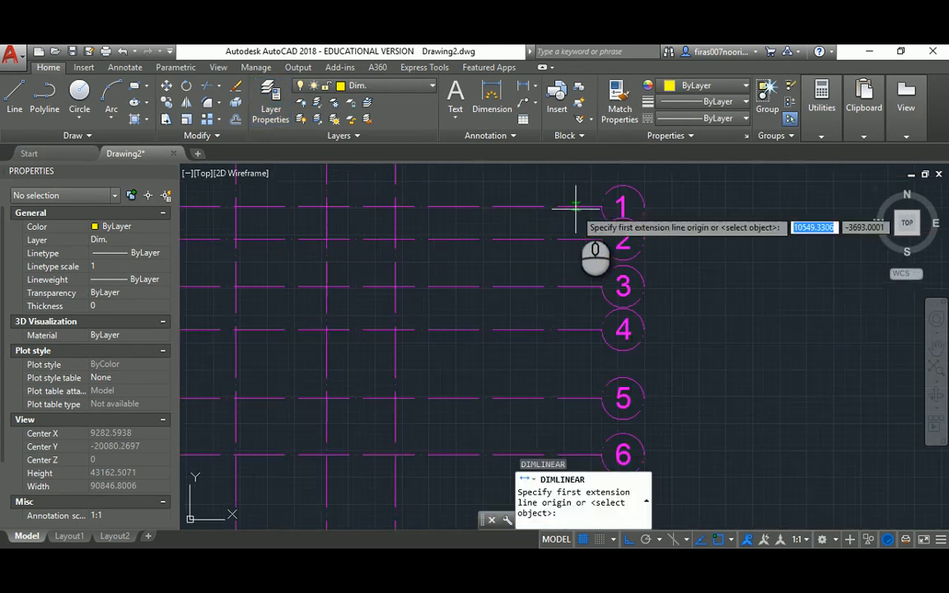
left_click(590, 206)
left_click(589, 239)
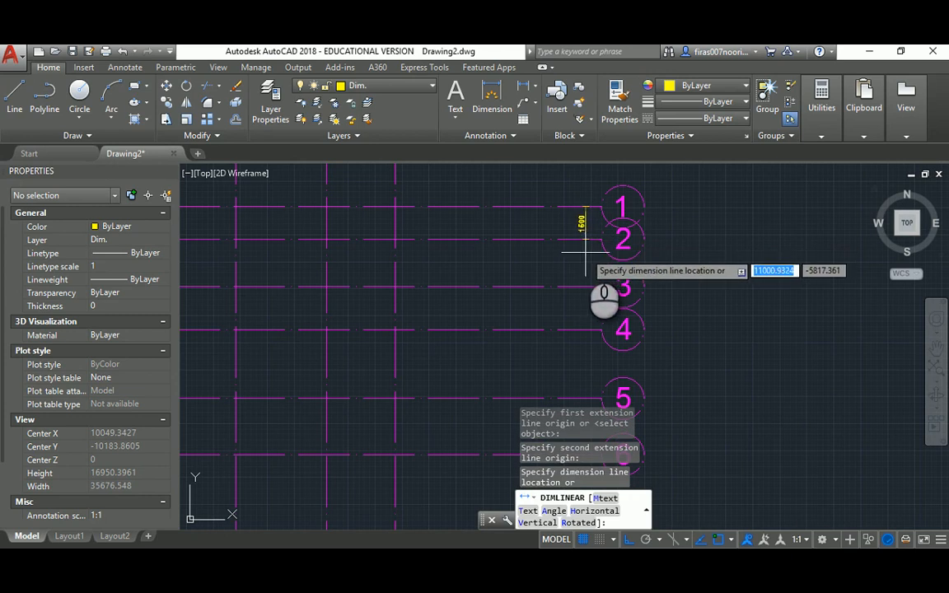
left_click(585, 254)
key("Escape")
key("Escape")
Continue the dimension chain with 2200 and 2000 to grid lines 3 and 4
type("dco")
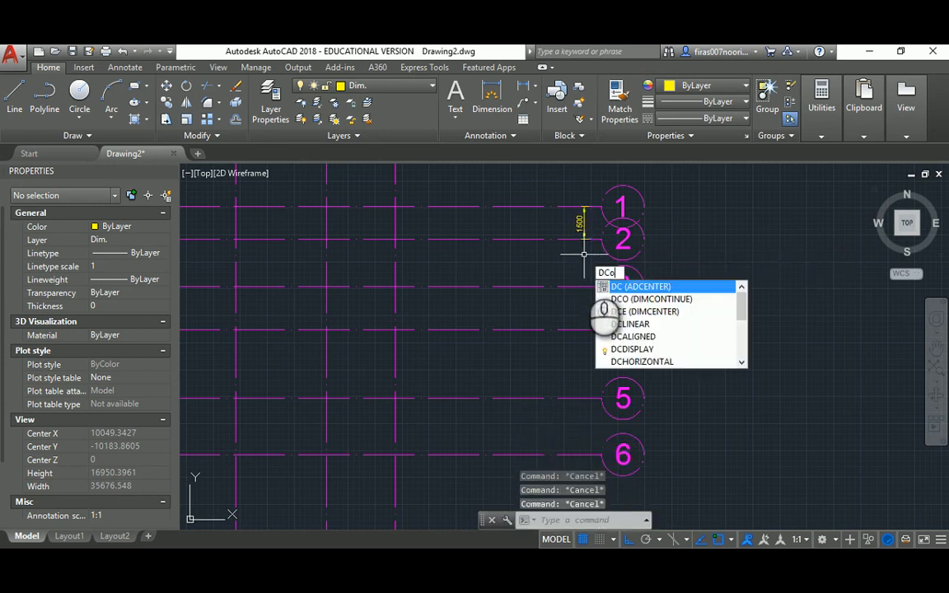
key("Return")
left_click(584, 286)
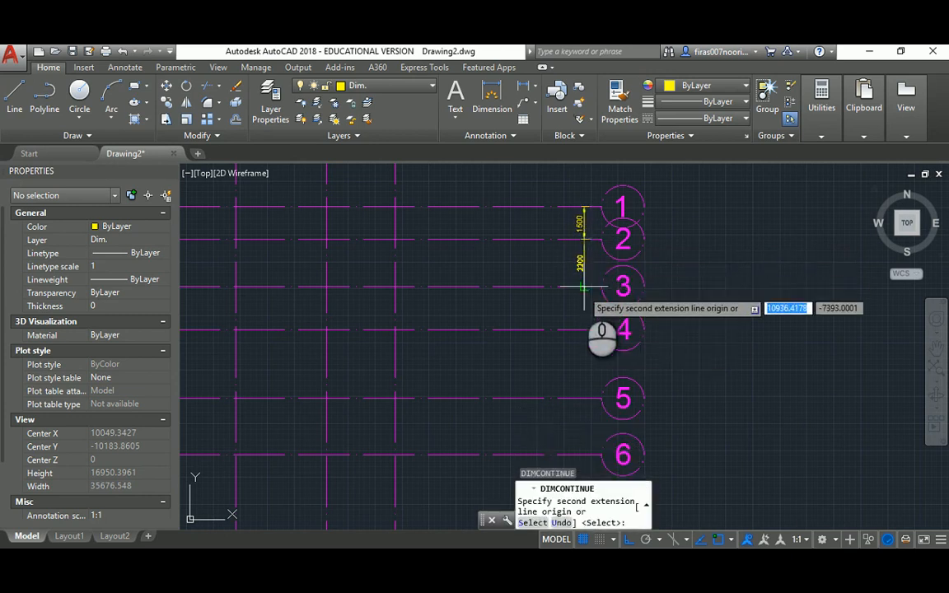
left_click(585, 329)
middle_click_drag(576, 351, 566, 259)
Extend the chain to grid lines 5–8 (3200, 2600, 4600, 4000) and verify against the PDF
left_click(574, 307)
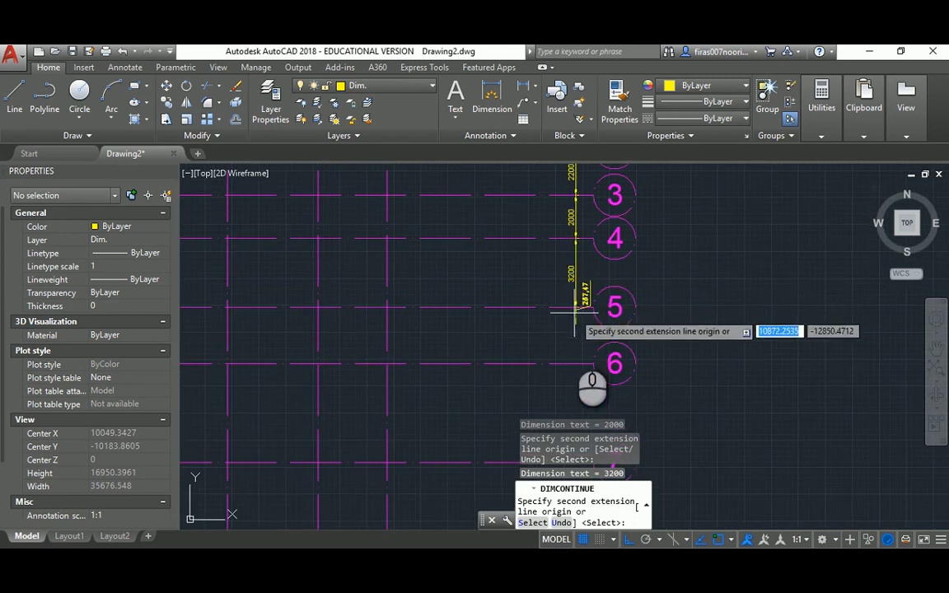
left_click(574, 364)
middle_click_drag(573, 383, 561, 249)
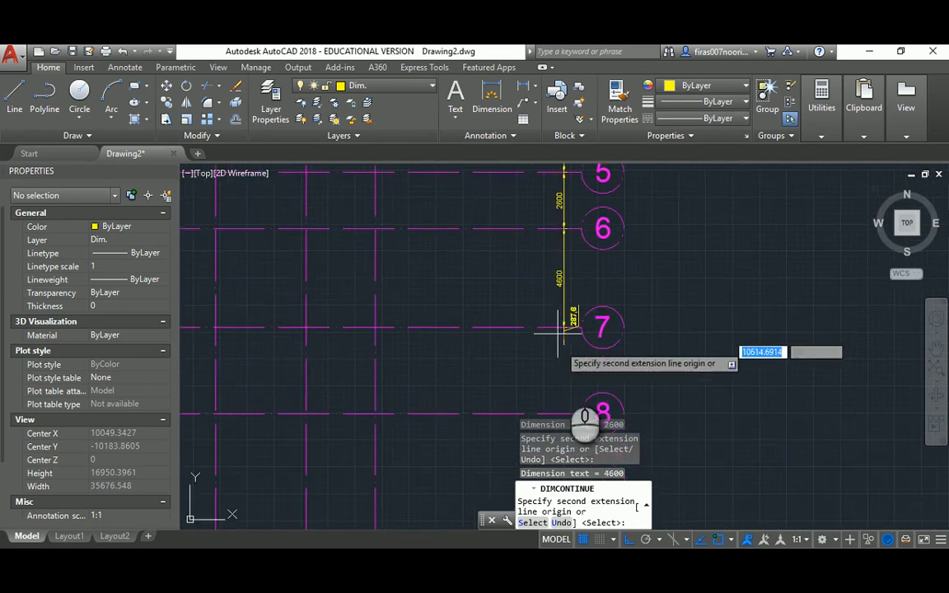
left_click(567, 327)
middle_click_drag(565, 410, 568, 323)
left_click(571, 328)
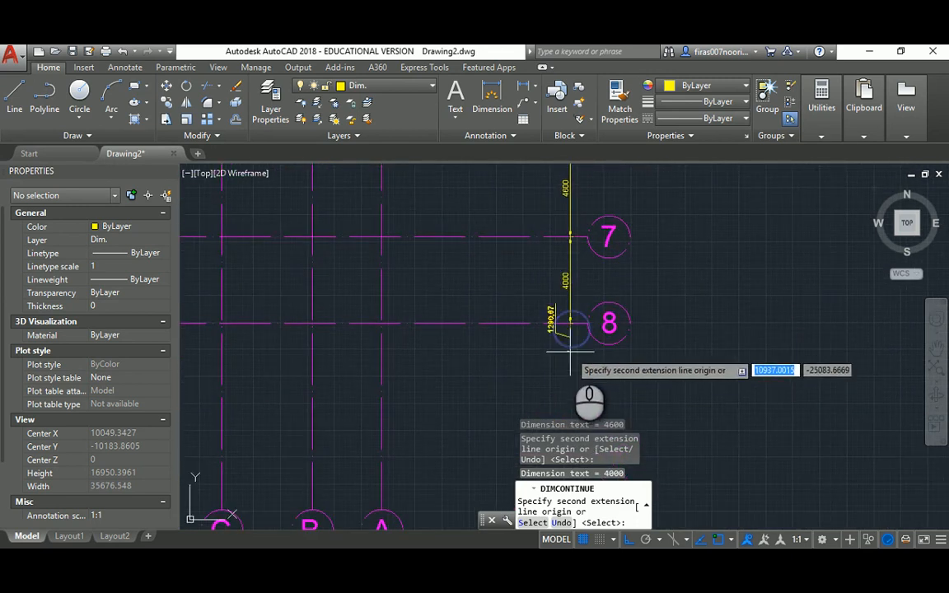
key("Escape")
scroll(573, 318, "down", 4)
scroll(561, 285, "up", 6)
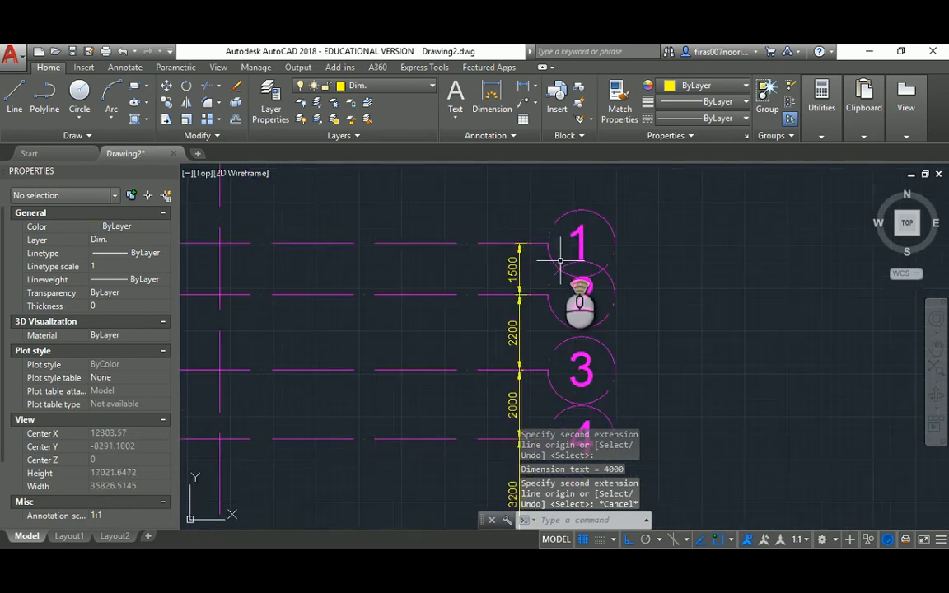
scroll(547, 265, "down", 2)
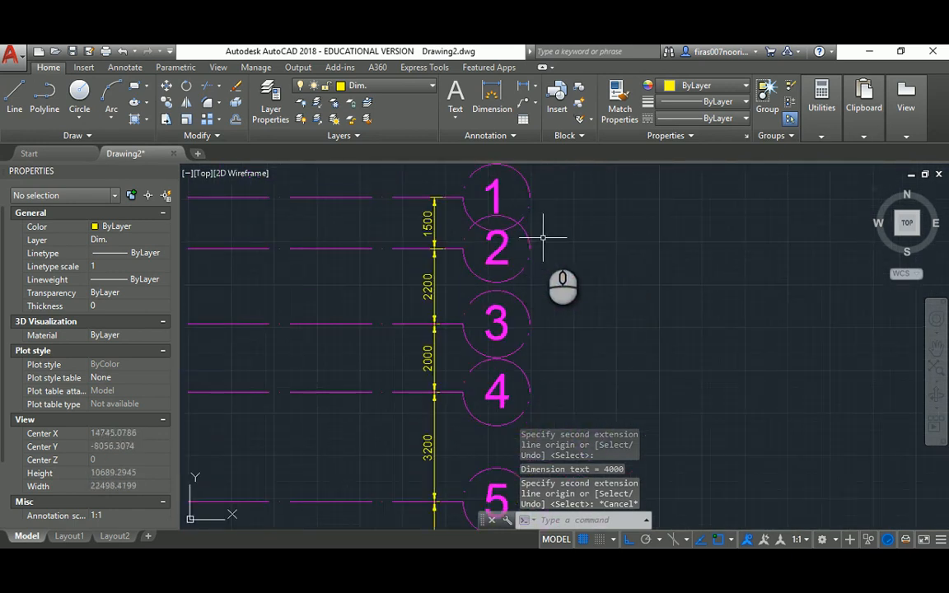
key("alt+Tab")
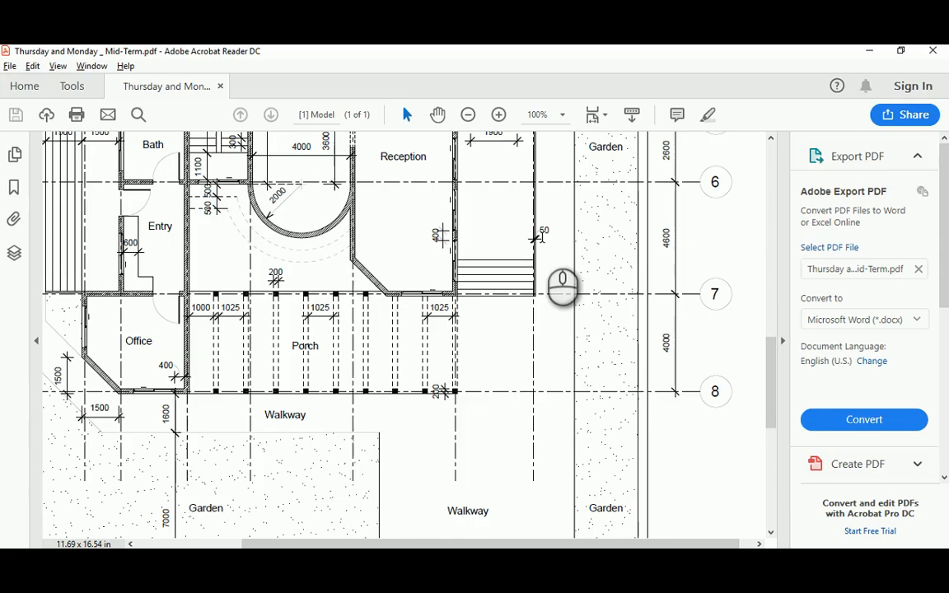
scroll(628, 251, "up", 3)
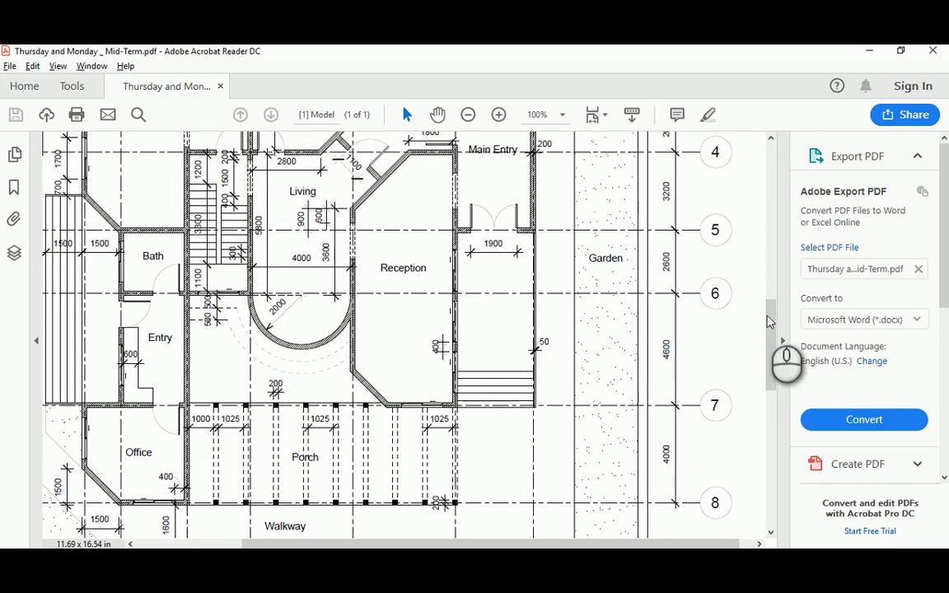
left_click_drag(770, 320, 773, 265)
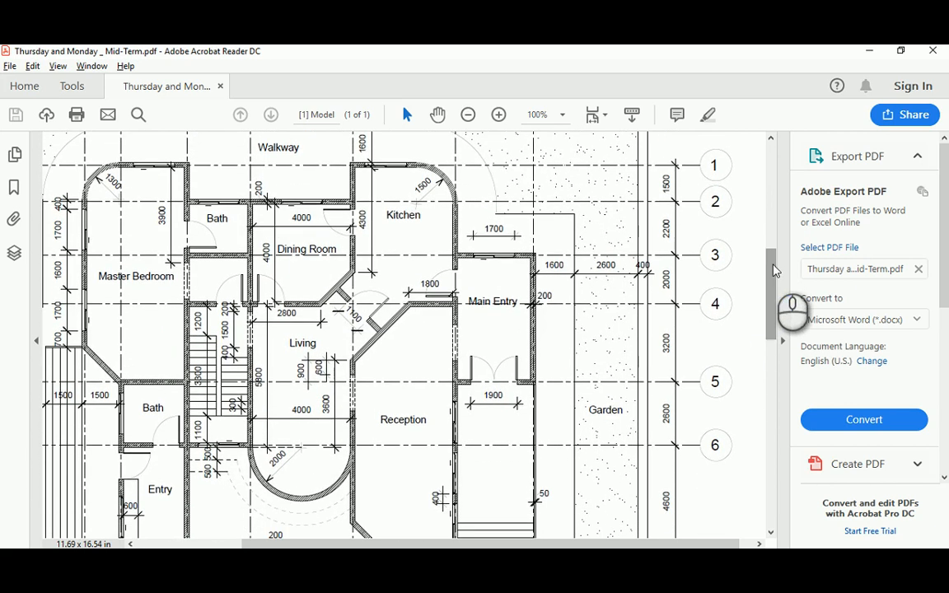
key("alt+Tab")
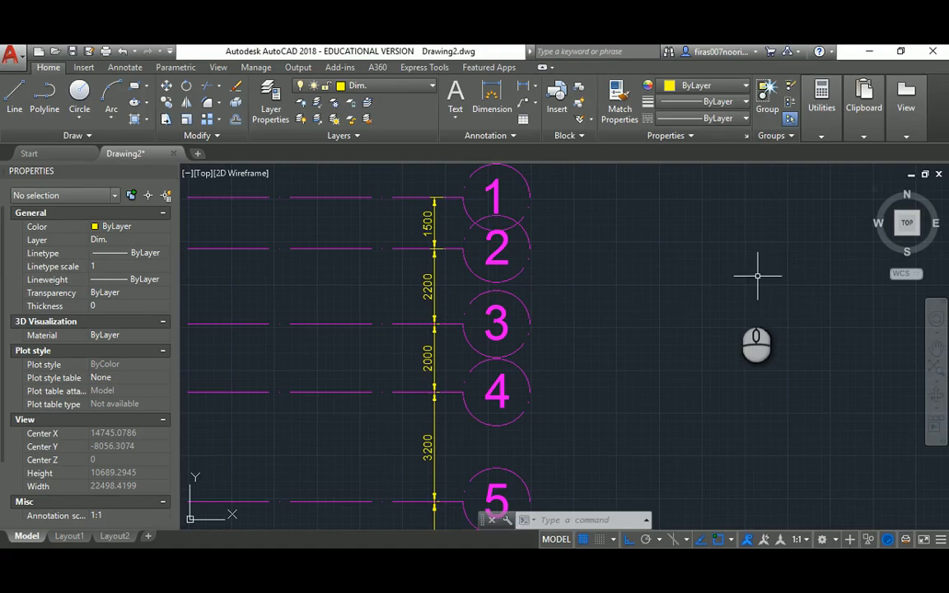
Pan around the dimensioned grid and compare it with the floor-plan PDF
mouse_move(759, 271)
middle_mouse_down()
mouse_move(666, 218)
mouse_move(660, 170)
middle_mouse_up()
middle_click_drag(649, 323, 648, 250)
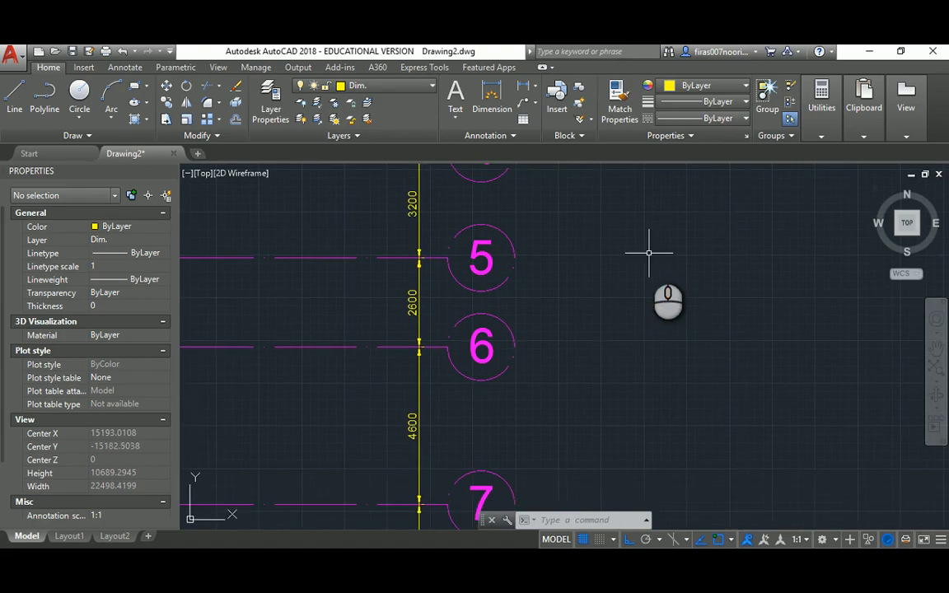
key("alt+Tab")
left_click_drag(779, 265, 771, 333)
key("alt+Tab")
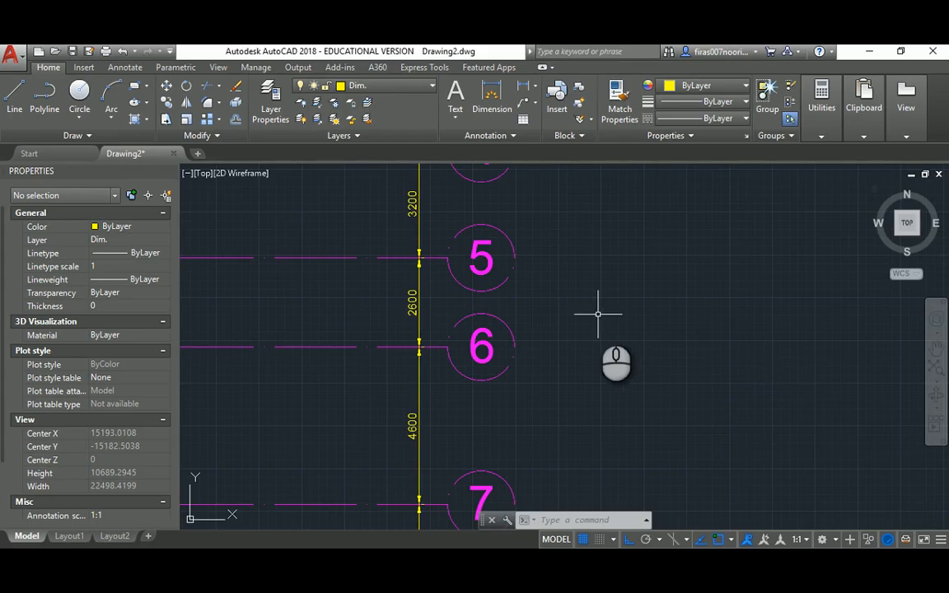
scroll(597, 315, "down", 8)
scroll(558, 385, "up", 6)
scroll(561, 378, "down", 4)
mouse_move(469, 226)
middle_mouse_down()
mouse_move(504, 315)
mouse_move(492, 308)
middle_mouse_up()
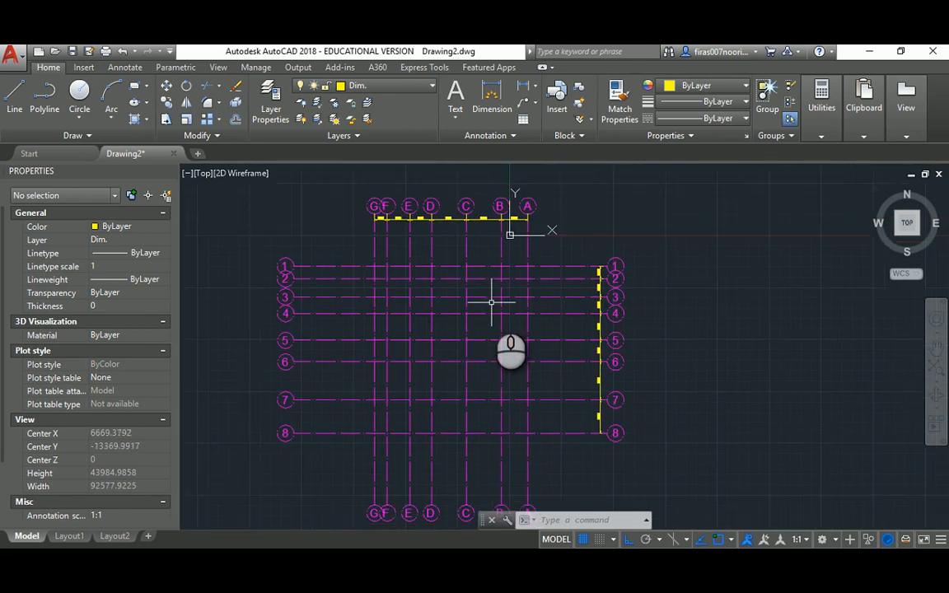
middle_click_drag(646, 266, 639, 238)
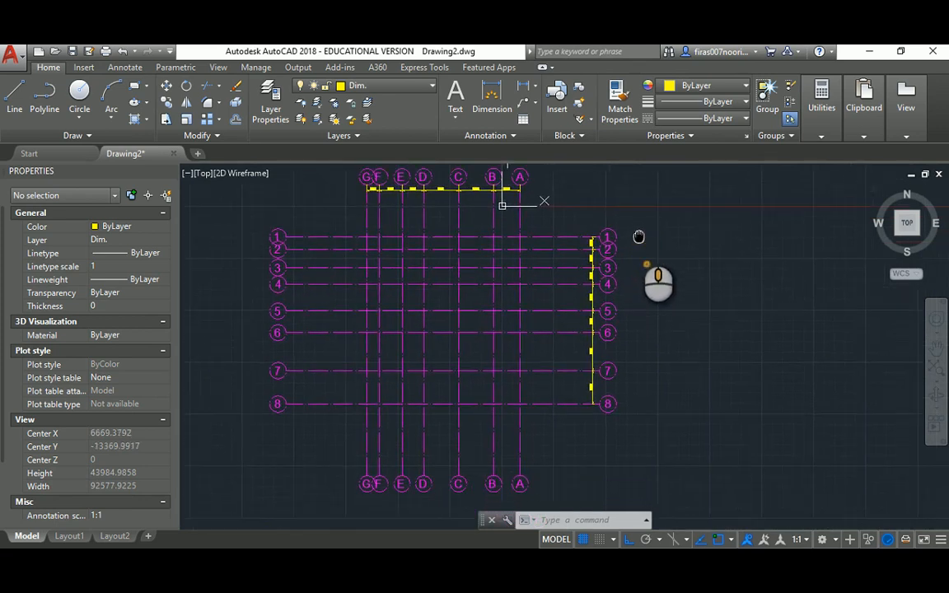
middle_click_drag(558, 255, 553, 270)
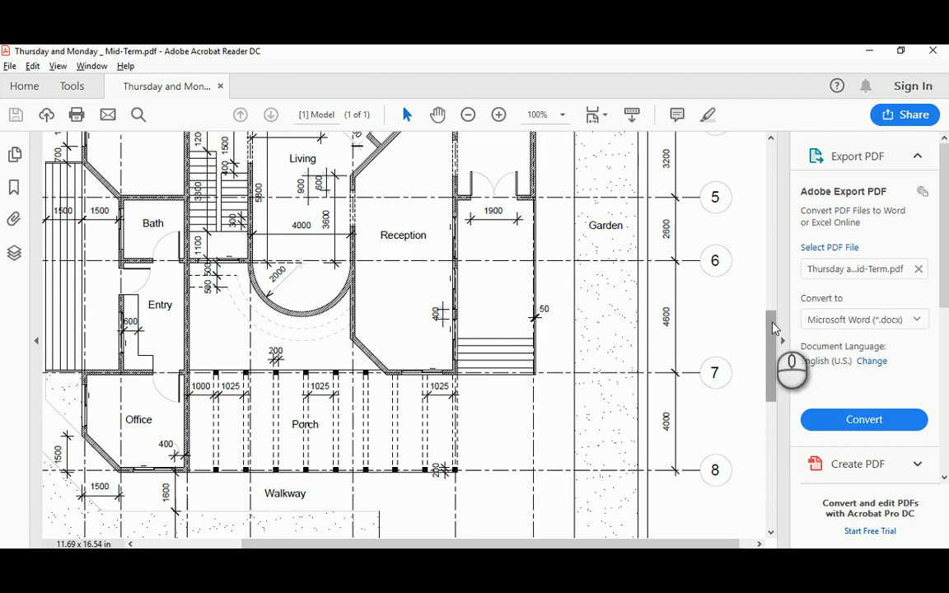
left_click_drag(772, 328, 787, 239)
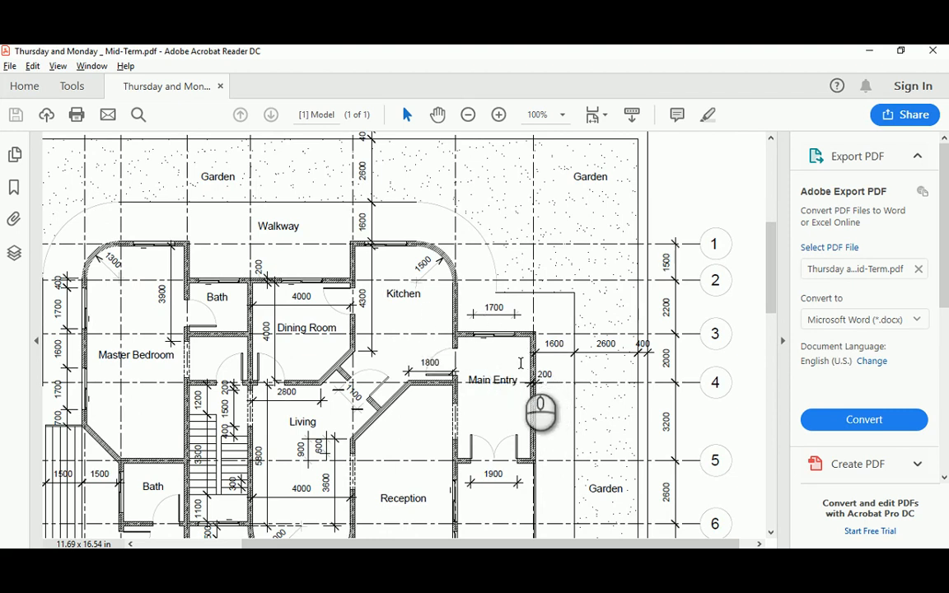
Scroll and pan through the Mid-Term reference floor-plan PDF, then return to the AutoCAD grid drawing
scroll(531, 326, "down", 3)
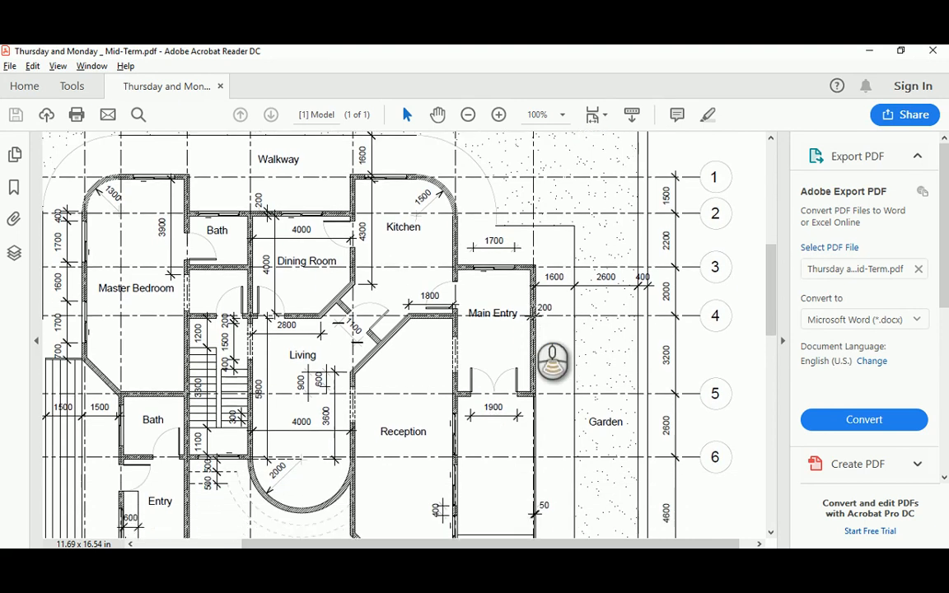
scroll(534, 319, "down", 2)
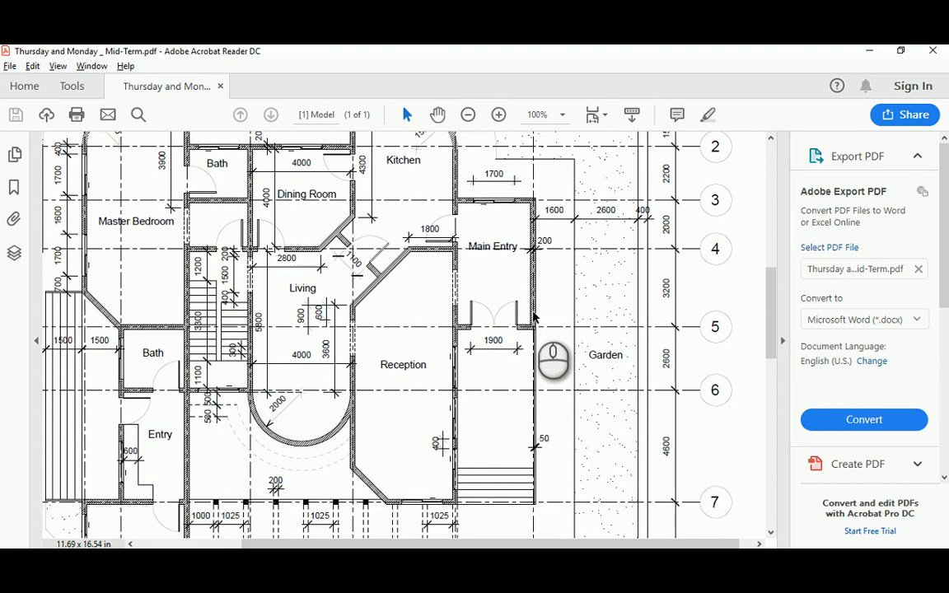
mouse_move(776, 290)
left_mouse_down()
mouse_move(774, 247)
mouse_move(775, 299)
left_mouse_up()
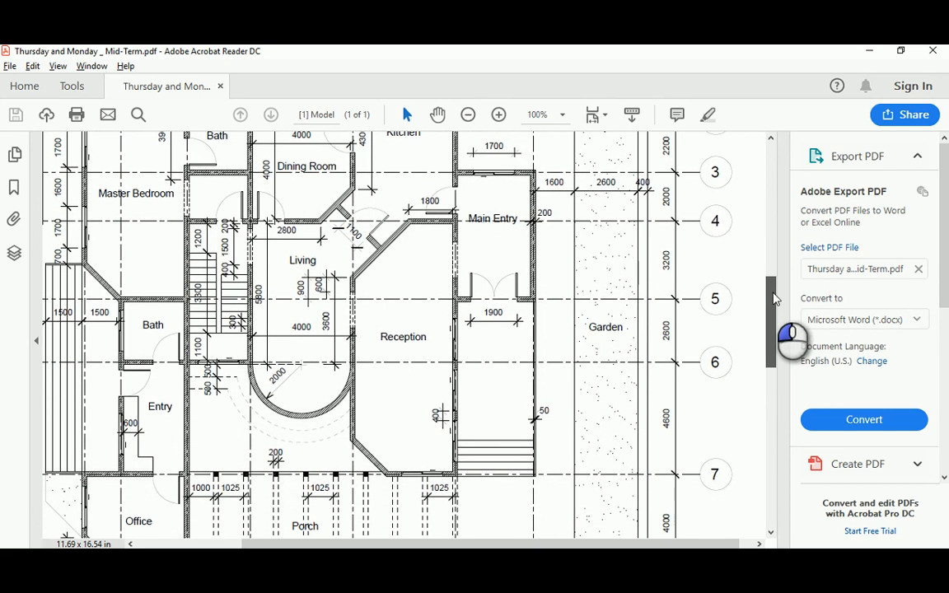
left_click_drag(775, 299, 774, 322)
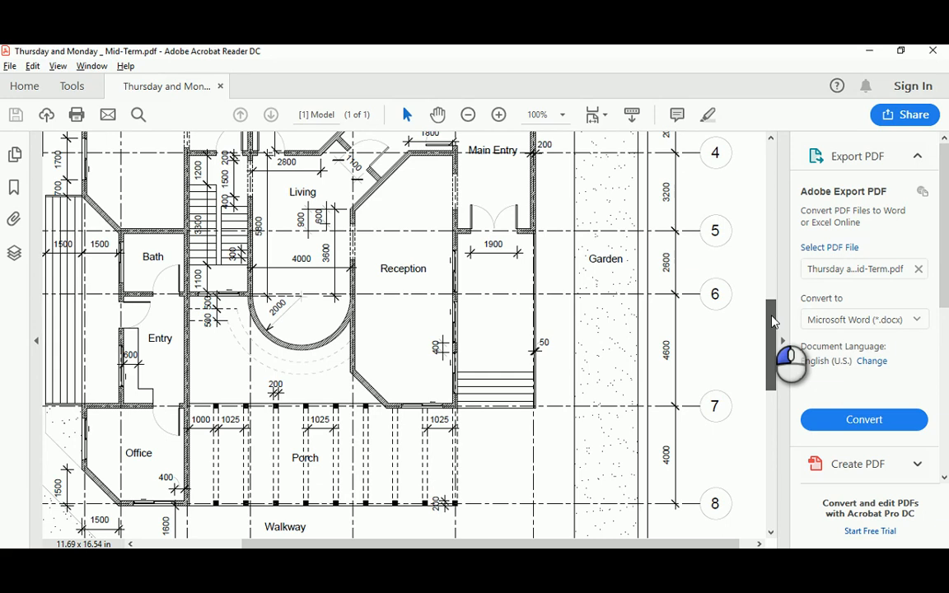
left_click_drag(775, 321, 760, 298)
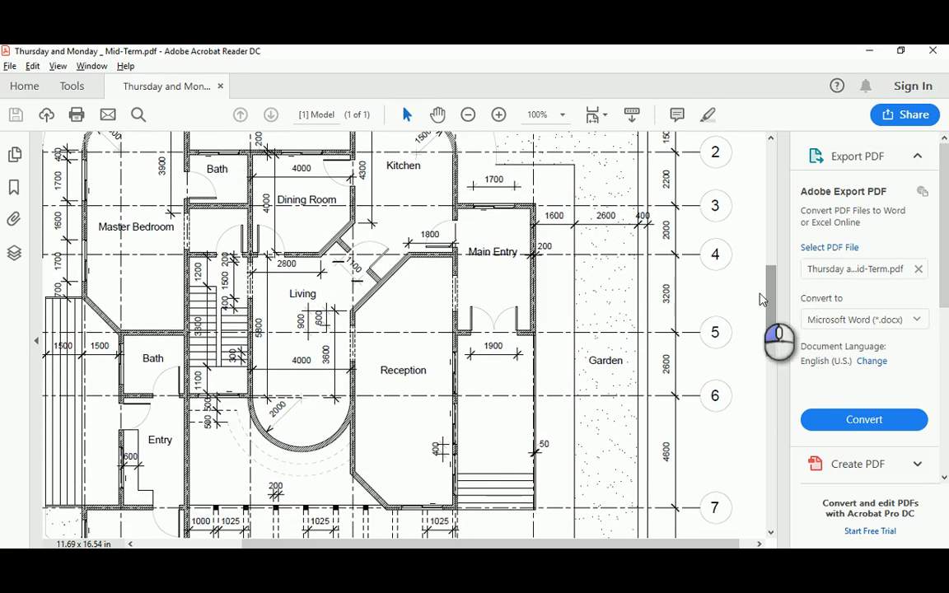
left_click_drag(565, 544, 465, 544)
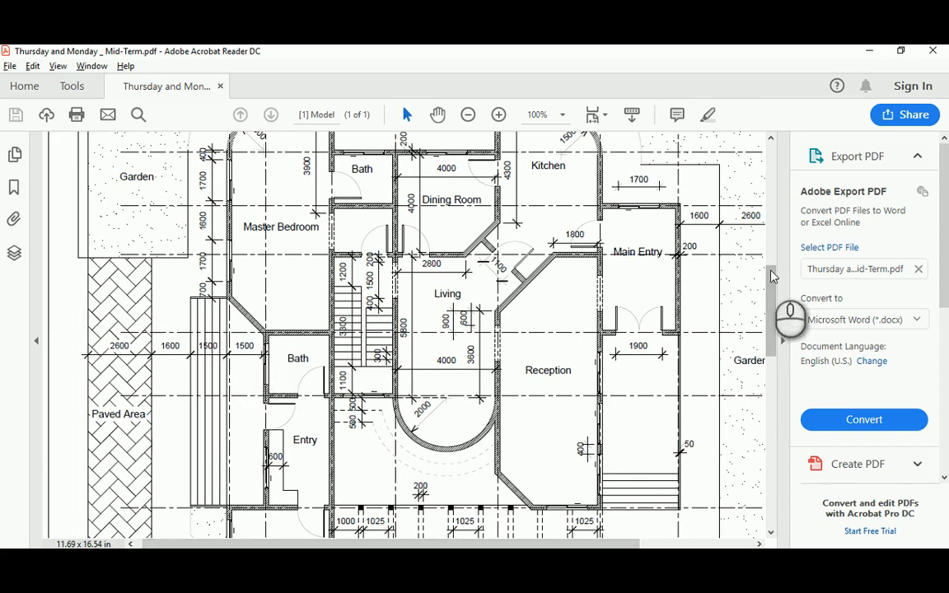
mouse_move(772, 279)
left_mouse_down()
mouse_move(768, 344)
mouse_move(768, 262)
left_mouse_up()
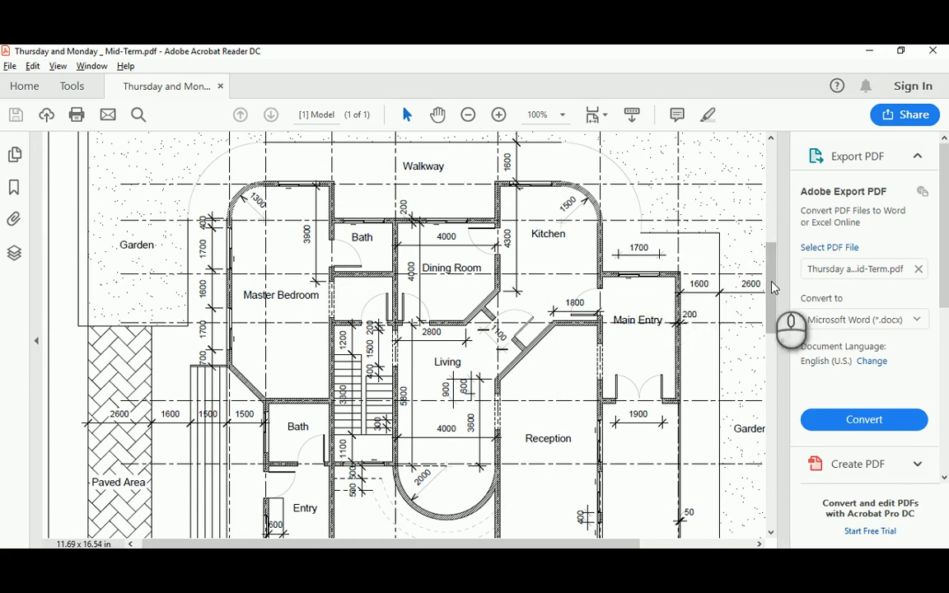
mouse_move(771, 269)
left_mouse_down()
mouse_move(771, 250)
mouse_move(773, 273)
left_mouse_up()
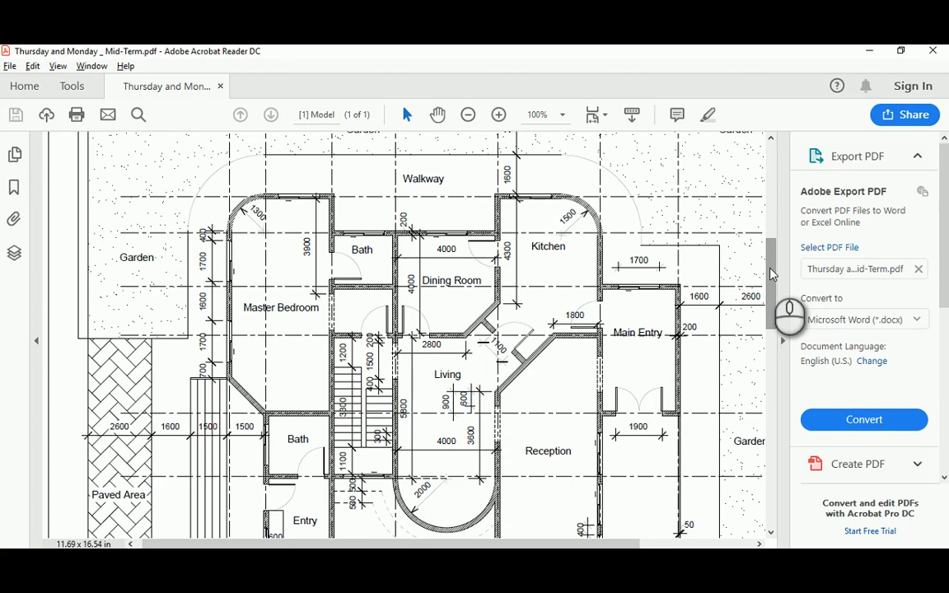
scroll(773, 274, "down", 3, "ctrl")
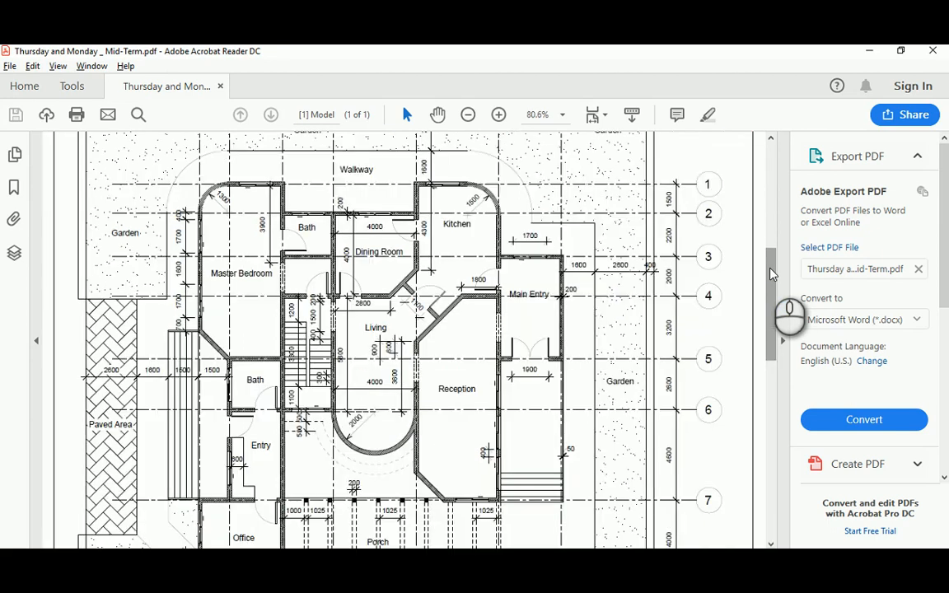
mouse_move(771, 276)
left_mouse_down()
mouse_move(778, 237)
mouse_move(787, 271)
left_mouse_up()
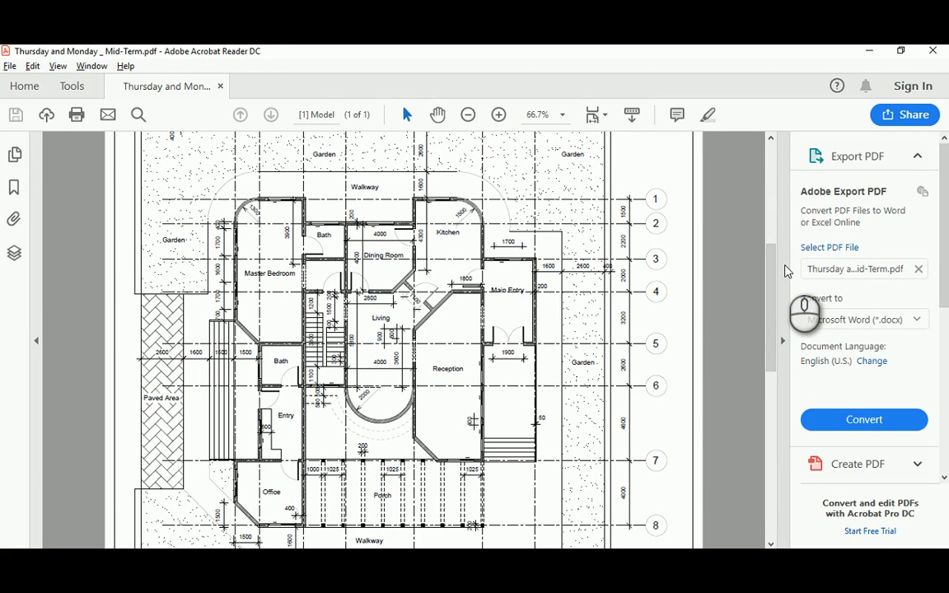
key("alt+Tab")
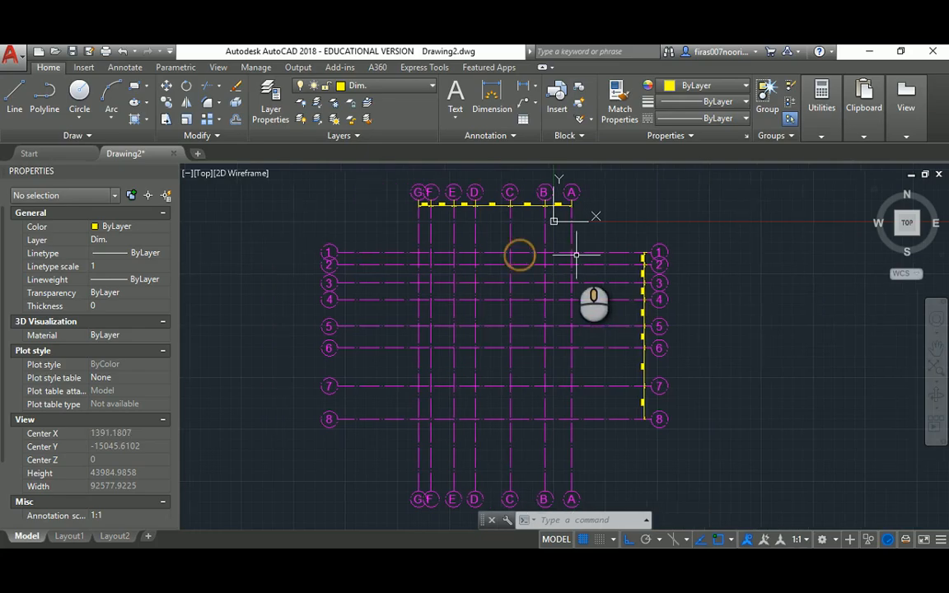
Add a new layer named Walls in the Layer Properties Manager
type("LA")
key("Return")
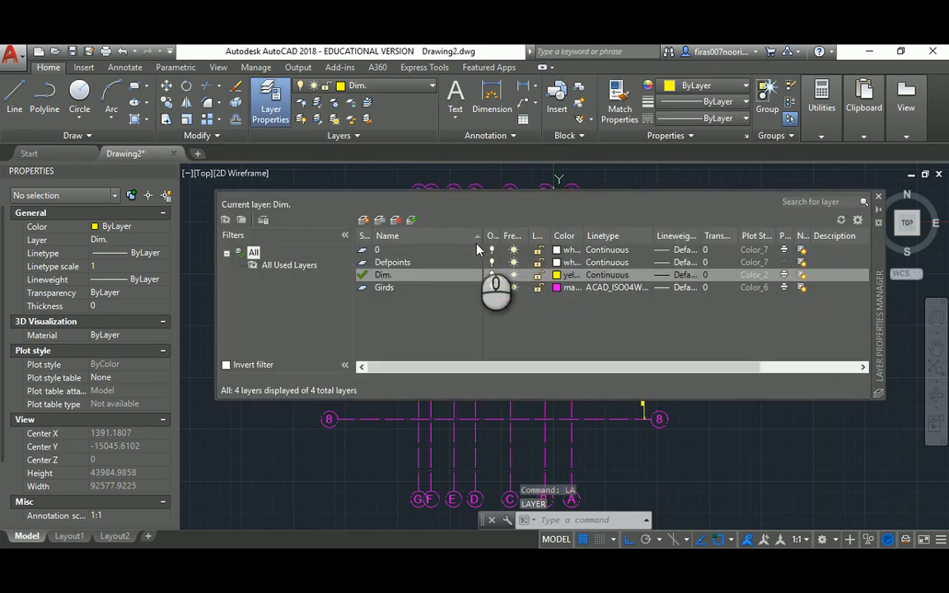
left_click(363, 220)
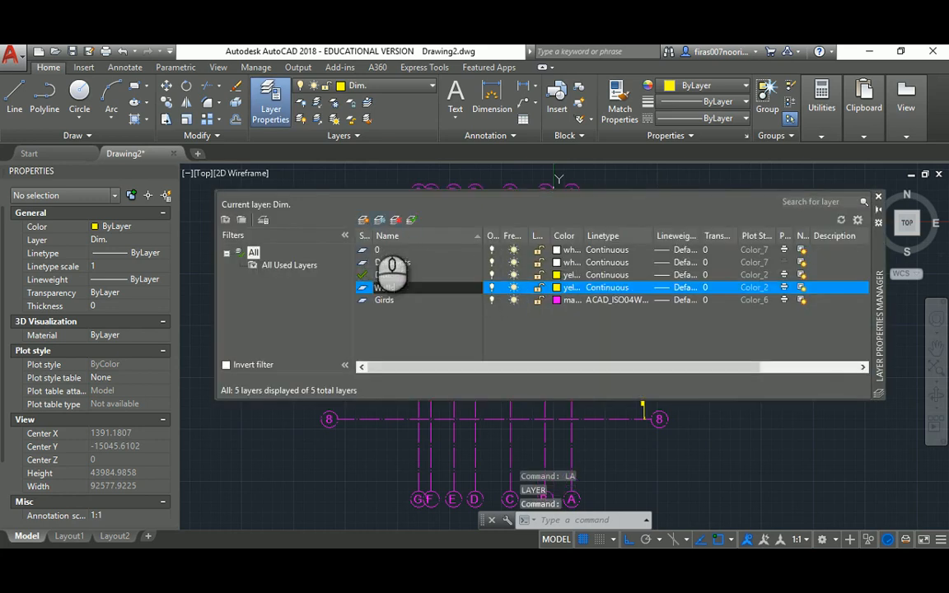
left_click(398, 331)
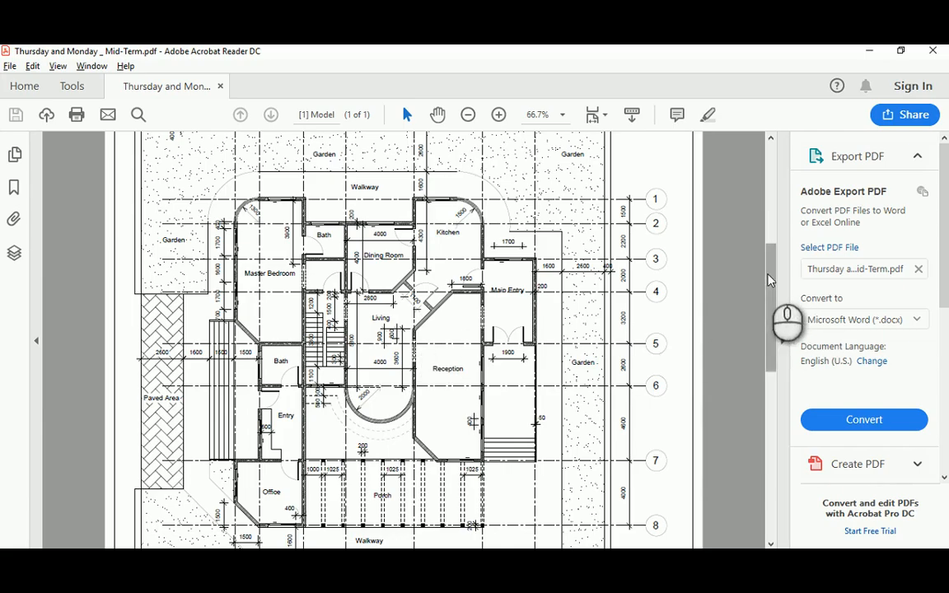
left_click_drag(773, 309, 766, 462)
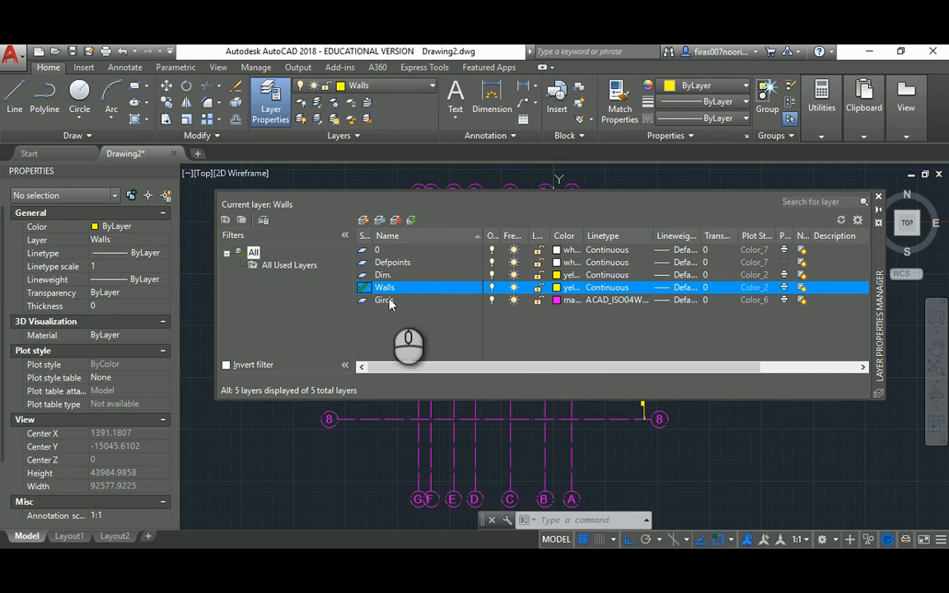
Change the Dim. layer colour from yellow to blue and bring up the reference PDF
left_click(382, 277)
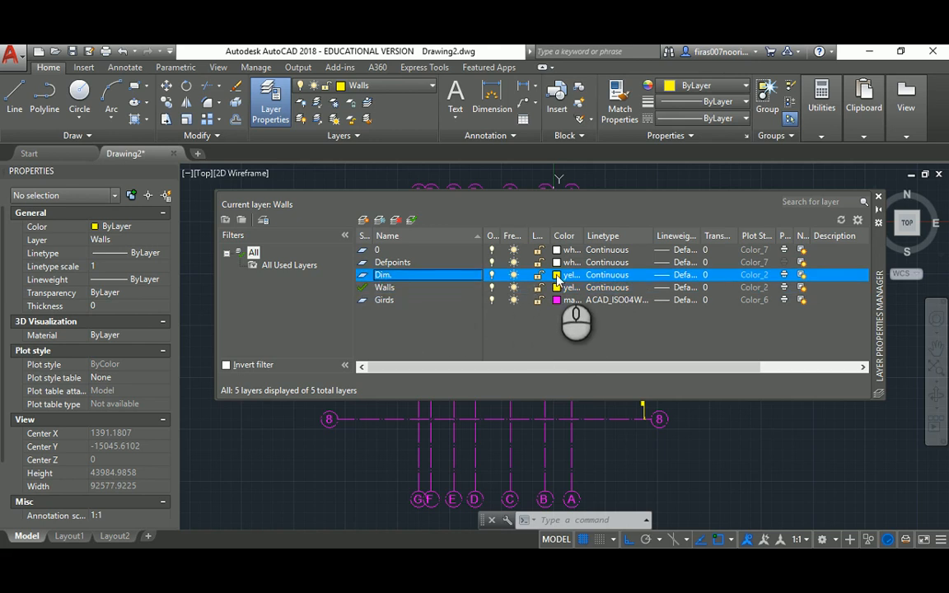
left_click(557, 275)
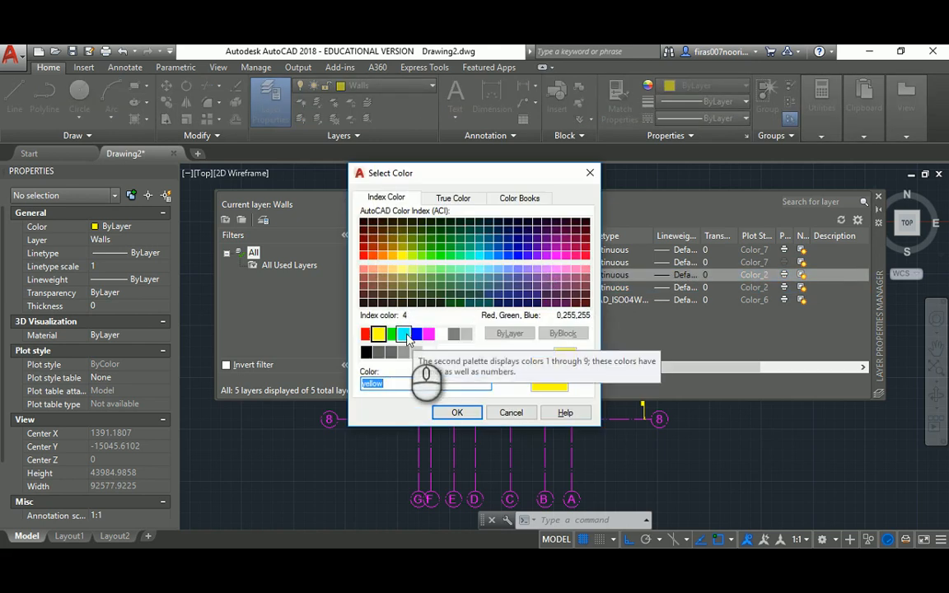
left_click(417, 334)
left_click(456, 413)
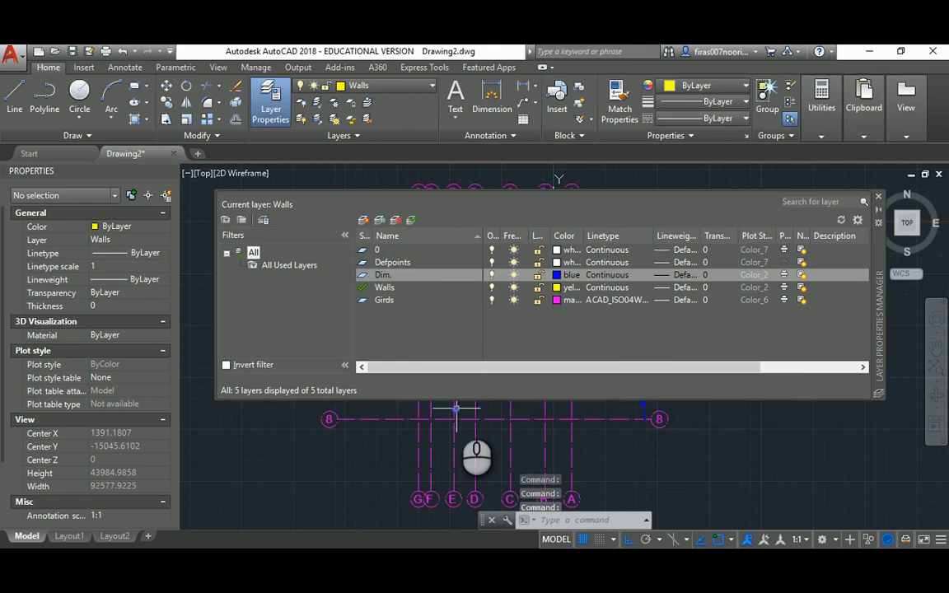
key("alt+Tab")
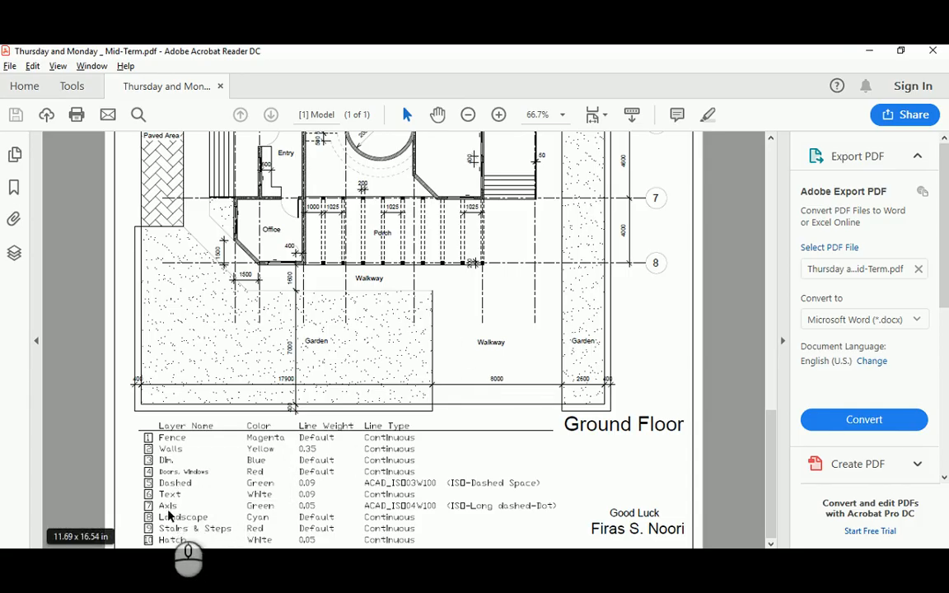
Give the Girds layer a green colour and a 0.05 mm lineweight
key("alt+Tab")
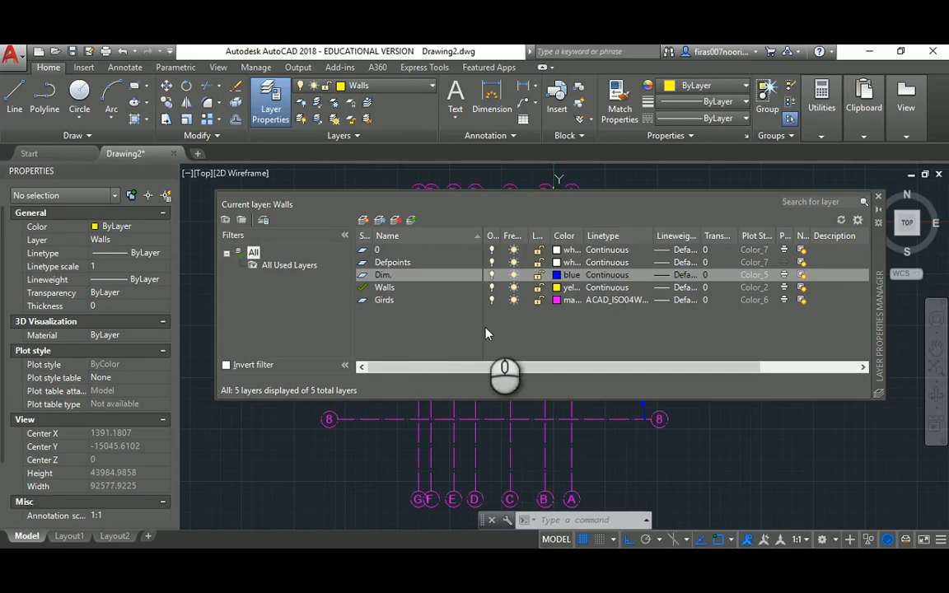
left_click(557, 303)
left_click(391, 334)
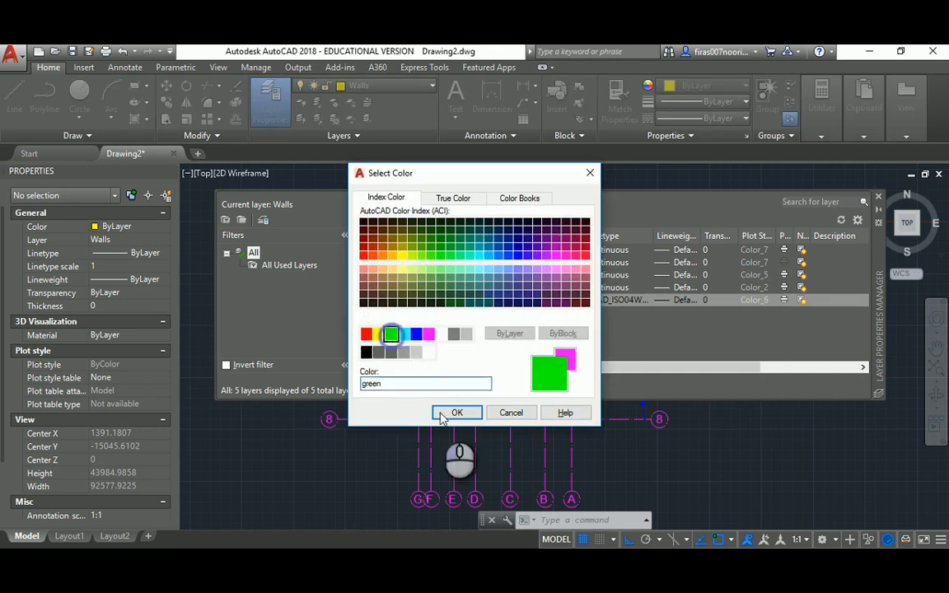
left_click(453, 413)
key("alt+Tab")
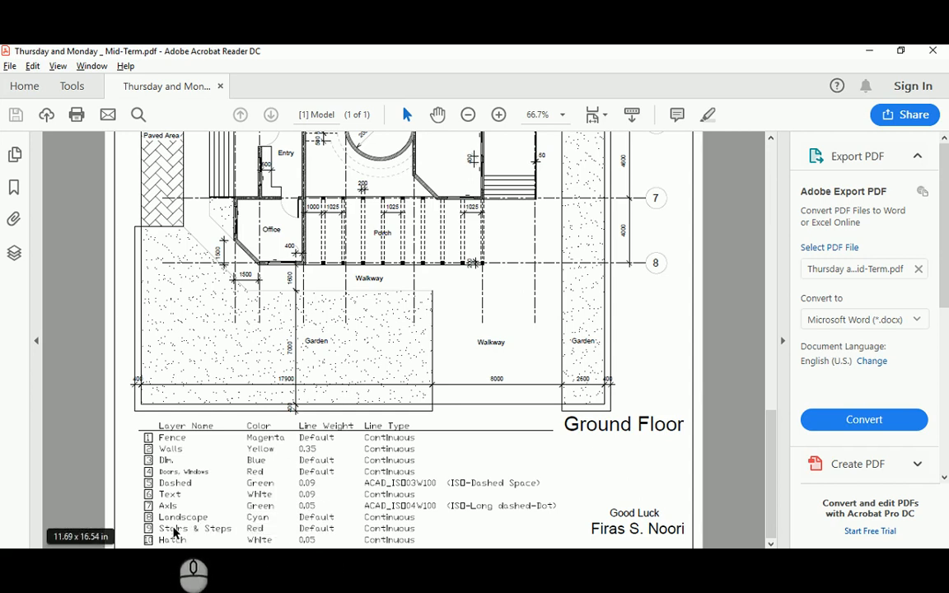
key("alt+Tab")
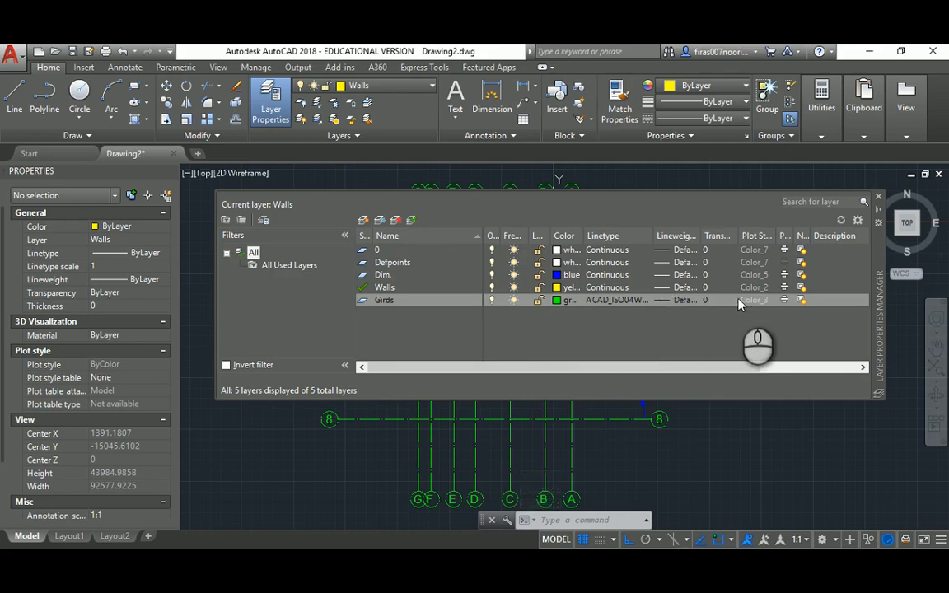
left_click(683, 302)
left_click(424, 244)
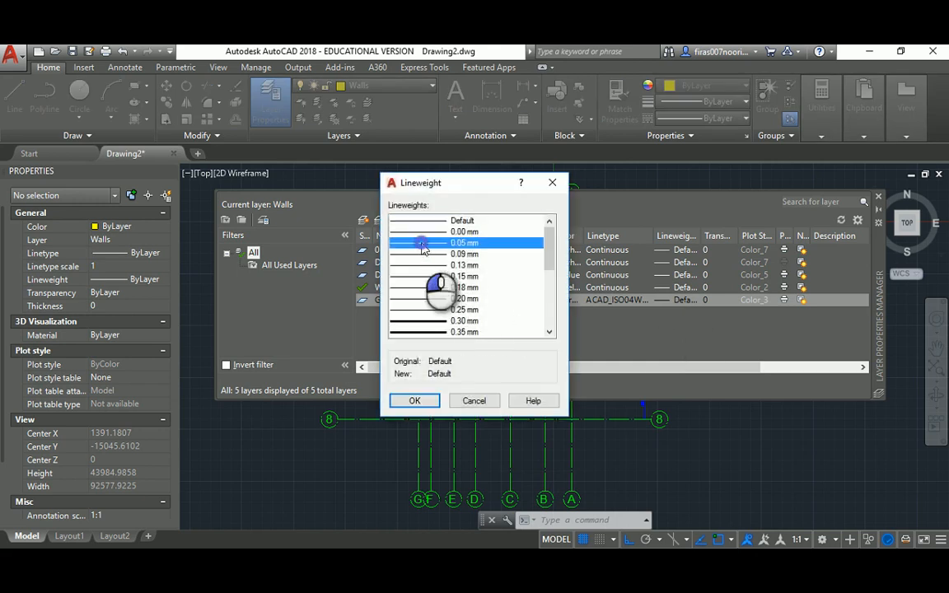
left_click(420, 400)
key("alt+Tab")
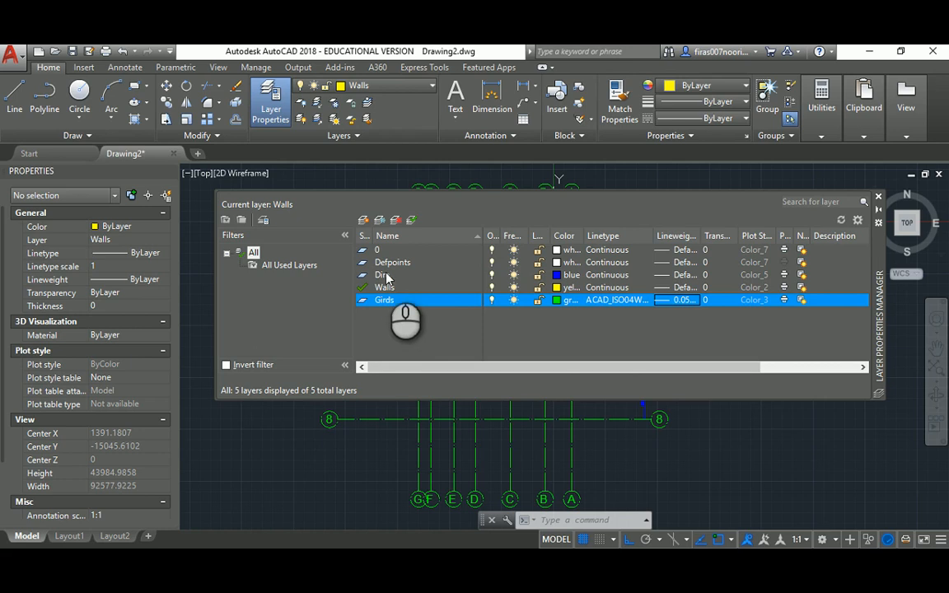
Set the Walls layer lineweight to 0.35 mm and close the layer palette
left_click(385, 288)
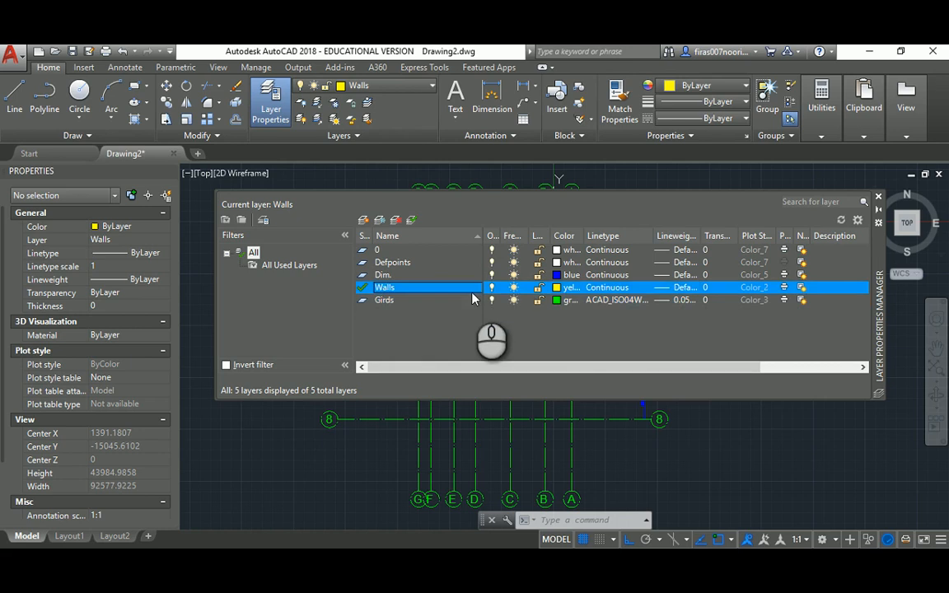
left_click(664, 288)
left_click(420, 321)
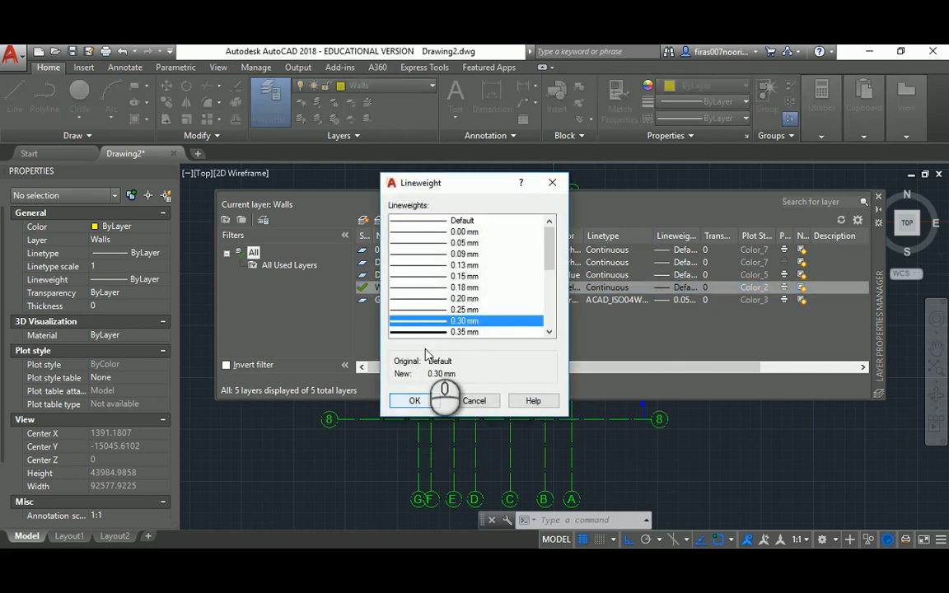
left_click(425, 332)
left_click(414, 401)
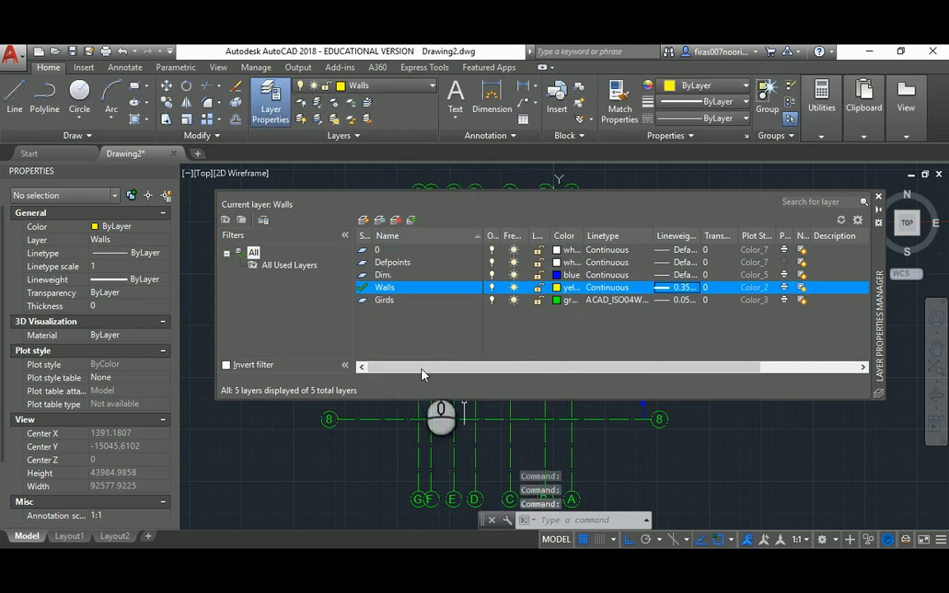
left_click(878, 196)
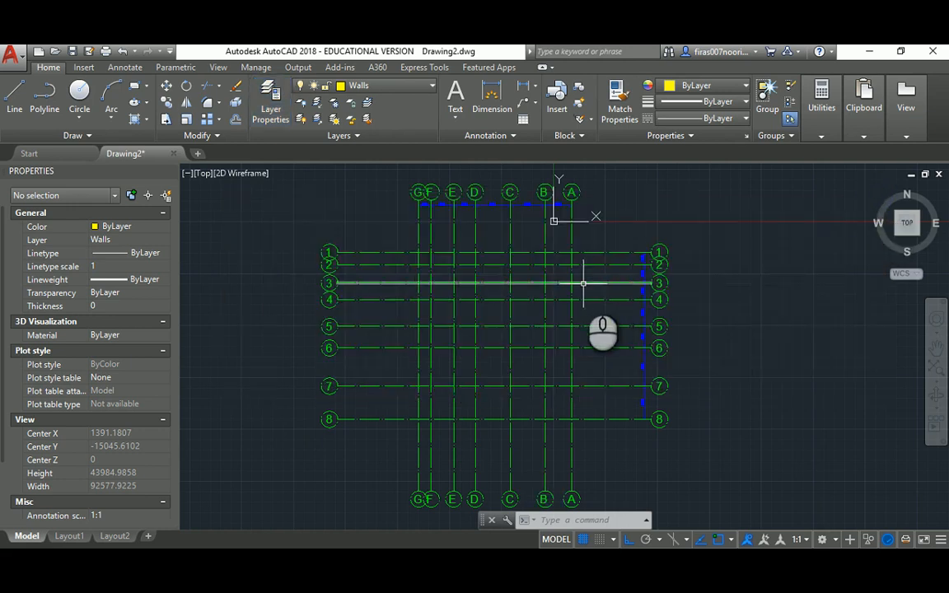
Zoom and pan in on the upper right of the grid
middle_click_drag(580, 284, 558, 280)
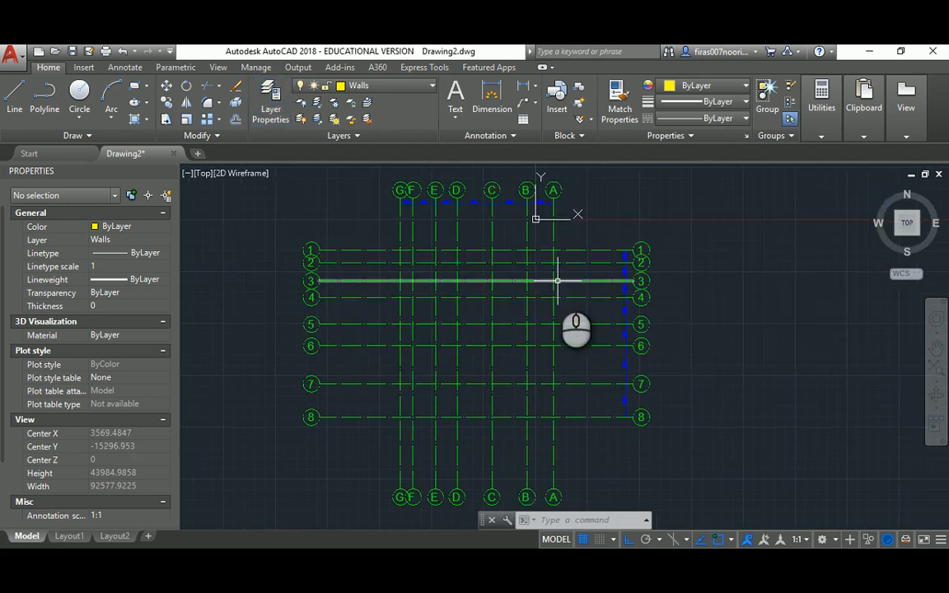
type("la")
key("Return")
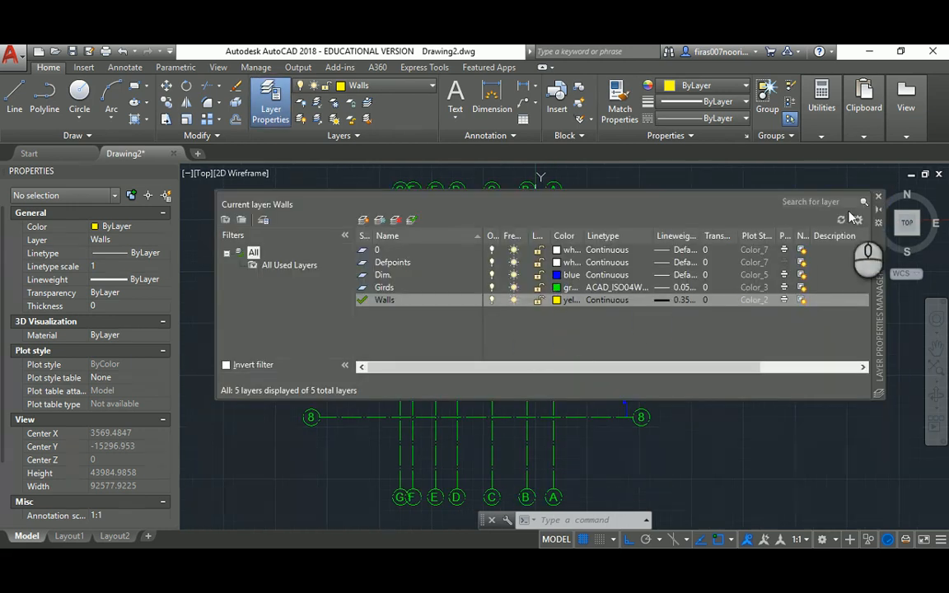
left_click(878, 197)
scroll(560, 235, "up", 1)
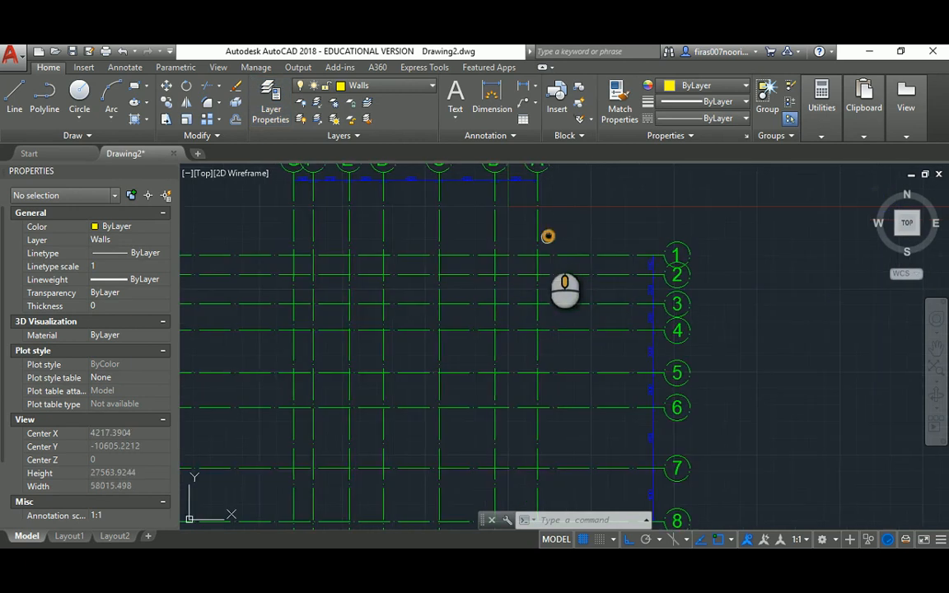
middle_click_drag(544, 240, 541, 298)
scroll(536, 281, "up", 2)
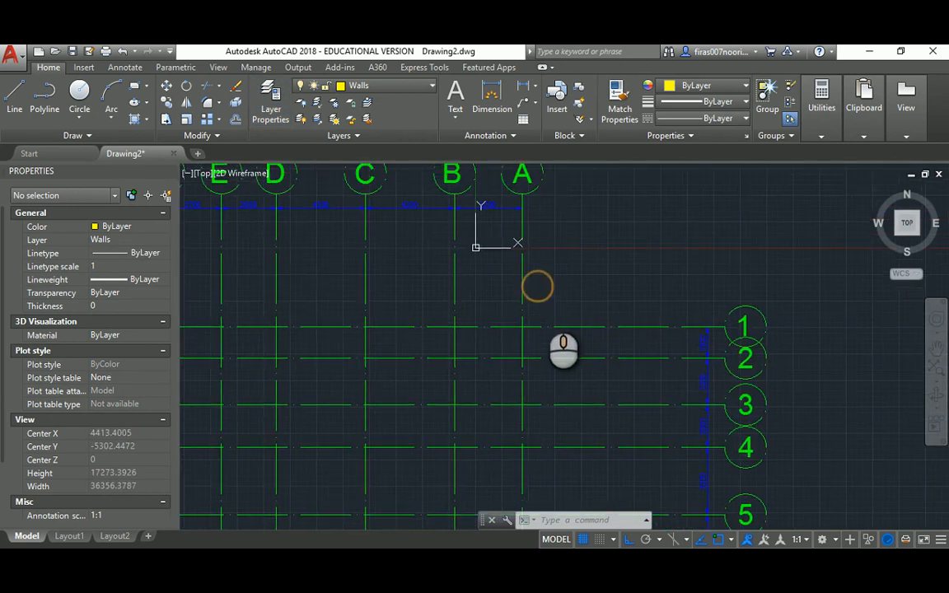
Draw the first wall polyline from grid B/3 to C along row 1
type("pl")
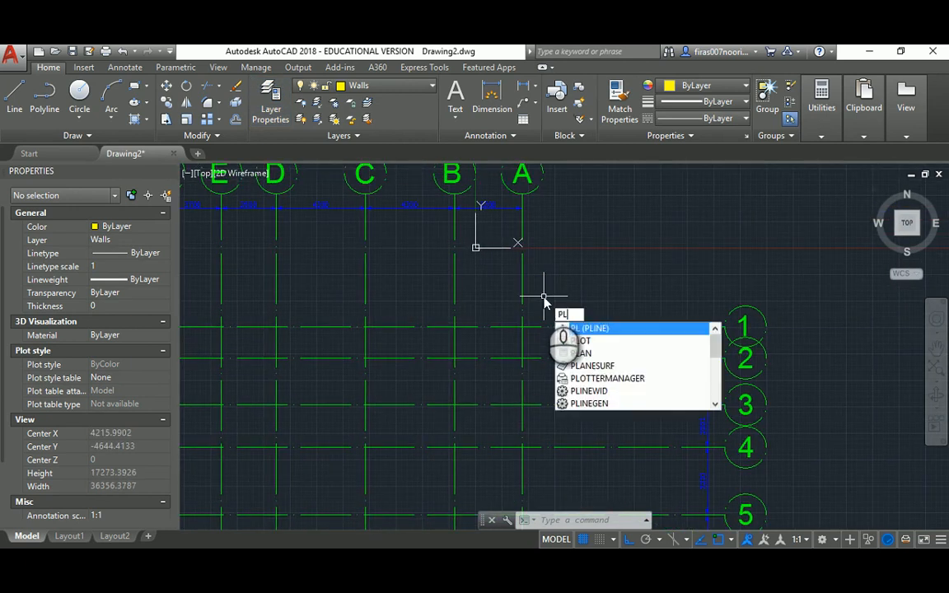
key("Return")
key("alt+Tab")
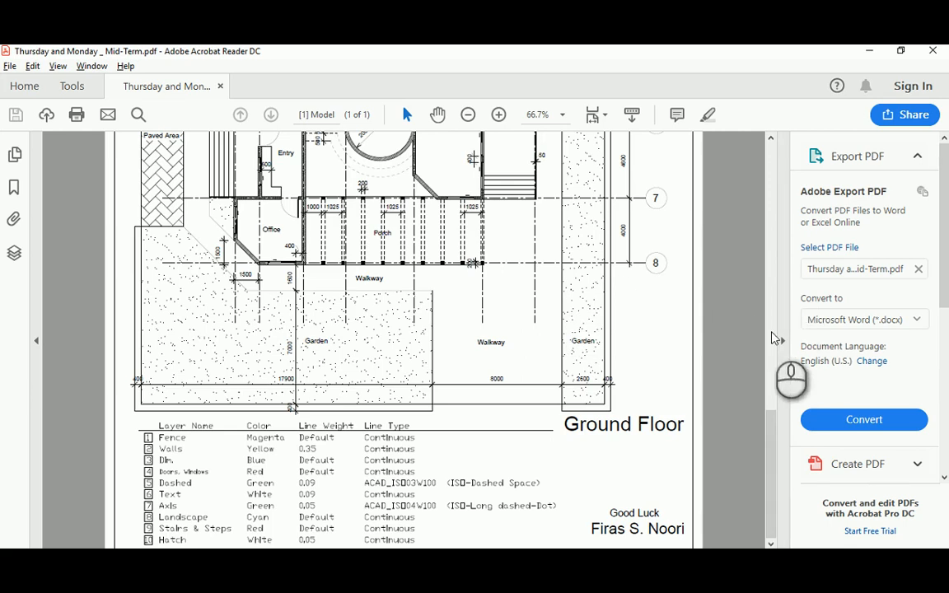
left_click_drag(765, 434, 788, 216)
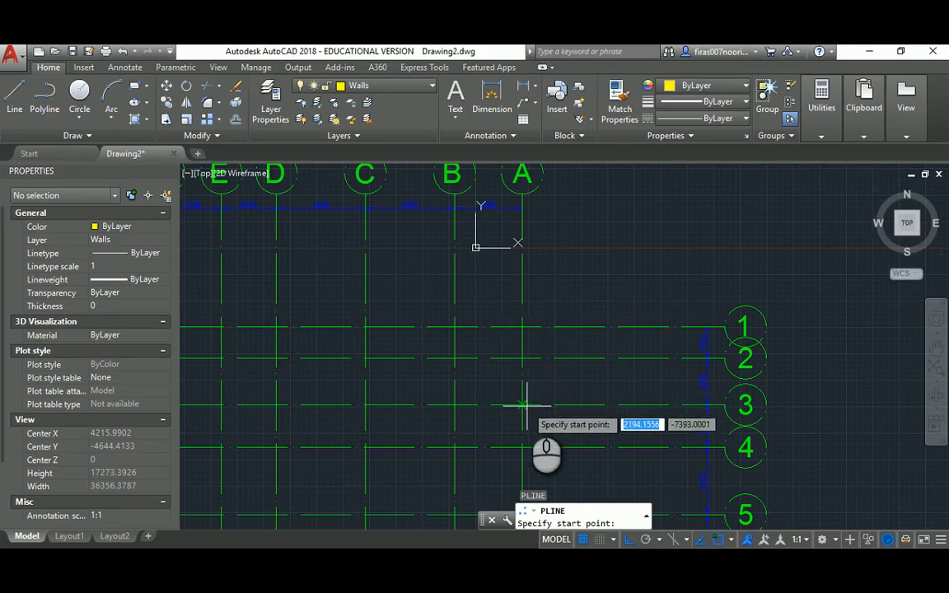
left_click(454, 405)
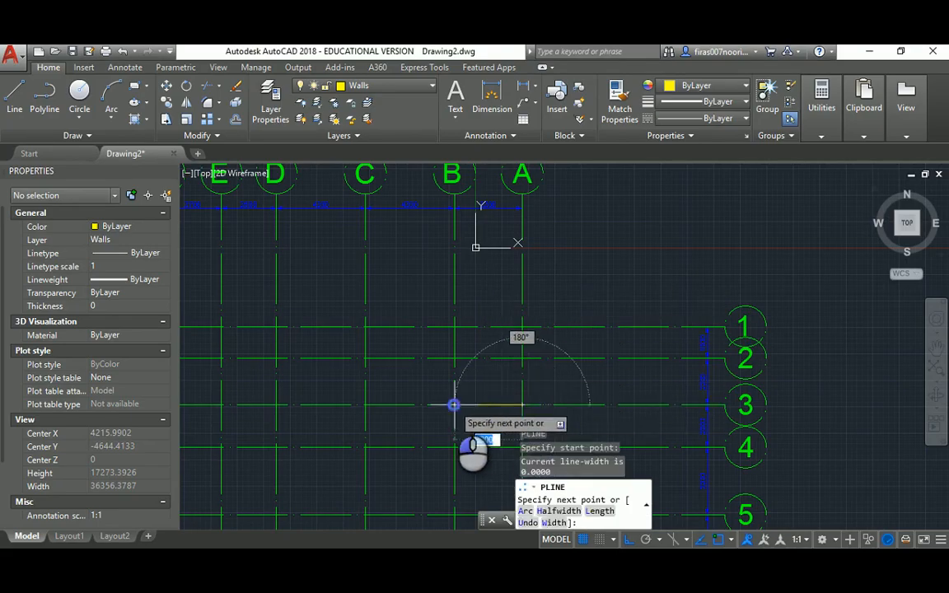
left_click(450, 326)
scroll(387, 324, "up", 1)
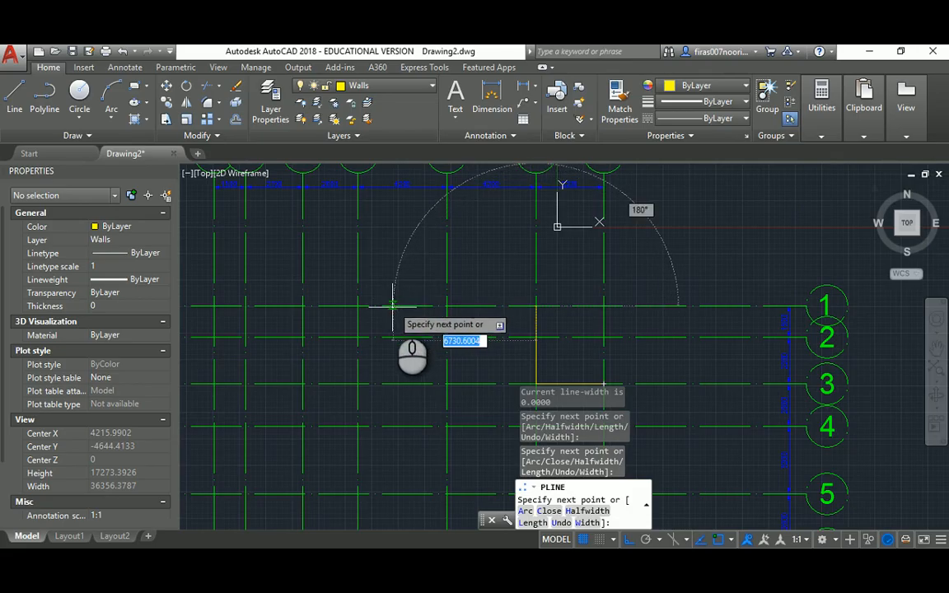
middle_click_drag(404, 318, 432, 345)
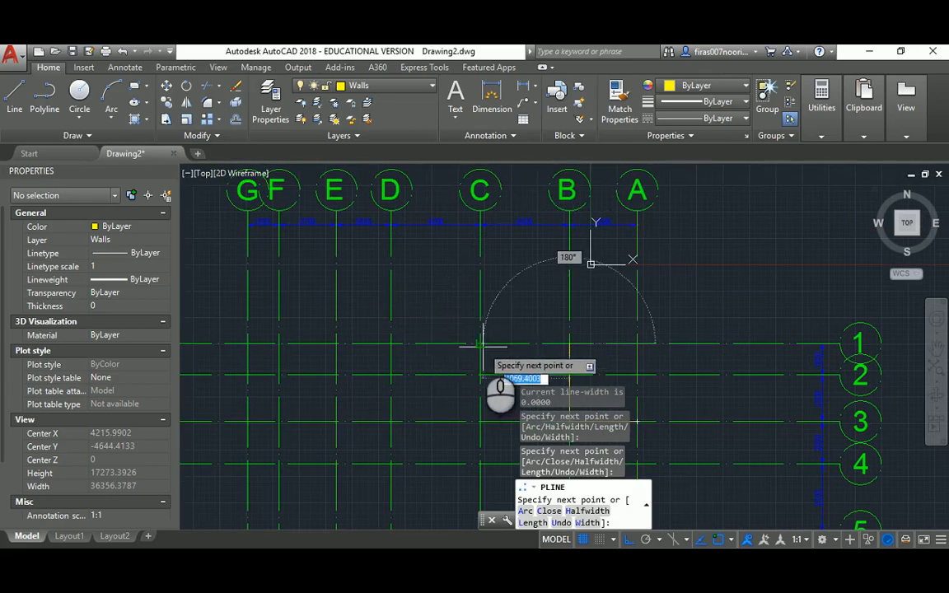
left_click(480, 346)
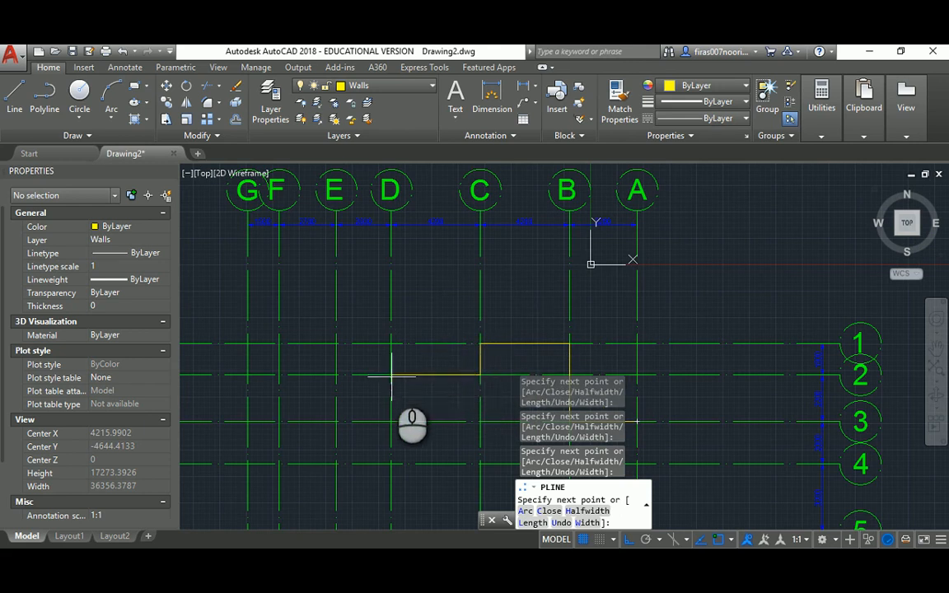
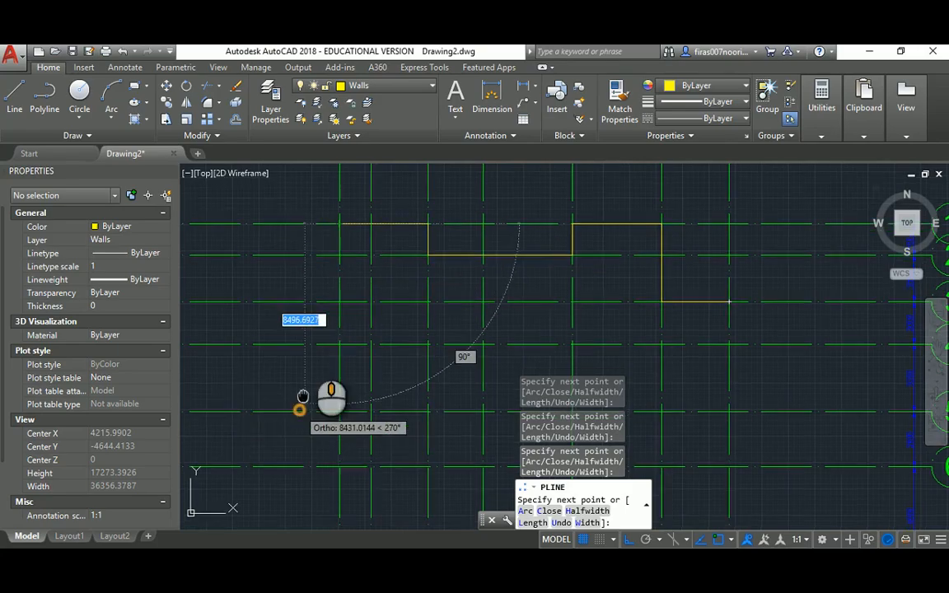
Extend the wall polyline down to a corner on grid line 5, checking the reference plan
scroll(318, 347, "down", 2)
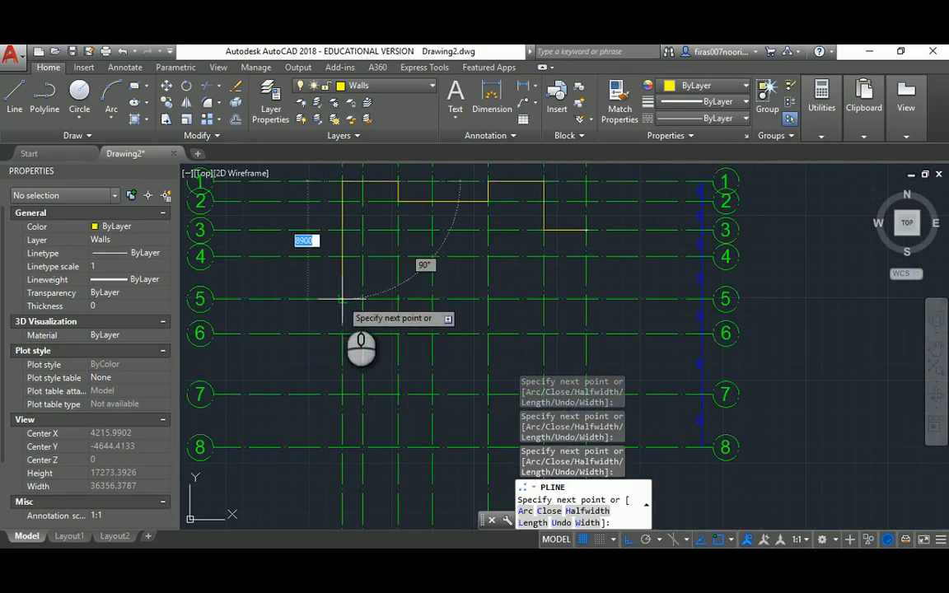
left_click(342, 299)
key("alt+Tab")
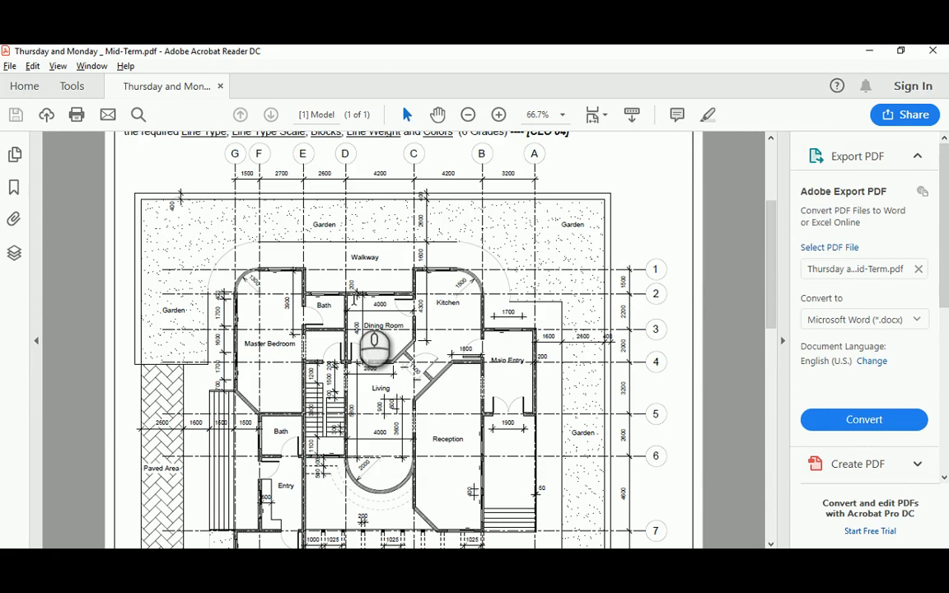
key("alt+Tab")
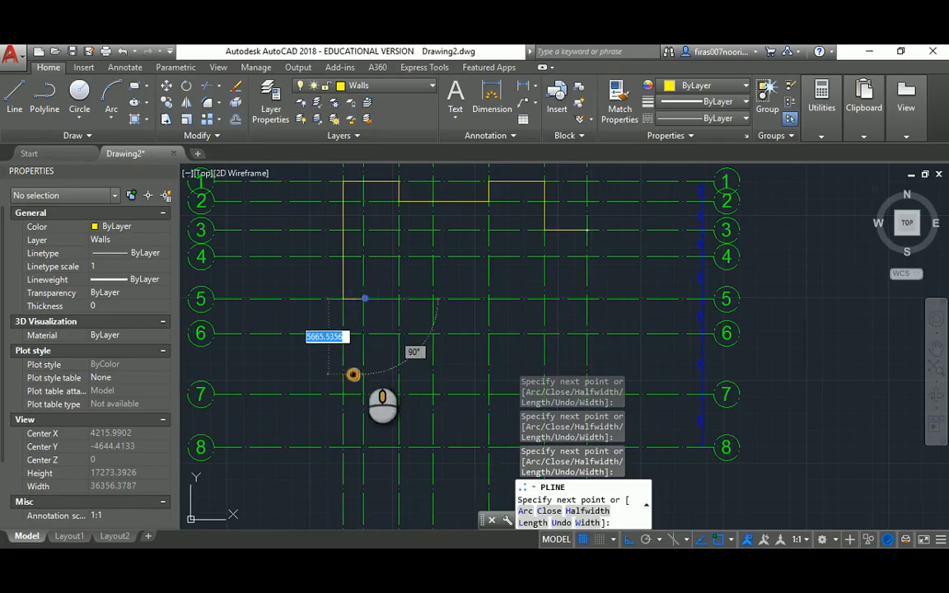
key("alt+Tab")
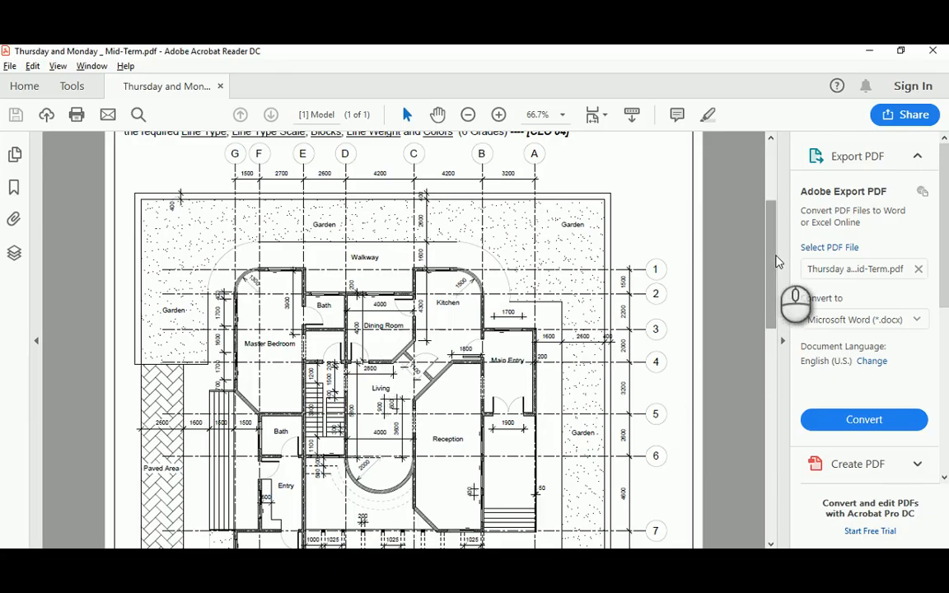
left_click_drag(772, 262, 775, 320)
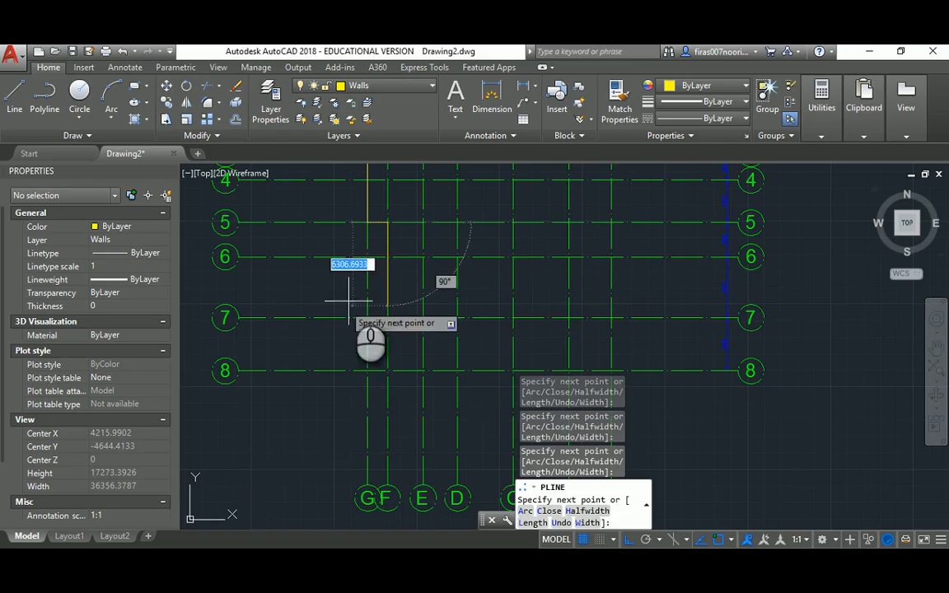
Add stepped wall segments to grid line 7, down to line 8, across, and back up to 7
left_click(388, 318)
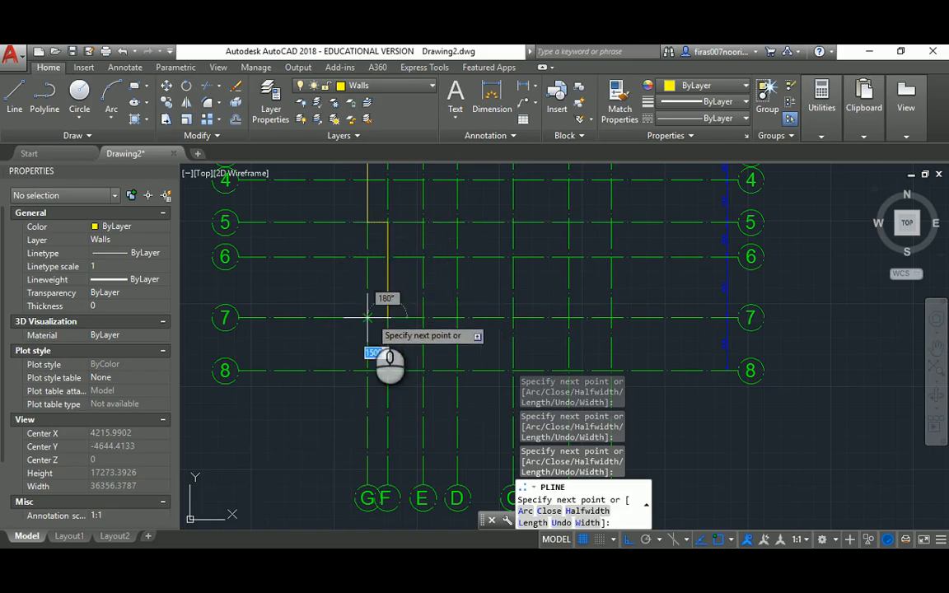
left_click(367, 318)
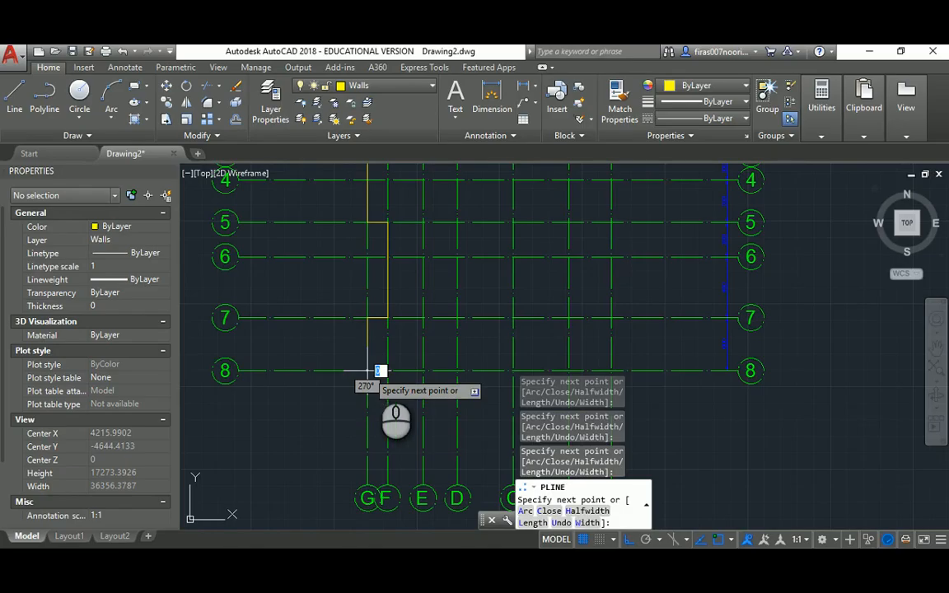
left_click(368, 370)
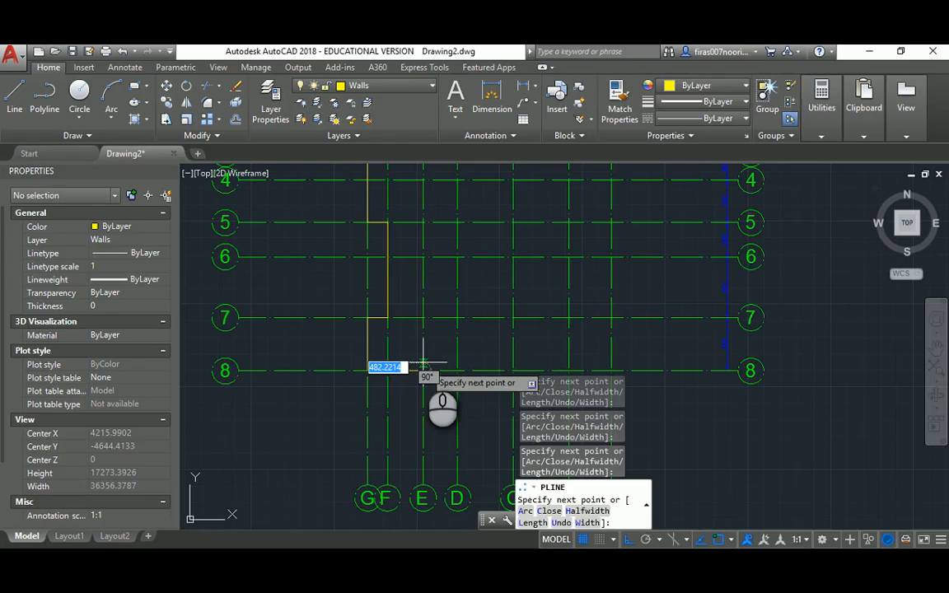
left_click(423, 371)
left_click(424, 317)
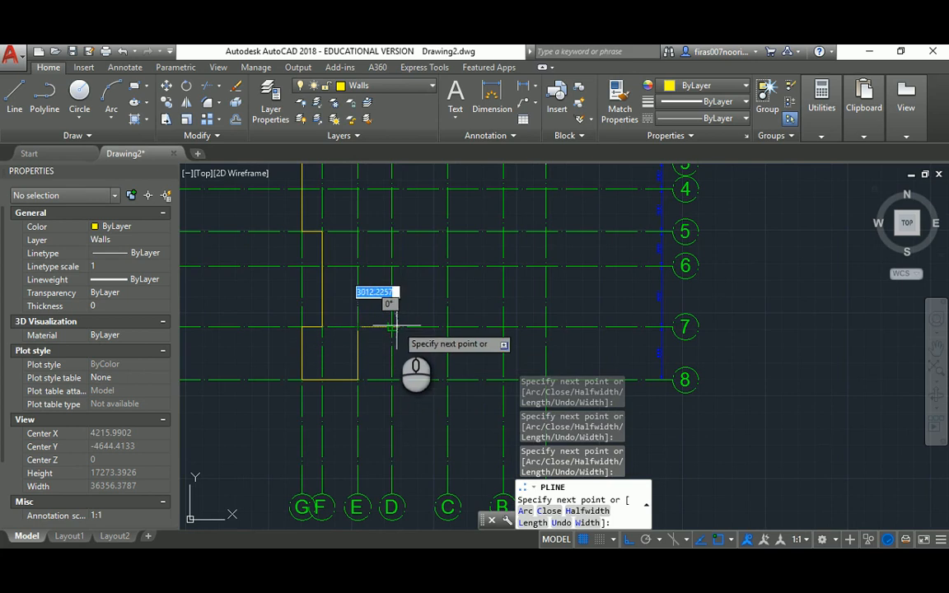
After checking the reference plan, switch the wall polyline to arc mode with A
key("alt+Tab")
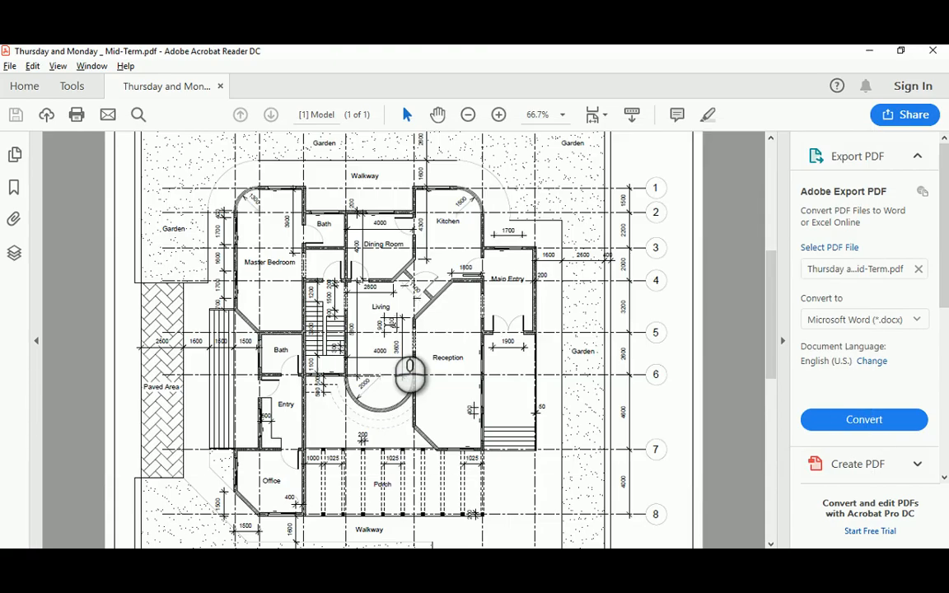
key("alt+Tab")
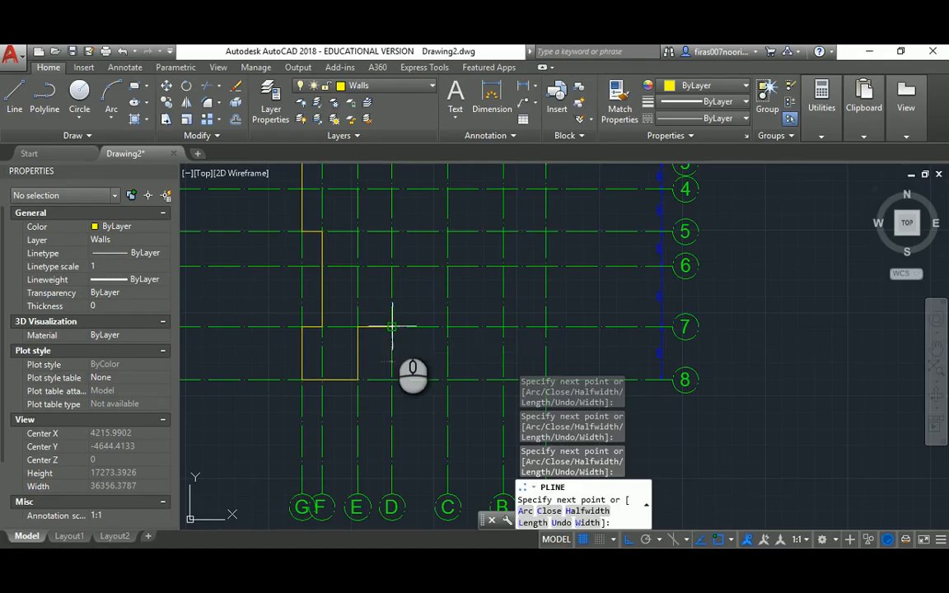
type("a")
key("Return")
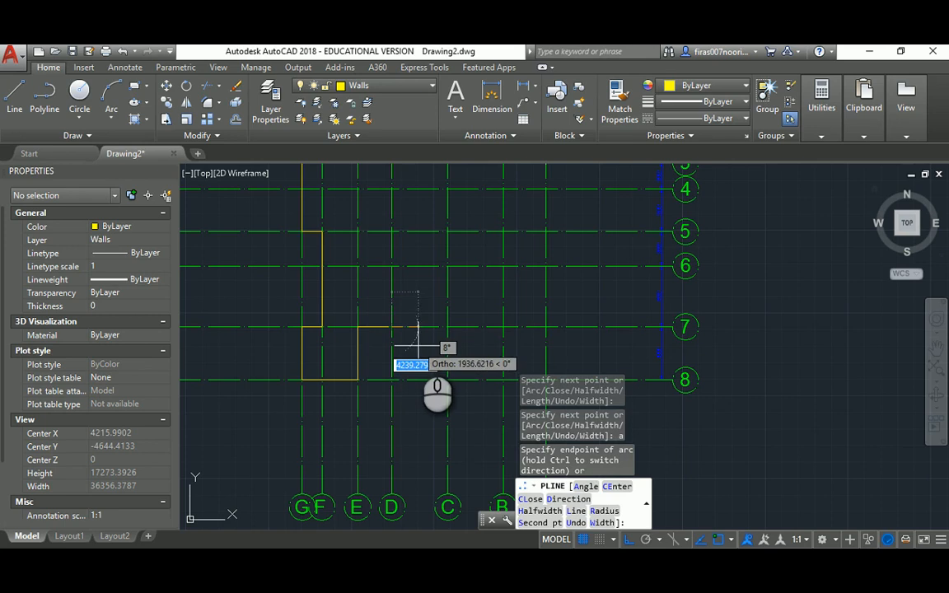
Return the polyline to straight segments and fix a wall vertex at the gridline intersection
scroll(416, 347, "up", 4)
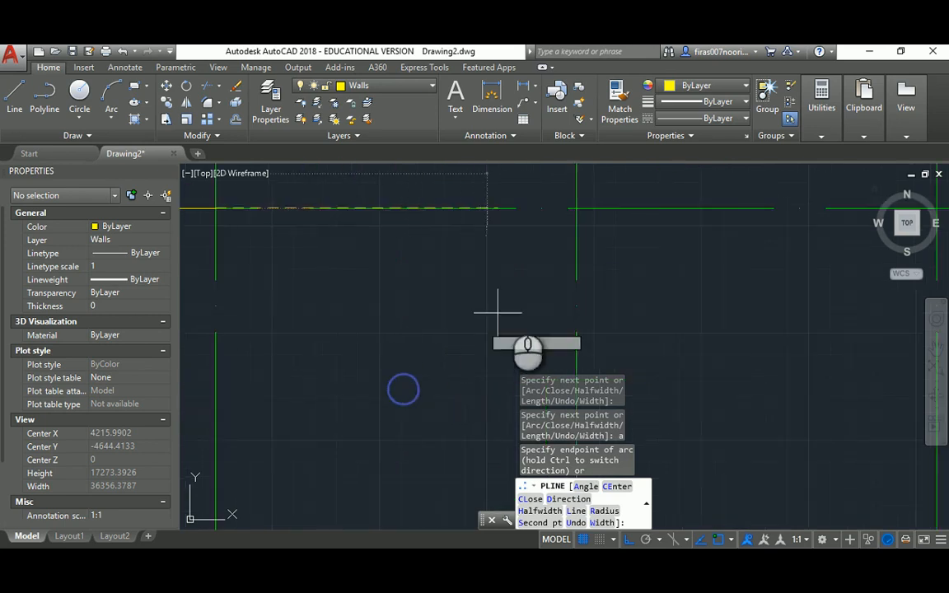
scroll(417, 290, "down", 2)
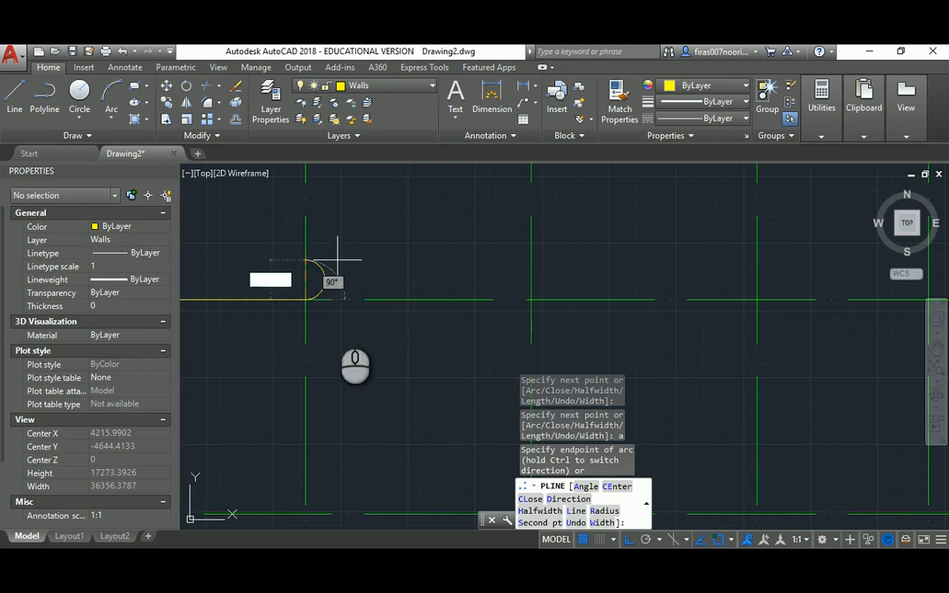
mouse_move(387, 427)
middle_mouse_down()
mouse_move(350, 407)
mouse_move(346, 384)
middle_mouse_up()
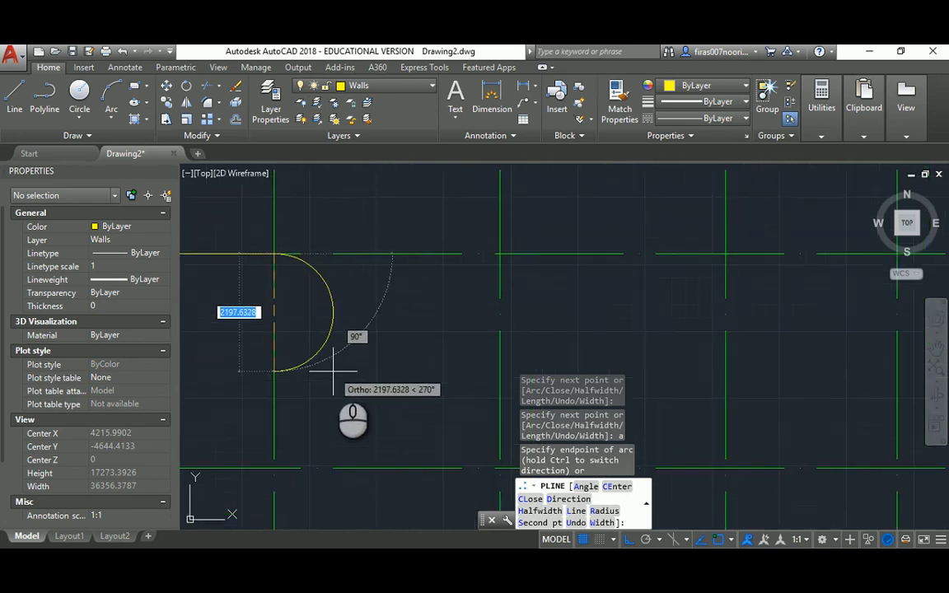
type("l")
key("Return")
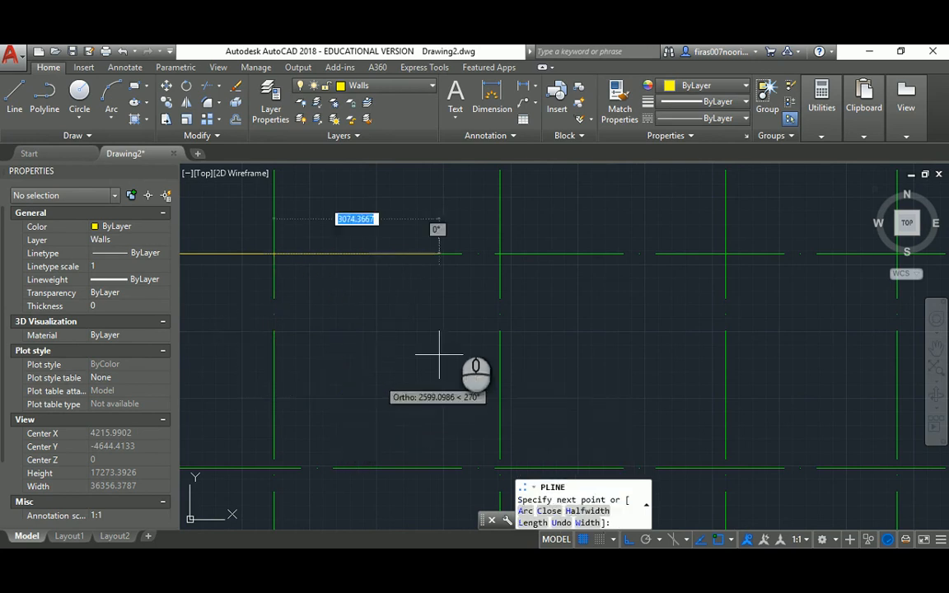
left_click(499, 254)
Compare with the reference plan and undo the last two polyline segments
key("alt+Tab")
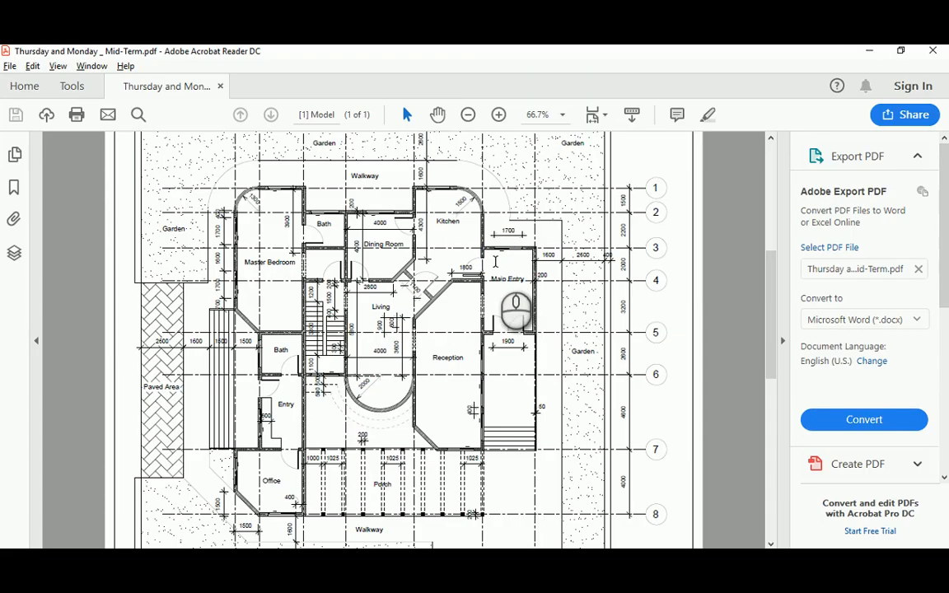
key("alt+Tab")
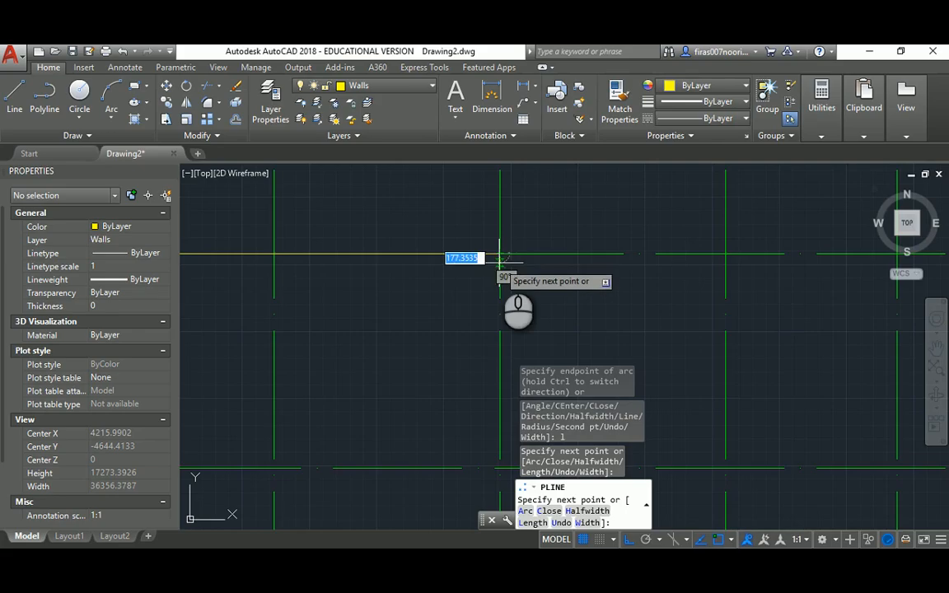
scroll(483, 339, "down", 3)
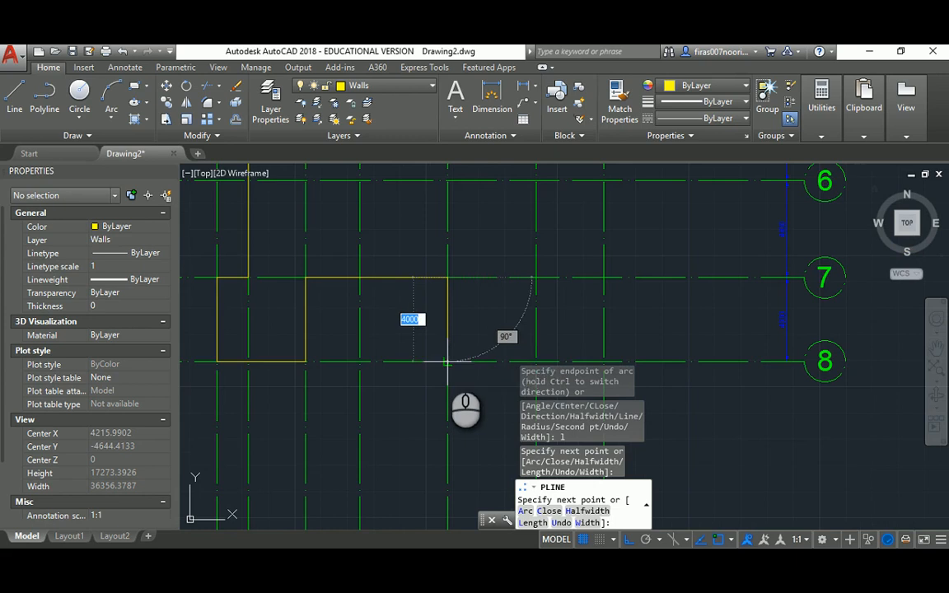
middle_click_drag(450, 278, 454, 315)
key("alt+Tab")
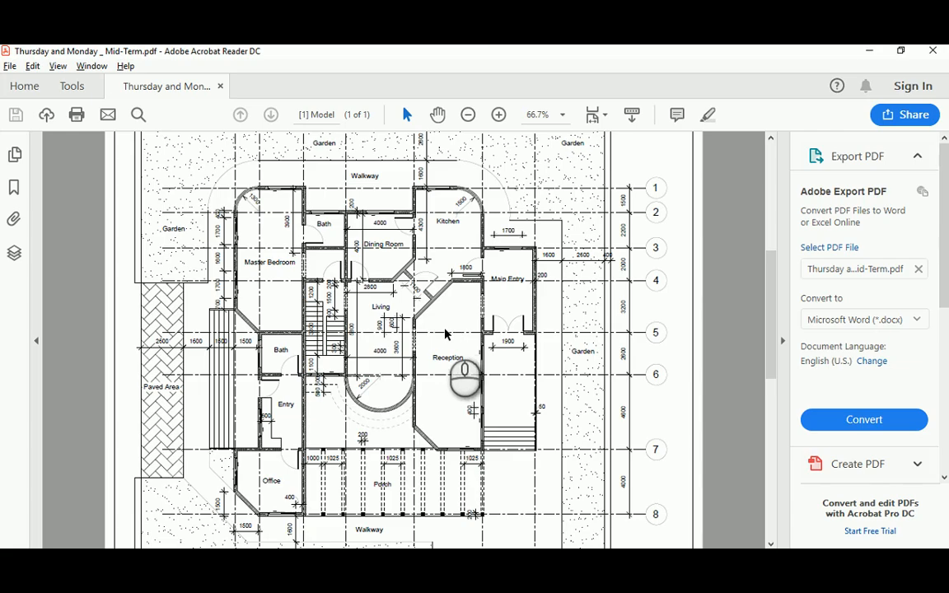
key("alt+Tab")
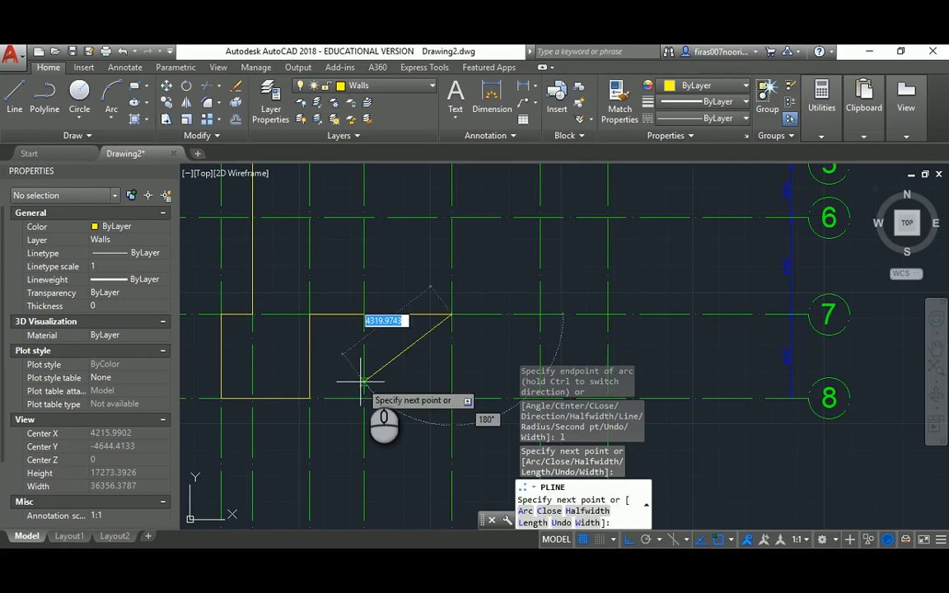
middle_click_drag(403, 335, 481, 345)
type("u")
key("Return")
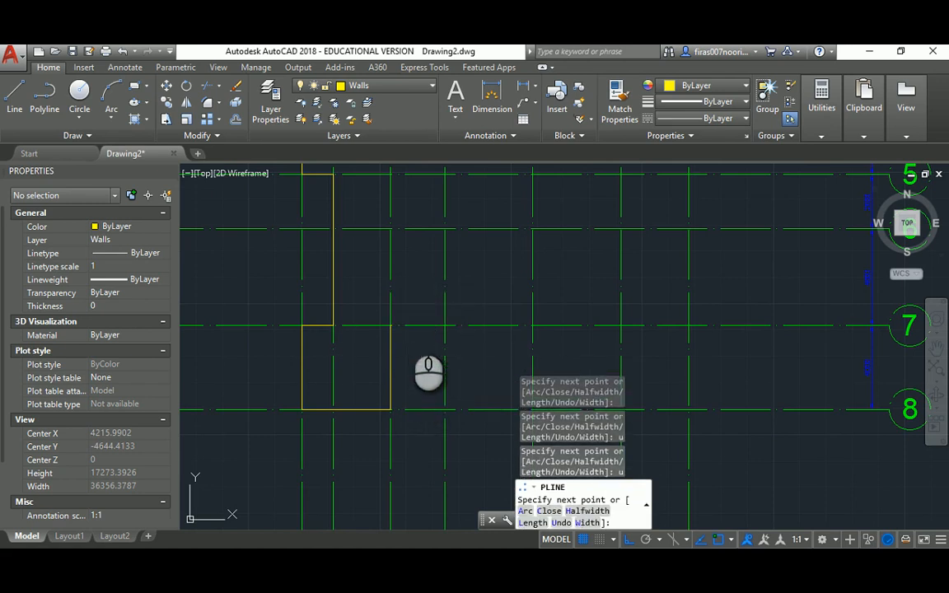
type("u")
key("Return")
Redraw the vertical and horizontal wall segments at the correct endpoints
left_click(391, 228)
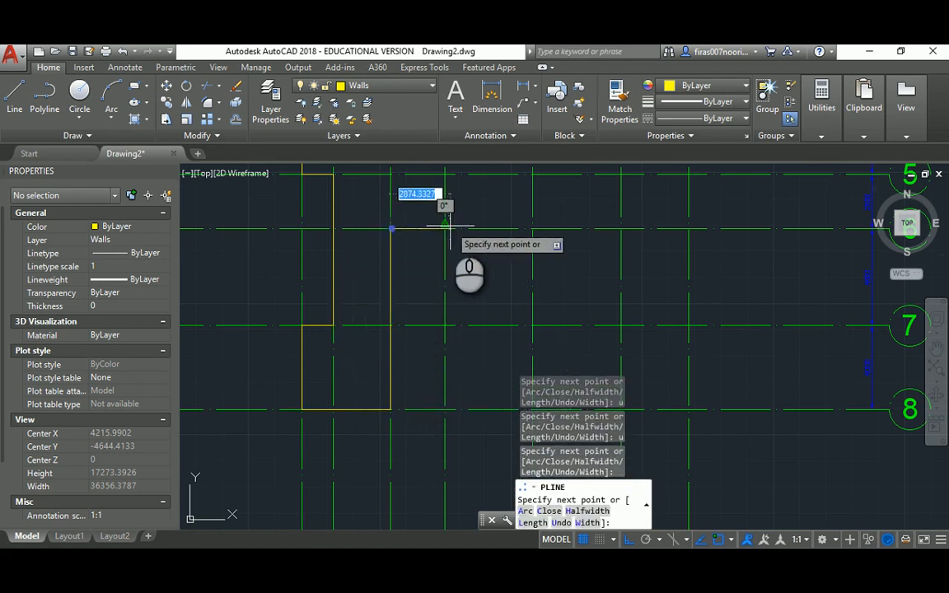
left_click(498, 228)
middle_click_drag(529, 325, 488, 278)
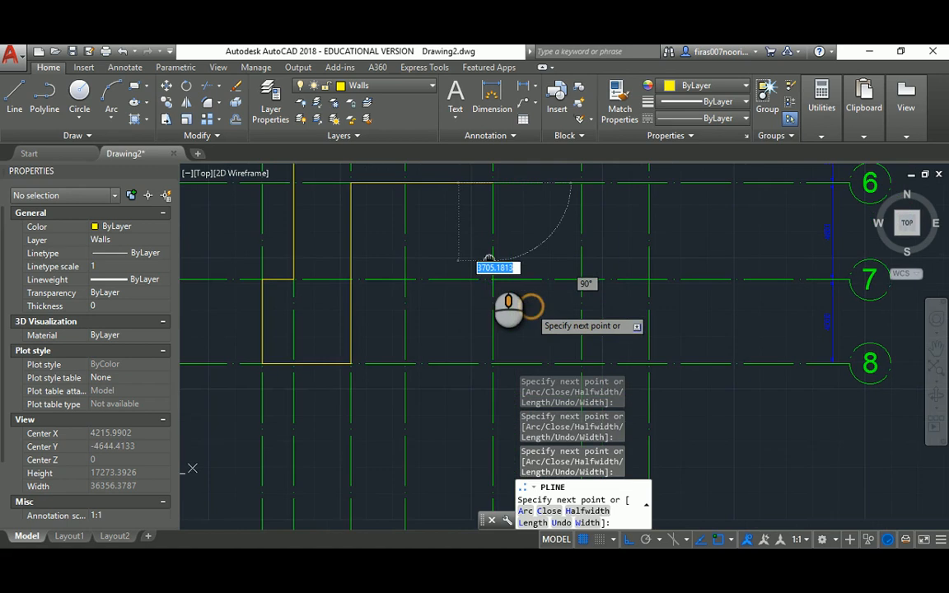
scroll(491, 280, "up", 2)
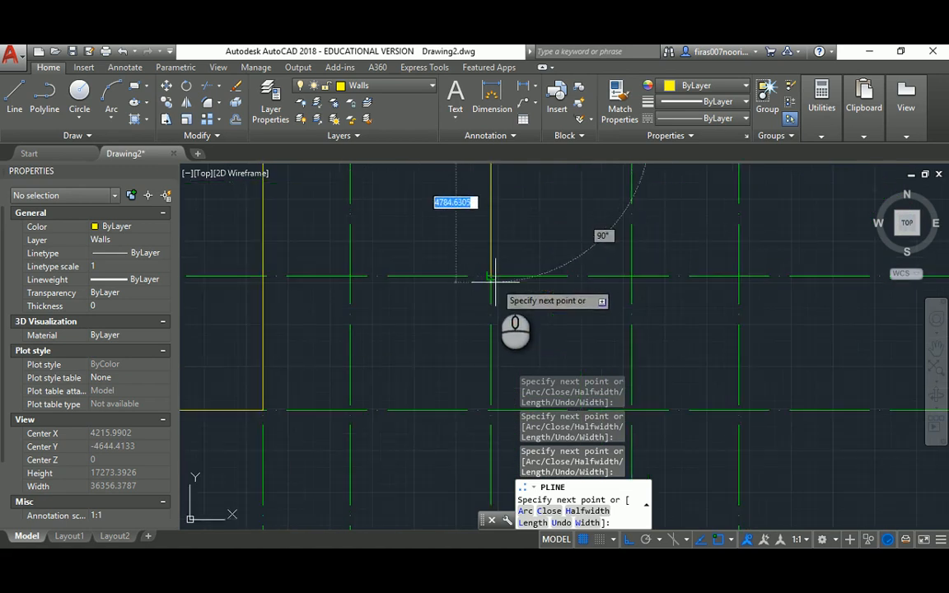
Check the reference plan and draw the 7200 vertical wall segment
key("alt+Tab")
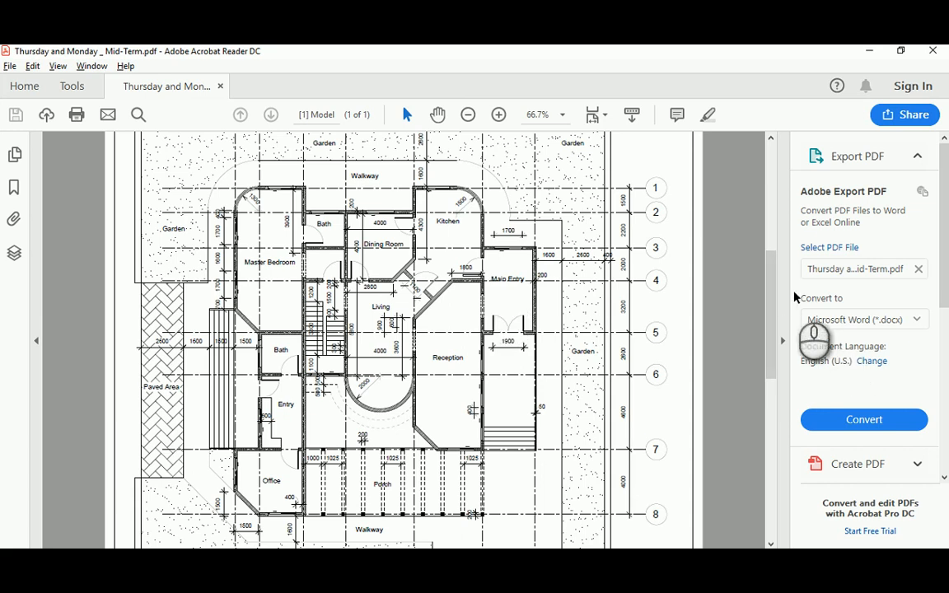
mouse_move(772, 284)
left_mouse_down()
mouse_move(773, 236)
mouse_move(772, 247)
left_mouse_up()
key("alt+Tab")
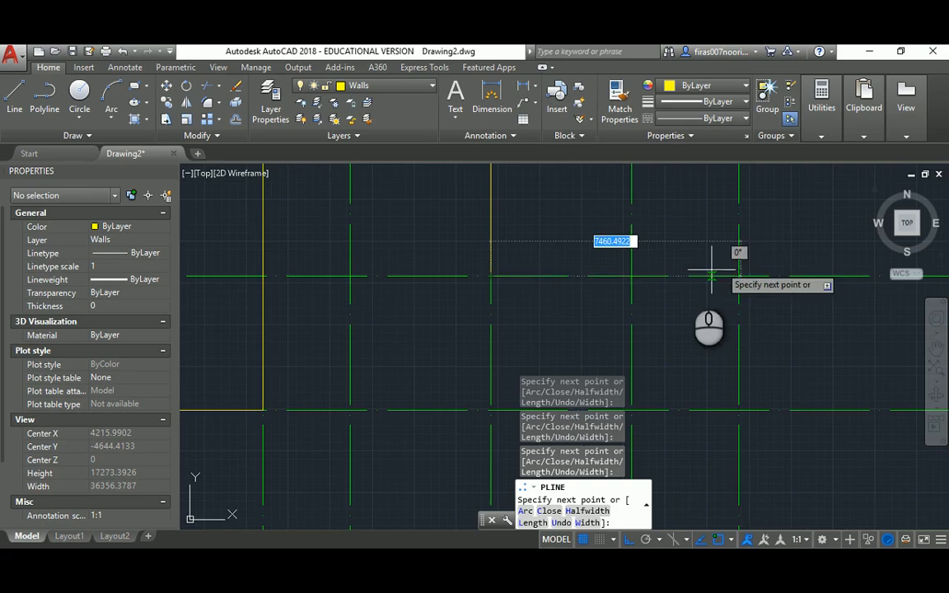
scroll(689, 280, "down", 5)
scroll(572, 332, "down", 3)
mouse_move(552, 286)
middle_mouse_down()
mouse_move(486, 325)
mouse_move(486, 265)
middle_mouse_up()
scroll(490, 273, "up", 6)
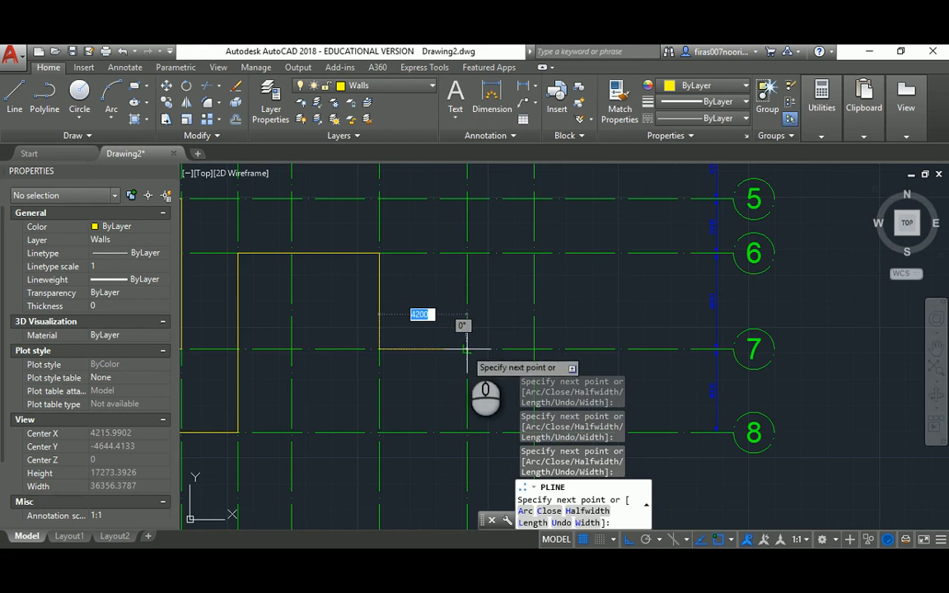
key("alt+Tab")
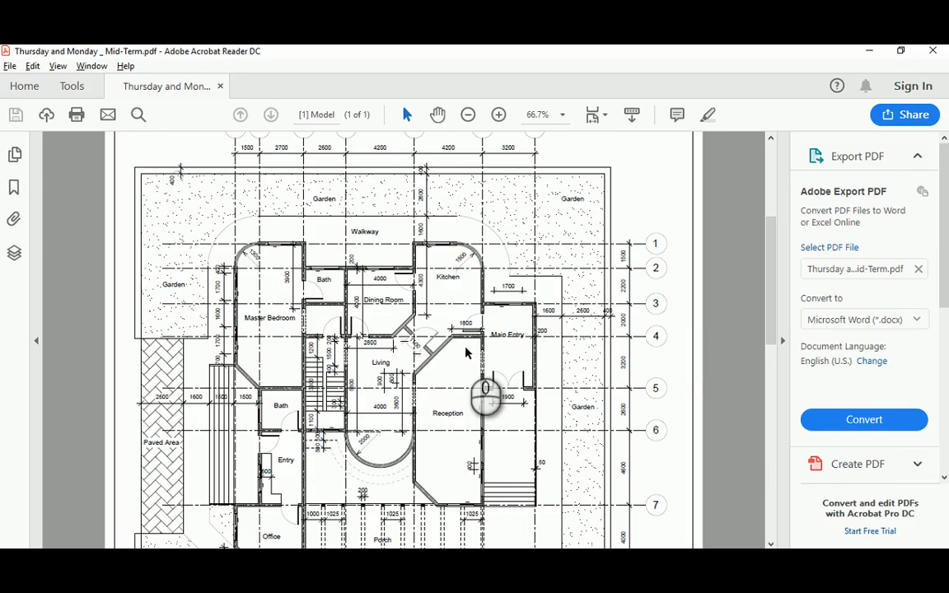
key("alt+Tab")
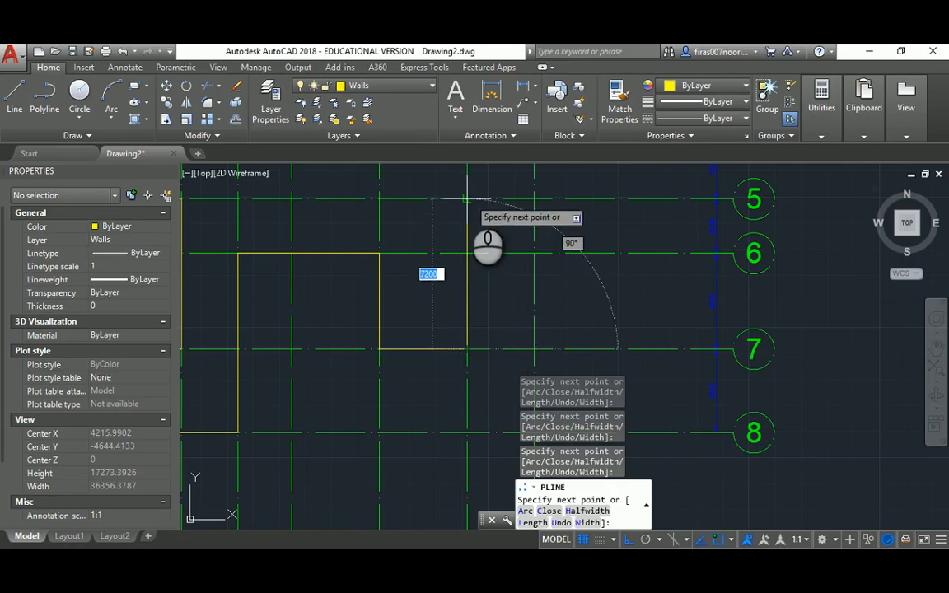
left_click(468, 198)
Close the wall polyline back to its start with C and end the command
middle_click_drag(529, 198, 517, 337)
scroll(532, 307, "down", 1)
scroll(521, 293, "up", 1)
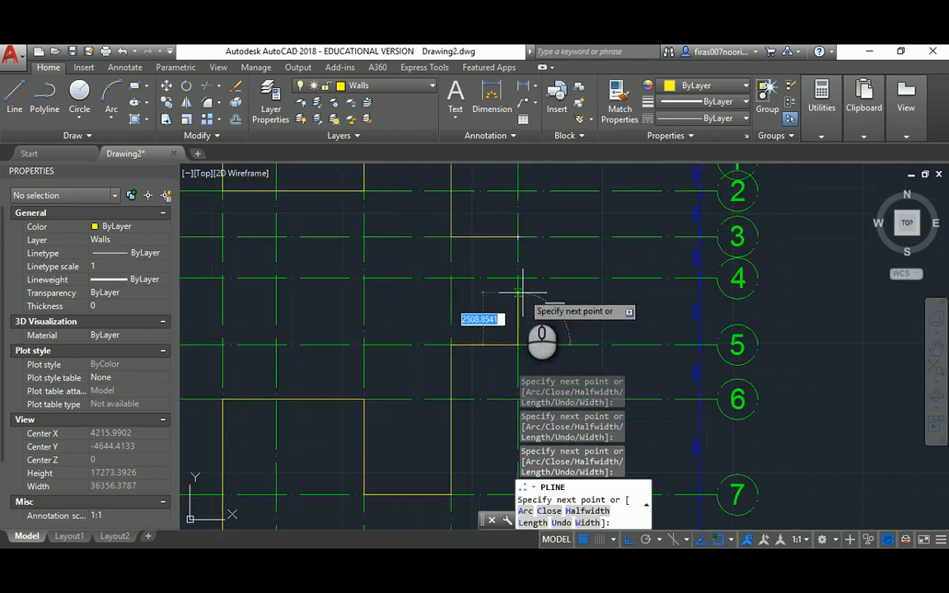
type("c")
key("Return")
middle_click_drag(498, 288, 617, 303)
key("Escape")
key("Escape")
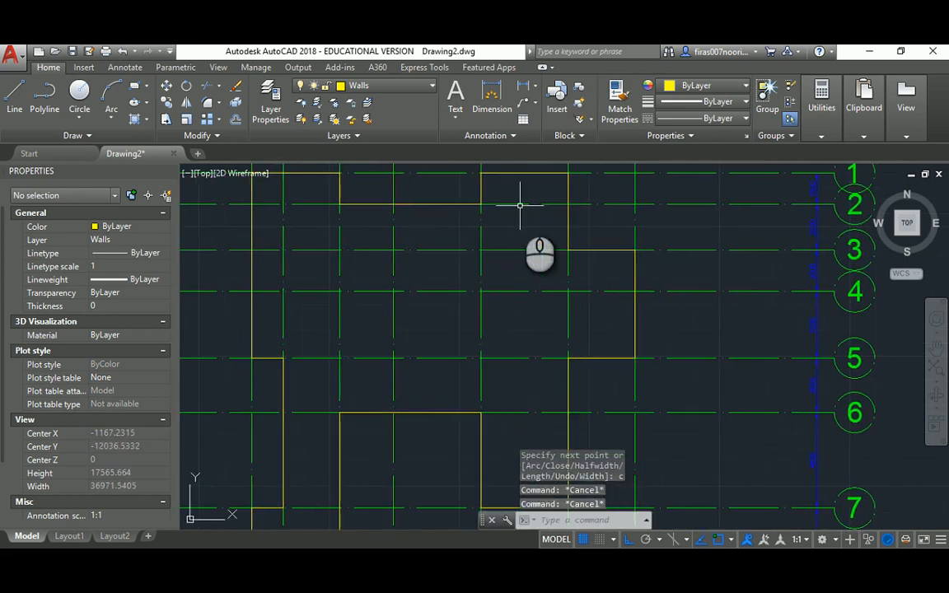
middle_click_drag(520, 206, 524, 244)
left_click(519, 203)
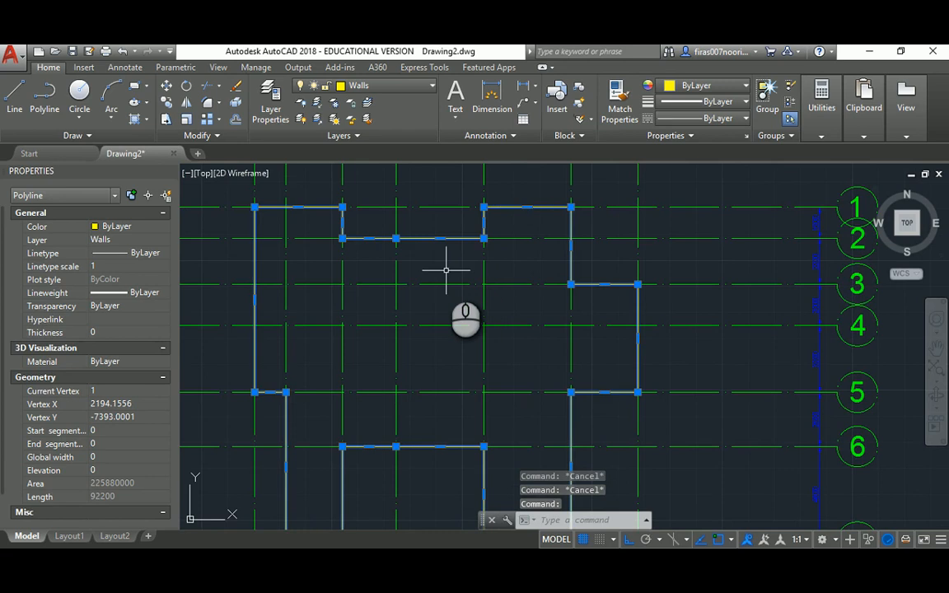
scroll(440, 273, "down", 1)
scroll(403, 311, "up", 1)
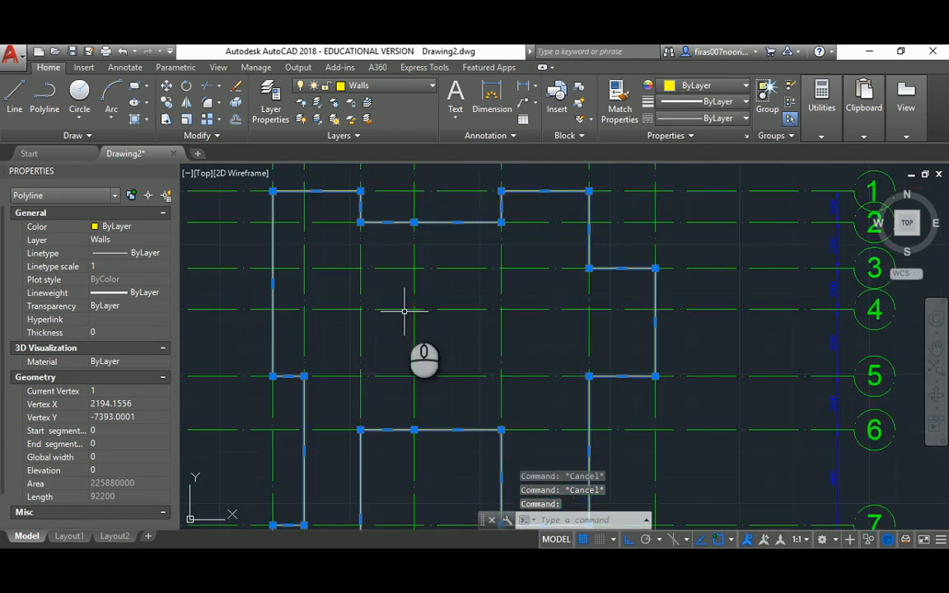
mouse_move(438, 317)
middle_mouse_down()
mouse_move(464, 281)
mouse_move(426, 240)
mouse_move(422, 220)
mouse_move(422, 289)
mouse_move(408, 345)
middle_mouse_up()
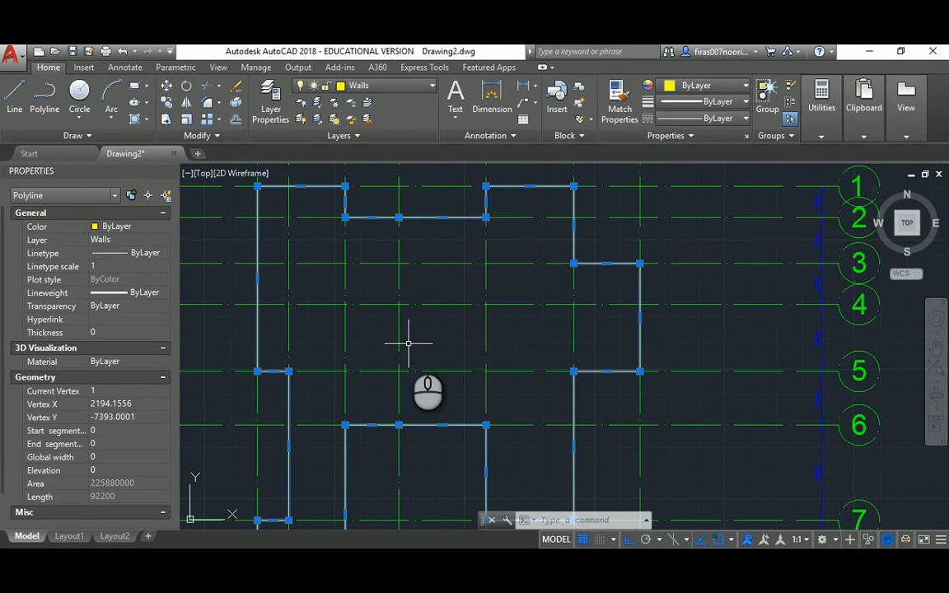
key("Escape")
key("alt+Tab")
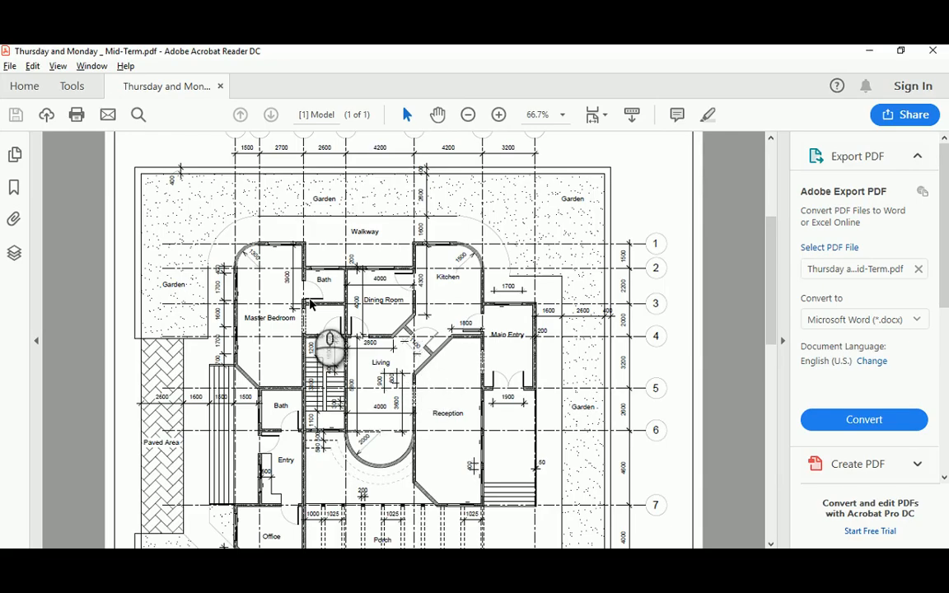
key("alt+Tab")
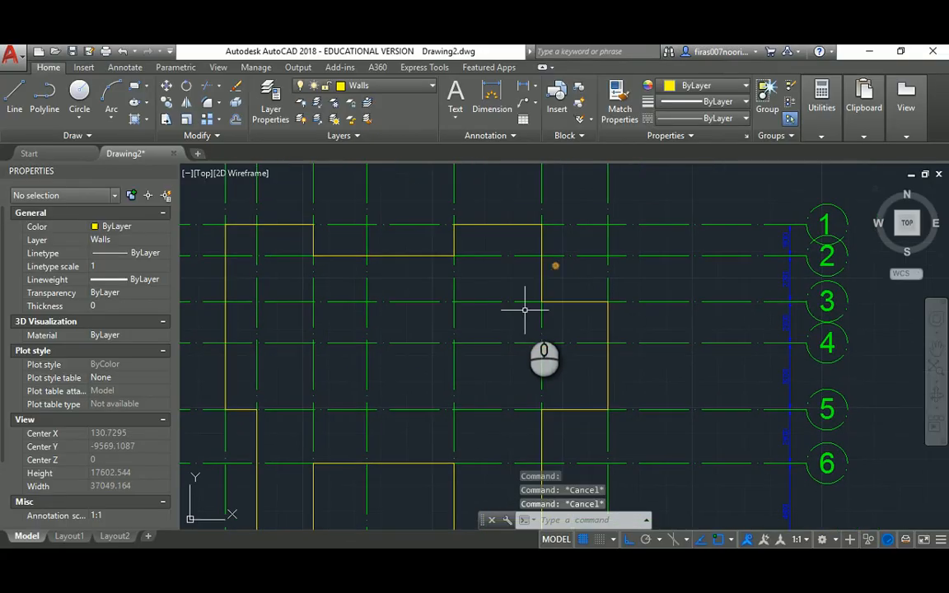
key("Return")
Offset the wall polyline 100 units to the outer side to form double-line walls
type("100")
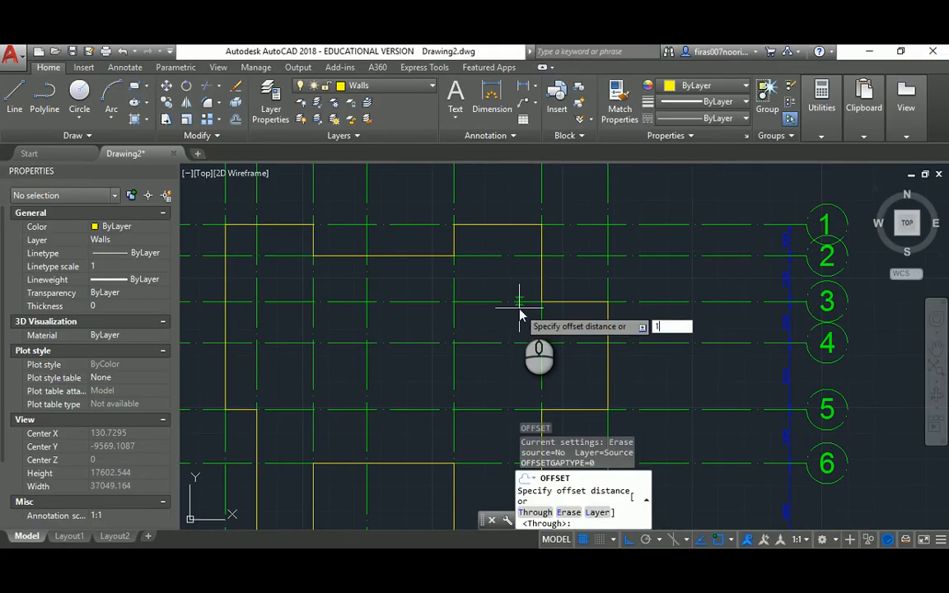
key("Return")
left_click(557, 301)
scroll(569, 273, "up", 8)
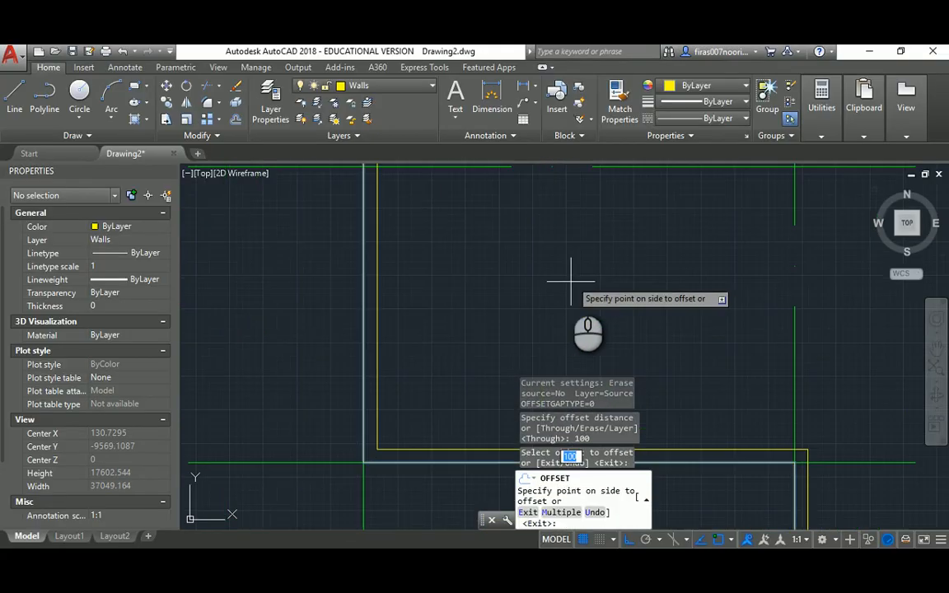
left_click(562, 280)
left_click(362, 318)
left_click(318, 323)
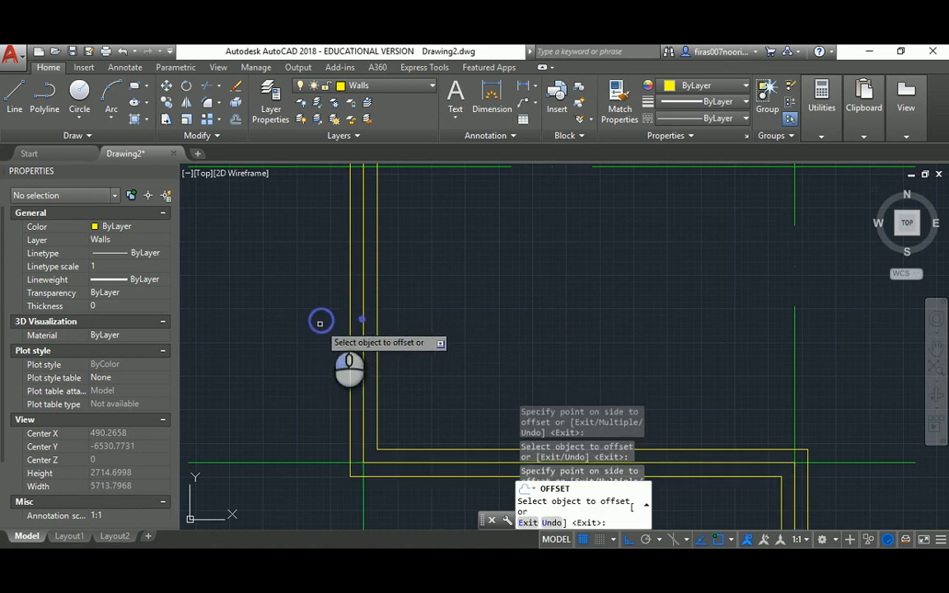
key("Escape")
Delete the extra duplicate wall polyline, leaving one pair of wall lines
left_click(364, 303)
scroll(461, 281, "down", 5)
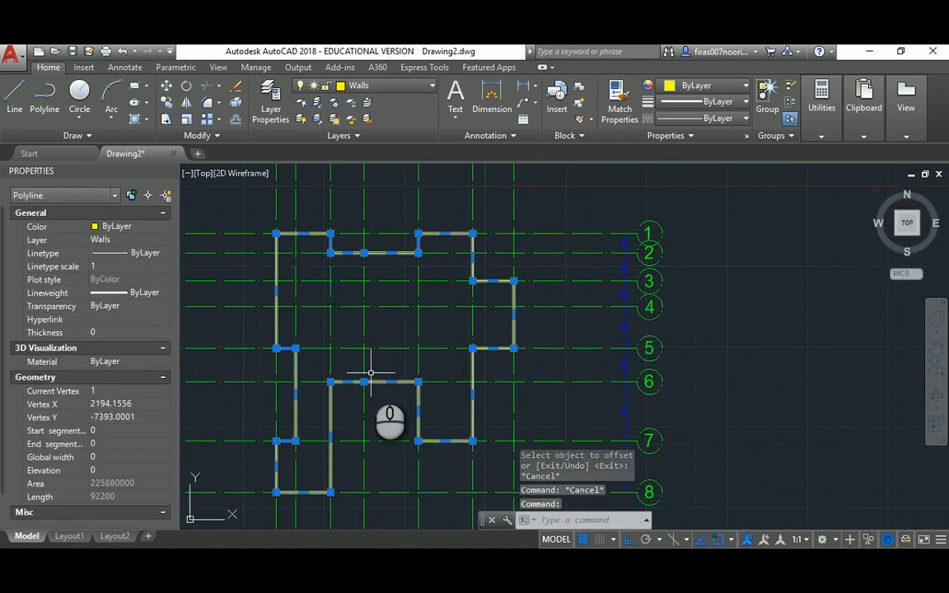
scroll(370, 373, "up", 6)
scroll(371, 379, "down", 4)
scroll(379, 365, "up", 4)
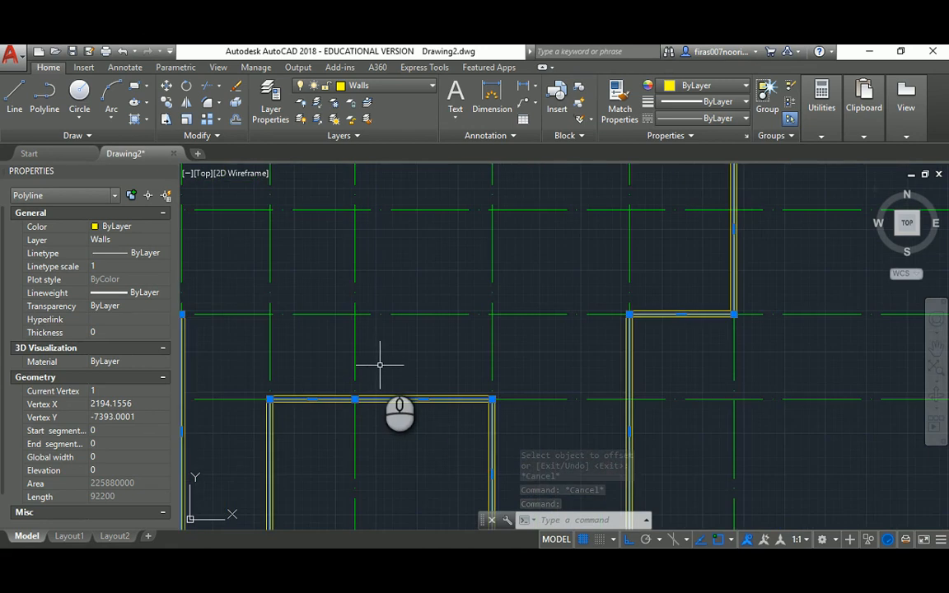
key("Delete")
middle_click_drag(408, 367, 421, 360)
scroll(445, 329, "down", 8)
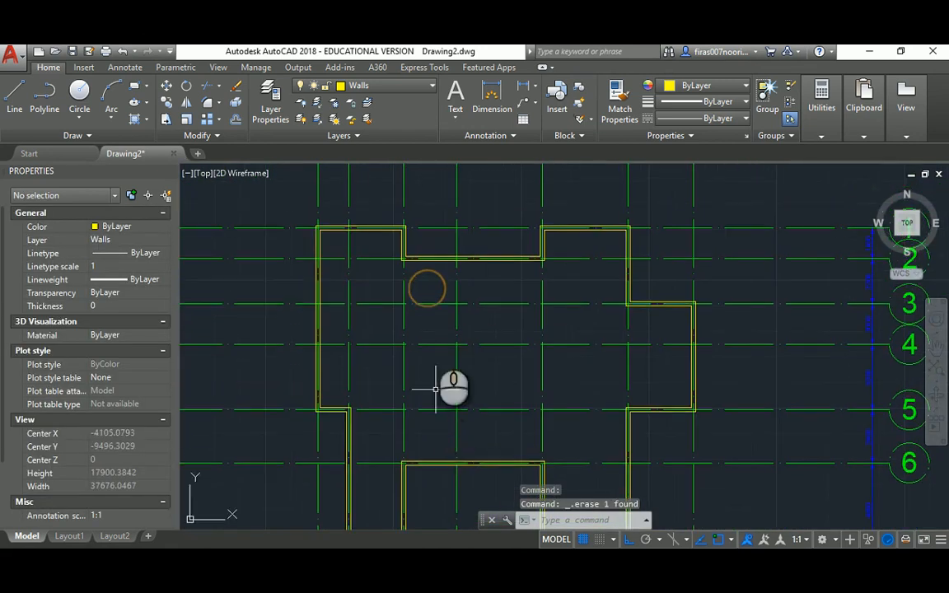
scroll(517, 312, "up", 6)
scroll(452, 339, "down", 4)
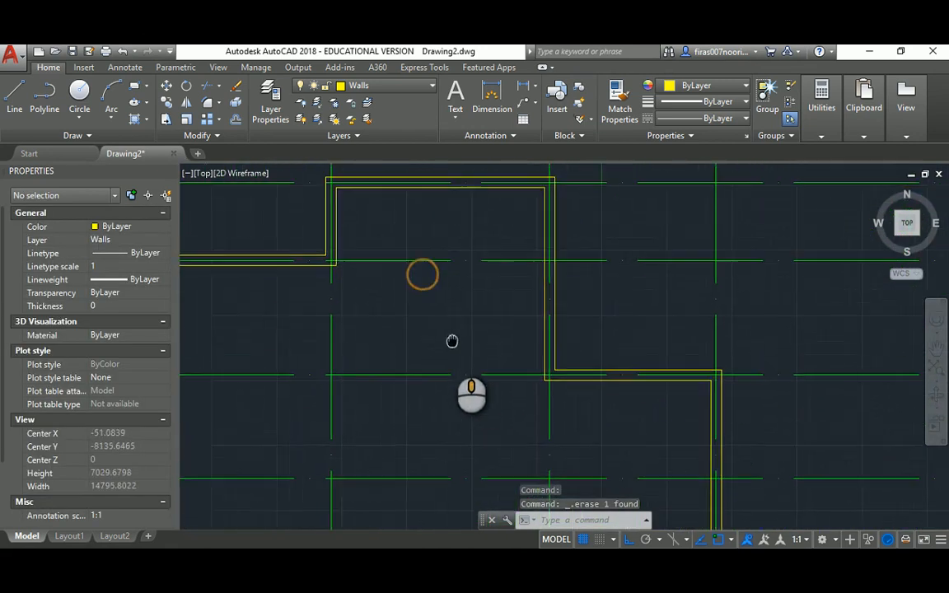
middle_click_drag(452, 339, 451, 345)
key("Escape")
key("Escape")
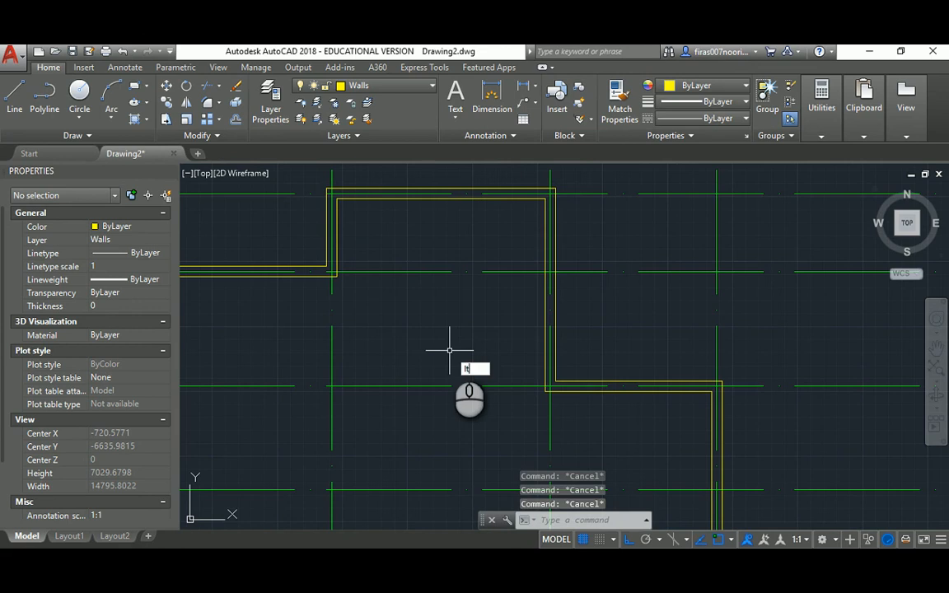
type("lts")
key("Return")
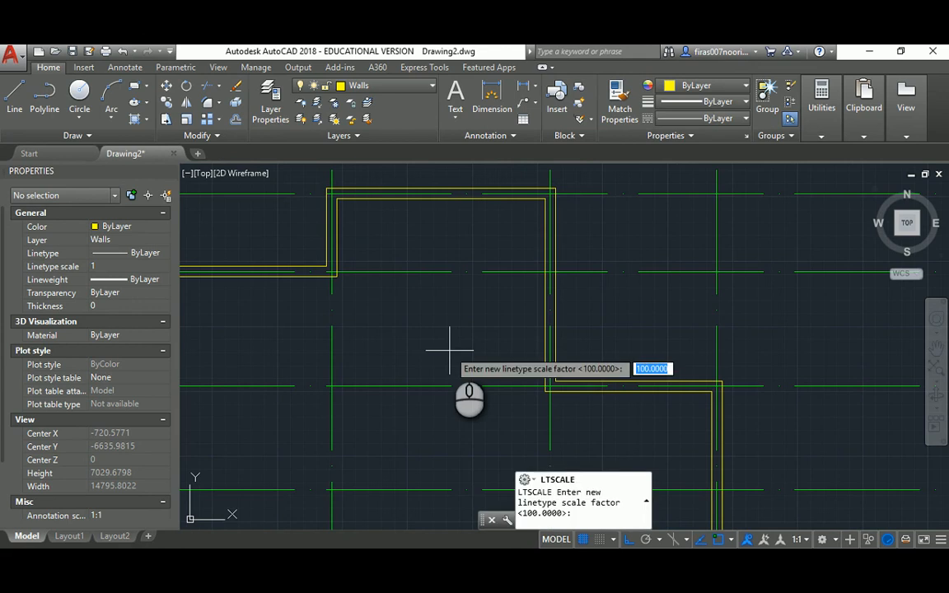
Set the linetype scale to 200, then 50, and finally 30
key("Return")
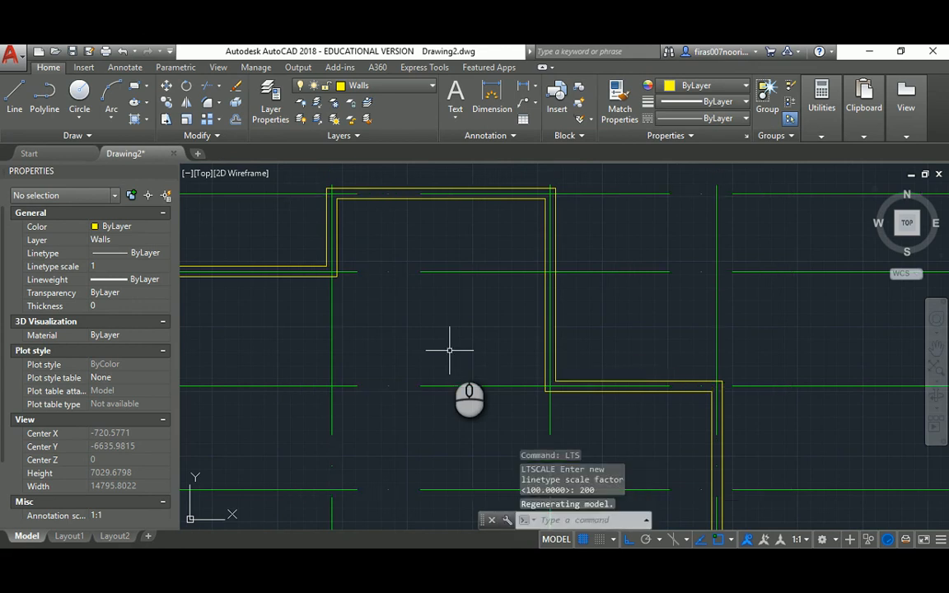
key("Return")
type("50")
key("Return")
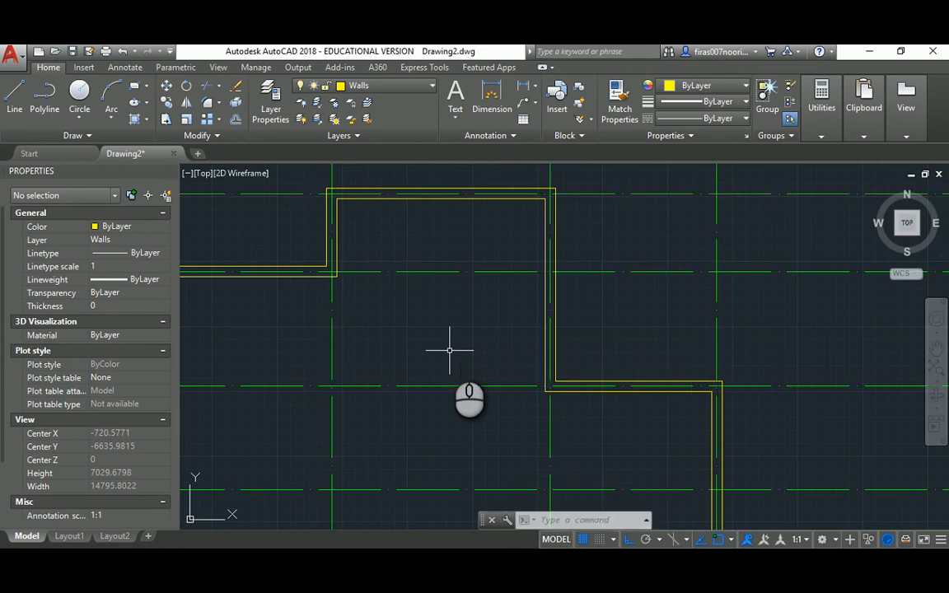
key("Return")
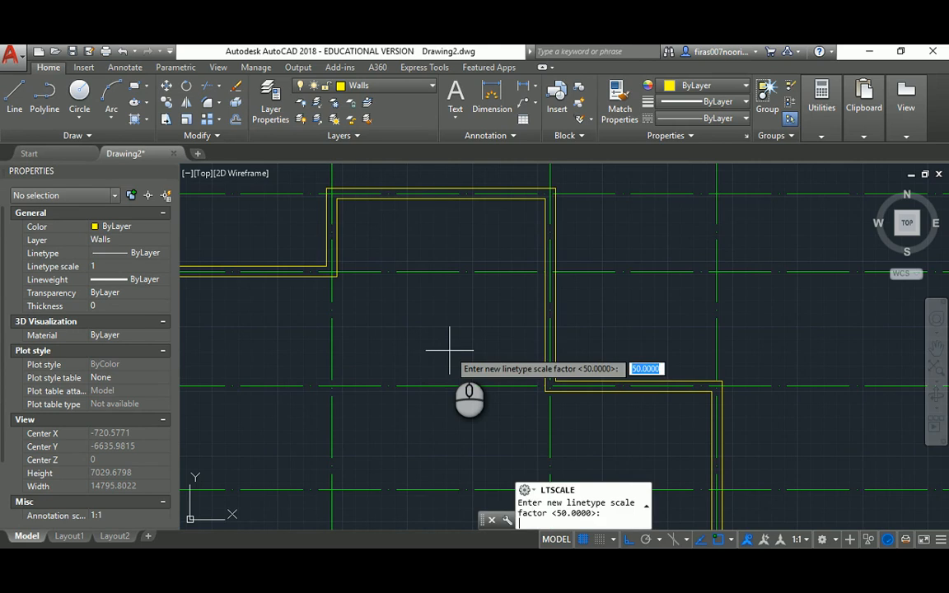
key("Return")
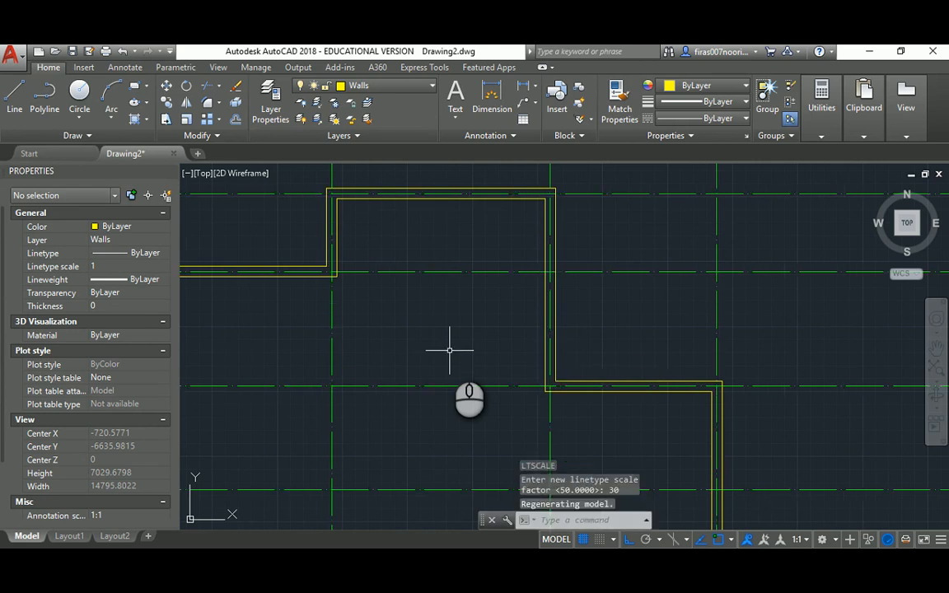
key("Escape")
key("Escape")
Pan across the plan to view the top wall run
scroll(419, 339, "down", 2)
middle_click_drag(427, 353, 527, 309)
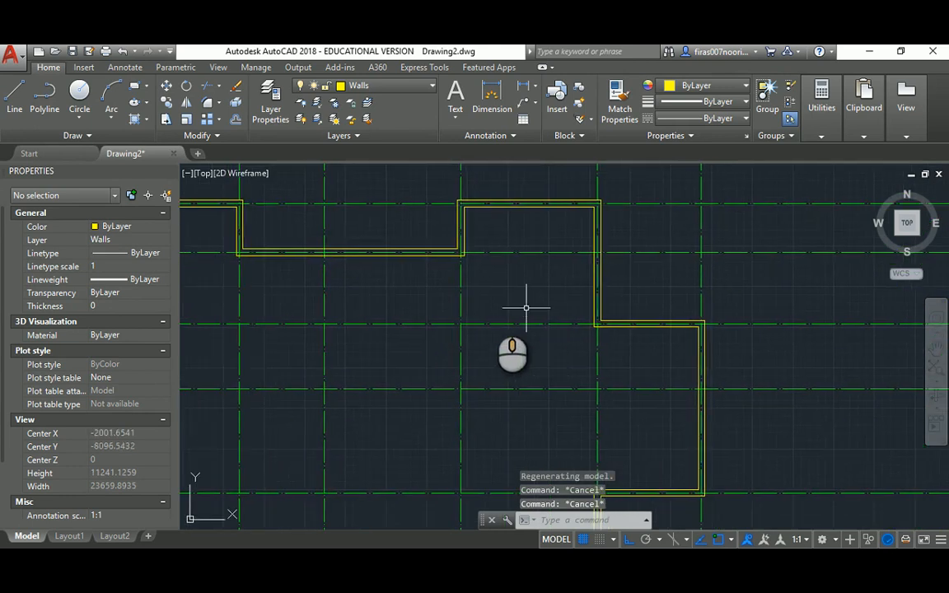
middle_click_drag(406, 293, 581, 333)
middle_click_drag(394, 325, 409, 352)
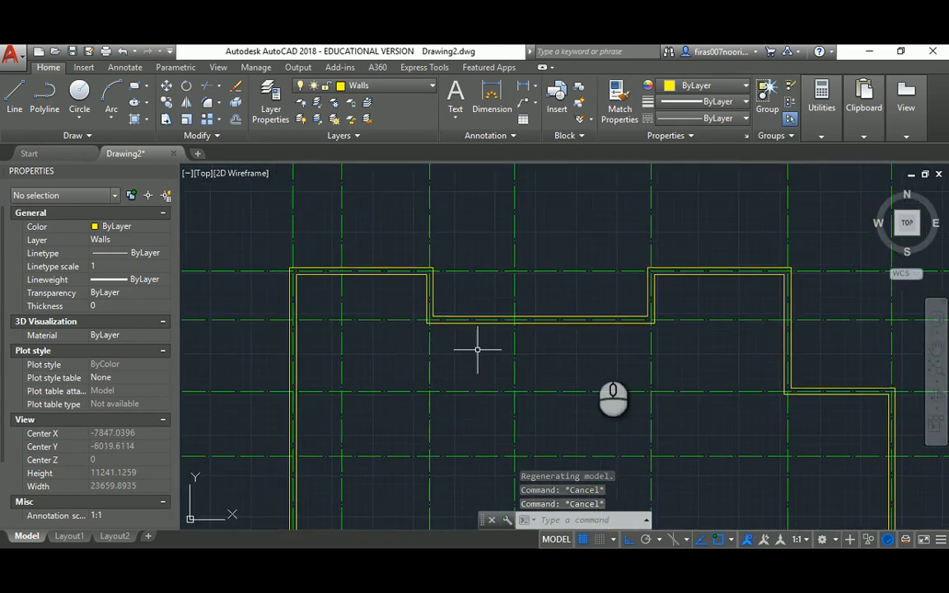
middle_click_drag(623, 343, 403, 303)
middle_click_drag(565, 342, 531, 310)
Zoom the reference PDF to 125% on the Master Bedroom, Kitchen and Walkway, then return to AutoCAD
key("alt+Tab")
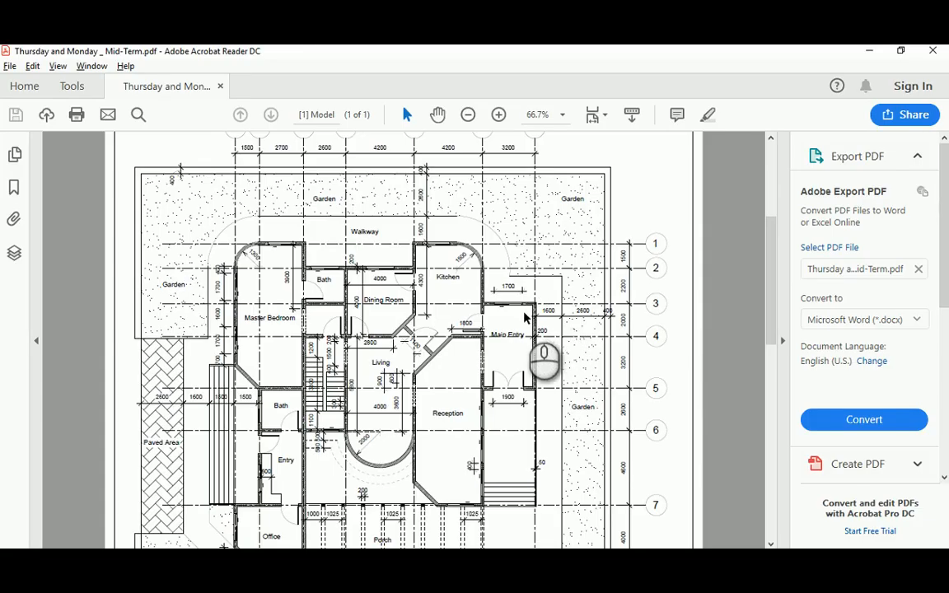
scroll(635, 318, "up", 2, "ctrl")
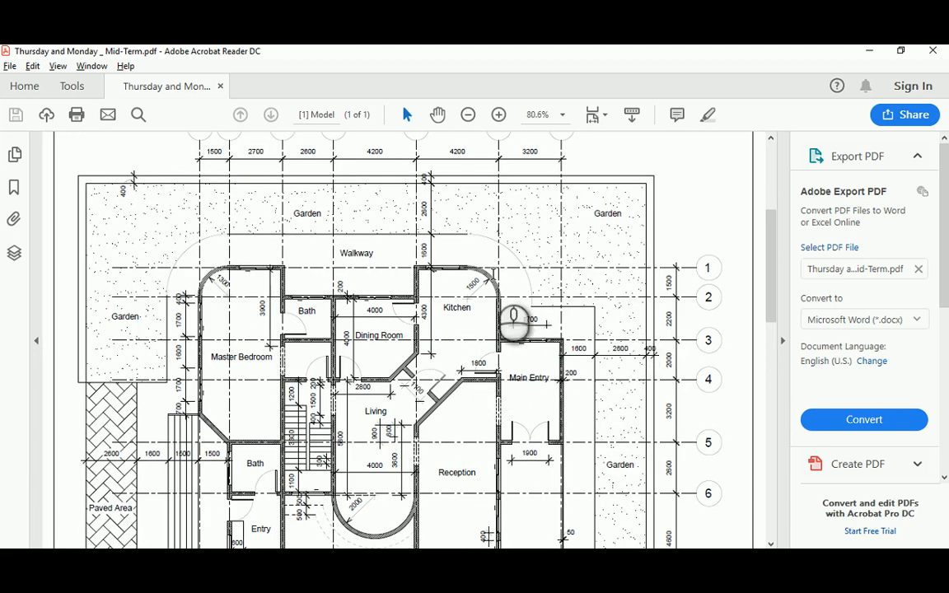
scroll(505, 280, "up", 1, "ctrl")
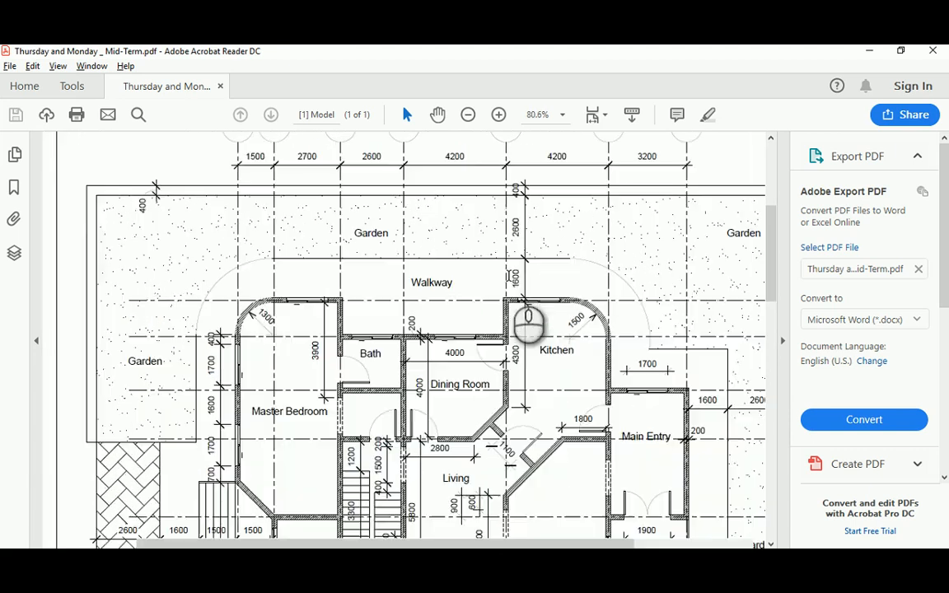
scroll(600, 334, "up", 1, "ctrl")
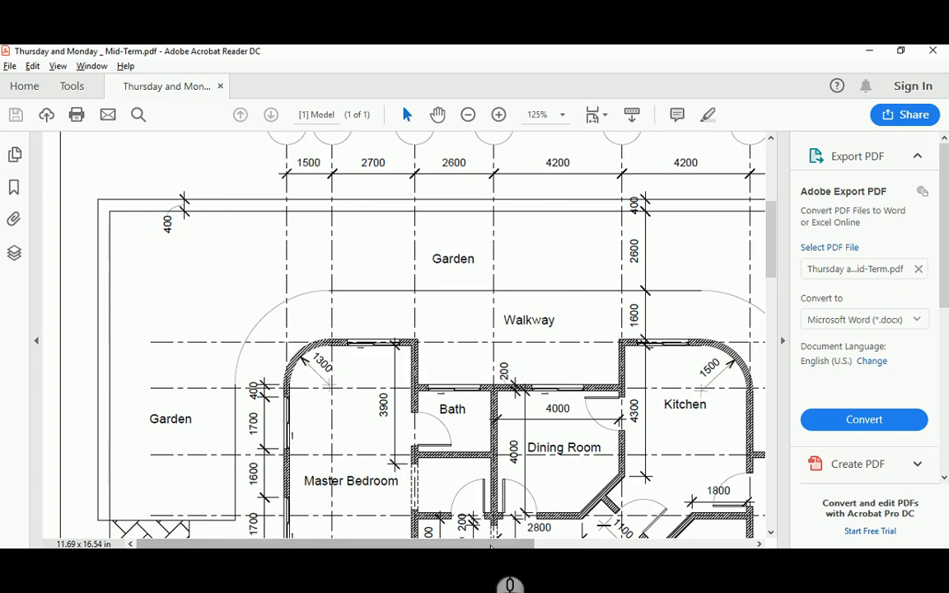
left_click_drag(492, 544, 595, 540)
left_click_drag(777, 225, 773, 251)
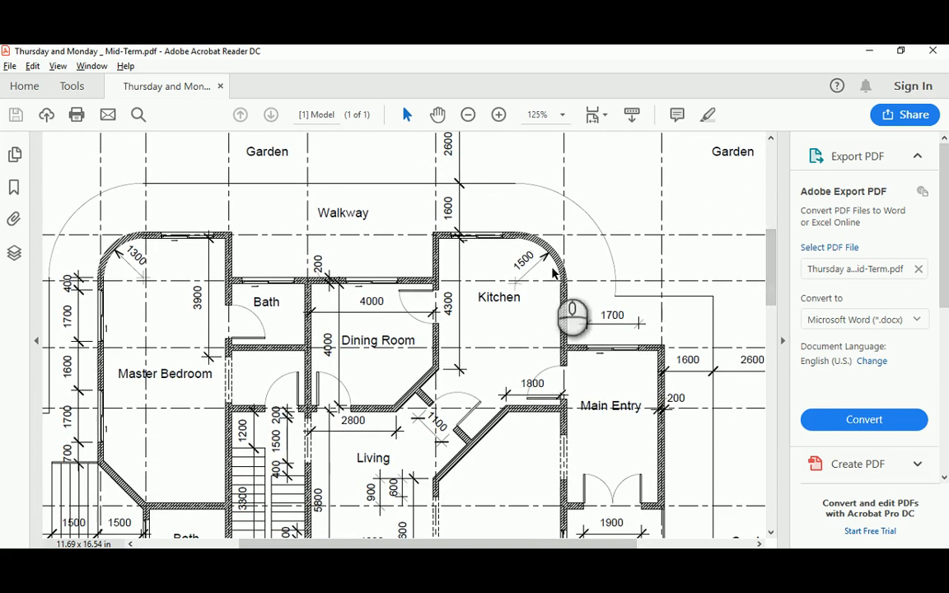
key("alt+Tab")
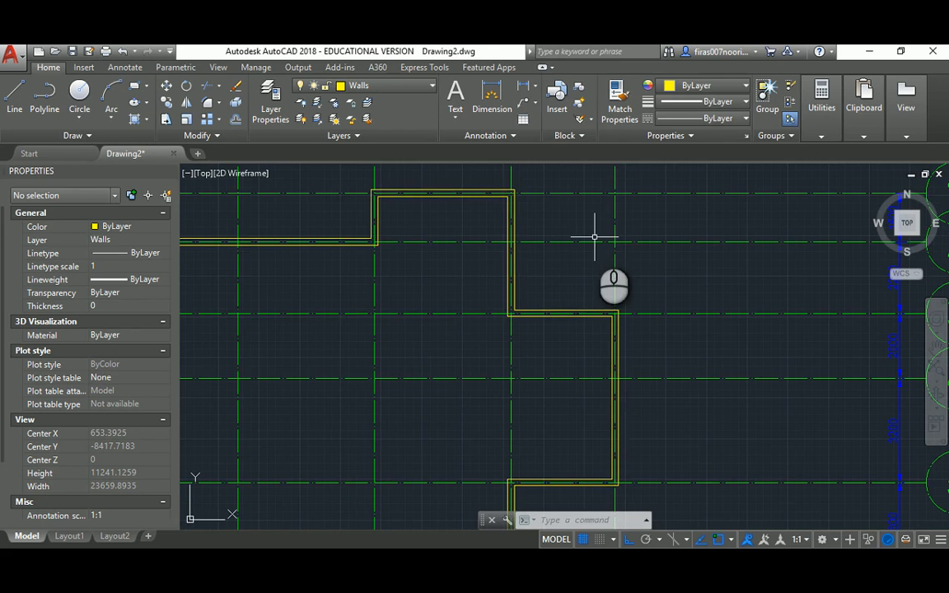
Fillet the first corner's inner wall lines with a 1500 radius
middle_click_drag(480, 219, 464, 273)
type("f")
key("Return")
type("r")
key("Return")
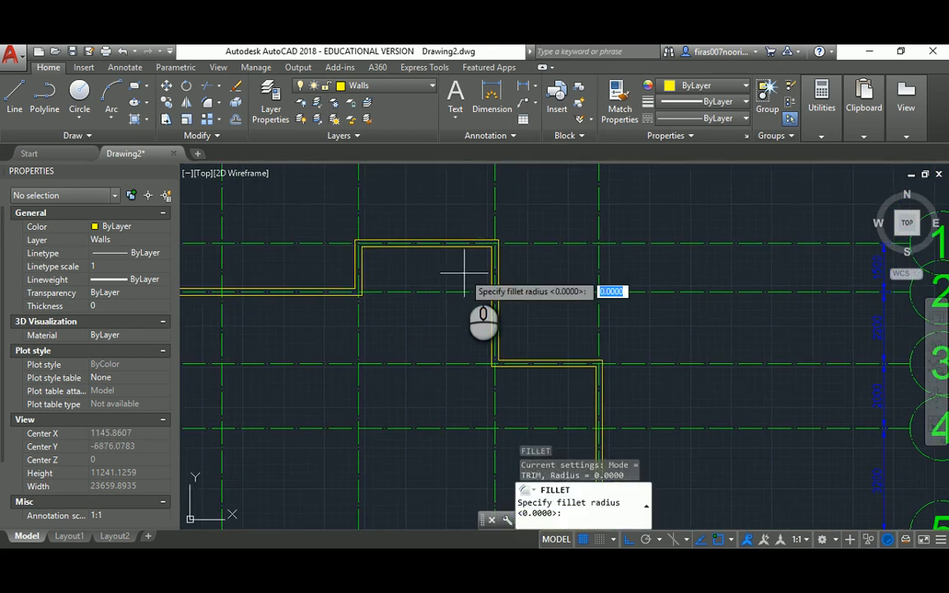
type("1500")
key("Return")
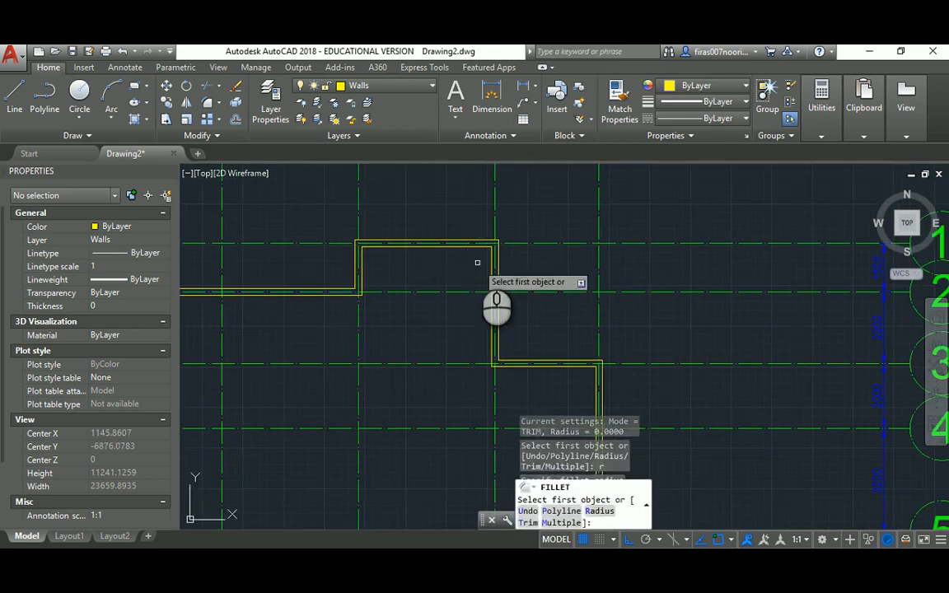
scroll(478, 262, "up", 2)
left_click(473, 245)
left_click(498, 265)
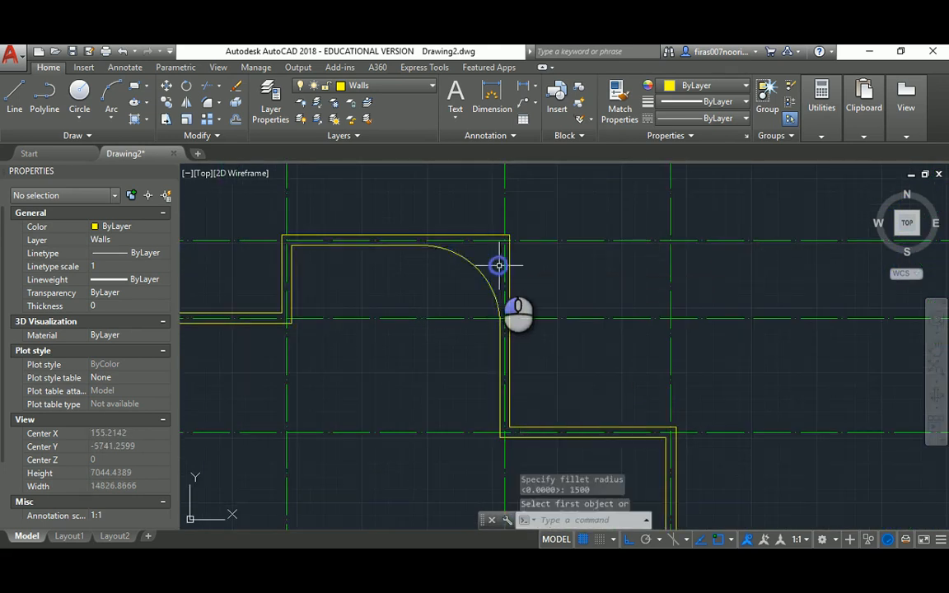
key("Escape")
key("Escape")
Fillet the same corner's outer top and right wall lines with a 1700 radius
type("o")
key("Return")
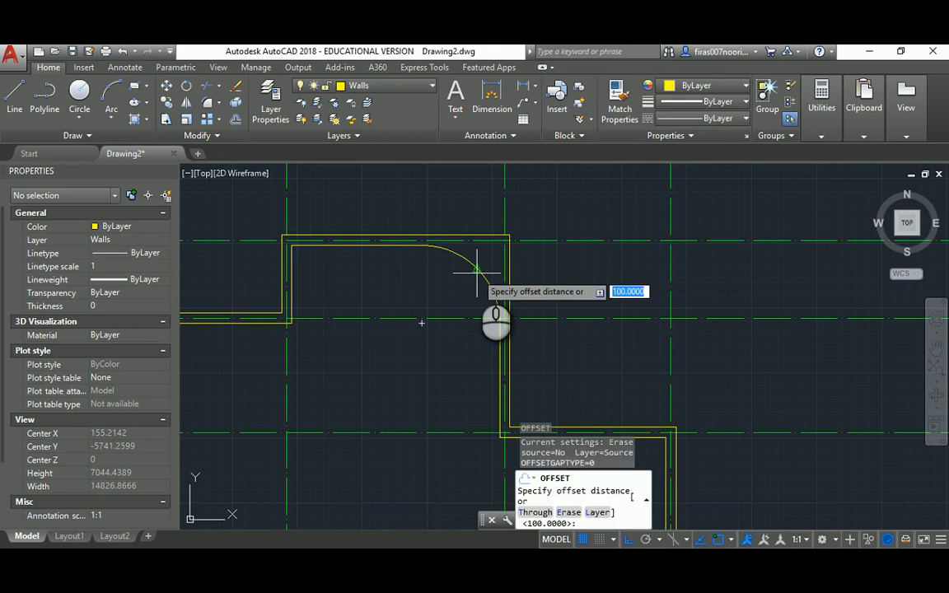
key("Escape")
type("f")
key("Return")
type("r")
key("Return")
type("17")
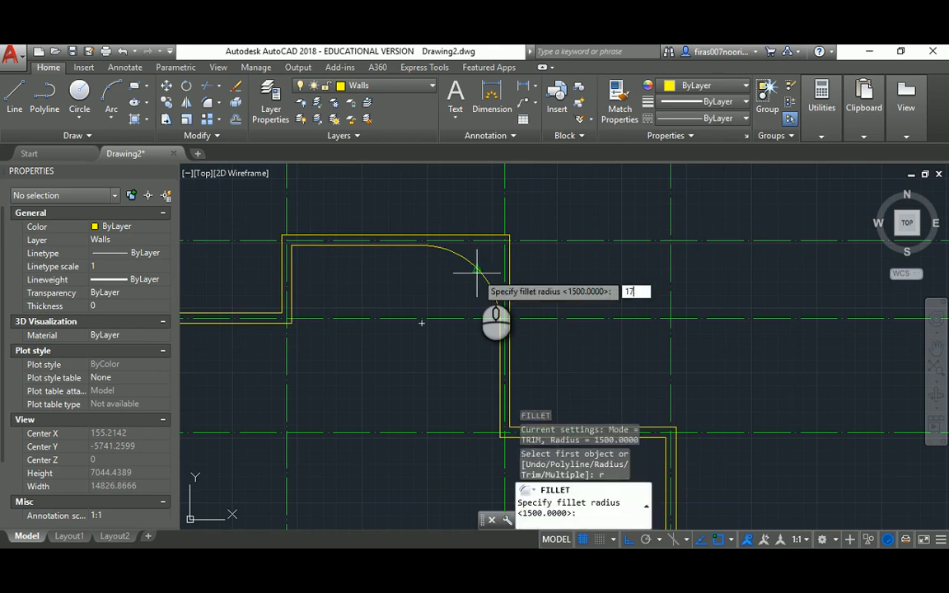
type("00")
key("Return")
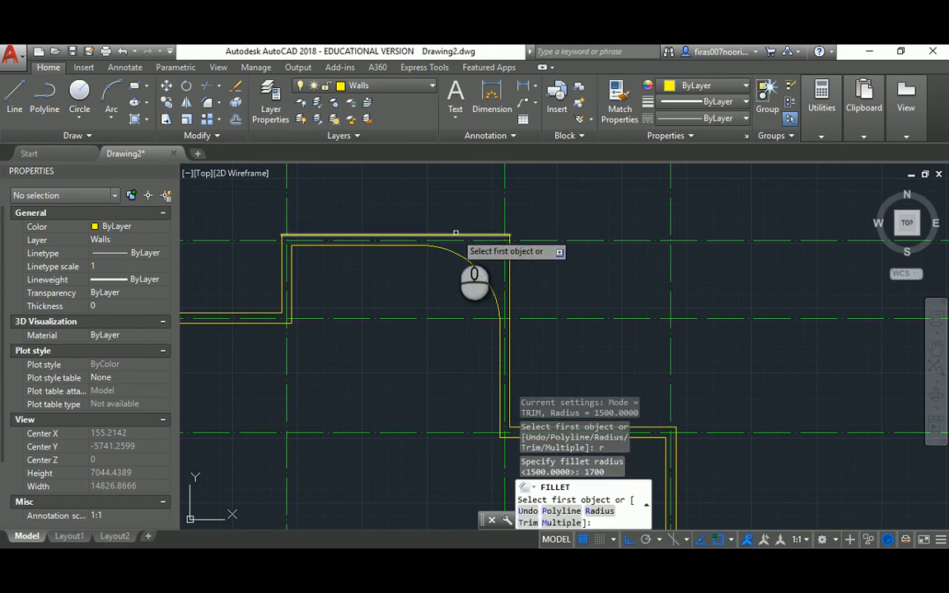
left_click(454, 236)
left_click(509, 298)
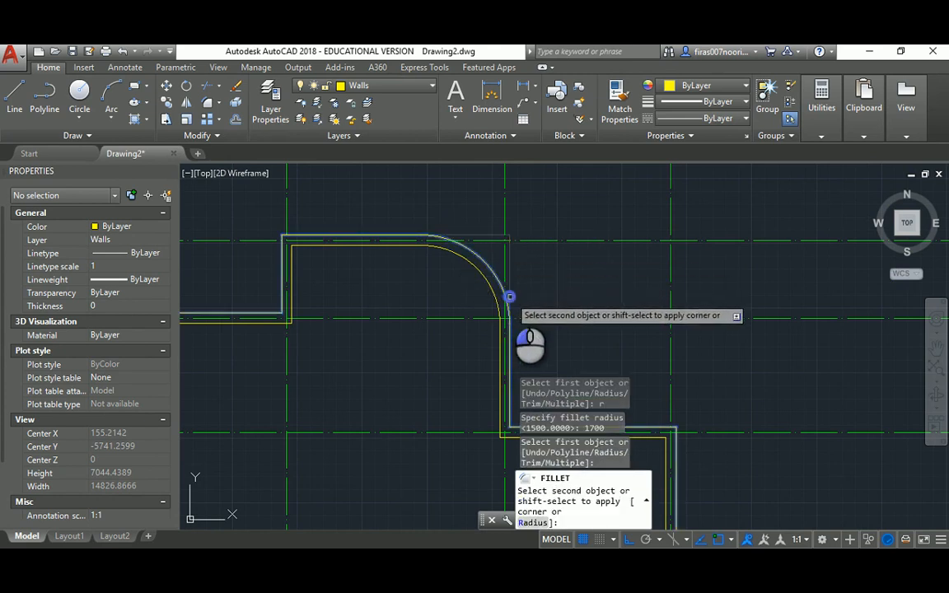
After checking the reference plan, fillet the top-left corner's inner wall lines with radius 1300
middle_click_drag(399, 273, 579, 260)
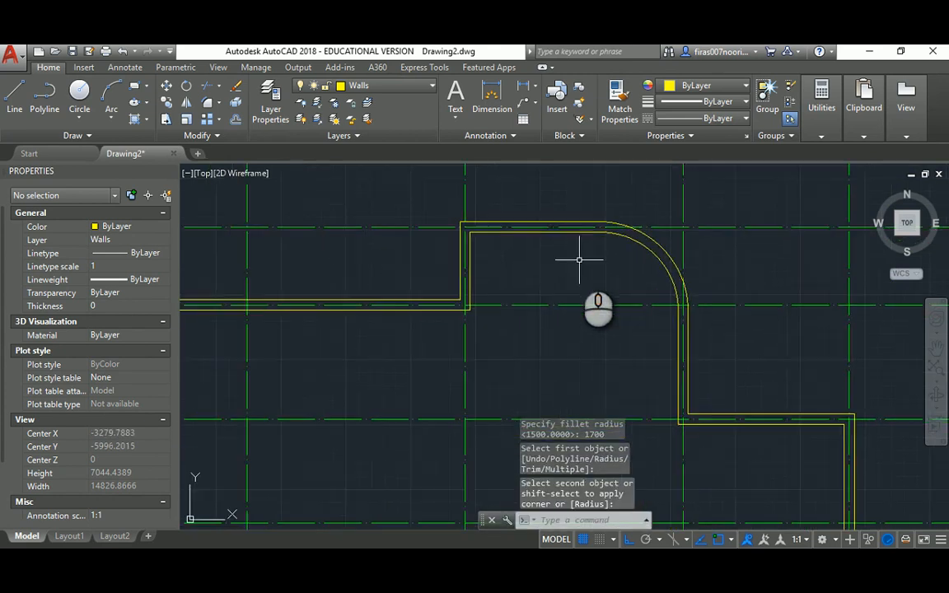
key("alt+Tab")
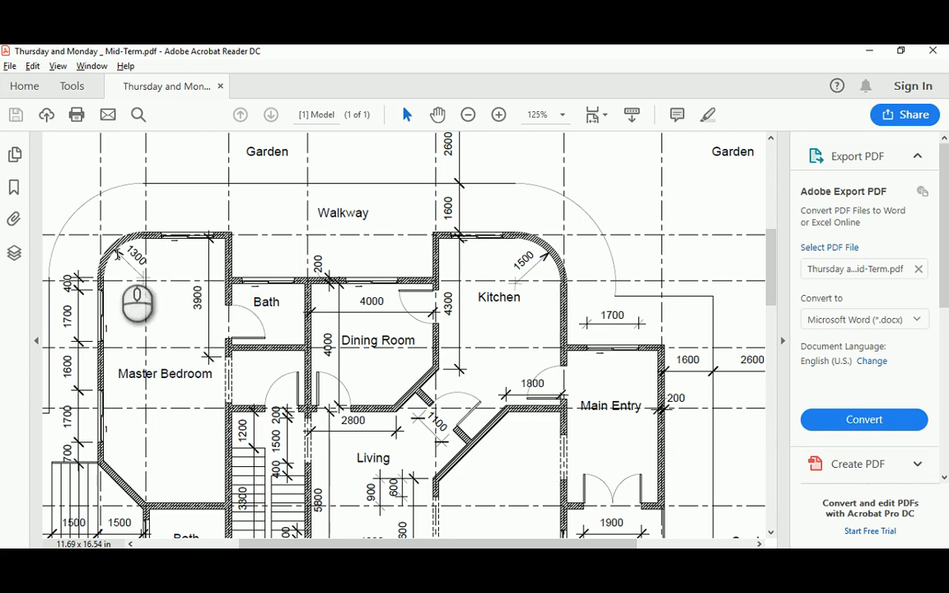
key("alt+Tab")
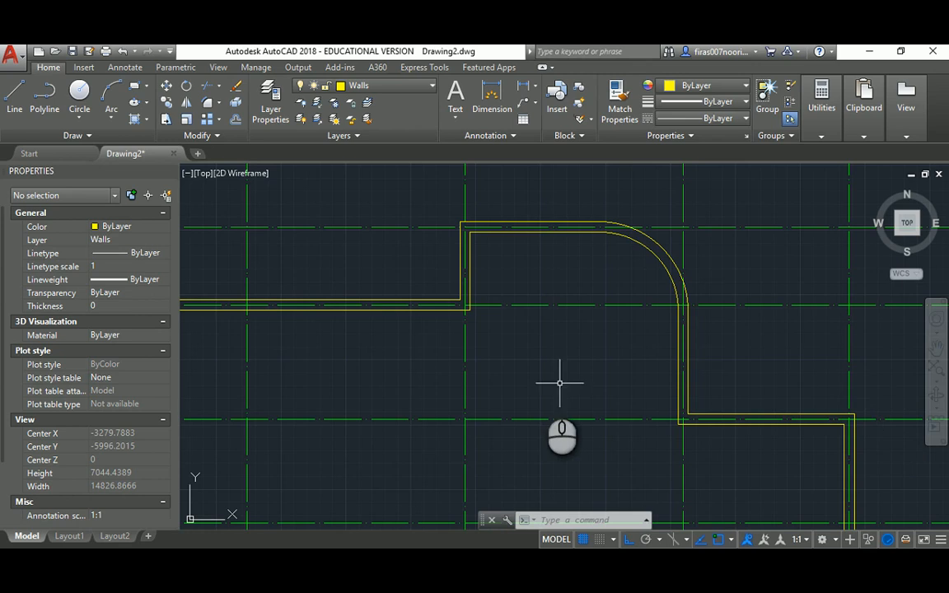
mouse_move(392, 386)
middle_mouse_down()
mouse_move(523, 387)
mouse_move(547, 345)
mouse_move(602, 343)
middle_mouse_up()
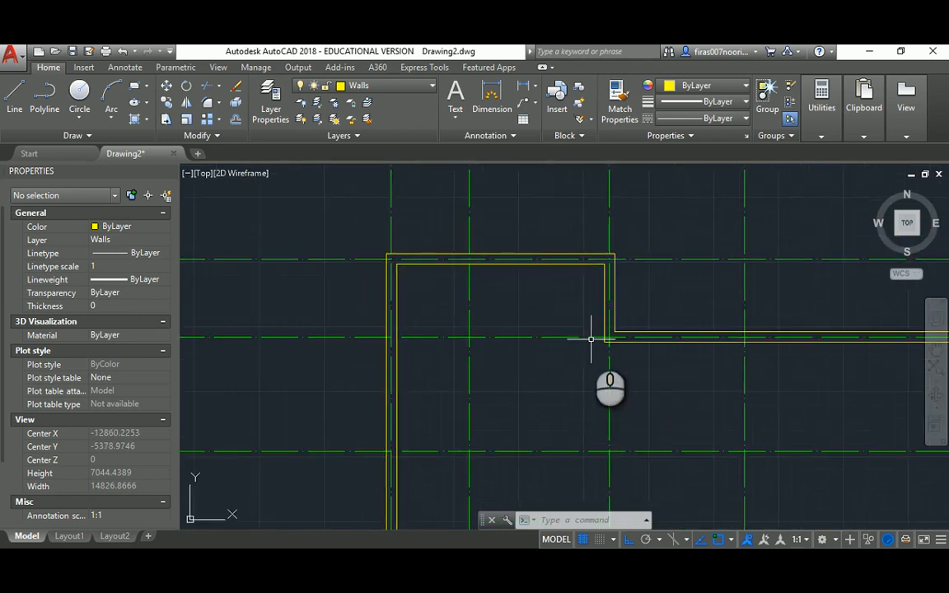
type("f")
key("Return")
type("r")
key("Return")
type("13")
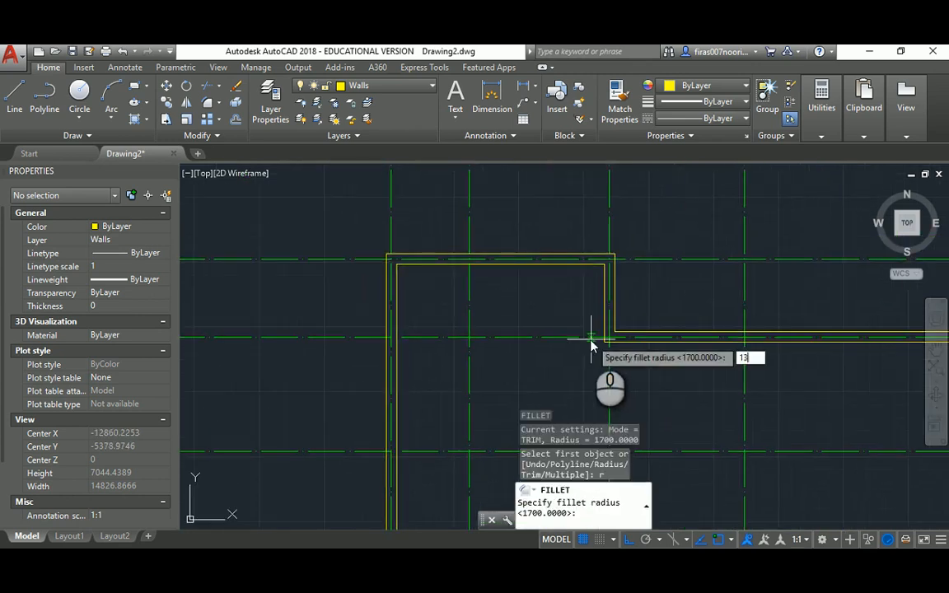
type("00")
key("Return")
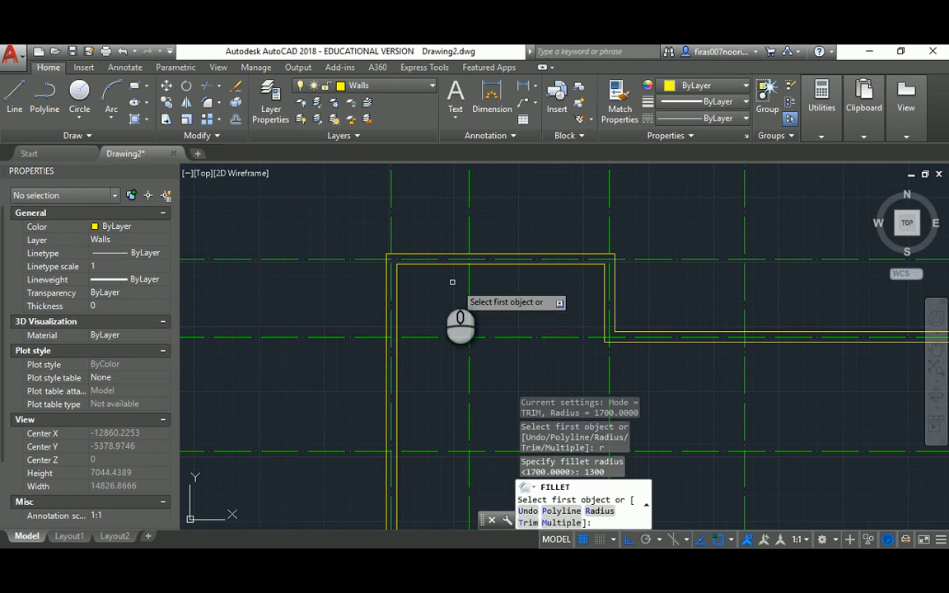
left_click(410, 263)
left_click(398, 275)
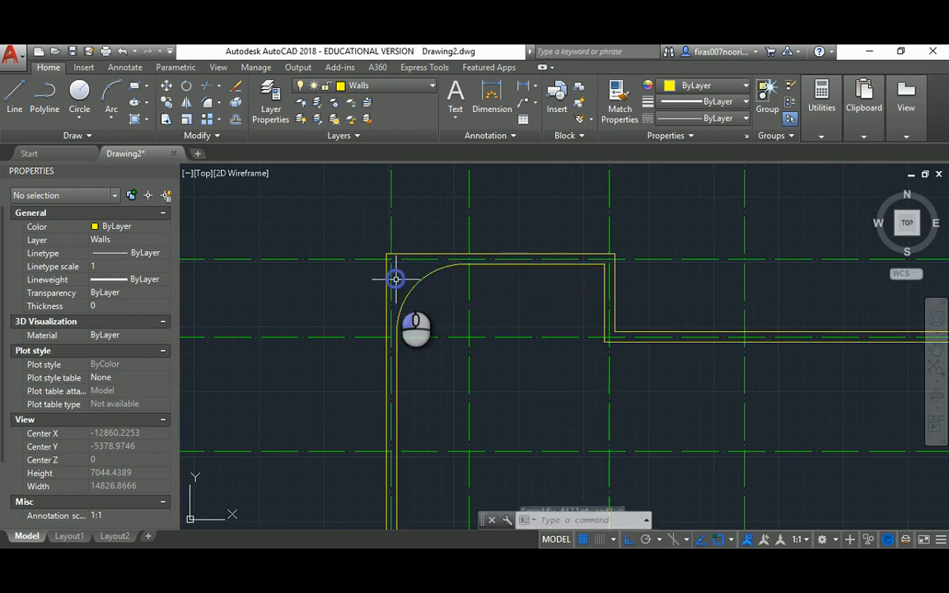
key("Escape")
key("Escape")
Fillet the top-left corner's outer wall lines with a 1500 radius, then view the floor-plan PDF
key("Return")
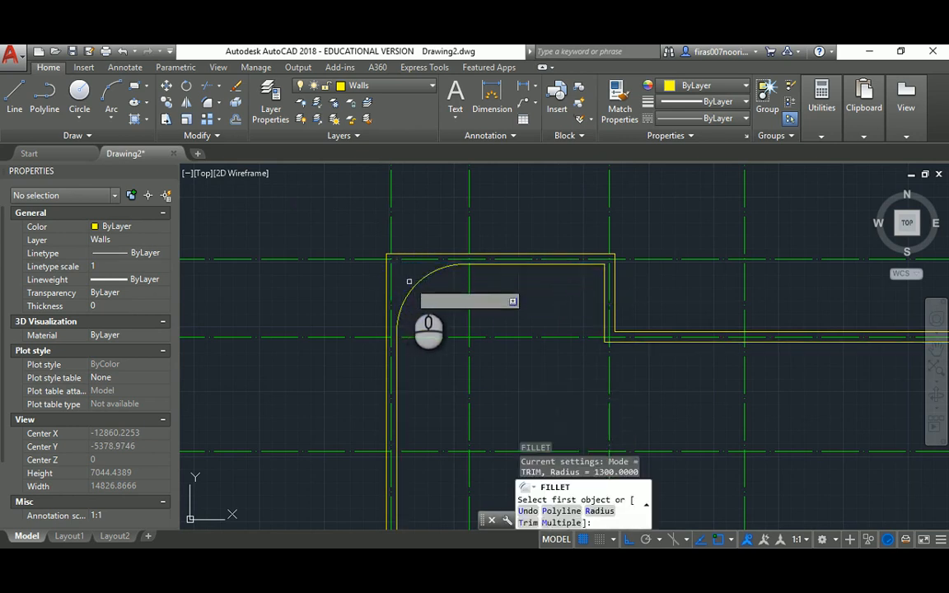
key("Escape")
key("Return")
type("r")
key("Return")
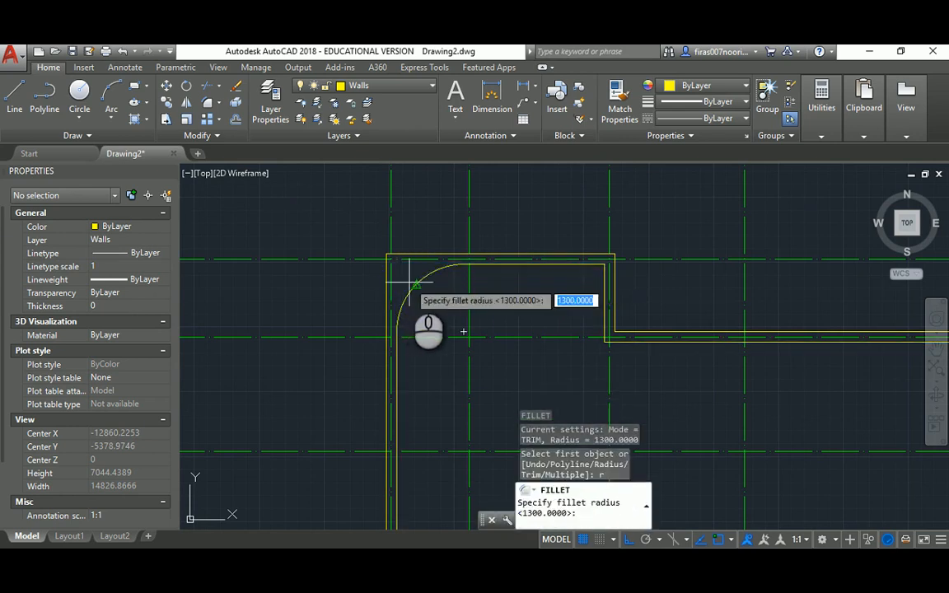
type("1500")
key("Return")
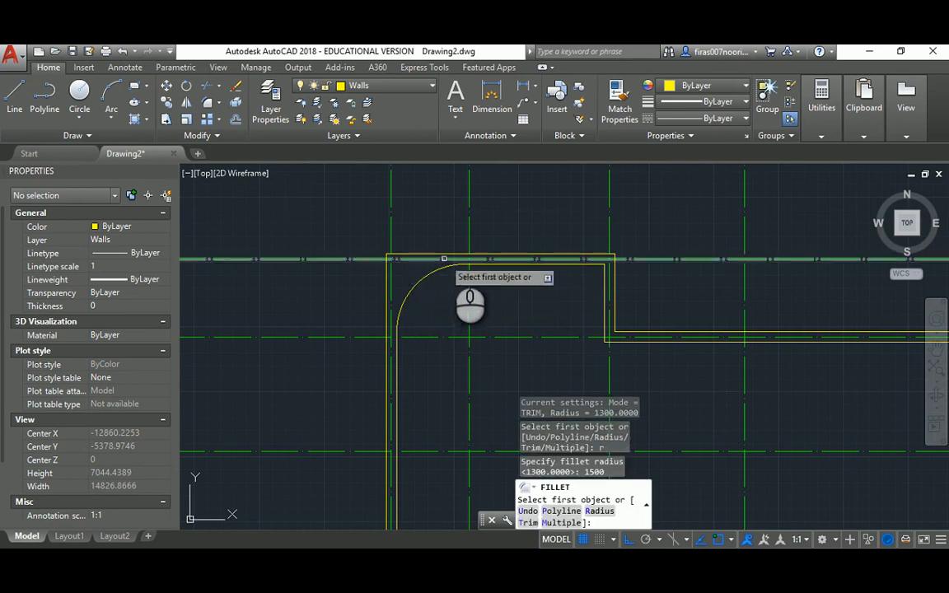
left_click(452, 254)
left_click(387, 301)
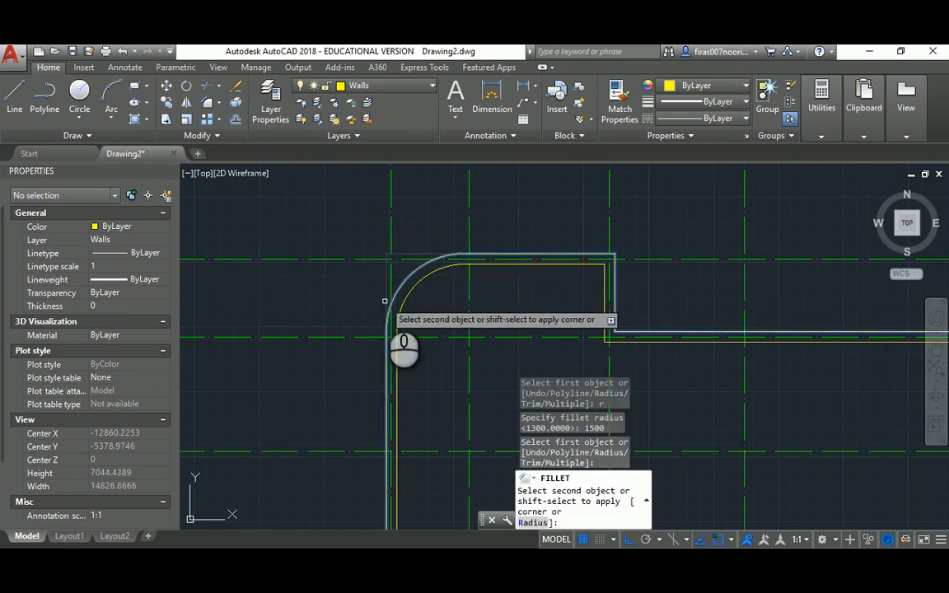
scroll(404, 301, "down", 6)
scroll(407, 301, "up", 4)
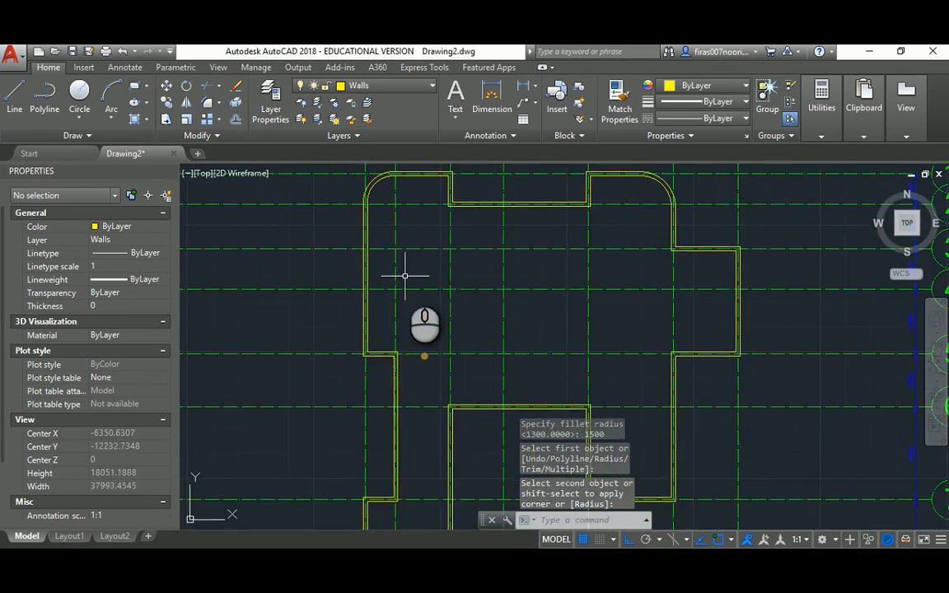
key("alt+Tab")
scroll(379, 326, "down", 2)
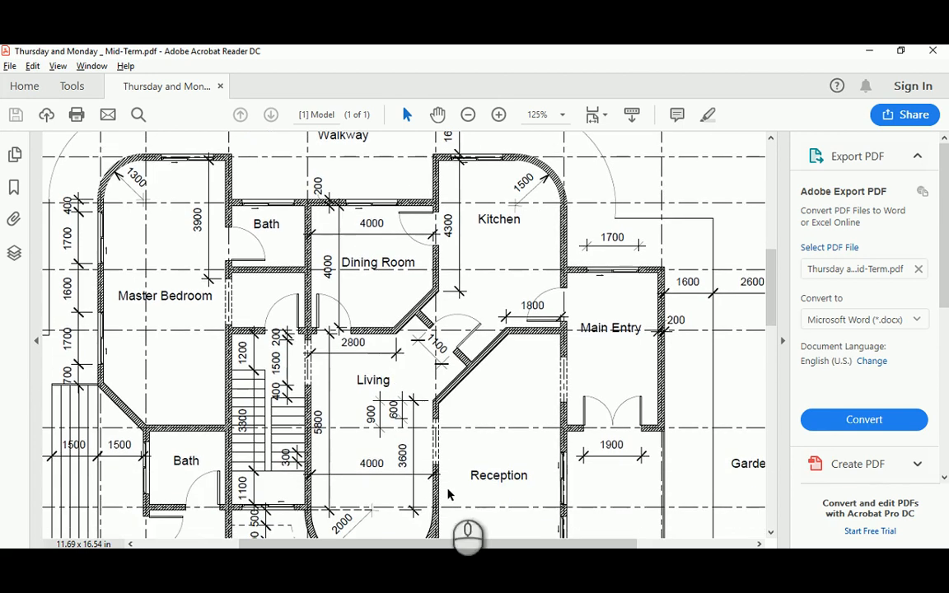
left_click_drag(482, 545, 412, 546)
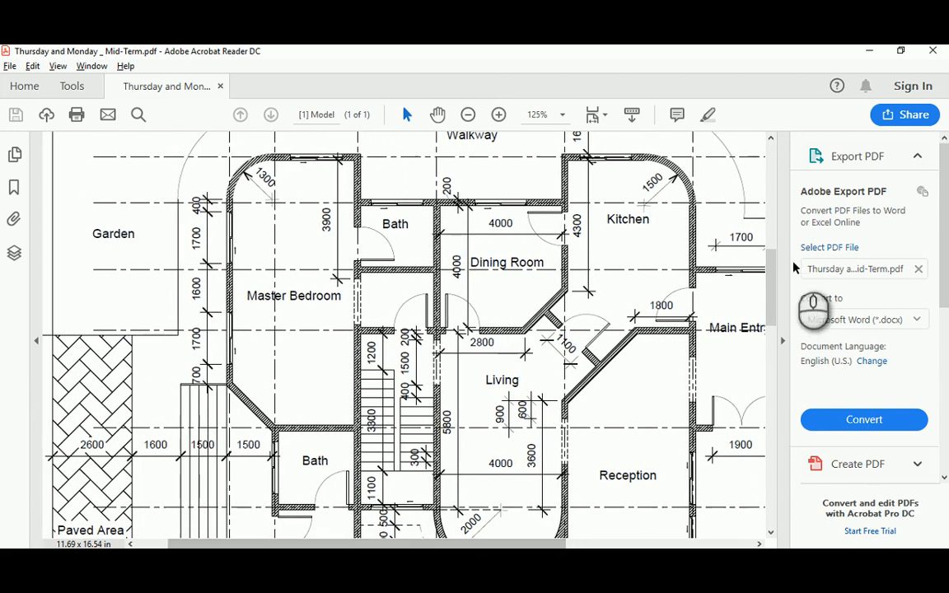
left_click_drag(768, 257, 768, 307)
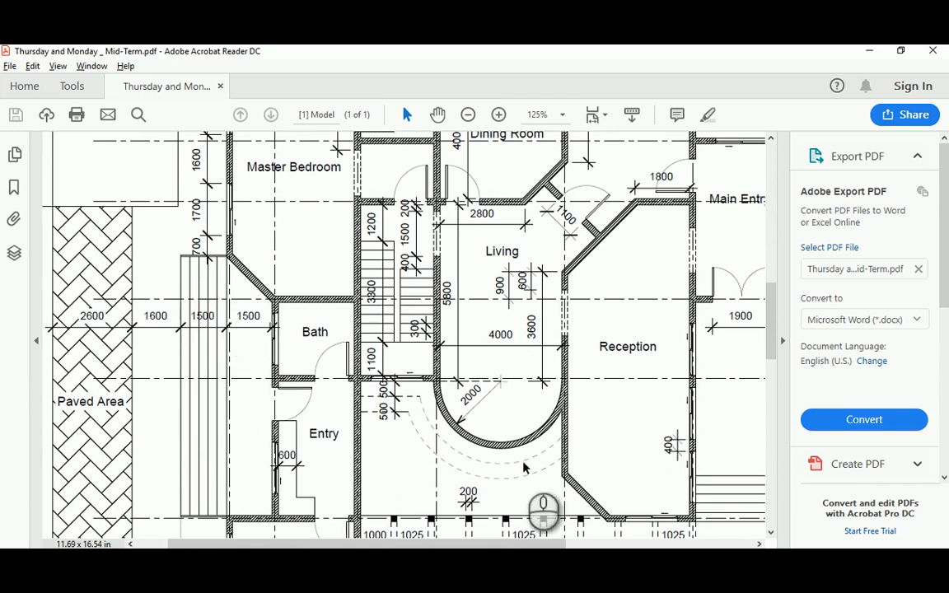
left_click_drag(546, 544, 464, 548)
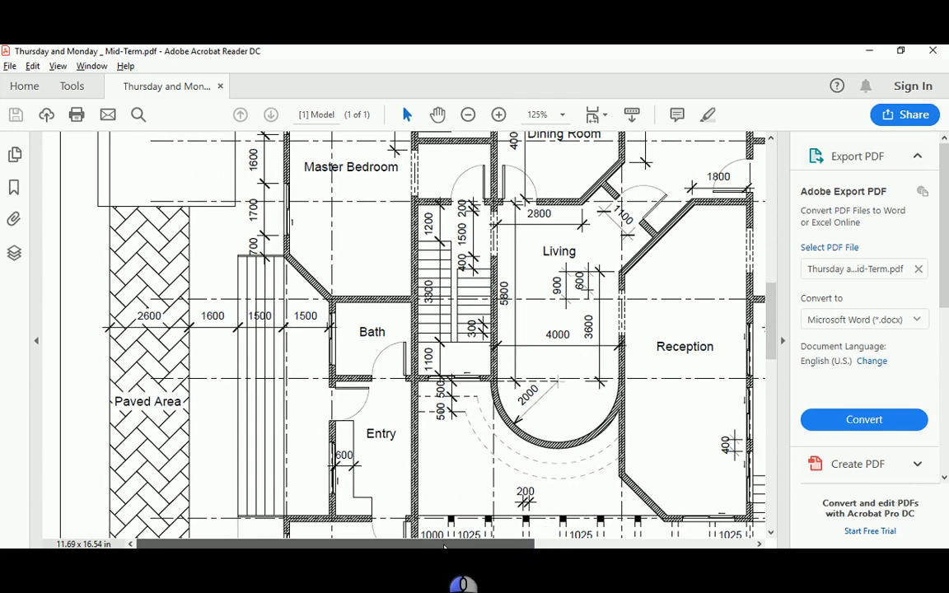
scroll(438, 445, "up", 3)
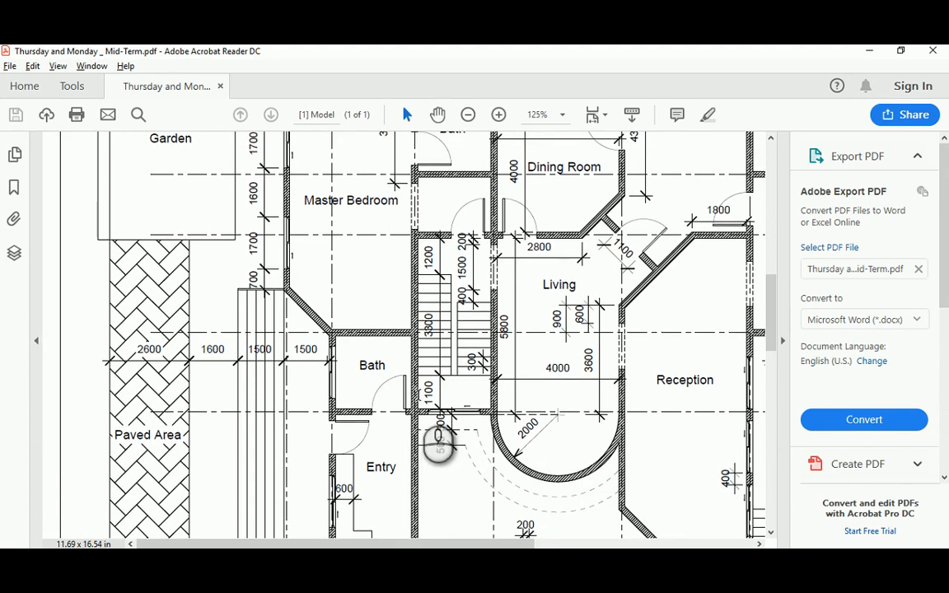
scroll(437, 445, "down", 1)
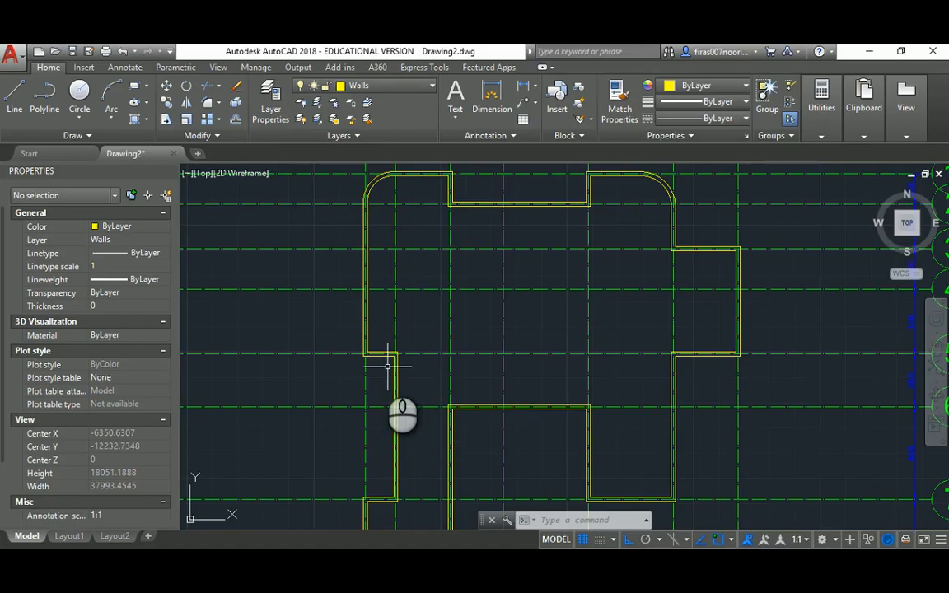
scroll(400, 375, "up", 3)
scroll(379, 332, "up", 5)
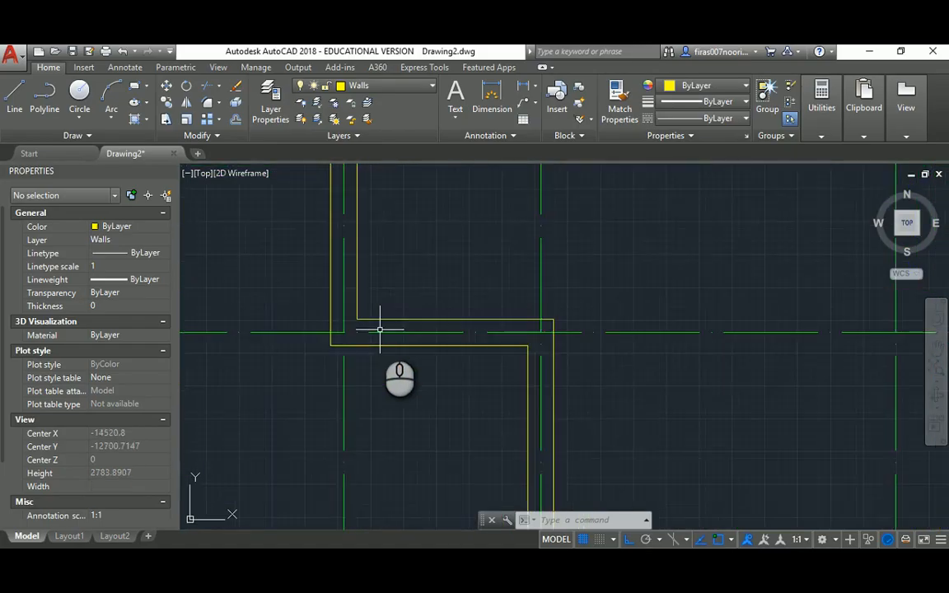
scroll(379, 331, "down", 3)
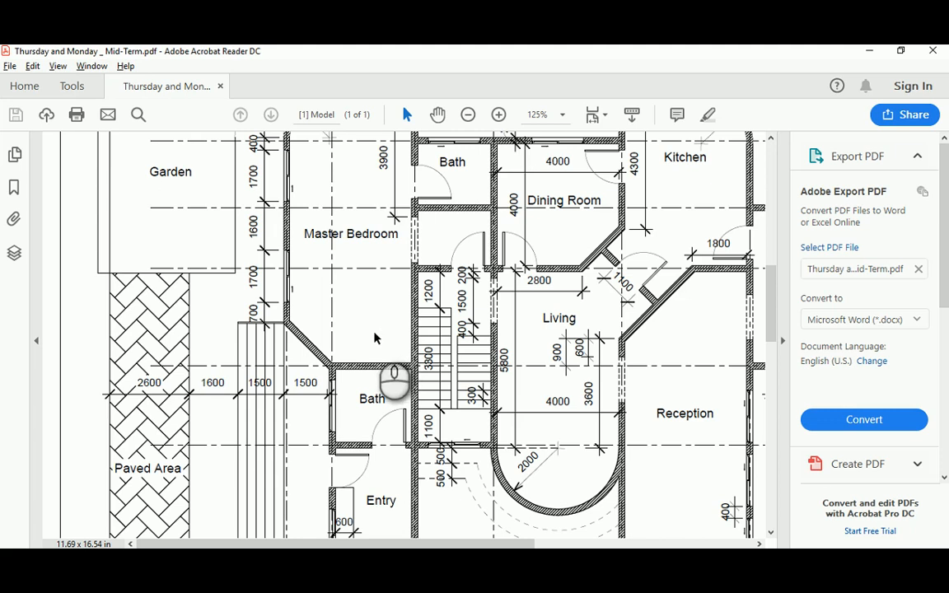
Draw a line 1500 up the outer wall, then diagonally across to the wall corner
key("alt+Tab")
middle_click_drag(356, 335, 398, 370)
scroll(399, 340, "up", 4)
type("l")
key("Return")
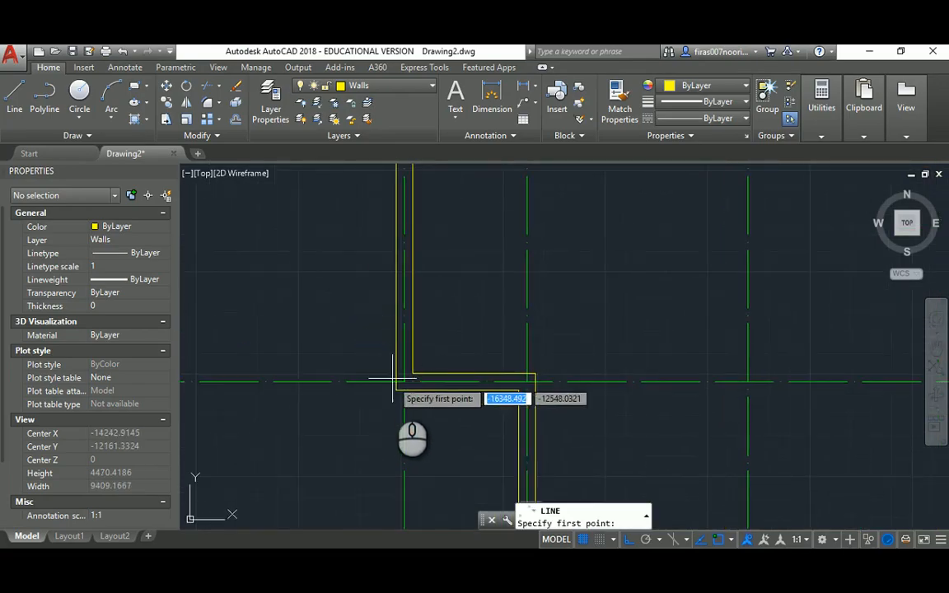
left_click(391, 393)
type("1500")
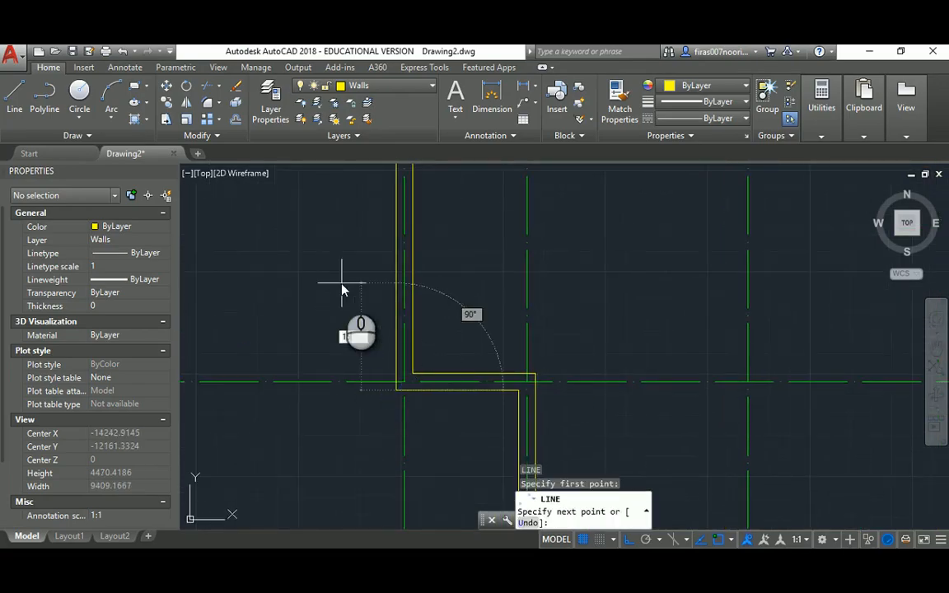
key("Return")
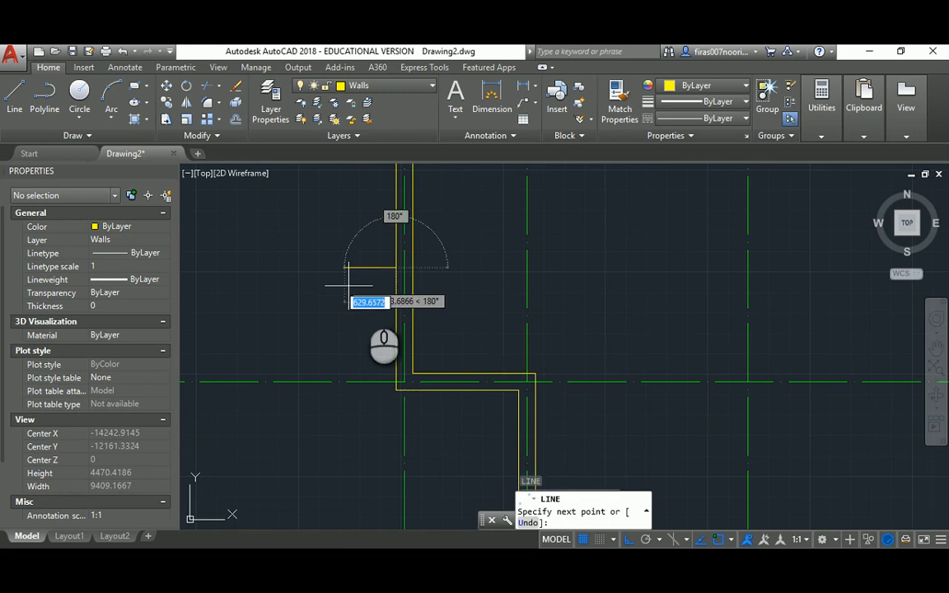
left_click(497, 369)
key("Escape")
key("Escape")
key("Escape")
Measure the horizontal span of the corner with a linear dimension, then cancel it
type("d")
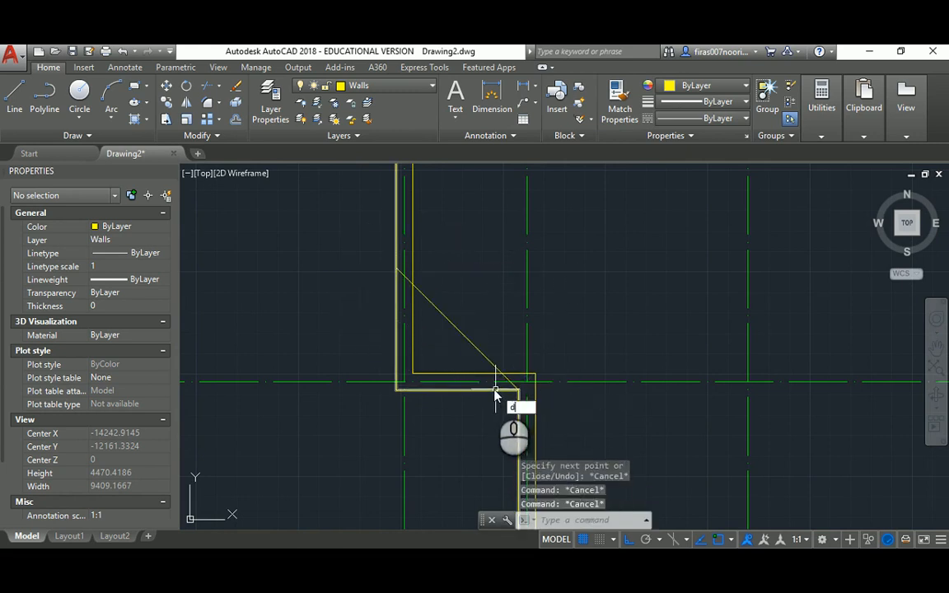
type("li")
key("Return")
left_click(518, 390)
left_click(396, 389)
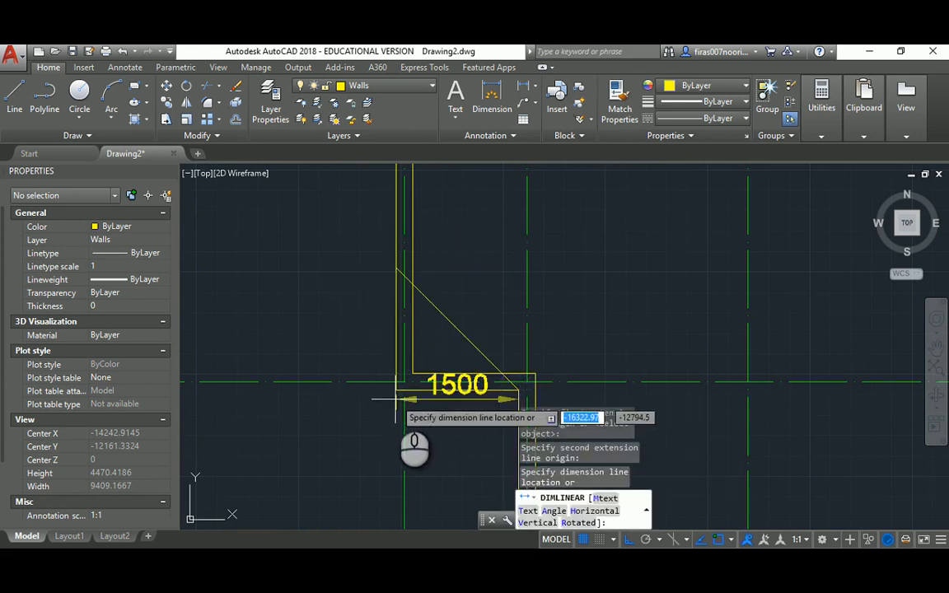
key("Escape")
key("Escape")
key("Escape")
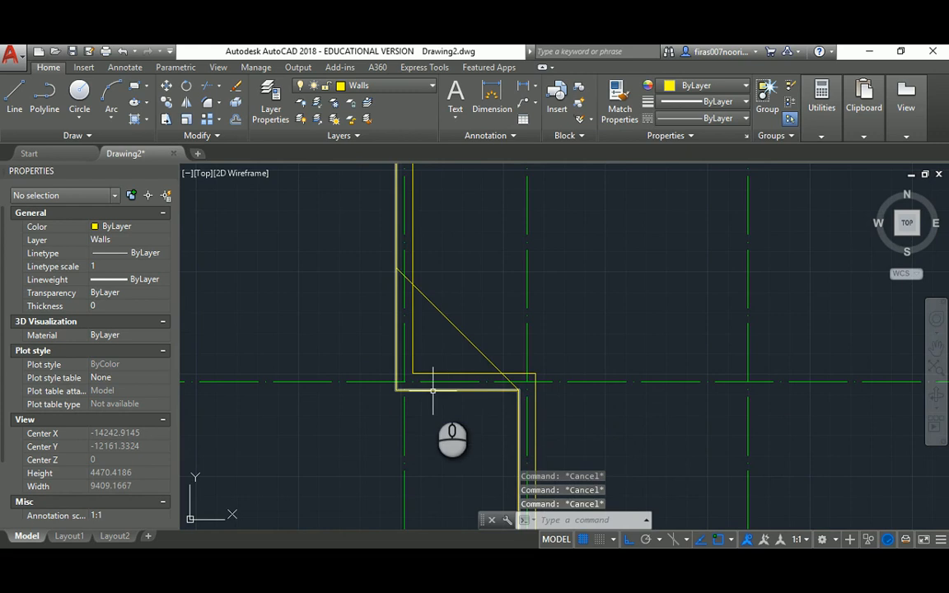
Explode the outer wall polyline and delete the short horizontal corner line
left_click(433, 390)
middle_click_drag(479, 425, 441, 346)
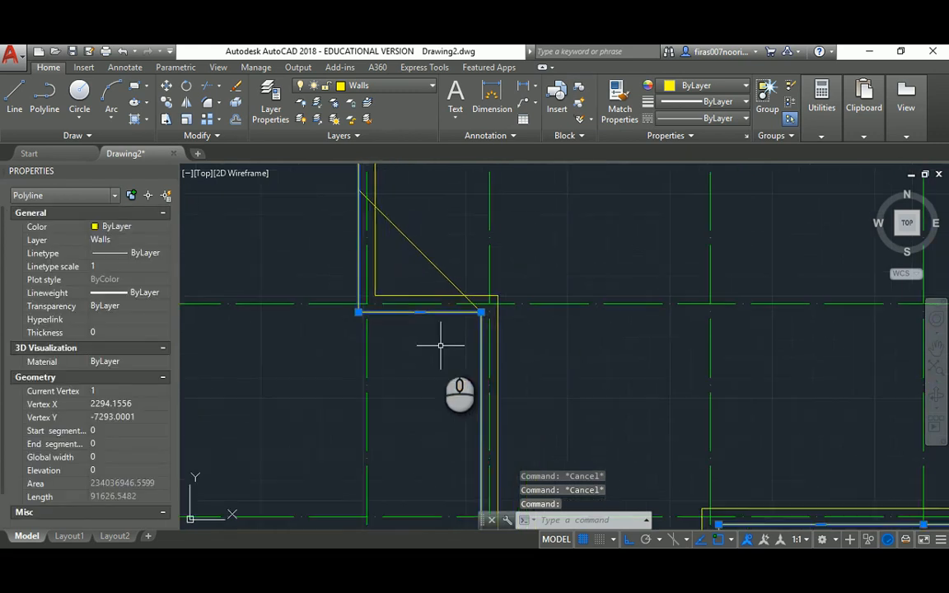
type("x")
key("Return")
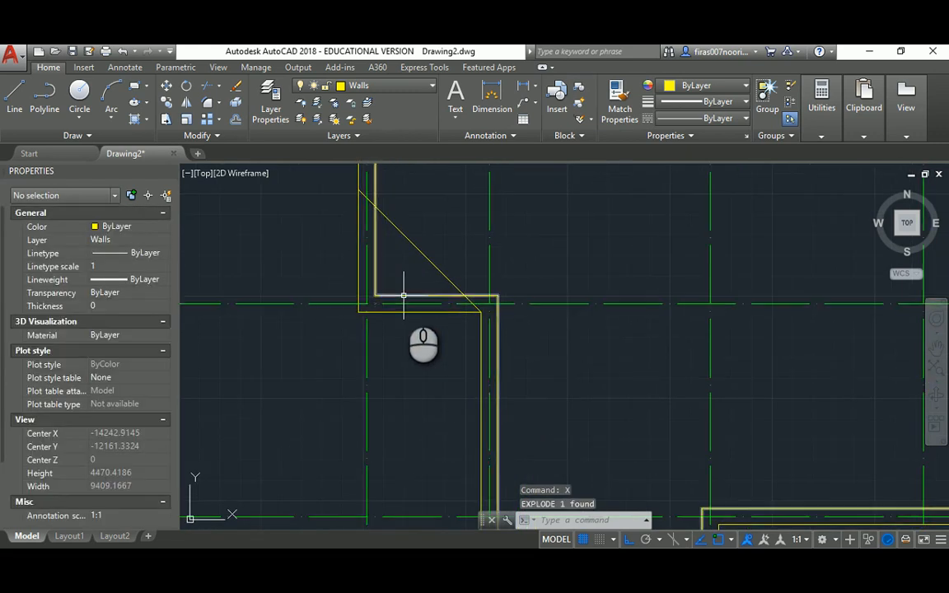
left_click(404, 295)
key("Escape")
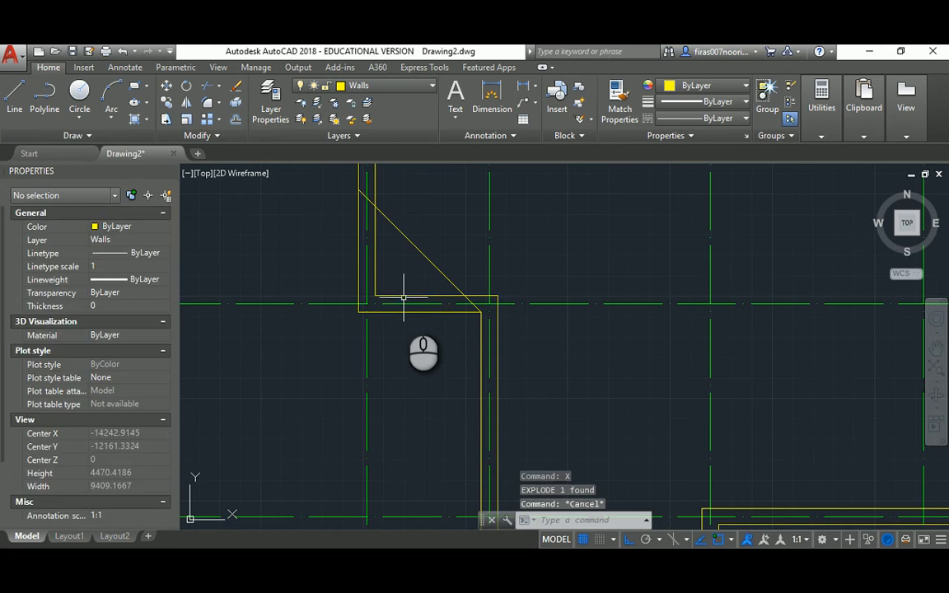
left_click(401, 312)
key("Delete")
Shorten the long vertical wall line to meet the diagonal, then compare with the PDF
middle_click_drag(360, 258, 411, 347)
left_click(411, 374)
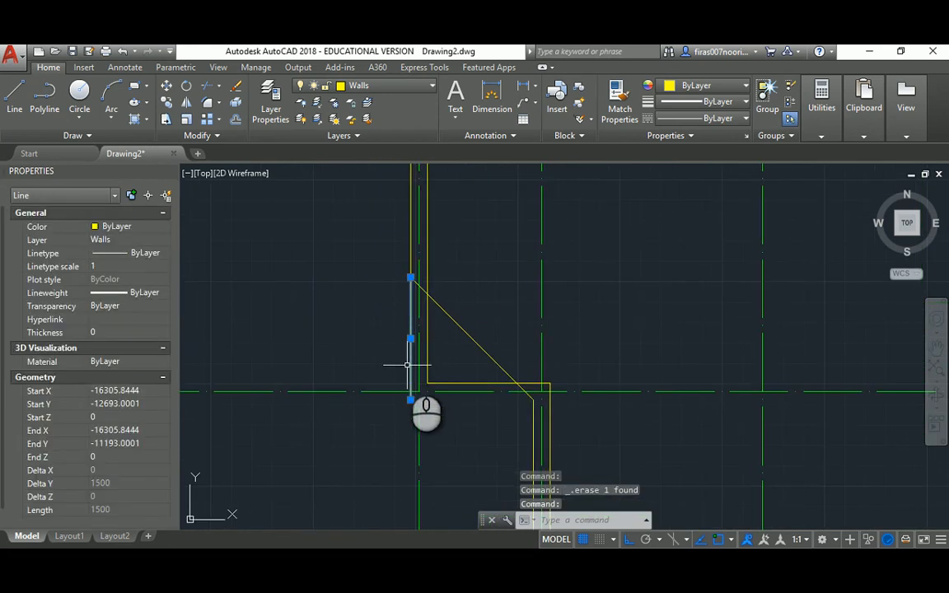
key("Escape")
left_click(407, 356)
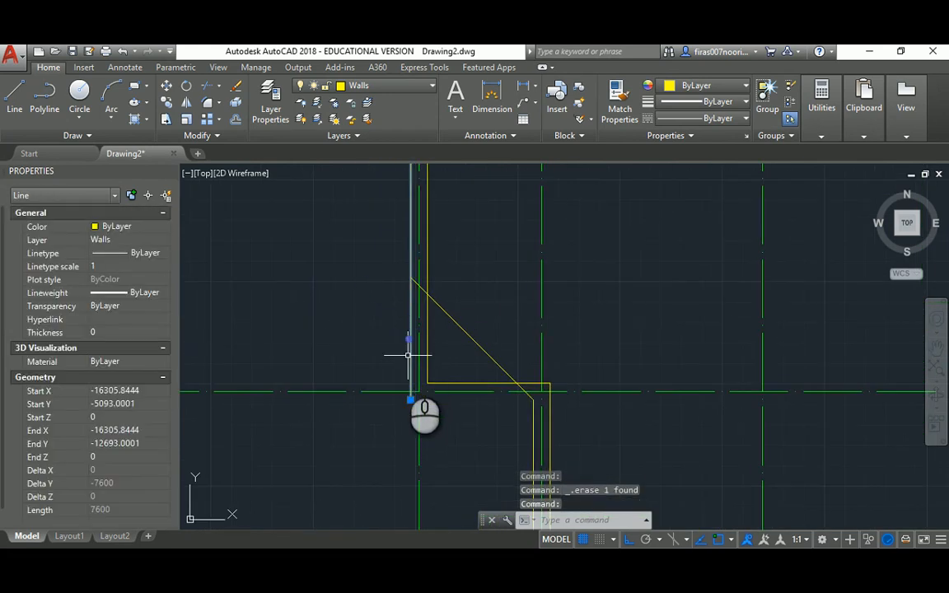
left_click(410, 398)
left_click(410, 279)
key("Escape")
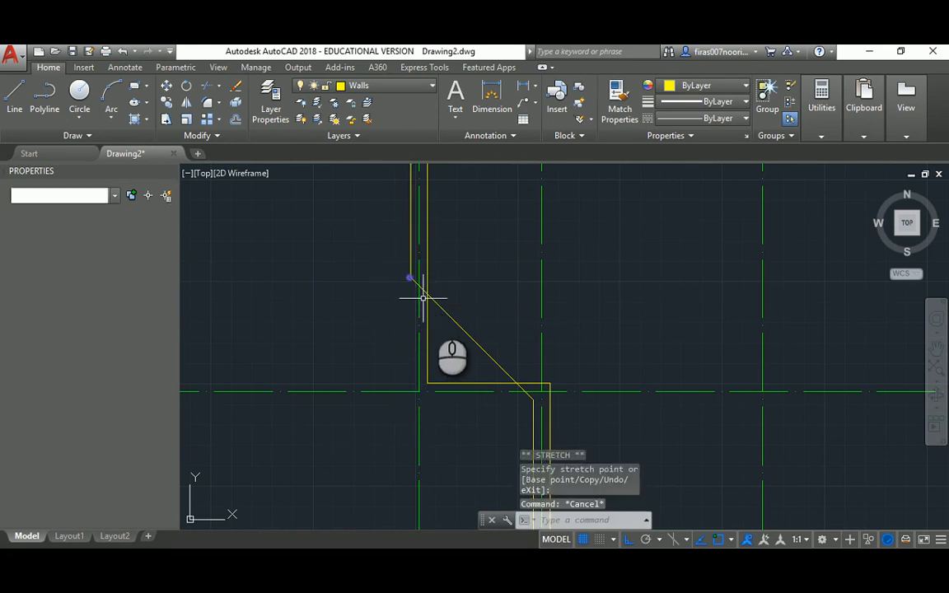
key("Escape")
key("Escape")
middle_click_drag(472, 361, 382, 316)
key("alt+Tab")
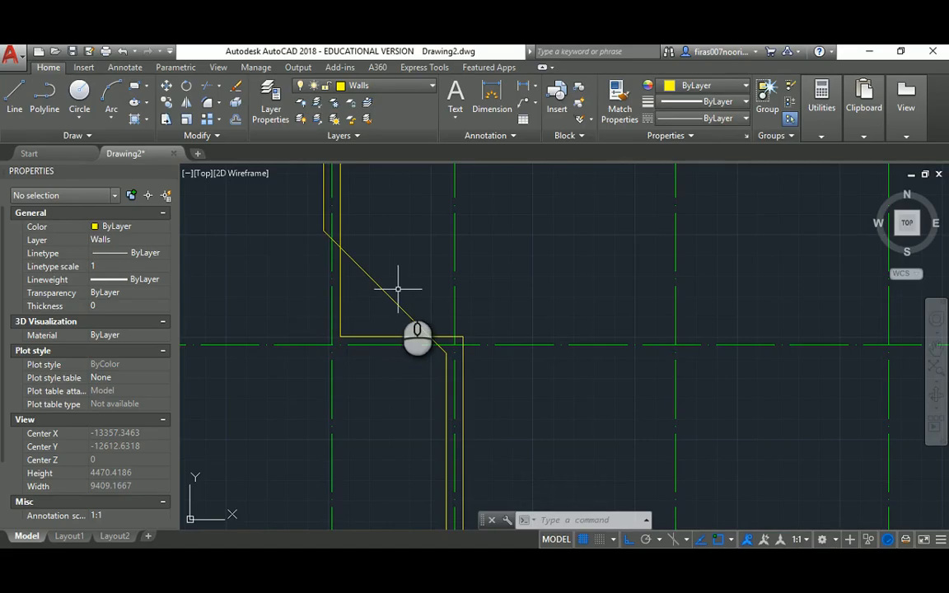
key("Escape")
key("Escape")
key("Escape")
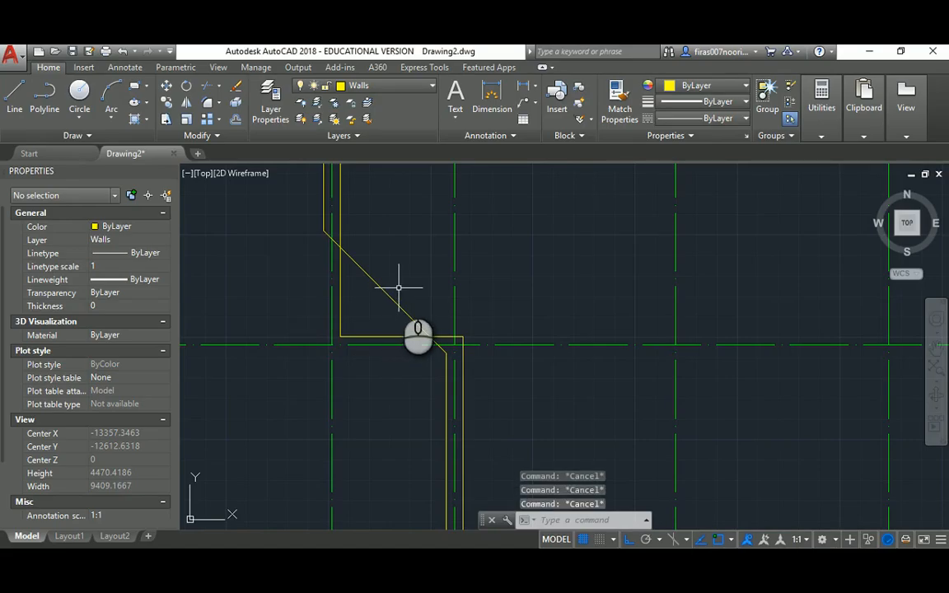
Offset the diagonal wall line 200 toward the upper side
type("o")
key("Return")
type("20")
key("Return")
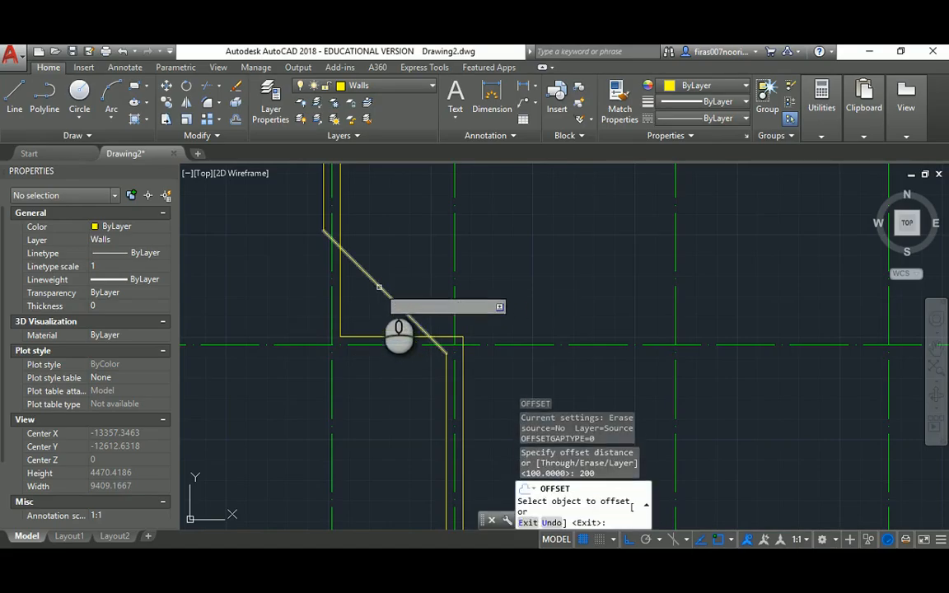
left_click(382, 283)
left_click(421, 226)
key("Escape")
key("Escape")
key("Escape")
key("Escape")
Join the diagonal to the lower vertical wall with a zero-radius fillet
type("f")
key("Return")
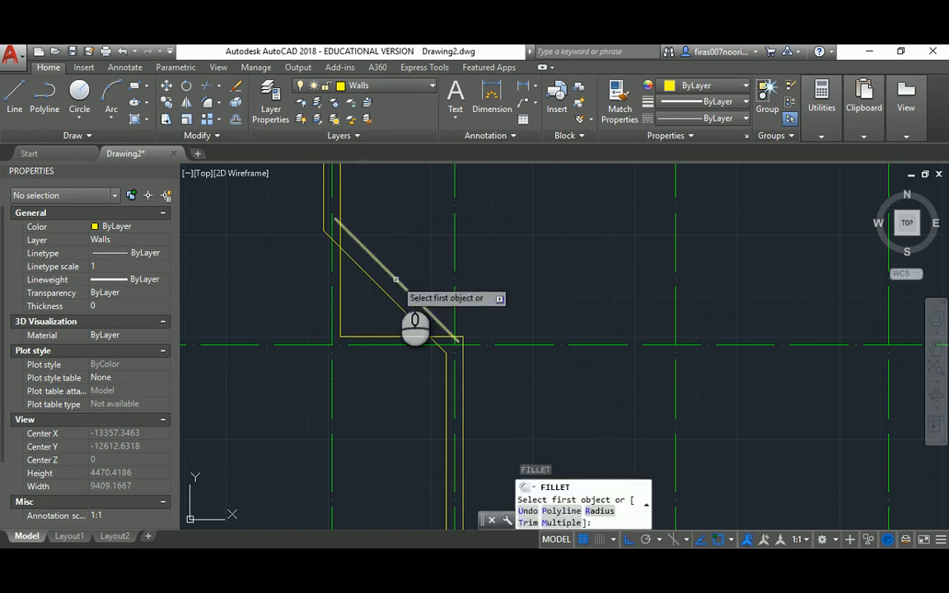
left_click(394, 276)
left_click(462, 380)
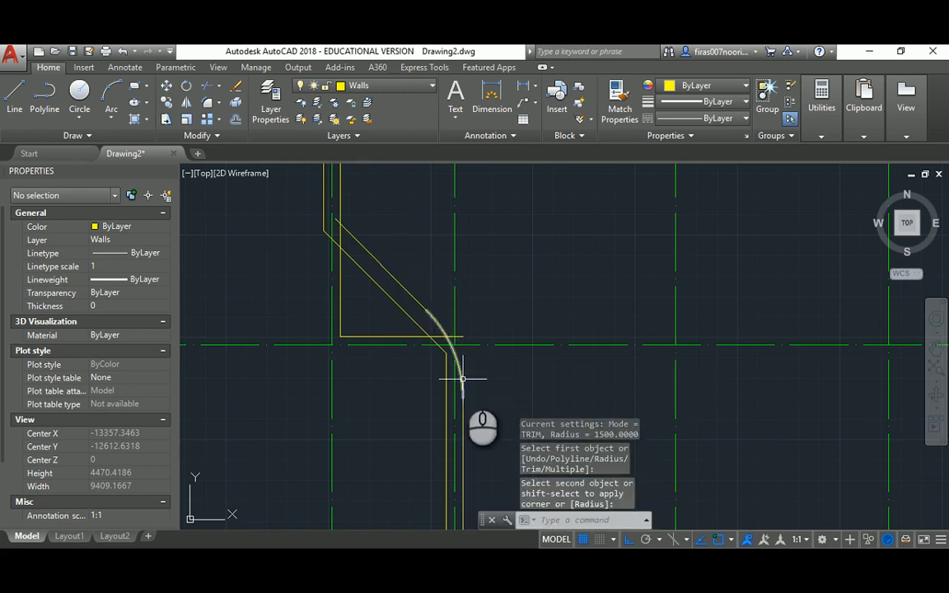
key("ctrl+z")
type("f")
key("Return")
type("r")
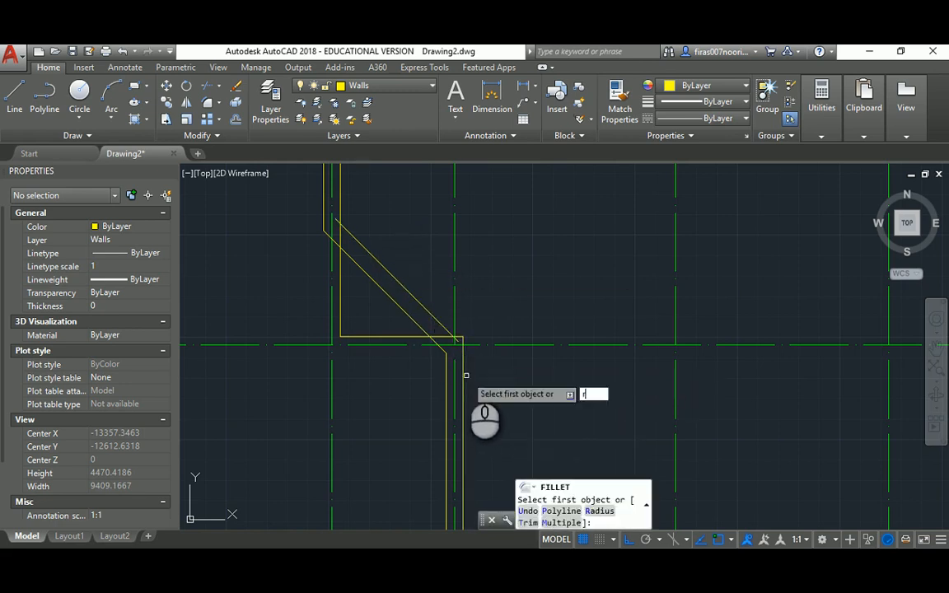
key("Return")
type("0")
key("Return")
left_click(462, 374)
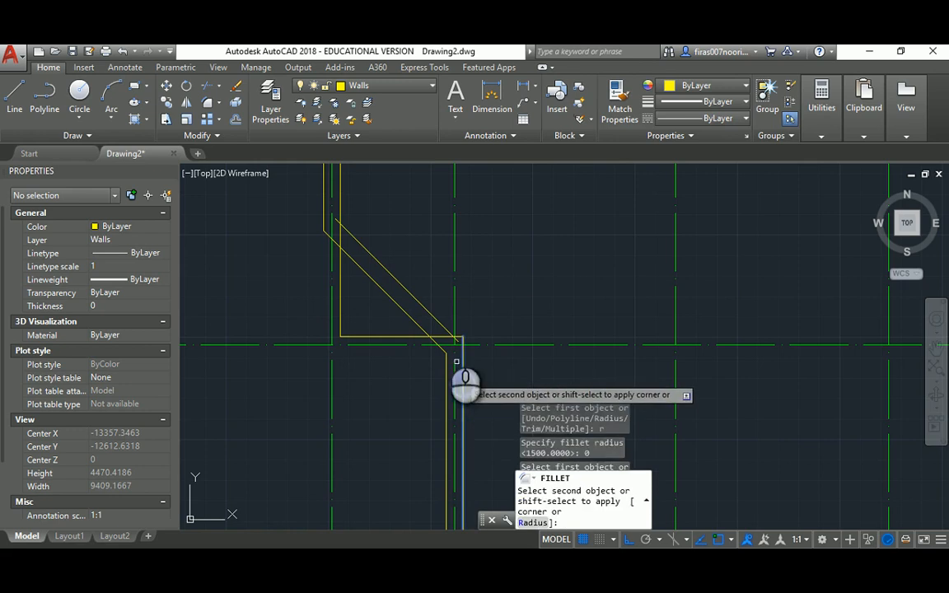
left_click(433, 314)
Fillet the inner diagonal sharply onto the upper vertical wall
middle_click_drag(363, 247, 387, 322)
key("Return")
left_click(377, 311)
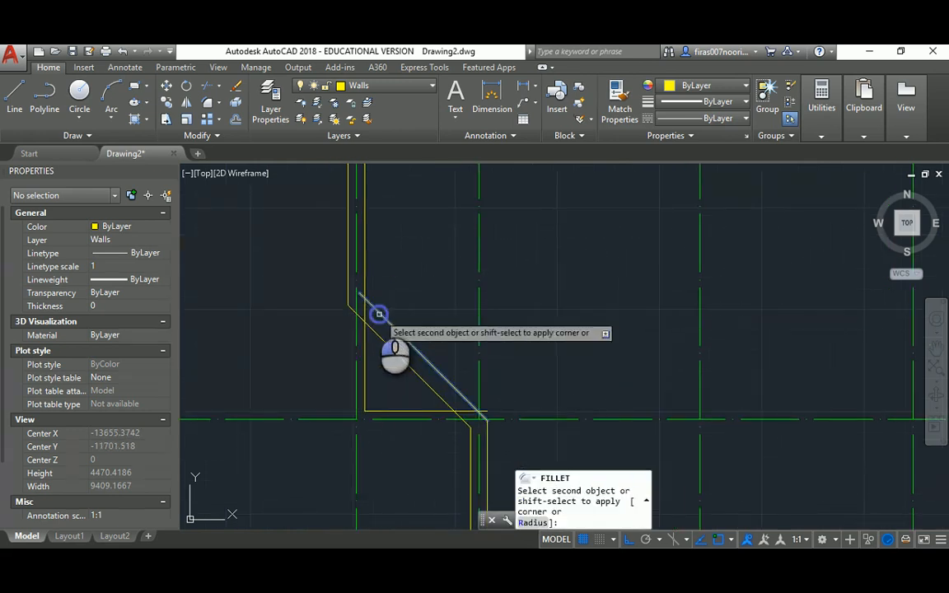
left_click(366, 273)
key("Escape")
key("Escape")
key("Return")
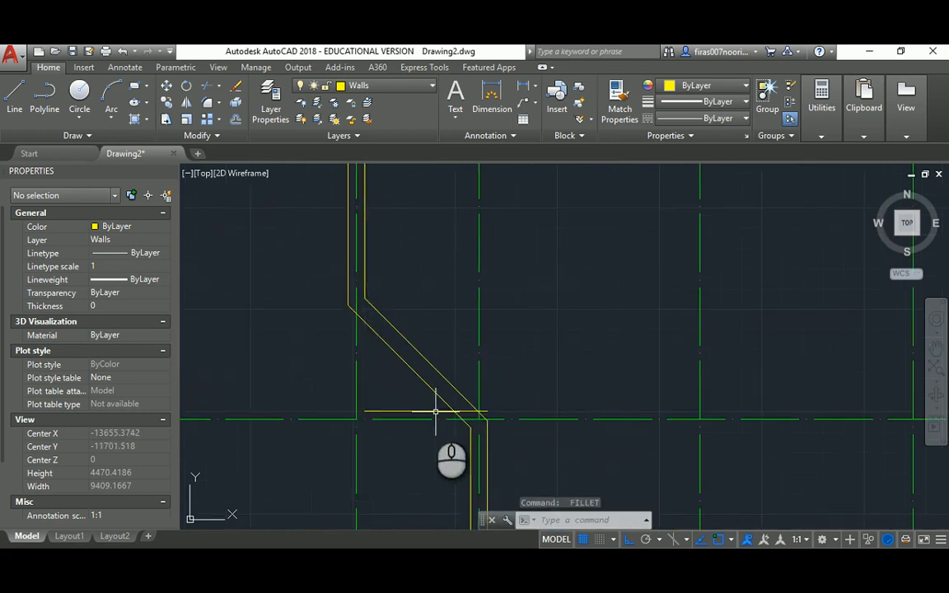
key("Escape")
key("Escape")
Delete the leftover horizontal corner line
left_click(426, 411)
key("Delete")
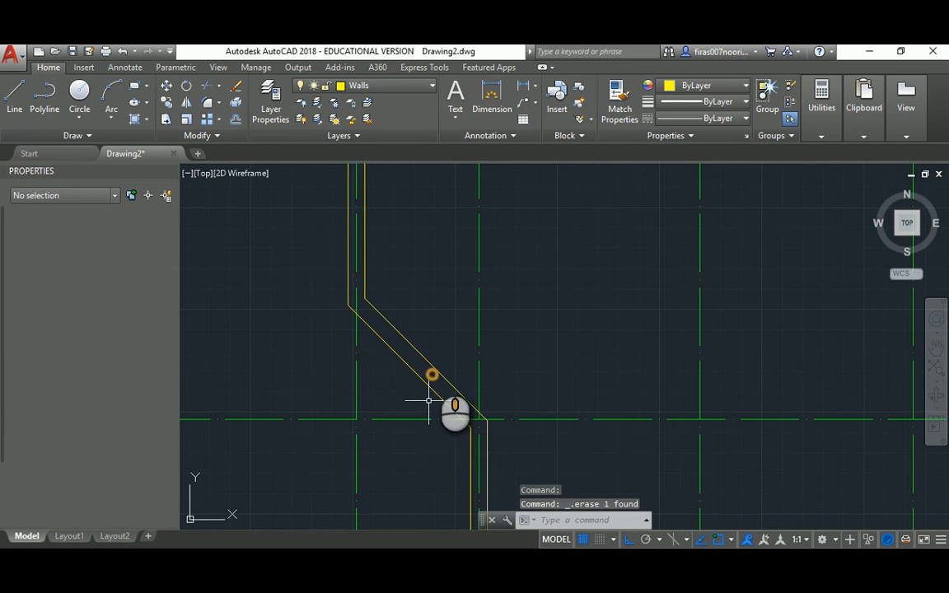
middle_click_drag(432, 359, 398, 280)
scroll(424, 311, "down", 2)
scroll(409, 280, "up", 4)
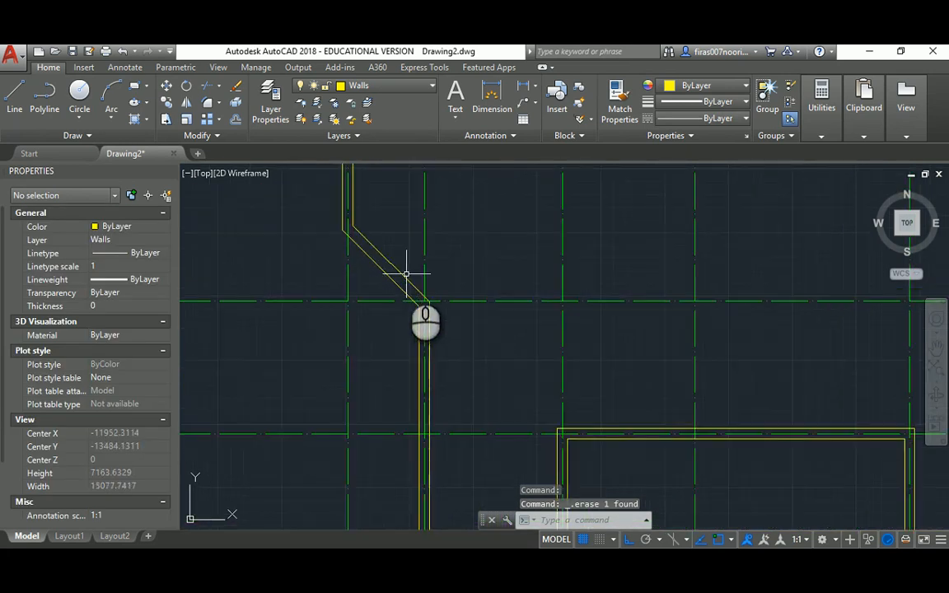
middle_click_drag(394, 261, 402, 313)
middle_click_drag(326, 248, 340, 277)
scroll(332, 255, "down", 2)
key("alt+Tab")
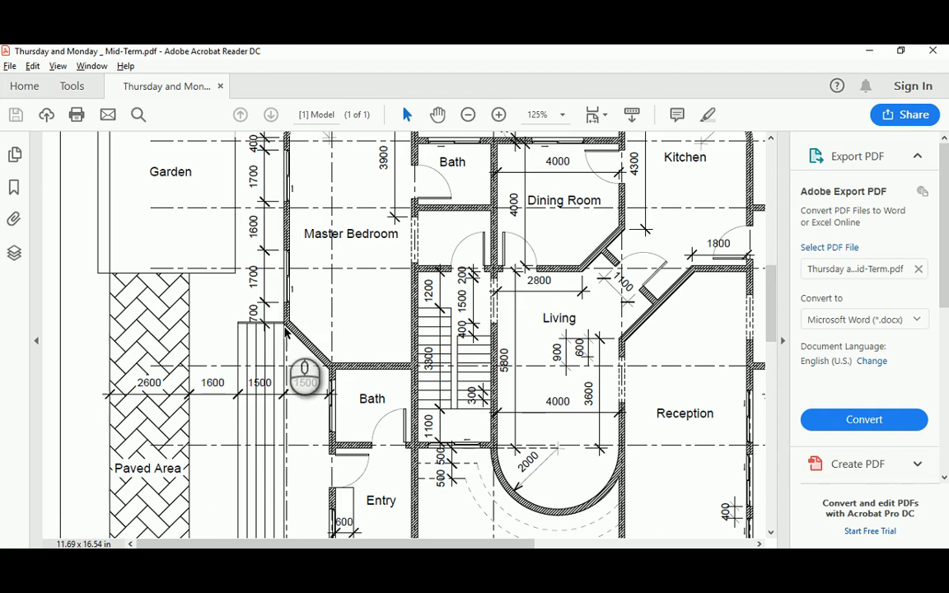
left_click_drag(770, 282, 773, 371)
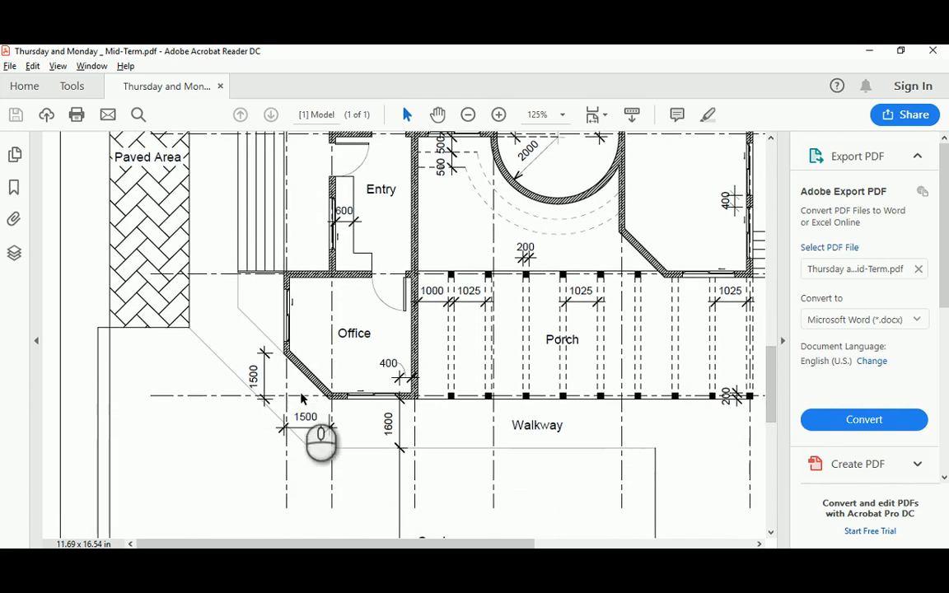
key("alt+Tab")
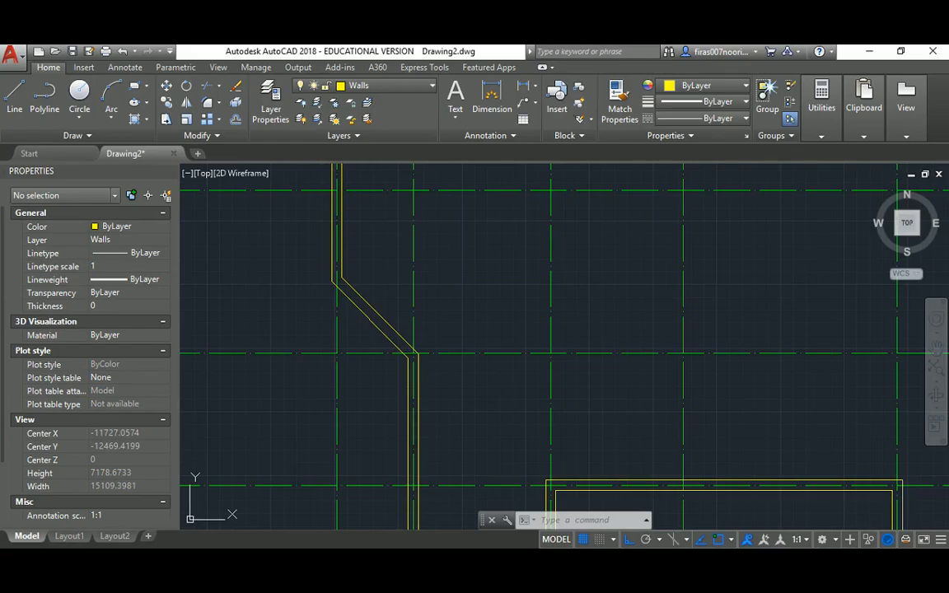
Zoom to the lower-left wall corner and start a line 1500 up from the outer corner
middle_click_drag(432, 409, 362, 335)
scroll(345, 321, "down", 8)
scroll(359, 334, "up", 8)
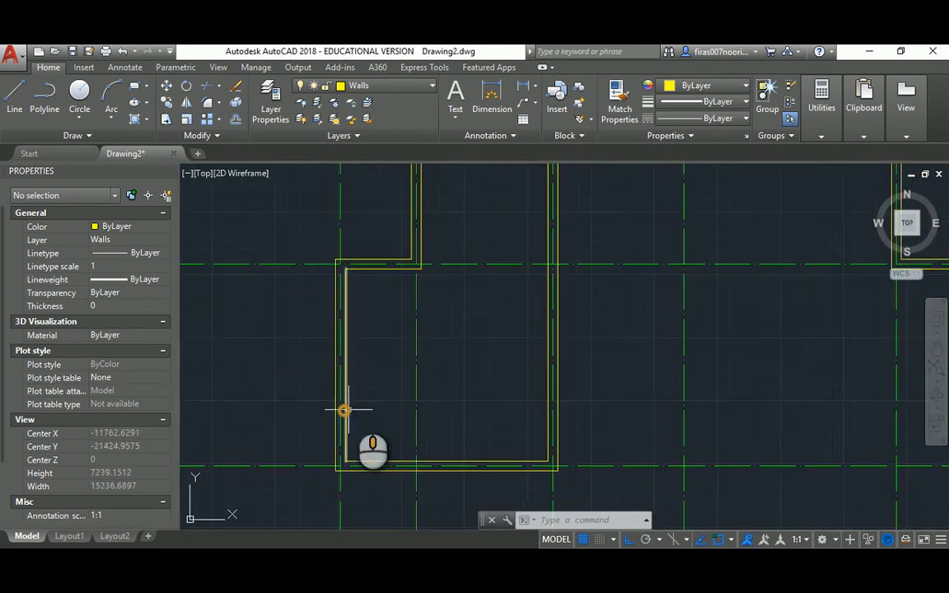
middle_click_drag(344, 410, 358, 340)
scroll(376, 363, "up", 2)
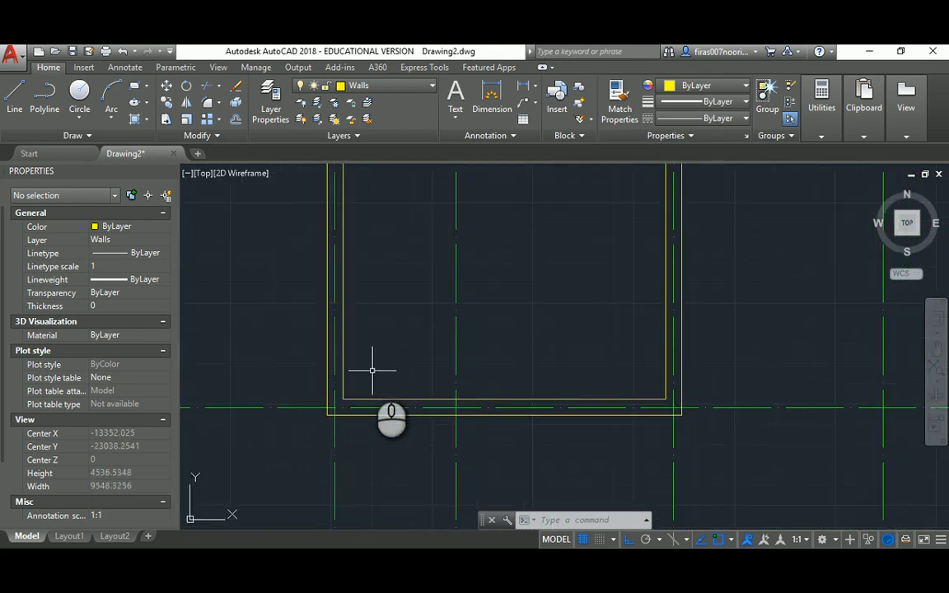
key("Return")
left_click(328, 418)
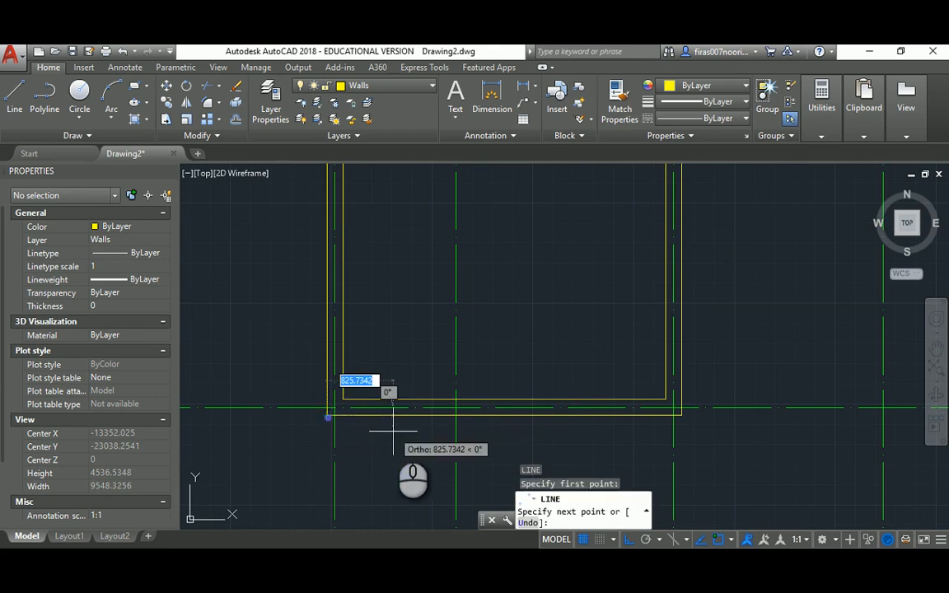
type("1500")
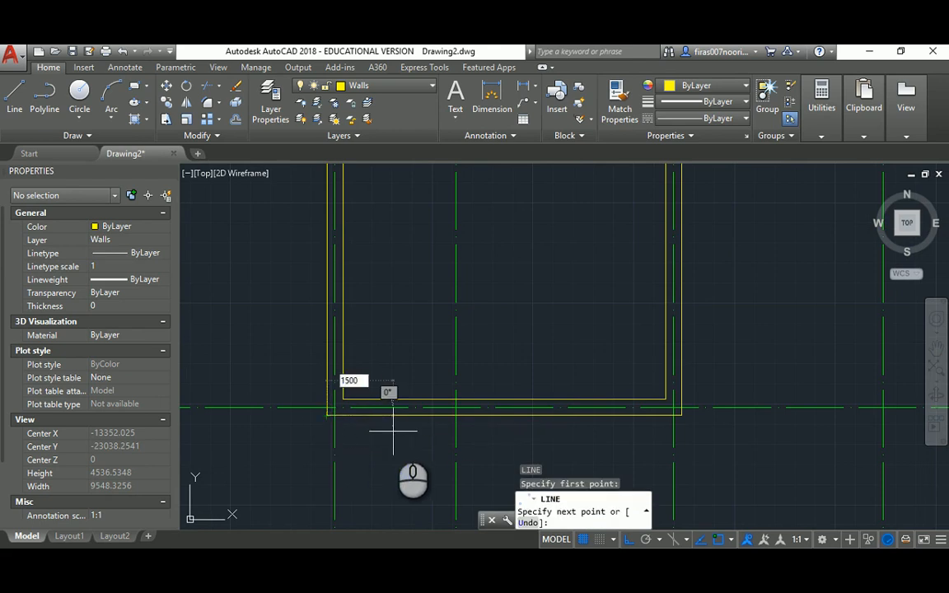
key("Return")
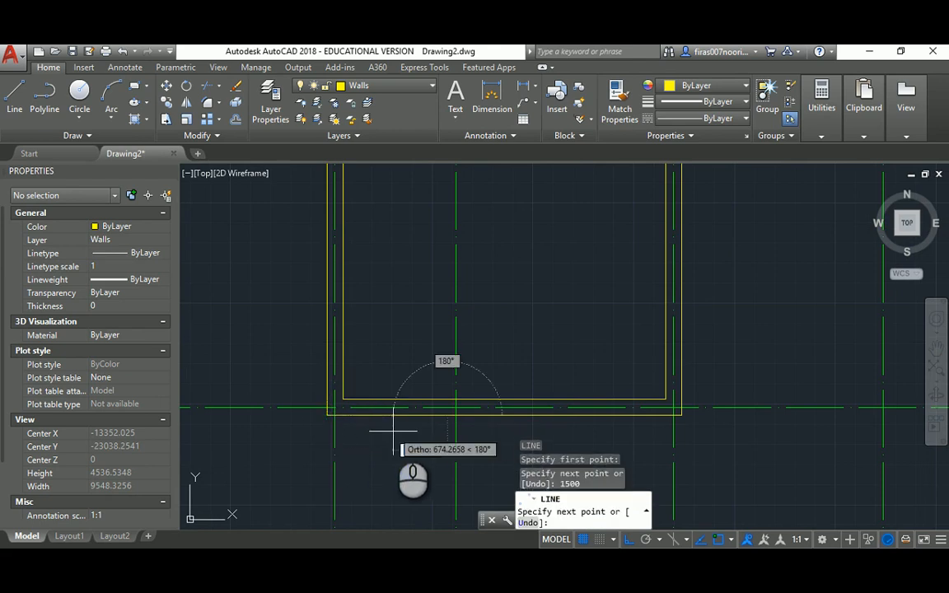
Redraw the line 1500 up from the outer corner, then diagonally to the bottom wall
key("Escape")
key("Return")
left_click(328, 414)
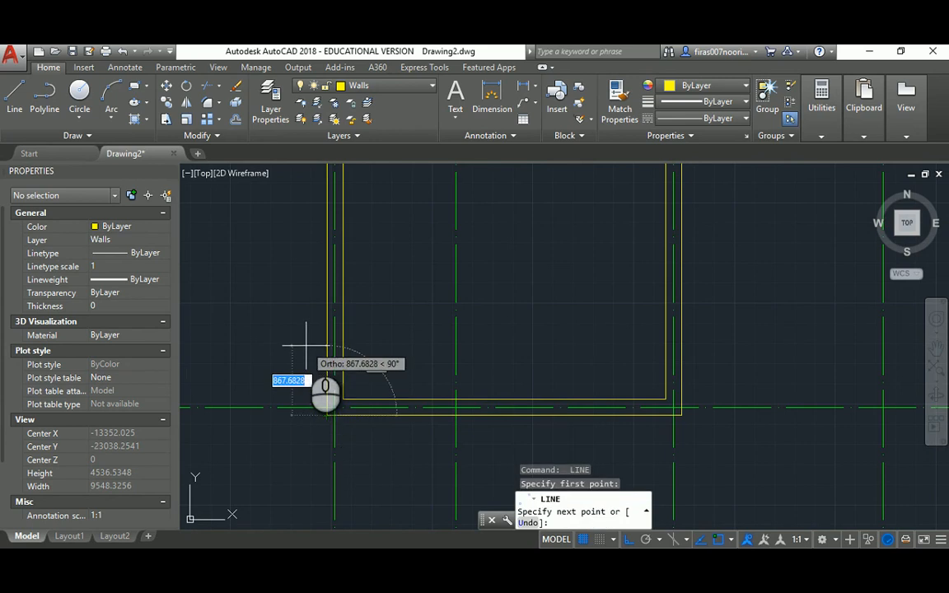
type("1500")
key("Return")
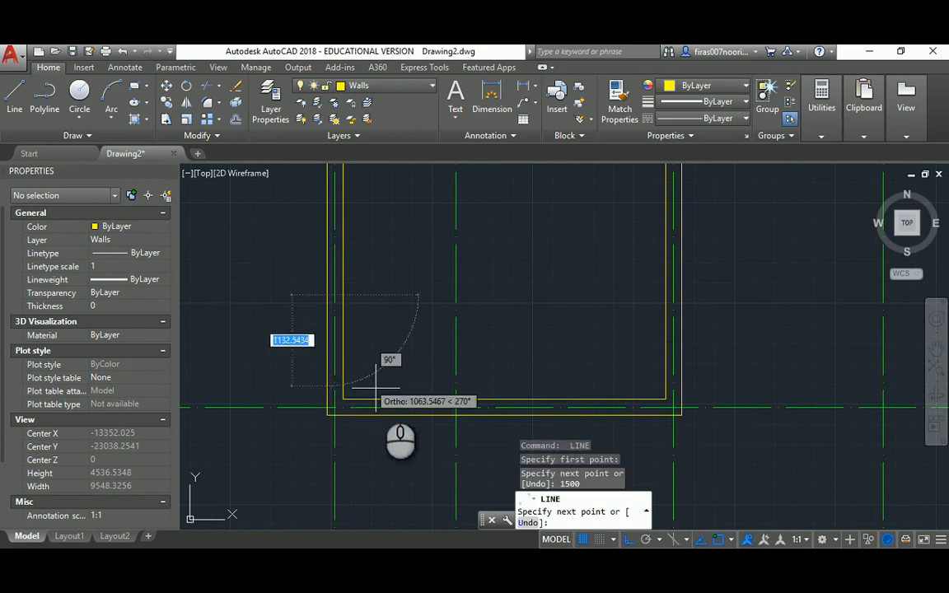
left_click(441, 416)
key("Return")
key("Escape")
key("Escape")
key("Escape")
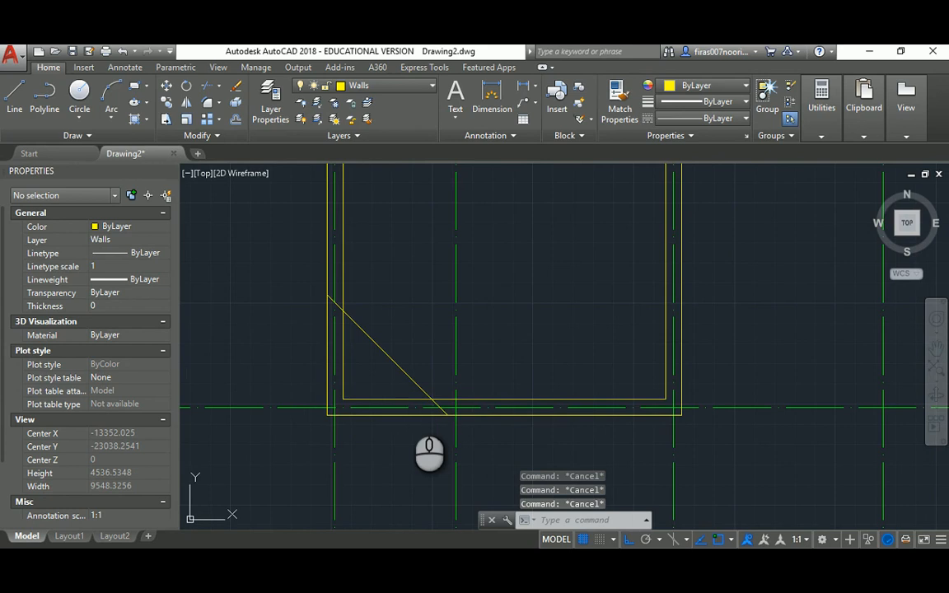
Turn off the Nearest object snap in Drafting Settings via OS
type("os")
key("Return")
left_click(373, 287)
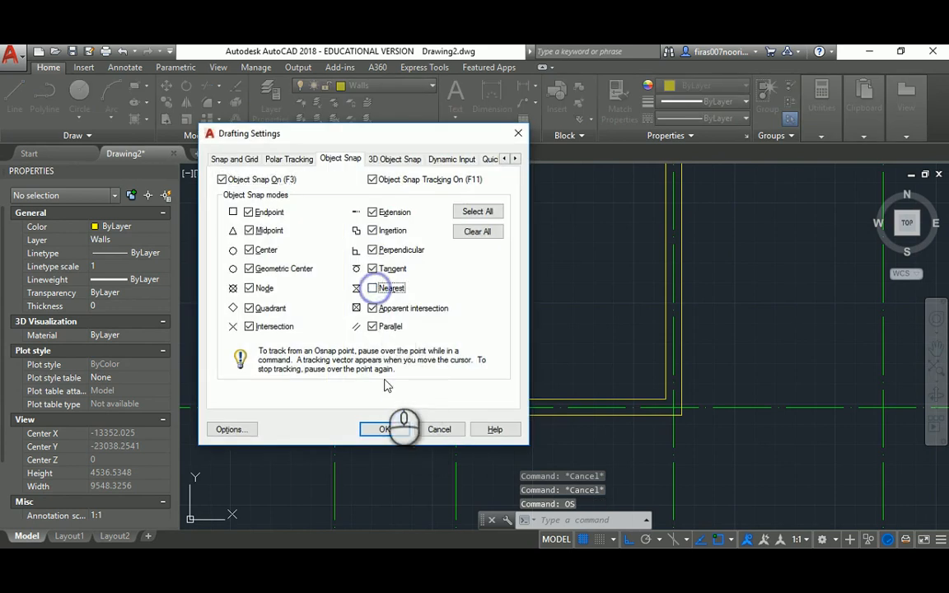
Apply the snap settings and offset the diagonal wall line 200 toward the room interior
left_click(384, 429)
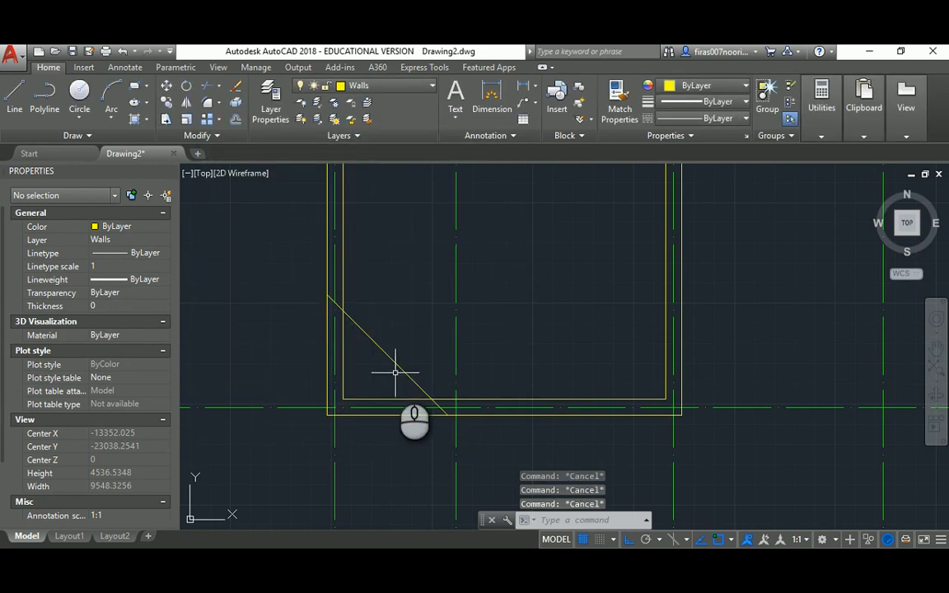
type("o")
key("Return")
type("200")
key("Return")
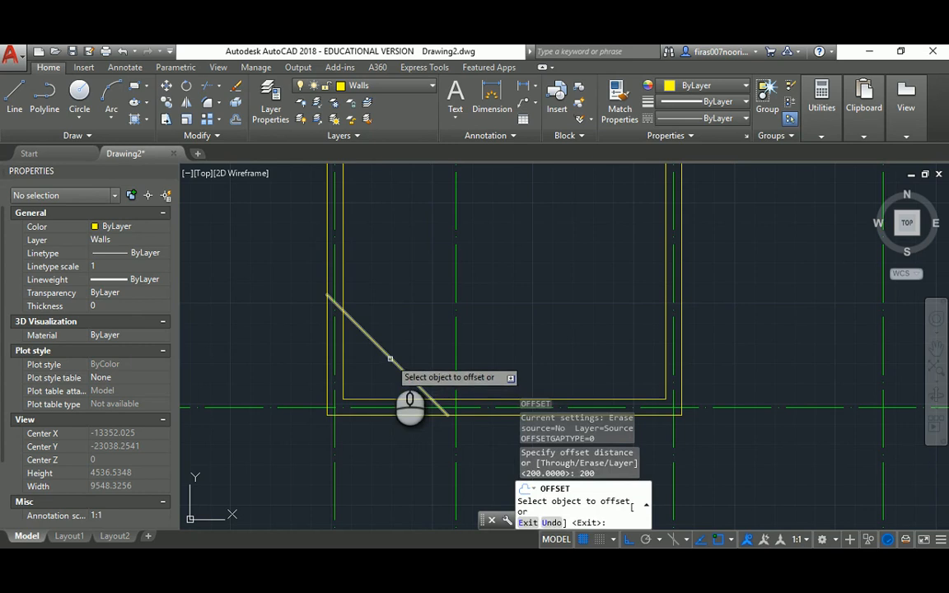
left_click(390, 360)
left_click(427, 304)
key("Escape")
key("Escape")
After an abandoned fillet attempt, delete the extra bottom wall line
type("f")
key("Return")
left_click(355, 298)
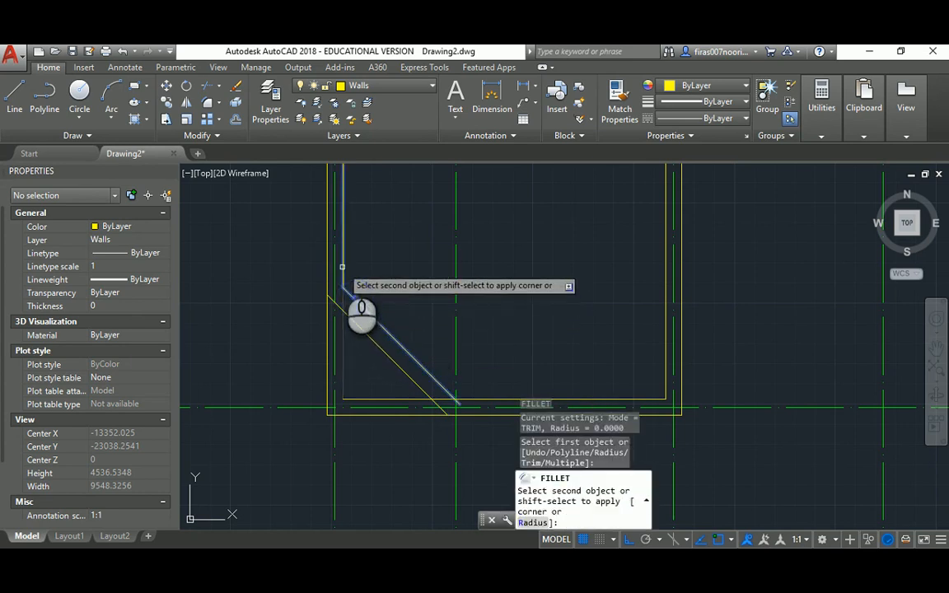
key("Escape")
key("Return")
left_click(326, 262)
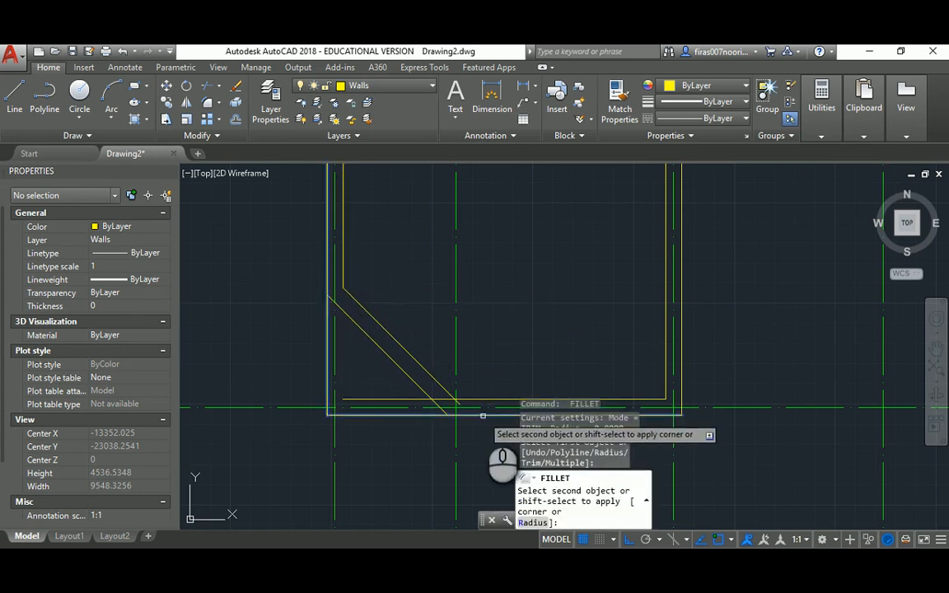
key("Escape")
Stretch the bottom outer wall line so it ends at the diagonal
key("Escape")
left_click(354, 414)
key("Delete")
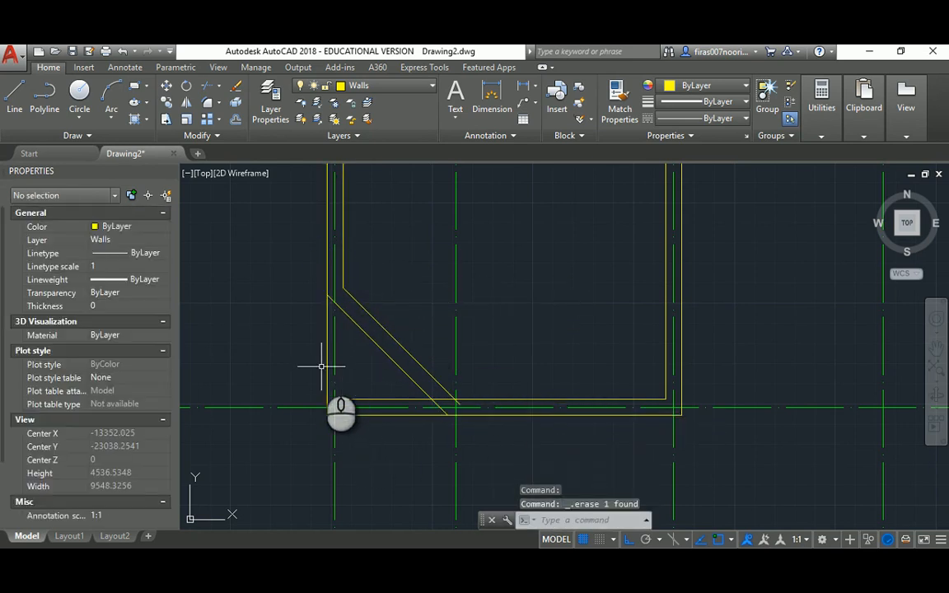
left_click(328, 356)
key("Escape")
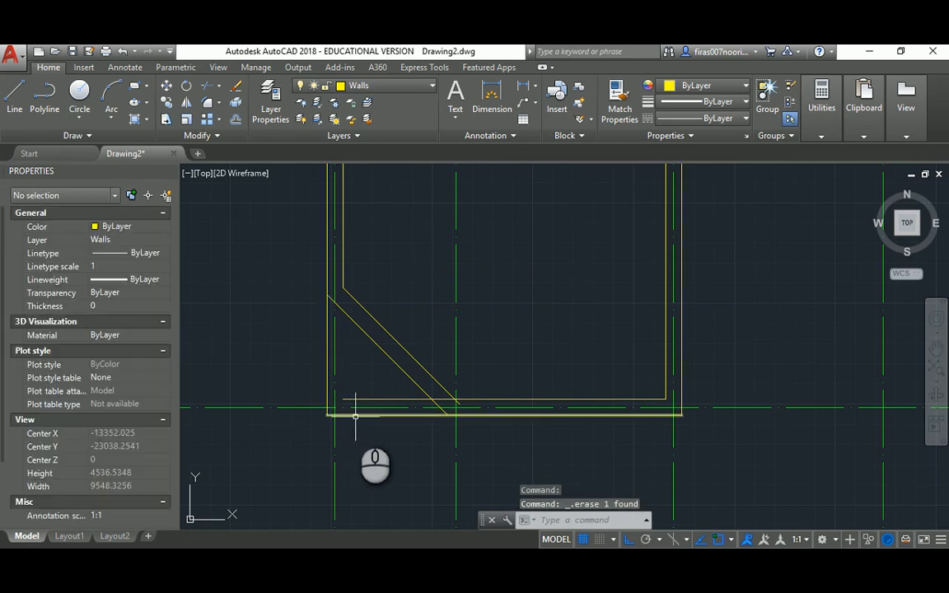
left_click(355, 416)
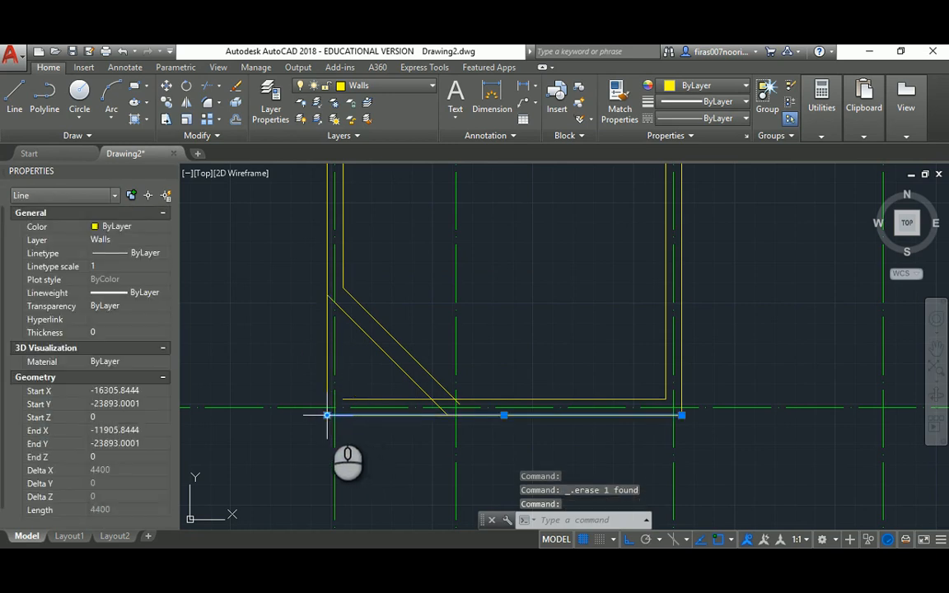
left_click(327, 415)
left_click(447, 415)
key("Escape")
key("Escape")
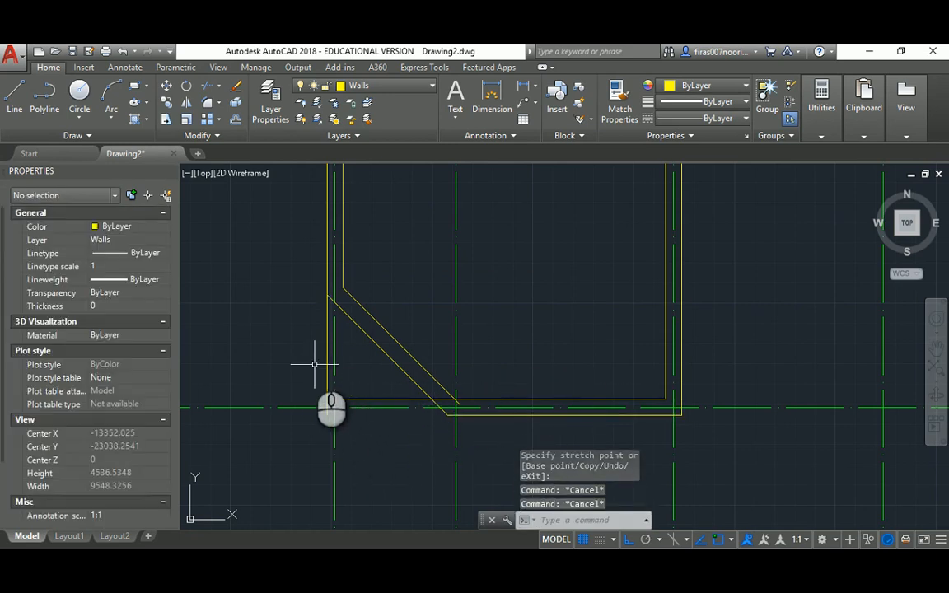
left_click(327, 344)
key("Escape")
Trim the left wall line below the diagonal cutting edge
type("tr")
key("Return")
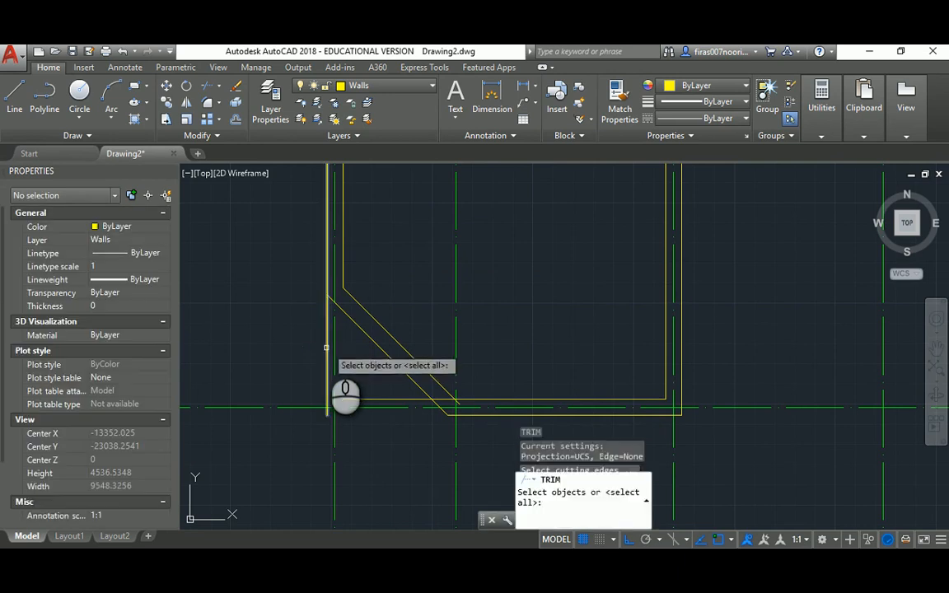
key("Escape")
key("Return")
left_click(339, 308)
key("Return")
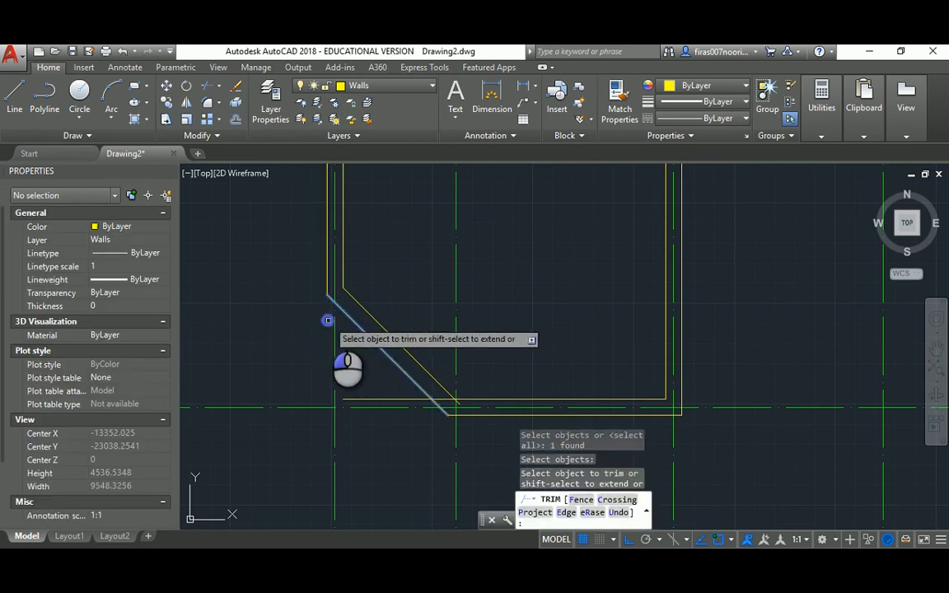
left_click(328, 320)
key("Escape")
key("Escape")
key("Escape")
key("Escape")
Fillet with radius 0 to close the inner diagonal against the inner horizontal wall
type("f")
key("Return")
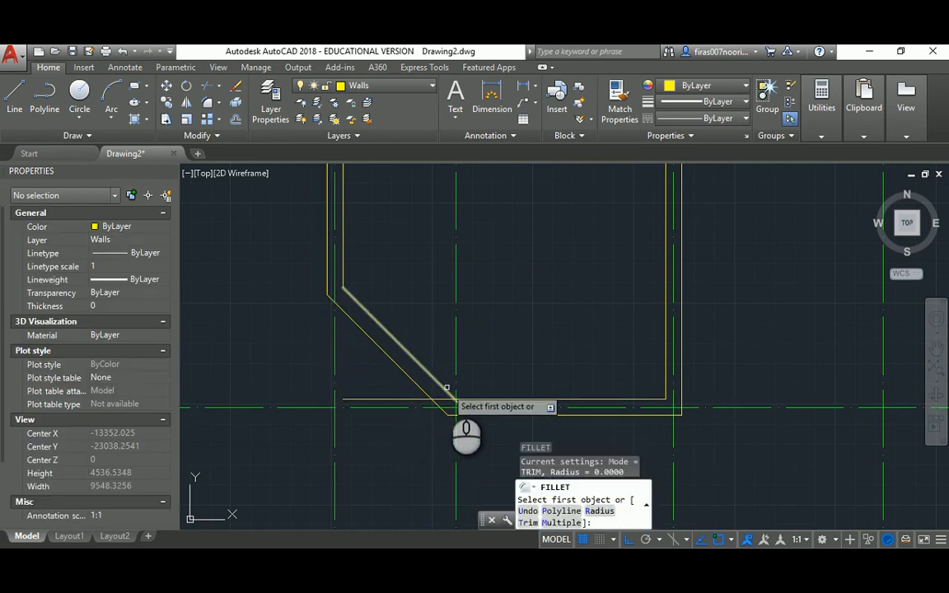
type("r")
key("Return")
type("0")
key("Return")
left_click(437, 383)
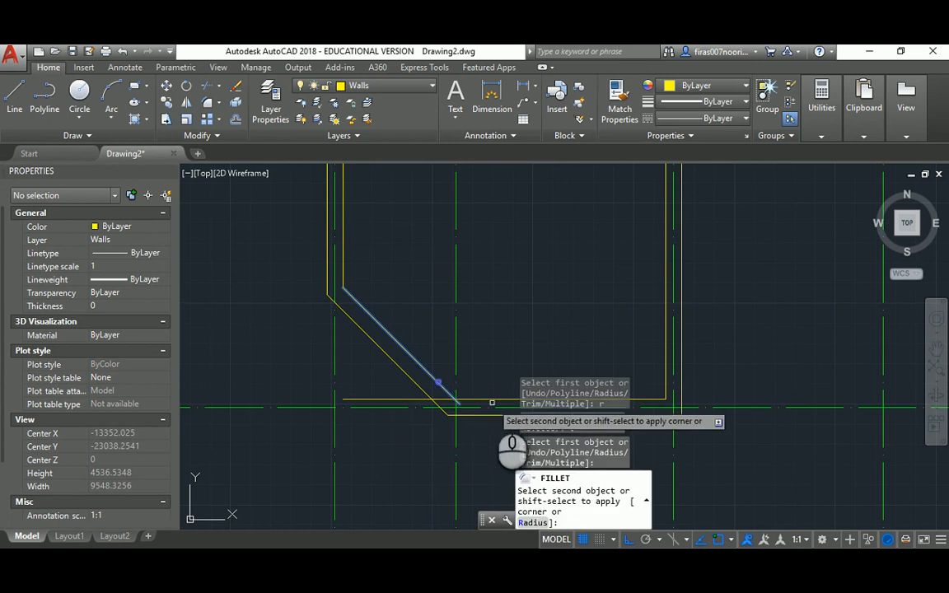
left_click(495, 400)
key("Escape")
scroll(437, 346, "down", 3)
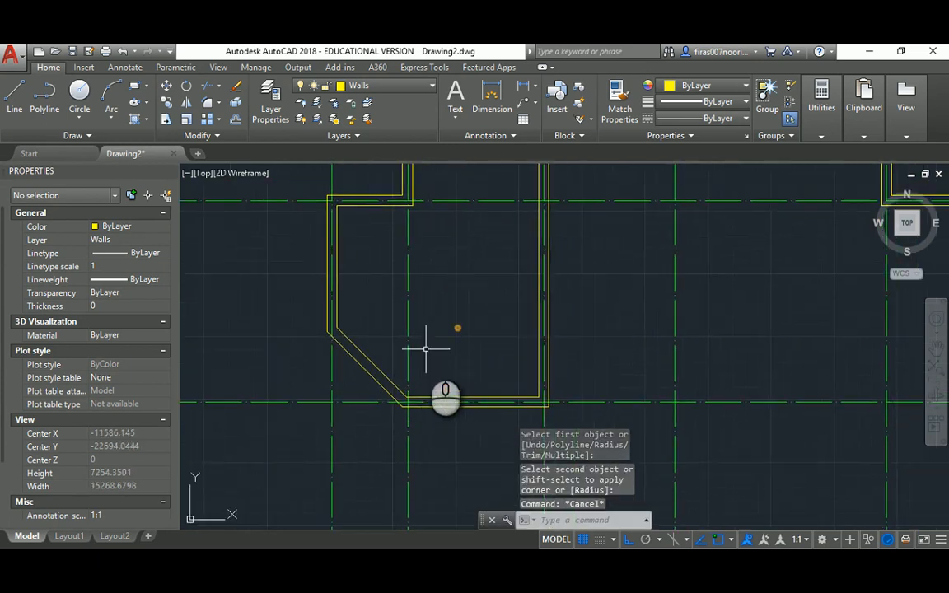
key("alt+Tab")
key("alt+Tab")
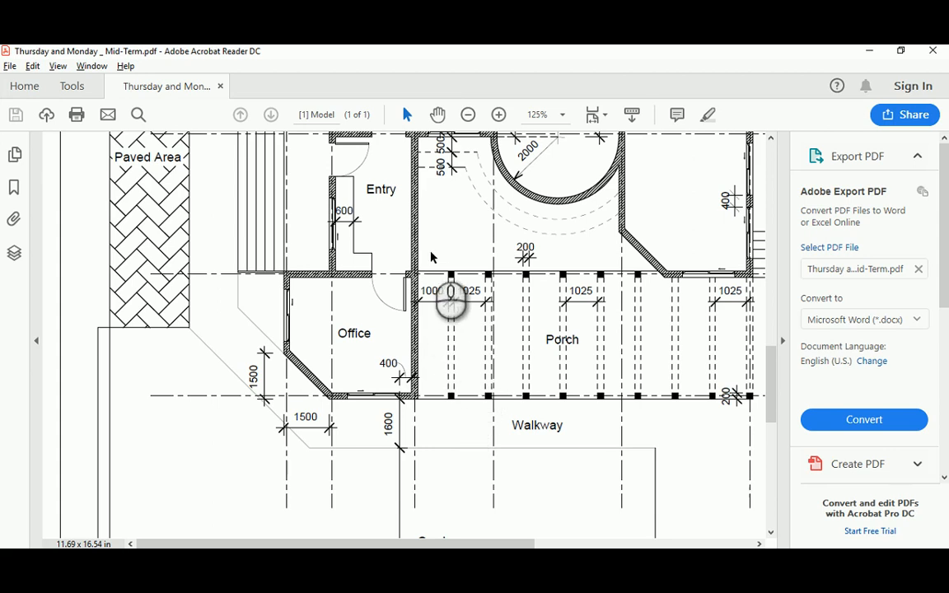
Check Bath and Reception in the reference PDF, then erase part of the square room's top wall
scroll(432, 257, "up", 2)
scroll(432, 257, "up", 2)
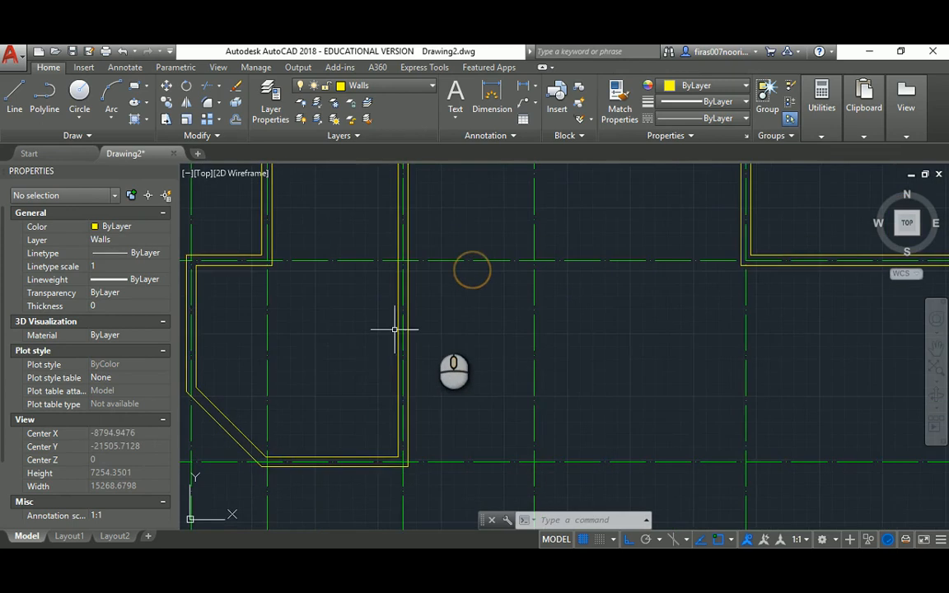
mouse_move(396, 328)
middle_mouse_down()
mouse_move(449, 335)
mouse_move(464, 329)
mouse_move(471, 307)
middle_mouse_up()
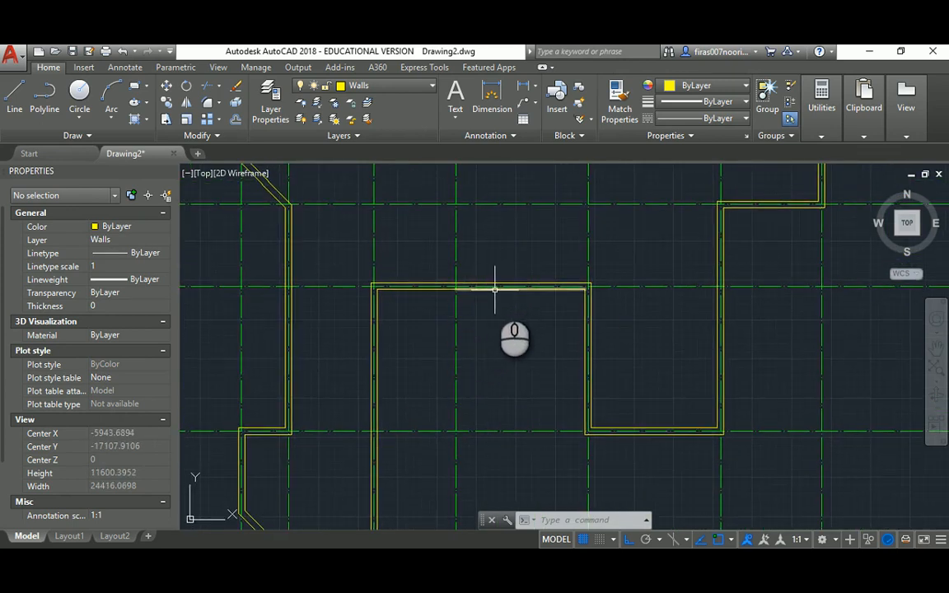
left_click(494, 289)
key("Delete")
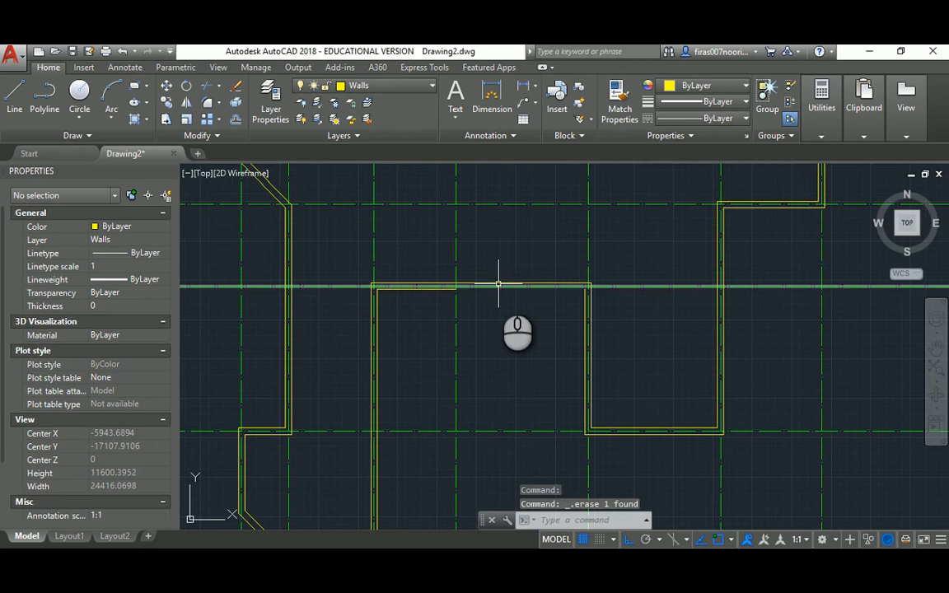
left_click(498, 283)
Delete the remaining top wall segment and draw one line between the two wall intersections
key("Delete")
scroll(485, 291, "up", 4)
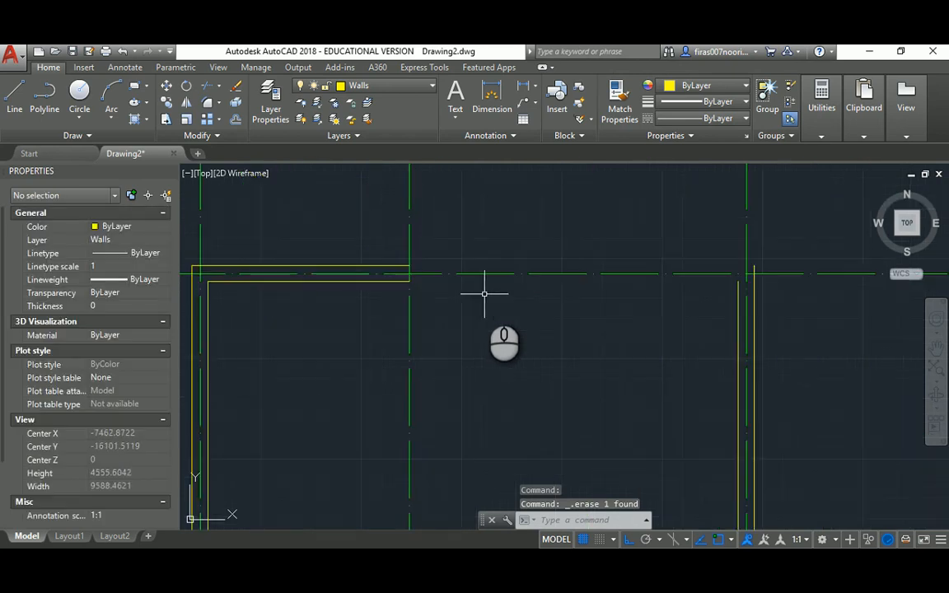
middle_click_drag(513, 296, 371, 305)
type("l")
key("Return")
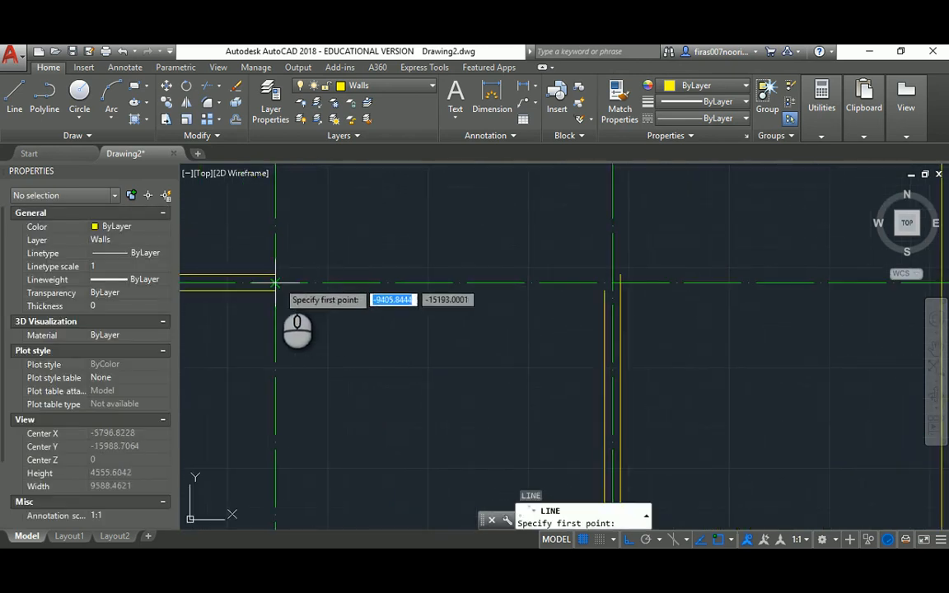
left_click(275, 283)
left_click(613, 283)
key("Return")
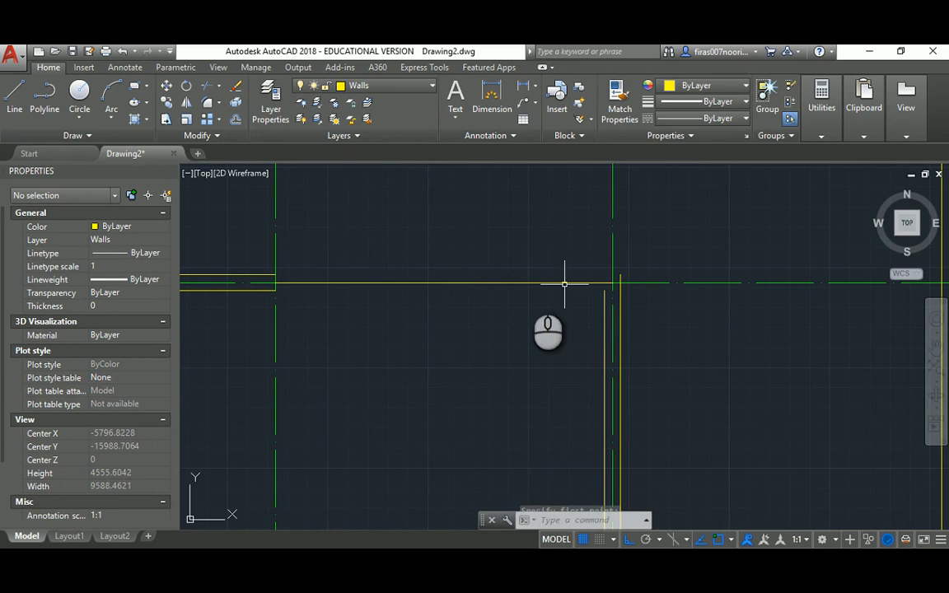
key("Return")
key("Escape")
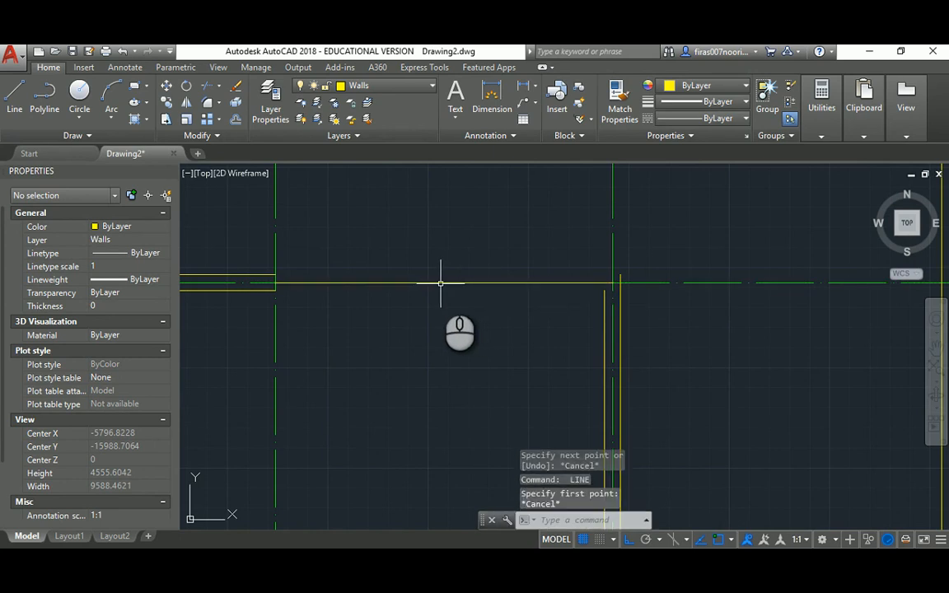
left_click(443, 283)
key("Escape")
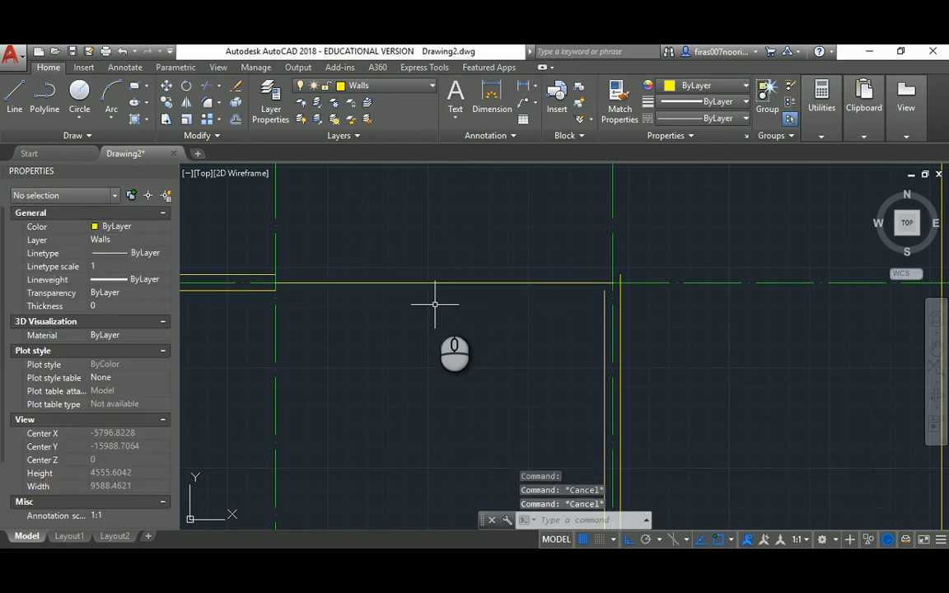
Draw a 2200-radius circle centred on the new wall line's midpoint
type("c")
key("Return")
left_click(444, 283)
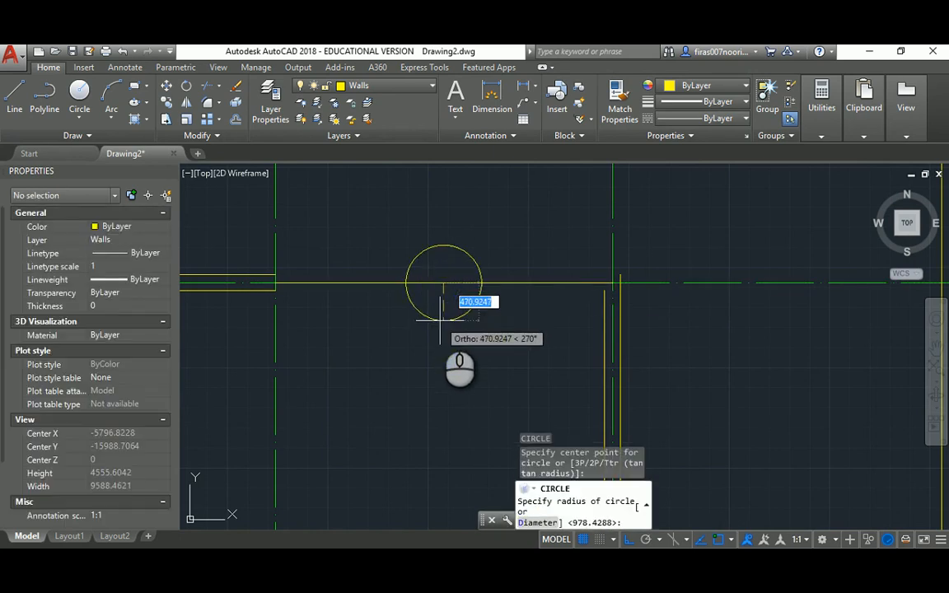
type("2200")
key("Return")
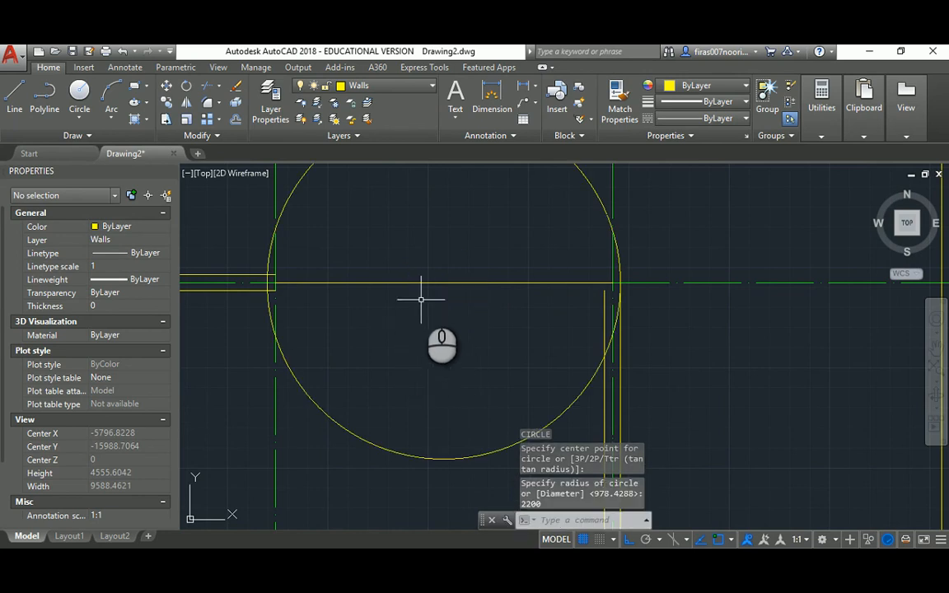
Add concentric circles of radius 2100 and 2000 at the same centre, then select the unneeded one
key("Return")
left_click(443, 282)
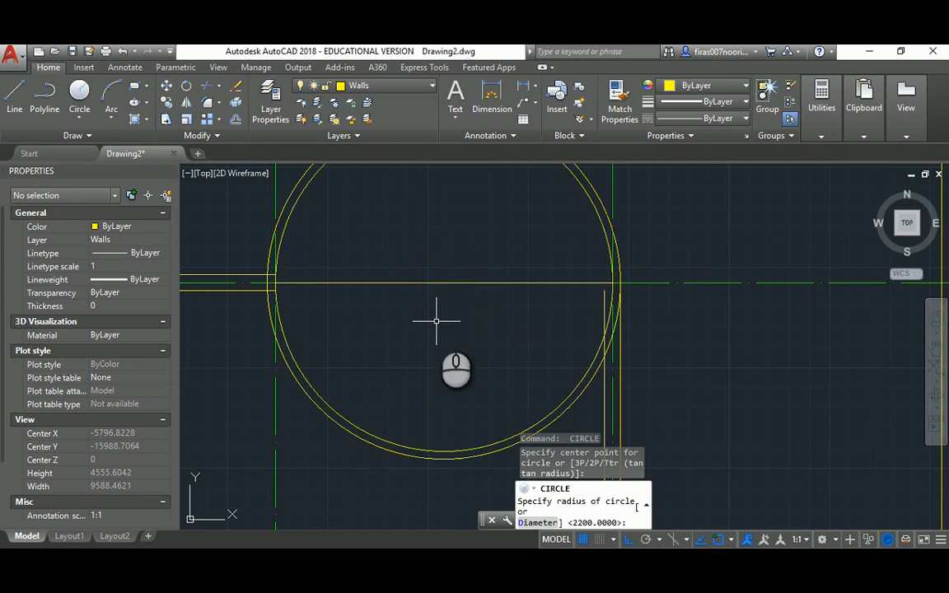
type("2100")
key("Return")
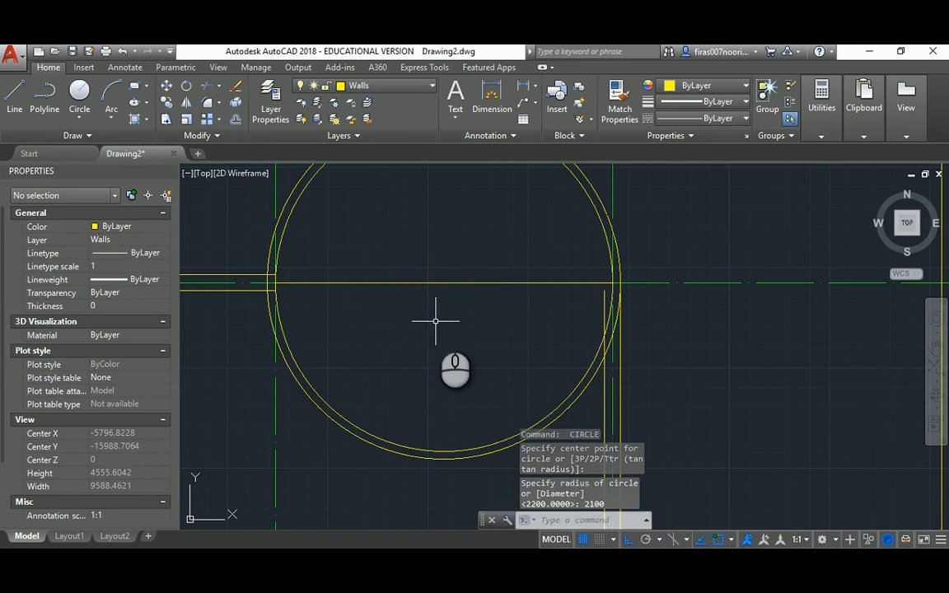
key("Return")
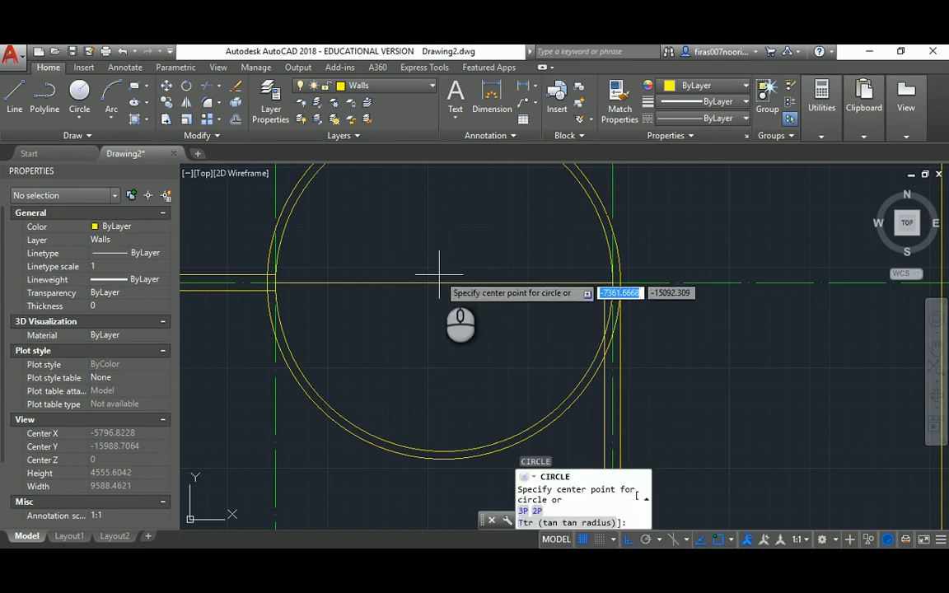
left_click(444, 282)
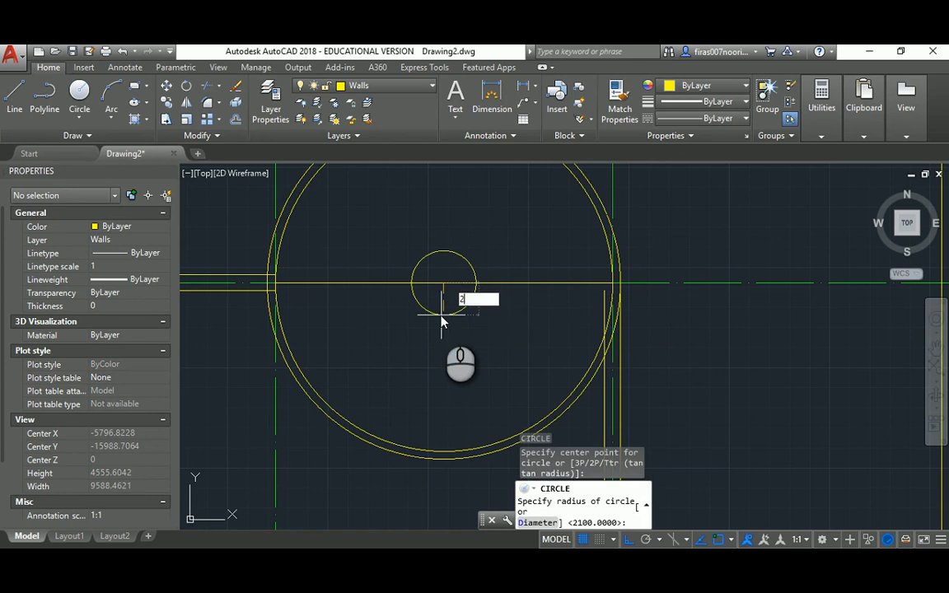
key("Return")
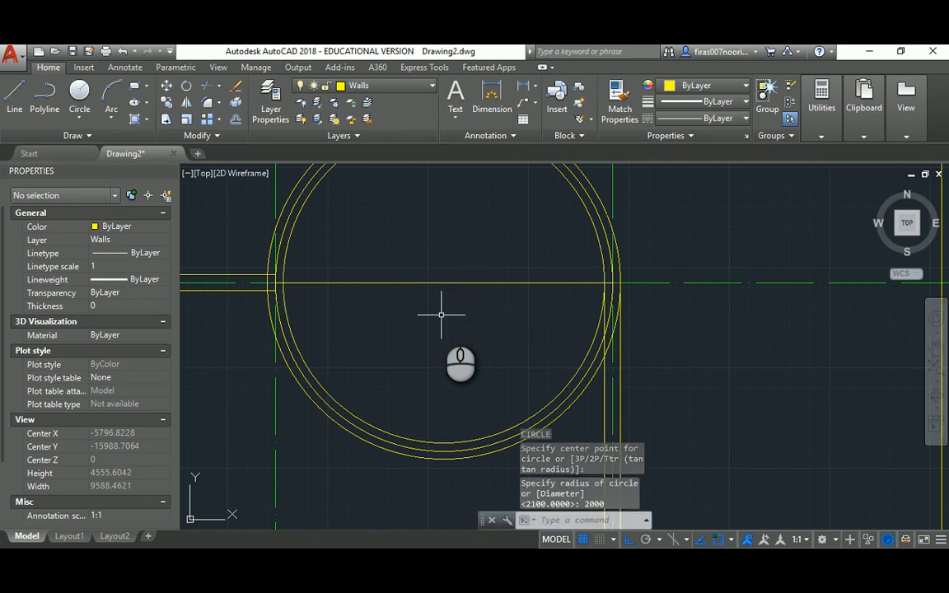
key("Escape")
key("Escape")
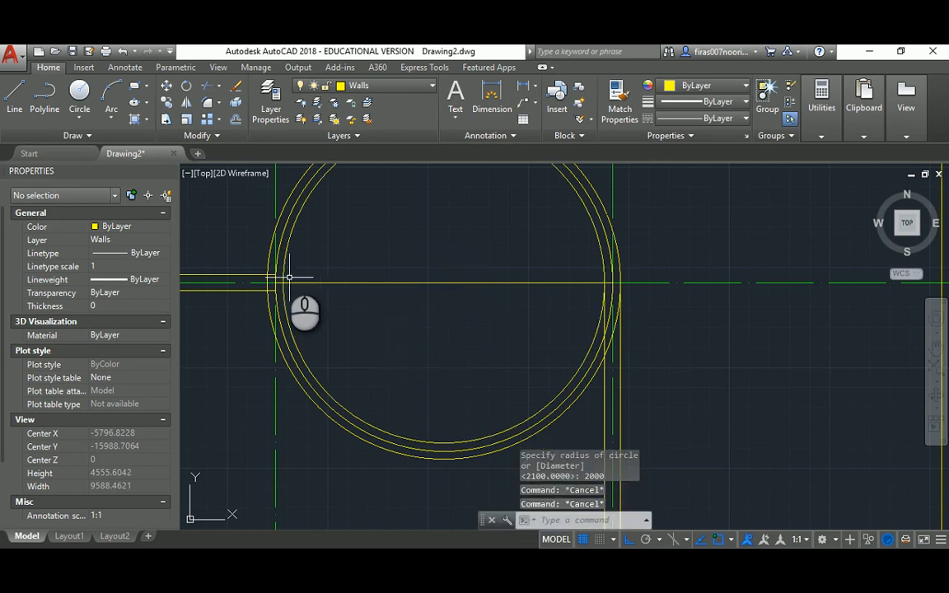
left_click(284, 234)
Delete the extra circle and trim both circles' upper arcs at the horizontal wall lines
key("Delete")
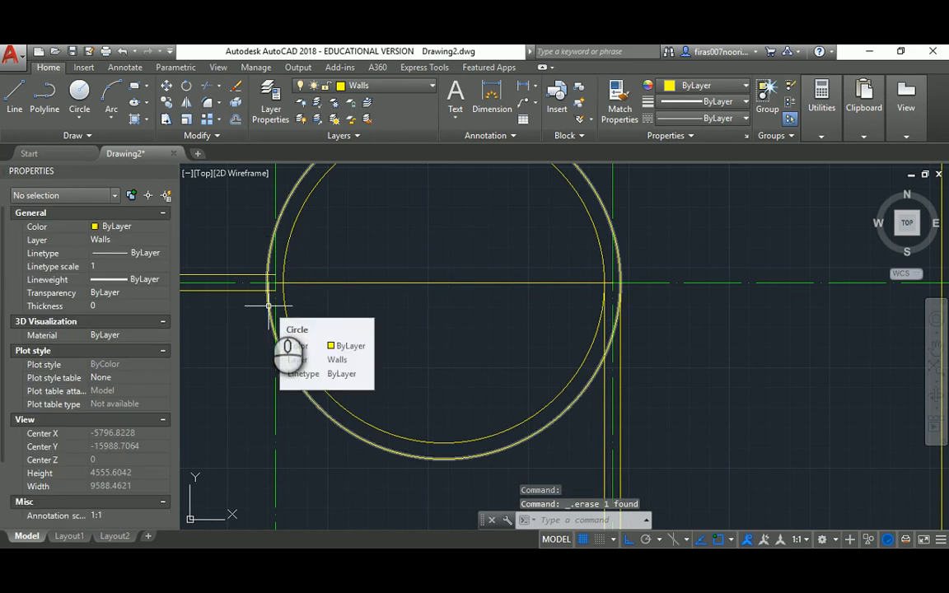
type("tr")
key("Return")
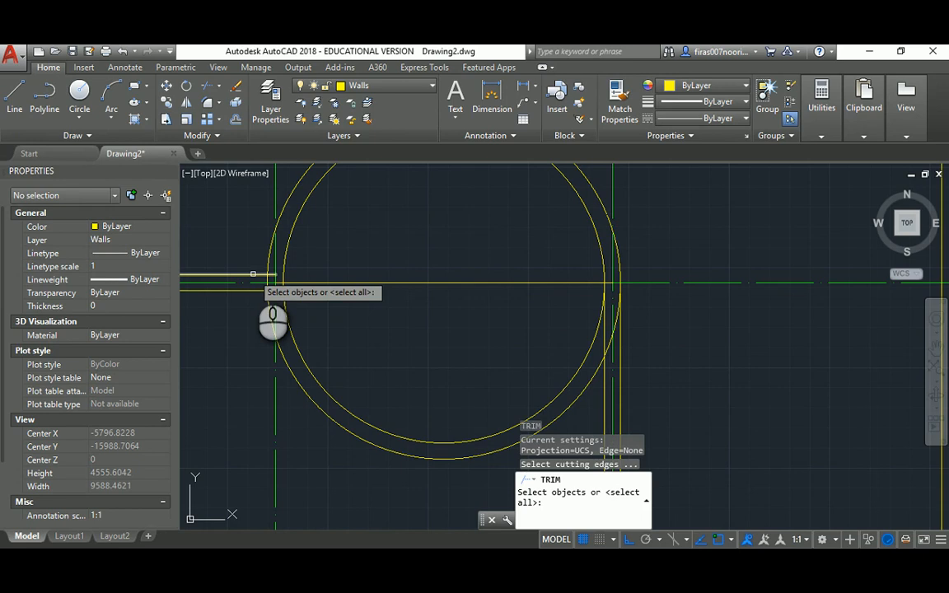
left_click(251, 285)
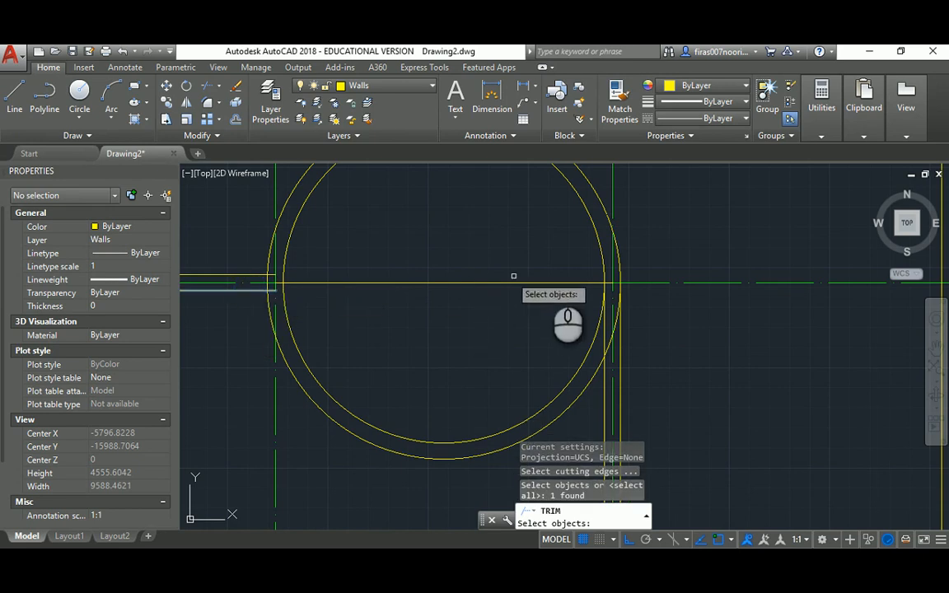
left_click(594, 285)
key("Return")
left_click(602, 259)
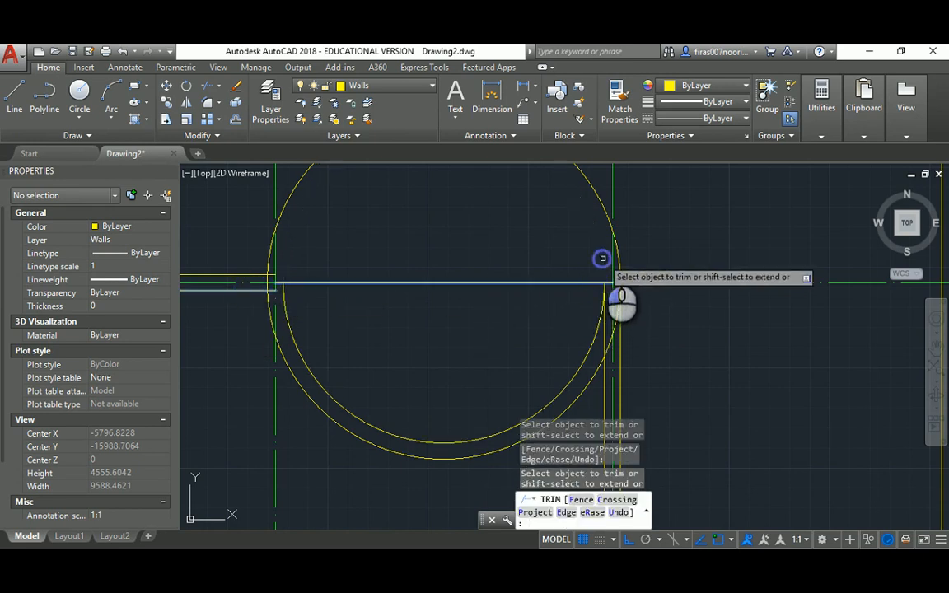
key("Escape")
key("Escape")
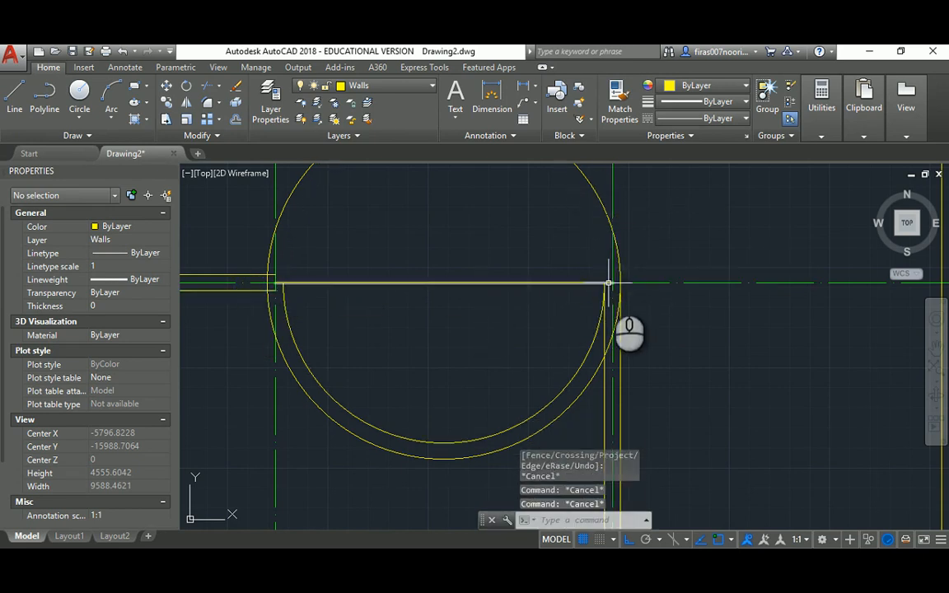
key("Return")
left_click(656, 282)
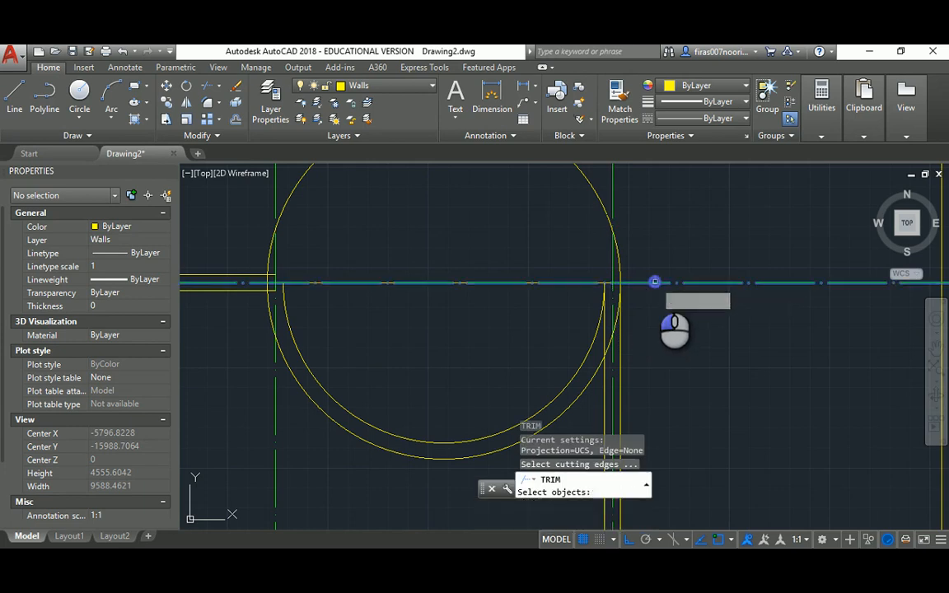
key("Return")
left_click(601, 185)
key("Return")
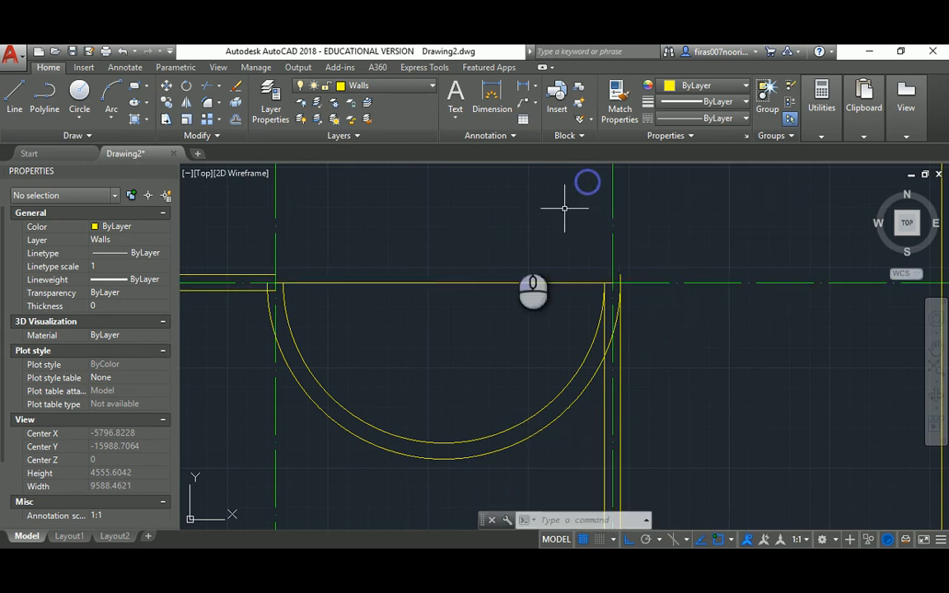
Fillet with radius 0 to join the outer and inner arcs to the left wall lines
type("f")
key("Return")
type("rst object or :")
key("Return")
type("0")
key("Return")
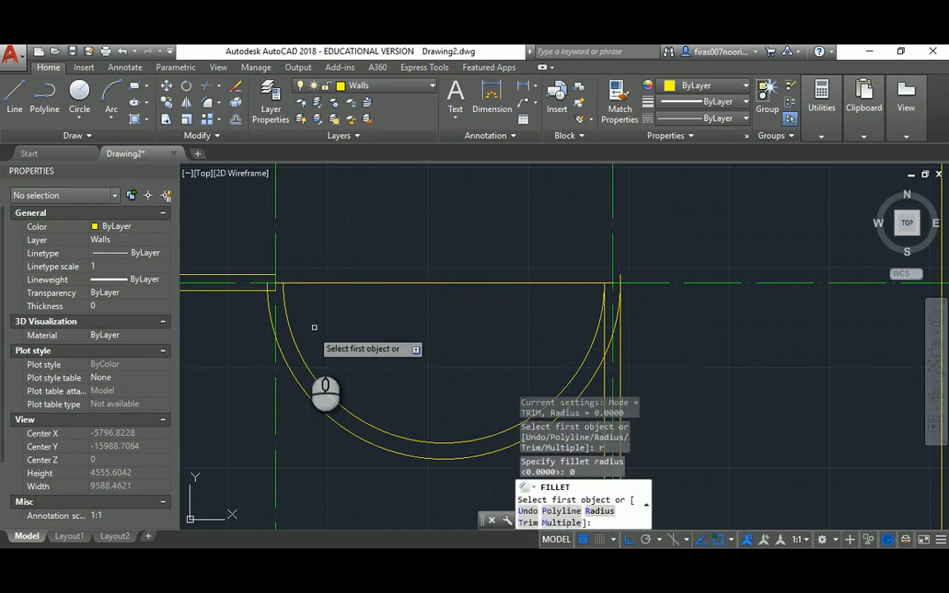
left_click(277, 344)
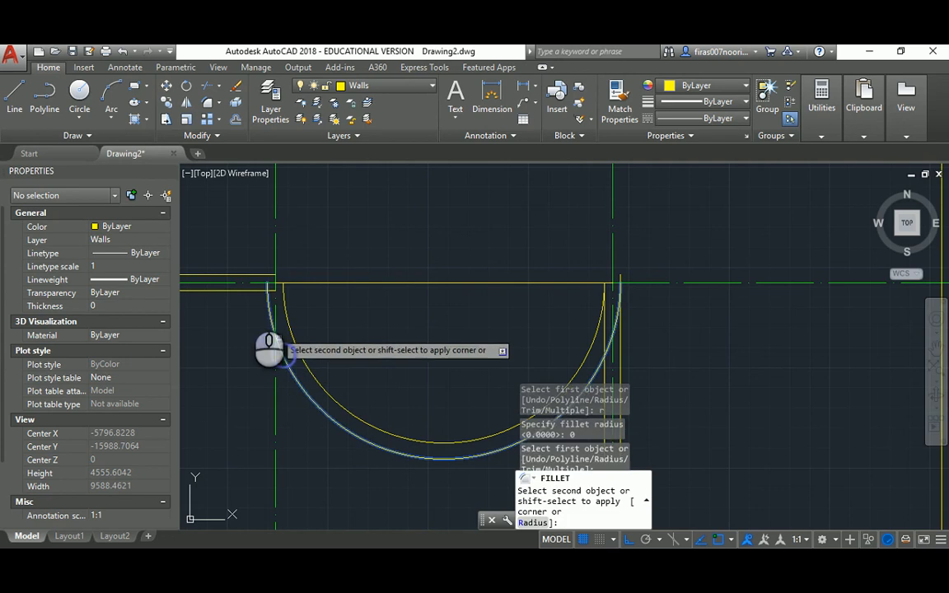
left_click(238, 287)
key("Return")
left_click(269, 281)
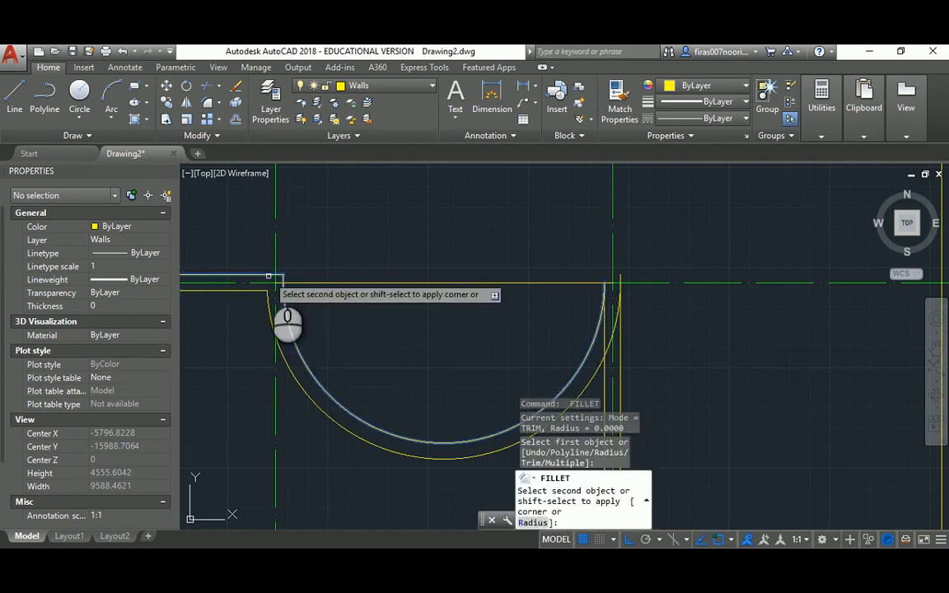
left_click(269, 276)
key("Return")
key("Escape")
Join the outer arc's right end to the vertical wall with a zero-radius fillet
middle_click_drag(574, 328, 473, 270)
key("Escape")
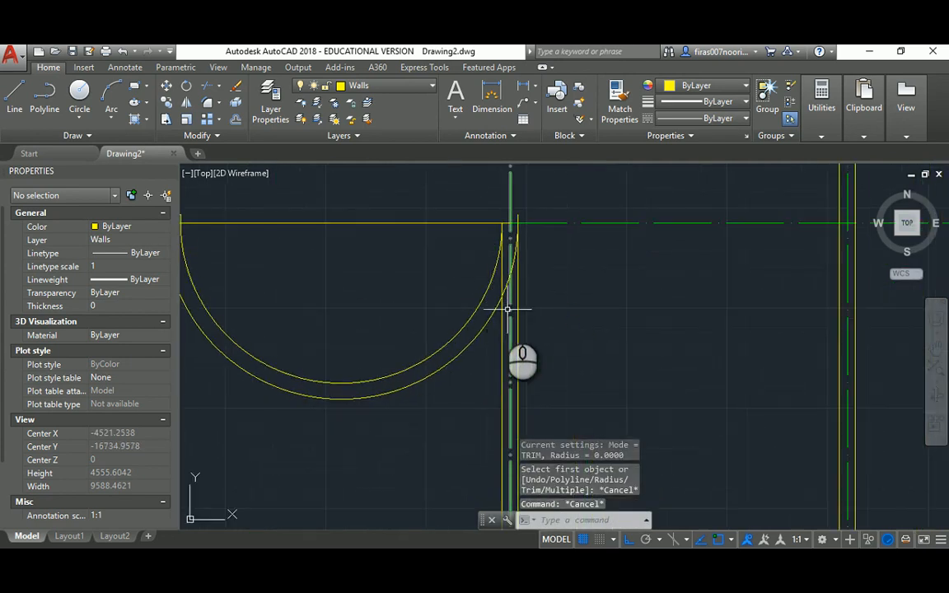
key("Return")
left_click(490, 321)
left_click(502, 322)
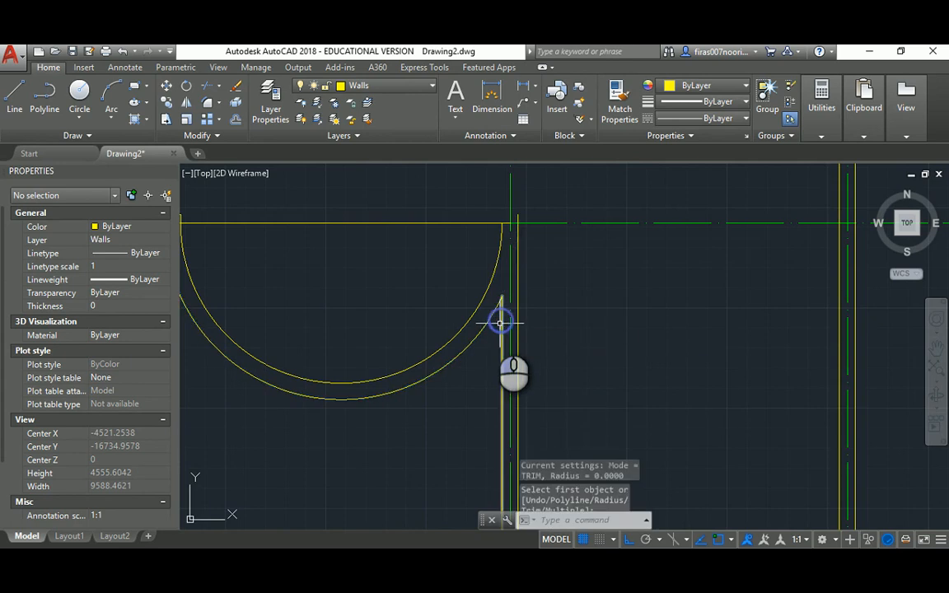
scroll(503, 322, "down", 3)
key("Escape")
key("alt+Tab")
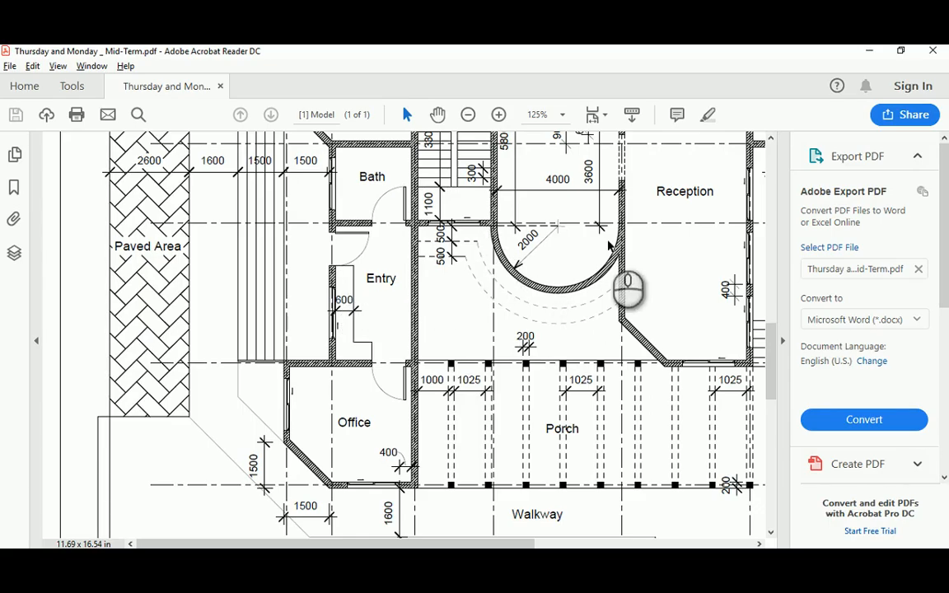
Scroll the reference PDF to show the Living, Reception and curved wall area
scroll(604, 198, "up", 3)
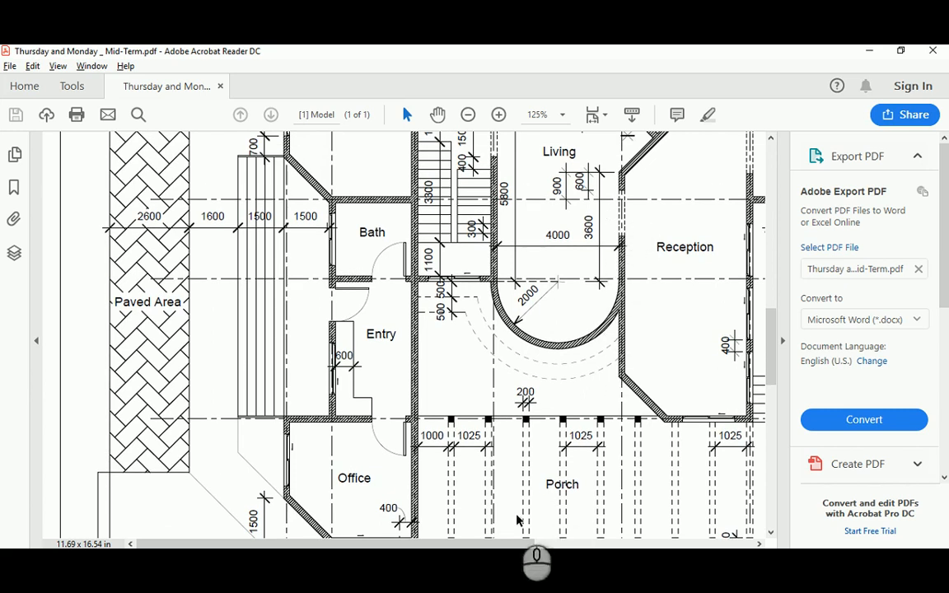
scroll(511, 523, "right", 3)
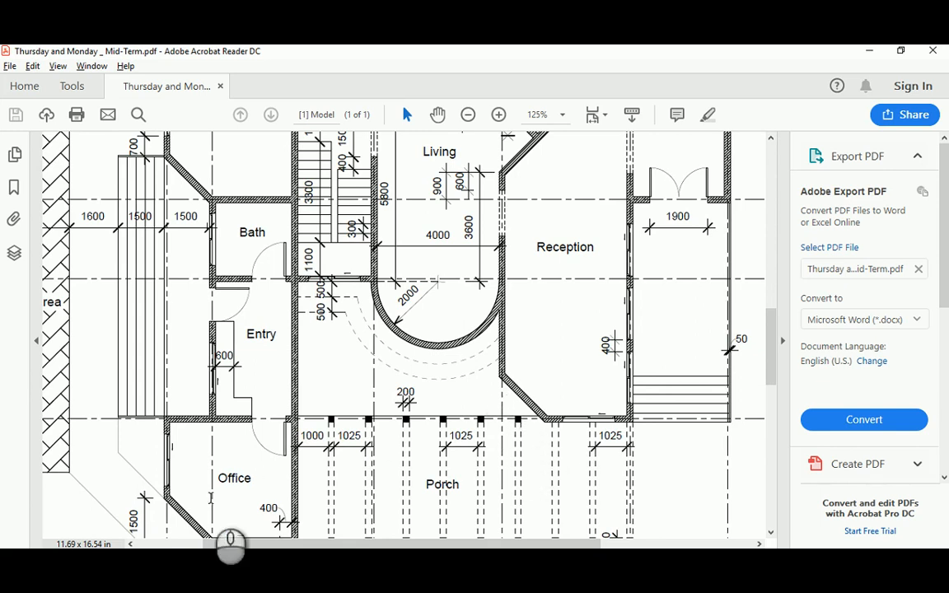
Copy the two diagonal wall lines from the diagonal corner to the other corner
key("alt+Tab")
scroll(438, 295, "down", 4)
middle_click_drag(437, 296, 524, 278)
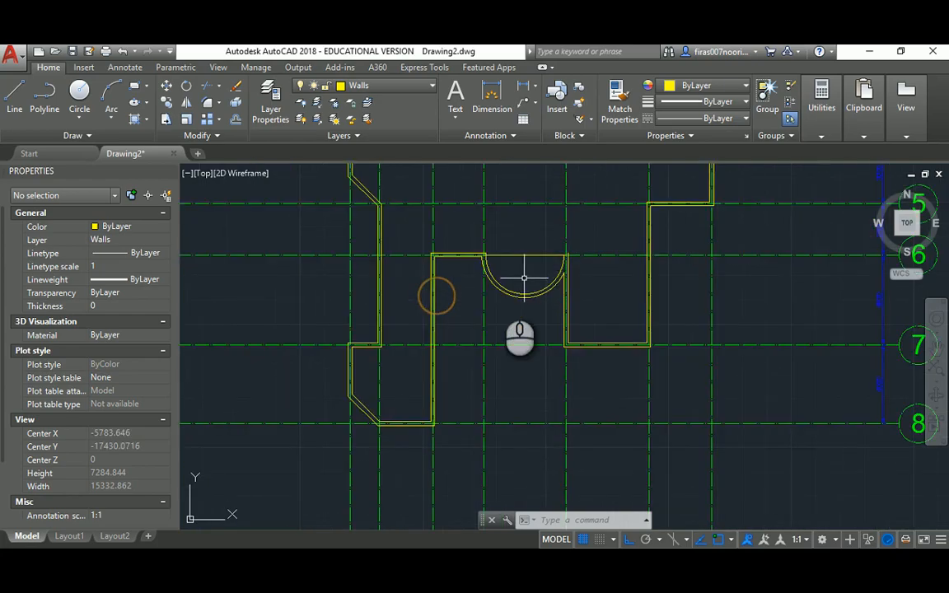
key("Escape")
key("Escape")
scroll(349, 417, "up", 4)
type("o")
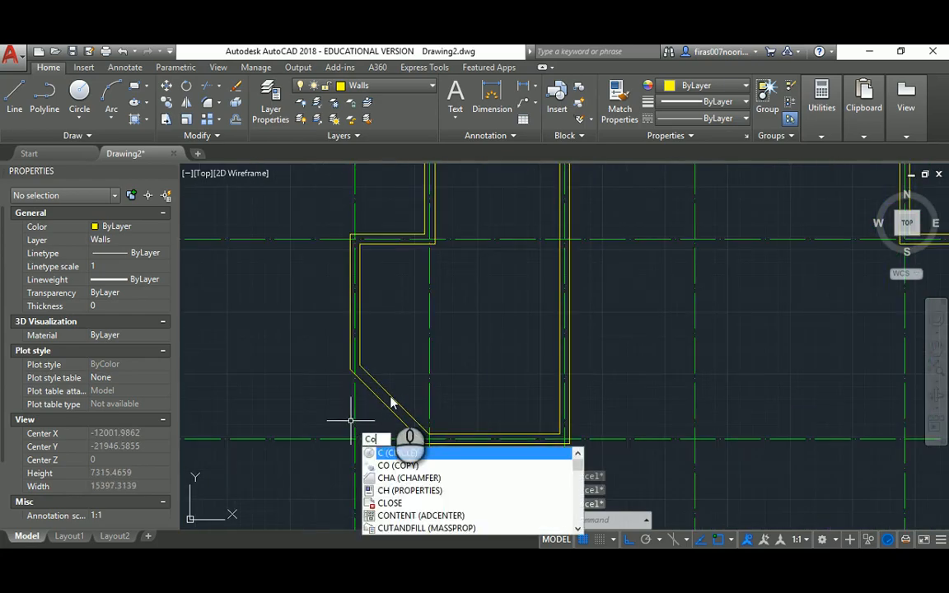
key("Return")
left_click(396, 368)
left_click(367, 415)
key("Return")
left_click(355, 440)
scroll(350, 435, "down", 5)
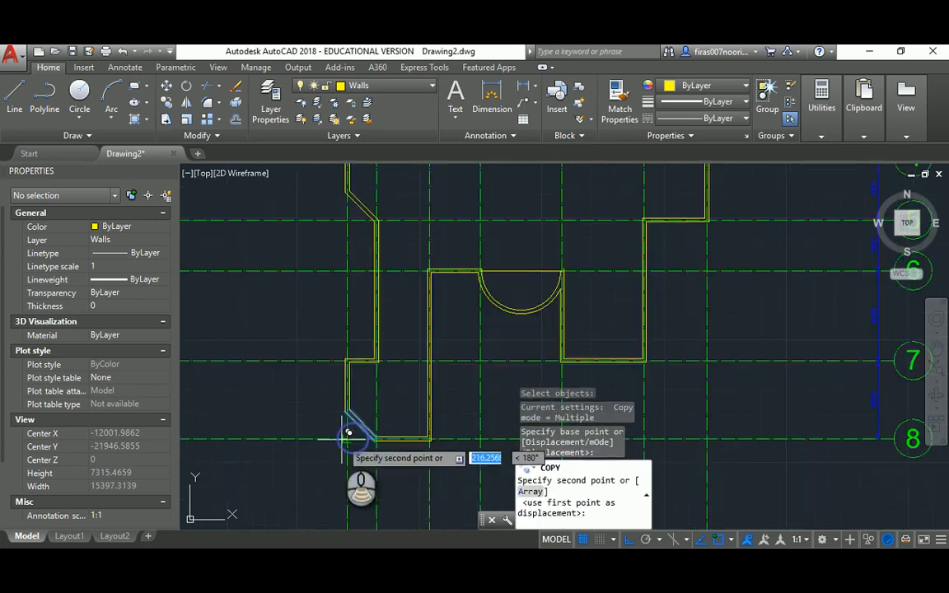
scroll(456, 339, "up", 6)
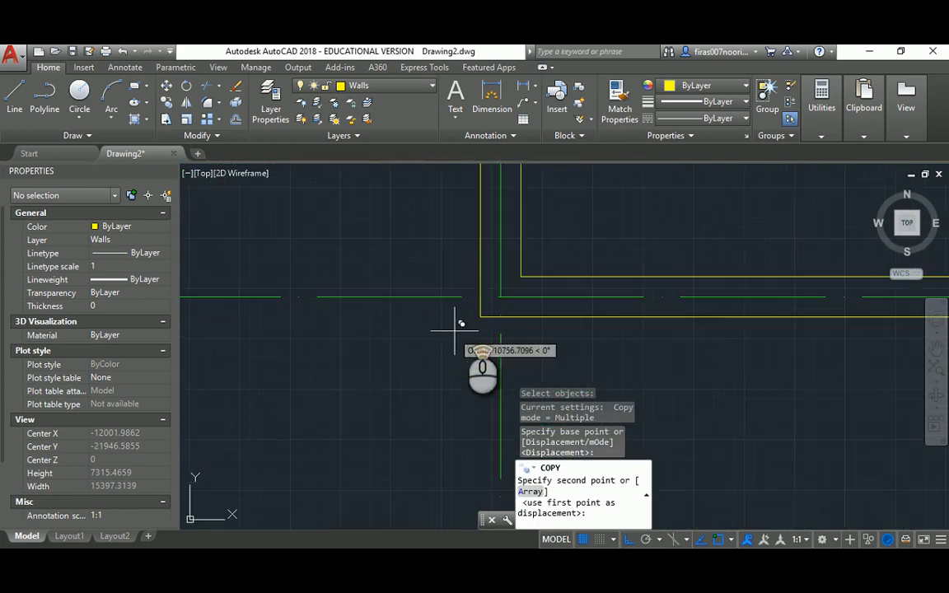
left_click(500, 297)
key("Escape")
Set the fillet radius to 0 and join the outer wall line to the copied diagonal
scroll(530, 269, "down", 4)
middle_click_drag(530, 269, 461, 386)
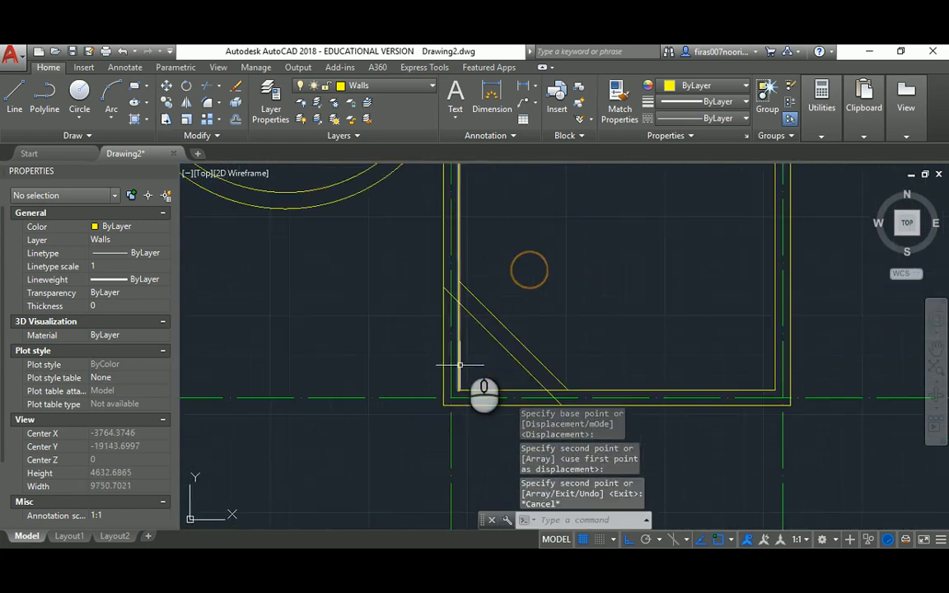
middle_click_drag(470, 331, 468, 311)
key("Escape")
type("f")
key("Return")
type("r")
key("Return")
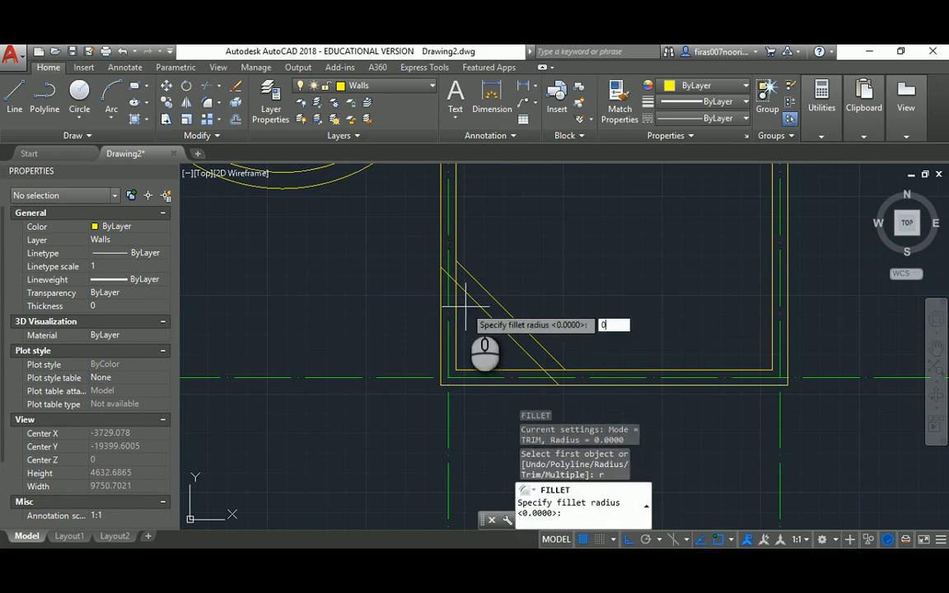
type("0")
key("Return")
left_click(442, 241)
left_click(441, 236)
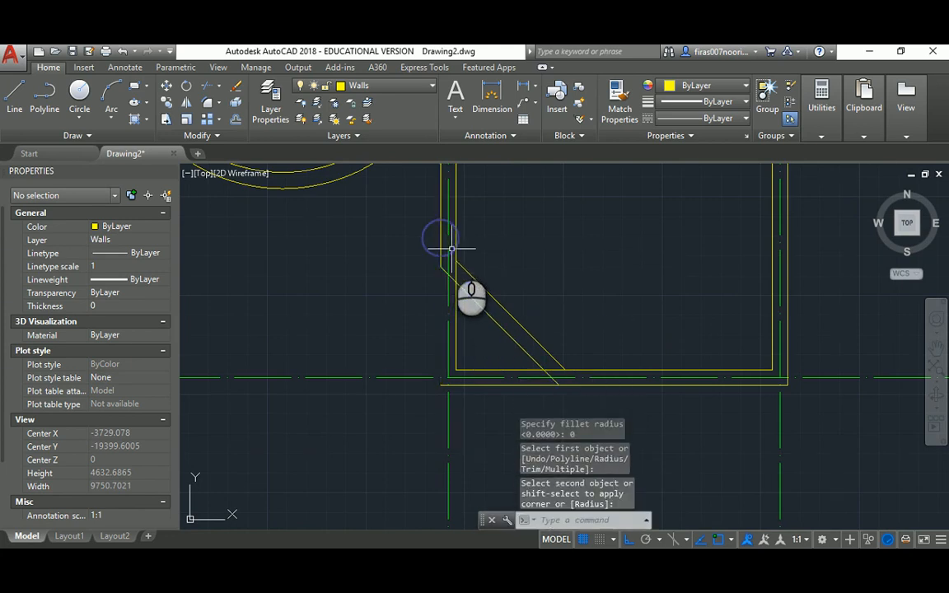
Fillet the inner wall and the diagonal lines to the bottom wall into sharp corners
key("Return")
left_click(454, 246)
left_click(473, 276)
middle_click_drag(534, 322, 392, 247)
key("Return")
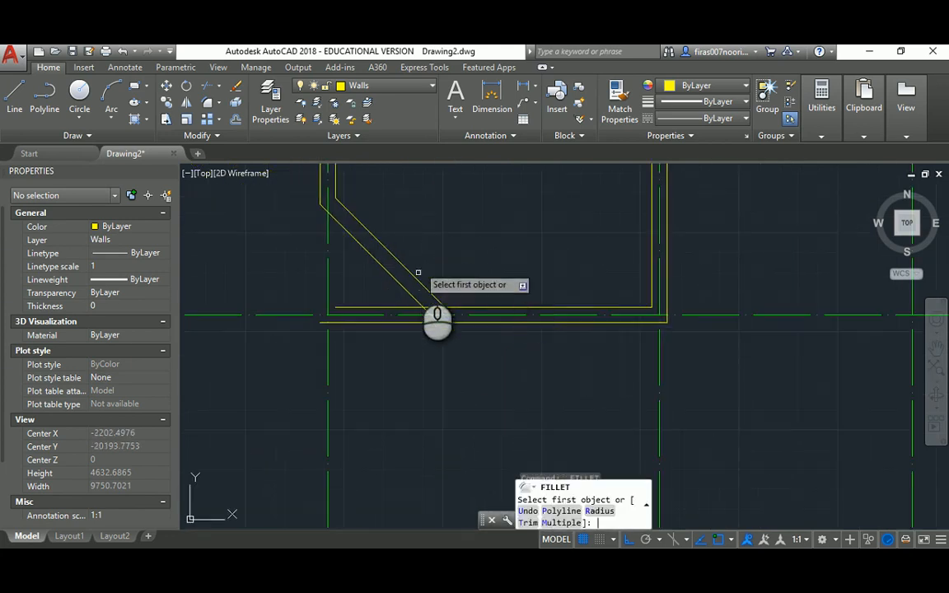
left_click(418, 277)
left_click(463, 309)
key("Return")
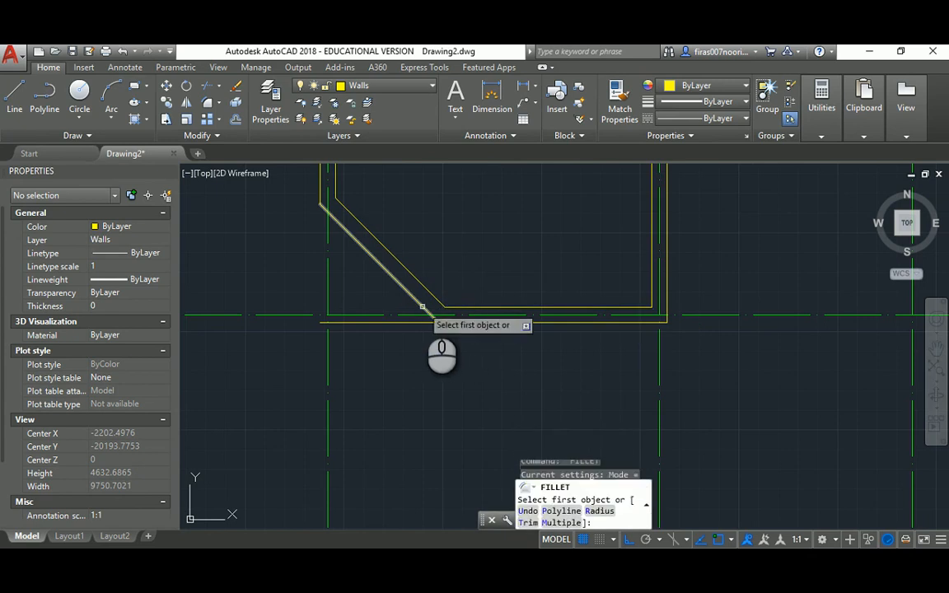
left_click(435, 320)
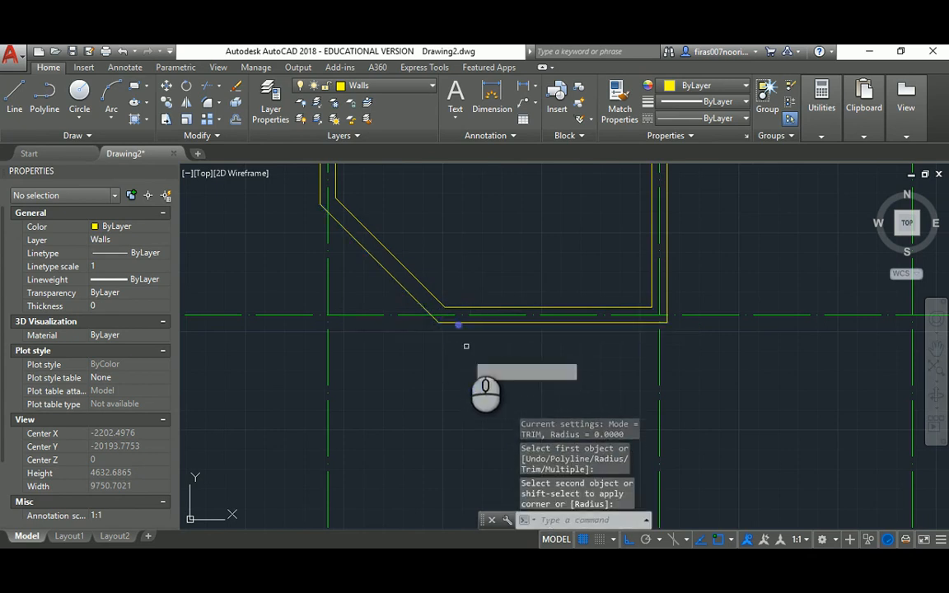
key("Escape")
scroll(474, 318, "down", 5)
key("alt+Tab")
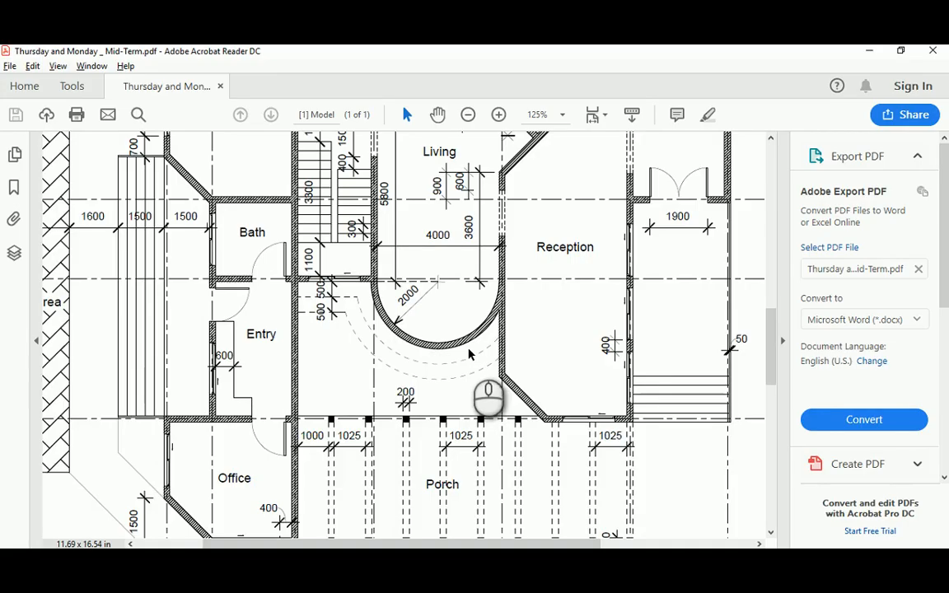
Scroll the reference PDF to review the Master Bedroom, Dining Room, Living and Garden area
scroll(580, 319, "up", 1)
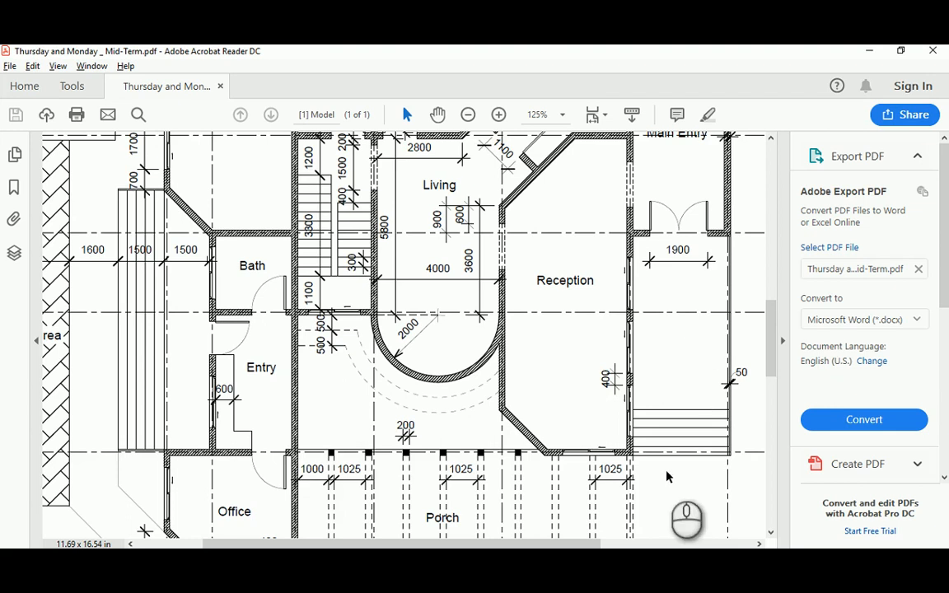
scroll(631, 453, "right", 3, "shift")
scroll(626, 445, "up", 2)
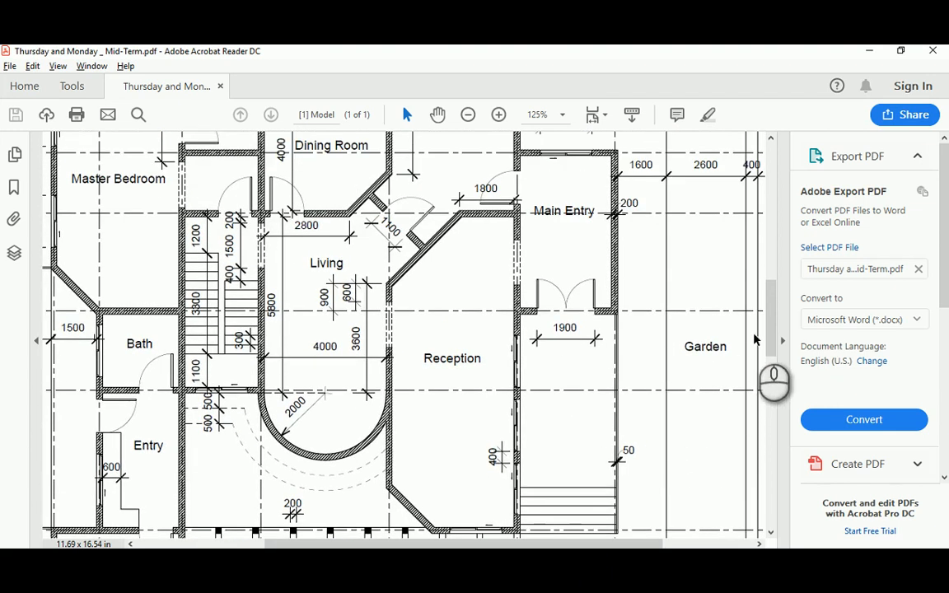
left_click_drag(770, 320, 770, 280)
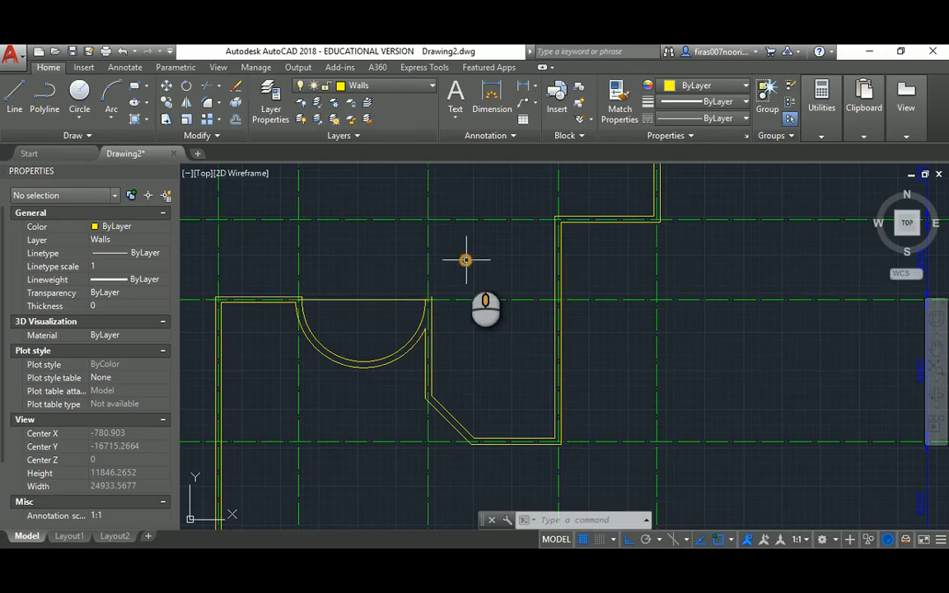
Pan to the upper walls and compare them with the Kitchen and Main Entry on the PDF
middle_click_drag(466, 259, 576, 293)
scroll(577, 293, "down", 3)
scroll(568, 275, "up", 3)
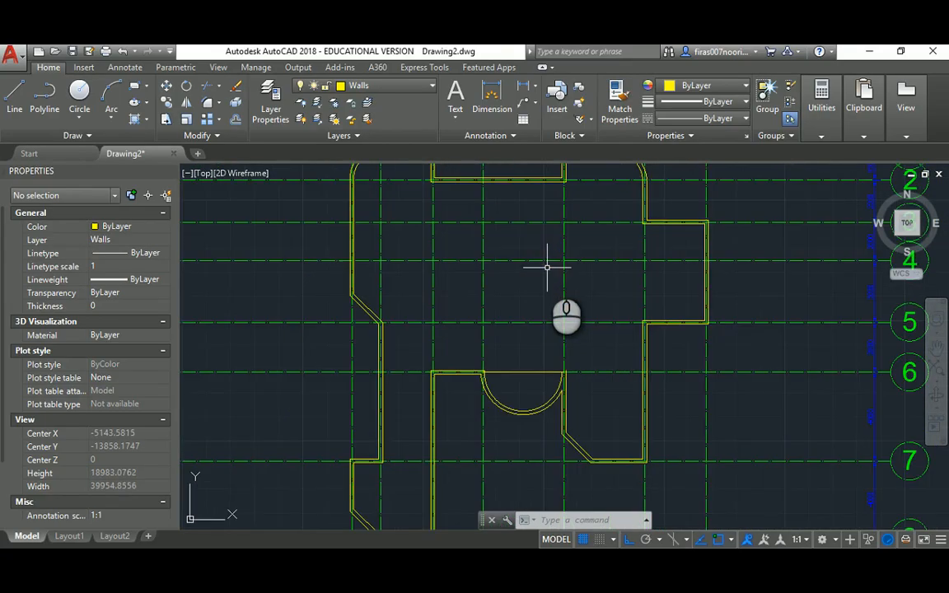
middle_click_drag(557, 252, 547, 304)
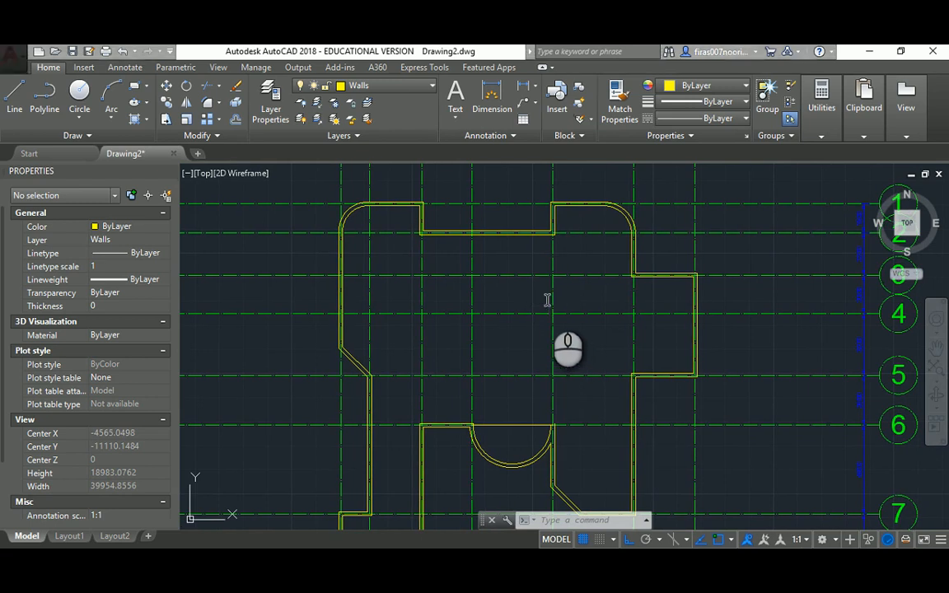
key("alt+Tab")
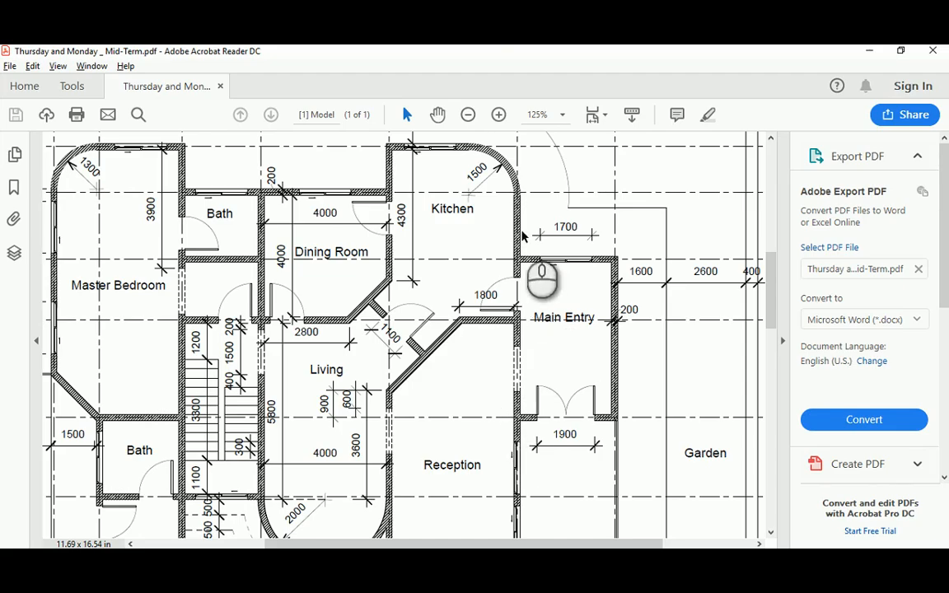
left_click_drag(769, 269, 774, 282)
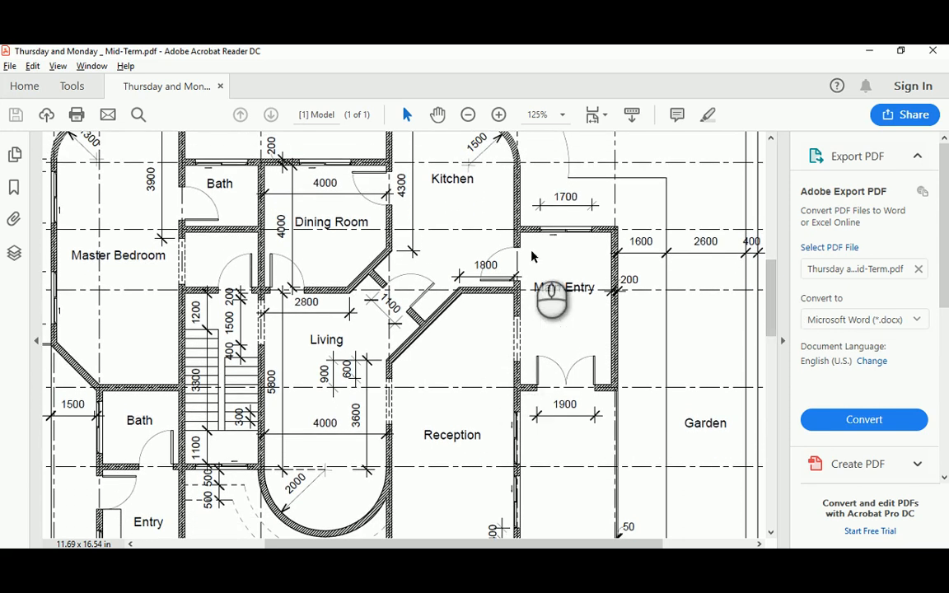
key("alt+Tab")
Try extending the short wall line to a wall boundary, then cancel
key("Escape")
key("Escape")
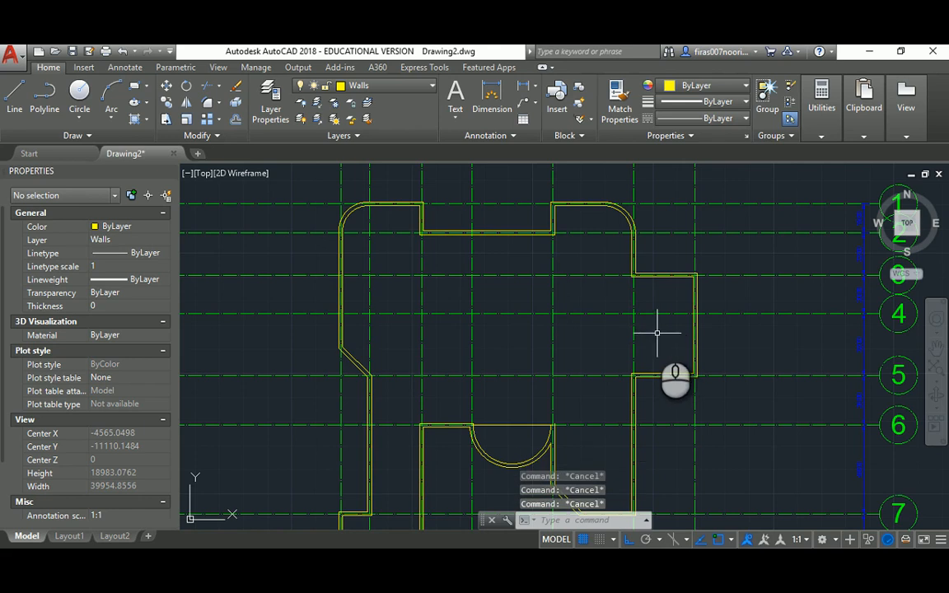
key("space")
key("space")
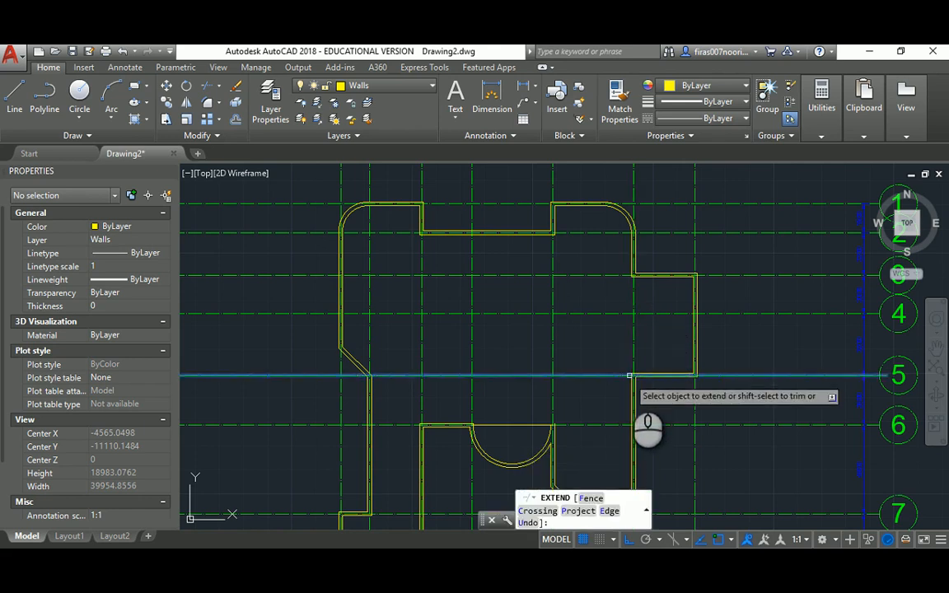
key("space")
key("space")
left_click(645, 277)
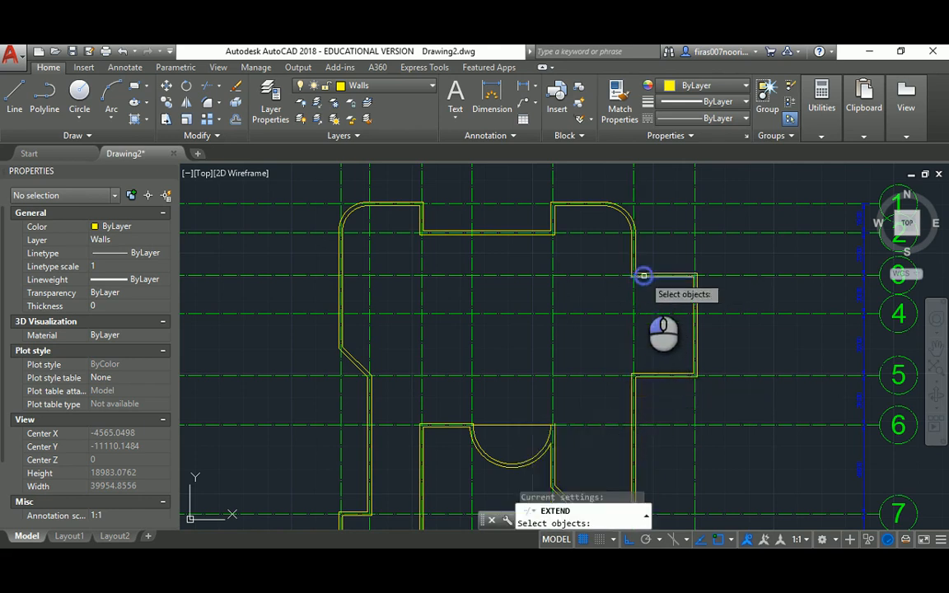
scroll(651, 412, "up", 3)
key("space")
left_click(614, 376)
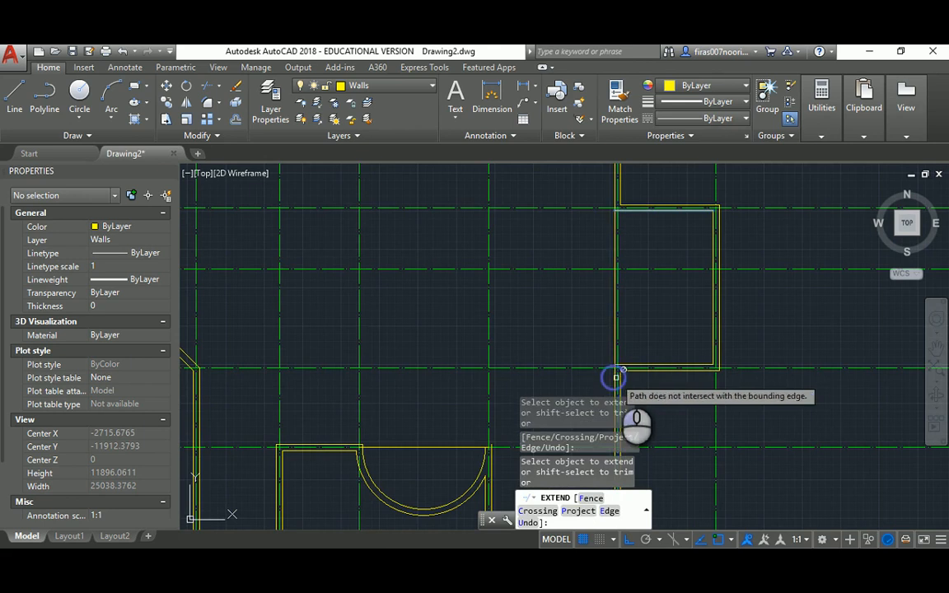
key("Escape")
scroll(618, 377, "up", 4)
scroll(602, 317, "up", 2)
Start TRIM with all objects as cutting edges, view the room's upper-left corner, and cancel
type("tr")
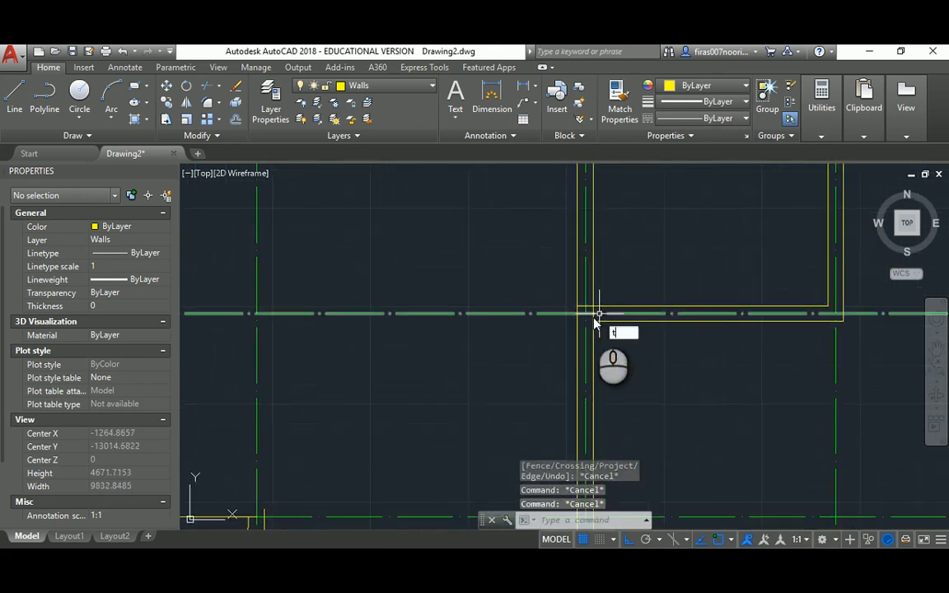
key("space")
scroll(607, 325, "up", 2)
key("space")
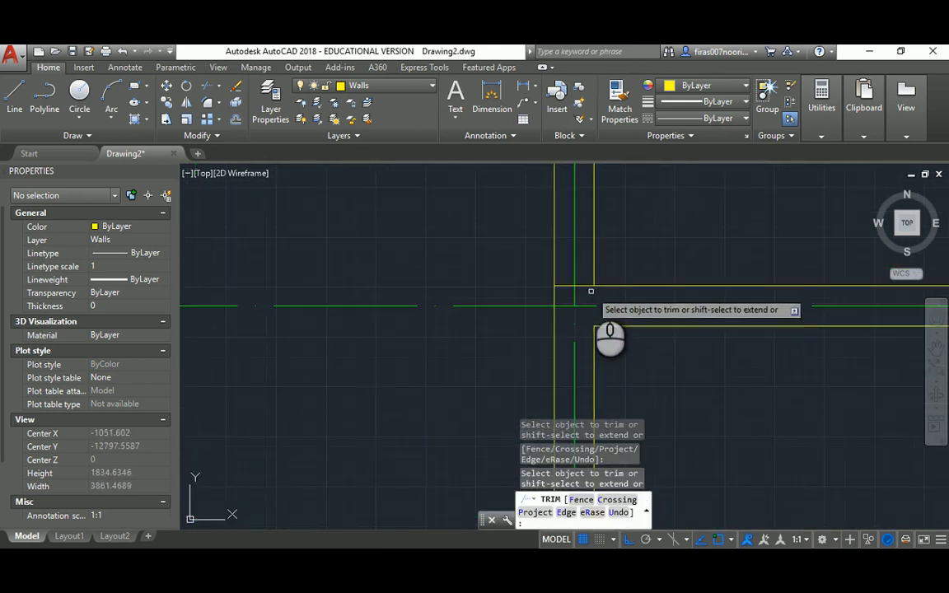
scroll(567, 308, "down", 3)
middle_click_drag(570, 221, 561, 368)
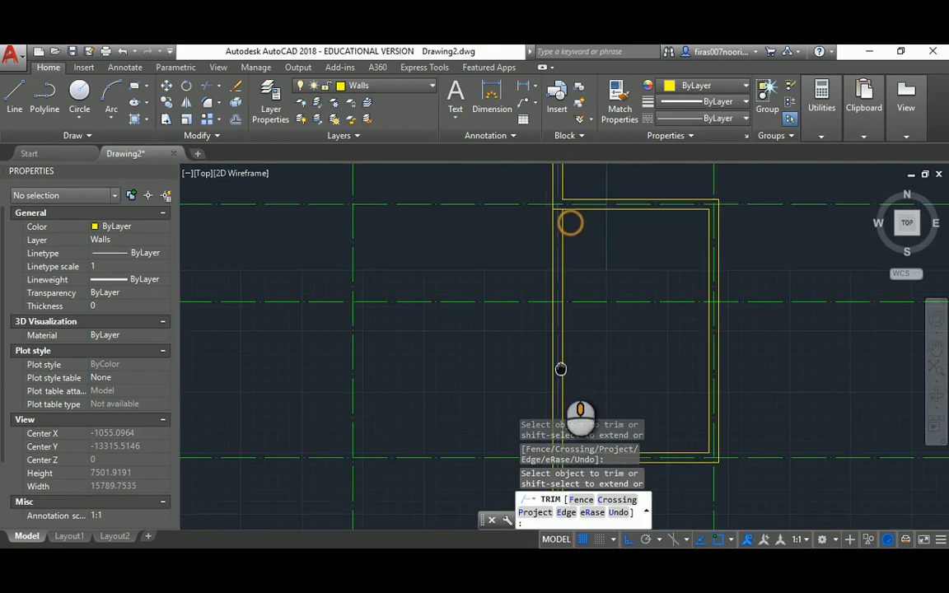
scroll(560, 192, "up", 4)
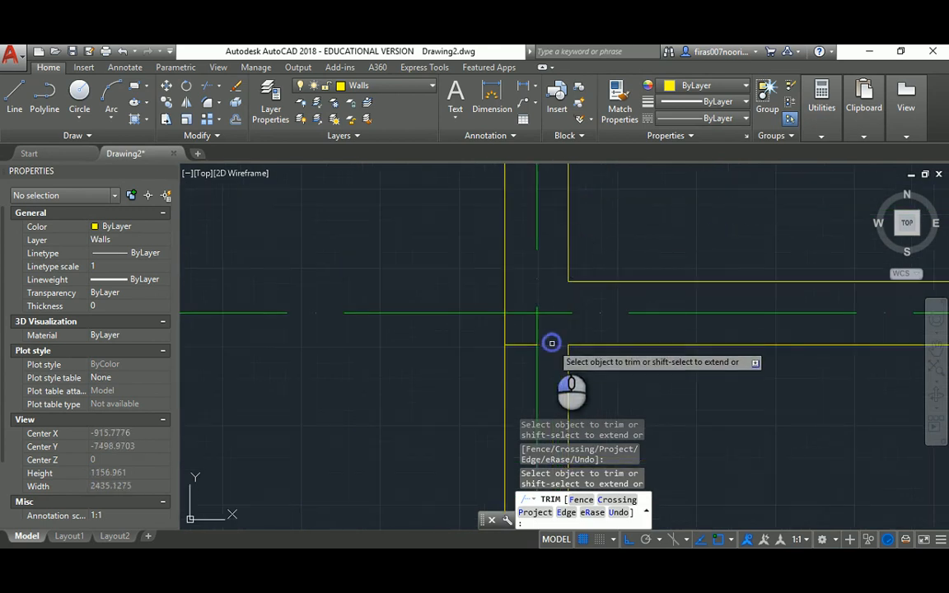
key("Escape")
key("Escape")
Window-select the leftover wall piece at the room's upper-left corner and delete it
left_click(489, 337)
left_click(556, 364)
key("Delete")
scroll(551, 327, "down", 1)
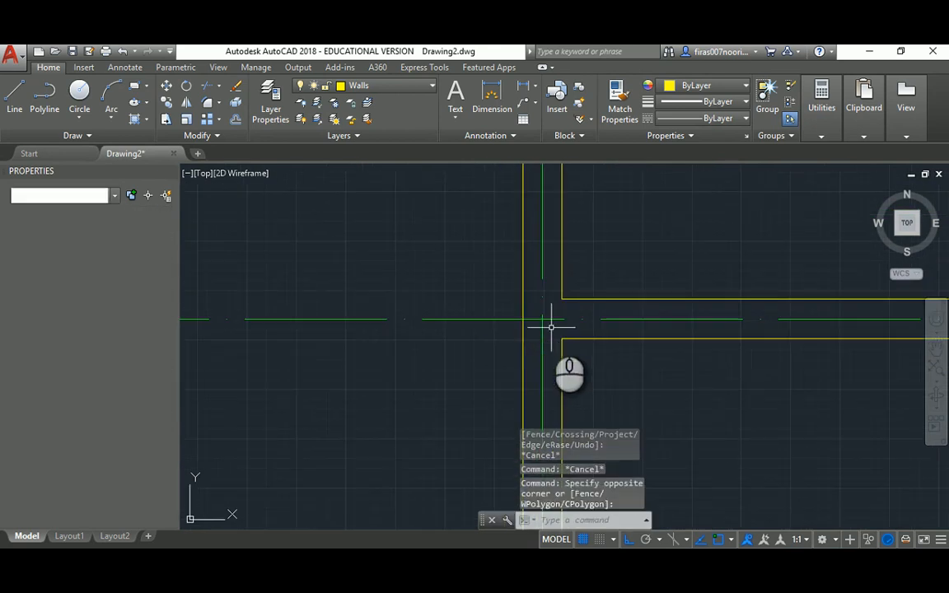
scroll(515, 260, "down", 2)
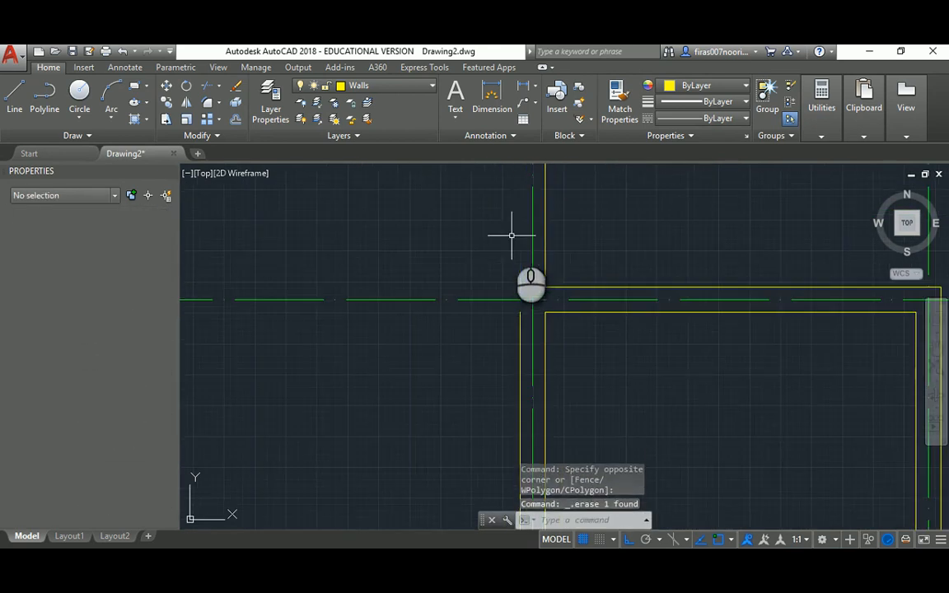
scroll(510, 236, "down", 3)
Start a fillet on an upper wall line, then cancel it
key("Escape")
key("Escape")
type("f")
key("Return")
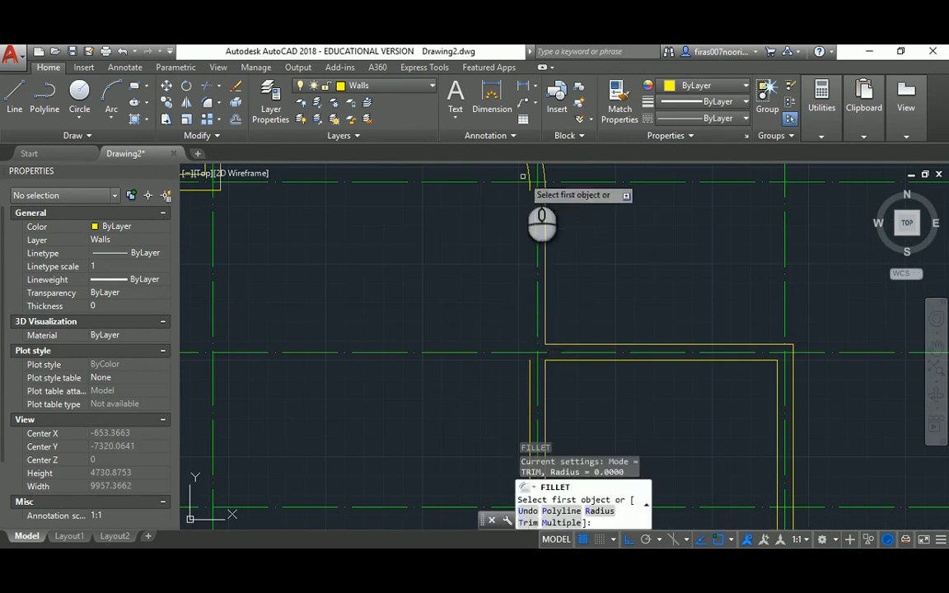
left_click(528, 171)
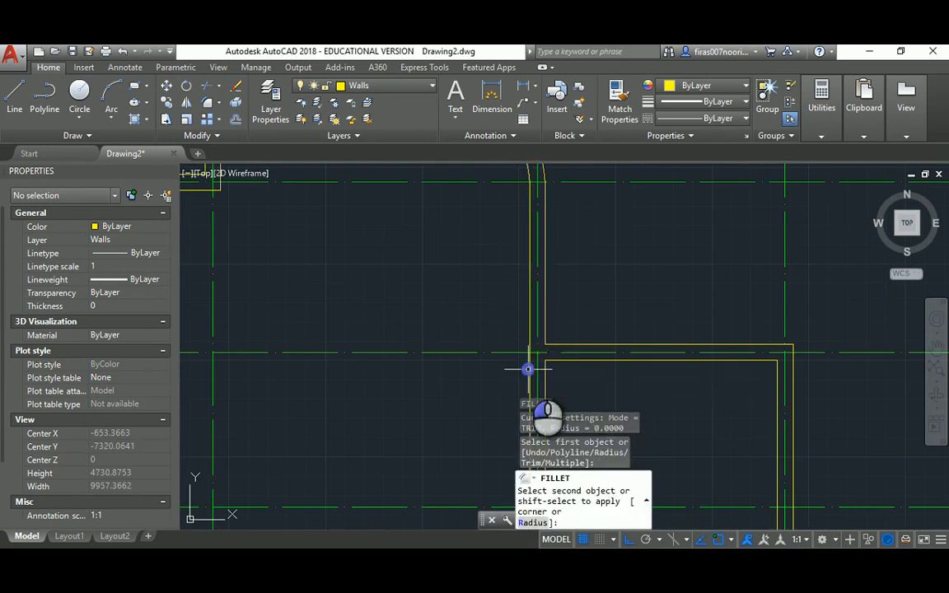
key("Escape")
scroll(519, 288, "down", 3)
scroll(516, 284, "up", 2)
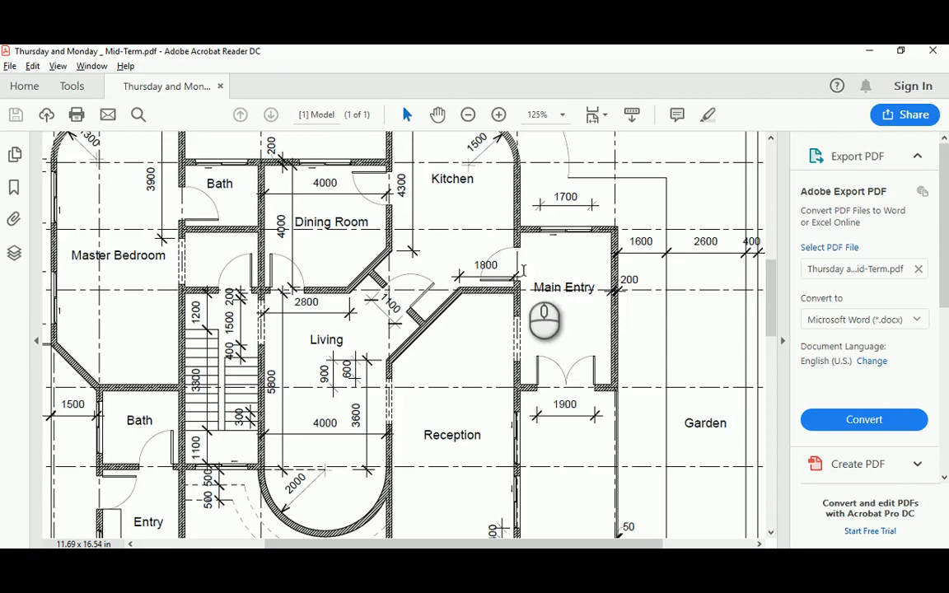
Scroll the PDF over the Kitchen, Main Entry and Reception area
mouse_move(773, 293)
left_mouse_down()
mouse_move(772, 277)
mouse_move(773, 285)
left_mouse_up()
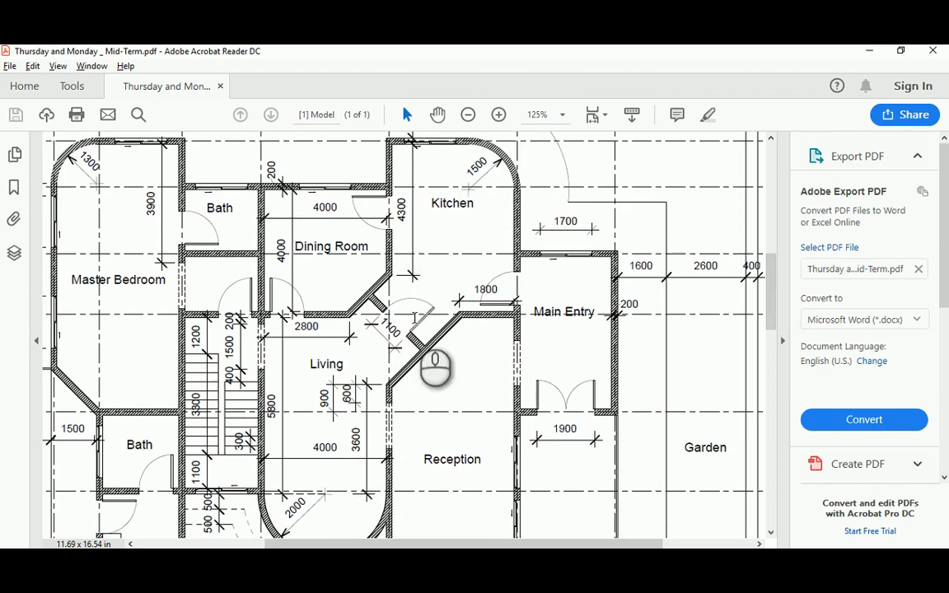
mouse_move(539, 539)
left_mouse_down()
mouse_move(600, 542)
mouse_move(543, 545)
left_mouse_up()
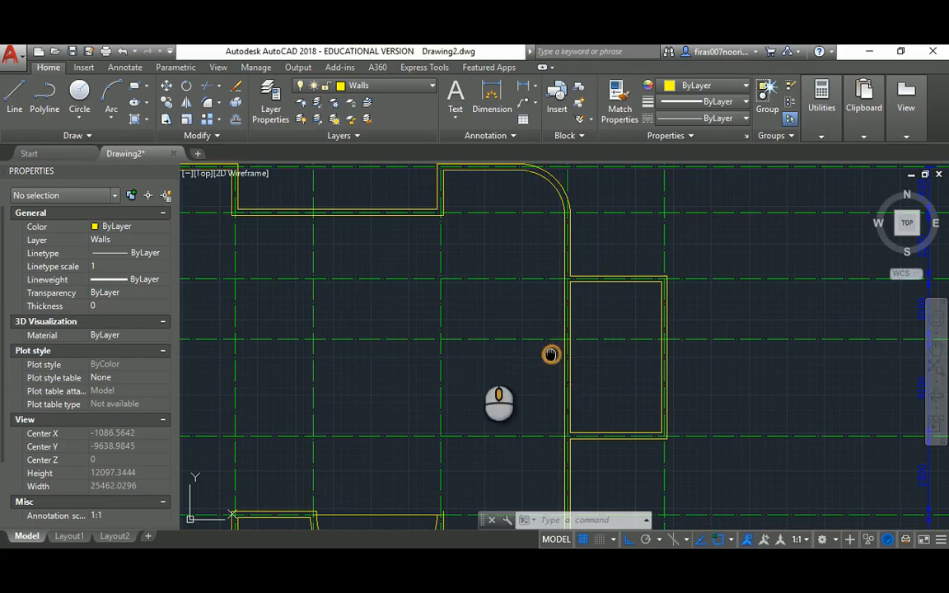
Offset the horizontal grid line by 100
middle_click_drag(550, 354, 575, 362)
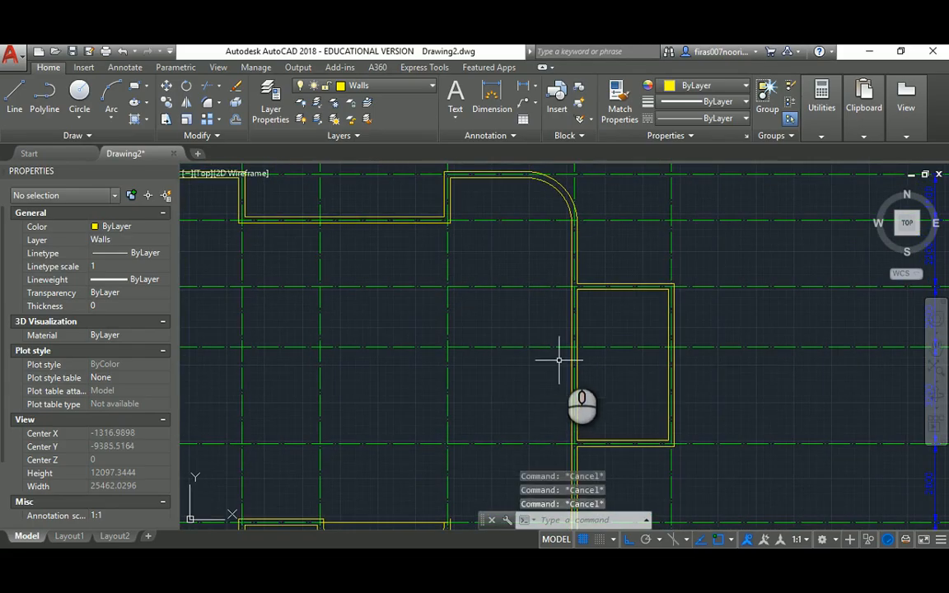
type("o")
key("Return")
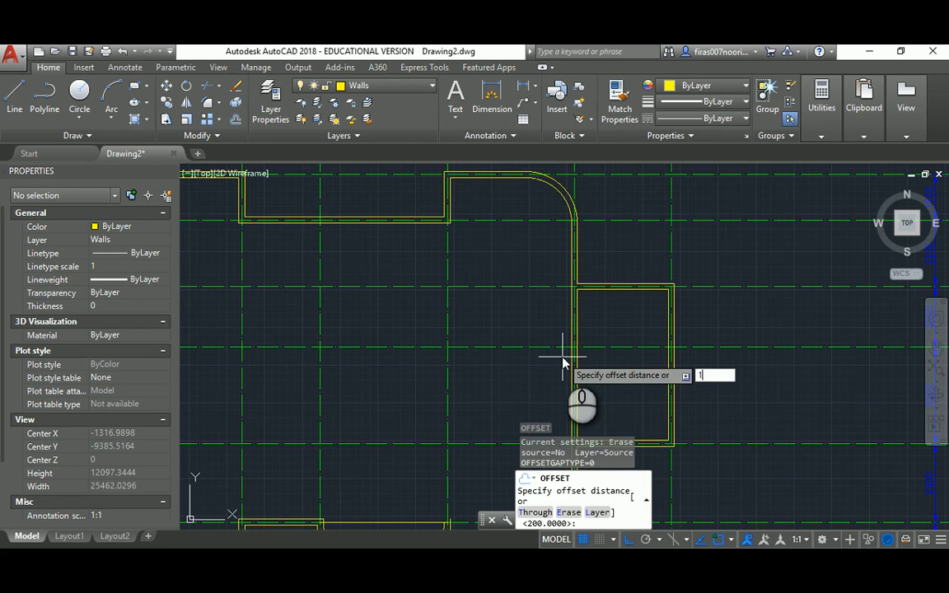
type("100")
key("Return")
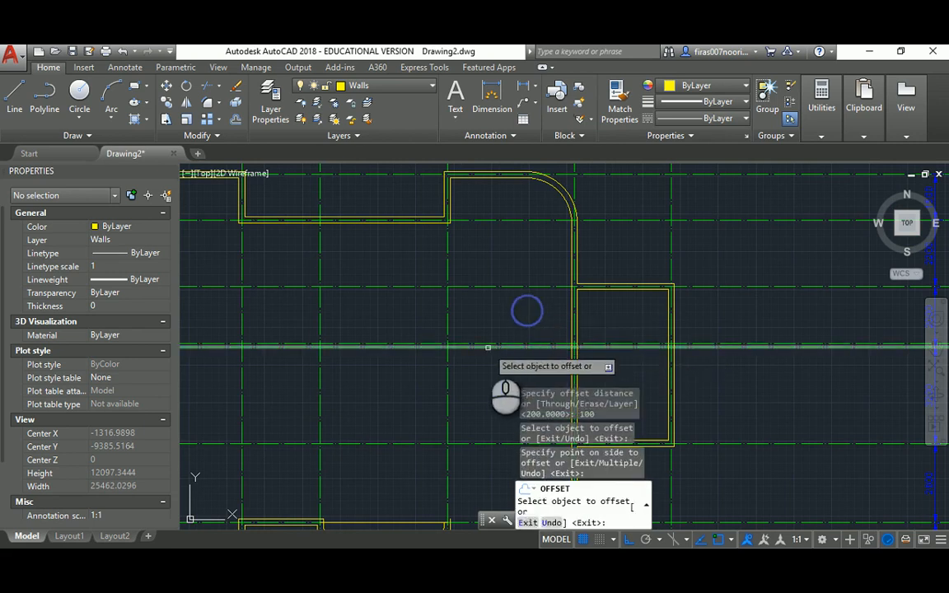
left_click(492, 347)
left_click(482, 365)
key("Escape")
key("Escape")
key("Escape")
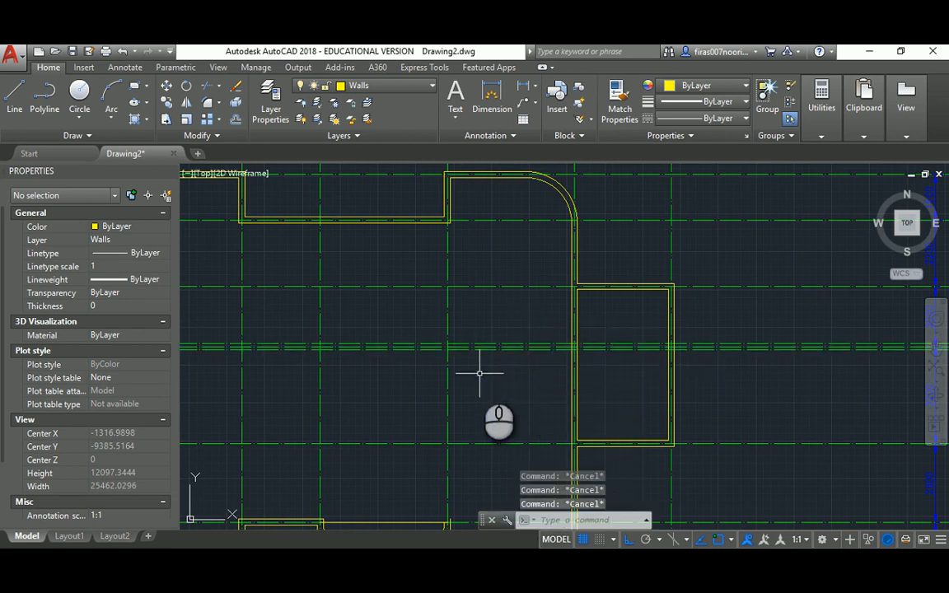
Start MATCHPROP with a wall line as the source, then cancel it
type("ma")
key("Return")
scroll(554, 322, "up", 4)
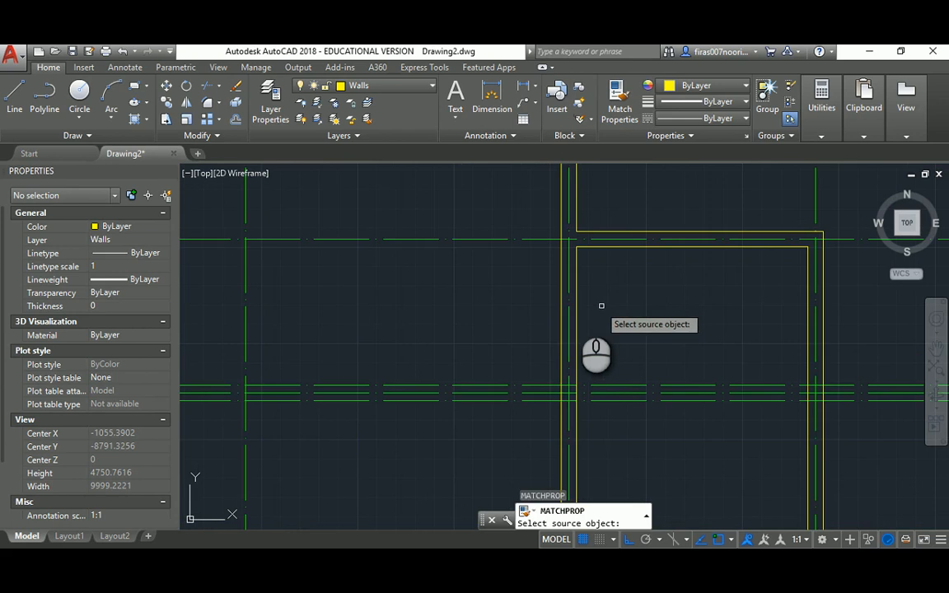
left_click(561, 310)
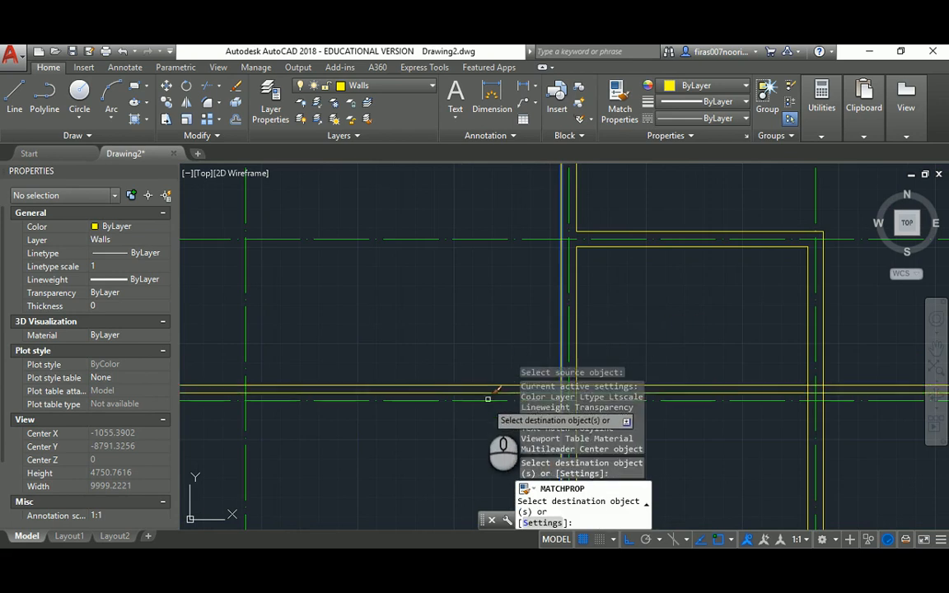
scroll(481, 399, "down", 4)
key("Escape")
key("Escape")
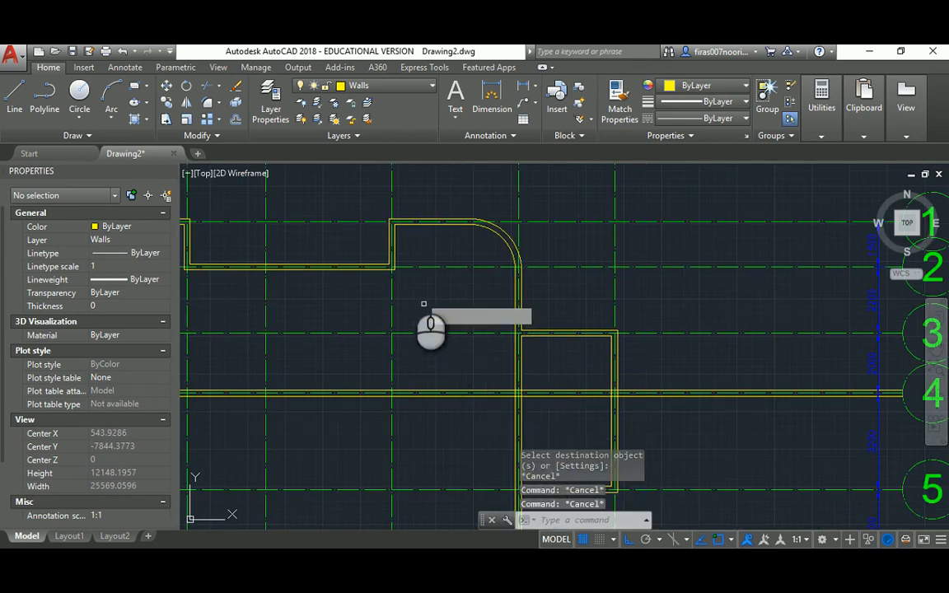
Fillet two vertical wall lines to the lower wall line, closing both corners
type("f")
key("Return")
left_click(396, 261)
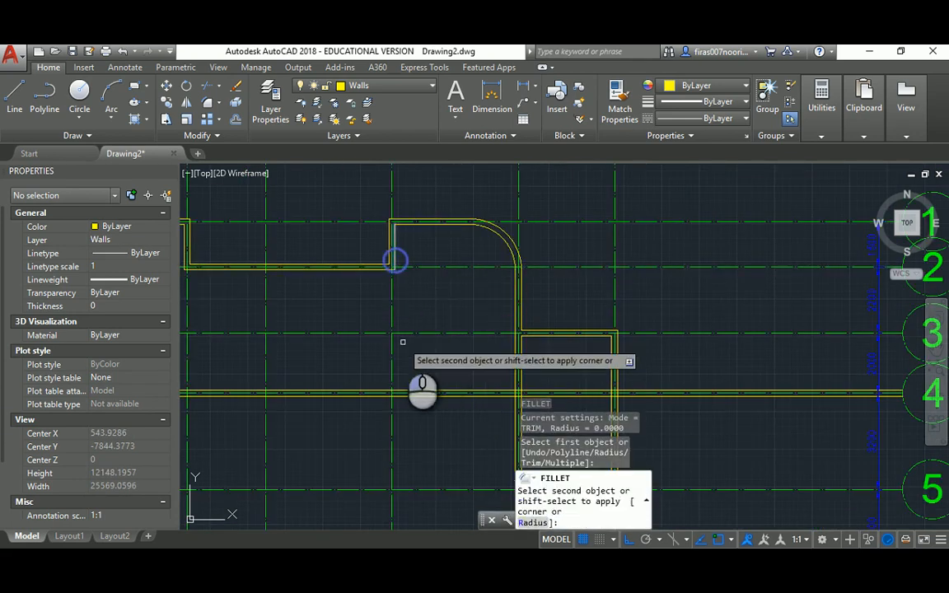
left_click(411, 391)
key("Return")
left_click(390, 250)
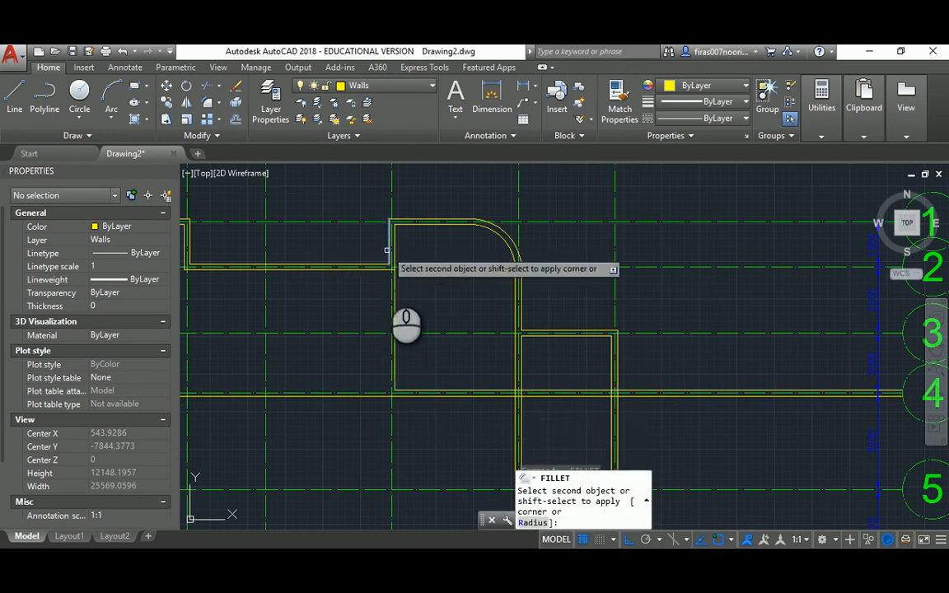
left_click(404, 394)
key("Escape")
scroll(502, 382, "up", 5)
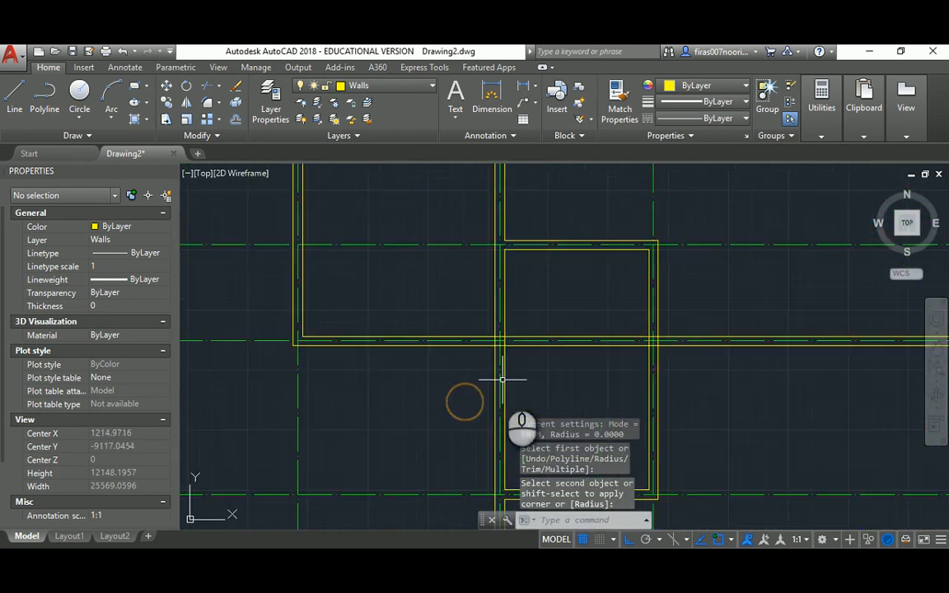
Trim the upper wall line back to the vertical wall cutting edge
type("tr")
key("Return")
left_click(478, 331)
key("Return")
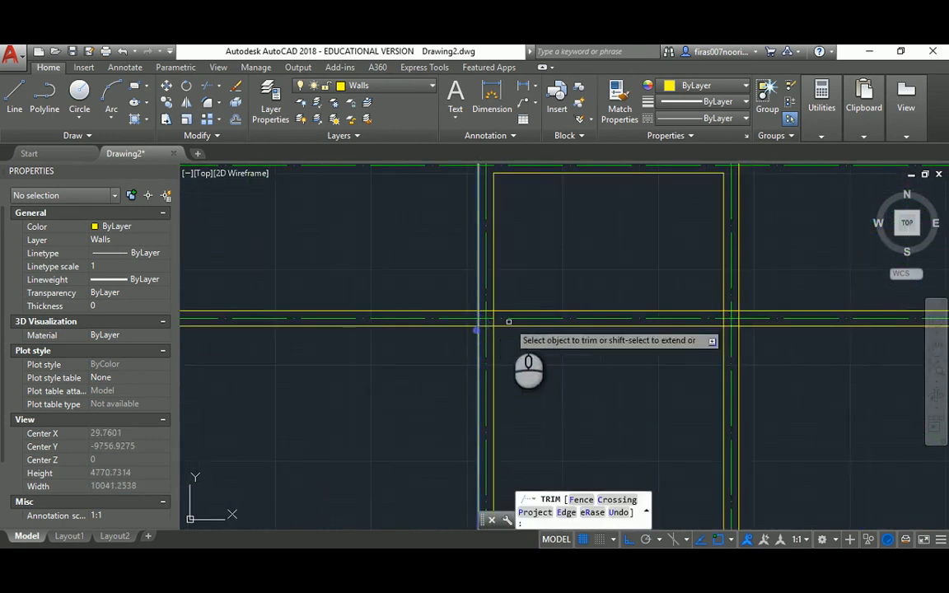
left_click(505, 311)
key("Escape")
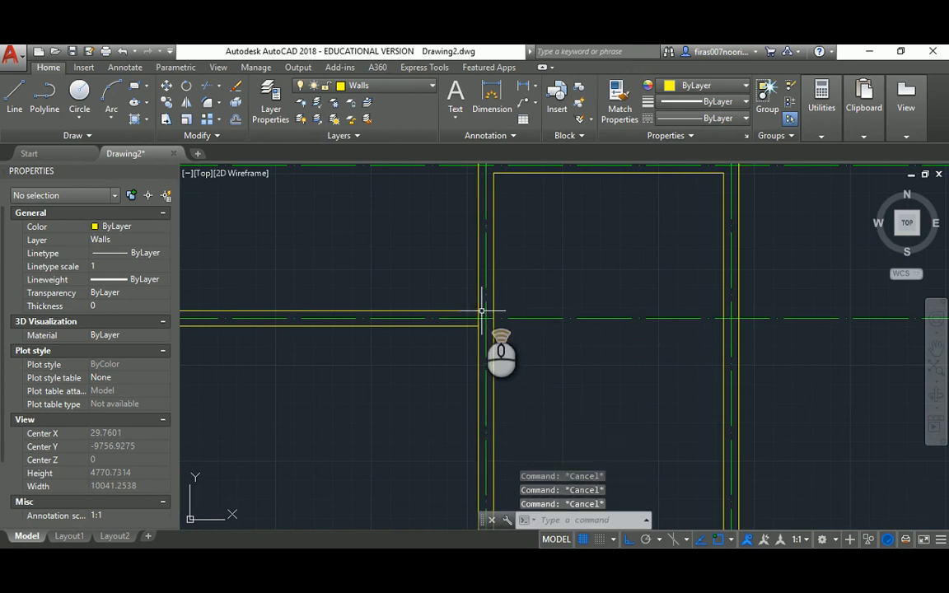
scroll(482, 312, "up", 3)
key("Return")
key("Return")
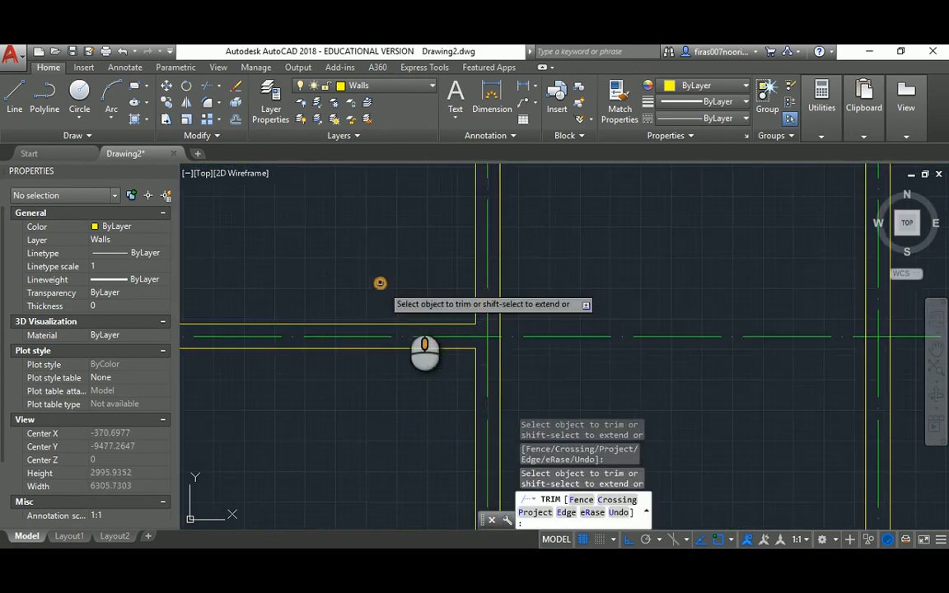
scroll(381, 282, "down", 4)
scroll(374, 319, "up", 6)
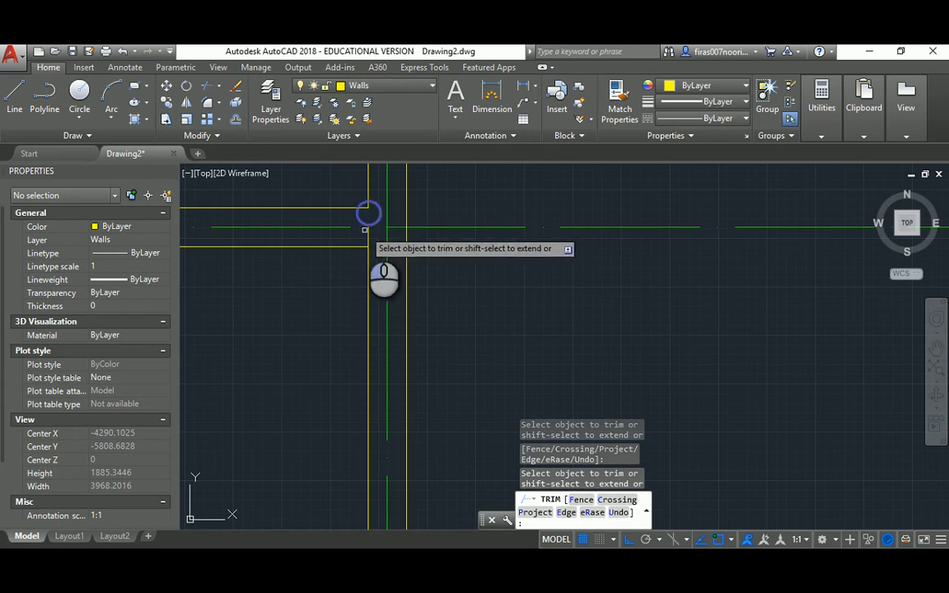
scroll(434, 269, "down", 8)
key("Escape")
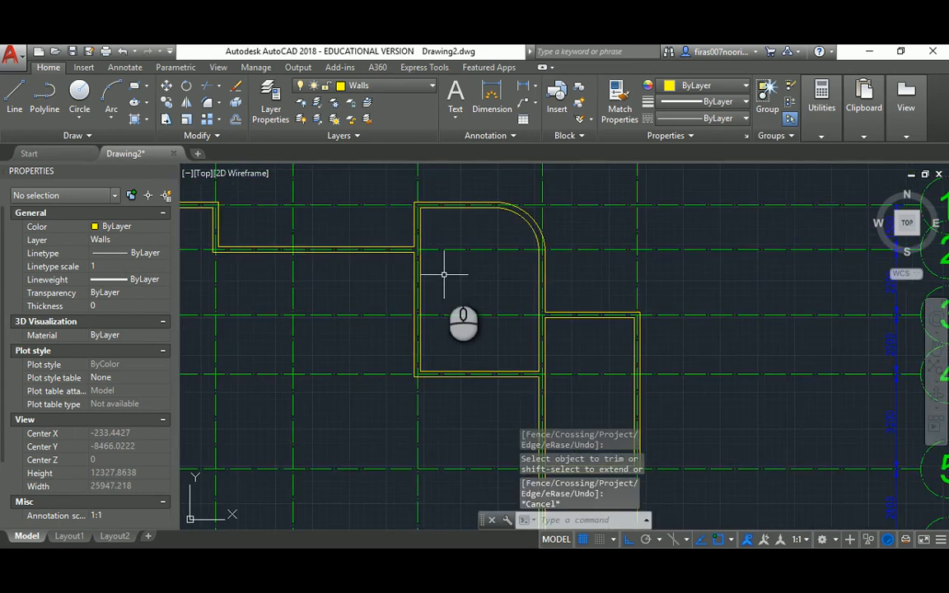
key("alt+Tab")
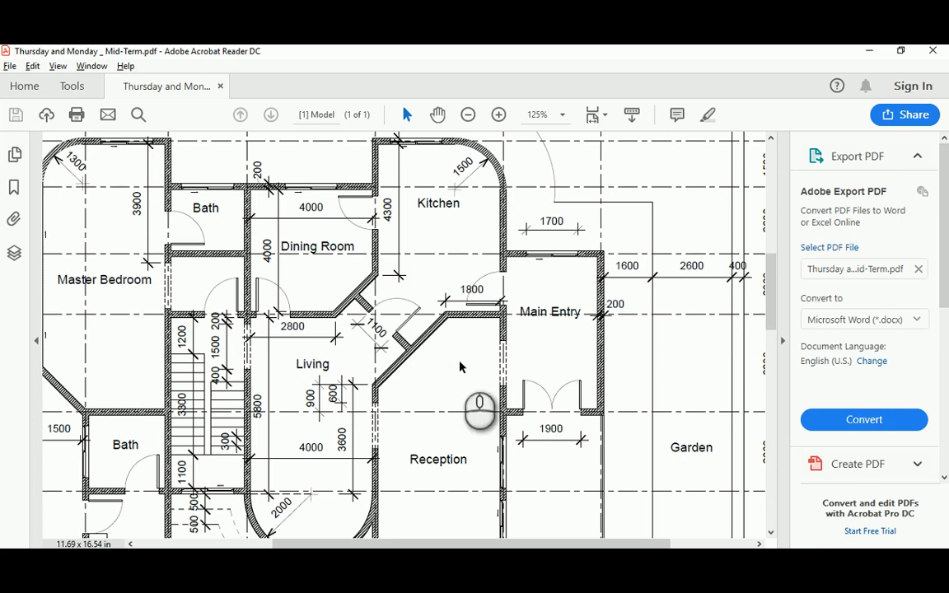
Review the Garden and Walkway area on the PDF, then pan the AutoCAD walls into view
left_click_drag(556, 546, 499, 547)
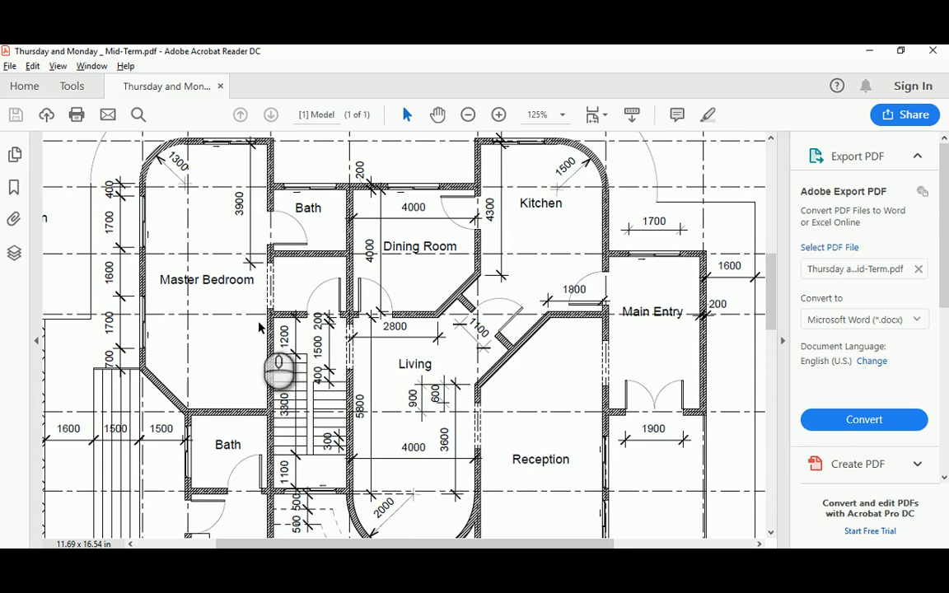
scroll(259, 346, "down", 1)
scroll(259, 351, "up", 1)
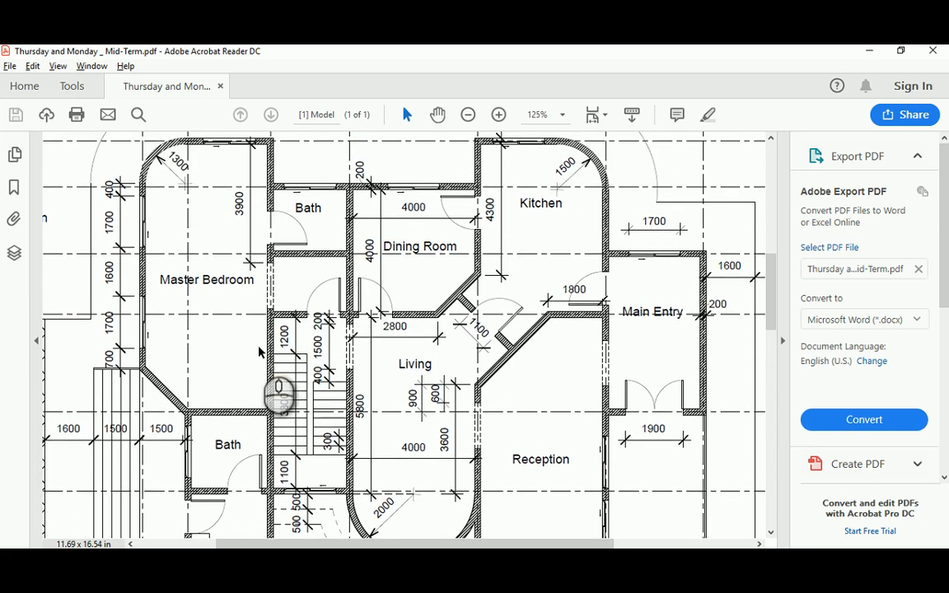
scroll(364, 276, "up", 4)
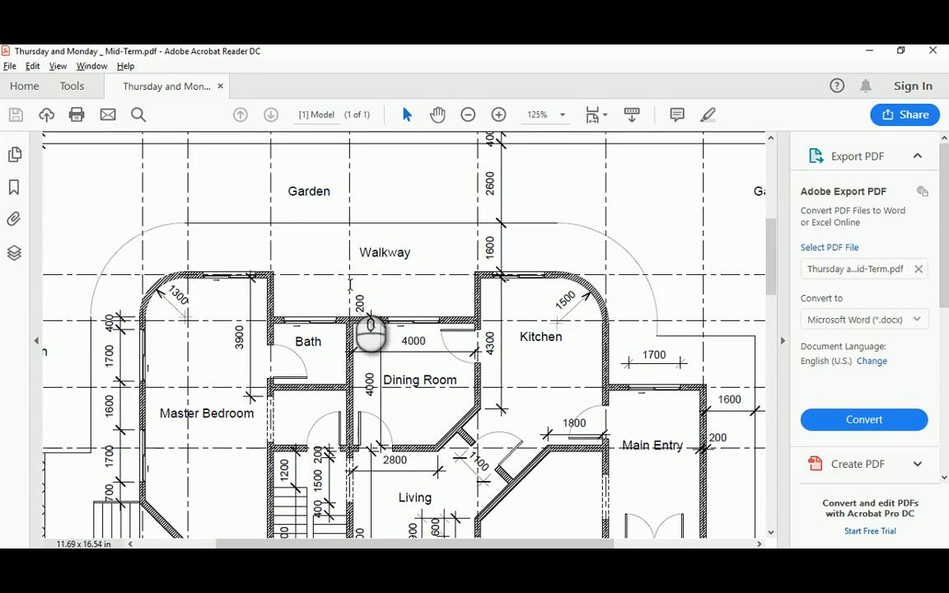
scroll(370, 332, "up", 3)
left_click_drag(770, 241, 773, 284)
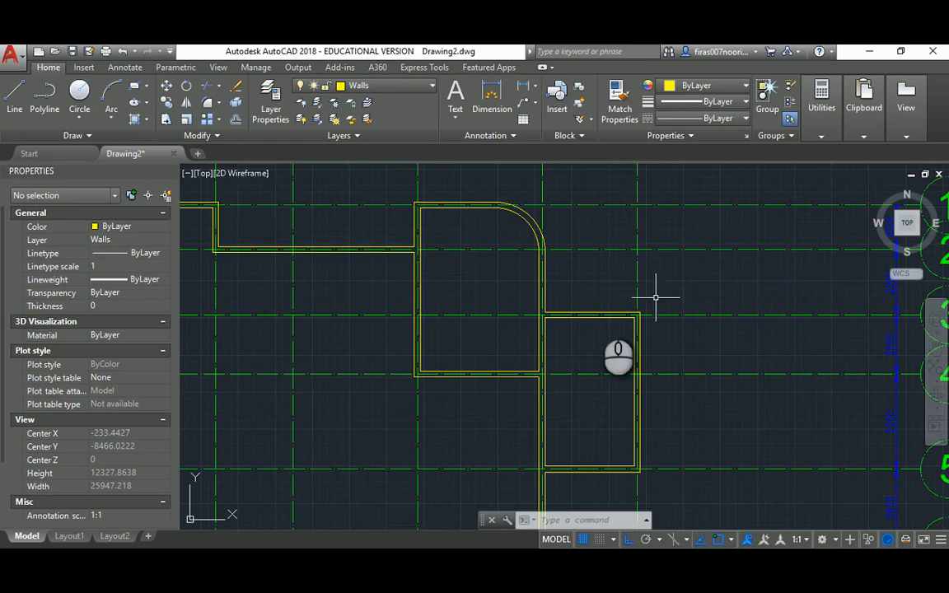
scroll(657, 297, "down", 2)
scroll(470, 360, "down", 2)
scroll(498, 479, "up", 4)
middle_click_drag(498, 478, 492, 264)
key("Escape")
key("Escape")
key("Escape")
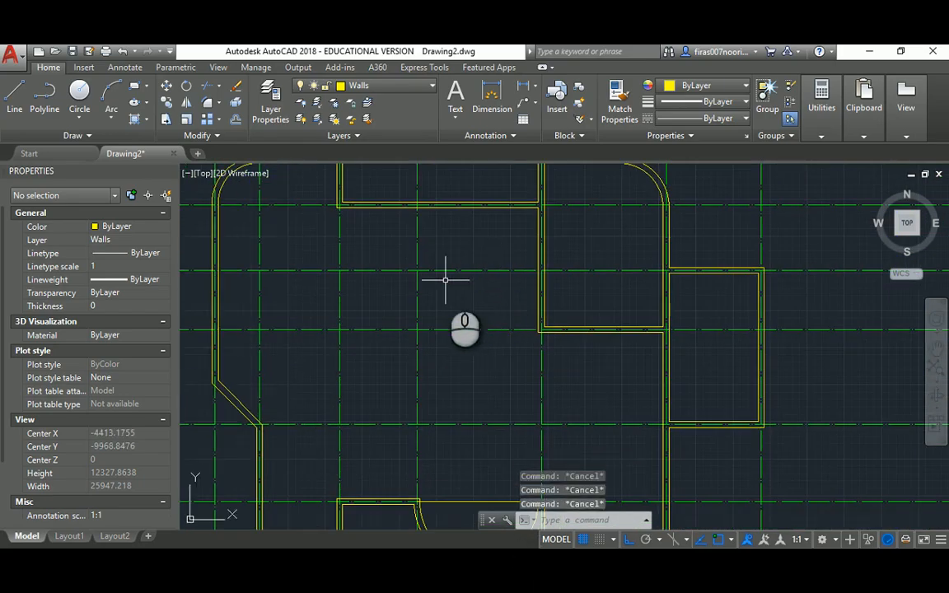
Offset the green vertical centreline 100 to both the right and left sides
type("o")
key("Return")
key("Return")
left_click(416, 227)
left_click(439, 229)
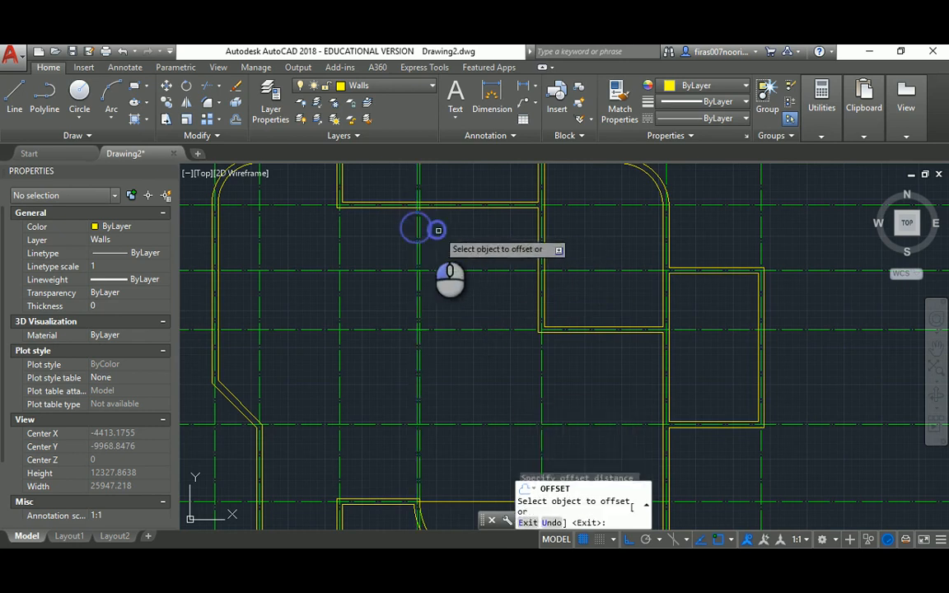
left_click(417, 228)
left_click(392, 226)
key("Escape")
Give the new offset lines the yellow wall line's properties with MATCHPROP
type("ma")
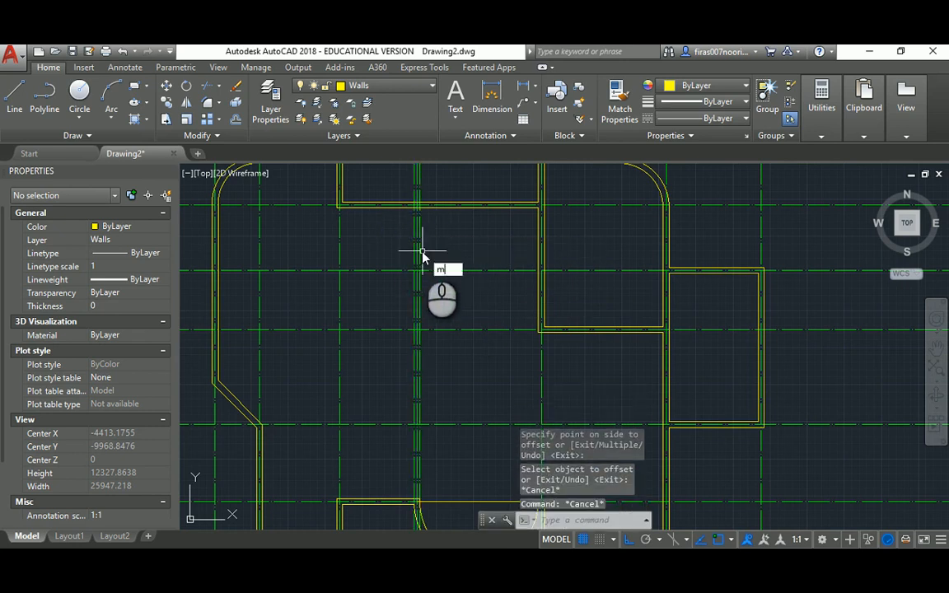
key("Return")
scroll(434, 201, "up", 2)
left_click(426, 210)
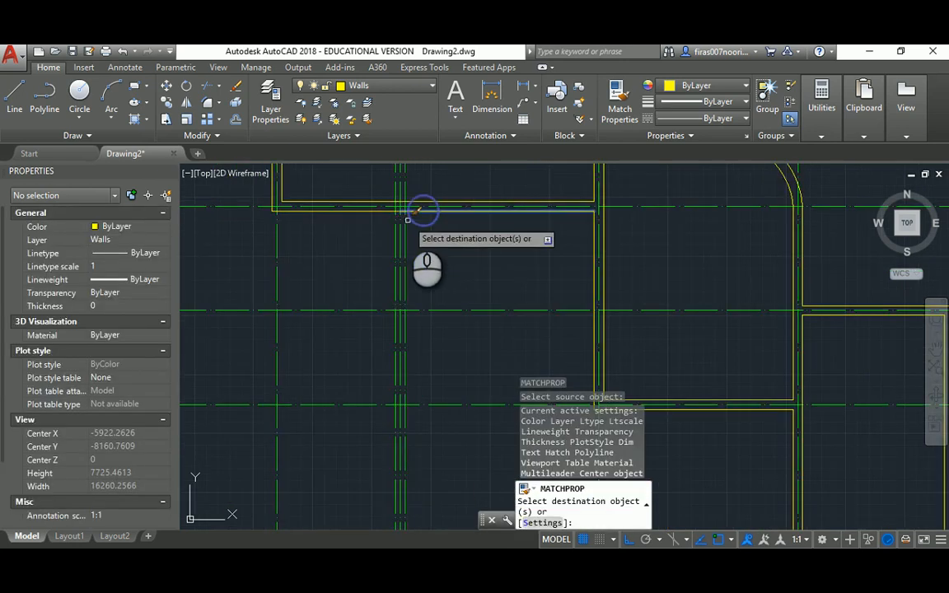
left_click(402, 218)
left_click(403, 219)
key("Escape")
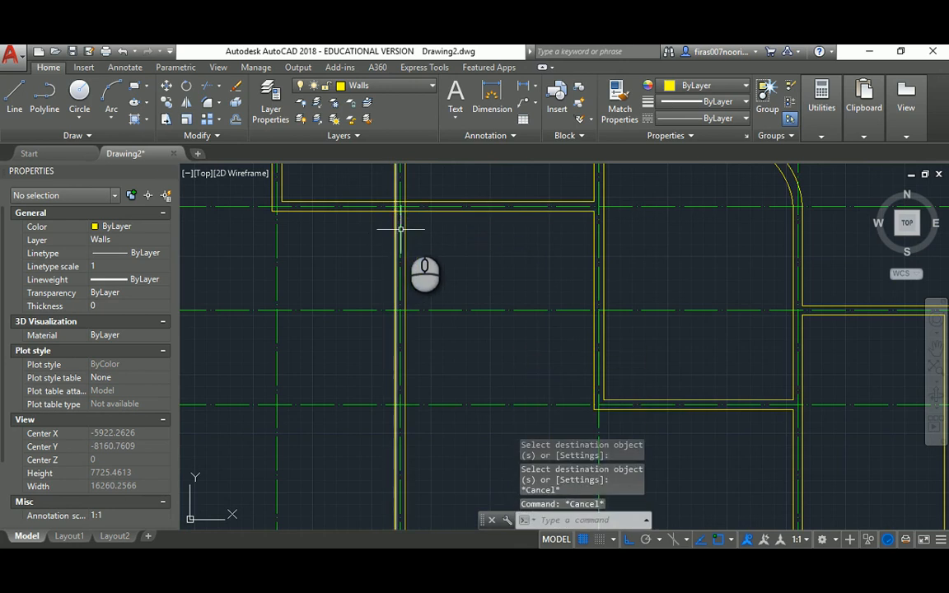
Trim the new partition line ends back to the existing wall as cutting edge
type("tr")
key("Return")
left_click(417, 211)
key("Return")
left_click(415, 200)
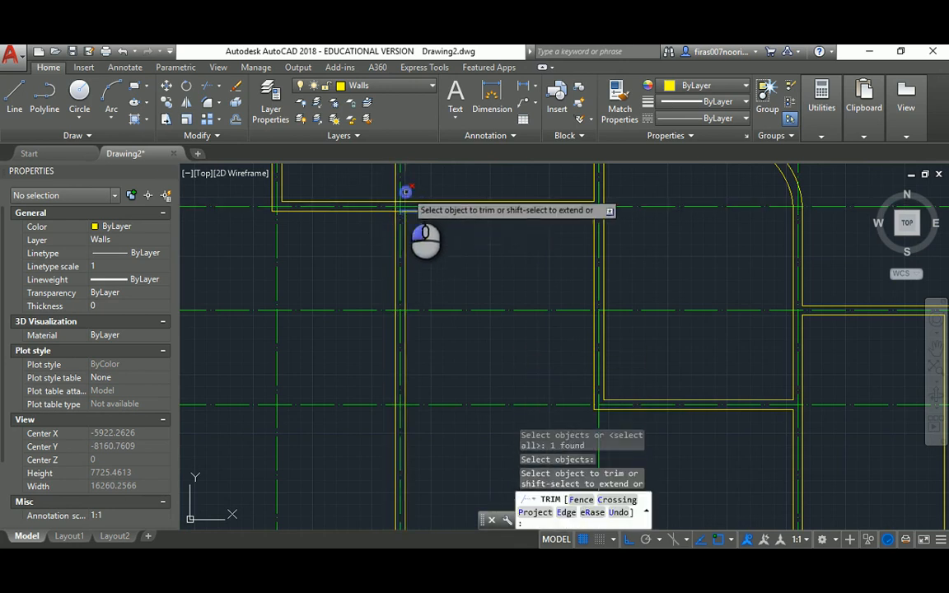
left_click(400, 189)
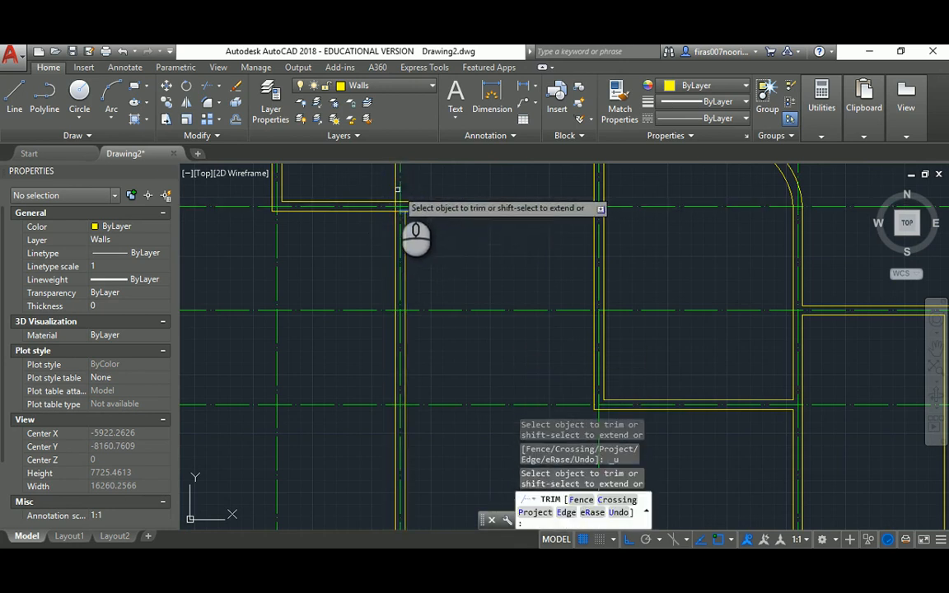
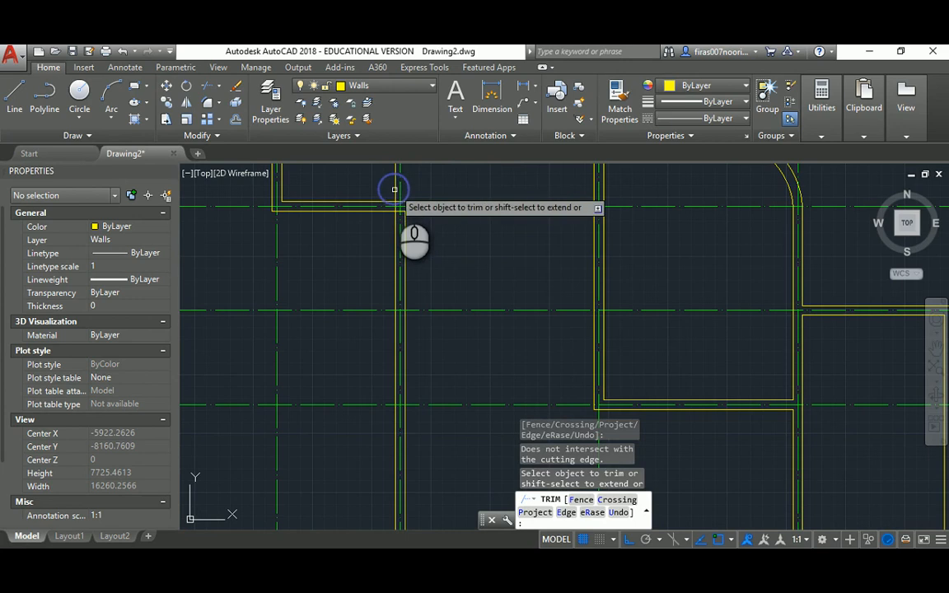
Restart TRIM, pick a wall cutting edge and one wall segment, then cancel it
key("Escape")
key("Escape")
key("Escape")
type("tr")
key("Return")
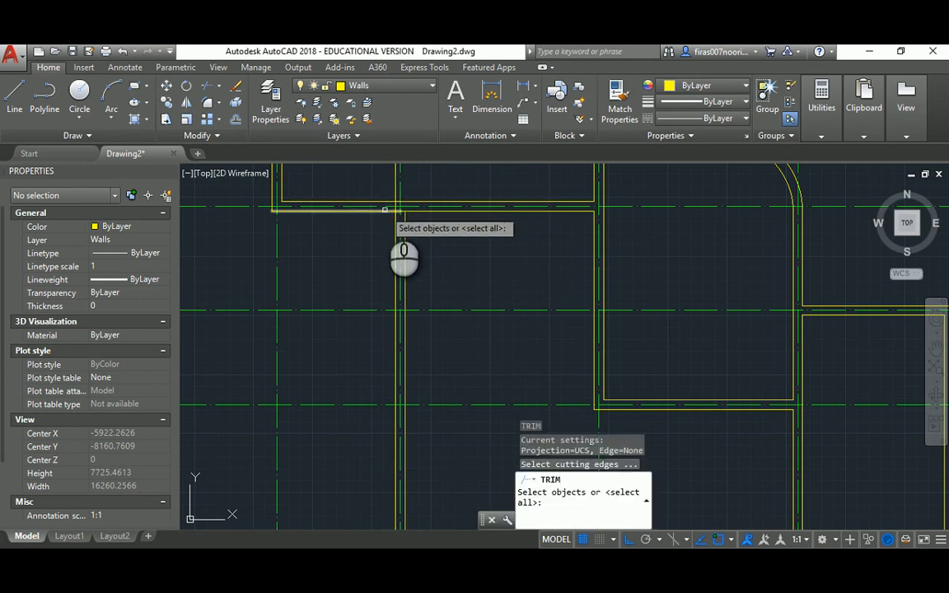
left_click(384, 210)
key("Return")
left_click(394, 182)
key("Escape")
Abandon the wall-corner fillet and bring up the reference floor-plan PDF in Acrobat Reader
middle_click_drag(351, 183, 369, 210)
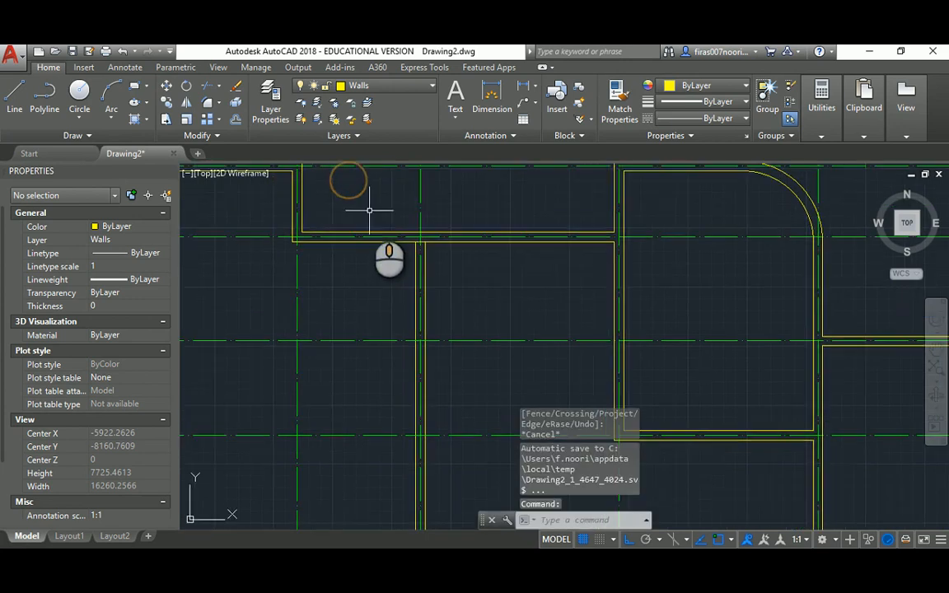
scroll(374, 229, "down", 4)
scroll(424, 296, "up", 4)
key("Escape")
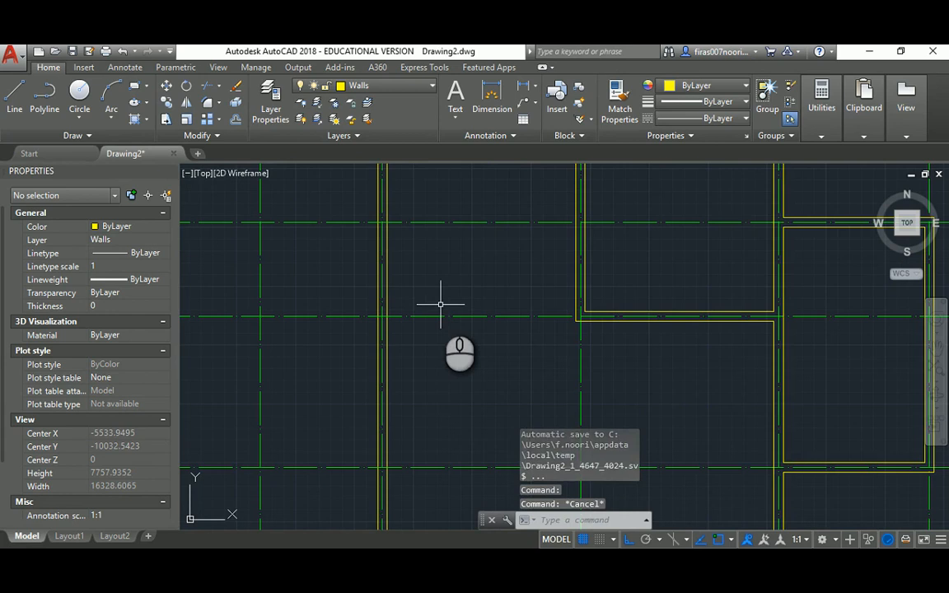
type("f")
key("Return")
scroll(445, 293, "down", 5)
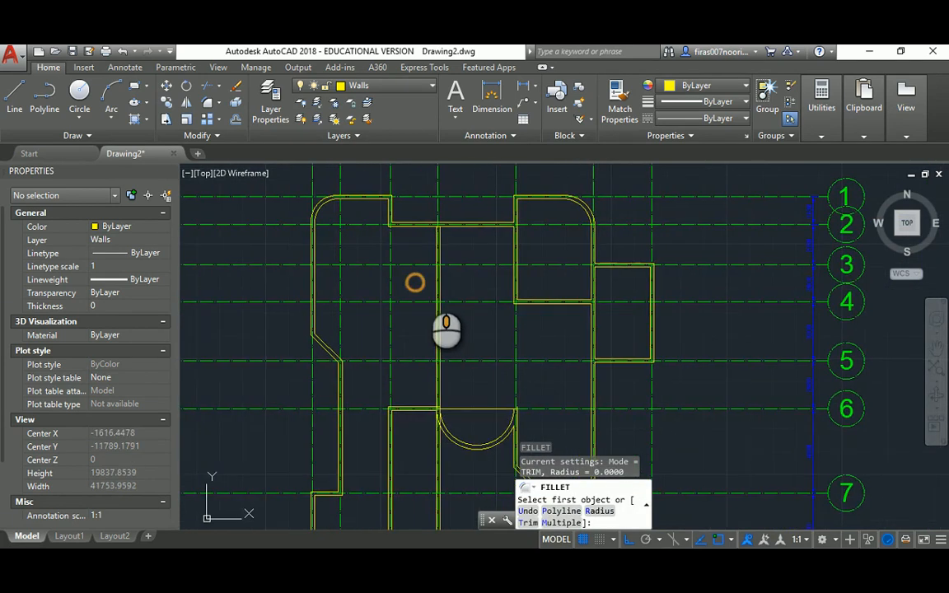
key("Escape")
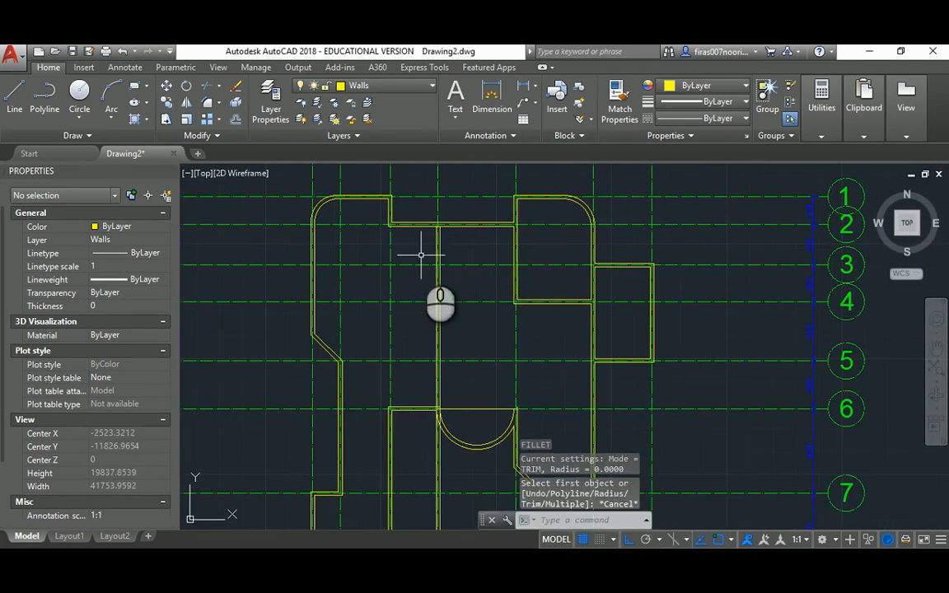
key("alt+Tab")
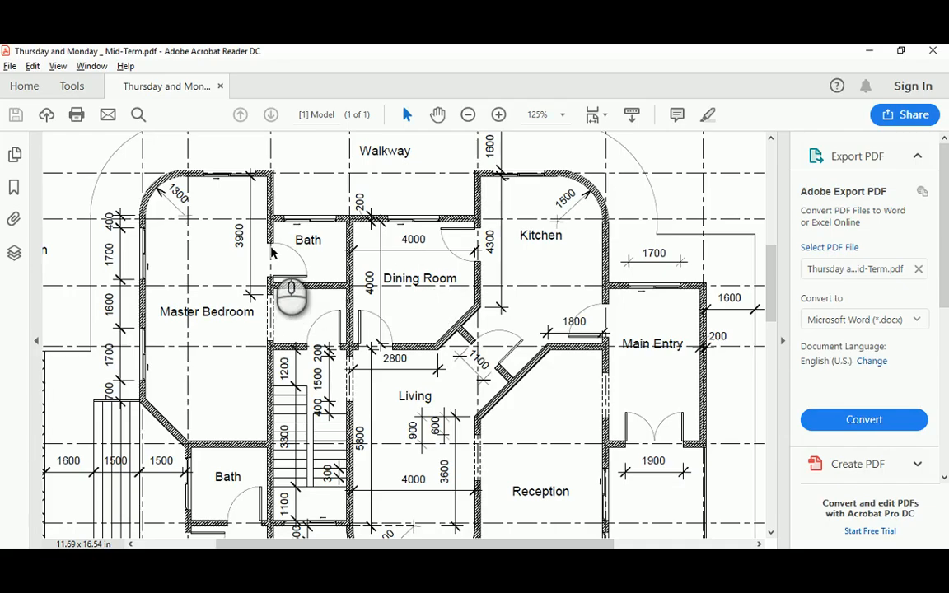
Scroll the floor-plan PDF down past the Entry, Office and Porch and back up
scroll(272, 252, "down", 5)
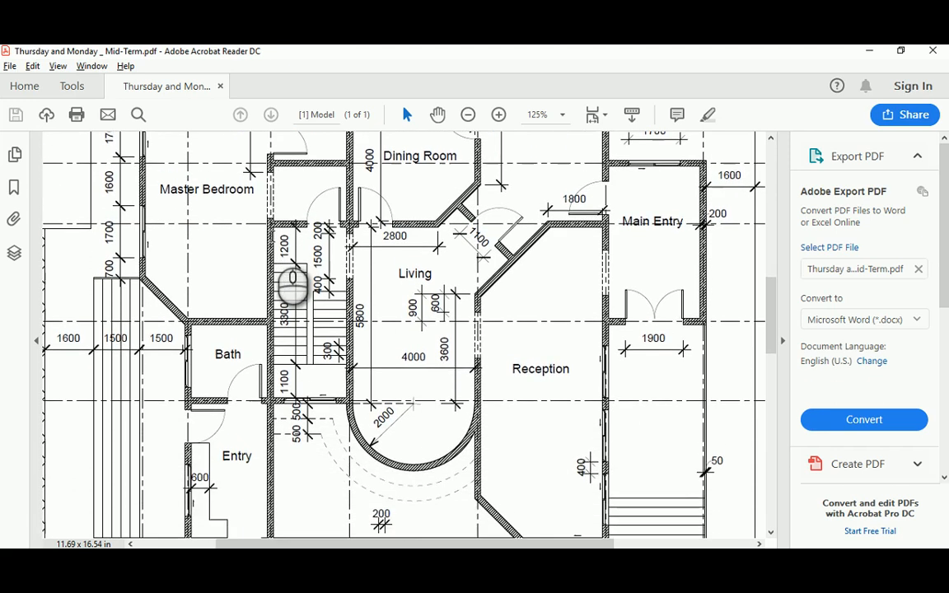
scroll(274, 244, "down", 4)
scroll(274, 244, "up", 5)
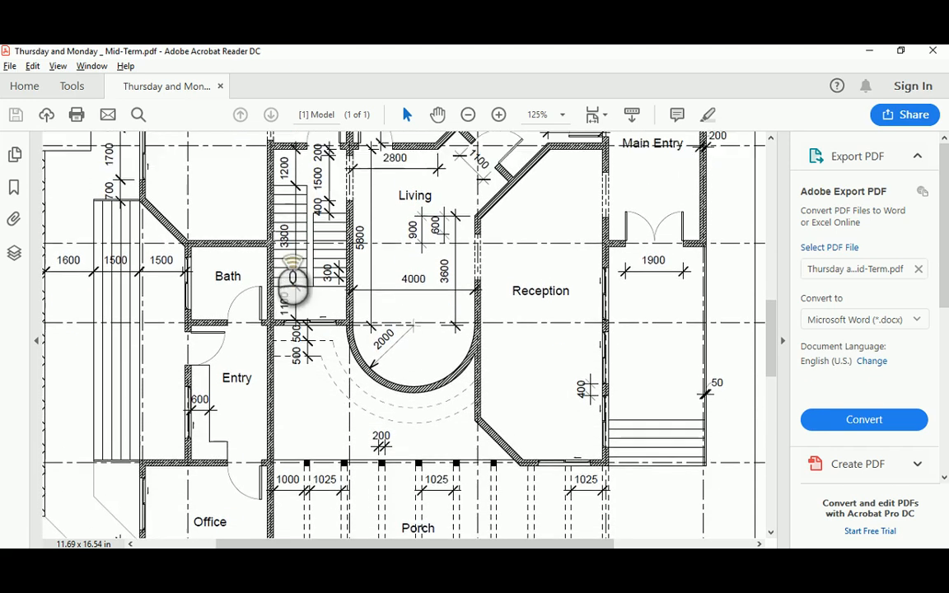
mouse_move(771, 289)
left_mouse_down()
mouse_move(772, 226)
mouse_move(773, 272)
left_mouse_up()
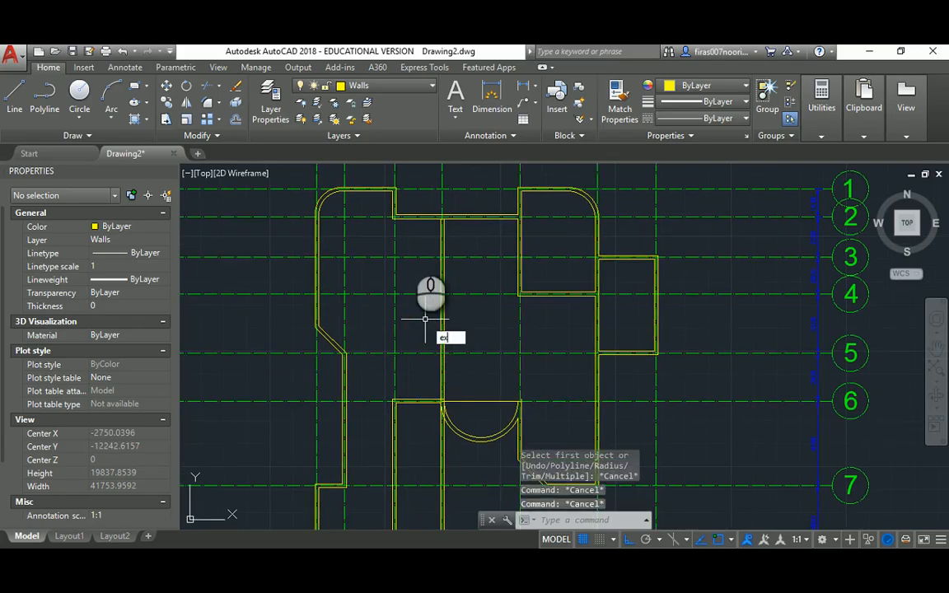
Extend a wall line up to a boundary wall line, then cancel the extend
key("Return")
scroll(403, 219, "up", 2)
left_click(398, 218)
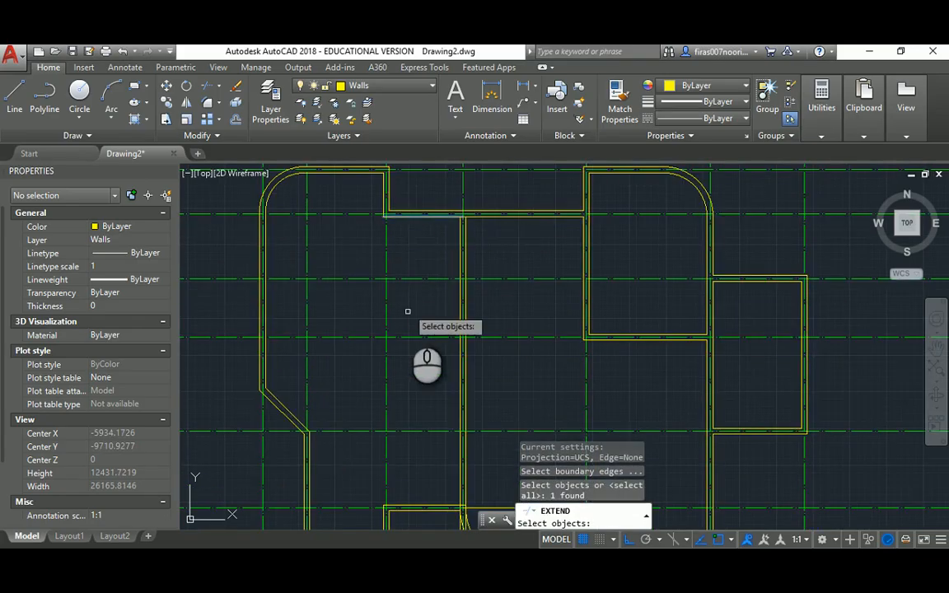
middle_click_drag(407, 315, 412, 234)
key("Return")
scroll(393, 400, "up", 2)
left_click(391, 453)
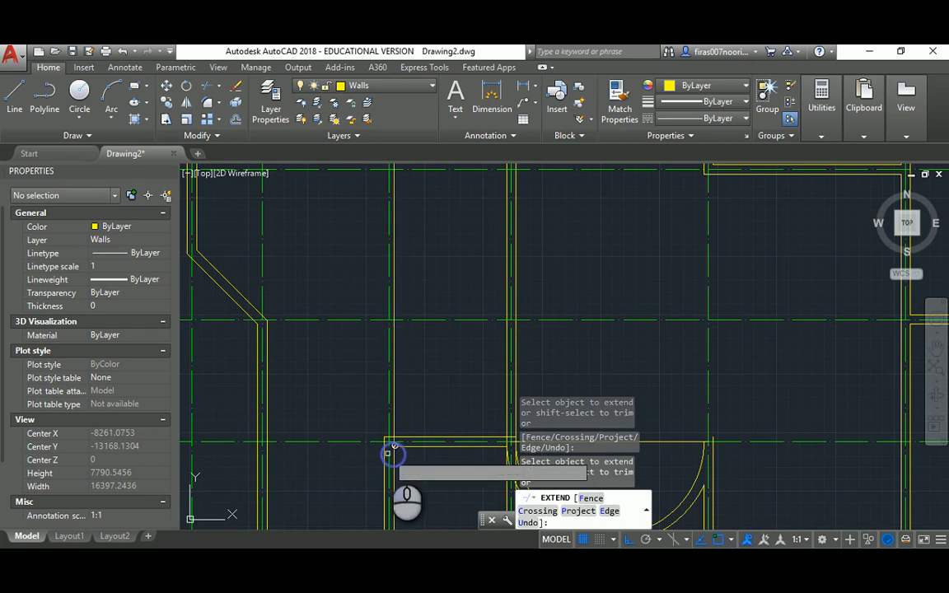
left_click(384, 454)
scroll(384, 454, "down", 2)
middle_click_drag(381, 306, 391, 432)
key("Escape")
scroll(387, 309, "up", 2)
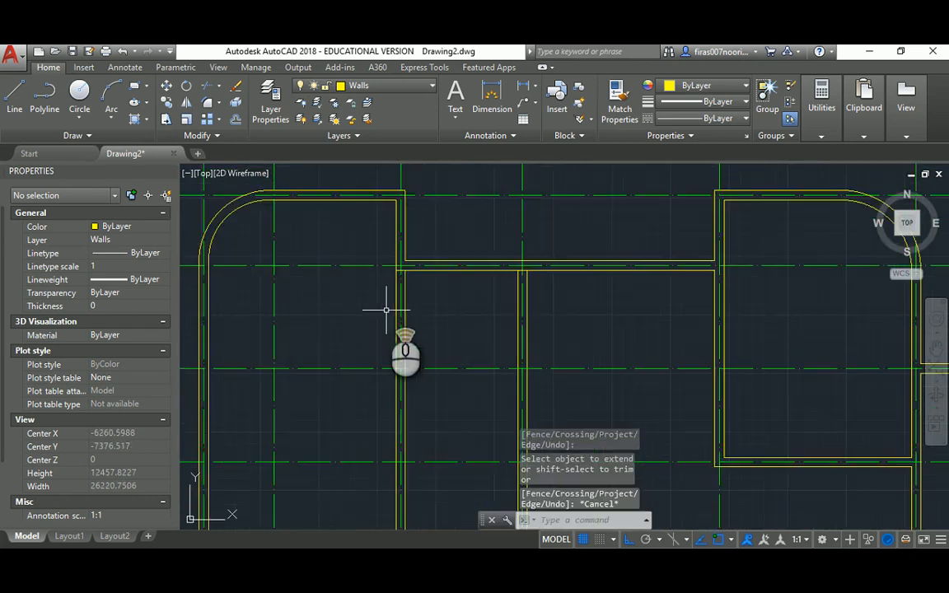
key("Escape")
middle_click_drag(463, 367, 427, 265)
key("Escape")
key("Escape")
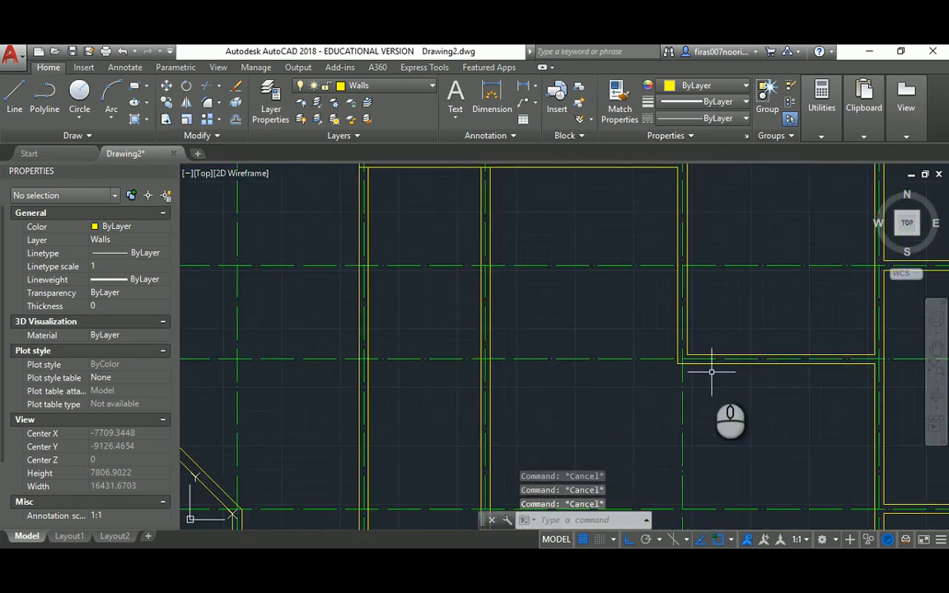
Try extending a horizontal wall line to the vertical wall boundary, then check the PDF
key("Return")
left_click(361, 373)
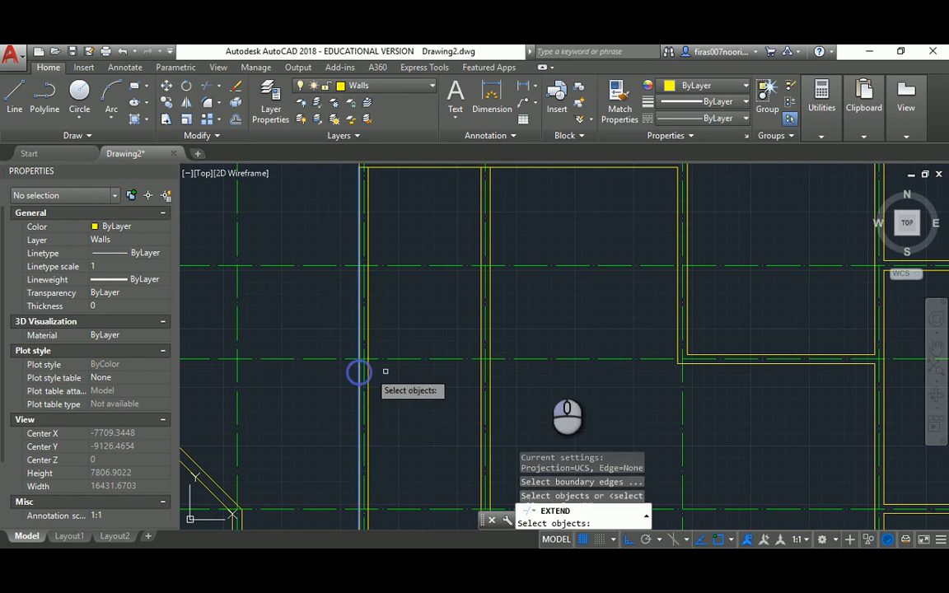
key("Return")
left_click(709, 352)
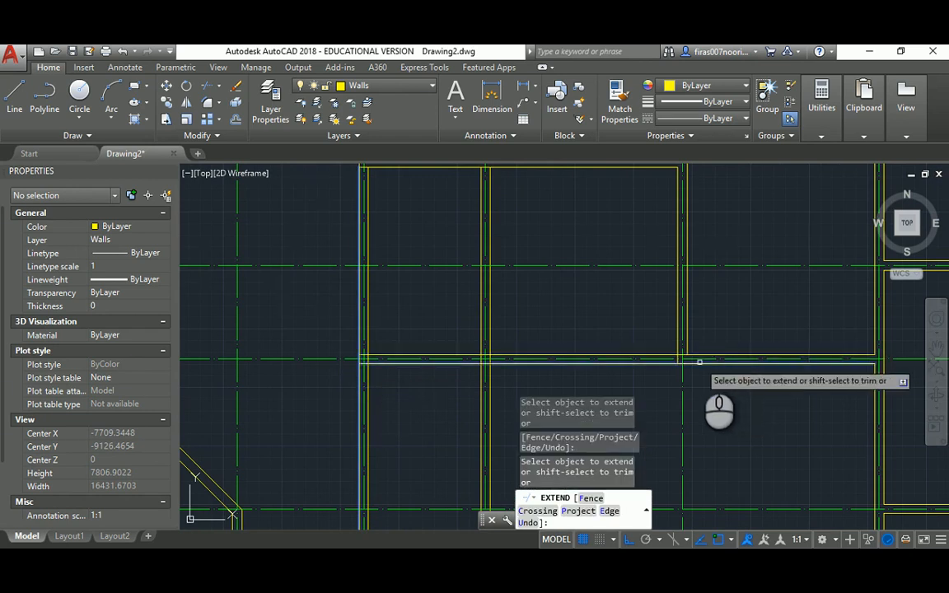
key("Escape")
scroll(487, 299, "down", 2)
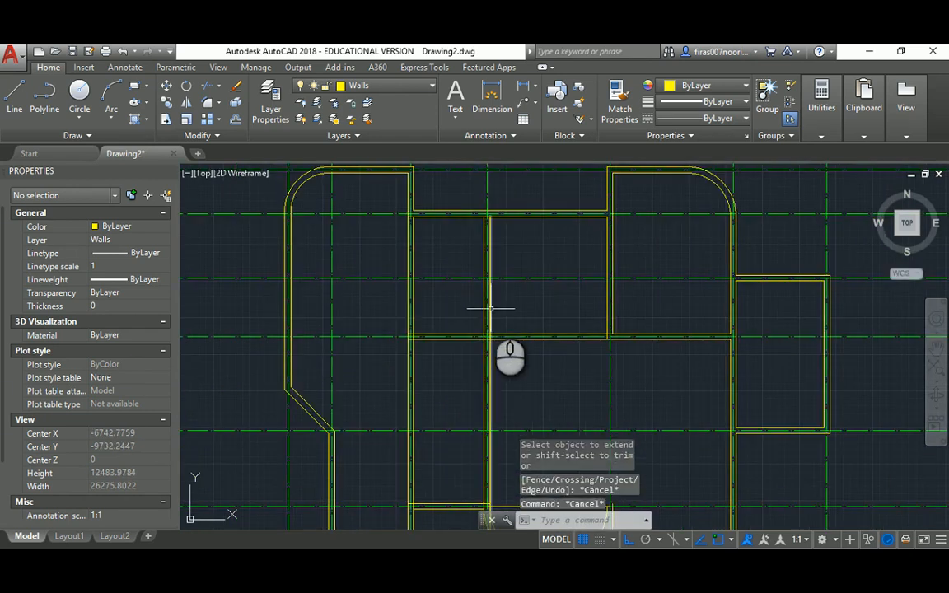
key("alt+Tab")
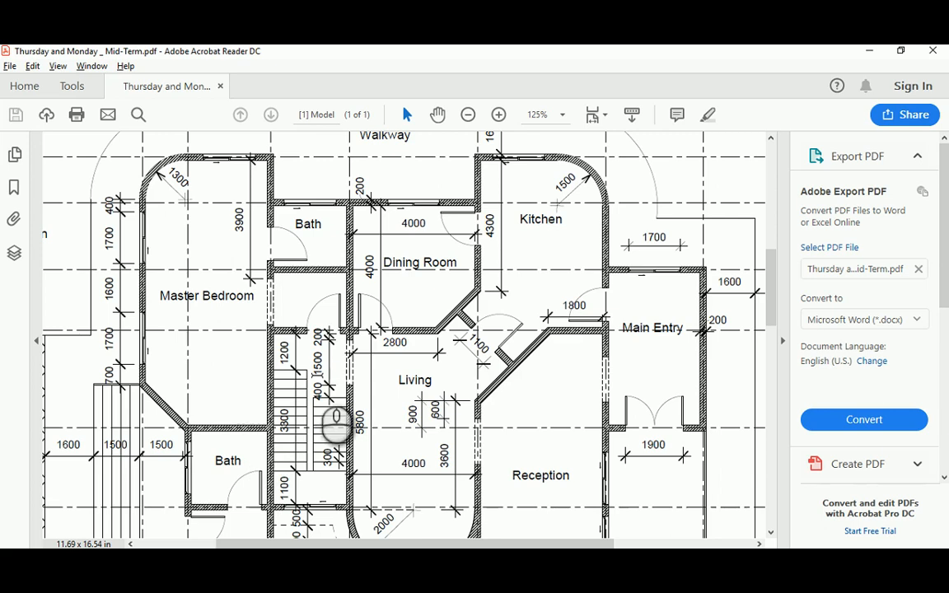
key("alt+Tab")
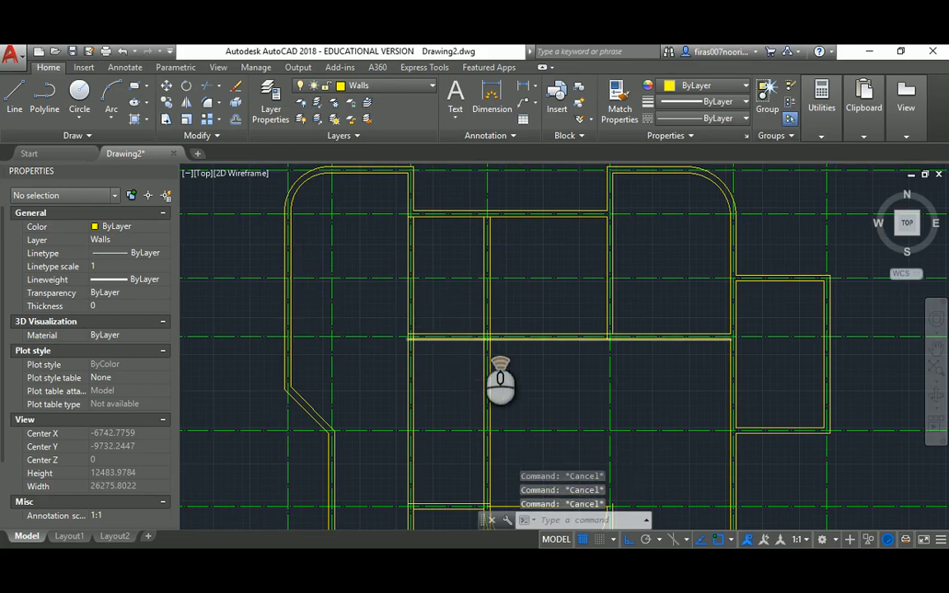
scroll(486, 338, "up", 6)
Trim the three overlapping wall segments at the vertical-wall intersection
key("Return")
key("Return")
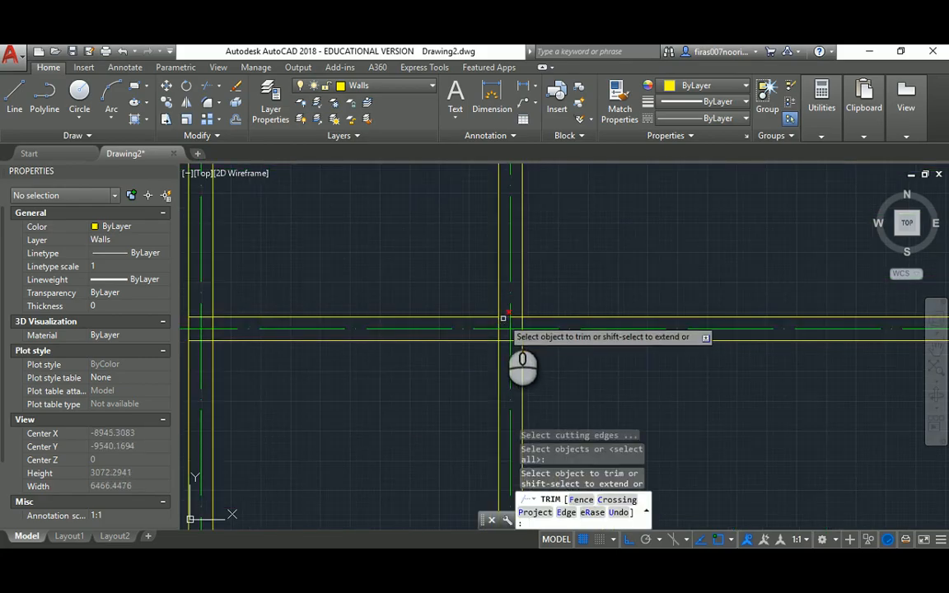
left_click(503, 318)
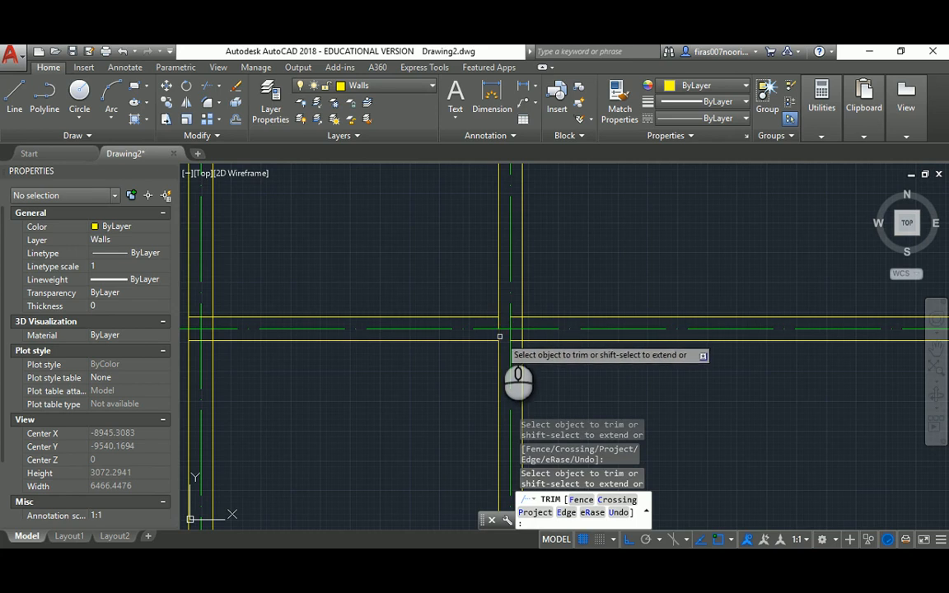
left_click(517, 316)
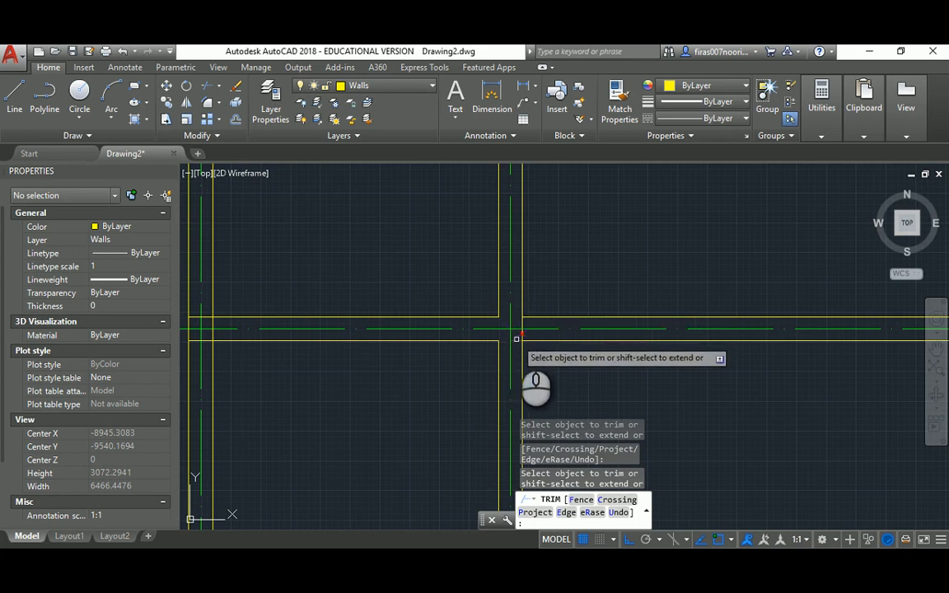
left_click(516, 338)
middle_click(168, 327)
middle_click_drag(314, 332, 483, 344)
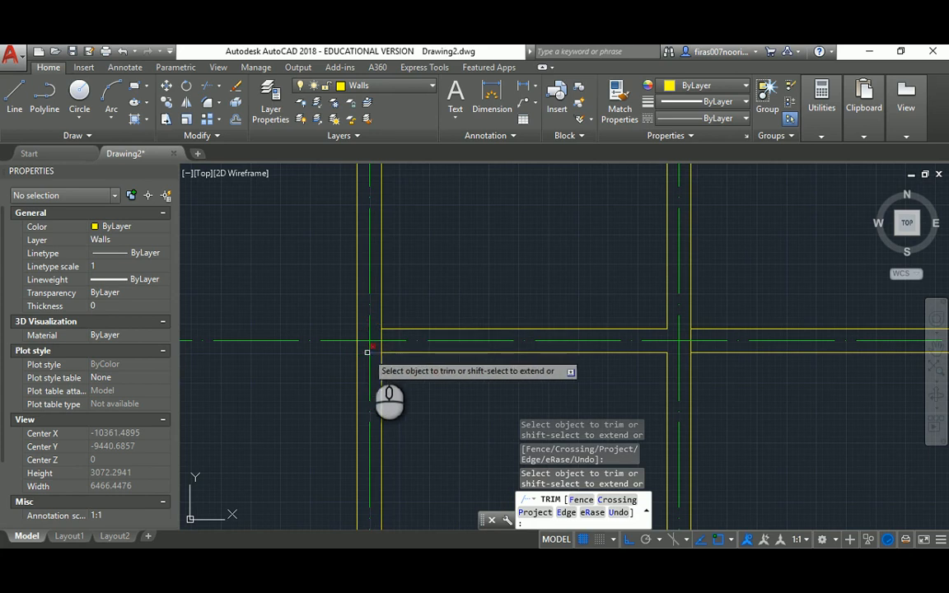
scroll(382, 338, "down", 2)
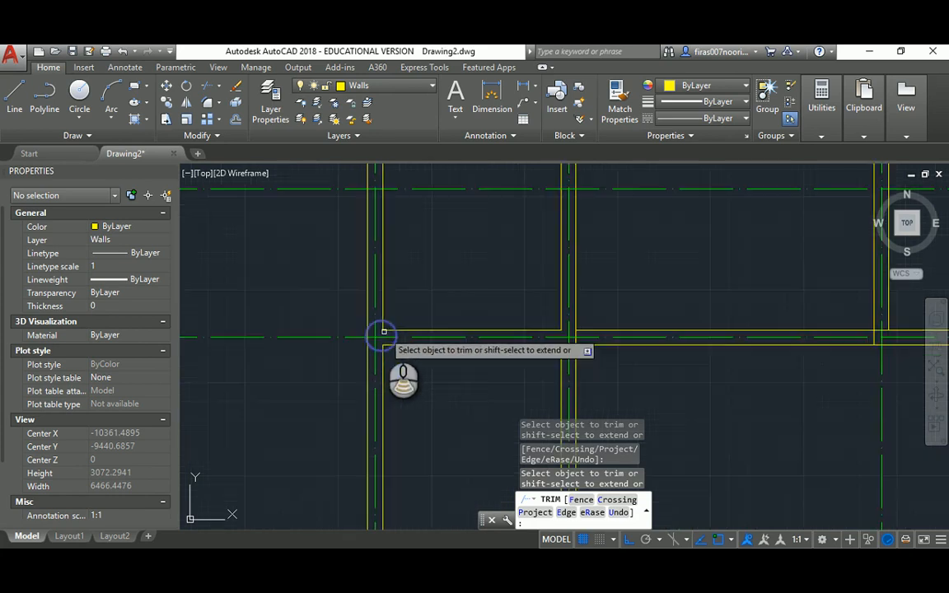
key("Escape")
key("Escape")
key("Escape")
Copy the two wall lines straight up from their intersection base point
type("co")
key("Return")
left_click(293, 290)
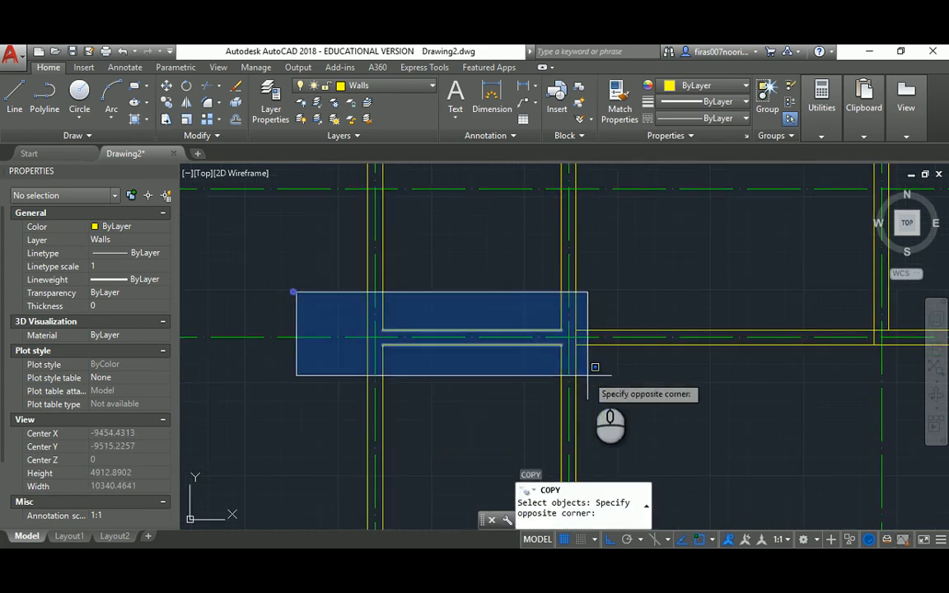
left_click(597, 365)
key("Return")
left_click(569, 336)
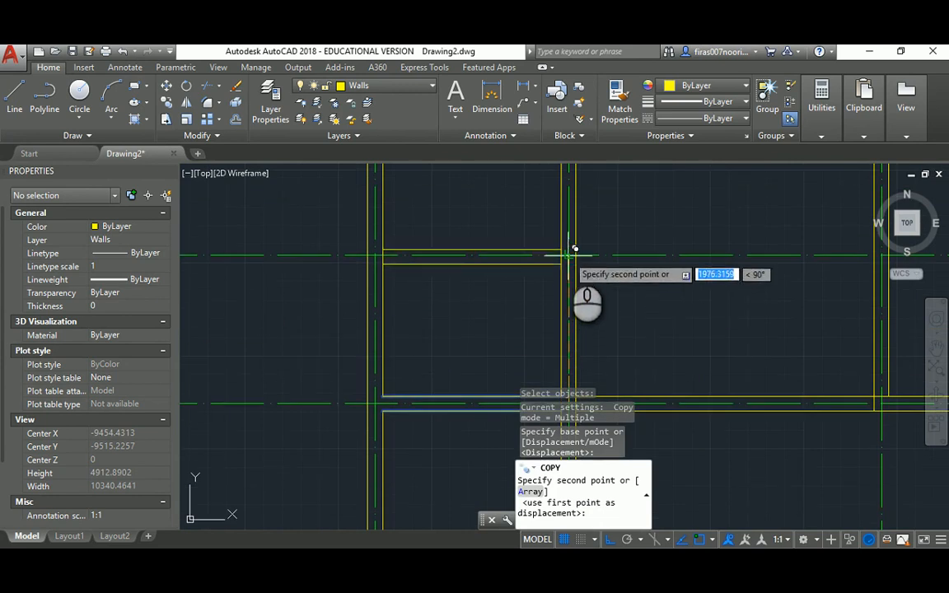
left_click(570, 253)
key("Escape")
key("Escape")
key("Escape")
Trim the last overlapping wall piece using all walls as cutting edges
type("tr")
key("Return")
scroll(565, 256, "up", 2)
key("Return")
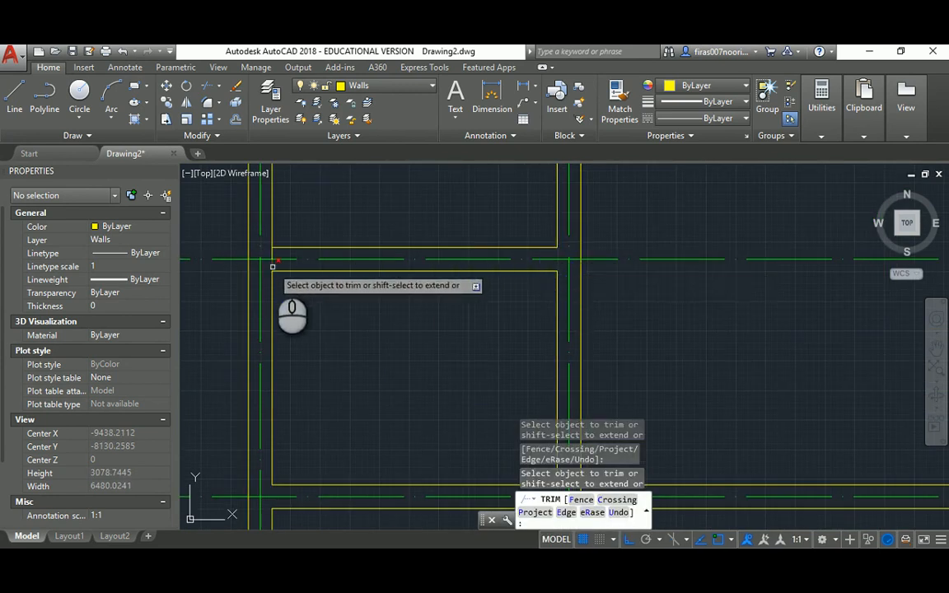
scroll(382, 268, "down", 5)
key("Escape")
middle_click_drag(377, 244, 394, 260)
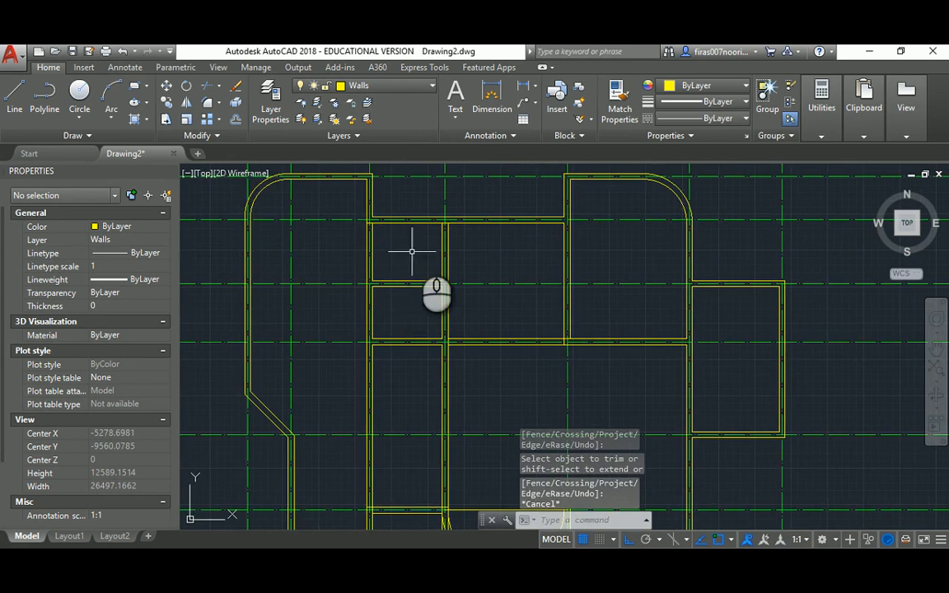
scroll(424, 234, "up", 6)
key("Escape")
key("Escape")
type("tr")
key("Return")
key("Return")
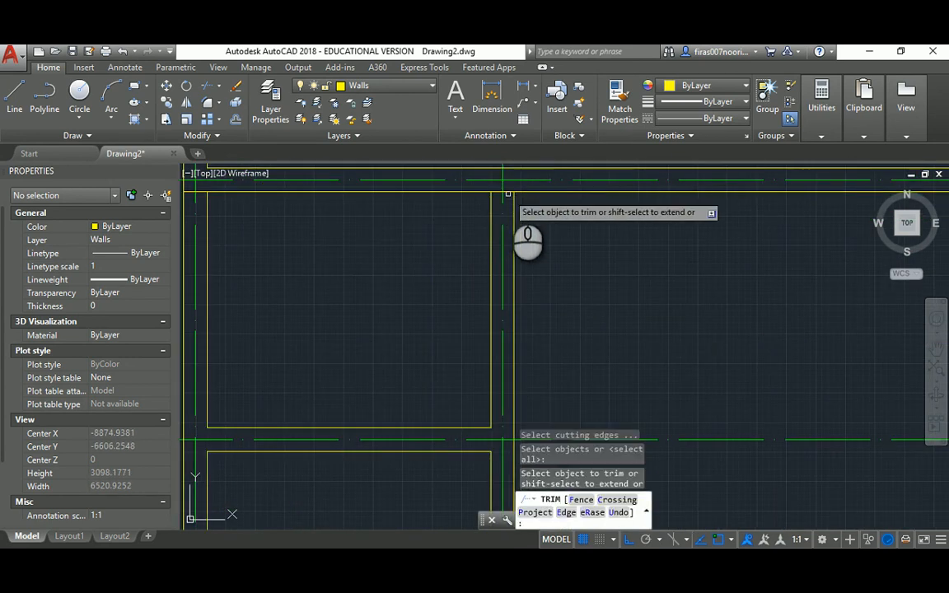
middle_click_drag(508, 192, 392, 250)
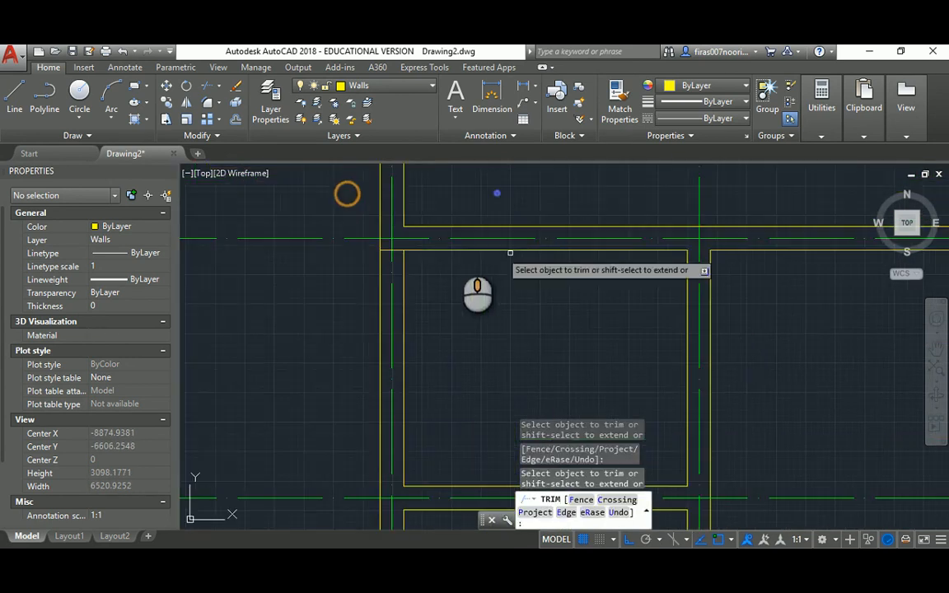
left_click(397, 251)
scroll(401, 231, "down", 4)
key("Escape")
middle_click_drag(447, 290, 418, 273)
After checking the PDF, trim both overlapping lines at the next wall junction
key("alt+Tab")
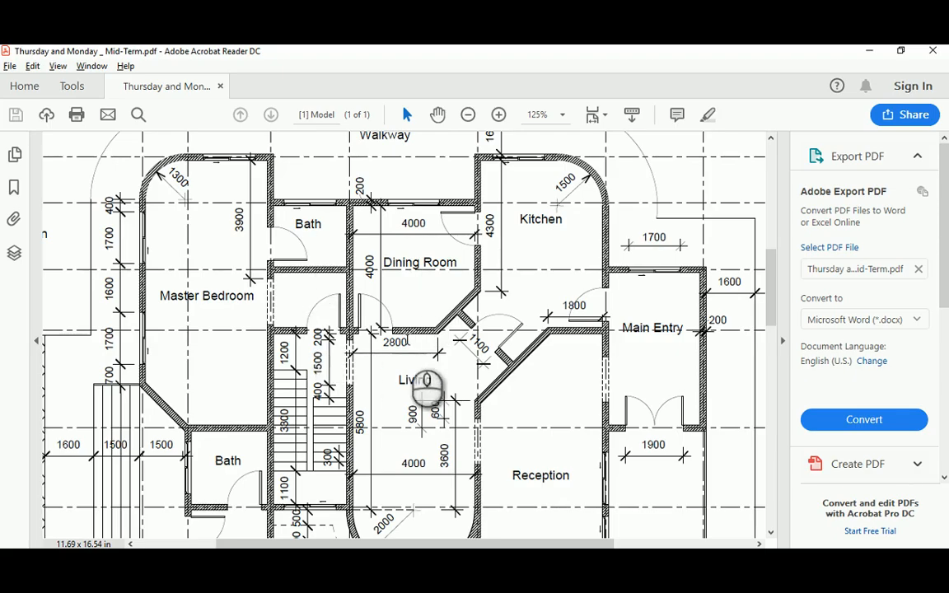
key("alt+Tab")
middle_click_drag(522, 354, 380, 322)
scroll(368, 388, "up", 2)
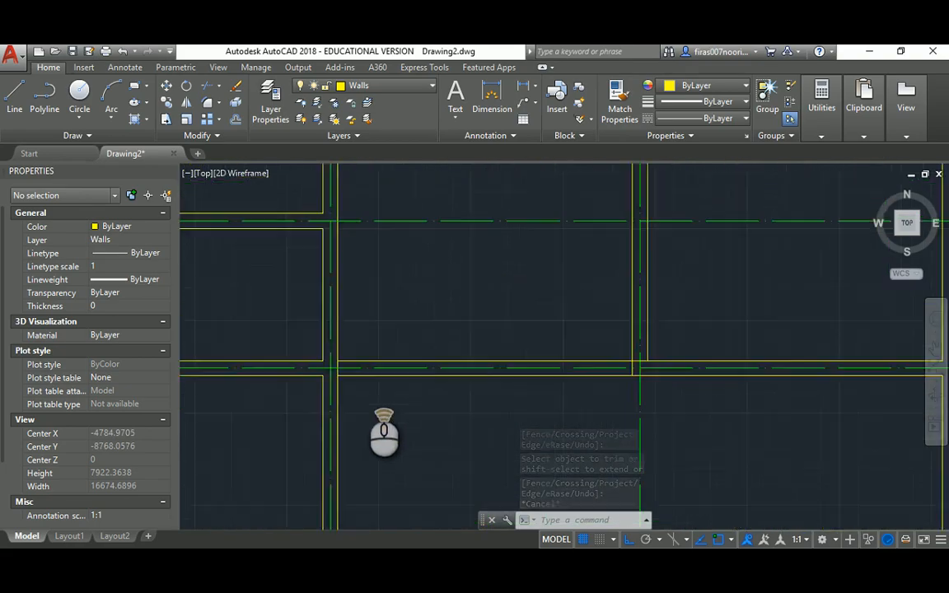
scroll(368, 384, "up", 4)
key("Escape")
key("Escape")
type("tr")
key("Return")
key("Return")
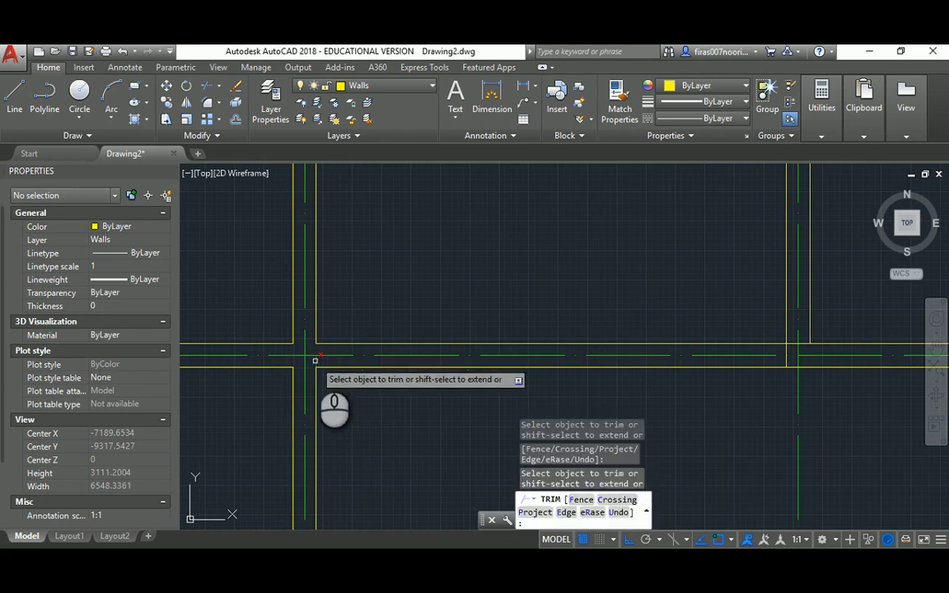
scroll(315, 360, "down", 4)
scroll(500, 359, "up", 6)
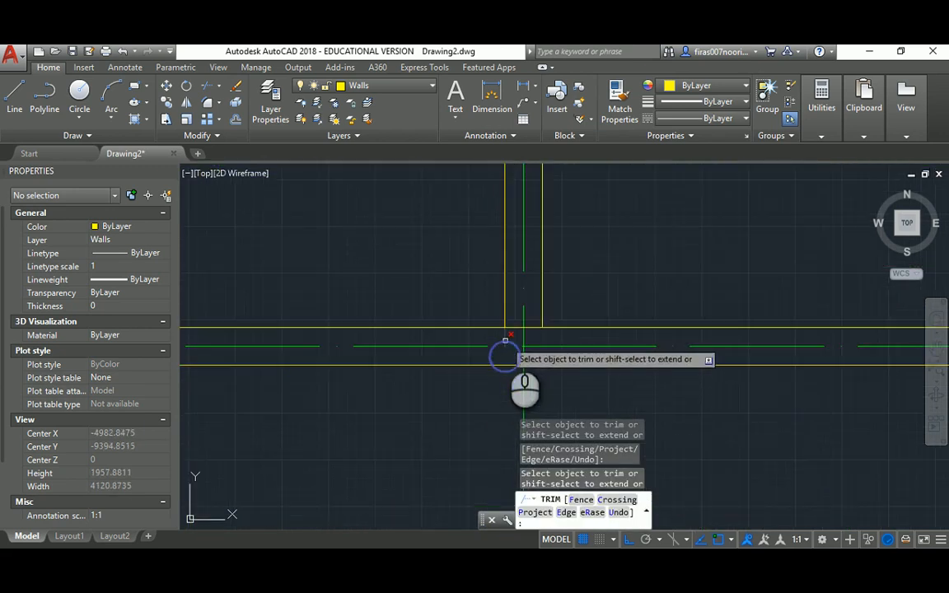
left_click(532, 326)
left_click(532, 328)
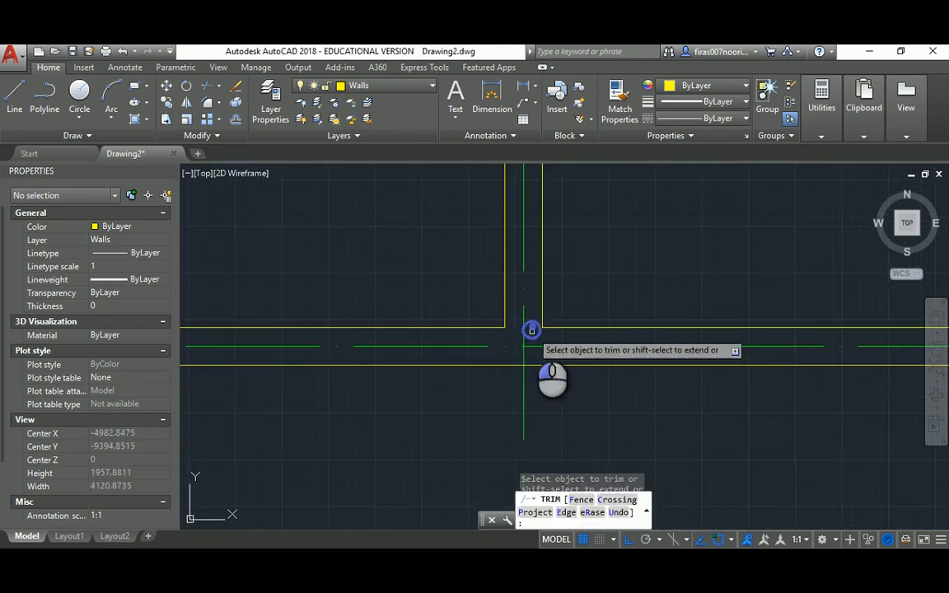
Pan across to another wall junction and switch back to the reference PDF
scroll(533, 327, "down", 6)
middle_click_drag(537, 256, 463, 367)
mouse_move(333, 262)
middle_mouse_down()
mouse_move(573, 296)
mouse_move(536, 258)
mouse_move(447, 220)
middle_mouse_up()
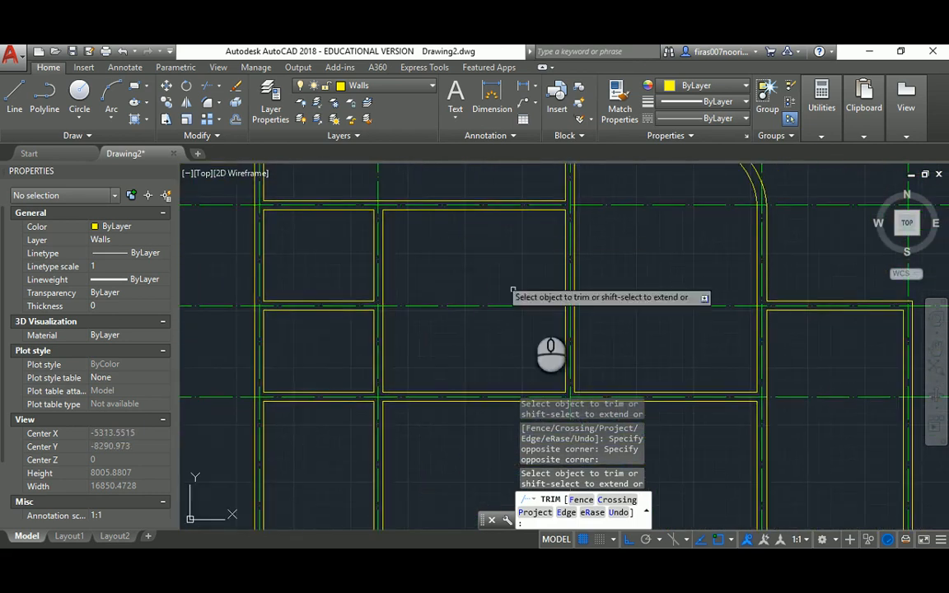
scroll(503, 297, "down", 2)
key("alt+Tab")
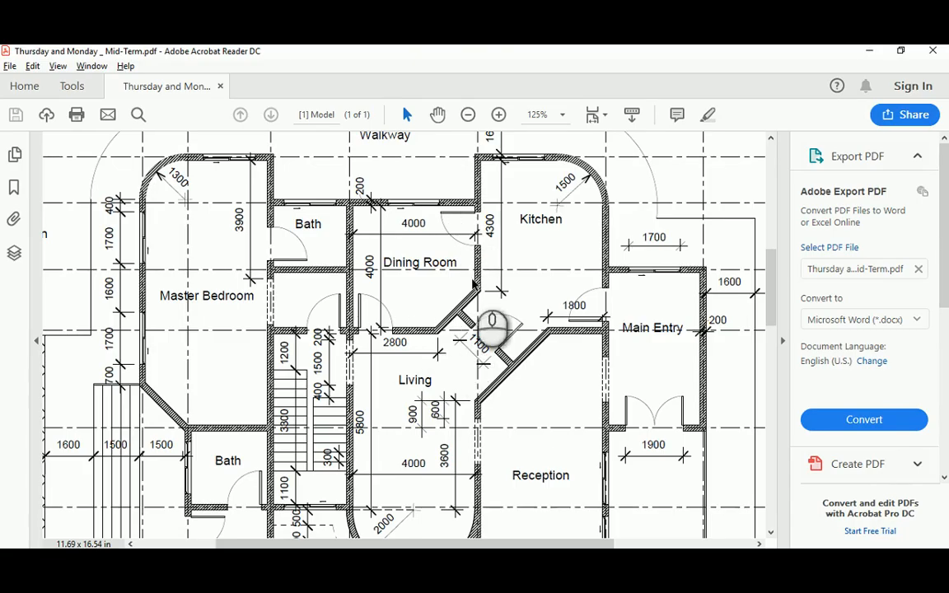
Scroll the PDF down to the Entry and Reception area and compare with the drawing
scroll(363, 349, "down", 2)
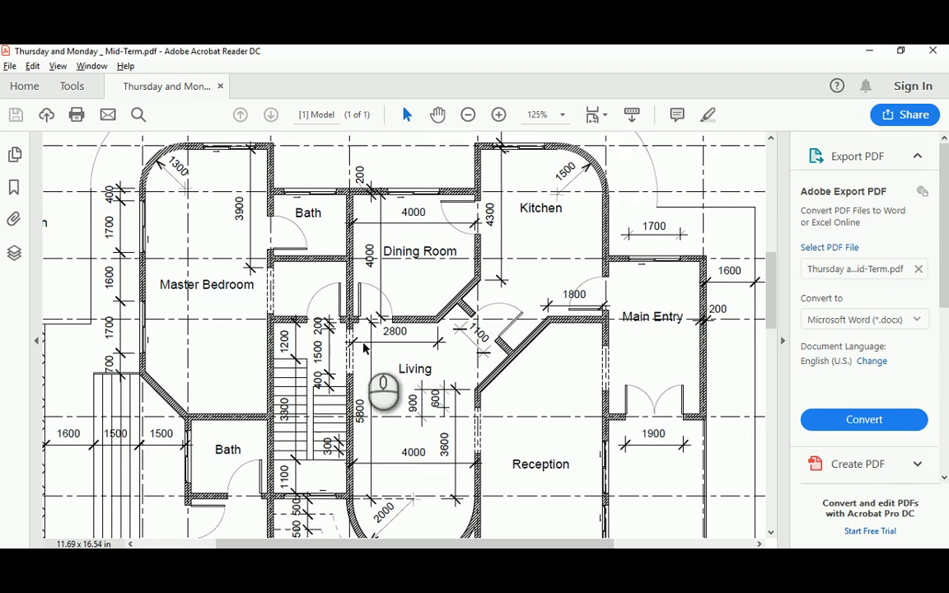
scroll(363, 350, "down", 1)
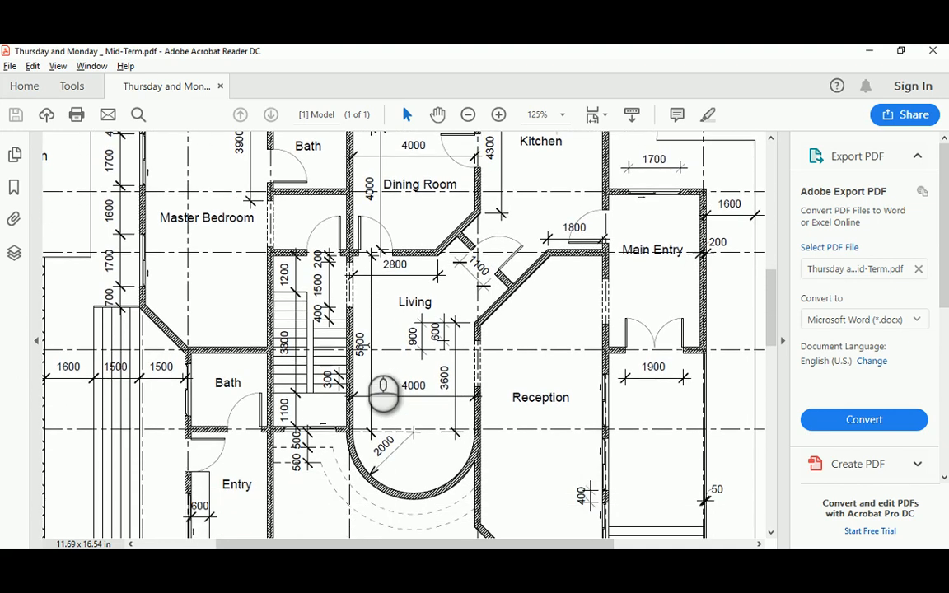
key("alt+Tab")
scroll(371, 338, "down", 3)
scroll(370, 338, "up", 2)
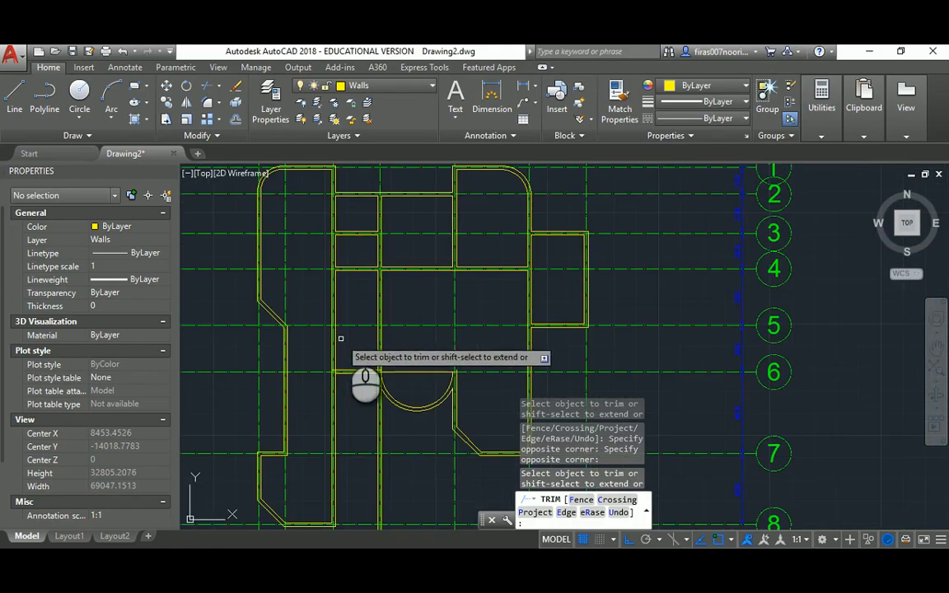
middle_click_drag(353, 311, 389, 285)
Compare the PDF's lower rooms, Entry, Bath and curved Reception wall against the AutoCAD walls
key("alt+Tab")
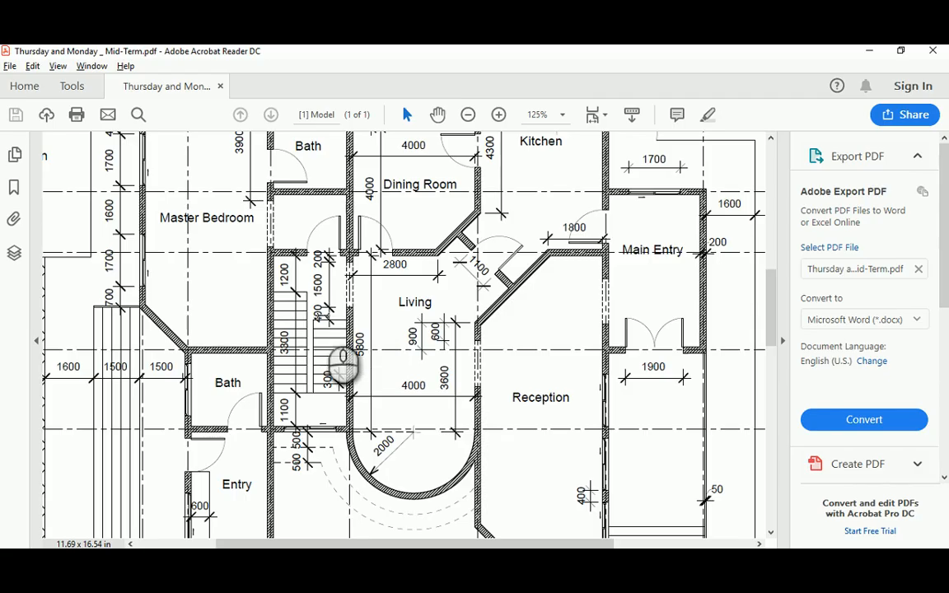
scroll(251, 345, "down", 2)
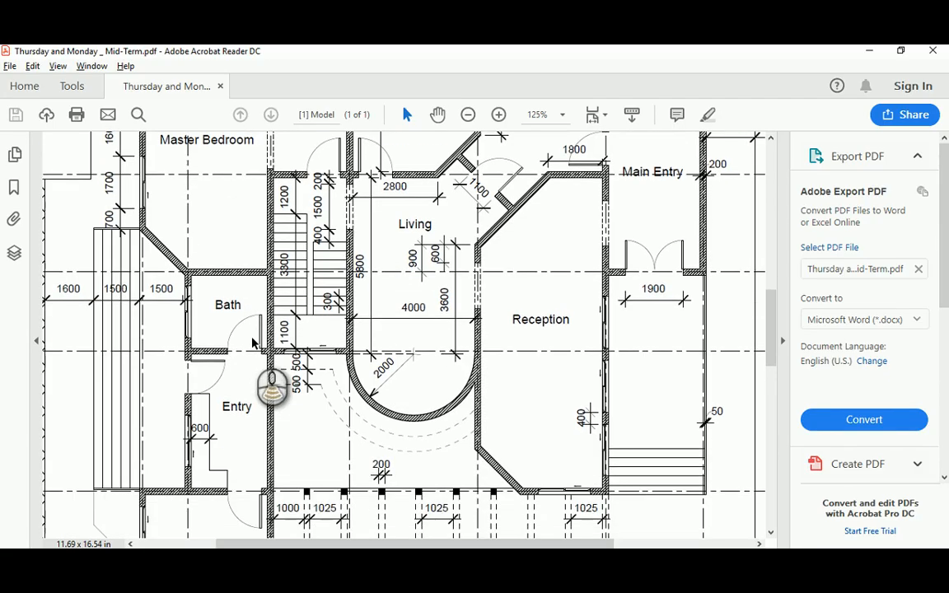
key("alt+Tab")
scroll(350, 314, "up", 5)
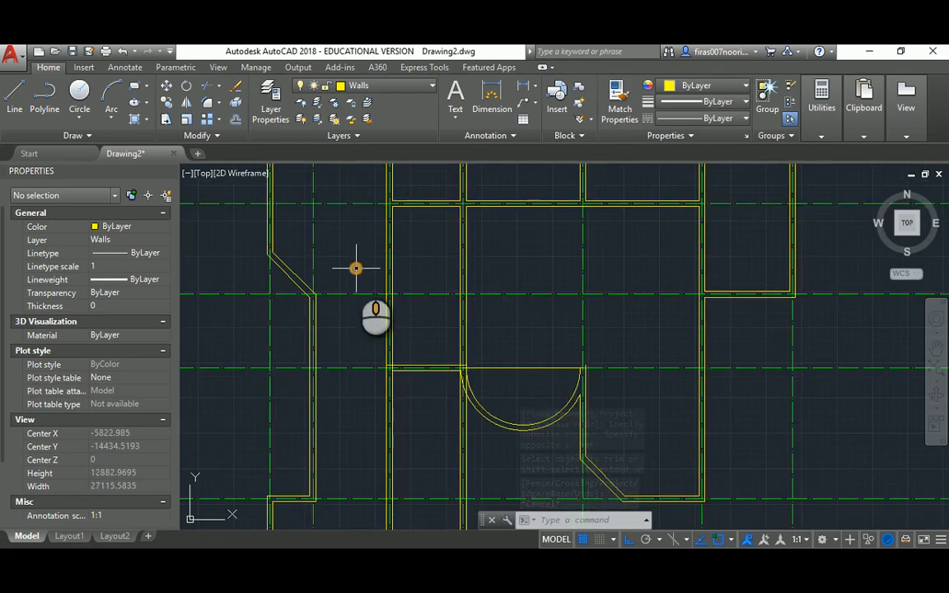
scroll(359, 345, "down", 3)
key("alt+Tab")
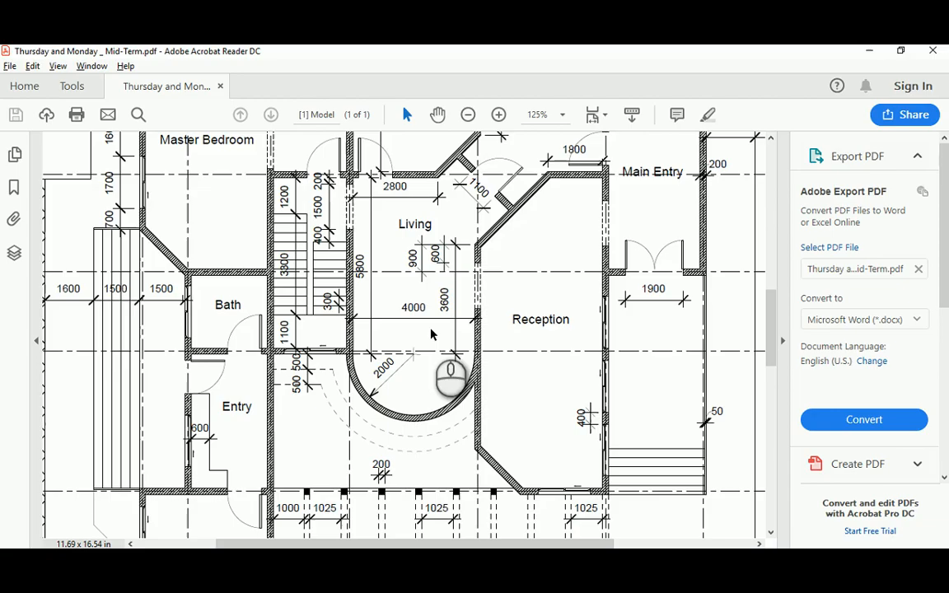
key("alt+Tab")
scroll(388, 312, "up", 2)
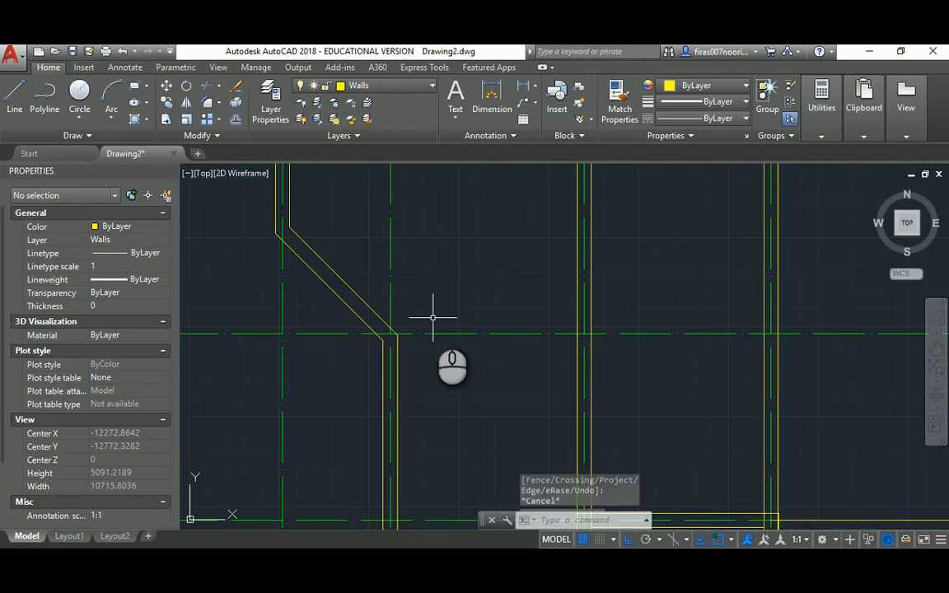
Offset the horizontal wall line 100 to one side
type("o")
key("Return")
key("Return")
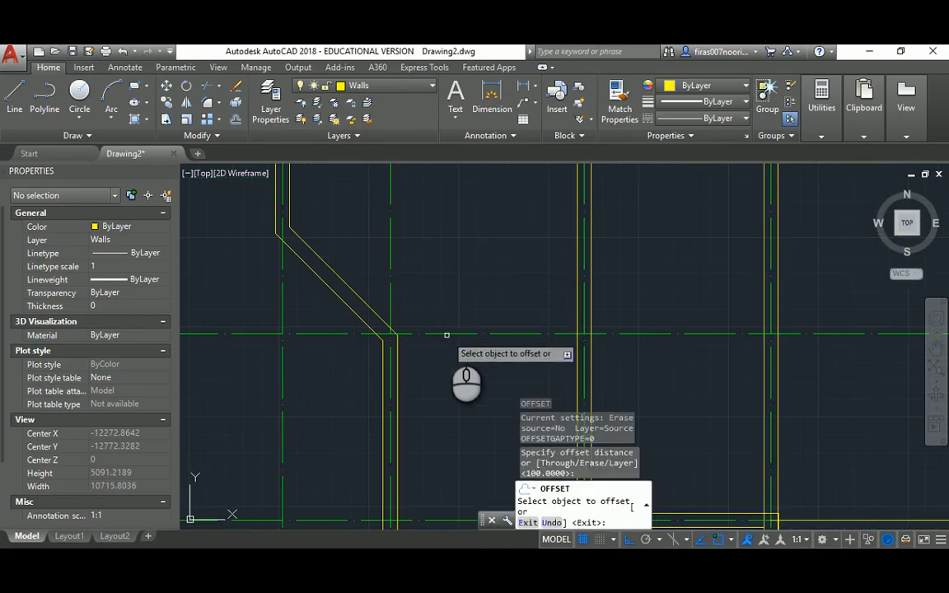
left_click(435, 333)
left_click(445, 297)
key("Escape")
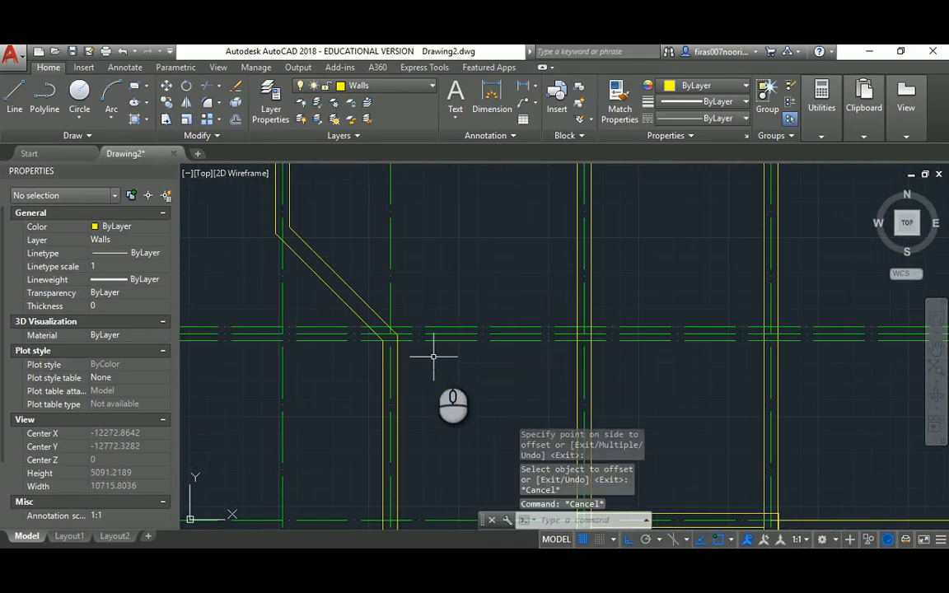
Start Match Properties from the wall line, then cancel it
type("ma")
key("Return")
left_click(397, 340)
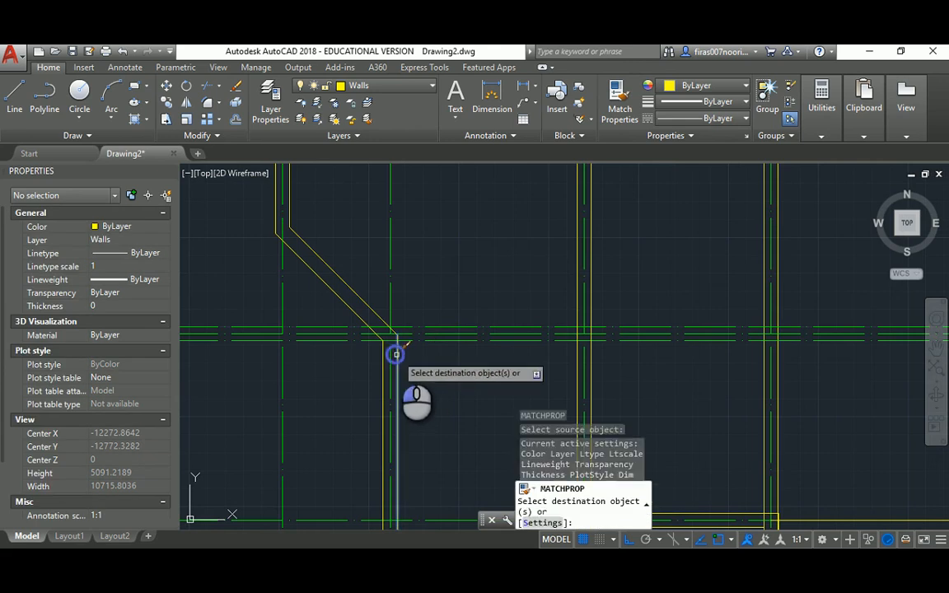
key("Escape")
Trim the upper and lower horizontal wall lines against the diagonal and two vertical walls
type("tr")
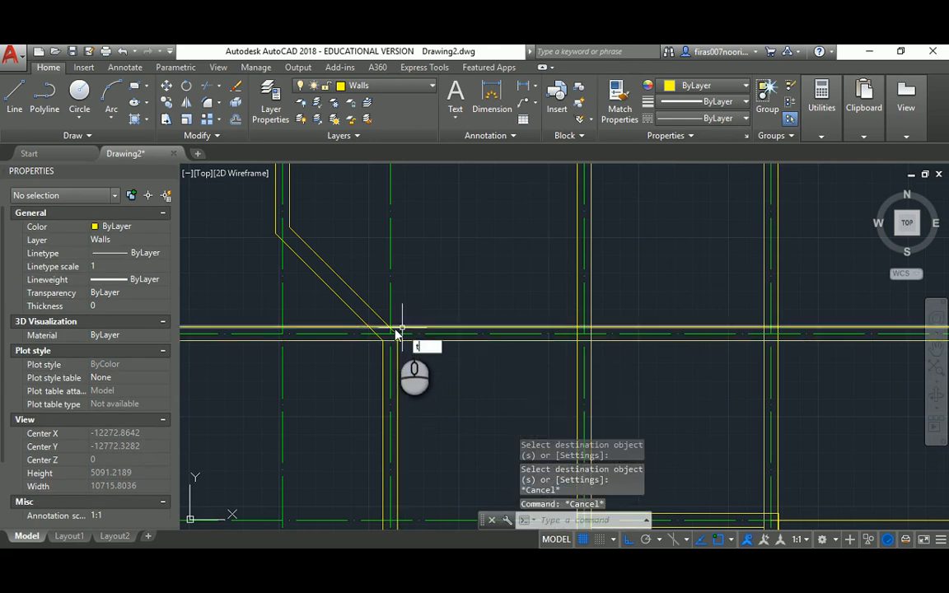
key("Return")
left_click(380, 318)
left_click(395, 352)
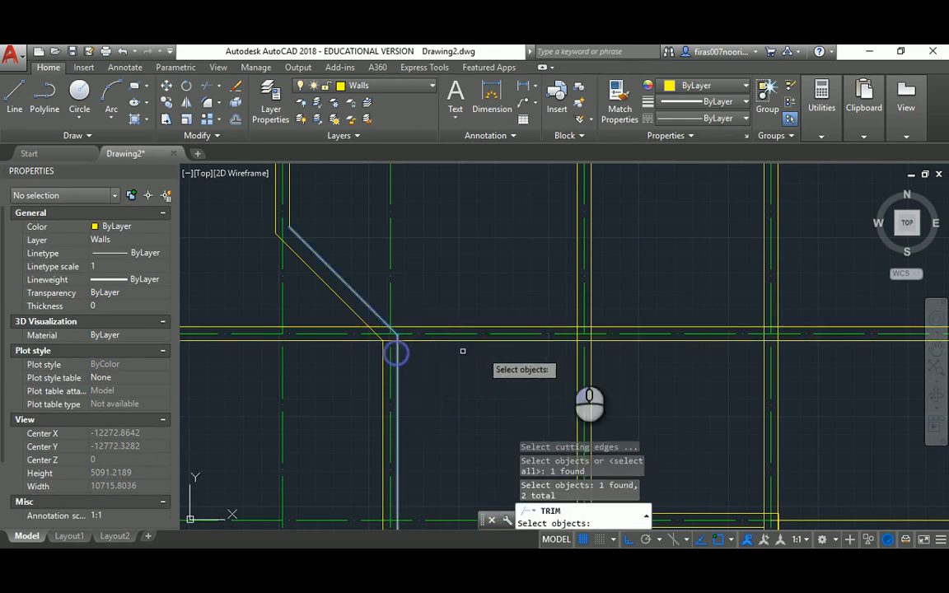
left_click(577, 352)
key("Return")
left_click(601, 341)
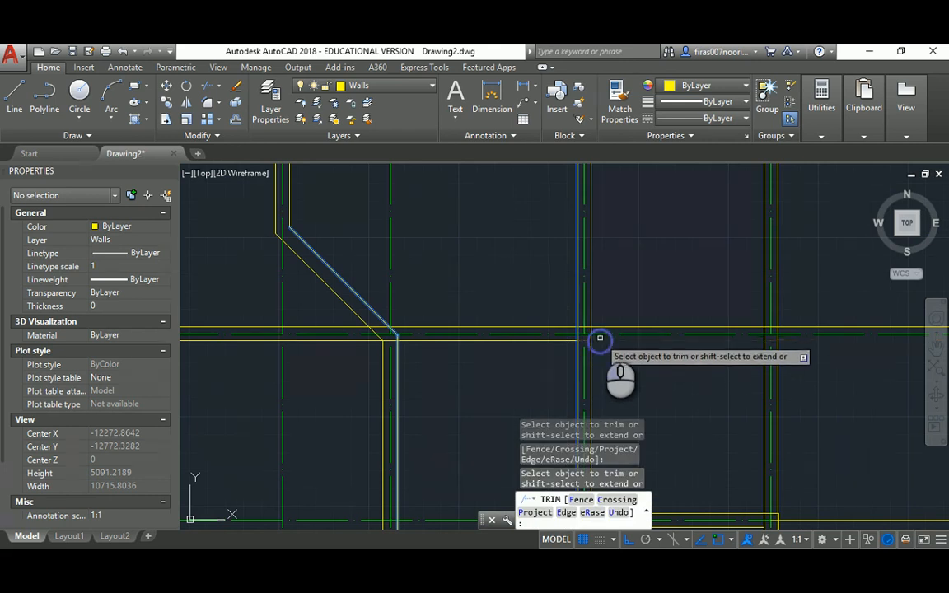
left_click(602, 327)
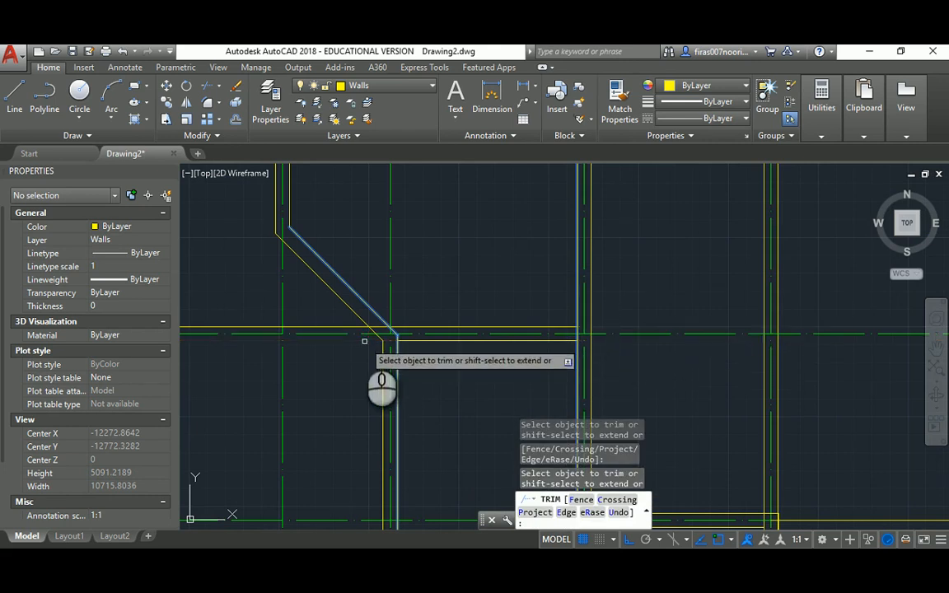
key("Escape")
key("Escape")
Compare the drawing with the reference floor-plan PDF, then return to AutoCAD
scroll(404, 328, "down", 7)
key("alt+Tab")
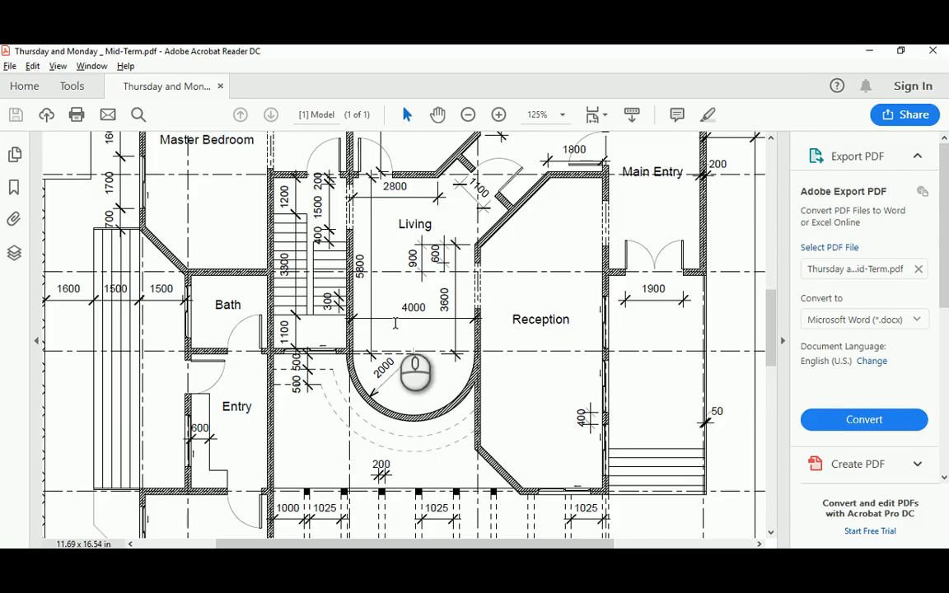
key("alt+Tab")
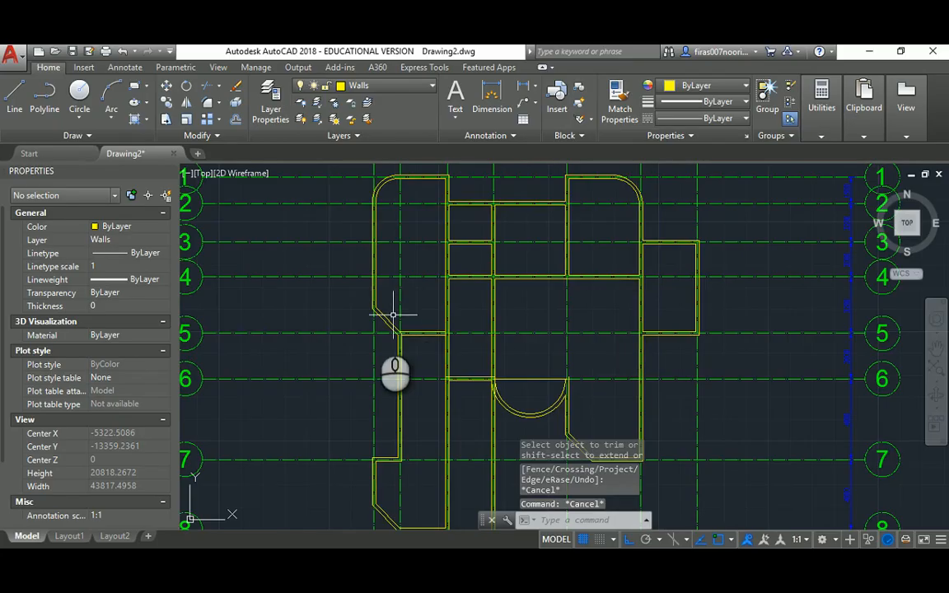
scroll(400, 329, "up", 6)
scroll(400, 330, "up", 2)
Erase the leftover short wall line near the diagonal junction
type("tr")
key("Return")
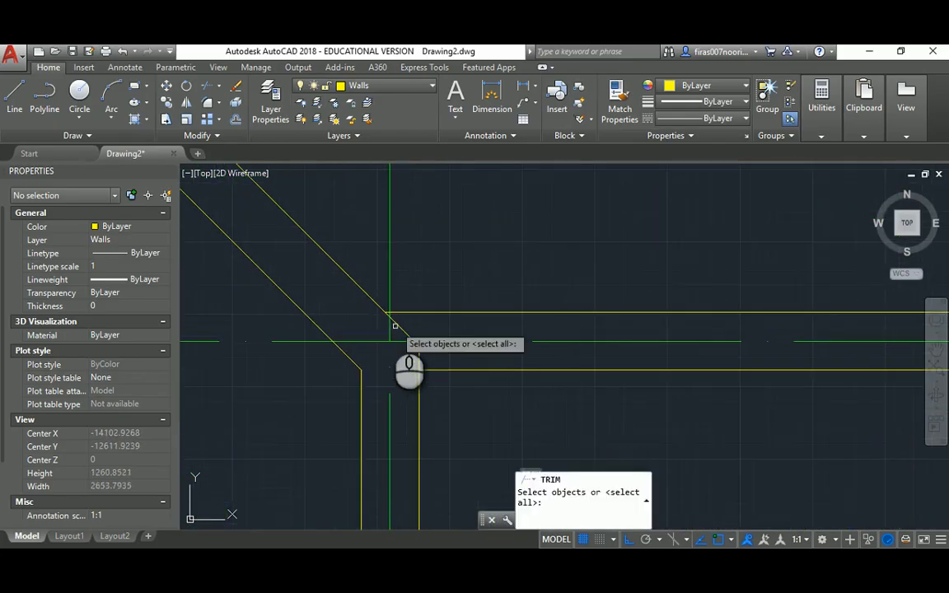
key("Return")
scroll(388, 313, "up", 2)
scroll(404, 325, "down", 4)
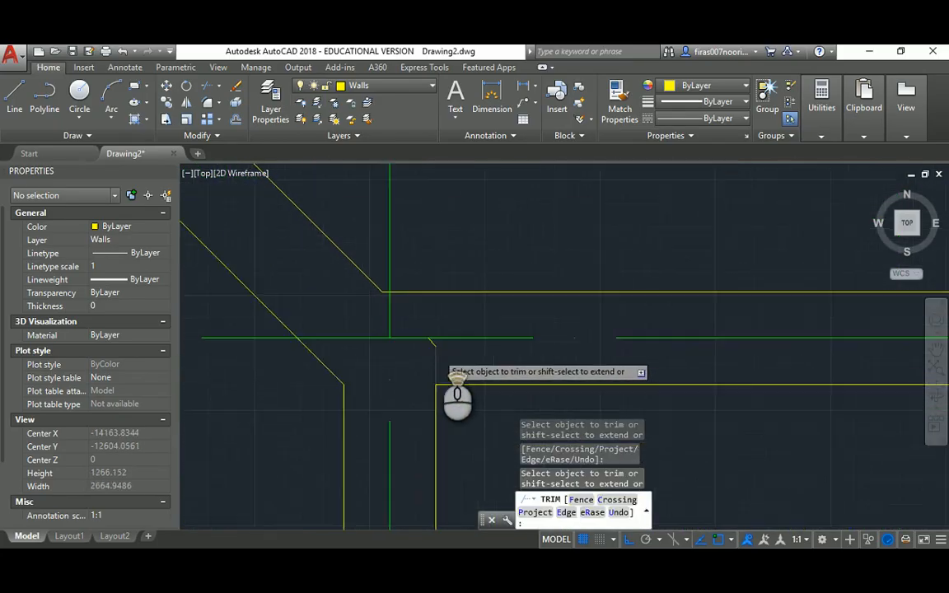
key("Escape")
key("Escape")
left_click(421, 345)
left_click(460, 270)
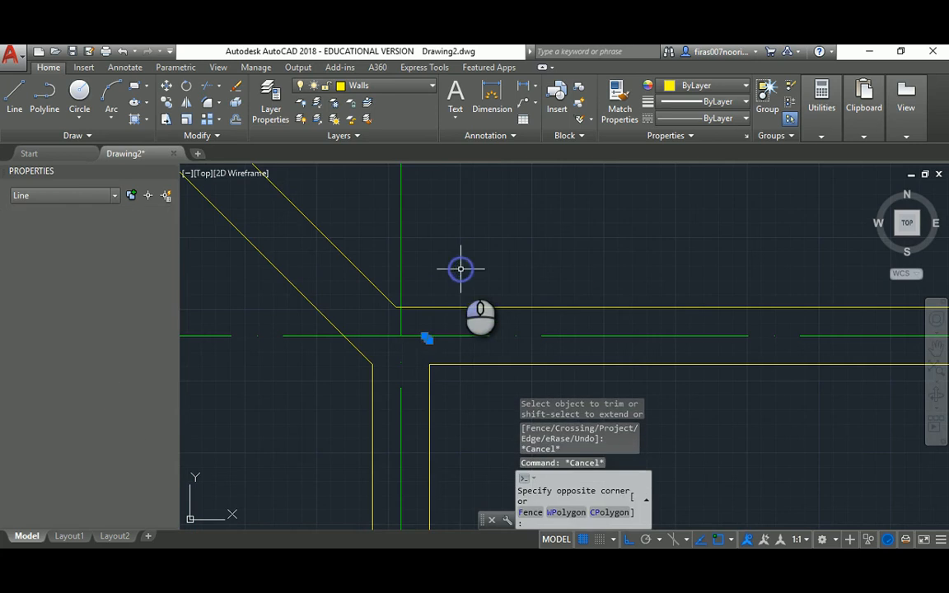
key("Delete")
Reframe the plan view and bring the reference PDF to the front
scroll(461, 277, "down", 6)
scroll(519, 282, "down", 4)
middle_click_drag(521, 324, 506, 300)
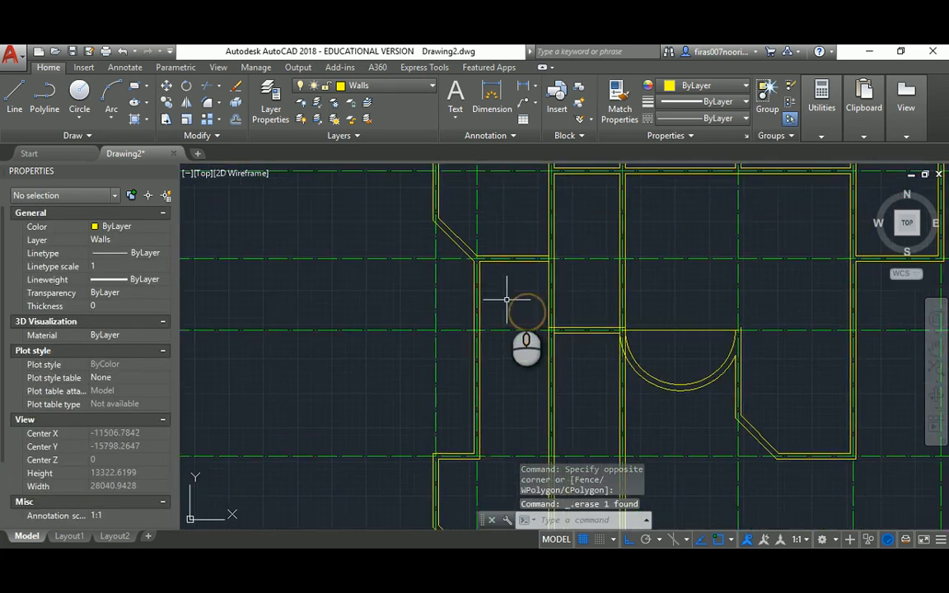
scroll(507, 299, "up", 2)
key("Escape")
key("alt+Tab")
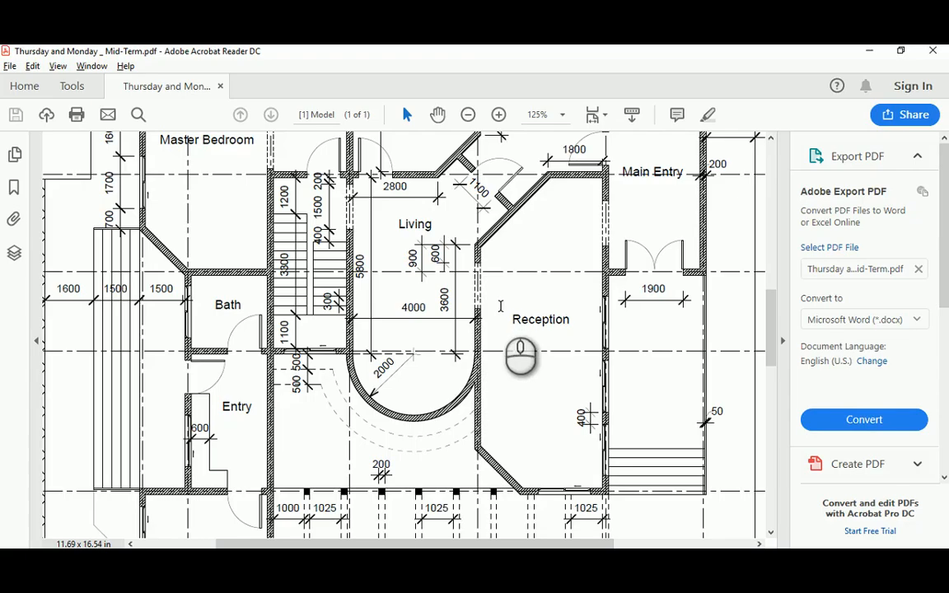
Extend two wall lines to the chosen wall boundary
key("alt+Tab")
type("e")
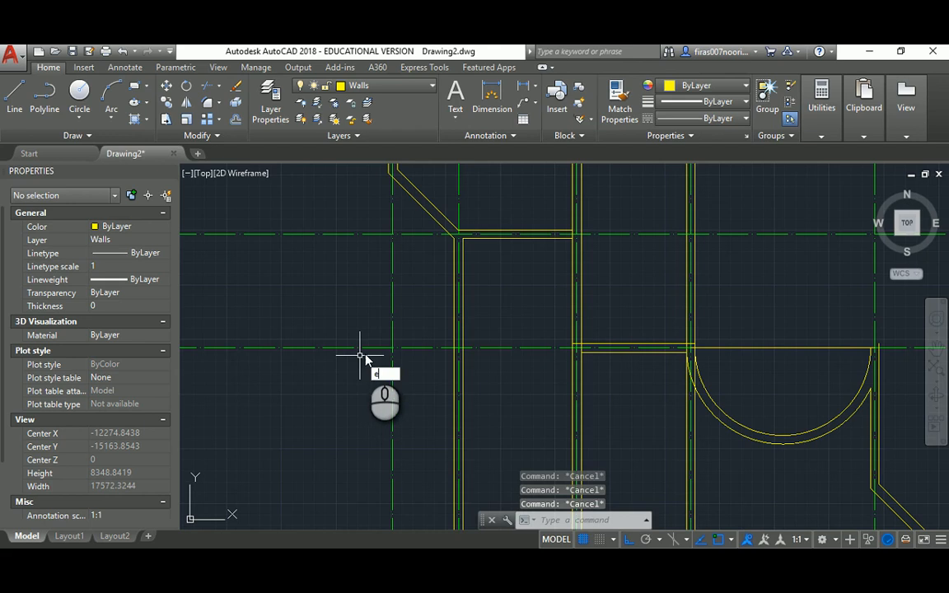
type("x")
key("Return")
left_click(462, 323)
key("Return")
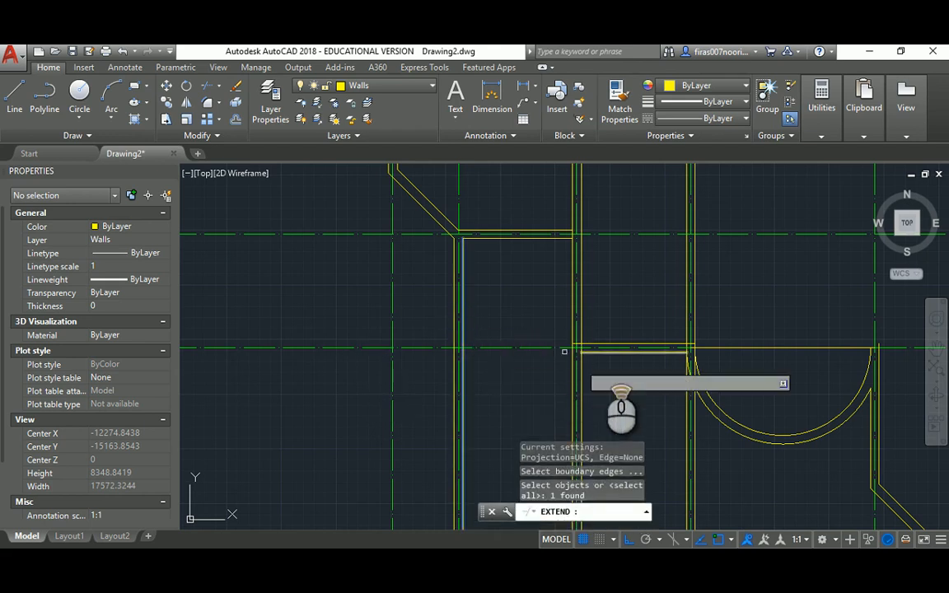
scroll(604, 365, "up", 4)
left_click(550, 332)
left_click(549, 310)
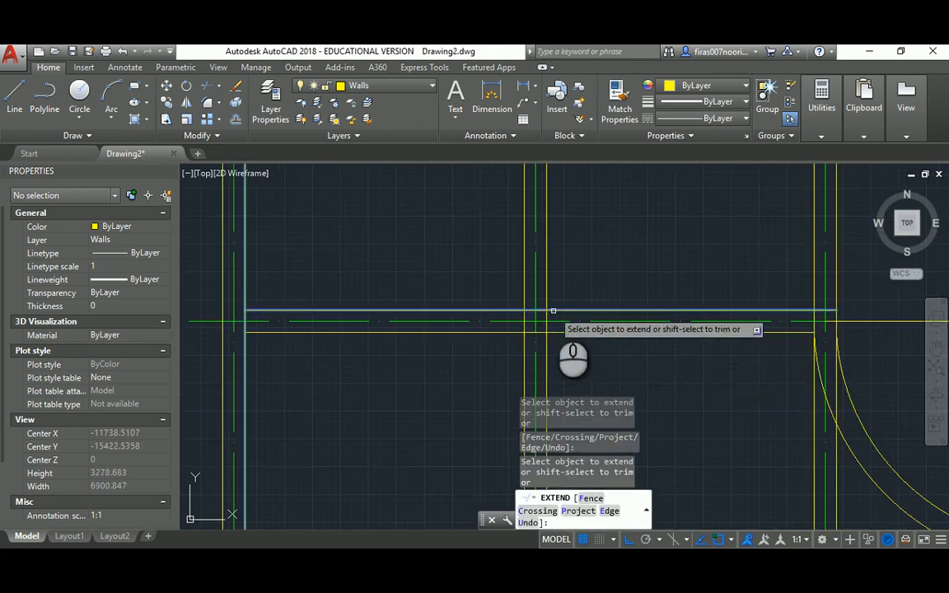
key("Escape")
key("Escape")
key("Escape")
Trim the short vertical piece and the overlapping wall segments at the junction
type("tr")
key("Return")
key("Return")
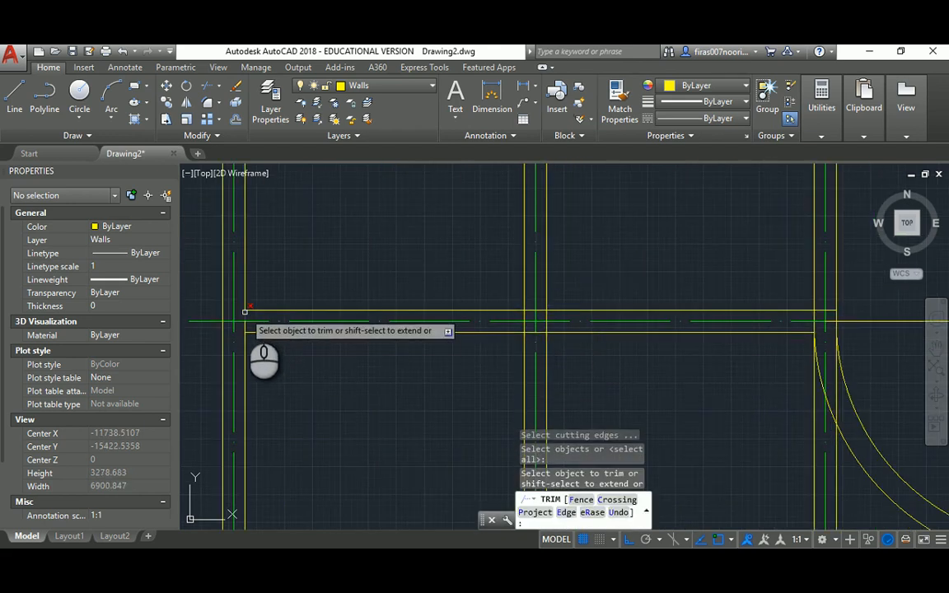
left_click(244, 323)
scroll(511, 329, "up", 4)
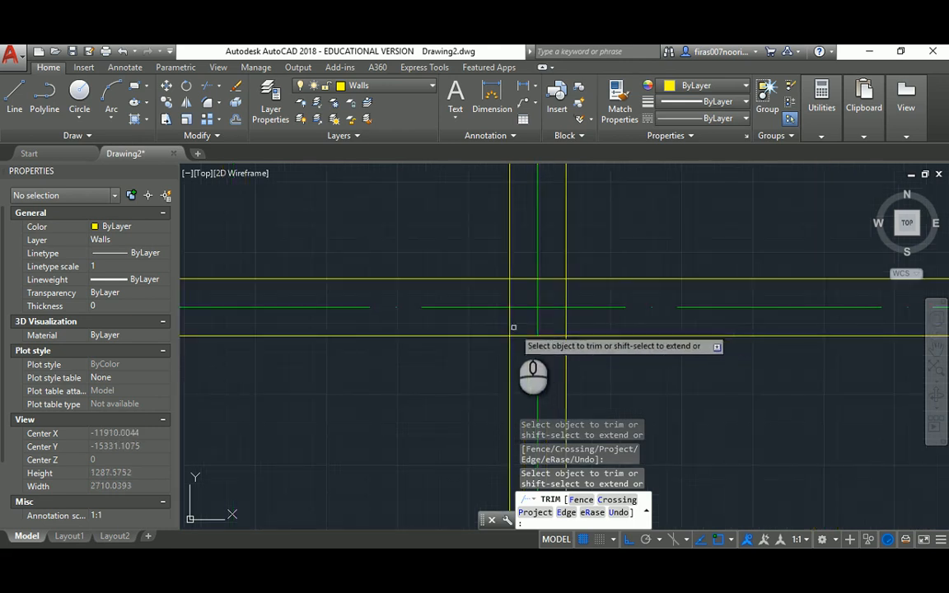
left_click(509, 324)
left_click(520, 335)
left_click(547, 337)
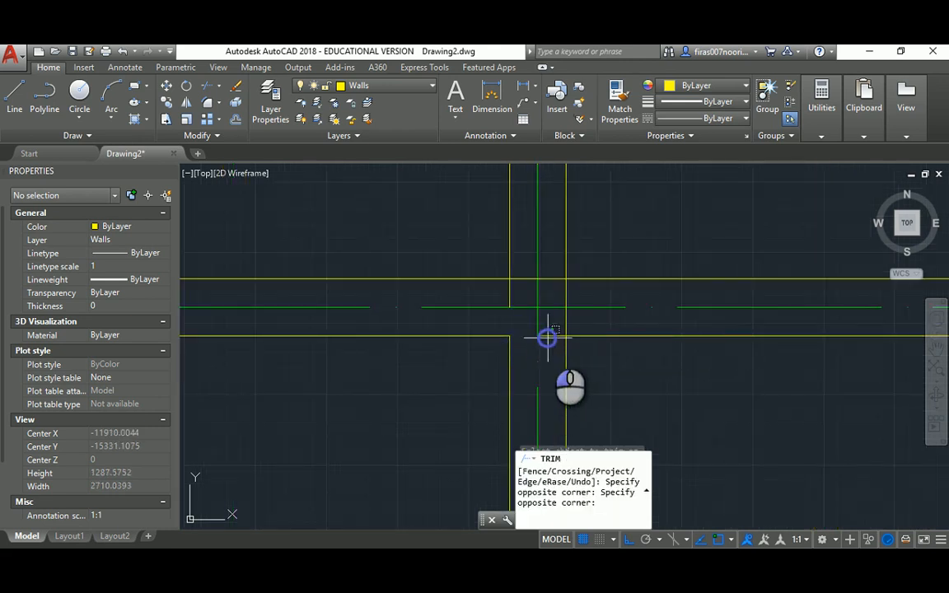
left_click(547, 332)
left_click(565, 326)
left_click(567, 295)
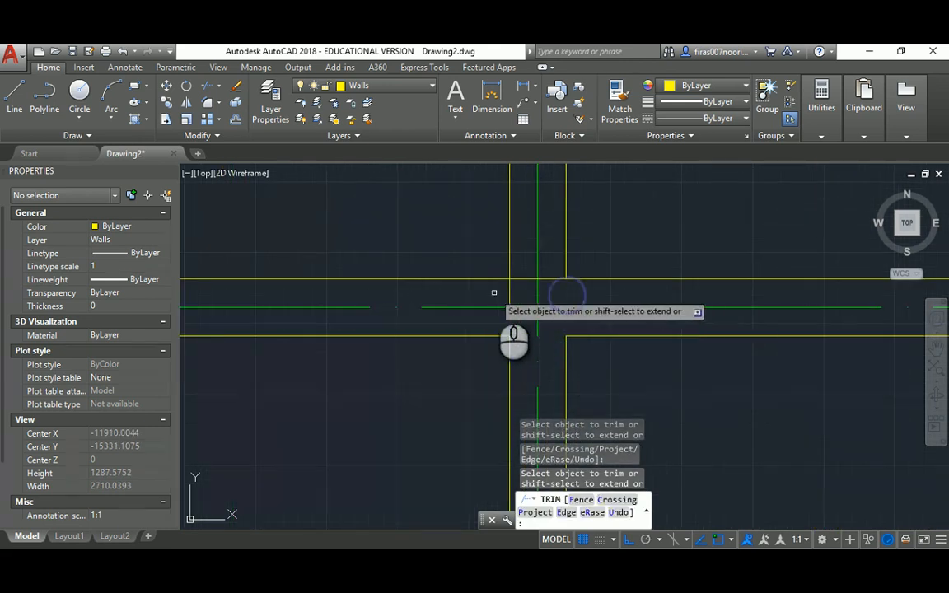
scroll(511, 272, "down", 8)
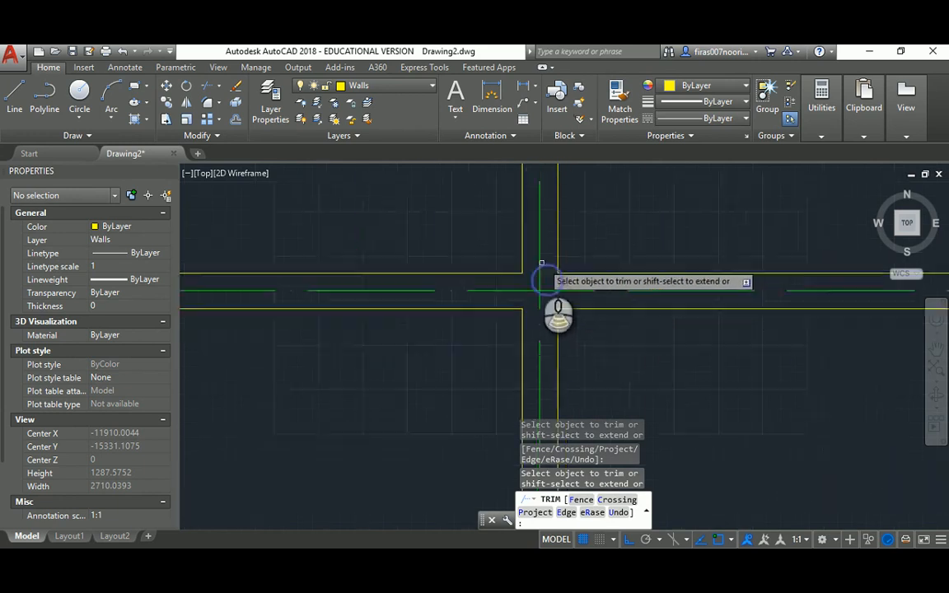
scroll(495, 231, "up", 8)
key("Escape")
key("Escape")
key("Escape")
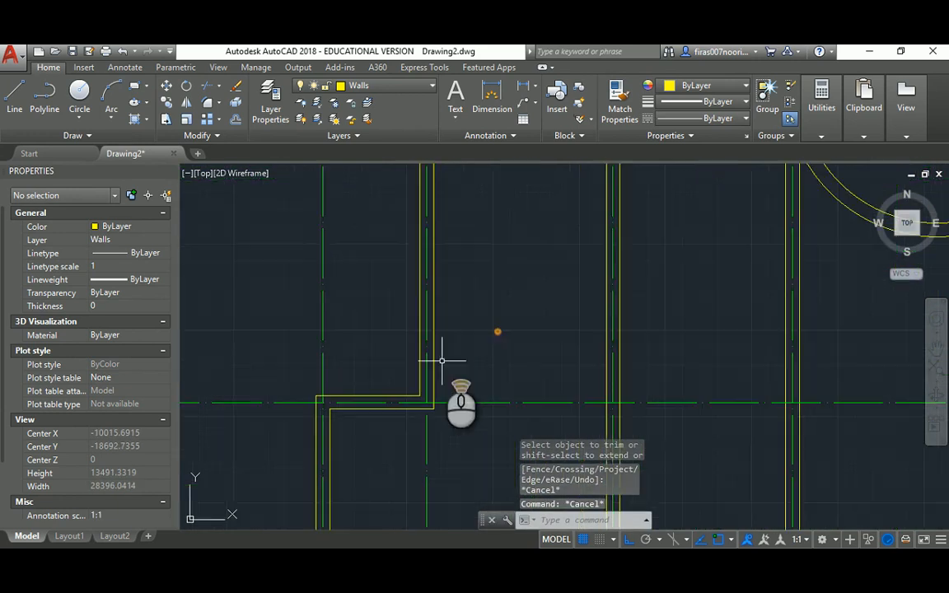
Attempt to extend a lower wall line to the right wall boundary
type("ex")
key("Return")
left_click(608, 360)
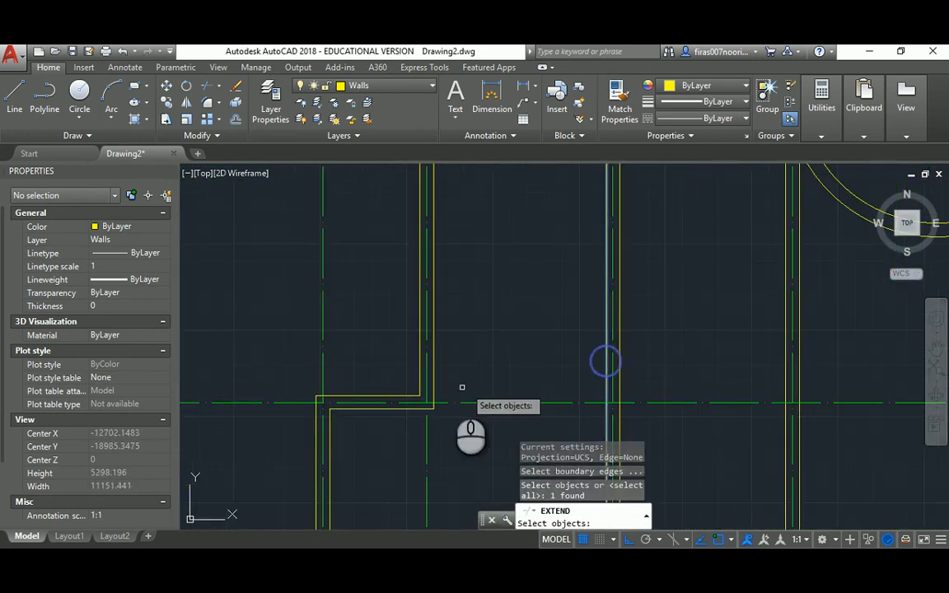
key("Return")
left_click(417, 402)
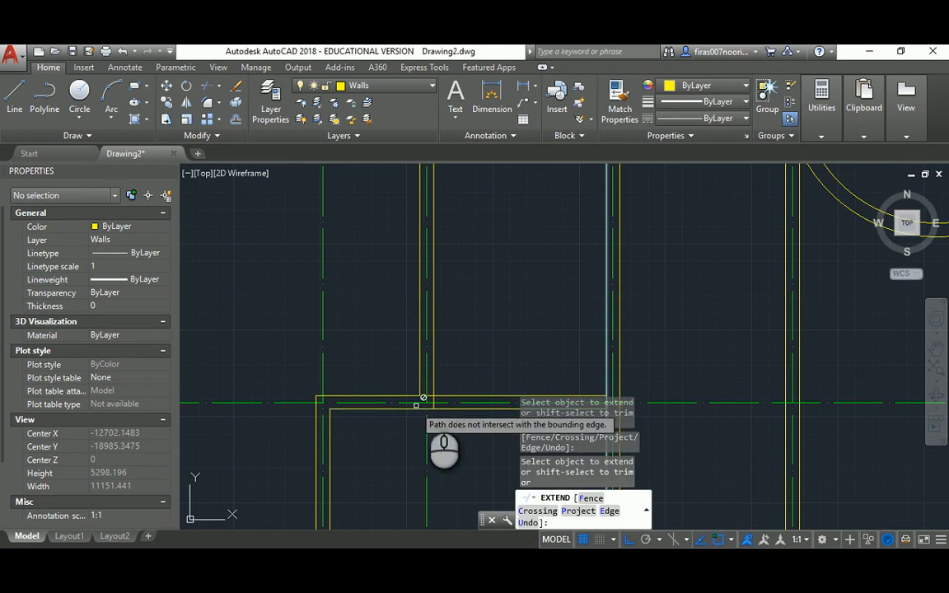
scroll(417, 395, "up", 4)
key("Escape")
Trim both ends of the vertical wall line and pan out to the whole plan
type("tr")
key("Return")
key("Return")
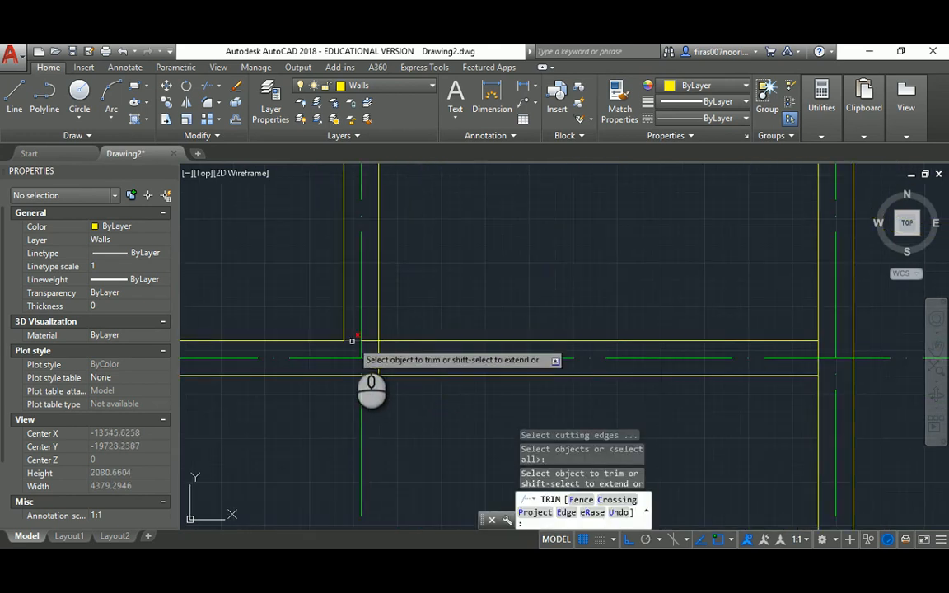
left_click(377, 365)
left_click(380, 349)
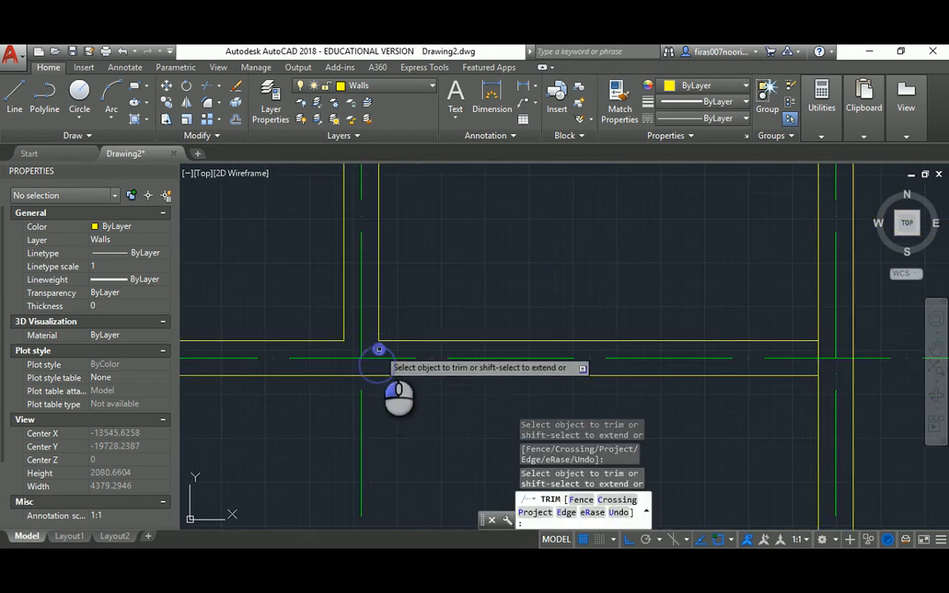
scroll(379, 347, "down", 2)
middle_click_drag(498, 352, 417, 295)
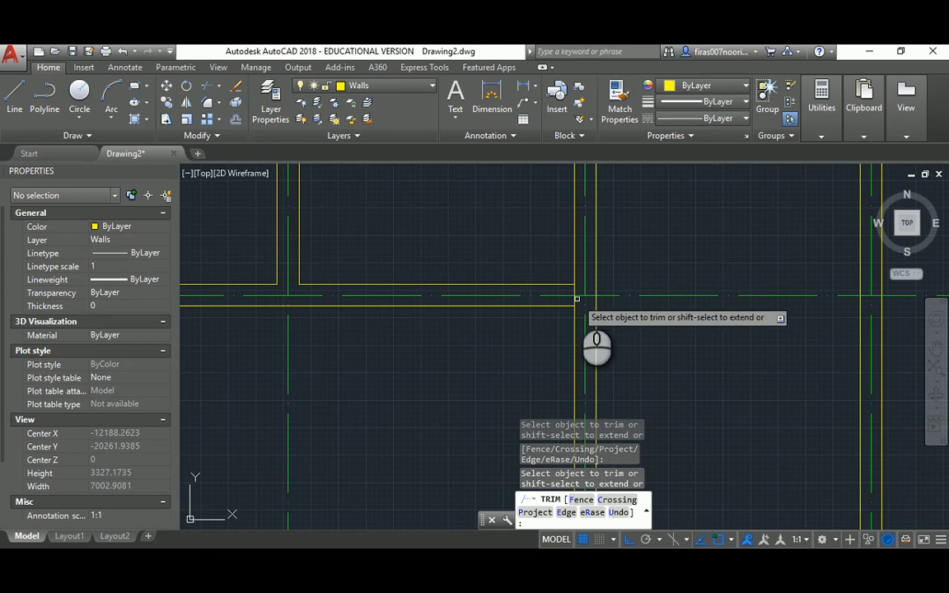
scroll(577, 313, "down", 4)
key("Escape")
mouse_move(541, 288)
middle_mouse_down()
mouse_move(483, 330)
mouse_move(471, 315)
middle_mouse_up()
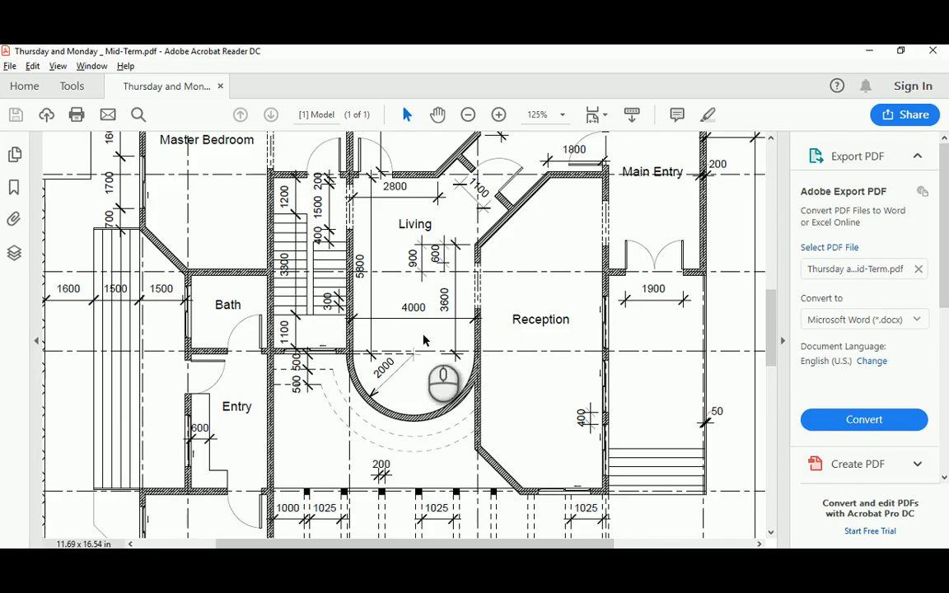
scroll(424, 340, "down", 3)
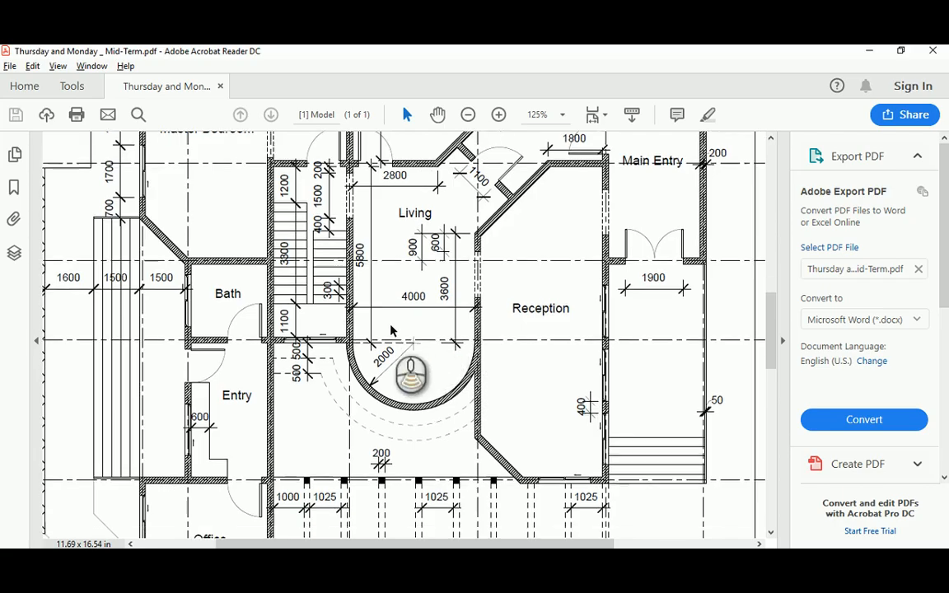
Scroll through the PDF's Living, Kitchen and Dining rooms and compare them against the wall drawing
scroll(391, 327, "up", 1)
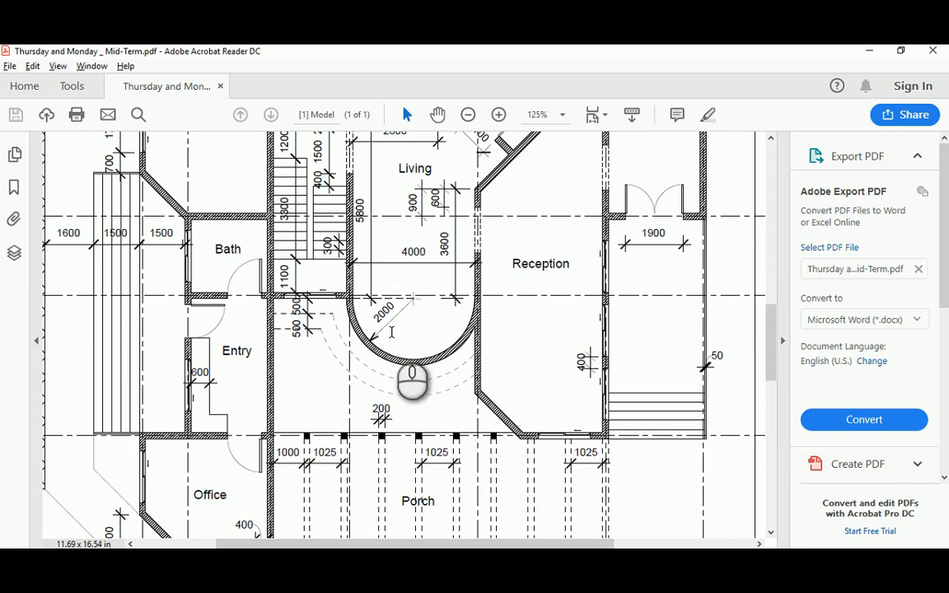
scroll(394, 337, "up", 2)
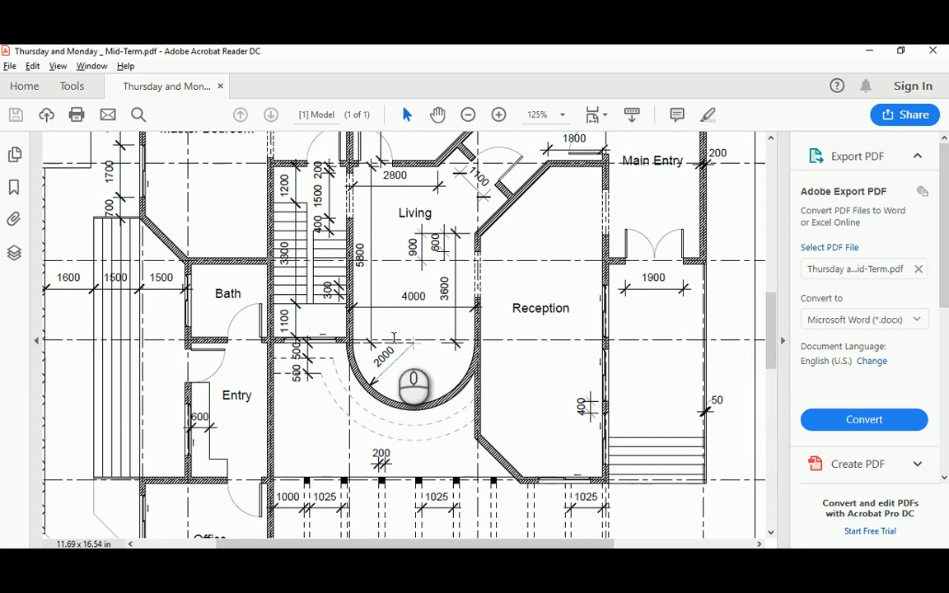
scroll(394, 339, "up", 2)
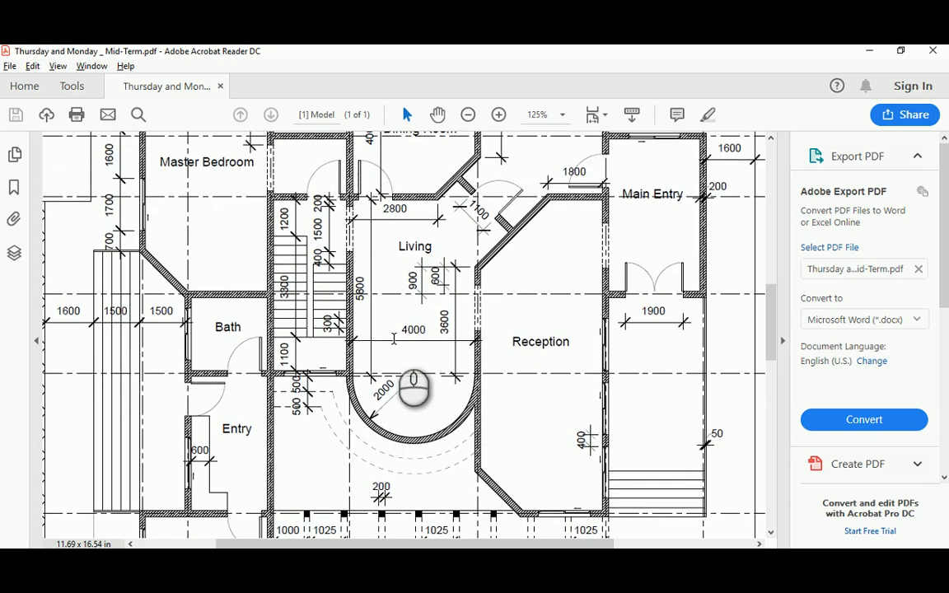
scroll(393, 339, "up", 5)
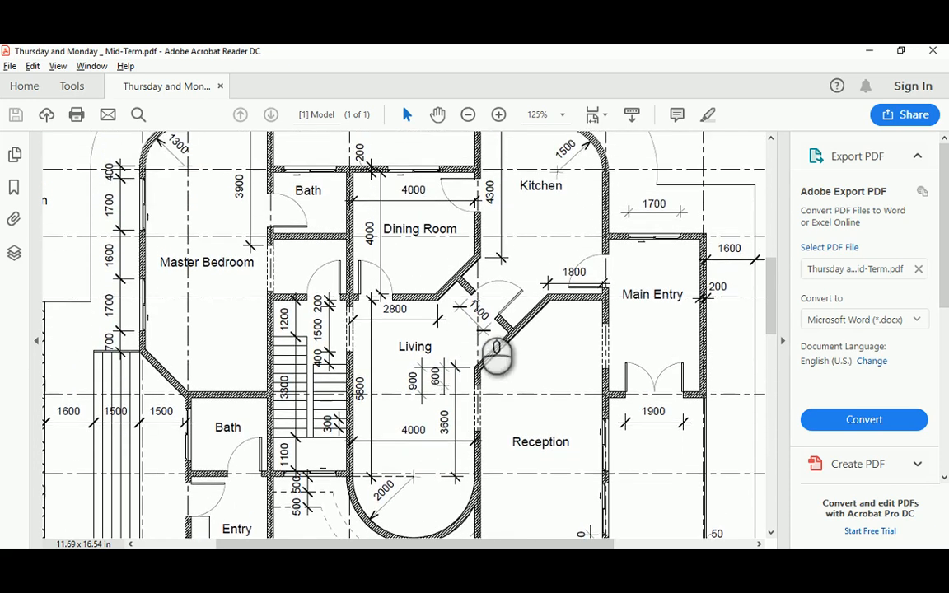
scroll(509, 281, "up", 2)
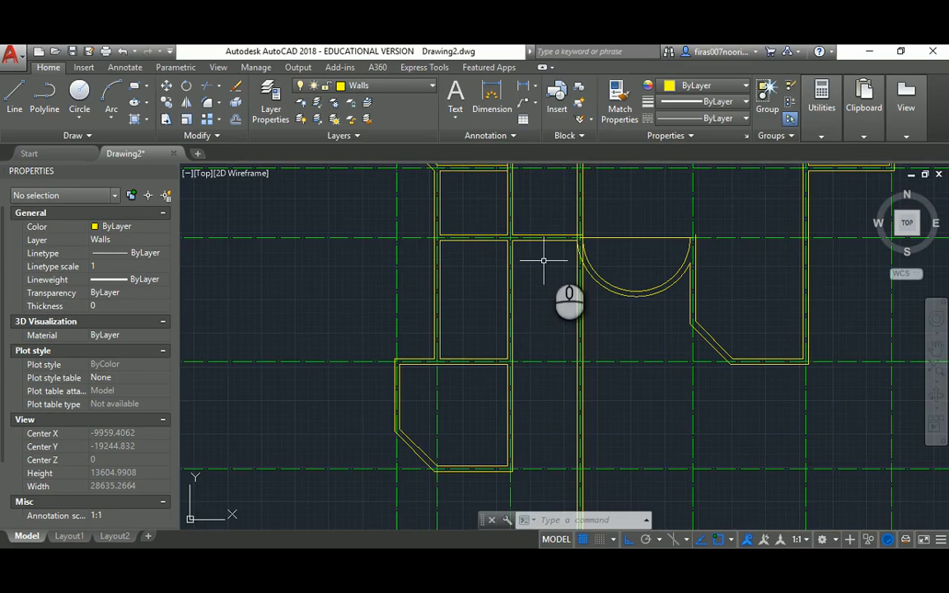
scroll(553, 286, "down", 2)
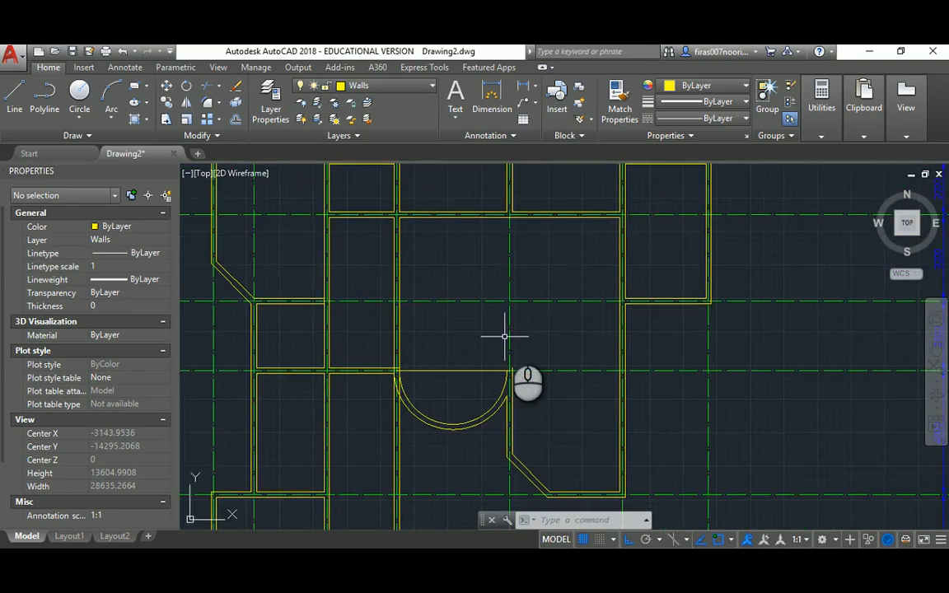
middle_click_drag(504, 333, 501, 362)
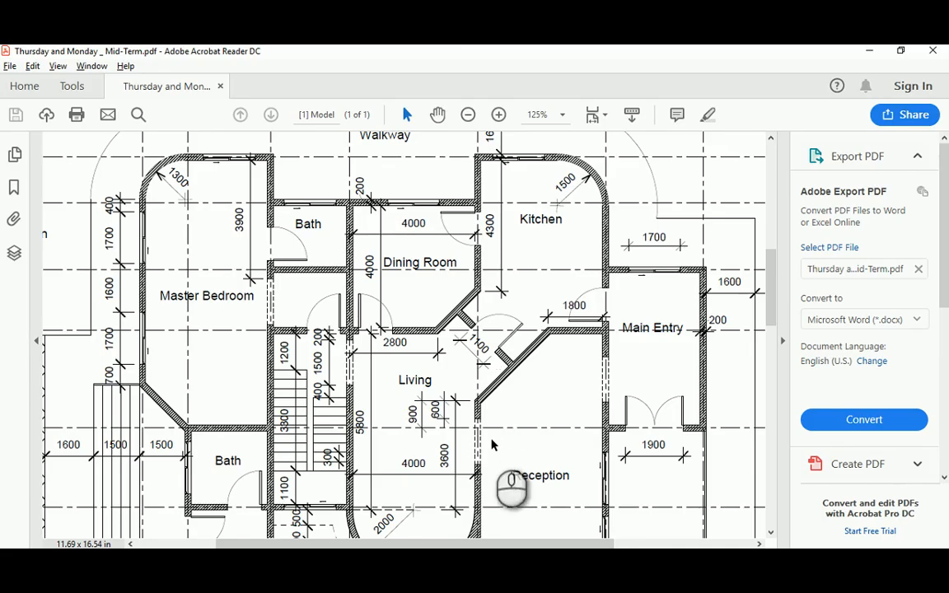
scroll(495, 379, "down", 3)
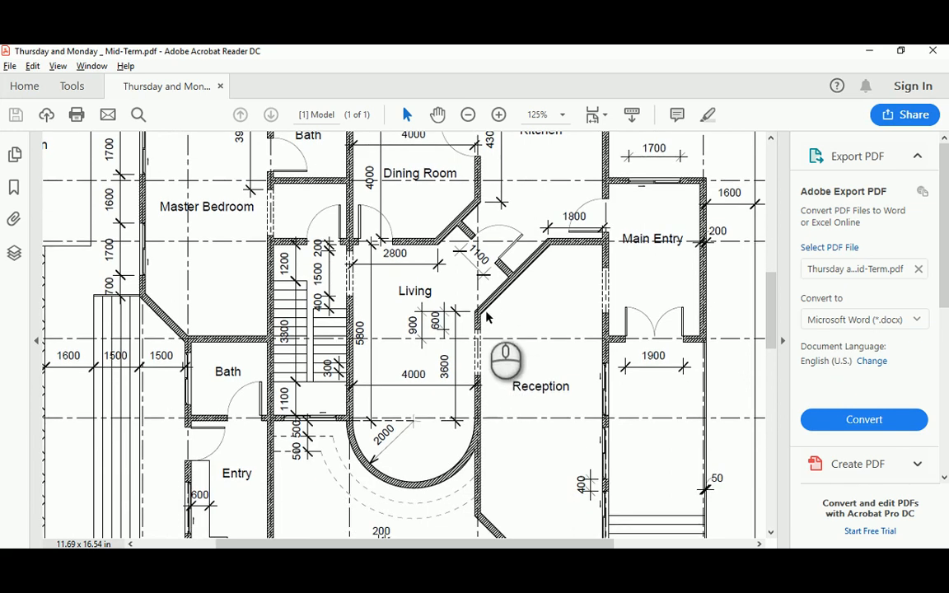
scroll(516, 228, "up", 2)
scroll(516, 228, "up", 2)
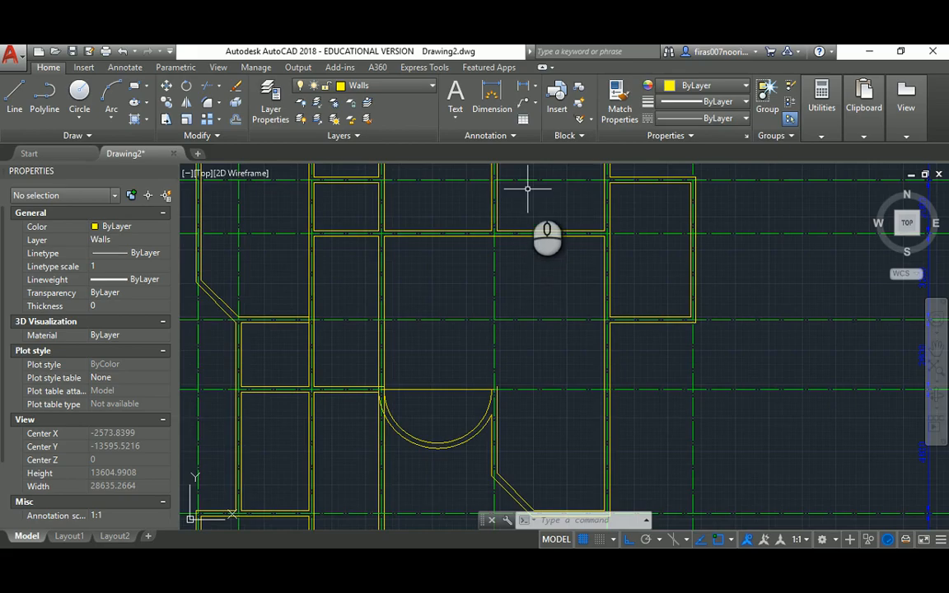
scroll(496, 345, "up", 4)
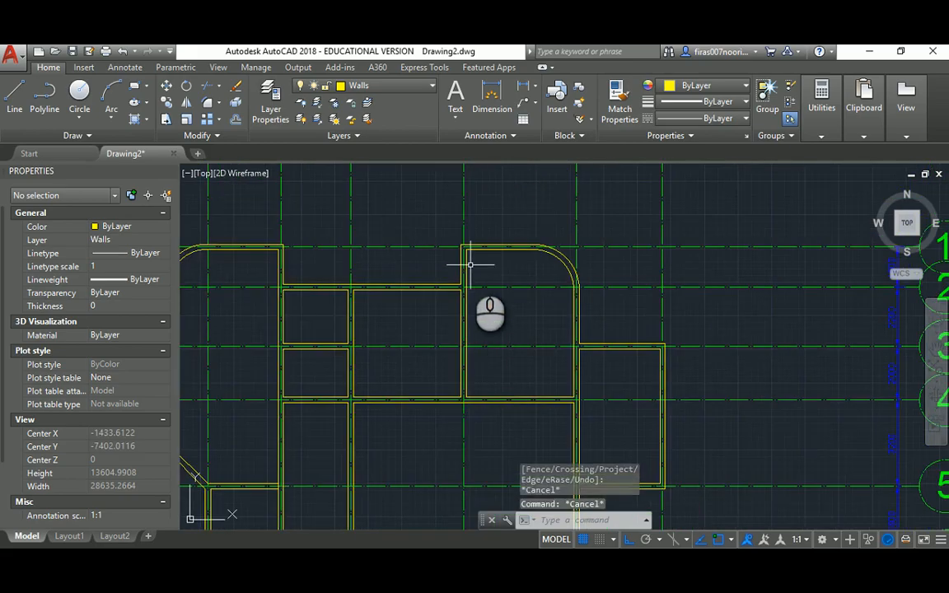
scroll(470, 264, "up", 3)
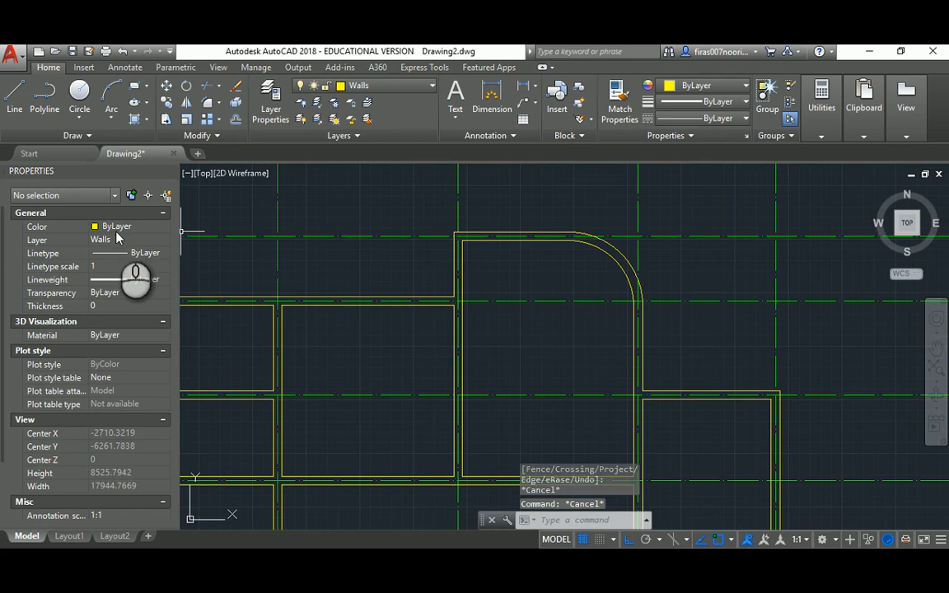
Switch the current colour to red and draw a 4300 helper line from the wall's inner corner
left_click(120, 227)
left_click(109, 264)
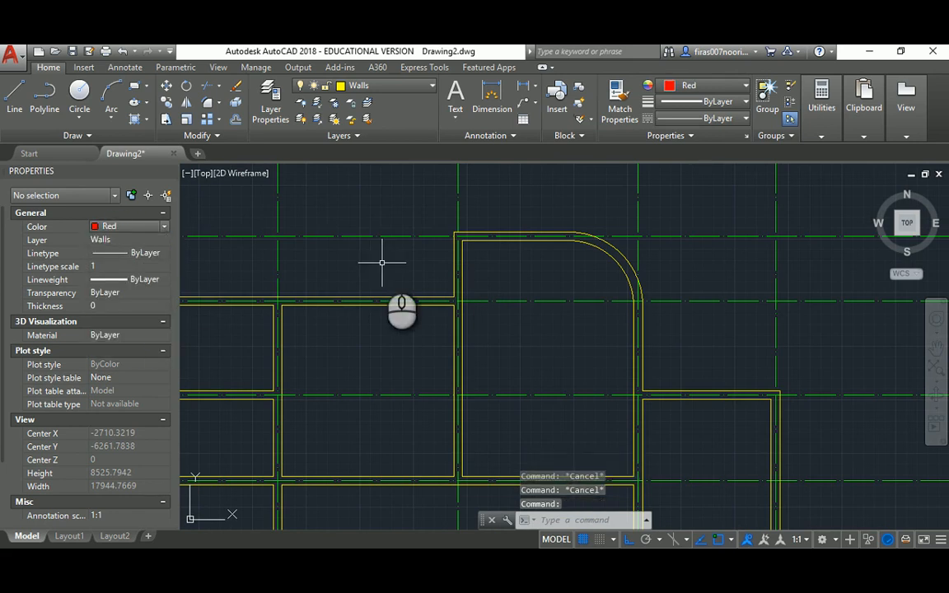
key("l")
key("Return")
left_click(462, 241)
scroll(464, 331, "up", 2)
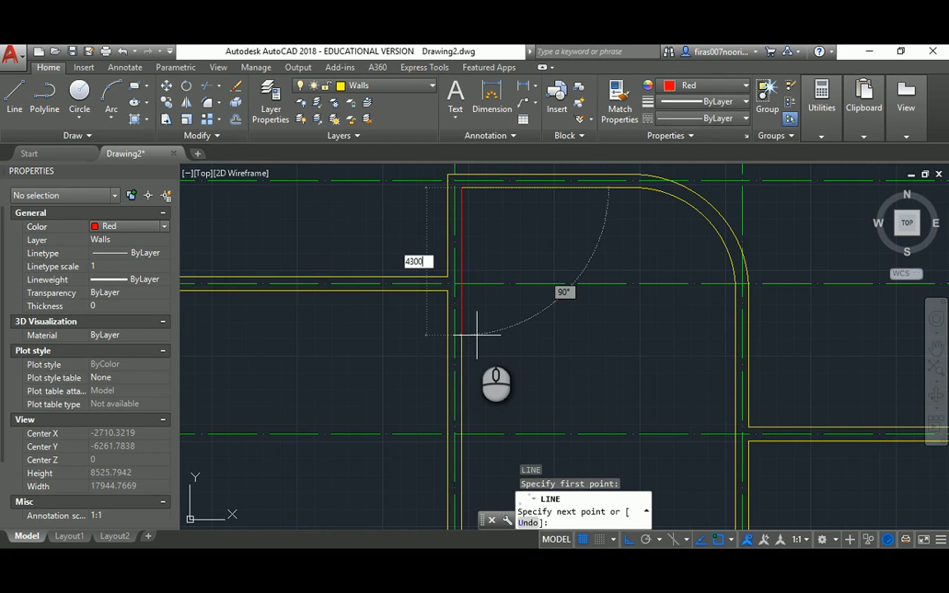
key("Return")
middle_click_drag(483, 366, 466, 223)
left_click(484, 340)
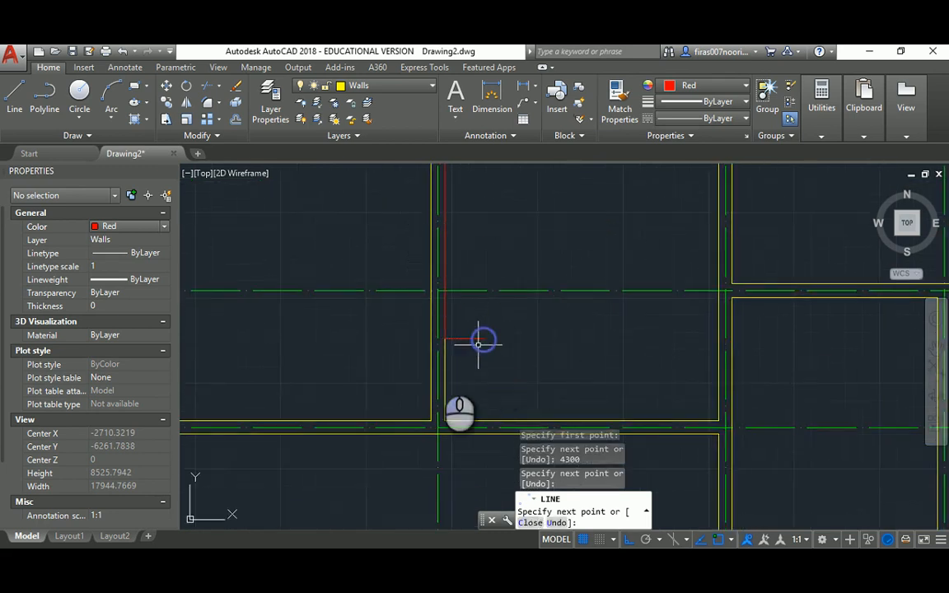
key("Escape")
key("Escape")
middle_click_drag(407, 368, 491, 327)
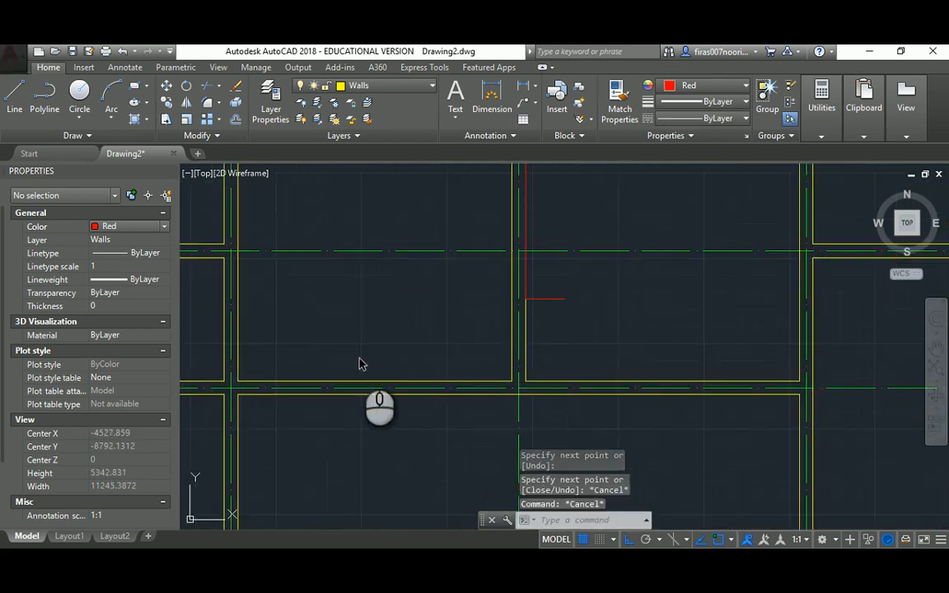
Draw a 2800 red helper line from the wall corner
key("alt+Tab")
key("alt+Tab")
key("l")
key("Return")
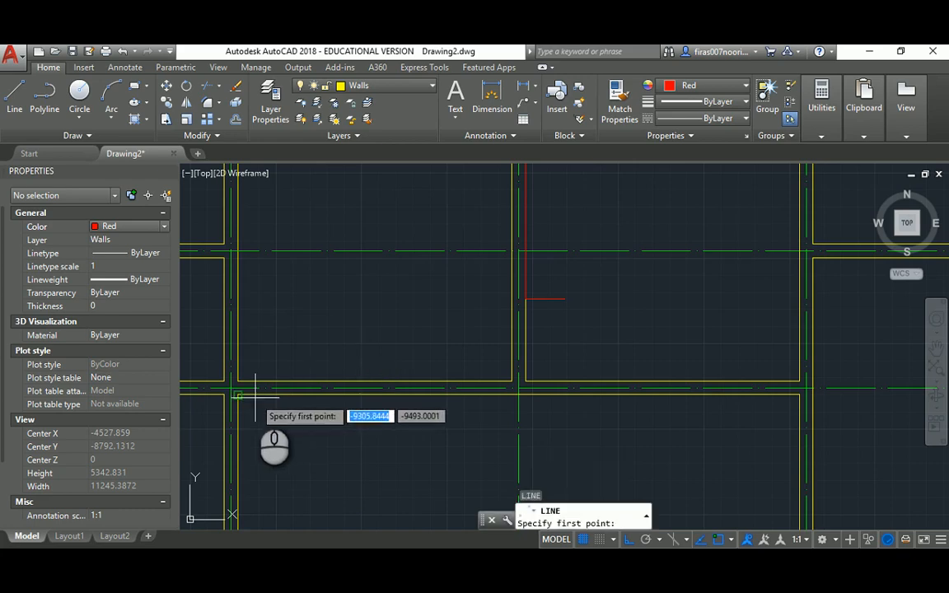
left_click(254, 398)
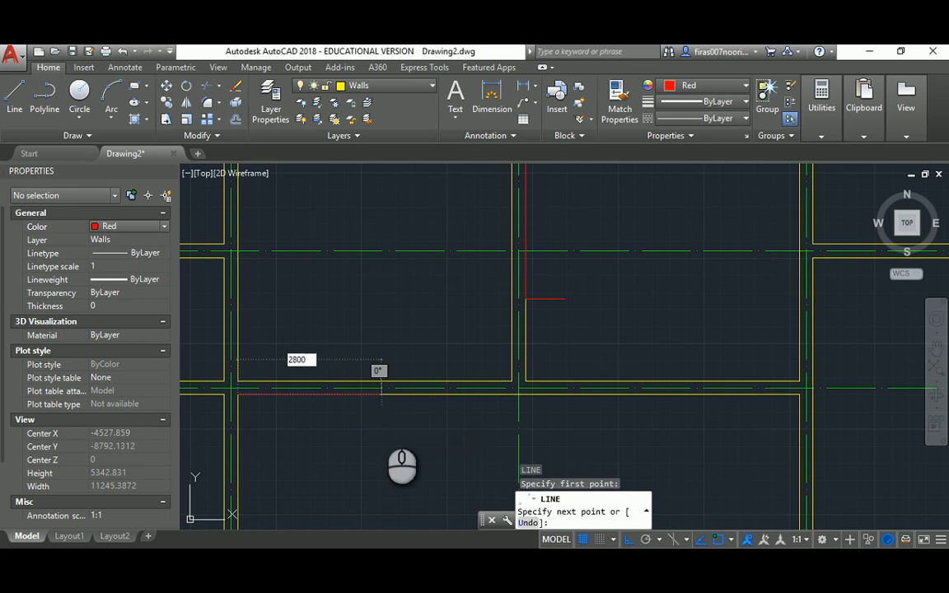
key("Return")
left_click(417, 439)
key("Escape")
middle_click_drag(499, 356, 486, 356)
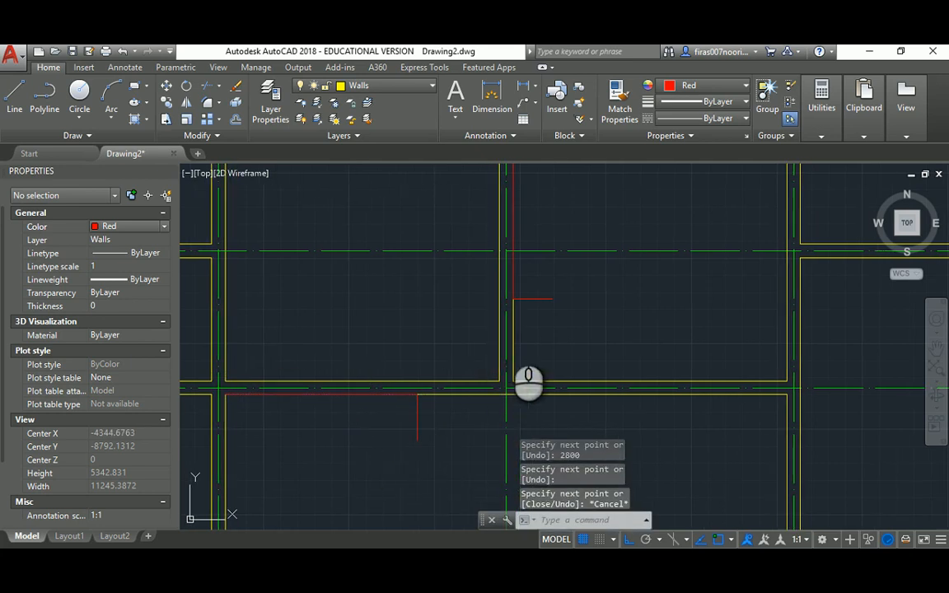
Draw the diagonal from the 2800 line's end to the upper red corner
key("Return")
left_click(514, 299)
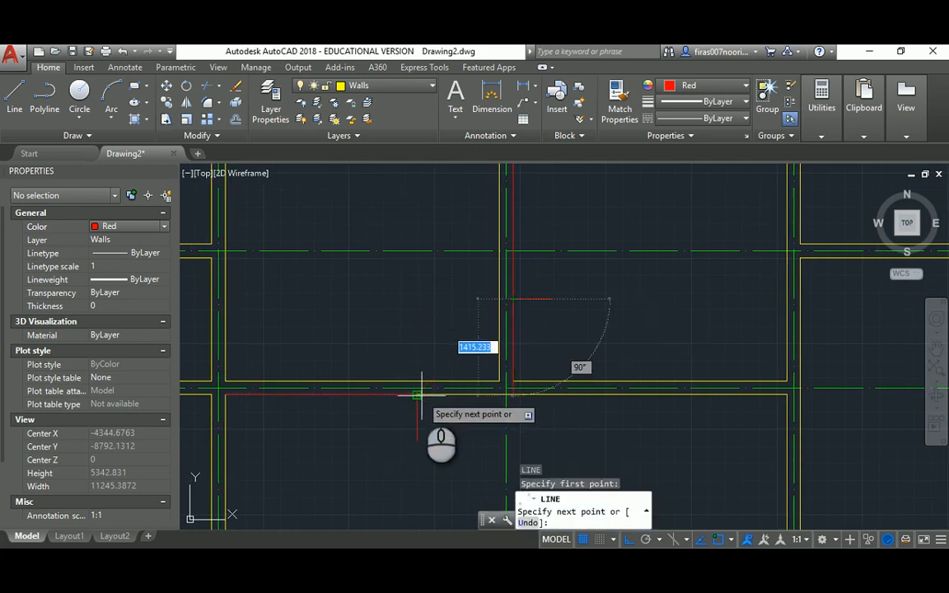
left_click(419, 394)
key("Escape")
Delete the four red helper lines, leaving only the diagonal
left_click_drag(433, 416, 382, 430)
key("Delete")
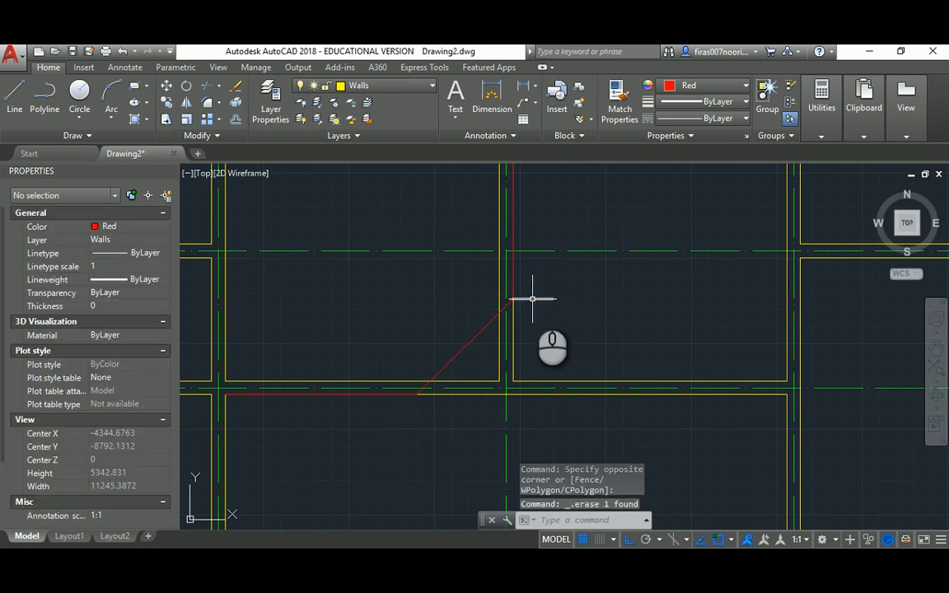
left_click(533, 300)
key("Delete")
left_click(512, 271)
key("Delete")
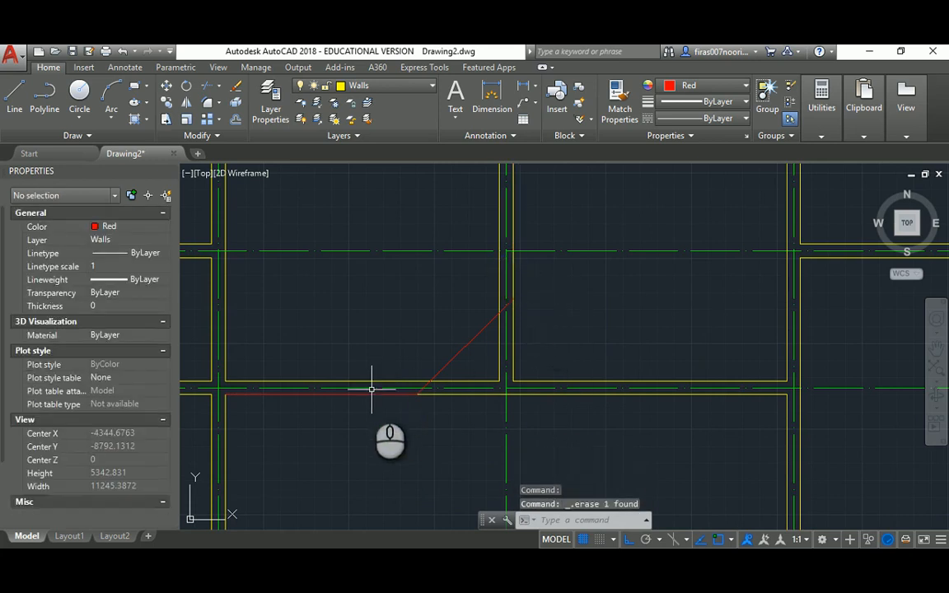
left_click(370, 395)
key("Delete")
key("Escape")
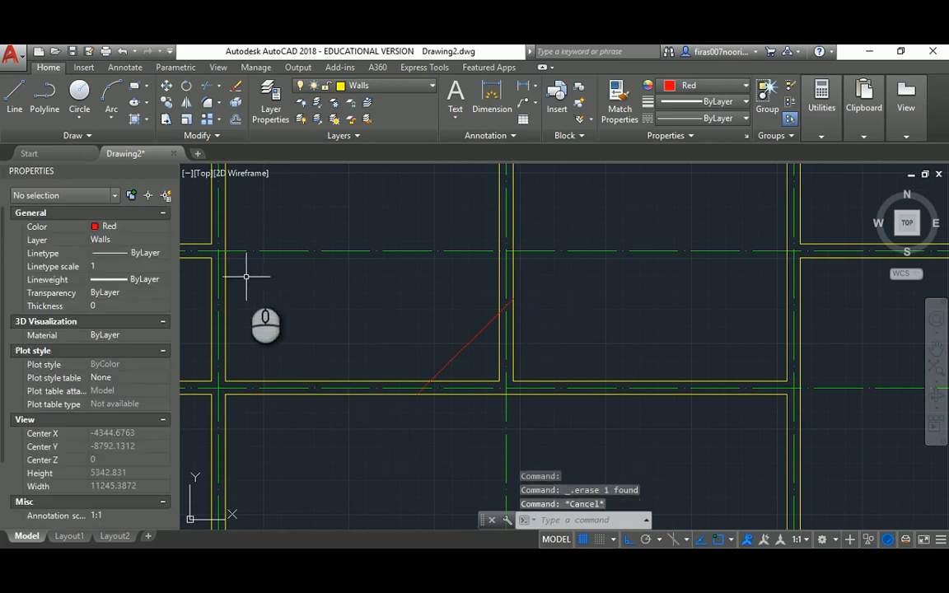
key("Escape")
Set the current colour back to ByLayer
left_click(138, 235)
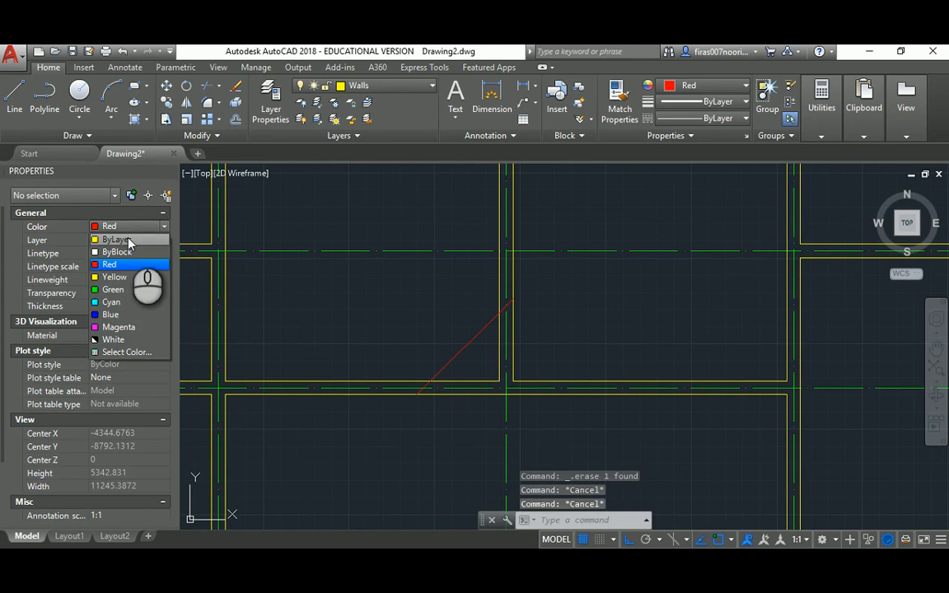
left_click(127, 240)
key("alt+Tab")
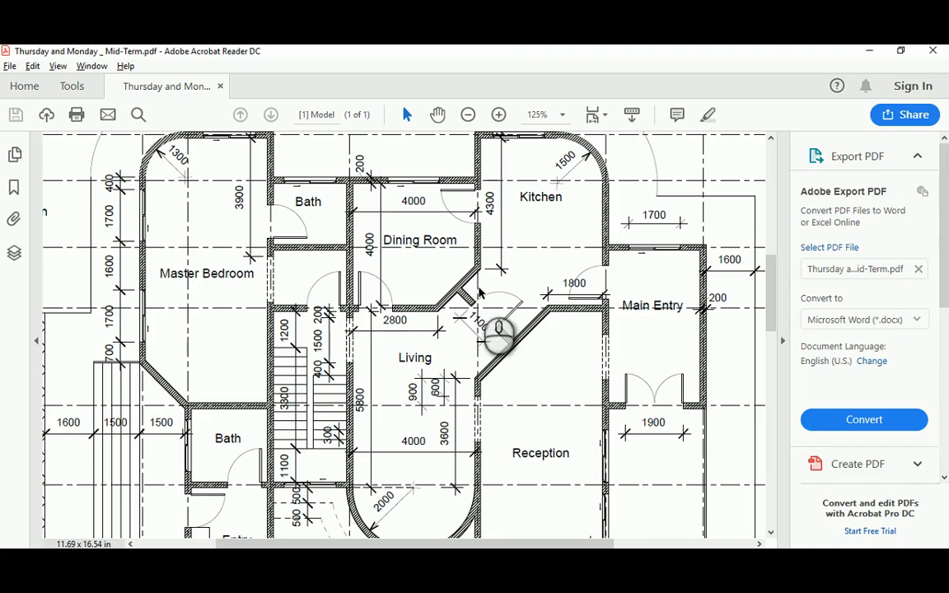
key("alt+Tab")
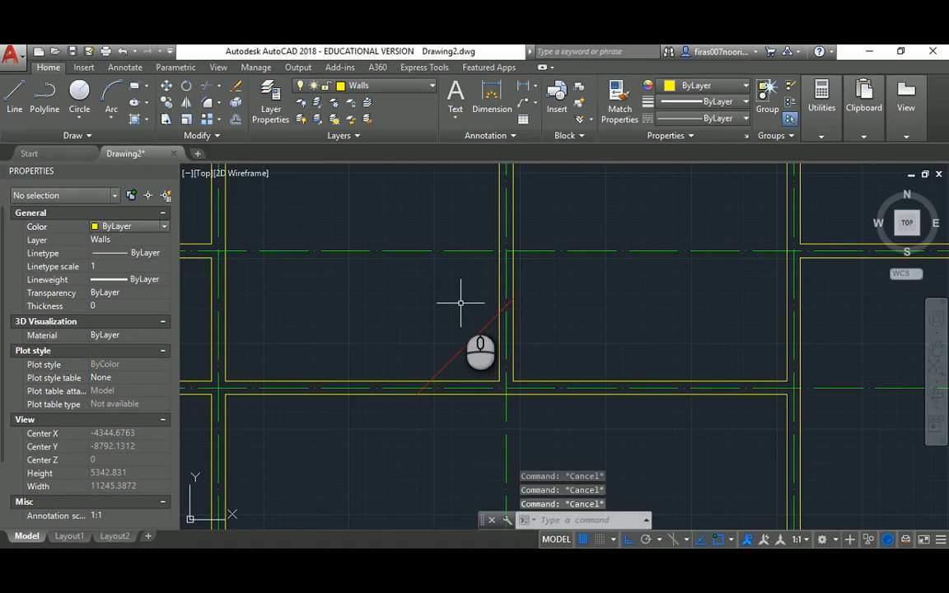
Offset the diagonal 200 to the upper-left to form the double wall
type("o")
key("Return")
type("200")
key("Return")
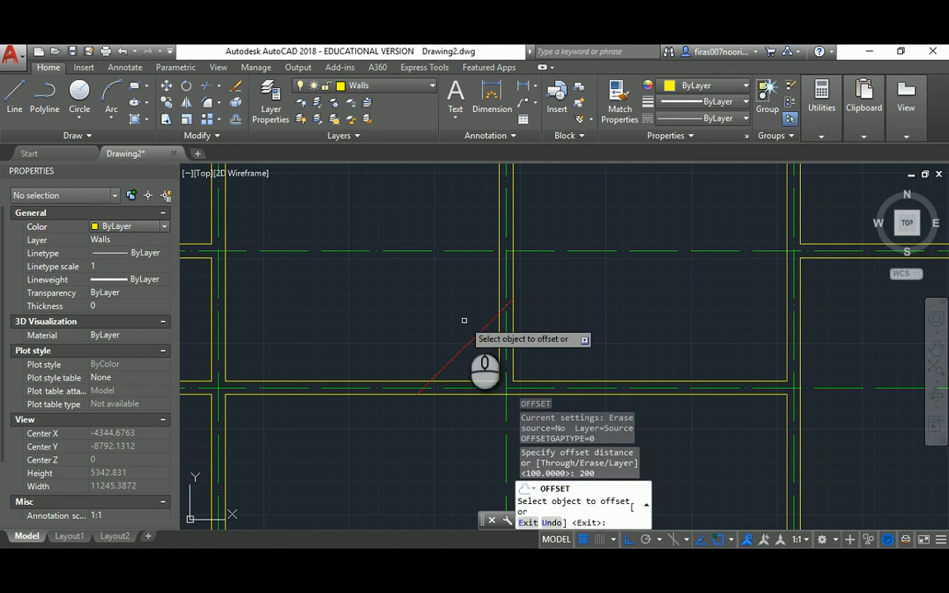
left_click(470, 343)
left_click(451, 322)
key("Escape")
scroll(460, 336, "down", 4)
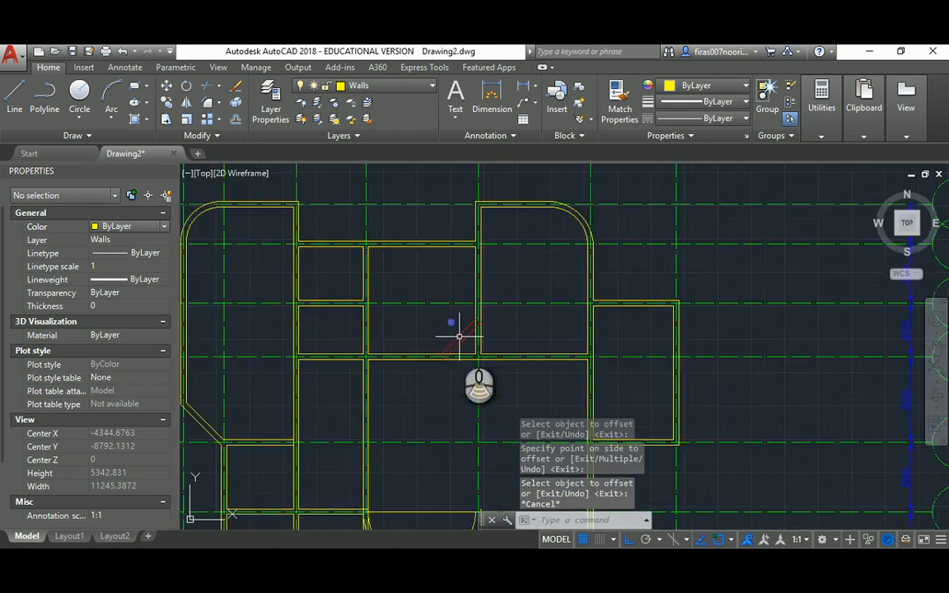
scroll(464, 344, "up", 3)
key("Escape")
key("alt+Tab")
scroll(464, 342, "up", 9)
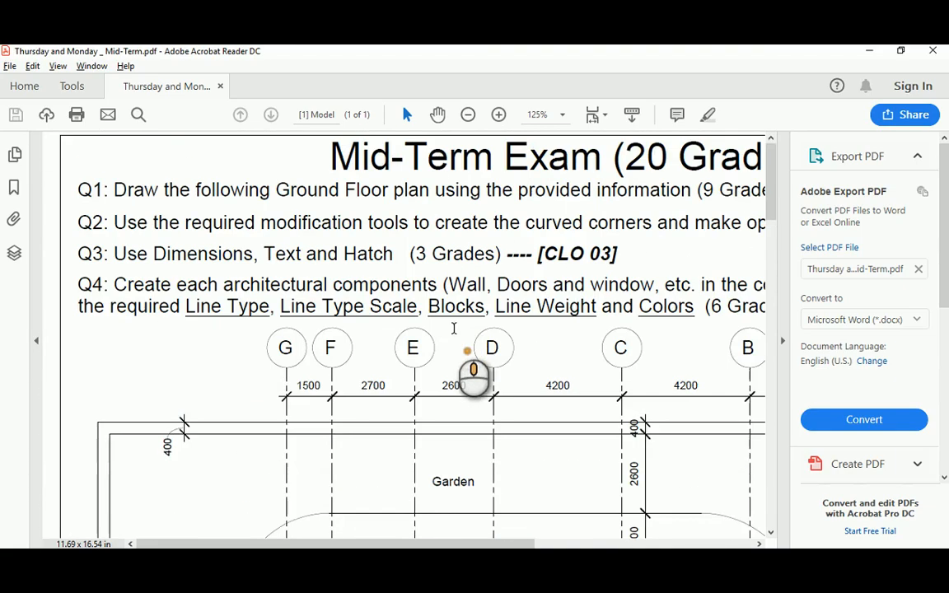
Scroll and pan the reference PDF to the Living, Reception and Main Entry area of the plan
scroll(495, 369, "down", 1)
scroll(495, 370, "down", 5)
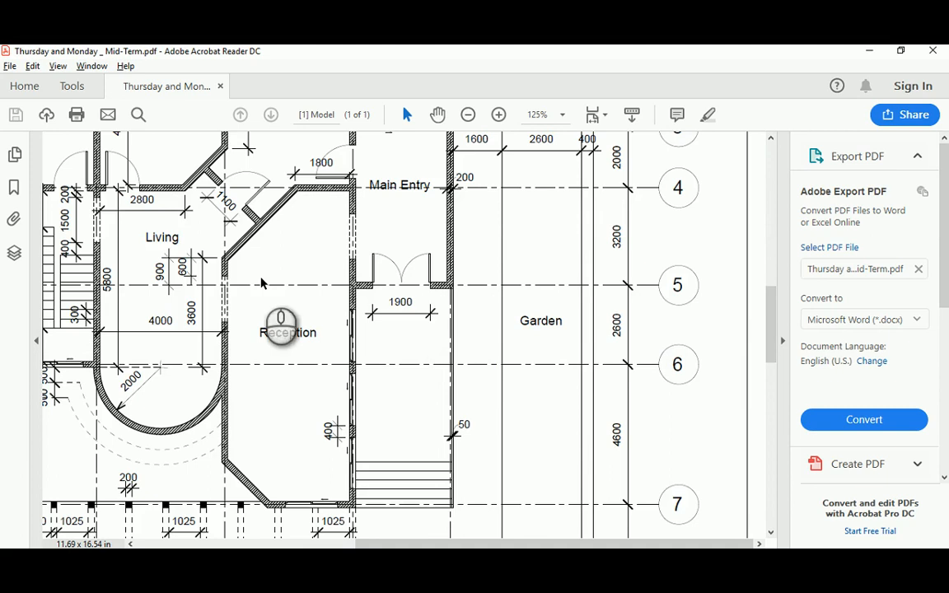
left_click_drag(773, 333, 771, 297)
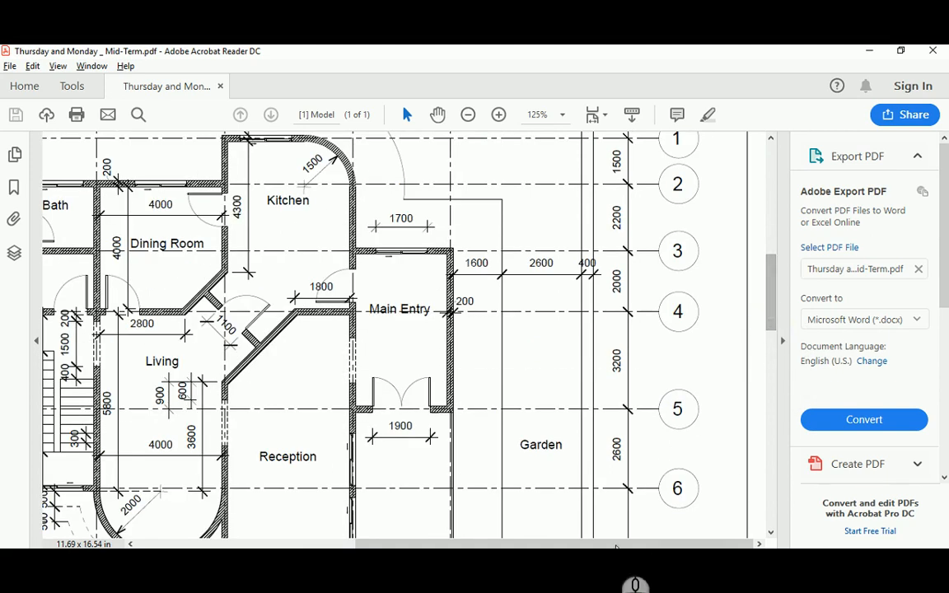
left_click_drag(631, 545, 516, 545)
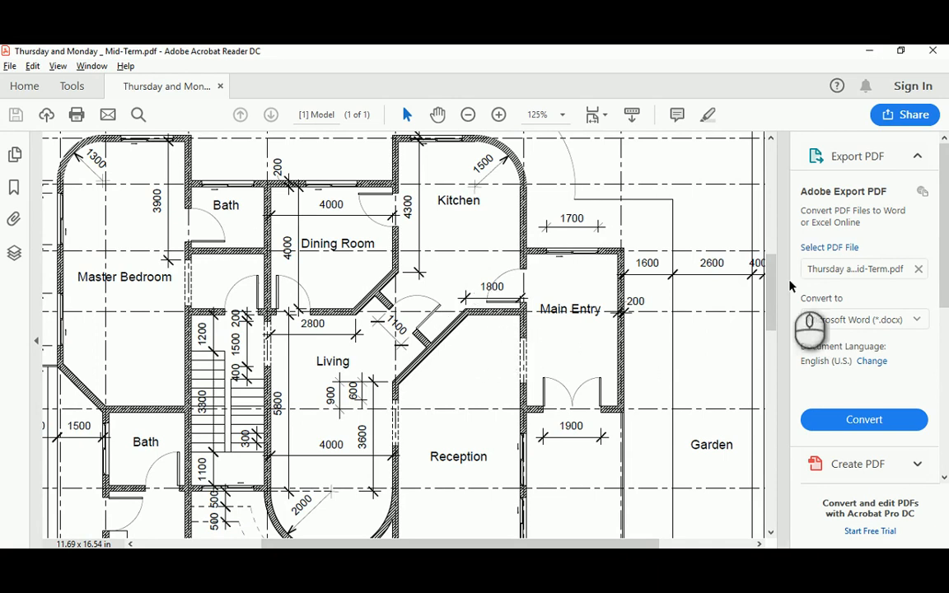
left_click_drag(768, 270, 768, 298)
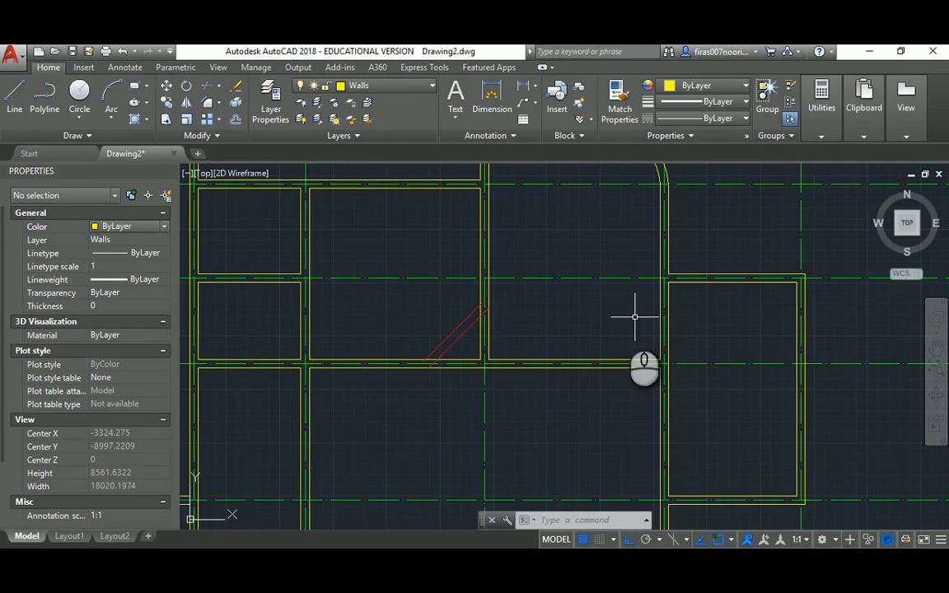
scroll(525, 313, "down", 3)
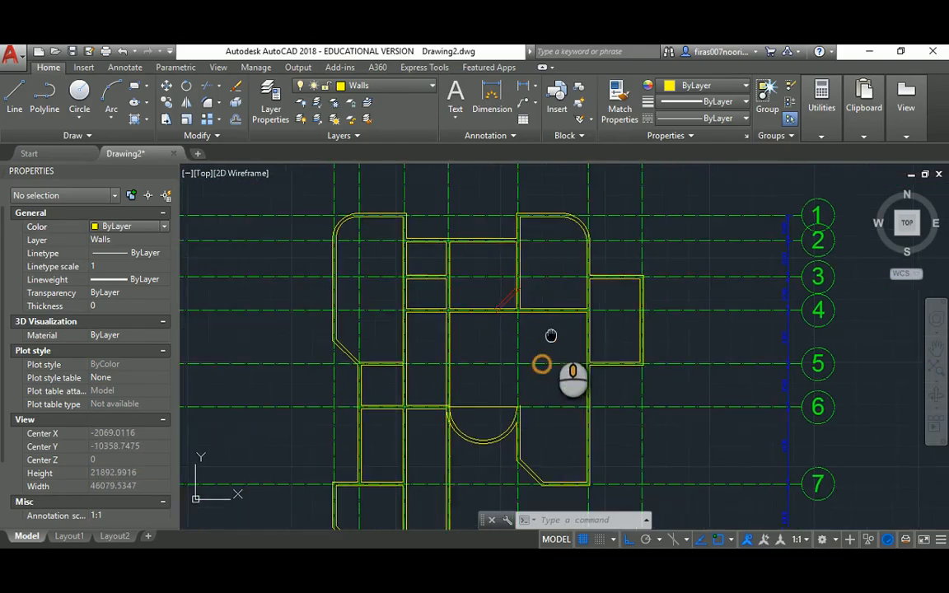
Set the current object colour to Red in the Properties panel
scroll(526, 293, "up", 5)
key("Escape")
key("Escape")
left_click(164, 226)
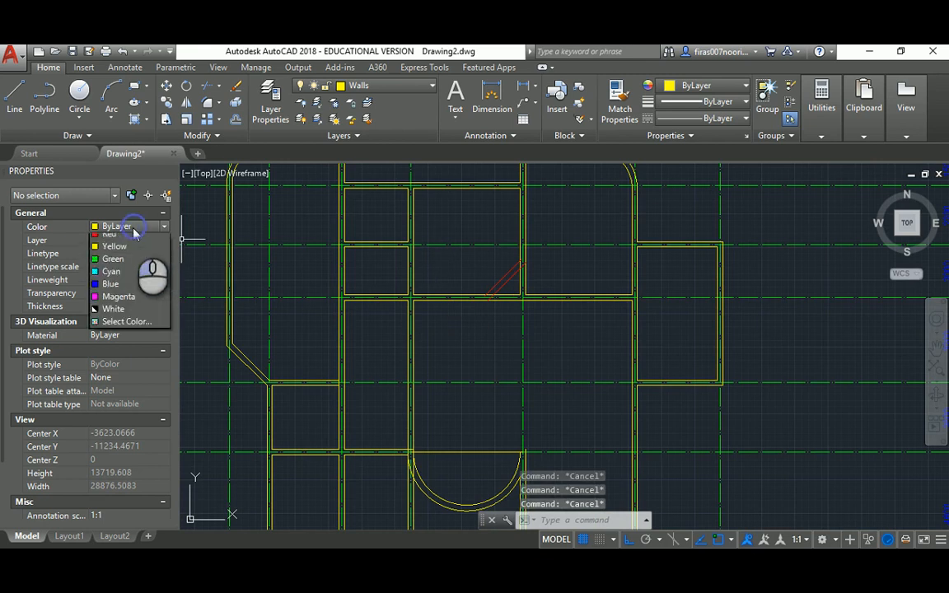
left_click(117, 262)
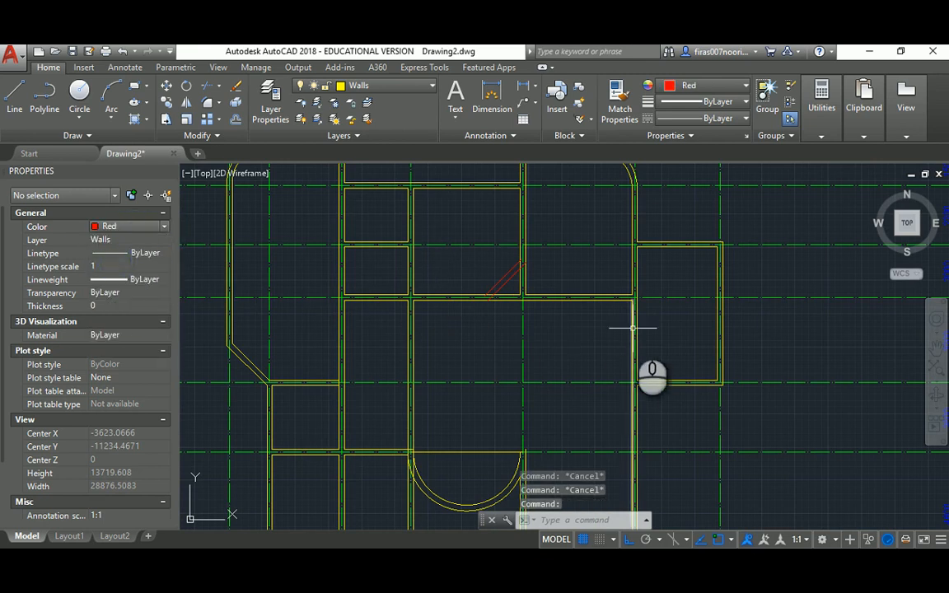
key("alt+Tab")
key("alt+Tab")
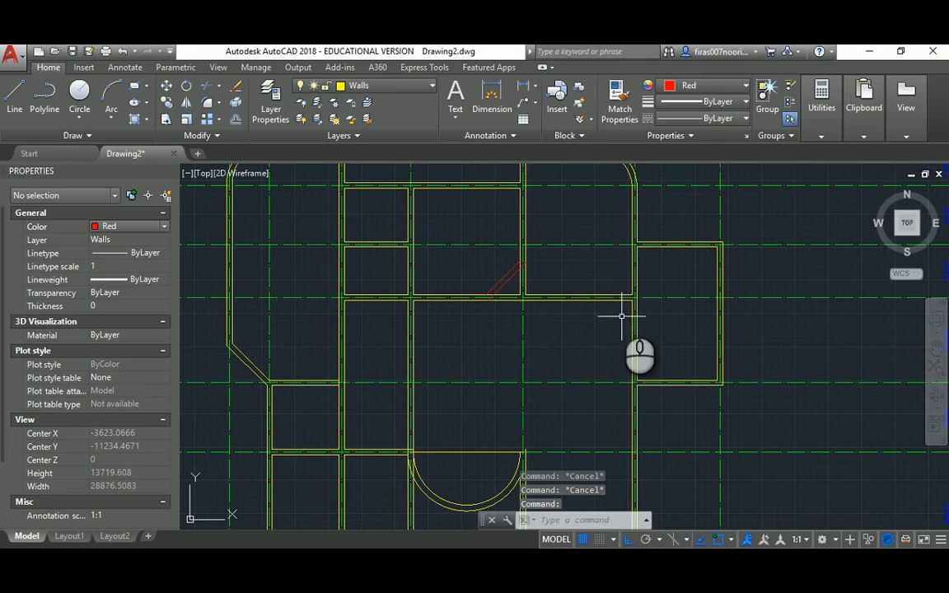
Draw a red 1800-long line leftward from the wall corner
type("l")
key("Return")
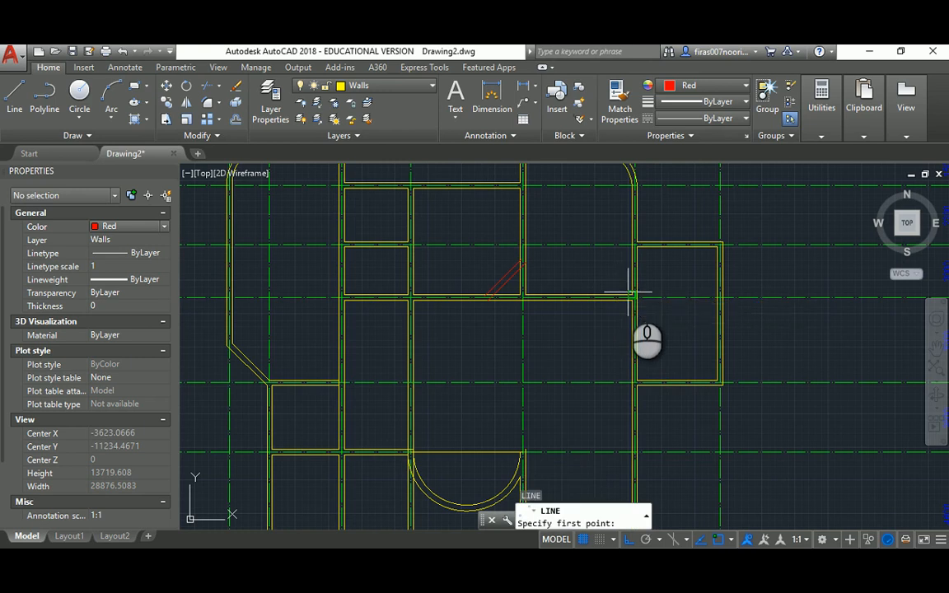
scroll(634, 296, "up", 4)
left_click(670, 306)
type("1800")
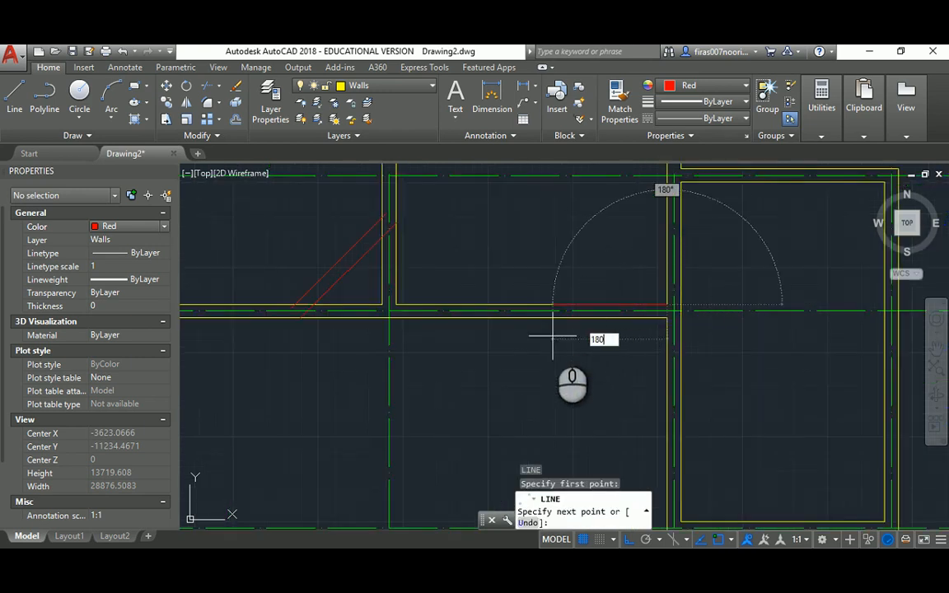
key("Return")
key("Escape")
scroll(544, 274, "down", 3)
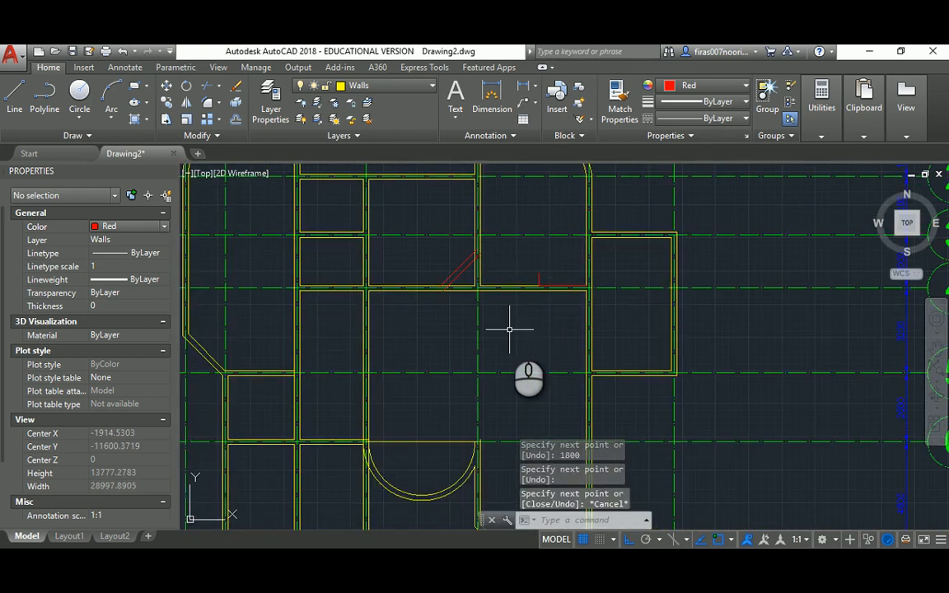
key("alt+Tab")
scroll(775, 313, "up", 3)
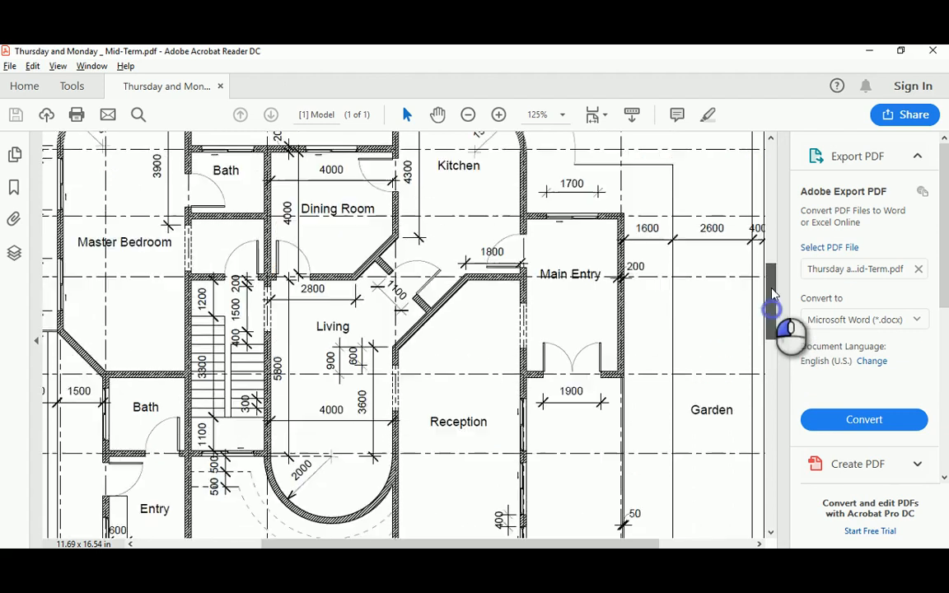
key("alt+Tab")
key("alt+Tab")
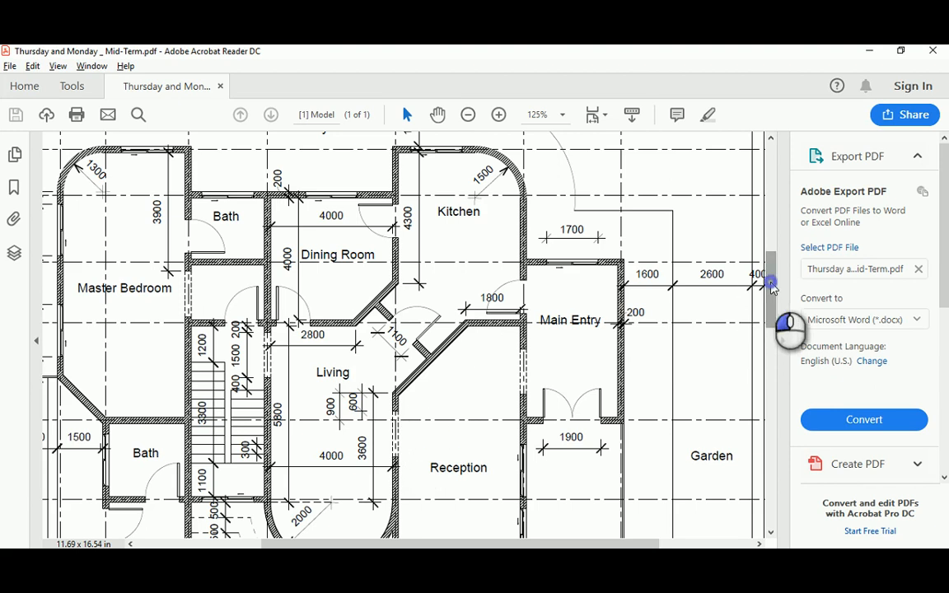
left_click_drag(770, 276, 770, 311)
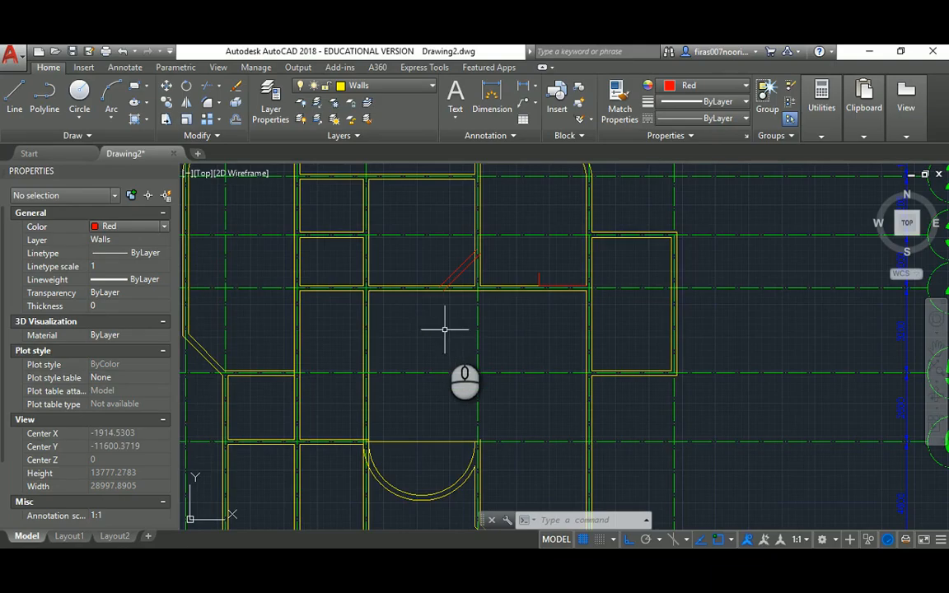
Try extending lines to a wall-line boundary with EXTEND, then cancel
scroll(478, 360, "up", 2)
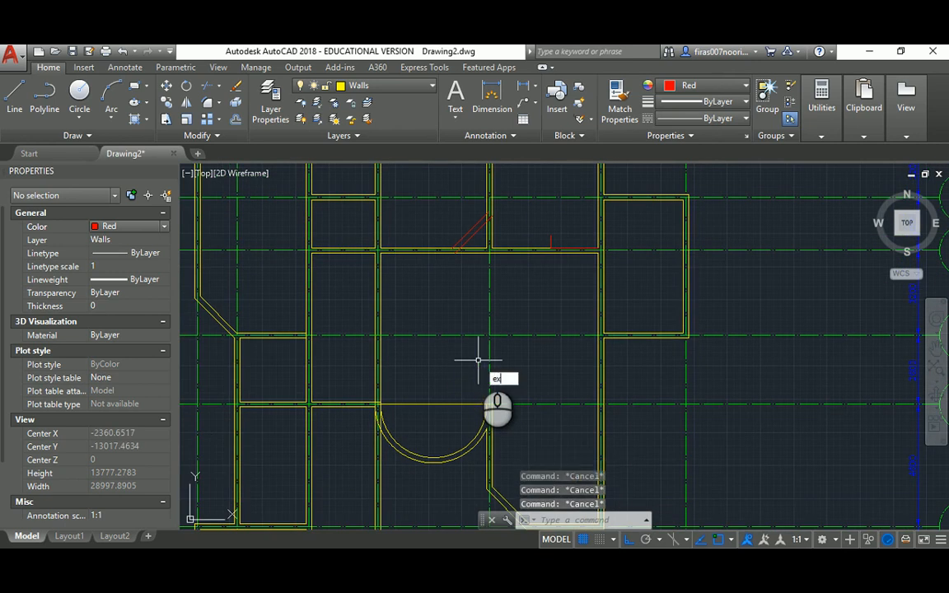
key("Return")
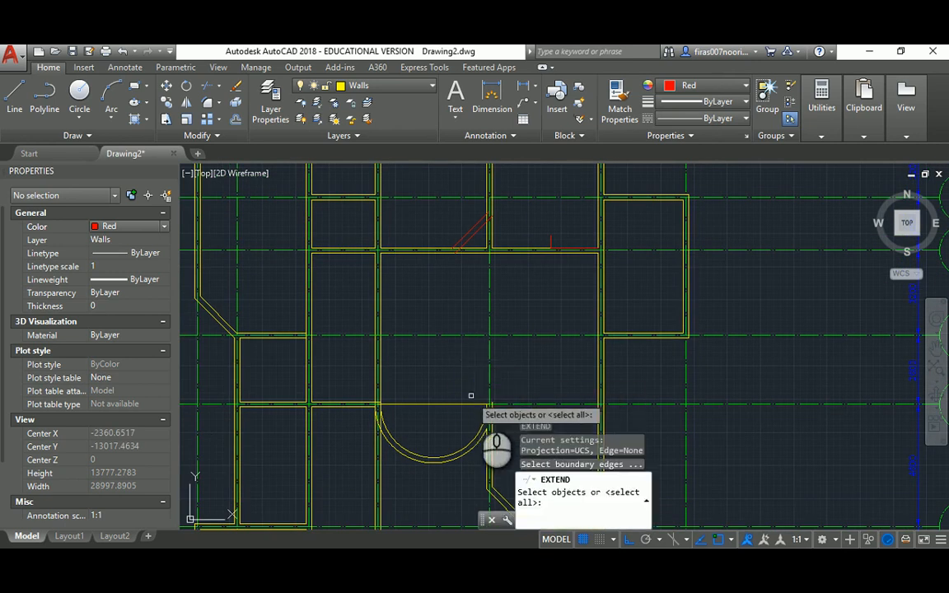
key("Escape")
key("Escape")
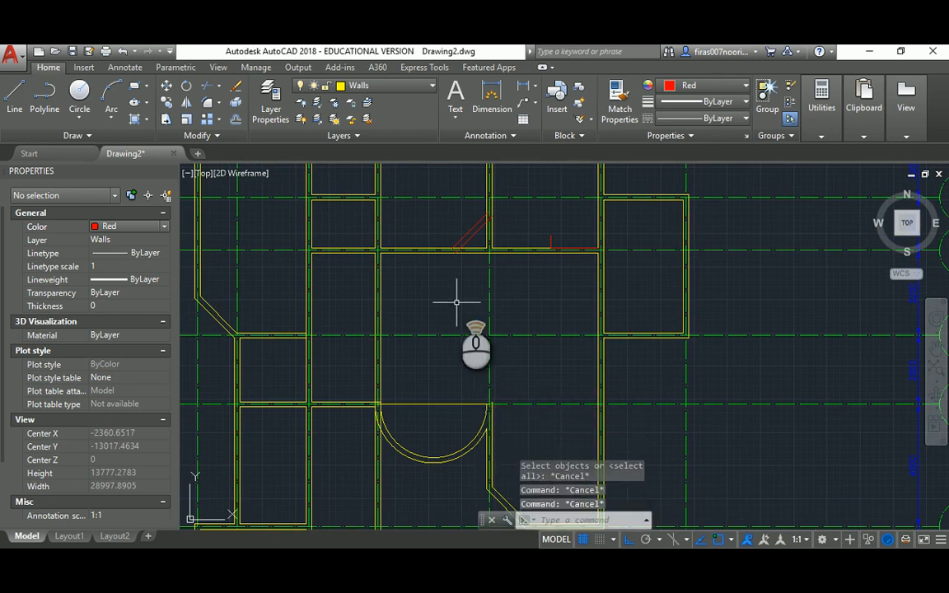
scroll(456, 303, "up", 2)
key("alt+Tab")
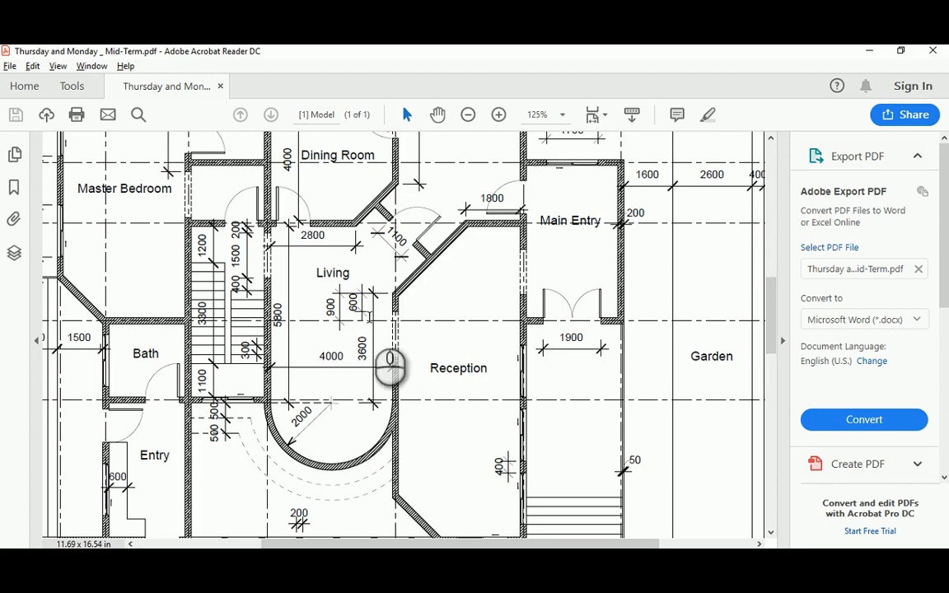
key("alt+Tab")
type("ex")
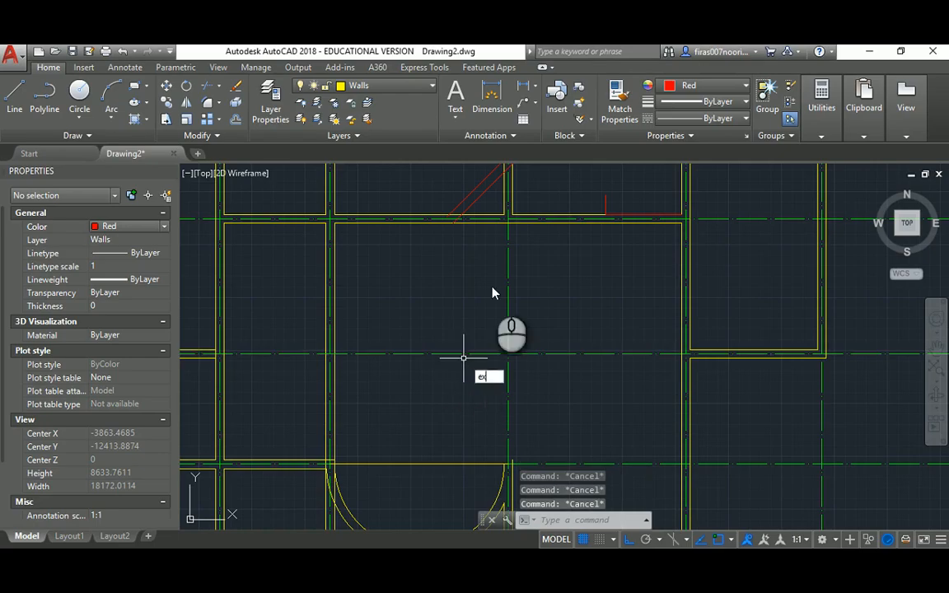
key("Return")
left_click(515, 223)
key("Return")
middle_click_drag(559, 407, 537, 327)
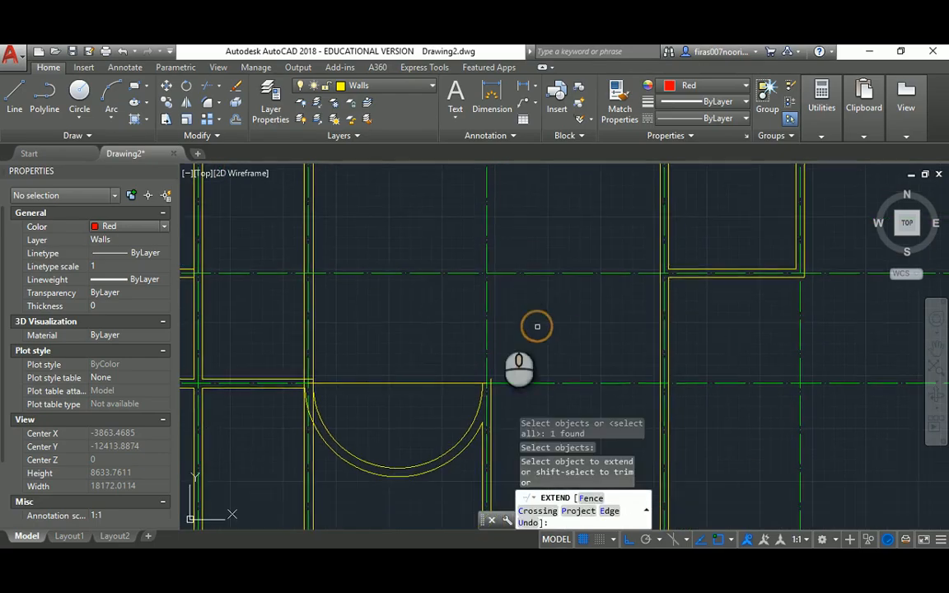
key("Escape")
key("Escape")
key("Escape")
middle_click_drag(489, 283, 486, 342)
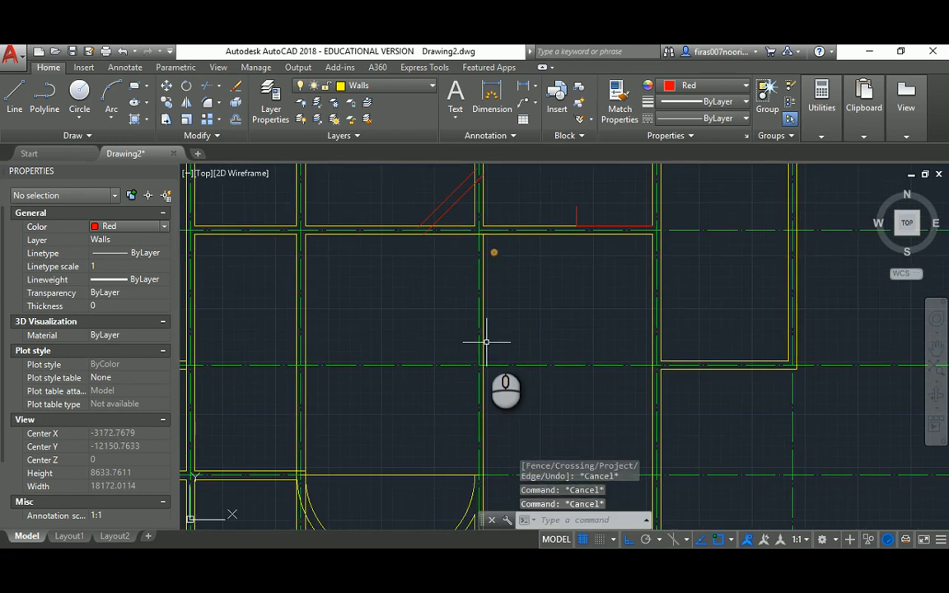
Offset the vertical wall line 200 to the left
type("o")
key("Return")
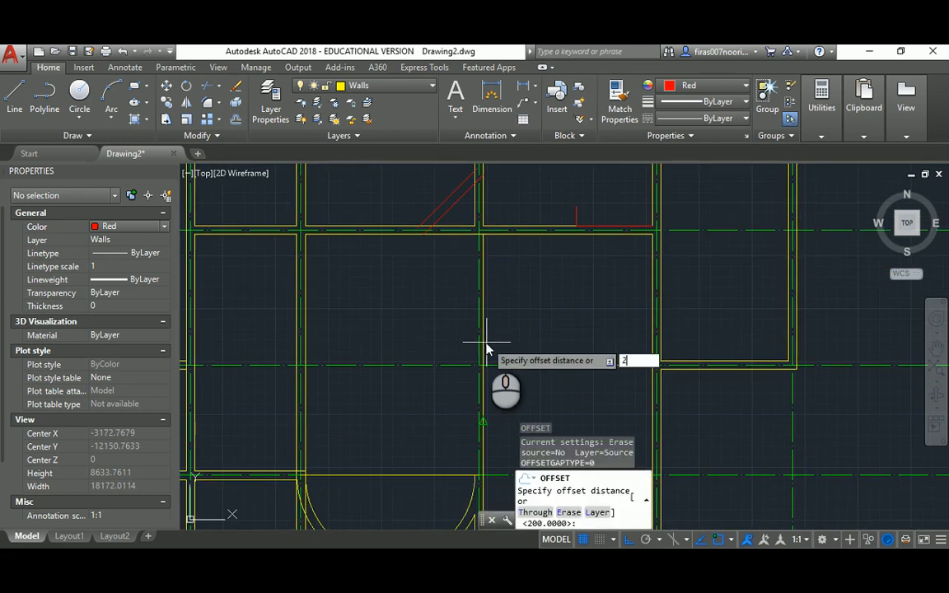
key("Return")
left_click(484, 284)
left_click(451, 293)
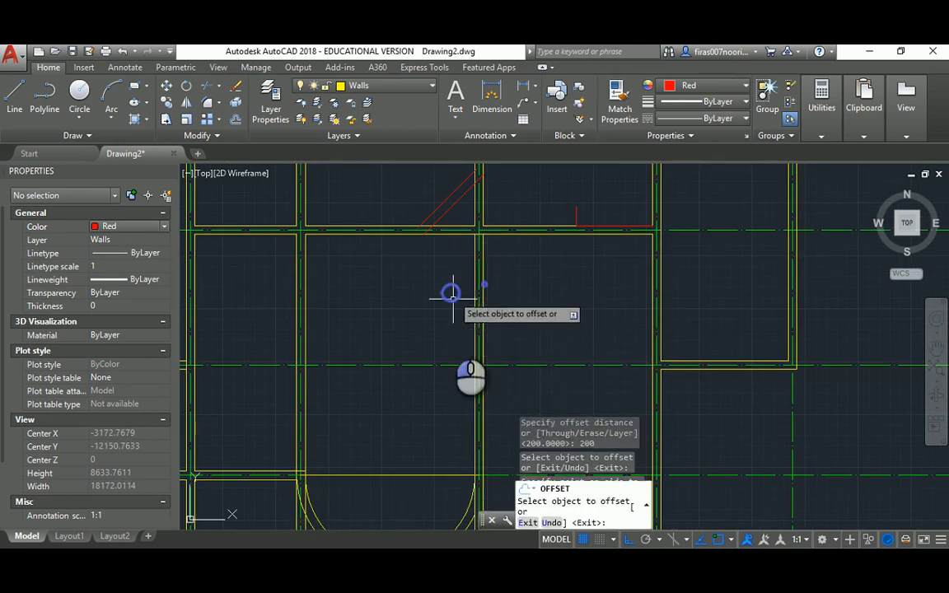
key("Escape")
middle_click_drag(451, 352, 442, 255)
Fillet the new wall line with the curved bay's arc so they meet
key("Escape")
key("Escape")
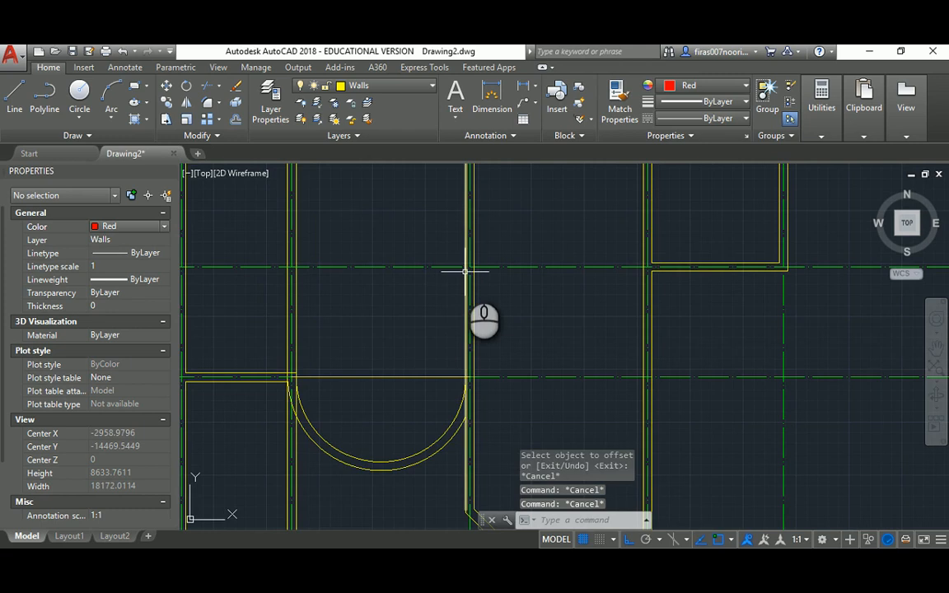
left_click(466, 271)
middle_click_drag(439, 407, 434, 357)
key("Escape")
key("Escape")
type("f")
key("Return")
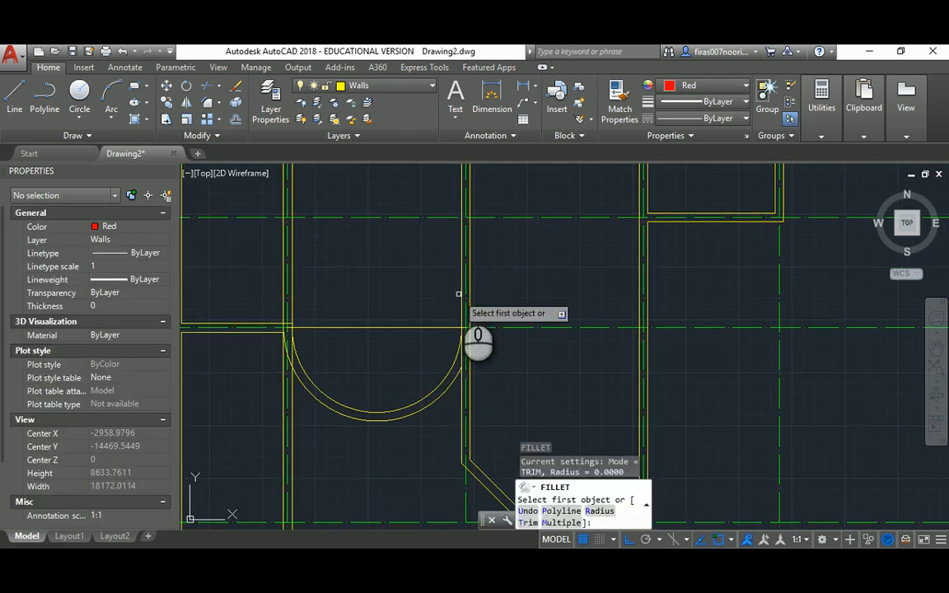
left_click(460, 293)
left_click(453, 356)
key("Escape")
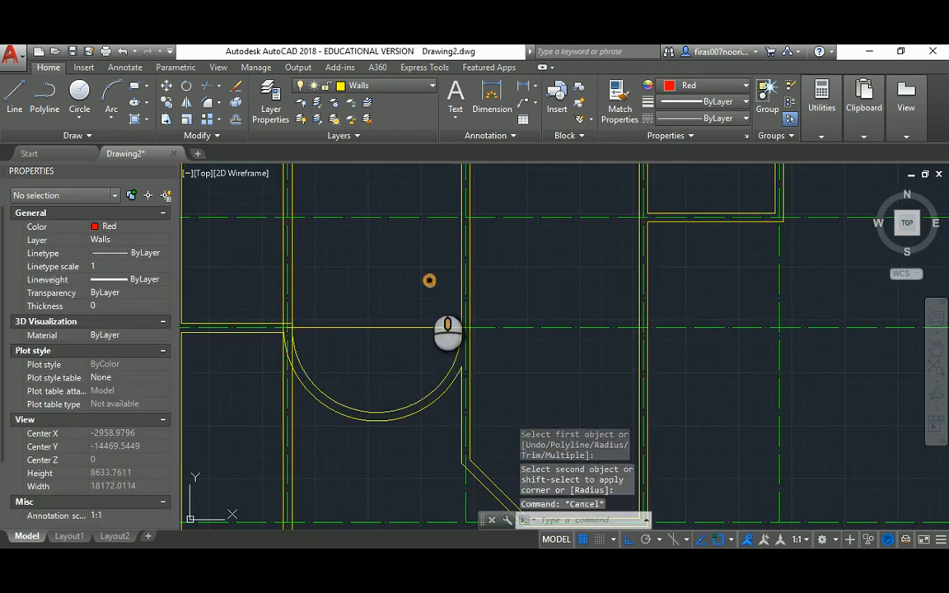
middle_click_drag(429, 302, 427, 387)
middle_click_drag(418, 327, 425, 364)
key("Escape")
key("Escape")
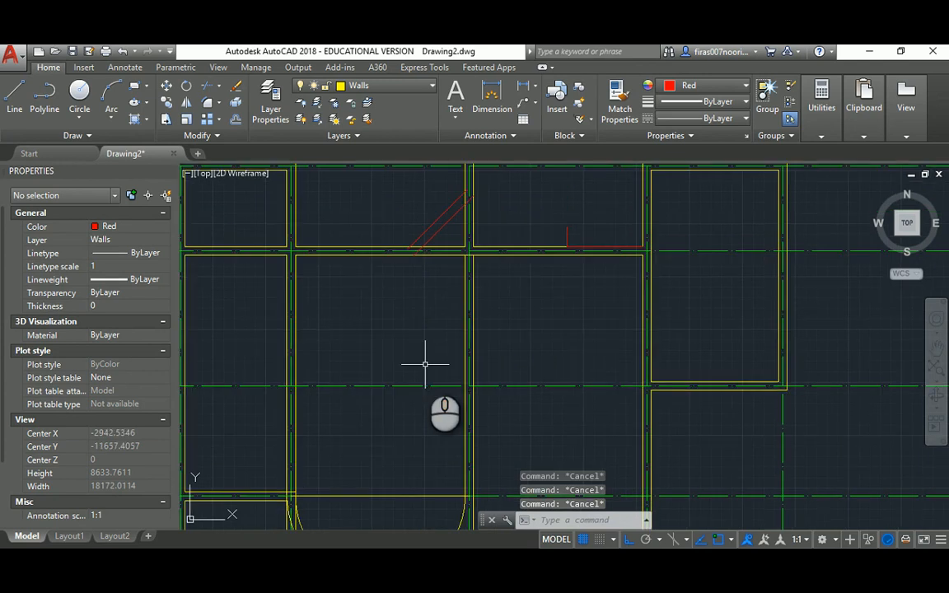
Offset the horizontal grid line 600 upward as a guide line
type("o")
key("Return")
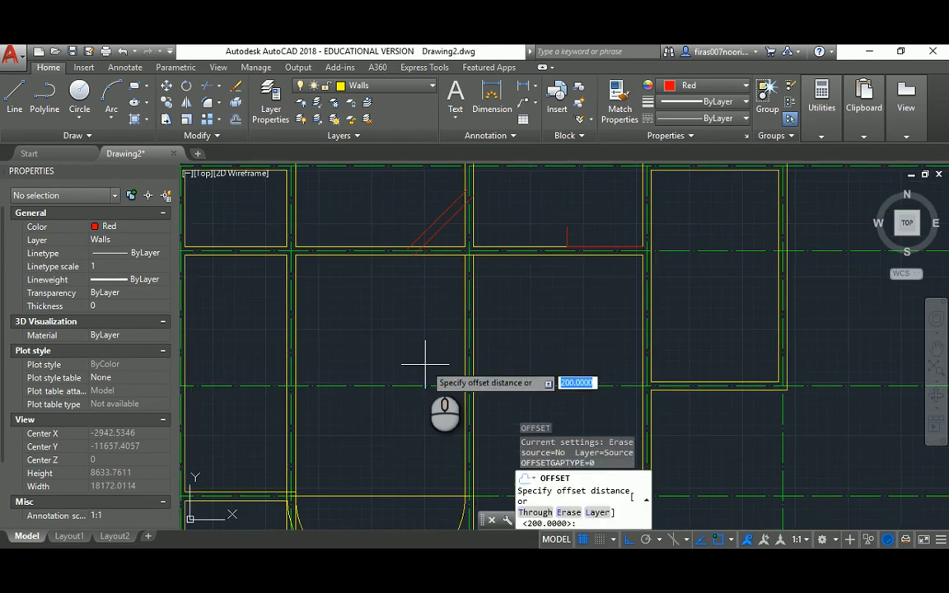
type("5")
key("BackSpace")
type("6")
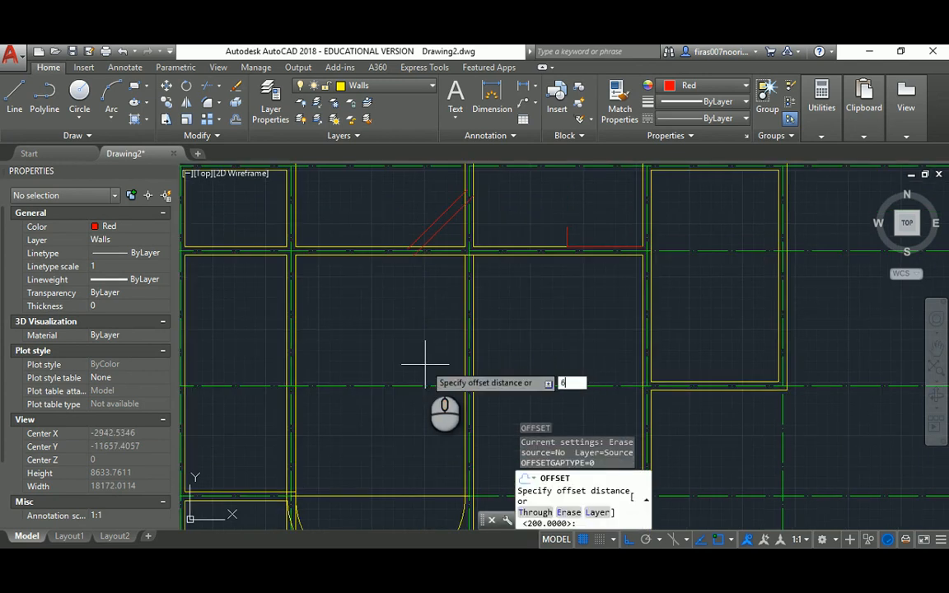
type("00")
key("Return")
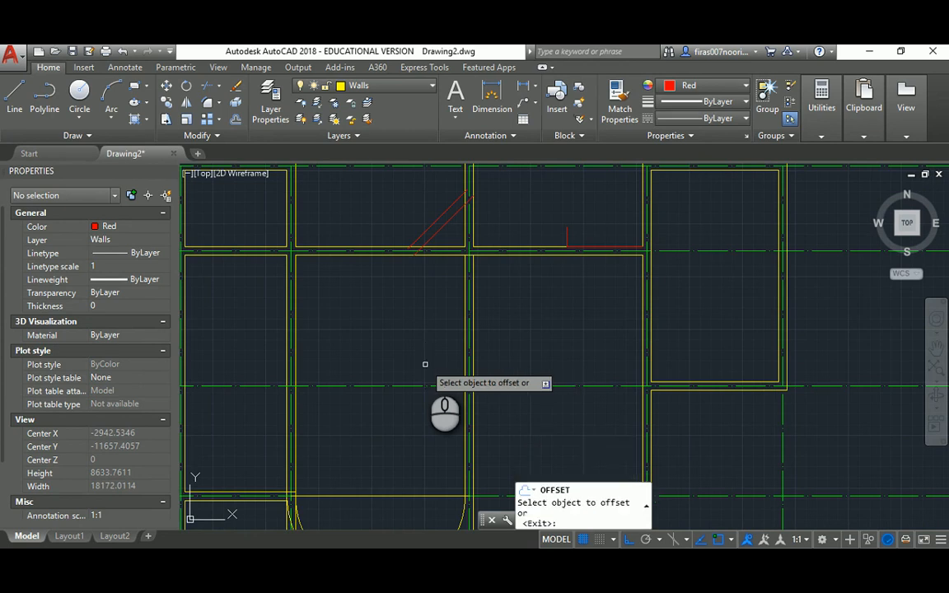
left_click(415, 385)
left_click(415, 346)
key("Escape")
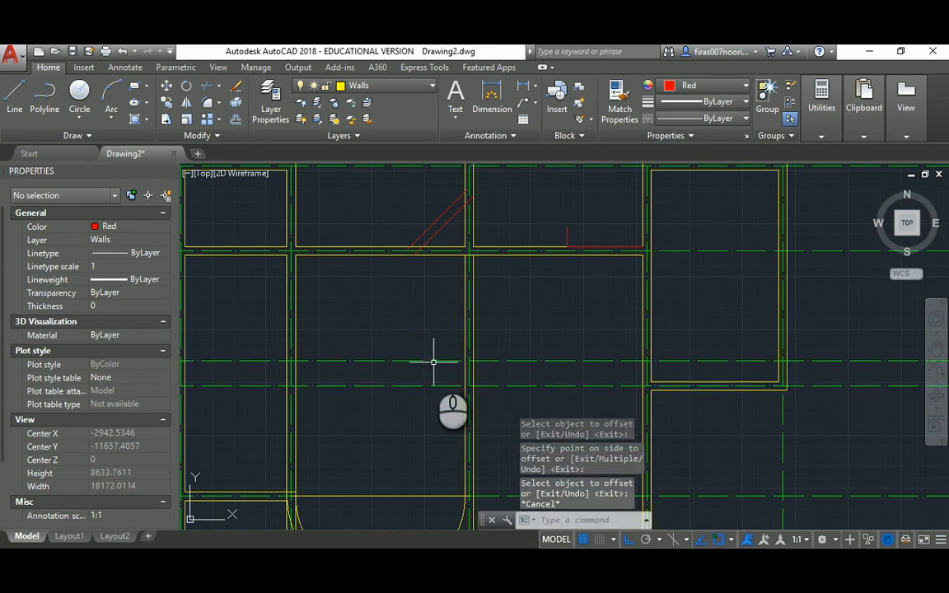
key("alt+Tab")
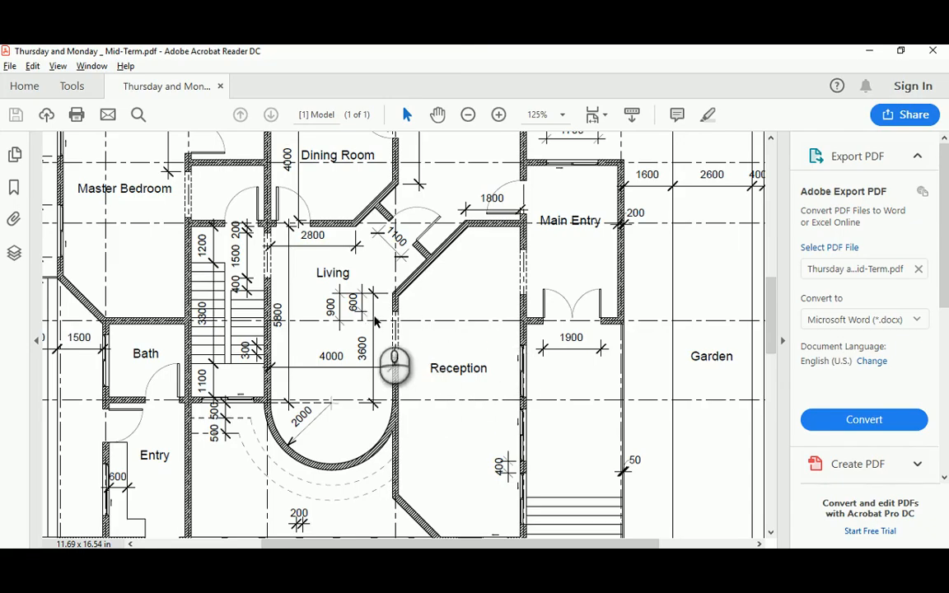
key("alt+Tab")
key("alt+Tab")
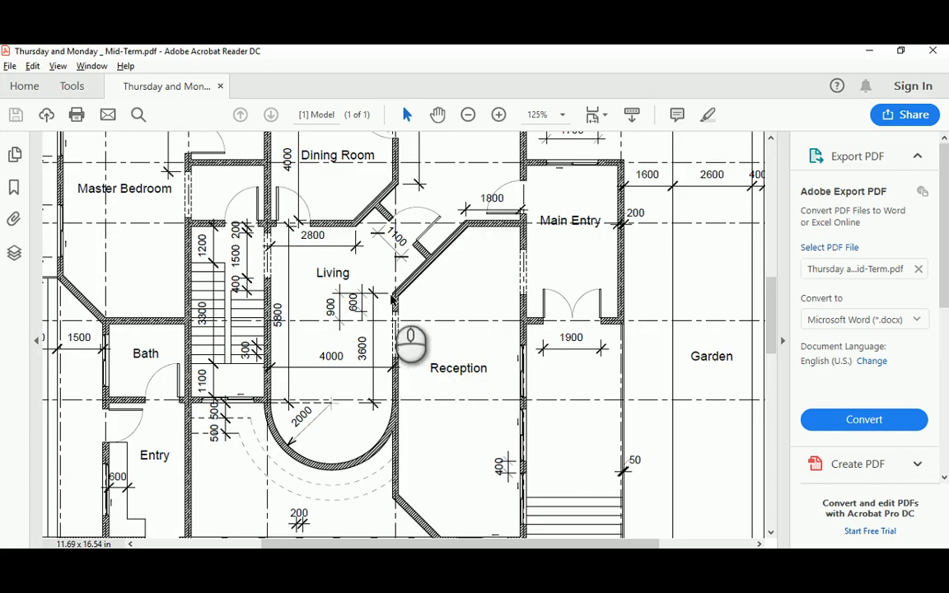
key("alt+Tab")
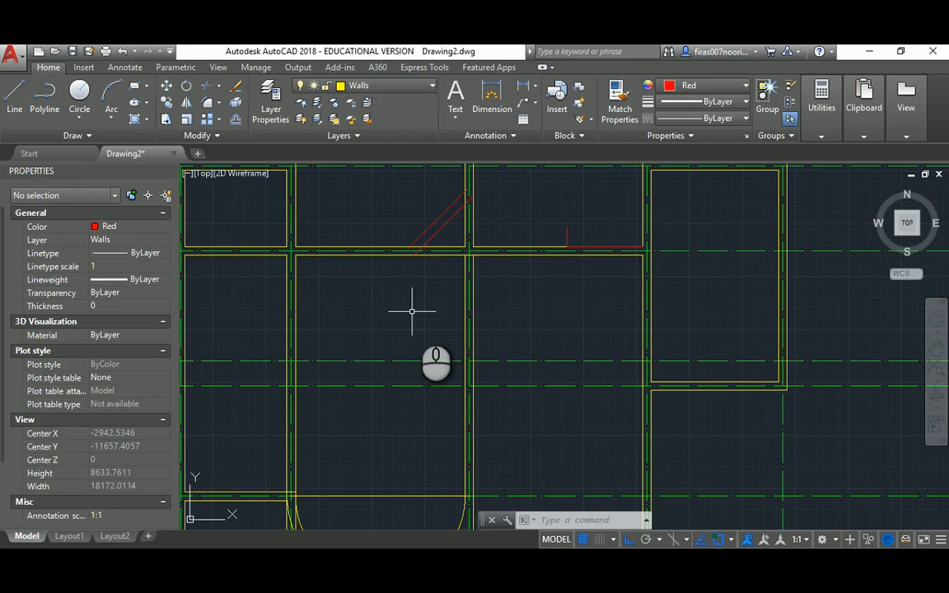
Sketch two short trial segments from the corner on the grid line
key("Escape")
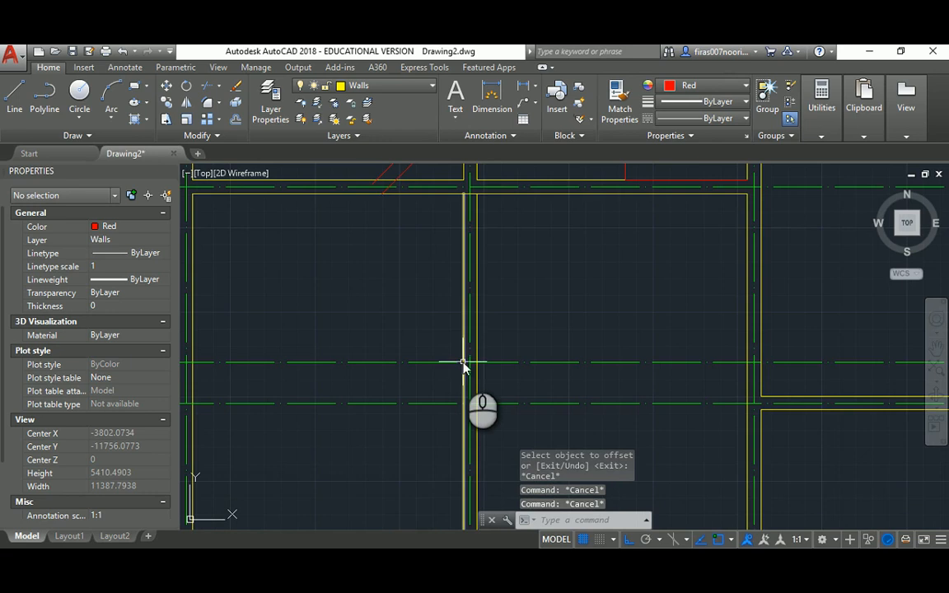
key("Return")
left_click(463, 361)
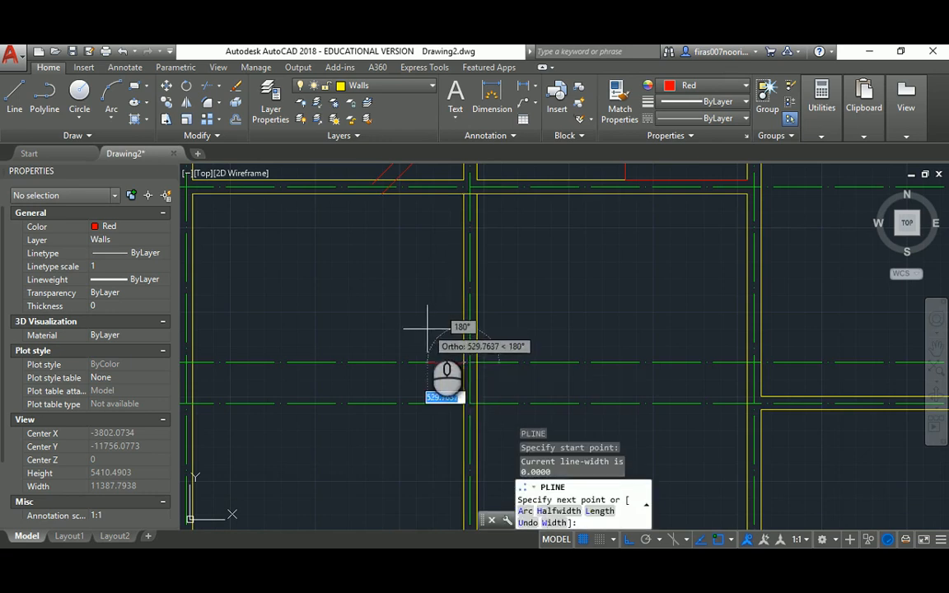
left_click(426, 329)
key("Return")
key("Return")
left_click(463, 361)
left_click(449, 328)
key("Escape")
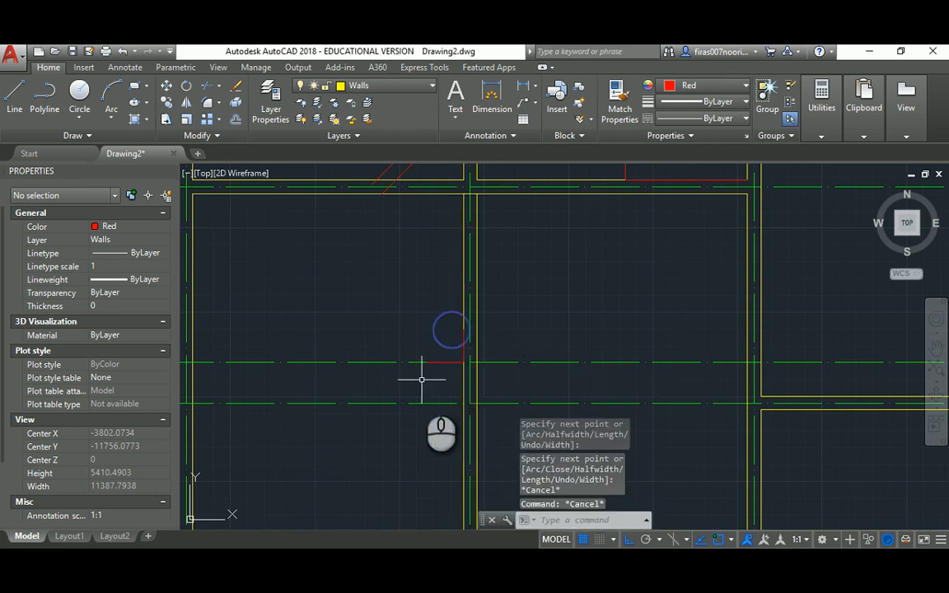
scroll(458, 367, "up", 3)
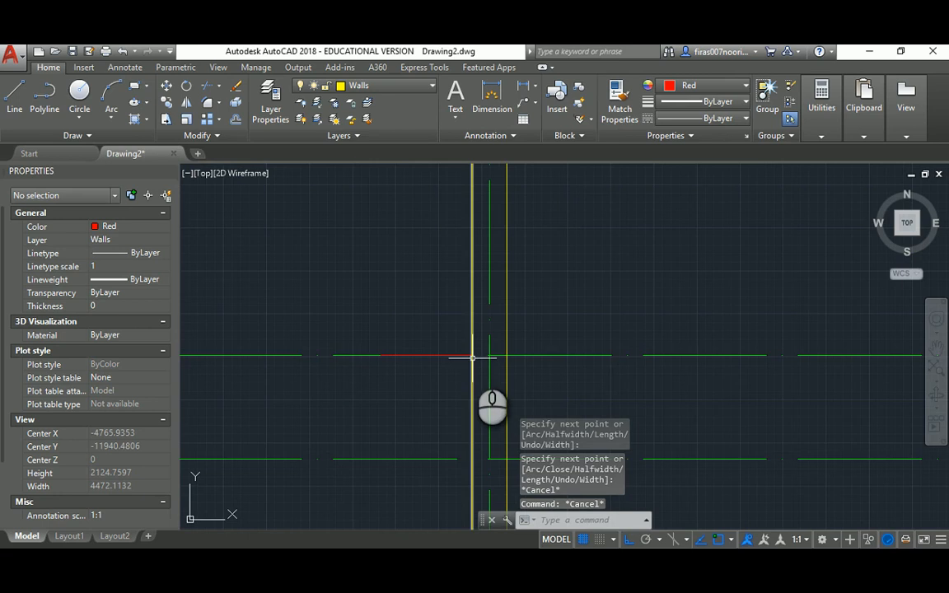
Draw a trial circle centred at the red lines' corner
type("c")
key("Return")
left_click(473, 356)
left_click(492, 373)
key("Escape")
key("alt+Tab")
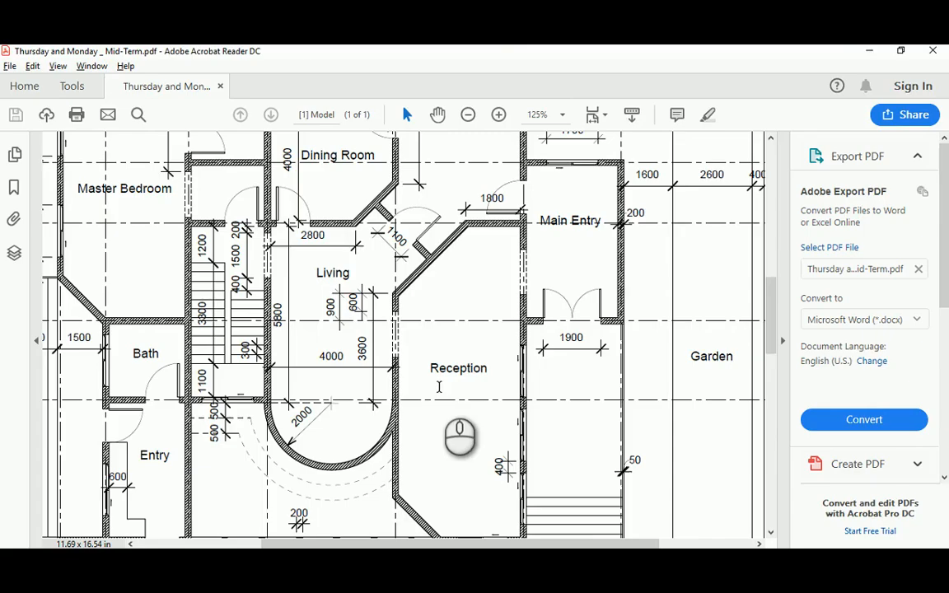
key("alt+Tab")
Delete the extra horizontal line
left_click(387, 373)
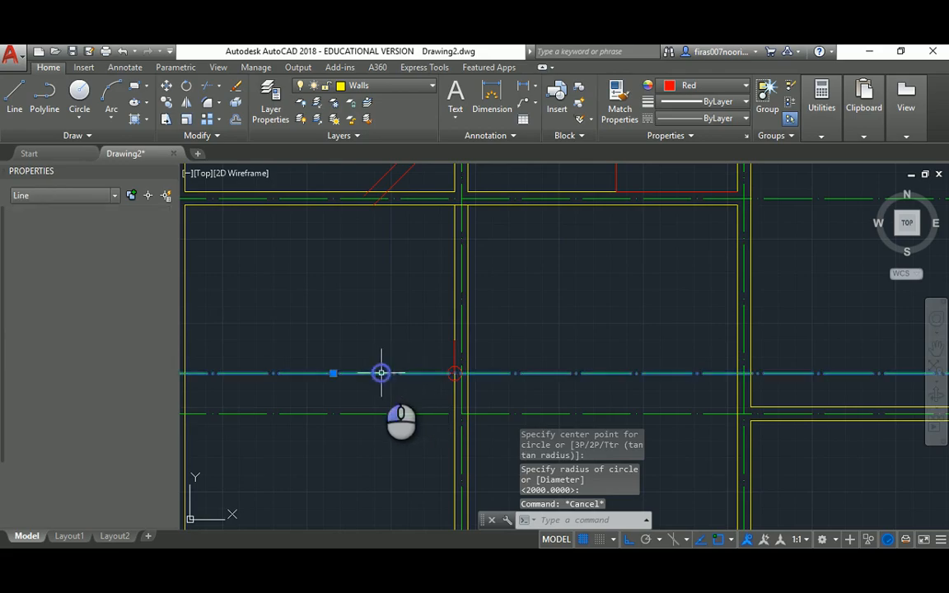
key("Delete")
scroll(388, 375, "down", 4)
key("alt+Tab")
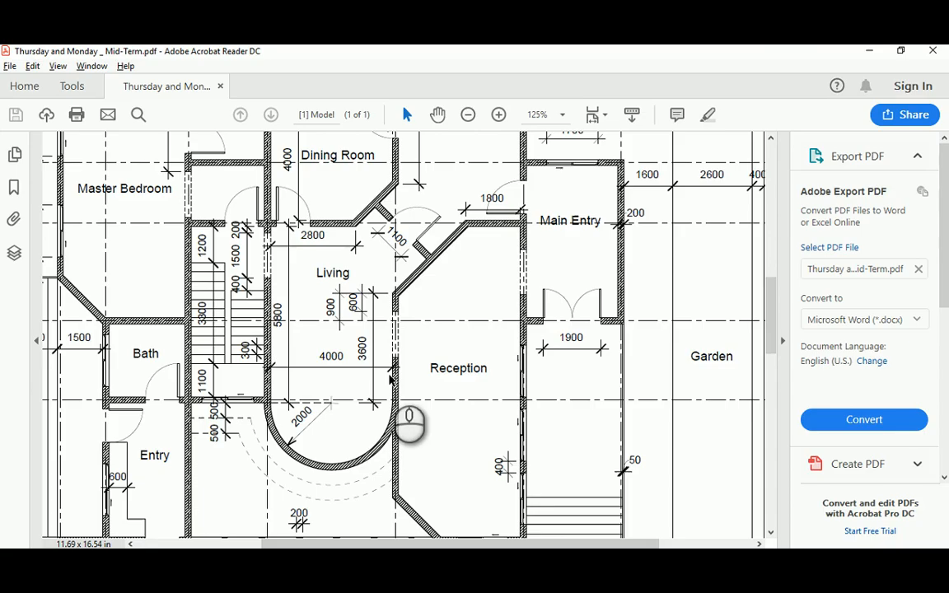
key("alt+Tab")
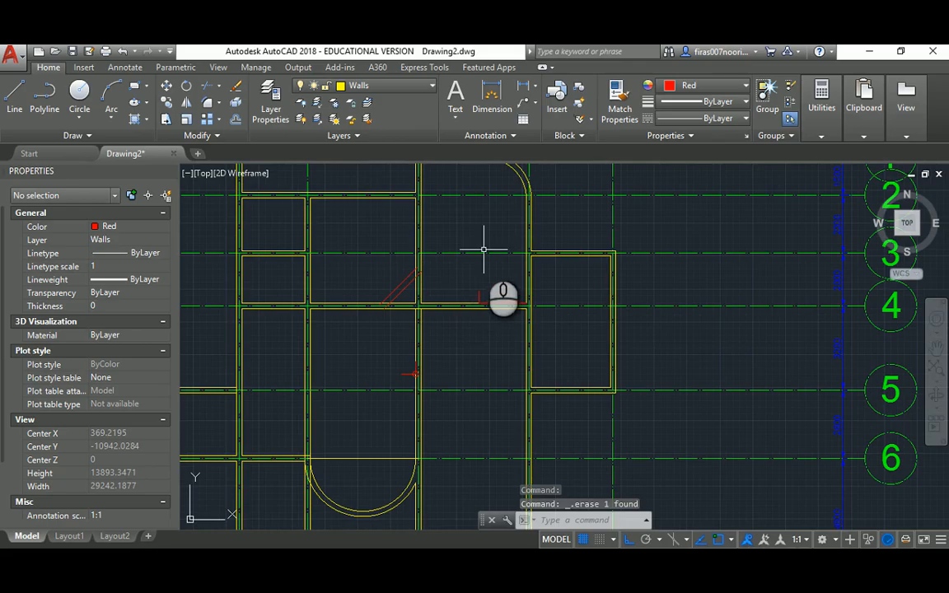
key("Escape")
Draw the red diagonal from the vertical wall to the upper wall corner, then set a 200 offset
type("l")
key("Return")
scroll(419, 362, "up", 2)
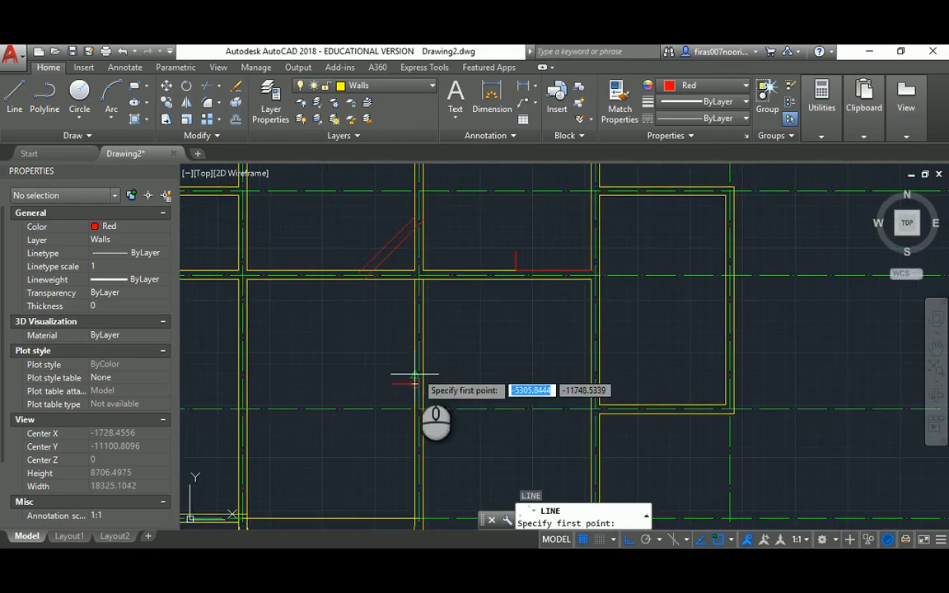
scroll(412, 382, "up", 2)
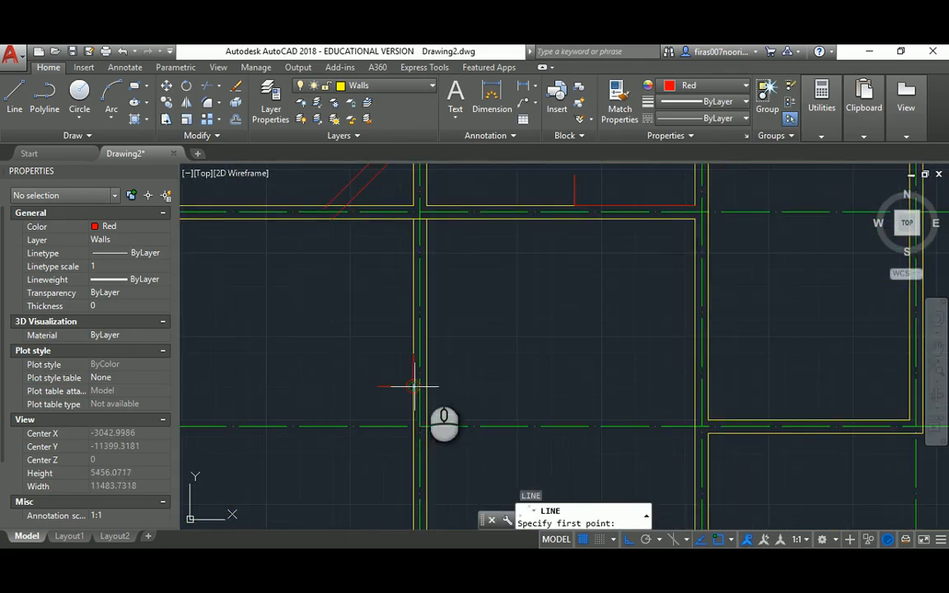
left_click(414, 384)
left_click(575, 204)
key("Escape")
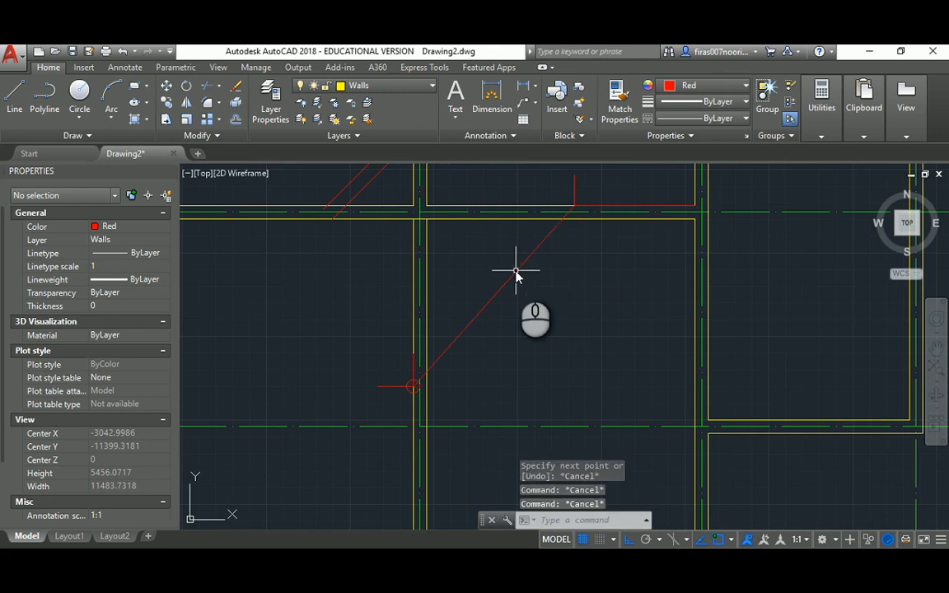
type("o")
key("Return")
type("200")
key("Return")
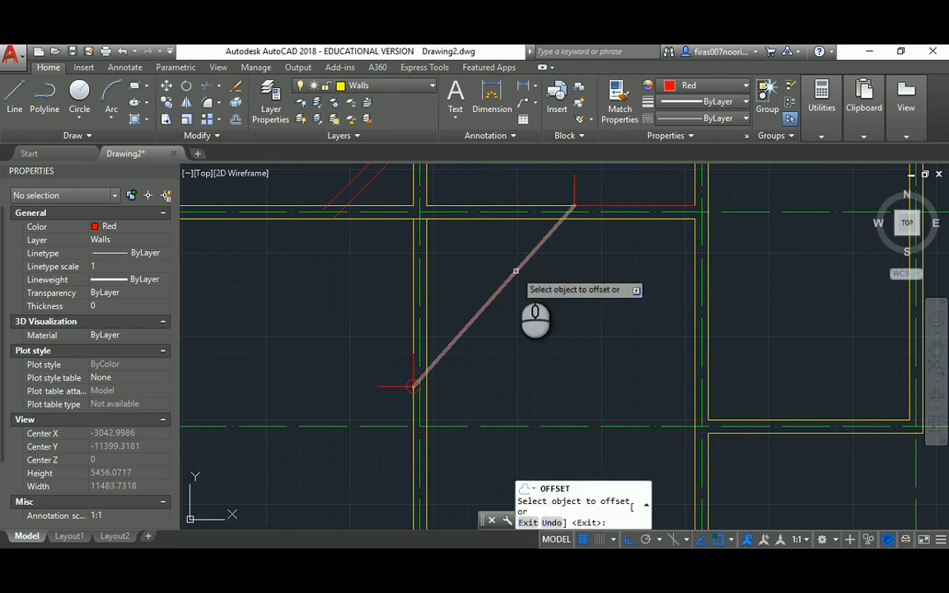
Offset the diagonal 200 to form the wall's second side and delete leftover short red lines
left_click(511, 275)
left_click(396, 367)
key("Escape")
left_click(363, 346)
left_click(434, 403)
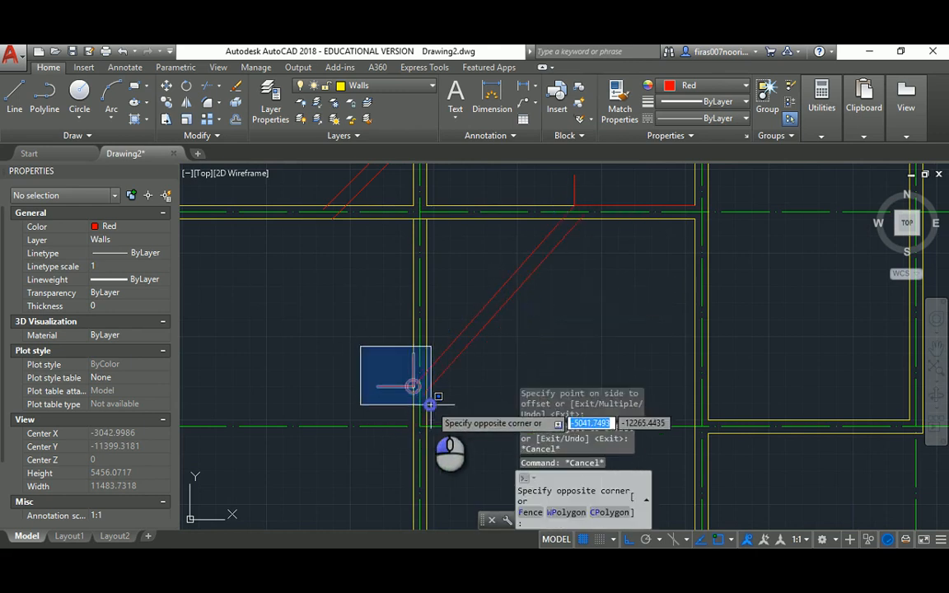
scroll(470, 364, "down", 2)
key("Delete")
left_click(512, 233)
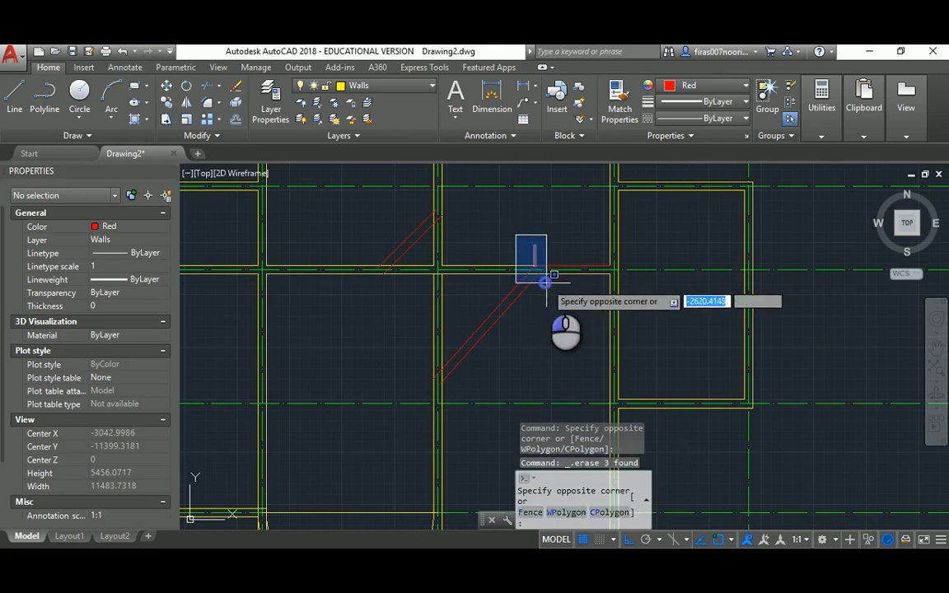
left_click(547, 281)
key("Delete")
left_click(556, 264)
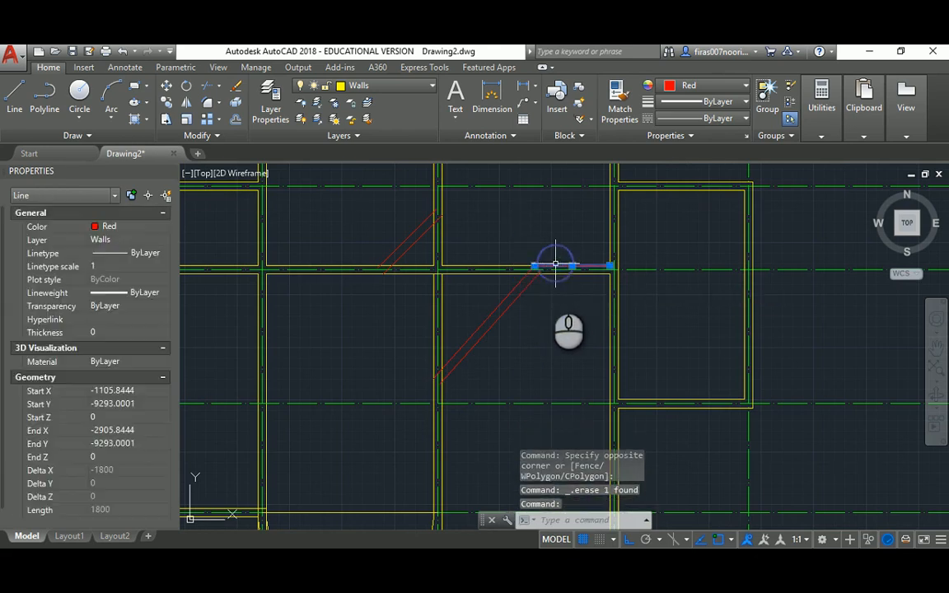
key("Delete")
Trim three overhanging wall pieces using both diagonals as cutting edges
type("tr")
key("Return")
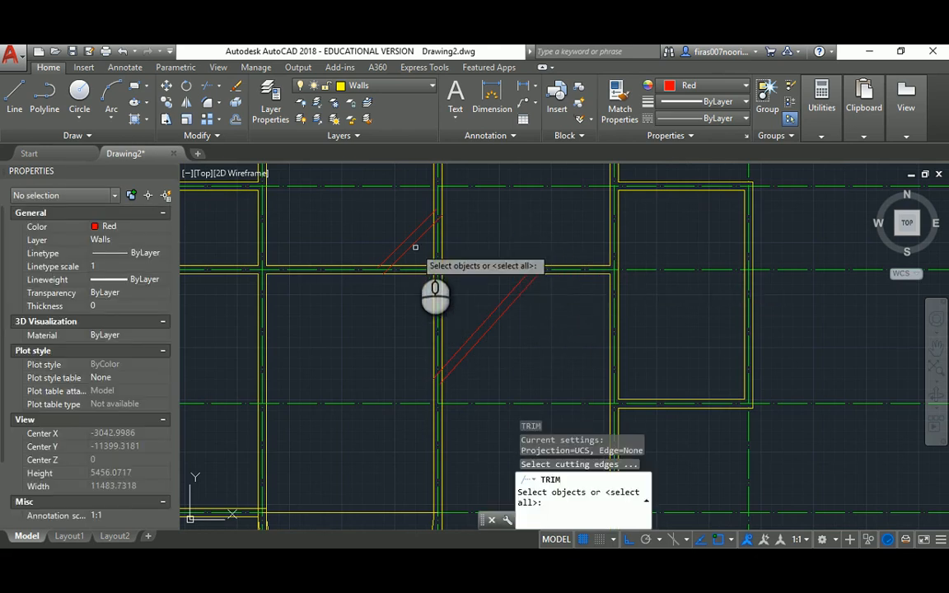
left_click(412, 245)
left_click(484, 322)
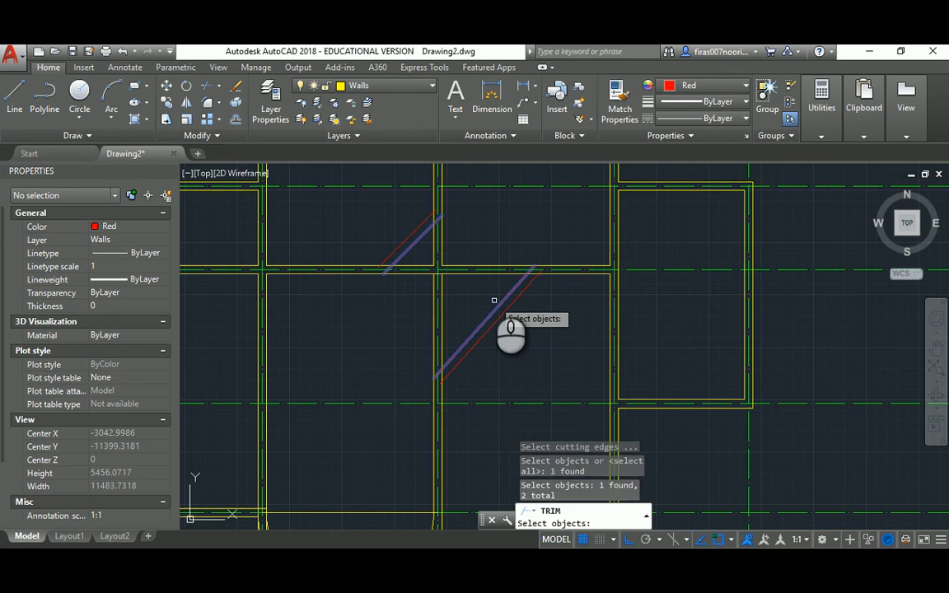
key("Return")
left_click(483, 267)
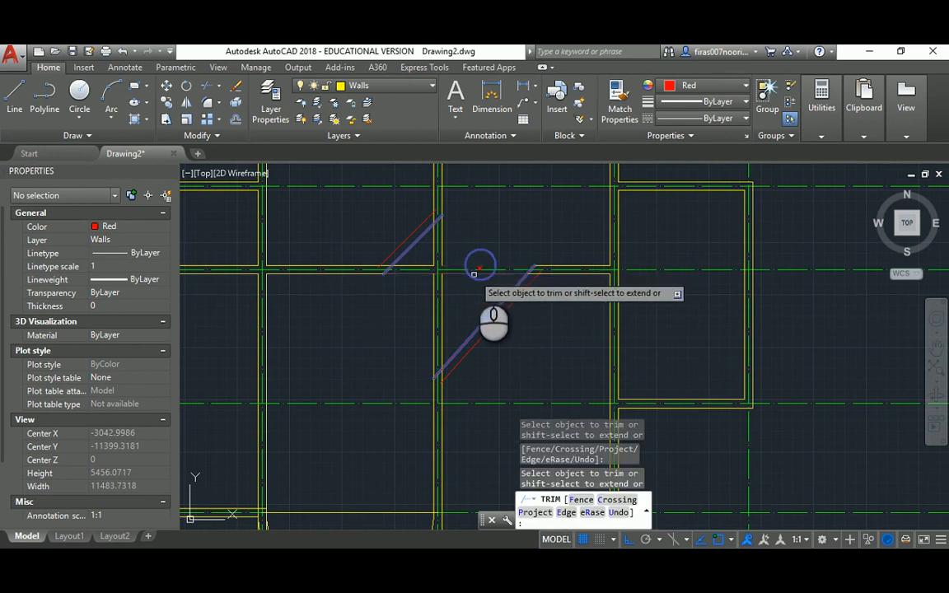
left_click(414, 263)
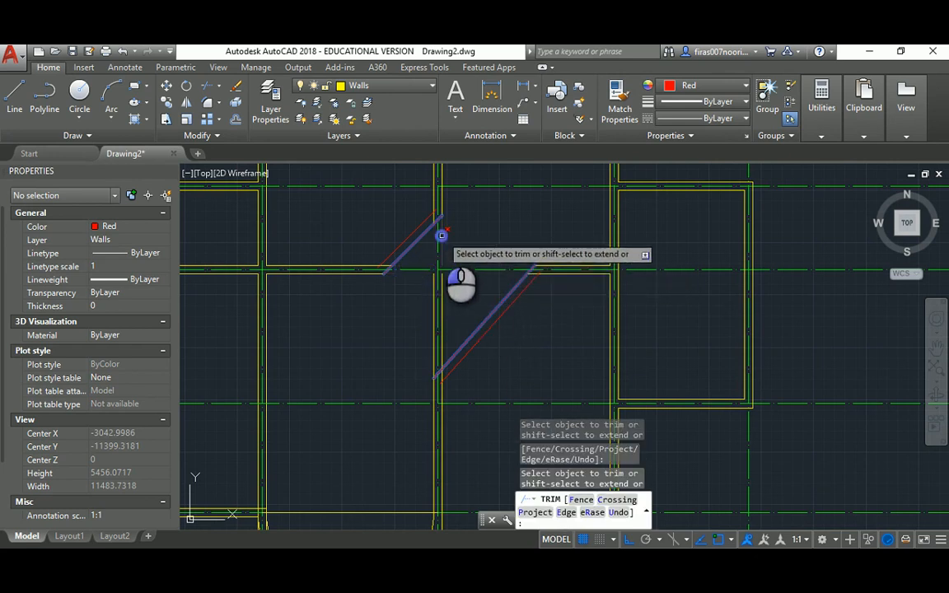
left_click(429, 354)
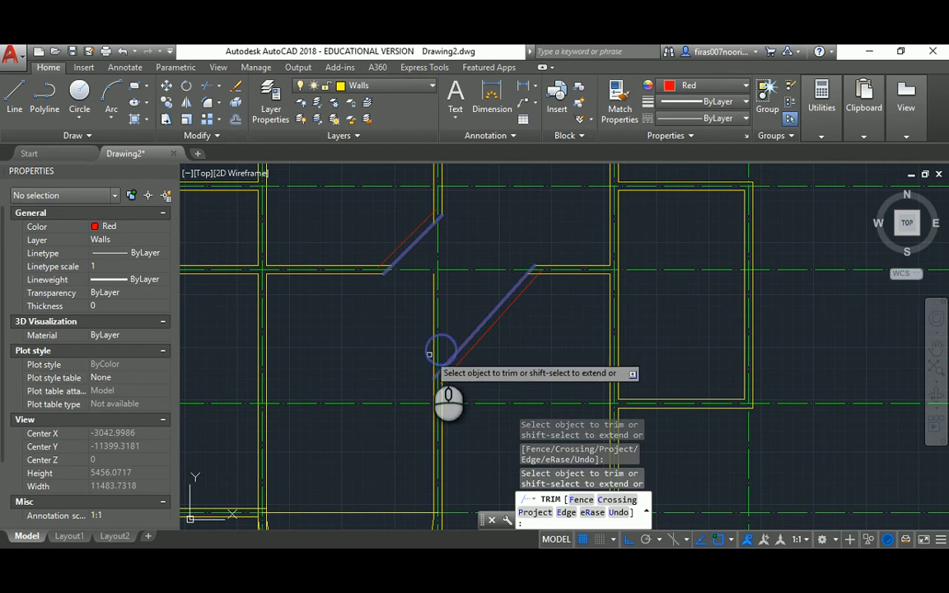
key("Escape")
key("Escape")
scroll(432, 354, "down", 2)
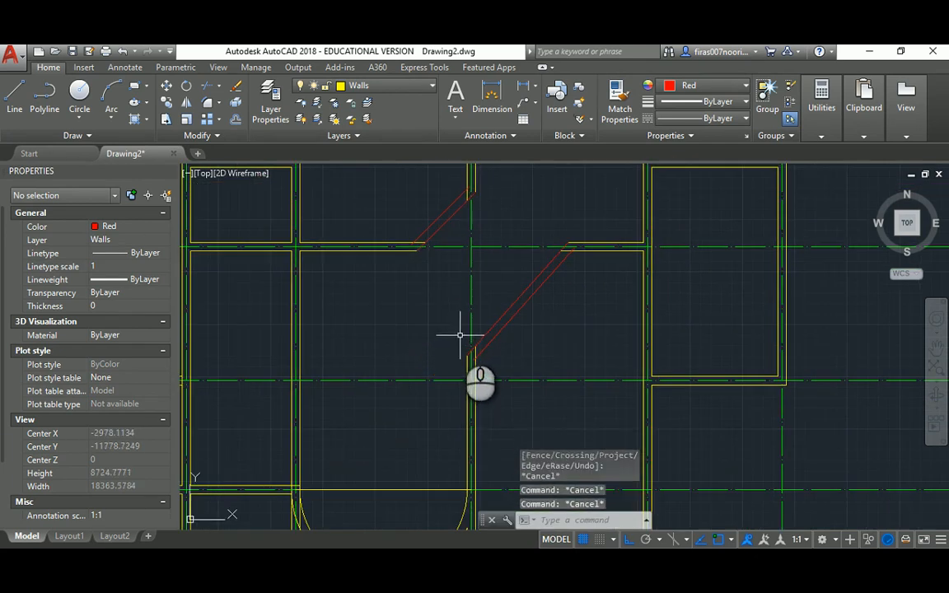
scroll(486, 306, "down", 2)
key("alt+Tab")
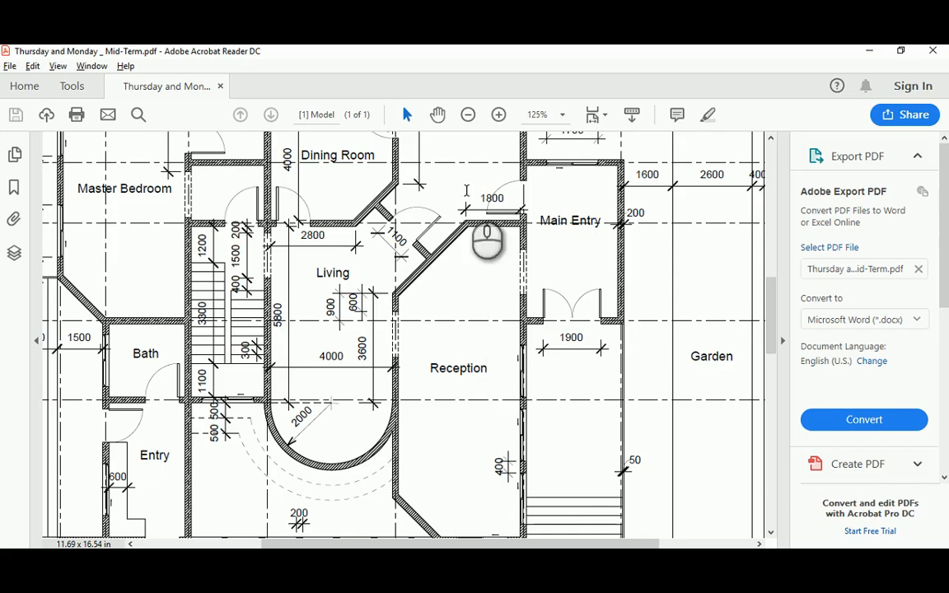
key("alt+Tab")
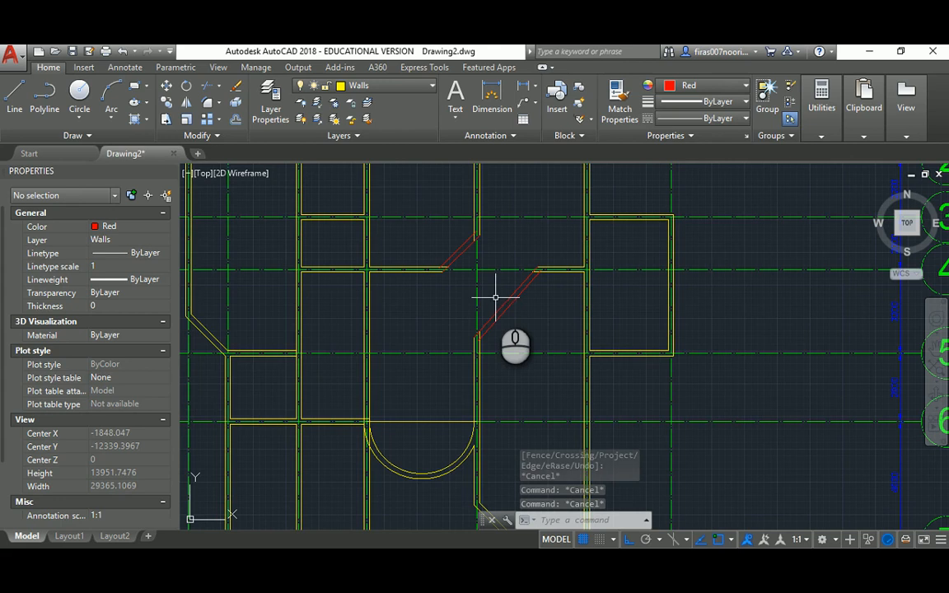
Match the lower and upper red diagonal lines to a yellow wall line's properties
scroll(483, 361, "up", 2)
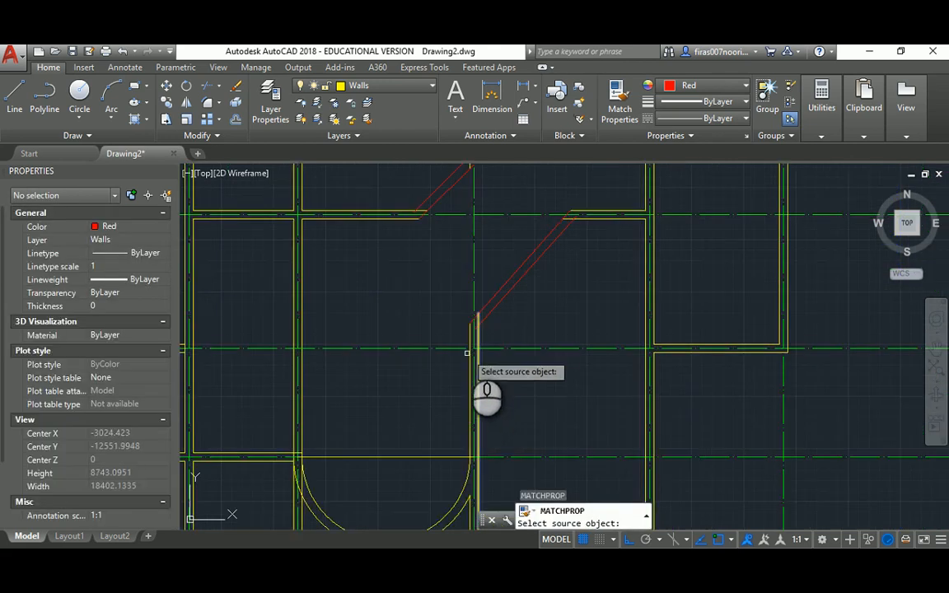
left_click(479, 337)
left_click(515, 304)
left_click(501, 268)
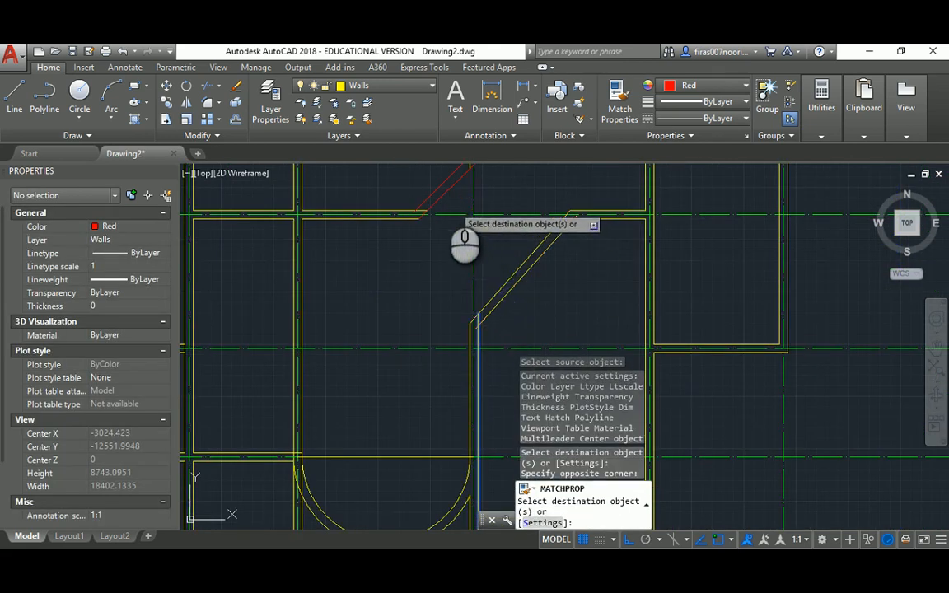
left_click(448, 200)
left_click(419, 178)
key("Escape")
key("Escape")
Fillet the upper diagonal to its horizontal and vertical wall lines with radius 0
type("f")
key("space")
left_click(418, 207)
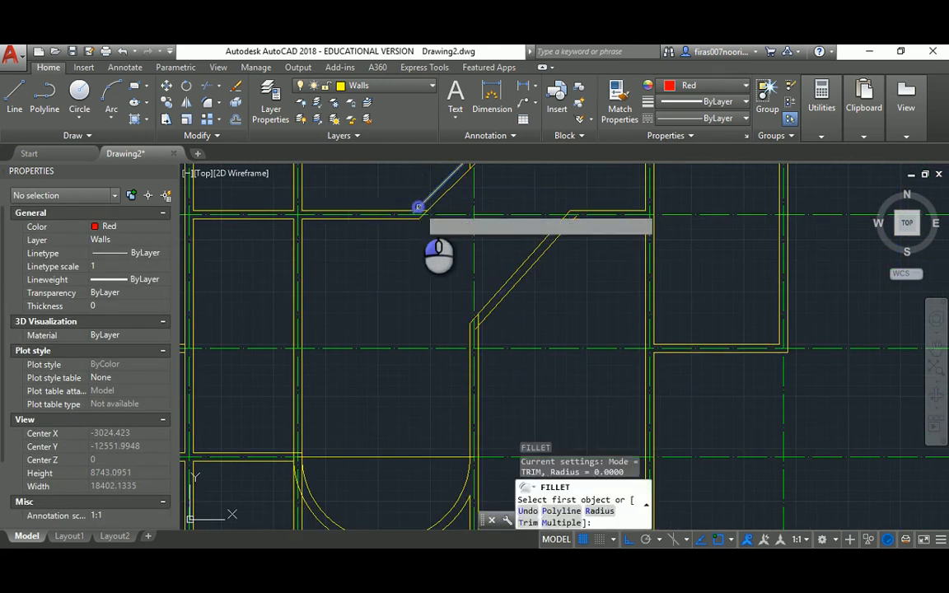
left_click(405, 210)
middle_click_drag(440, 213, 439, 318)
key("space")
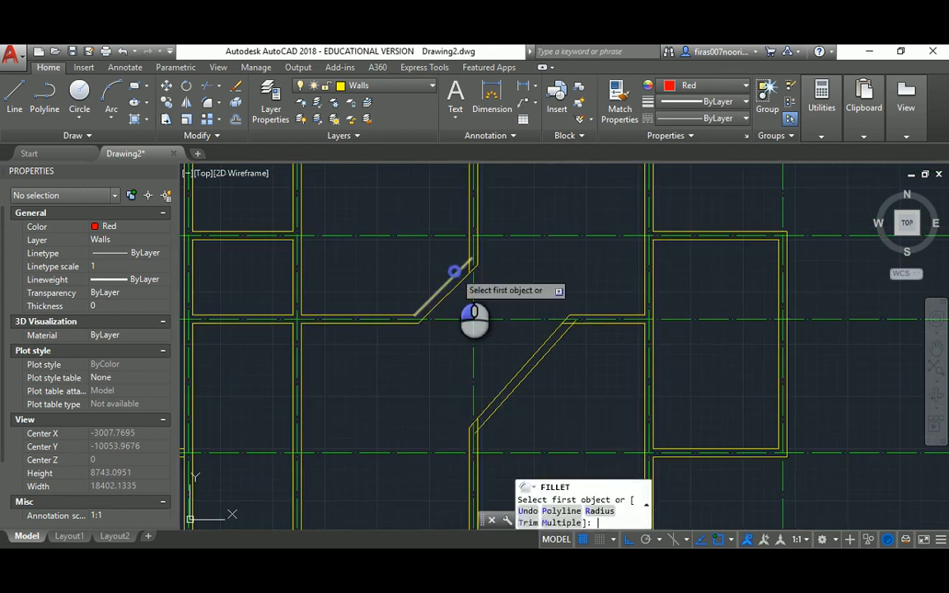
left_click(458, 267)
left_click(474, 247)
left_click(477, 246)
scroll(477, 269, "up", 1)
key("Escape")
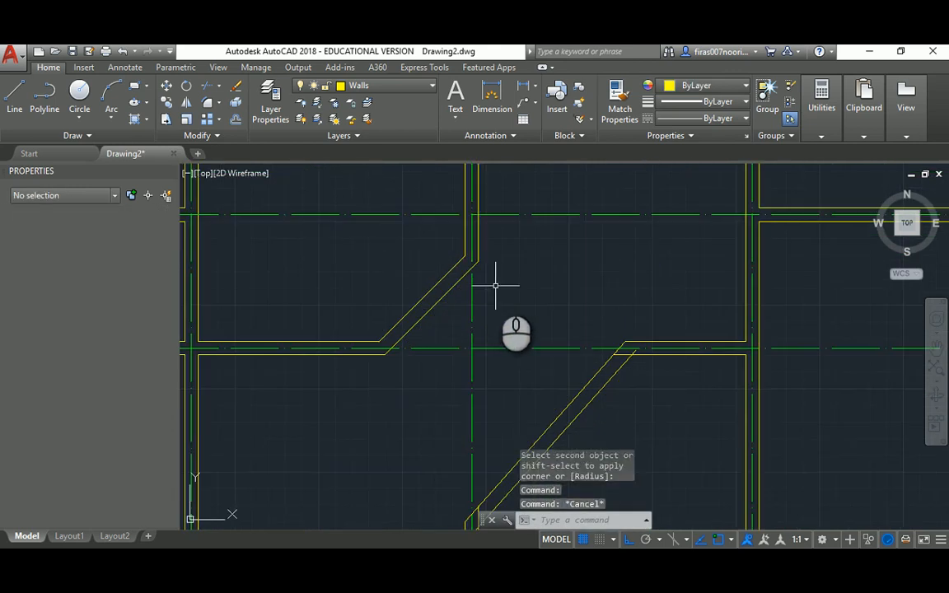
scroll(496, 286, "down", 1)
Fillet the lower diagonal corners at radius 0, then return to the reference PDF
middle_click_drag(526, 323, 443, 223)
scroll(492, 239, "up", 1)
scroll(491, 238, "down", 1)
key("space")
left_click(489, 234)
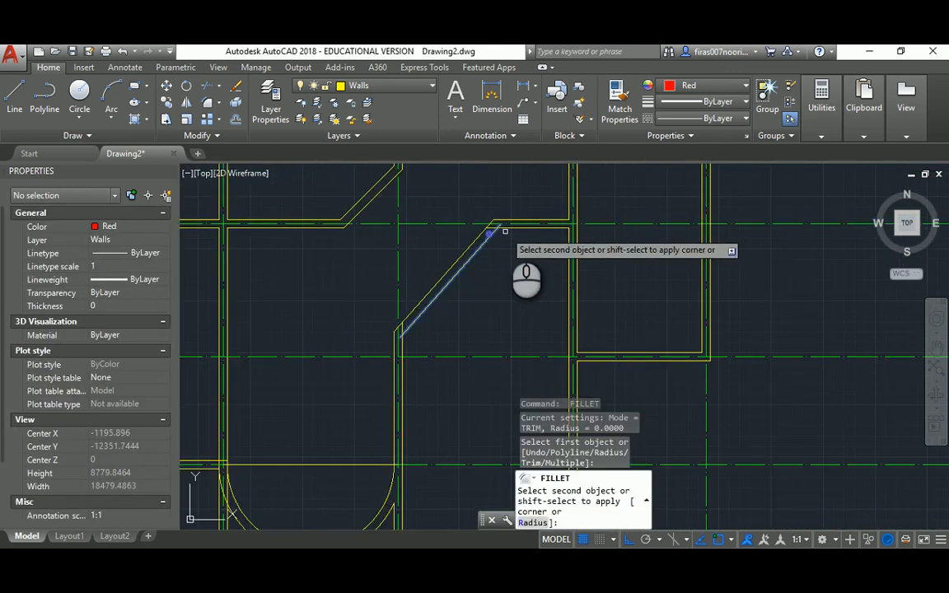
left_click(508, 227)
scroll(410, 343, "up", 2)
key("space")
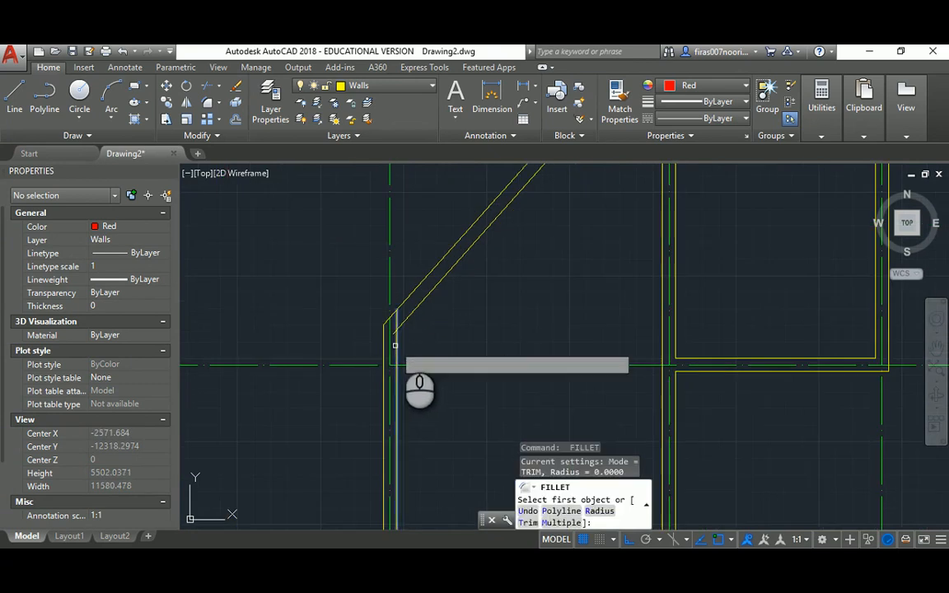
left_click(394, 340)
left_click(411, 314)
key("Escape")
key("Escape")
scroll(466, 281, "down", 3)
mouse_move(450, 280)
middle_mouse_down()
mouse_move(489, 268)
mouse_move(438, 336)
mouse_move(443, 354)
middle_mouse_up()
key("alt+Tab")
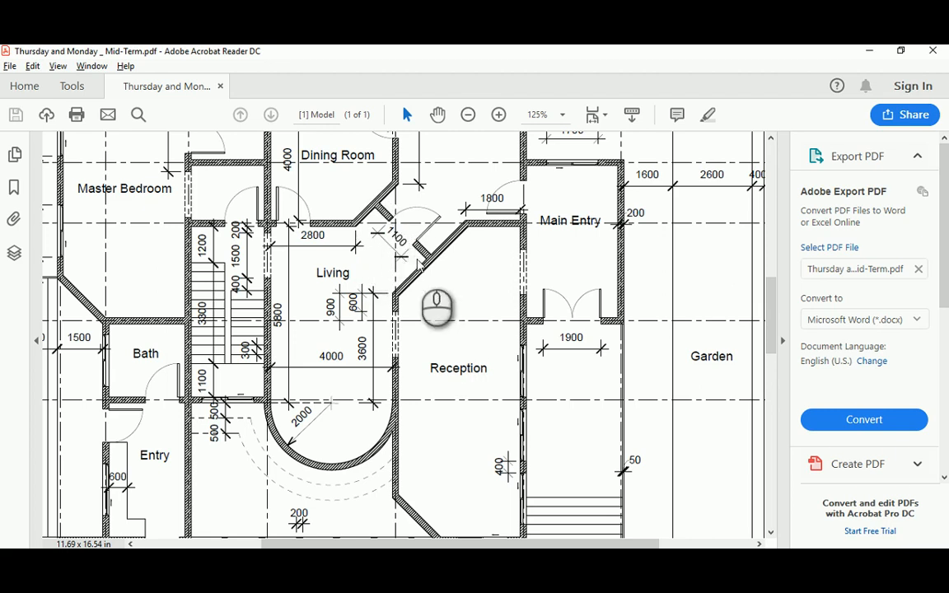
Back in AutoCAD, set the colour for new objects to ByLayer
key("alt+Tab")
key("Escape")
key("Escape")
key("Escape")
type("l")
key("Return")
scroll(497, 280, "up", 2)
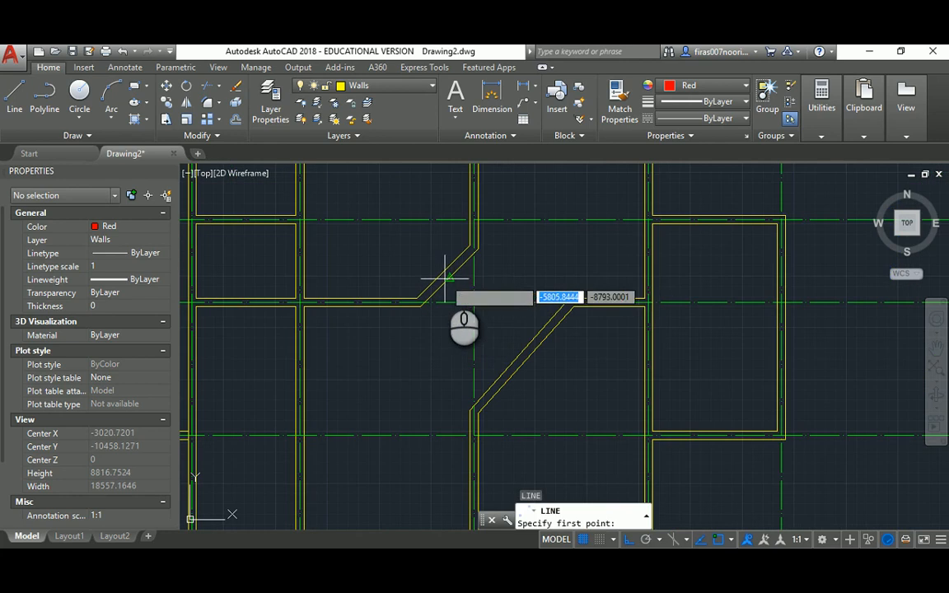
left_click(449, 278)
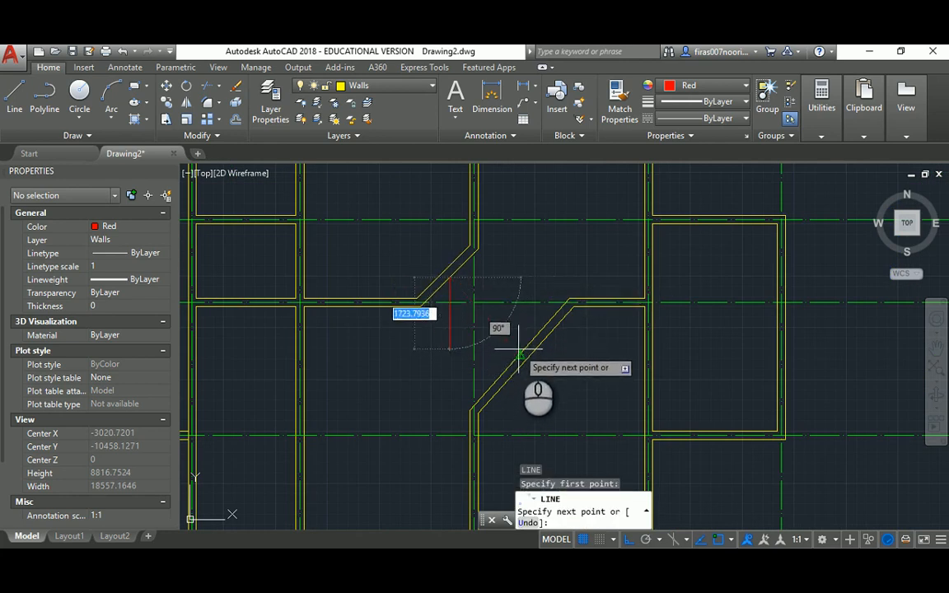
key("Escape")
key("Escape")
key("Escape")
left_click(135, 227)
left_click(125, 239)
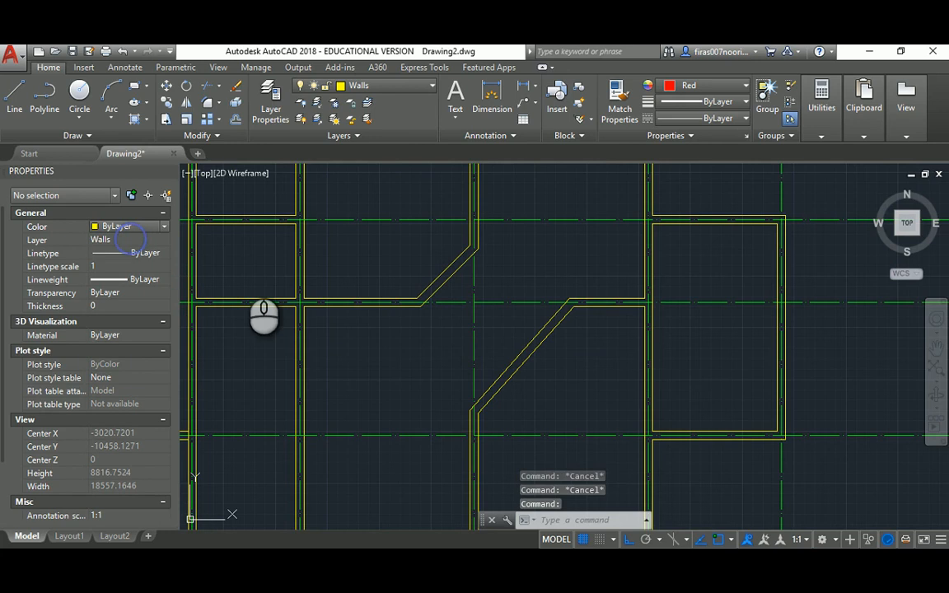
Draw a line from the upper diagonal wall corner perpendicular to the lower diagonal wall
key("Return")
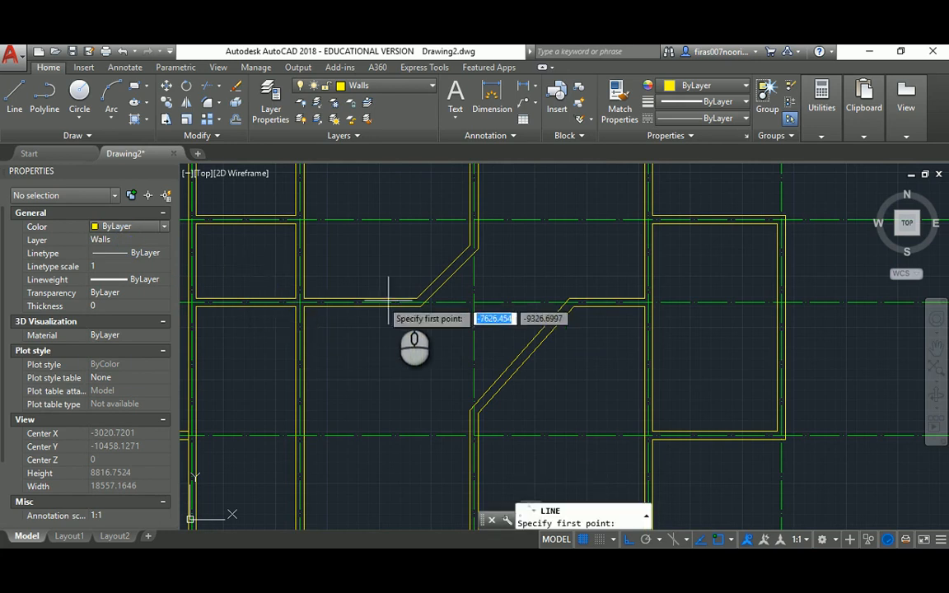
left_click(450, 281)
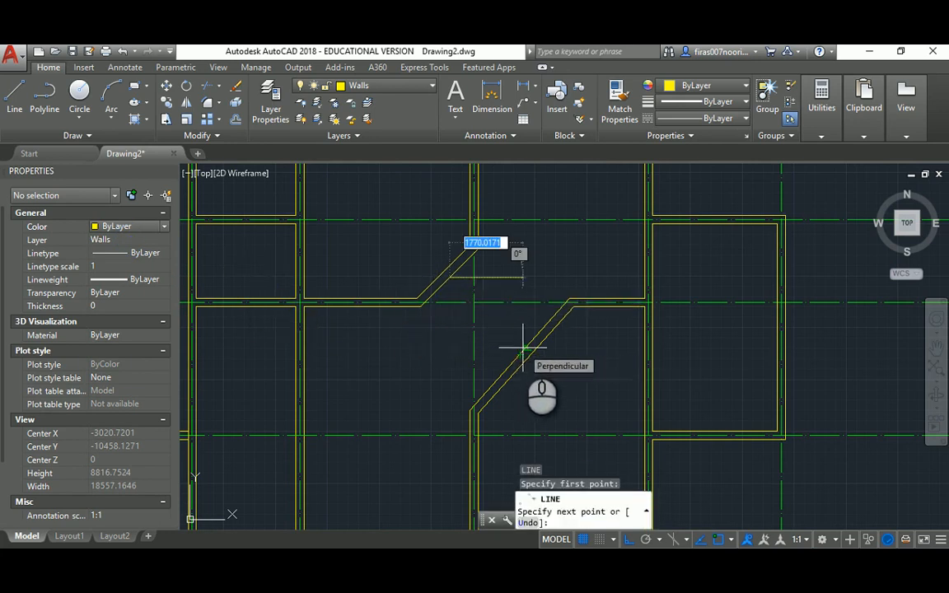
scroll(524, 346, "up", 7)
left_click(535, 334)
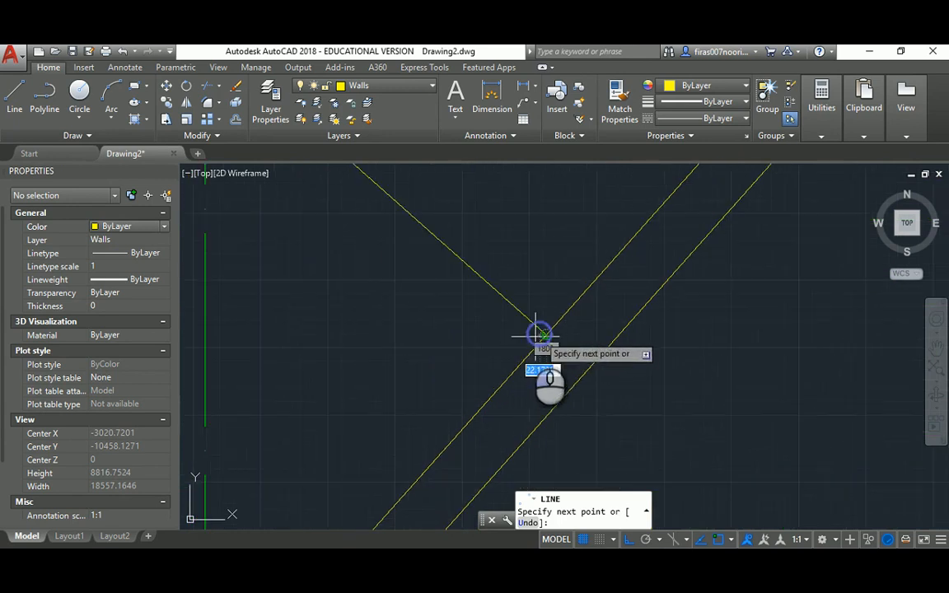
scroll(531, 339, "down", 7)
key("Escape")
key("Escape")
key("Escape")
key("Escape")
Offset the diagonal line by 100 and delete the extra diagonal line
type("o")
key("Return")
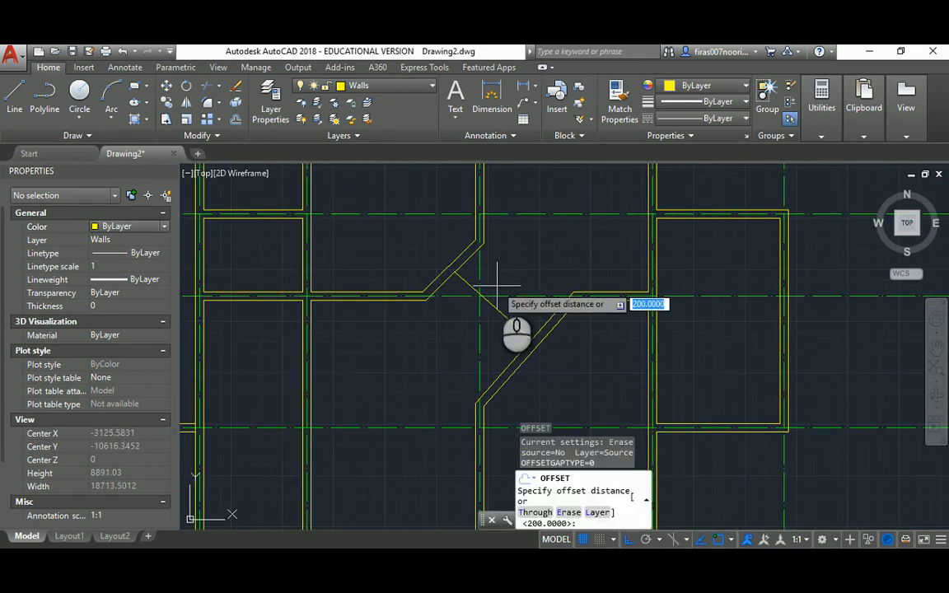
type("100")
key("Return")
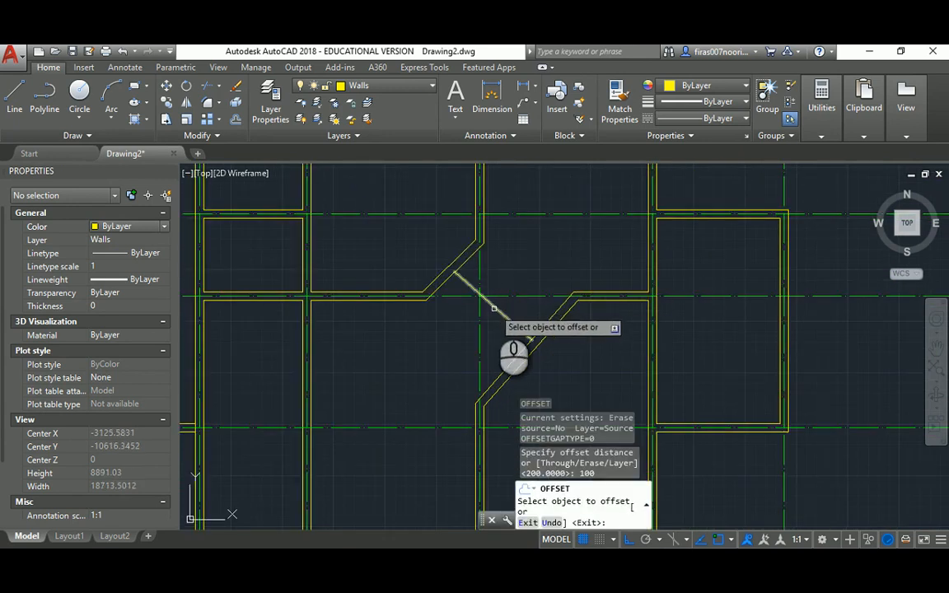
left_click(495, 304)
left_click(496, 314)
key("Escape")
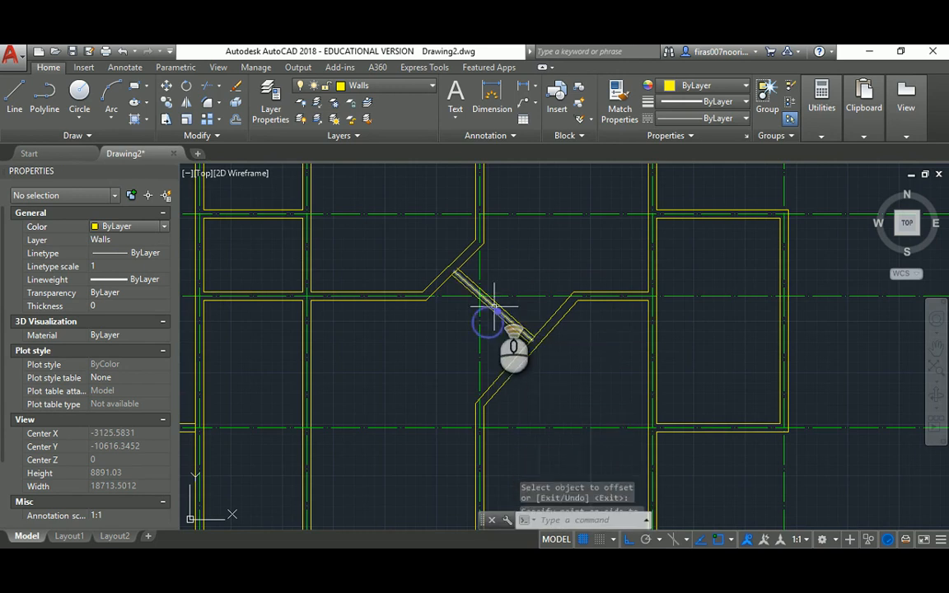
scroll(495, 311, "up", 4)
left_click(492, 312)
key("Delete")
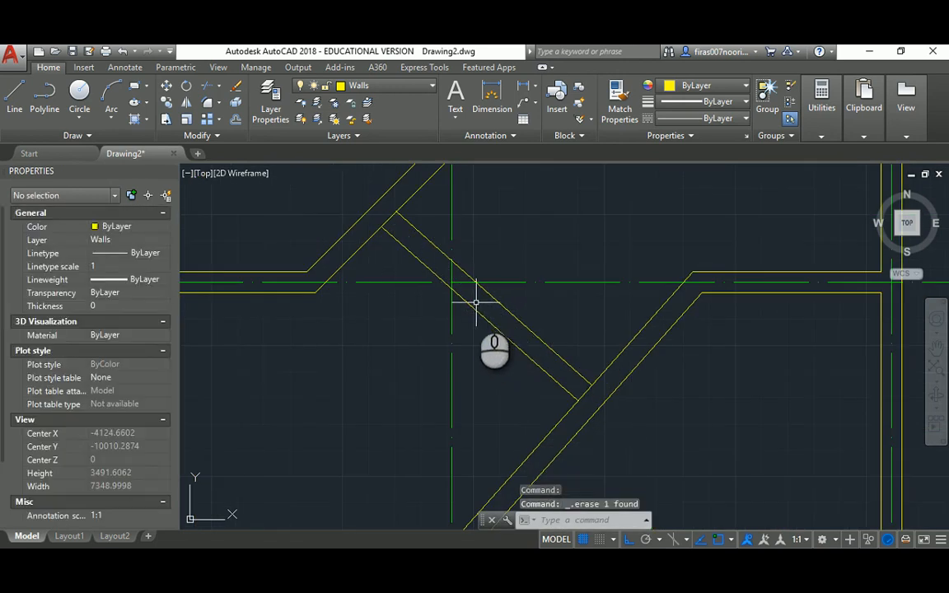
Trim the overshooting end of the lower diagonal wall line
type("tr")
key("Return")
key("Return")
left_click(388, 220)
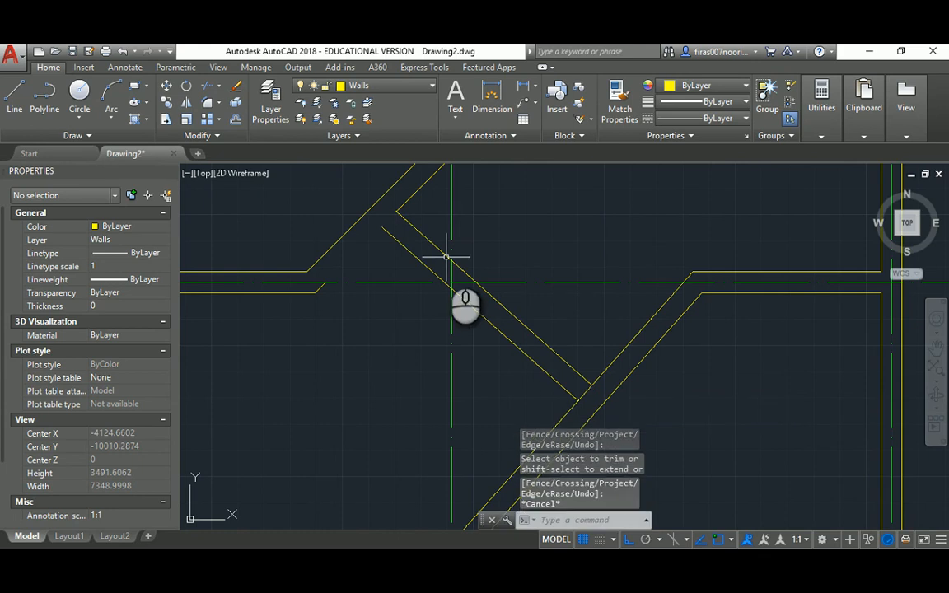
key("Escape")
key("Escape")
key("Escape")
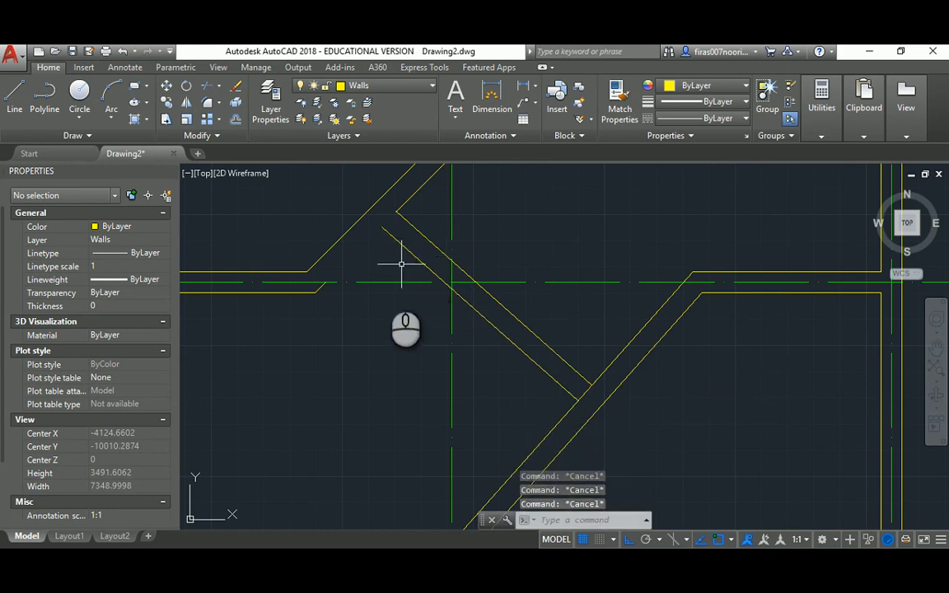
Fillet the lower-left wall line and its neighbour into a clean corner
type("f")
key("Return")
left_click(320, 285)
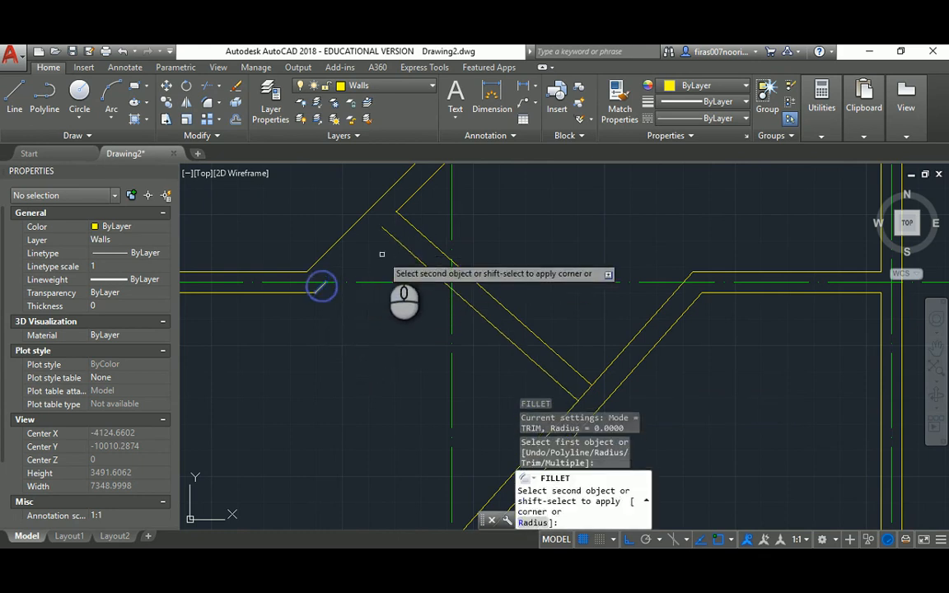
left_click(398, 244)
middle_click_drag(448, 276, 384, 222)
key("Escape")
key("Escape")
key("Escape")
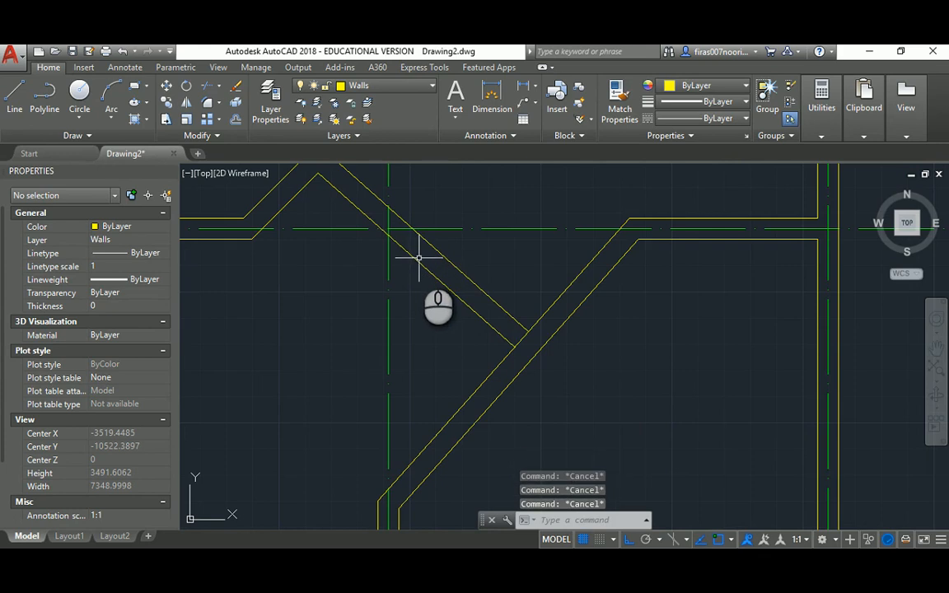
Start trimming the wall lines near the curved bay twice, cancelling both without changes
type("tr")
key("Return")
key("Return")
key("Escape")
key("Escape")
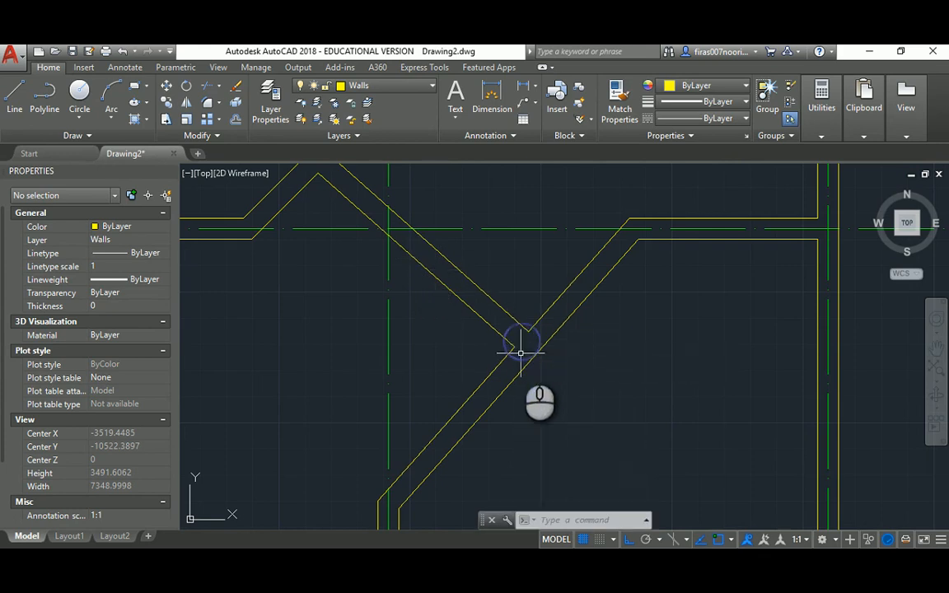
scroll(460, 245, "down", 2)
scroll(460, 245, "down", 4)
key("Escape")
key("Escape")
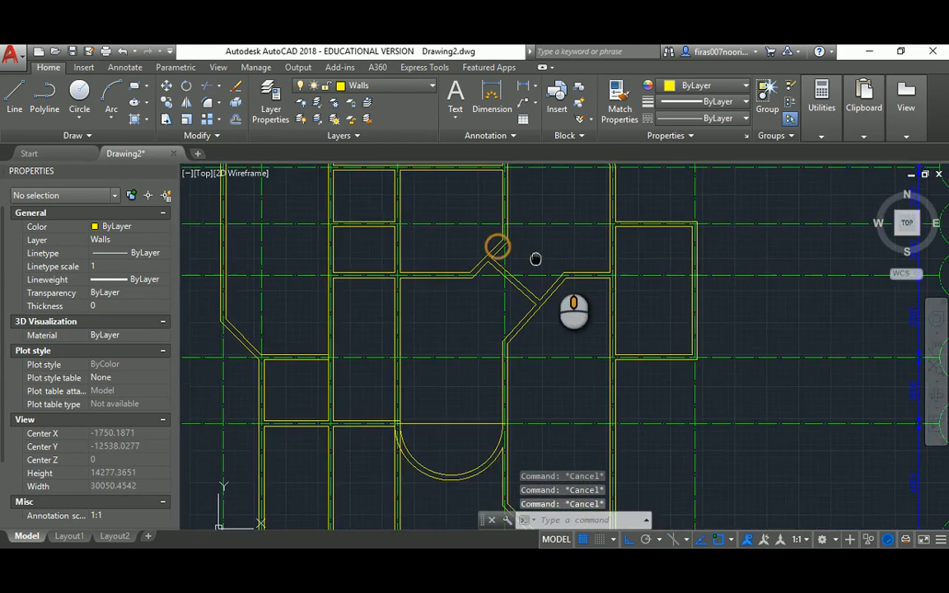
scroll(495, 246, "up", 4)
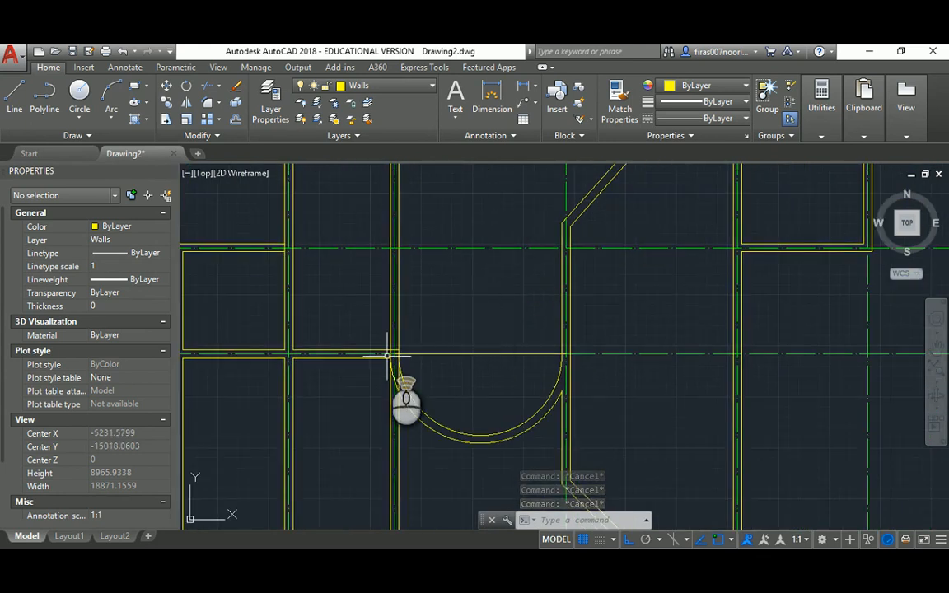
scroll(387, 356, "up", 3)
type("tr")
key("Return")
scroll(404, 337, "up", 3)
key("Return")
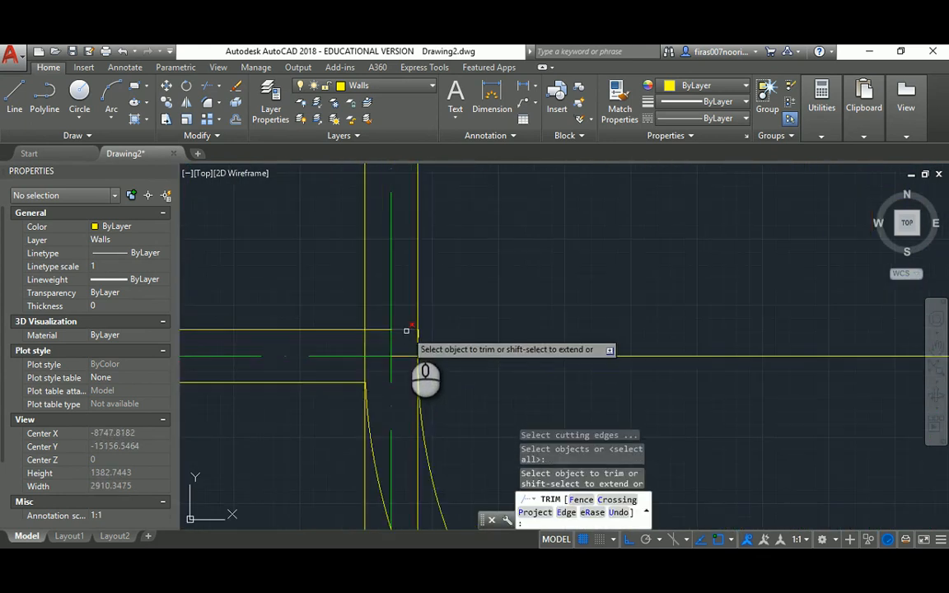
scroll(380, 330, "down", 4)
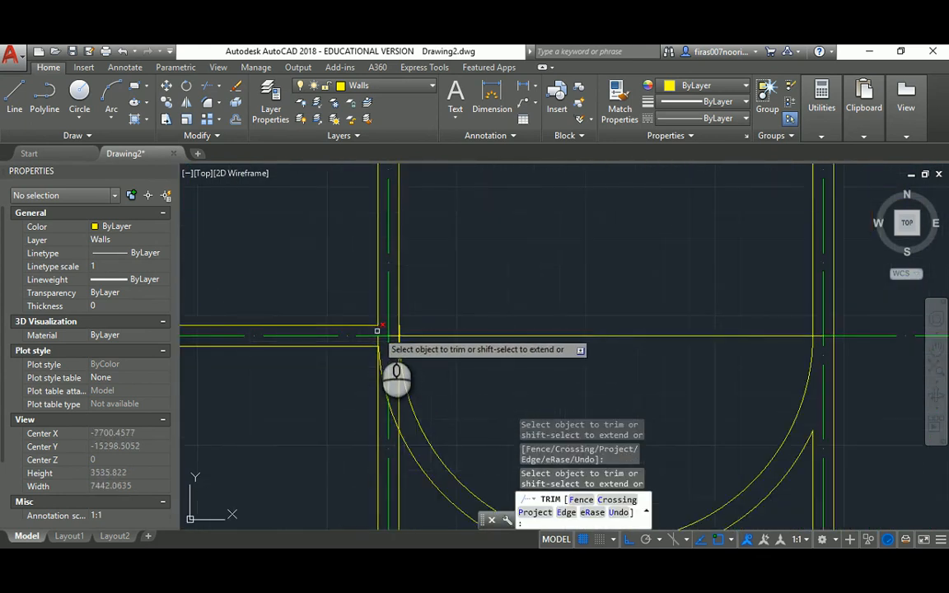
scroll(379, 330, "down", 4)
key("Escape")
key("Escape")
key("Escape")
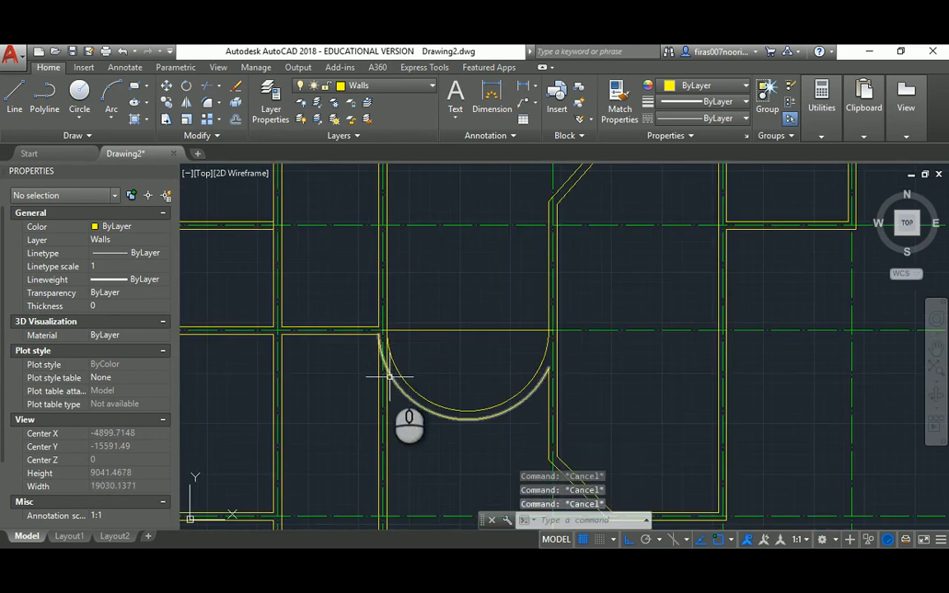
Fillet the semicircular wall's inner arc to the vertical wall line
middle_click_drag(388, 376, 371, 262)
type("f")
key("space")
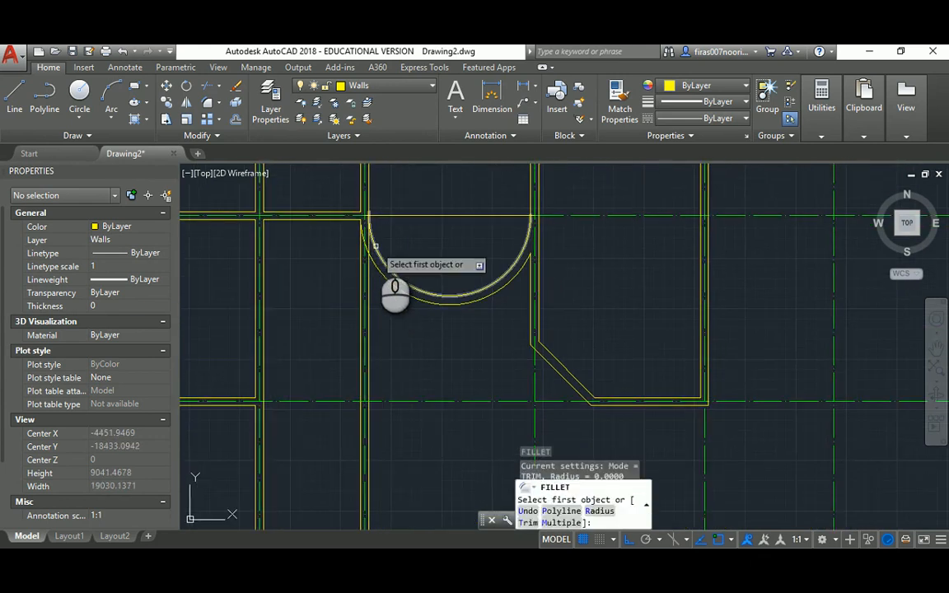
left_click(376, 249)
left_click(369, 175)
key("Escape")
Delete the leftover vertical wall line beside the curved bay
key("space")
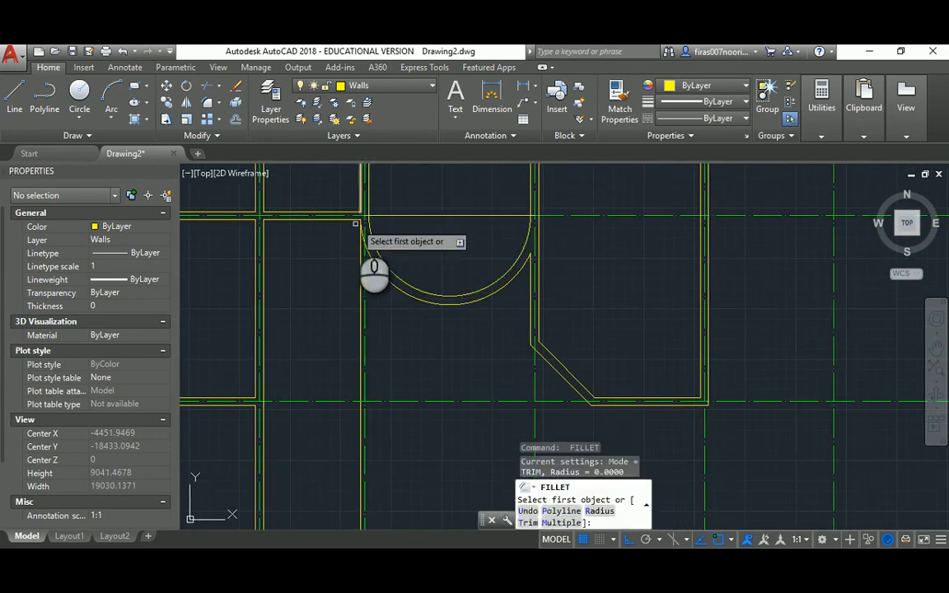
key("Escape")
key("Escape")
left_click(358, 260)
key("Delete")
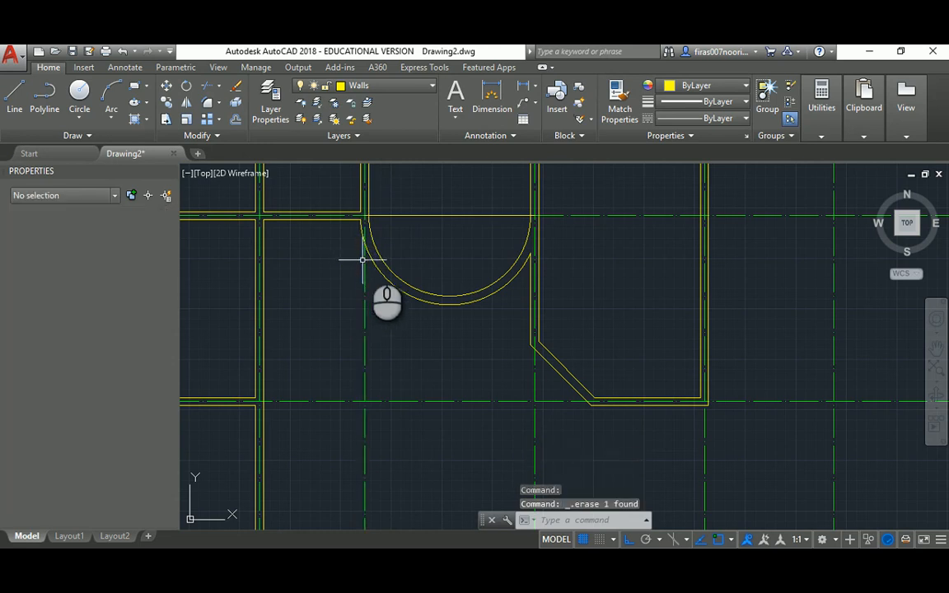
middle_click_drag(387, 247, 379, 278)
Delete the straight line across the top of the semicircular wall
scroll(407, 297, "up", 3)
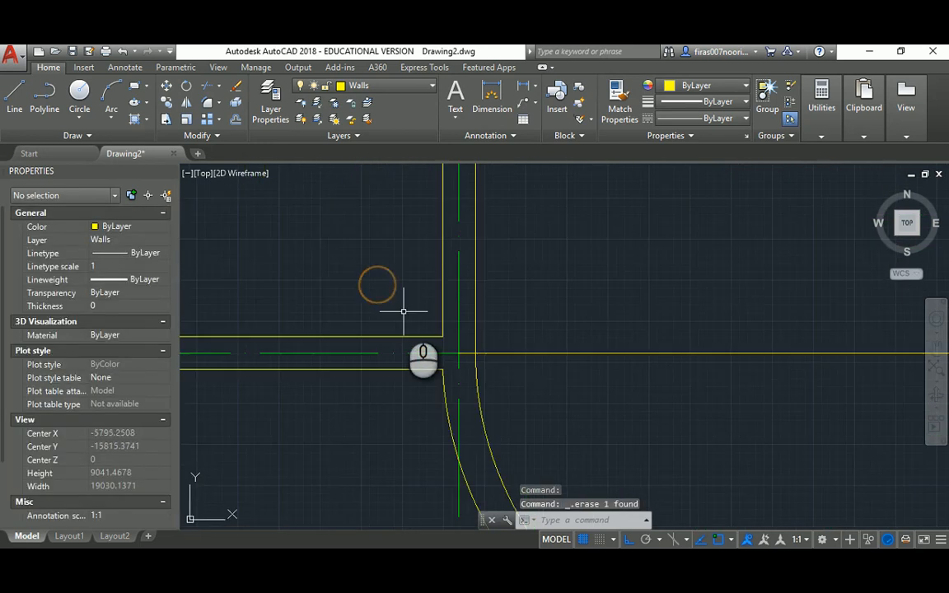
scroll(402, 313, "down", 3)
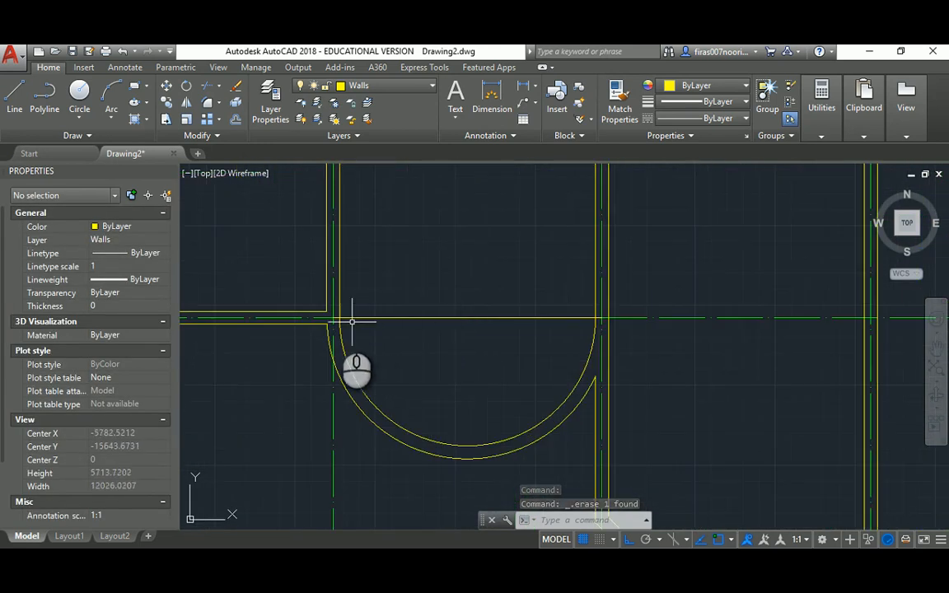
scroll(351, 322, "up", 2)
left_click(340, 305)
scroll(346, 304, "down", 2)
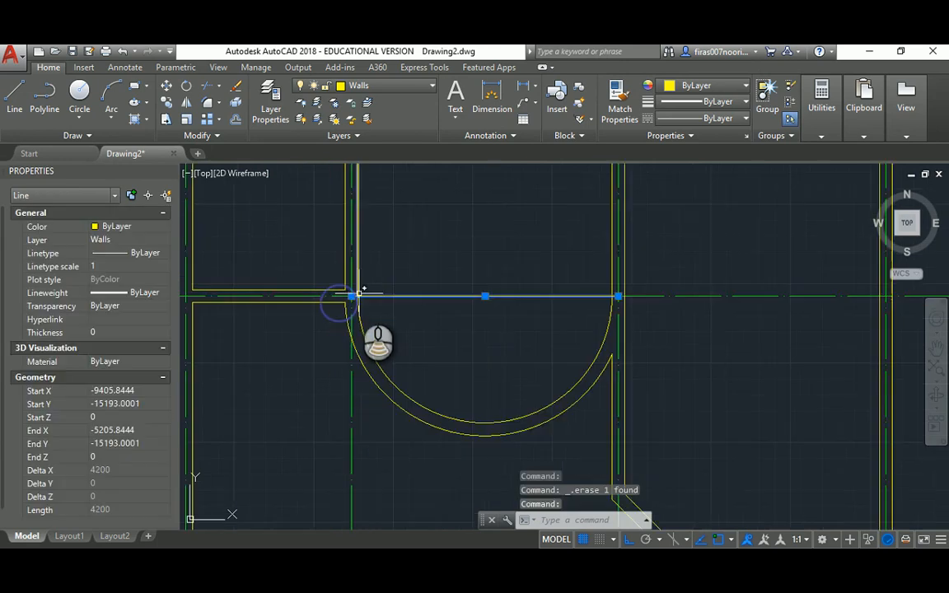
key("Delete")
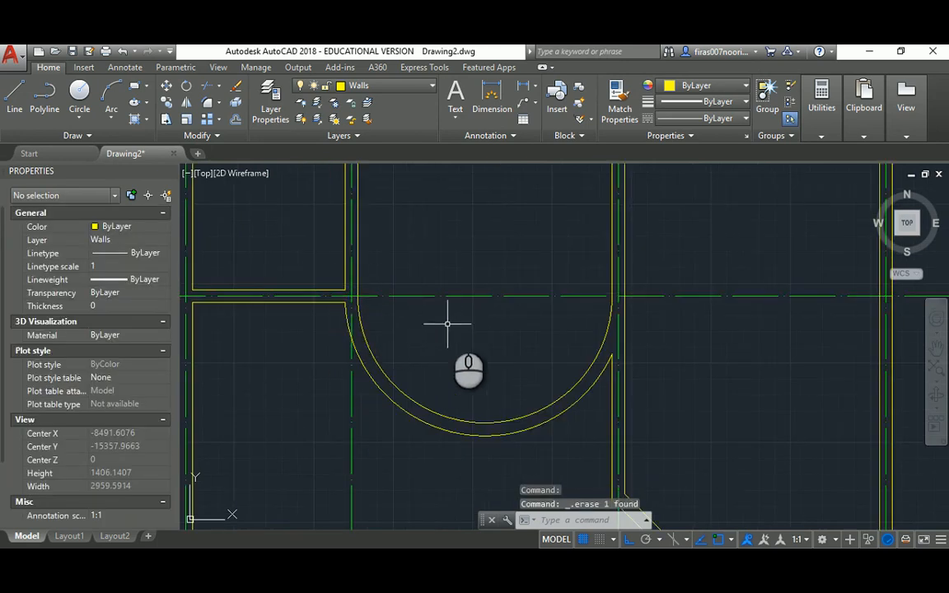
scroll(438, 313, "down", 3)
scroll(391, 366, "up", 4)
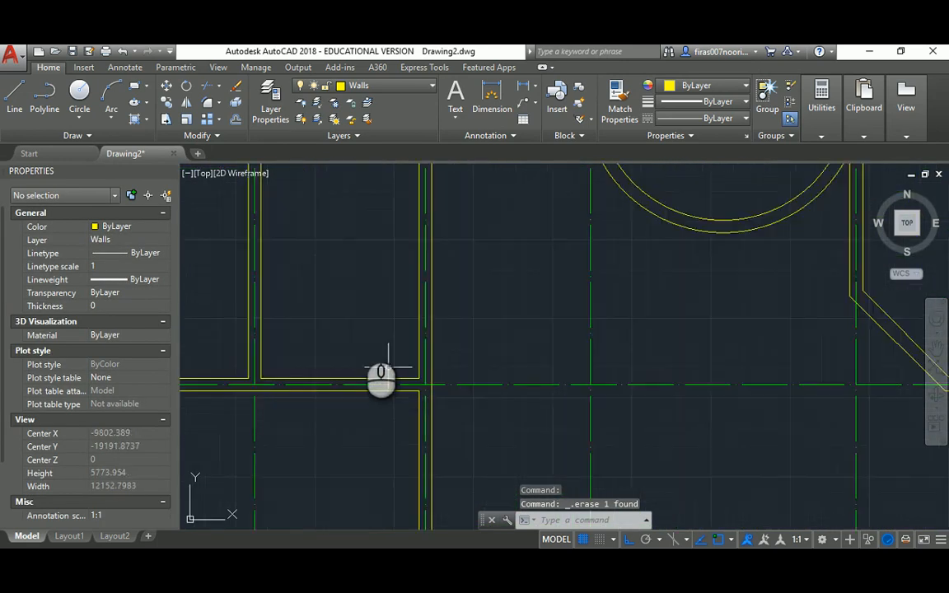
scroll(354, 326, "down", 2)
Look for wall intersections to trim, then cancel the trim without changes
middle_click_drag(321, 363, 346, 438)
middle_click_drag(354, 292, 379, 335)
scroll(376, 260, "up", 2)
scroll(464, 279, "up", 2)
scroll(463, 278, "up", 2)
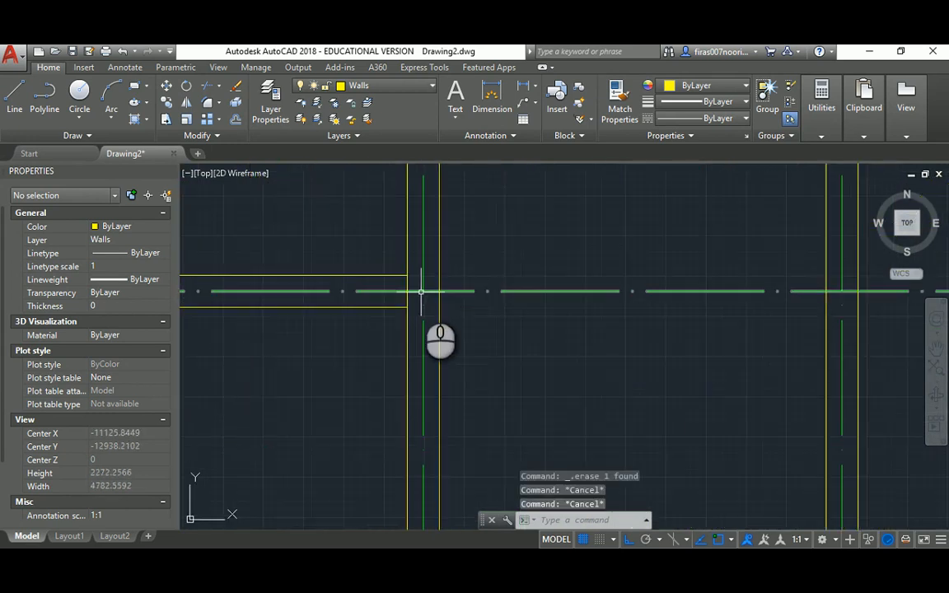
key("Return")
key("Return")
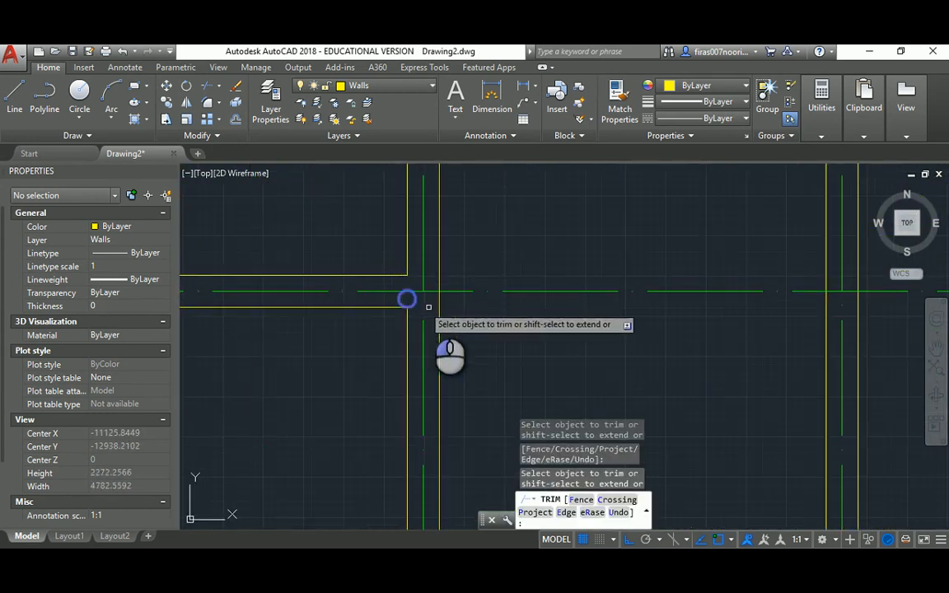
scroll(428, 307, "down", 6)
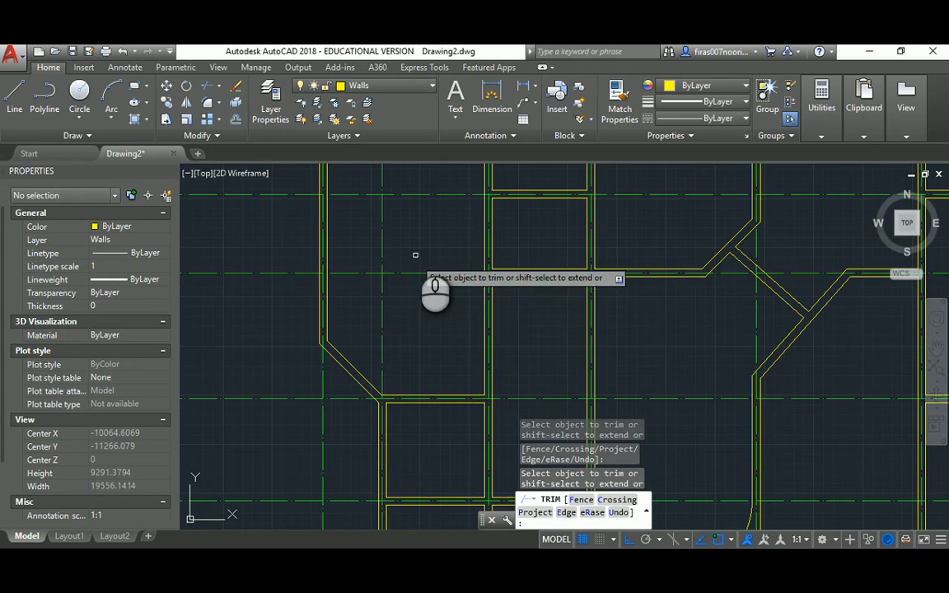
mouse_move(416, 255)
middle_mouse_down()
mouse_move(405, 319)
mouse_move(412, 337)
middle_mouse_up()
mouse_move(429, 272)
middle_mouse_down()
mouse_move(415, 331)
mouse_move(387, 297)
middle_mouse_up()
scroll(495, 272, "up", 2)
key("Escape")
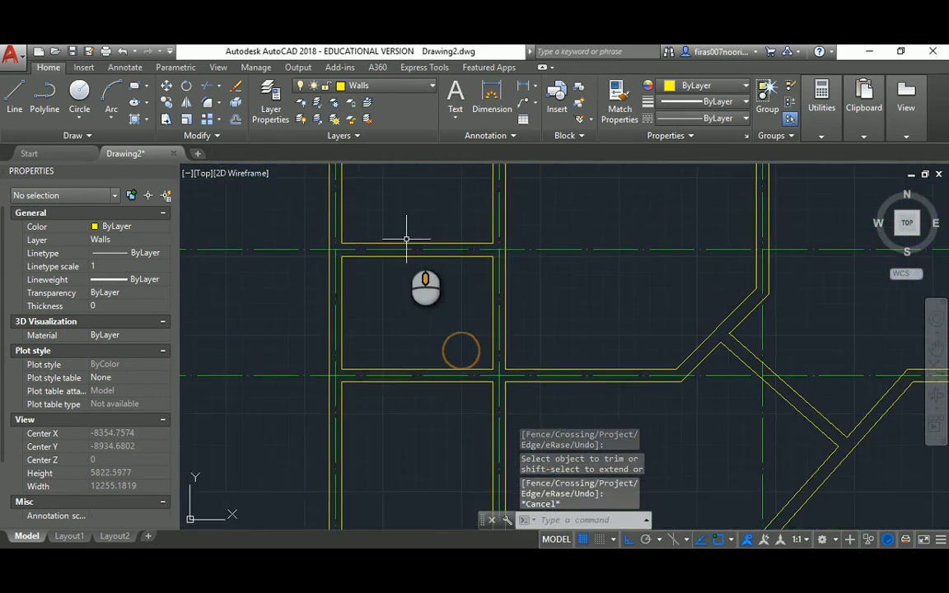
Pan over the diagonal walls, right-hand rooms and lower walls, then return to the reference PDF
middle_click_drag(439, 349, 392, 252)
middle_click_drag(593, 273, 414, 347)
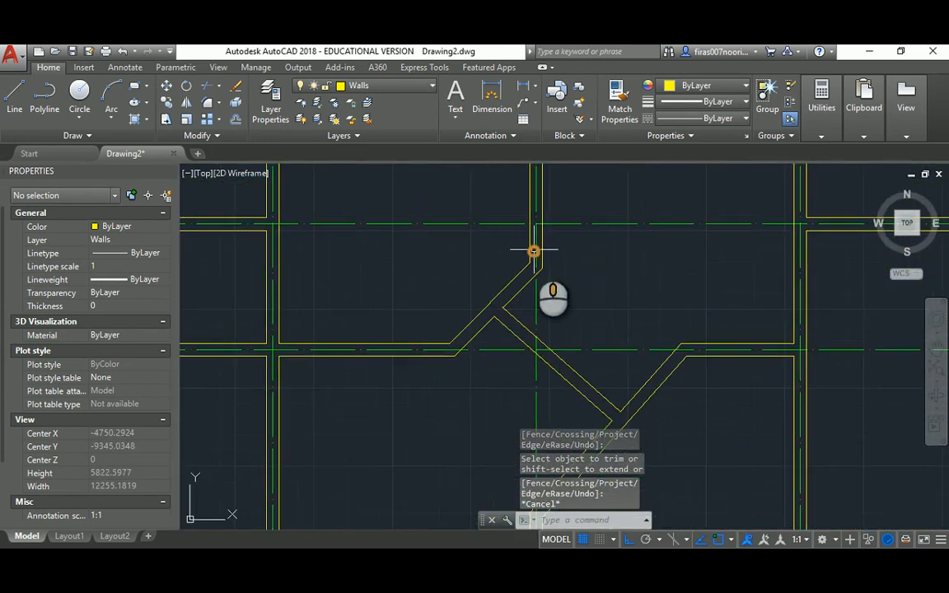
middle_click_drag(534, 250, 496, 355)
middle_click_drag(569, 240, 517, 348)
middle_click_drag(574, 343, 471, 192)
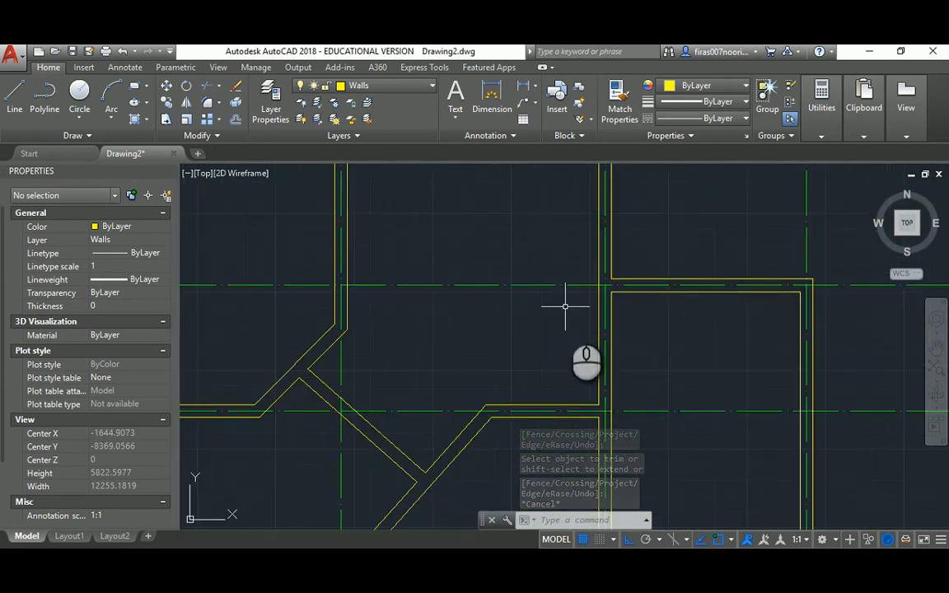
middle_click_drag(568, 314, 504, 208)
middle_click_drag(625, 293, 598, 220)
middle_click_drag(481, 355, 527, 196)
mouse_move(425, 333)
middle_mouse_down()
mouse_move(456, 214)
mouse_move(461, 138)
middle_mouse_up()
middle_click_drag(445, 343, 447, 230)
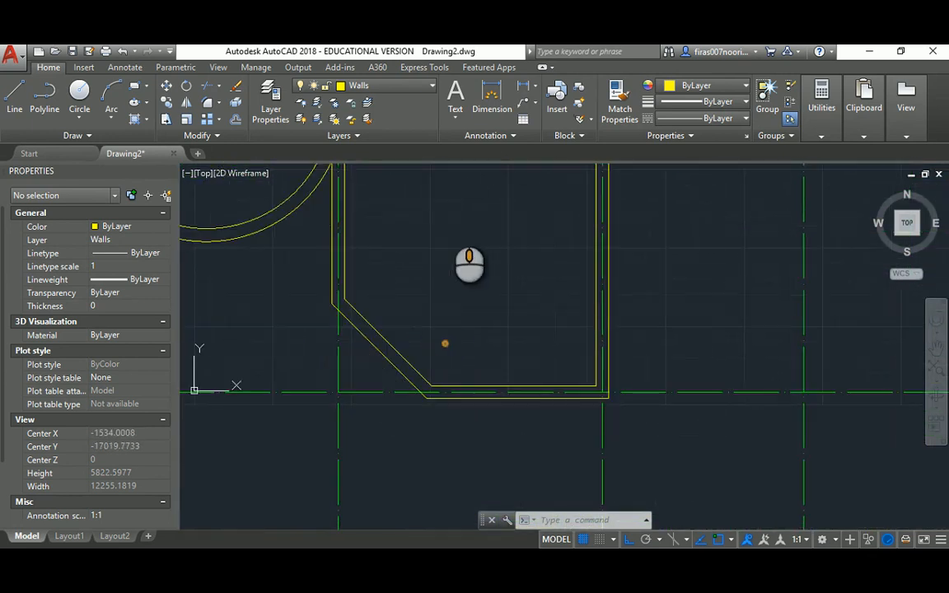
scroll(494, 346, "down", 6)
middle_click_drag(495, 278, 512, 264)
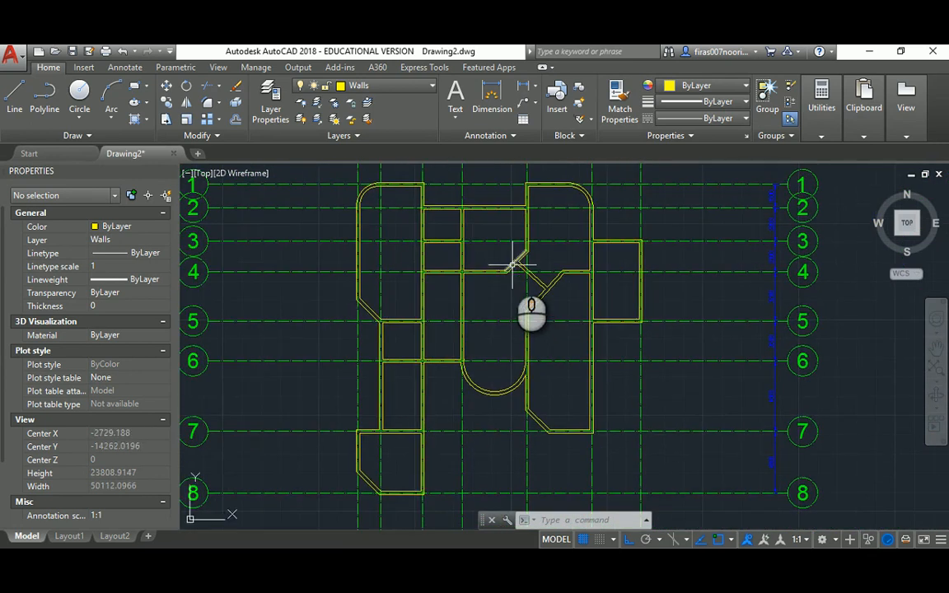
scroll(512, 266, "up", 2)
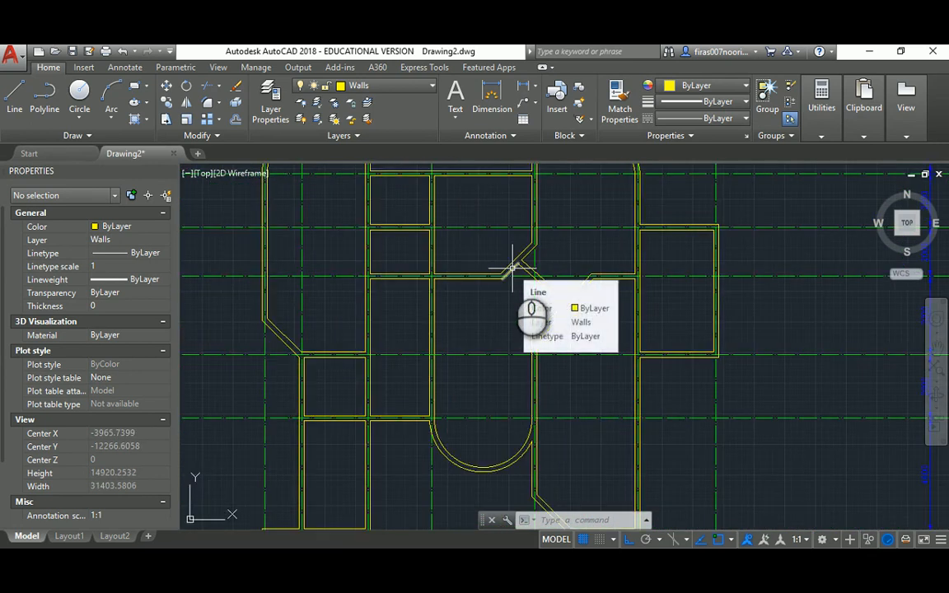
key("alt+Tab")
scroll(509, 270, "up", 1)
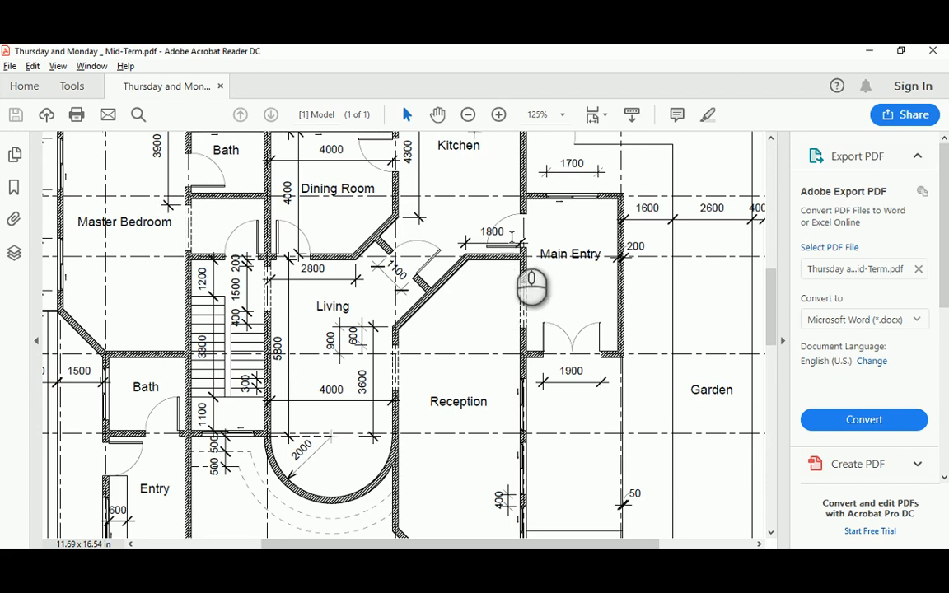
Scroll the PDF to show the Main Entry double doors and their 1900 dimension
scroll(556, 324, "up", 1)
scroll(556, 324, "up", 1)
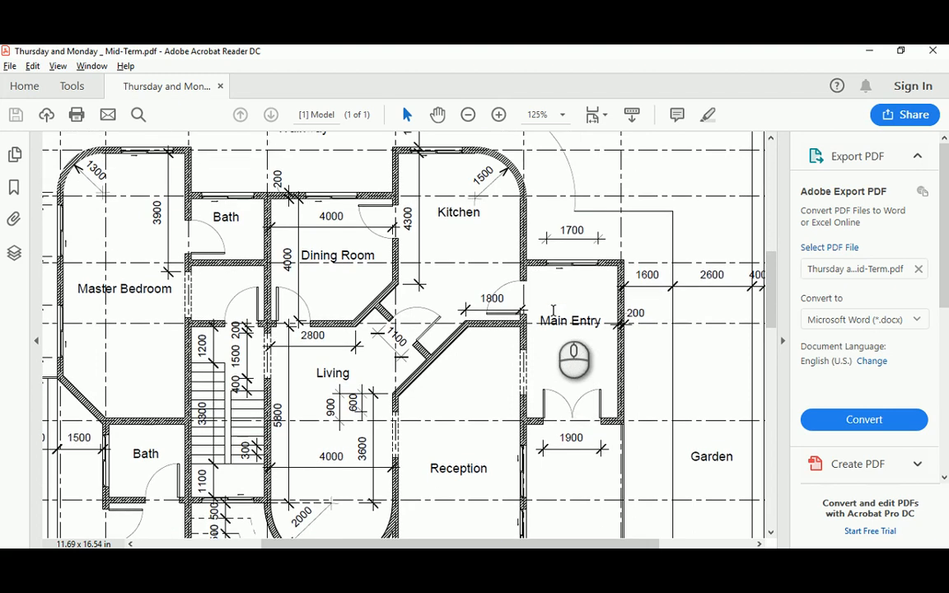
scroll(555, 315, "down", 6)
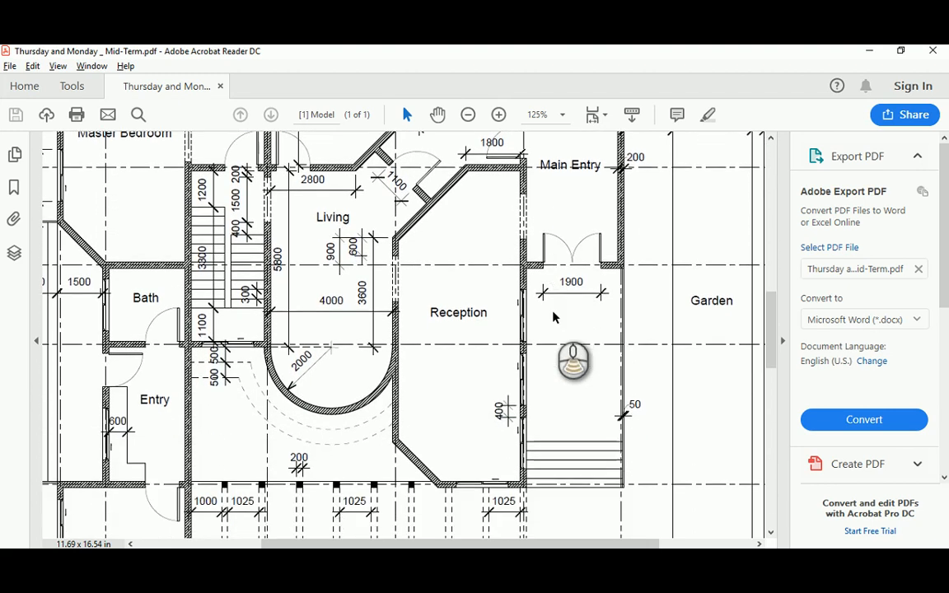
left_click_drag(772, 328, 778, 300)
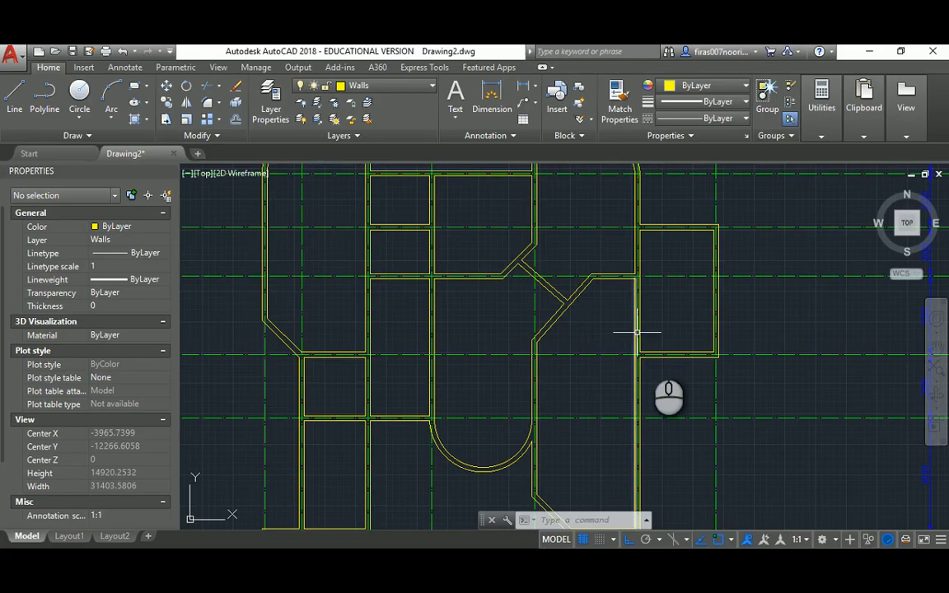
scroll(572, 314, "up", 5)
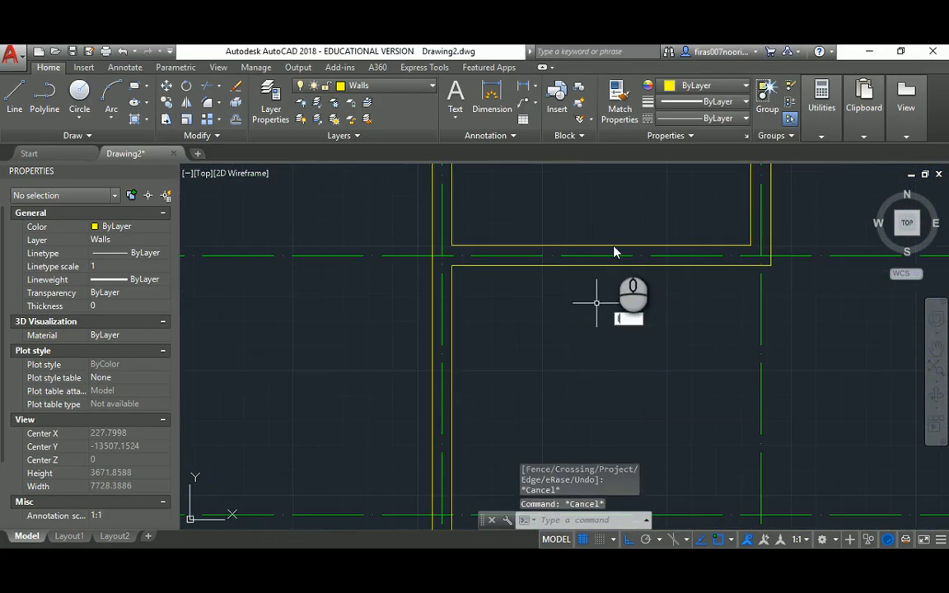
Draw a short line across the wall from one edge to the opposite edge
key("Return")
left_click(602, 247)
left_click(603, 266)
key("Escape")
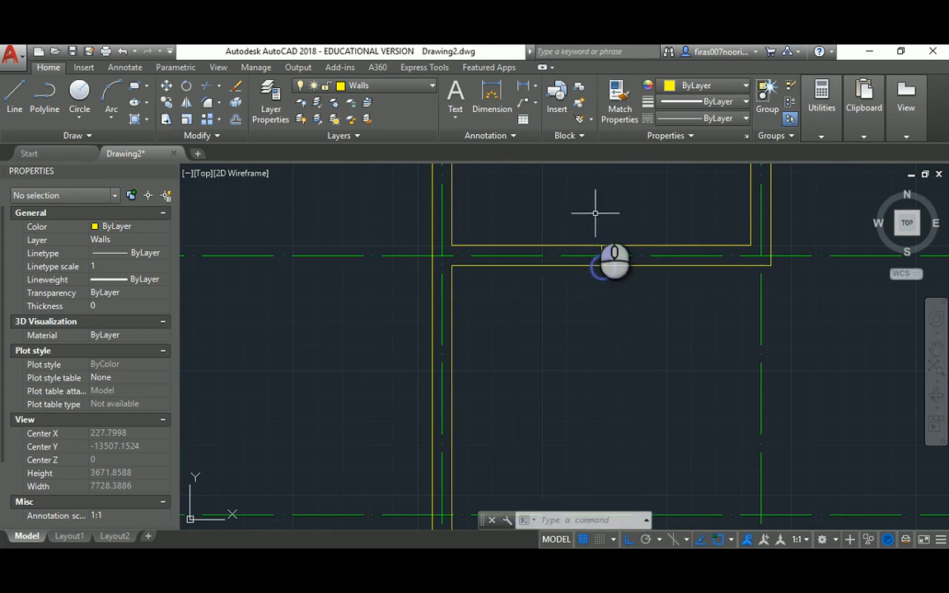
mouse_move(595, 213)
middle_mouse_down()
mouse_move(585, 284)
mouse_move(582, 264)
mouse_move(515, 263)
mouse_move(502, 272)
middle_mouse_up()
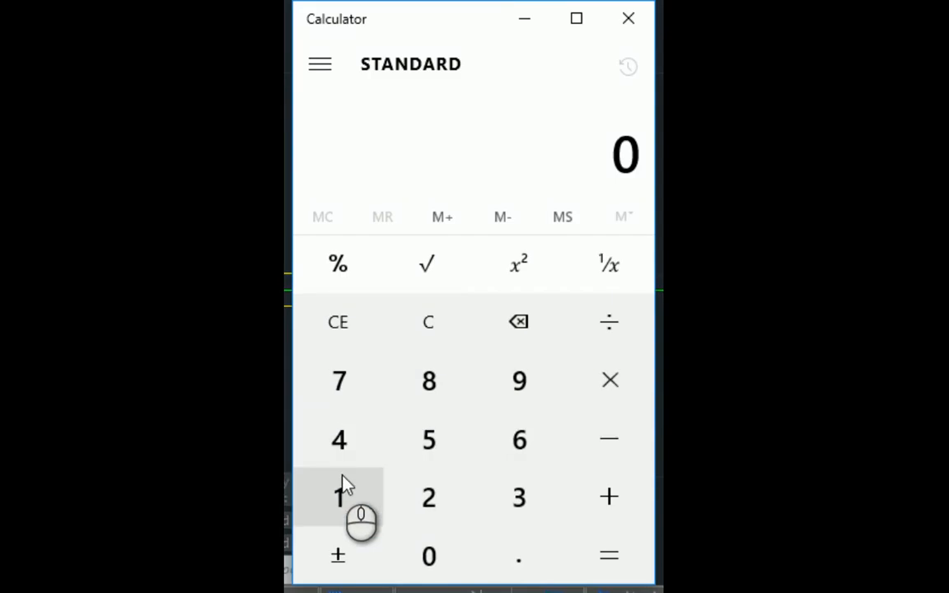
Compute 1900 ÷ 2 in Calculator to get 950
left_click(344, 485)
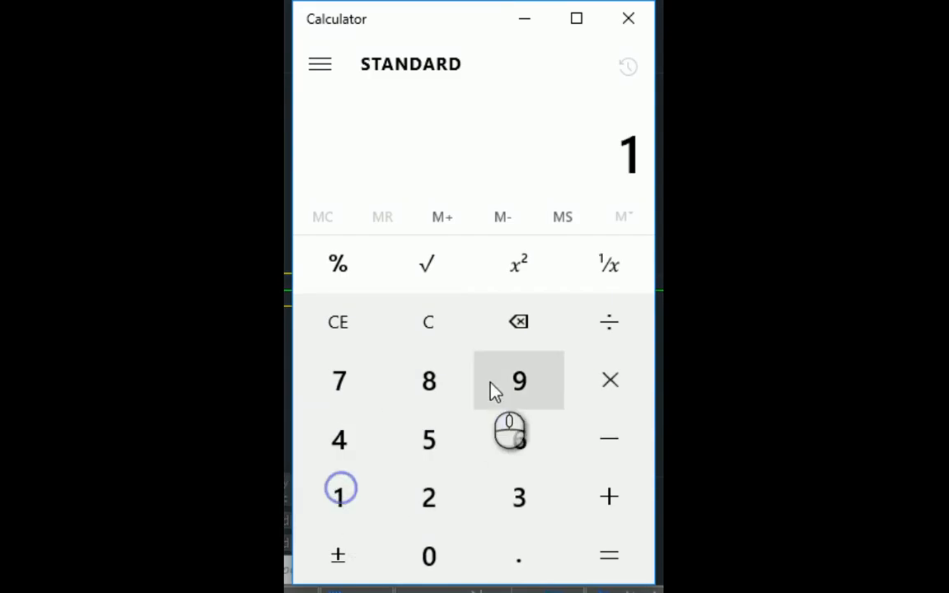
left_click(491, 385)
double_click(429, 556)
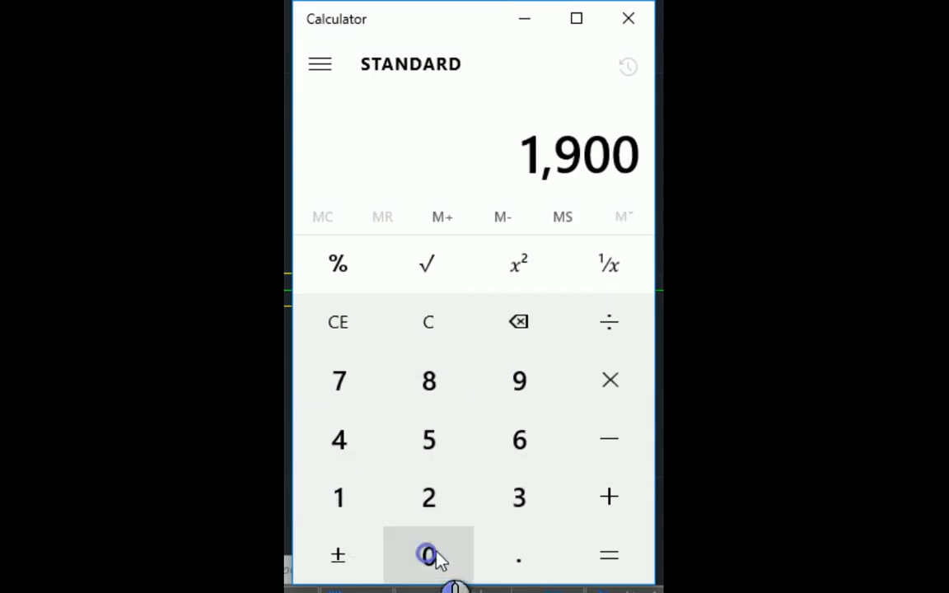
left_click(600, 344)
left_click(453, 479)
left_click(604, 558)
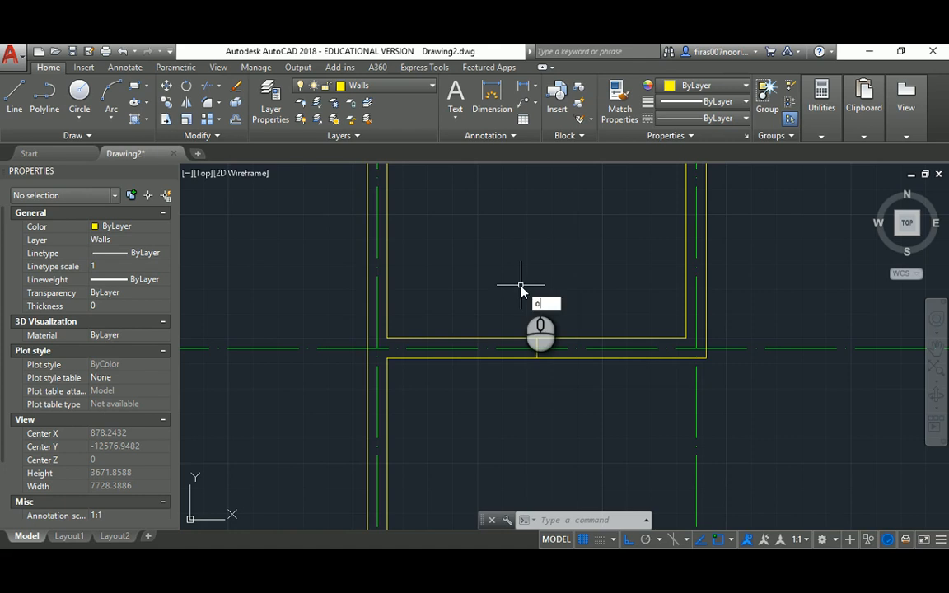
Offset the entry centre line 950 to the right and 950 to the left
type("o")
key("Return")
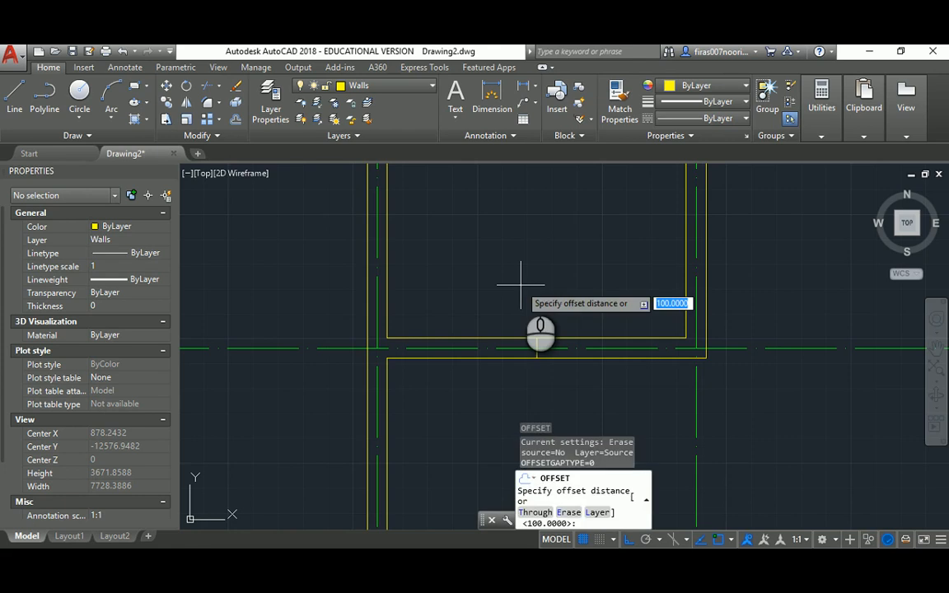
type("950")
key("Return")
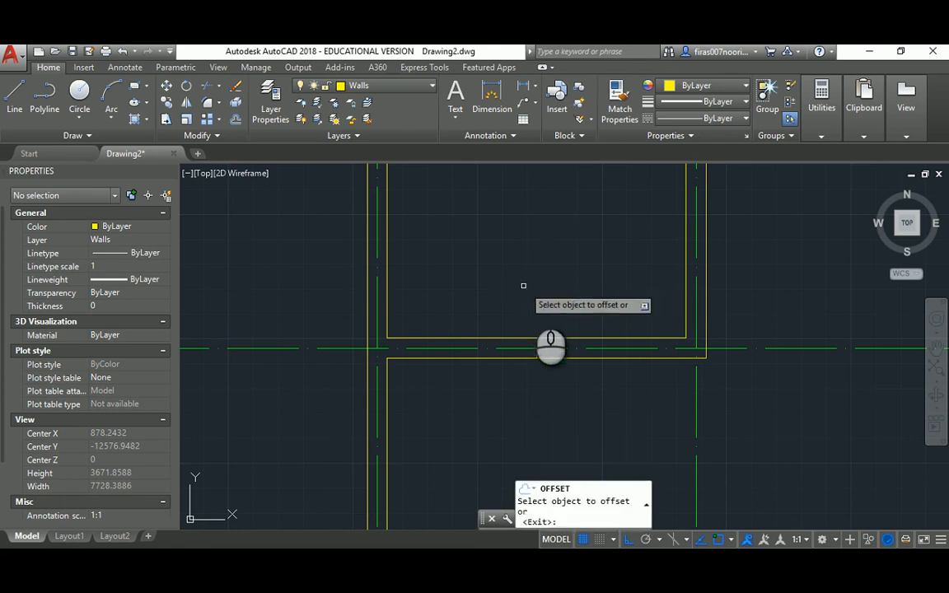
scroll(540, 339, "up", 4)
left_click(528, 352)
left_click(621, 312)
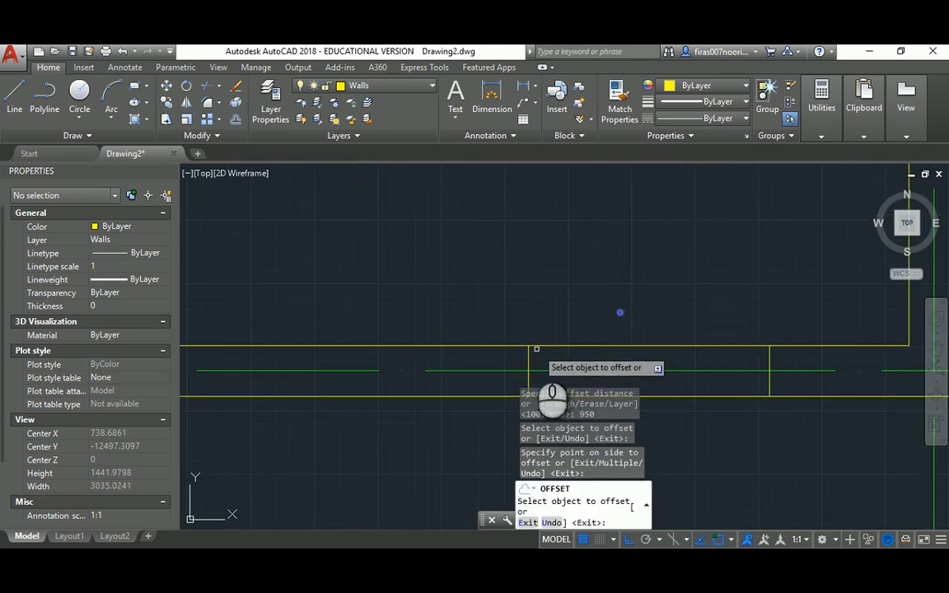
left_click(528, 354)
left_click(381, 303)
middle_click_drag(400, 324, 396, 252)
scroll(396, 251, "down", 5)
key("Escape")
key("Escape")
Erase the middle centre line between the two offset copies
left_click(441, 242)
left_click(471, 323)
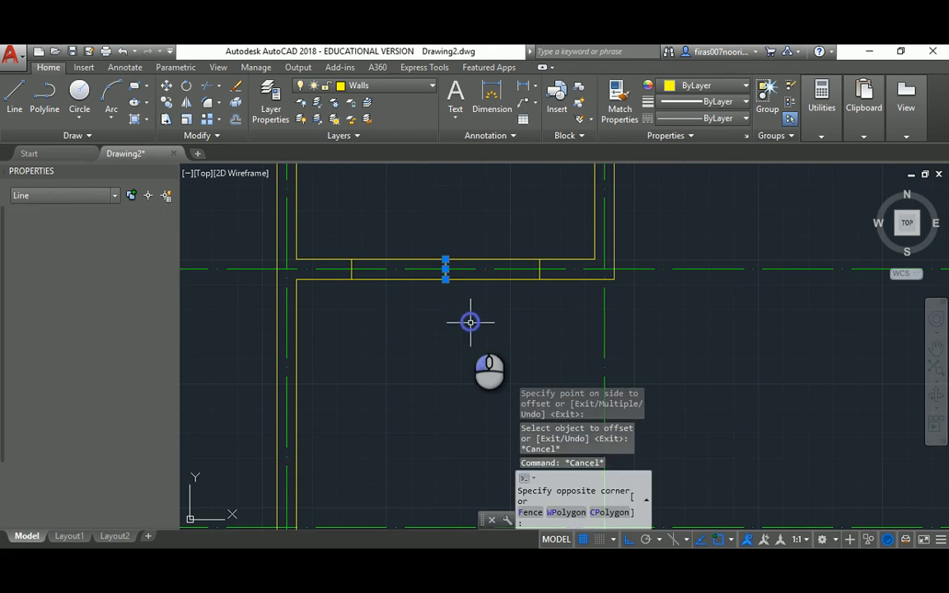
key("Delete")
key("Escape")
Trim the wall segment between the two offset lines to open the door
type("tr")
key("Return")
left_click(506, 231)
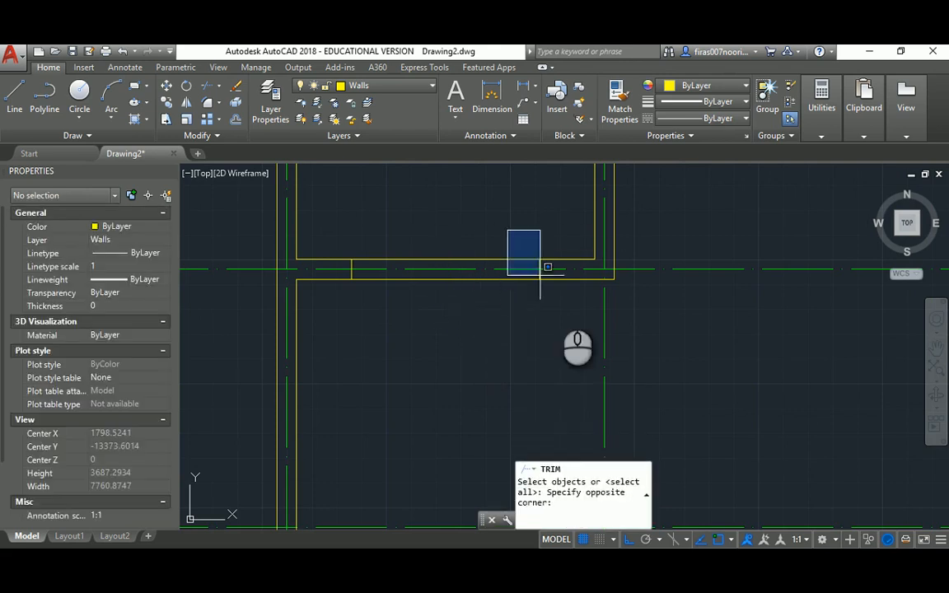
left_click(554, 313)
left_click(329, 229)
left_click(367, 304)
key("Return")
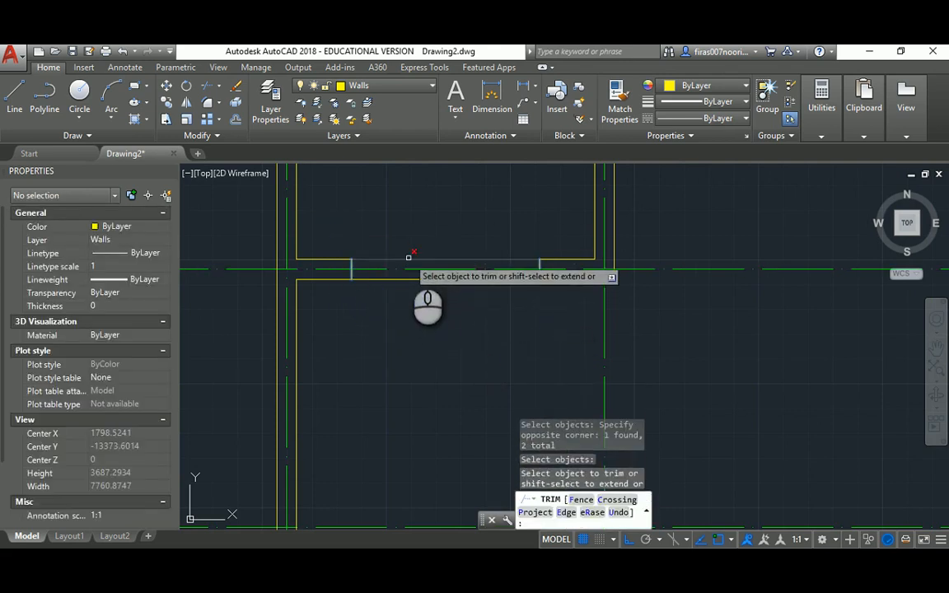
left_click(407, 261)
scroll(444, 272, "down", 5)
key("Escape")
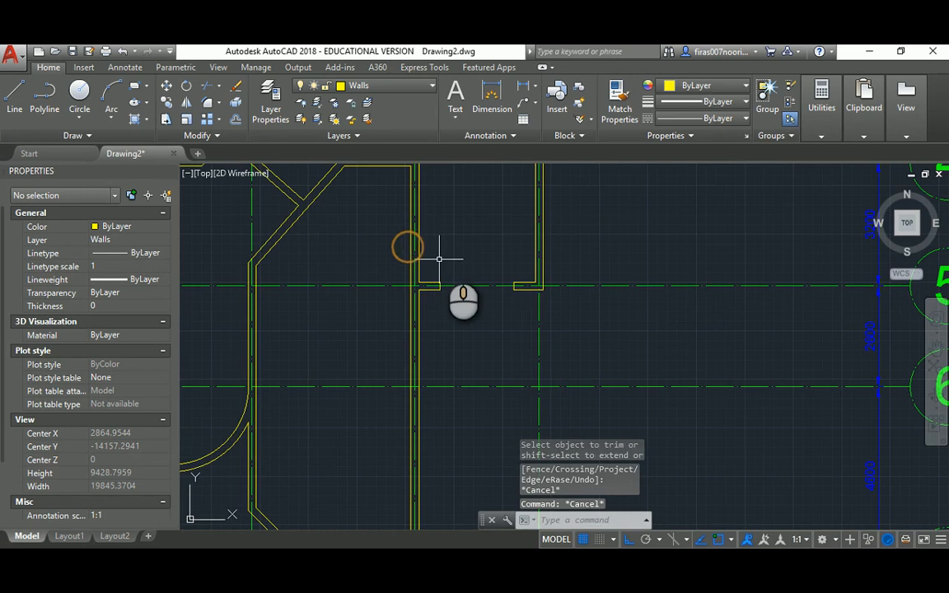
Lock the Girds layer in the layer list
key("Return")
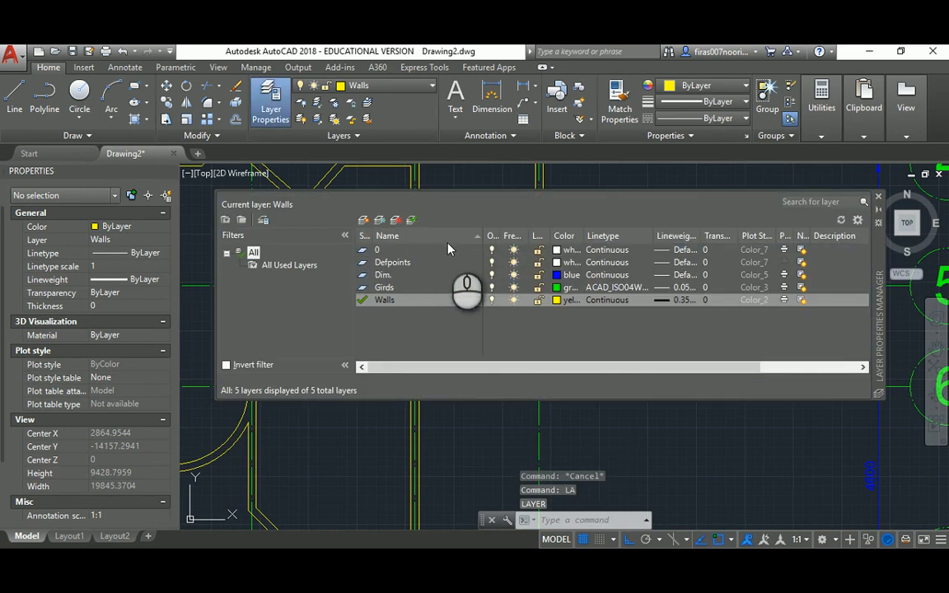
left_click(388, 288)
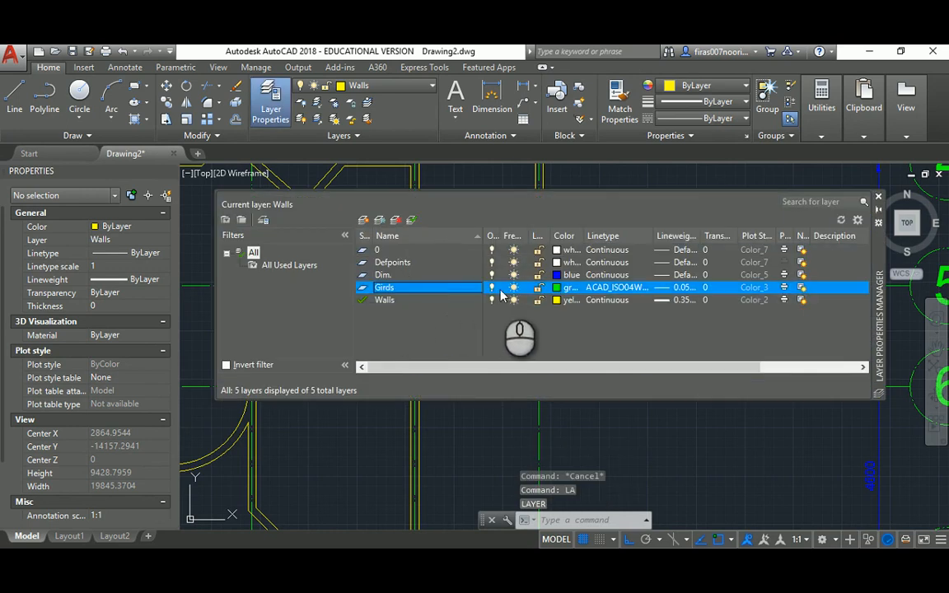
left_click(539, 290)
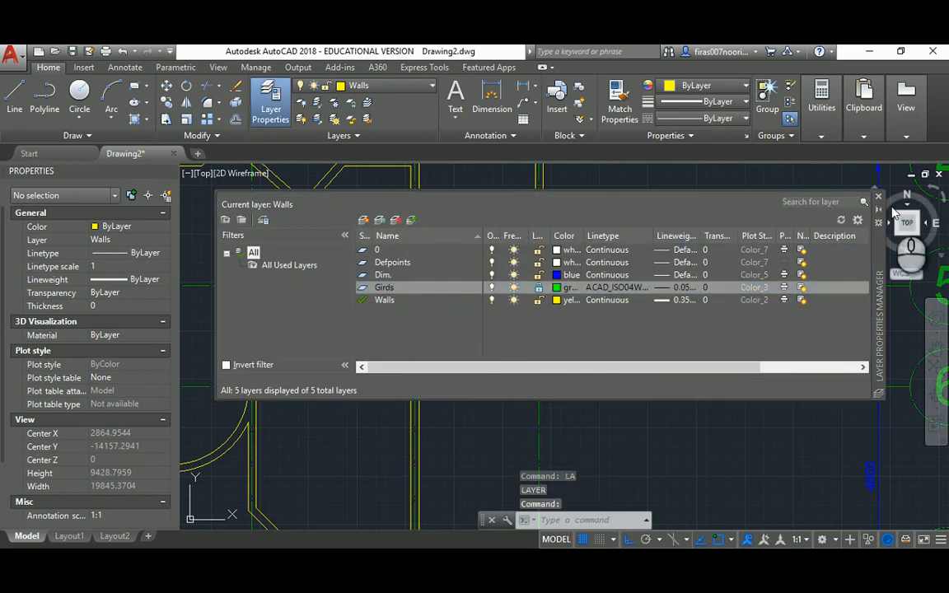
left_click(879, 198)
scroll(492, 276, "down", 3)
middle_click_drag(492, 276, 557, 327)
left_click(512, 560)
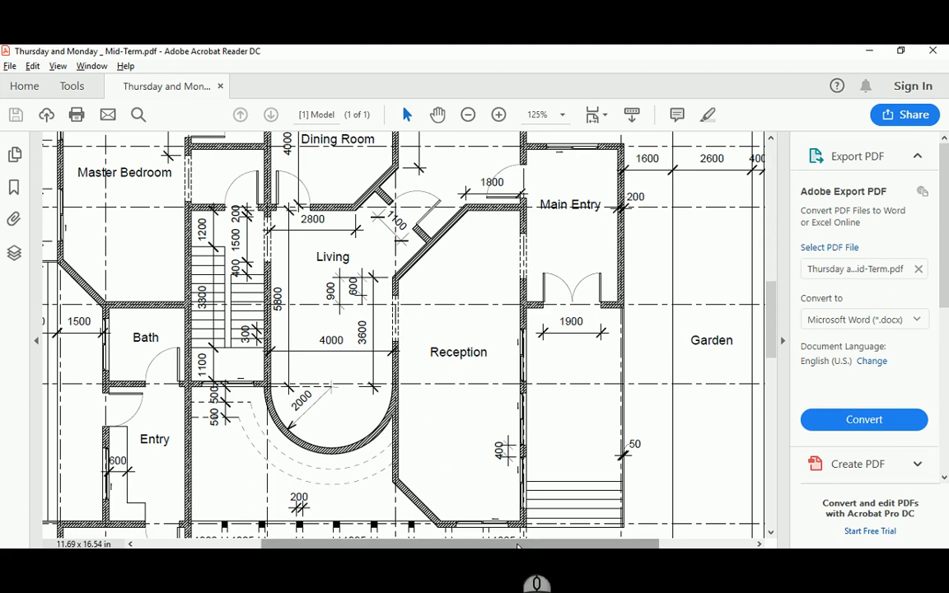
Scroll the reference PDF to show Kitchen, Dining Room and Living beside Main Entry
left_click_drag(517, 543, 465, 547)
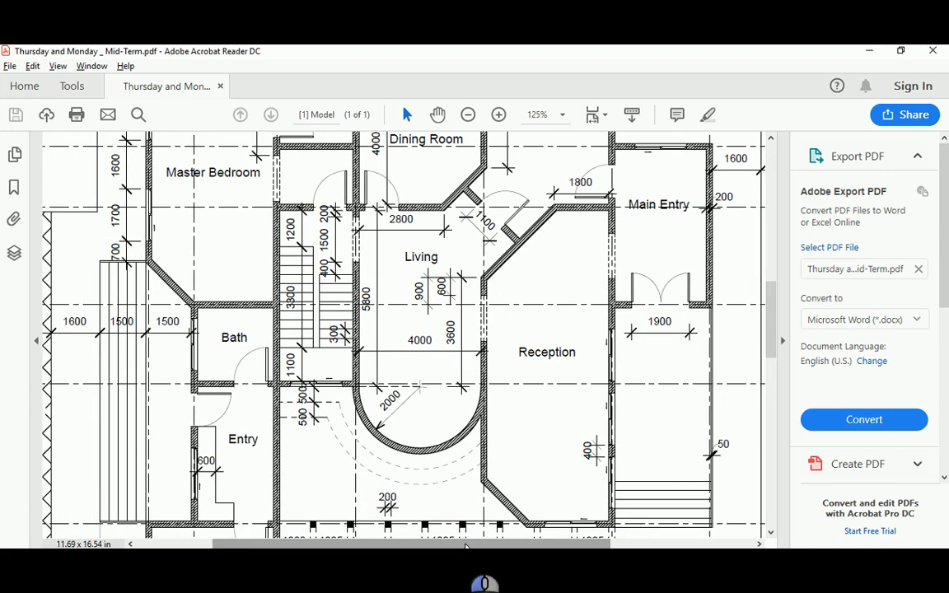
left_click_drag(772, 313, 788, 294)
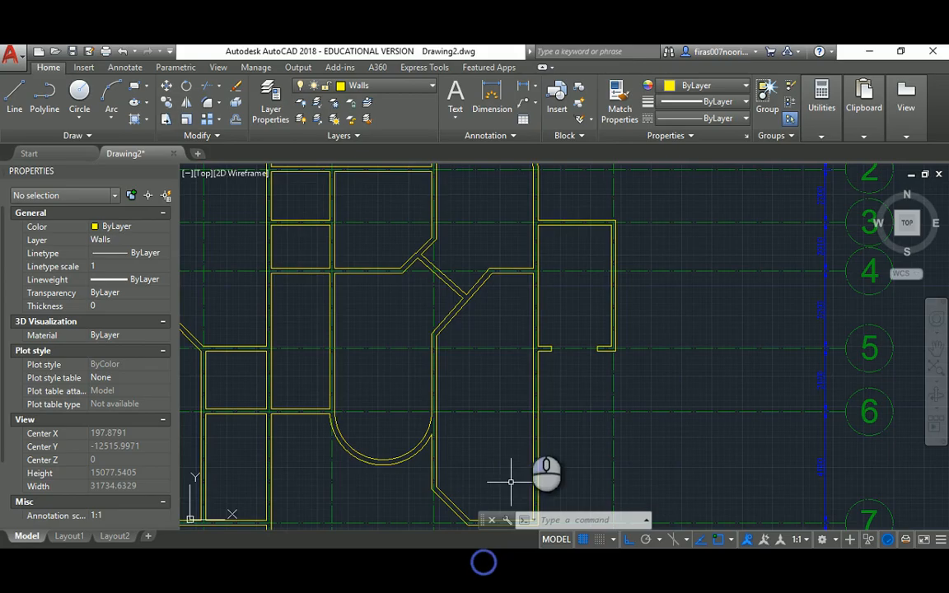
scroll(432, 272, "up", 5)
scroll(436, 290, "down", 5)
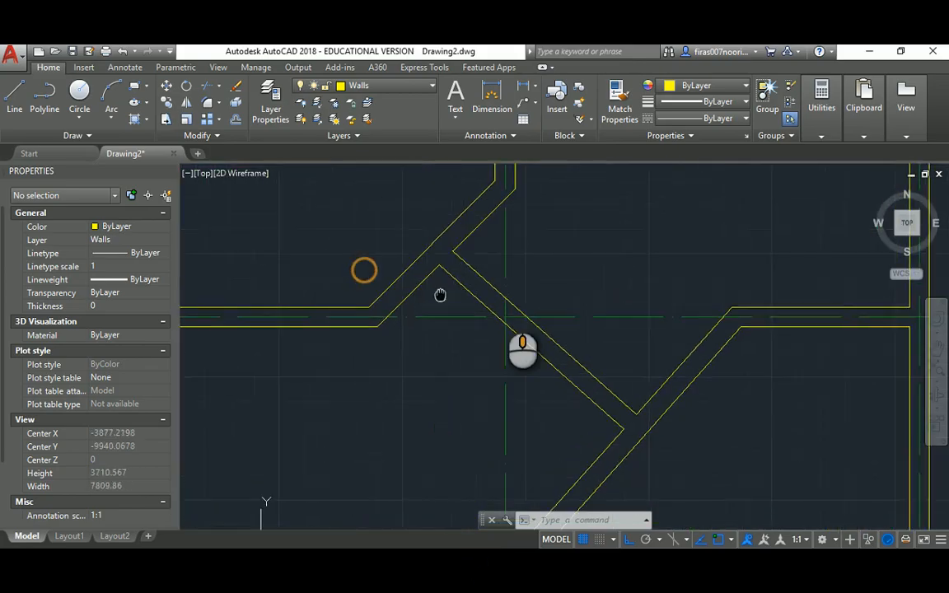
scroll(511, 311, "up", 2)
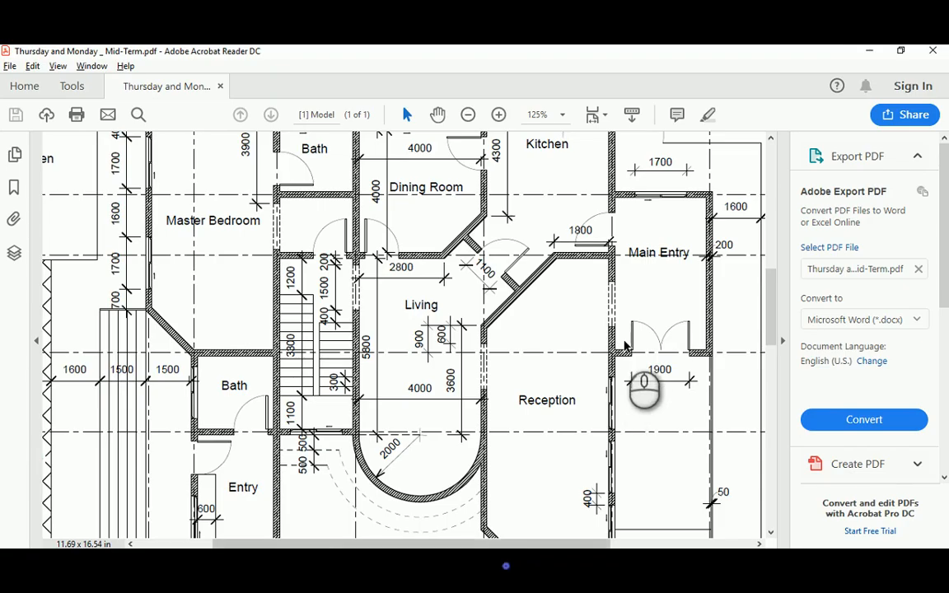
scroll(626, 346, "up", 1)
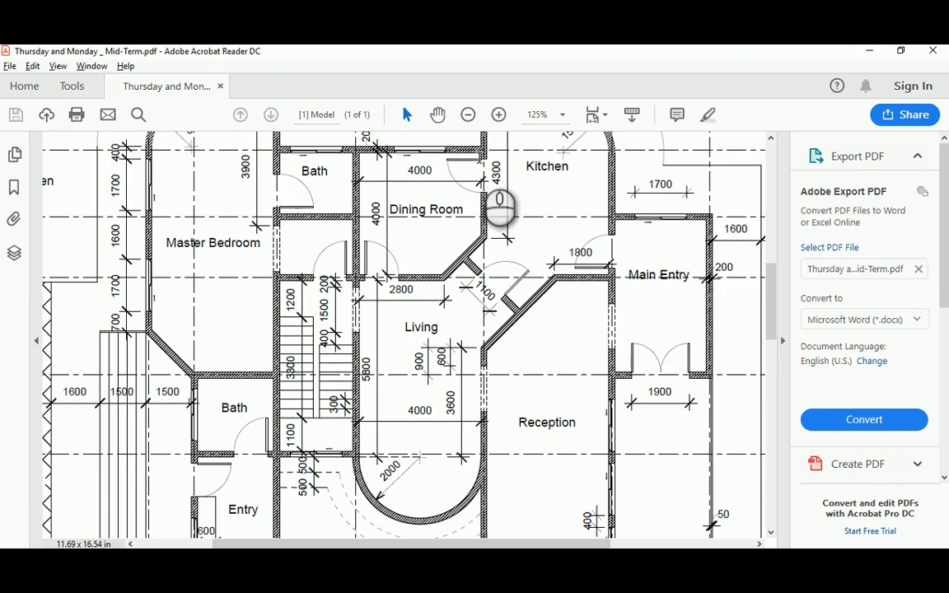
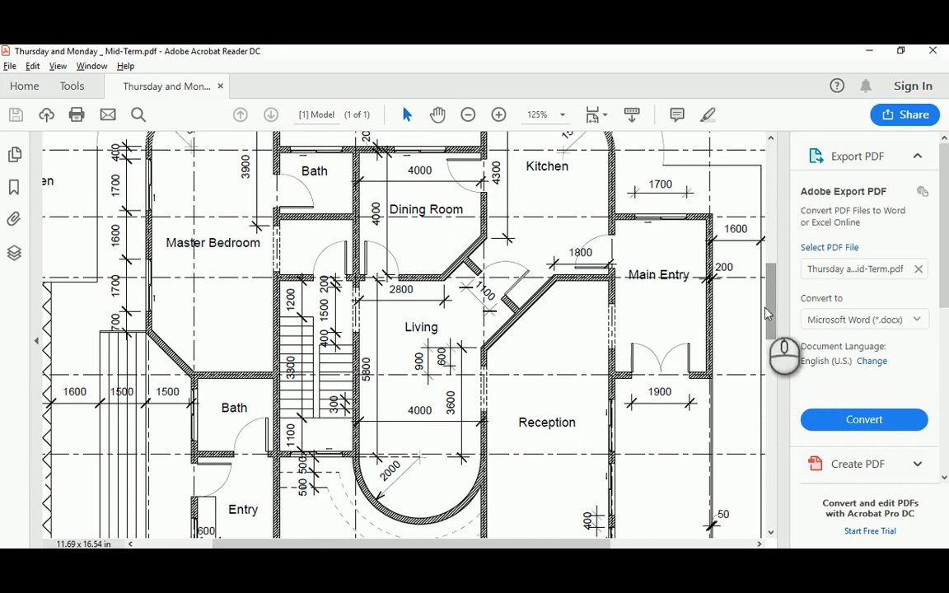
Offset a wall line 200 below itself
left_click_drag(768, 315, 773, 287)
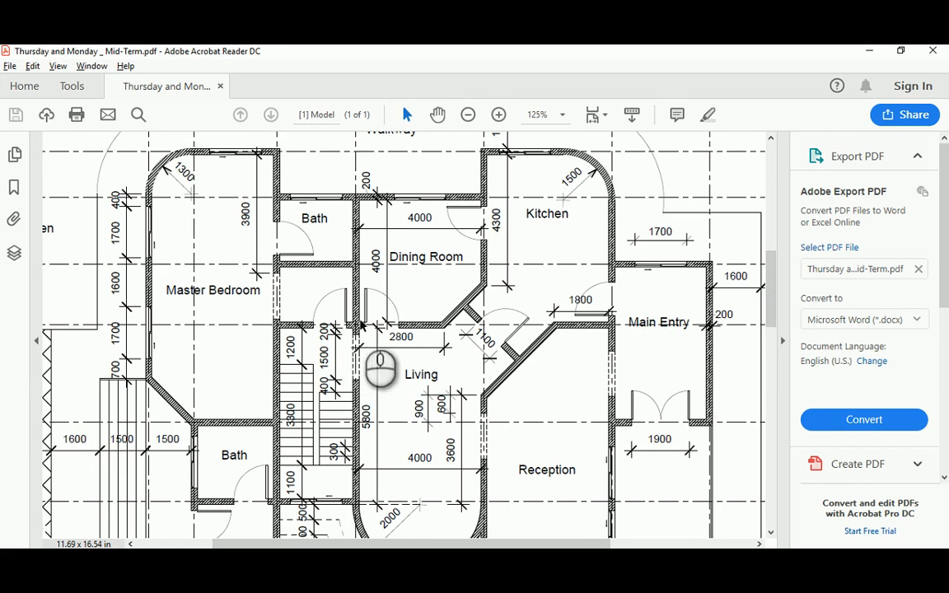
left_click_drag(775, 257, 763, 330)
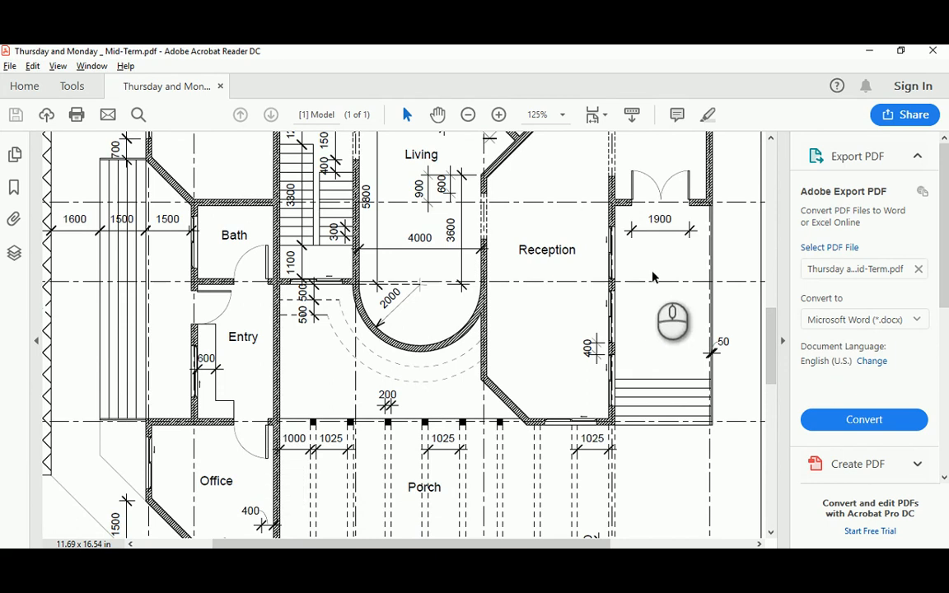
left_click_drag(774, 332, 787, 283)
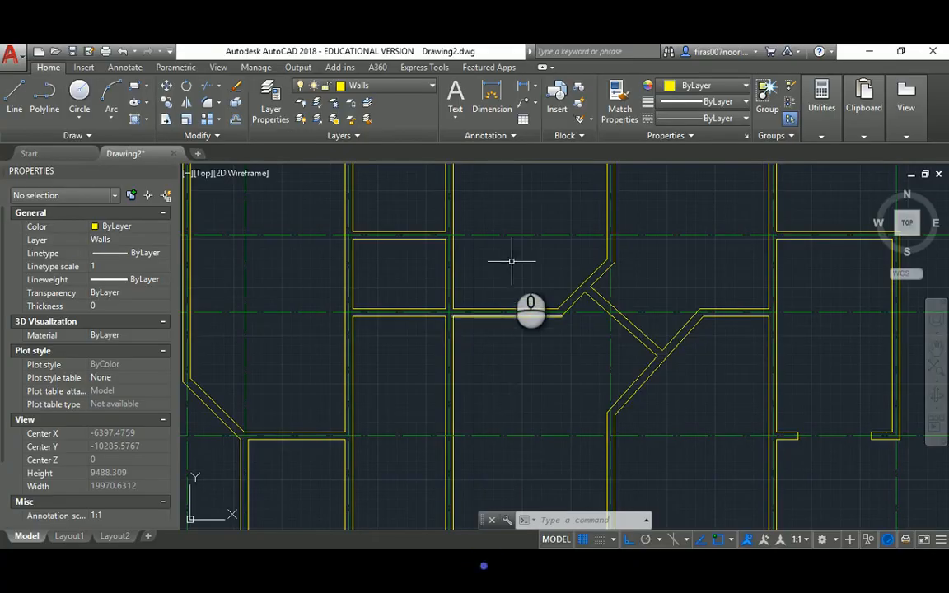
mouse_move(508, 260)
middle_mouse_down()
mouse_move(545, 419)
mouse_move(464, 341)
middle_mouse_up()
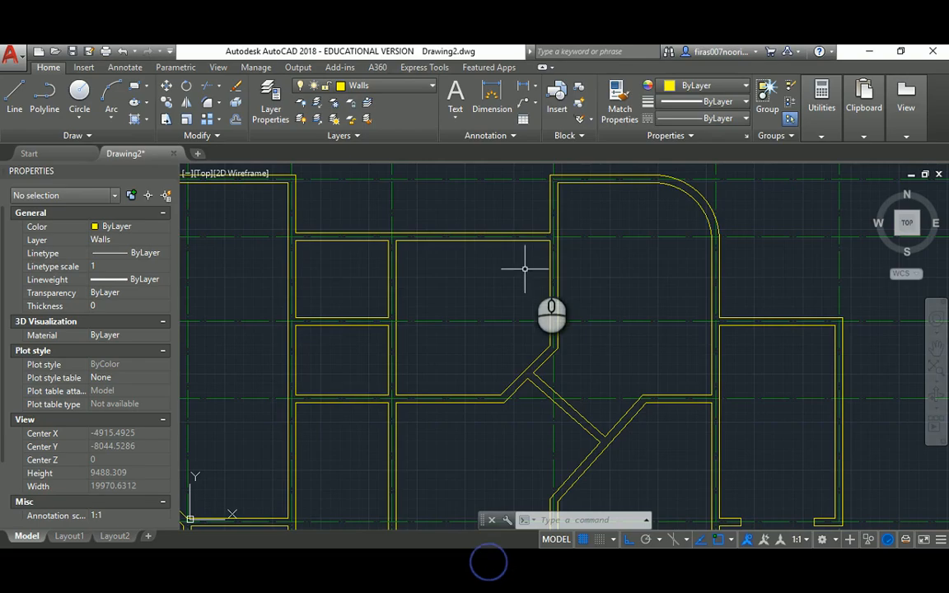
scroll(552, 252, "up", 2)
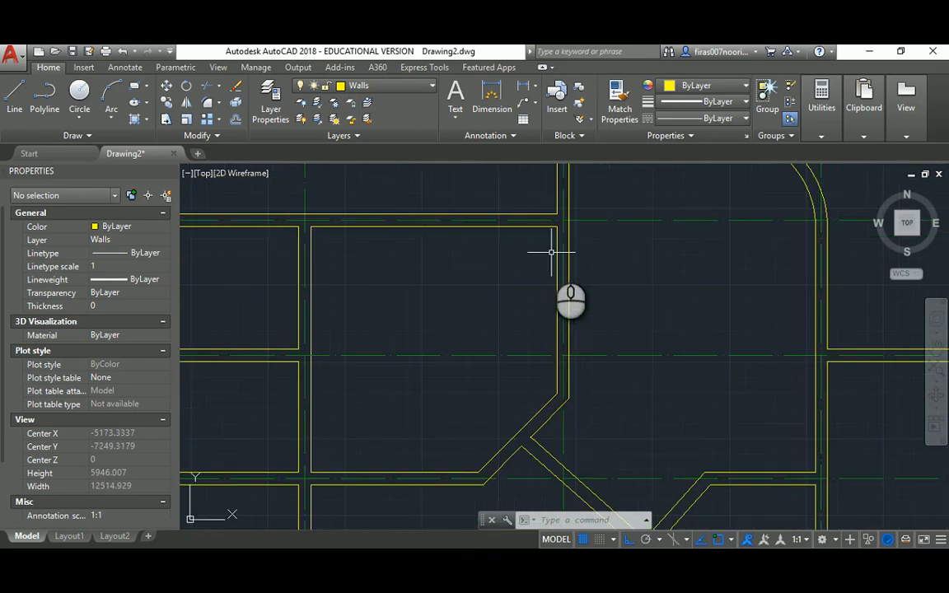
type("o")
key("Return")
type("200")
key("Return")
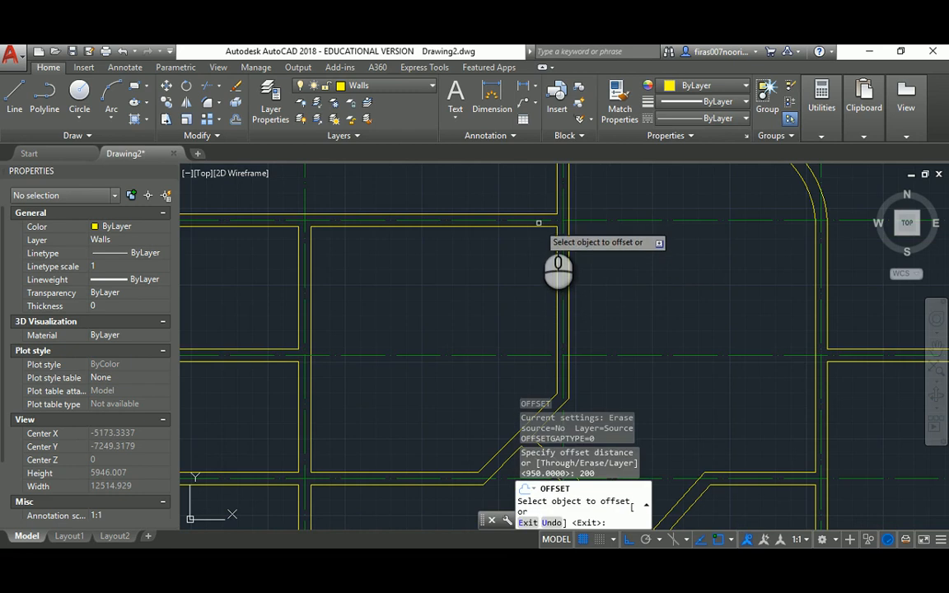
left_click(539, 223)
left_click(532, 271)
key("Escape")
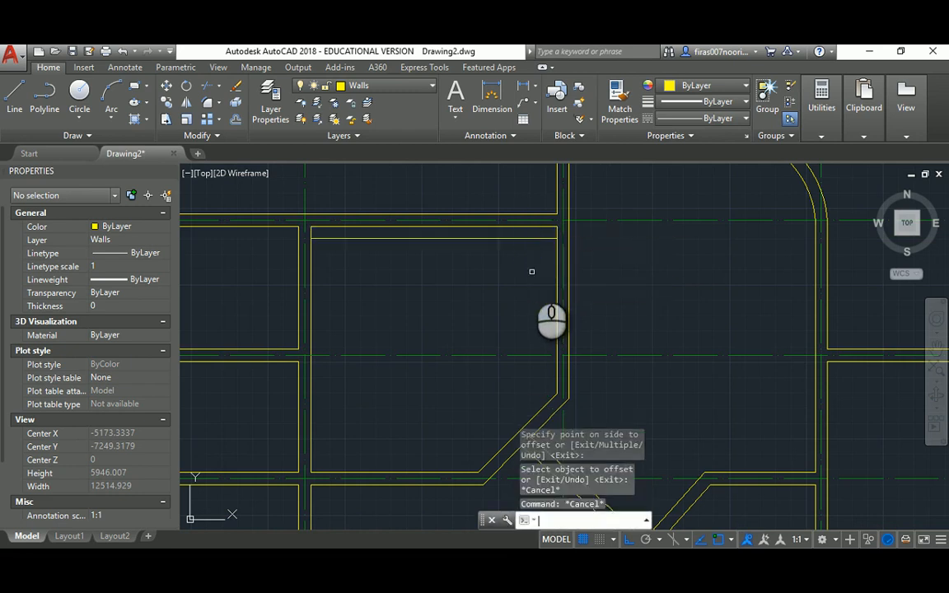
Retry the offset with a mistyped 11 distance, then delete the unwanted offset line
key("Return")
key("Return")
type("11")
key("Return")
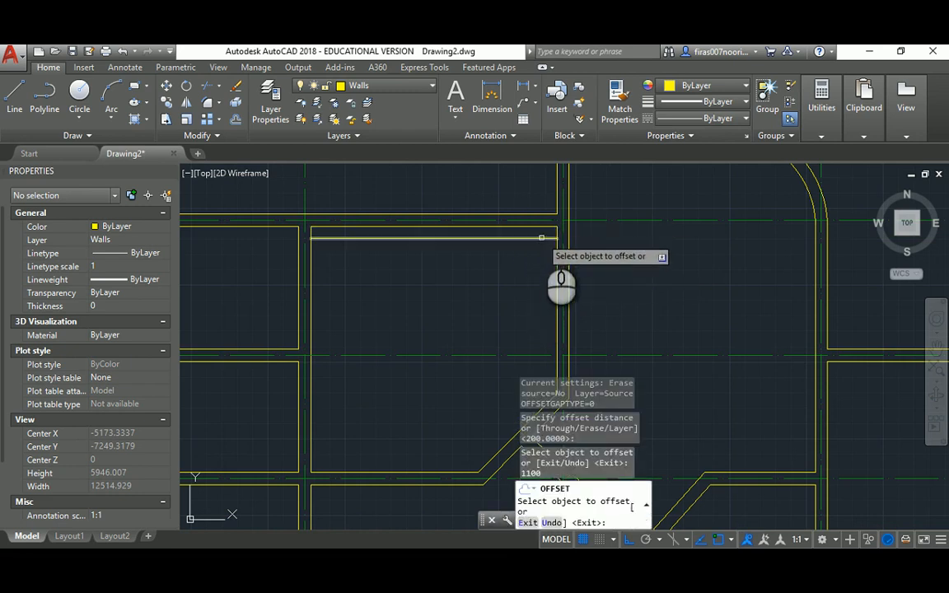
left_click(542, 237)
left_click(534, 272)
left_click(542, 237)
left_click(539, 264)
left_click(542, 236)
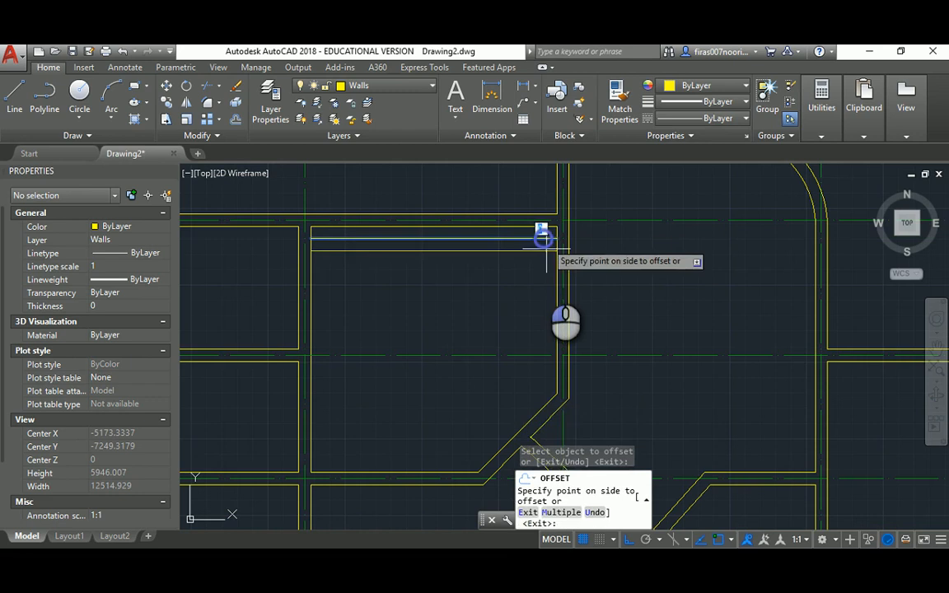
left_click(546, 265)
key("Escape")
scroll(545, 243, "up", 2)
scroll(545, 243, "up", 2)
left_click(543, 248)
left_click(519, 295)
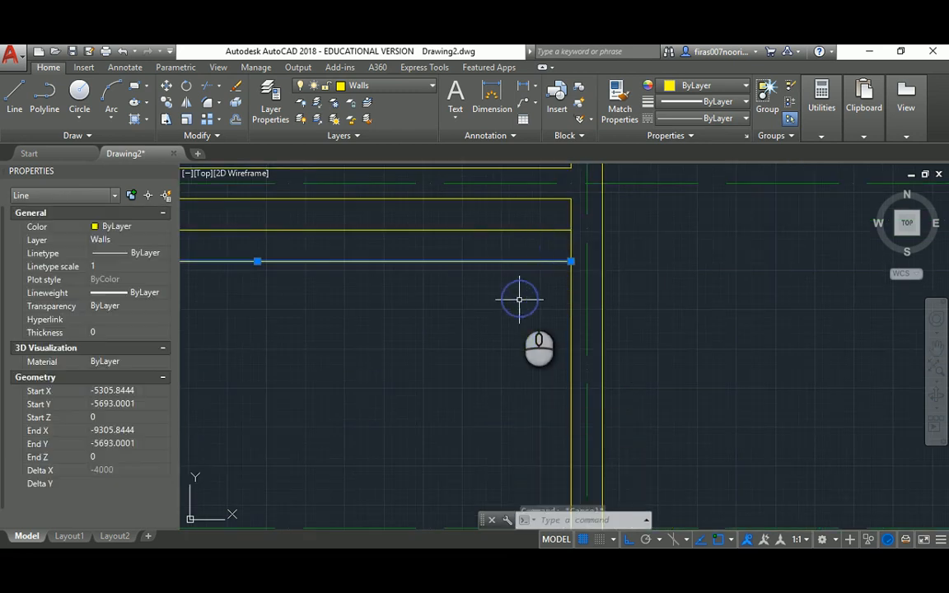
key("Delete")
Offset the wall line 1100 below itself
type("o")
key("Return")
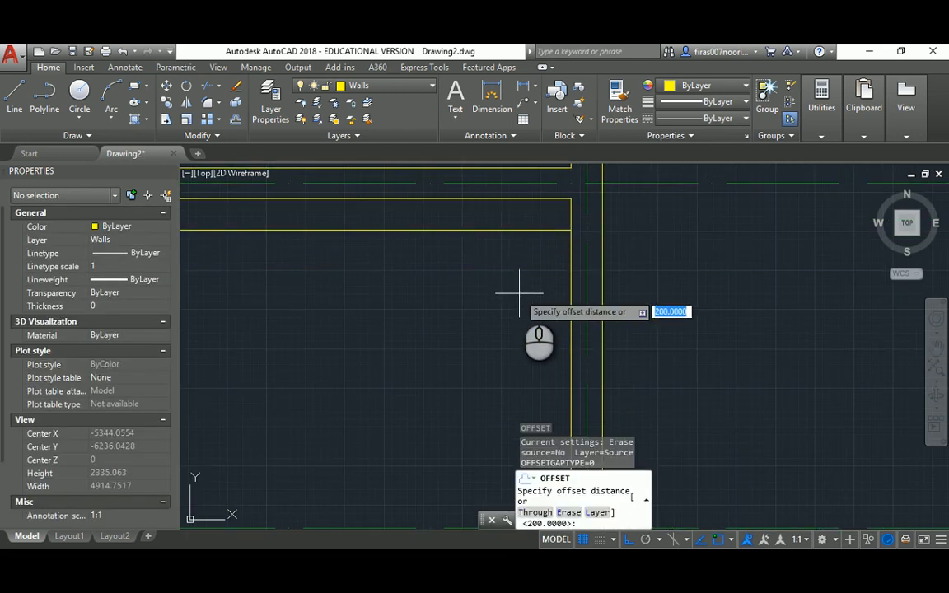
type("1100")
key("Return")
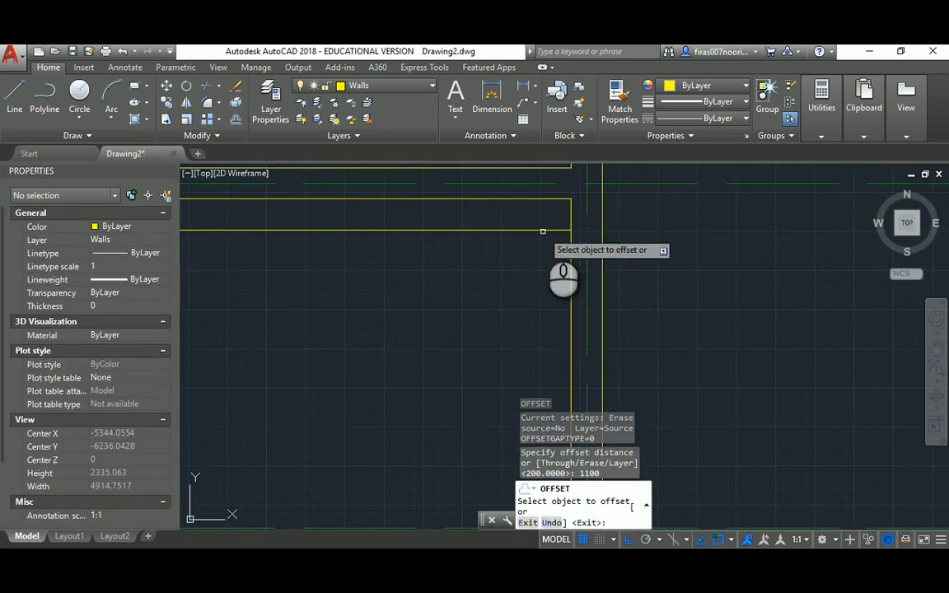
left_click(543, 231)
scroll(519, 246, "down", 2)
left_click(496, 305)
key("Escape")
key("Escape")
key("Escape")
Extend the new offset lines to the vertical wall
type("e")
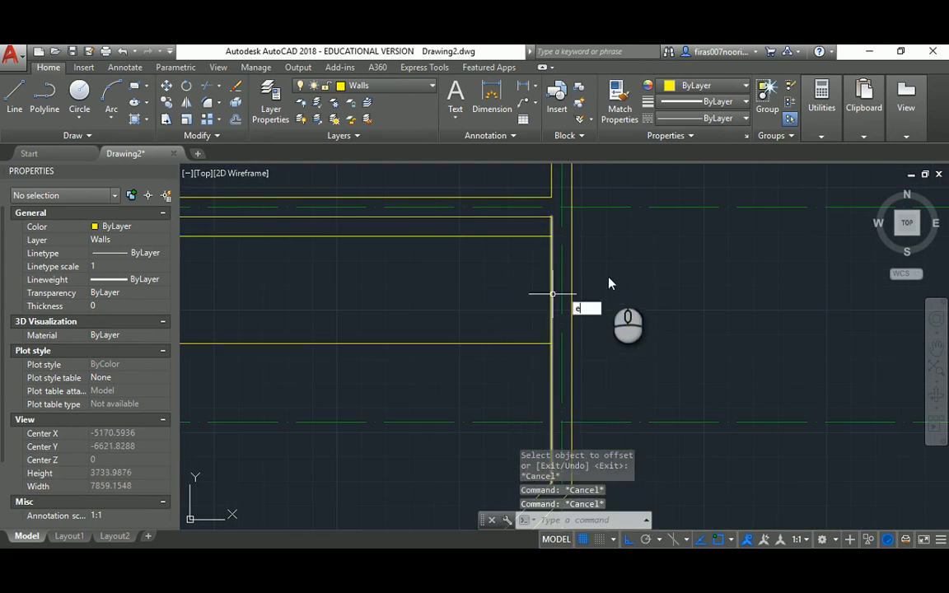
type("x")
key("Return")
left_click(573, 249)
left_click(569, 251)
key("Return")
left_click(515, 238)
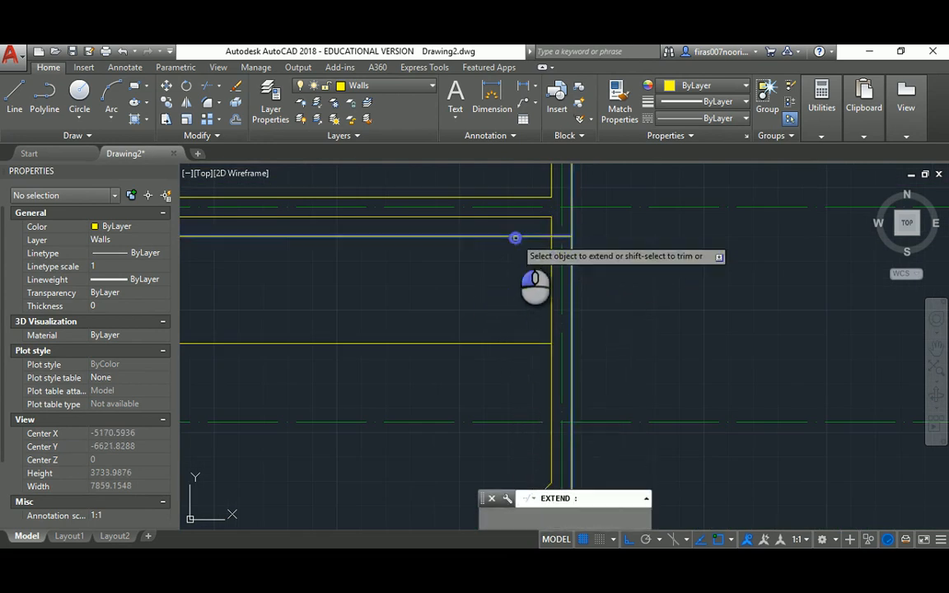
left_click(523, 343)
key("Escape")
Trim the wall between the offset lines to cut the 1100 gap, then return to the PDF
type("tr")
key("Return")
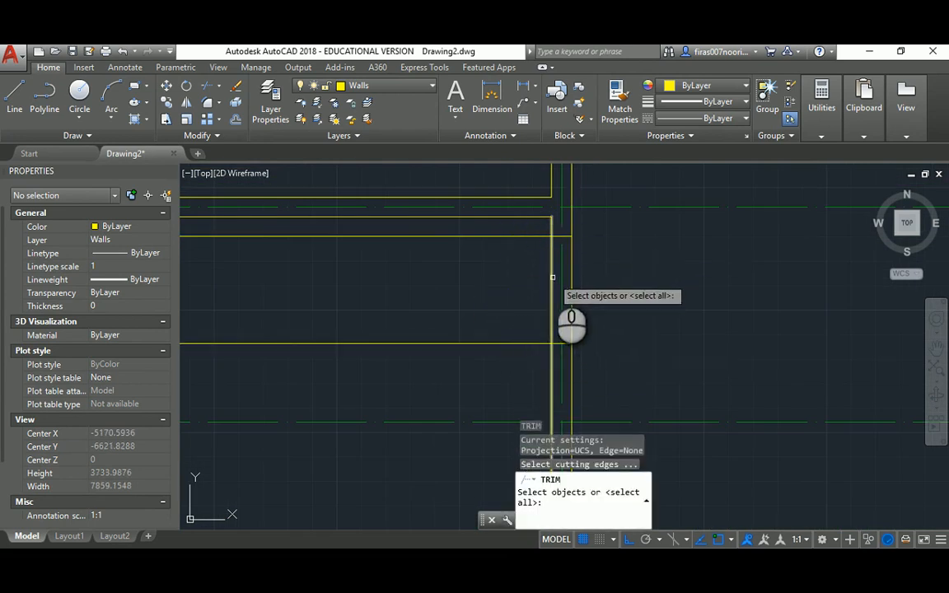
left_click(552, 277)
key("Return")
left_click(534, 225)
left_click(505, 371)
key("Escape")
key("Escape")
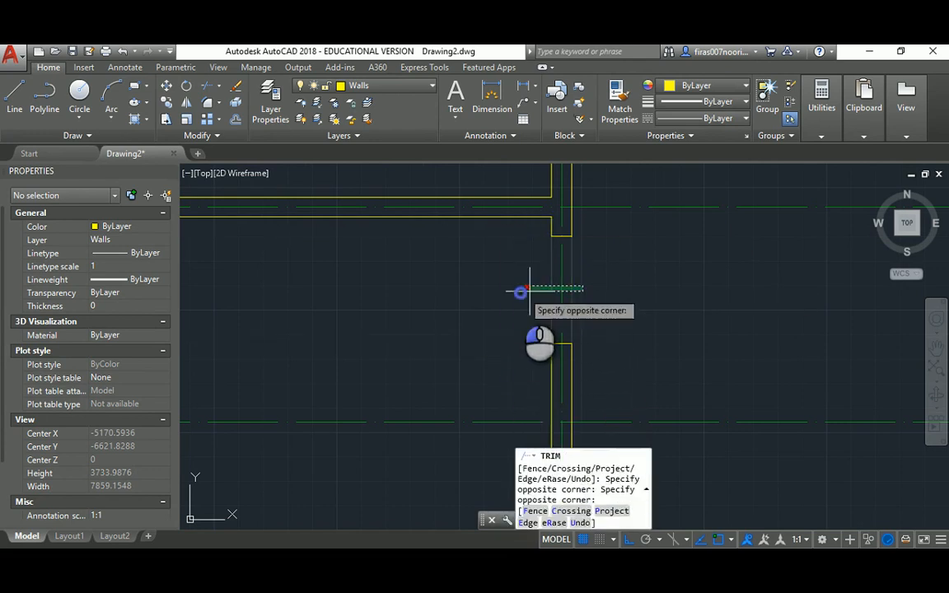
left_click(519, 290)
scroll(511, 297, "down", 3)
key("Escape")
key("Escape")
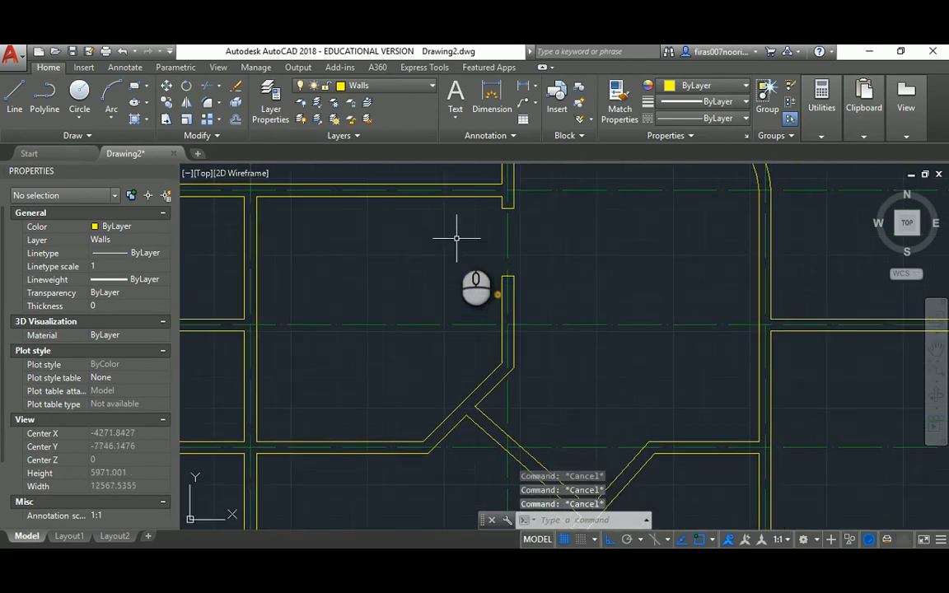
scroll(456, 238, "down", 2)
middle_click_drag(457, 238, 544, 256)
key("alt+Tab")
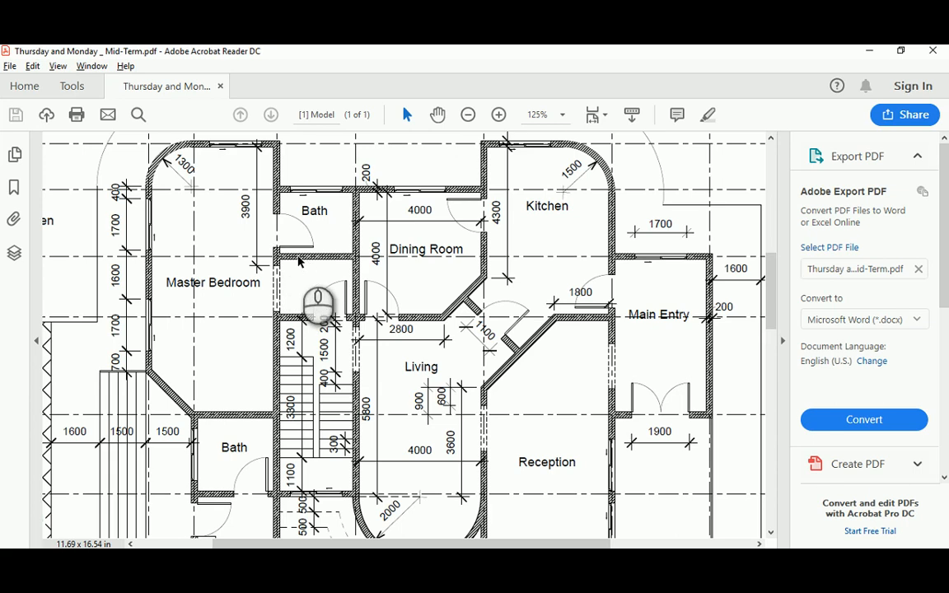
Copy the two wall end lines into the left room
key("alt+Tab")
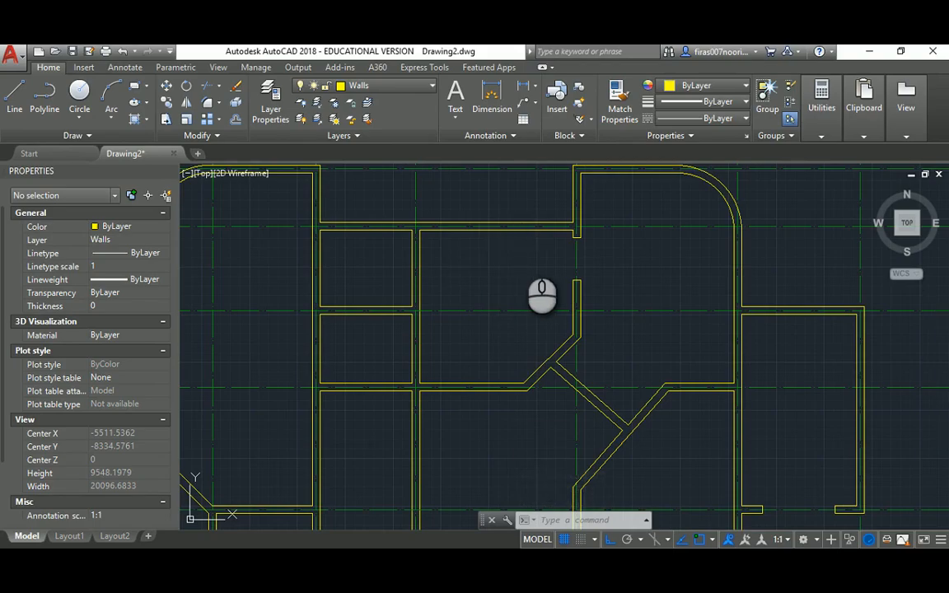
type("co")
key("Return")
left_click(538, 289)
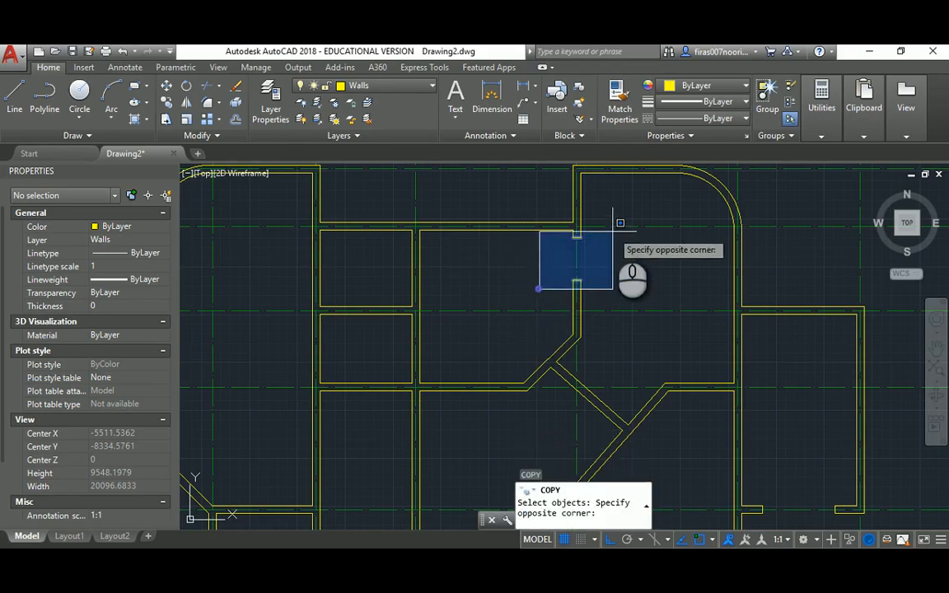
left_click(613, 231)
scroll(557, 274, "up", 2)
key("Return")
left_click(587, 283)
middle_click_drag(388, 285, 622, 236)
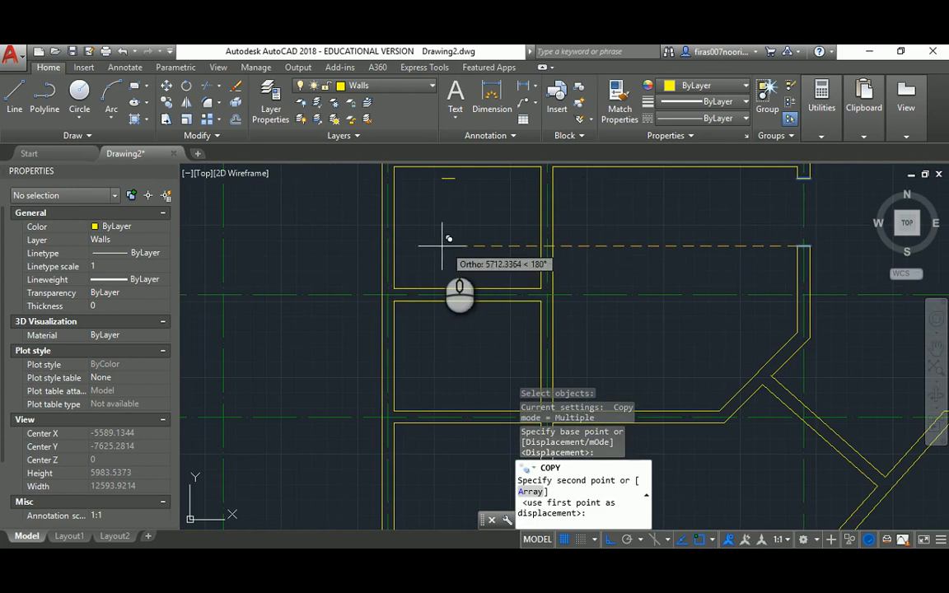
left_click(443, 243)
key("Escape")
key("Escape")
Move the copied end lines onto the left vertical wall
middle_click_drag(414, 204, 416, 270)
type("m")
key("Return")
left_click(413, 323)
left_click(474, 204)
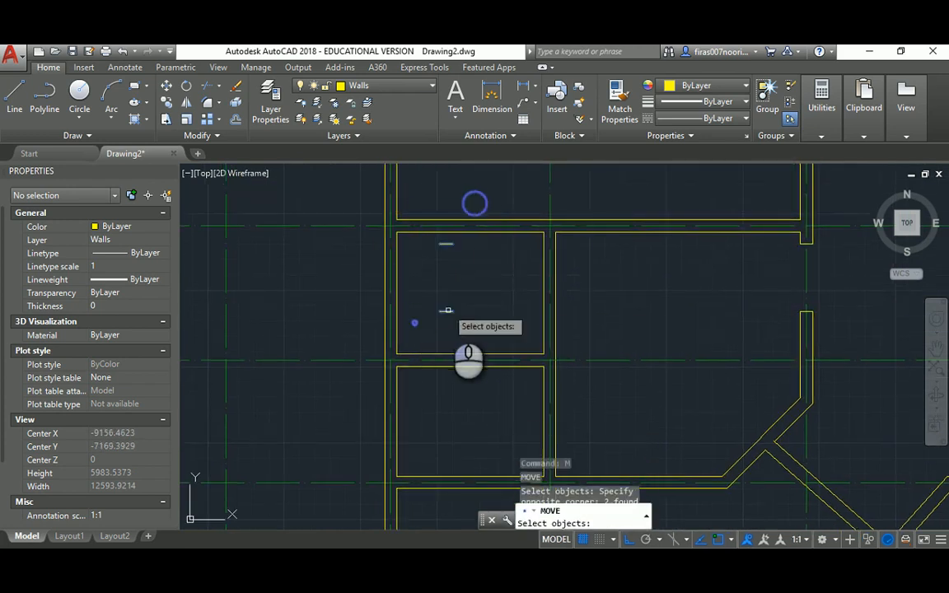
key("Return")
left_click(452, 312)
left_click(395, 357)
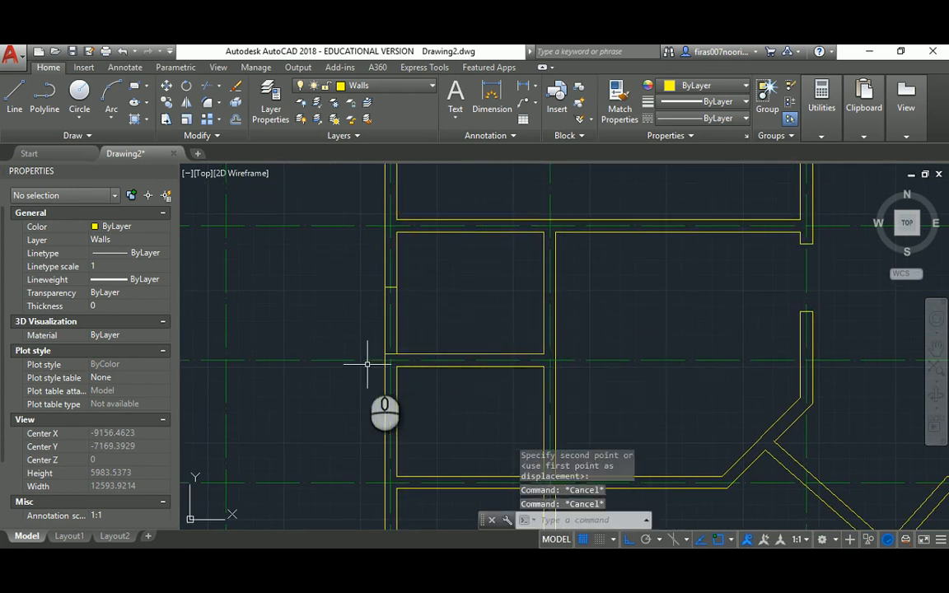
Shift the two end lines 200 upward along the left wall
type("m")
key("Return")
left_click(330, 275)
left_click(419, 369)
key("Return")
left_click(439, 286)
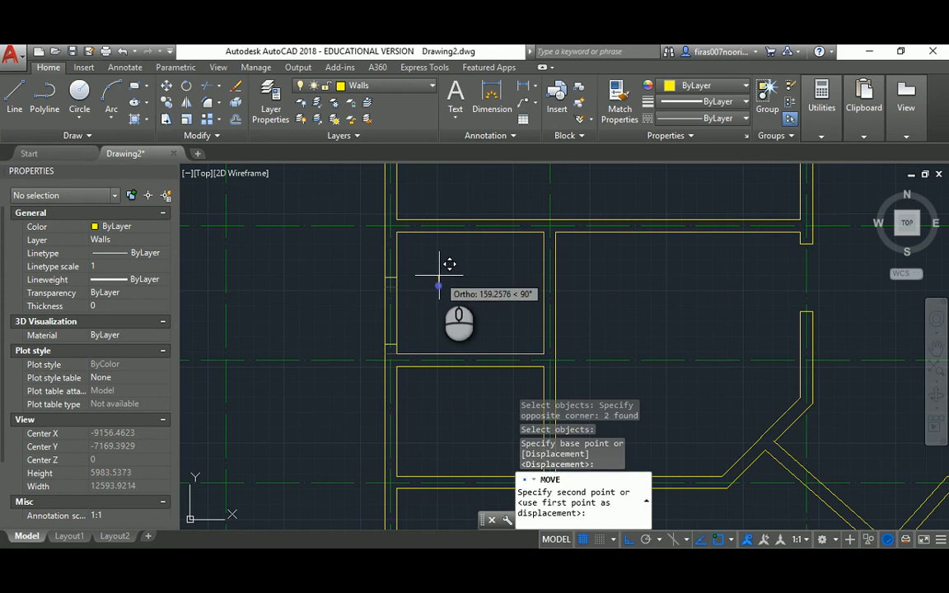
type("200")
key("Return")
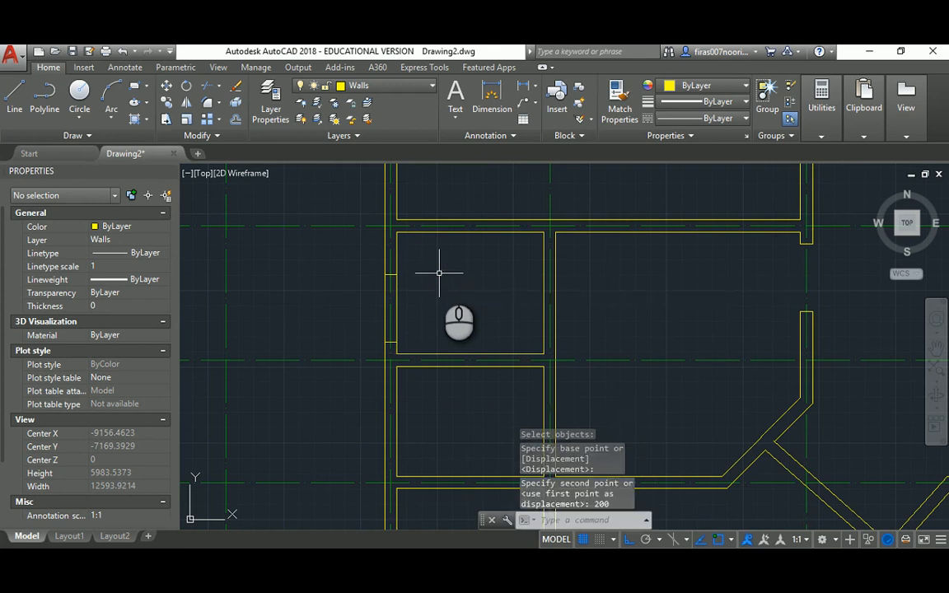
key("Escape")
Check the PDF, then copy the end lines to the right of the left wall
key("alt+Tab")
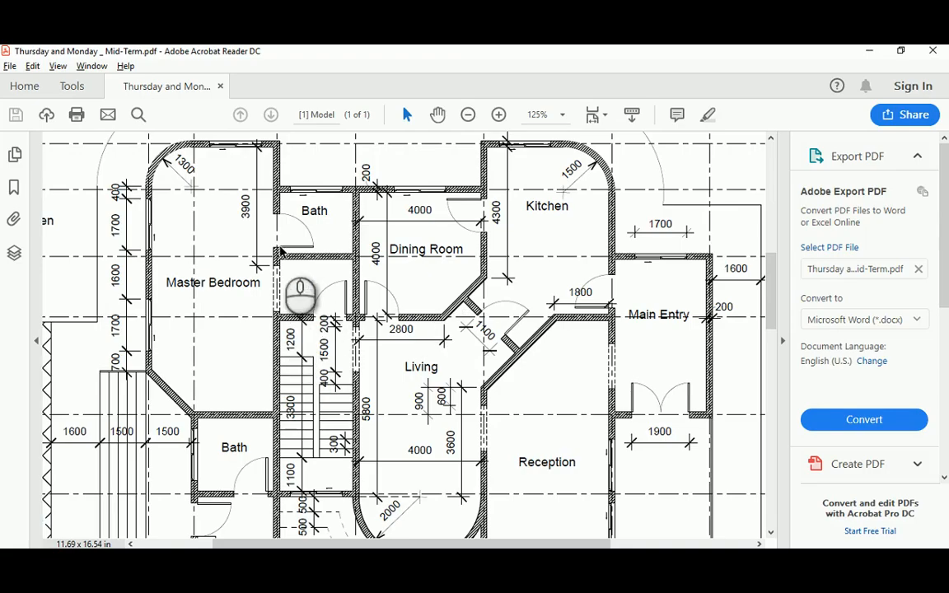
key("alt+Tab")
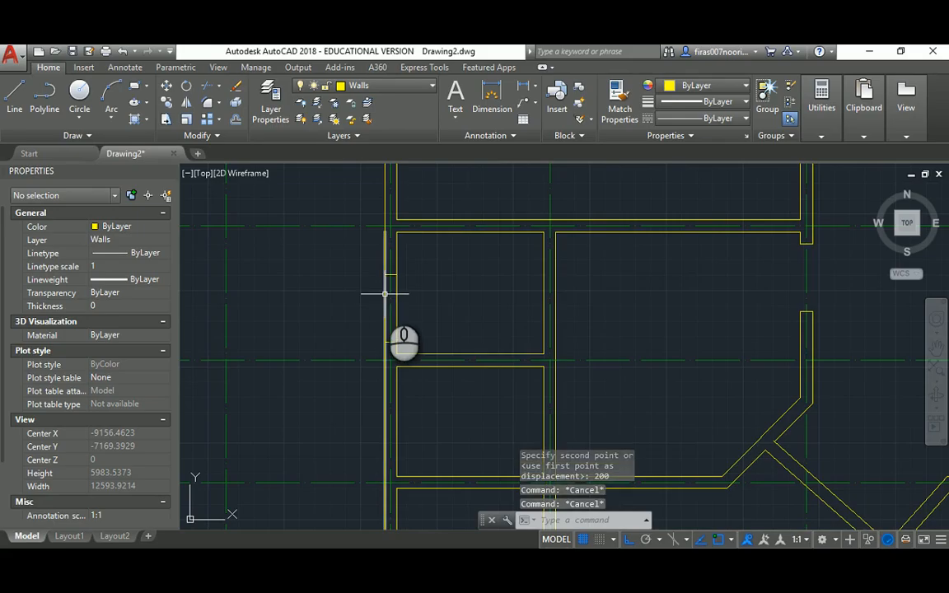
type("co")
key("Return")
left_click(362, 250)
left_click(411, 347)
key("Return")
left_click(432, 312)
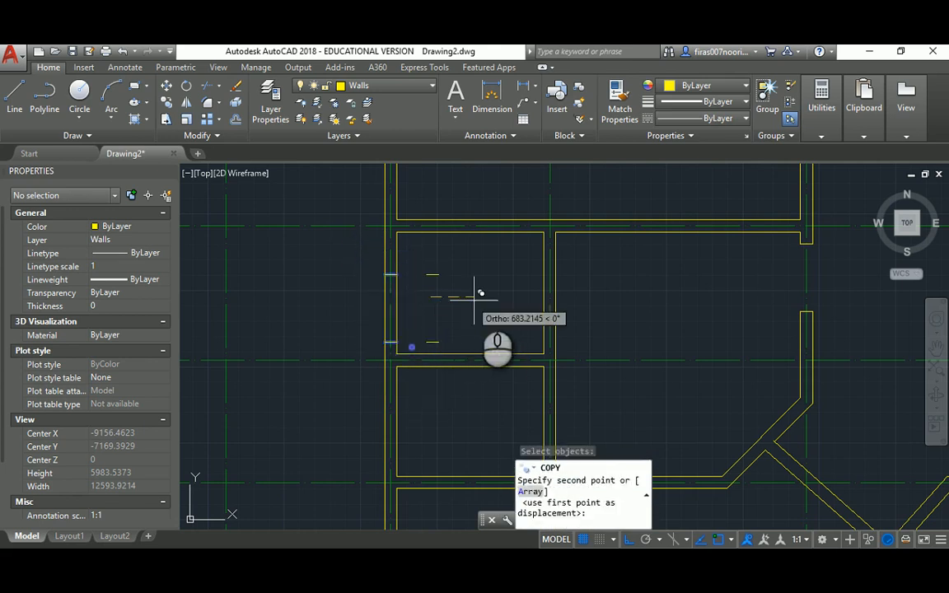
left_click(486, 300)
Rotate the copied end lines 90° to cross the horizontal wall
type("ro")
key("Return")
left_click(428, 264)
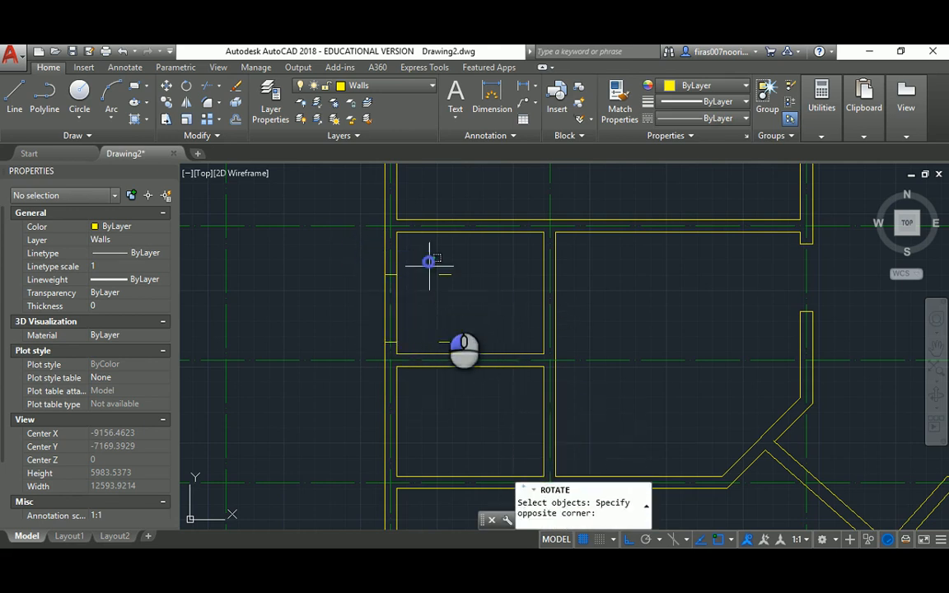
left_click(470, 388)
key("Return")
left_click(495, 309)
left_click(497, 266)
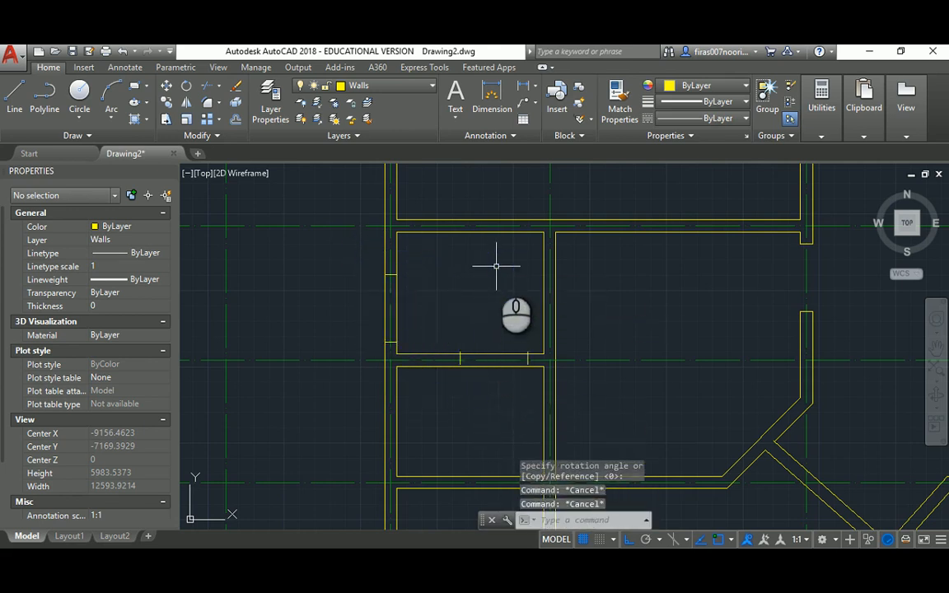
Move the rotated end lines down onto the horizontal wall
type("m")
key("Return")
type("p")
key("Return")
key("Return")
left_click(470, 303)
left_click(470, 330)
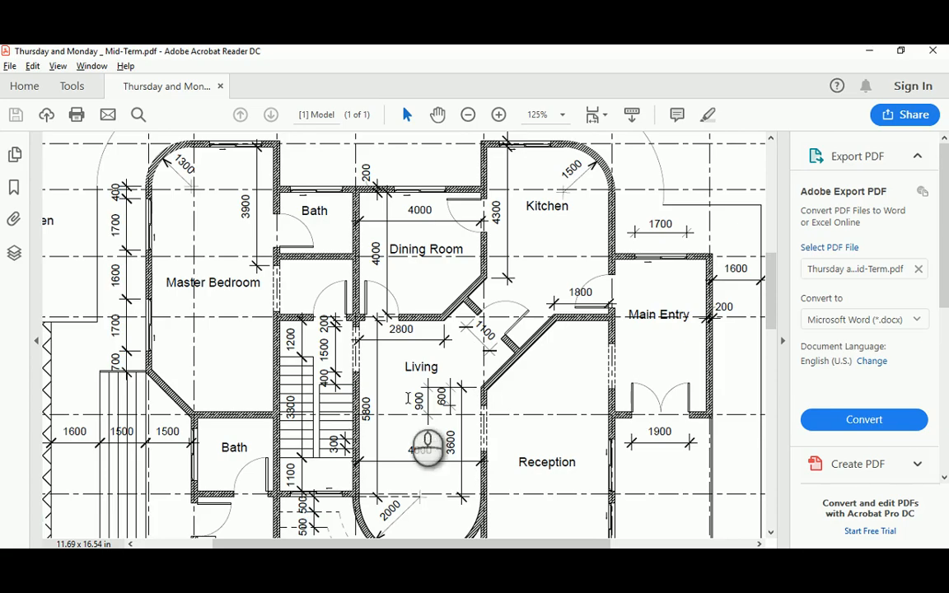
scroll(344, 334, "up", 1)
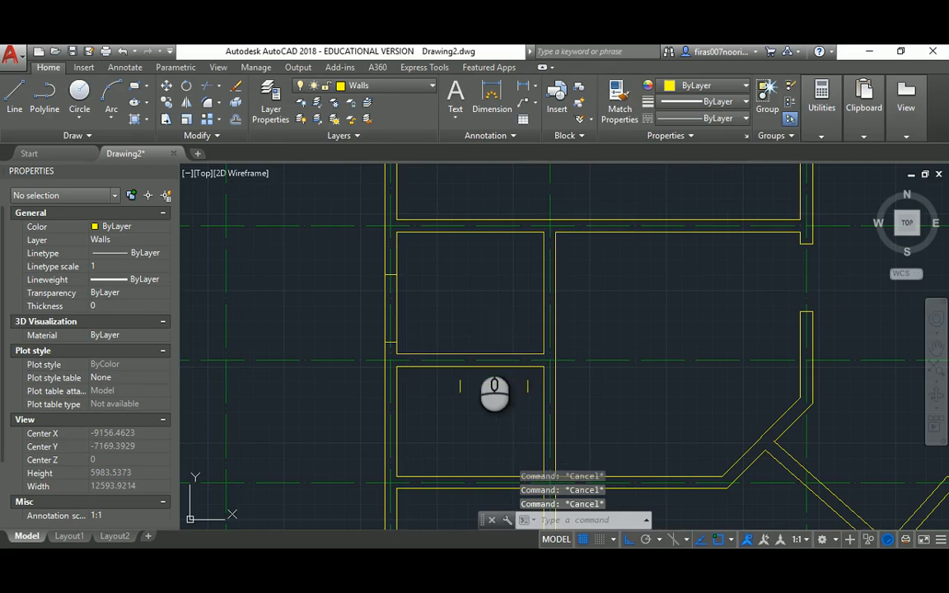
Move the two short jamb lines 200 units to the left along the wall
type("m")
key("Return")
left_click(433, 329)
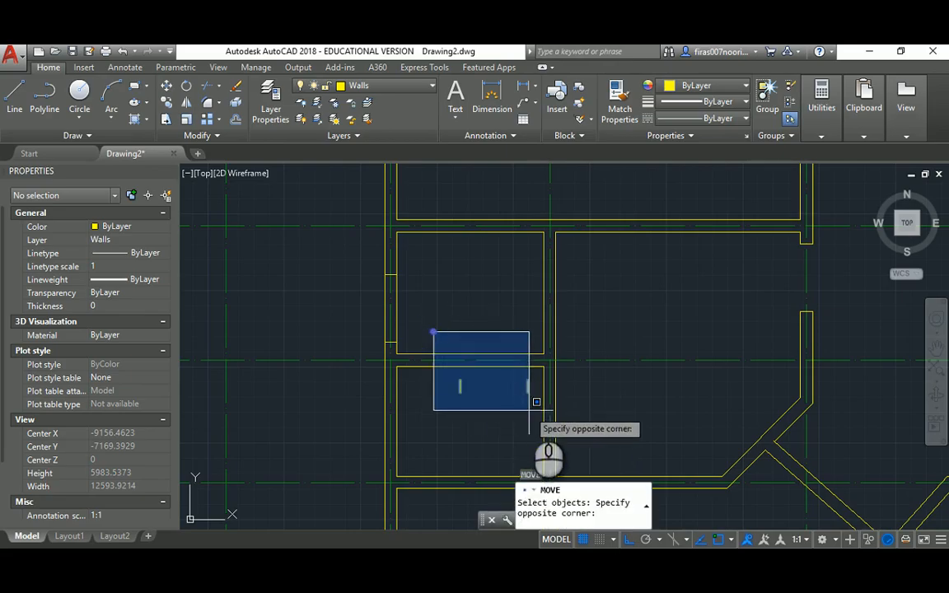
left_click(533, 397)
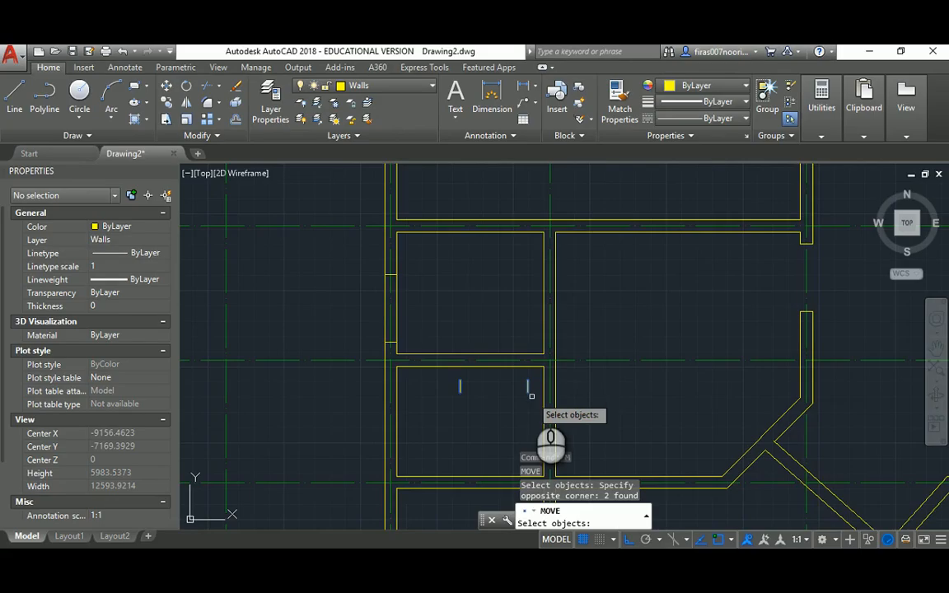
key("Return")
left_click(528, 383)
scroll(505, 377, "up", 4)
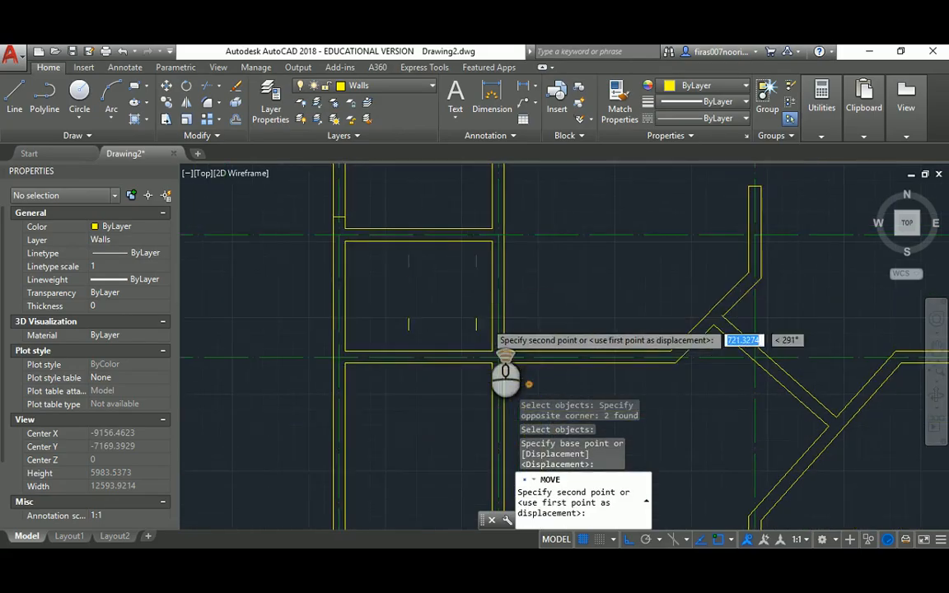
left_click(501, 383)
key("Escape")
key("Escape")
middle_click_drag(446, 393, 460, 333)
type("m")
key("Return")
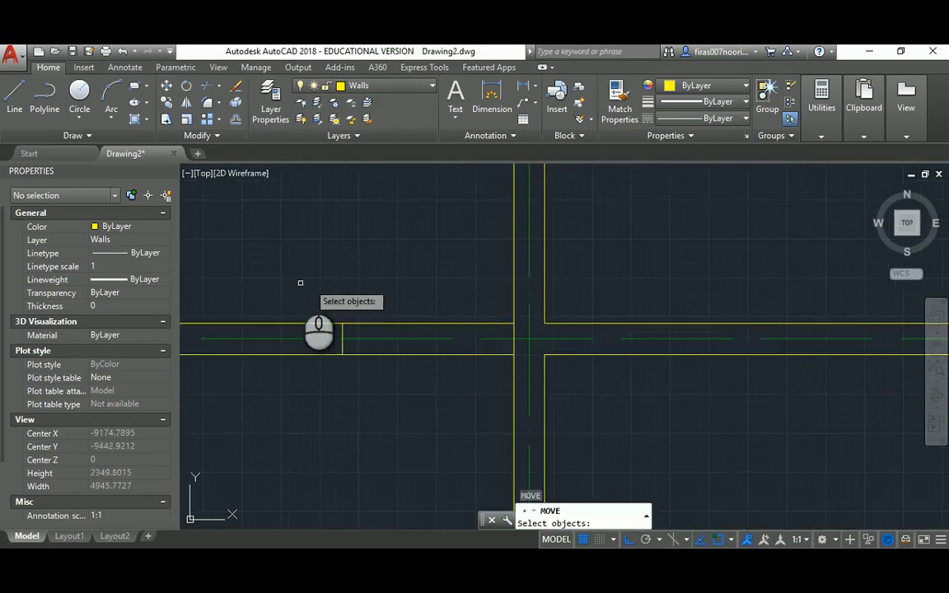
left_click(298, 282)
left_click(544, 399)
key("Return")
left_click(445, 268)
type("200")
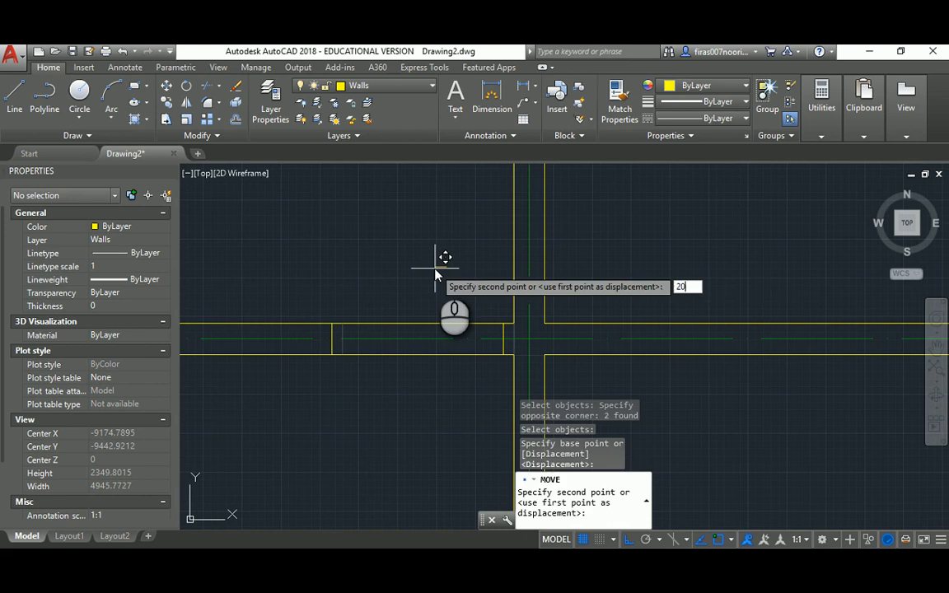
key("Return")
key("Escape")
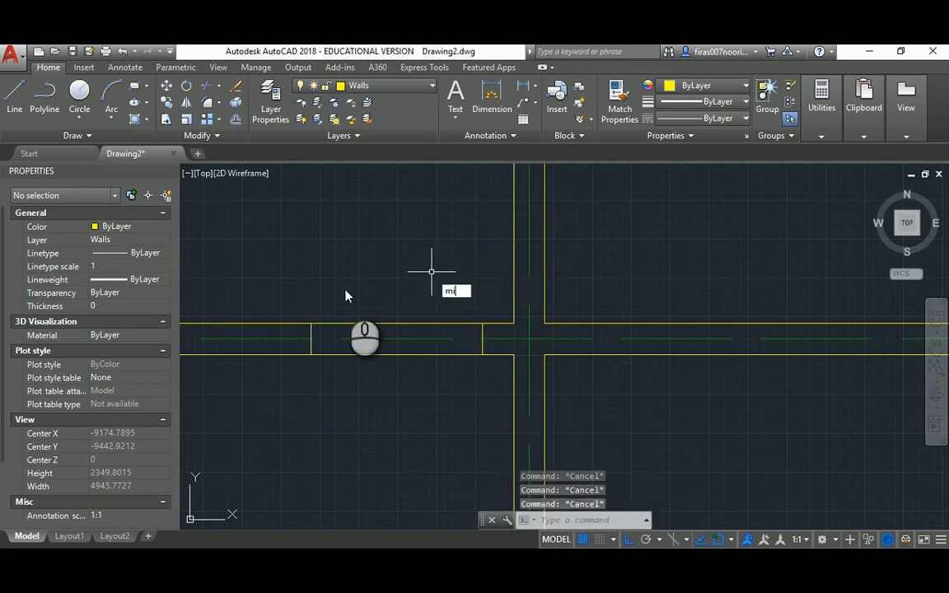
Mirror the two jamb lines across the vertical axis at the wall junction, keeping the originals
type("mi")
key("Return")
left_click(276, 285)
left_click(506, 406)
key("Return")
left_click(530, 340)
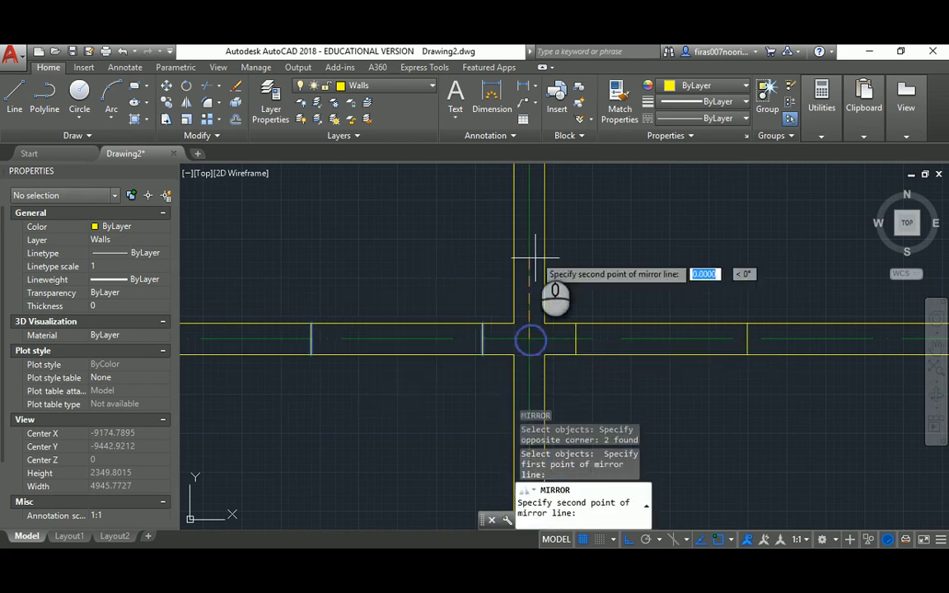
left_click(569, 200)
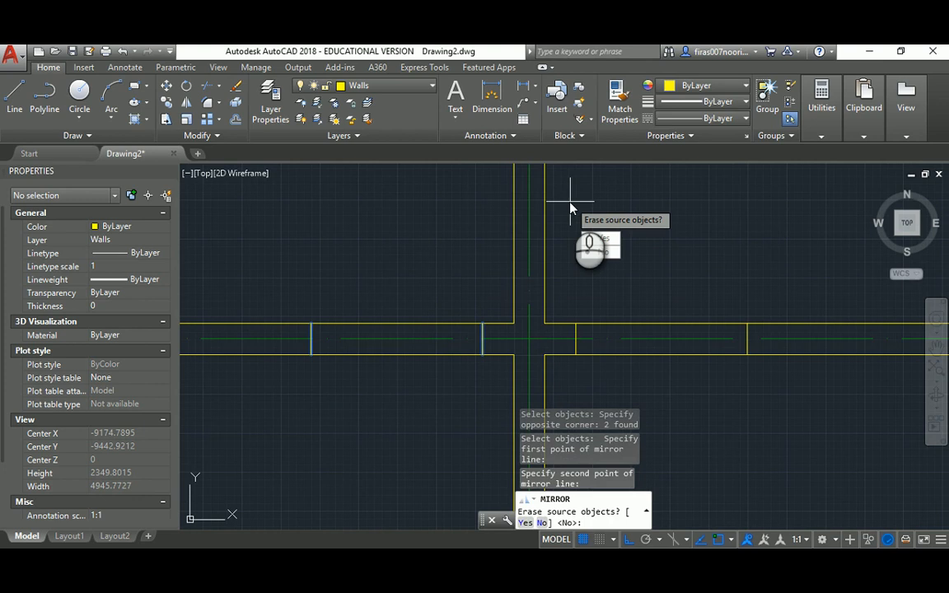
key("Escape")
key("Escape")
key("Escape")
key("Escape")
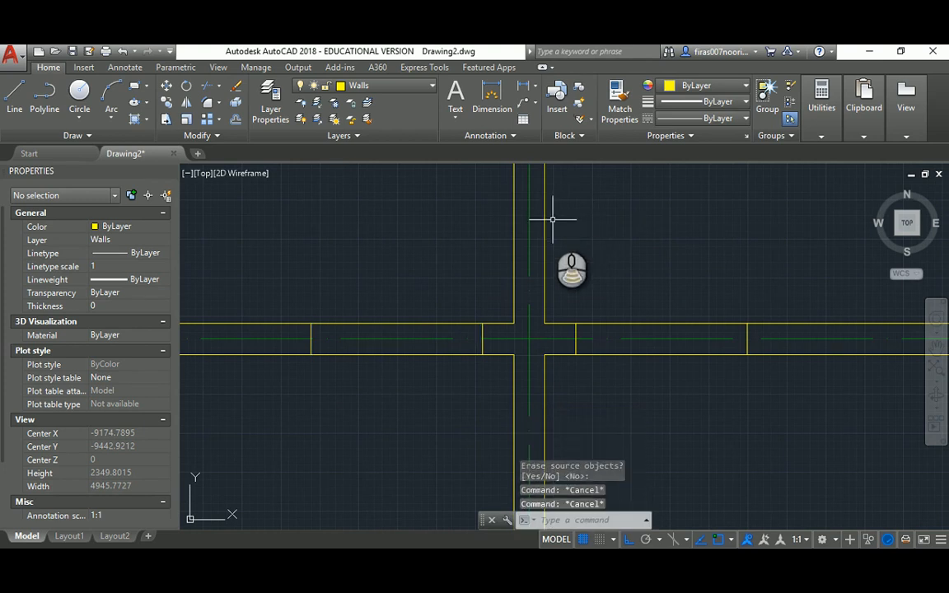
Trim the wall lines out between both jamb pairs and at the window opening
scroll(552, 221, "down", 4)
type("tr")
key("Return")
key("Return")
left_click(501, 242)
left_click(484, 300)
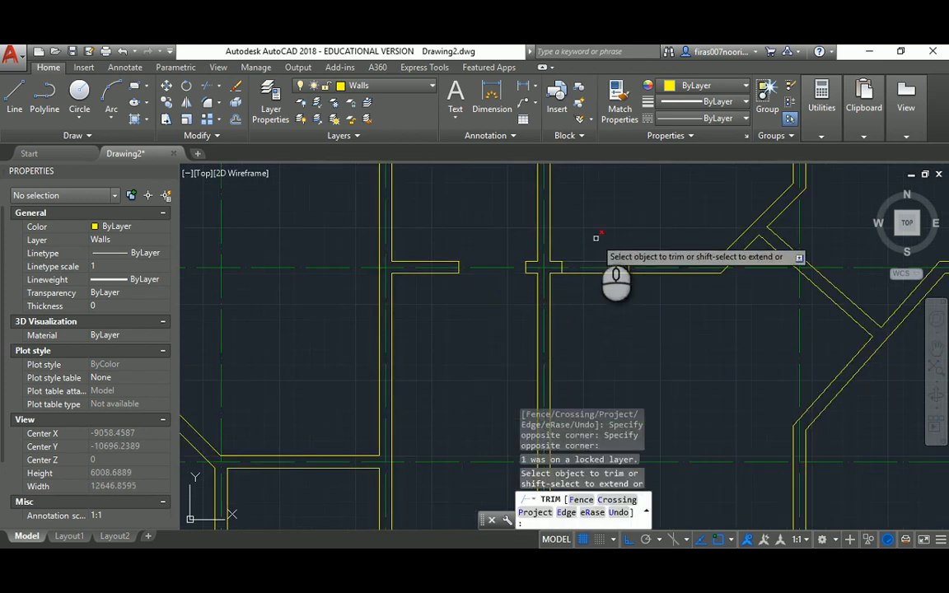
left_click(600, 238)
left_click(589, 280)
middle_click_drag(502, 209, 535, 365)
left_click(467, 243)
left_click(392, 248)
scroll(433, 228, "down", 4)
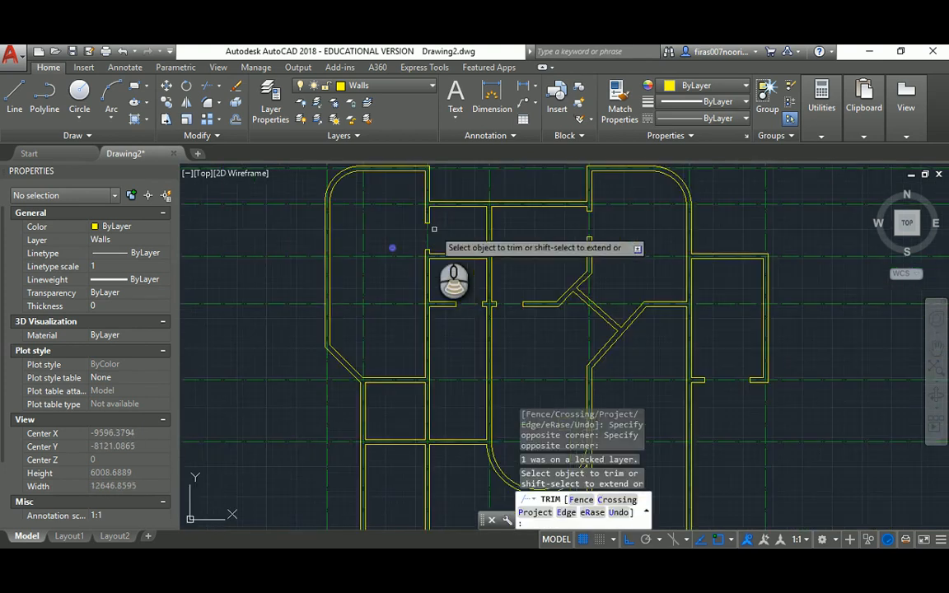
key("Escape")
Switch to the reference PDF floor plan and scroll down through it
key("alt+Tab")
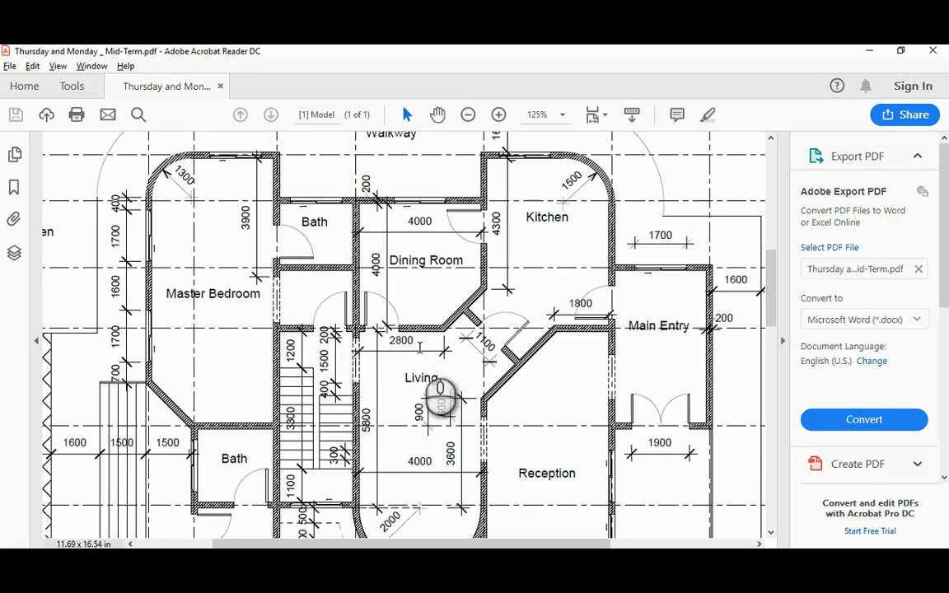
scroll(441, 400, "down", 2)
scroll(502, 350, "down", 1)
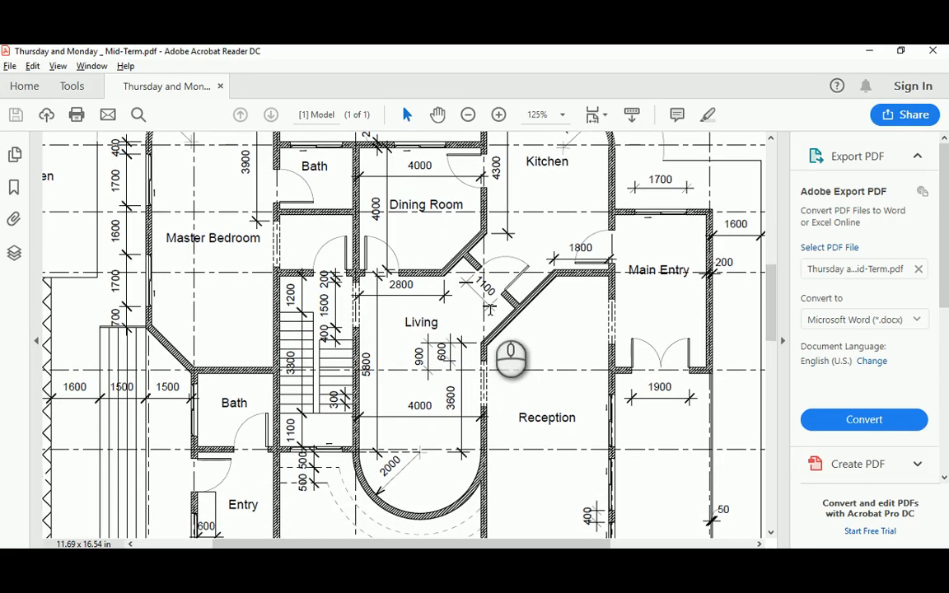
scroll(475, 324, "down", 1)
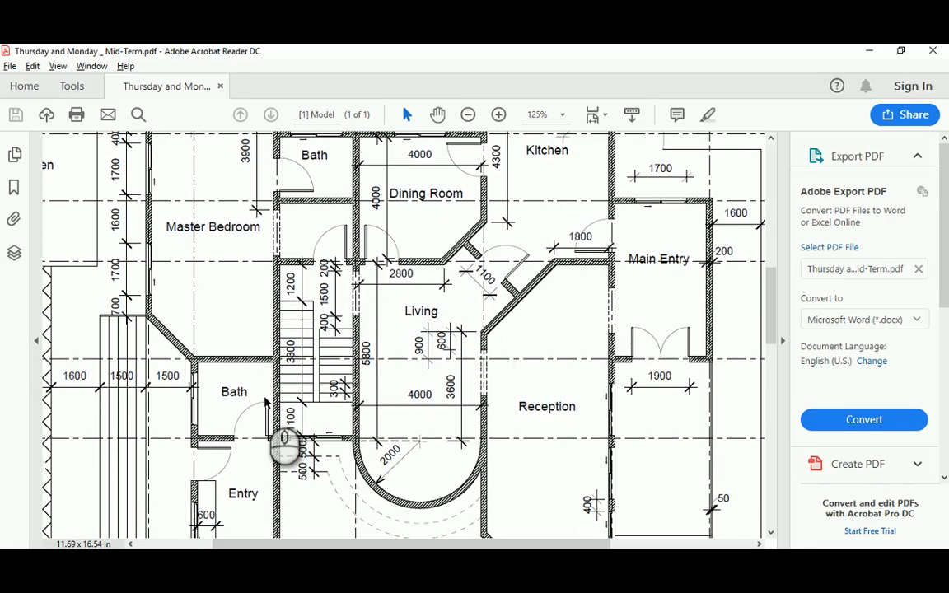
scroll(265, 401, "down", 1)
scroll(256, 403, "down", 2)
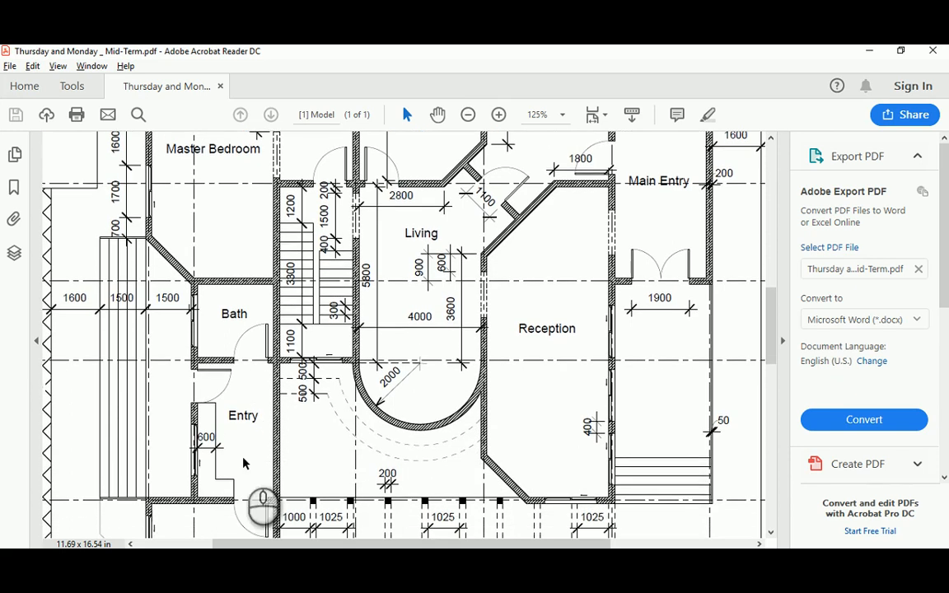
scroll(247, 482, "down", 3)
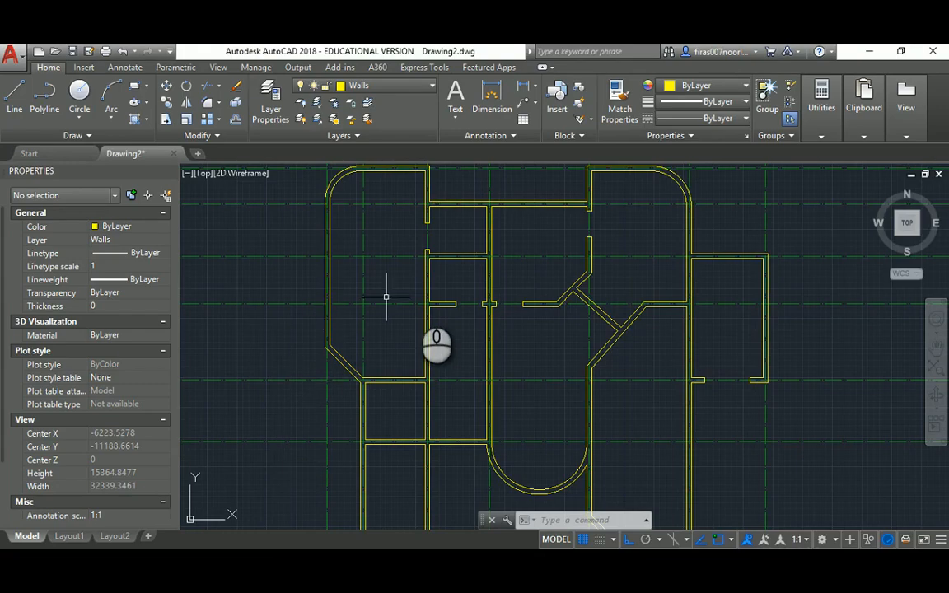
Start copying the two short jamb lines from a base point at the opening
scroll(386, 298, "up", 4)
type("o")
key("Return")
left_click(424, 271)
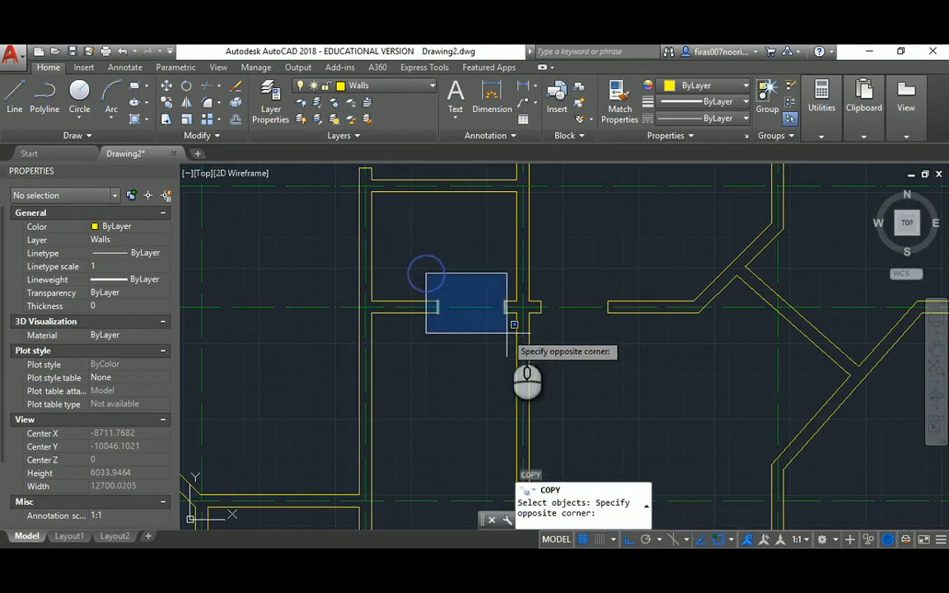
left_click(504, 333)
key("Return")
left_click(512, 304)
Check the reference PDF, then place the jamb-line copy on the lower horizontal wall
scroll(416, 392, "down", 5)
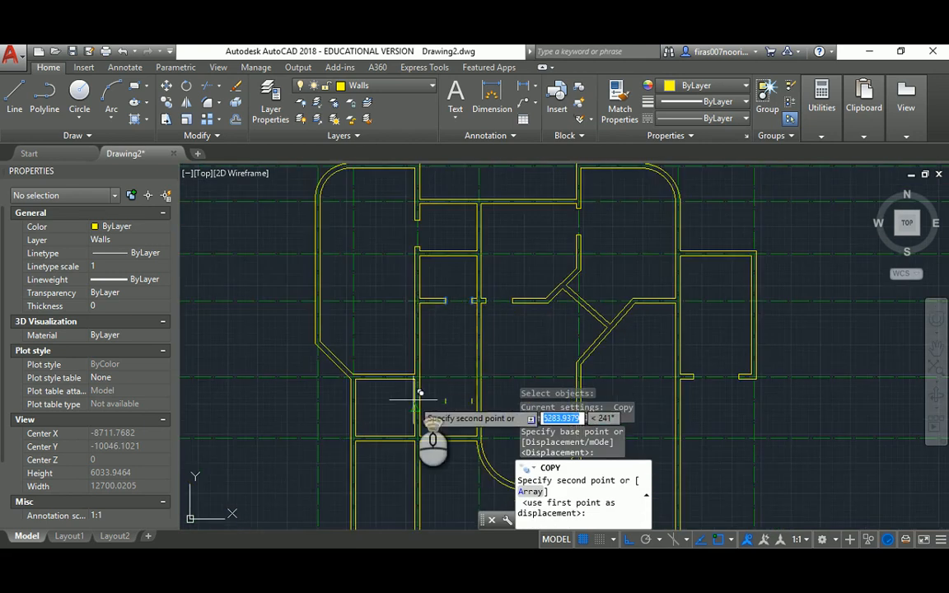
scroll(423, 382, "up", 5)
scroll(444, 258, "down", 3)
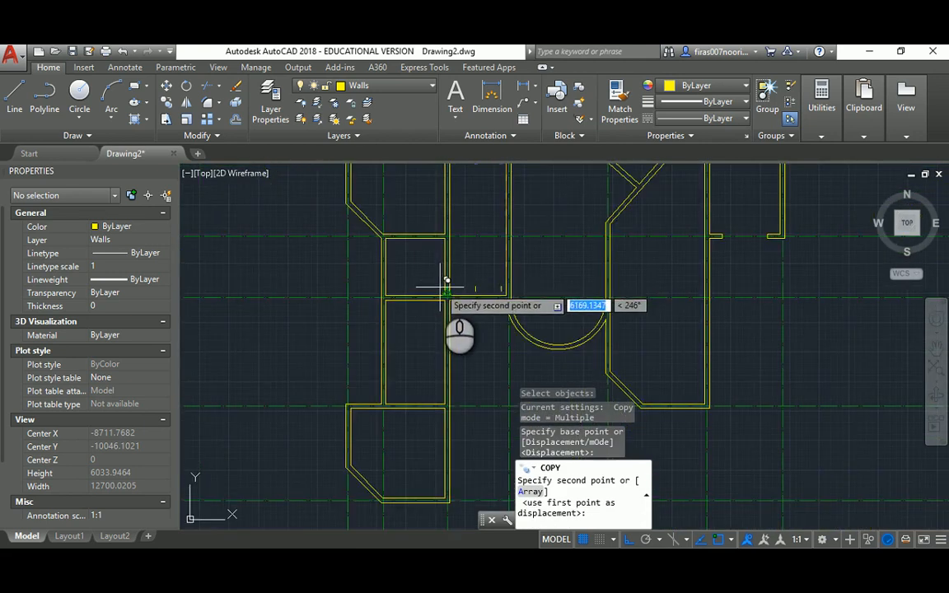
key("alt+Tab")
key("alt+Tab")
scroll(432, 311, "up", 5)
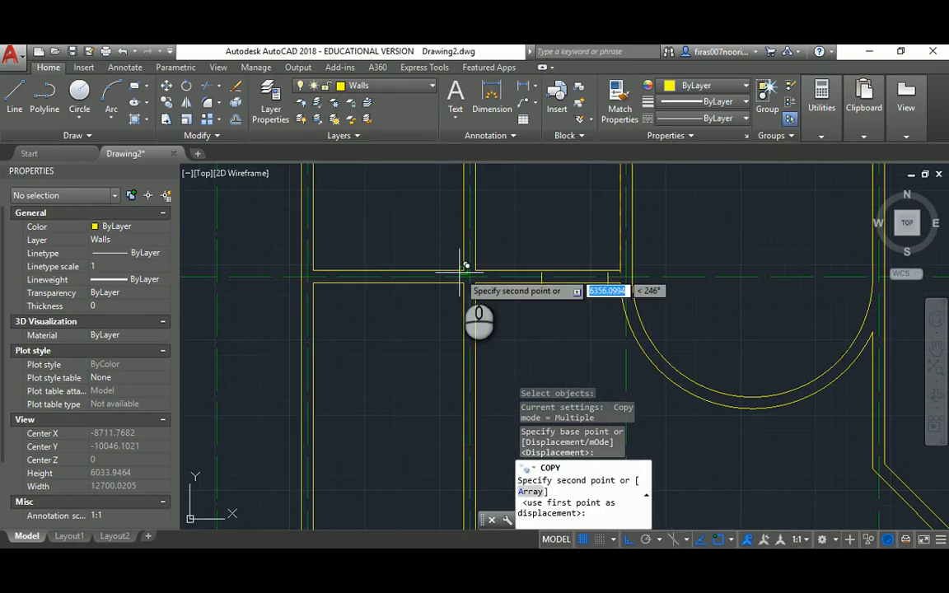
left_click(466, 269)
scroll(461, 271, "down", 3)
scroll(461, 333, "up", 3)
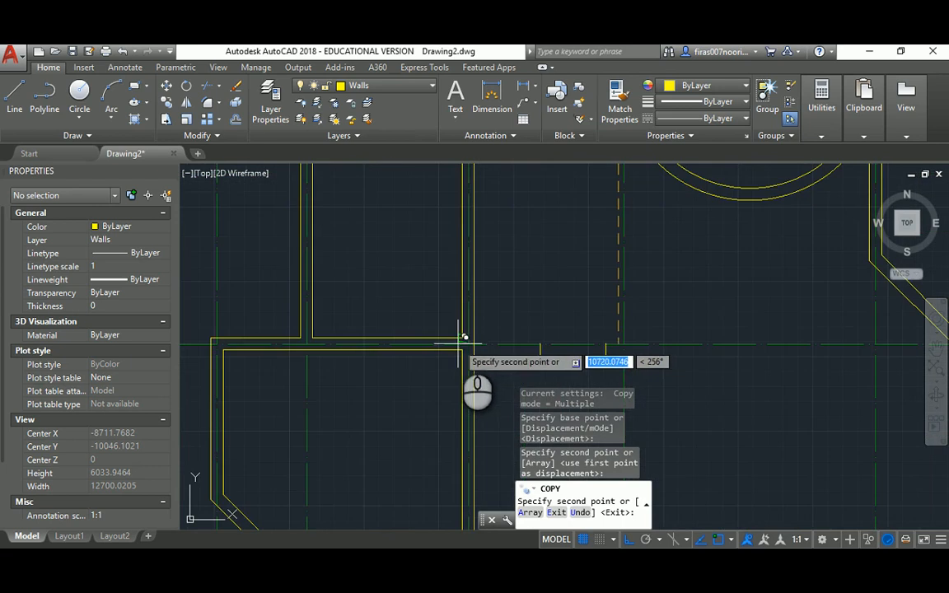
scroll(462, 338, "down", 4)
key("Escape")
key("Escape")
key("Escape")
scroll(452, 333, "up", 2)
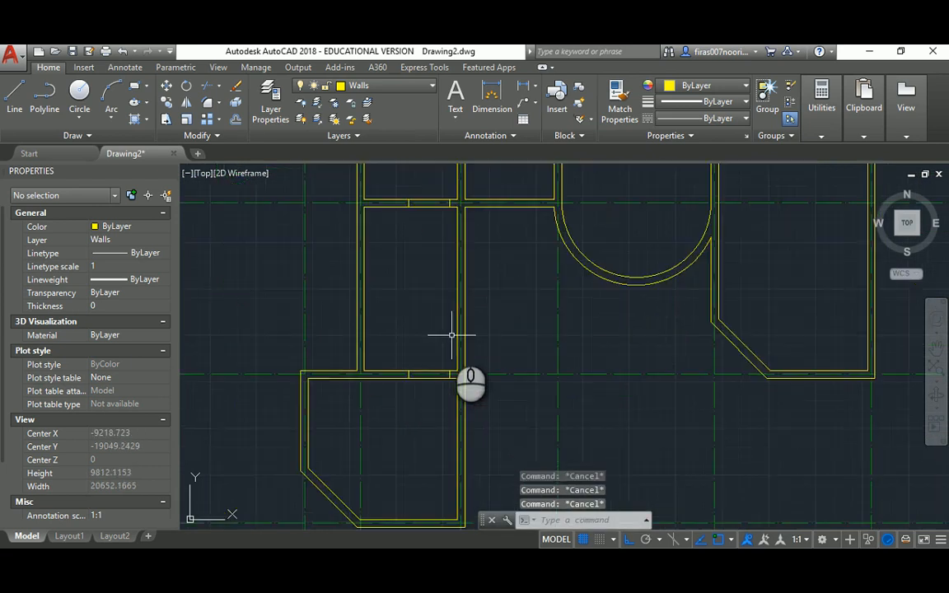
key("Return")
key("Return")
Trim the wall between the copied jamb lines at the previous opening
left_click(433, 186)
left_click(420, 412)
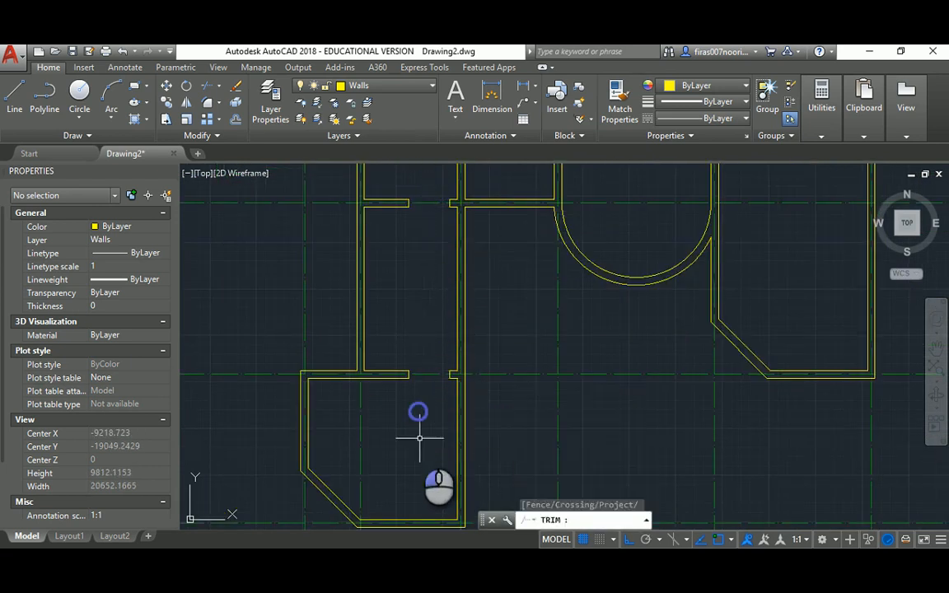
key("Escape")
scroll(418, 340, "down", 5)
scroll(412, 293, "up", 4)
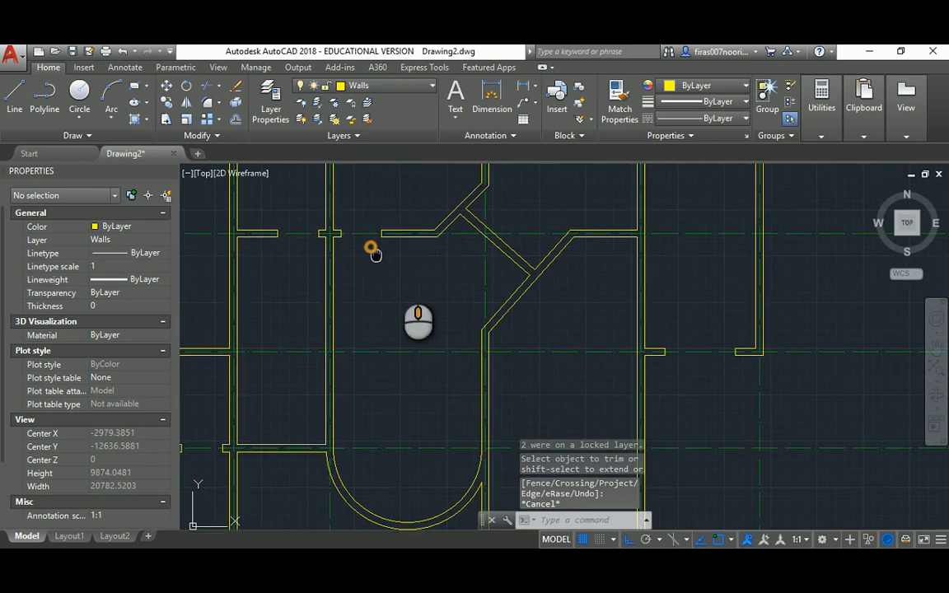
scroll(383, 274, "up", 4)
Start a centre line and then a line on the diagonal wall, cancelling both
type("c")
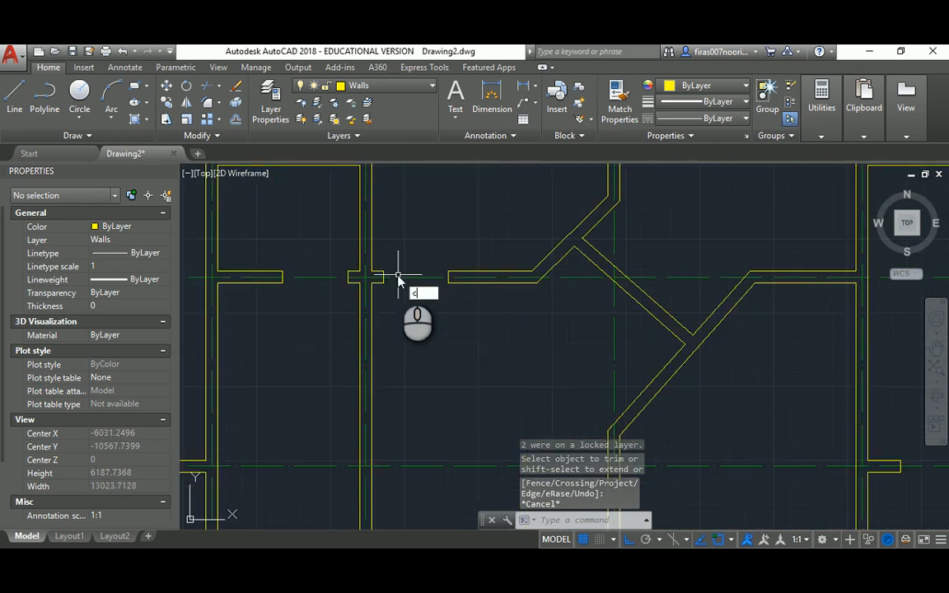
key("Return")
key("Escape")
key("Escape")
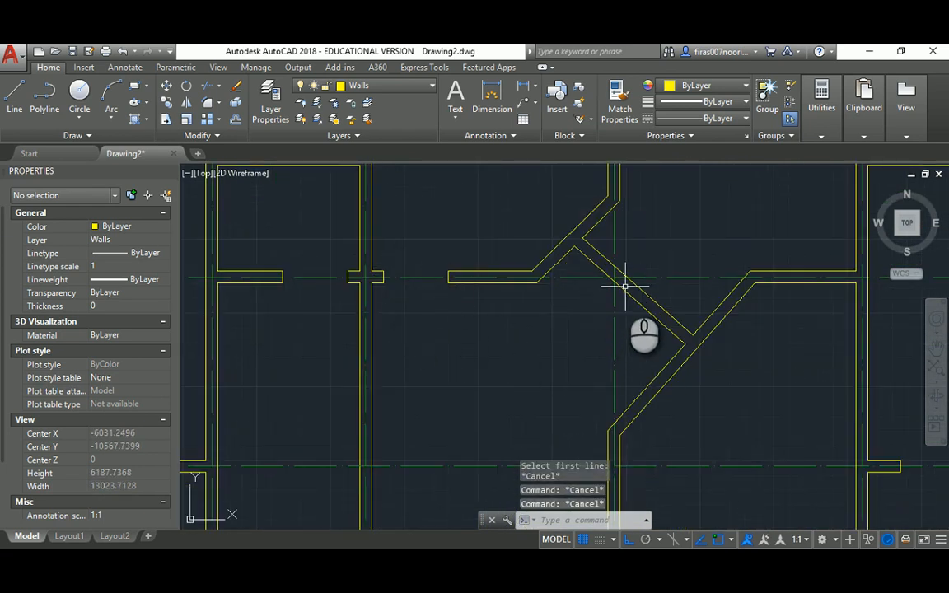
scroll(626, 287, "up", 4)
type("l")
key("Return")
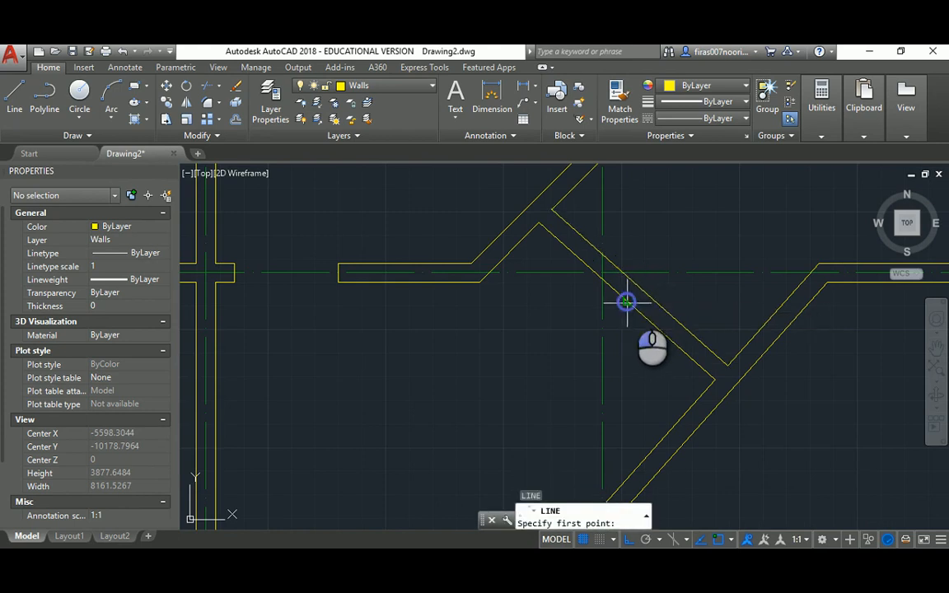
left_click(626, 302)
key("Escape")
Offset the diagonal wall line 950 toward the inside, then undo it
type("o")
key("Return")
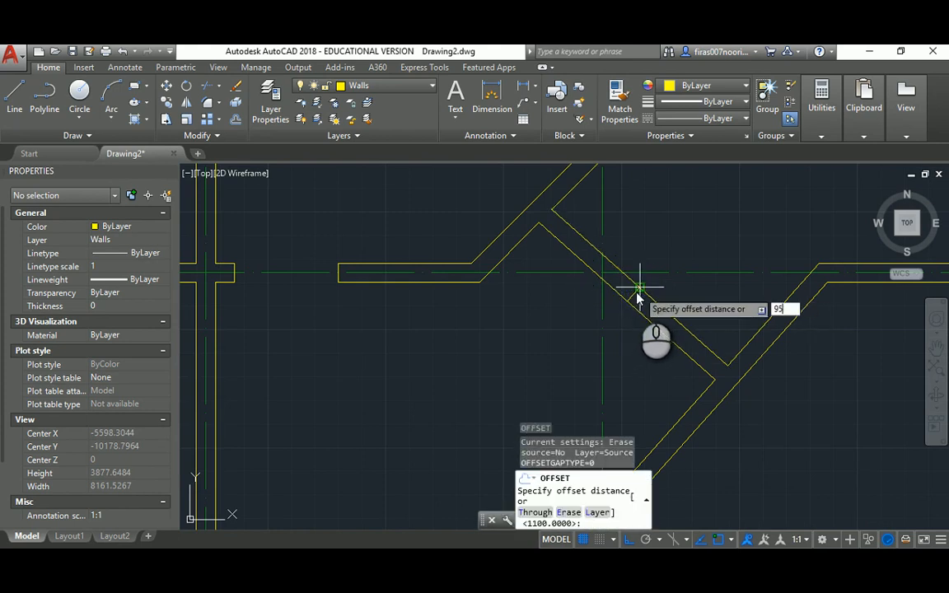
type("0")
key("Return")
left_click(630, 297)
left_click(636, 349)
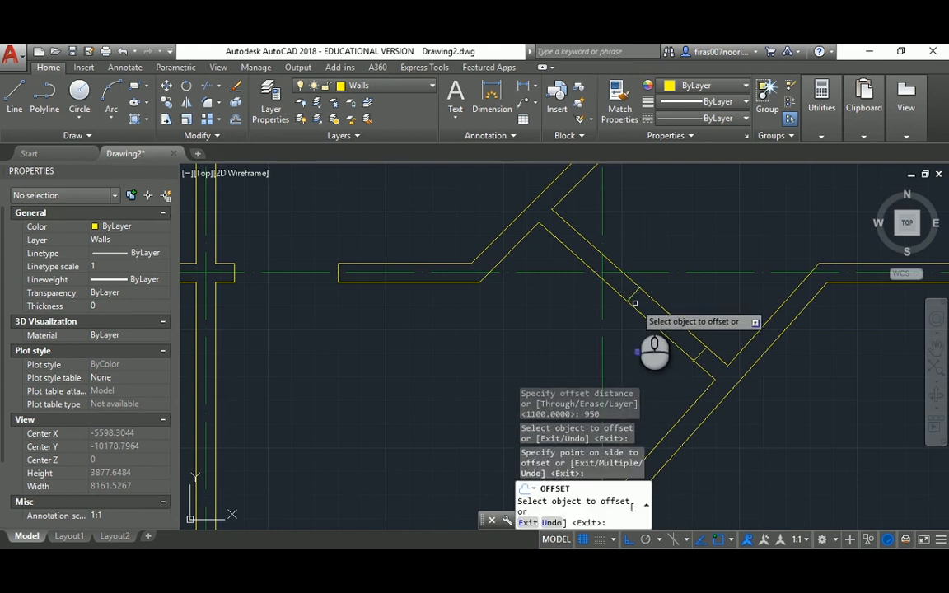
key("Escape")
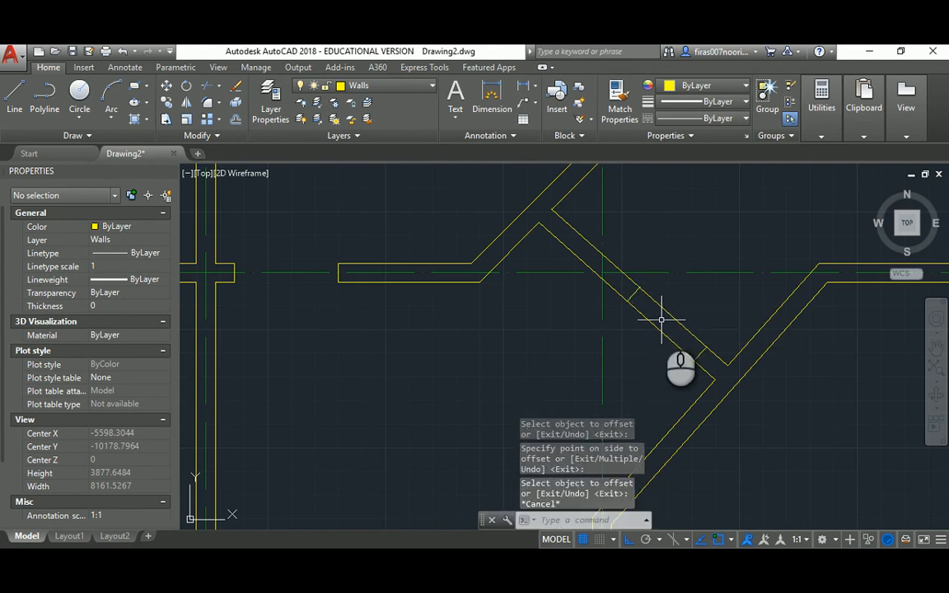
key("ctrl+z")
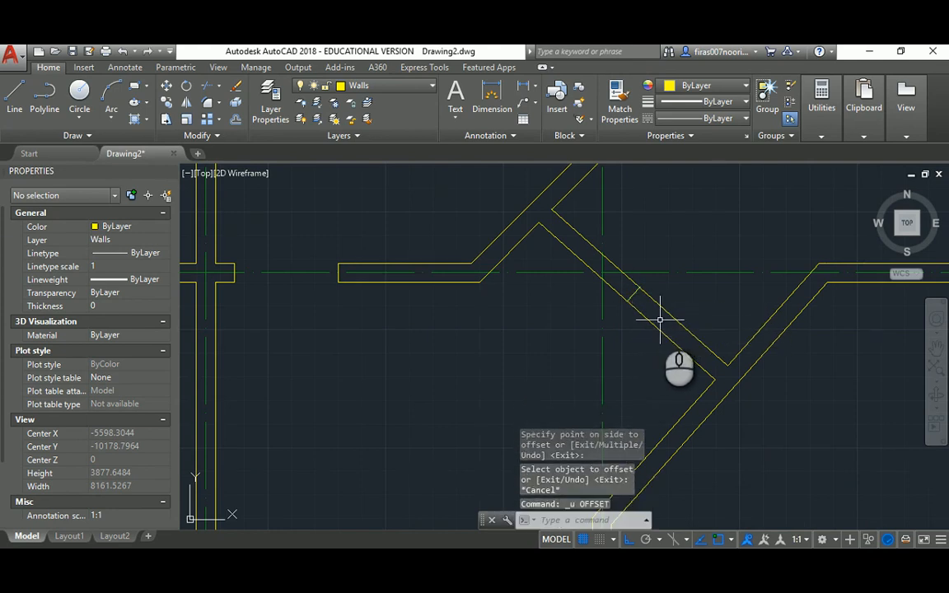
Offset the diagonal wall line 550 to both sides as jamb lines and erase a stray short line
type("o")
key("Return")
type("550")
key("Return")
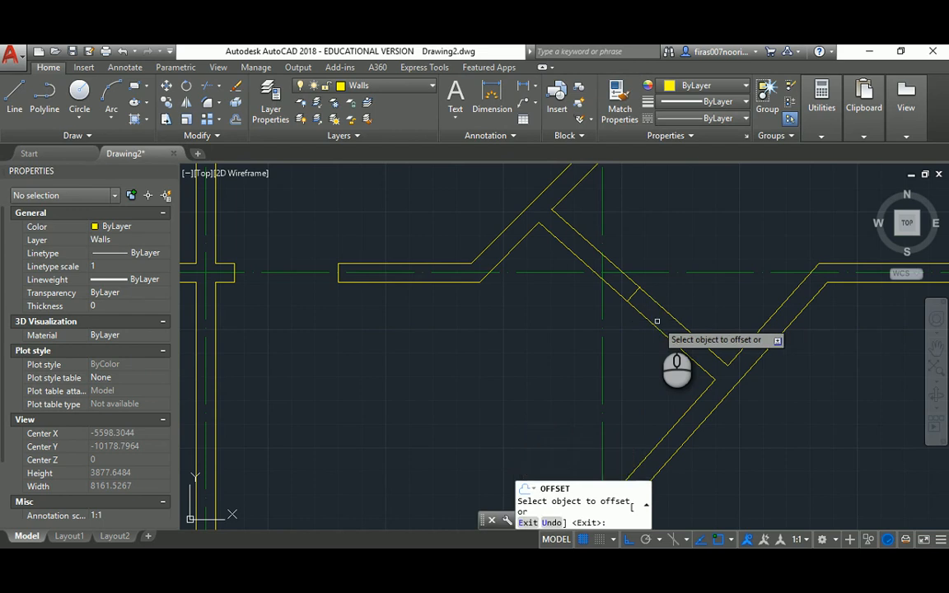
left_click(635, 295)
left_click(635, 295)
left_click(636, 295)
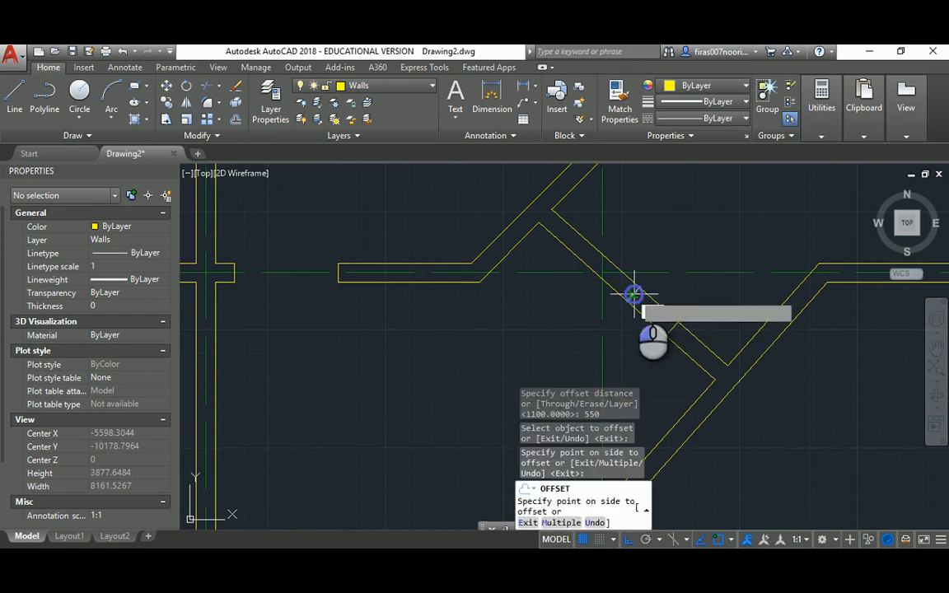
left_click(587, 290)
key("Escape")
left_click(590, 318)
left_click(655, 280)
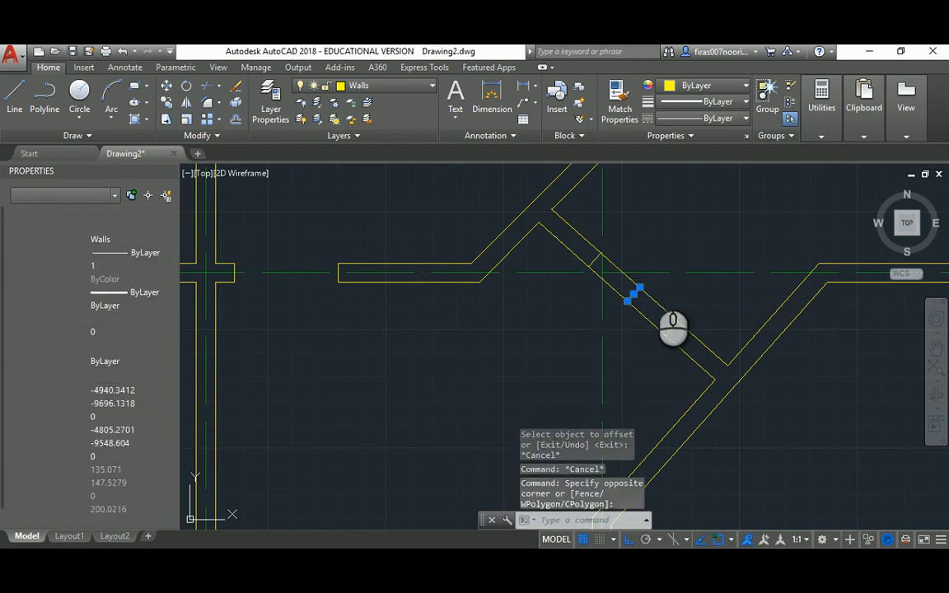
key("Delete")
Trim the diagonal wall lines between the two jamb cutting lines, undoing one trim
type("tr")
key("Return")
left_click(634, 360)
left_click(690, 302)
left_click(572, 301)
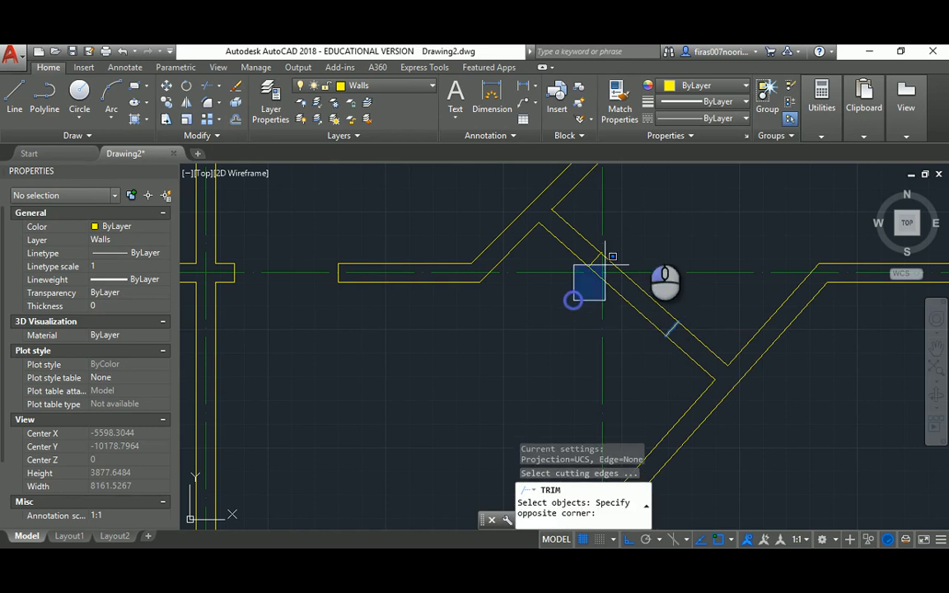
left_click(644, 234)
key("Return")
left_click(666, 291)
left_click(628, 313)
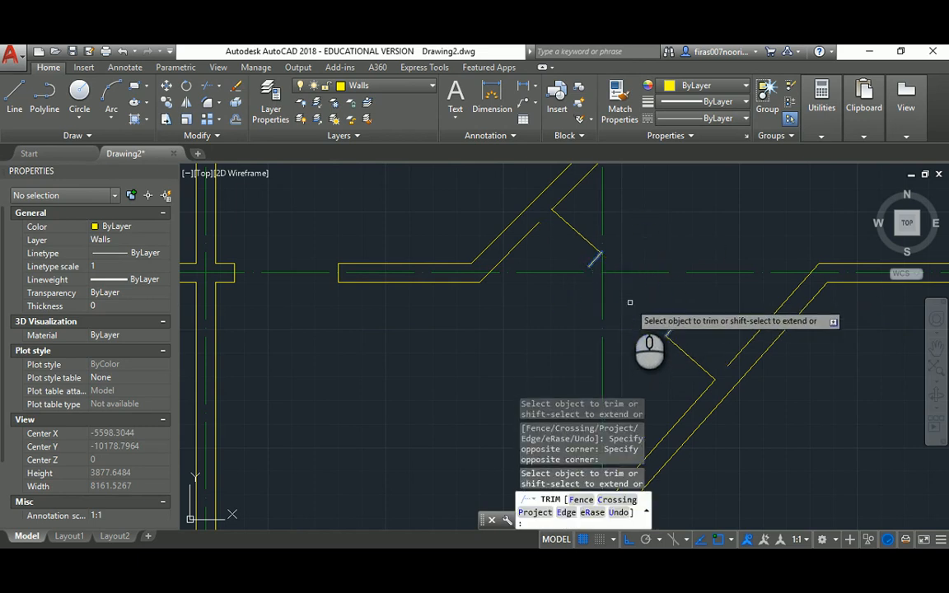
type("u")
key("Return")
key("Escape")
Trim away the remaining upper and short diagonal wall segments inside the opening
key("Return")
key("Return")
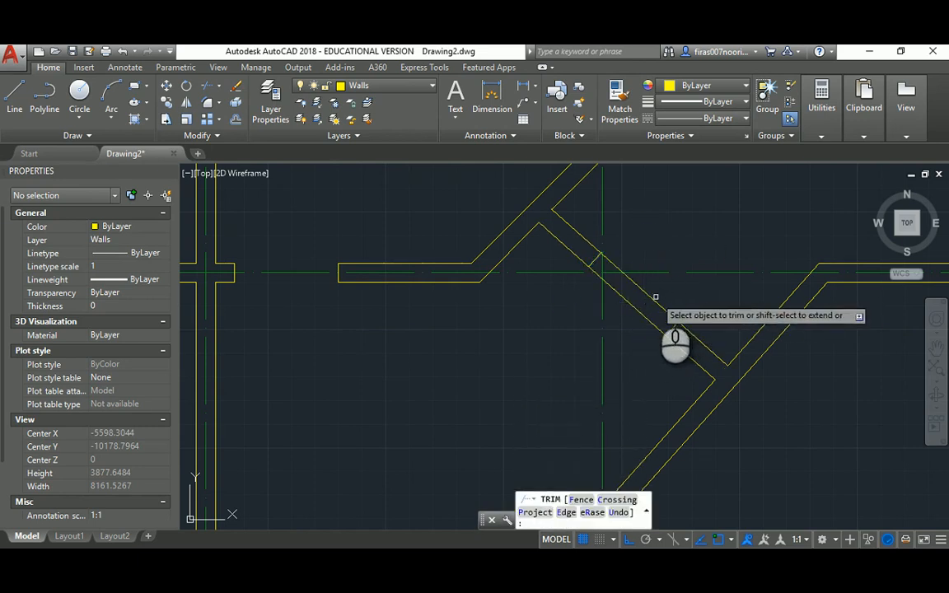
left_click(654, 298)
left_click(597, 277)
key("Escape")
scroll(593, 271, "up", 2)
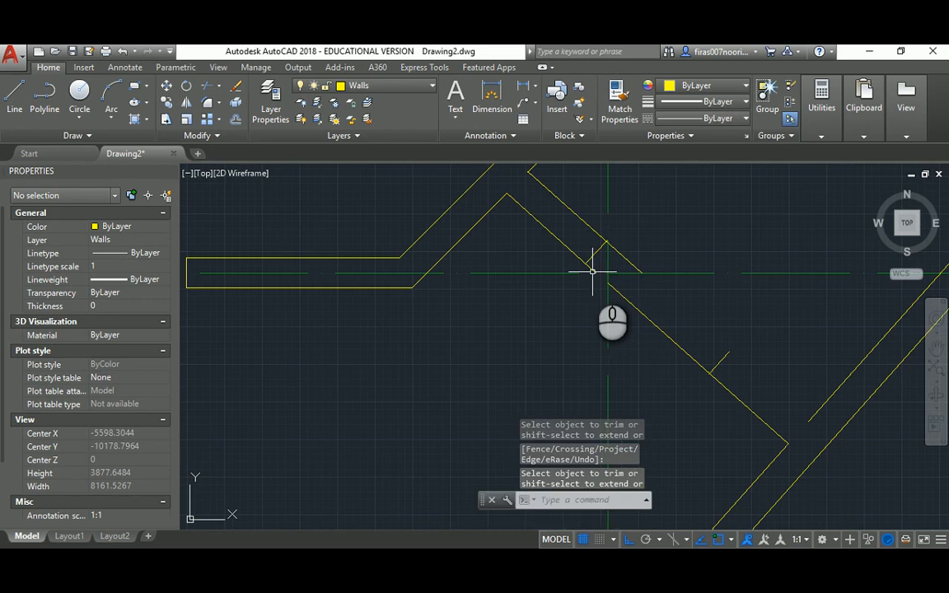
key("Return")
left_click(594, 270)
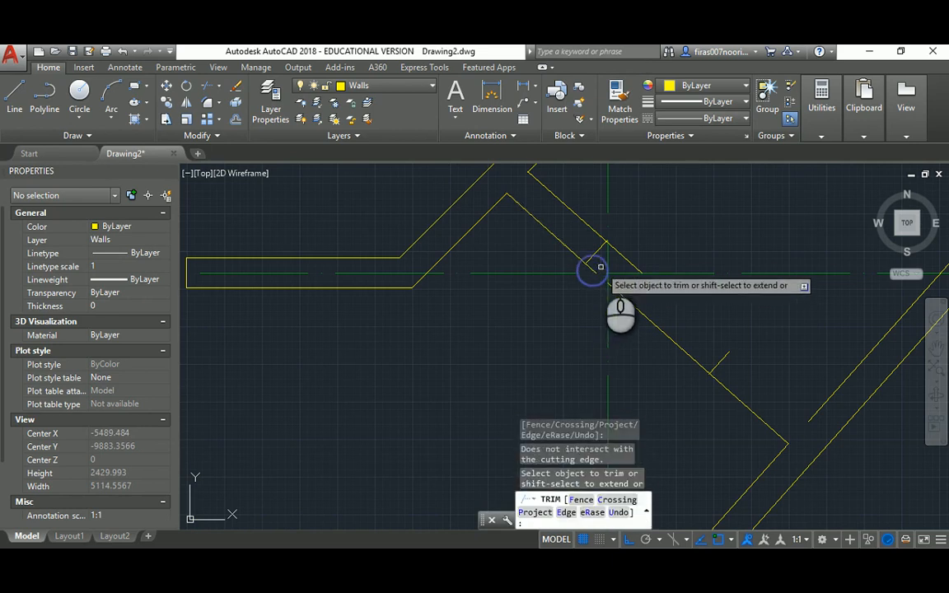
left_click(591, 270)
key("Escape")
key("Escape")
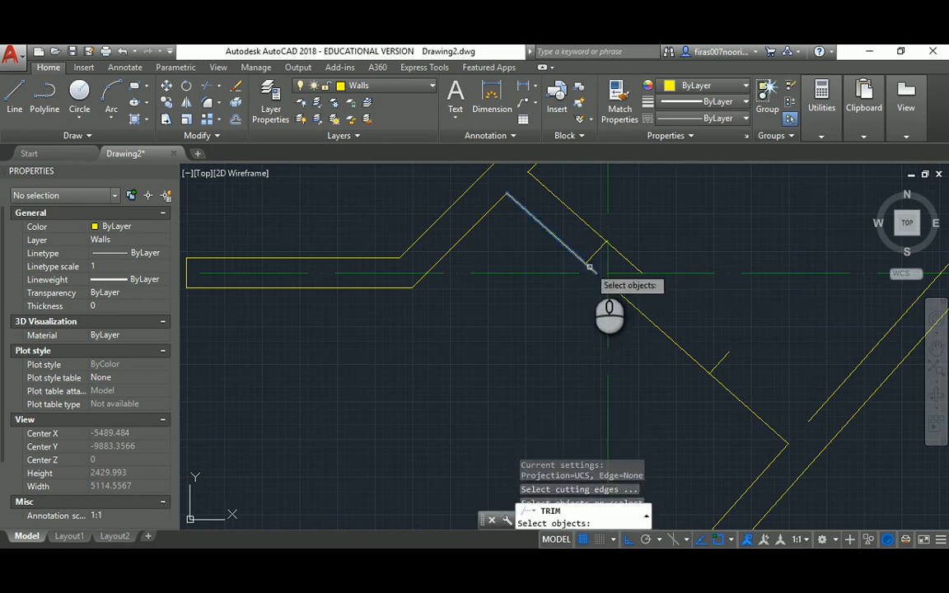
Fillet the short stub to the lower and upper diagonal walls for clean corners
key("Return")
left_click(591, 257)
left_click(576, 256)
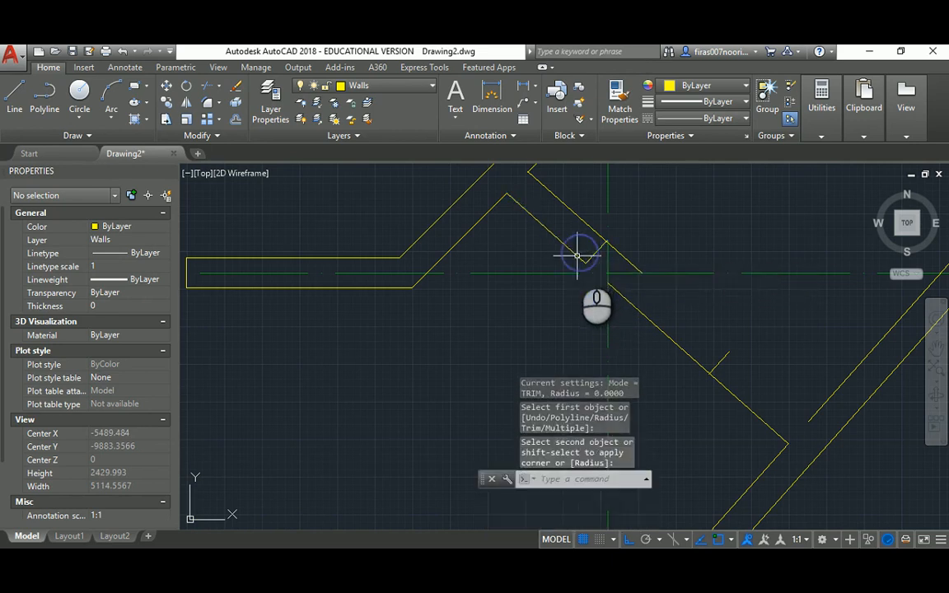
key("Escape")
key("Return")
left_click(594, 255)
left_click(592, 232)
key("Escape")
key("Escape")
key("Escape")
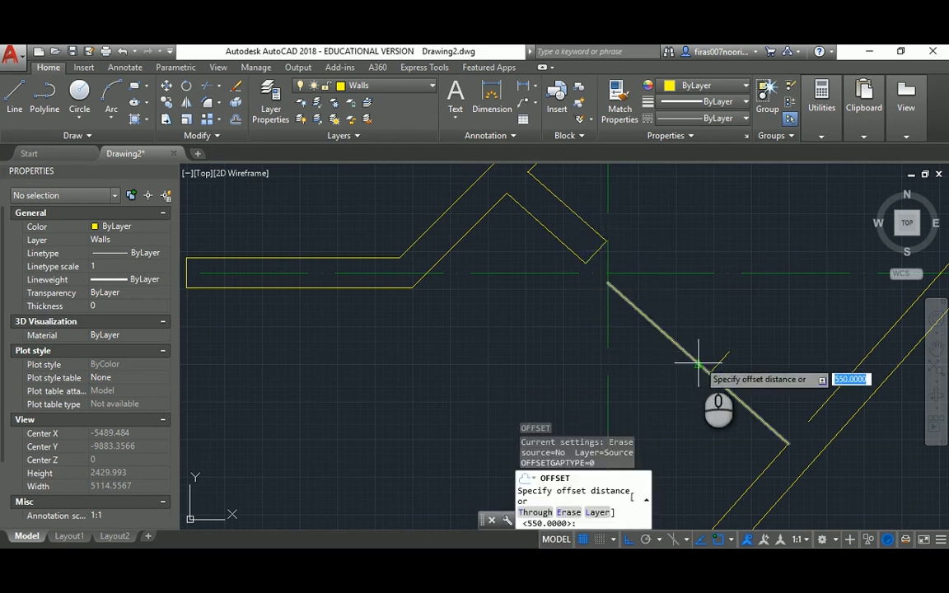
Offset a diagonal wall line 200 to the upper side and begin a corner fillet
key("Return")
left_click(731, 394)
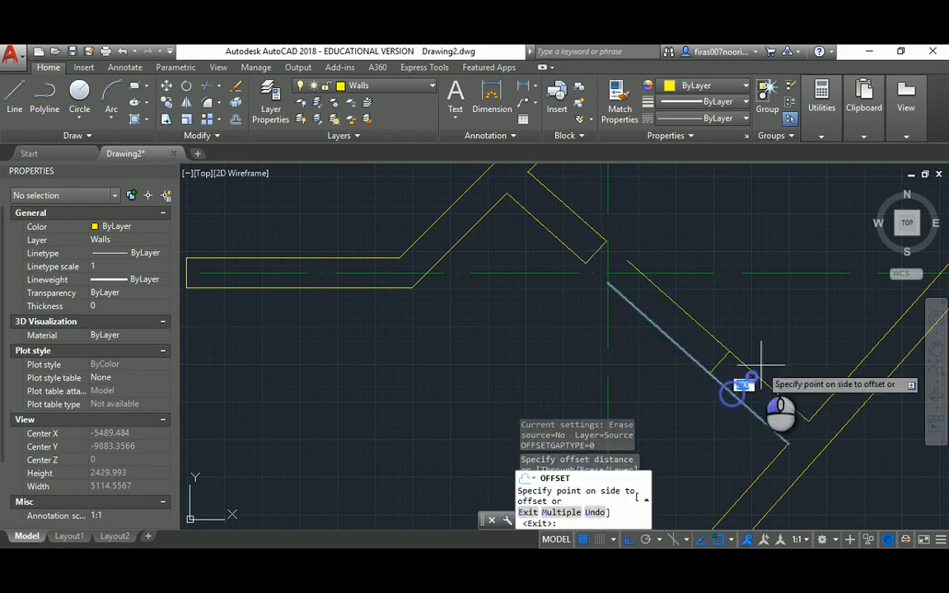
left_click(746, 379)
key("Escape")
type("f")
key("Return")
left_click(725, 358)
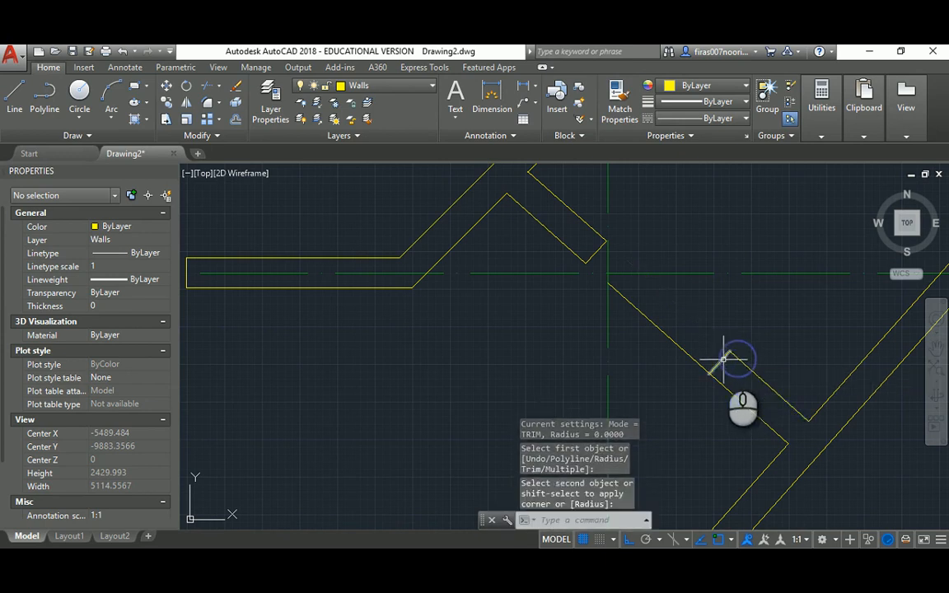
Zoom out over the whole plan and compare it against the reference PDF
scroll(593, 331, "down", 4)
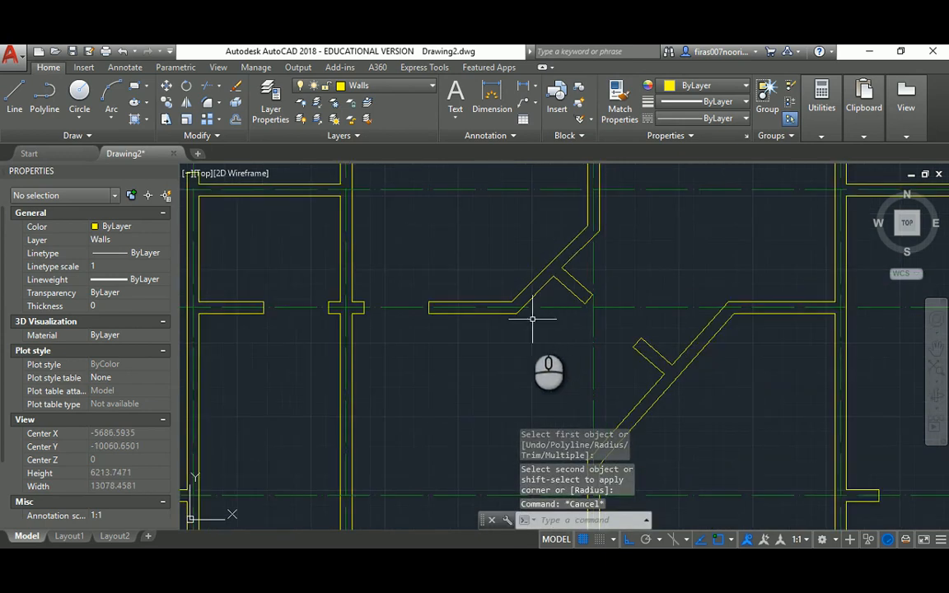
middle_click_drag(513, 339, 561, 313)
scroll(560, 285, "down", 2)
mouse_move(525, 262)
middle_mouse_down()
mouse_move(521, 319)
mouse_move(506, 282)
mouse_move(512, 255)
mouse_move(512, 268)
middle_mouse_up()
scroll(505, 289, "down", 4)
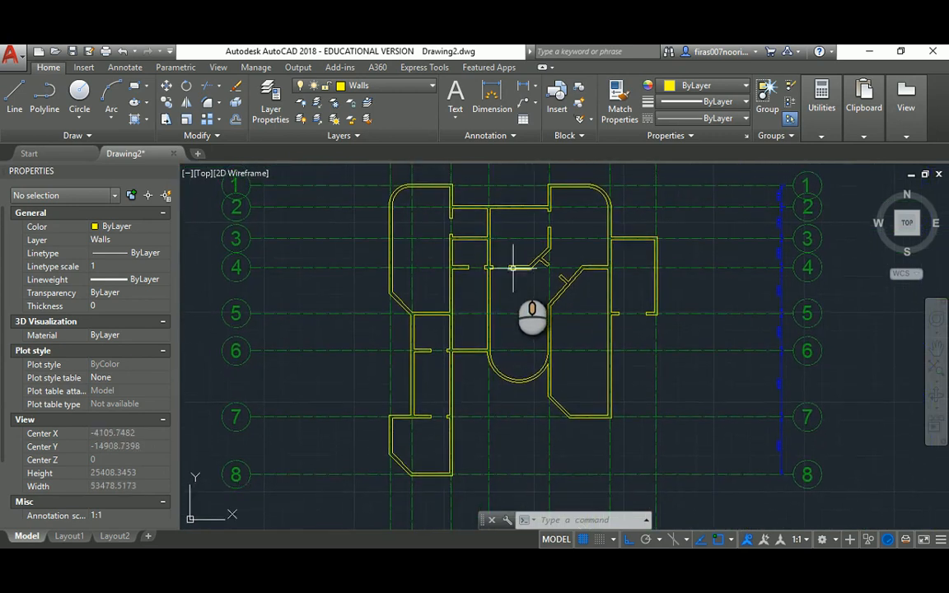
key("alt+Tab")
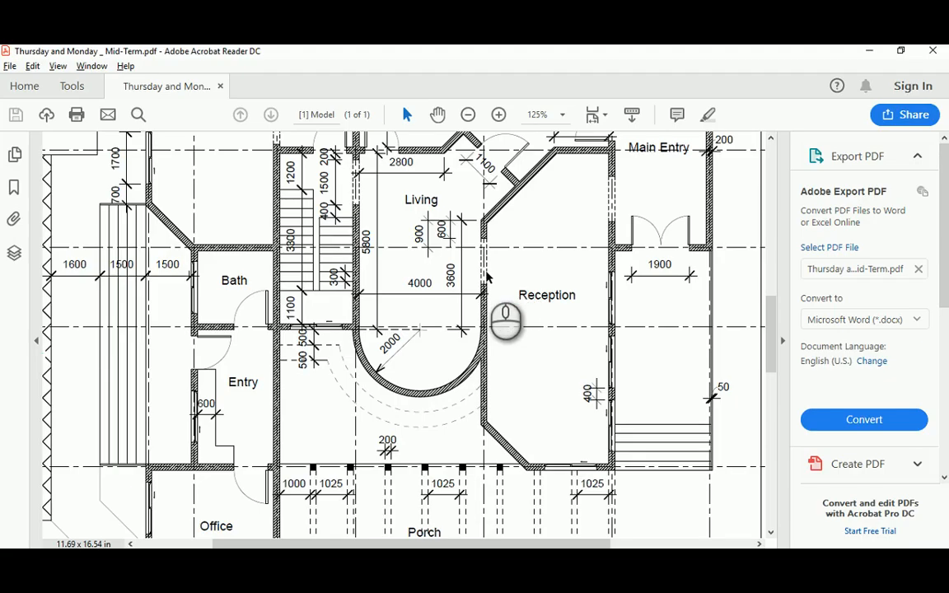
scroll(486, 276, "up", 1)
mouse_move(773, 320)
left_mouse_down()
mouse_move(771, 280)
mouse_move(769, 303)
left_mouse_up()
key("alt+Tab")
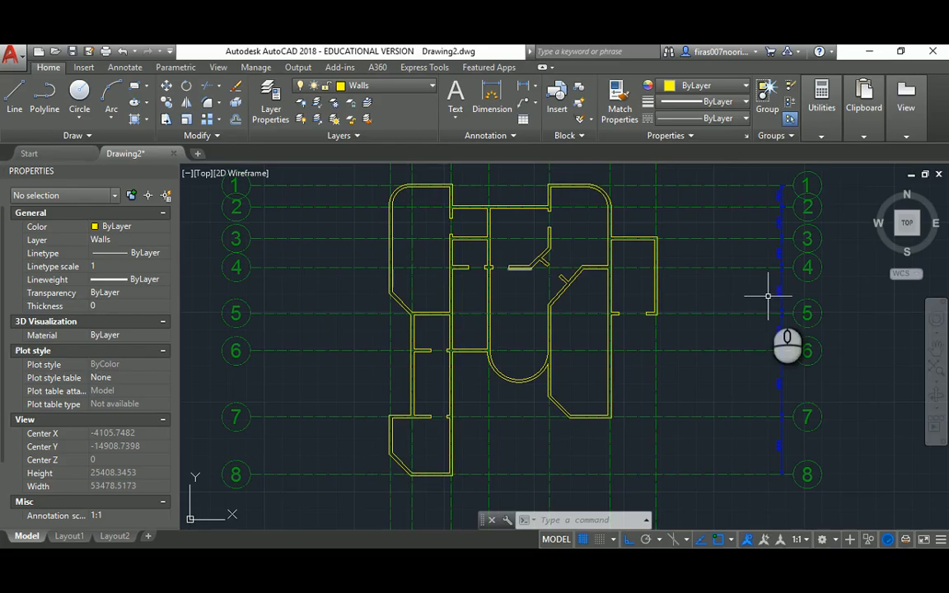
Copy the two opening jamb lines into the wall of the right-hand room
key("alt+Tab")
key("alt+Tab")
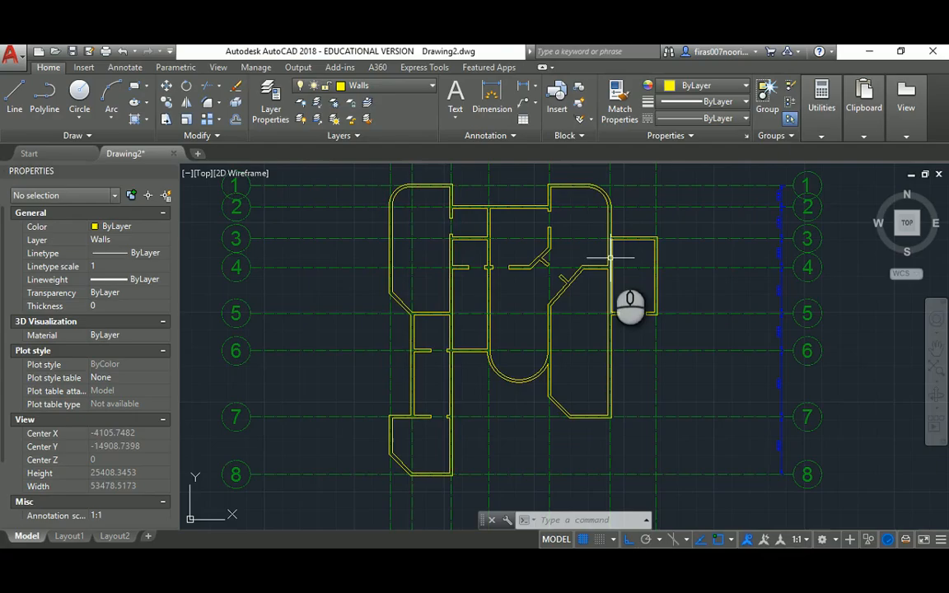
scroll(452, 234, "up", 2)
type("co")
key("Return")
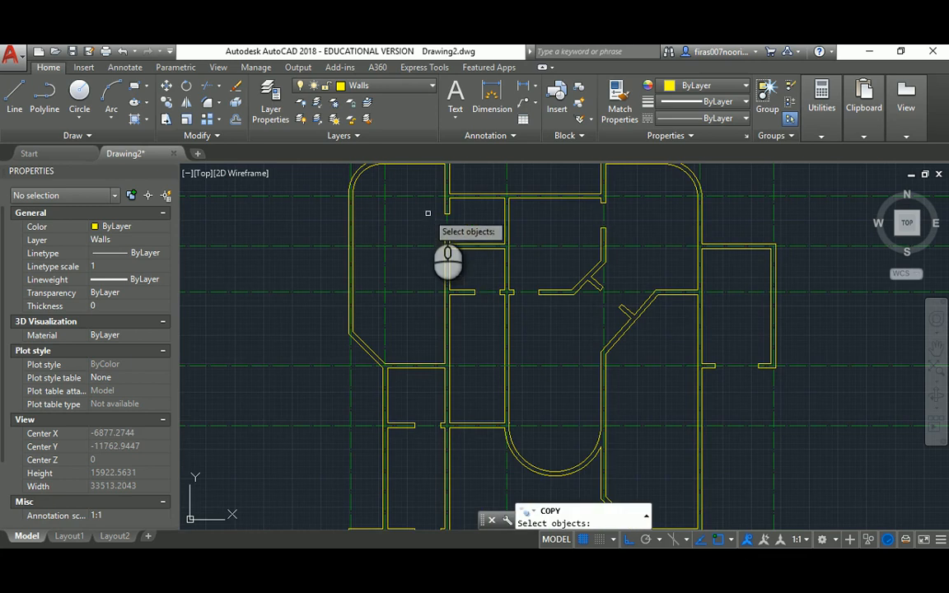
scroll(445, 235, "up", 4)
left_click(430, 204)
left_click(487, 287)
key("Return")
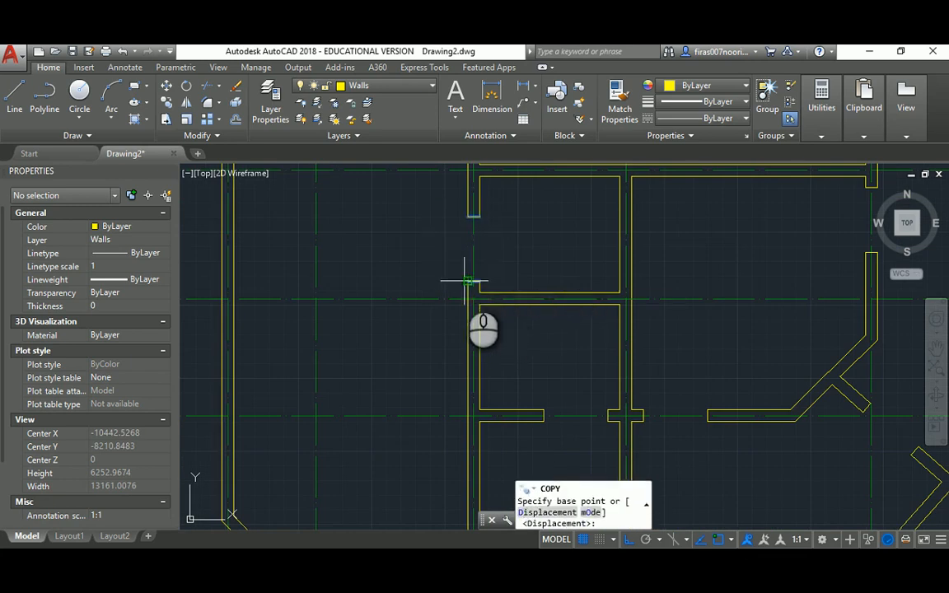
left_click(464, 276)
scroll(606, 297, "down", 3)
scroll(606, 286, "up", 2)
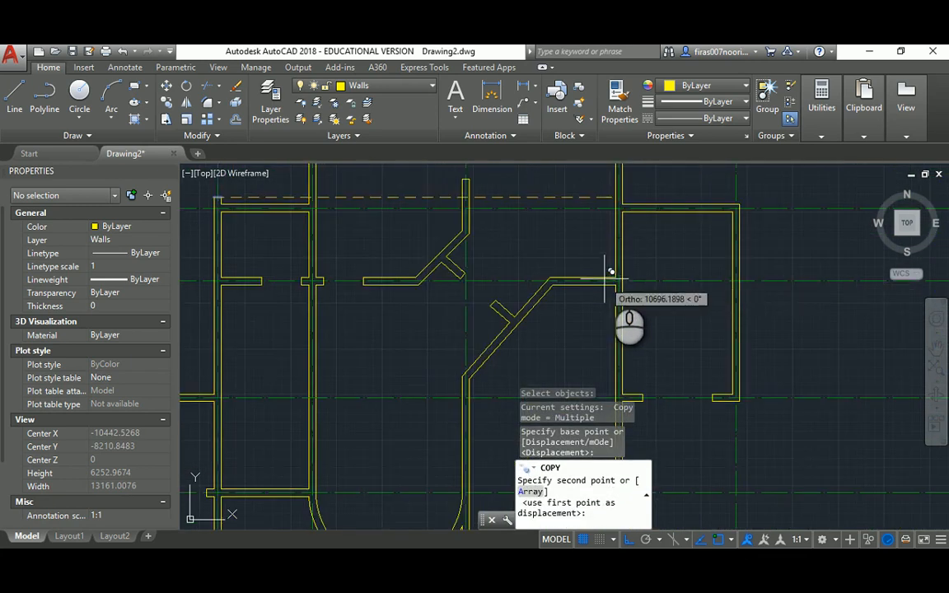
left_click(615, 277)
key("Escape")
Move the copied jamb lines 200 along the wall
middle_click_drag(598, 260, 524, 257)
scroll(539, 250, "up", 4)
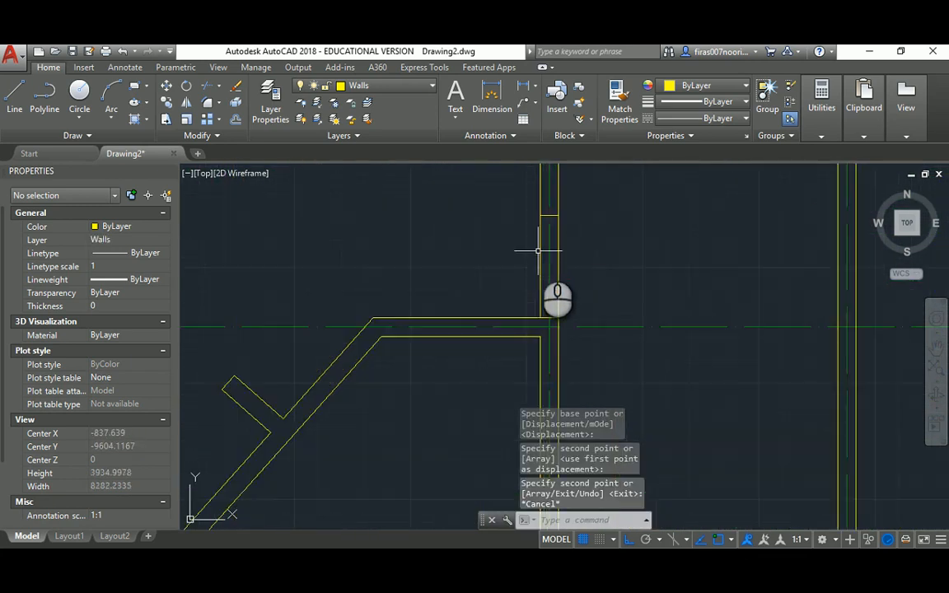
type("m")
key("Return")
left_click(517, 206)
left_click(598, 324)
key("Return")
left_click(604, 268)
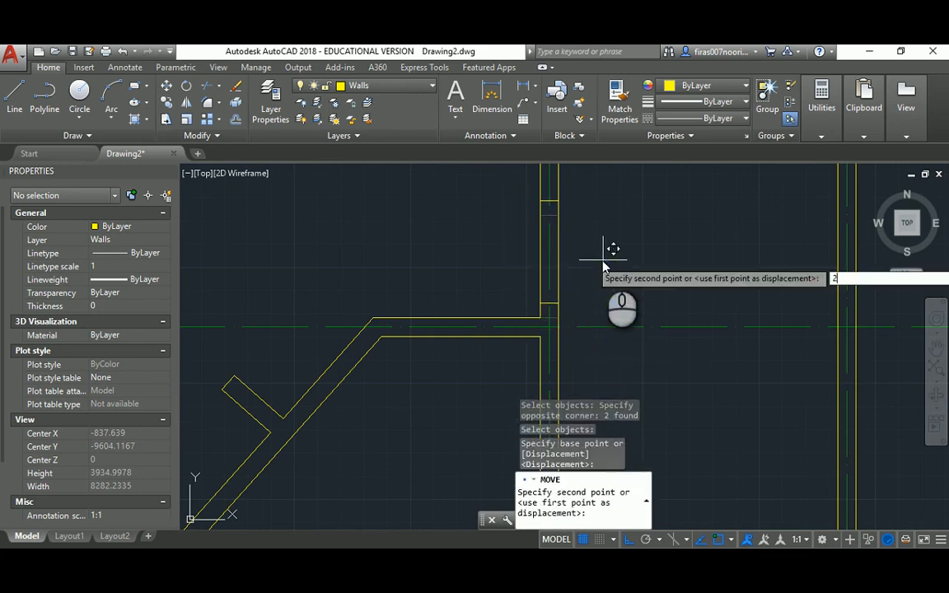
type("200")
key("Return")
scroll(602, 262, "down", 3)
key("Escape")
key("Escape")
key("Escape")
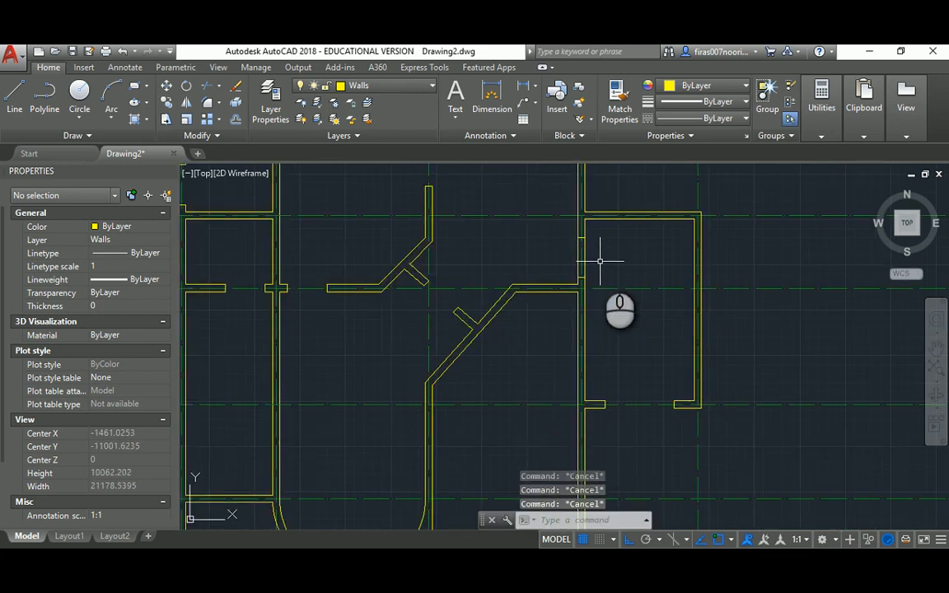
Trim the wall lines between the new jambs, then bring up the reference PDF
type("tr")
key("Return")
key("Return")
left_click(602, 262)
left_click(550, 260)
key("Escape")
key("Escape")
middle_click_drag(549, 278, 574, 249)
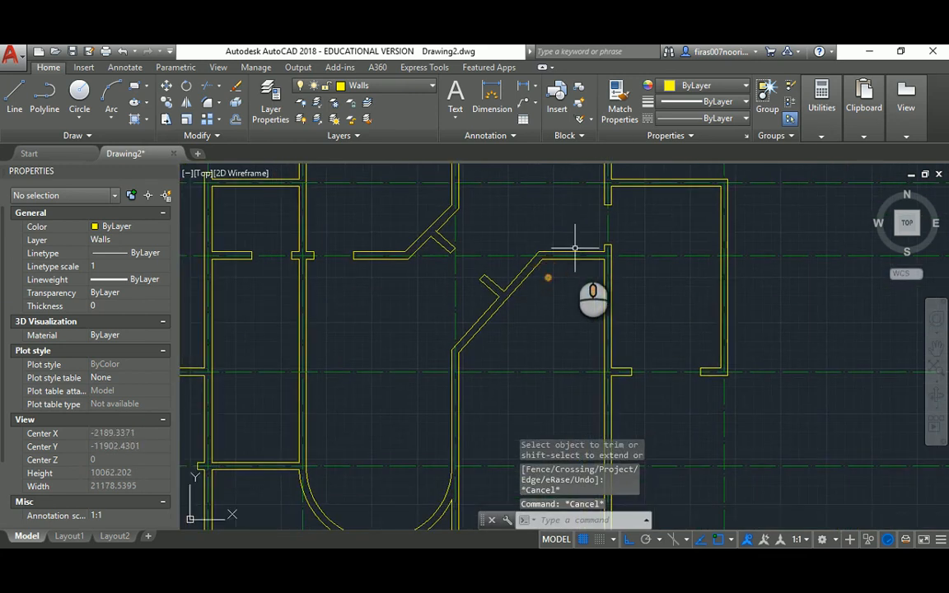
scroll(508, 252, "down", 2)
middle_click_drag(480, 251, 537, 250)
scroll(538, 251, "up", 2)
scroll(511, 251, "down", 4)
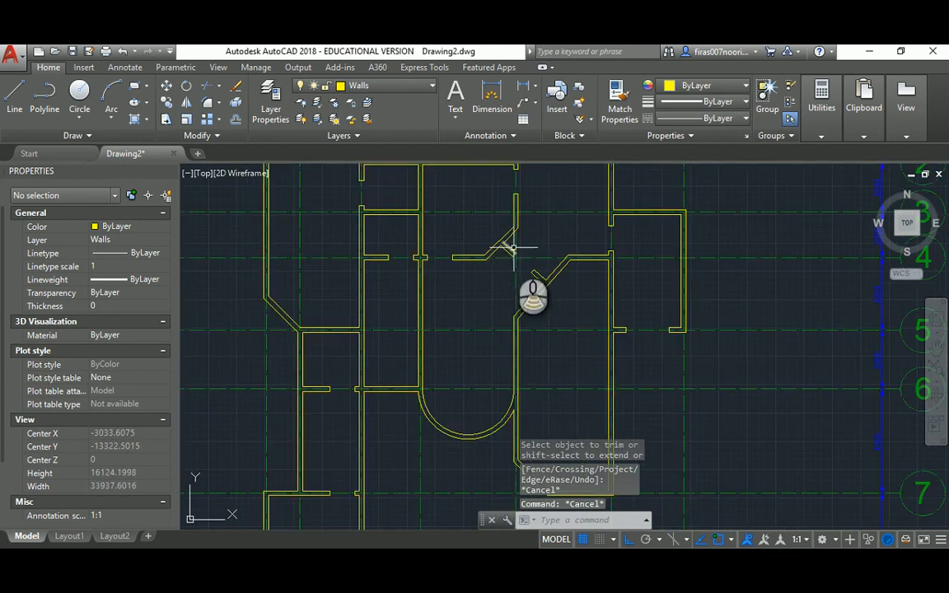
key("alt+Tab")
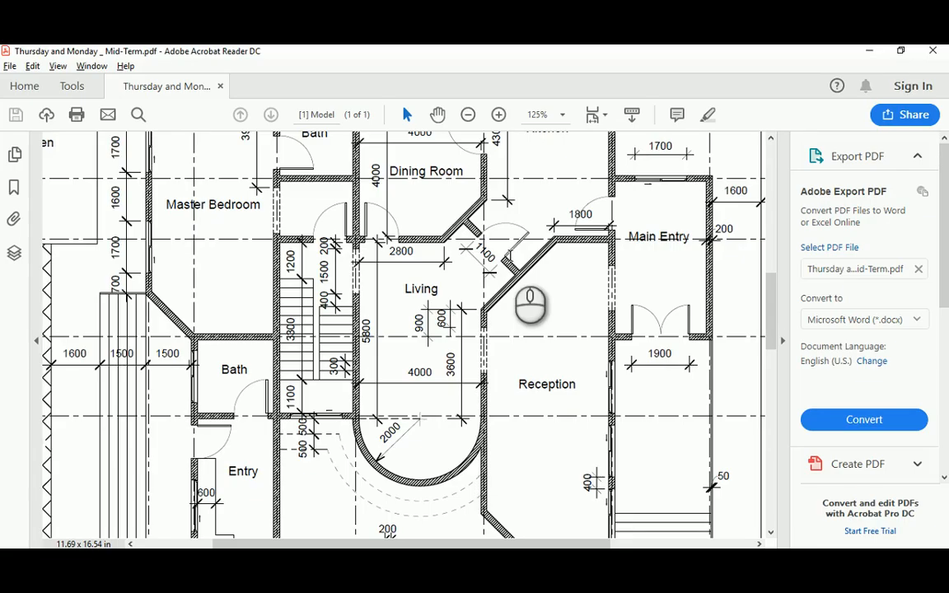
Scroll the PDF plan to the Kitchen and Walkway area, then return to AutoCAD
scroll(672, 309, "up", 3)
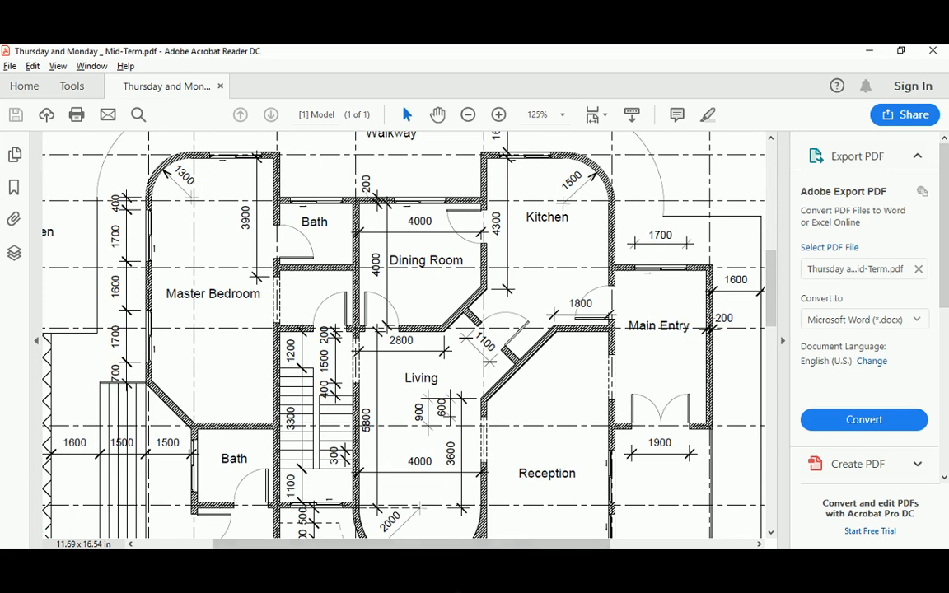
left_click(447, 560)
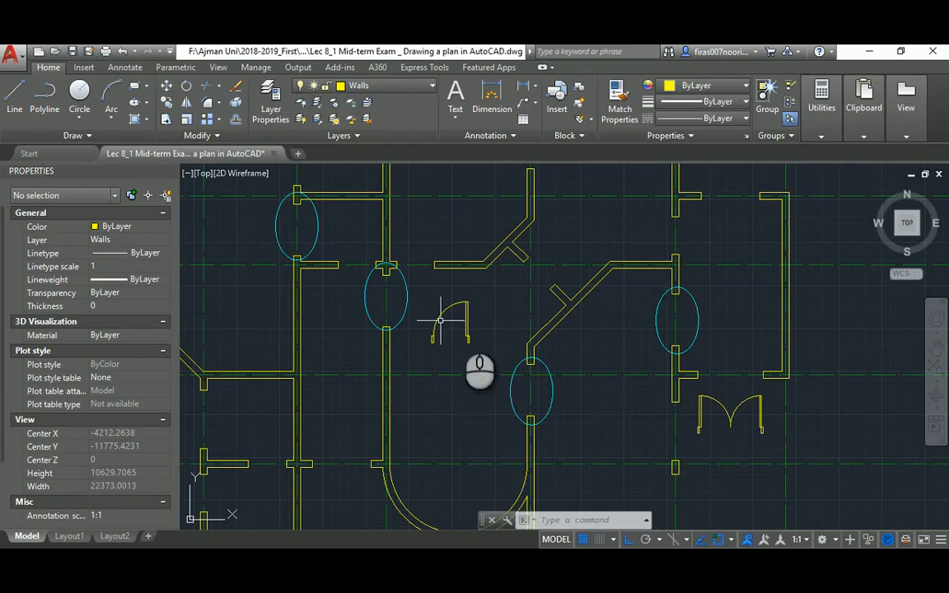
scroll(517, 262, "down", 2)
mouse_move(520, 249)
middle_mouse_down()
mouse_move(511, 294)
mouse_move(511, 255)
middle_mouse_up()
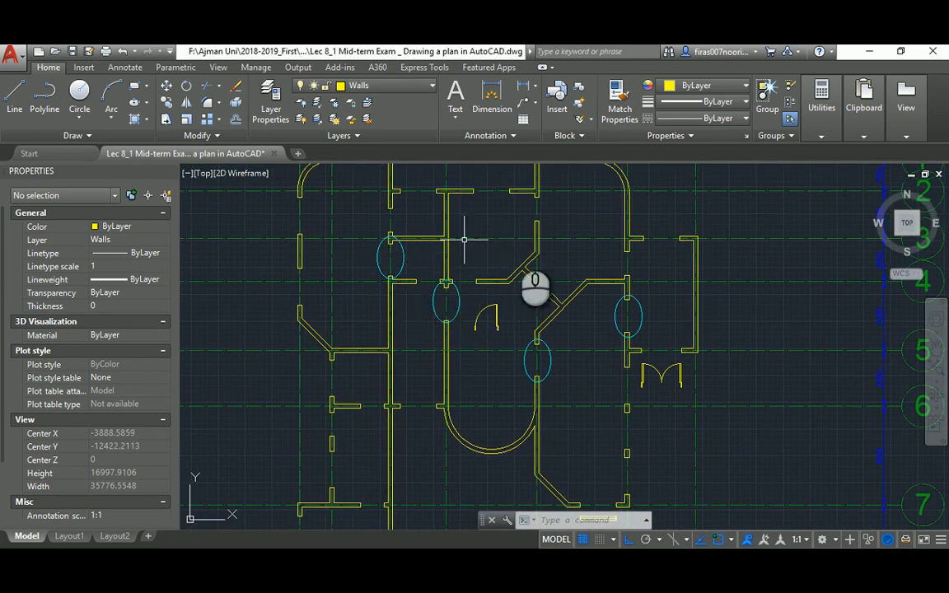
middle_click_drag(582, 234, 585, 232)
scroll(389, 272, "up", 4)
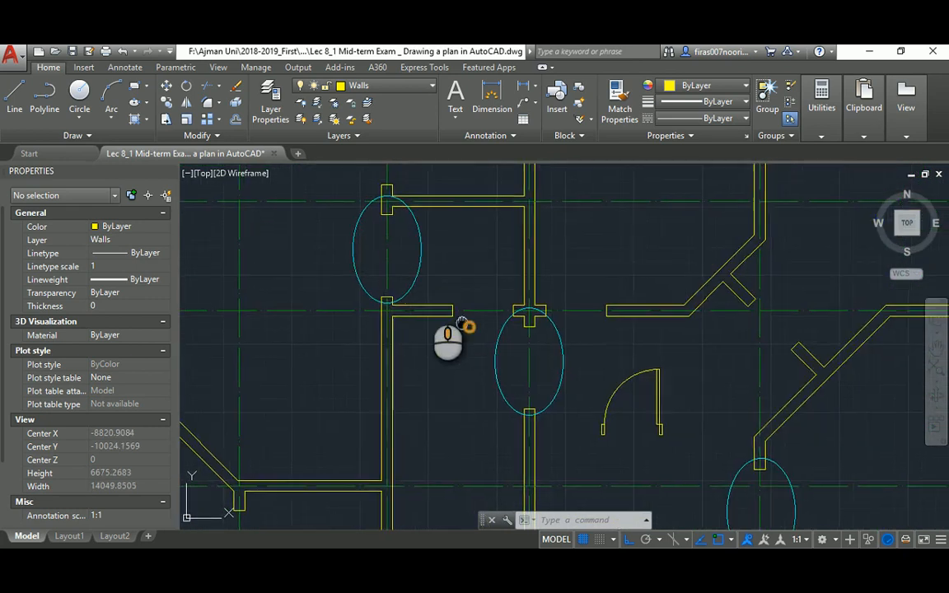
scroll(449, 325, "up", 2)
middle_click_drag(470, 327, 454, 298)
left_click(511, 564)
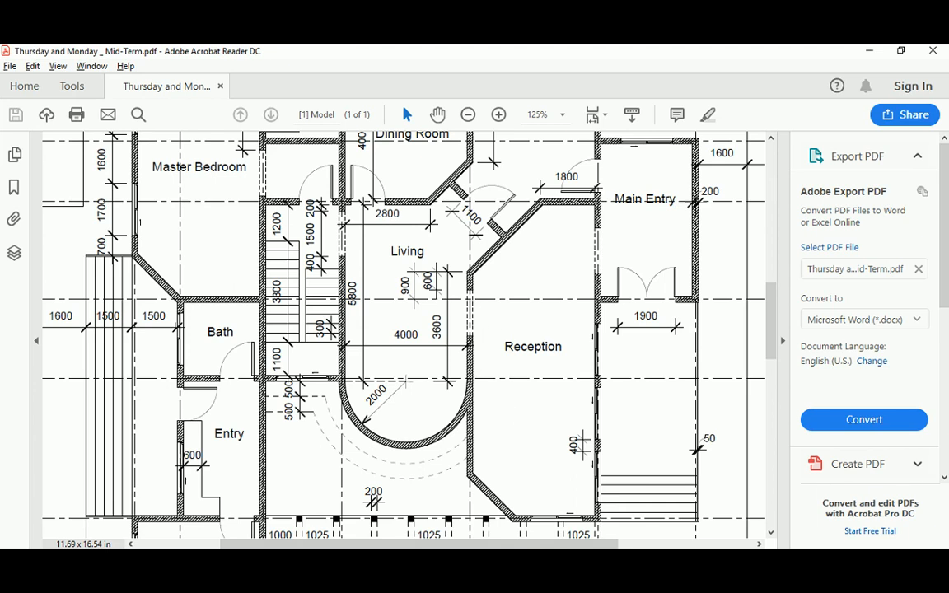
left_click(503, 561)
scroll(570, 360, "down", 5)
scroll(560, 358, "up", 3)
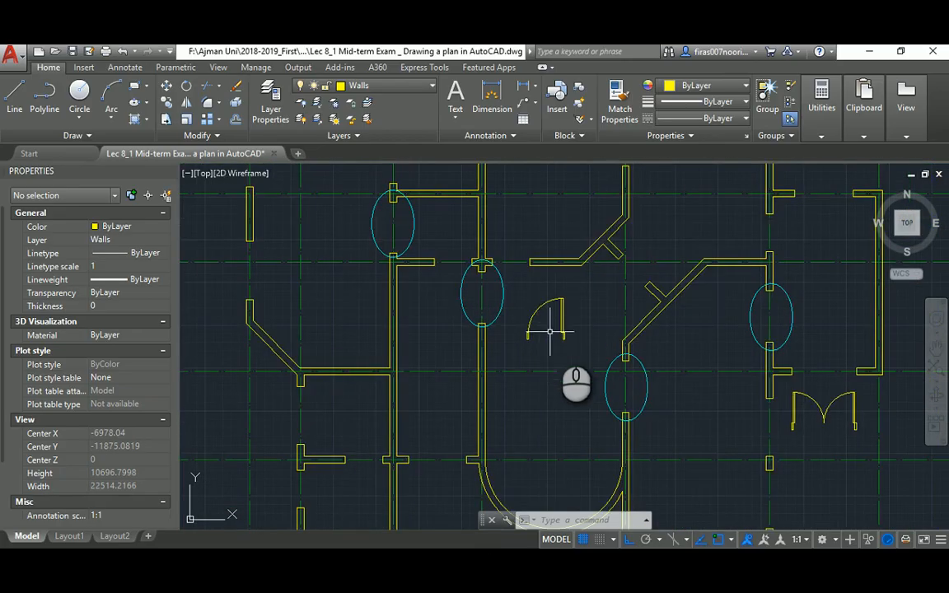
middle_click_drag(560, 356, 495, 309)
scroll(486, 278, "up", 3)
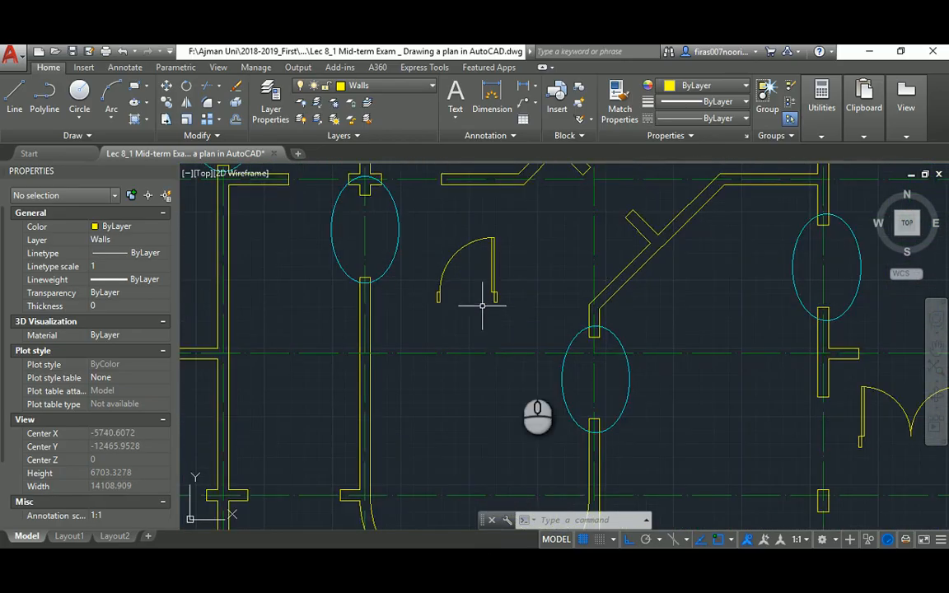
middle_click_drag(517, 369, 390, 275)
middle_click_drag(747, 415, 762, 305)
middle_click_drag(556, 411, 670, 344)
scroll(670, 346, "down", 3)
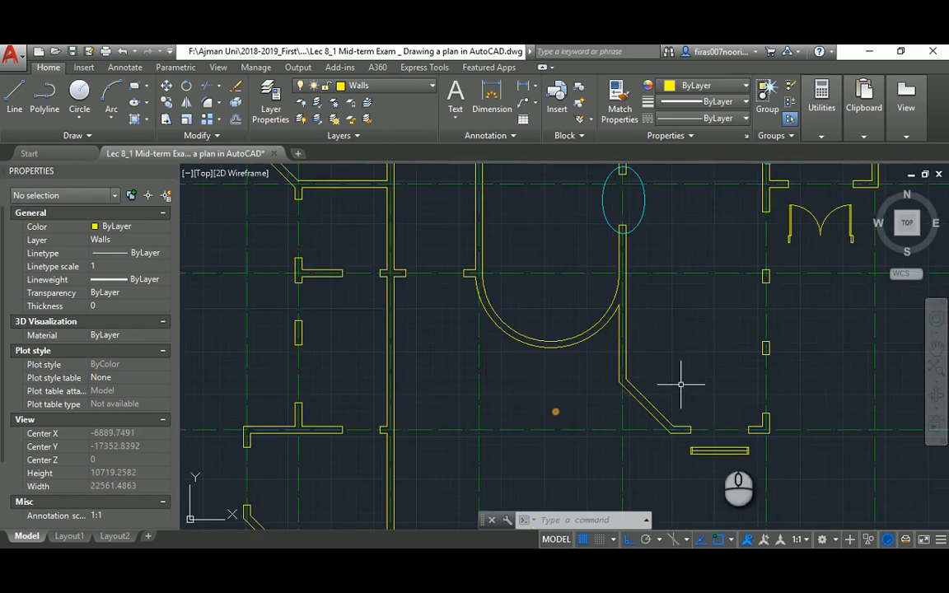
scroll(742, 482, "up", 3)
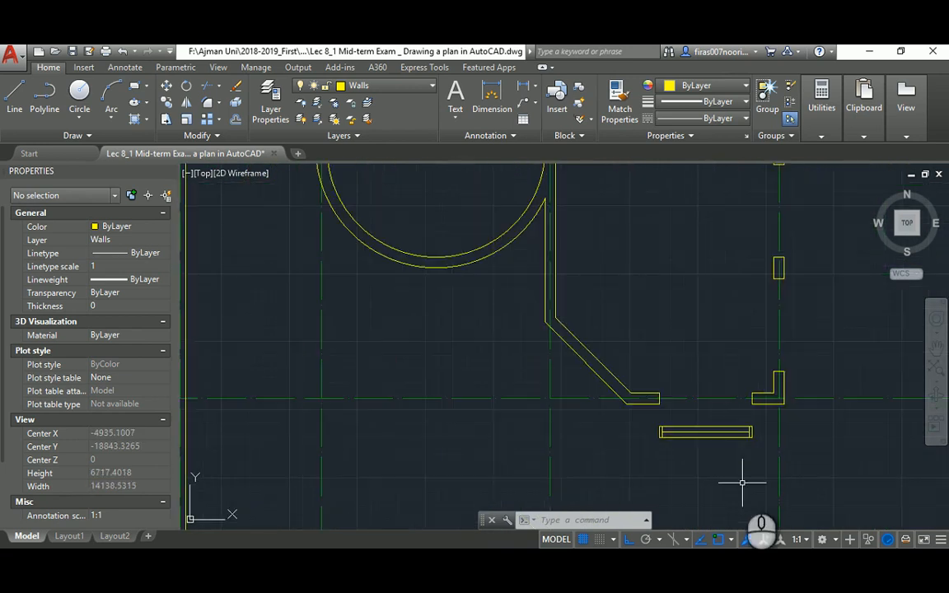
scroll(708, 428, "down", 4)
middle_click_drag(628, 351, 636, 405)
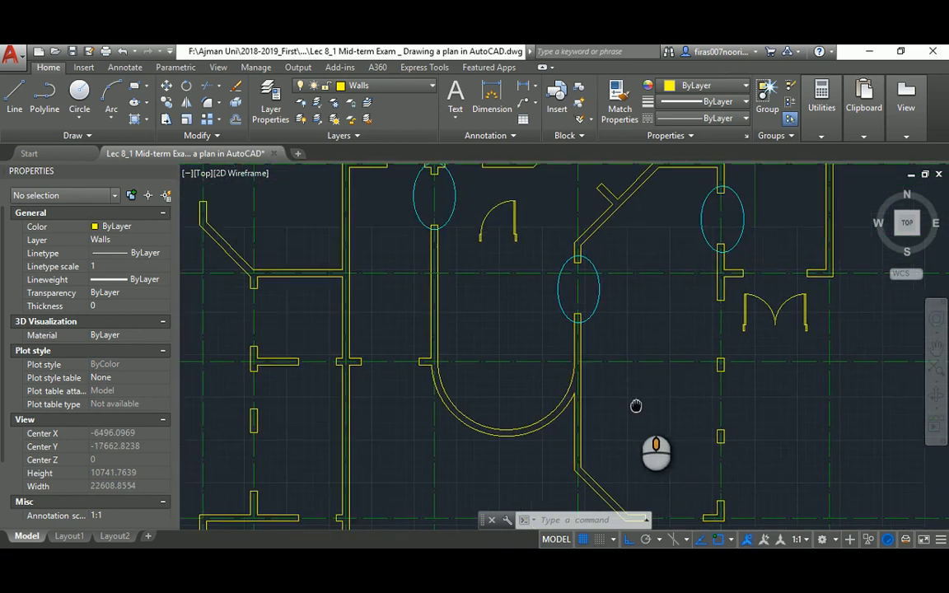
middle_click_drag(716, 402, 675, 338)
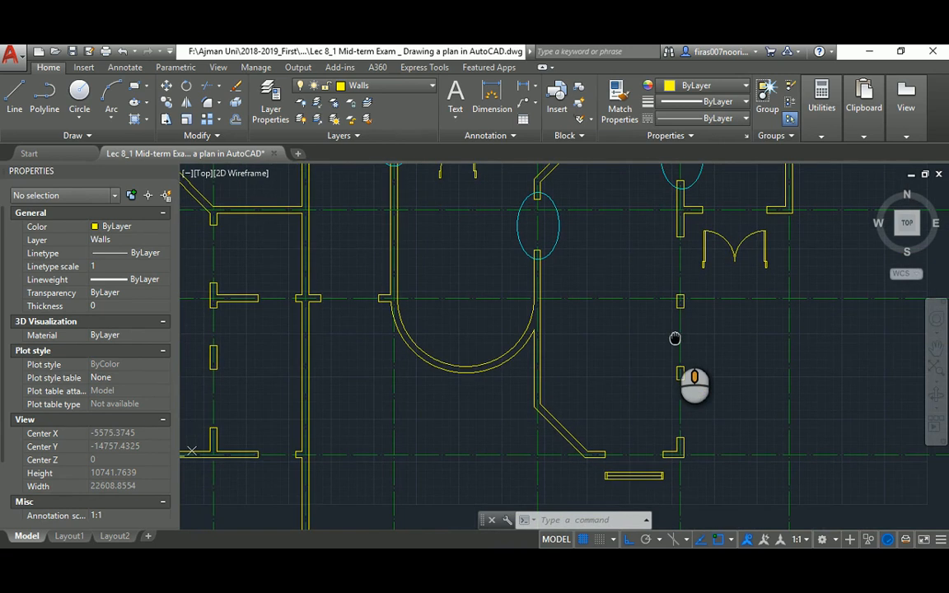
scroll(655, 487, "up", 2)
middle_click_drag(627, 241, 665, 407)
middle_click_drag(604, 253, 636, 357)
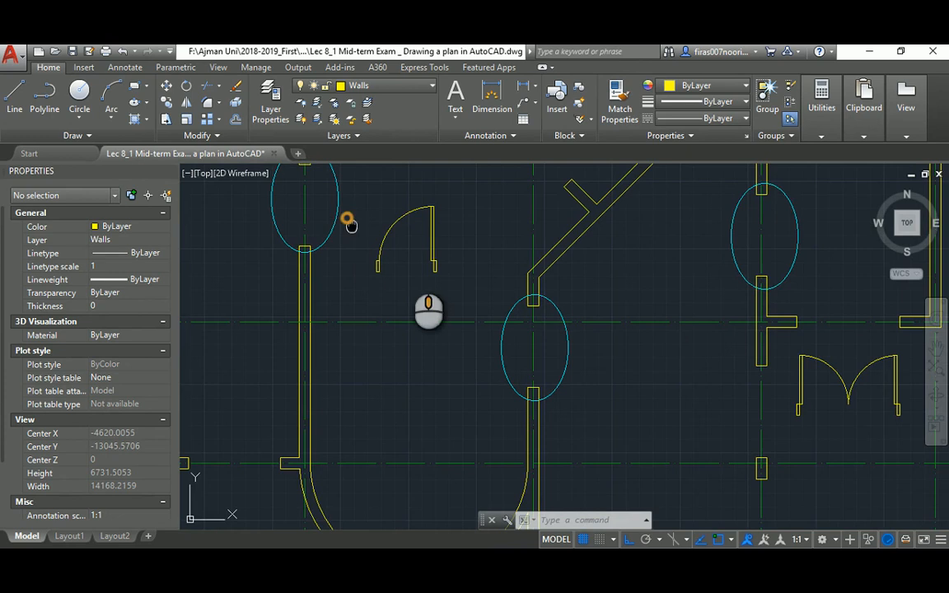
middle_click_drag(348, 222, 493, 333)
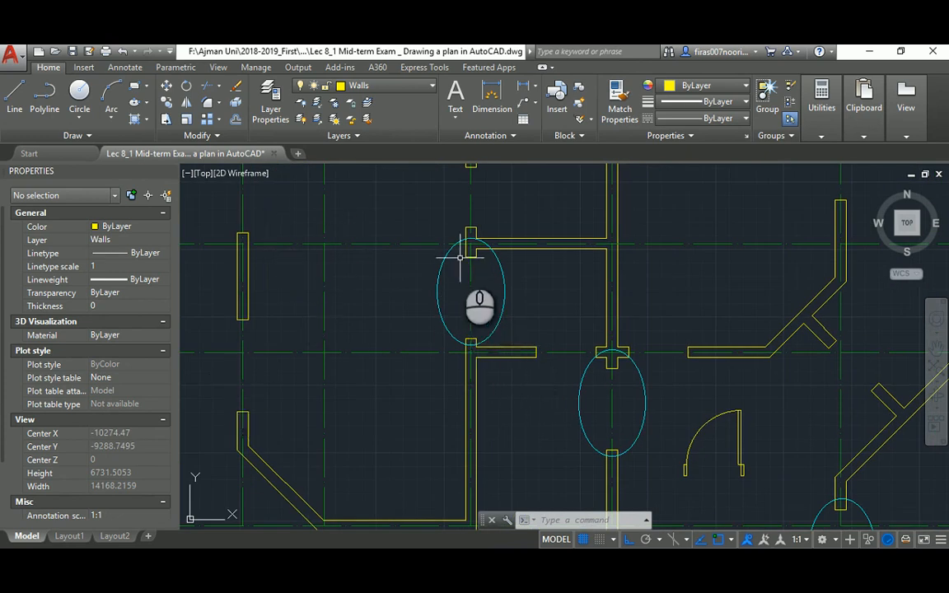
scroll(737, 318, "down", 2)
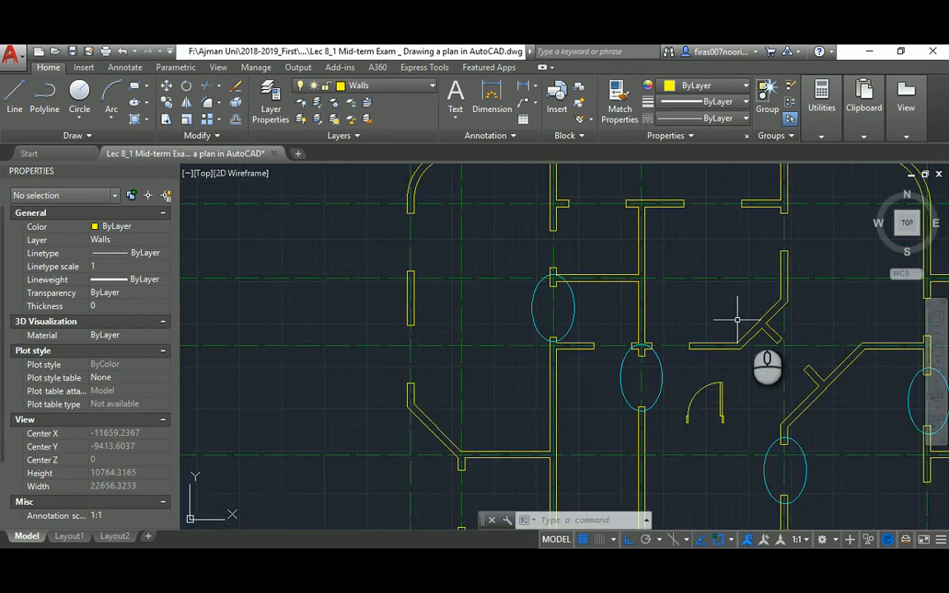
mouse_move(738, 318)
middle_mouse_down()
mouse_move(521, 303)
mouse_move(445, 249)
middle_mouse_up()
scroll(464, 376, "up", 4)
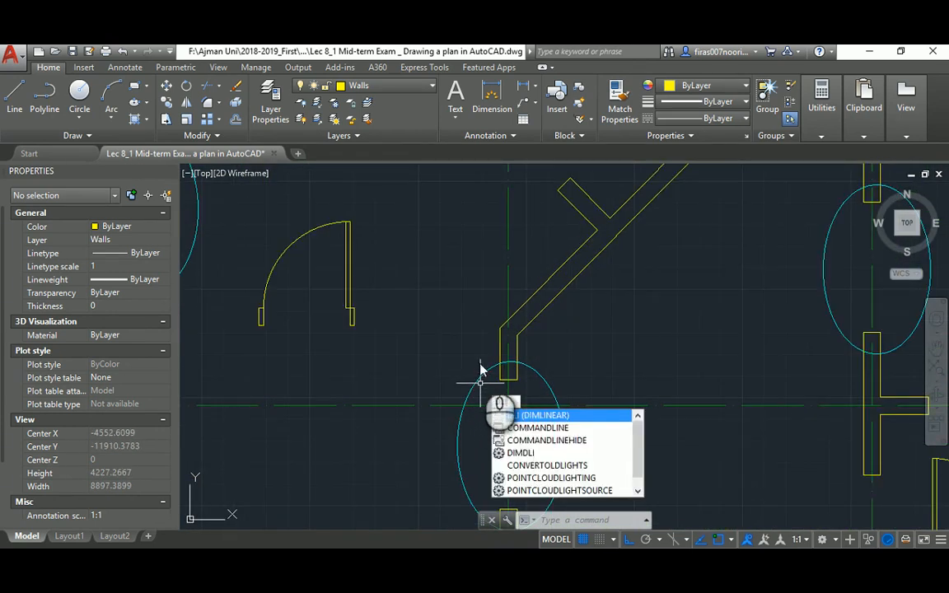
key("Return")
left_click(500, 333)
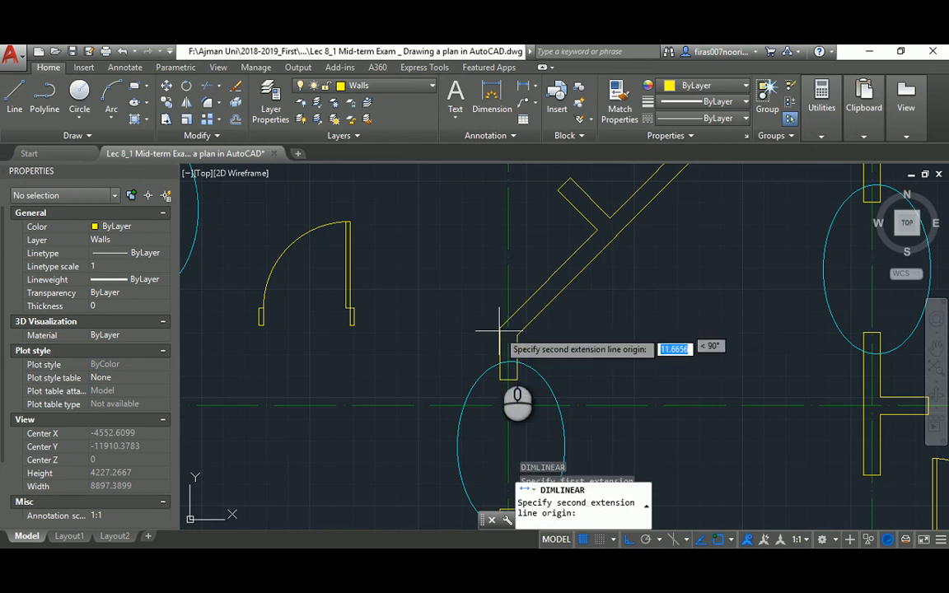
left_click(498, 403)
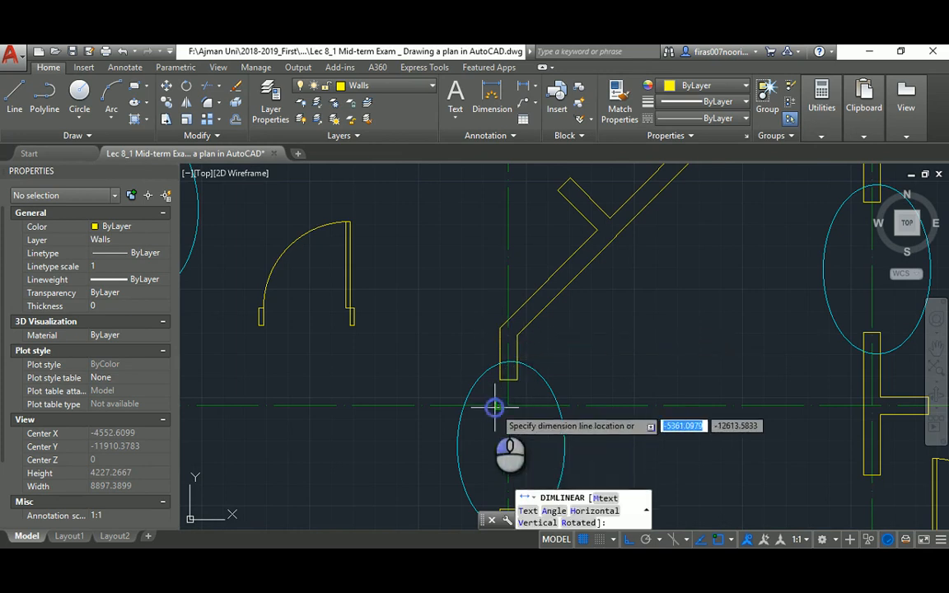
left_click(405, 375)
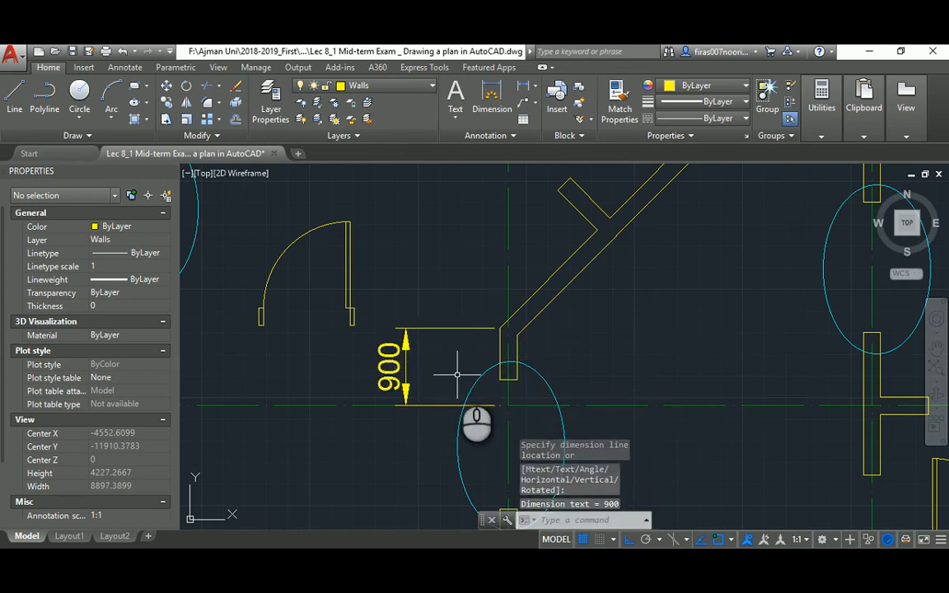
left_click(511, 562)
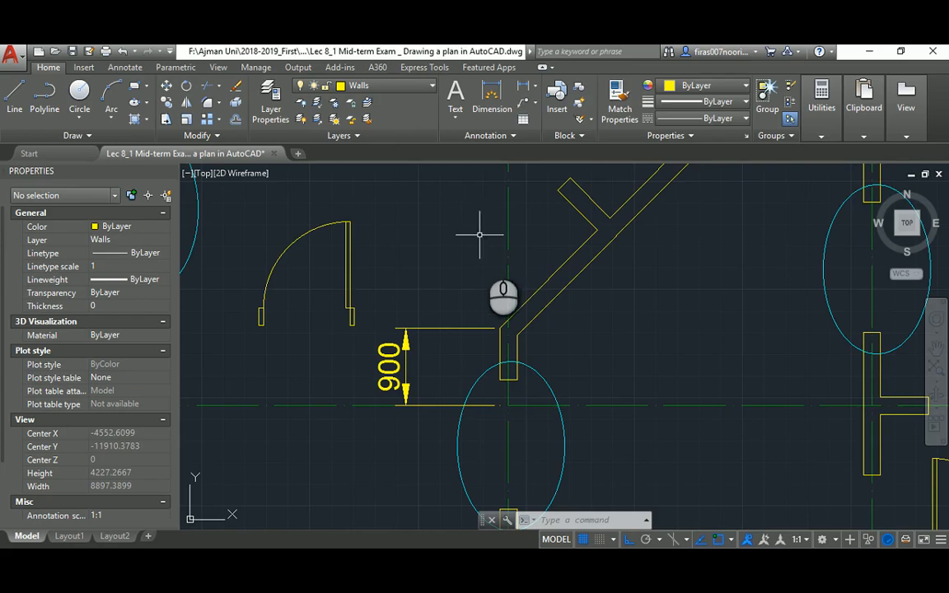
scroll(494, 330, "down", 3)
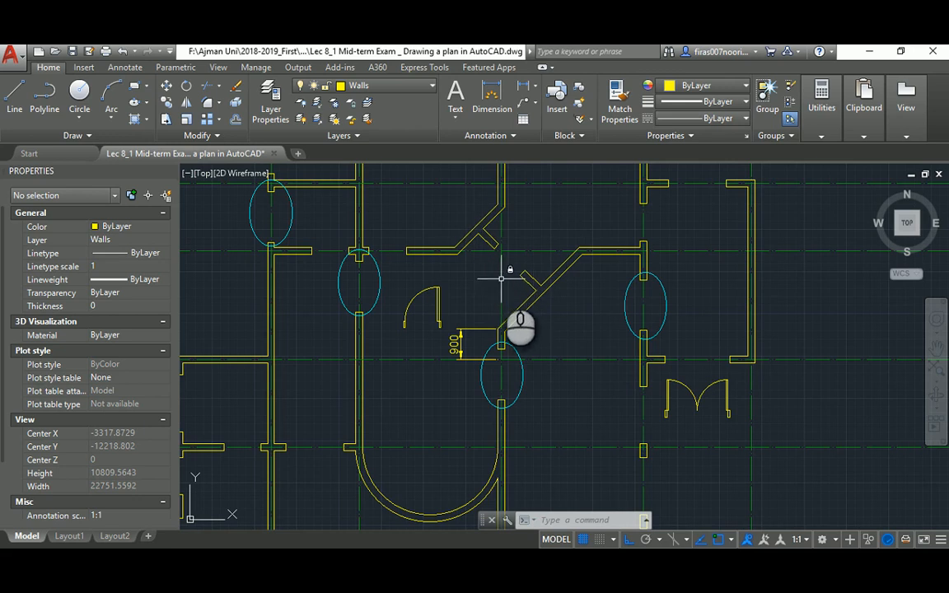
left_click(461, 338)
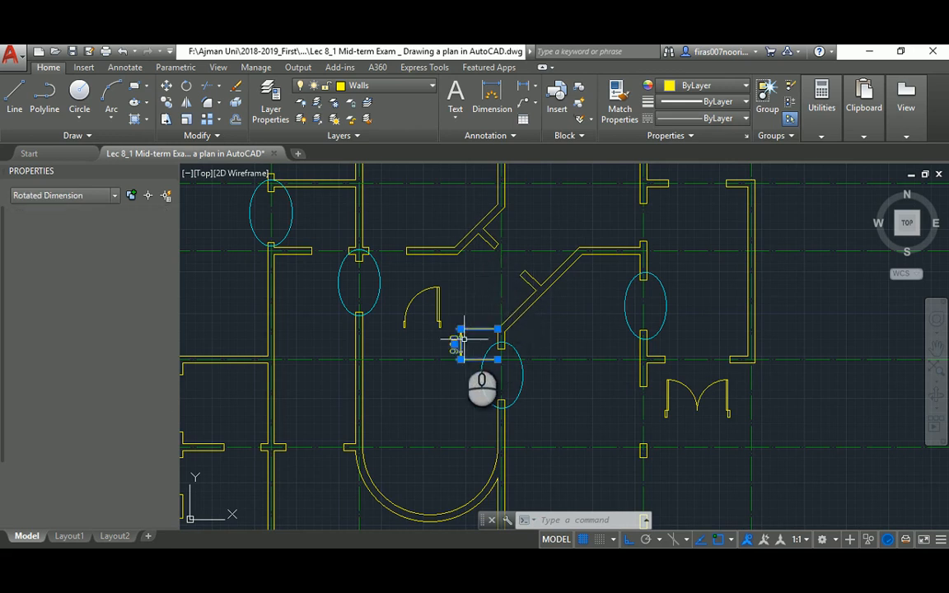
key("Delete")
mouse_move(551, 292)
middle_mouse_down()
mouse_move(567, 399)
mouse_move(552, 334)
mouse_move(445, 283)
middle_mouse_up()
scroll(553, 333, "down", 2)
scroll(582, 340, "up", 2)
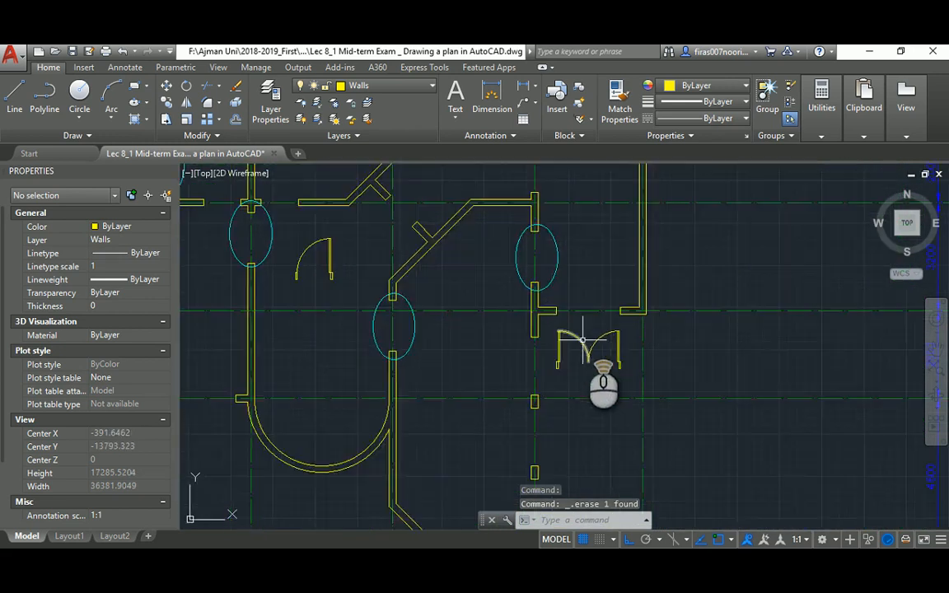
scroll(583, 340, "up", 2)
scroll(587, 342, "down", 2)
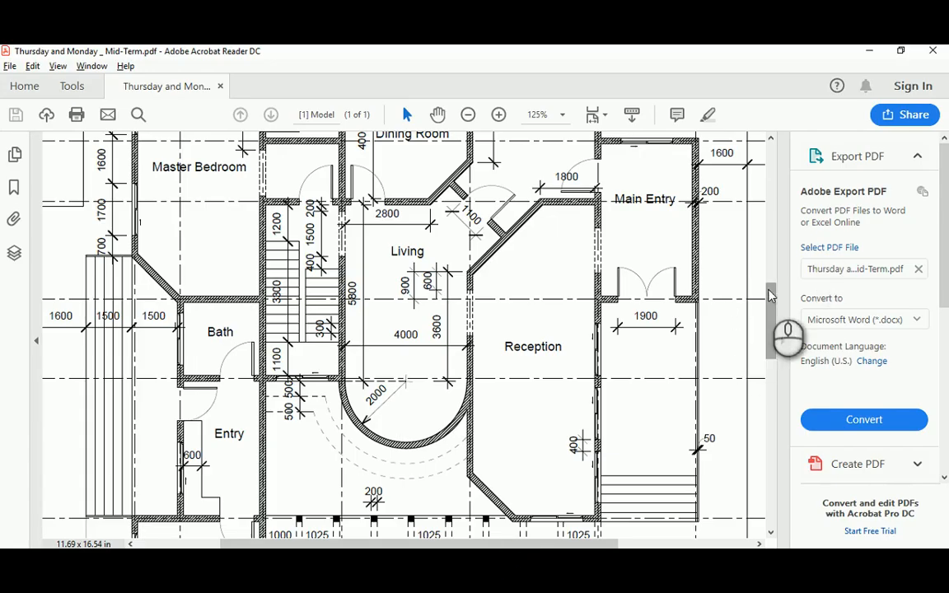
left_click_drag(768, 292, 769, 463)
left_click_drag(472, 543, 375, 543)
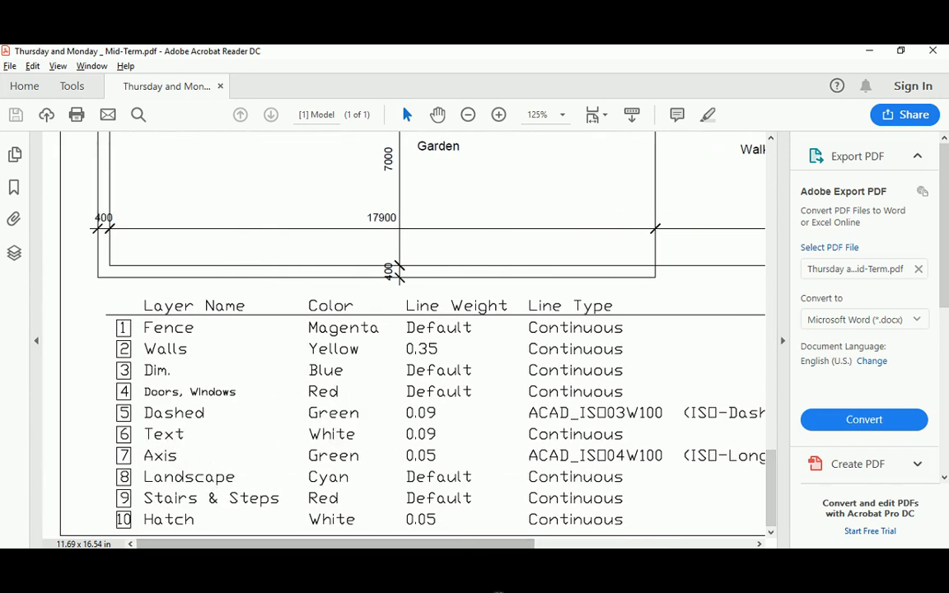
left_click(478, 561)
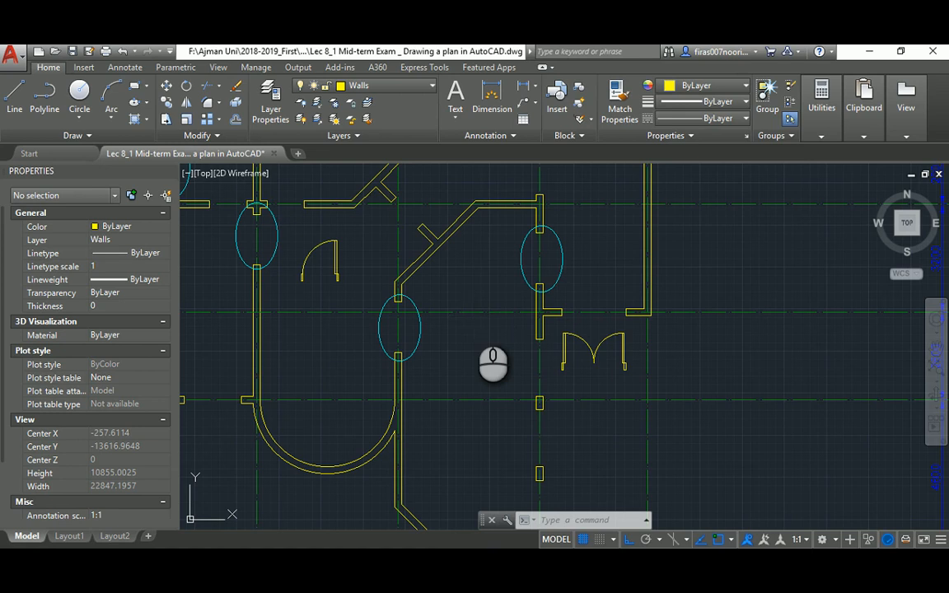
type("LA")
key("Return")
Create a layer named 'doors and windows' and make it current
left_click(363, 221)
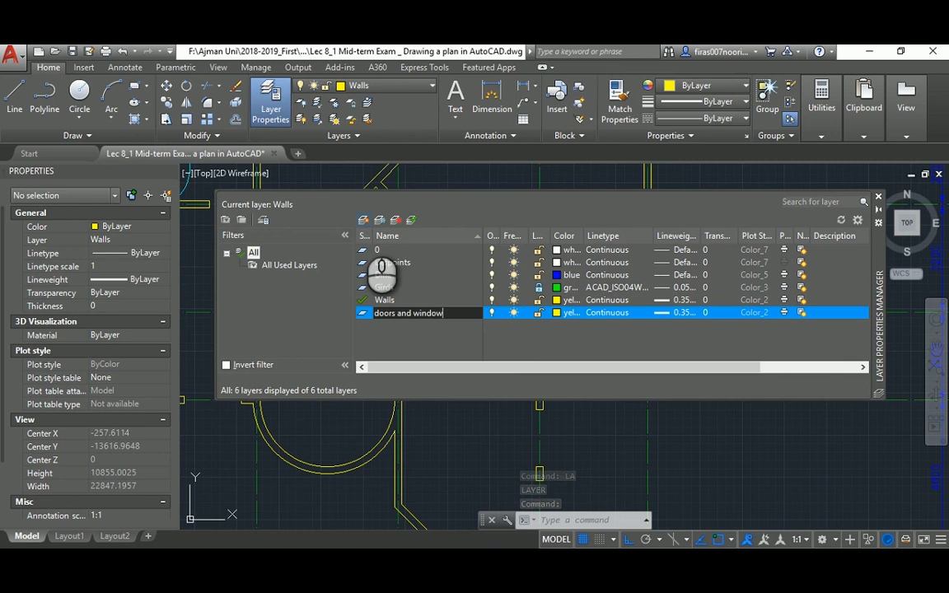
type("doors and windows")
left_click(420, 347)
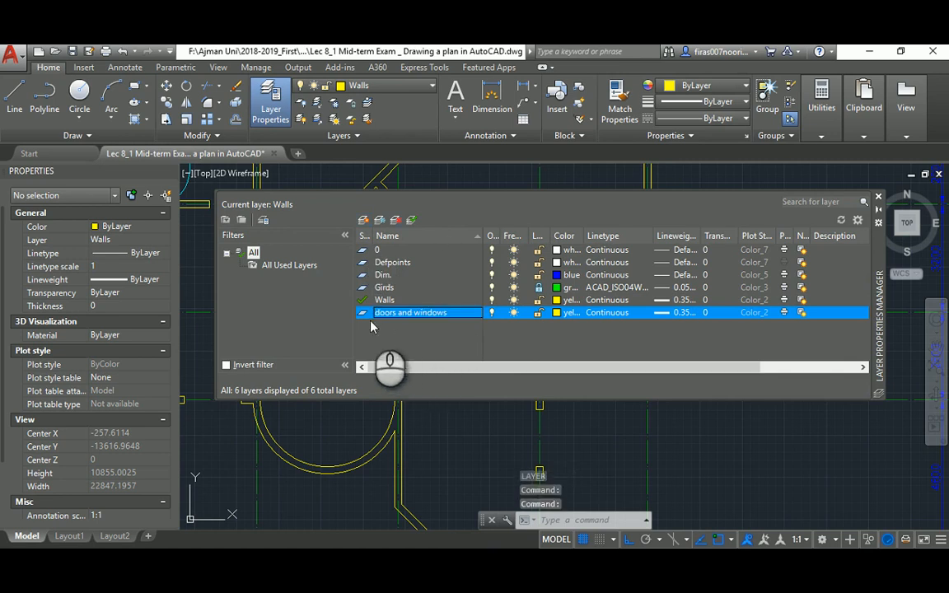
left_click(363, 316)
left_click(363, 316)
Give the doors and windows layer red colour and 0.25 mm lineweight
left_click(558, 314)
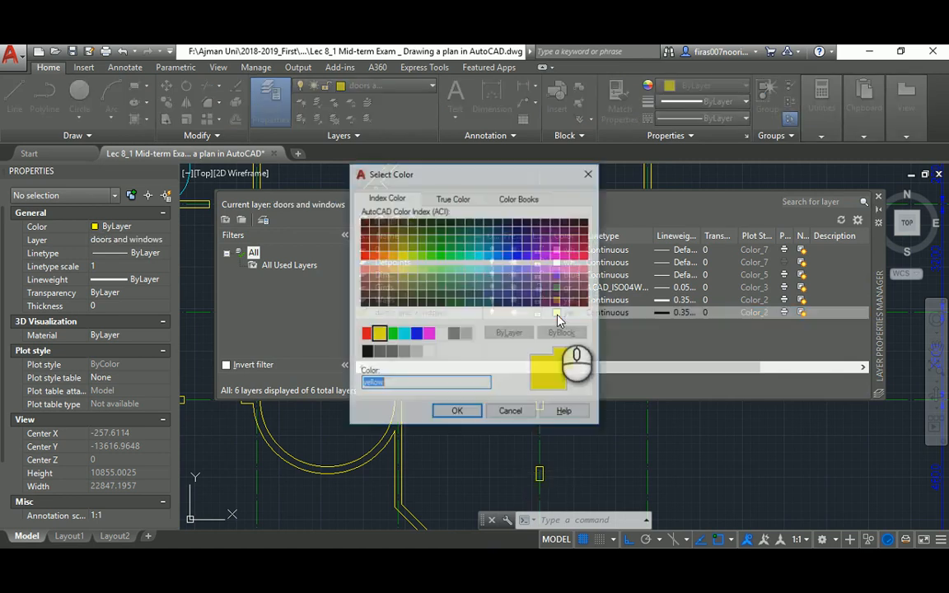
left_click(366, 335)
left_click(457, 412)
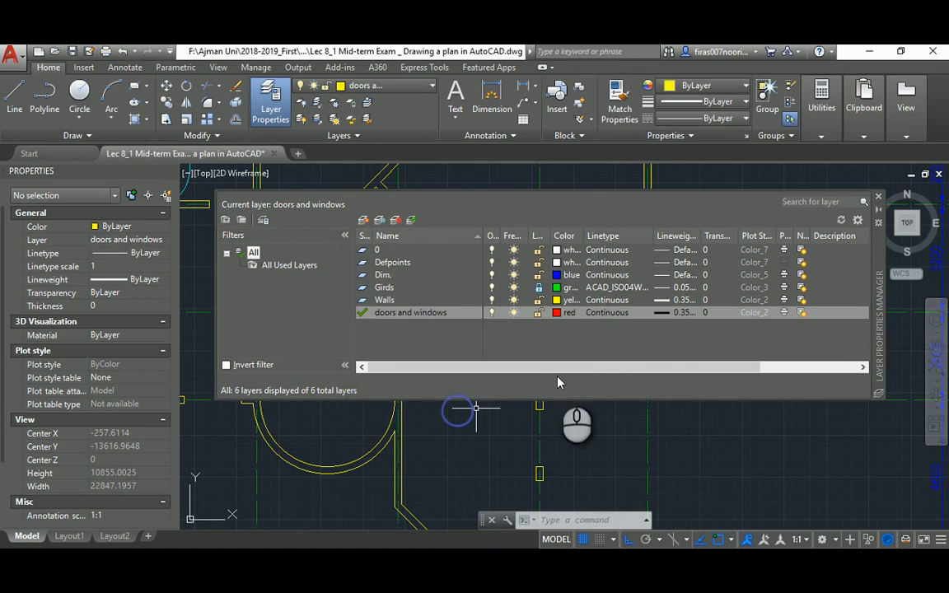
left_click(664, 314)
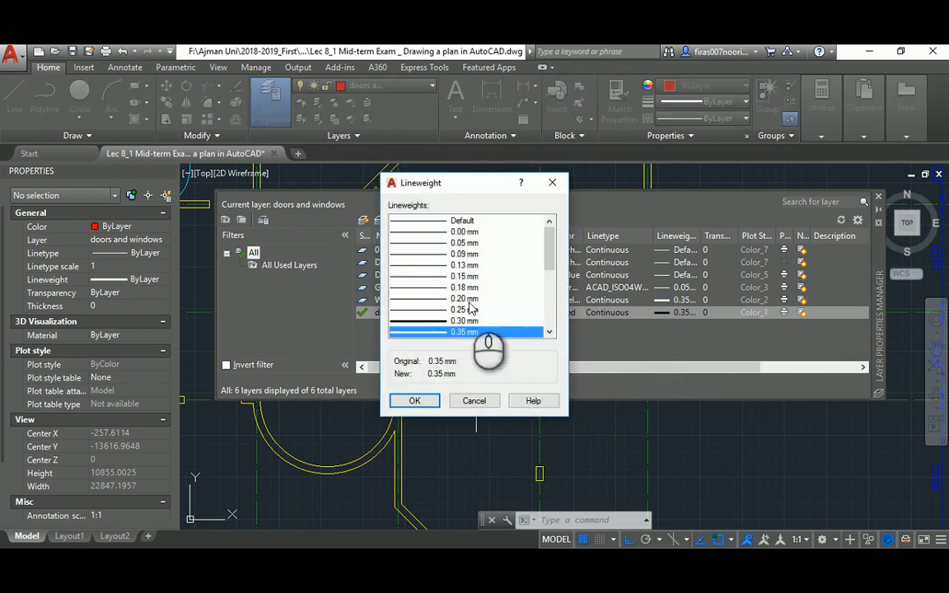
left_click(430, 310)
left_click(414, 401)
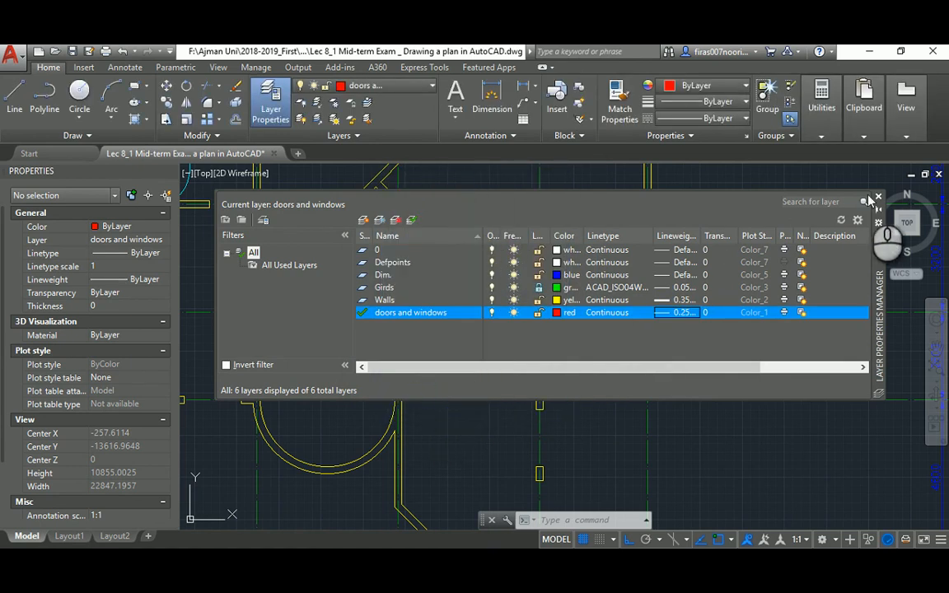
left_click(879, 199)
scroll(510, 325, "down", 2)
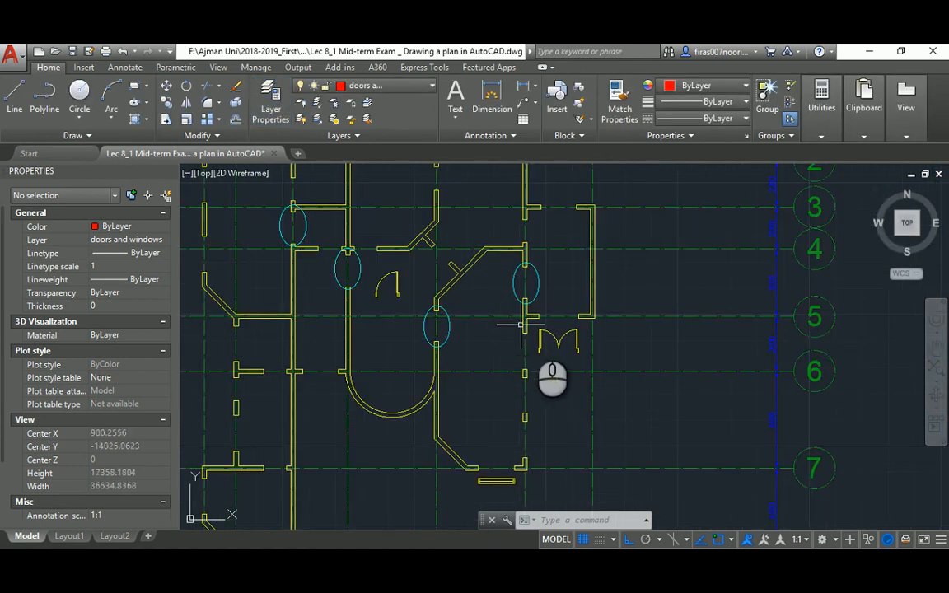
Move the double door from the Walls layer to layer 0
scroll(560, 334, "up", 4)
left_click(464, 304)
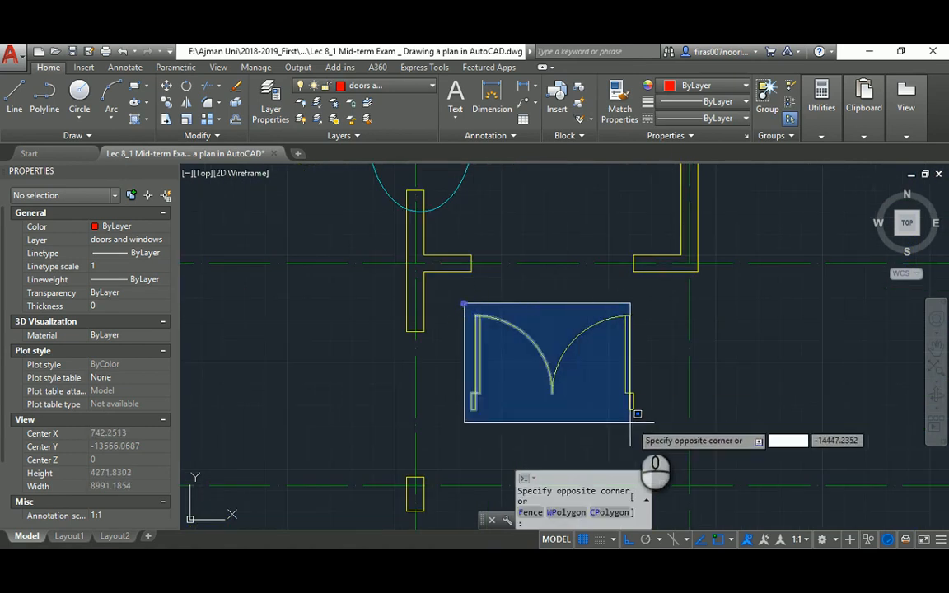
left_click(652, 462)
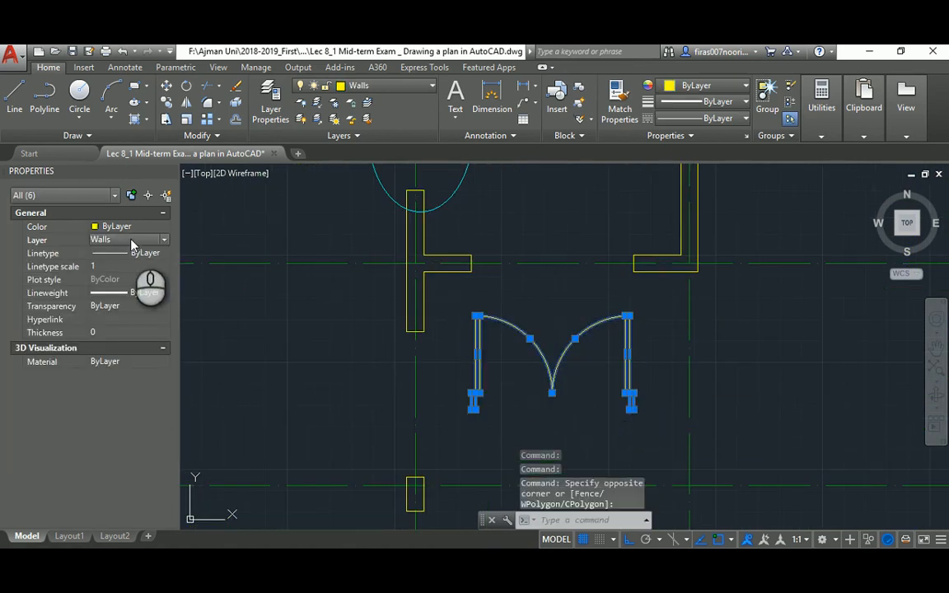
left_click(130, 239)
left_click(116, 312)
scroll(461, 371, "down", 3)
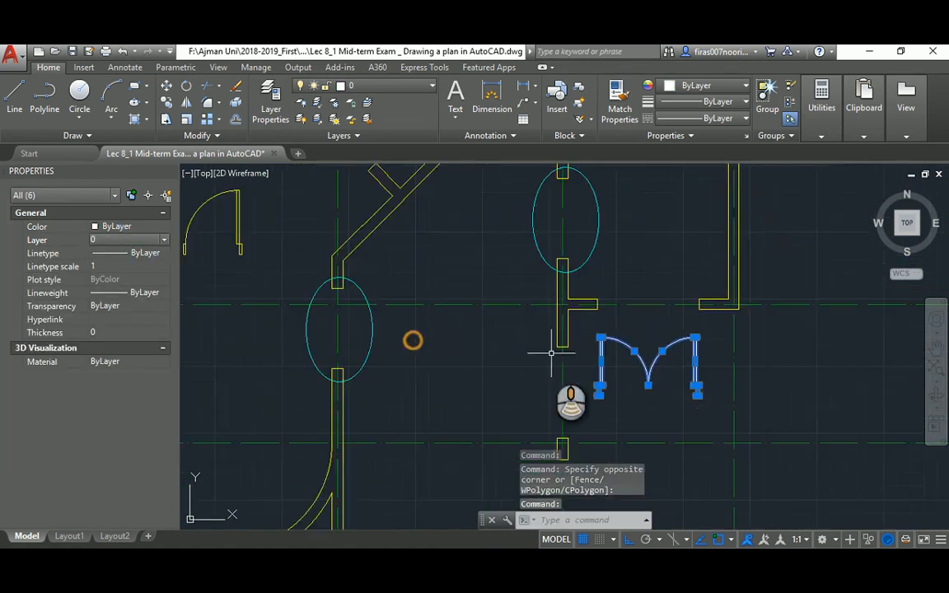
key("Escape")
Move the double-line window element to layer 0 as well
left_click(312, 244)
left_click(367, 300)
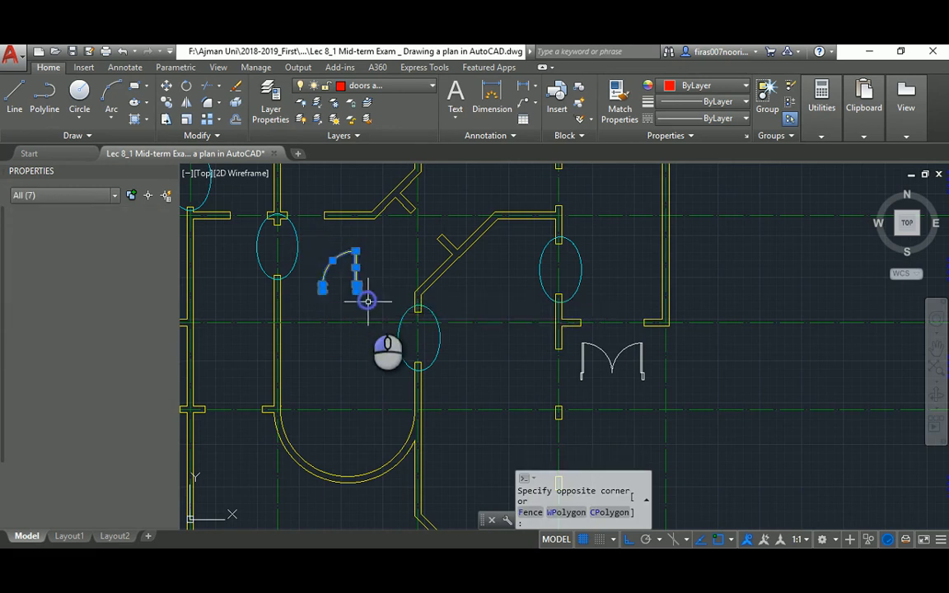
middle_click_drag(396, 425, 342, 255)
scroll(420, 426, "up", 3)
left_click(417, 424)
left_click(599, 378)
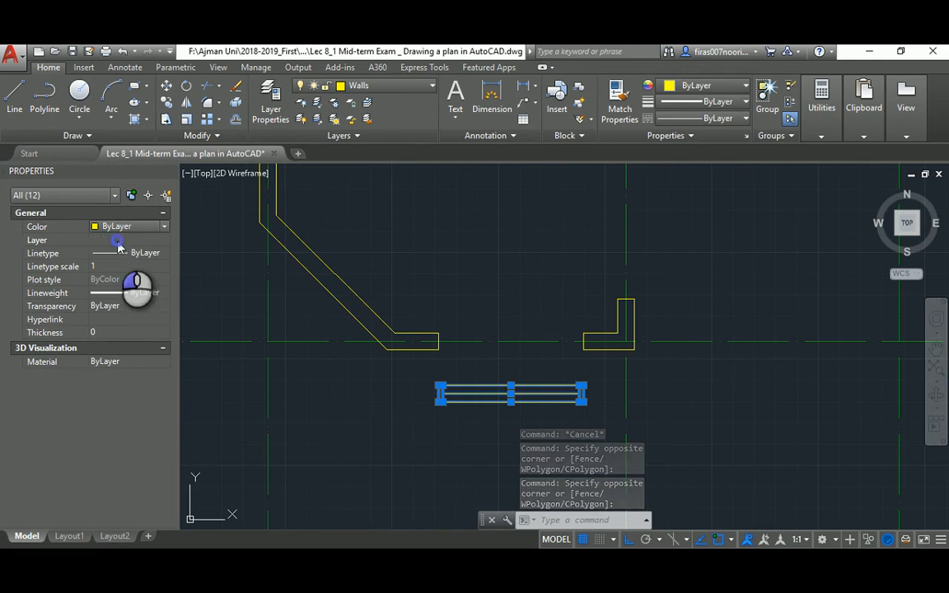
left_click(118, 240)
left_click(118, 253)
scroll(443, 300, "down", 4)
mouse_move(461, 274)
middle_mouse_down()
mouse_move(445, 362)
mouse_move(403, 339)
middle_mouse_up()
key("Escape")
scroll(456, 321, "up", 4)
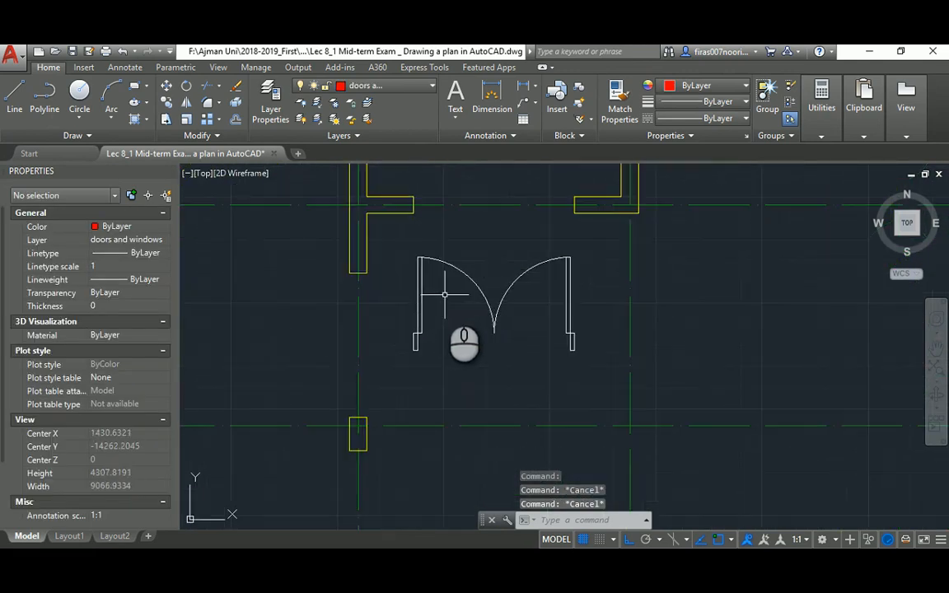
Define block 'Door _ Double _ 1900 _ Plan' from the double door, based at its corner
type("b")
key("Return")
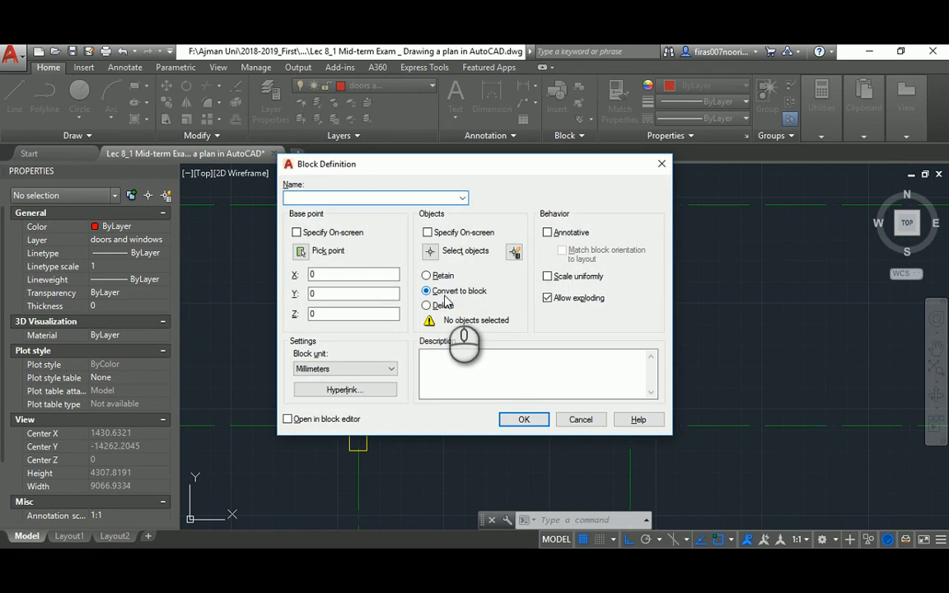
type("Door _ Double _ 1900 _ Plan")
left_click(432, 250)
left_click(404, 373)
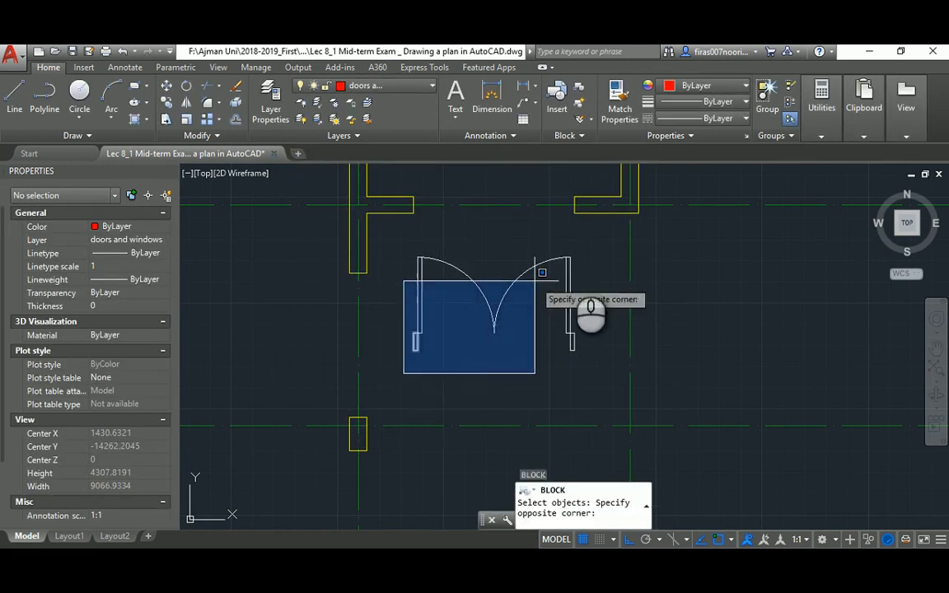
left_click(593, 240)
key("Return")
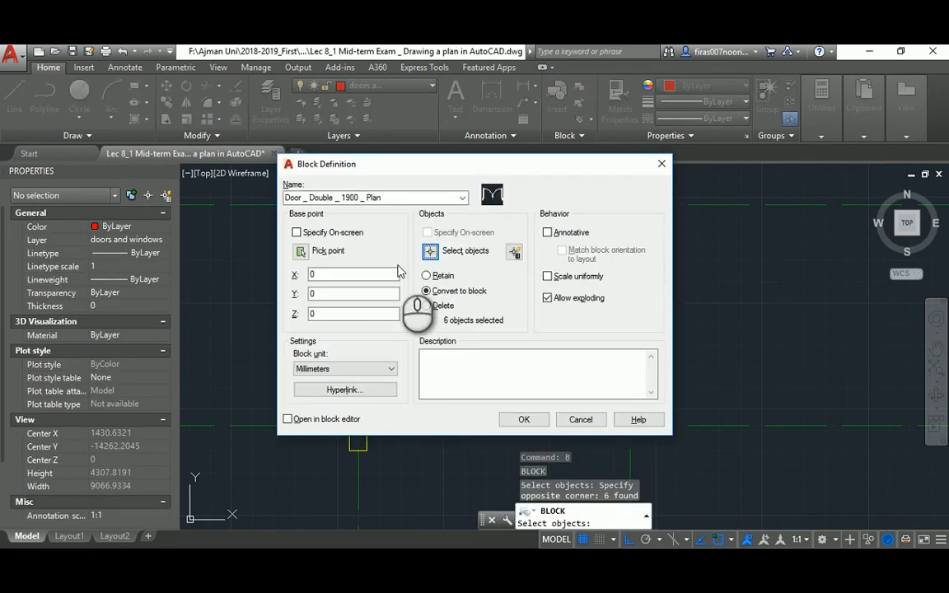
left_click(301, 250)
left_click(414, 350)
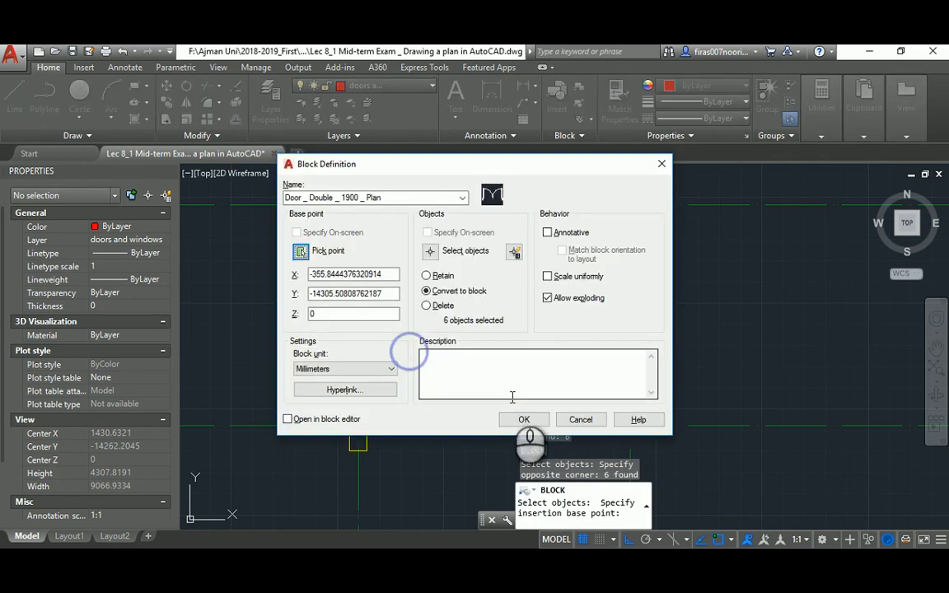
left_click(523, 420)
Move the double door block into the wall opening
type("m")
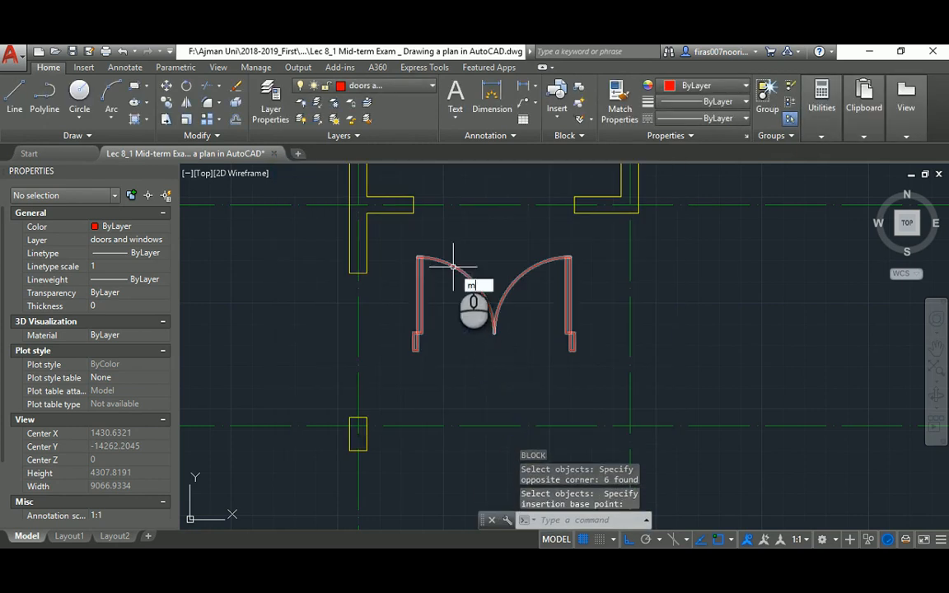
key("Return")
left_click(460, 250)
left_click(438, 286)
key("Return")
left_click(415, 342)
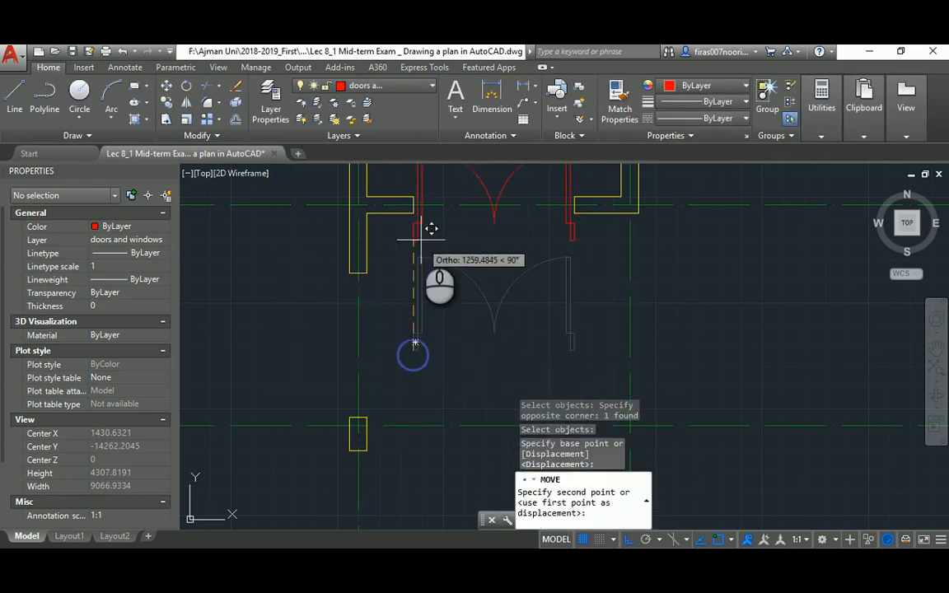
scroll(415, 205, "down", 2)
mouse_move(415, 205)
middle_mouse_down()
mouse_move(360, 280)
mouse_move(595, 318)
middle_mouse_up()
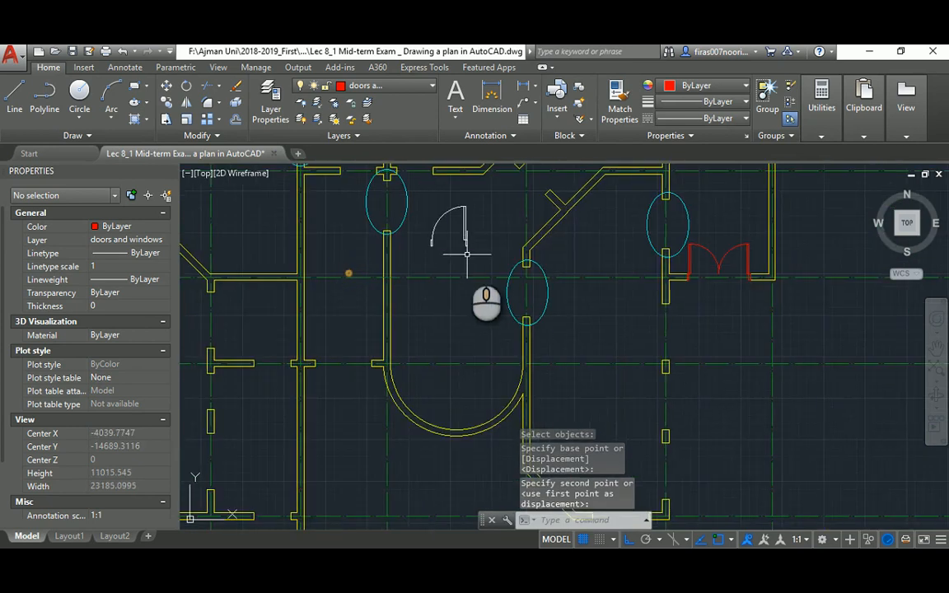
scroll(454, 226, "up", 2)
middle_click_drag(452, 217, 456, 260)
scroll(457, 262, "up", 2)
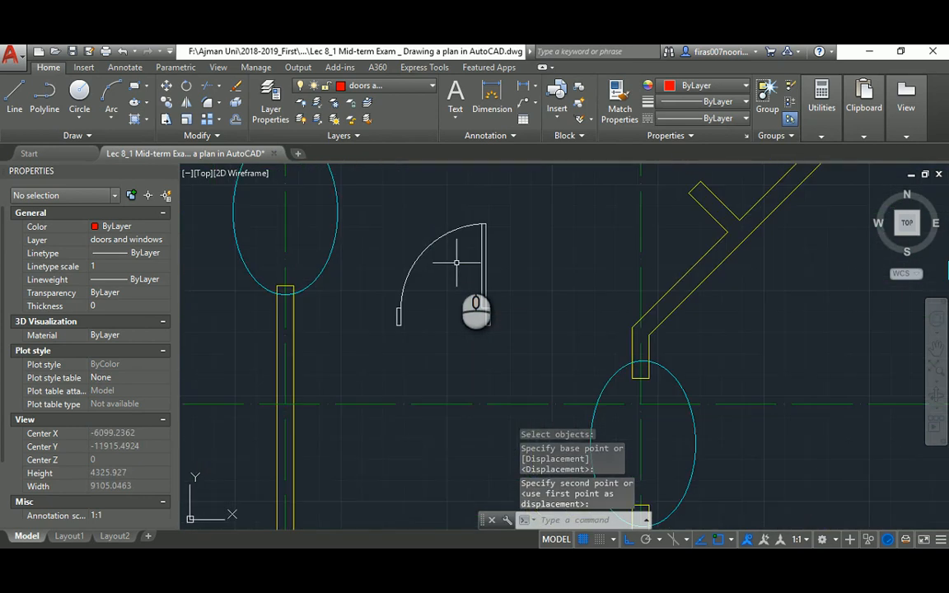
Turn the single door's lines into block 'Door _ Single _ 1100 _ Plan', based at the hinge
left_click(457, 265)
type("b")
key("Return")
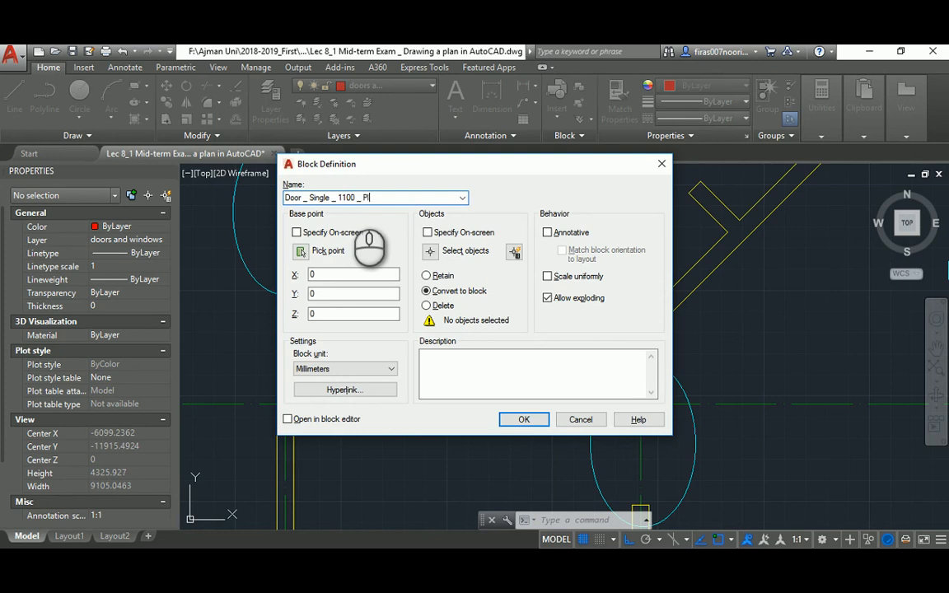
left_click(431, 250)
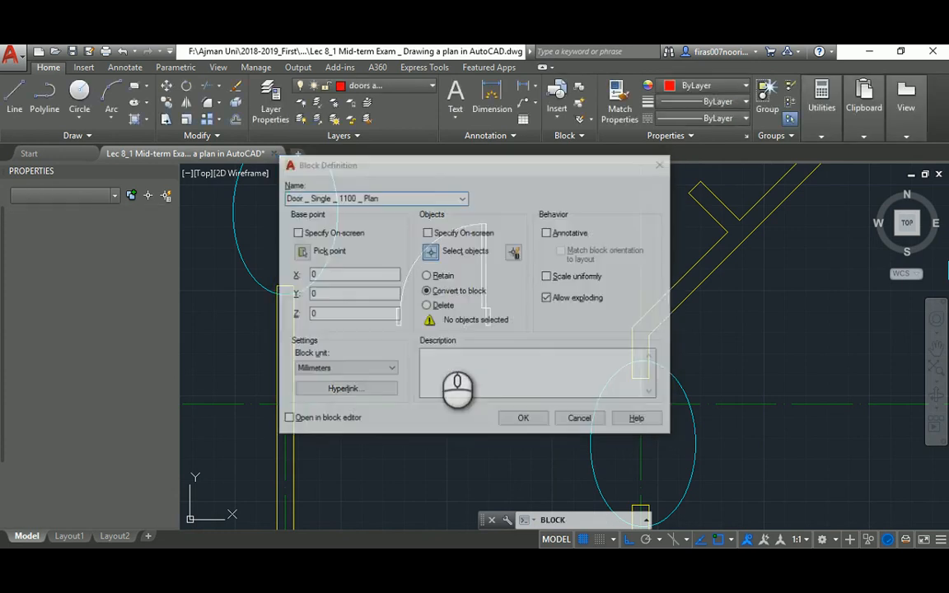
left_click(378, 352)
left_click(519, 204)
key("Return")
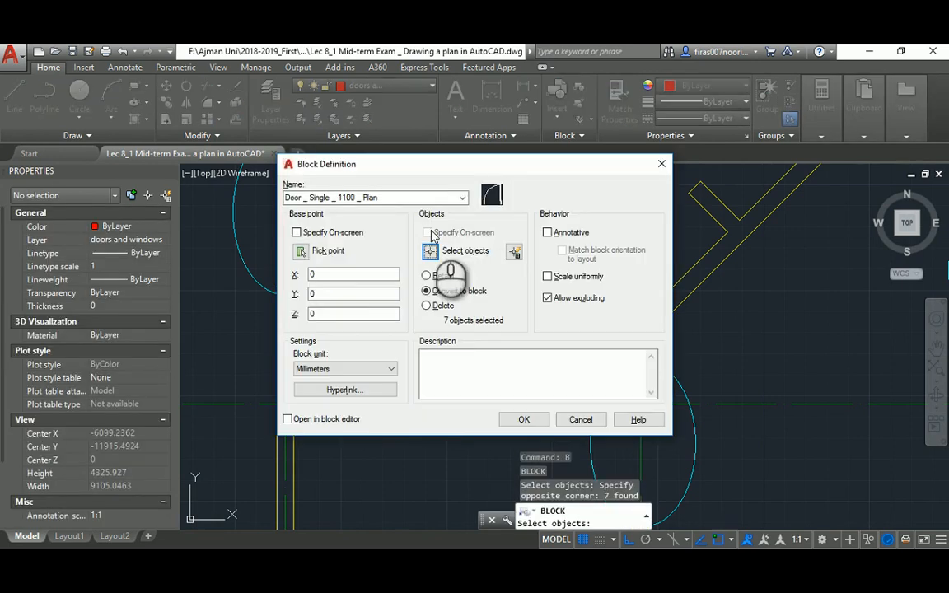
left_click(303, 251)
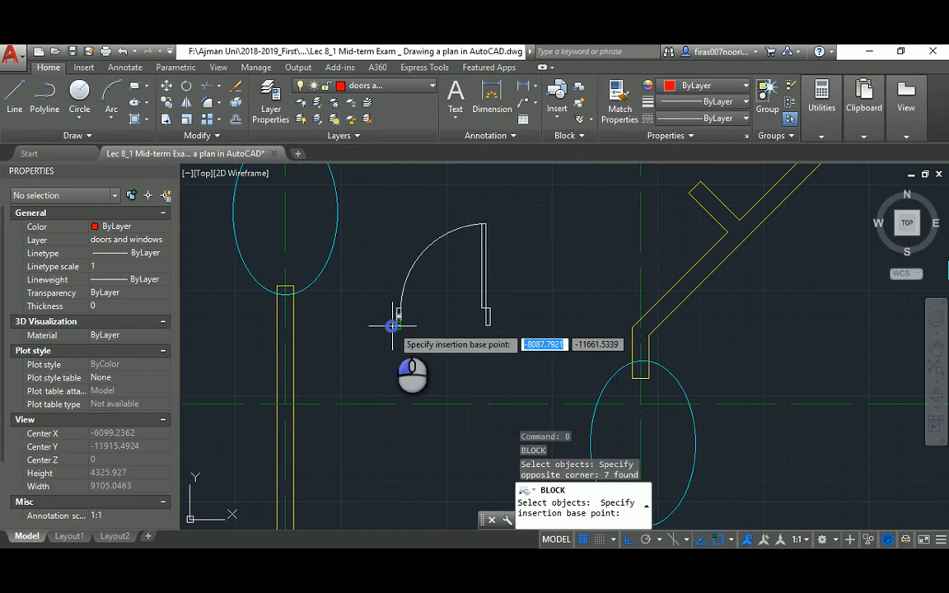
left_click(392, 324)
left_click(525, 421)
scroll(461, 295, "down", 5)
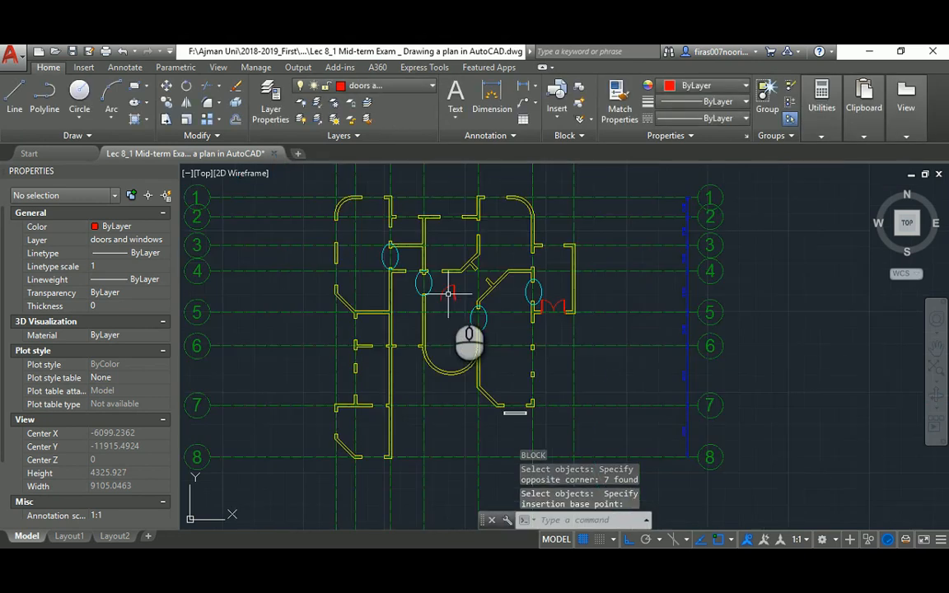
key("alt+Tab")
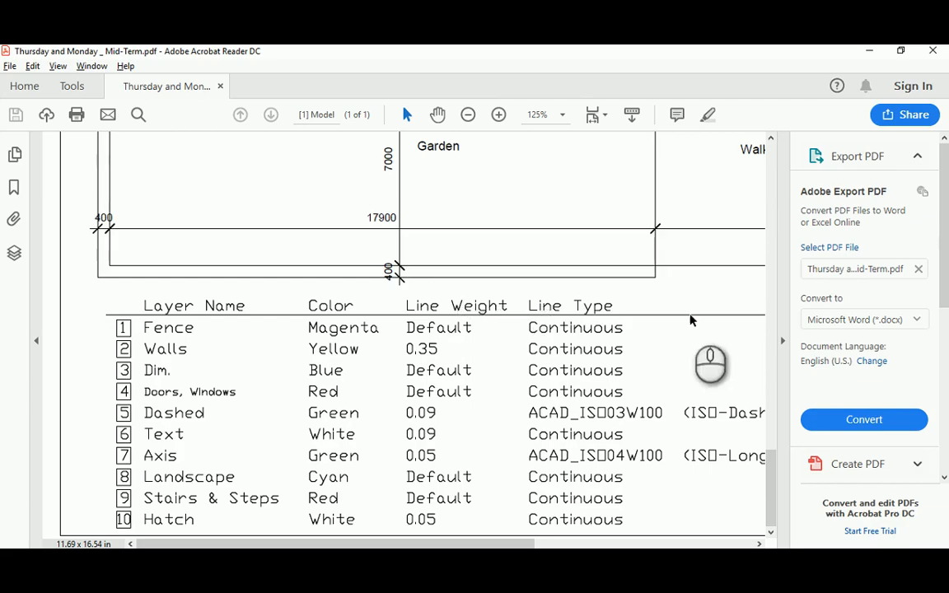
left_click_drag(774, 475, 775, 269)
scroll(363, 314, "down", 2)
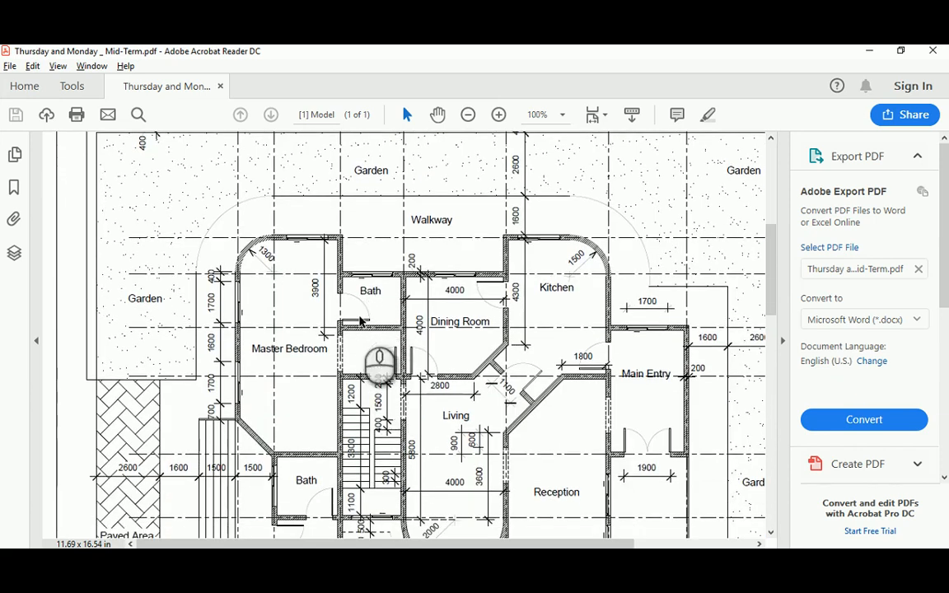
key("alt+Tab")
scroll(419, 281, "up", 2)
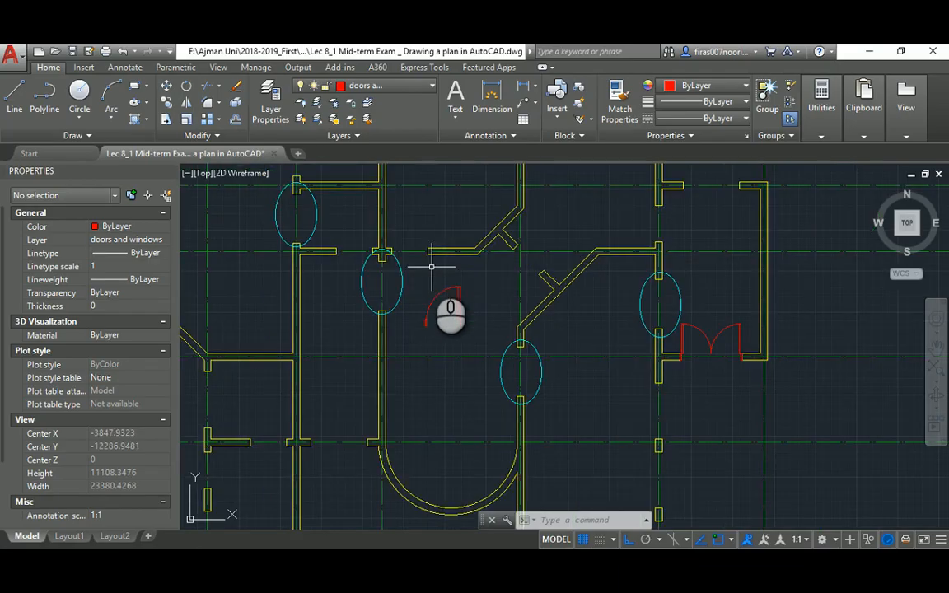
Move the single door into the wall opening left of the column
type("m")
key("Return")
left_click(480, 293)
left_click(449, 309)
scroll(467, 310, "up", 2)
key("Return")
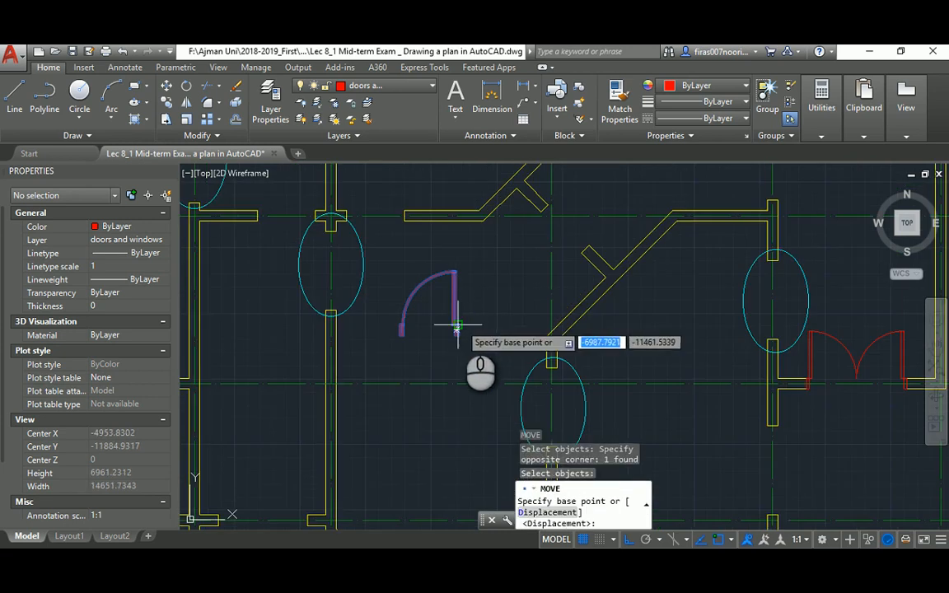
scroll(461, 319, "up", 4)
left_click(428, 343)
scroll(454, 359, "down", 3)
middle_click_drag(351, 254, 486, 383)
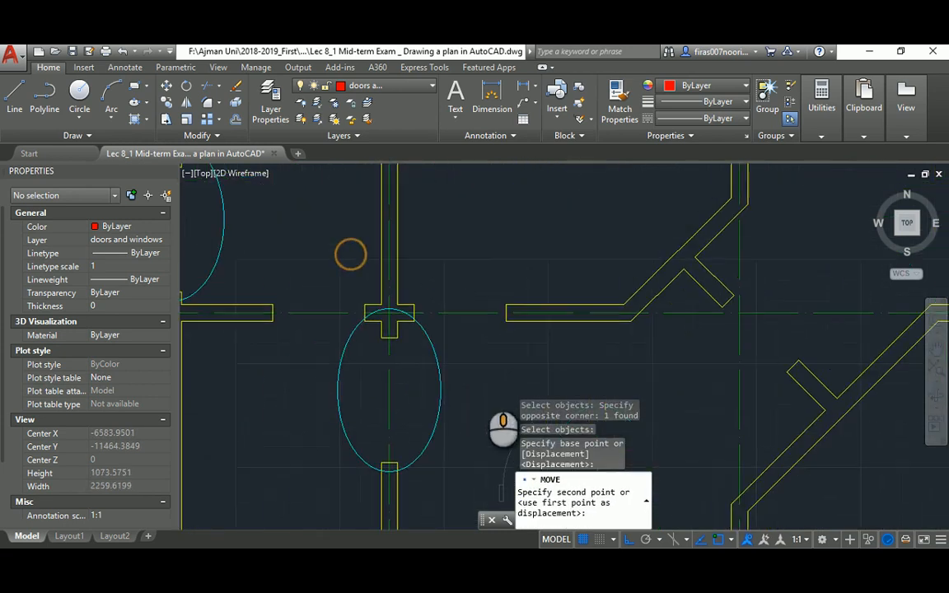
left_click(360, 304)
key("Escape")
key("Escape")
key("Escape")
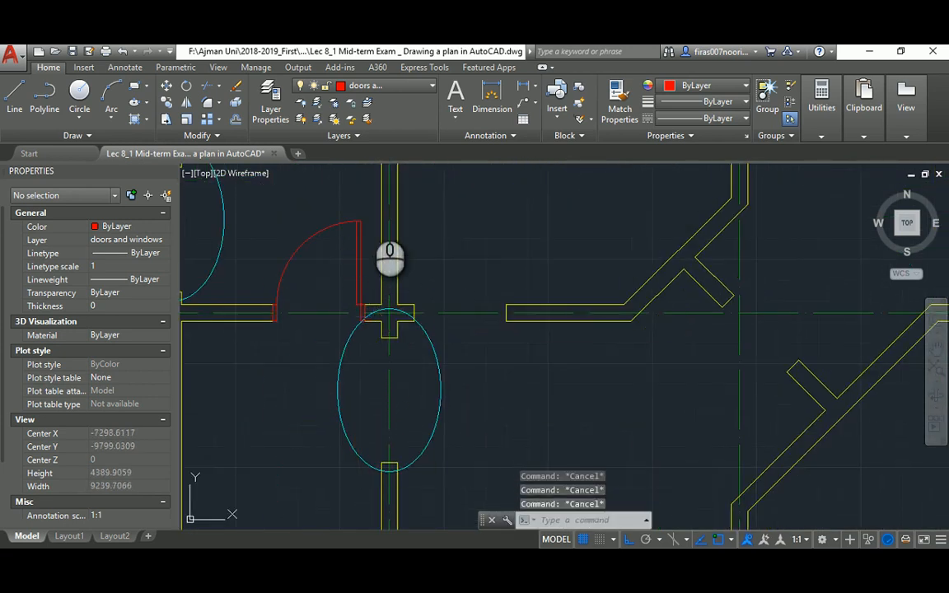
Try mirroring the red door at the column centre, then delete the misplaced door
type("mi")
key("Return")
left_click(370, 196)
left_click(332, 256)
key("Return")
left_click(389, 316)
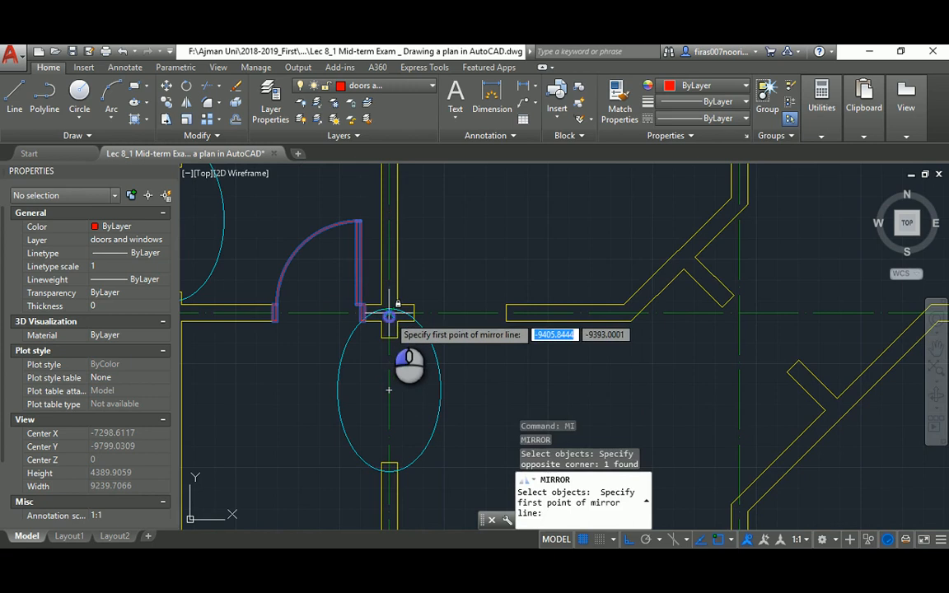
left_click(389, 390)
key("Escape")
scroll(360, 303, "up", 4)
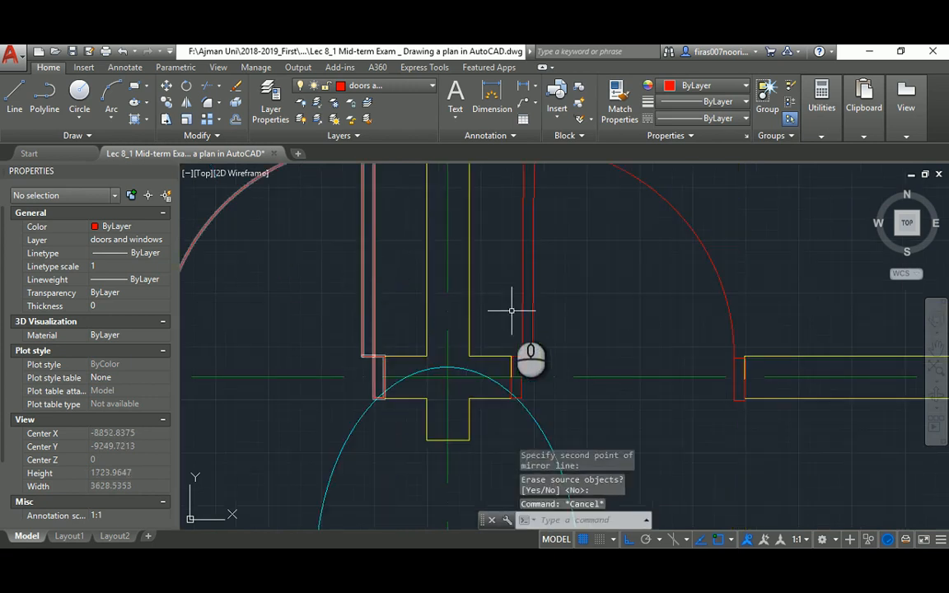
left_click(541, 259)
left_click(526, 263)
key("Delete")
scroll(520, 292, "down", 4)
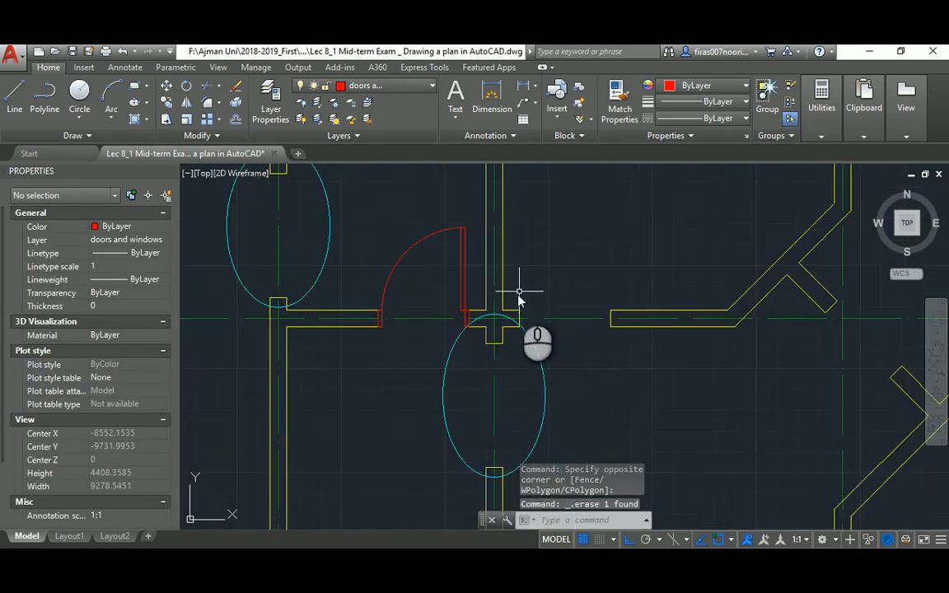
Mirror the door about the column, keeping the original
type("mi")
key("Return")
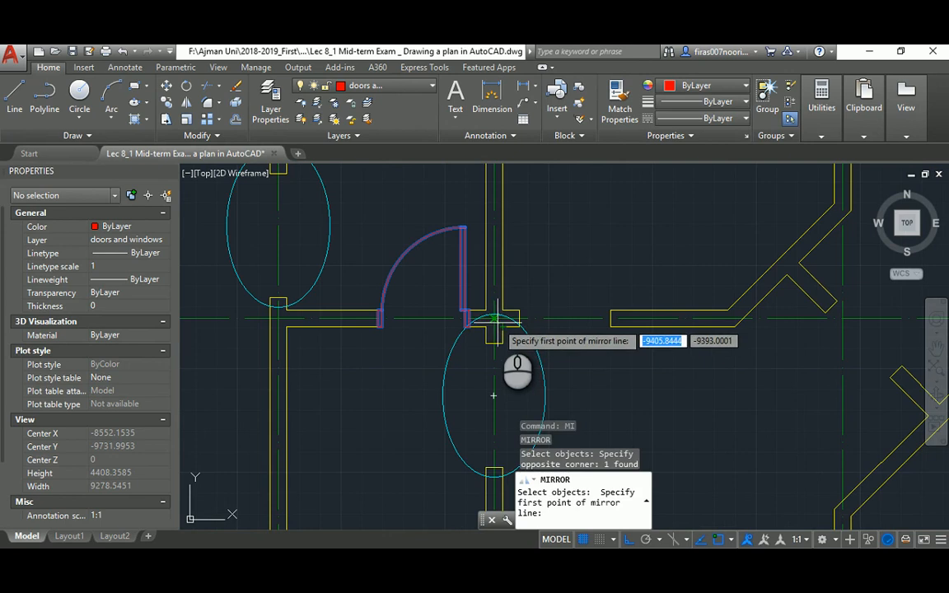
left_click(547, 203)
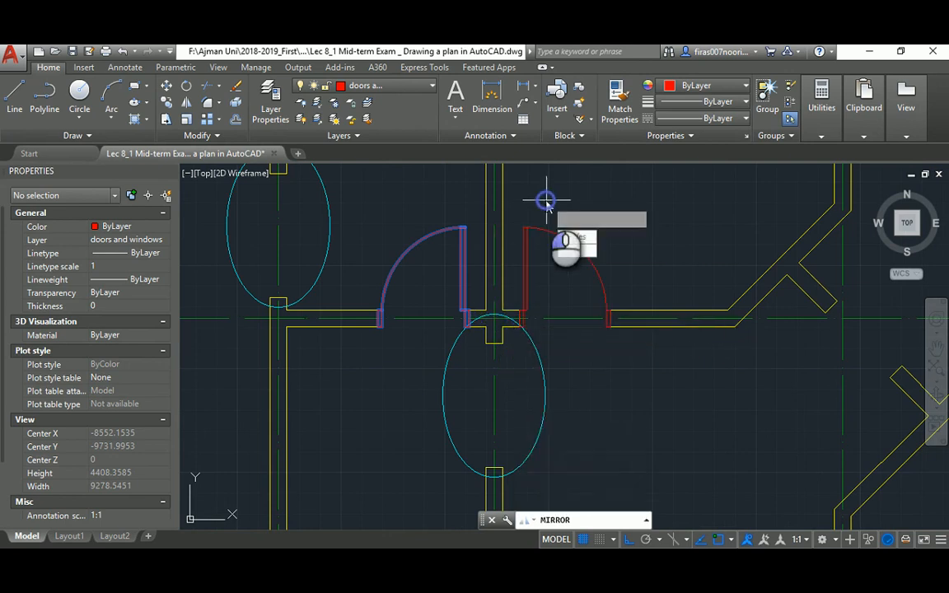
key("Return")
key("Escape")
middle_click_drag(418, 216, 459, 327)
Copy the left red door up to the upper wall opening
type("c")
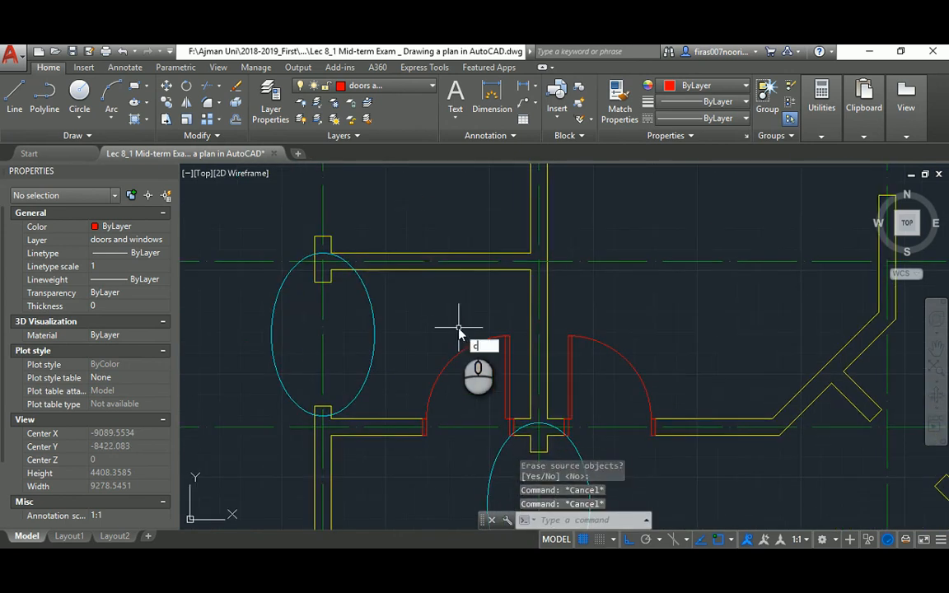
type("o")
key("Return")
left_click(458, 364)
key("Return")
left_click(458, 385)
middle_click_drag(466, 260, 463, 339)
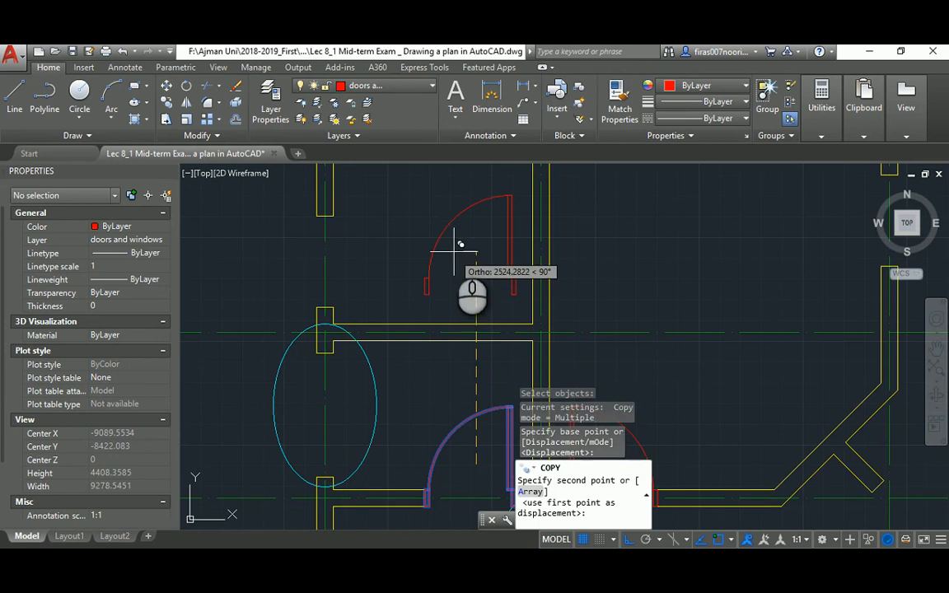
left_click(454, 245)
key("Escape")
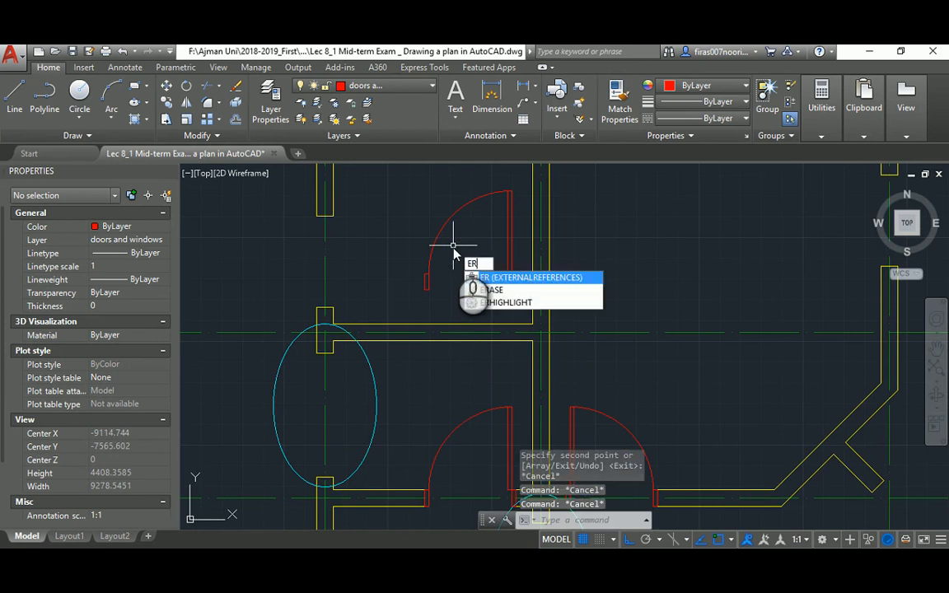
key("Escape")
Rotate the copied door to fit the upper opening
type("ro")
key("Return")
left_click(442, 229)
key("Return")
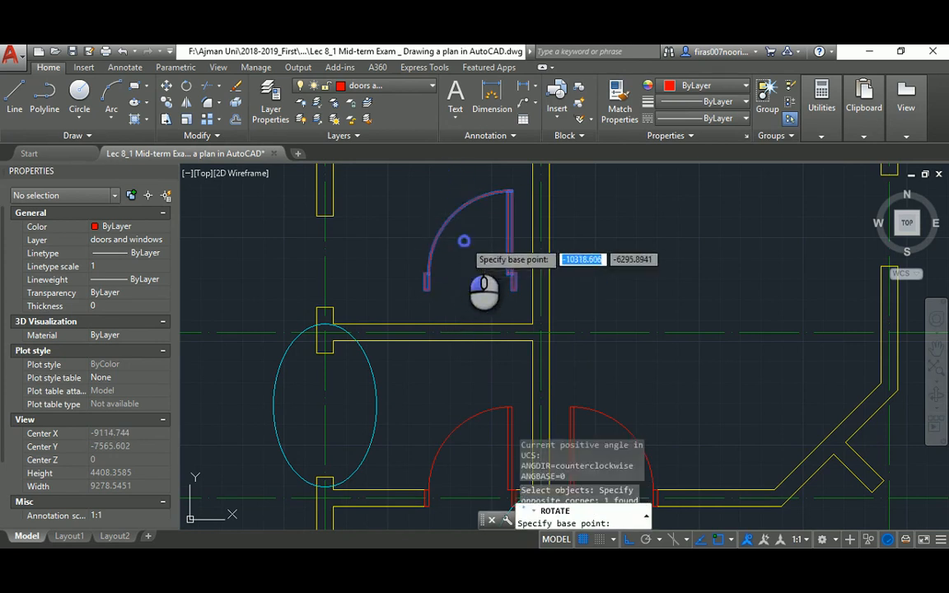
left_click(467, 264)
type("m")
key("Return")
left_click(448, 245)
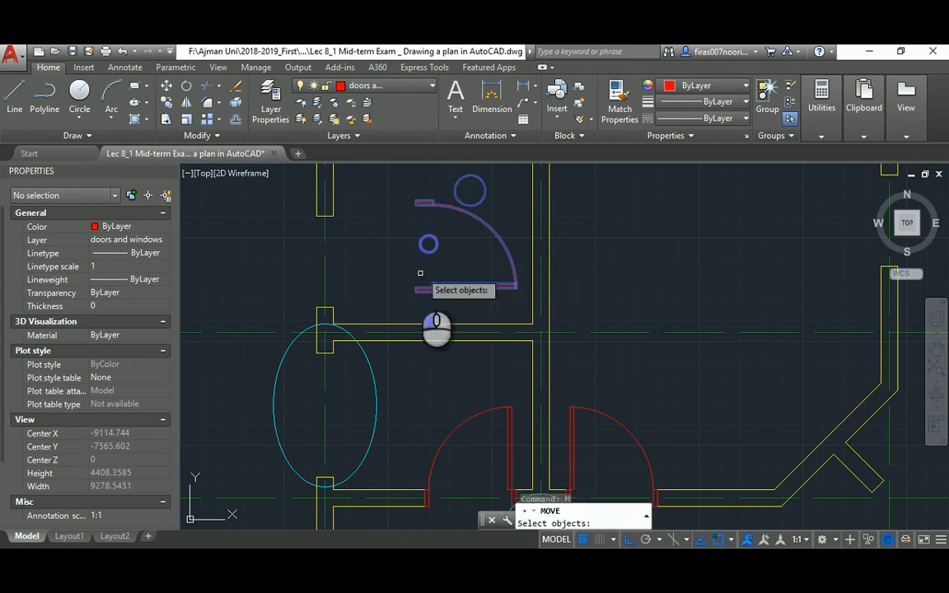
left_click(404, 290)
key("Return")
left_click(425, 290)
key("Escape")
key("Escape")
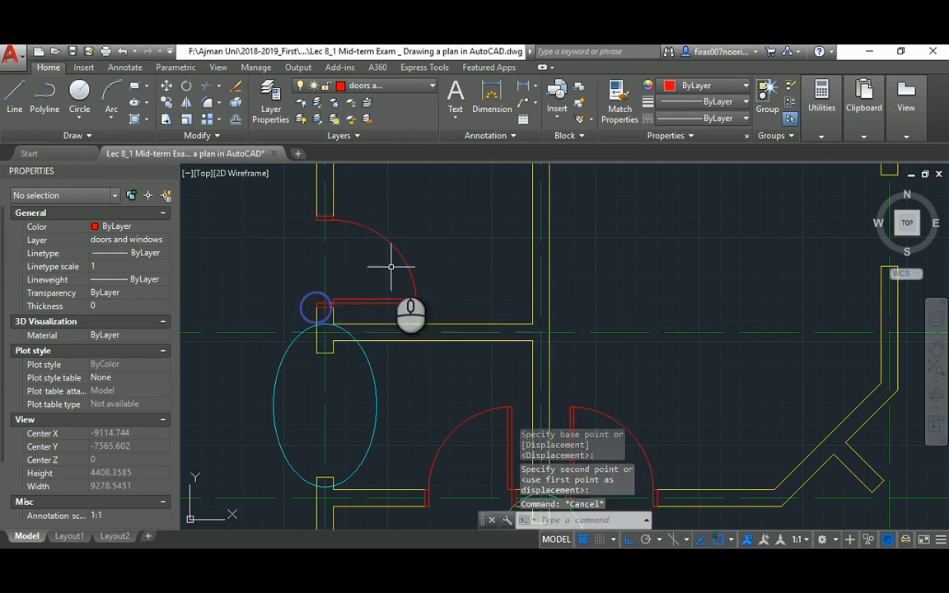
scroll(401, 251, "down", 4)
Copy the door swing further right into the upper-right room, then switch to the Acrobat plan
type("c")
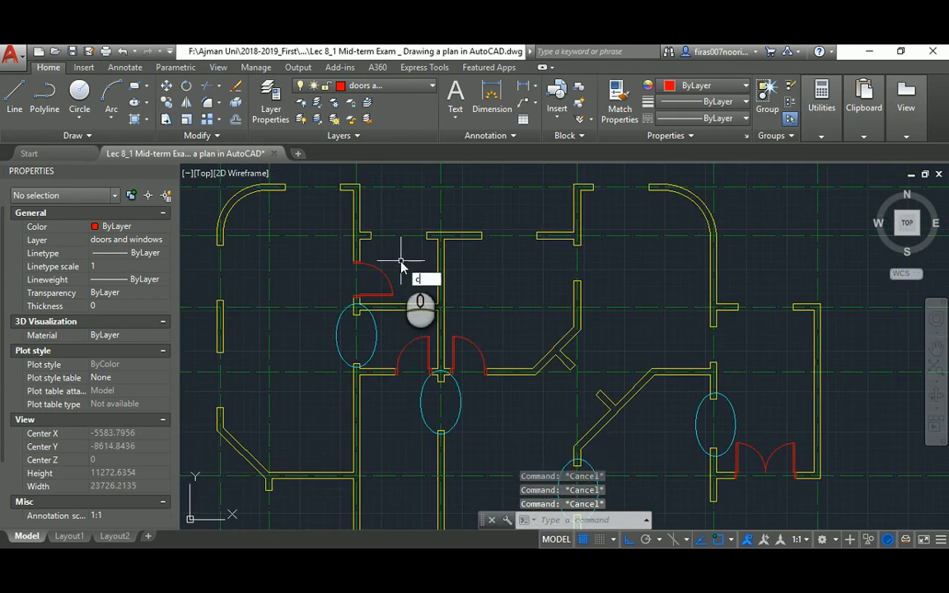
type("o")
key("Return")
left_click(384, 284)
key("Return")
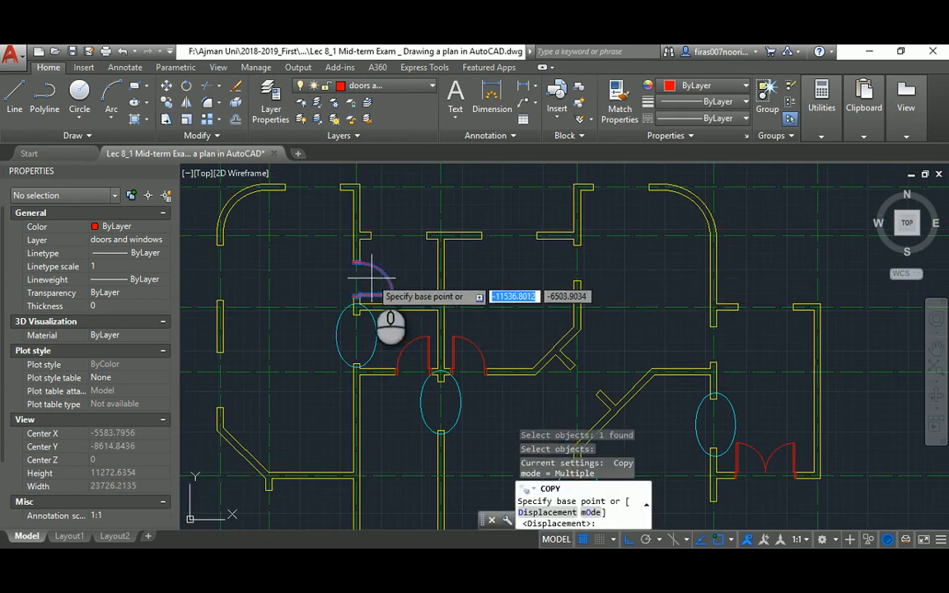
left_click(372, 278)
left_click(655, 274)
key("Return")
key("alt+Tab")
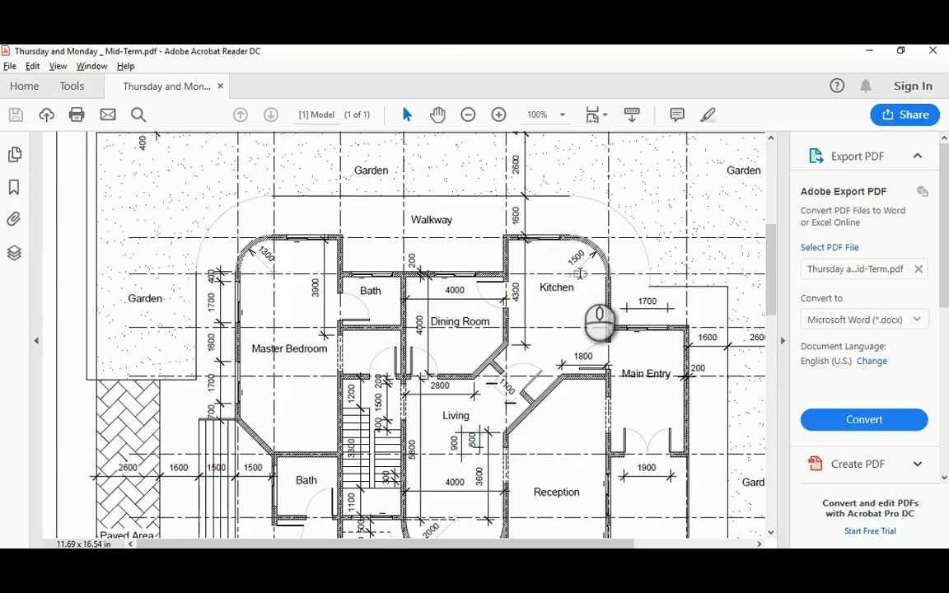
Rotate the copied red door 180° about its pivot point
key("alt+Tab")
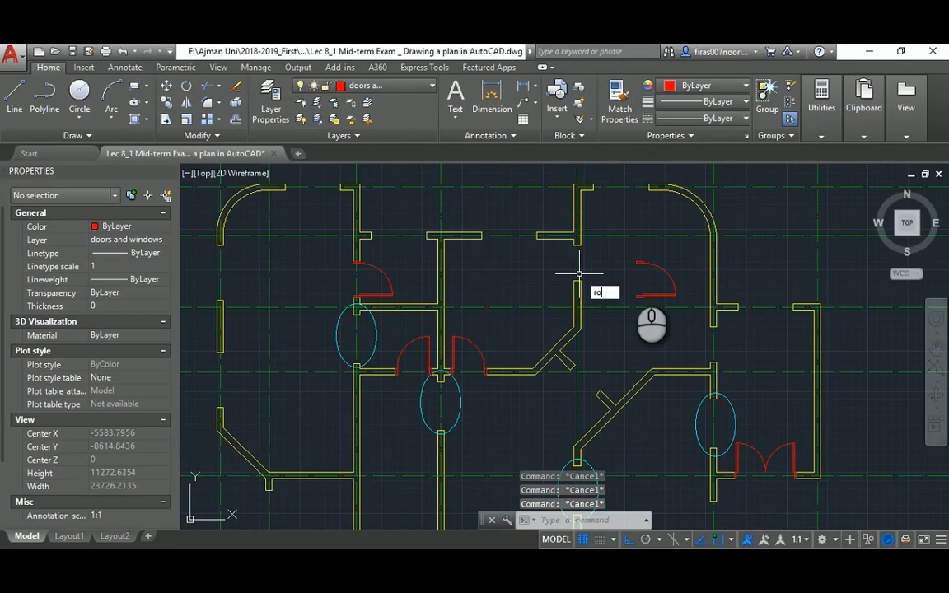
key("Return")
scroll(664, 265, "up", 2)
left_click(669, 250)
left_click(615, 292)
key("Return")
left_click(595, 290)
left_click(482, 265)
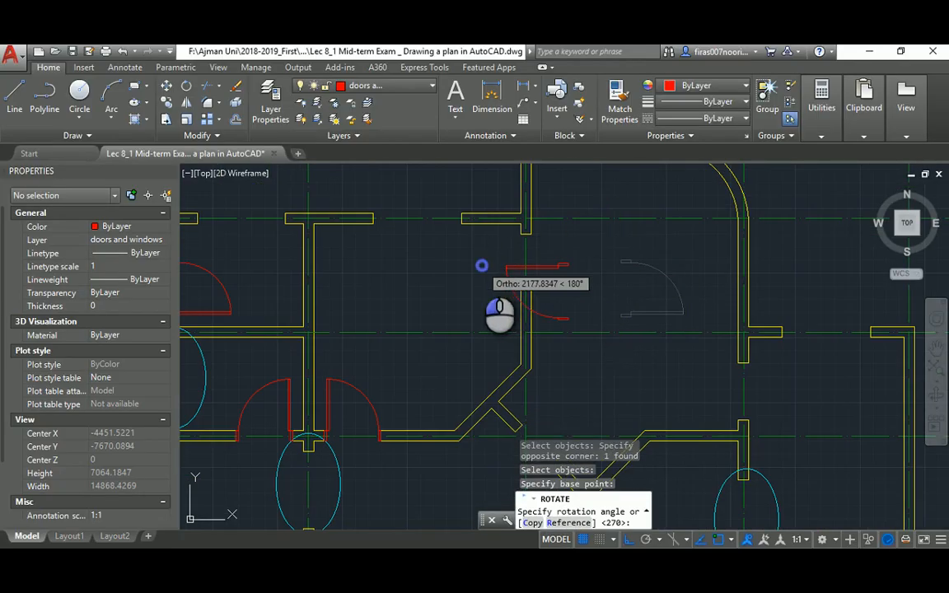
left_click(583, 240)
Move the rotated door against the wall end and compare it with the reference PDF
left_click(568, 274)
key("Return")
scroll(575, 256, "up", 4)
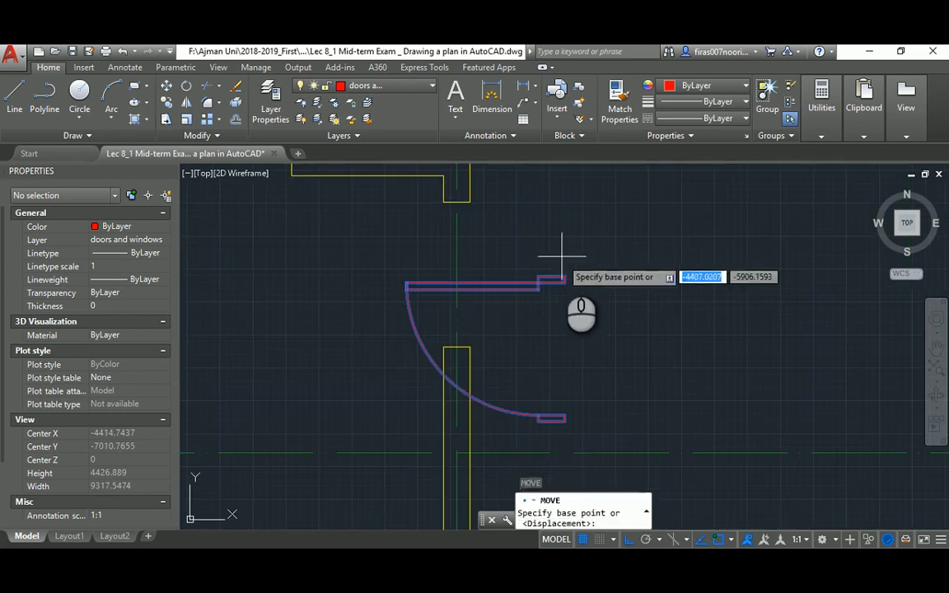
left_click(563, 279)
left_click(499, 207)
key("Escape")
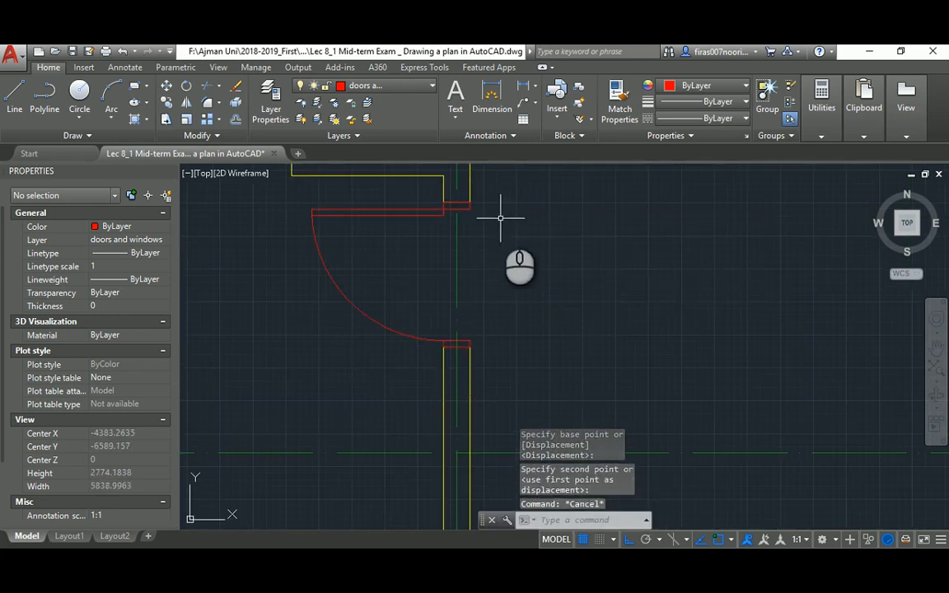
scroll(509, 221, "down", 4)
key("alt+Tab")
scroll(460, 272, "down", 2)
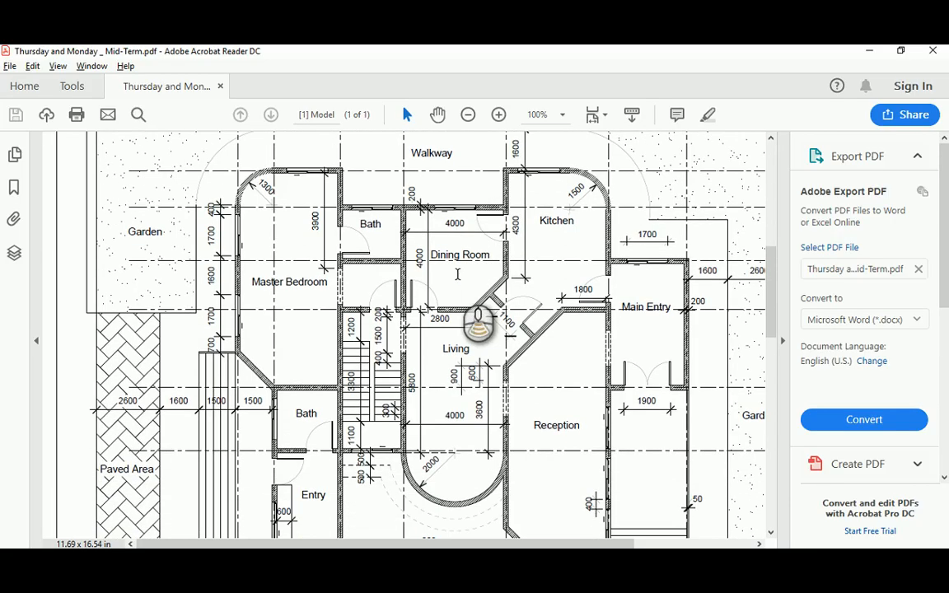
key("alt+Tab")
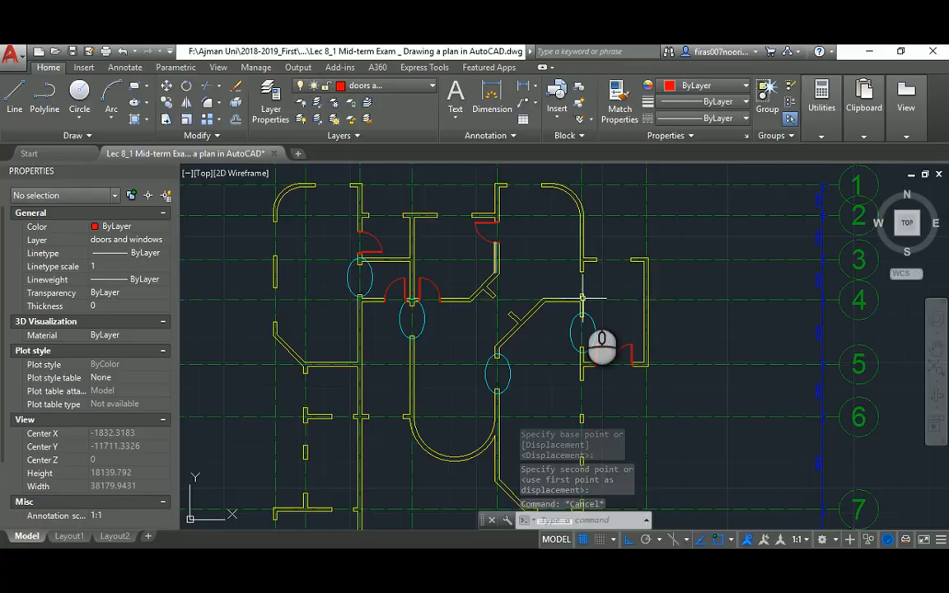
Copy the upper door into another wall opening
key("Return")
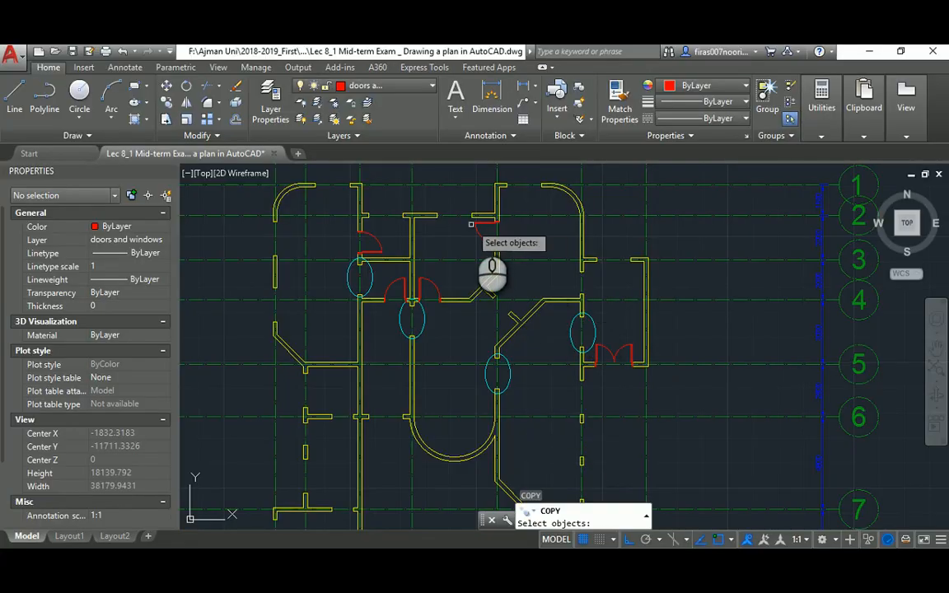
left_click(477, 226)
key("Return")
left_click(452, 244)
left_click(525, 237)
key("Escape")
key("Escape")
key("Escape")
scroll(564, 233, "up", 2)
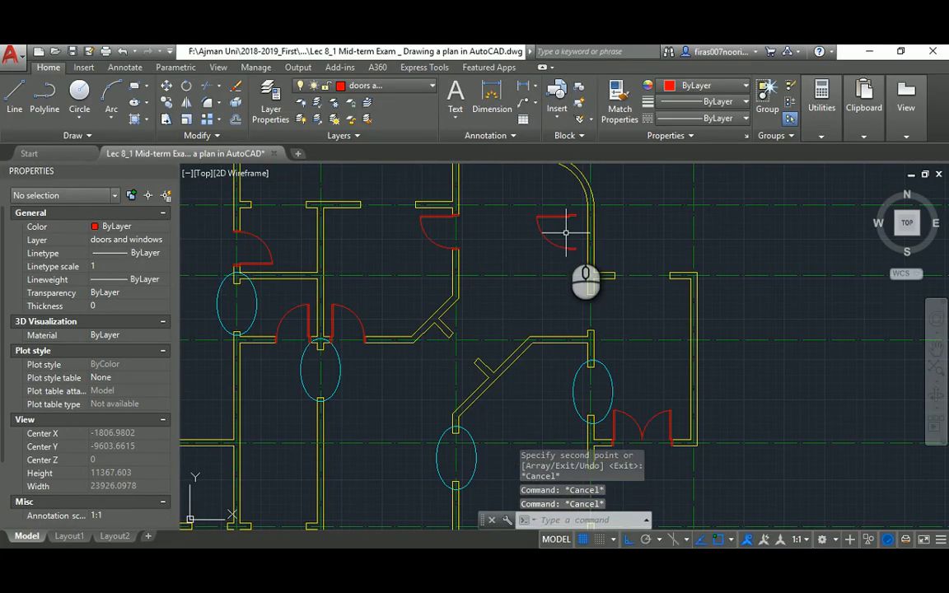
Mirror the door copy with MI, erasing the original so only the flipped door remains
type("mi")
key("Return")
left_click(566, 232)
left_click(531, 238)
key("Return")
left_click(557, 264)
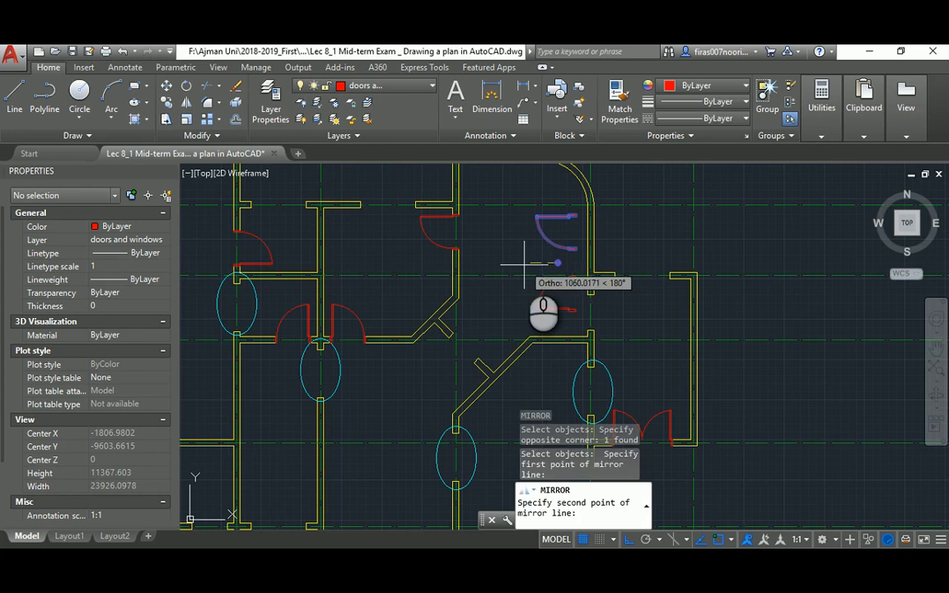
left_click(524, 265)
type("y")
key("Return")
scroll(544, 305, "up", 2)
Start moving the flipped door, cancel, and check it against the reference PDF
type("m")
key("Return")
left_click(557, 290)
left_click(541, 309)
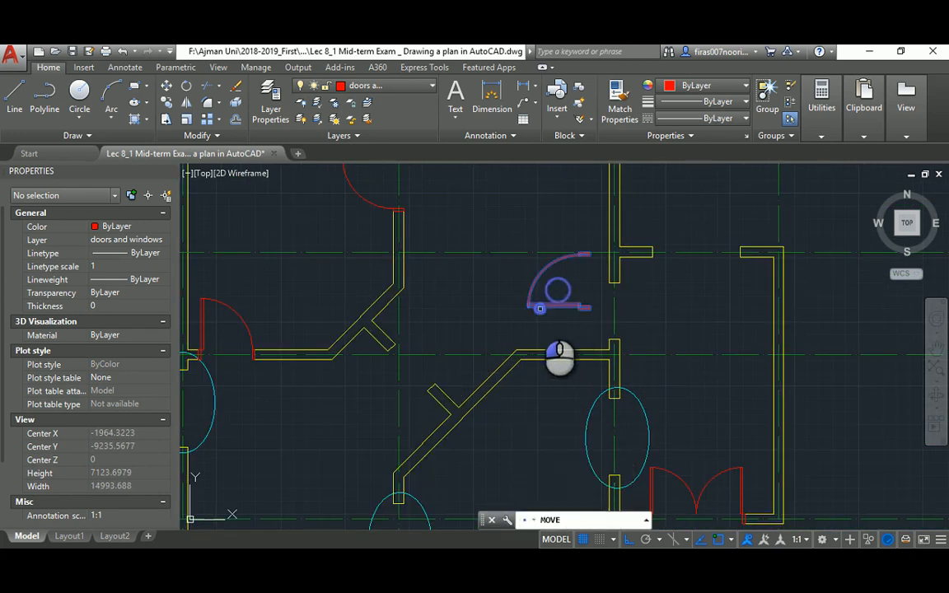
key("Return")
scroll(593, 315, "up", 2)
left_click(593, 309)
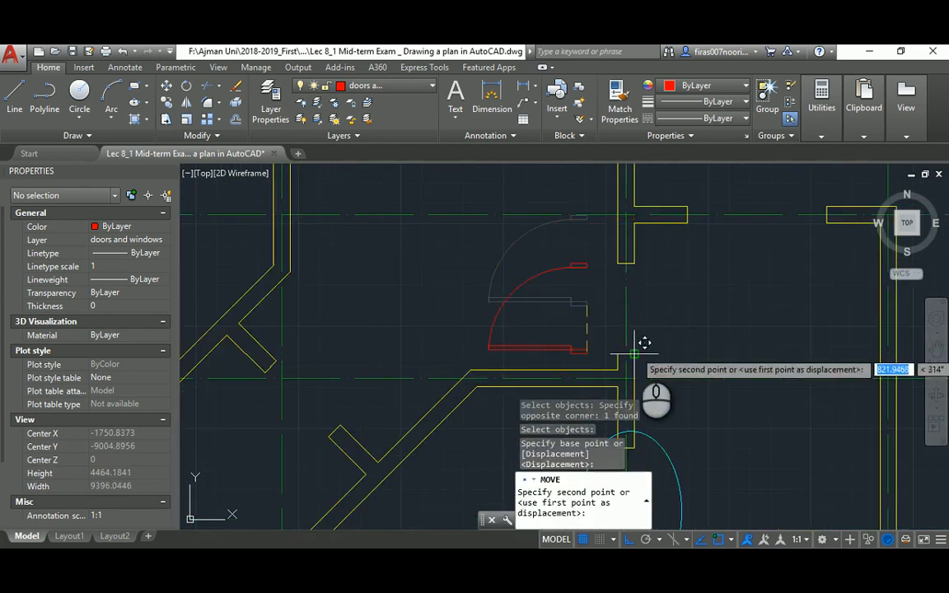
key("Escape")
key("Escape")
scroll(550, 282, "down", 5)
key("alt+Tab")
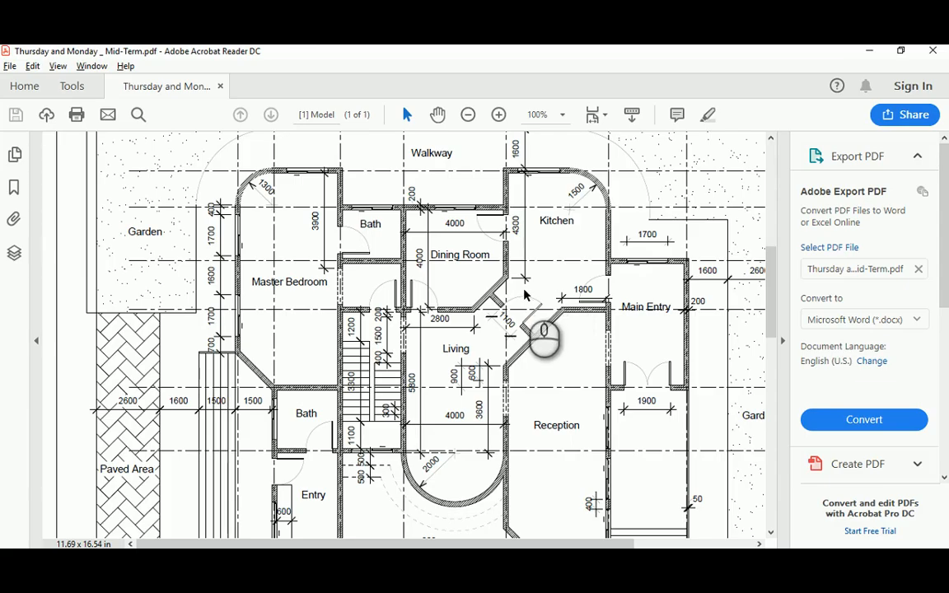
scroll(548, 365, "down", 2)
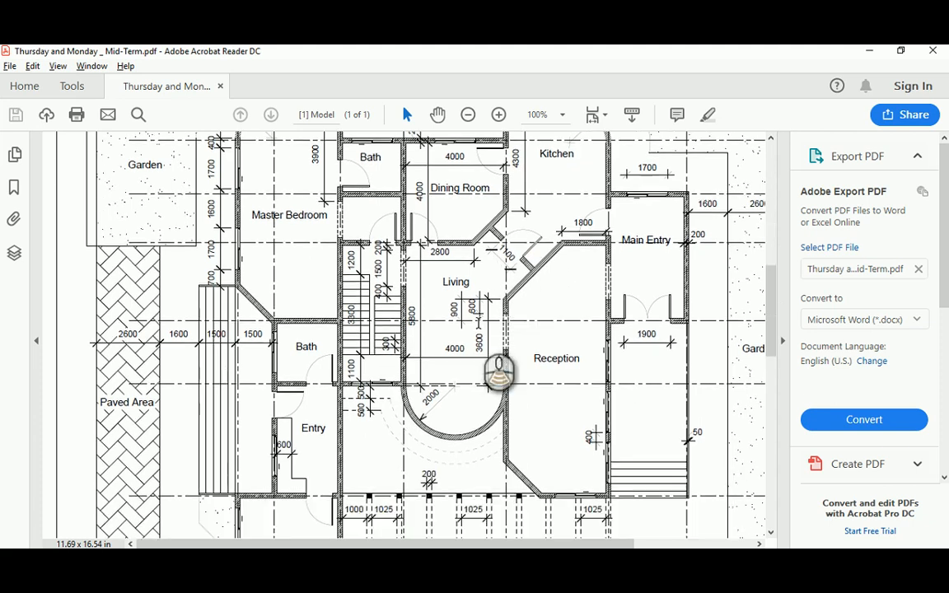
key("alt+Tab")
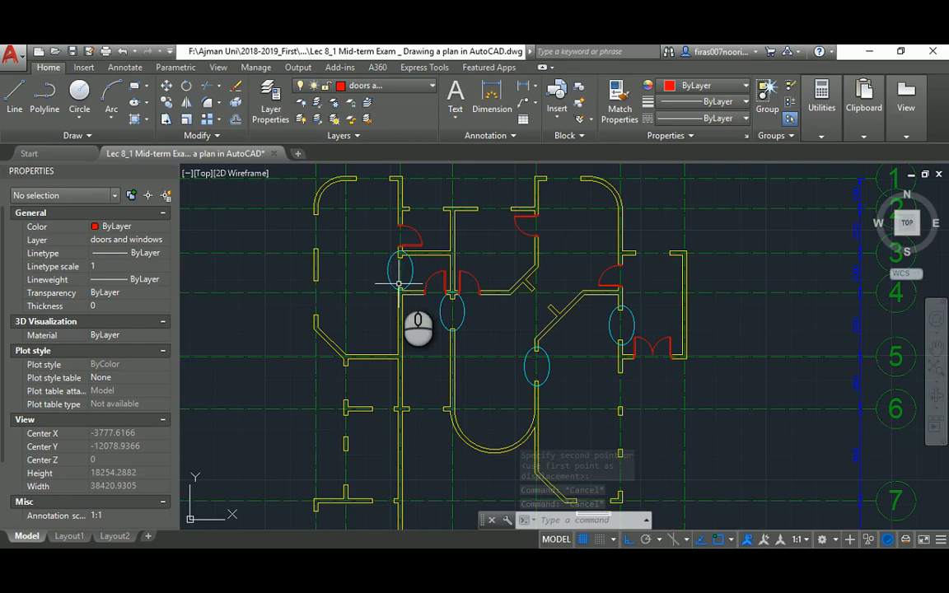
Copy a red door from its hinge into the opening beside the left wall
type("ci")
key("Return")
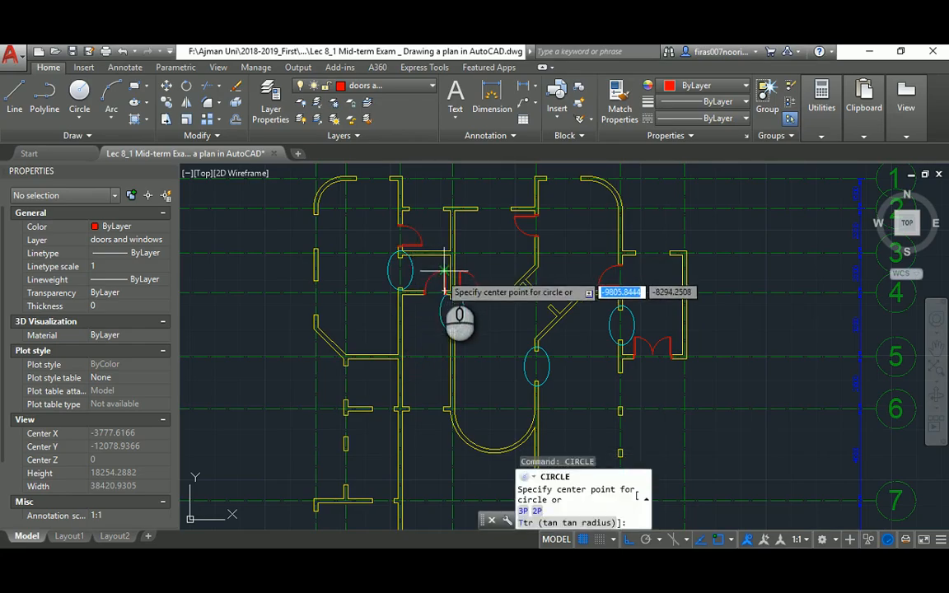
key("Escape")
type("co")
key("Return")
left_click(437, 279)
scroll(438, 279, "up", 10)
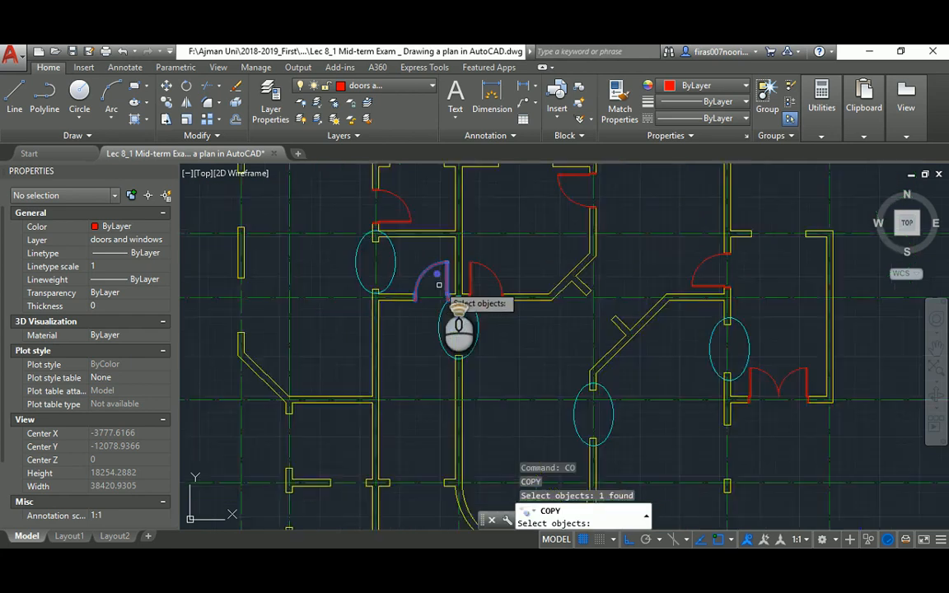
key("Return")
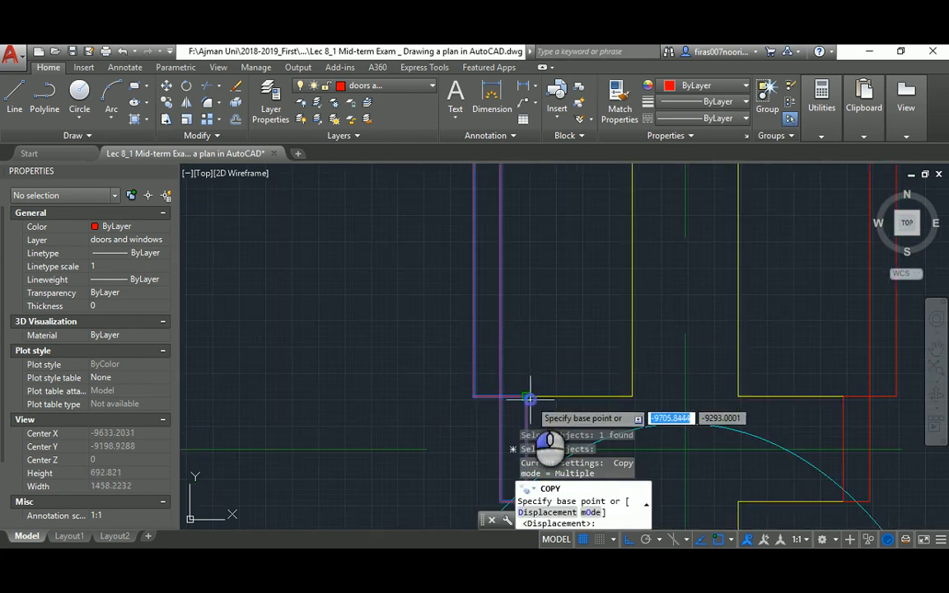
left_click(528, 395)
scroll(530, 292, "down", 5)
scroll(530, 285, "down", 5)
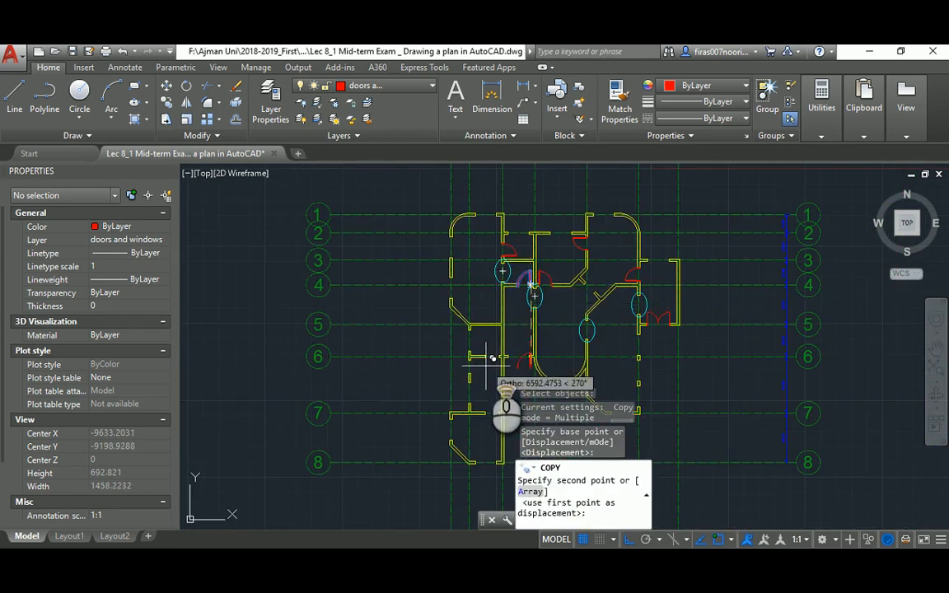
scroll(504, 324, "up", 5)
left_click(522, 324)
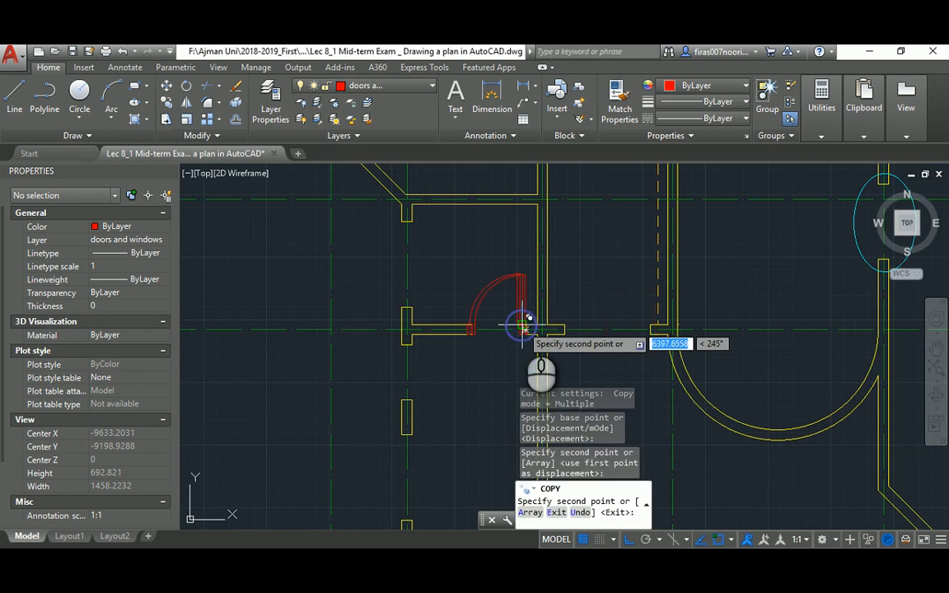
right_click(470, 254)
left_click(493, 262)
Copy another door to the lower opening on the same wall
scroll(478, 305, "down", 8)
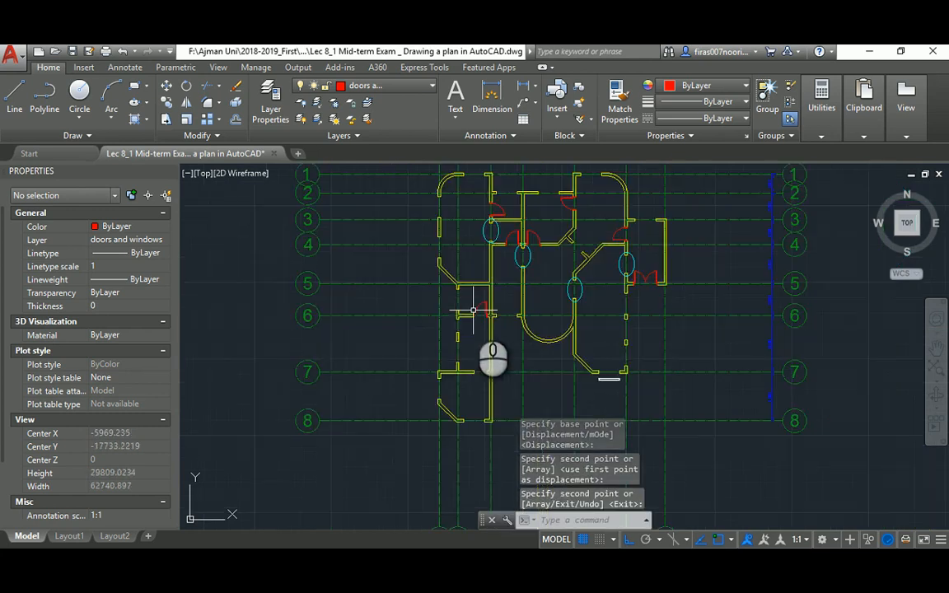
scroll(579, 254, "up", 2)
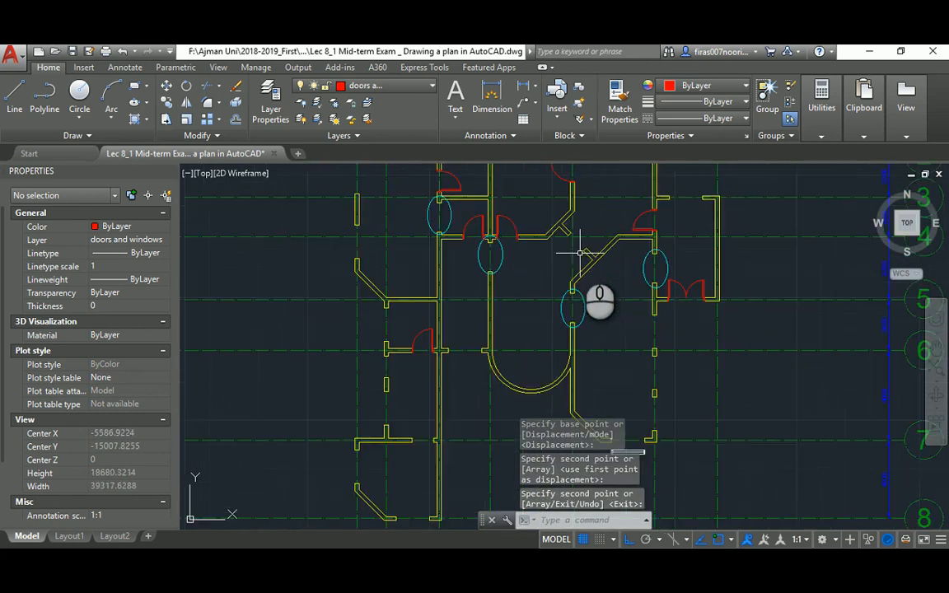
middle_click_drag(482, 241, 481, 284)
type("co")
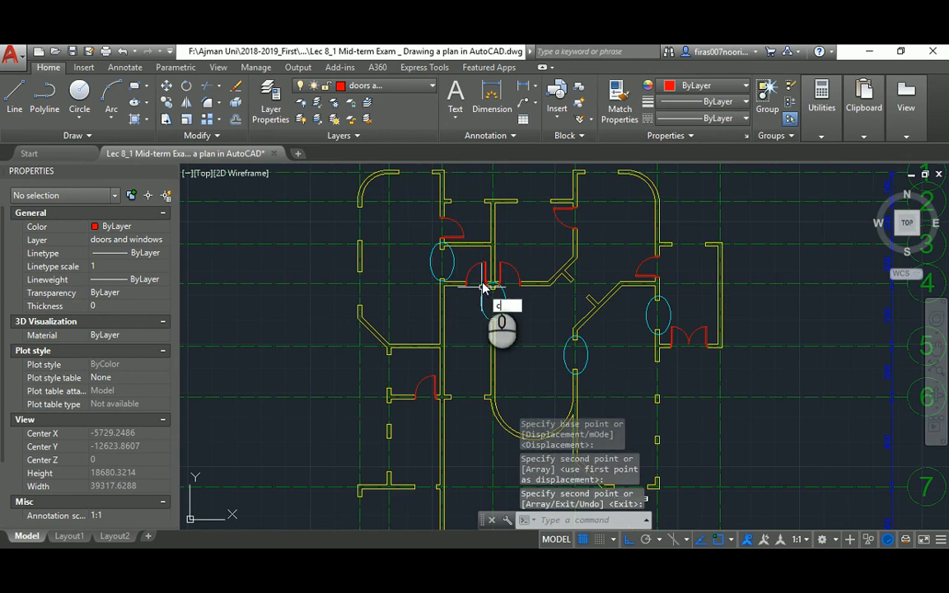
key("space")
left_click(461, 225)
right_click(461, 226)
left_click(461, 227)
scroll(456, 367, "up", 4)
middle_click_drag(479, 365, 498, 258)
middle_click_drag(493, 330, 495, 240)
left_click(511, 318)
key("Escape")
key("Escape")
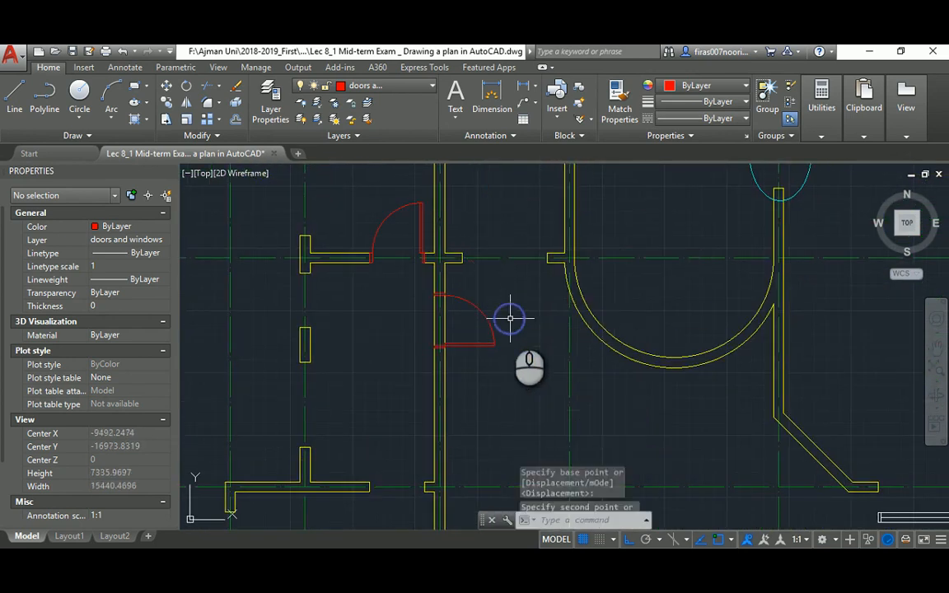
After checking the PDF, mirror the new door and erase the original
key("alt+Tab")
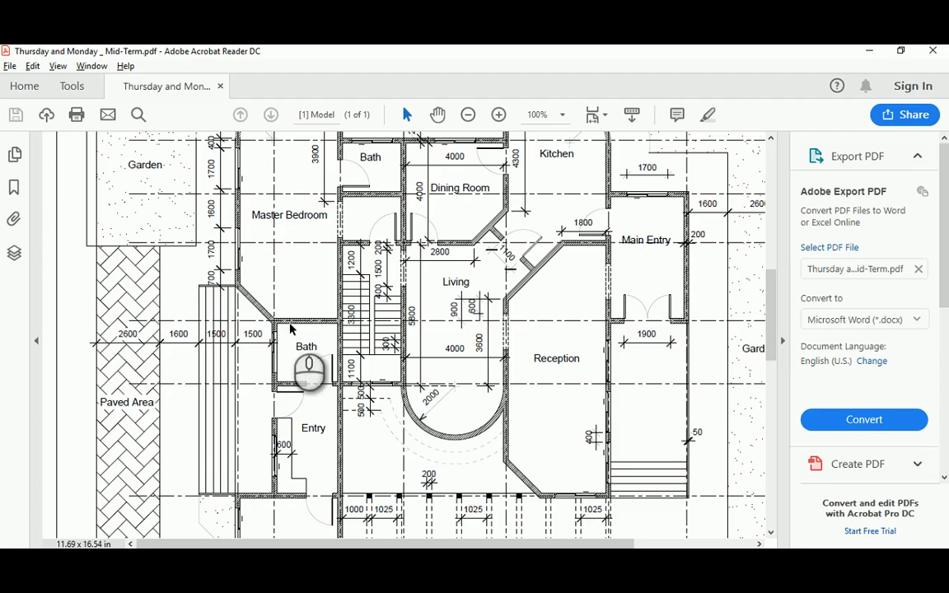
key("alt+Tab")
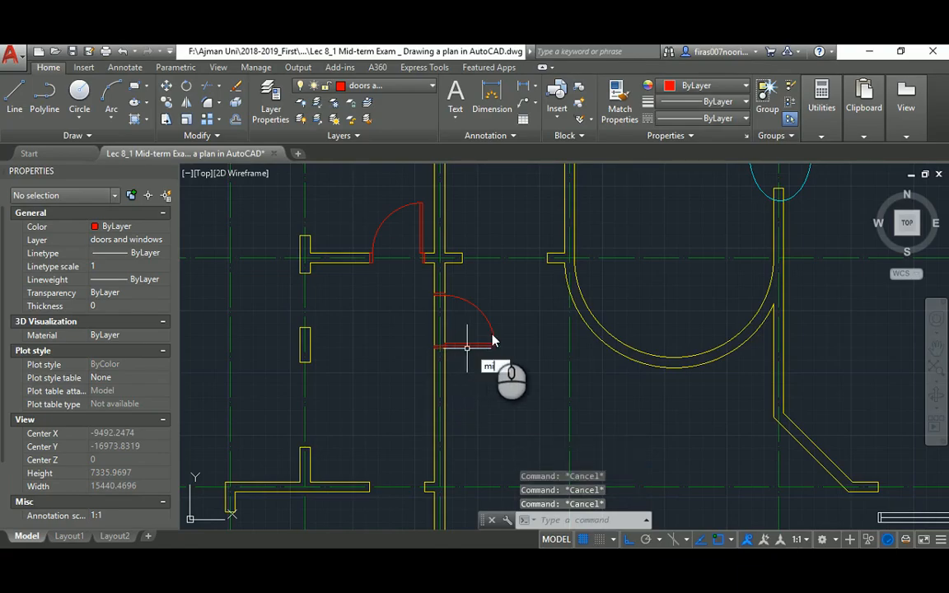
key("Return")
left_click(490, 309)
left_click(475, 331)
key("Return")
left_click(404, 322)
left_click(373, 322)
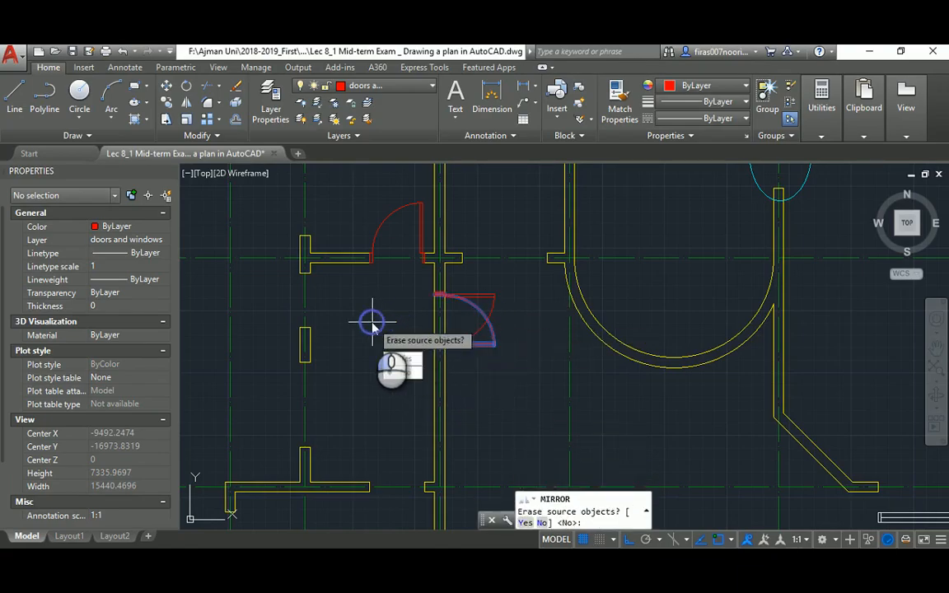
type("y")
key("Return")
Start moving the flipped door by its hinge, then cancel
key("Return")
left_click(481, 297)
scroll(437, 295, "up", 6)
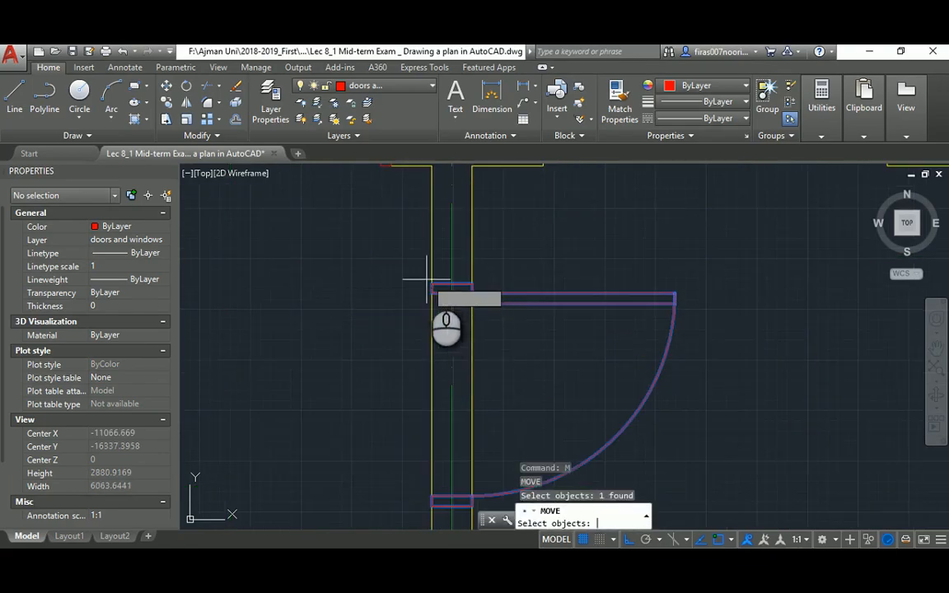
key("Return")
left_click(430, 283)
scroll(444, 285, "down", 6)
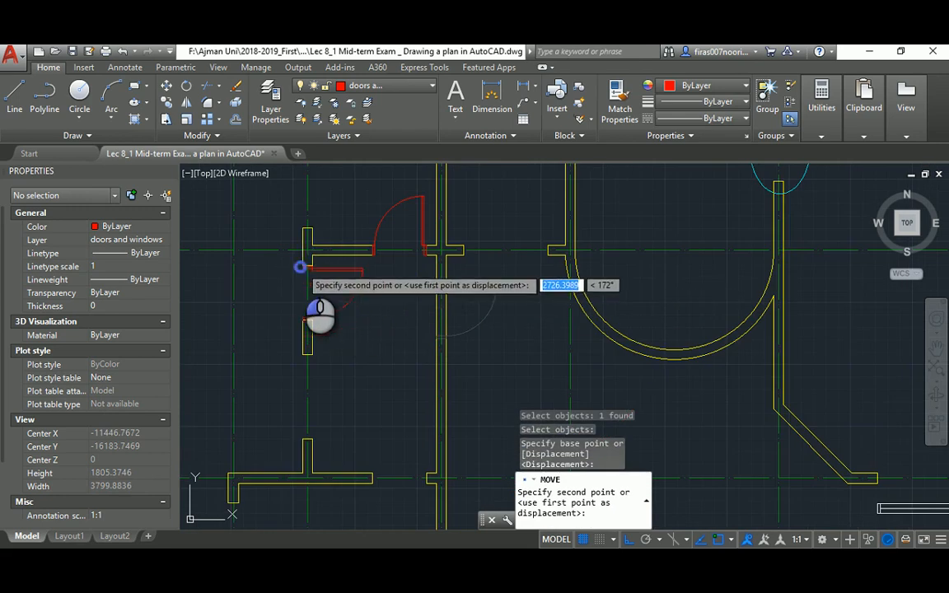
key("Escape")
scroll(345, 278, "down", 3)
key("Escape")
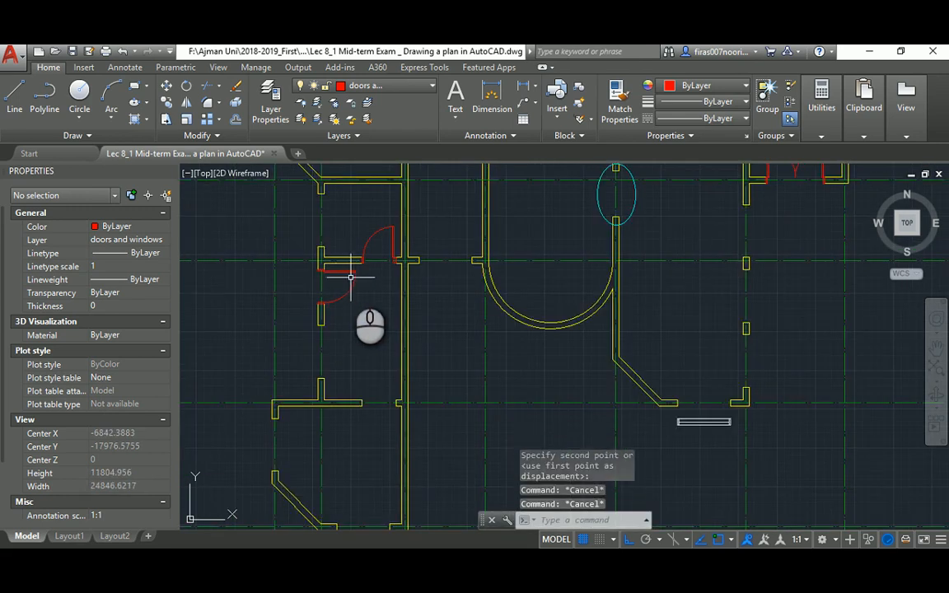
Mirror another door arc with the source erased, then undo it
type("mi")
key("Return")
left_click(368, 245)
key("Return")
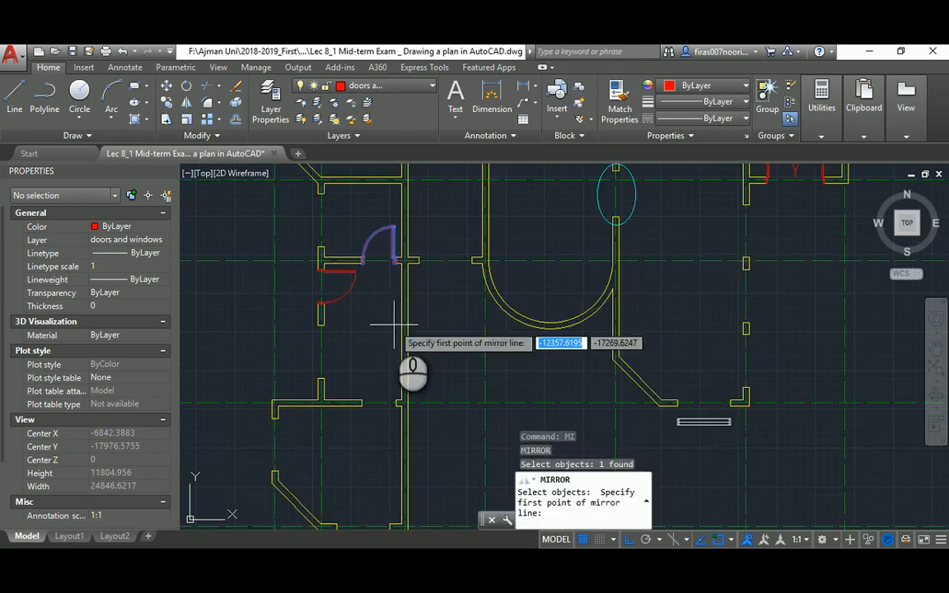
left_click(397, 331)
left_click(369, 336)
type("y")
key("Return")
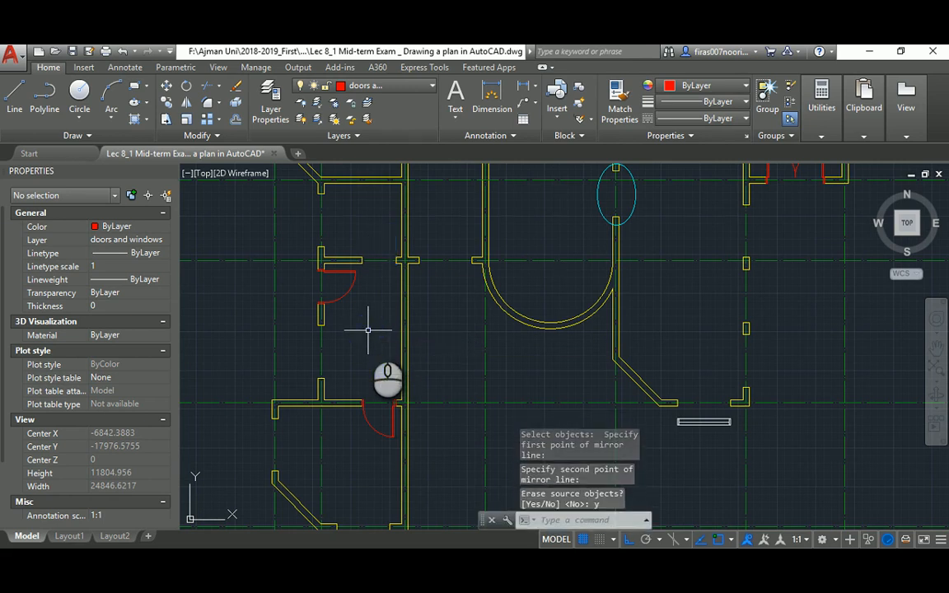
key("ctrl+z")
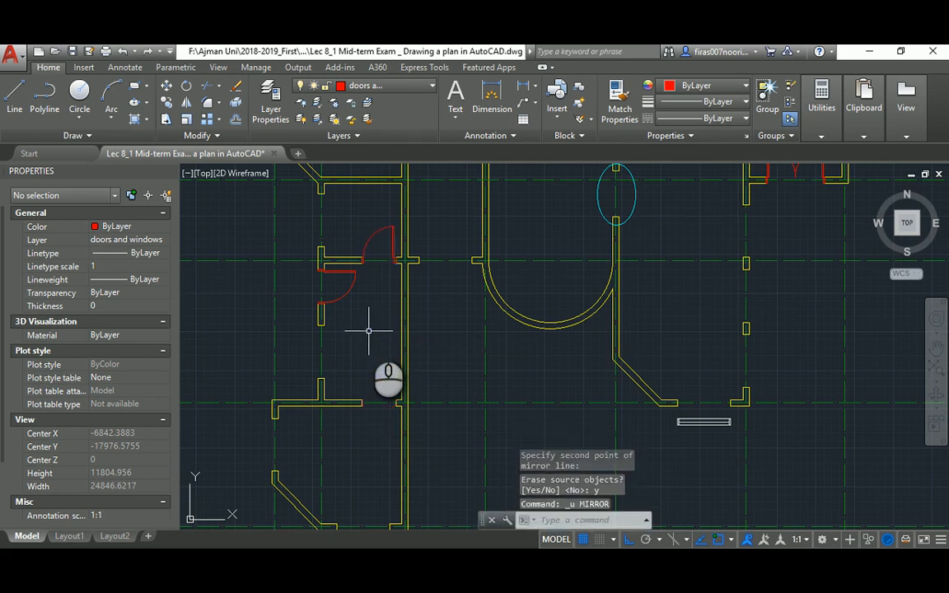
Mirror the upper door across a horizontal line, keeping the original, then show the PDF
type("MI")
key("Return")
left_click(380, 232)
key("Return")
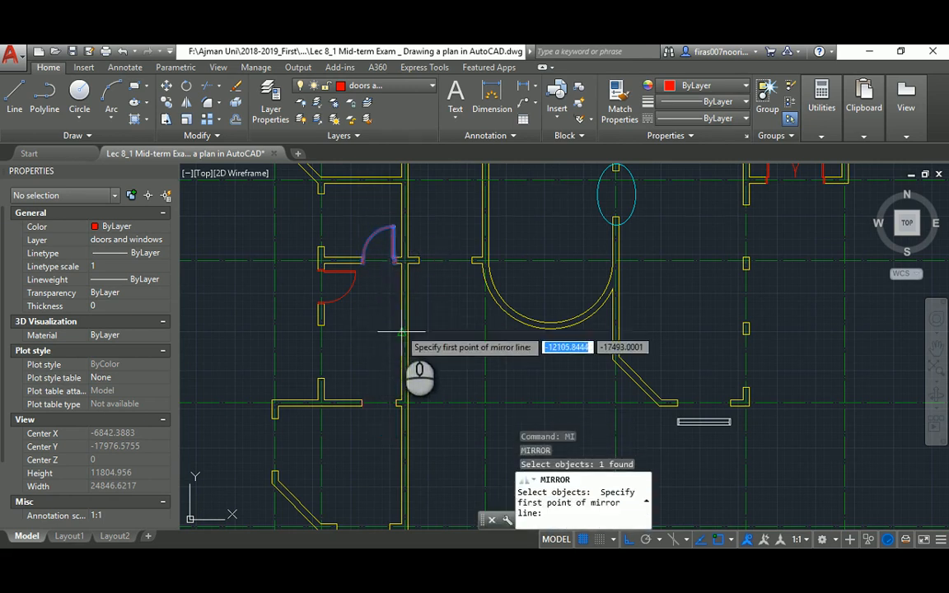
left_click(402, 332)
left_click(369, 331)
key("Return")
key("Escape")
scroll(369, 331, "down", 3)
key("alt+Tab")
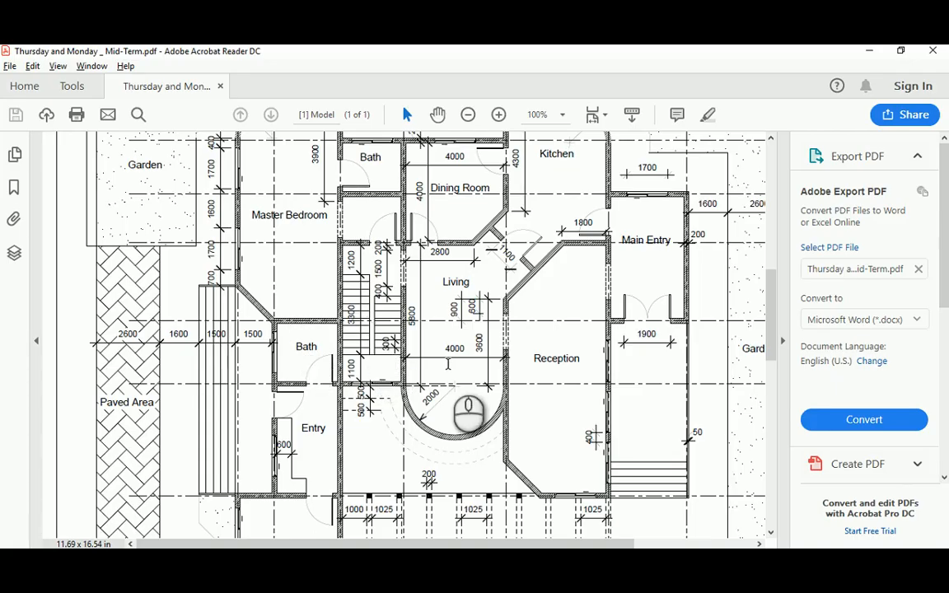
Check the plan in the PDF, then start copying another door in AutoCAD
scroll(574, 340, "up", 1)
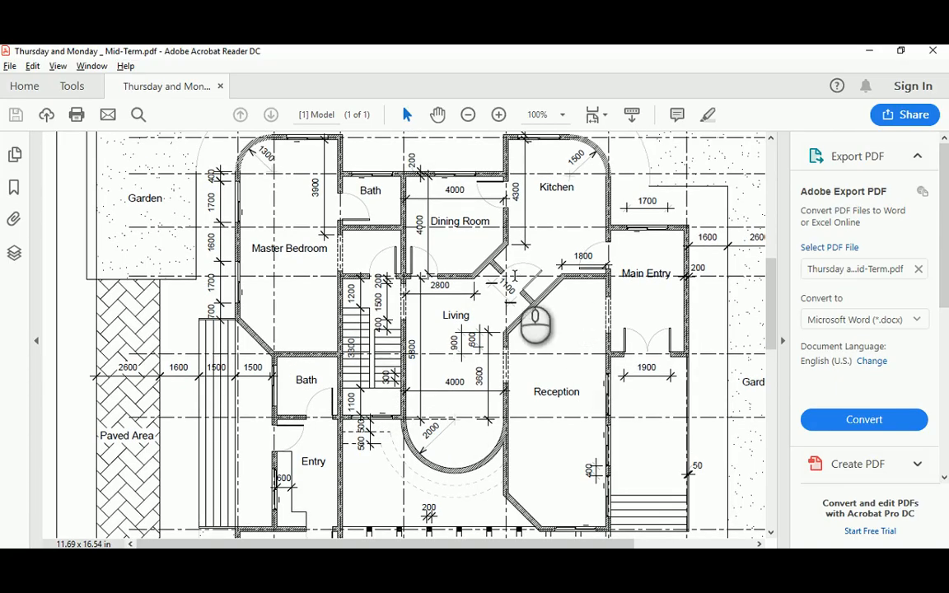
key("alt+Tab")
scroll(461, 247, "up", 3)
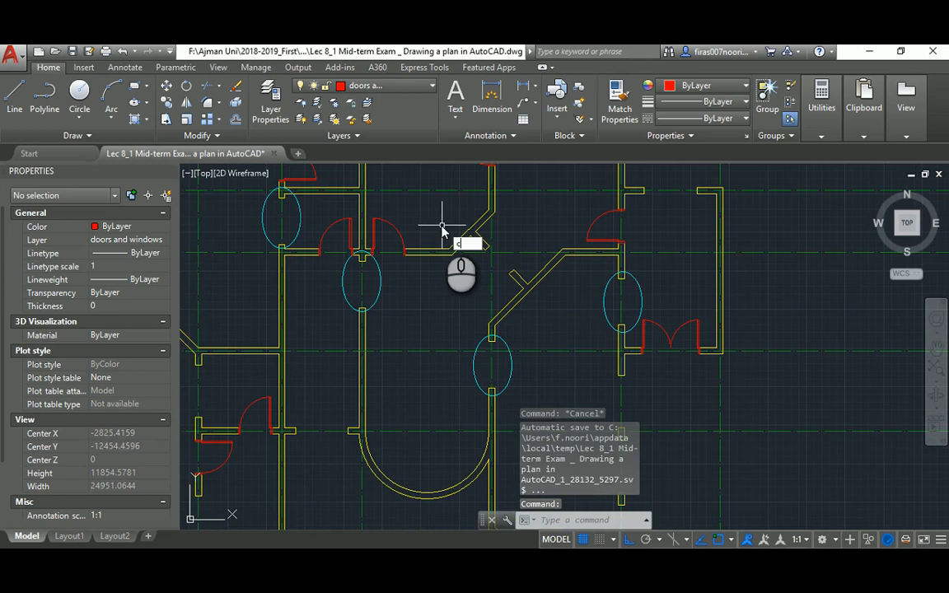
type("o")
key("Return")
key("alt+Tab")
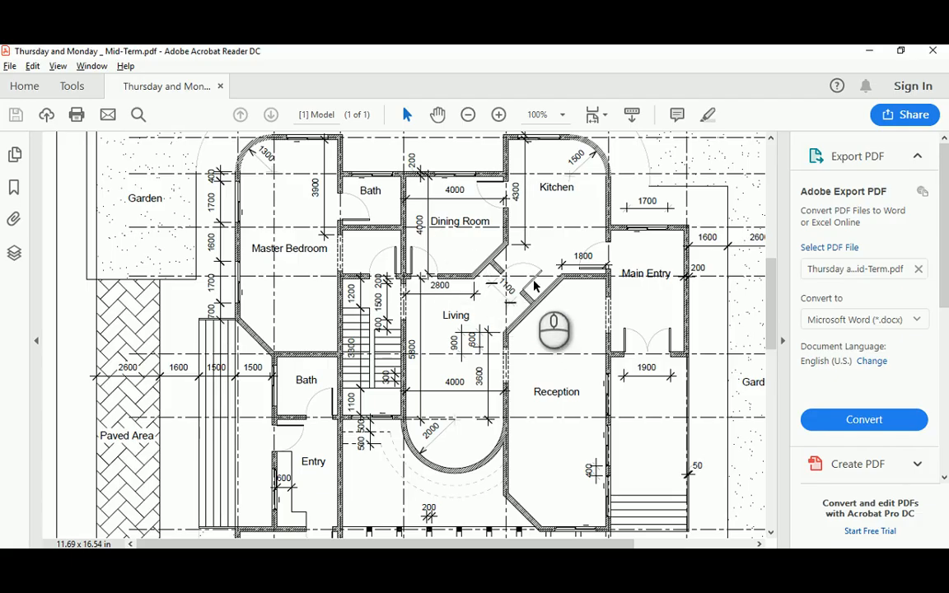
key("alt+Tab")
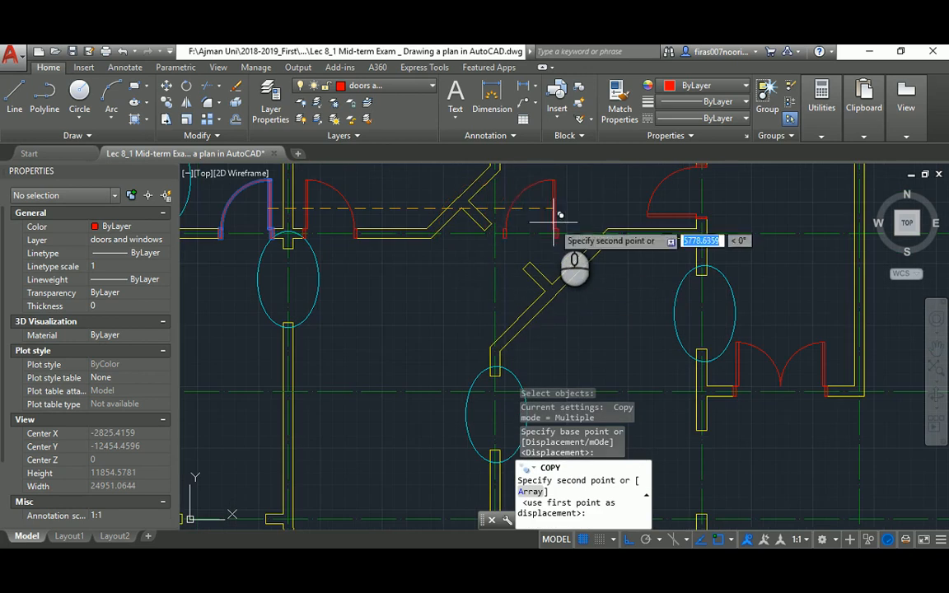
Place a copy of the red door near the diagonal wall
left_click(559, 212)
key("Escape")
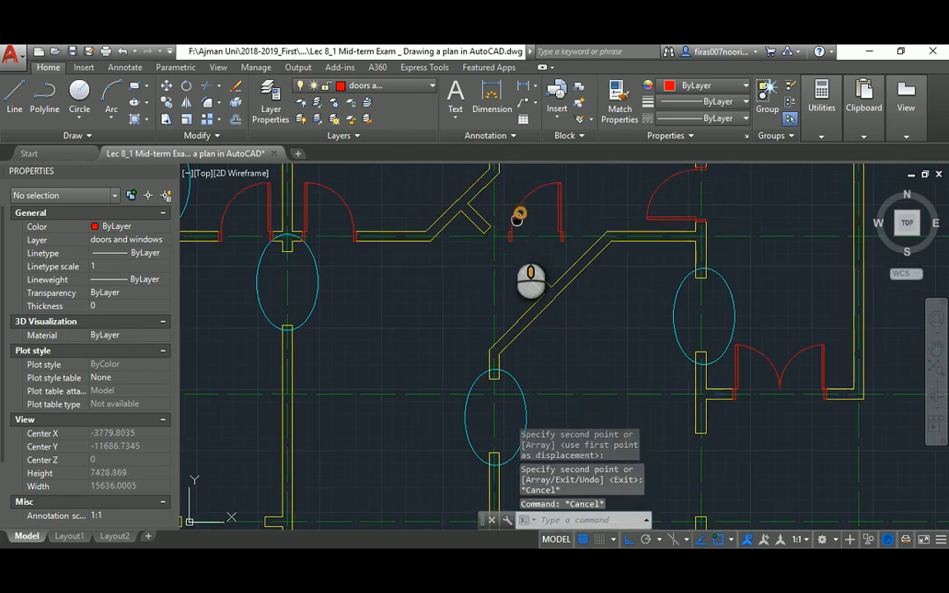
scroll(517, 216, "up", 4)
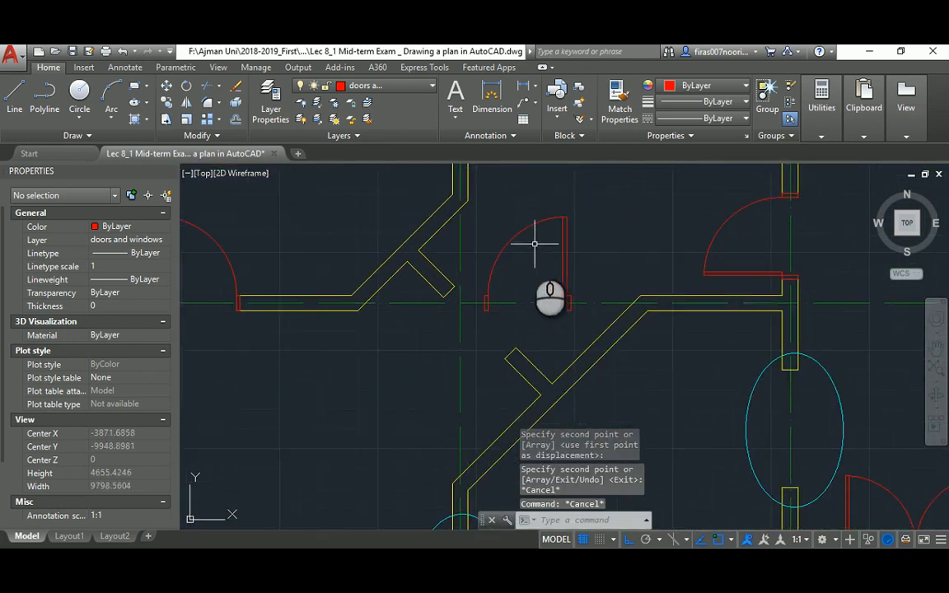
Align the copied door into the diagonal wall opening using two point pairs, without scaling
type("al")
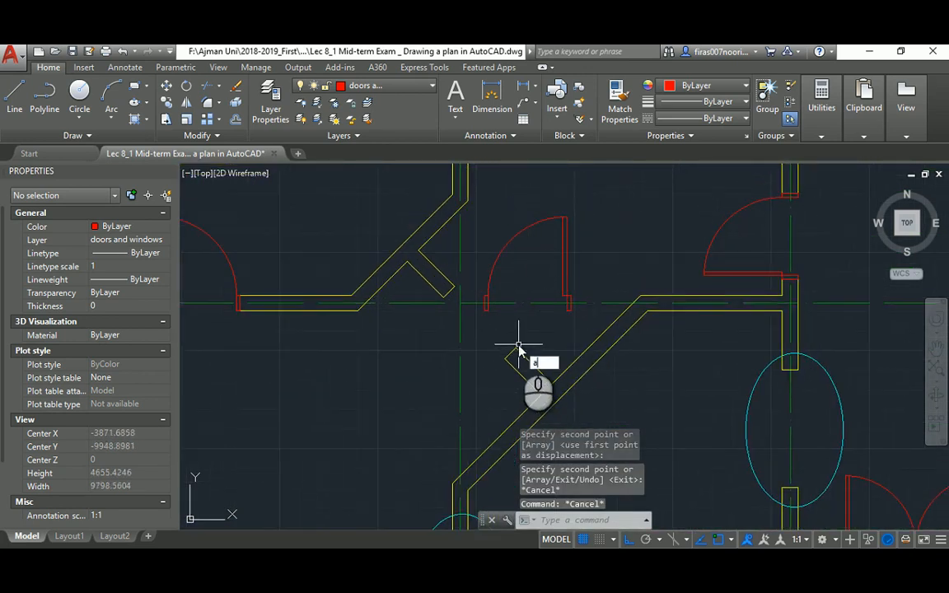
key("Return")
left_click(564, 245)
scroll(568, 321, "up", 6)
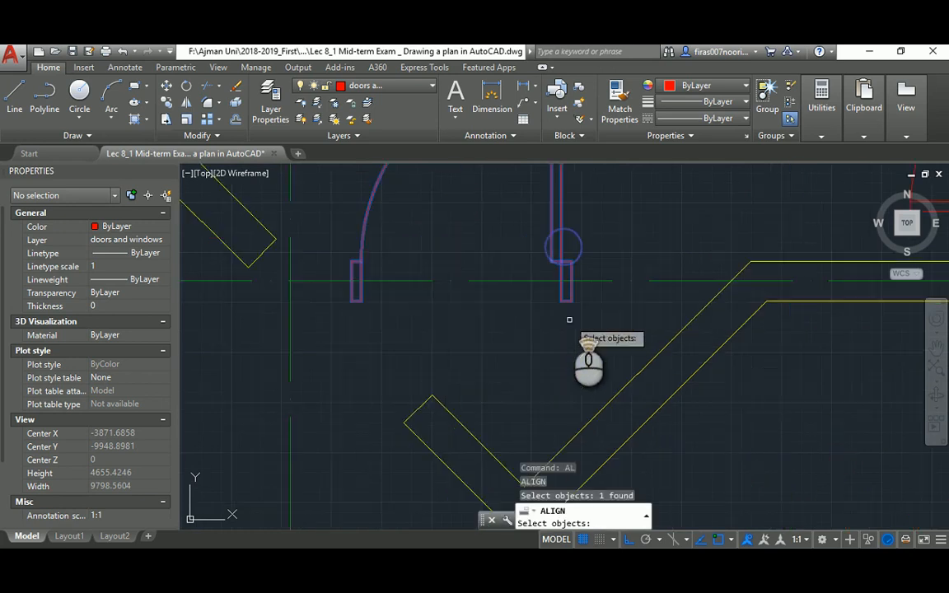
key("Return")
left_click(568, 300)
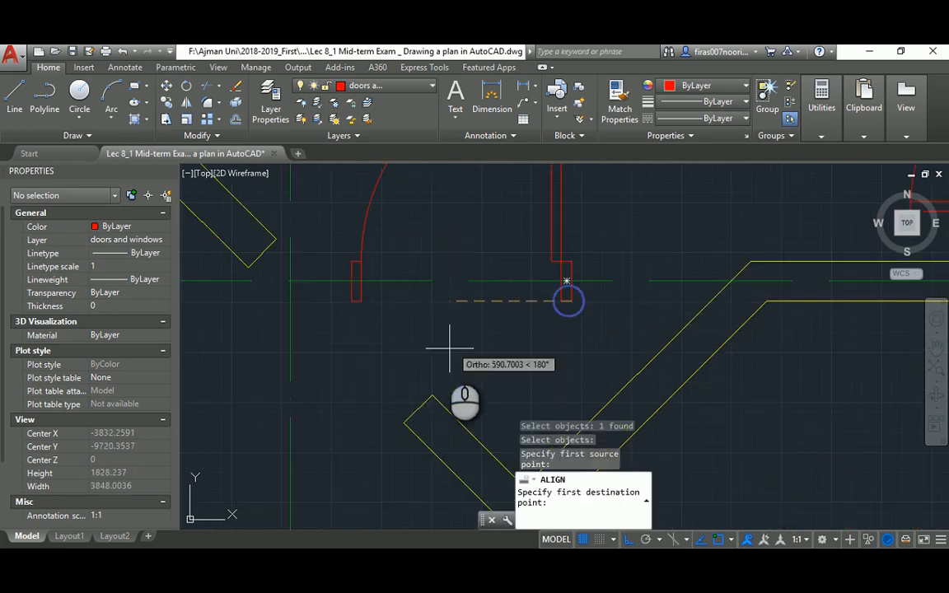
left_click(405, 422)
left_click(575, 264)
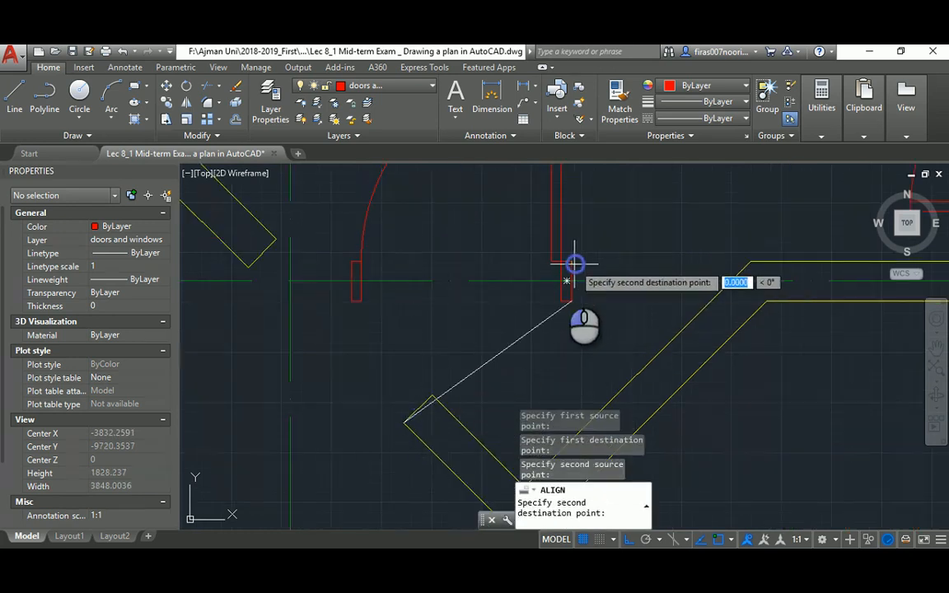
left_click(431, 387)
key("Return")
key("Return")
Pan across the plan, clear leftover commands and begin a new block definition with B
scroll(431, 386, "down", 10)
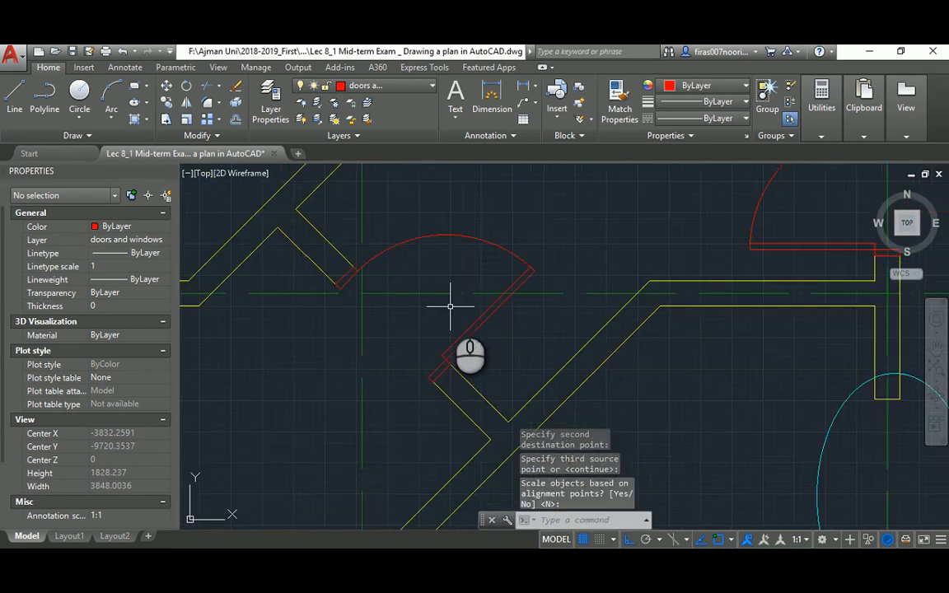
mouse_move(467, 286)
middle_mouse_down()
mouse_move(458, 279)
mouse_move(481, 309)
middle_mouse_up()
scroll(543, 355, "up", 6)
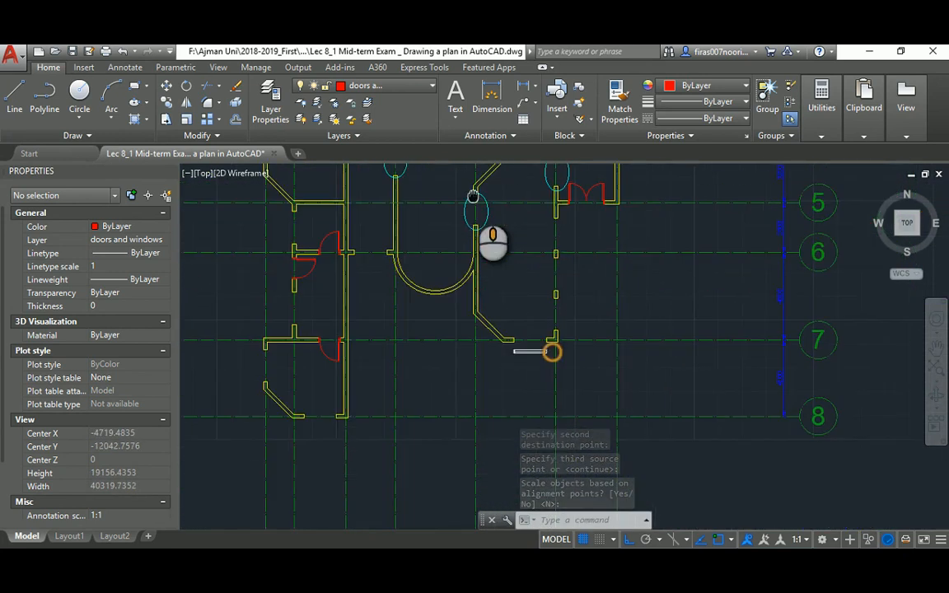
key("Escape")
key("Escape")
type("w")
key("Escape")
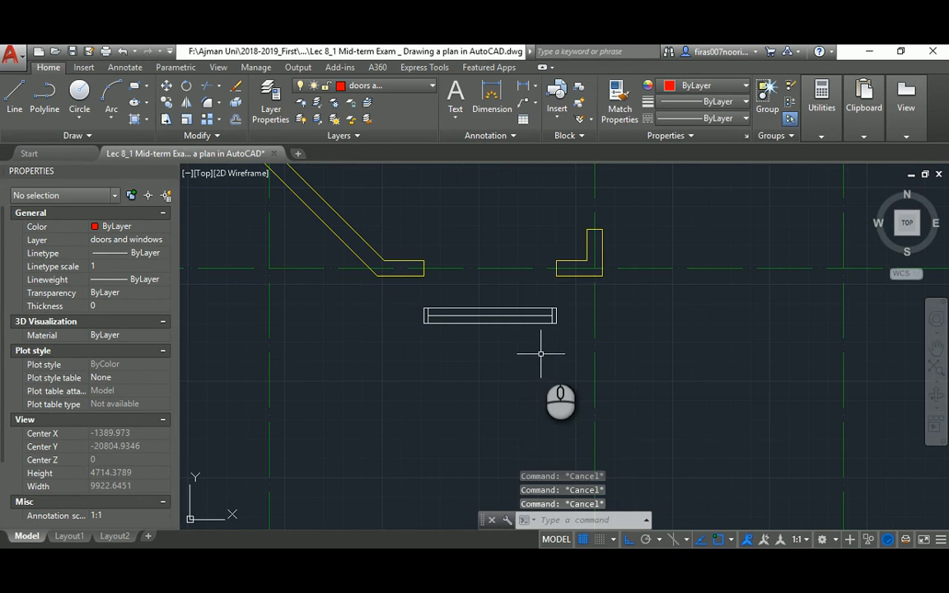
type("b")
key("Return")
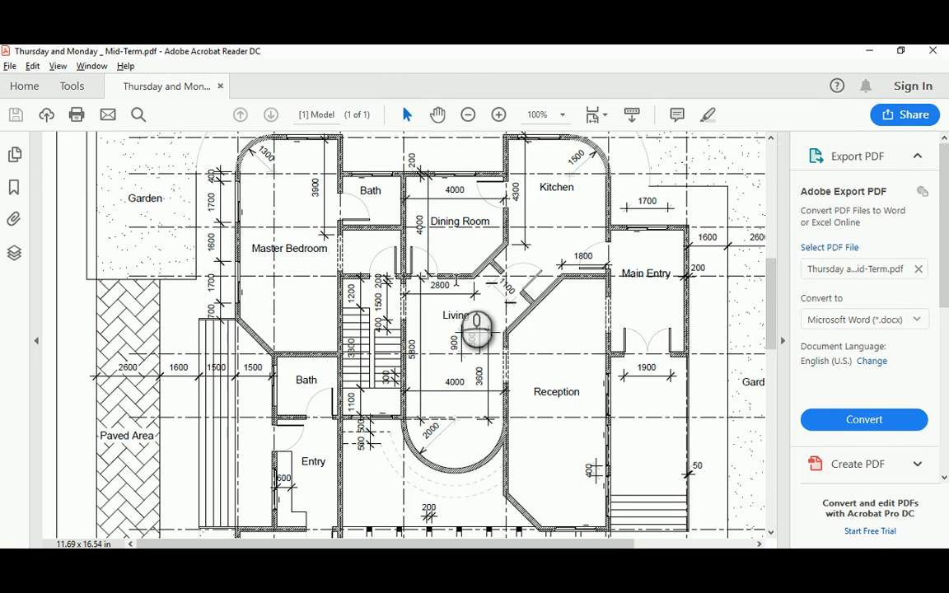
scroll(486, 337, "up", 1)
scroll(493, 356, "down", 2)
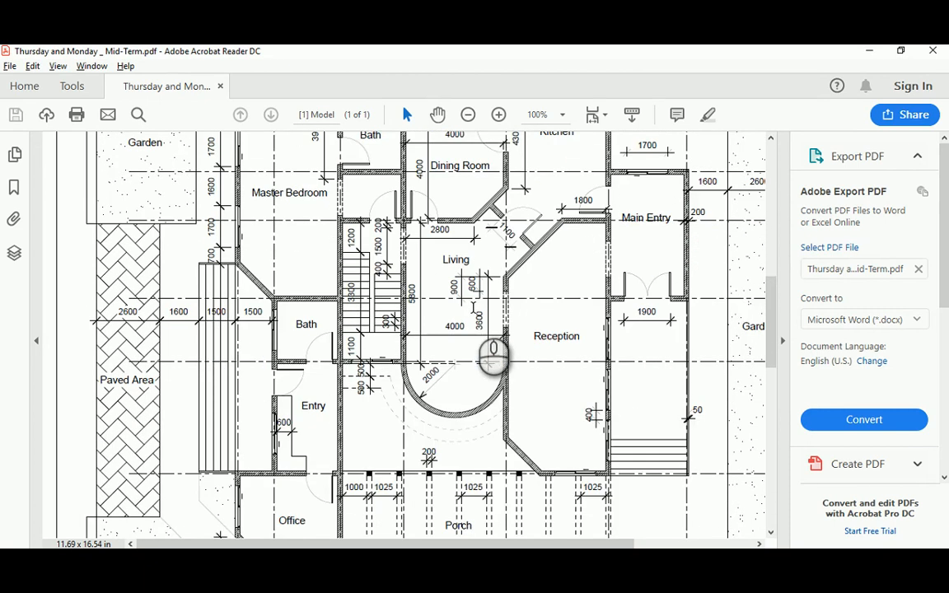
scroll(493, 356, "down", 1)
scroll(474, 313, "down", 3)
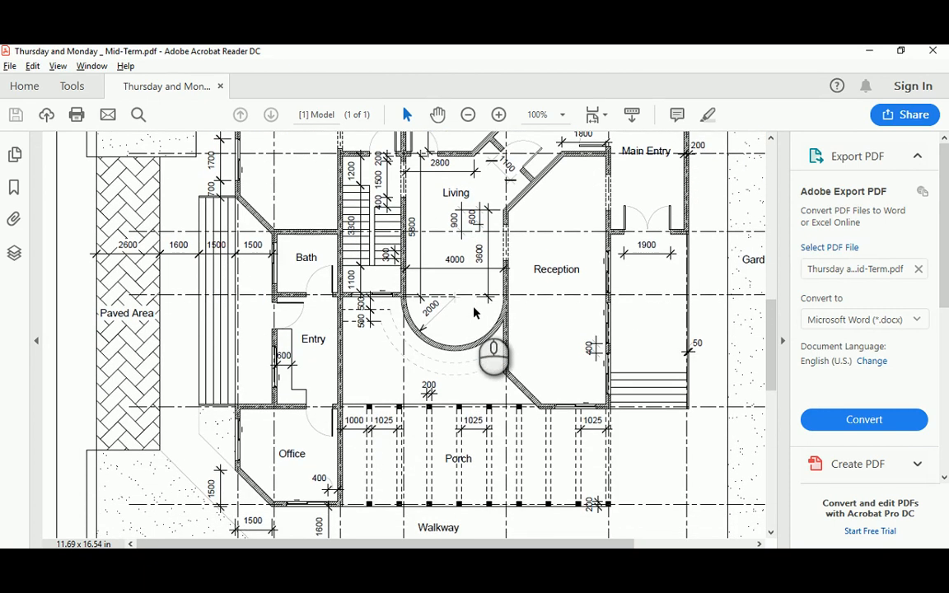
scroll(474, 313, "up", 2)
scroll(475, 313, "up", 2)
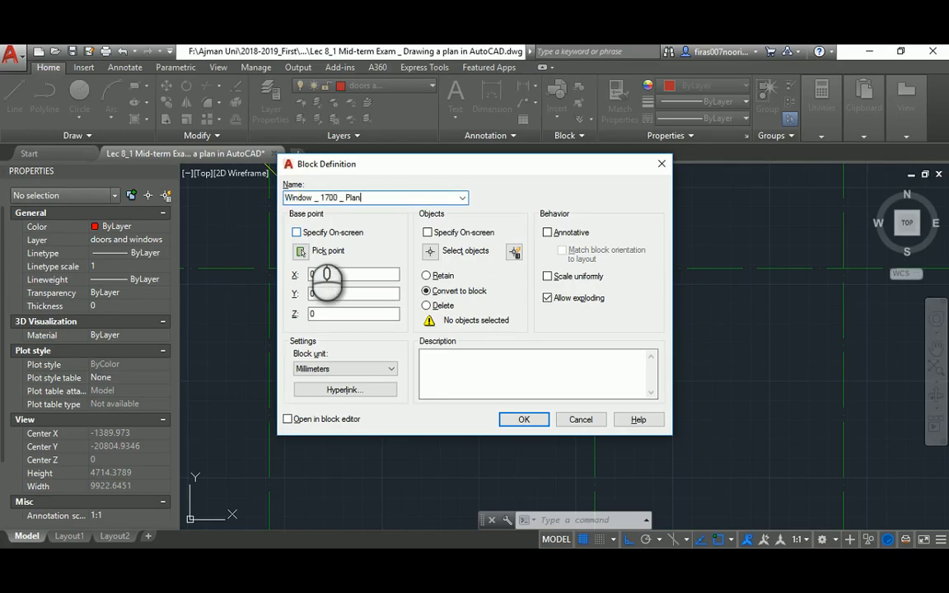
Define block 'Window _ 1700 _ Plan' from the five-line window rectangle, based at its corner
left_click(427, 251)
left_click(515, 423)
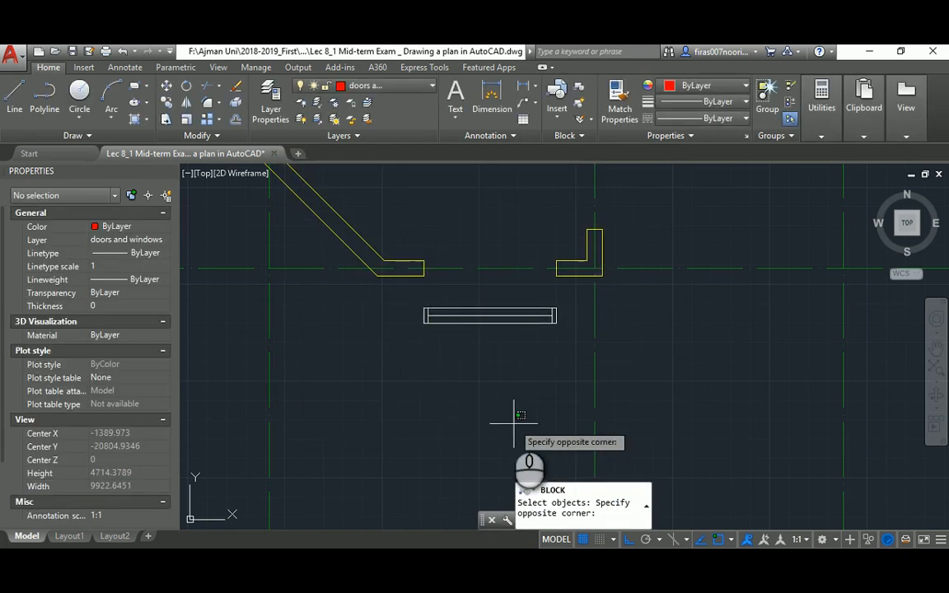
left_click(418, 340)
left_click(418, 338)
left_click(557, 303)
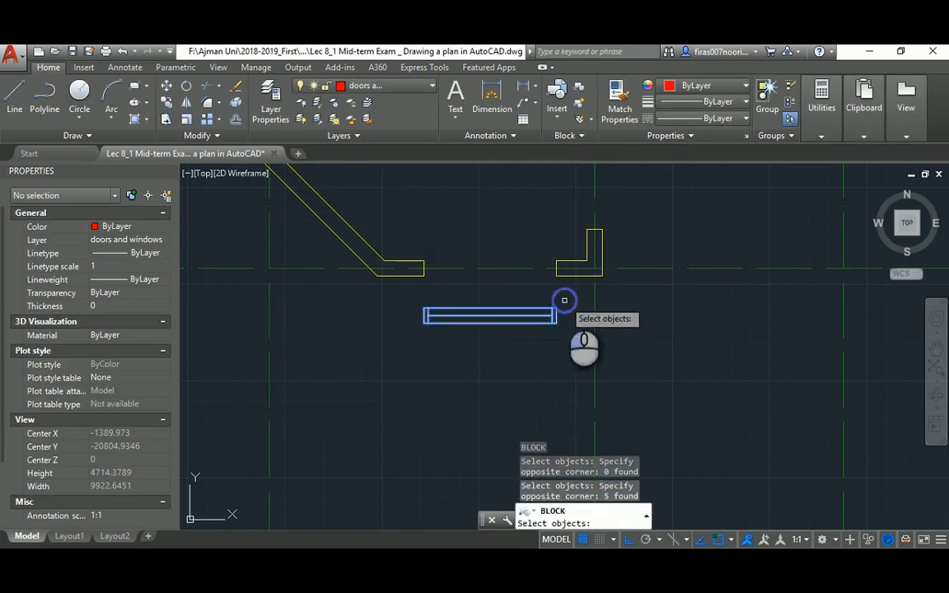
key("Return")
left_click(298, 250)
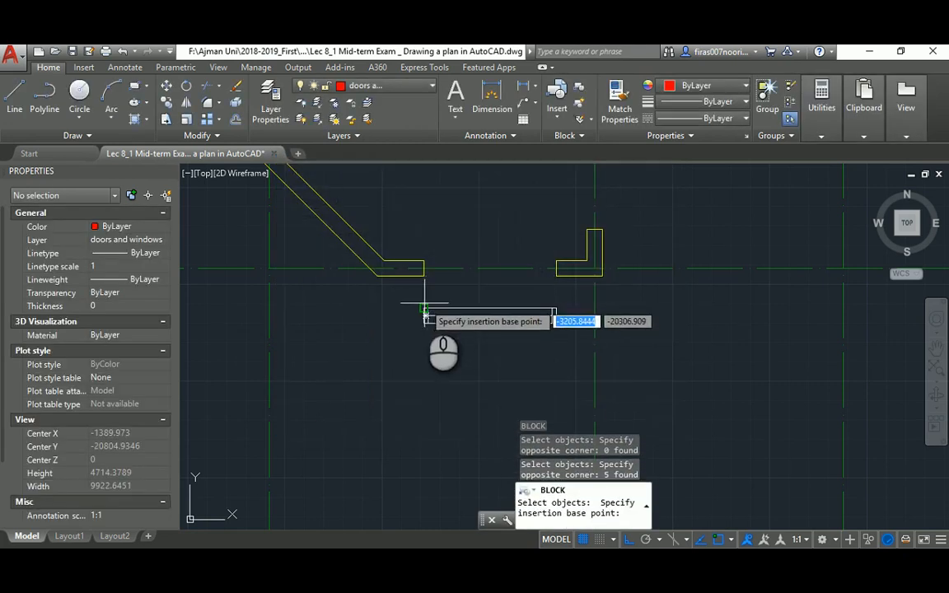
left_click(424, 308)
left_click(524, 419)
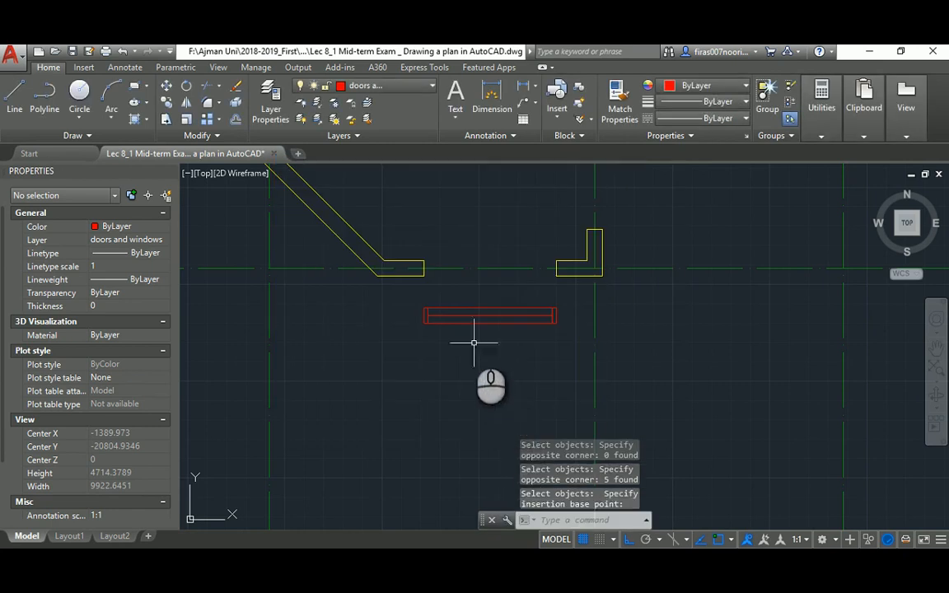
Select the red window block to start moving it
key("Escape")
key("Escape")
key("Return")
left_click(455, 303)
left_click(426, 318)
key("Return")
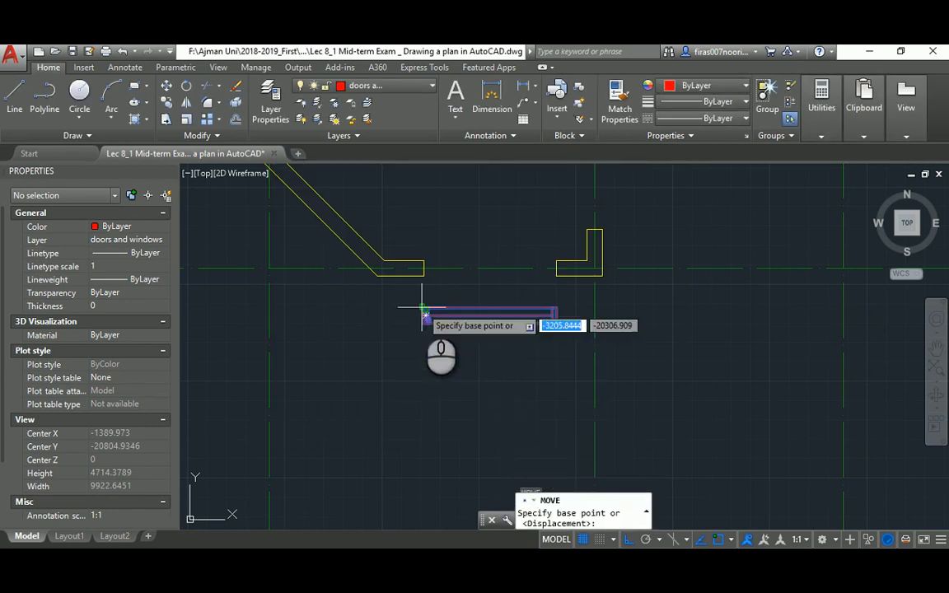
Move the window block from its corner into the wall opening
left_click(424, 309)
left_click(424, 260)
key("Escape")
key("Escape")
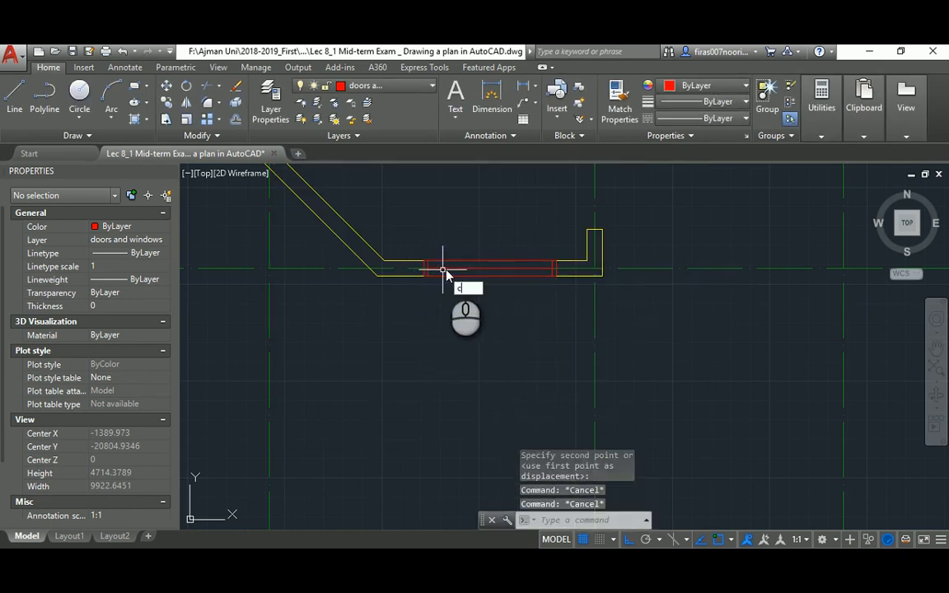
Copy the window block into five wall openings across the plan, including the upper-left one
type("co")
key("Return")
left_click(440, 265)
key("Return")
left_click(425, 267)
scroll(437, 313, "down", 8)
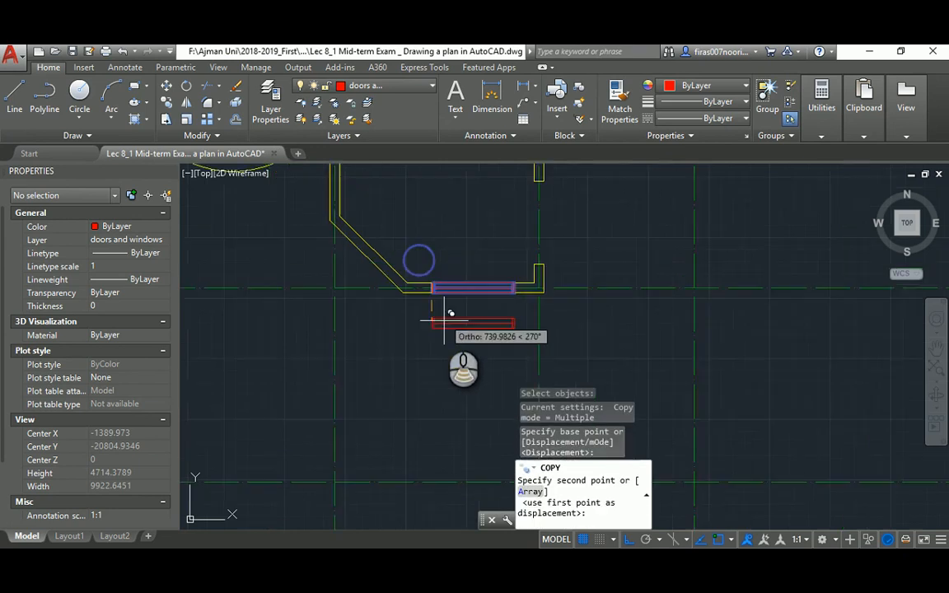
scroll(446, 329, "up", 8)
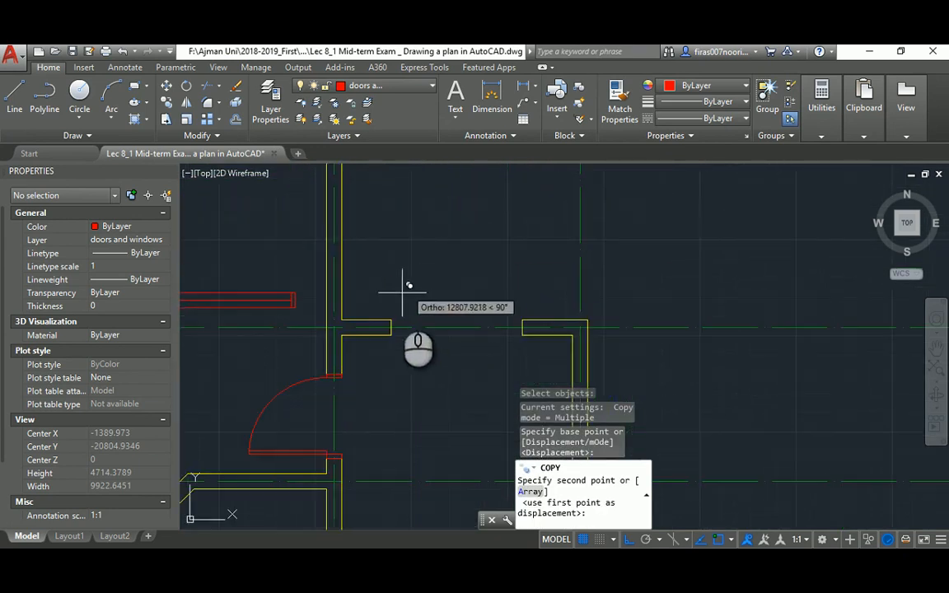
left_click(391, 320)
scroll(390, 320, "down", 3)
middle_click_drag(339, 226, 490, 376)
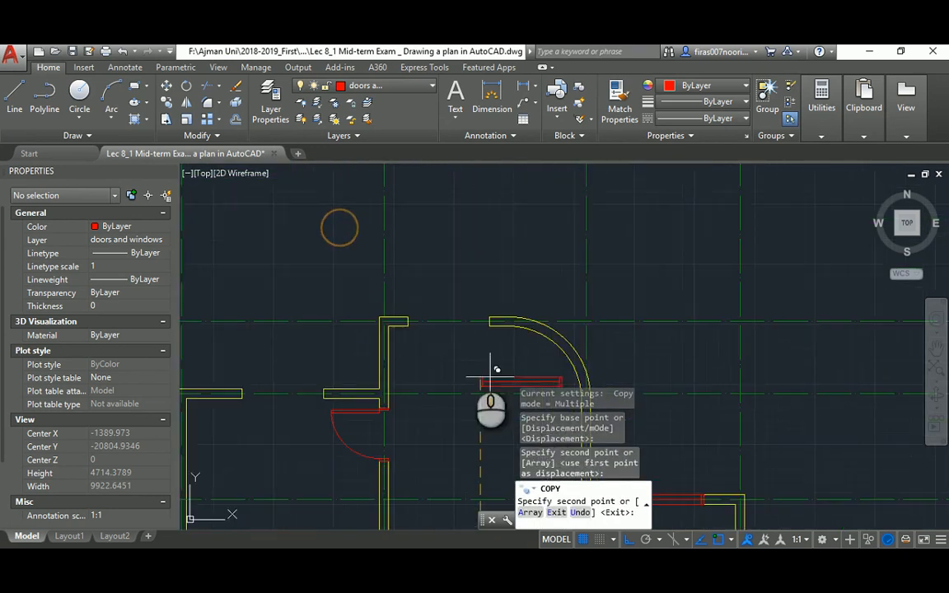
left_click(410, 315)
middle_click_drag(315, 354, 463, 285)
left_click(393, 321)
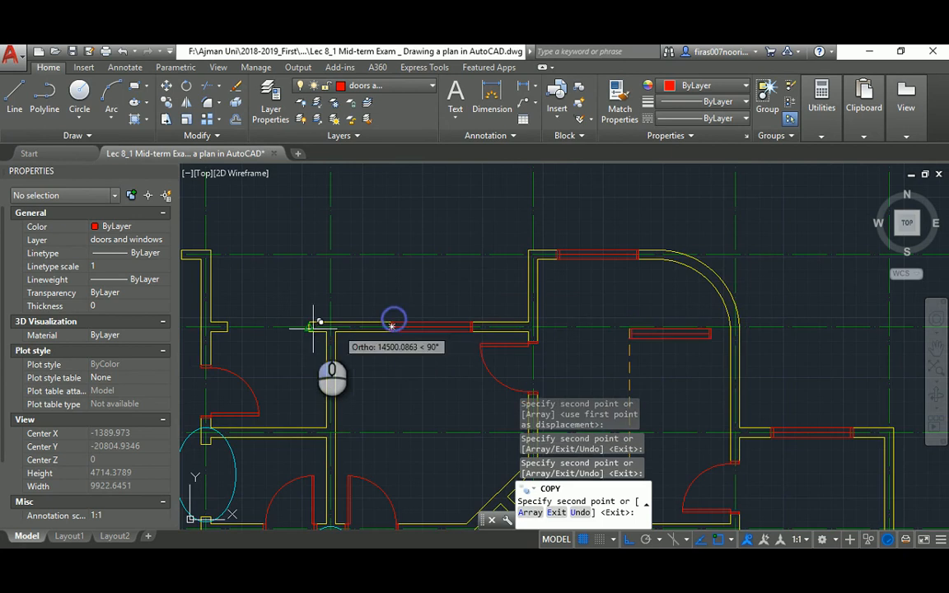
middle_click_drag(312, 330, 474, 310)
left_click(389, 301)
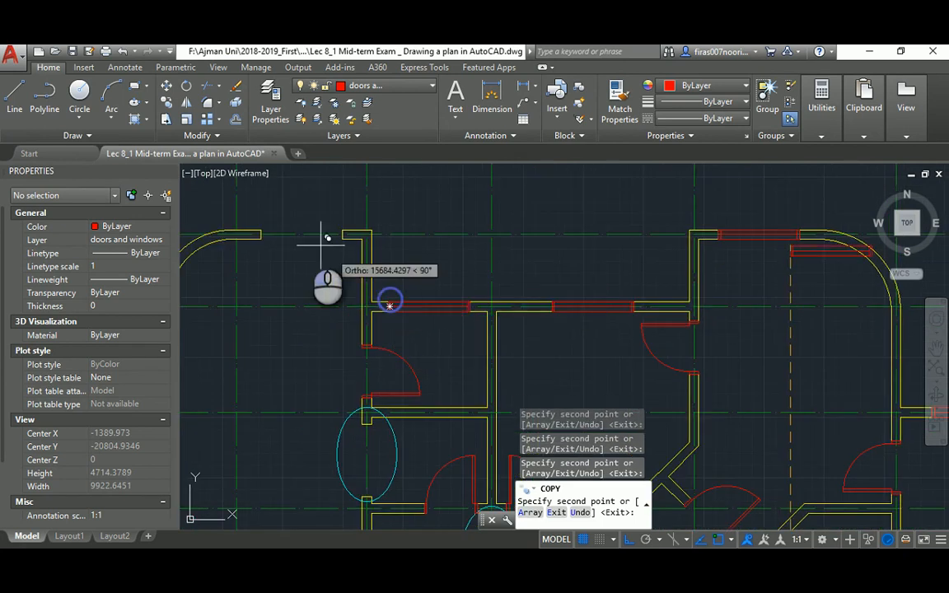
left_click(261, 229)
Place a spare horizontal window copy beside the left wall and end copying
scroll(354, 226, "down", 4)
scroll(357, 212, "up", 5)
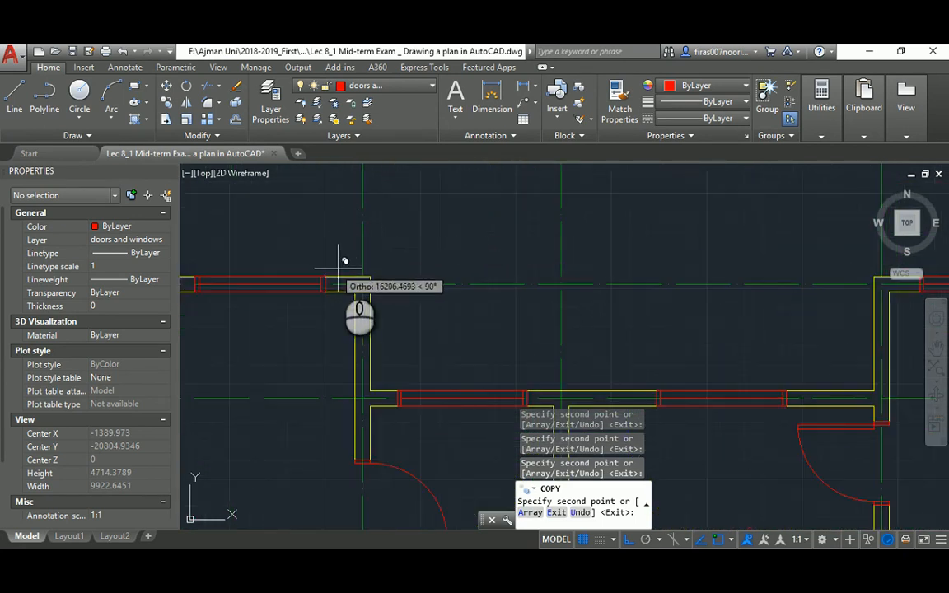
scroll(365, 281, "down", 3)
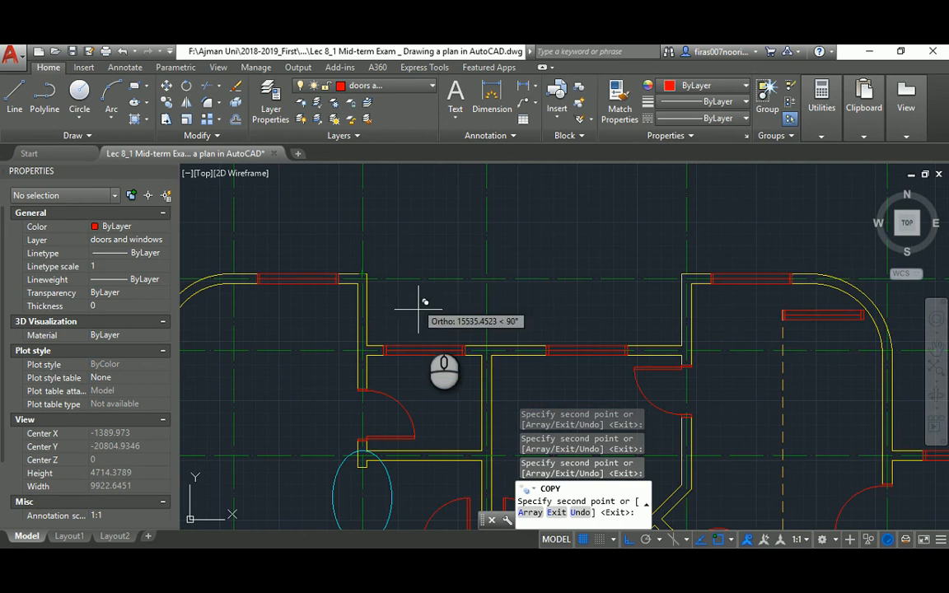
scroll(452, 335, "down", 4)
middle_click_drag(421, 322, 414, 195)
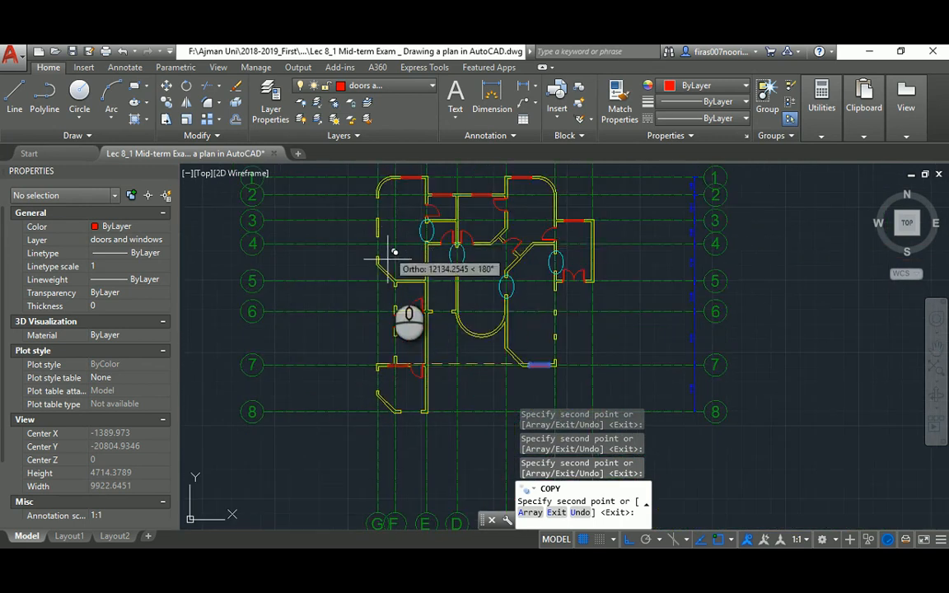
scroll(395, 324, "up", 5)
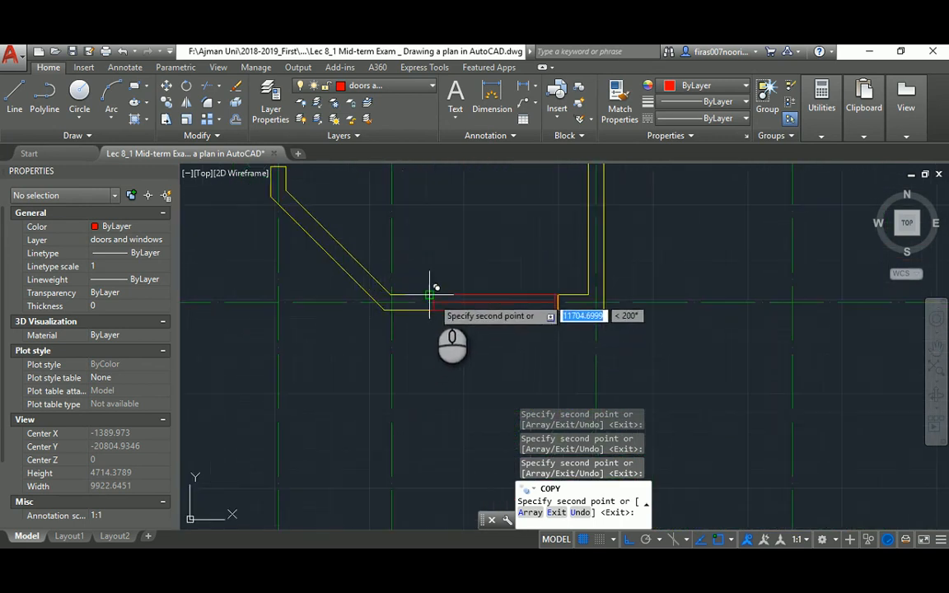
scroll(432, 298, "down", 4)
scroll(456, 275, "up", 5)
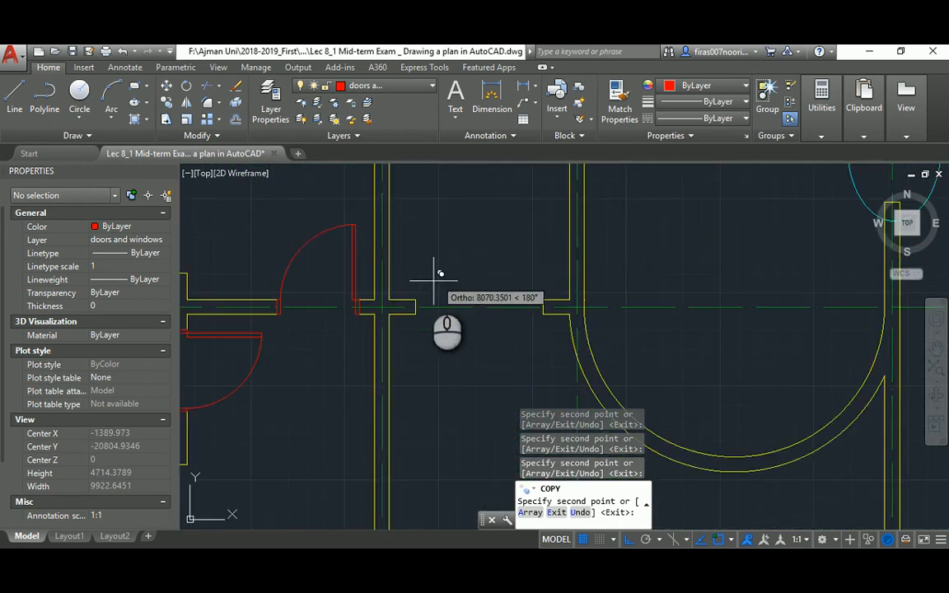
scroll(417, 292, "down", 5)
scroll(383, 315, "up", 5)
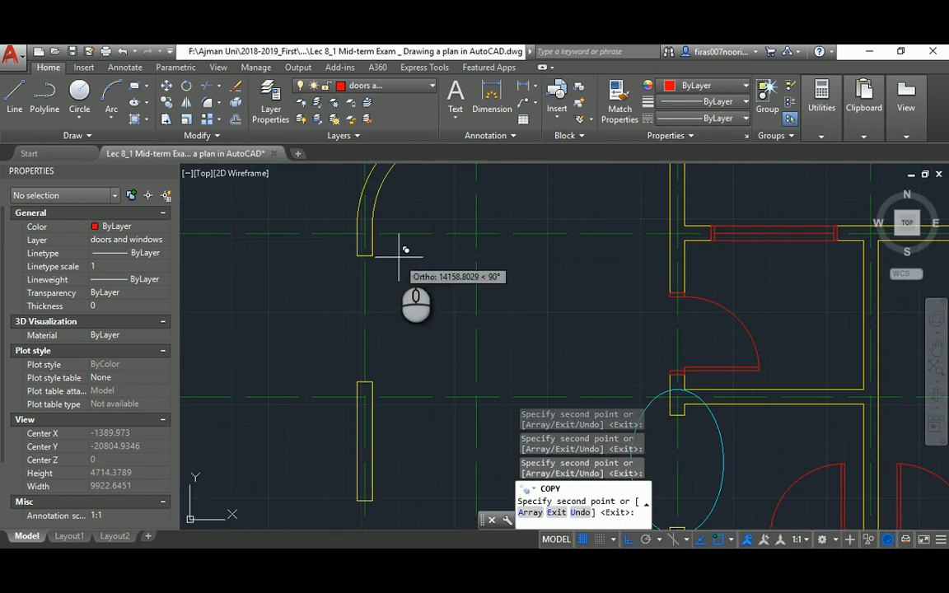
left_click(354, 258)
key("Escape")
key("Escape")
key("Escape")
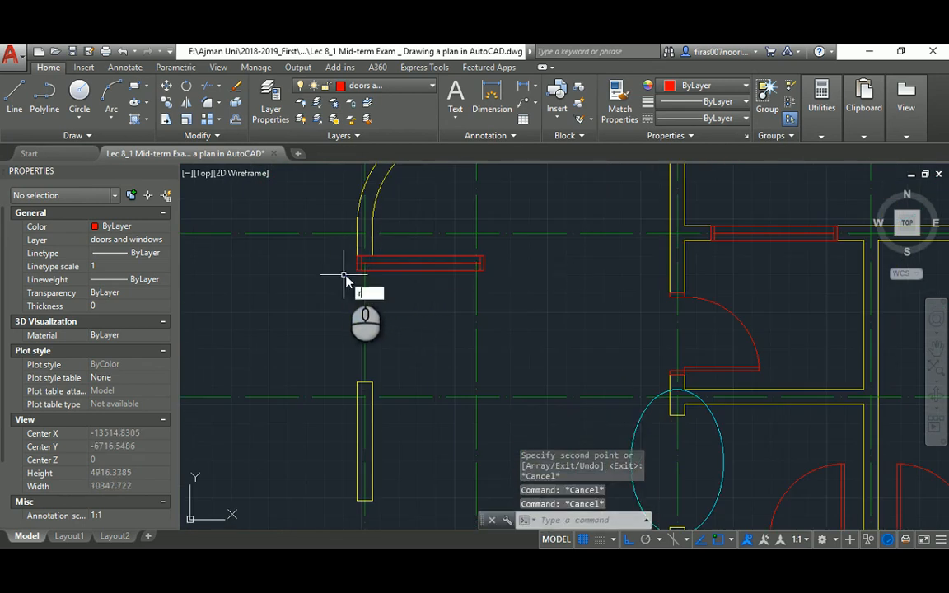
Rotate the spare window 90° so it stands upright
type("Ro")
key("Return")
left_click(424, 265)
key("Return")
left_click(321, 282)
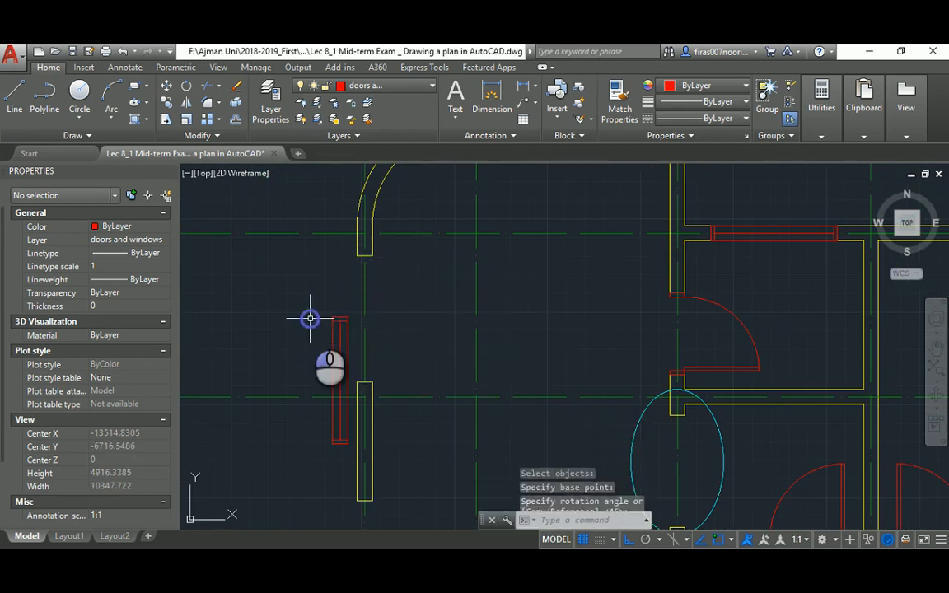
Move the upright window by its top corner into the left wall opening
type("m")
key("Return")
left_click(339, 311)
left_click(329, 321)
key("Return")
left_click(349, 316)
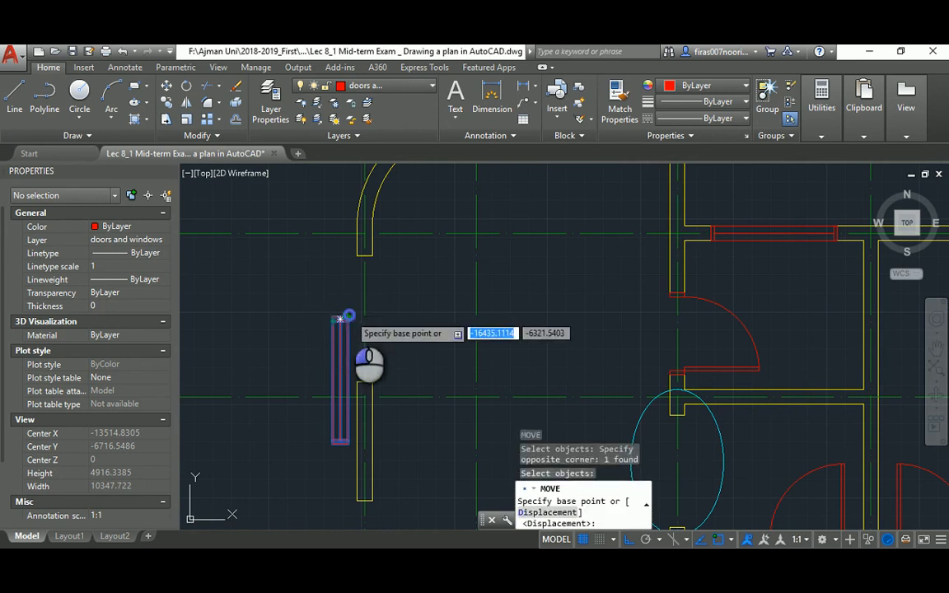
left_click(384, 251)
key("Escape")
key("Escape")
key("Escape")
Copy the upright window into three nearby vertical wall openings
type("co")
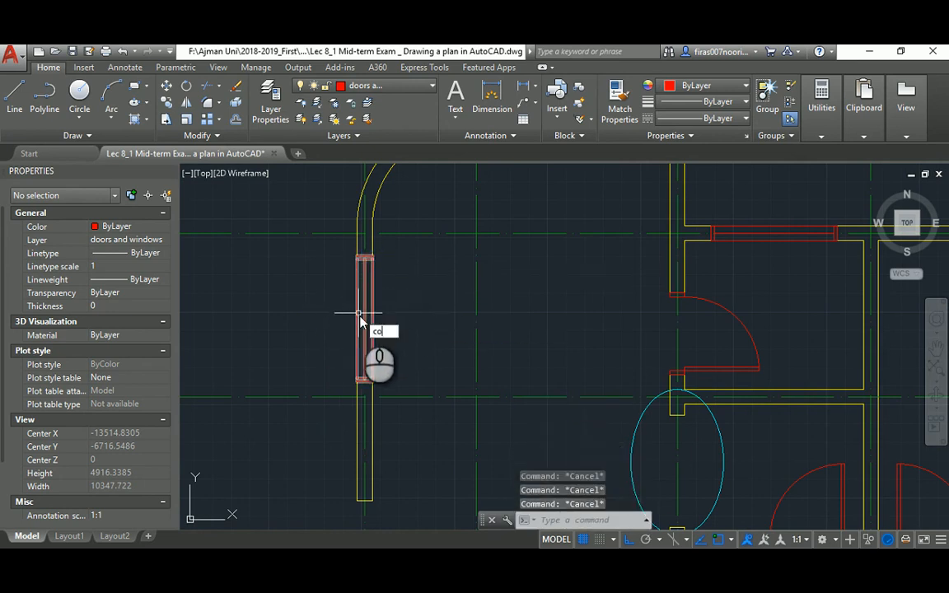
key("Return")
type("p")
scroll(394, 301, "up", 2)
key("Return")
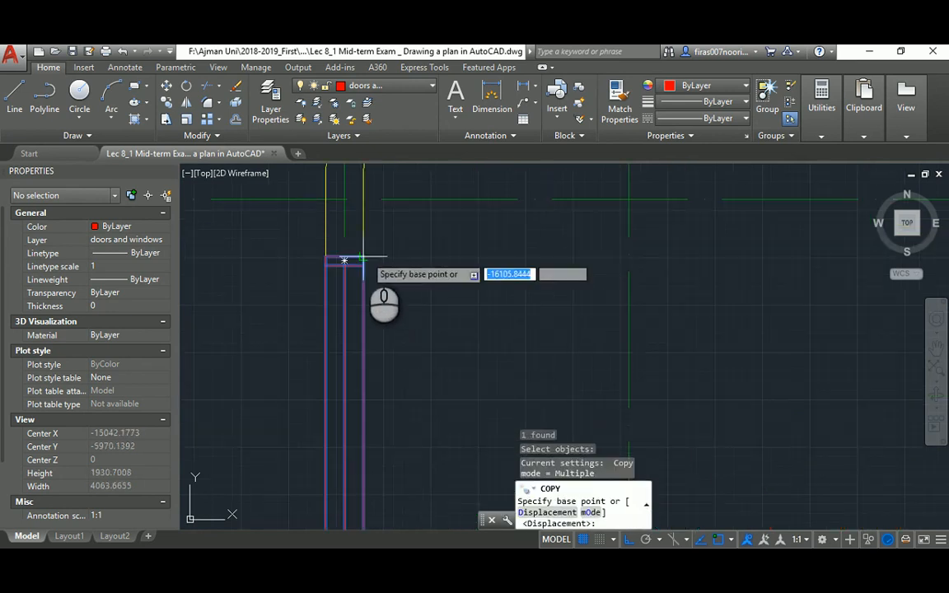
left_click(346, 259)
scroll(384, 272, "down", 4)
scroll(383, 361, "up", 3)
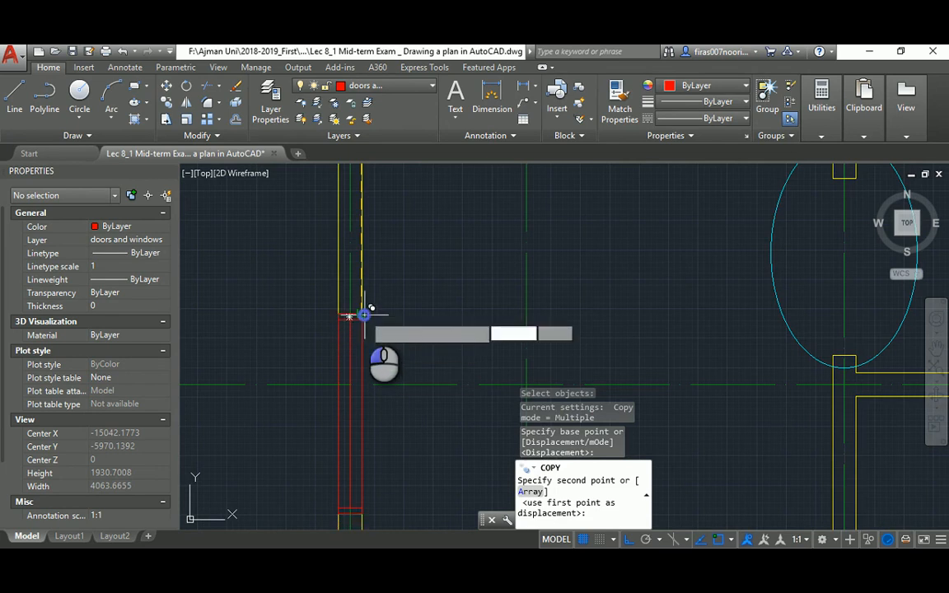
left_click(363, 315)
scroll(364, 315, "down", 5)
scroll(371, 313, "up", 4)
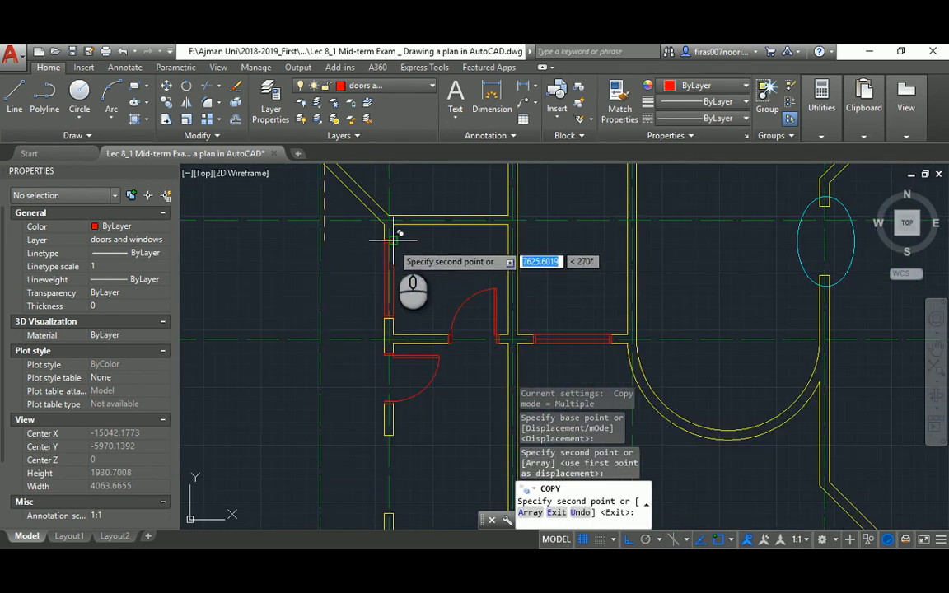
left_click(393, 242)
middle_click_drag(379, 356, 384, 208)
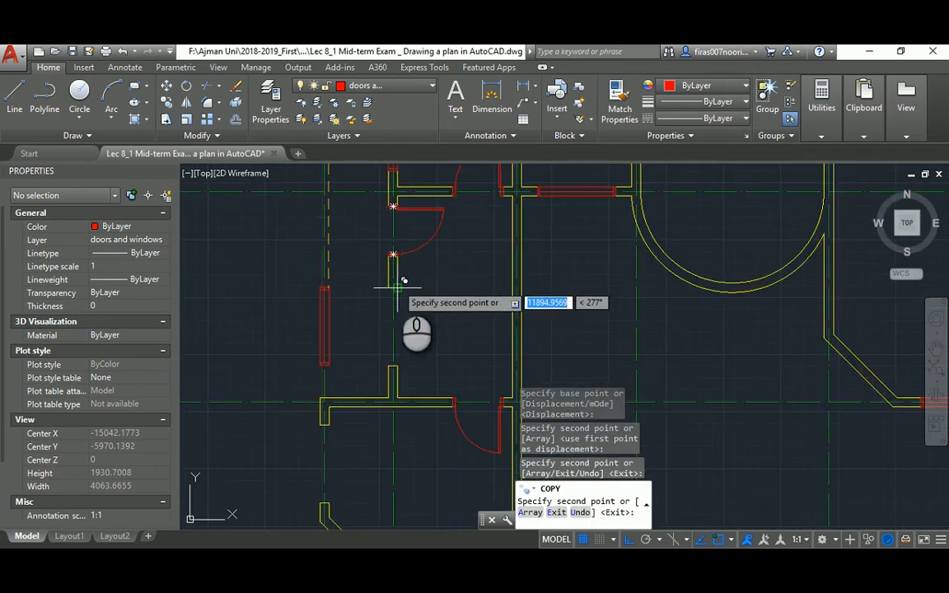
left_click(397, 288)
Place further window copies in the lower vertical openings and end copying
middle_click_drag(390, 347, 381, 218)
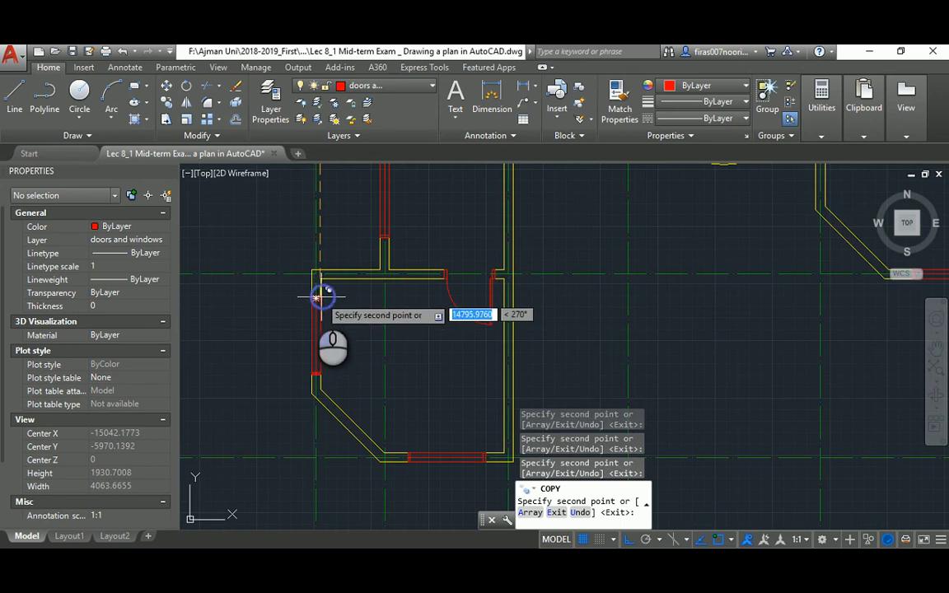
scroll(355, 297, "down", 4)
scroll(504, 313, "up", 6)
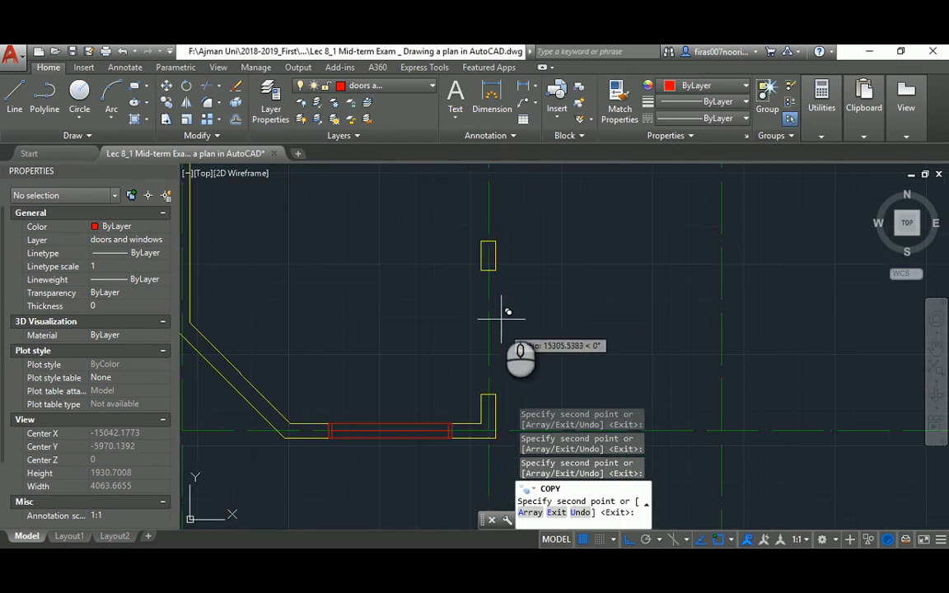
left_click(496, 270)
middle_click_drag(520, 205, 461, 397)
middle_click_drag(473, 215, 455, 409)
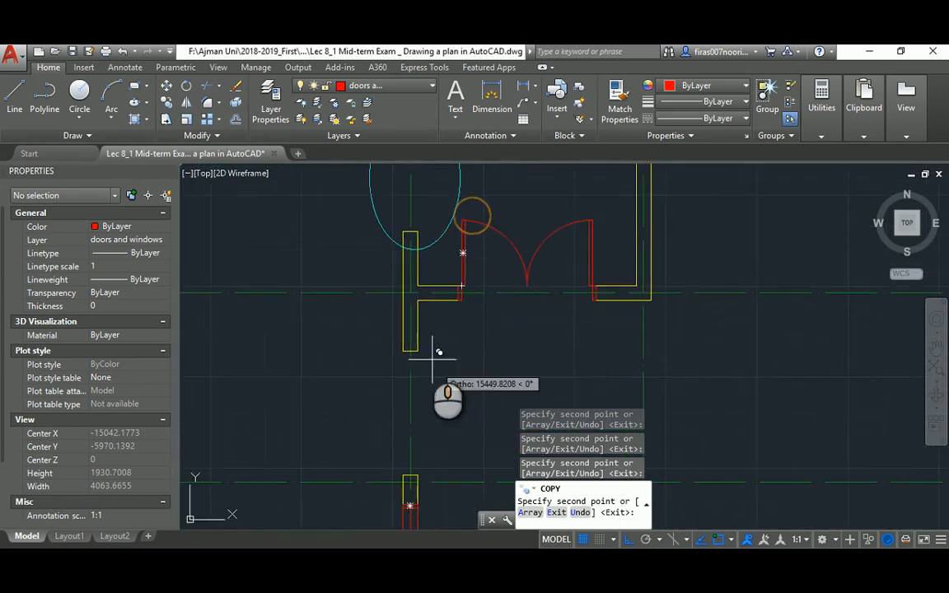
left_click(419, 352)
scroll(445, 373, "down", 5)
middle_click_drag(422, 306, 481, 285)
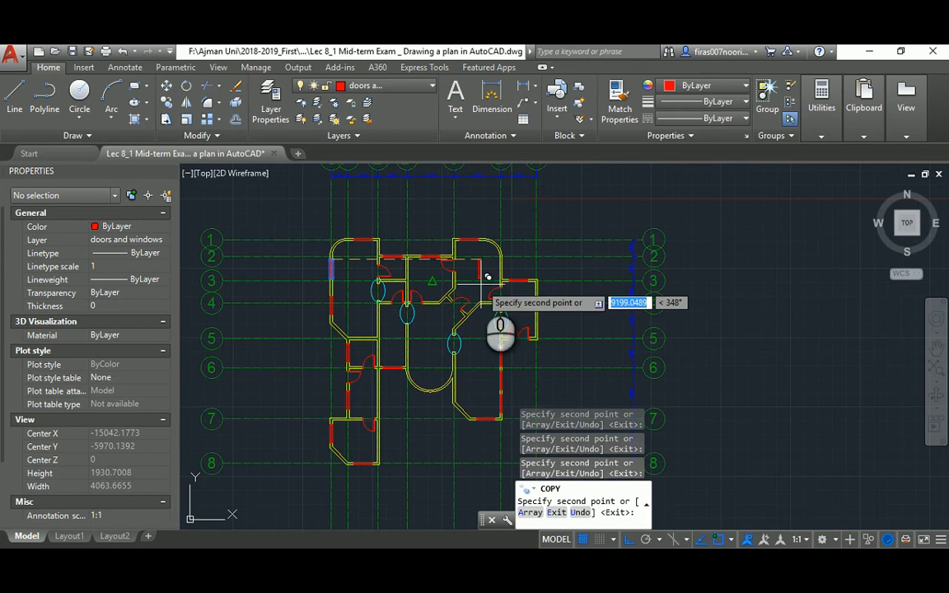
key("Escape")
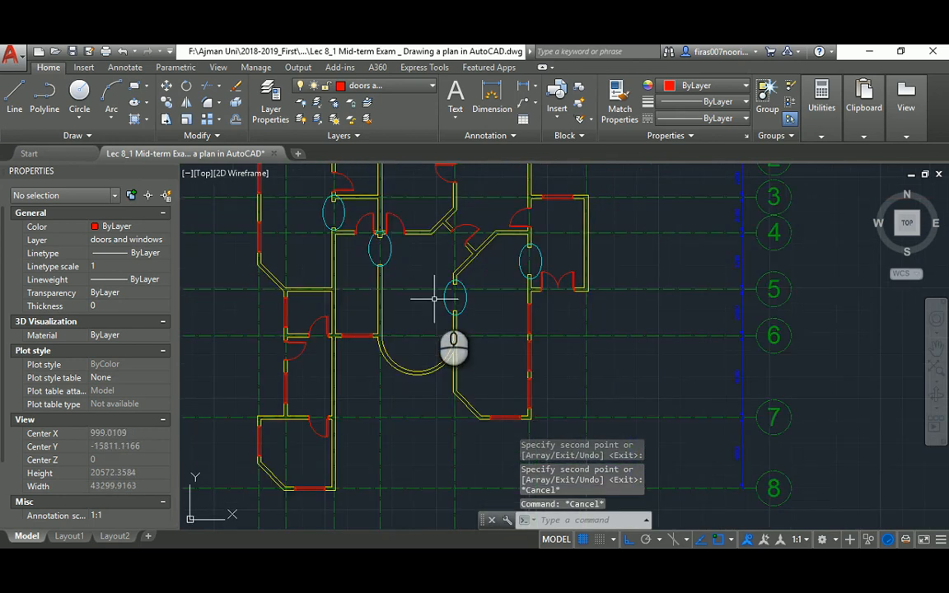
scroll(434, 298, "down", 2)
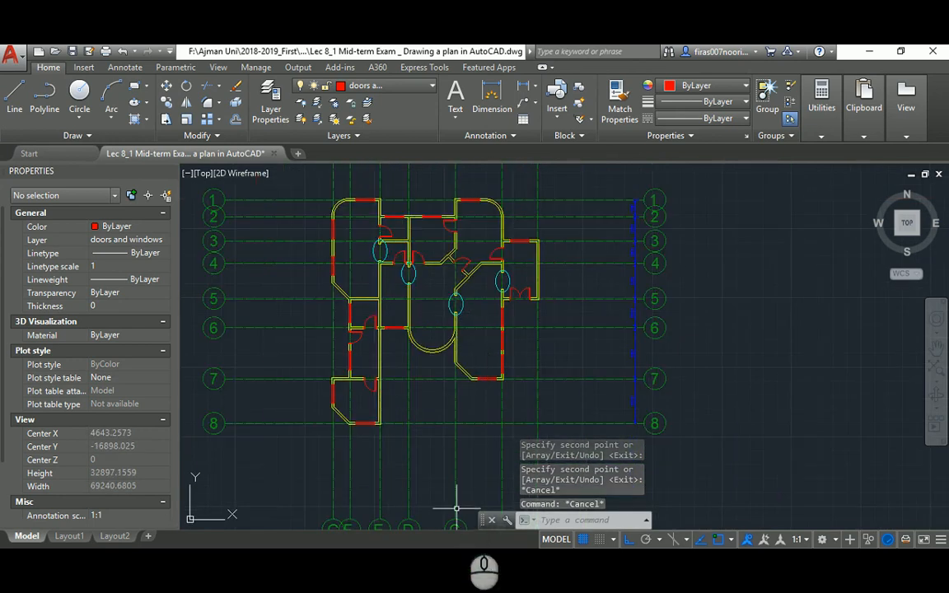
Review the lower rooms of the reference PDF plan, then open AutoCAD's layer manager with LA
left_click(509, 563)
scroll(407, 354, "down", 2)
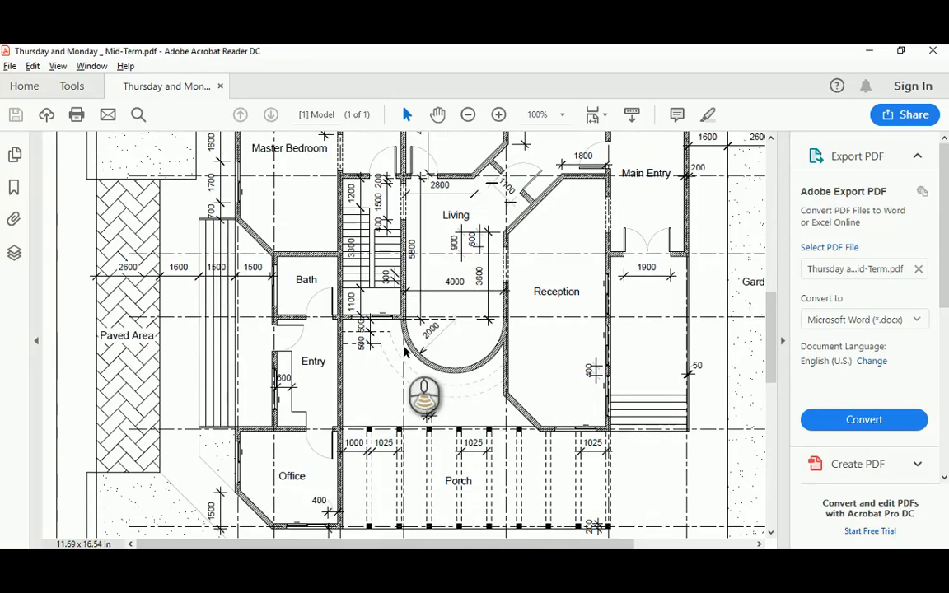
left_click_drag(772, 326, 778, 475)
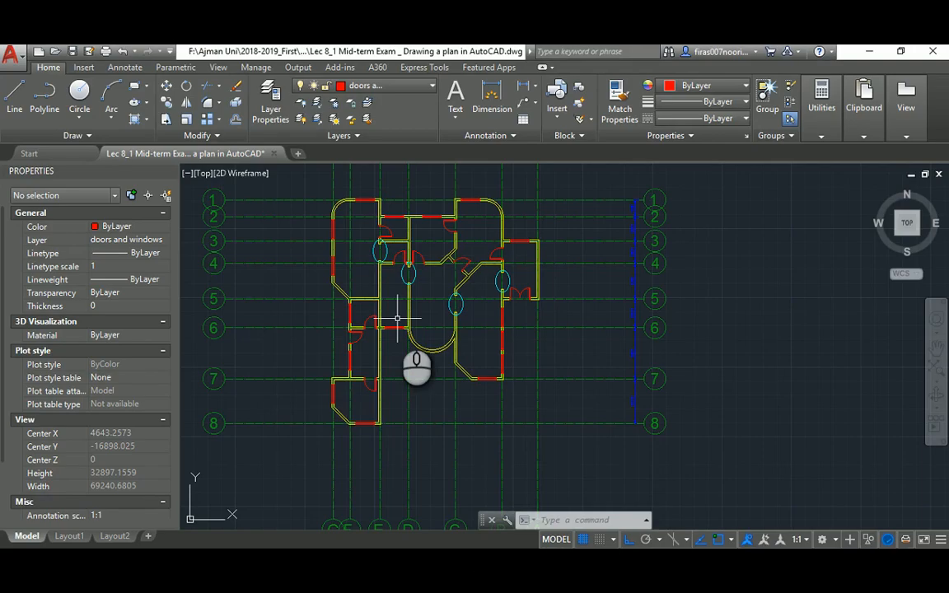
key("Return")
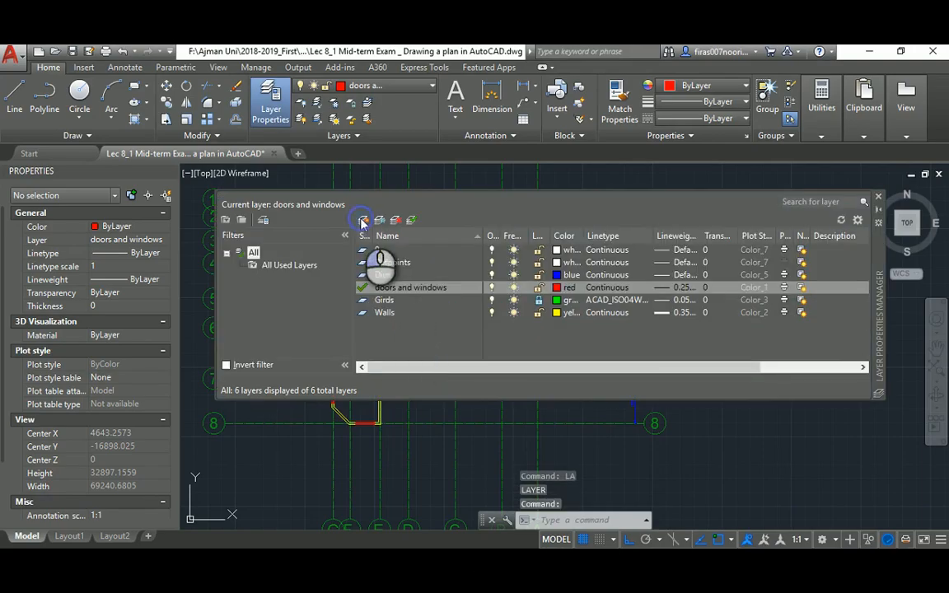
Create a new Dashed layer coloured green with a 0.09 mm lineweight
left_click(362, 221)
type("Dashed")
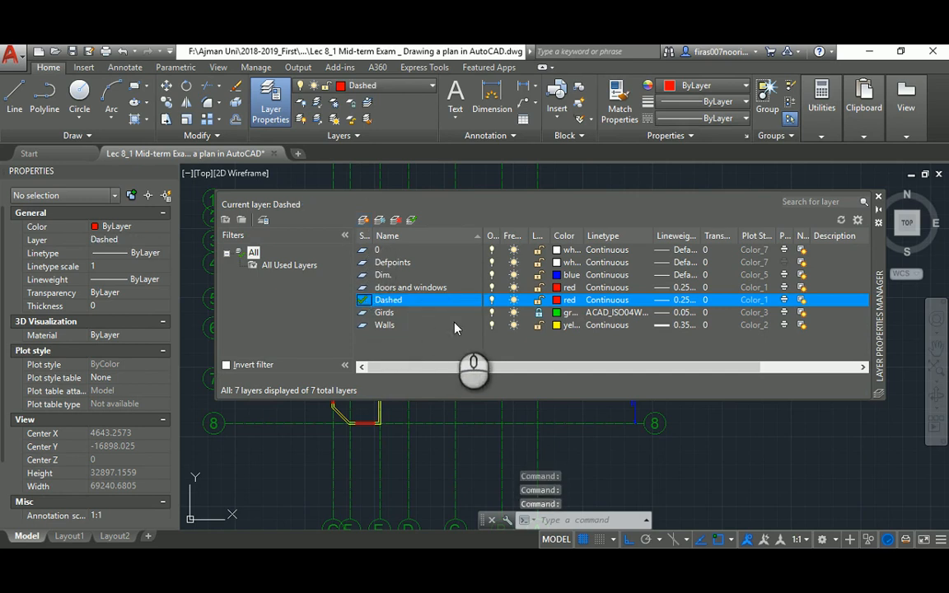
left_click(558, 300)
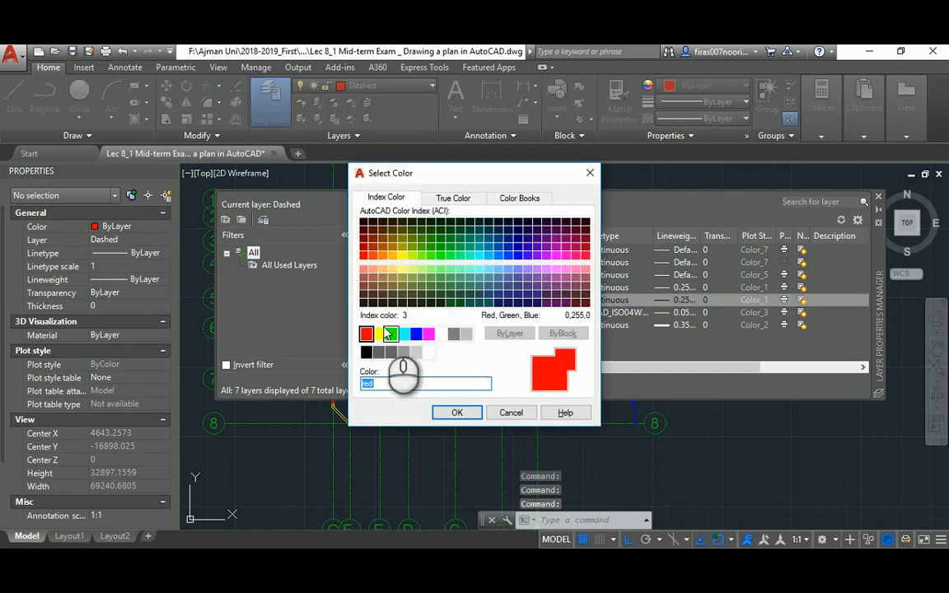
left_click(392, 334)
left_click(456, 412)
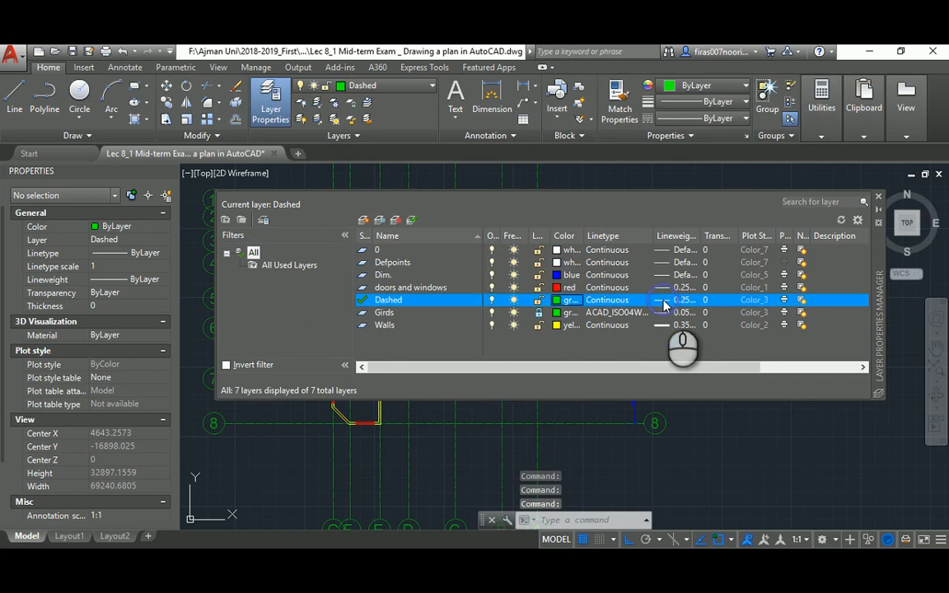
left_click(667, 300)
left_click(428, 255)
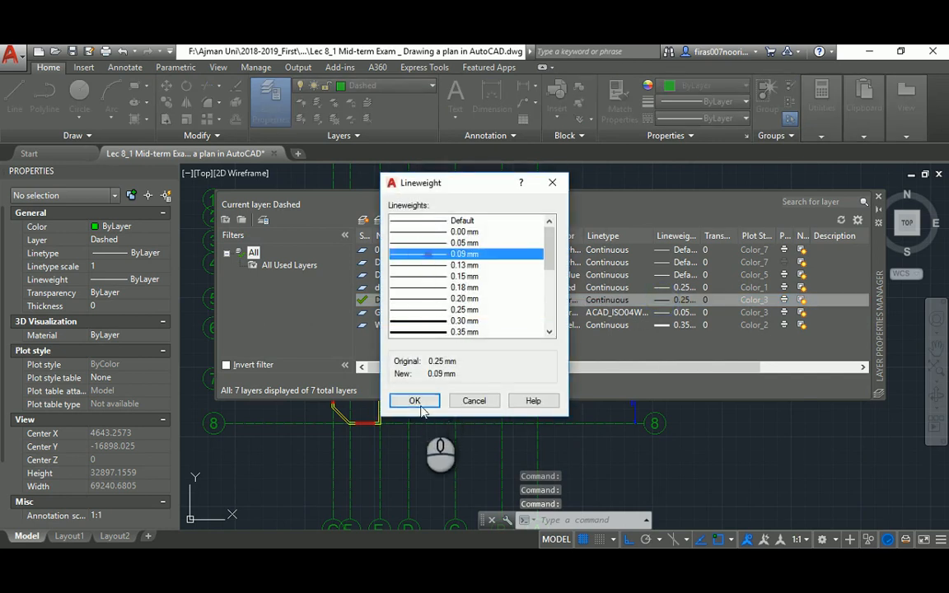
left_click(415, 402)
Close the layer palette, cancel a stray line command and reopen layers with LA
left_click(879, 198)
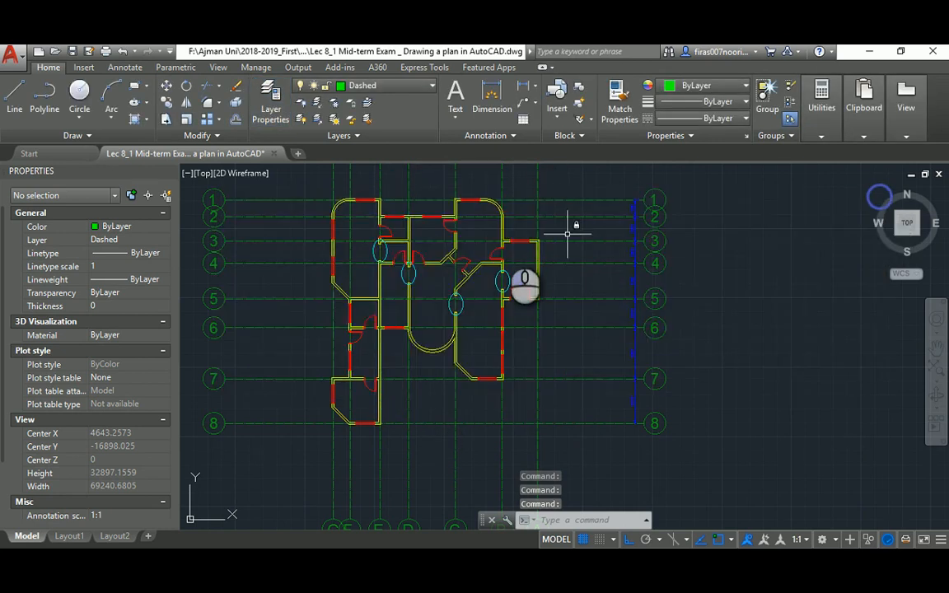
scroll(410, 256, "up", 8)
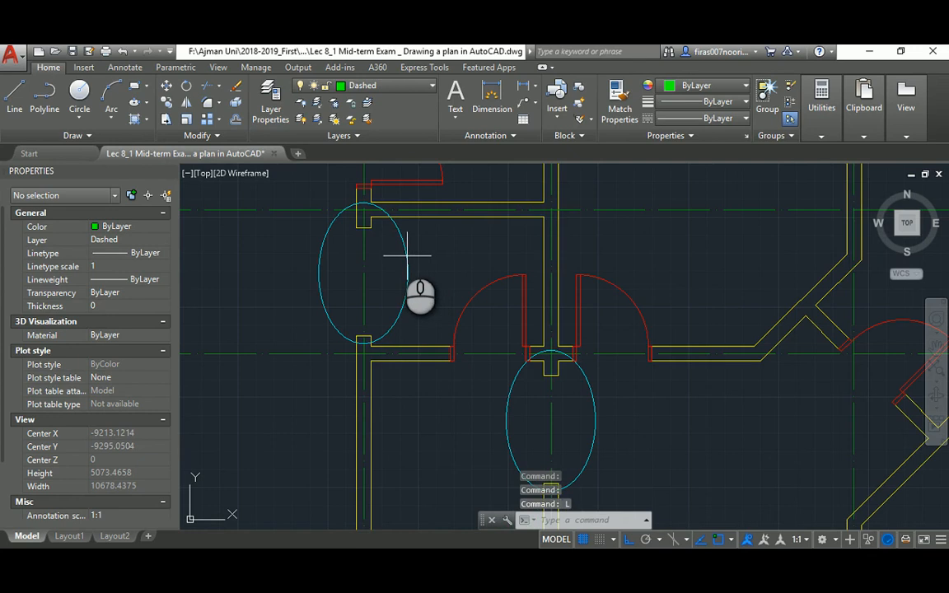
key("Return")
key("Escape")
type("la")
key("Return")
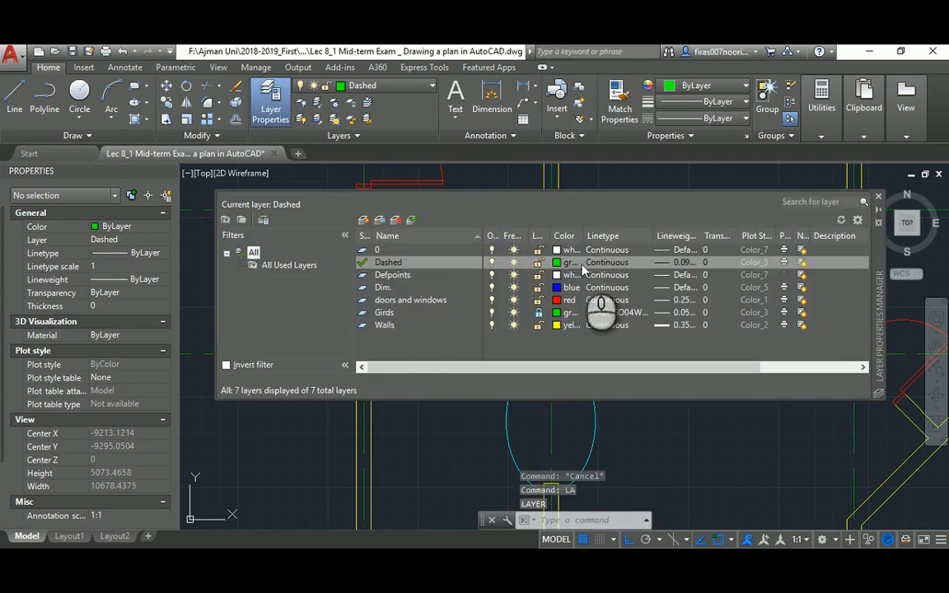
Load ACAD_ISO03W100 and assign it as the Dashed layer's linetype
left_click(609, 263)
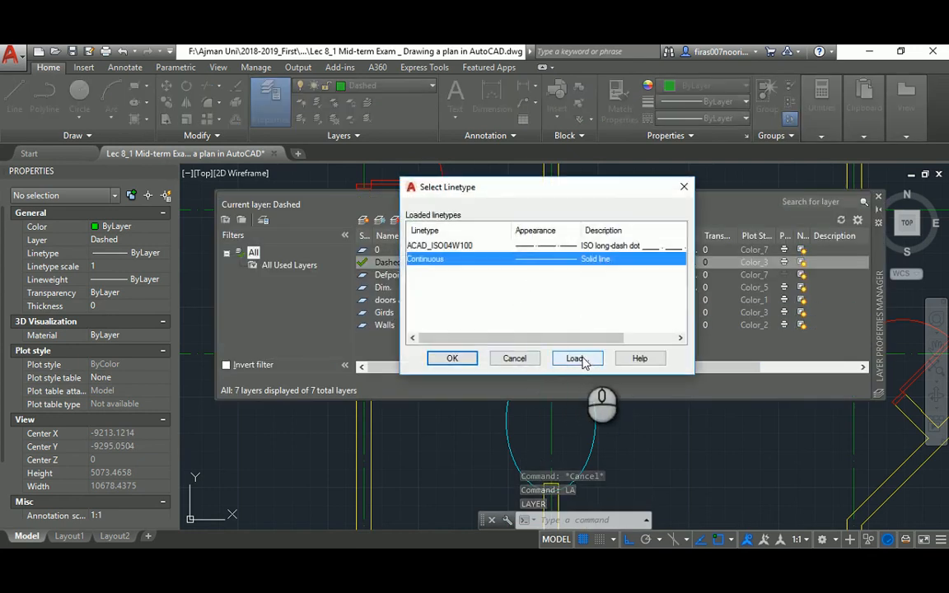
left_click(575, 359)
left_click(505, 288)
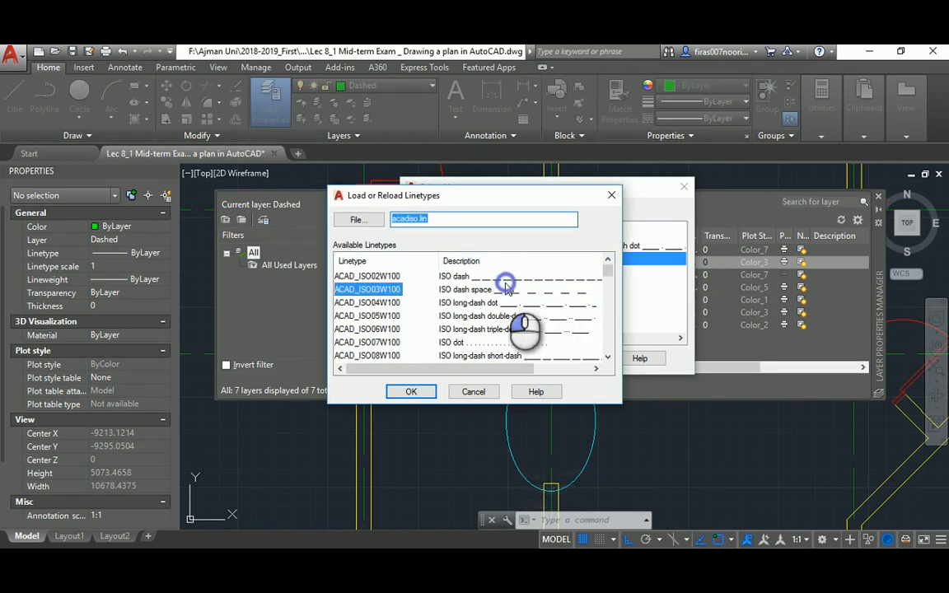
left_click(413, 392)
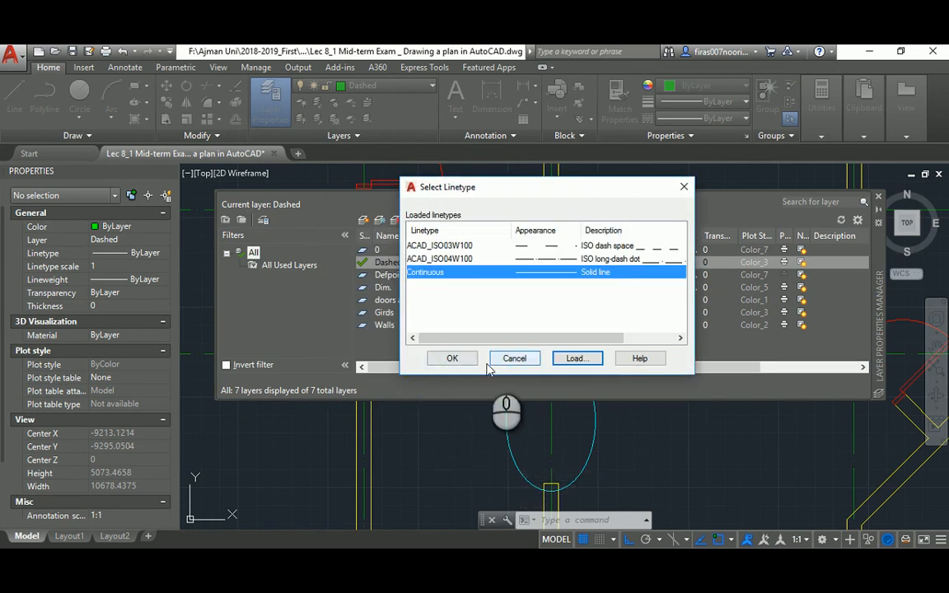
left_click(530, 246)
left_click(450, 358)
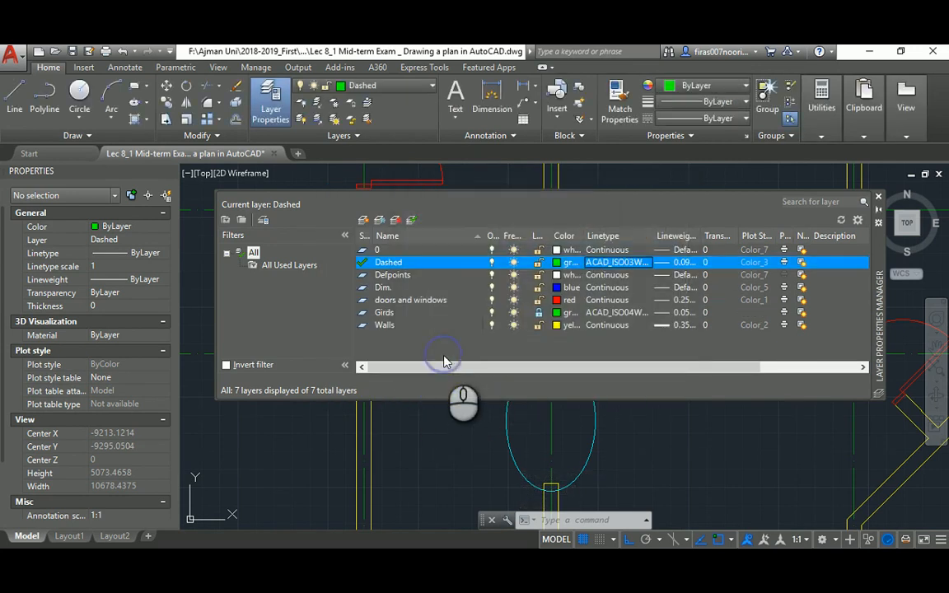
left_click(879, 199)
scroll(318, 223, "up", 4)
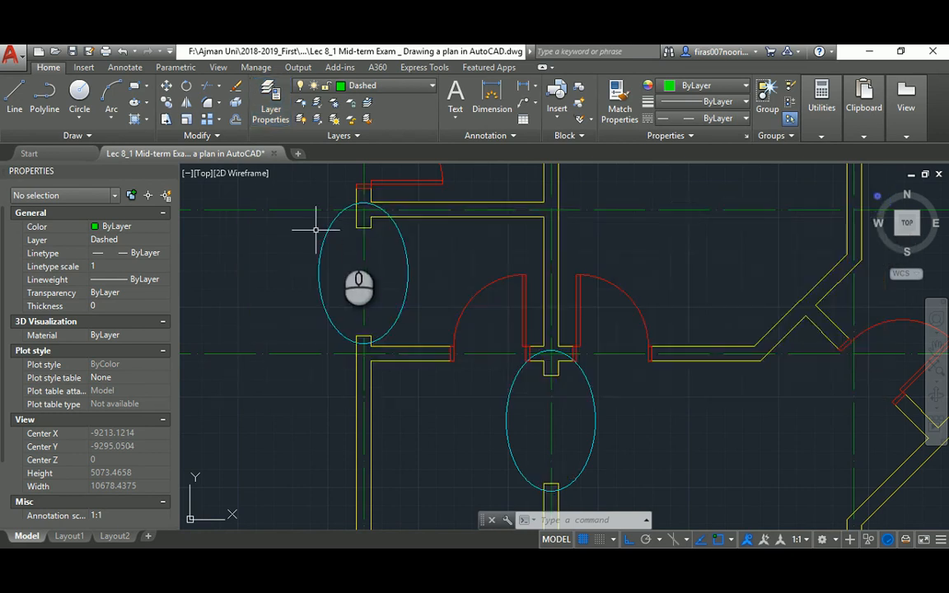
Draw two dashed lines across the first wall opening and set their linetype scale to 0.5
type("l")
key("Return")
left_click(382, 221)
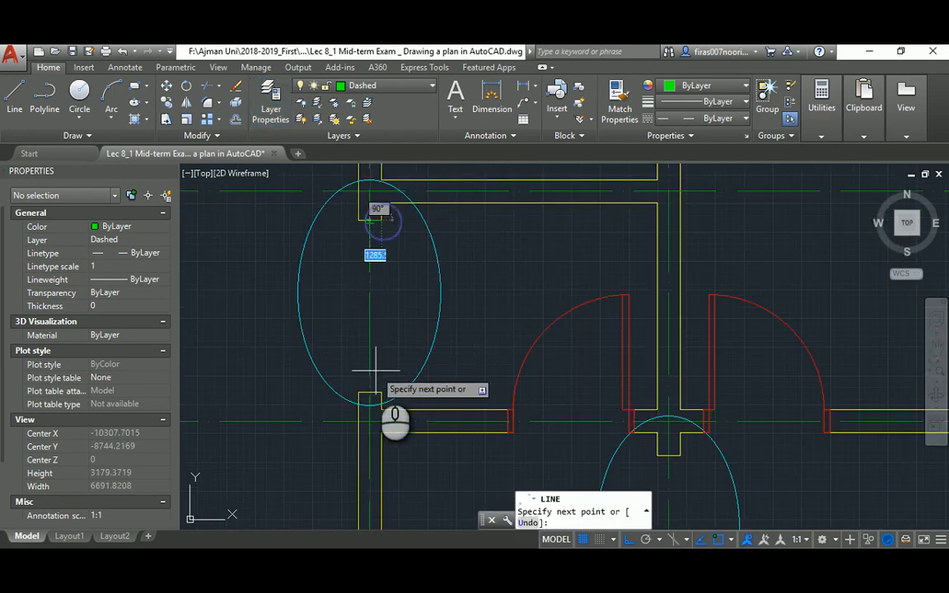
left_click(381, 391)
key("Escape")
key("space")
left_click(358, 393)
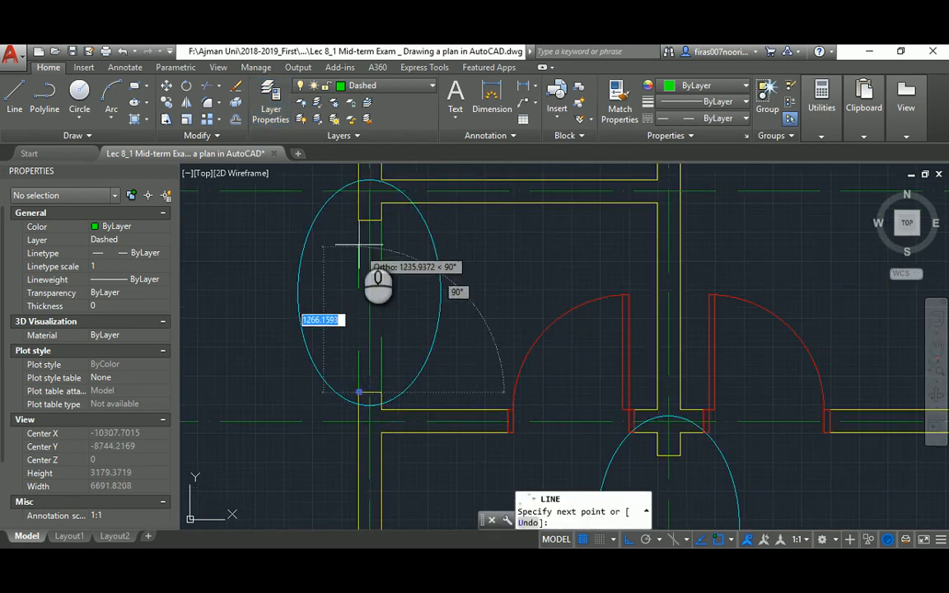
left_click(358, 220)
key("Escape")
left_click(382, 223)
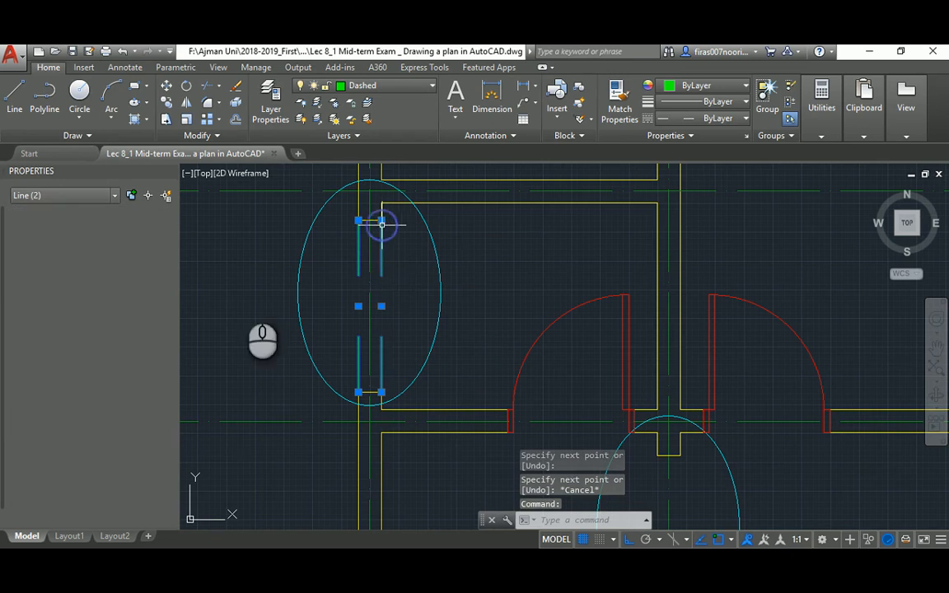
left_click(112, 266)
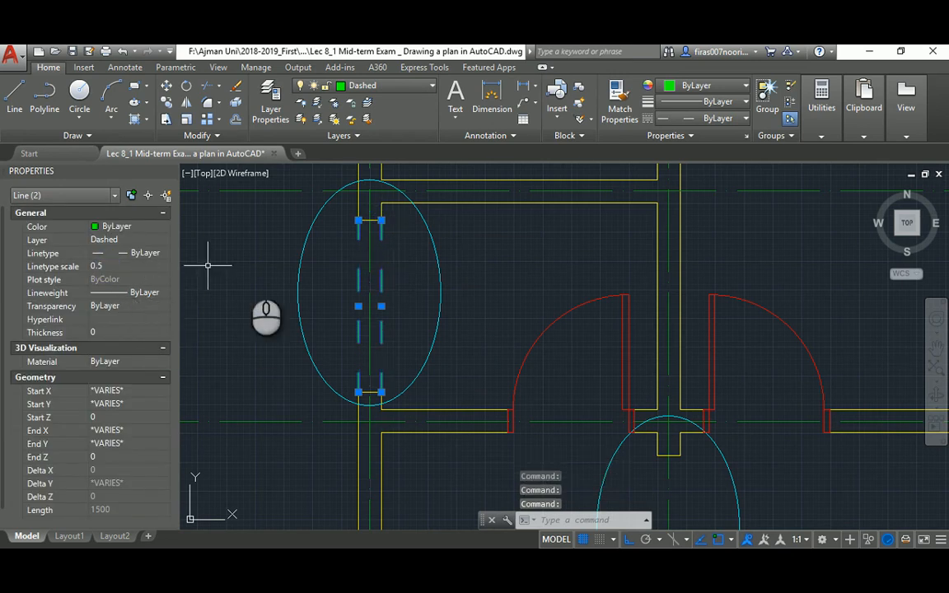
key("Escape")
Copy the pair of dashed lines into the other wall openings
type("co")
key("Return")
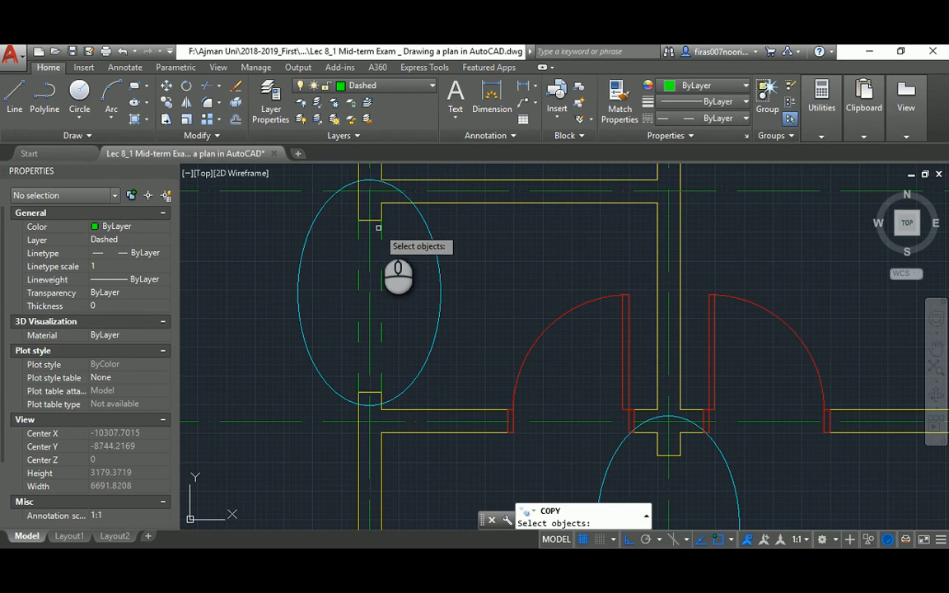
left_click(361, 228)
left_click(352, 229)
key("Return")
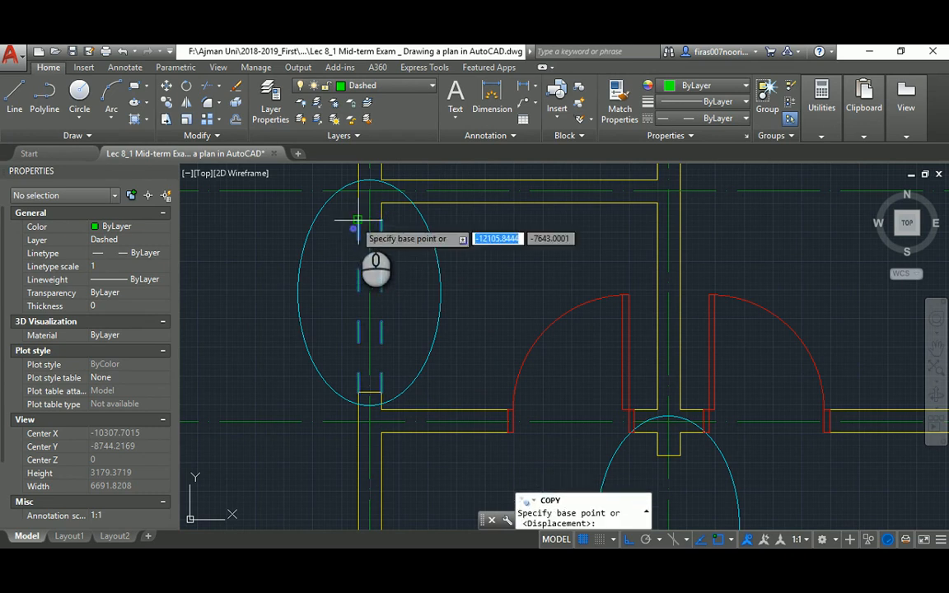
left_click(358, 220)
scroll(358, 220, "down", 4)
scroll(486, 309, "up", 5)
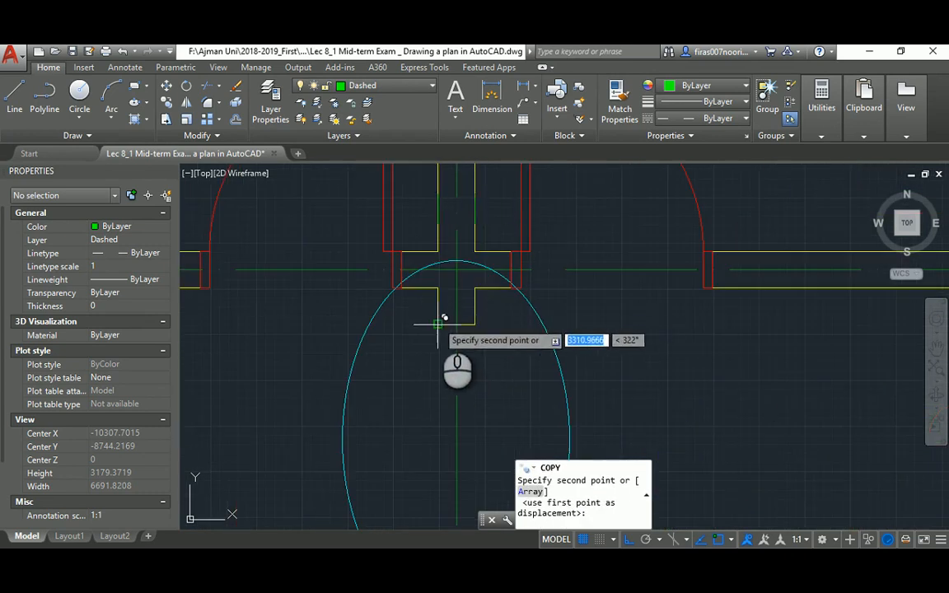
left_click(438, 323)
scroll(387, 295, "down", 5)
middle_click_drag(550, 348, 463, 266)
scroll(505, 363, "up", 5)
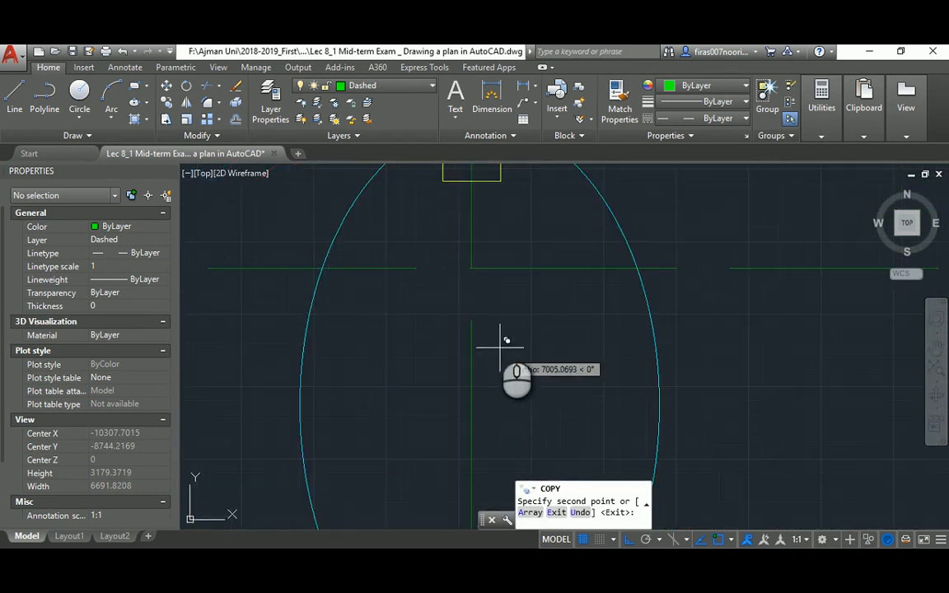
left_click(447, 181)
scroll(386, 285, "down", 4)
middle_click_drag(542, 282, 405, 380)
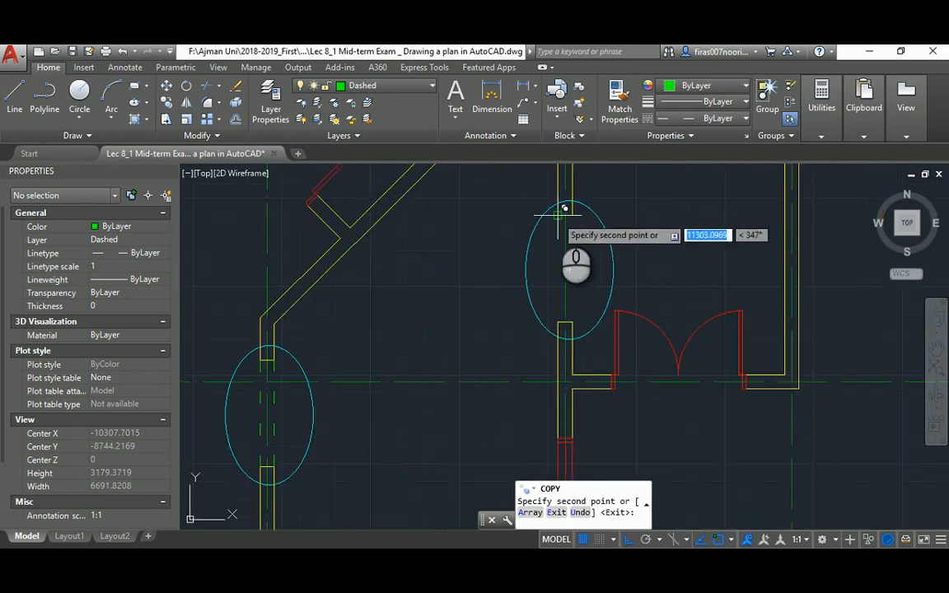
key("Escape")
key("Escape")
Erase the cyan marker ellipses around the openings
left_click(589, 206)
scroll(543, 235, "down", 3)
middle_click_drag(407, 241, 542, 238)
key("Delete")
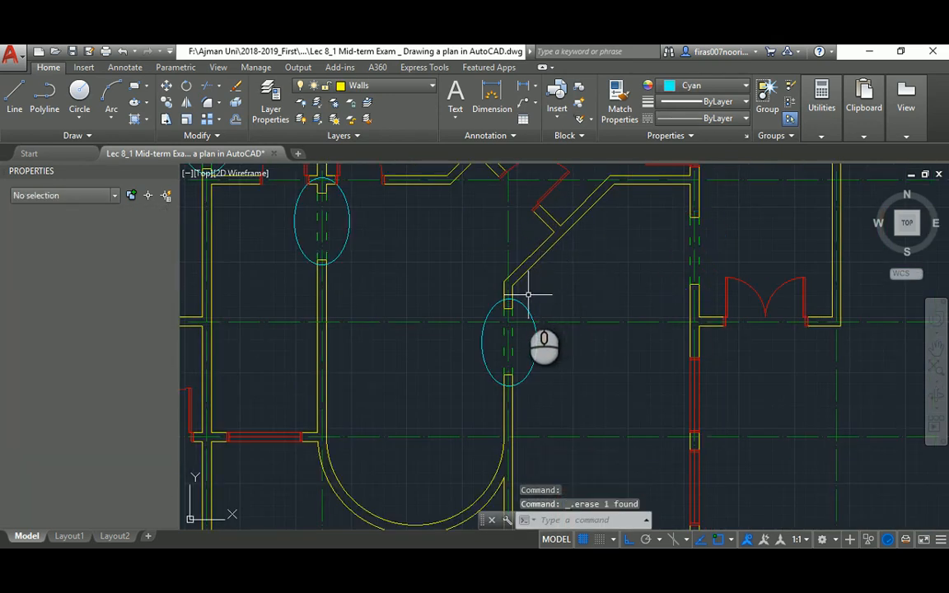
left_click(526, 302)
left_click(521, 313)
middle_click_drag(362, 228, 482, 310)
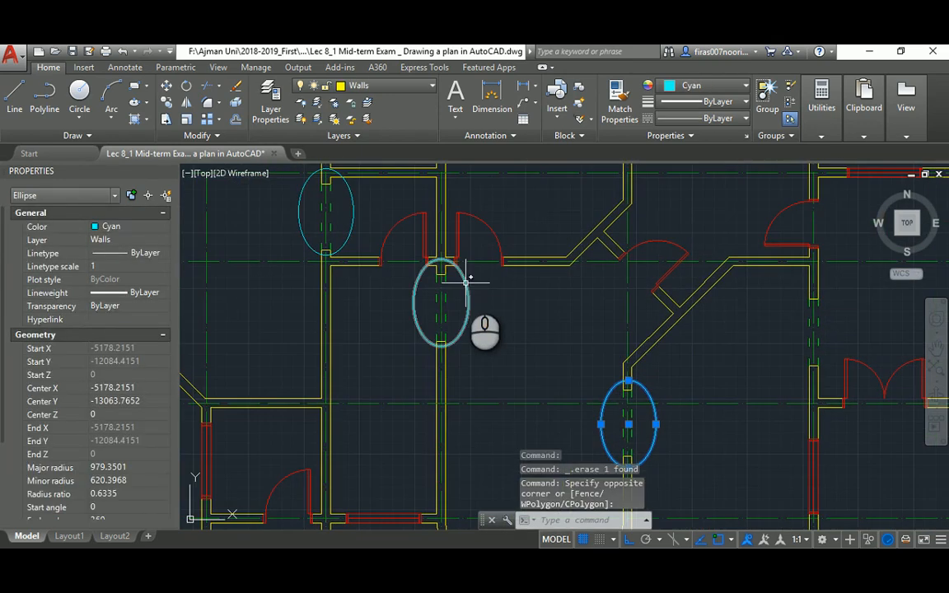
left_click(466, 284)
left_click(352, 196)
key("Delete")
scroll(354, 214, "down", 3)
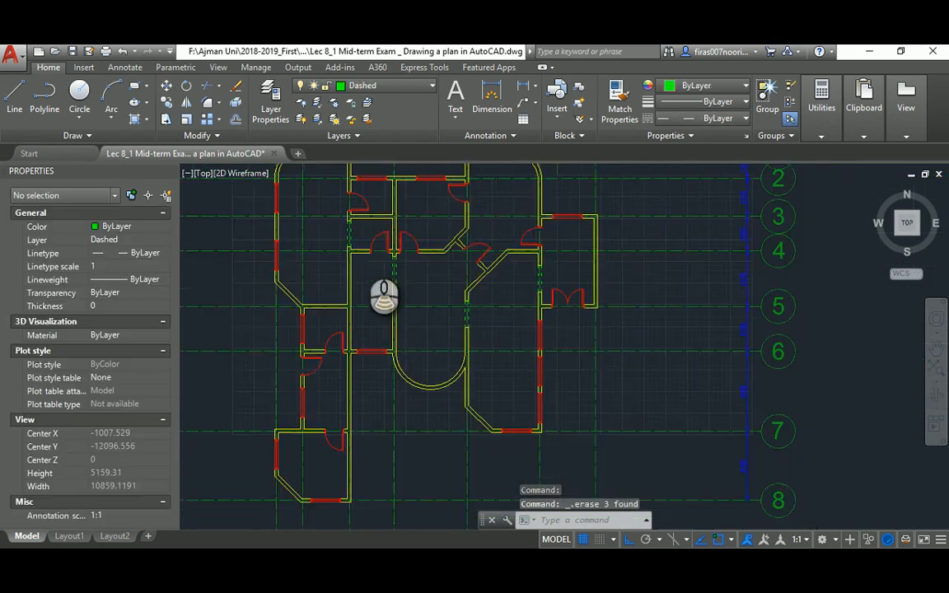
mouse_move(371, 241)
middle_mouse_down()
mouse_move(395, 280)
mouse_move(419, 298)
mouse_move(441, 297)
middle_mouse_up()
scroll(418, 301, "down", 3)
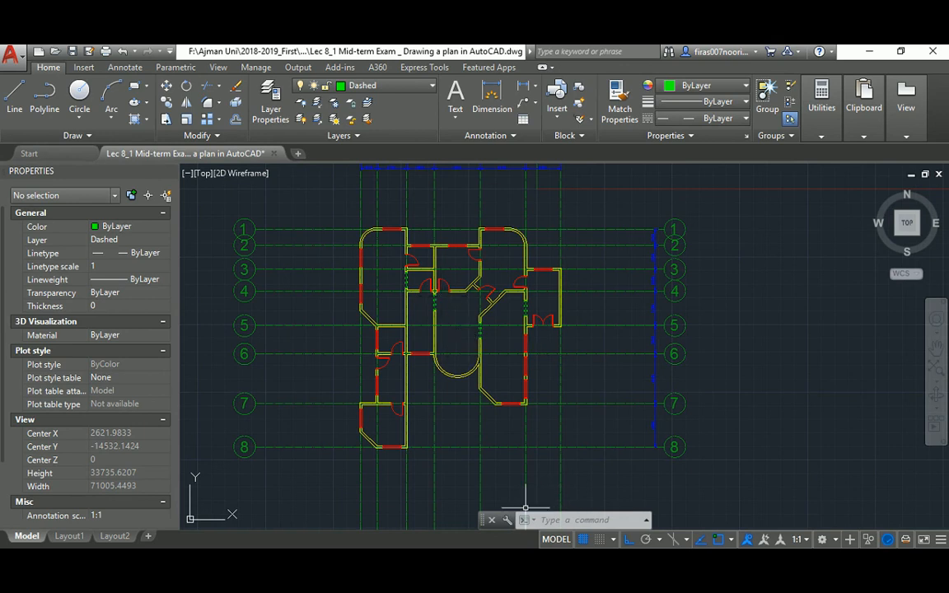
Check the reference PDF plan, then return to the drawing
key("alt+Tab")
scroll(932, 225, "down", 3)
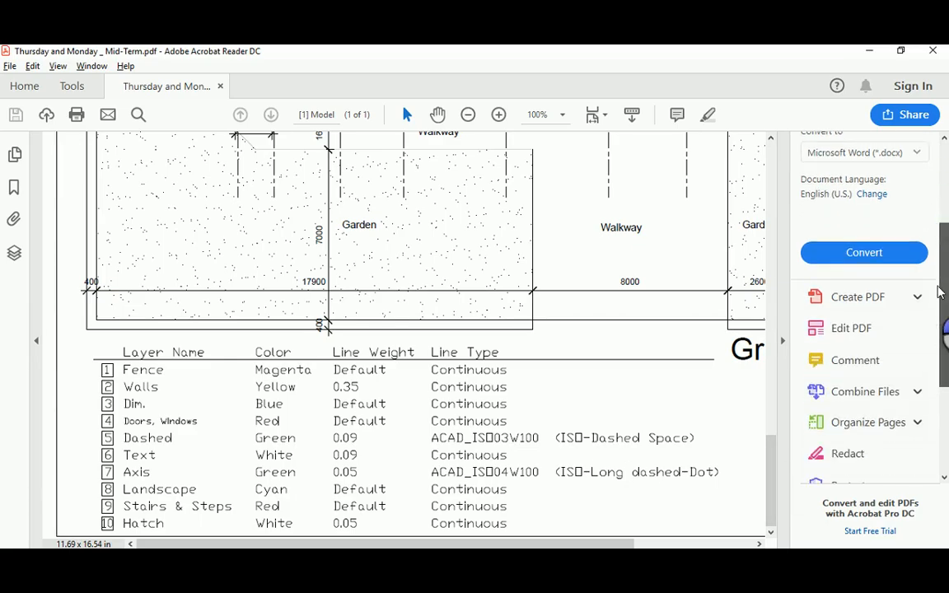
left_click_drag(937, 292, 934, 270)
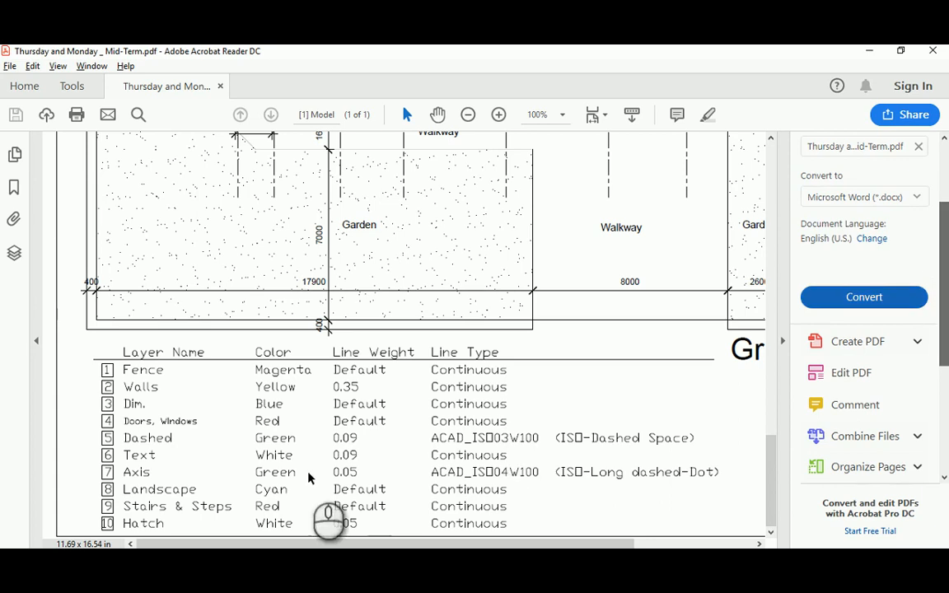
key("alt+Tab")
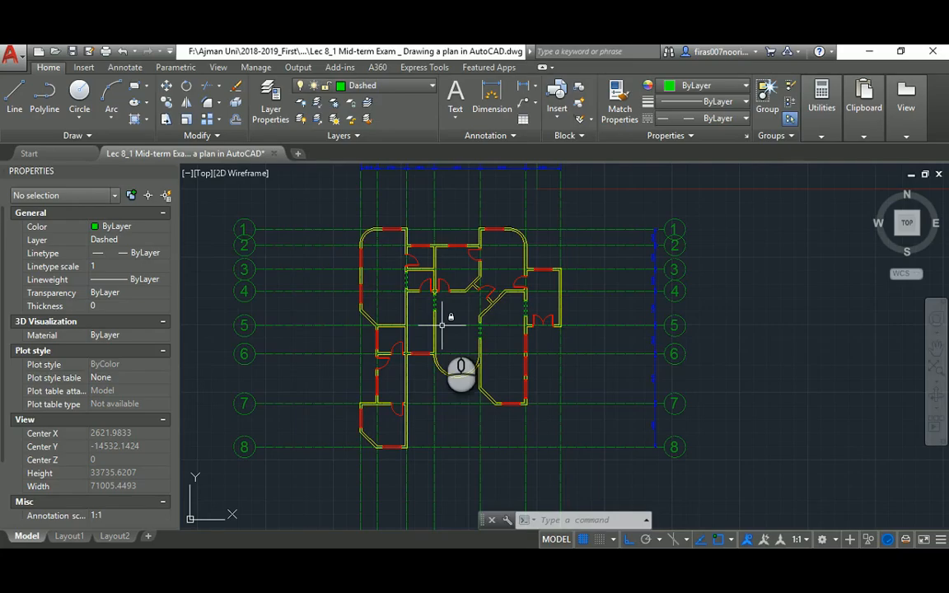
Add a layer named Landscape with cyan colour and Continuous linetype in Layer Properties
type("la")
key("Return")
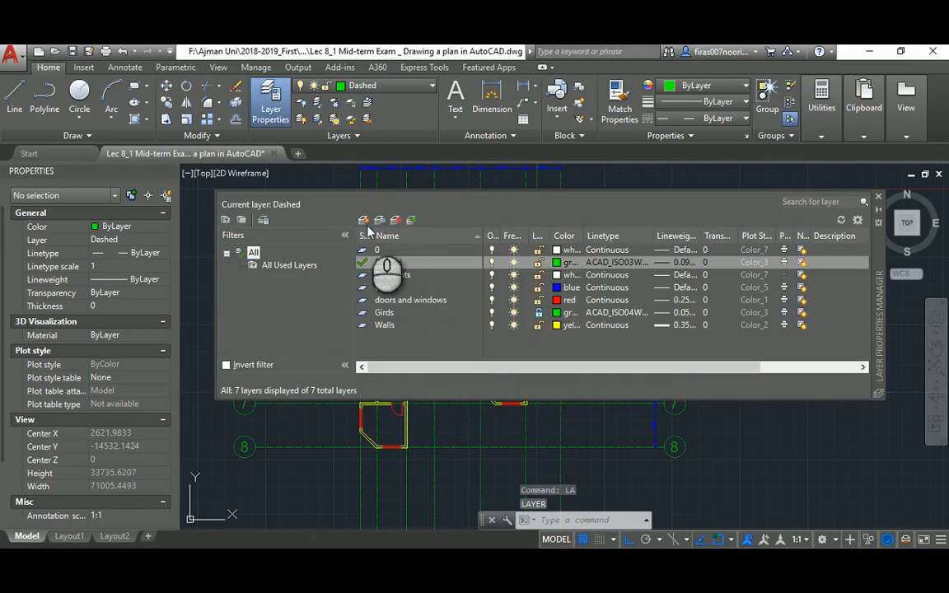
left_click(362, 221)
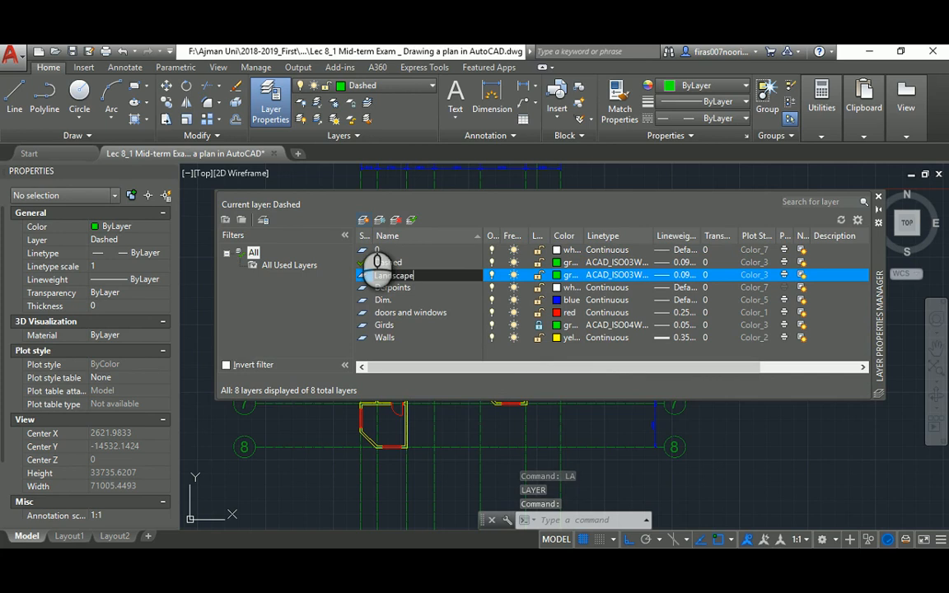
left_click(559, 278)
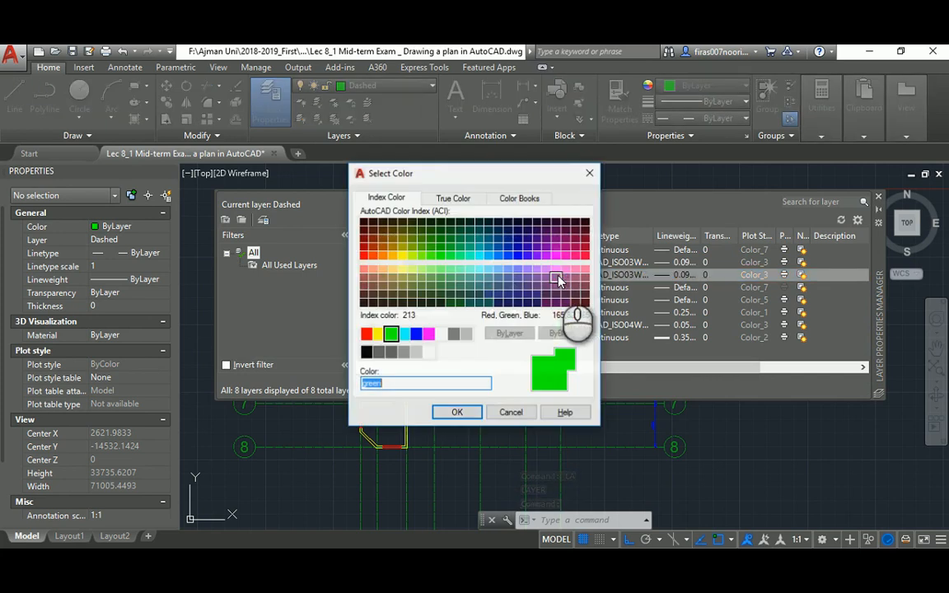
left_click(403, 334)
left_click(455, 414)
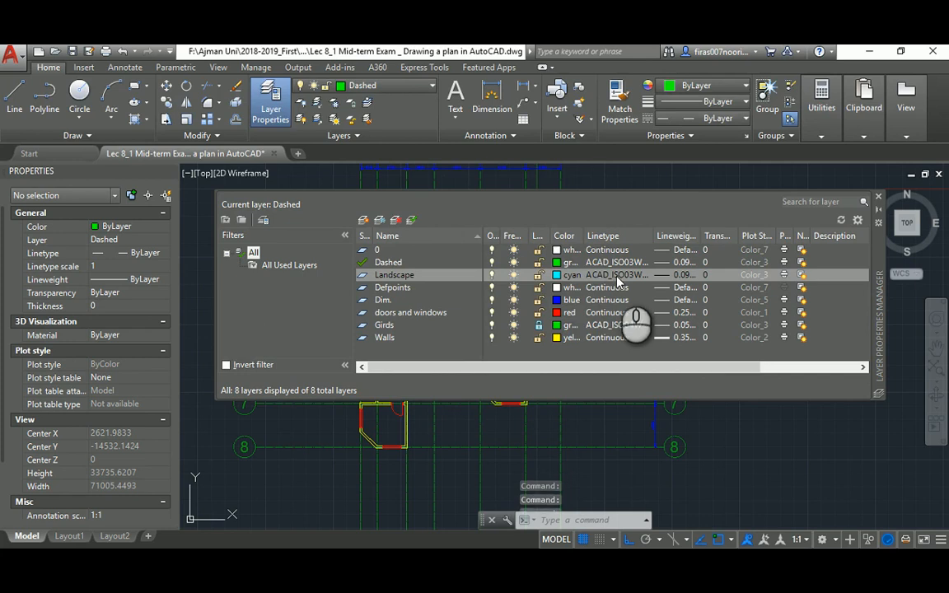
left_click(615, 277)
left_click(439, 277)
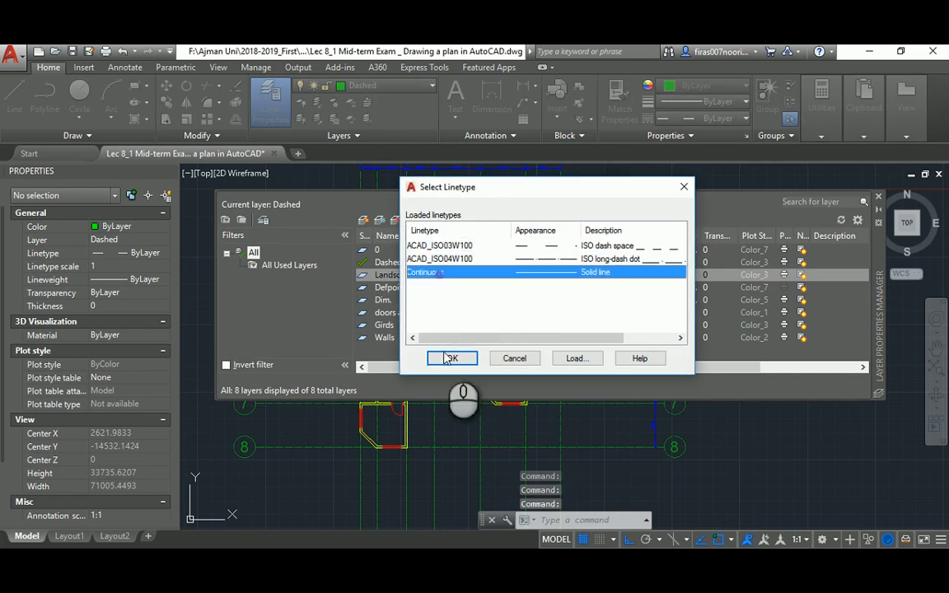
left_click(452, 359)
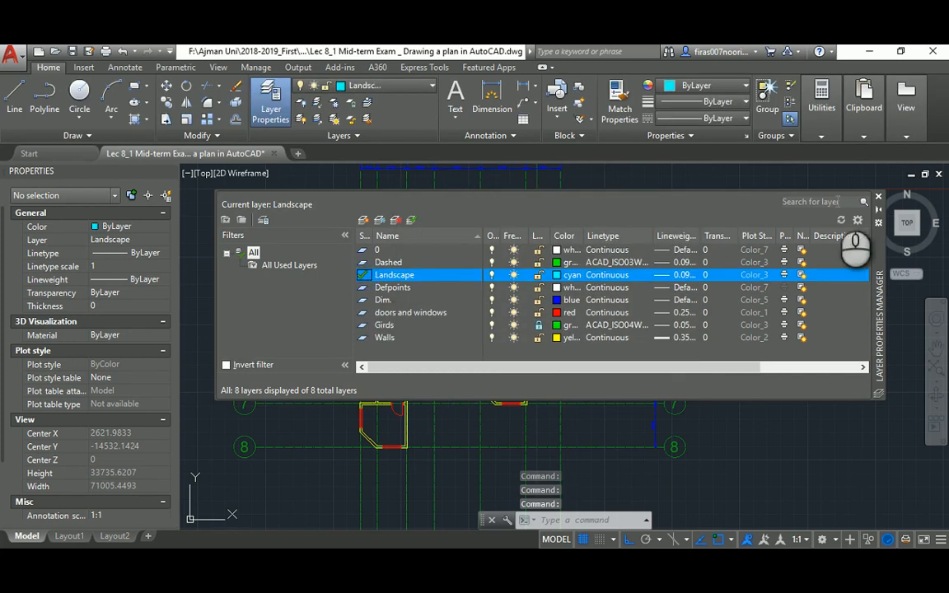
left_click(878, 199)
Scroll the reference PDF up to the ground-floor plan's rooms
key("alt+Tab")
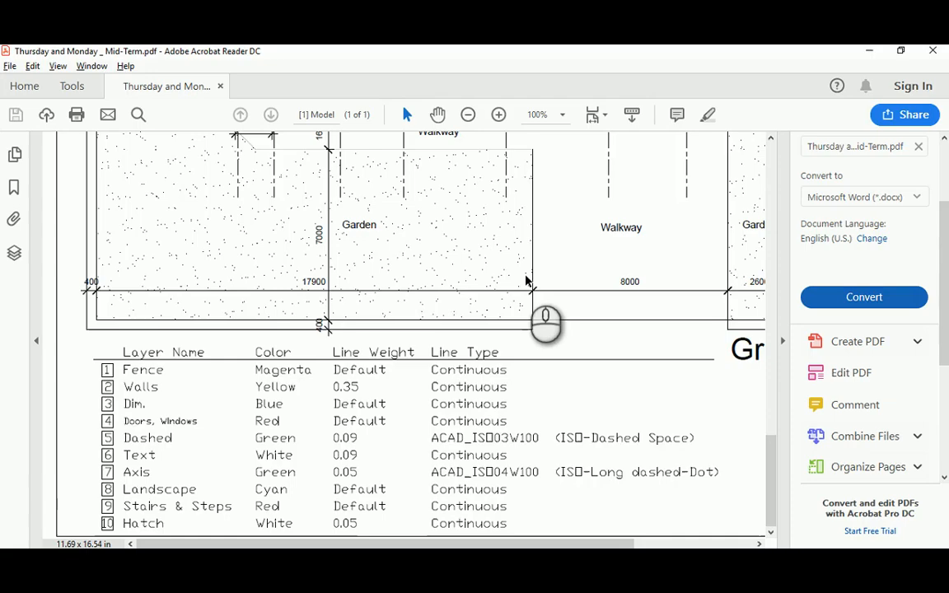
scroll(434, 325, "up", 3)
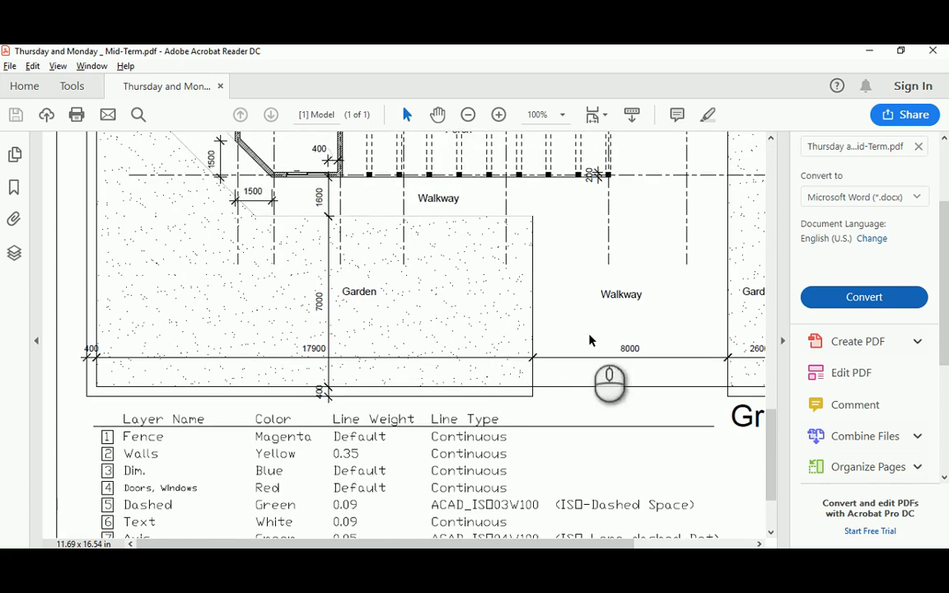
scroll(638, 313, "down", 1, "ctrl")
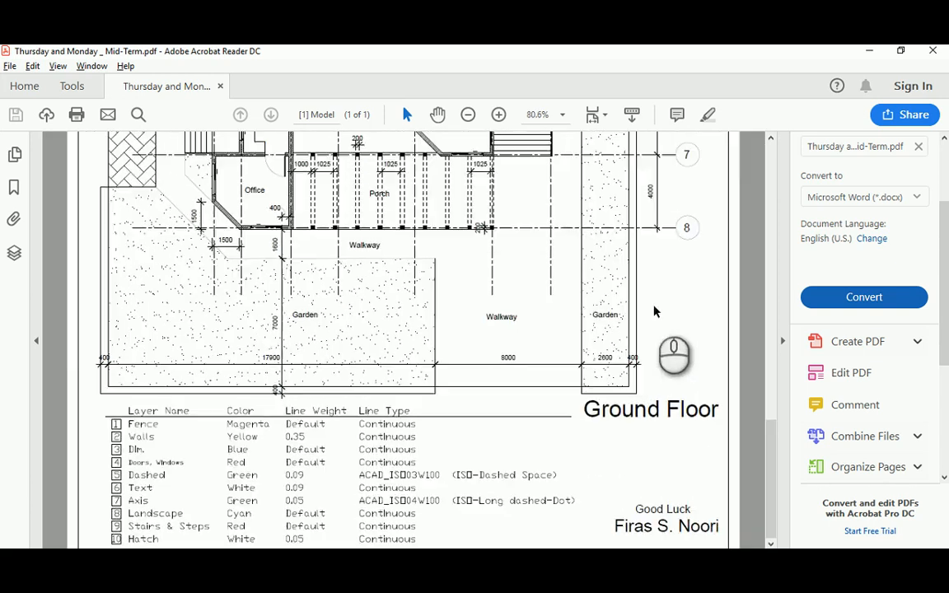
scroll(659, 297, "up", 3)
scroll(774, 375, "up", 9)
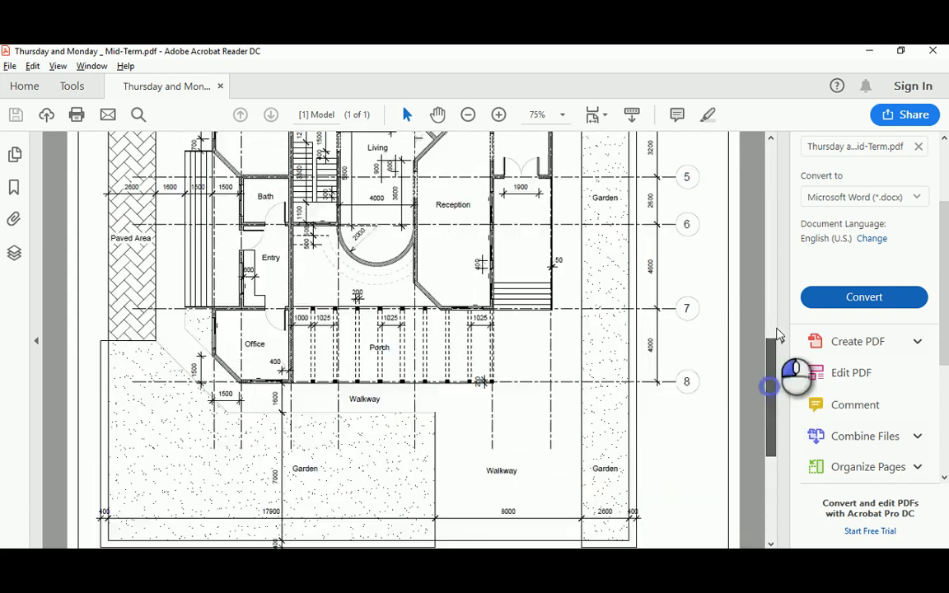
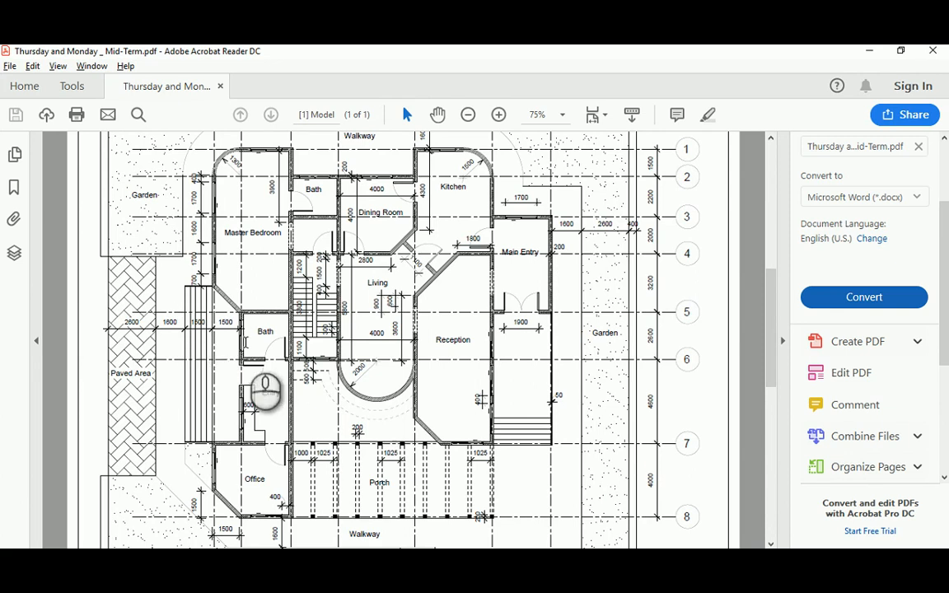
Zoom the reference PDF plan to 100% to inspect the west rooms, paved area and porch
scroll(229, 372, "up", 1, "ctrl")
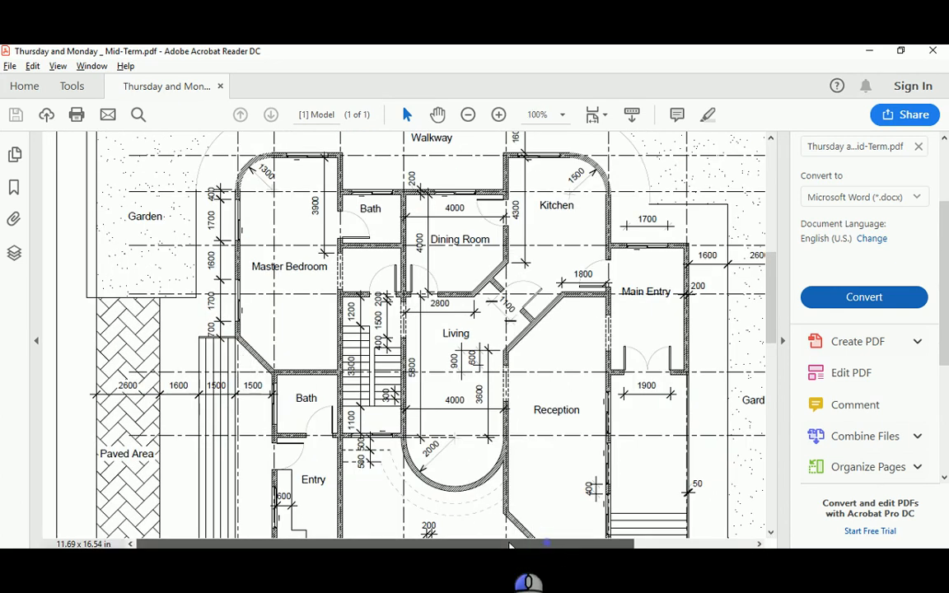
scroll(227, 376, "down", 1)
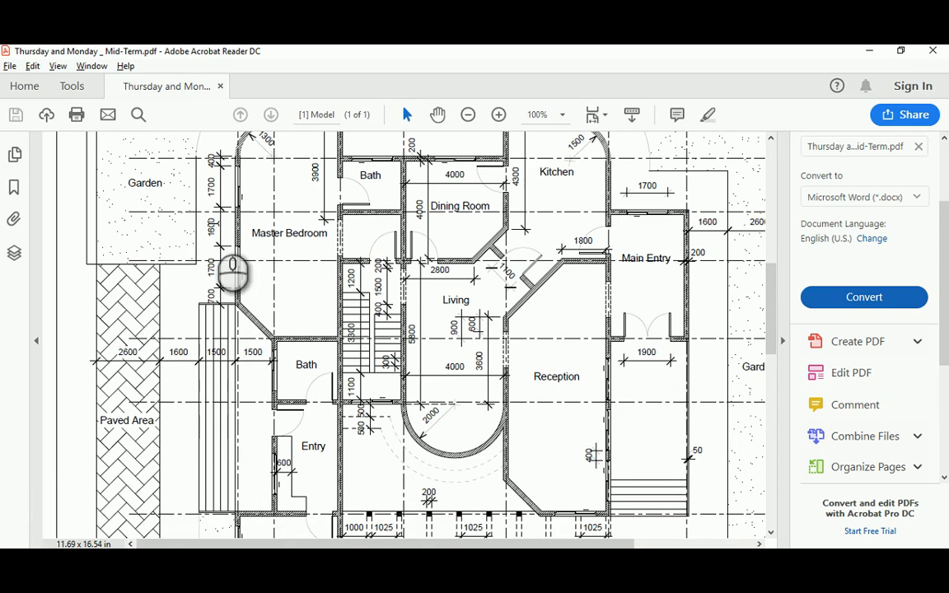
scroll(233, 268, "up", 1)
scroll(215, 236, "down", 4)
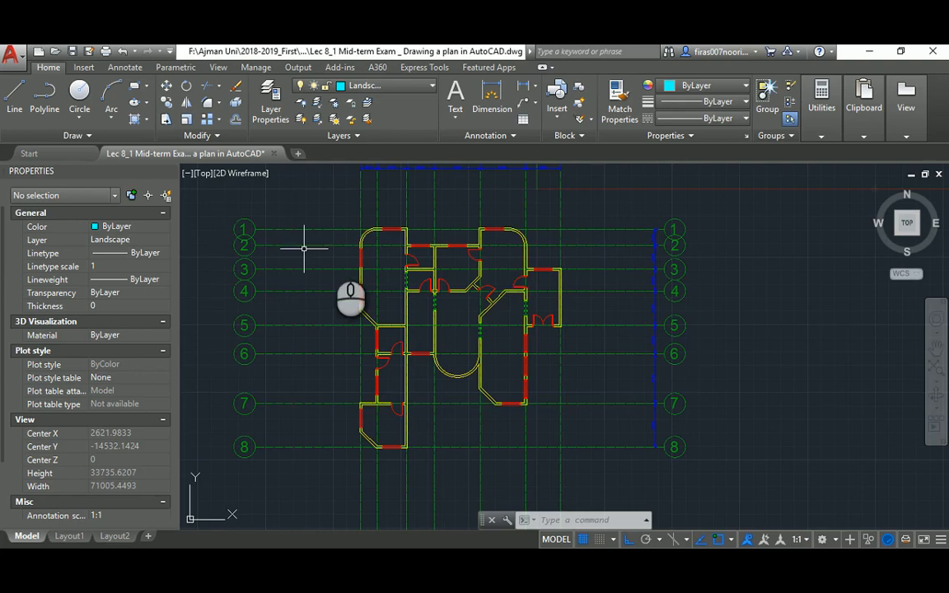
scroll(507, 220, "up", 4)
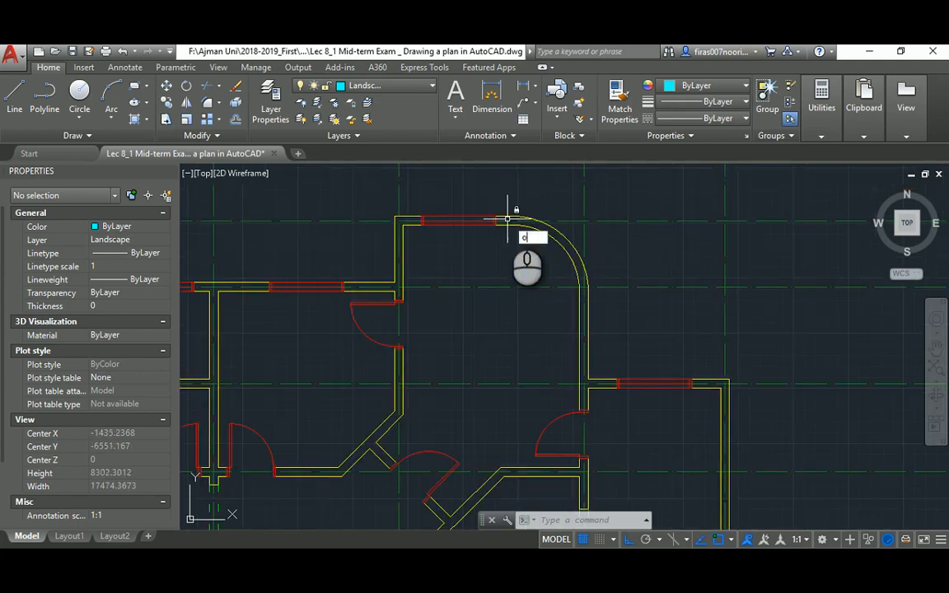
Offset the top, upper-right and right outer walls 1600 outward
key("Return")
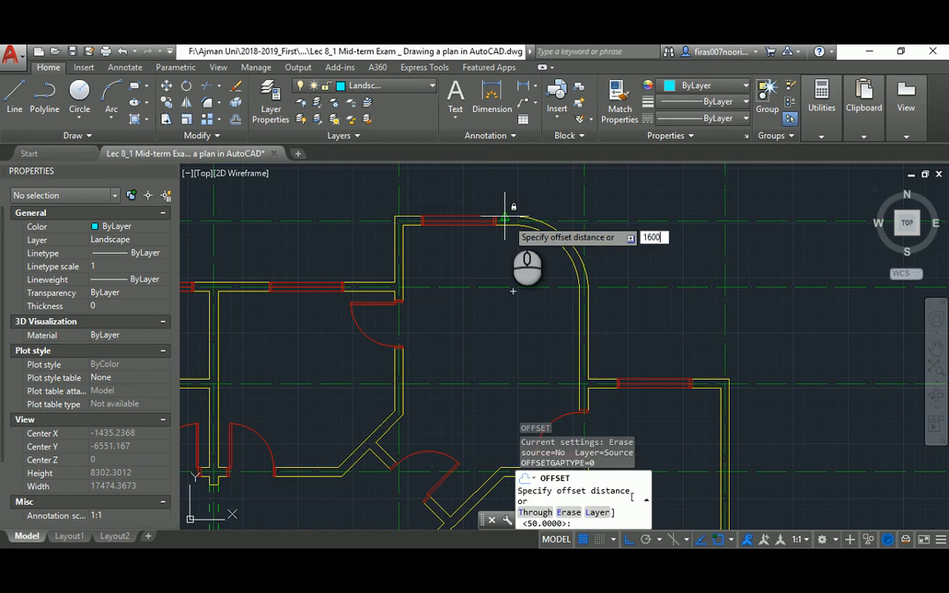
key("Return")
left_click(415, 216)
left_click(415, 192)
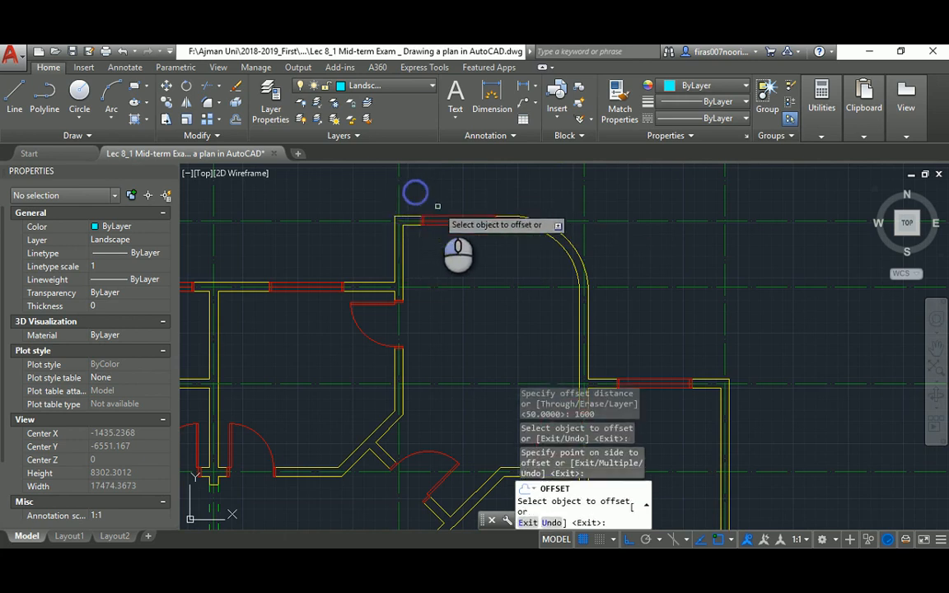
scroll(450, 221, "down", 5)
scroll(504, 274, "up", 3)
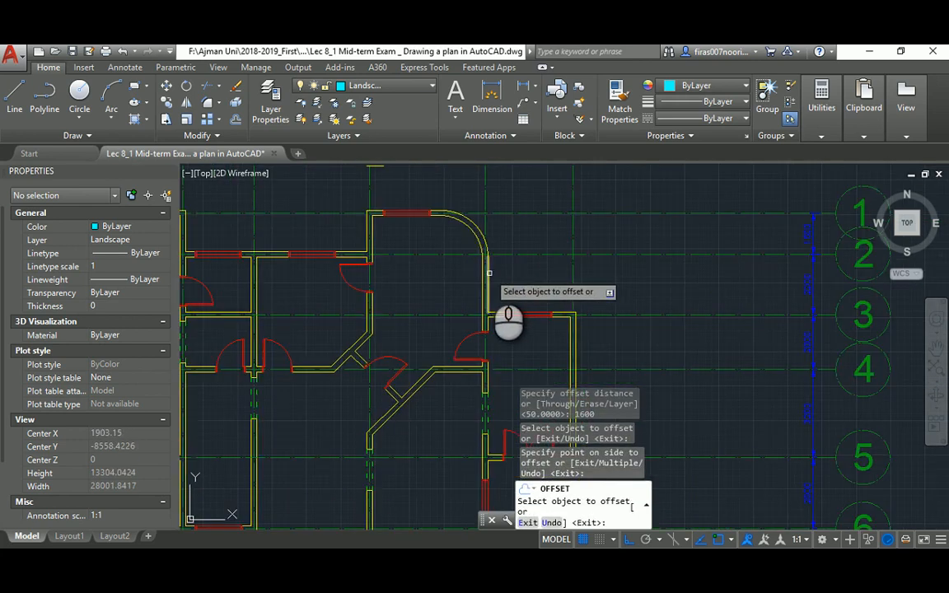
left_click(489, 272)
left_click(533, 274)
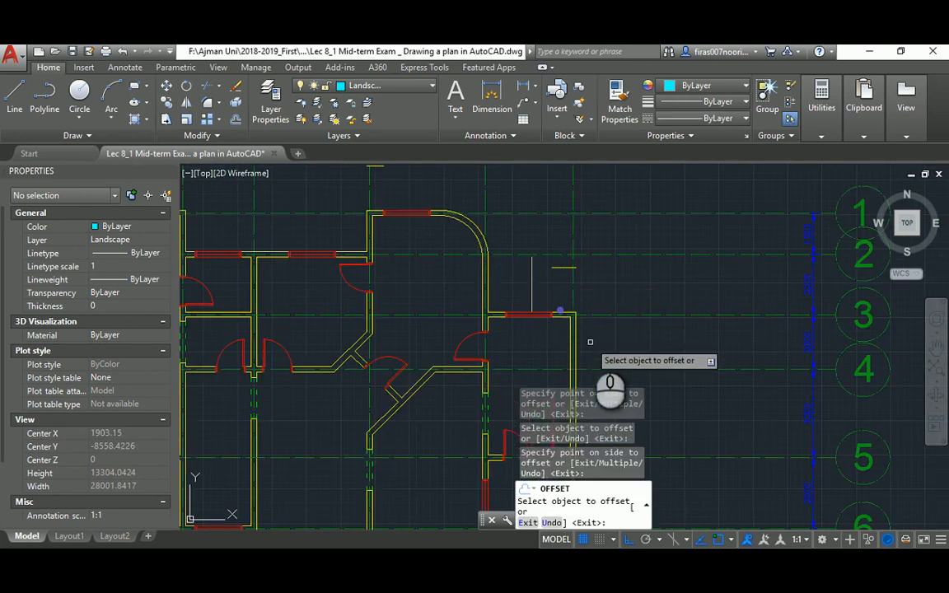
left_click(578, 341)
left_click(576, 340)
left_click(602, 346)
middle_click_drag(590, 322, 548, 249)
scroll(550, 251, "down", 2)
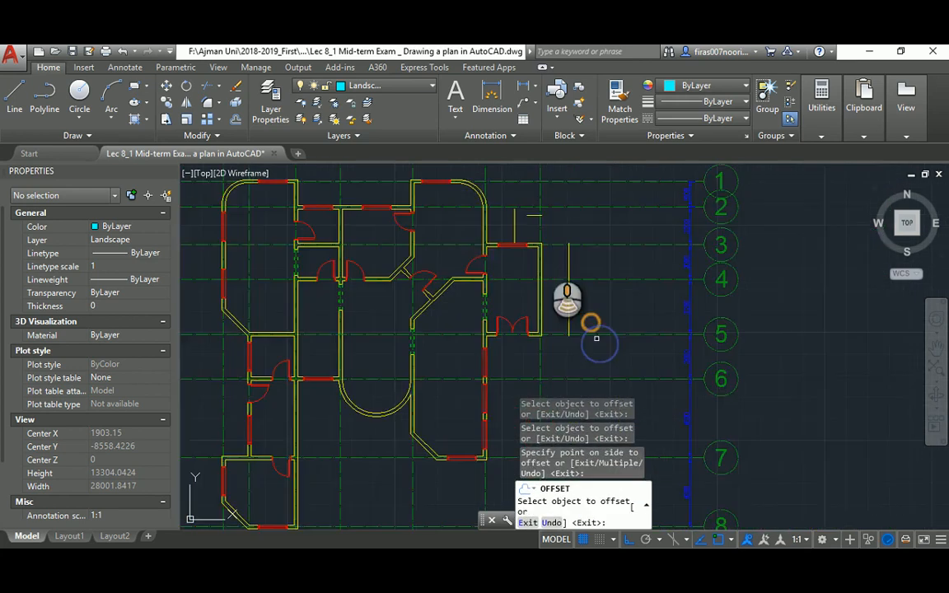
Check the walkway layout around the building on the reference PDF plan
key("alt+Tab")
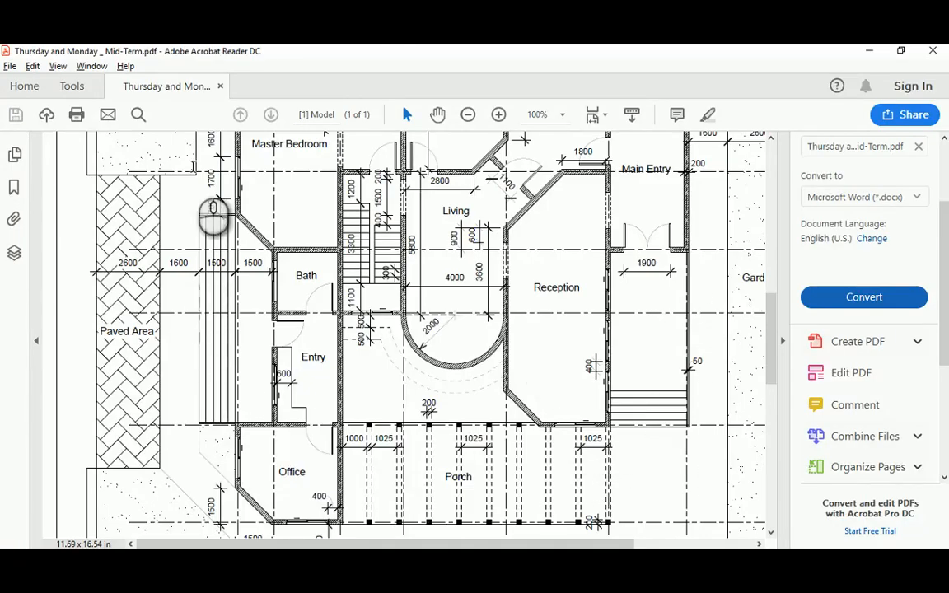
scroll(213, 213, "up", 1)
scroll(211, 224, "down", 2)
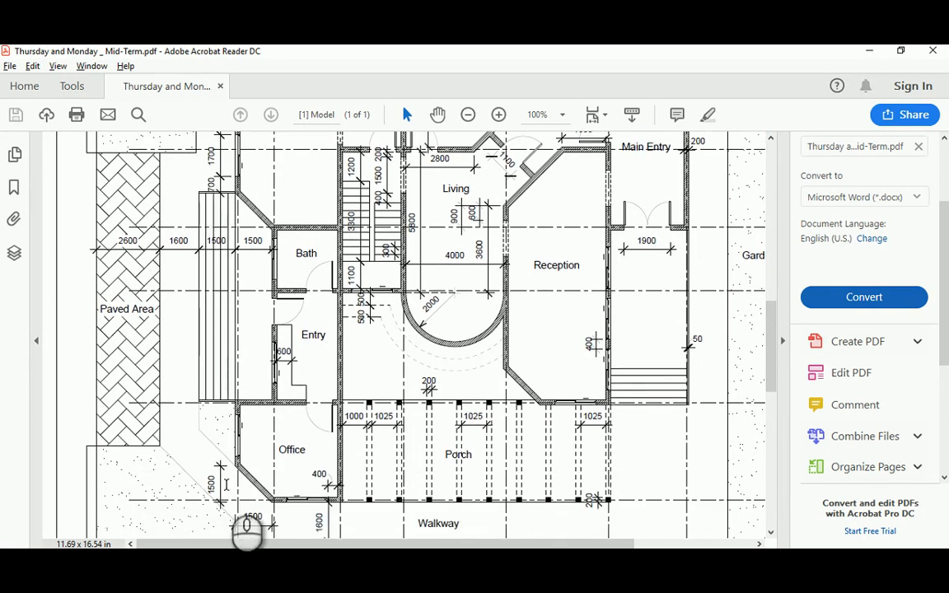
scroll(219, 272, "up", 5)
key("alt+Tab")
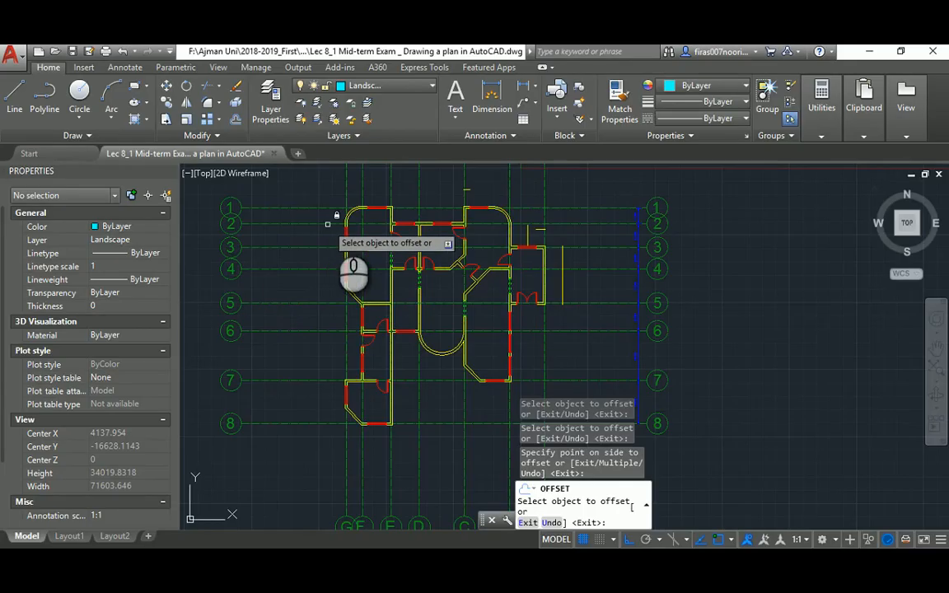
Offset the top-left and top-right corner arcs and the lower-left diagonal wall outward by 1600
scroll(378, 215, "up", 4)
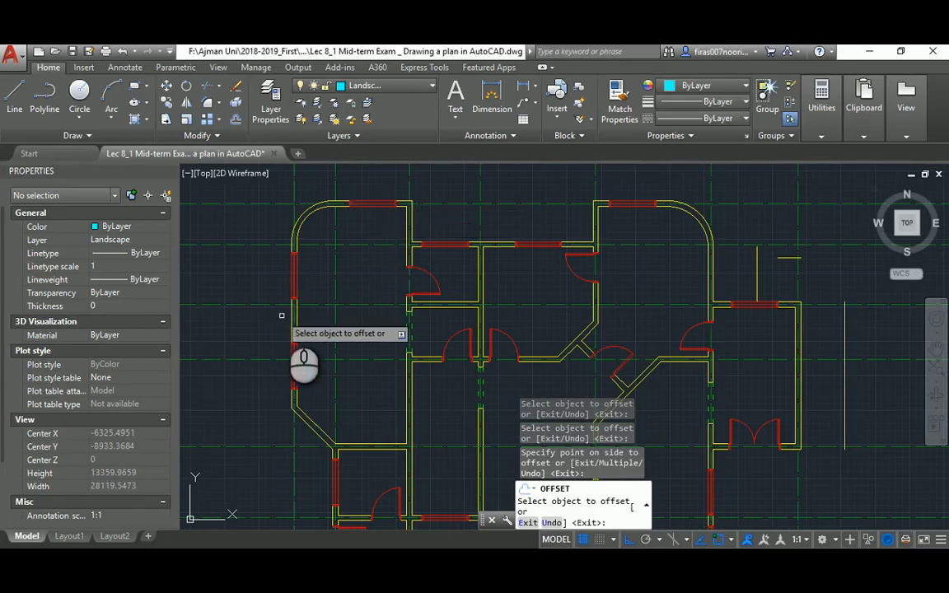
scroll(279, 363, "down", 3)
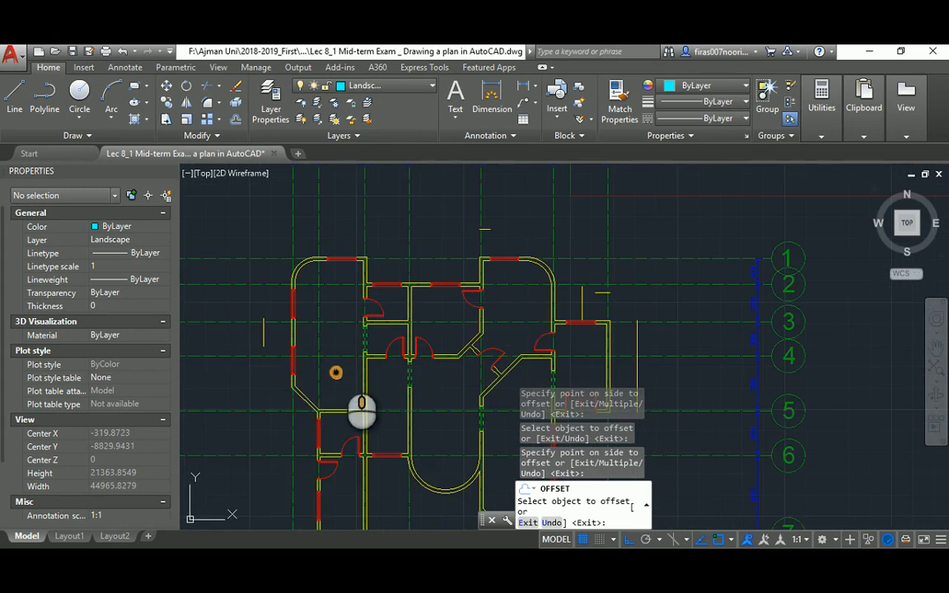
scroll(342, 266, "up", 1)
middle_click_drag(342, 264, 338, 322)
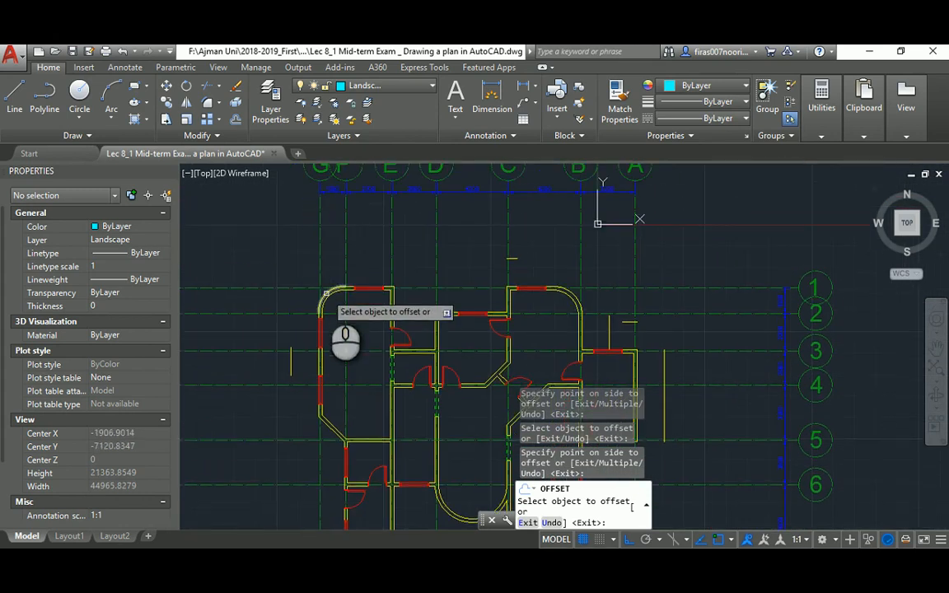
left_click(326, 293)
left_click(576, 298)
left_click(604, 271)
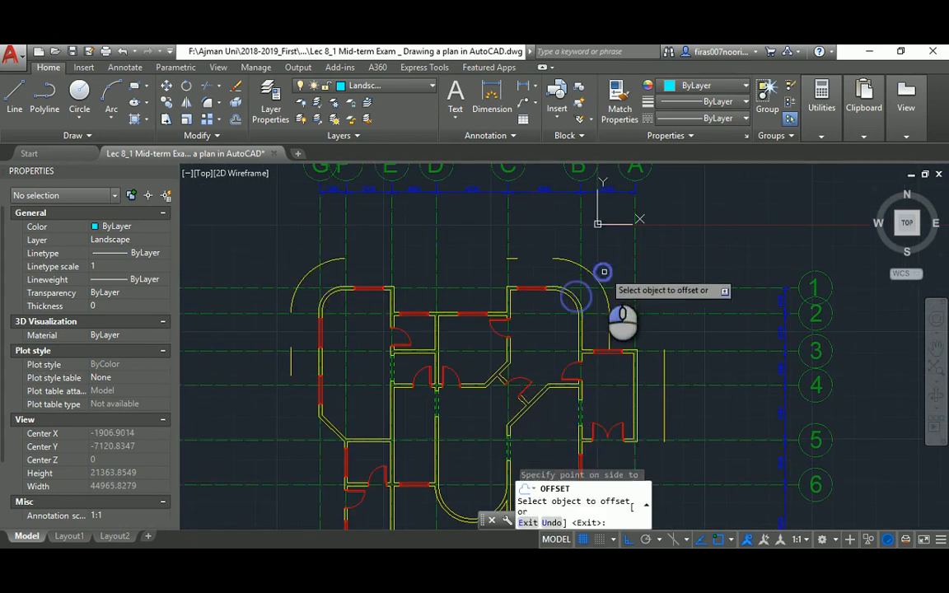
scroll(561, 274, "down", 2)
middle_click_drag(535, 313, 469, 198)
scroll(327, 331, "up", 2)
scroll(348, 377, "up", 2)
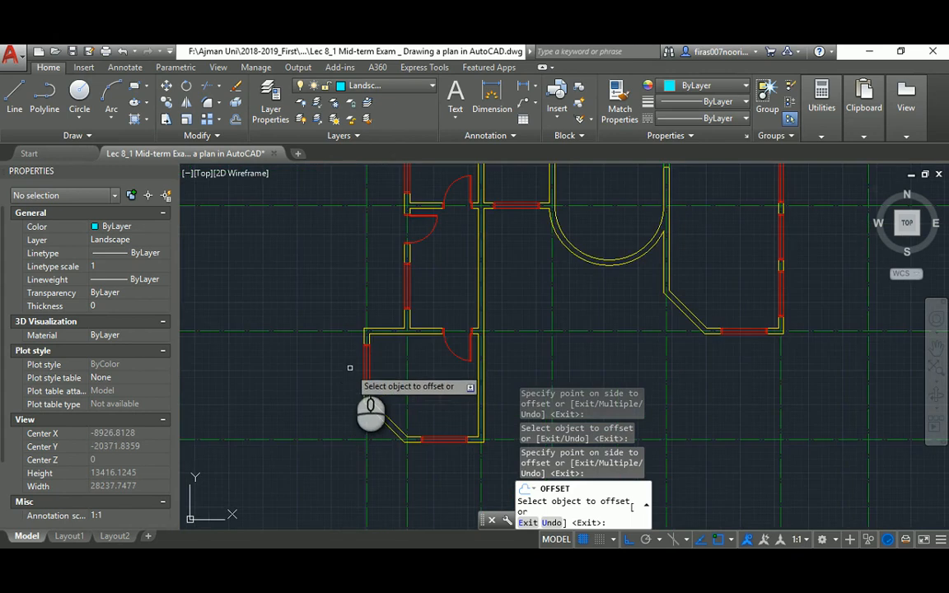
middle_click_drag(348, 381, 360, 258)
left_click(389, 296)
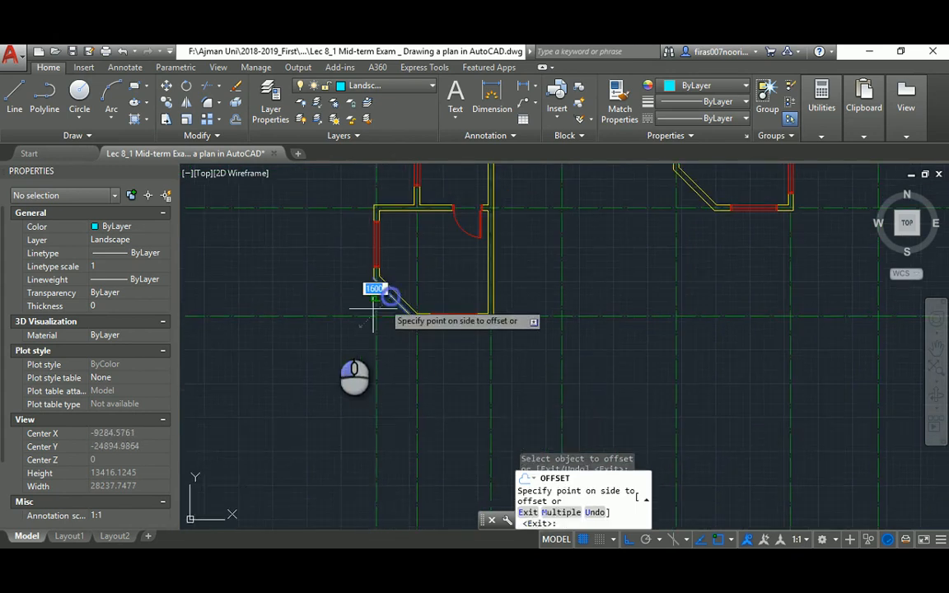
left_click(318, 333)
Recheck the PDF plan, then end the offset command
key("alt+Tab")
scroll(331, 345, "down", 1)
scroll(331, 344, "down", 2)
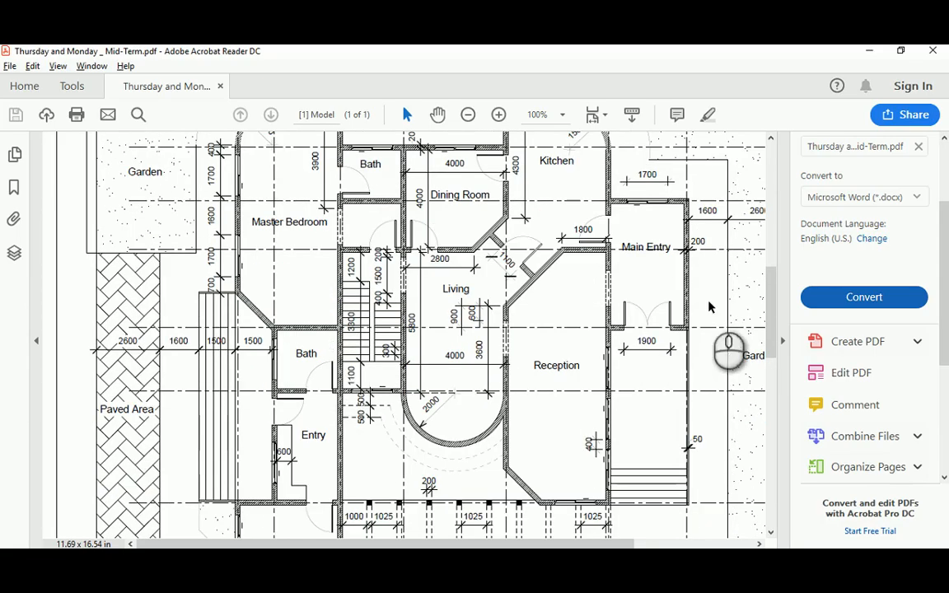
left_click_drag(766, 289, 768, 371)
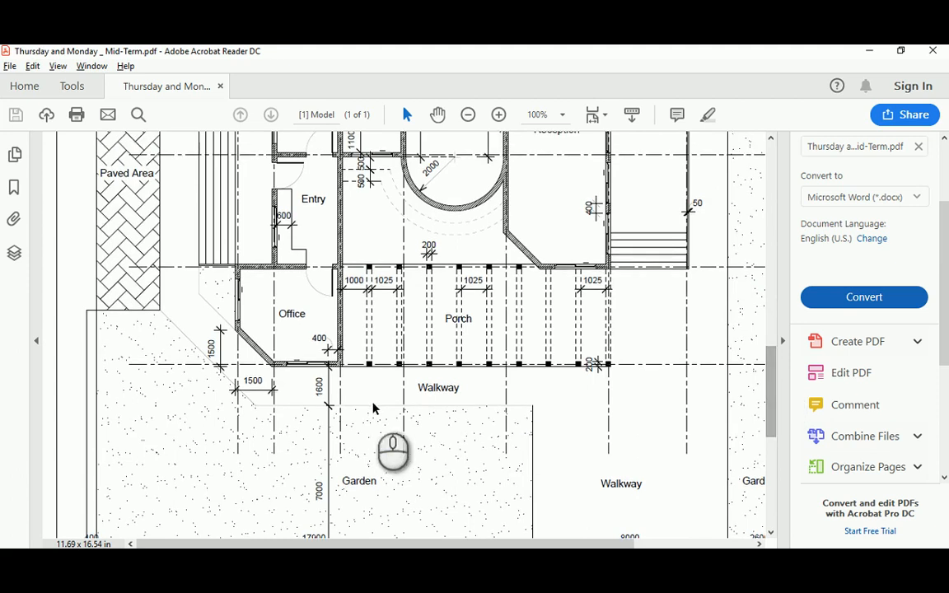
key("alt+Tab")
left_click(478, 312)
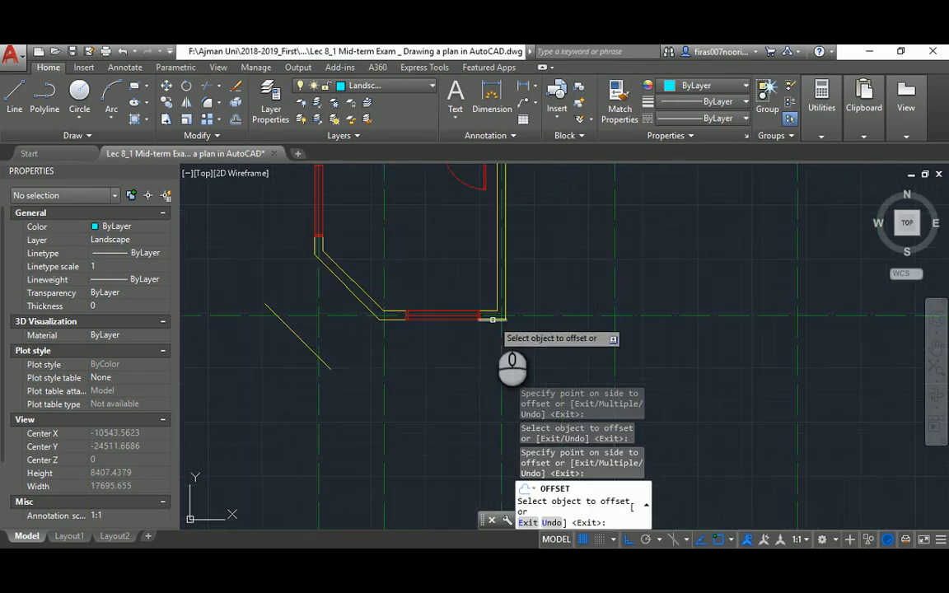
key("Escape")
key("Escape")
key("Escape")
Fillet the offset diagonal to the horizontal line and the left line to the upper-left arc
type("f")
key("space")
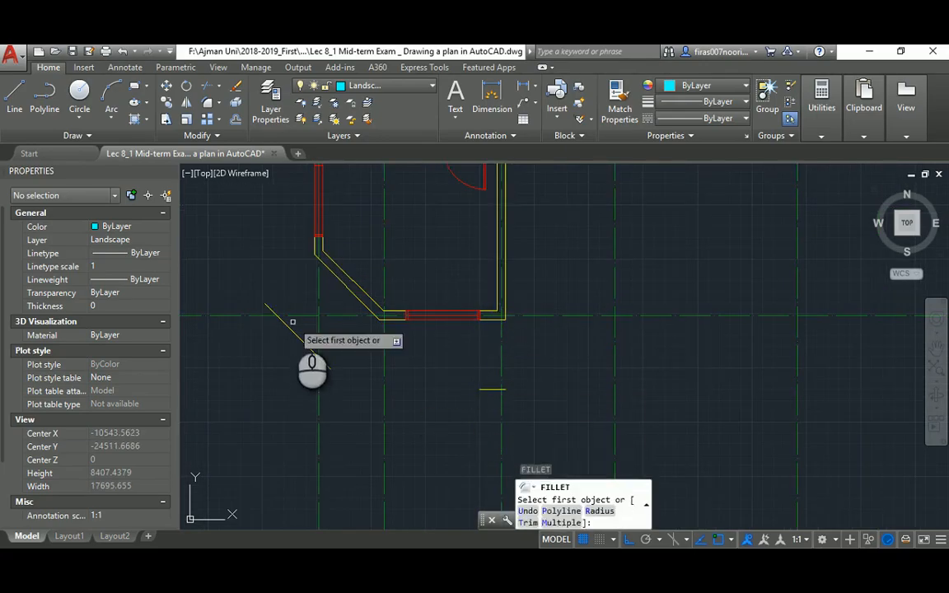
left_click(294, 332)
left_click(482, 389)
scroll(457, 281, "down", 6)
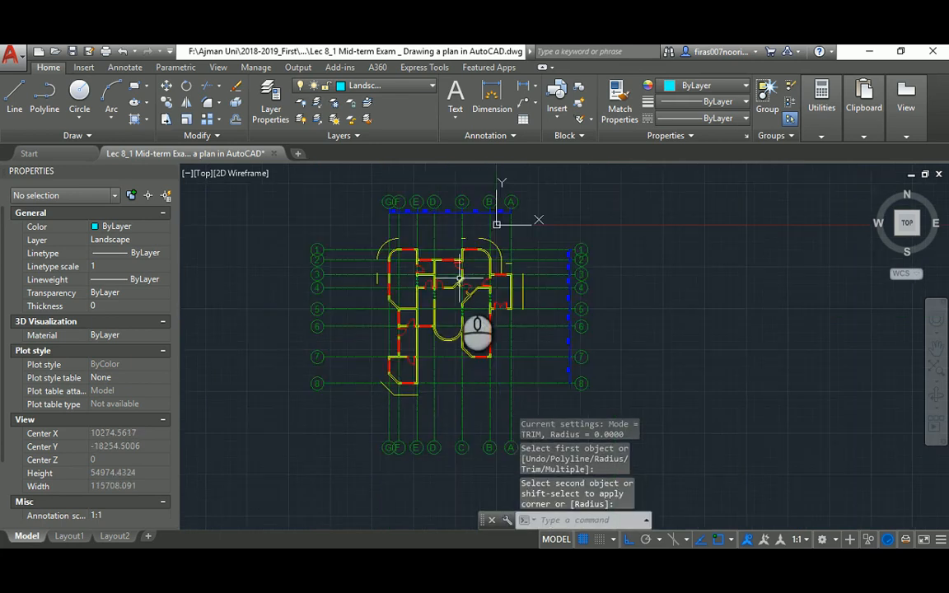
scroll(349, 313, "up", 8)
key("Escape")
key("space")
left_click(421, 331)
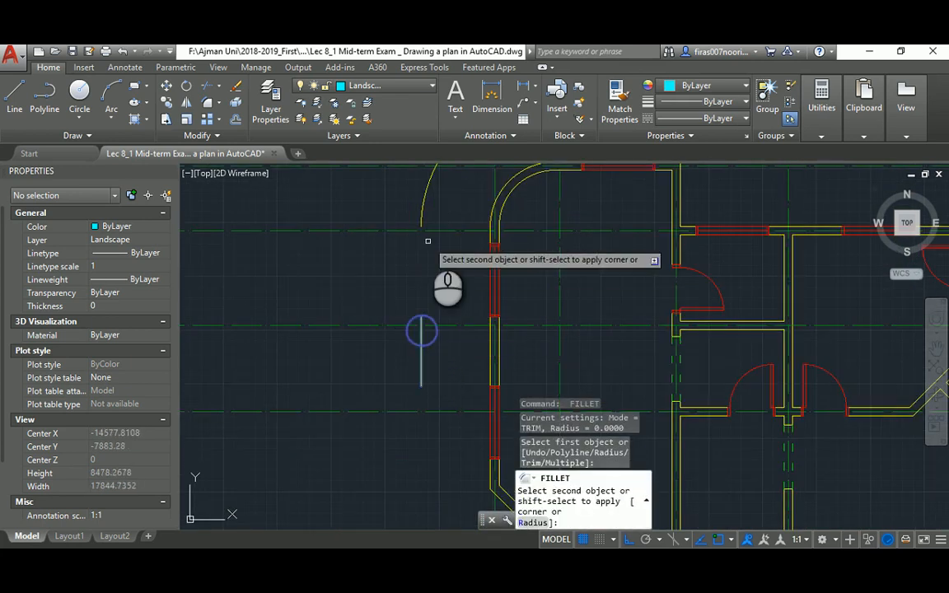
left_click(424, 216)
key("space")
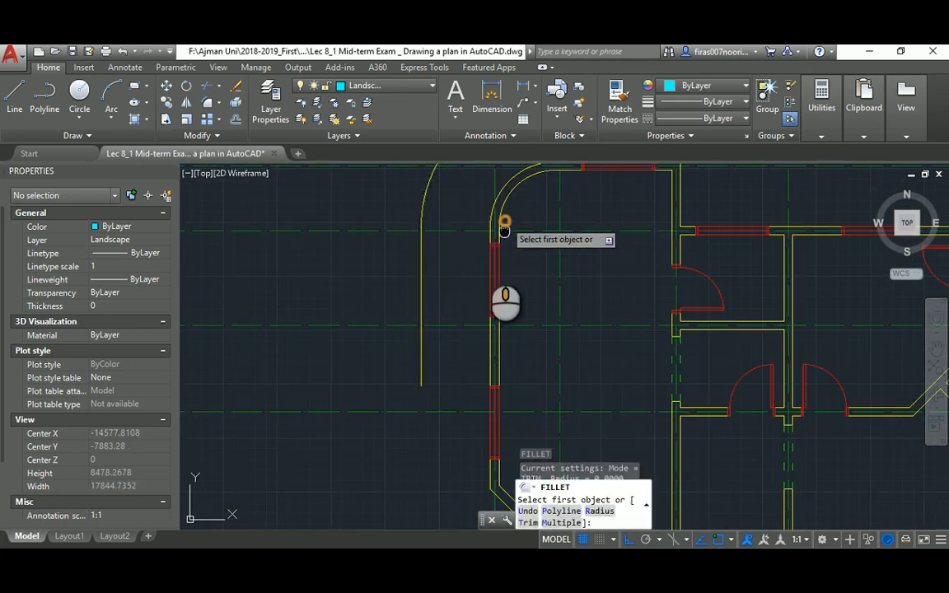
scroll(505, 224, "down", 3)
type("m")
key("Return")
Fillet the remaining walkway corners along the top and right in Multiple mode
left_click(388, 229)
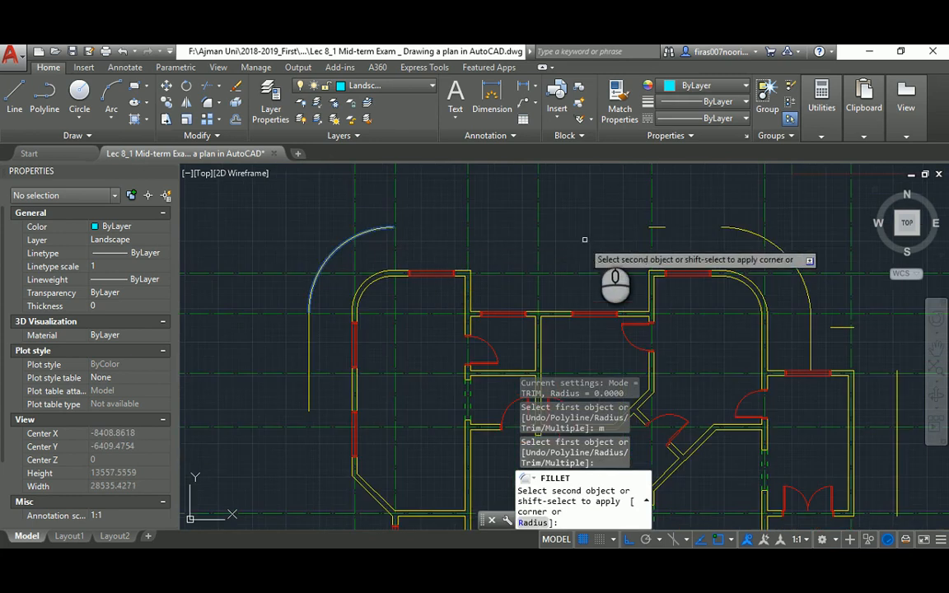
left_click(649, 225)
left_click(654, 226)
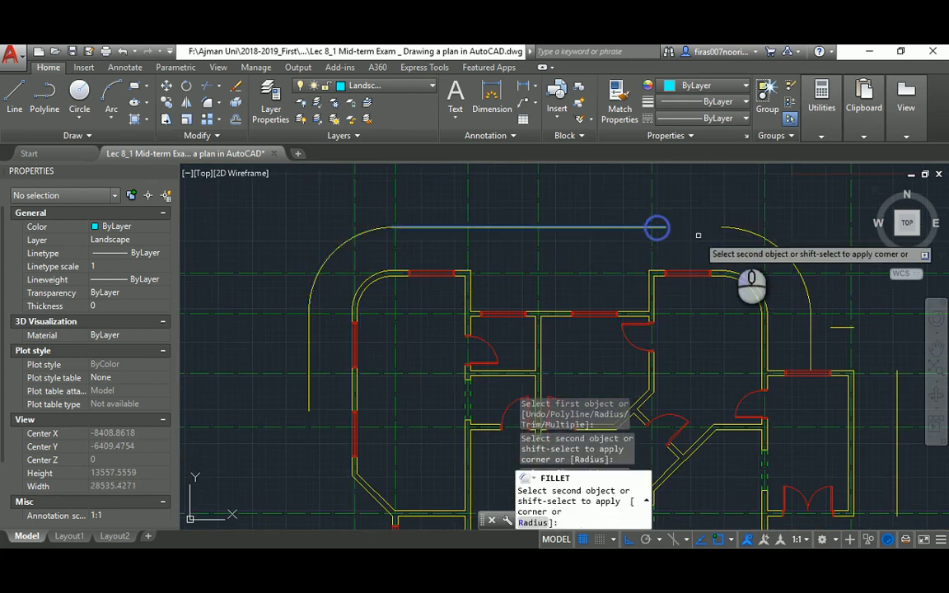
left_click(726, 228)
middle_click_drag(752, 266, 603, 247)
scroll(604, 248, "up", 4)
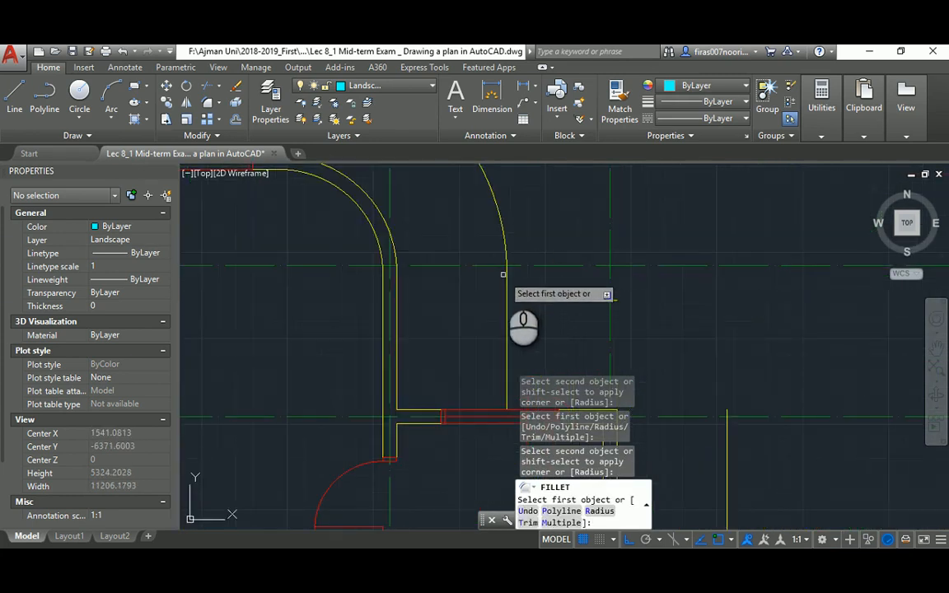
left_click(506, 279)
left_click(568, 301)
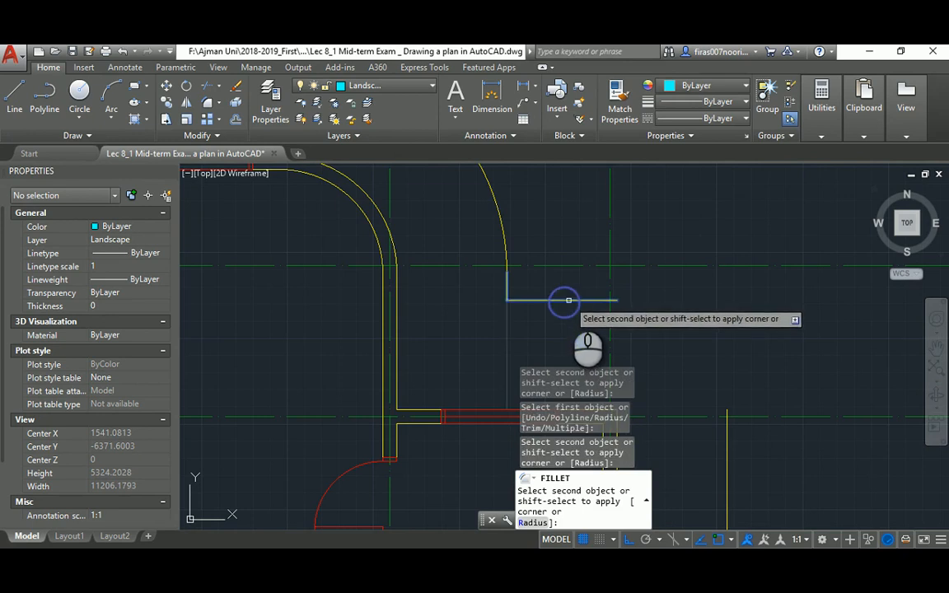
left_click(579, 299)
scroll(756, 394, "down", 2)
middle_click_drag(756, 395, 511, 196)
left_click(587, 326)
scroll(565, 304, "down", 5)
middle_click_drag(482, 239, 496, 317)
key("Escape")
key("Escape")
key("Escape")
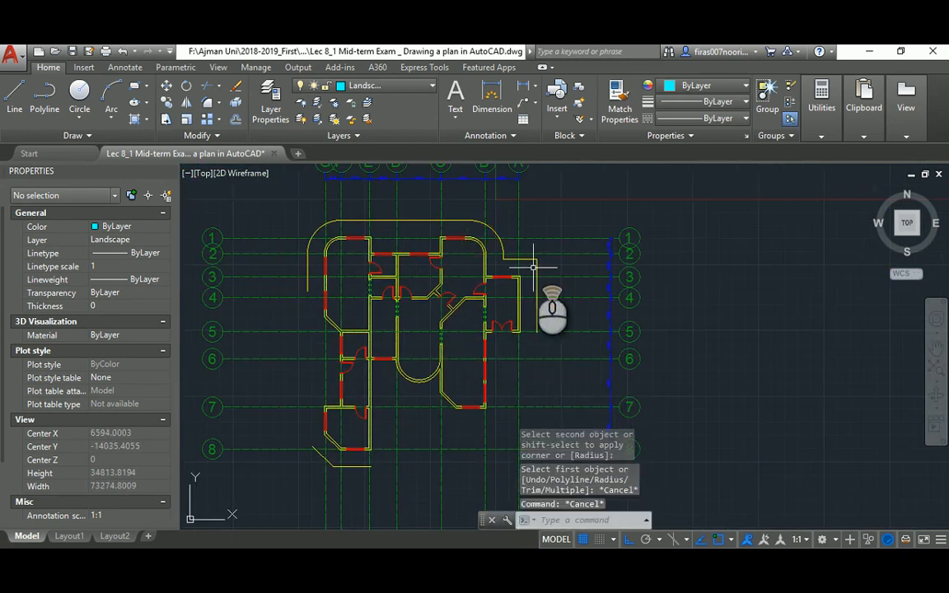
Window-select all the outer offset lines and arcs around the plan
scroll(530, 267, "up", 4)
left_click(545, 243)
left_click(527, 256)
left_click(445, 212)
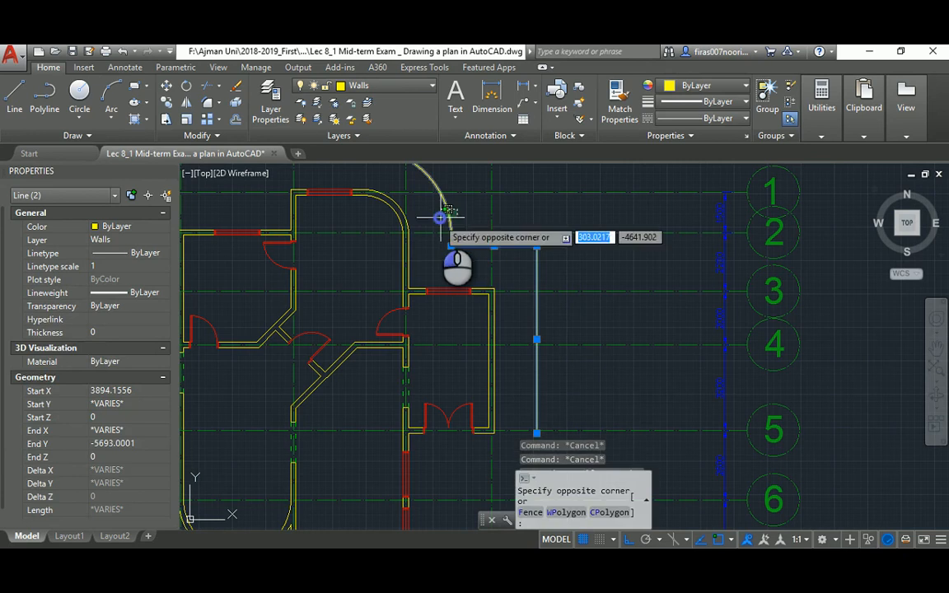
left_click(445, 250)
middle_click_drag(371, 224, 624, 343)
left_click(499, 259)
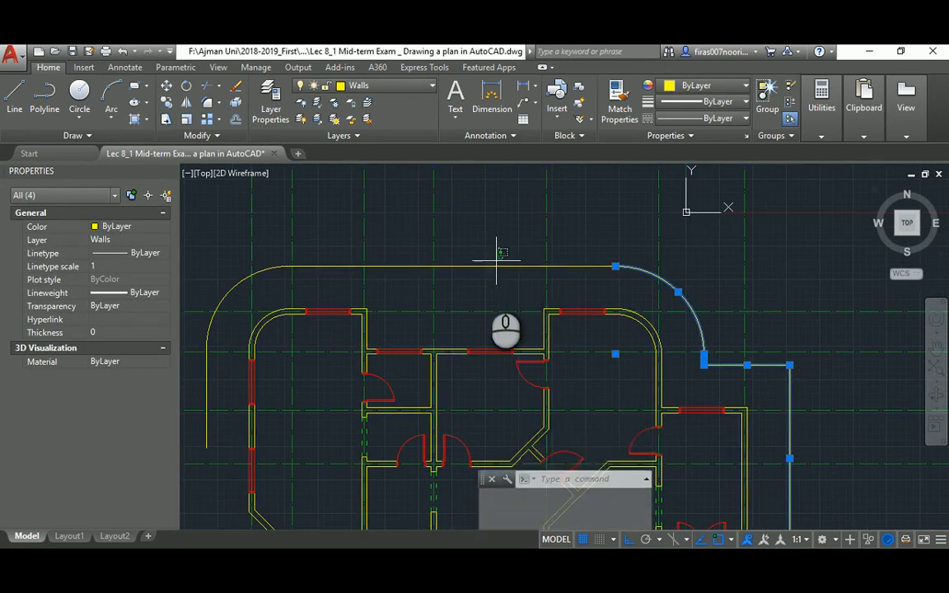
left_click(486, 282)
middle_click_drag(282, 257, 406, 249)
left_click(363, 274)
left_click(351, 283)
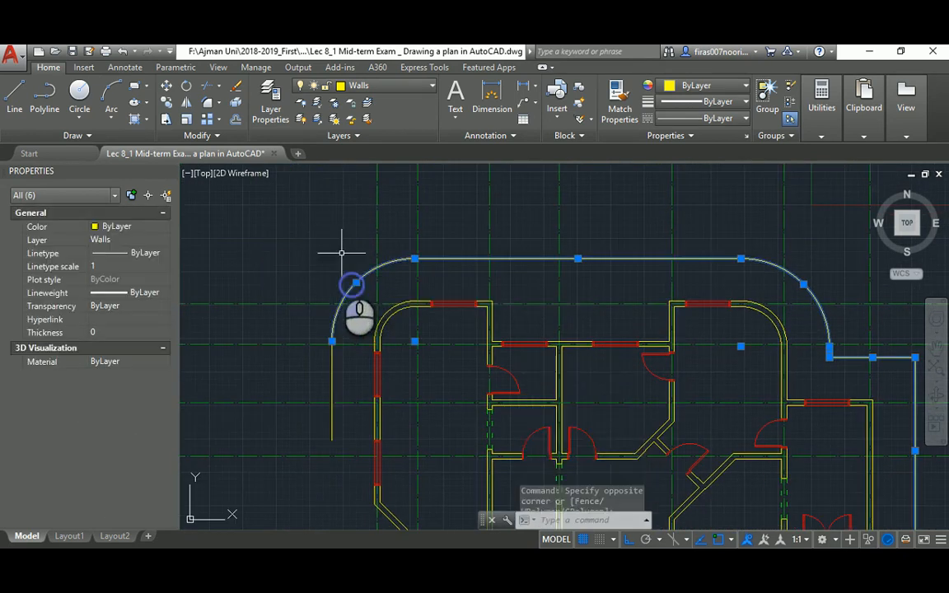
left_click(341, 356)
left_click(310, 366)
scroll(311, 368, "down", 6)
middle_click_drag(316, 371, 324, 261)
scroll(337, 358, "up", 6)
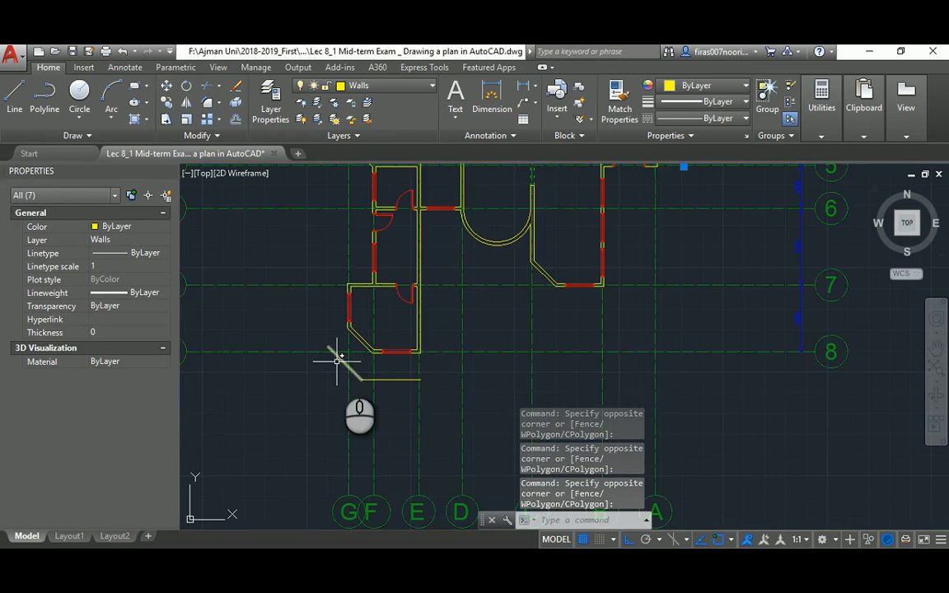
left_click(376, 372)
left_click(360, 402)
Move the selected boundary lines and arcs onto the Landscape layer
left_click(128, 239)
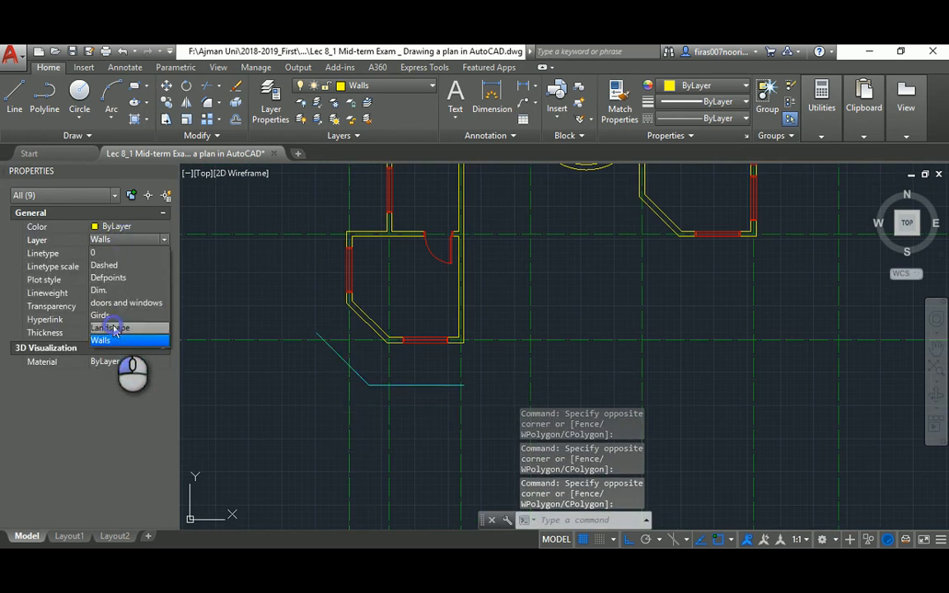
left_click(108, 328)
key("Escape")
key("Escape")
scroll(360, 363, "down", 5)
scroll(359, 363, "up", 4)
key("alt+Tab")
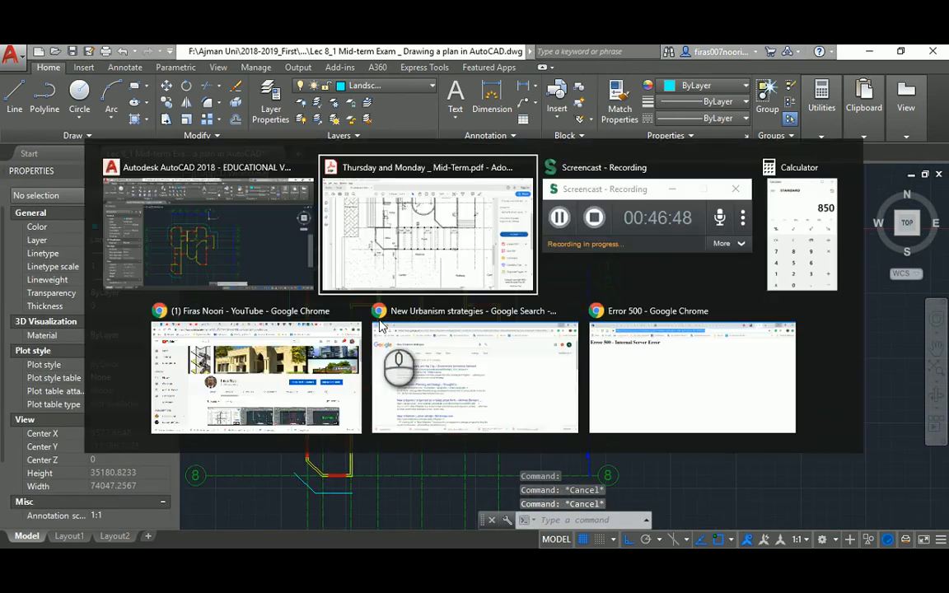
Read the PDF's layer table, noting Stairs & Steps is red with Default lineweight
scroll(690, 282, "up", 3)
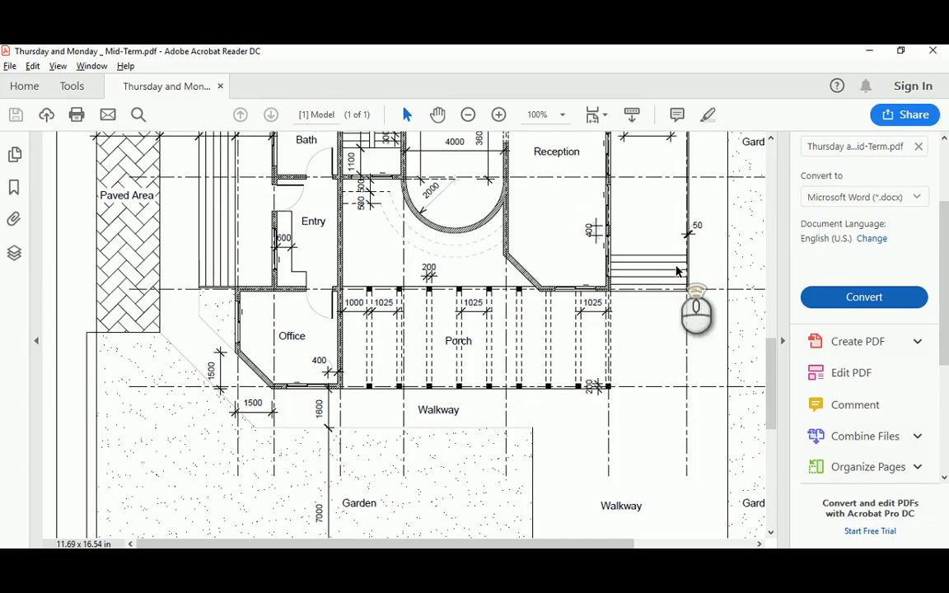
mouse_move(770, 323)
left_mouse_down()
mouse_move(772, 303)
mouse_move(761, 299)
mouse_move(763, 453)
left_mouse_up()
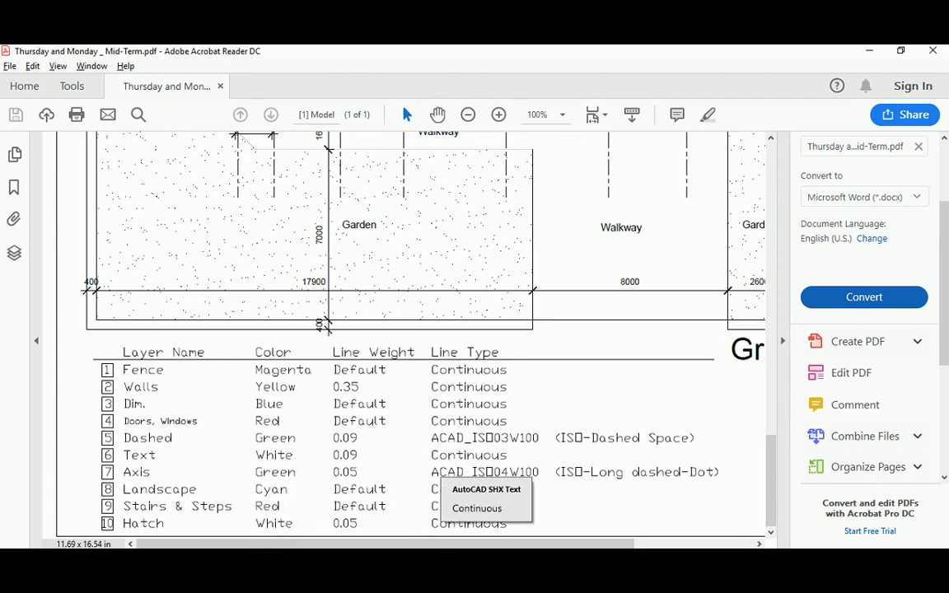
left_click(479, 564)
Create a Stairs layer with red colour and 0.25 mm lineweight, and make it current
type("LA")
key("Return")
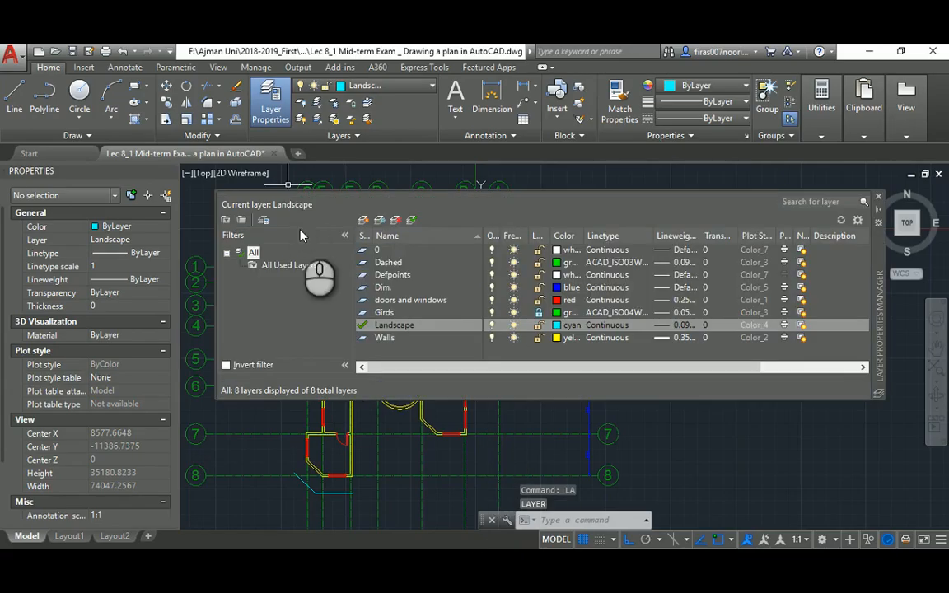
left_click(364, 220)
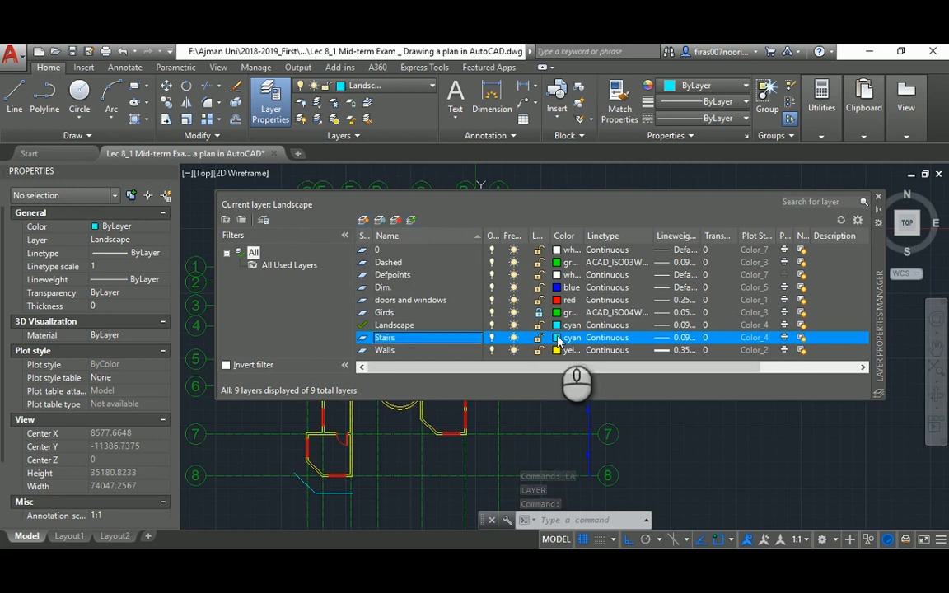
left_click(558, 338)
left_click(366, 334)
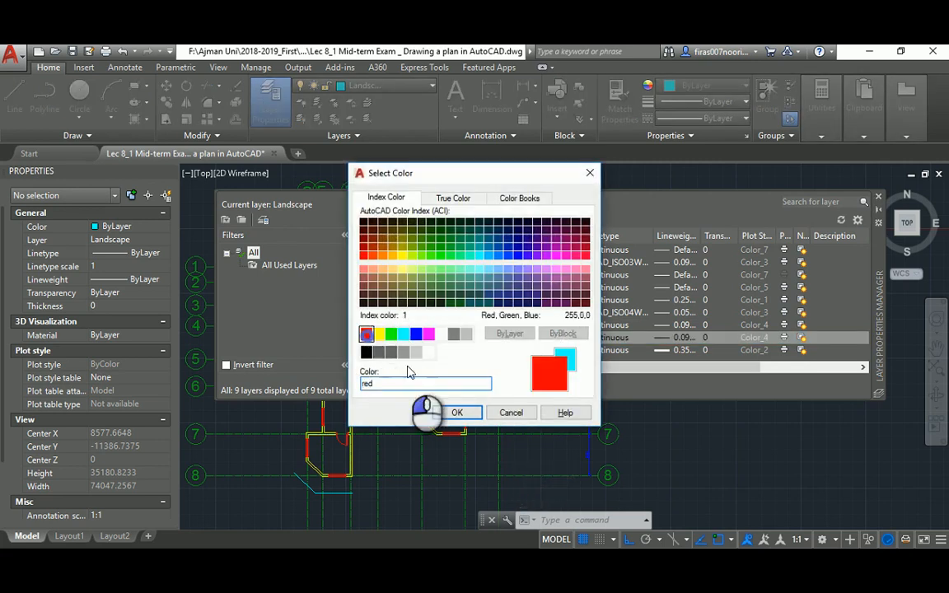
left_click(458, 413)
left_click(660, 338)
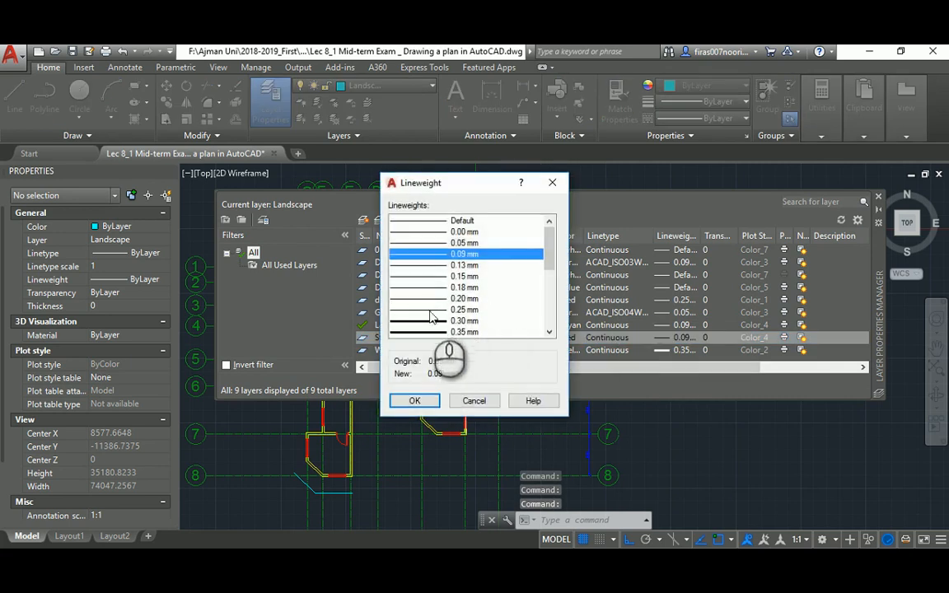
left_click(427, 310)
left_click(416, 401)
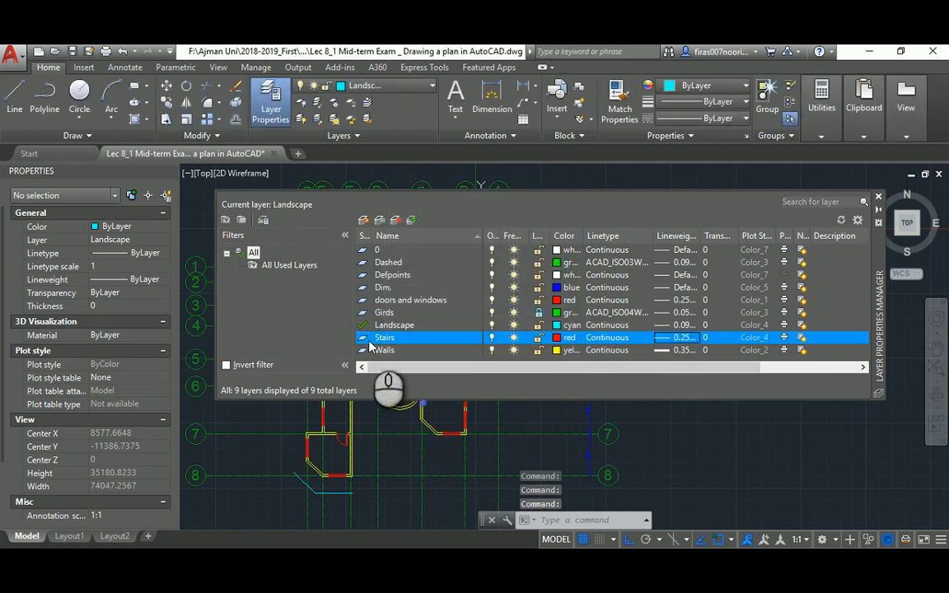
left_click(877, 200)
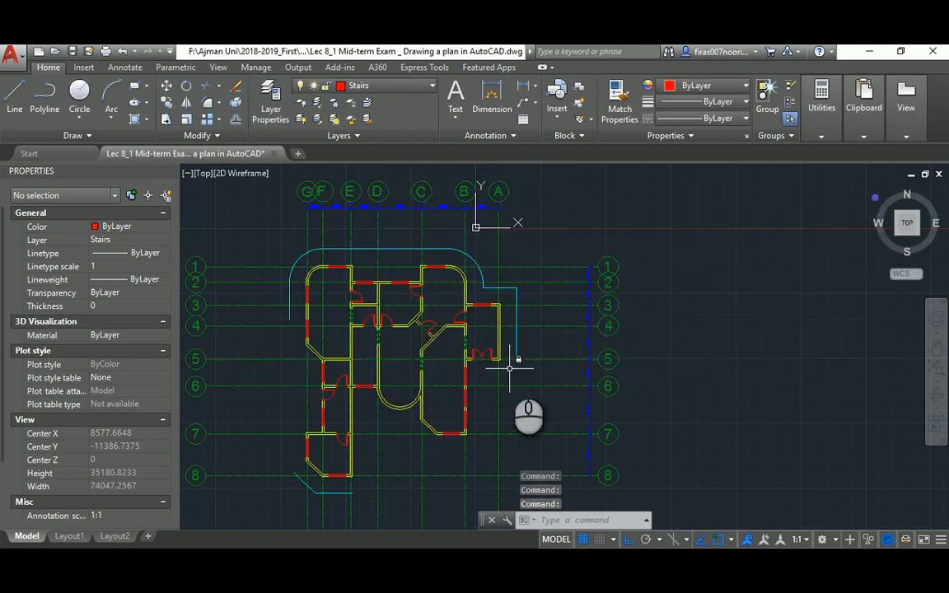
After checking the exam PDF, draw a vertical red line left of the building wall
middle_click_drag(511, 368, 515, 282)
scroll(479, 299, "up", 2)
middle_click_drag(458, 322, 517, 282)
key("alt+Tab")
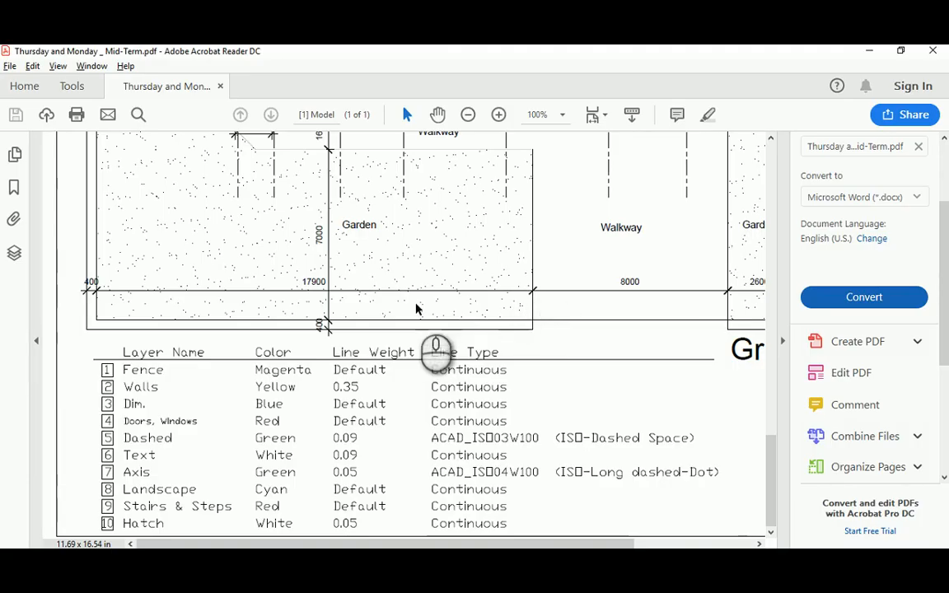
scroll(417, 309, "up", 1)
left_click_drag(772, 486, 771, 310)
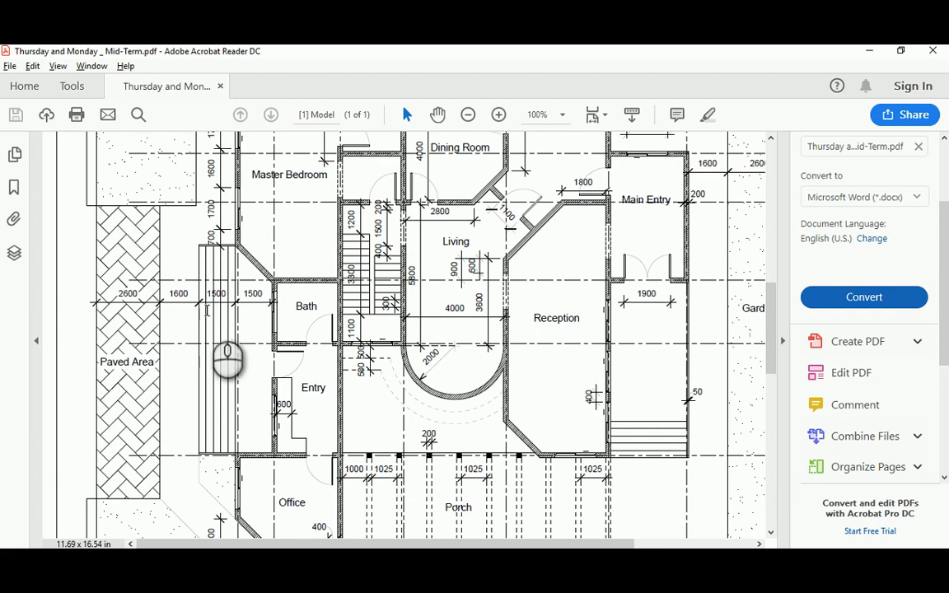
key("alt+Tab")
middle_click_drag(286, 274, 428, 375)
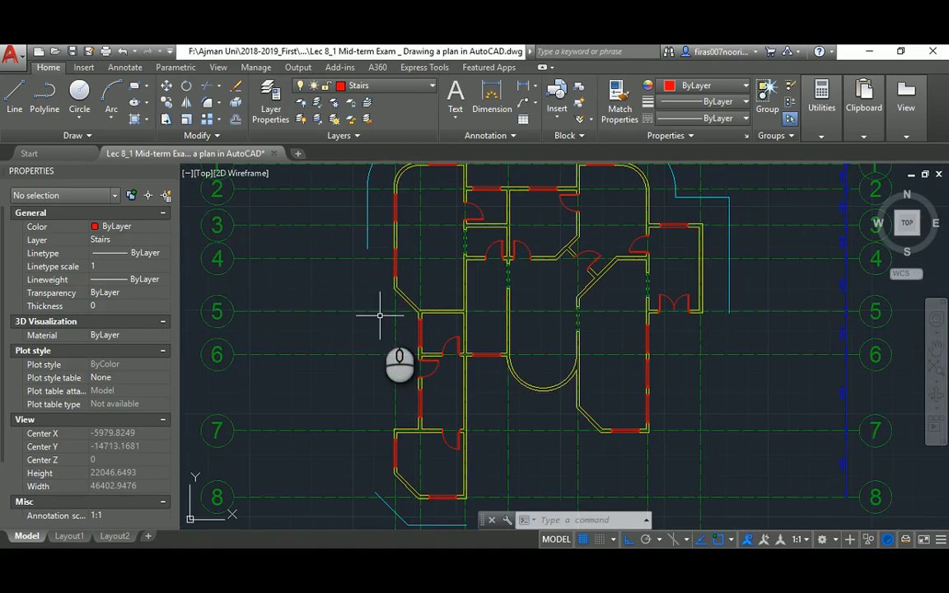
key("l")
key("Return")
left_click(391, 293)
scroll(383, 418, "up", 4)
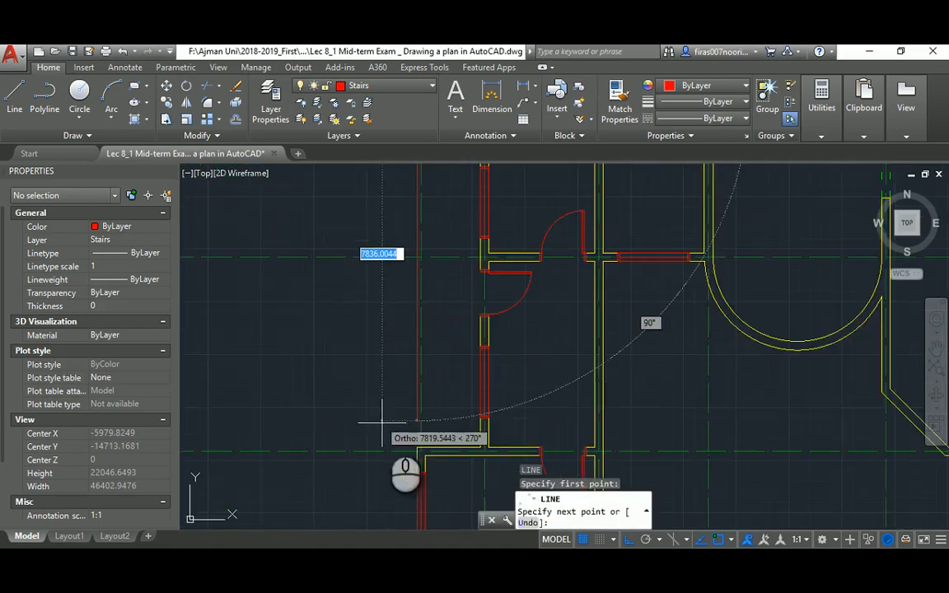
left_click(414, 445)
key("Escape")
middle_click_drag(382, 281, 390, 355)
Offset the vertical line 1500 to the left
key("o")
key("Return")
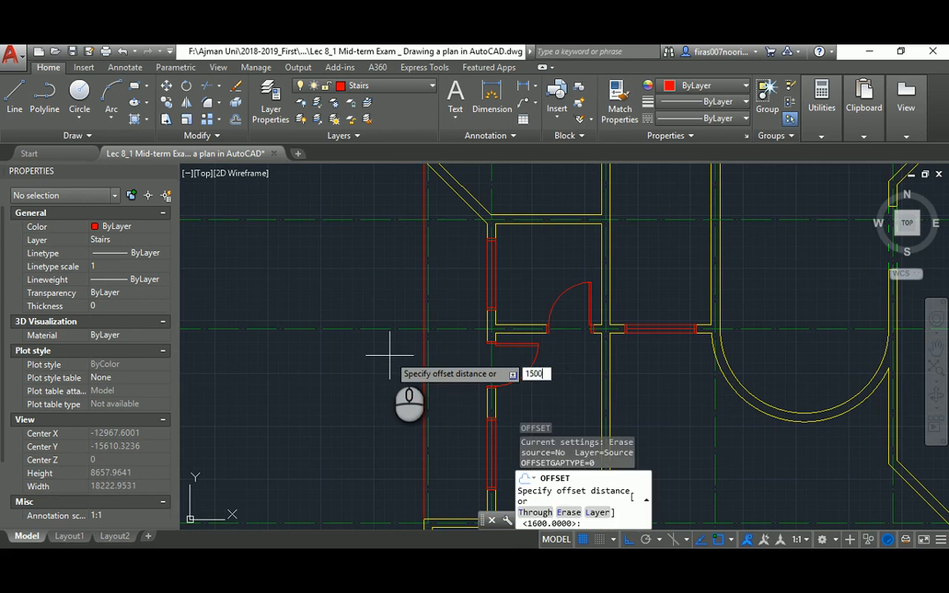
key("Return")
left_click(426, 272)
left_click(357, 272)
key("Escape")
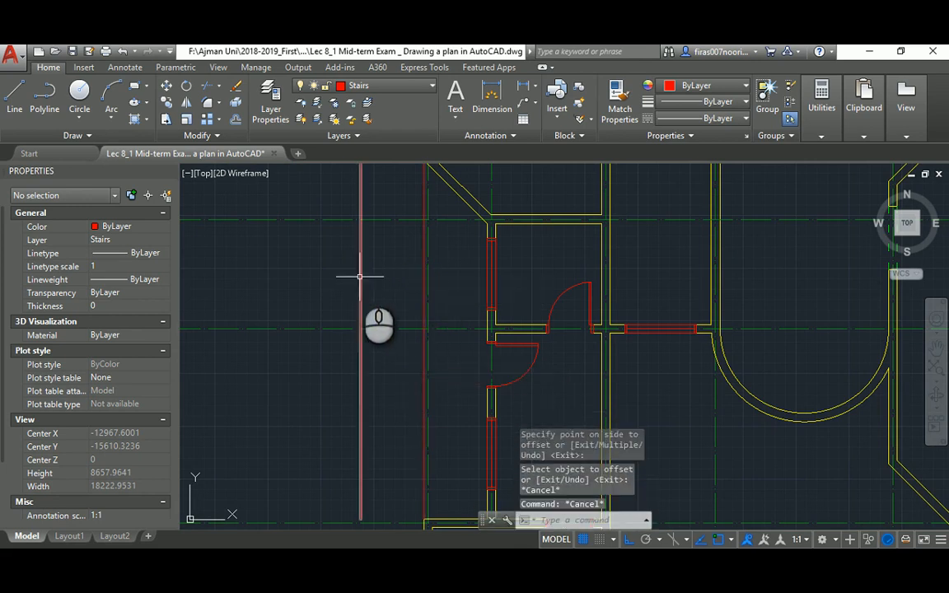
Offset the stair line 300 four times to the right to create the tread lines
key("o")
key("Return")
type("3")
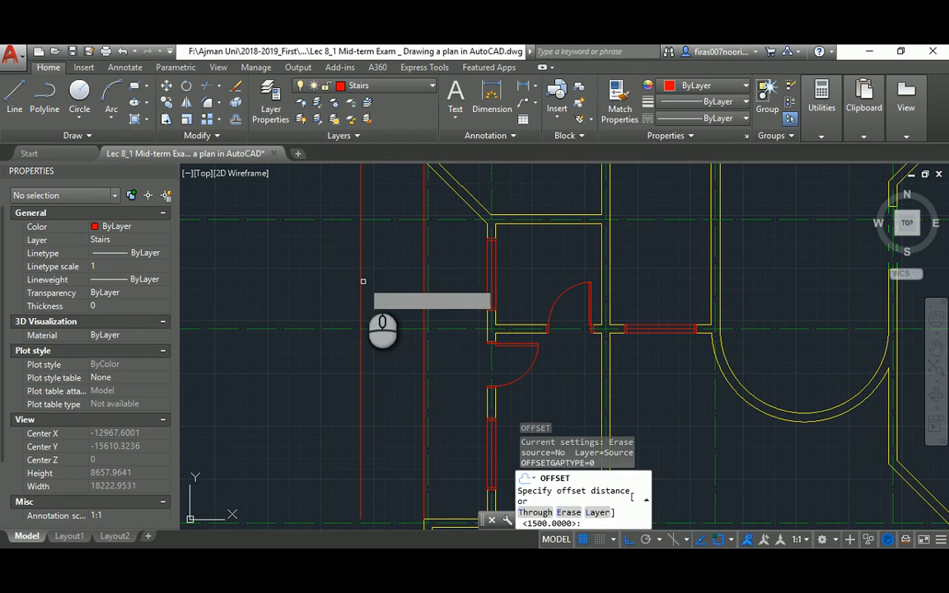
type("00")
key("Return")
left_click(361, 278)
left_click(379, 273)
left_click(373, 260)
left_click(385, 263)
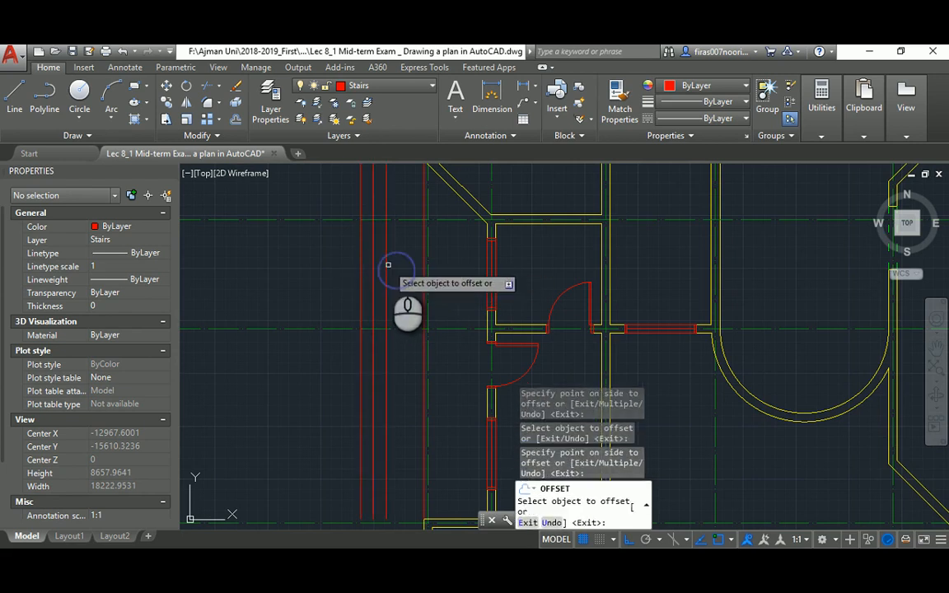
left_click(387, 265)
left_click(400, 265)
left_click(400, 266)
left_click(409, 269)
scroll(408, 271, "down", 2)
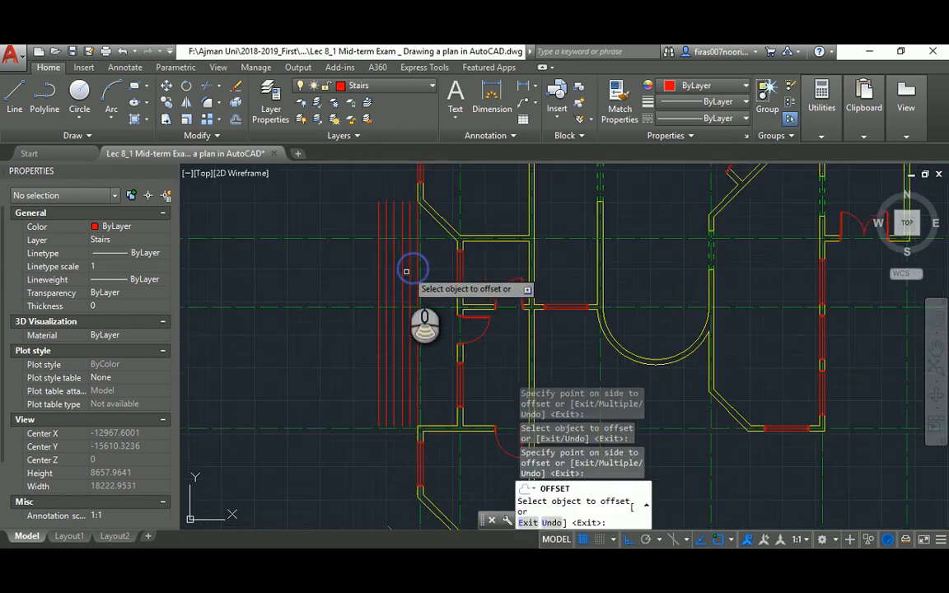
key("Escape")
middle_click_drag(404, 239, 414, 271)
Draw the stair's top edge line from the wall corner across the tread lines
key("alt+Tab")
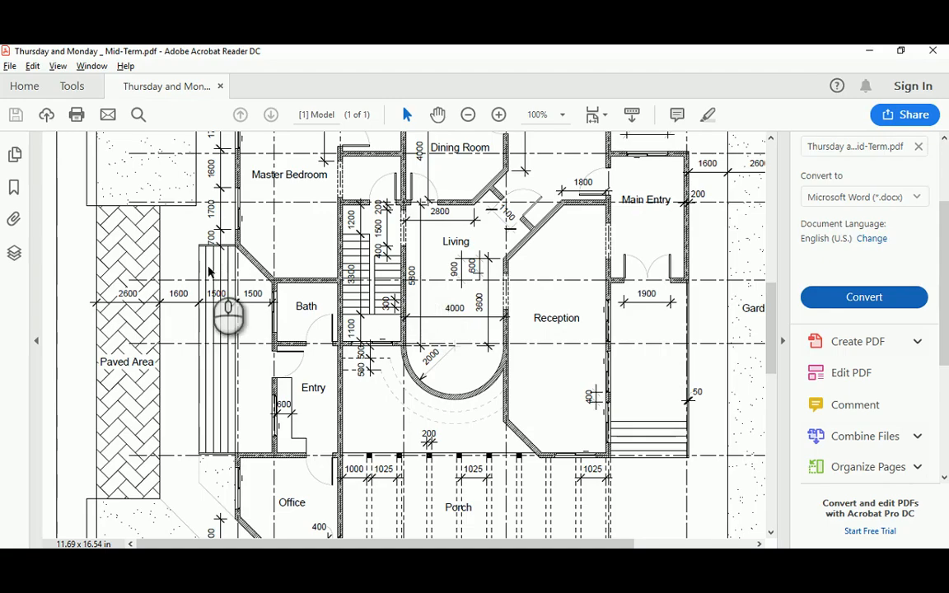
key("alt+Tab")
scroll(449, 230, "up", 3)
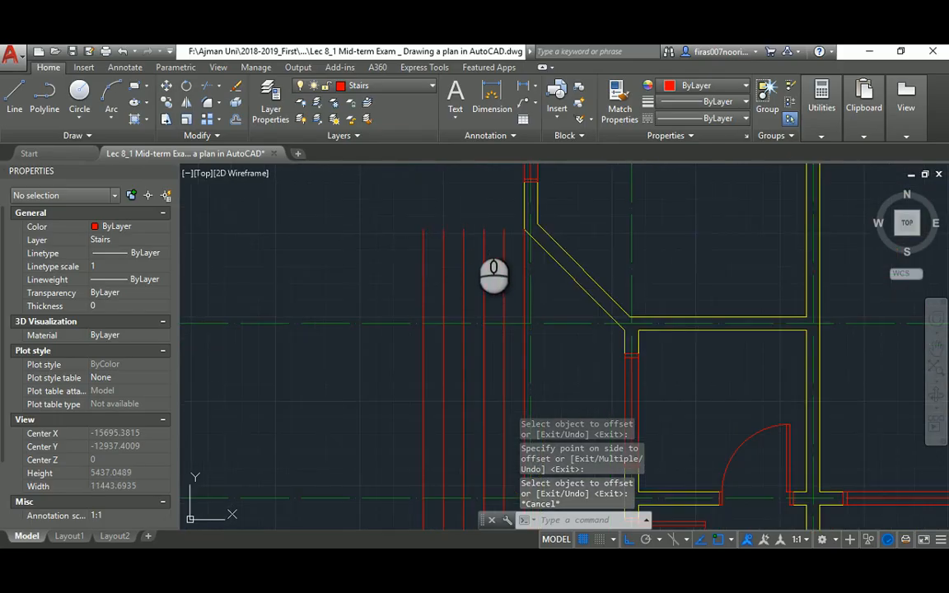
type("l")
key("Return")
left_click(524, 229)
left_click(423, 229)
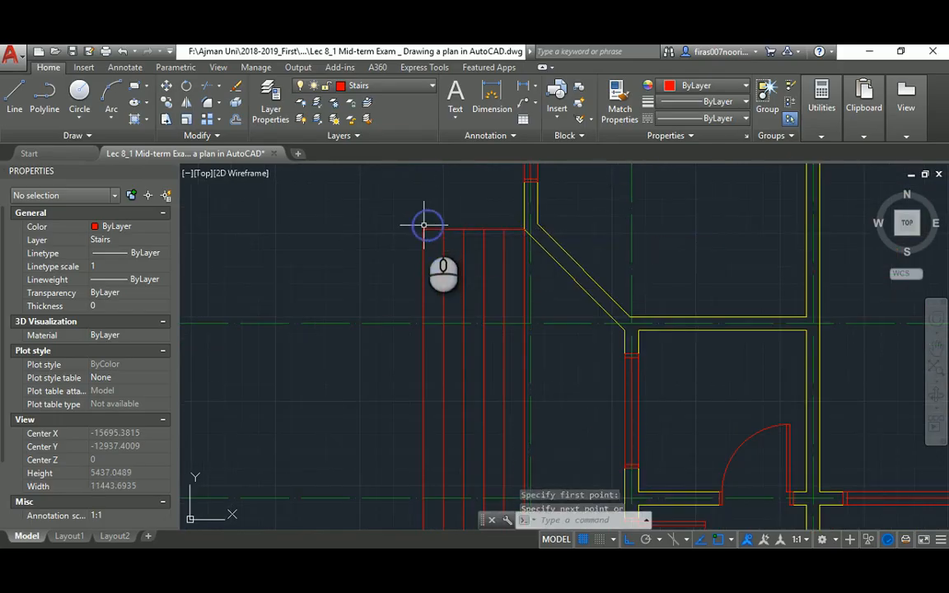
key("Escape")
key("Escape")
Offset the top stair line 50 upward
type("o")
key("Return")
key("Return")
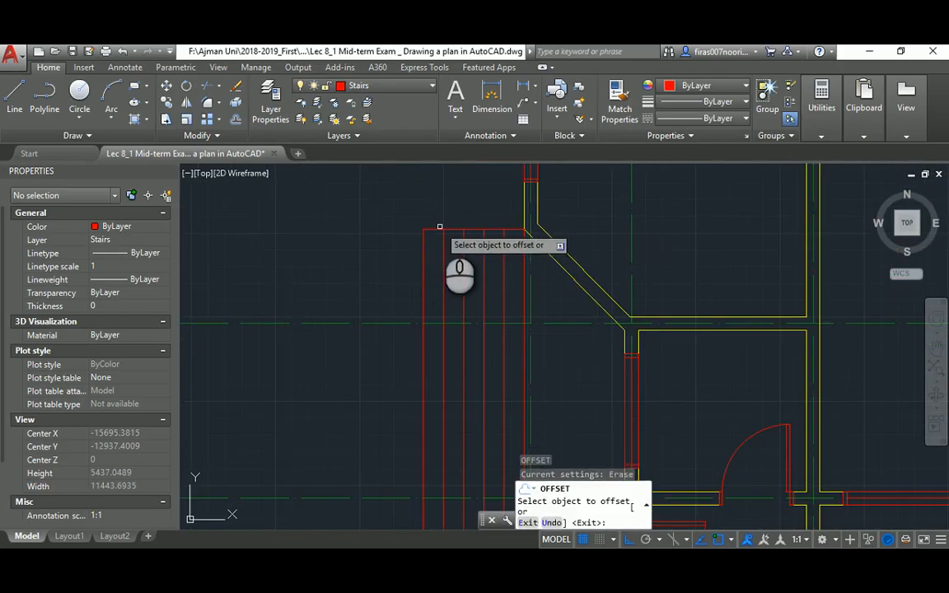
left_click(436, 228)
left_click(432, 197)
key("Escape")
key("Escape")
Extend the left stair line up to the top edge line, then compare with the exam PDF
scroll(423, 219, "up", 2)
key("Escape")
key("Escape")
type("ex")
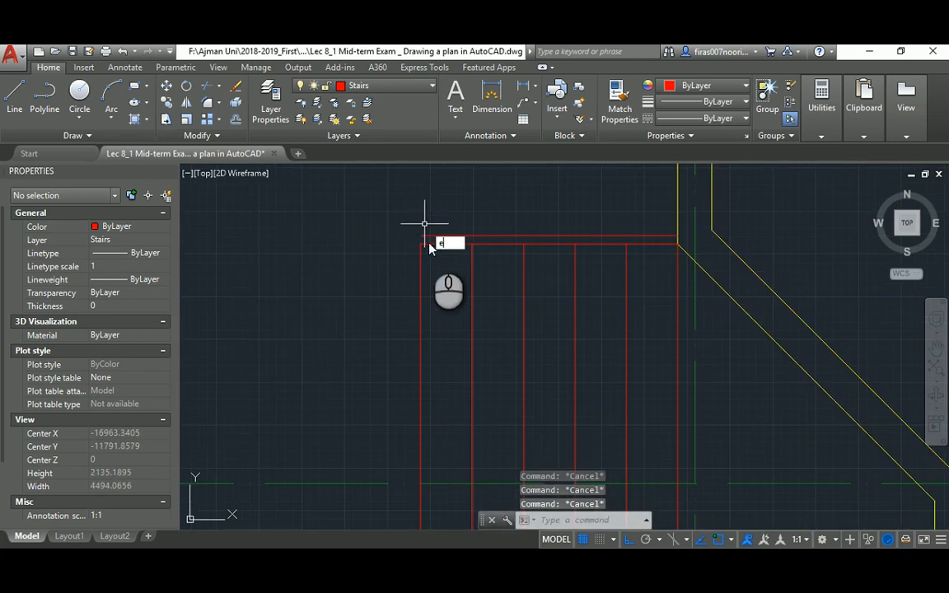
key("Return")
key("Return")
left_click(421, 251)
key("Escape")
scroll(393, 218, "down", 6)
middle_click_drag(380, 390, 398, 241)
scroll(397, 298, "down", 2)
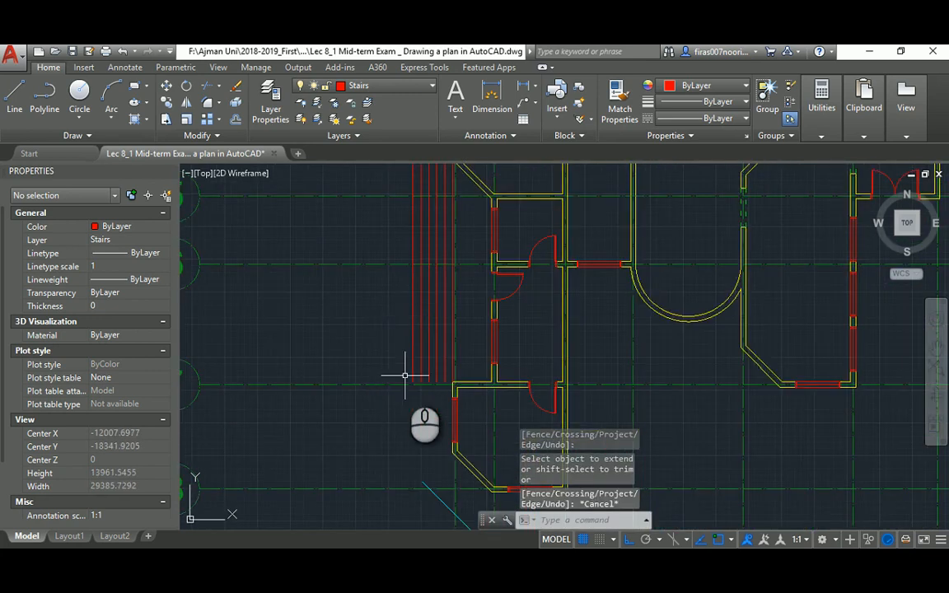
middle_click_drag(405, 375, 405, 301)
key("alt+Tab")
scroll(285, 329, "up", 5)
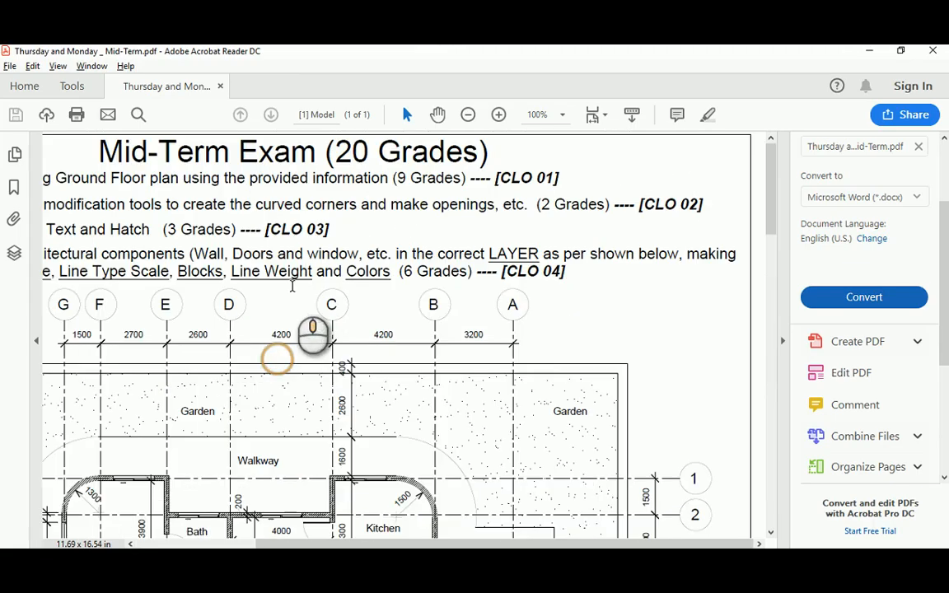
Copy the stair-top lines from their right end to the wall corner below the stairs
left_click_drag(507, 545, 385, 540)
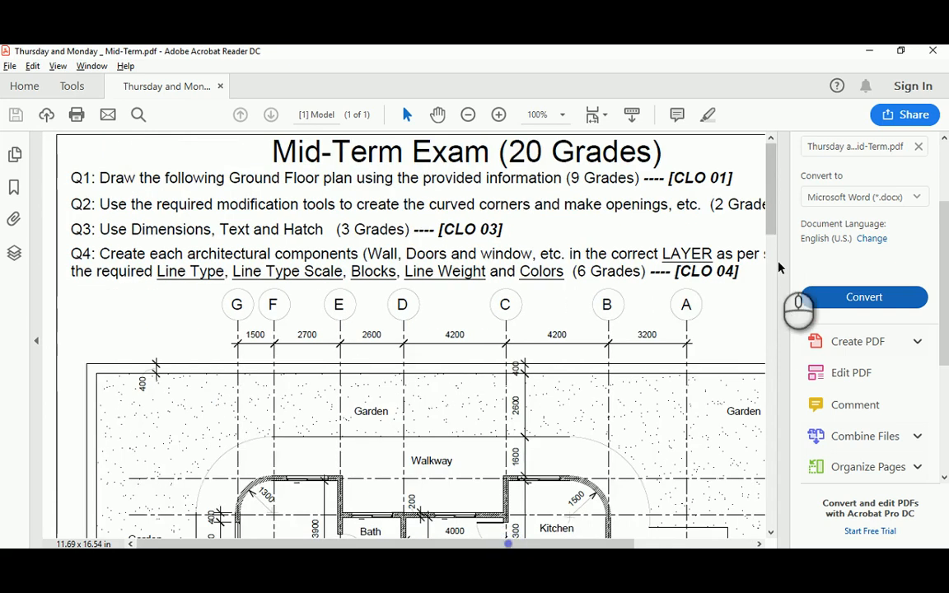
left_click_drag(771, 215, 764, 387)
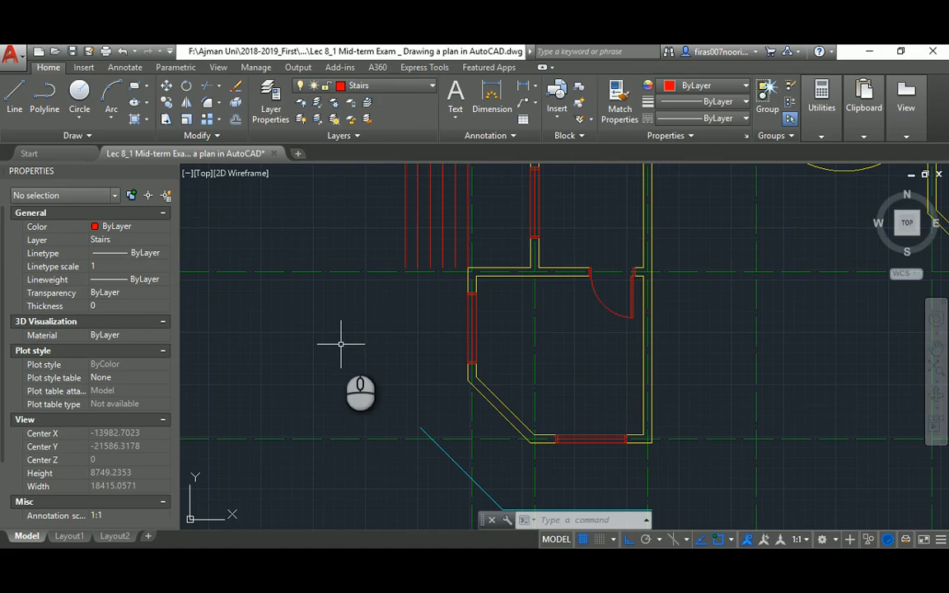
scroll(457, 333, "up", 2)
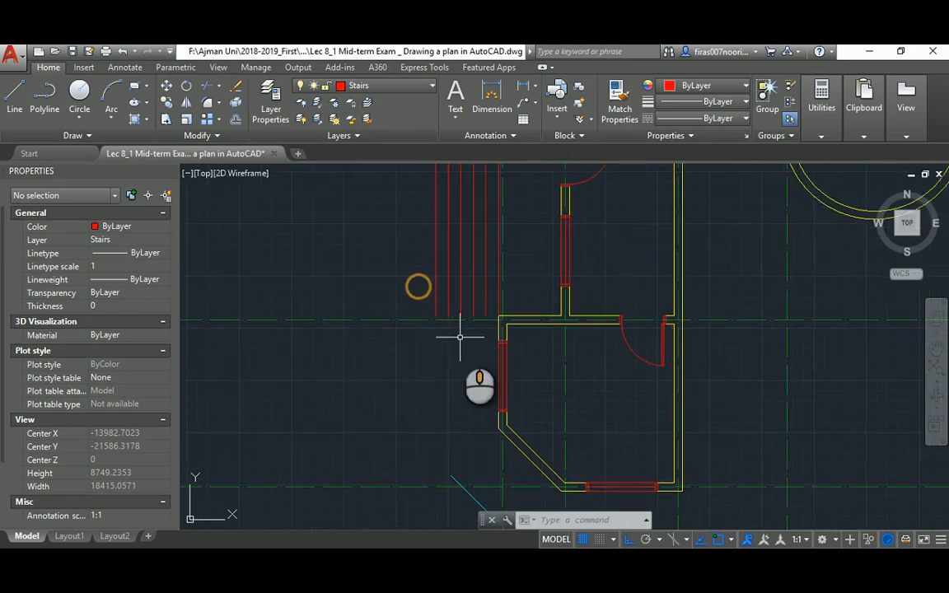
key("Escape")
key("Escape")
scroll(471, 256, "up", 3)
middle_click_drag(471, 251, 477, 354)
type("co")
key("Return")
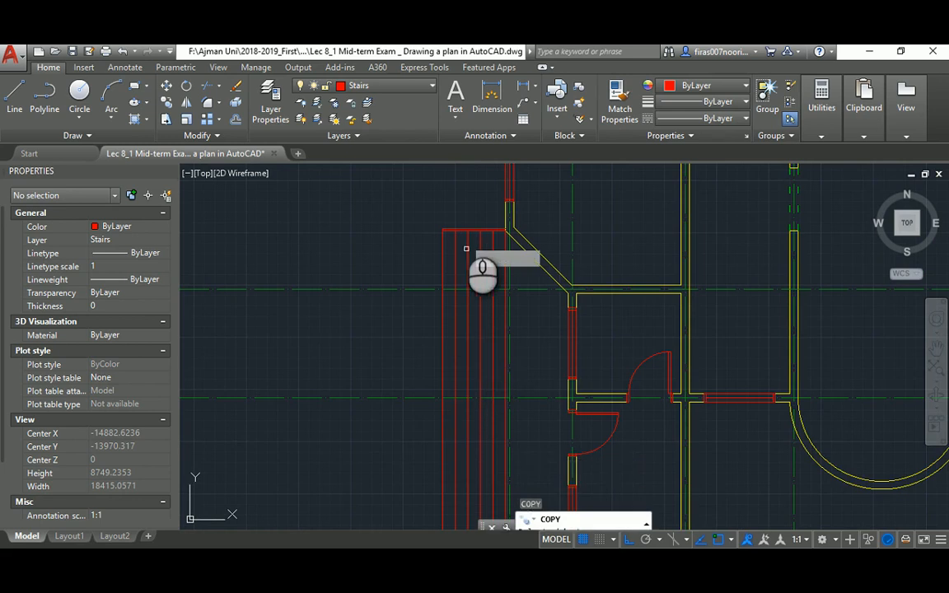
scroll(464, 225, "up", 4)
left_click(436, 214)
left_click(420, 262)
key("Return")
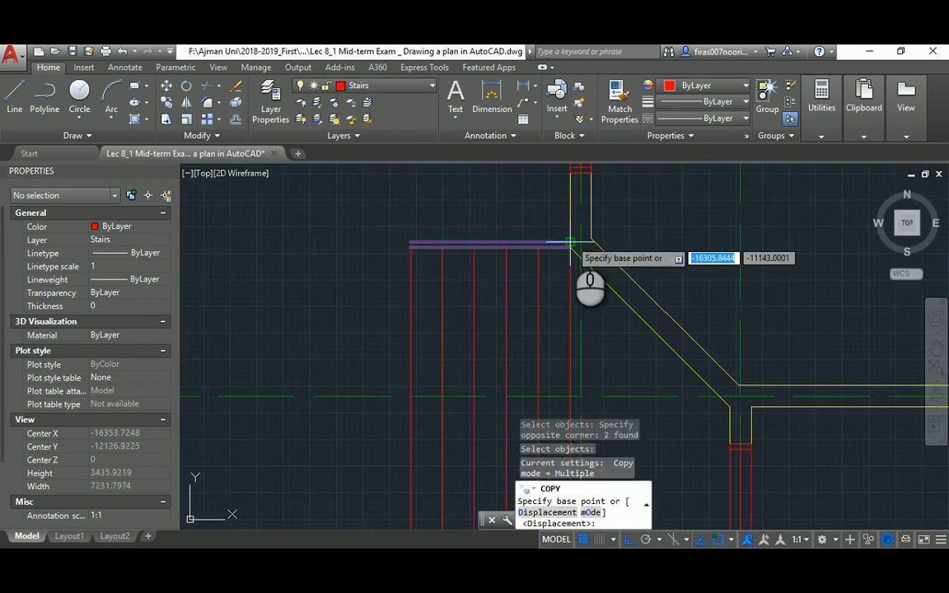
left_click(569, 243)
scroll(571, 229, "down", 6)
middle_click_drag(546, 335, 465, 182)
scroll(469, 298, "up", 6)
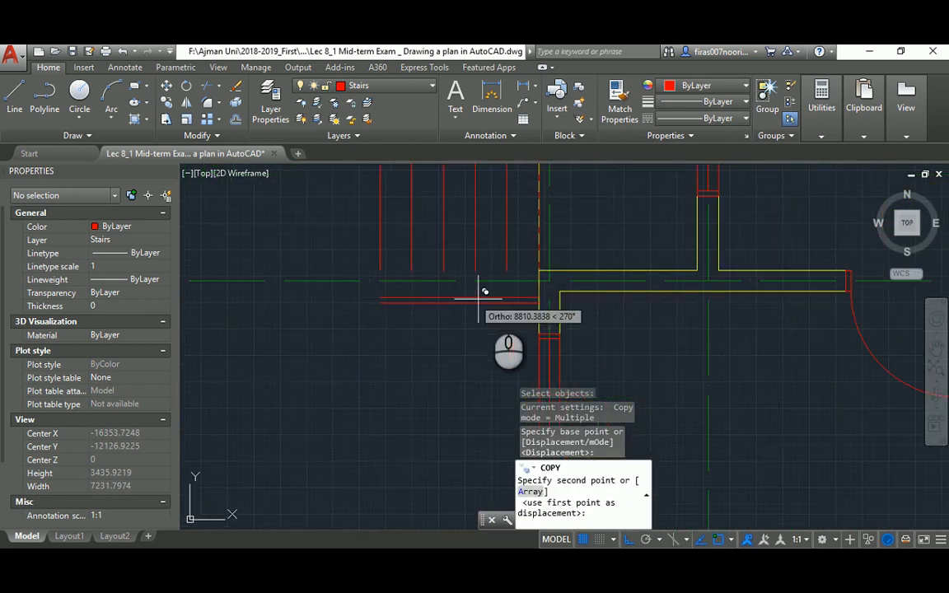
left_click(540, 271)
key("Return")
Start EXTEND with all objects as boundaries, cancel it, and check the reference PDF
type("ex")
key("Return")
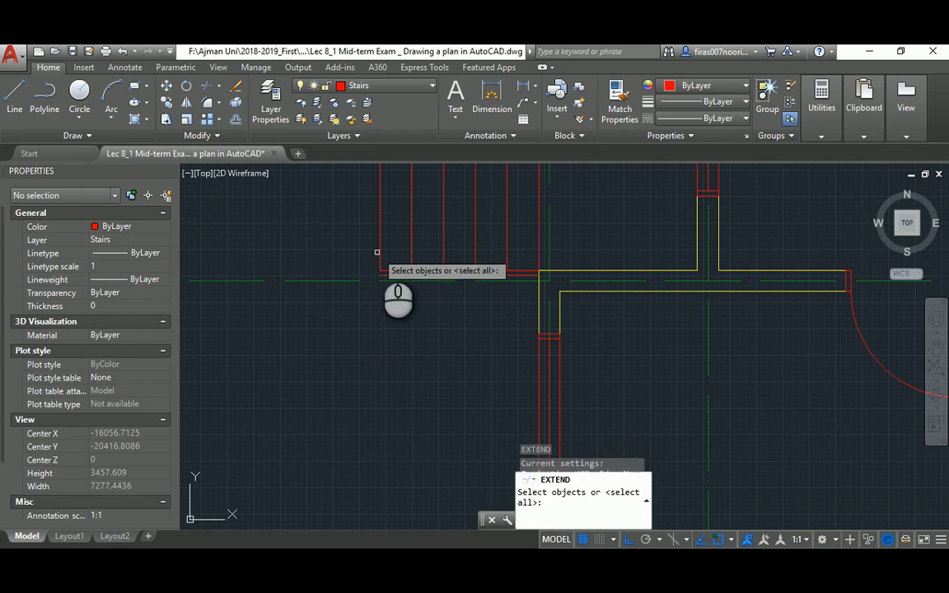
key("Return")
scroll(342, 279, "down", 2)
key("Escape")
scroll(353, 248, "down", 8)
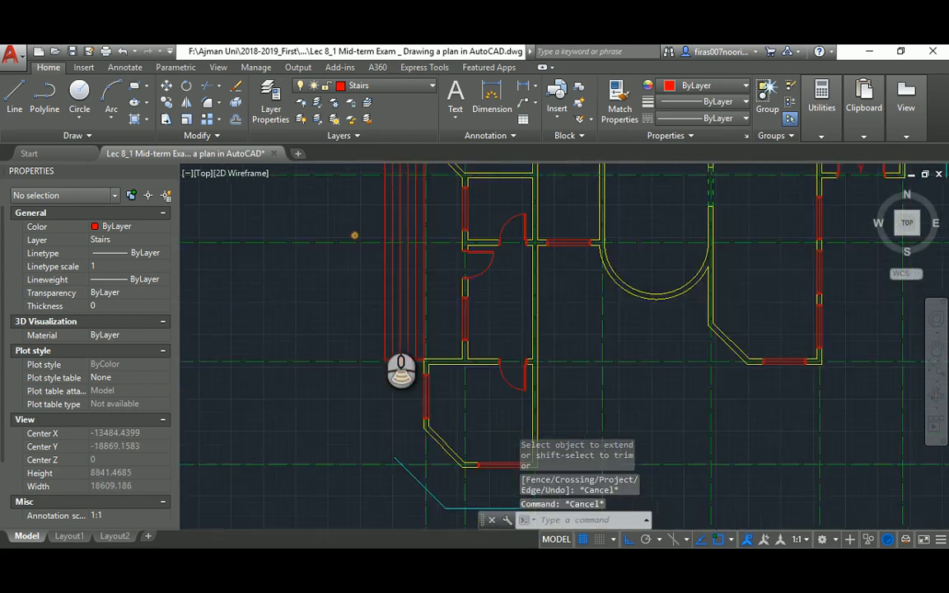
key("alt+Tab")
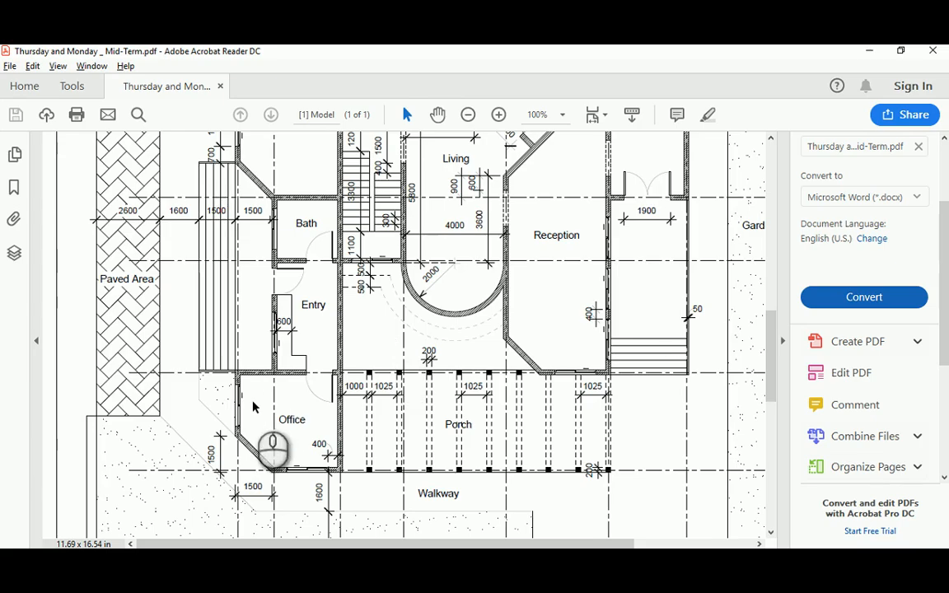
key("alt+Tab")
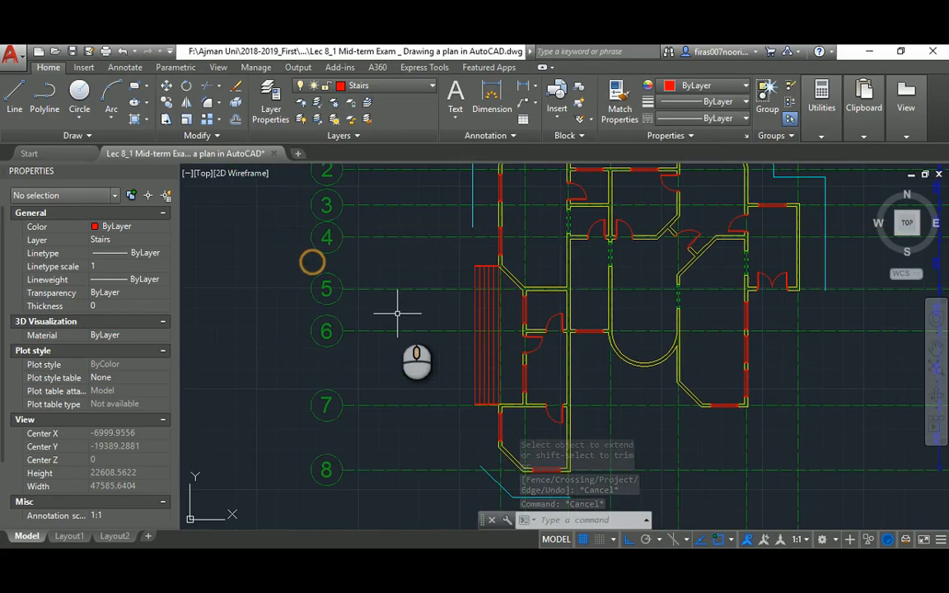
Offset the stair's outer and top edges 1600 outward
key("Escape")
key("Escape")
type("o")
key("Return")
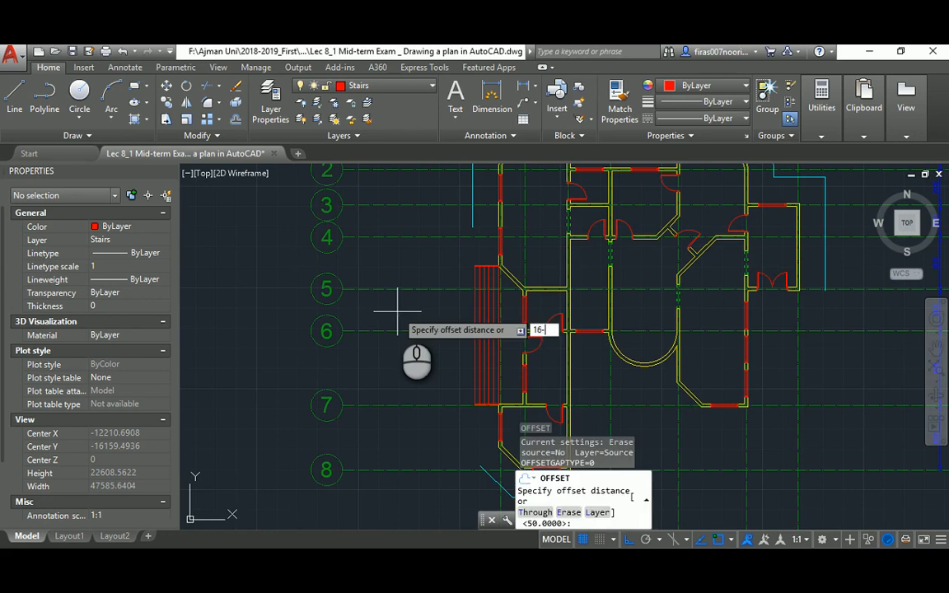
type("1600")
key("Return")
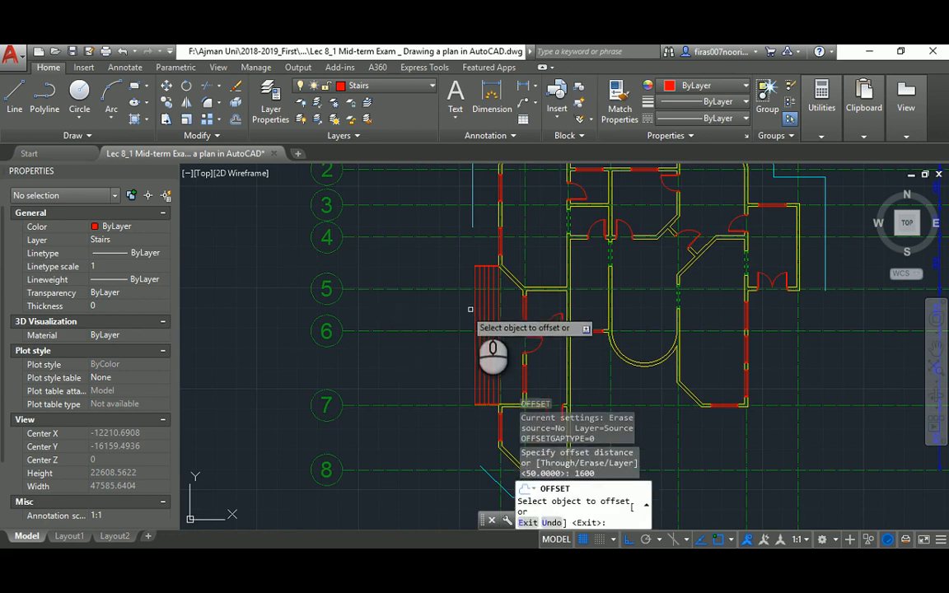
left_click(474, 299)
left_click(419, 309)
scroll(468, 264, "up", 6)
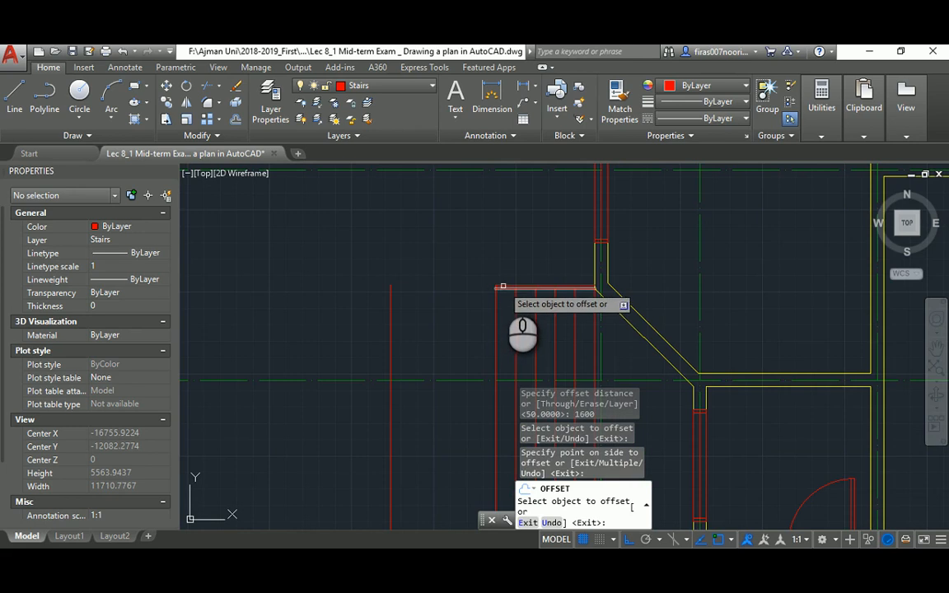
left_click(502, 288)
left_click(462, 242)
scroll(441, 230, "down", 3)
middle_click_drag(440, 231, 448, 292)
key("Escape")
key("Escape")
key("Escape")
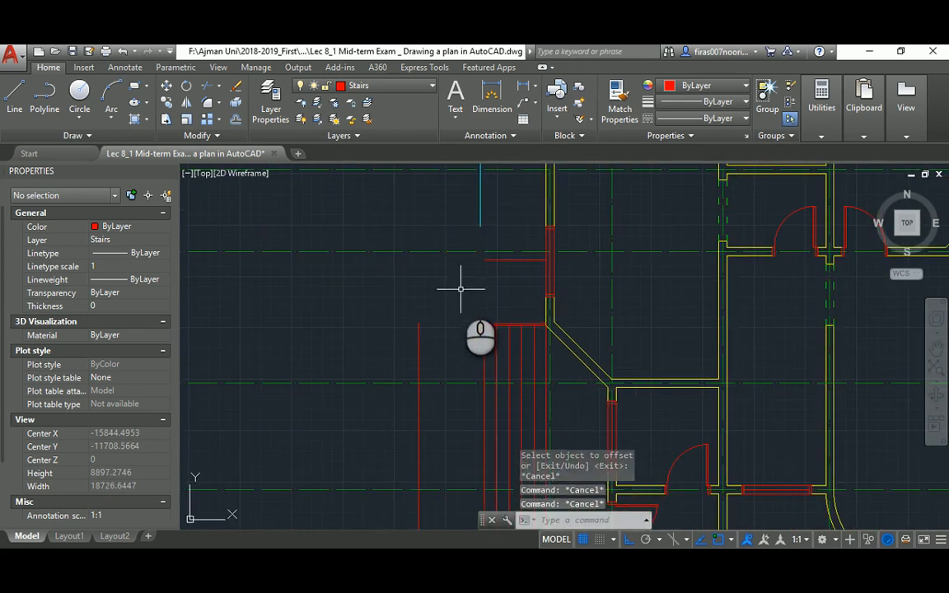
Fillet the vertical and horizontal 1600 offset lines into a corner
type("o")
key("Return")
key("Escape")
type("f")
key("Return")
left_click(419, 329)
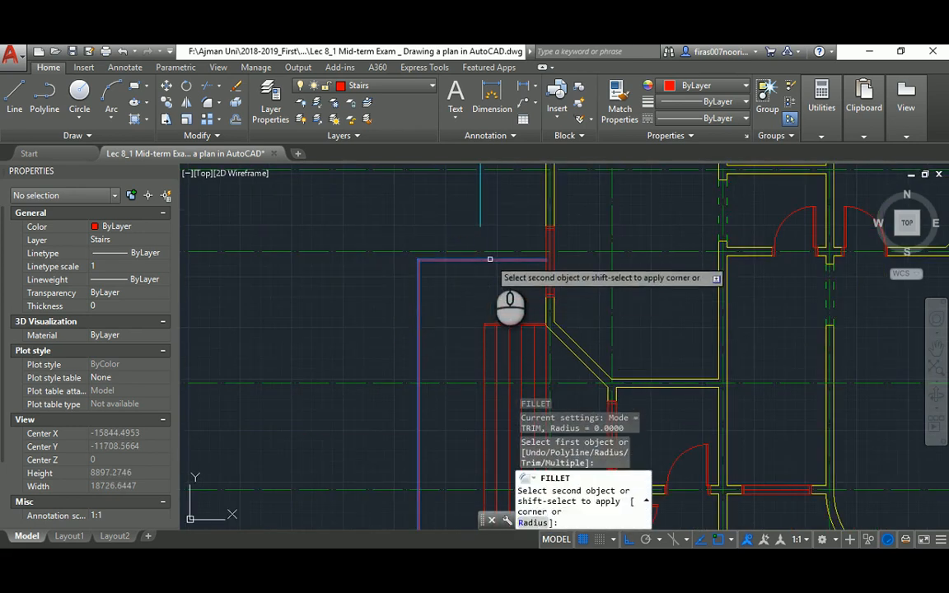
left_click(491, 261)
key("Escape")
Fillet the red horizontal line onto the cyan landscape line
key("Return")
left_click(480, 206)
left_click(460, 260)
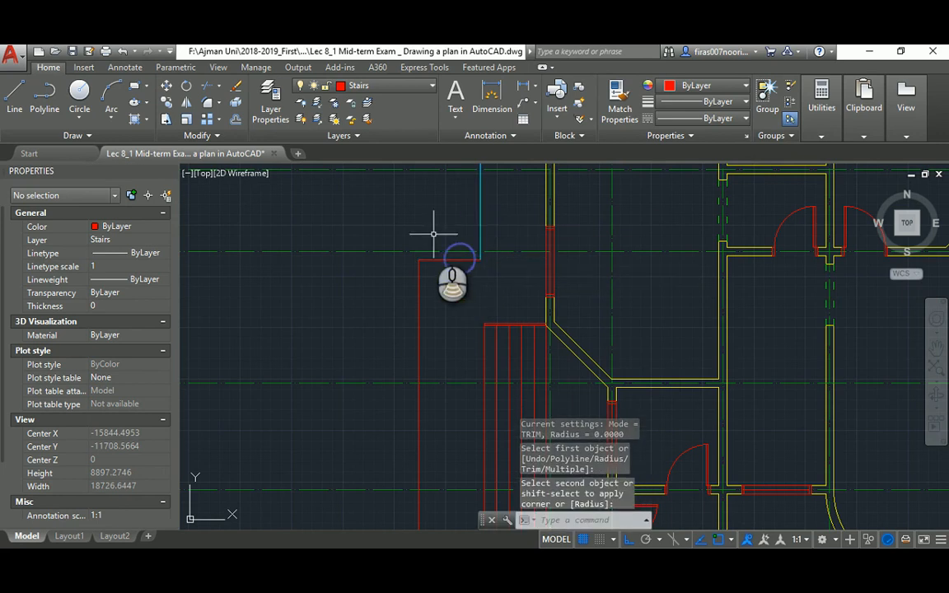
scroll(433, 235, "down", 4)
middle_click_drag(428, 323, 391, 241)
key("Return")
left_click(389, 276)
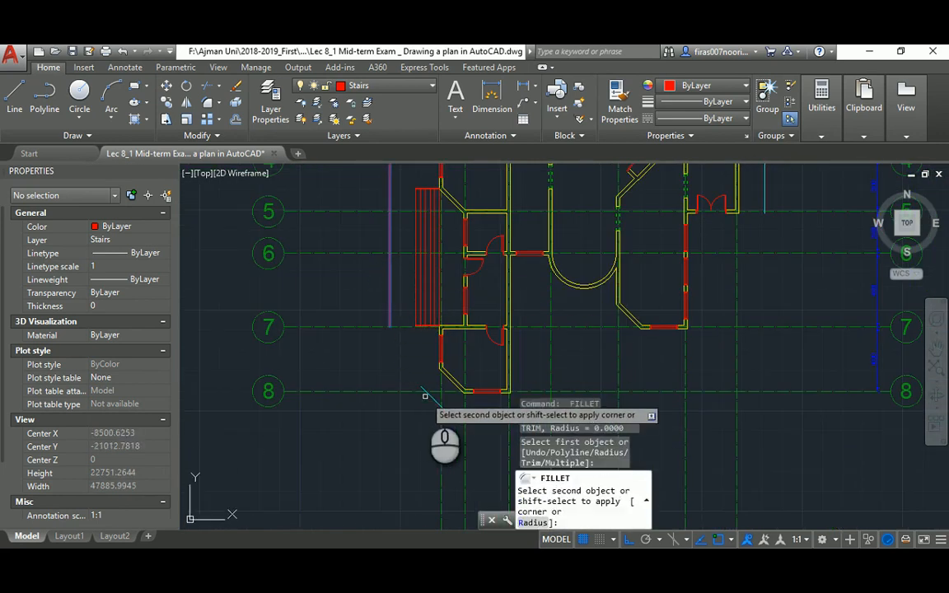
key("Escape")
scroll(428, 396, "down", 3)
Match the new red walkway lines' properties to the cyan landscape line
key("alt+Tab")
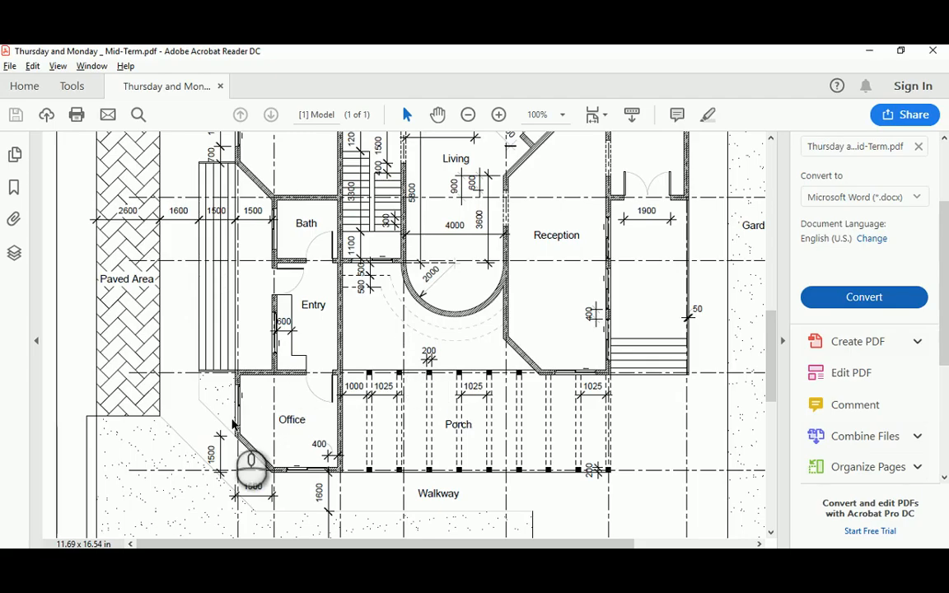
scroll(180, 239, "up", 2)
key("alt+Tab")
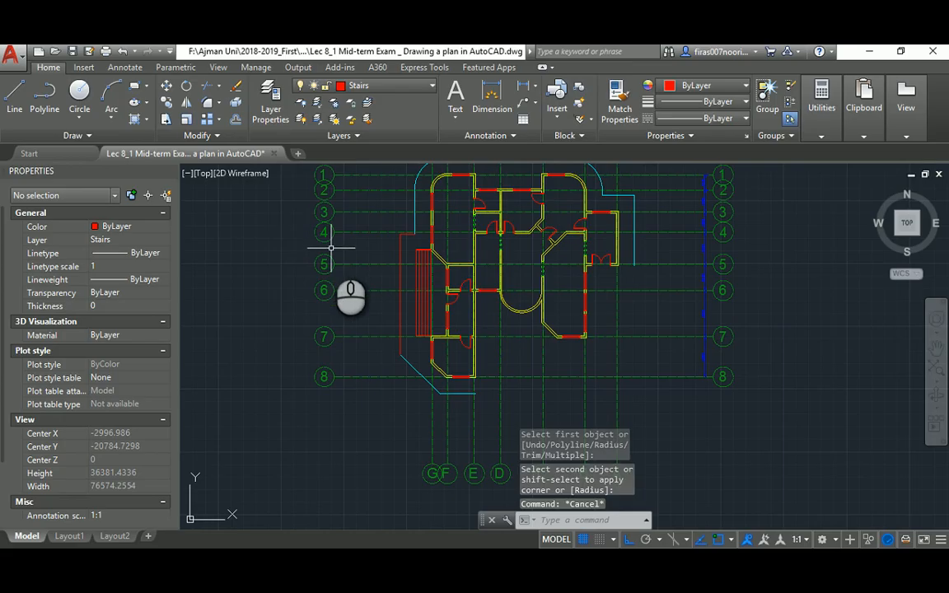
key("Return")
scroll(407, 225, "up", 2)
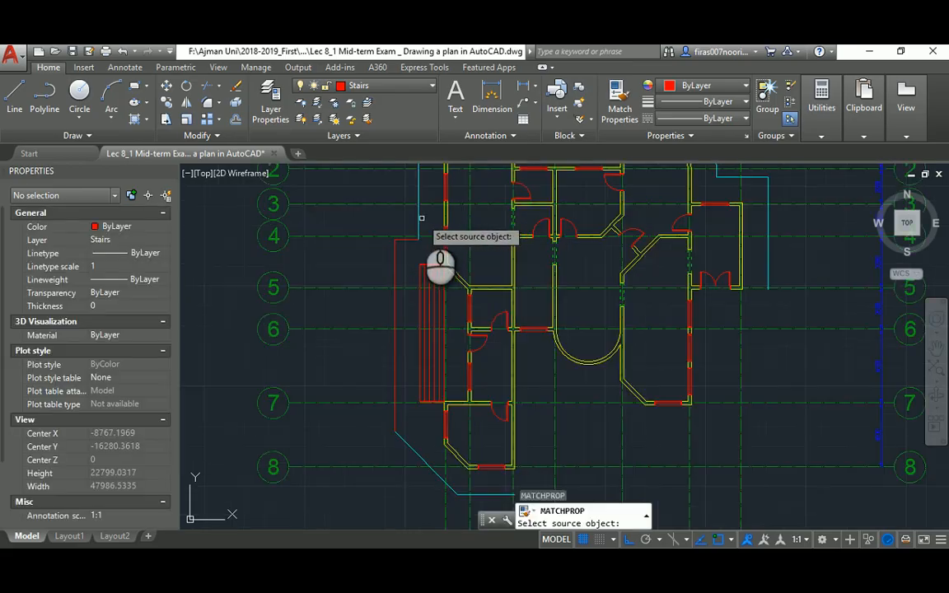
left_click(419, 218)
scroll(394, 244, "up", 4)
left_click(395, 244)
left_click(390, 224)
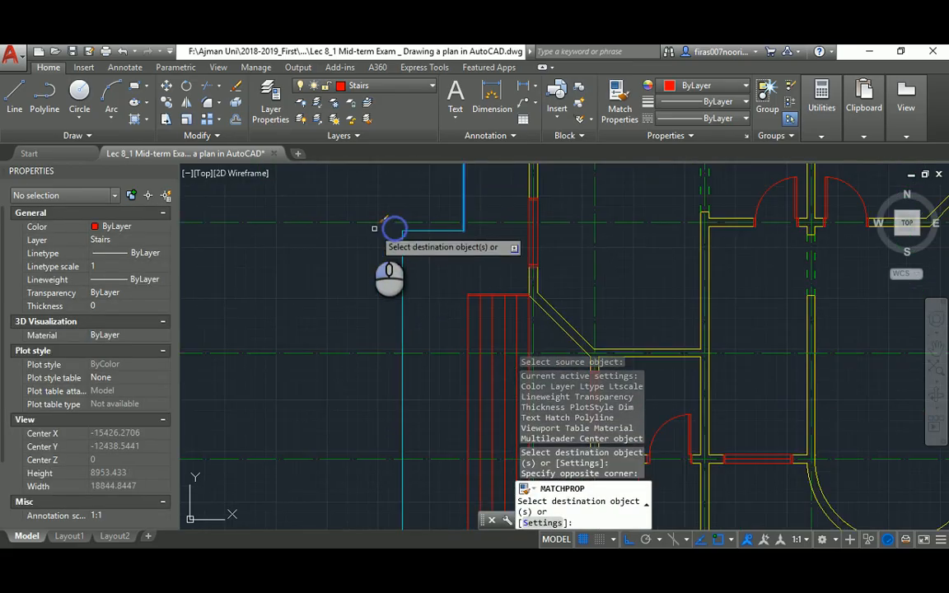
scroll(572, 292, "down", 5)
key("alt+Tab")
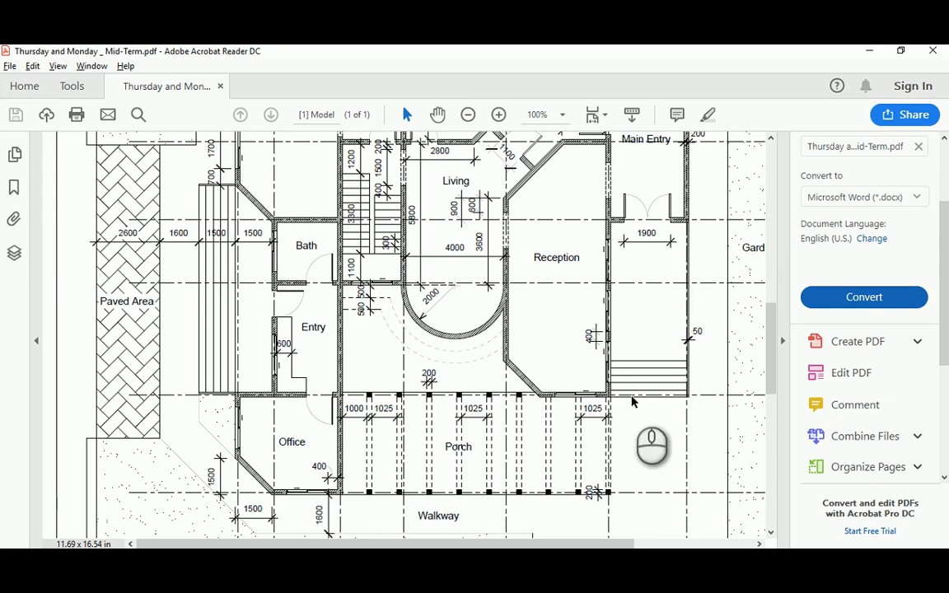
scroll(634, 403, "up", 1)
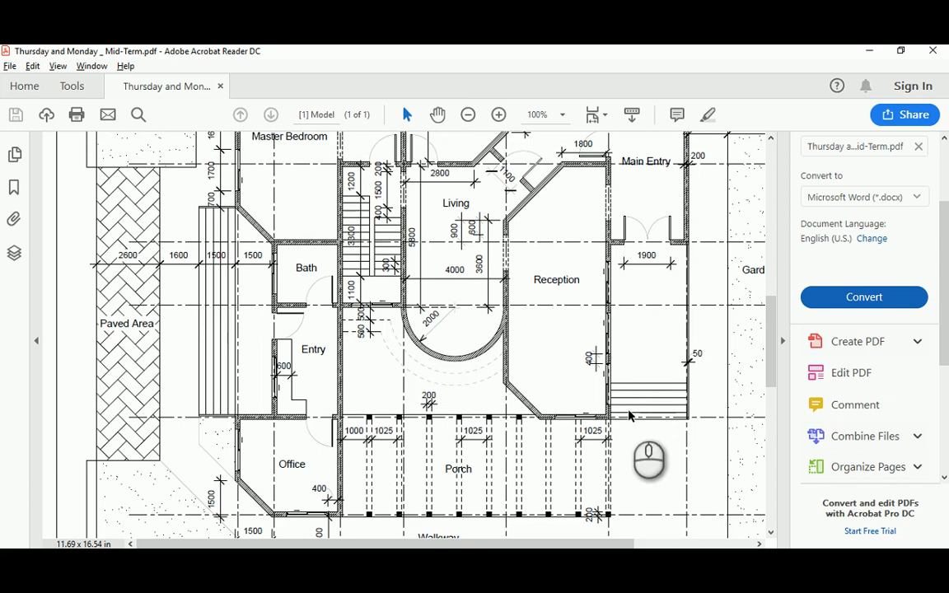
key("alt+Tab")
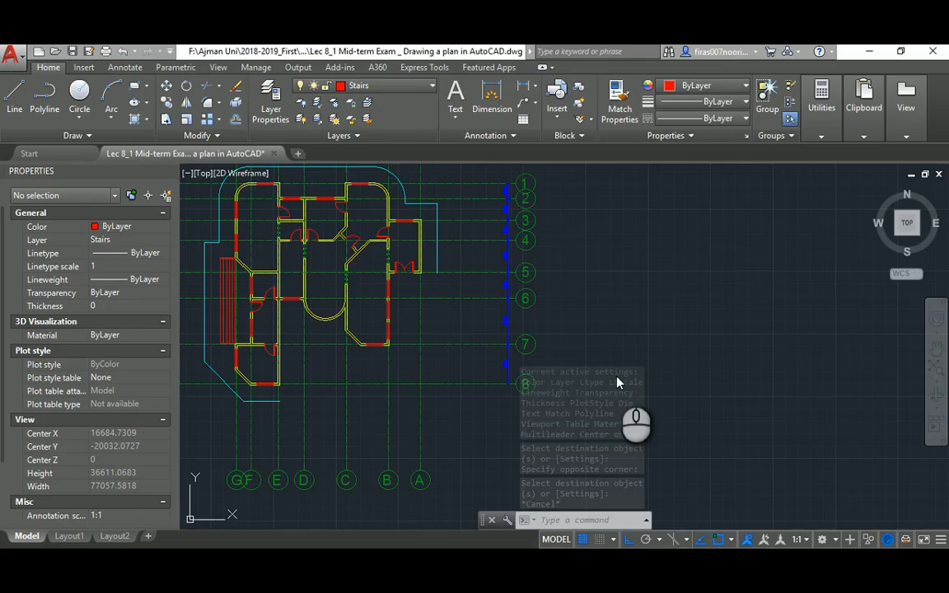
Draw a line from the wall corner out to the right
scroll(395, 352, "up", 5)
type("l")
key("Return")
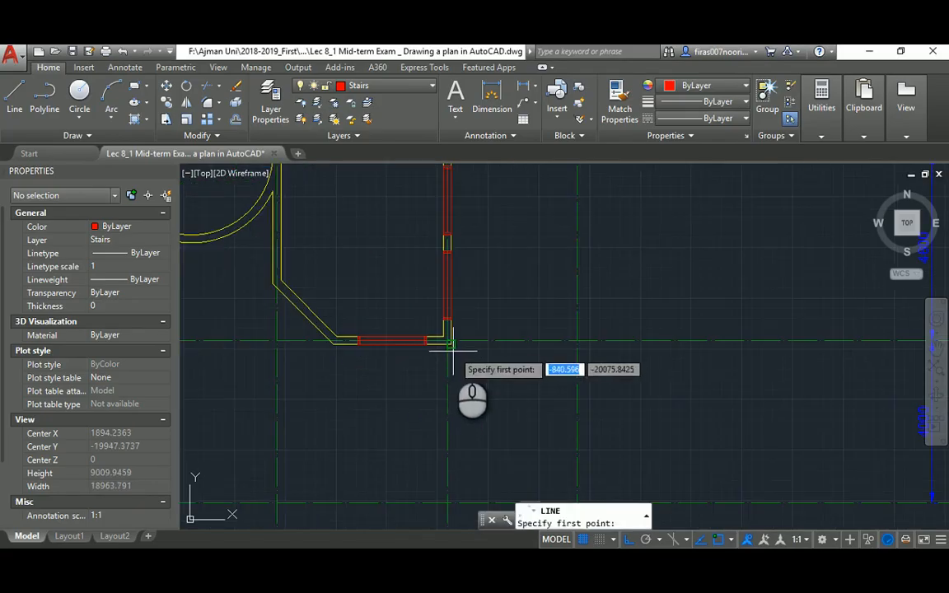
left_click(451, 345)
scroll(483, 345, "down", 2)
left_click(616, 351)
key("Return")
middle_click_drag(548, 325, 507, 367)
key("Escape")
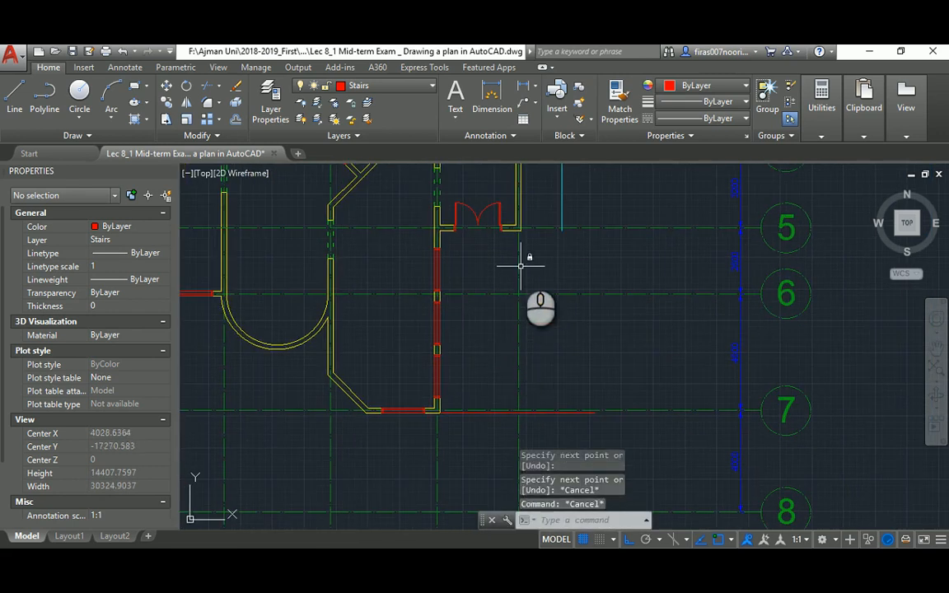
Begin a second line at the upper wall corner, then cancel it
key("Return")
left_click(521, 233)
middle_click_drag(545, 324, 534, 254)
scroll(543, 325, "up", 2)
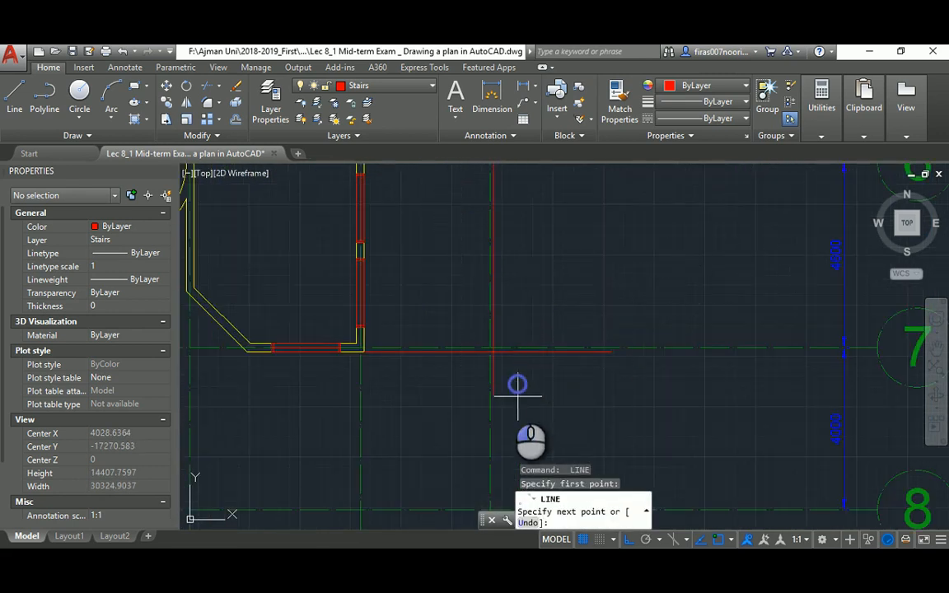
key("Escape")
scroll(412, 322, "up", 2)
key("Escape")
Fillet the horizontal red line with the vertical line into a clean corner
type("tr")
key("Return")
key("Escape")
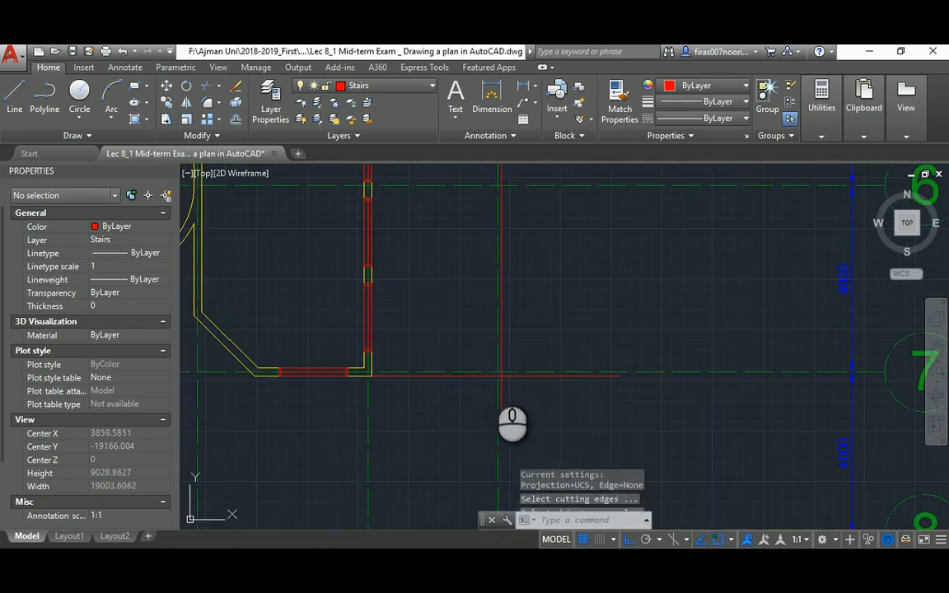
type("f")
key("Return")
left_click(486, 374)
left_click(502, 349)
key("Escape")
key("Escape")
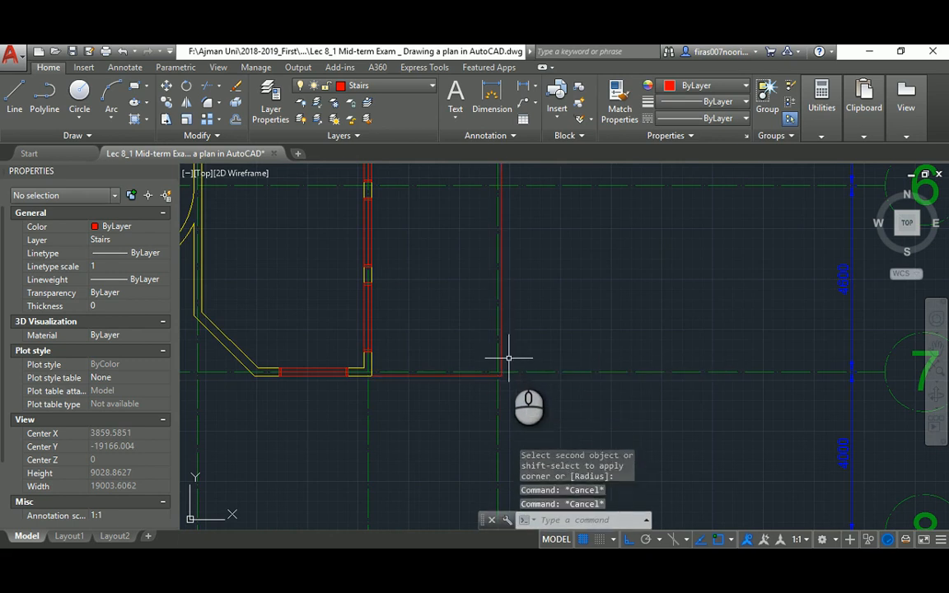
Offset the horizontal red line 300 upward to form the first tread
type("o")
key("Return")
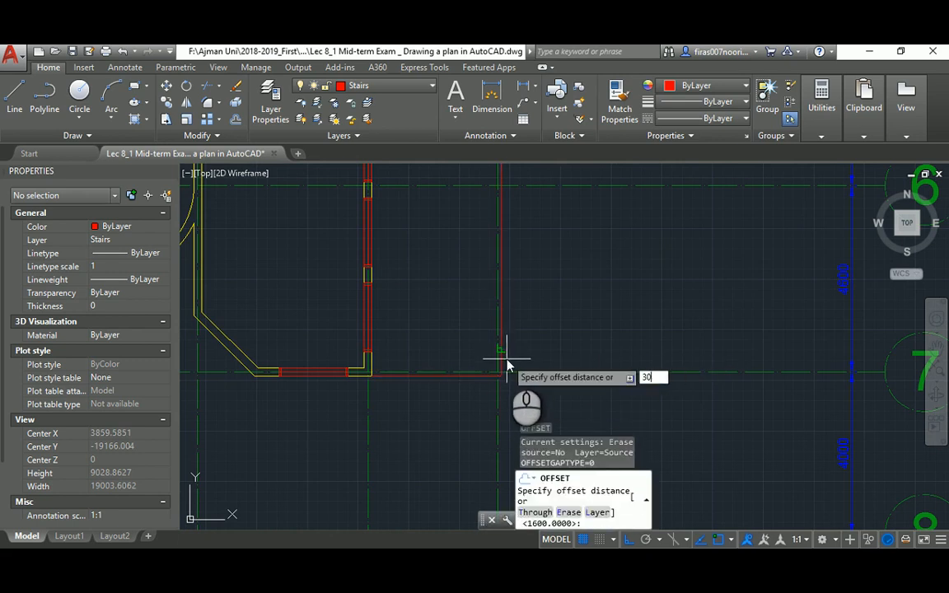
type("300")
key("Return")
left_click(469, 374)
left_click(457, 356)
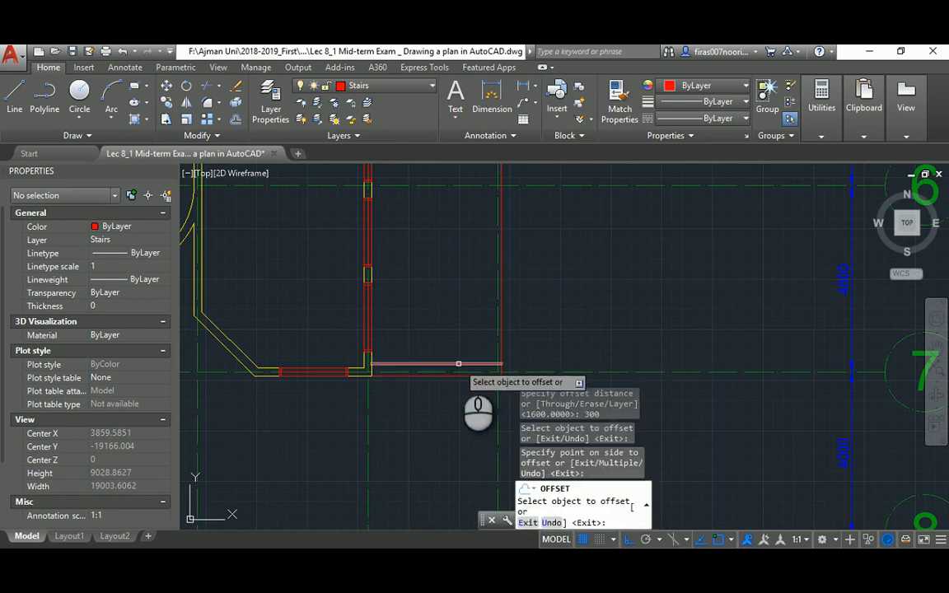
left_click(446, 353)
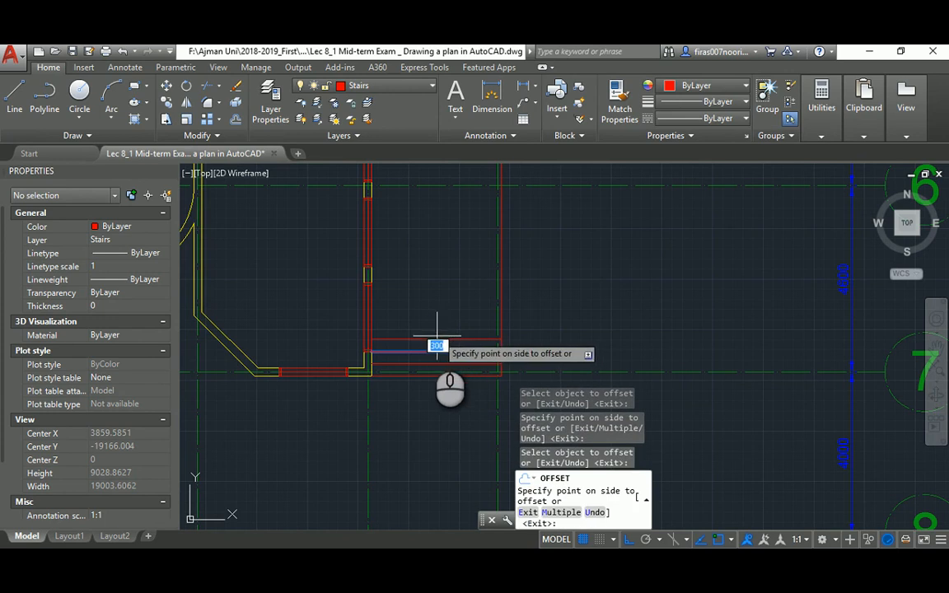
key("Escape")
Offset three more tread lines upward from the bottom stair line, 300 apart
scroll(414, 371, "up", 2)
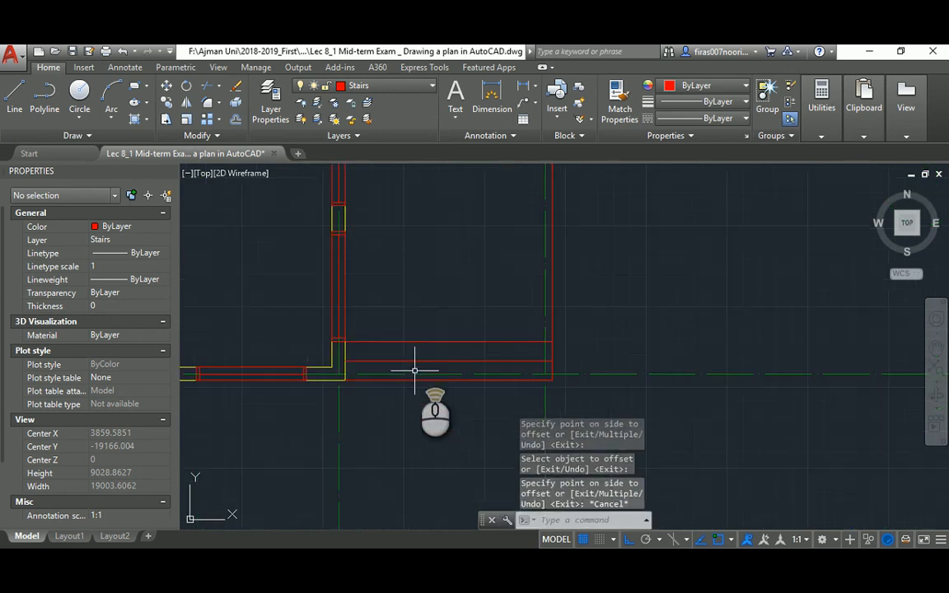
key("Return")
key("Return")
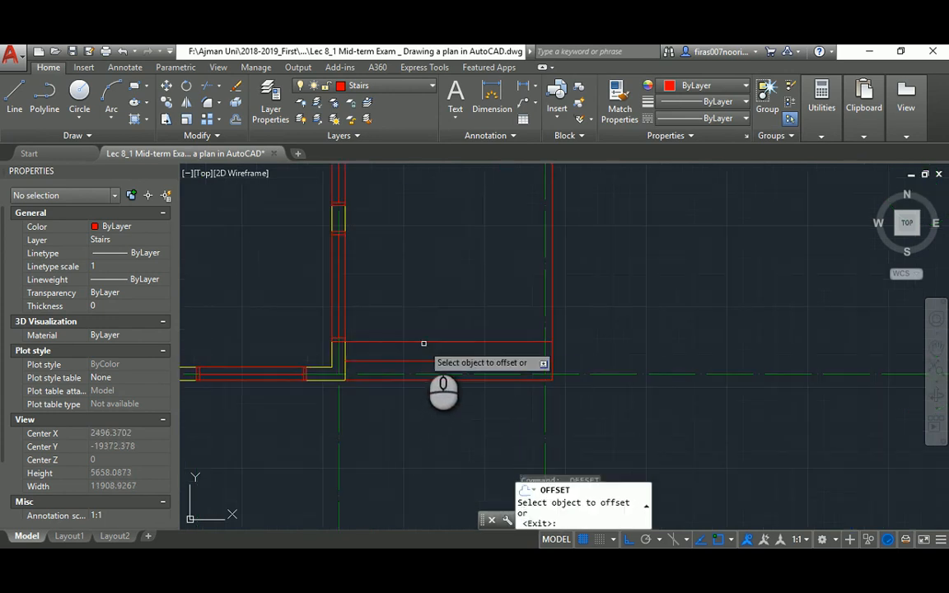
left_click(422, 341)
left_click(422, 328)
left_click(422, 321)
left_click(420, 304)
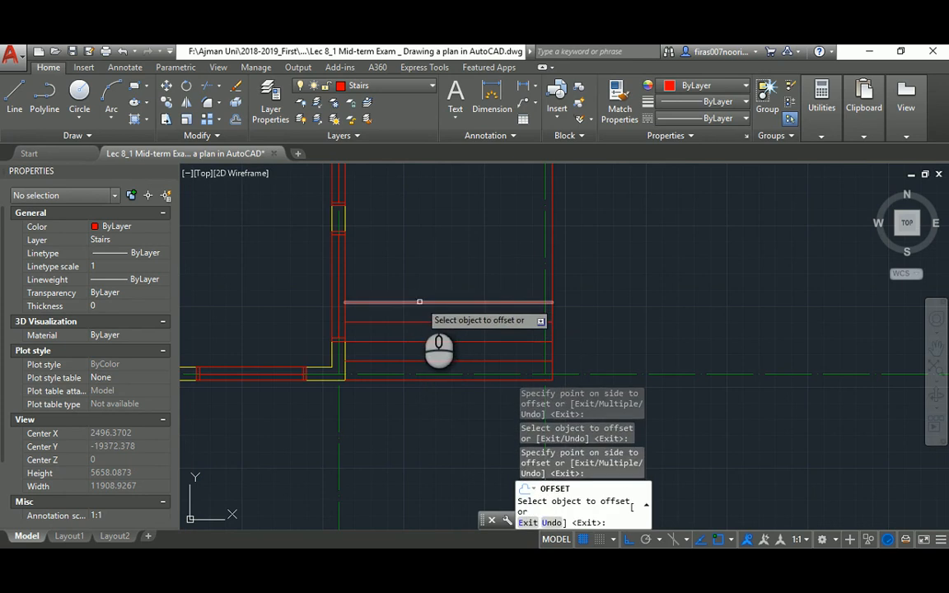
left_click(420, 301)
left_click(423, 273)
key("Escape")
Compare the upper stair against the reference floor-plan PDF
middle_click_drag(454, 229, 454, 332)
key("alt+Tab")
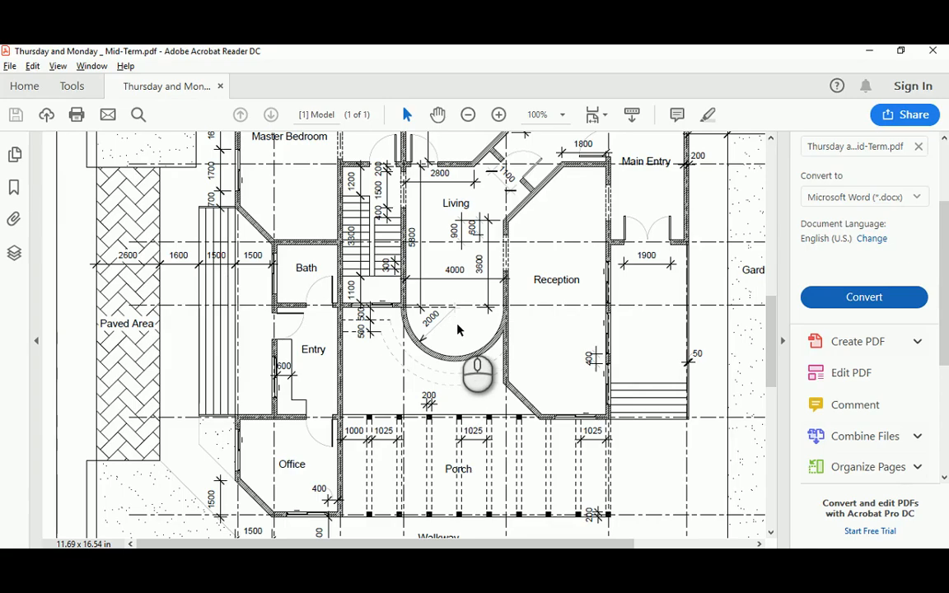
key("alt+Tab")
key("alt+Tab")
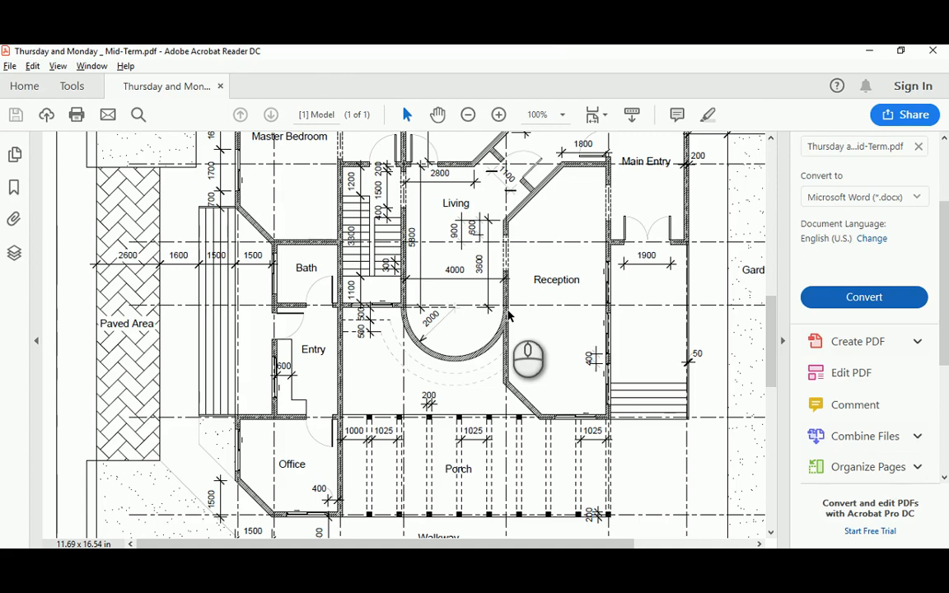
key("alt+Tab")
key("Return")
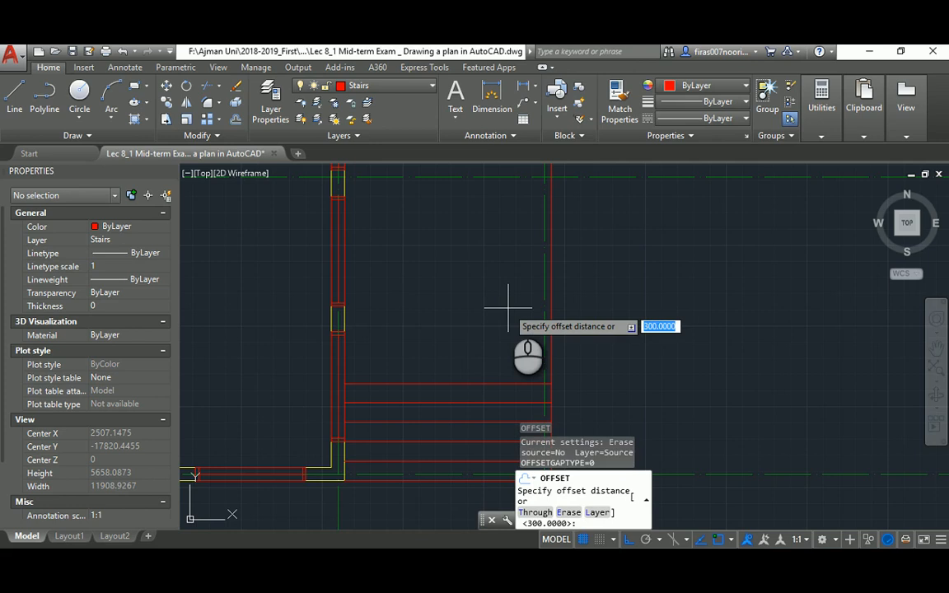
Offset the stair's right edge line 50 to the inside
key("Return")
left_click(551, 256)
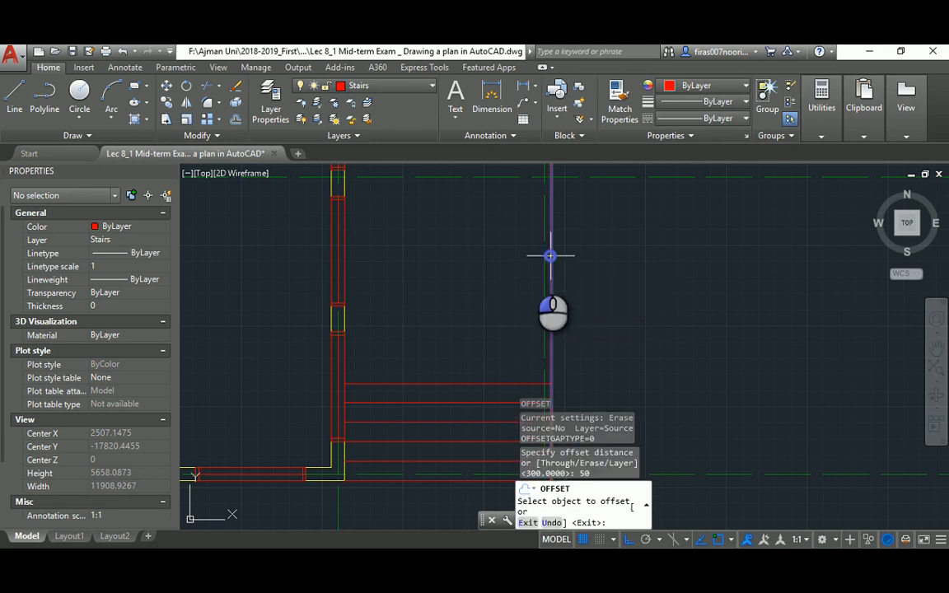
left_click(514, 274)
scroll(527, 333, "up", 5)
key("Escape")
key("Escape")
Trim the tread line ends back to the new 50-inset stair line
type("tr")
key("Return")
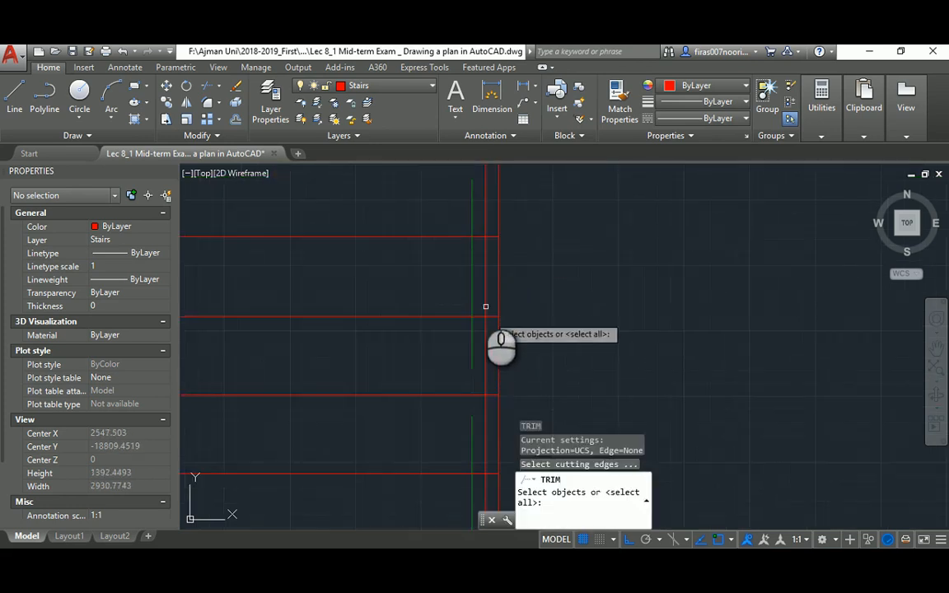
left_click(485, 286)
key("Return")
left_click(495, 234)
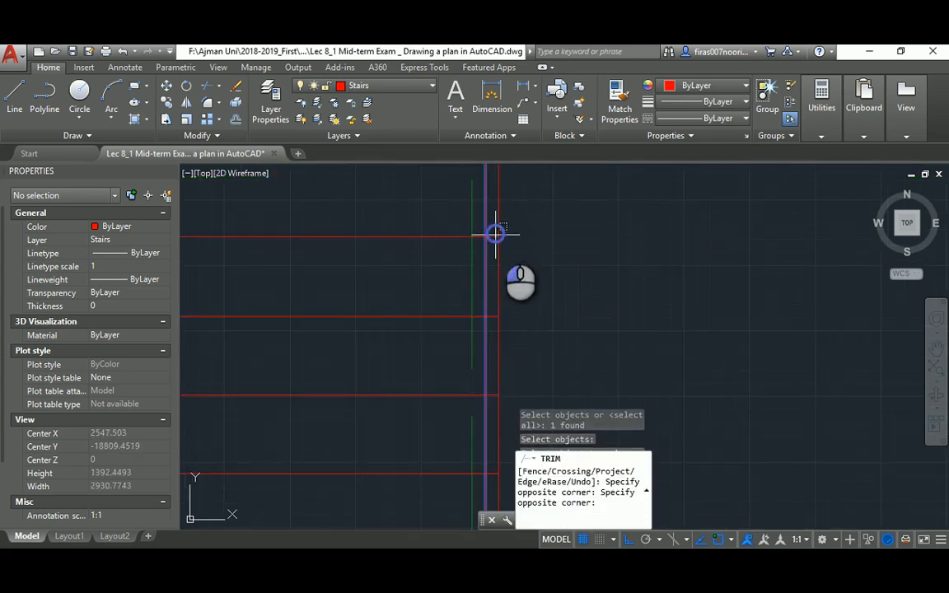
left_click(490, 363)
middle_click_drag(490, 384, 471, 224)
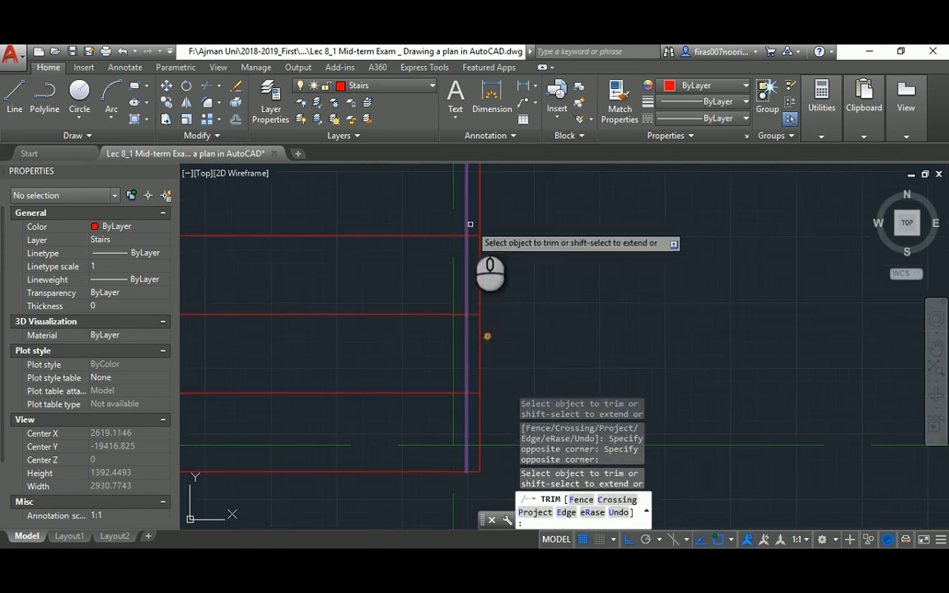
left_click(473, 224)
left_click(480, 432)
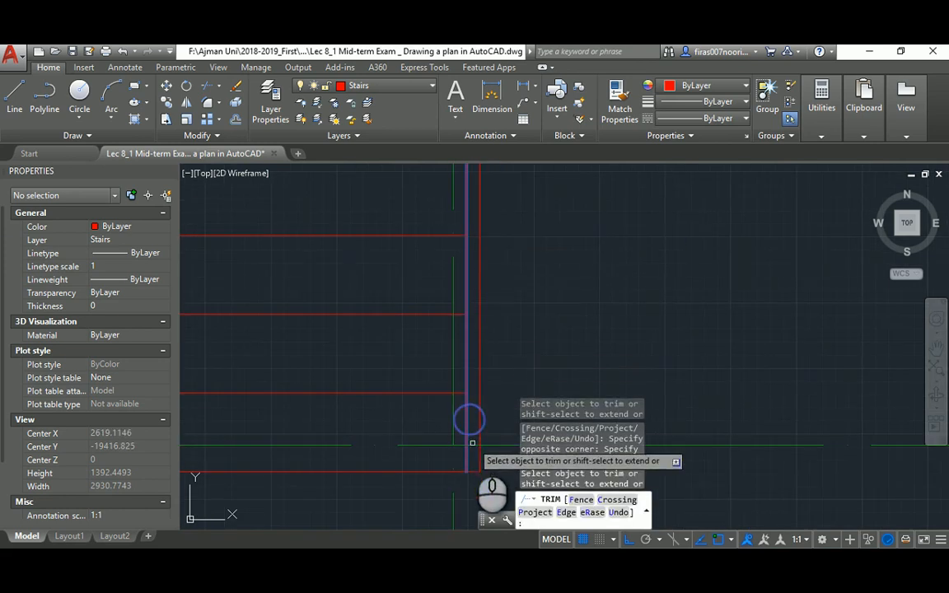
scroll(532, 368, "down", 5)
scroll(532, 369, "down", 10)
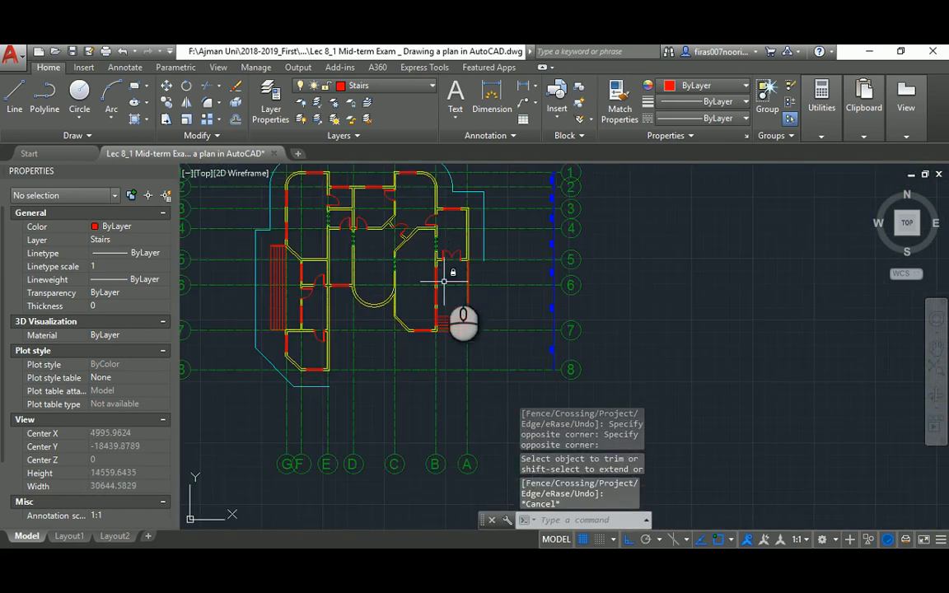
key("Escape")
Check the reference PDF, then select the bottom landscape line
key("alt+Tab")
scroll(512, 276, "down", 3)
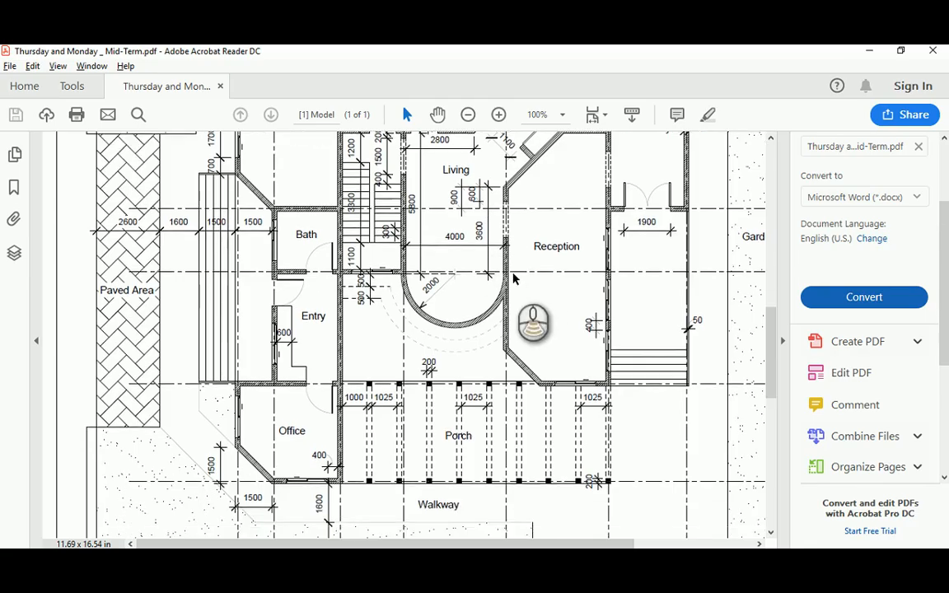
scroll(513, 278, "down", 3)
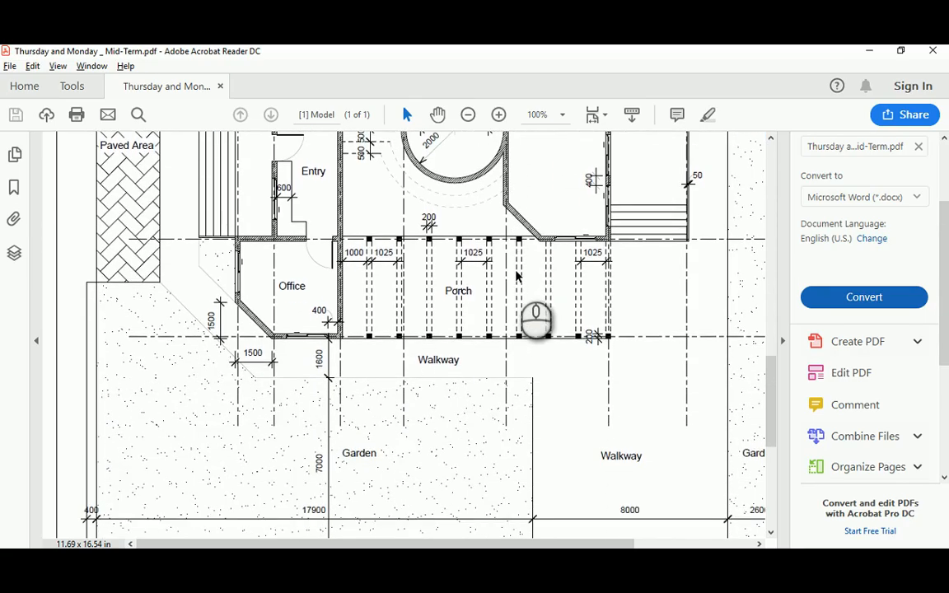
key("alt+Tab")
left_click(360, 373)
left_click(347, 371)
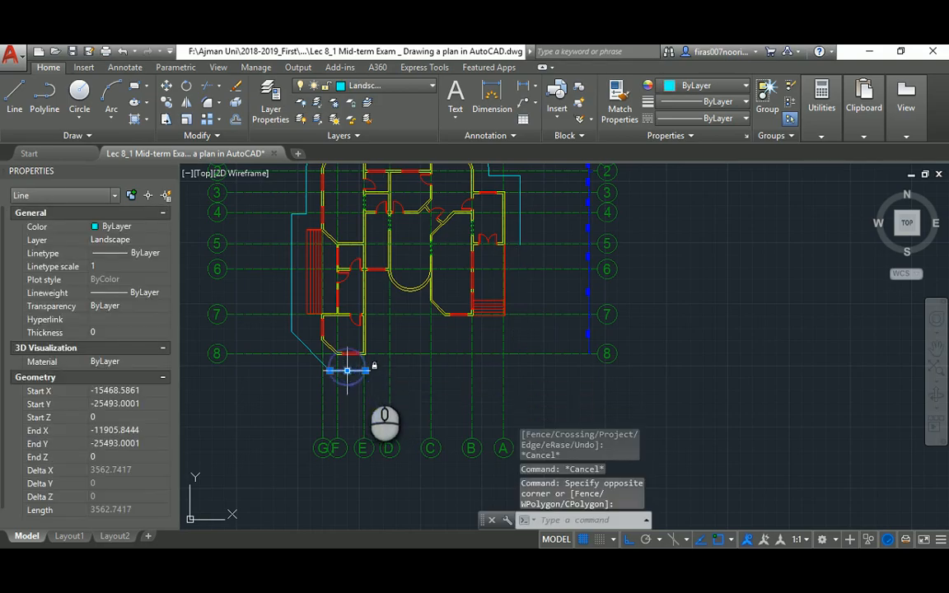
Look up the garden dimensions in the reference PDF
left_click(365, 371)
key("Escape")
scroll(455, 363, "down", 3)
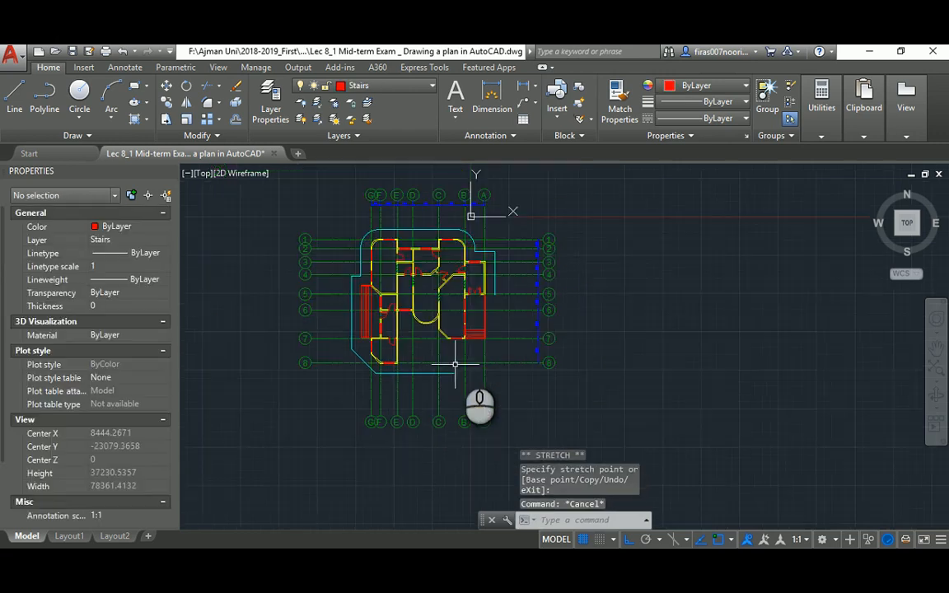
key("alt+Tab")
scroll(464, 356, "down", 2)
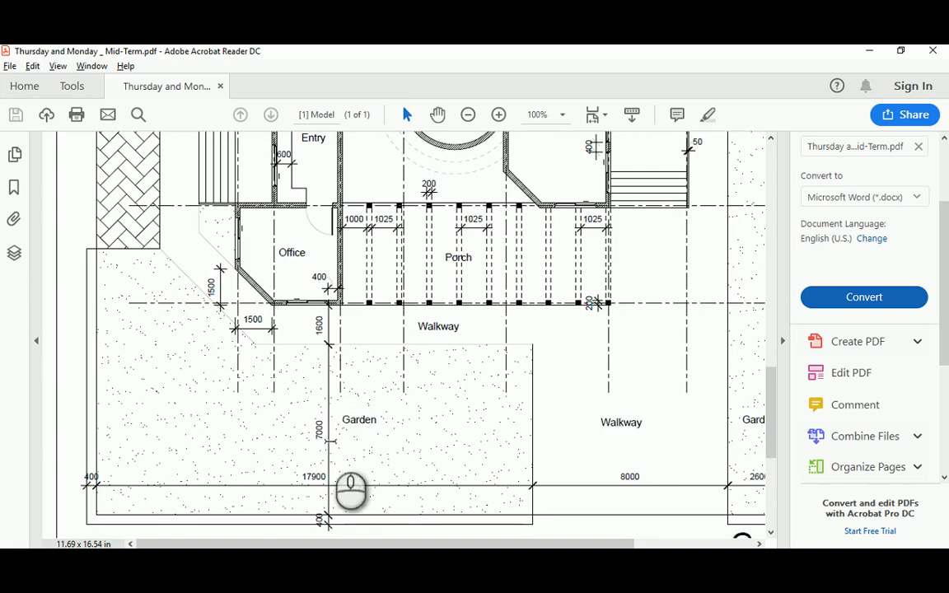
key("alt+Tab")
scroll(423, 382, "up", 2)
Offset the bottom landscape line 7000 downward
type("o")
key("Return")
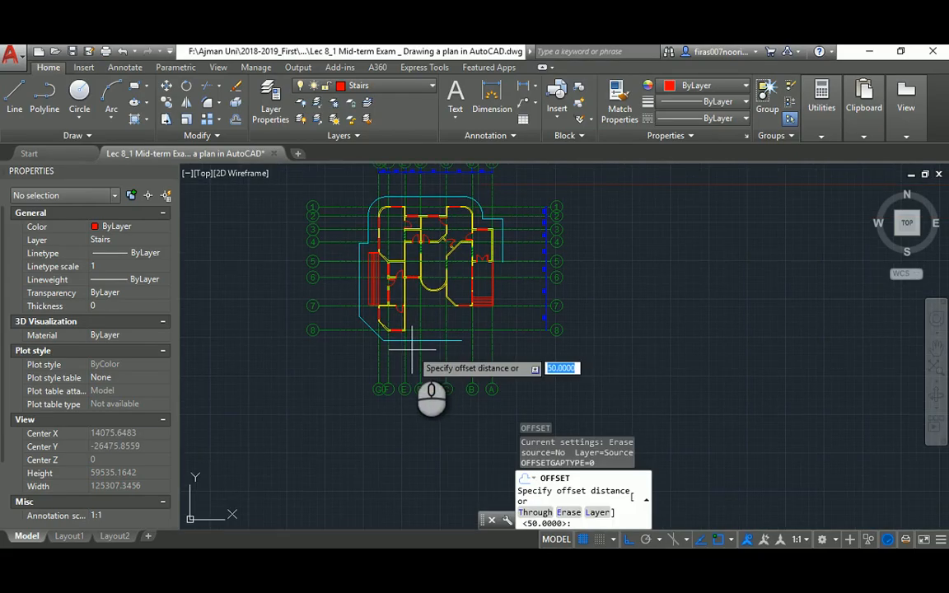
key("Return")
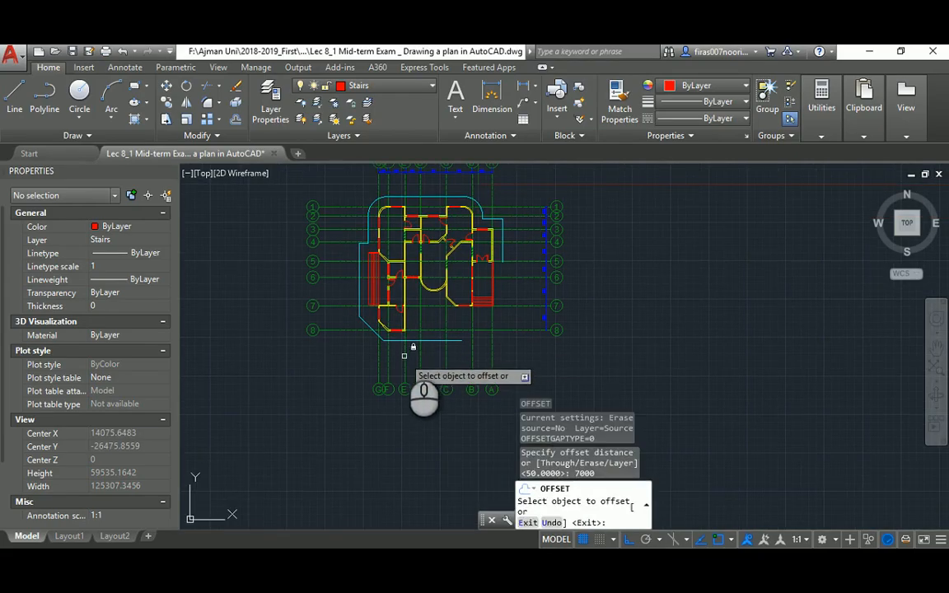
left_click(411, 356)
left_click(409, 399)
key("Escape")
scroll(409, 399, "up", 3)
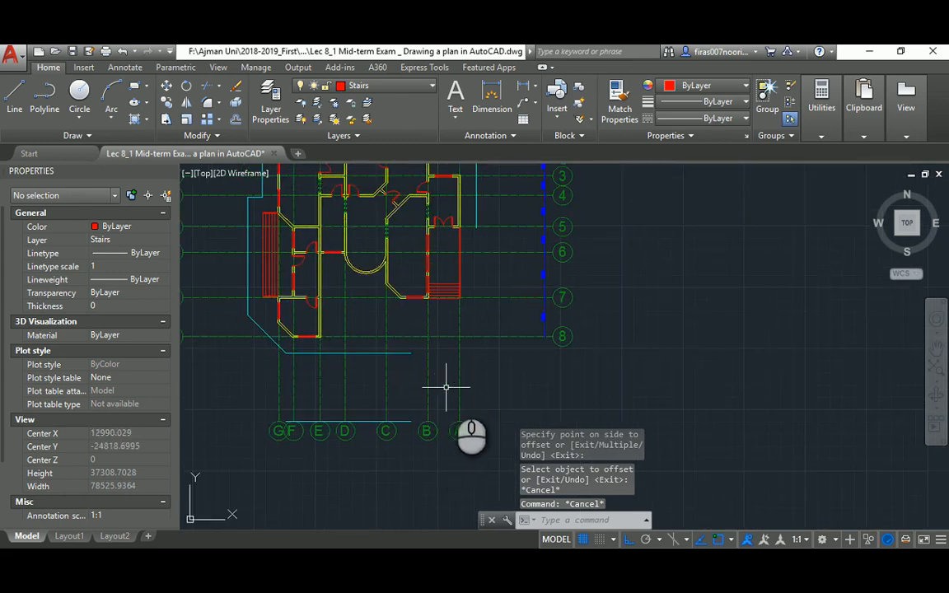
Fillet the new landscape line with the vertical cyan line into a sharp corner
type("f")
key("Return")
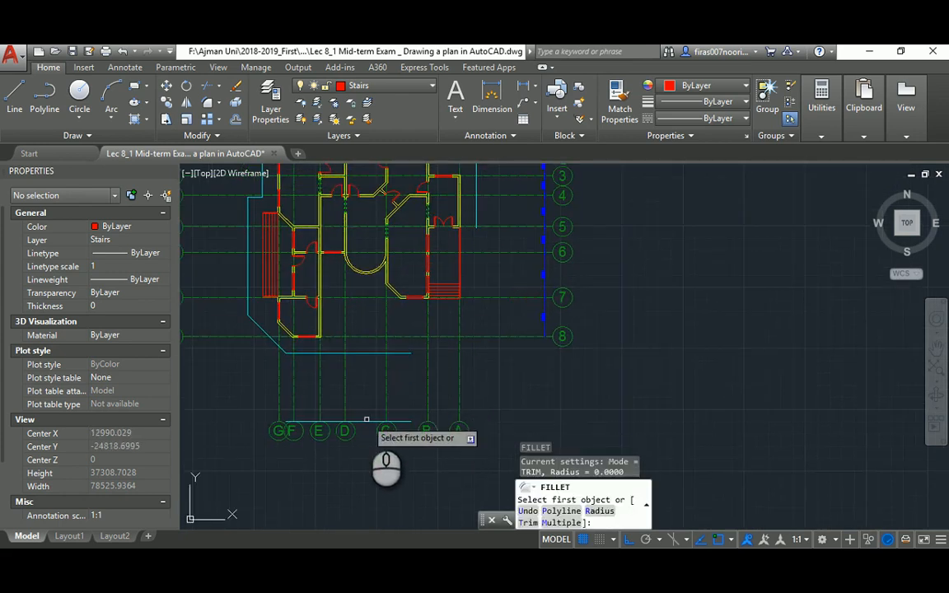
left_click(365, 421)
left_click(476, 213)
key("Escape")
key("Escape")
key("Escape")
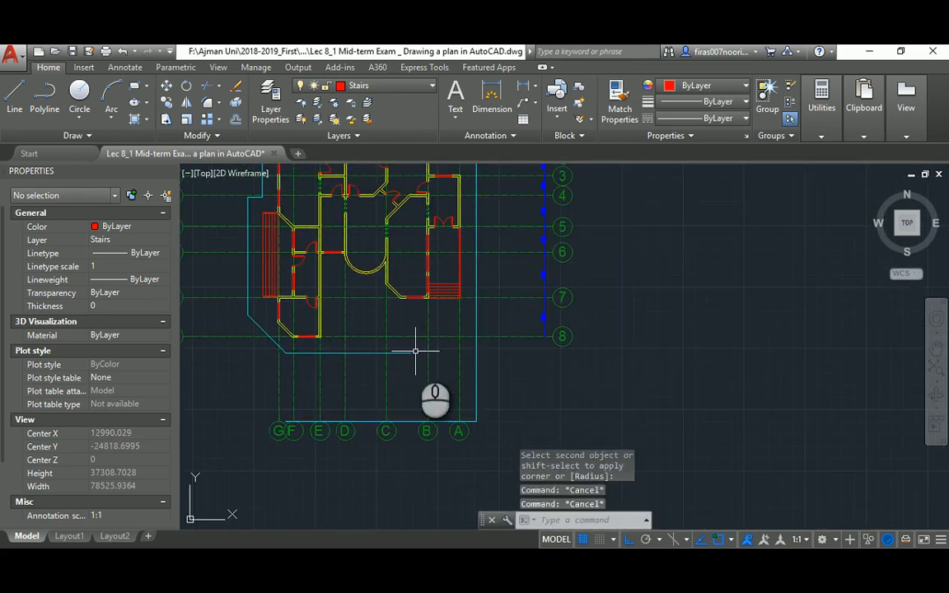
key("alt+Tab")
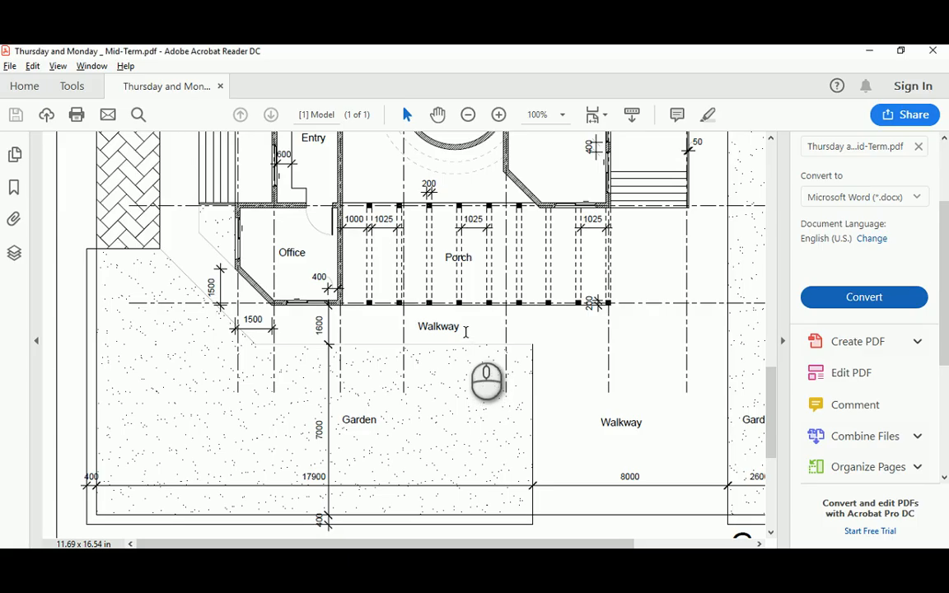
Scroll through the reference PDF to review its layer legend and plan
scroll(463, 396, "down", 1)
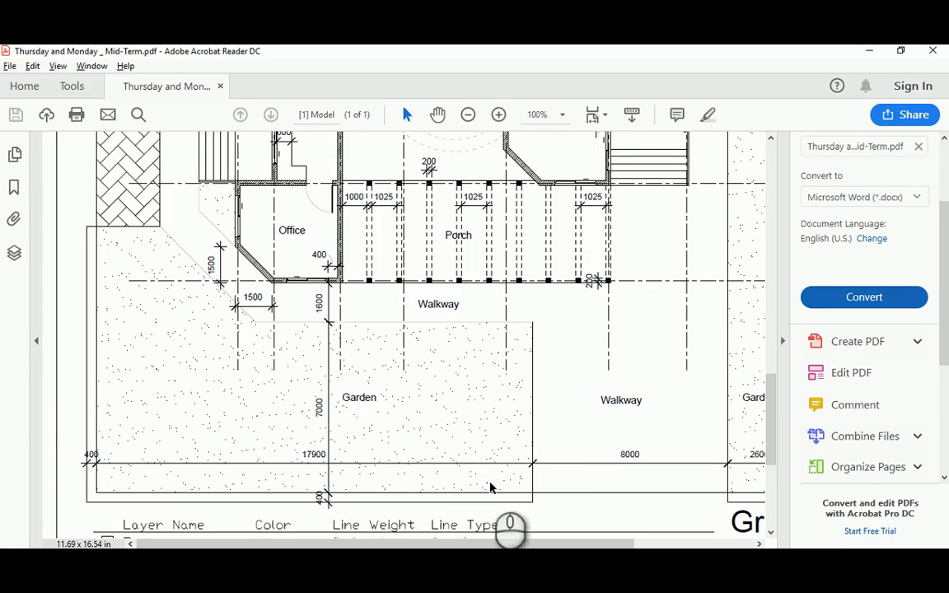
scroll(492, 474, "down", 1, "ctrl")
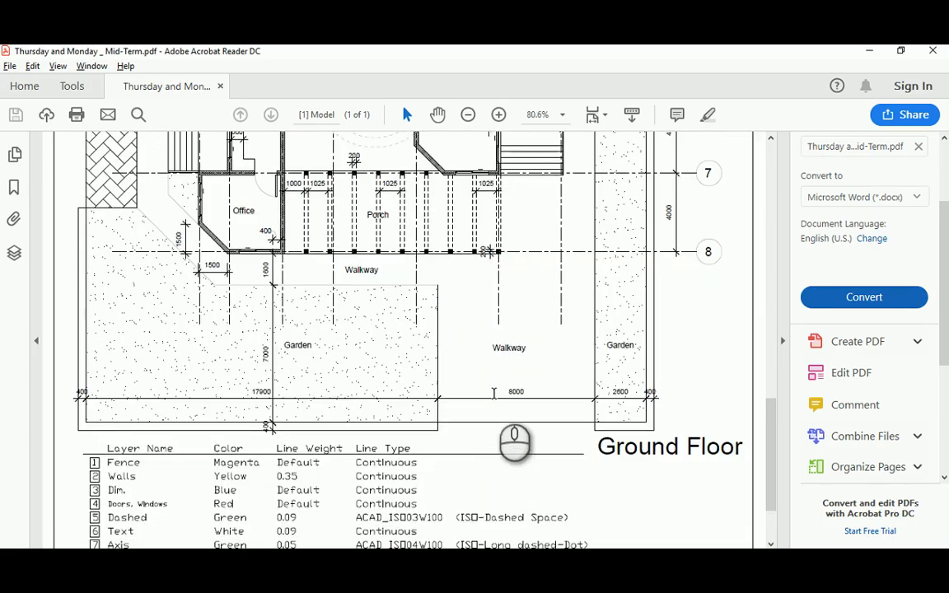
scroll(494, 394, "down", 1, "ctrl")
scroll(473, 329, "up", 5)
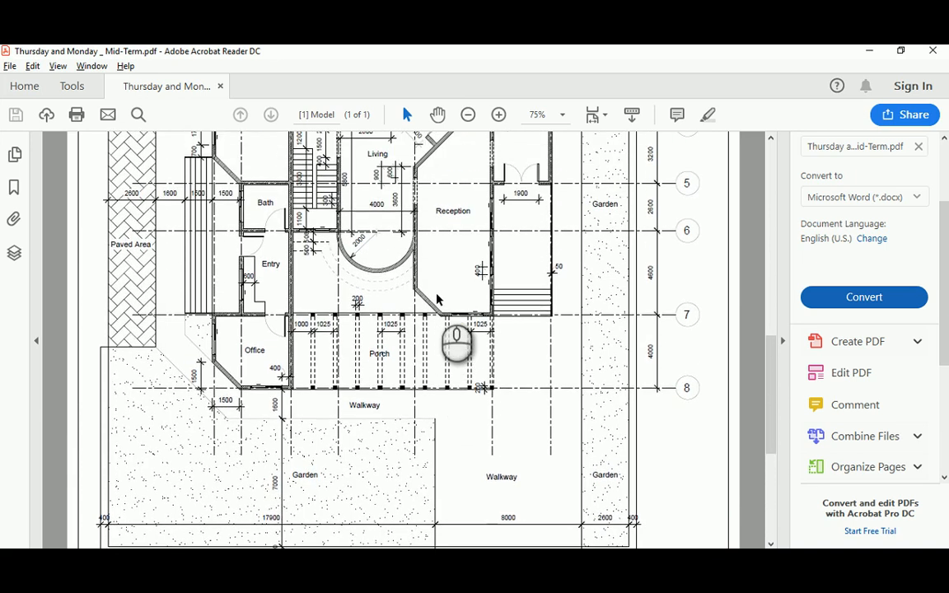
scroll(435, 300, "up", 3)
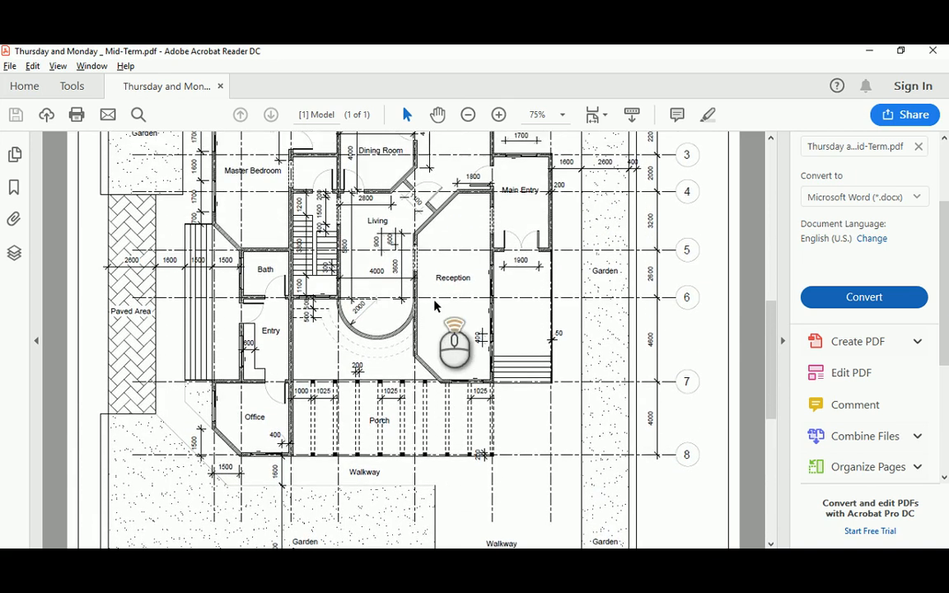
scroll(435, 304, "up", 1)
key("alt+Tab")
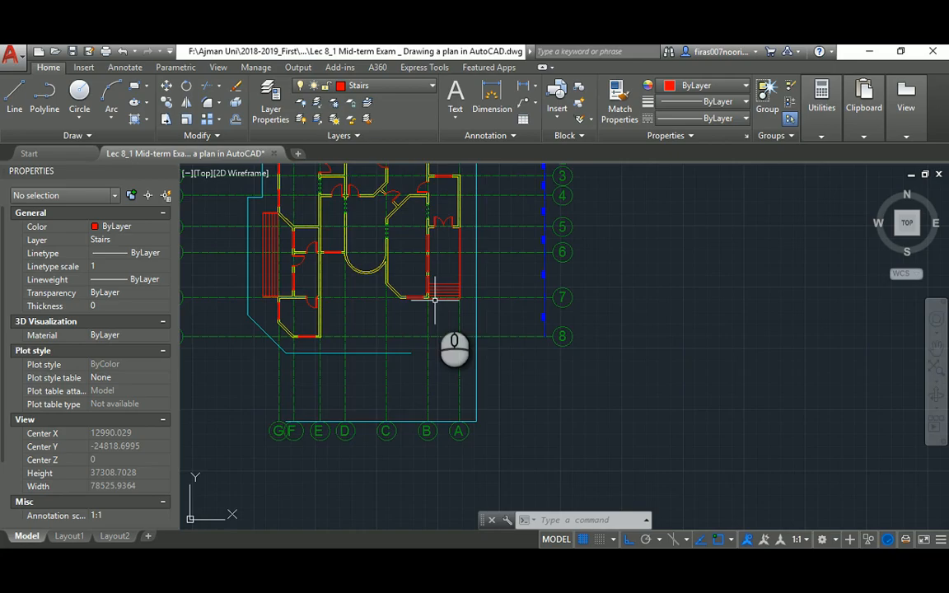
scroll(414, 272, "down", 4)
middle_click_drag(411, 308, 414, 308)
scroll(385, 416, "up", 4)
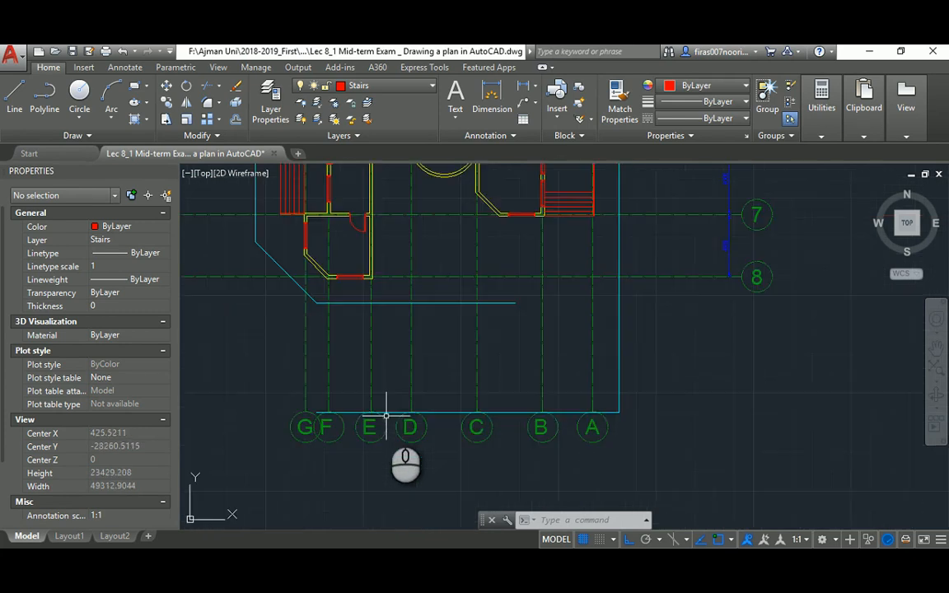
scroll(482, 388, "down", 4)
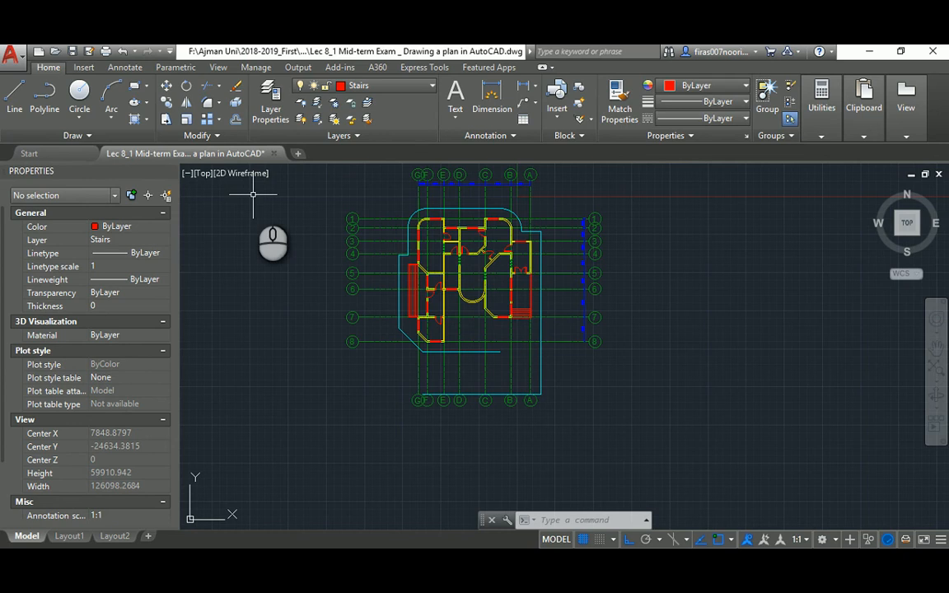
Add a new layer named Fen. in the layer palette
key("Escape")
key("Escape")
key("Escape")
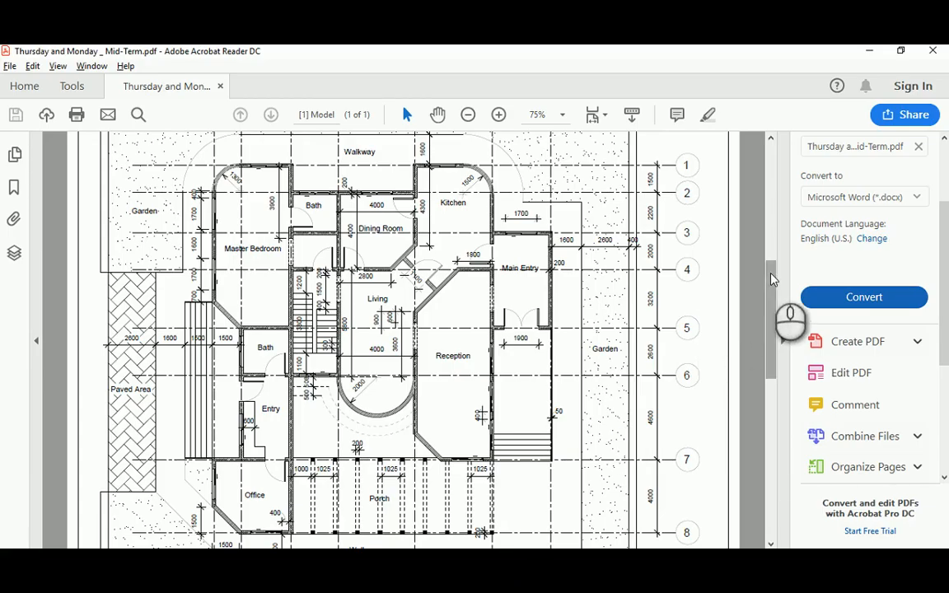
left_click_drag(769, 275, 756, 322)
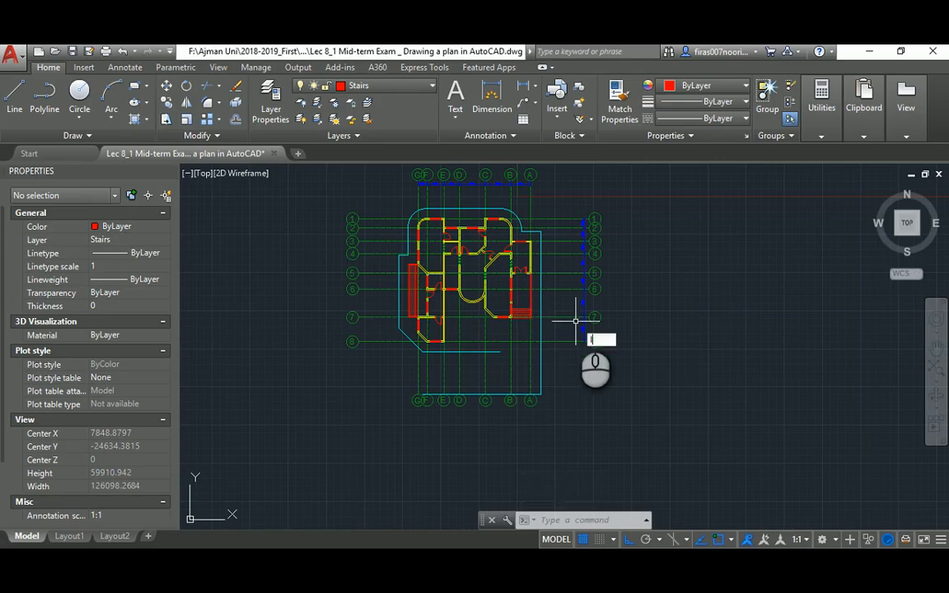
type("a")
key("Return")
left_click(364, 220)
type("Fen.")
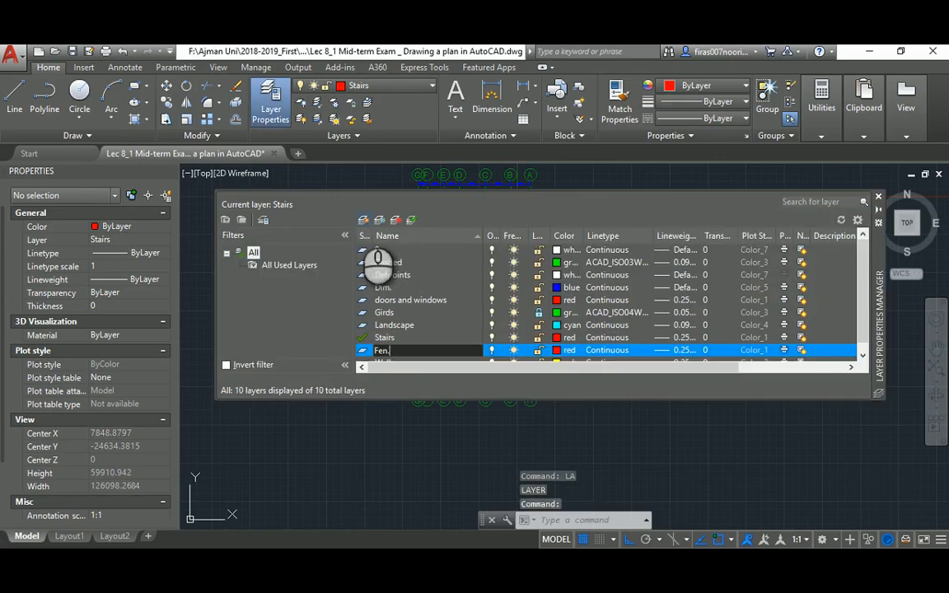
Give the Fen. layer the colour magenta and make it current
left_click(558, 352)
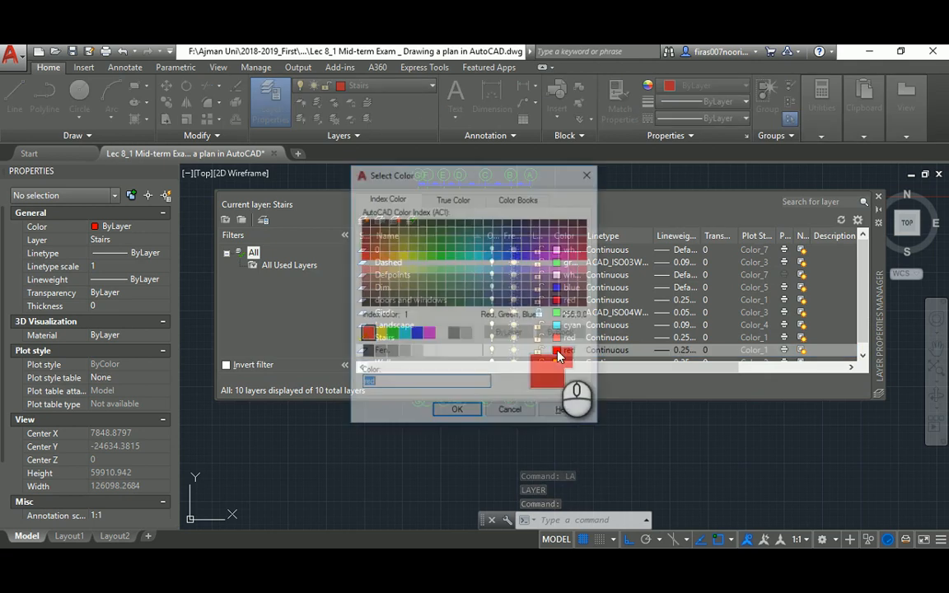
left_click(429, 333)
left_click(458, 410)
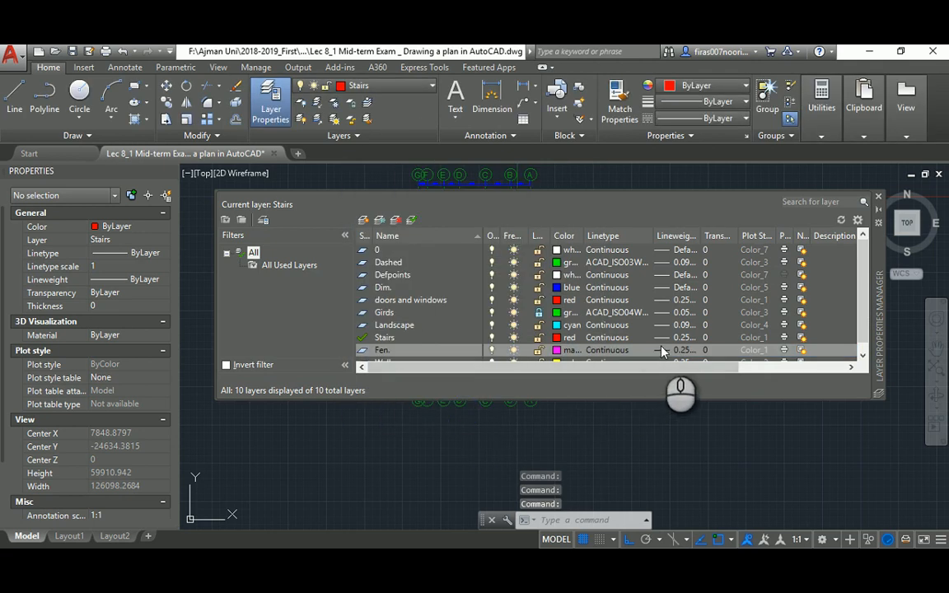
double_click(363, 351)
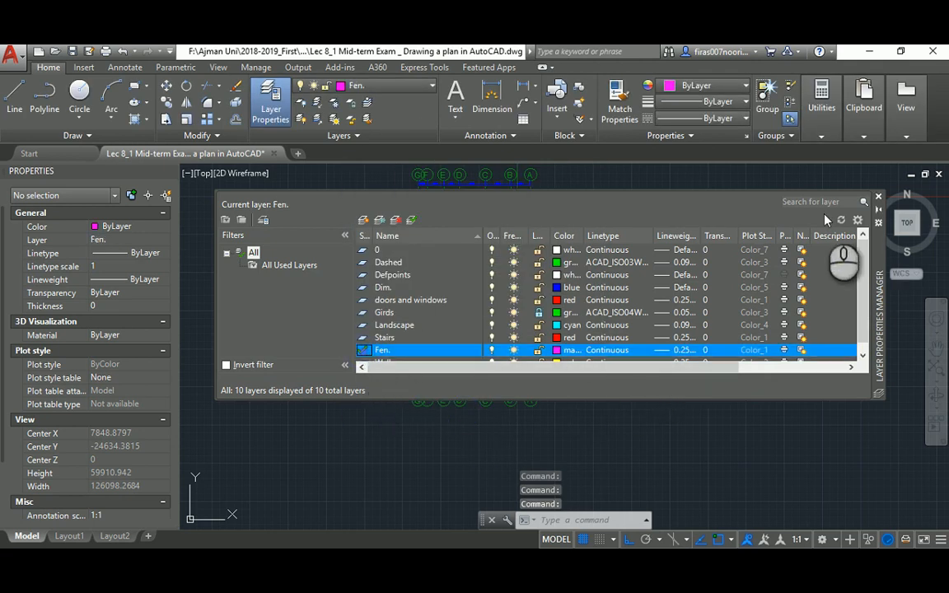
left_click(878, 198)
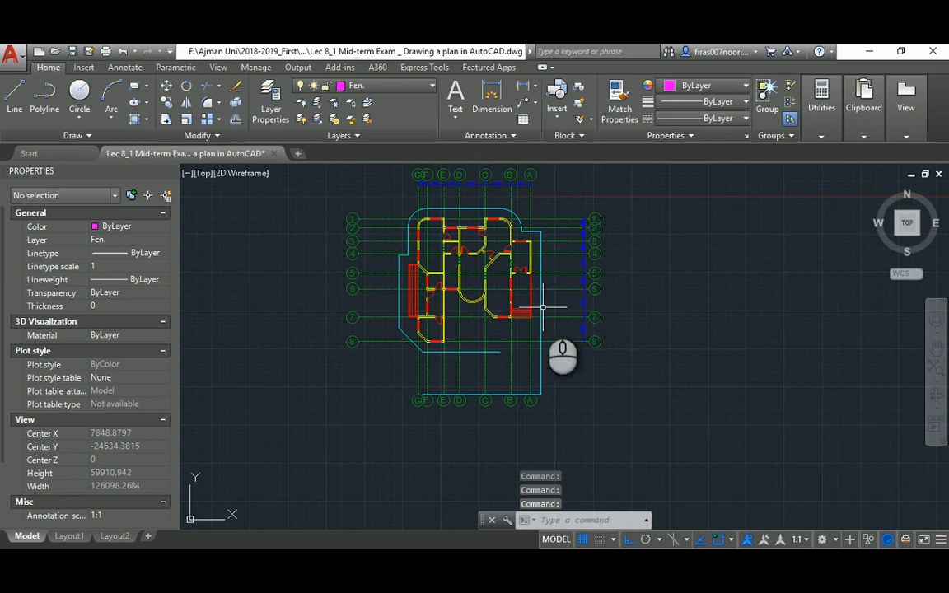
scroll(552, 281, "up", 2)
middle_click_drag(550, 253, 550, 293)
Scroll to the PDF's bottom to see the Walkway, Gardens and 17900/8000 dimensions
key("alt+Tab")
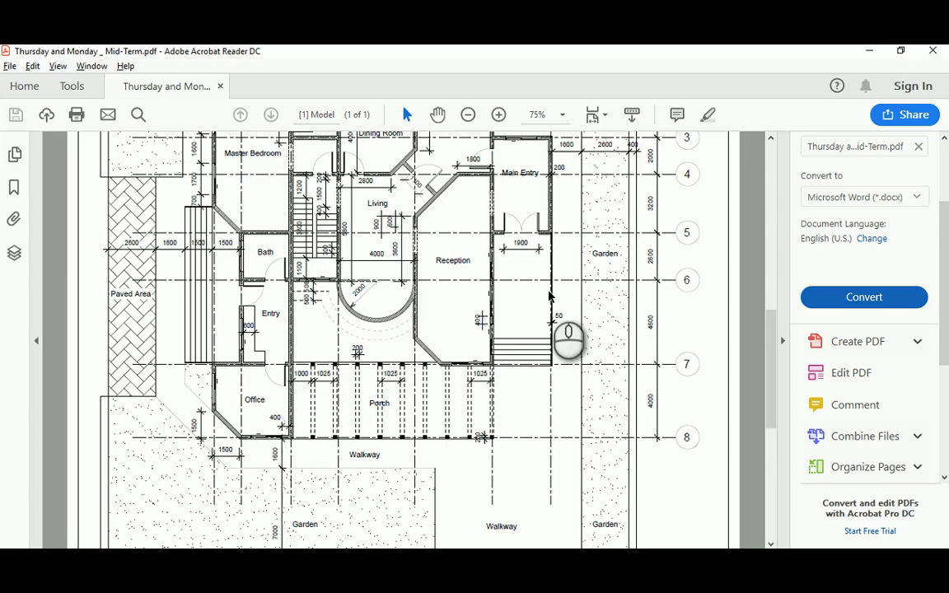
scroll(533, 303, "down", 2)
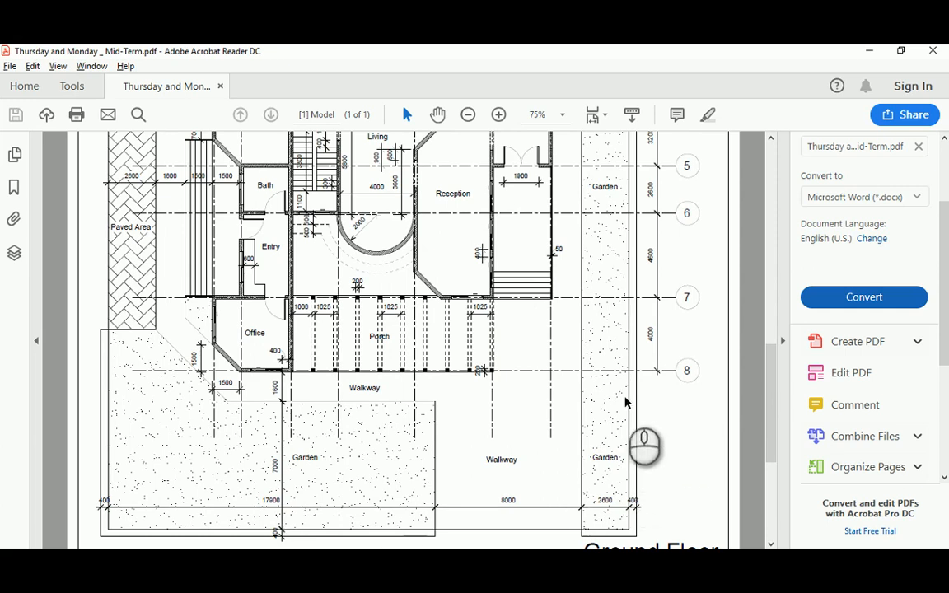
key("alt+Tab")
middle_click_drag(447, 398, 445, 356)
Adjust the Dashed and Girds layers in the layer list
type("a")
key("Return")
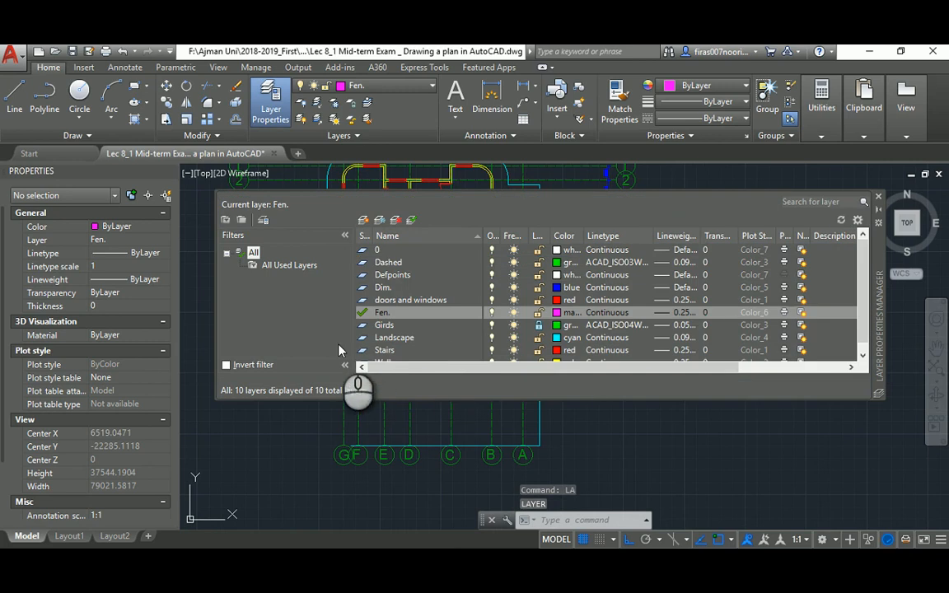
left_click(394, 262)
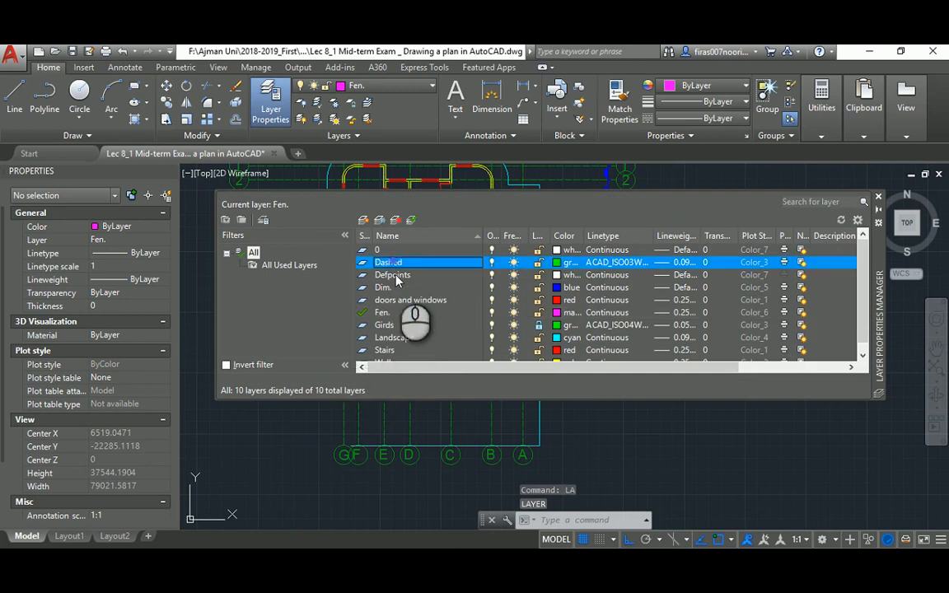
left_click(389, 326)
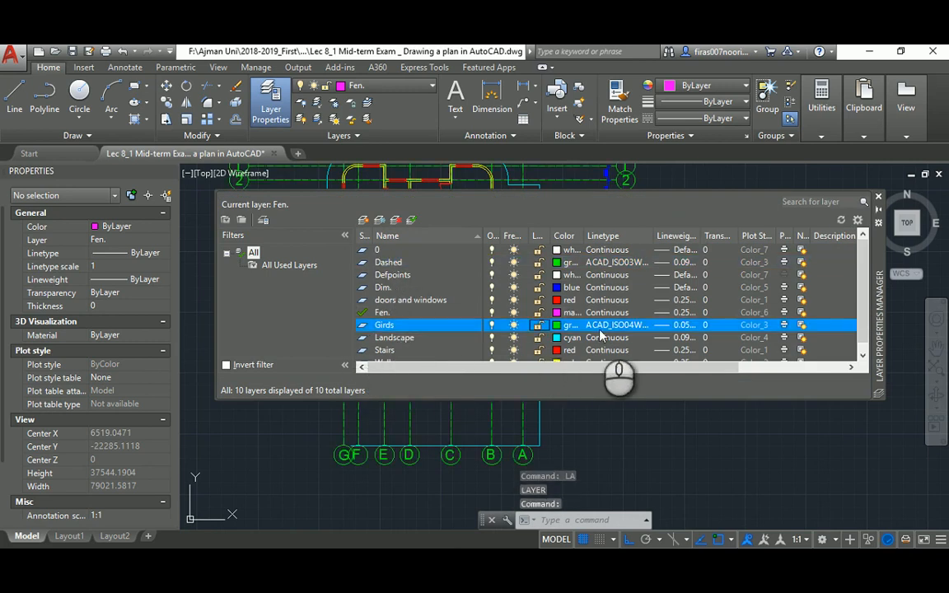
left_click(878, 199)
Try a stretch with a crossing window near column A, then cancel it
middle_click_drag(526, 395, 575, 284)
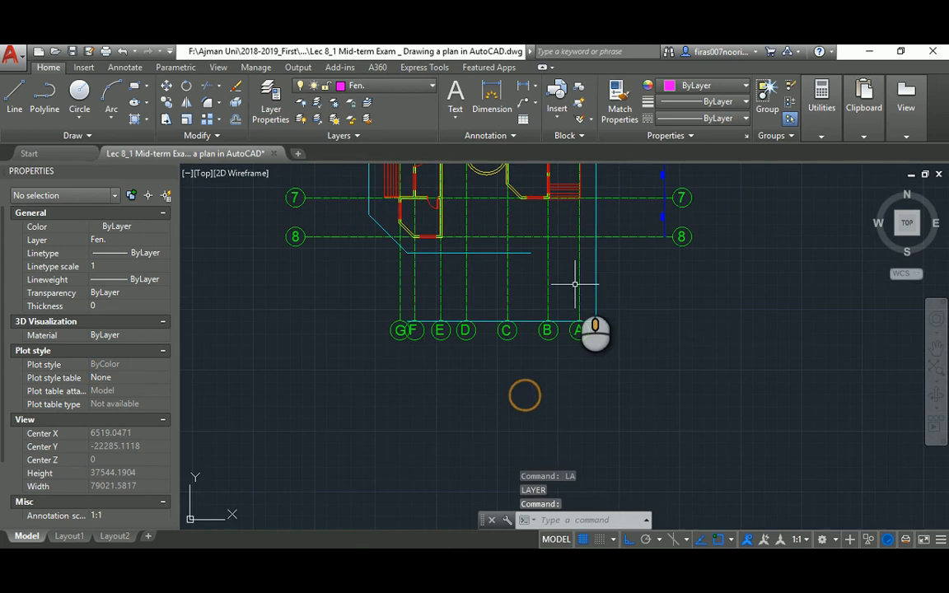
key("Return")
scroll(614, 338, "up", 5)
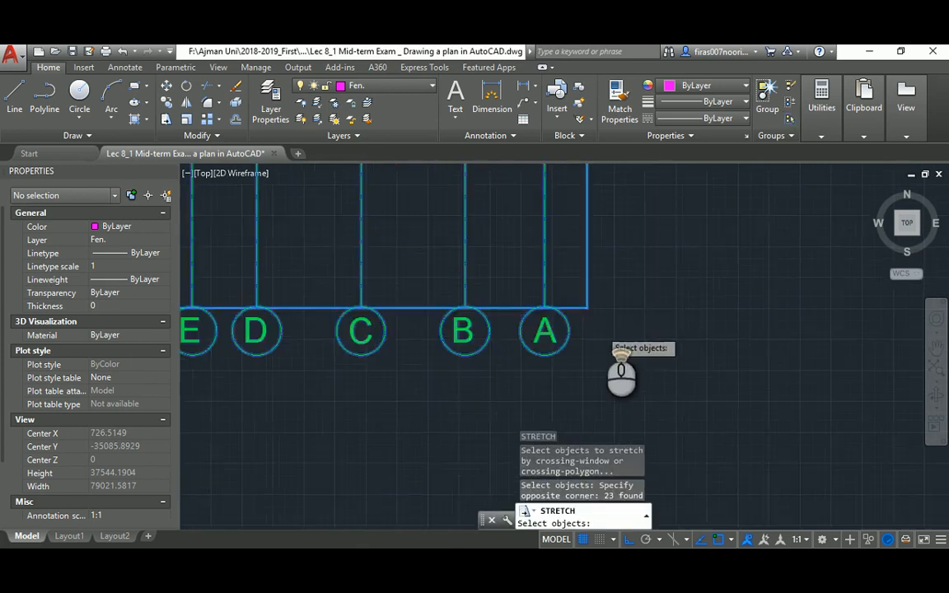
left_click(599, 266)
left_click(569, 312)
scroll(634, 325, "down", 5)
key("Return")
left_click(654, 285)
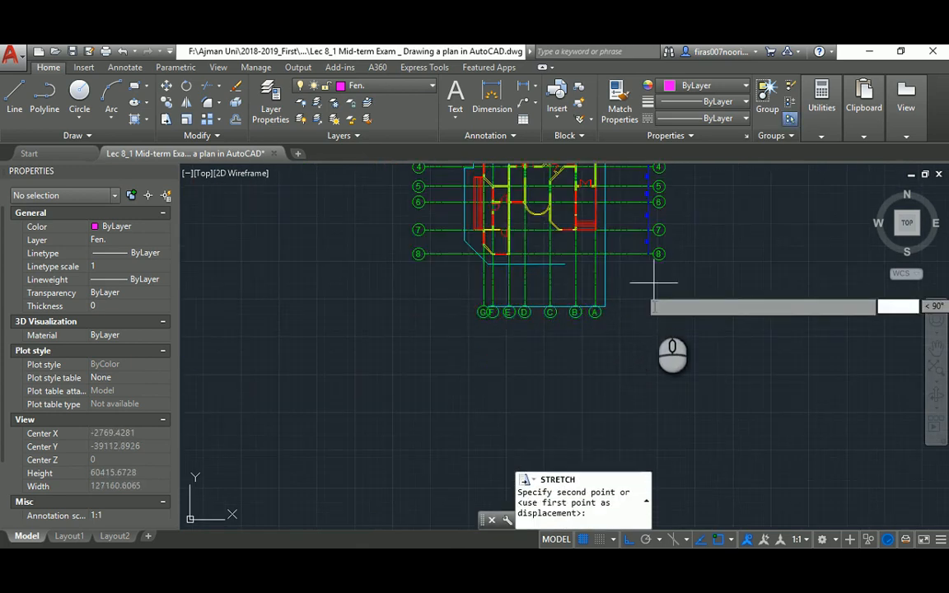
scroll(577, 334, "down", 3)
key("Escape")
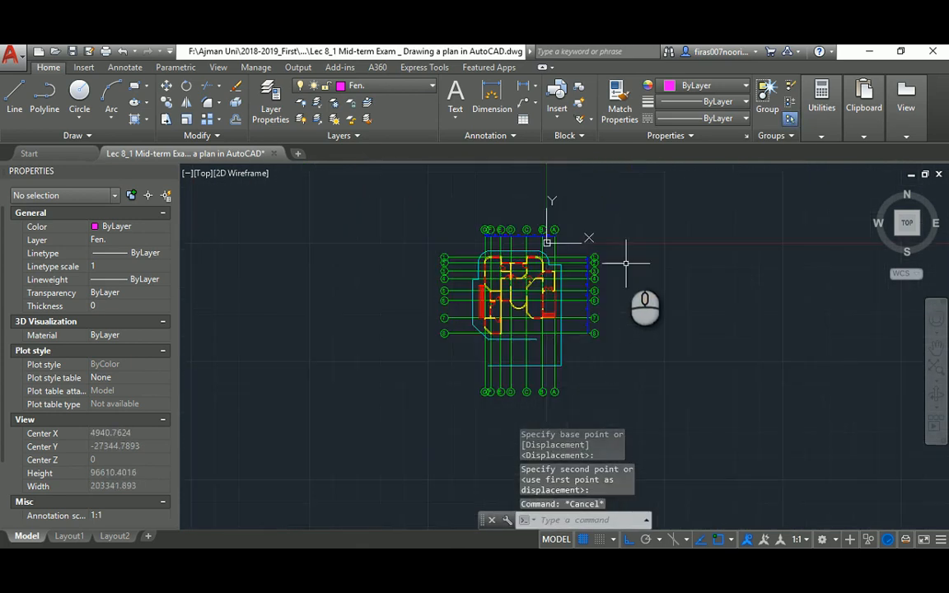
key("Escape")
Stretch right-side grid bubbles 1–8 slightly outward to the right
key("Return")
scroll(604, 276, "up", 4)
middle_click_drag(506, 282, 546, 265)
left_click(654, 185)
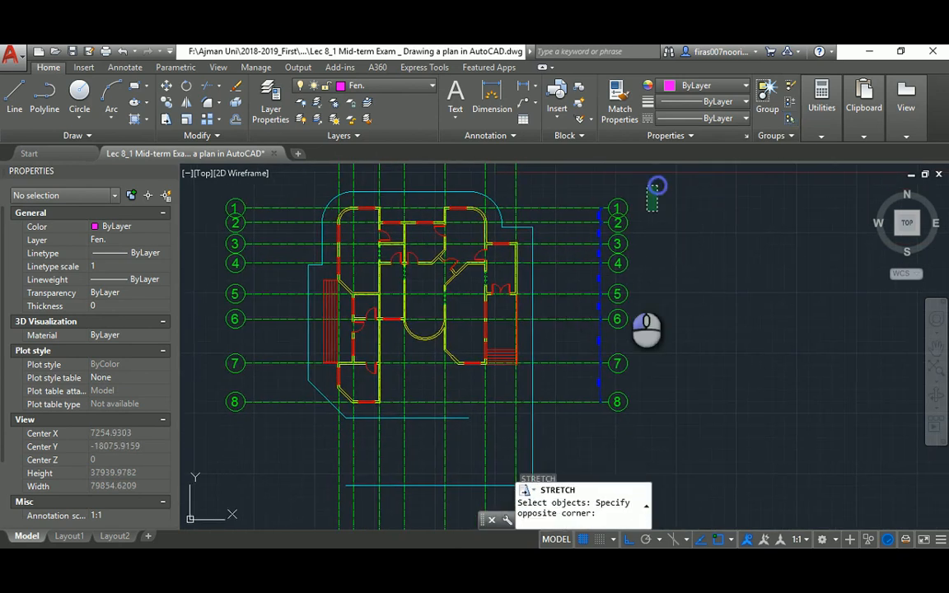
left_click(587, 421)
key("Return")
left_click(678, 299)
left_click(686, 301)
key("Escape")
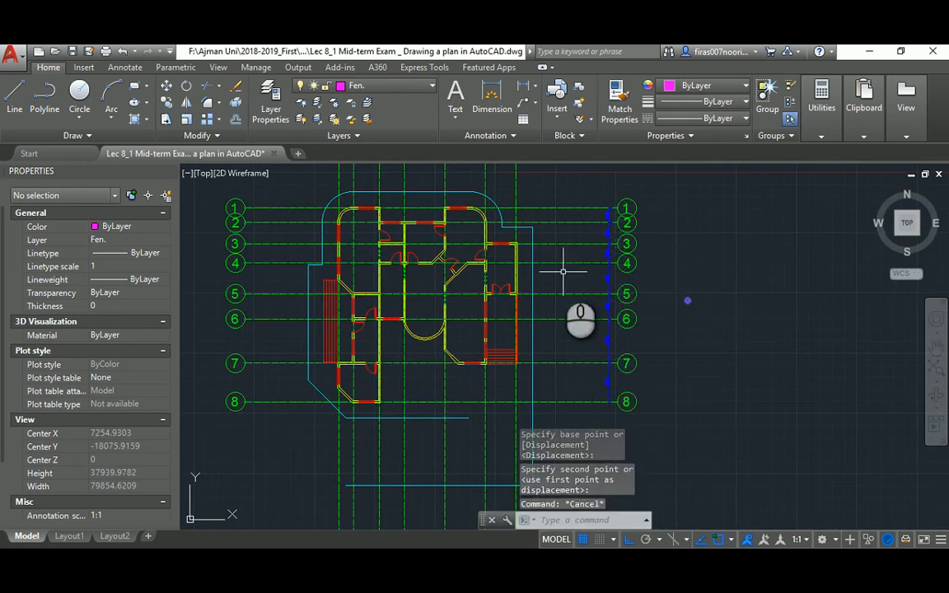
scroll(562, 271, "down", 2)
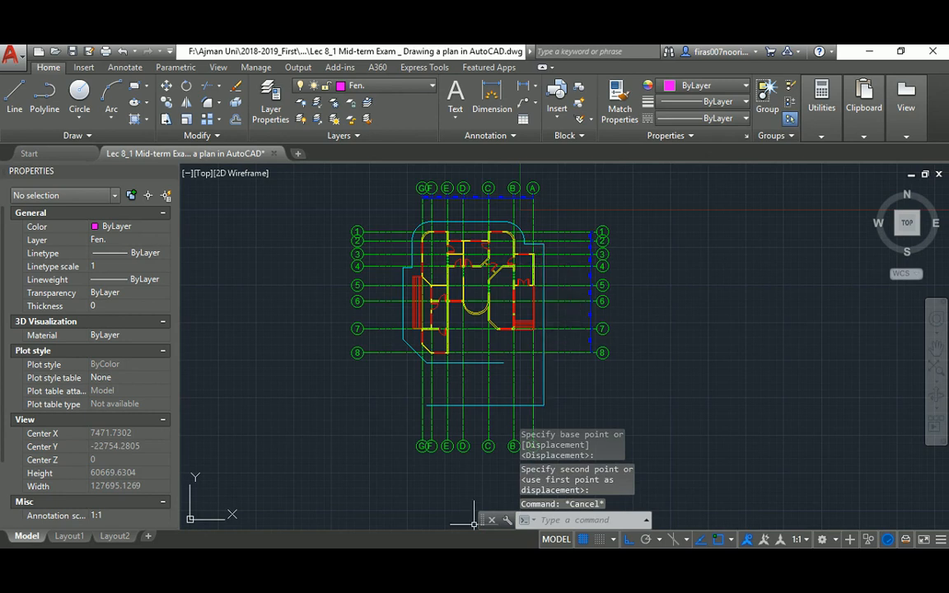
Offset the lower cyan landscape line, then switch back to the reference PDF
left_click(518, 564)
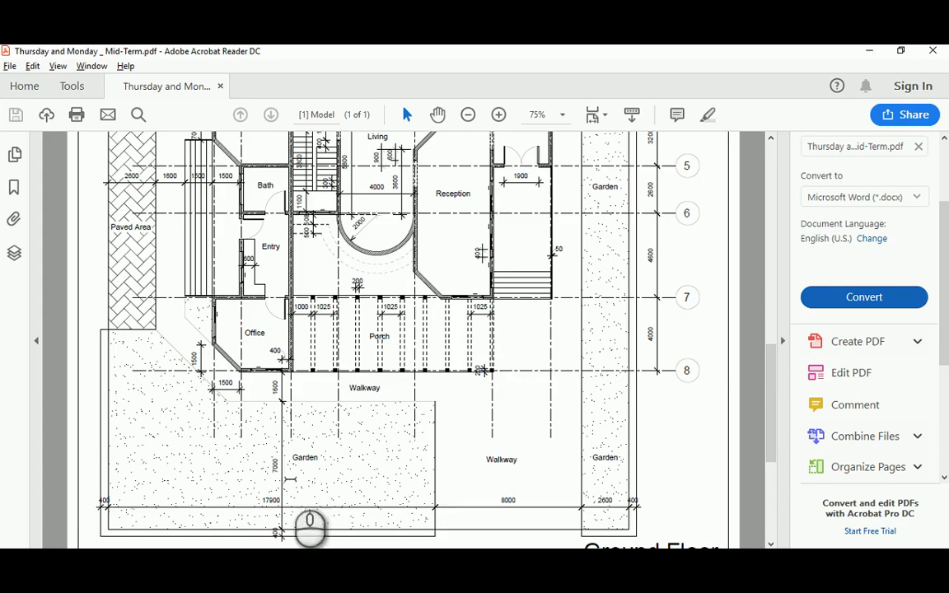
key("alt+Tab")
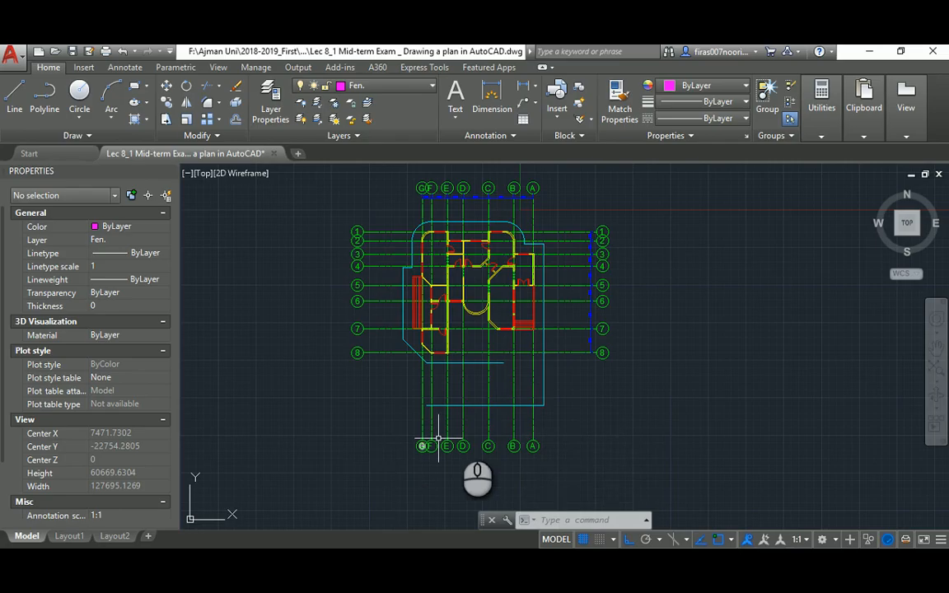
key("Escape")
key("Escape")
type("o")
key("Return")
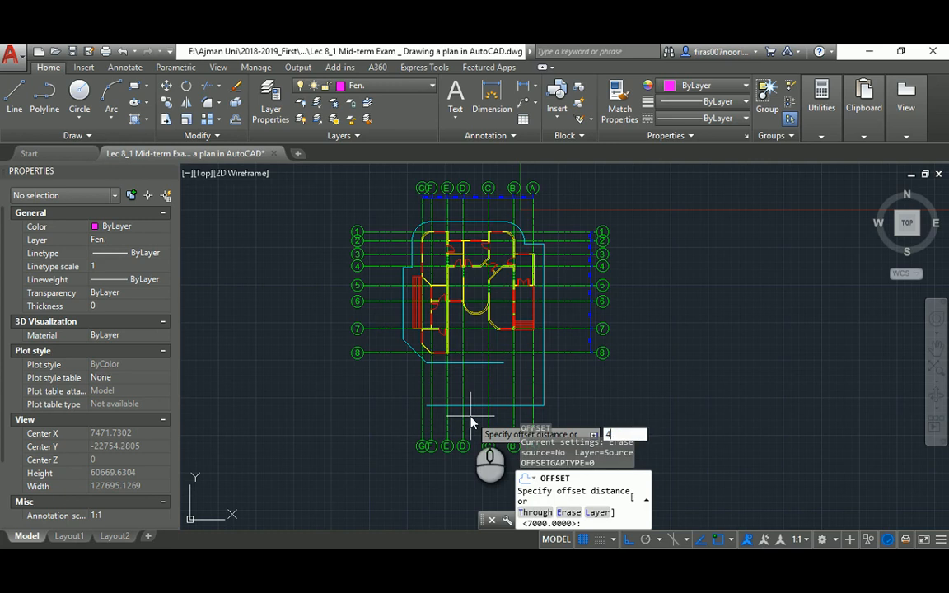
key("Return")
left_click(470, 405)
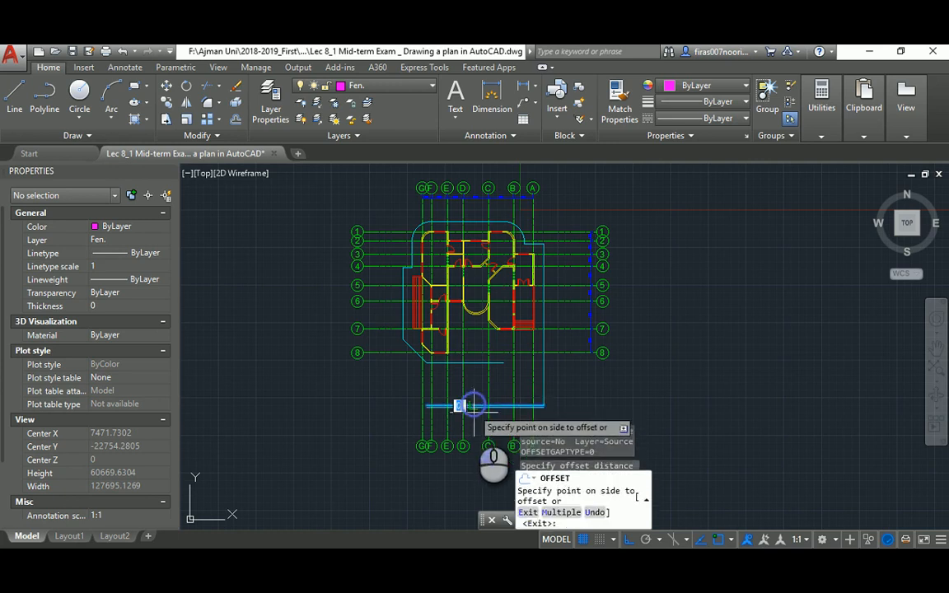
left_click(494, 394)
key("Escape")
key("alt+Tab")
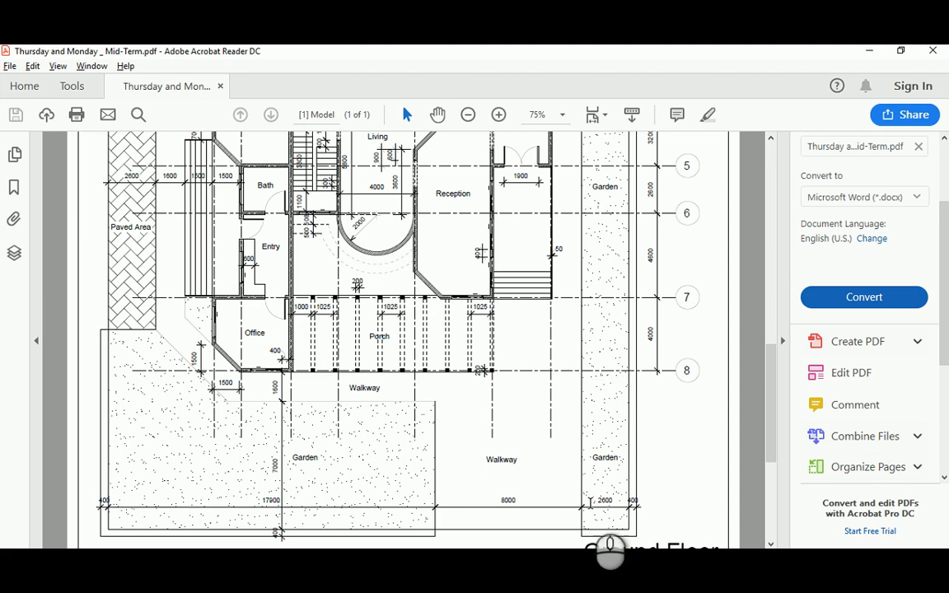
Scroll the PDF up to show Kitchen, Master Bedroom and Dining Room beside grid lines 1–8
scroll(762, 356, "up", 3)
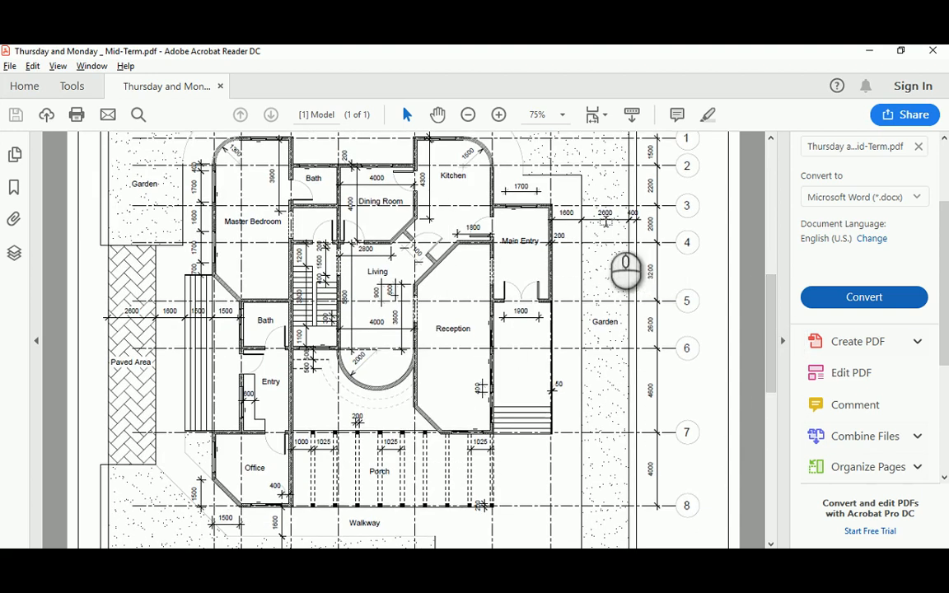
key("alt+Tab")
key("alt+Tab")
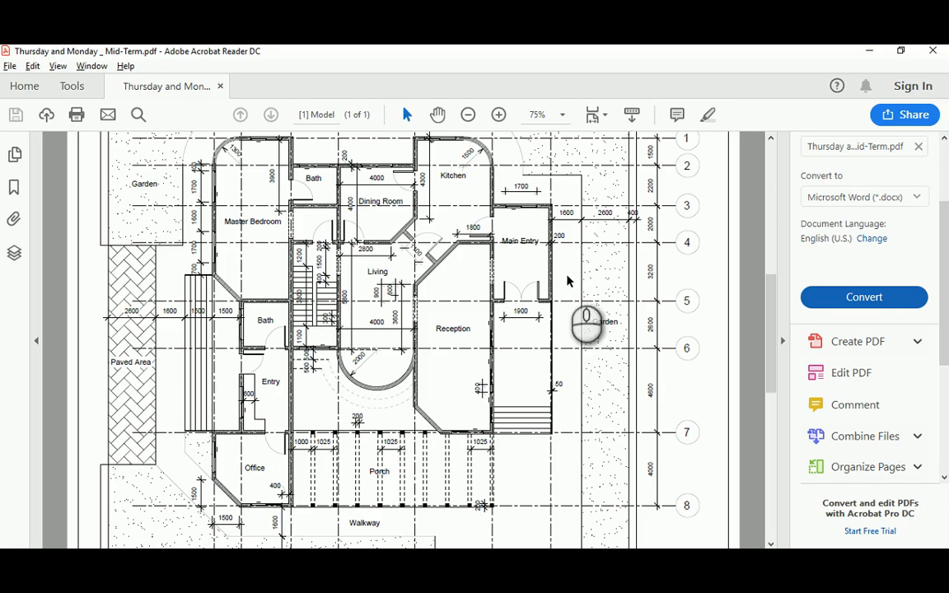
key("alt+Tab")
Offset the vertical landscape outline 2600 to the right
type("o")
key("Return")
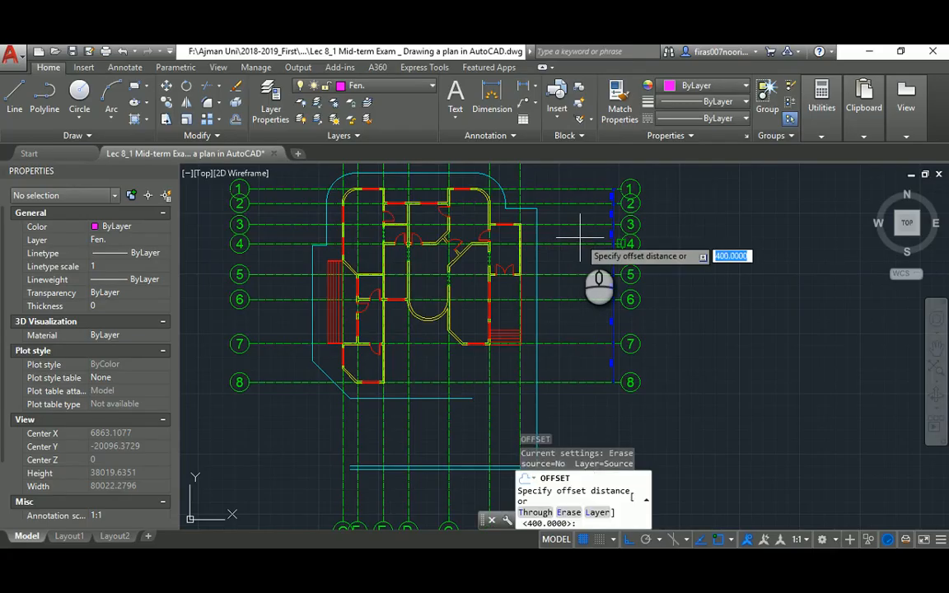
type("2600")
key("Return")
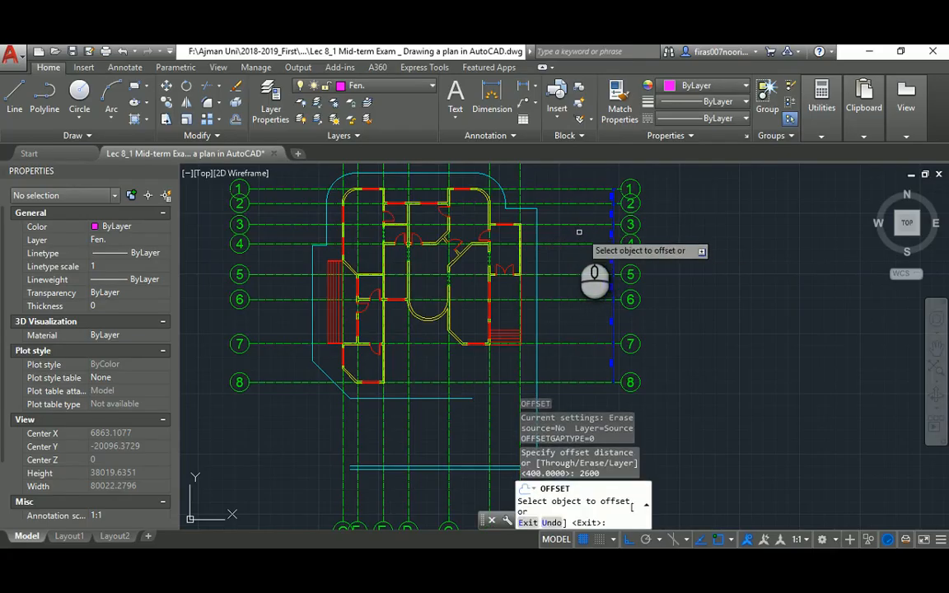
key("Escape")
key("Escape")
type("o")
key("Return")
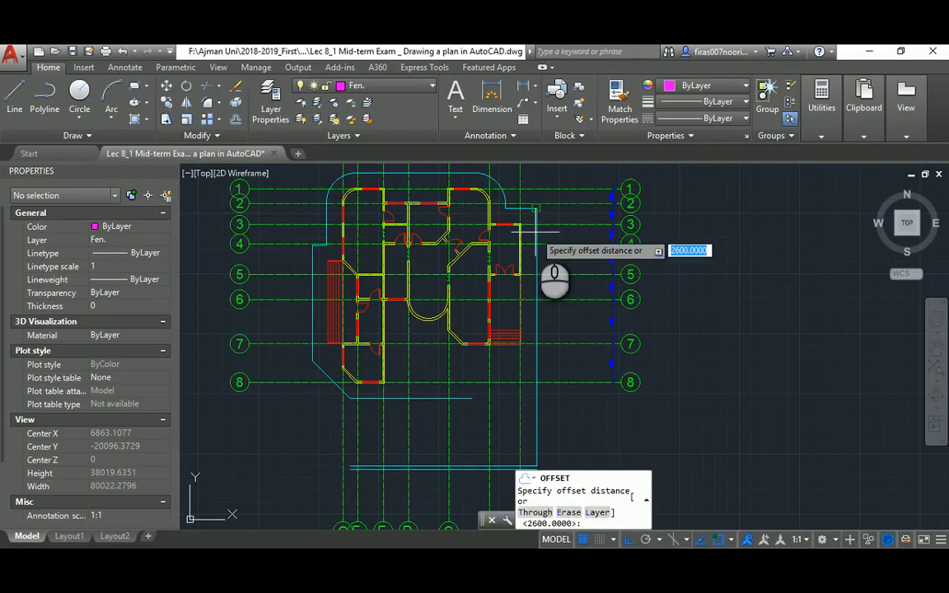
key("Return")
left_click(538, 234)
left_click(557, 232)
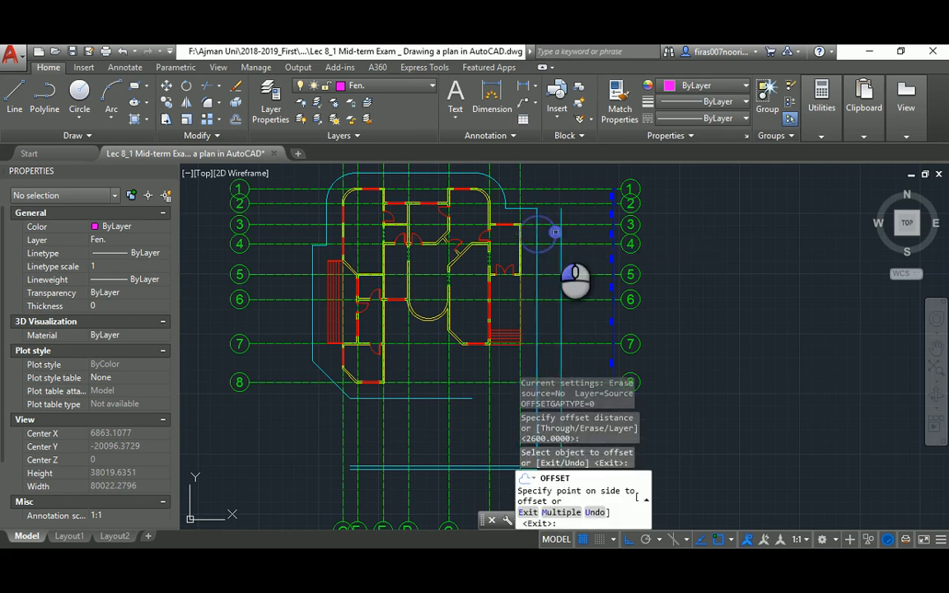
scroll(562, 232, "up", 2)
key("Escape")
Offset the new vertical line another 400 to the right
type("o")
key("Return")
type("4")
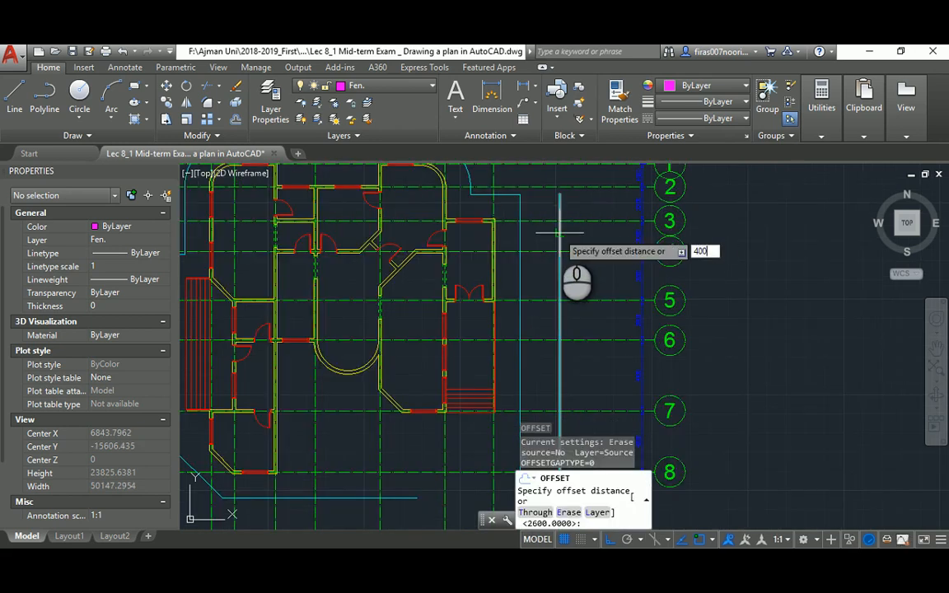
type("00")
key("Return")
left_click(561, 231)
left_click(564, 236)
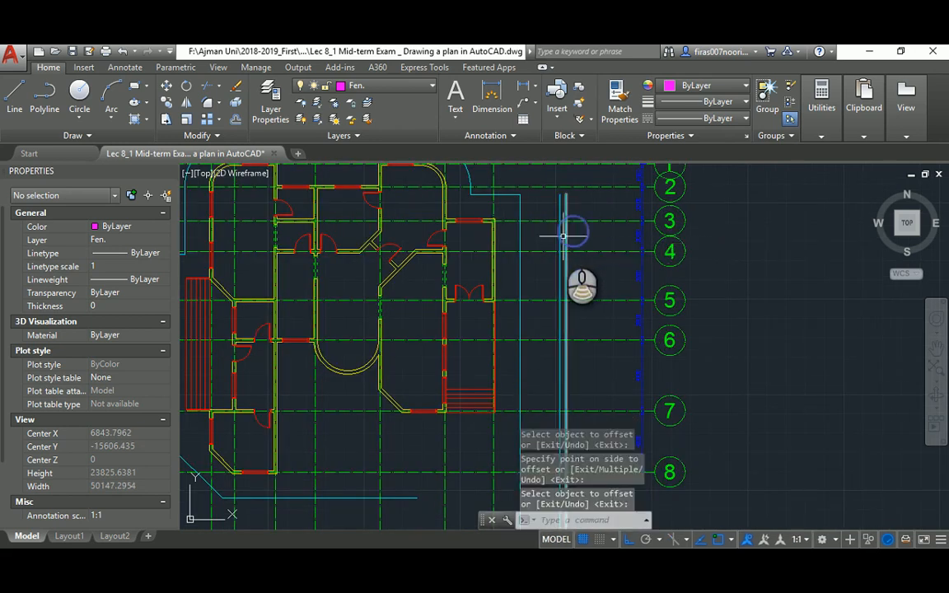
scroll(564, 237, "down", 3)
Check the reference PDF, then start a 3000 offset and cancel it
key("alt+Tab")
scroll(571, 268, "up", 3)
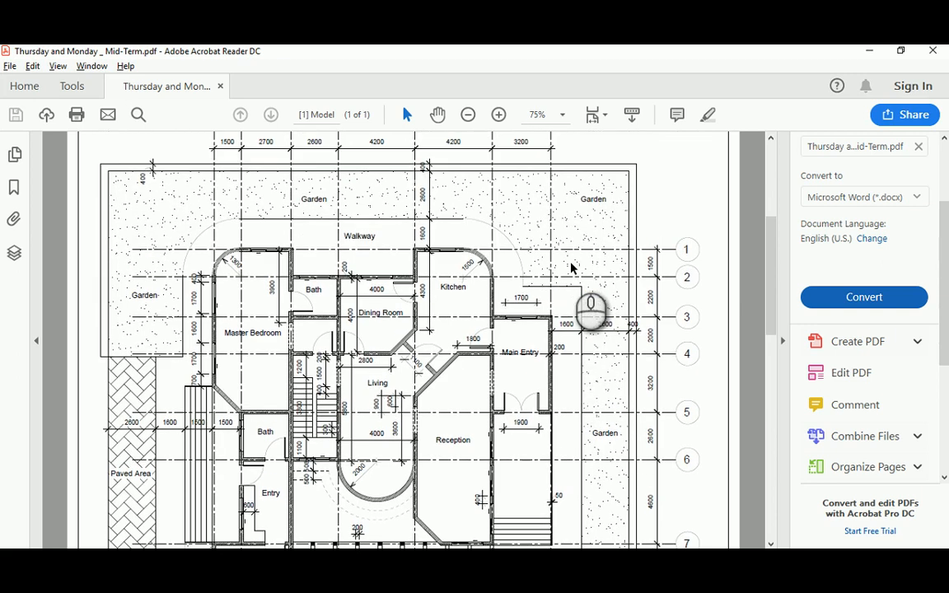
key("alt+Tab")
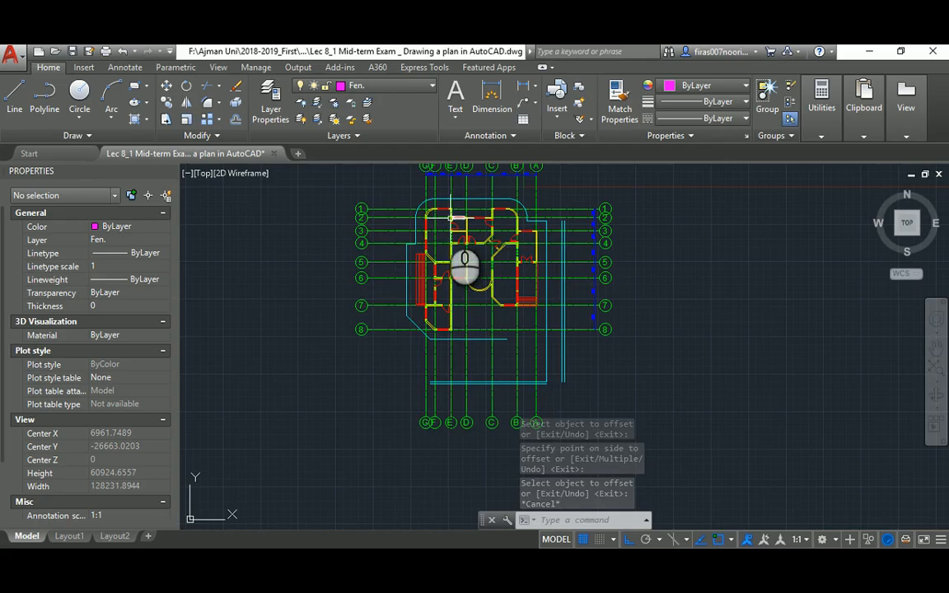
scroll(544, 240, "up", 4)
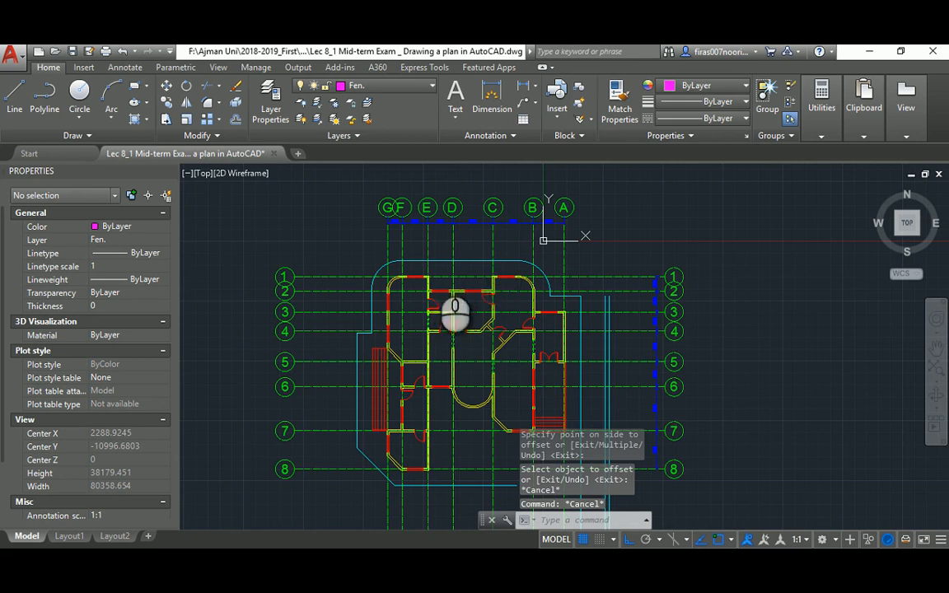
type("o")
key("Return")
type("3000")
Offset the cyan top outline 2600 above the plan
key("Return")
left_click(397, 203)
key("Escape")
key("Escape")
key("Escape")
scroll(449, 244, "up", 2)
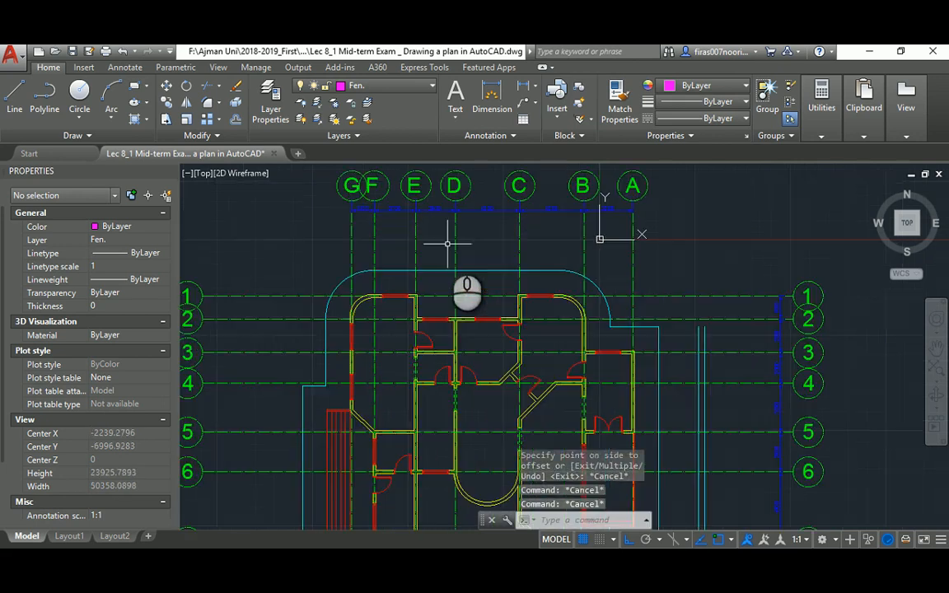
type("o")
key("Return")
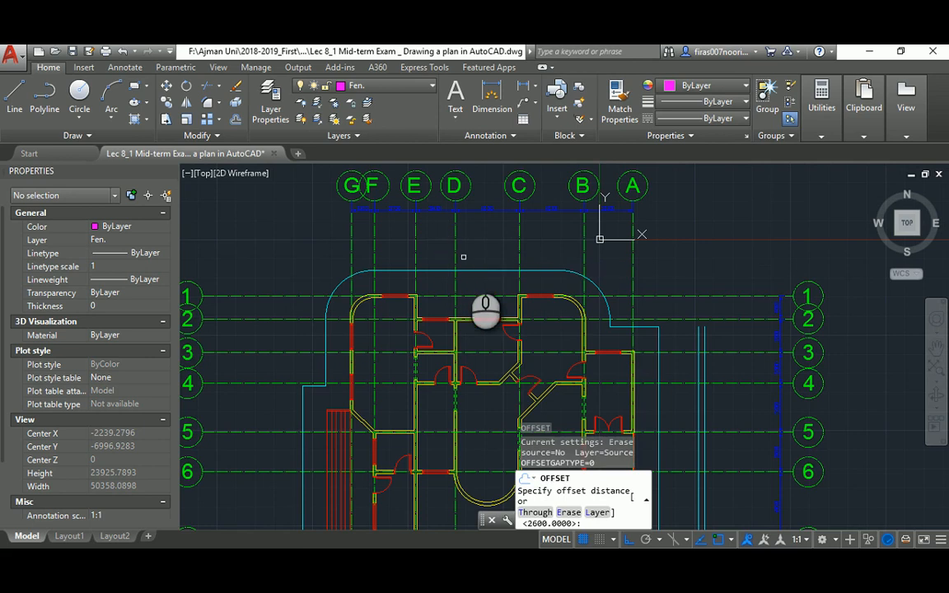
key("Return")
left_click(471, 239)
key("Escape")
key("Escape")
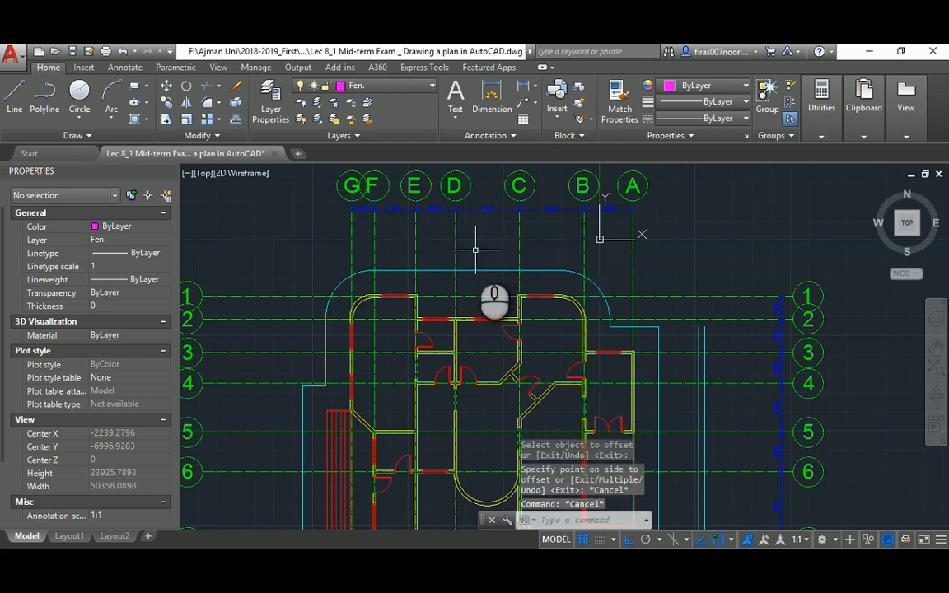
type("o")
key("Return")
Offset the new top line 400 further up as a parallel fence line
key("Return")
left_click(475, 270)
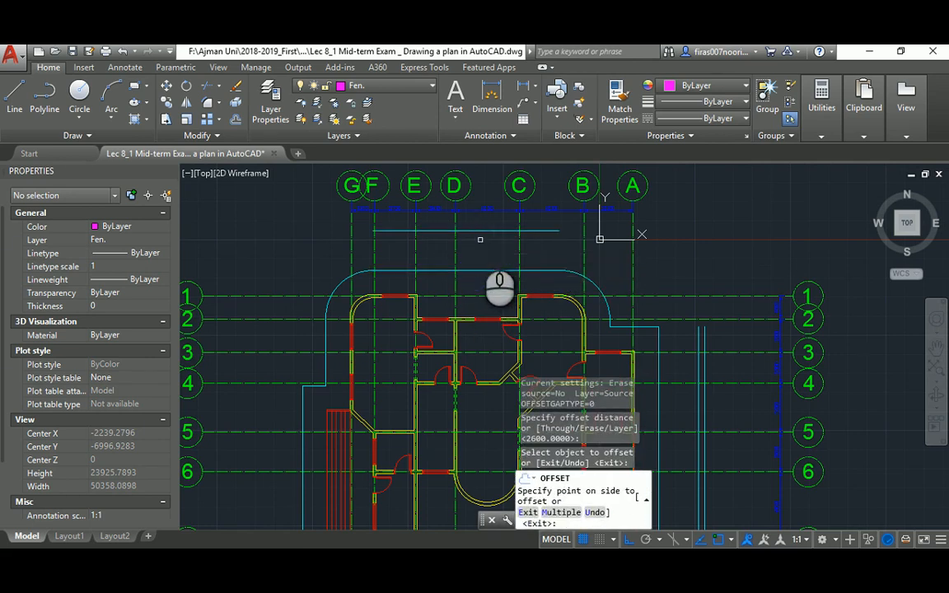
left_click(480, 240)
key("Escape")
middle_click_drag(480, 230, 480, 244)
type("o")
key("Return")
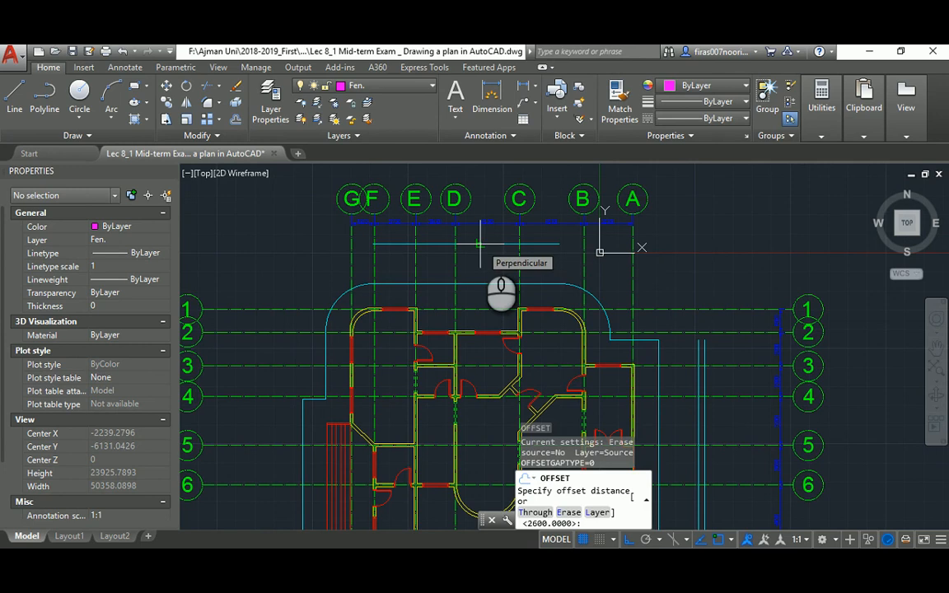
Fillet the top fence line to the right vertical line to close the corner
key("Return")
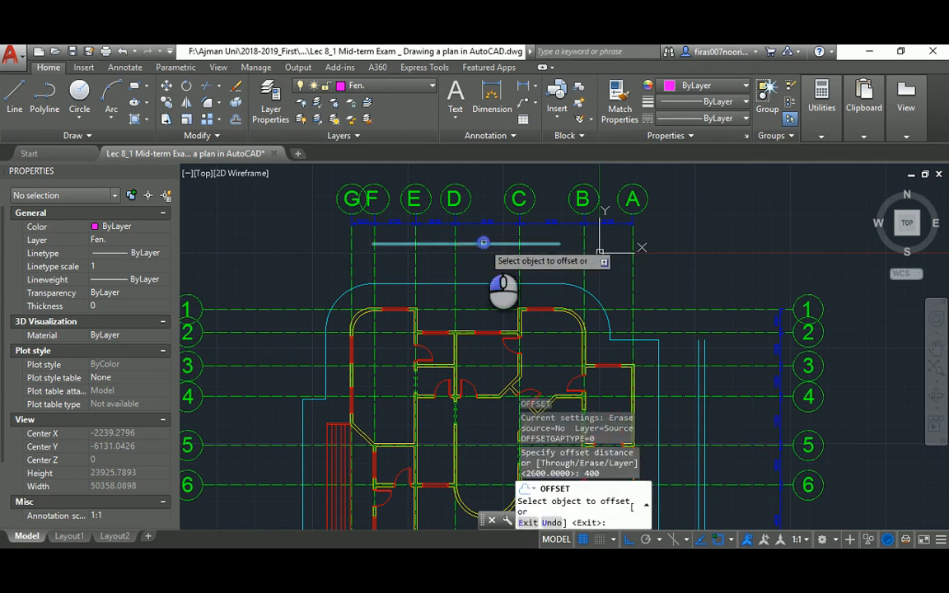
left_click(492, 244)
left_click(504, 235)
middle_click_drag(506, 238, 475, 210)
key("Escape")
key("Escape")
type("f")
key("Return")
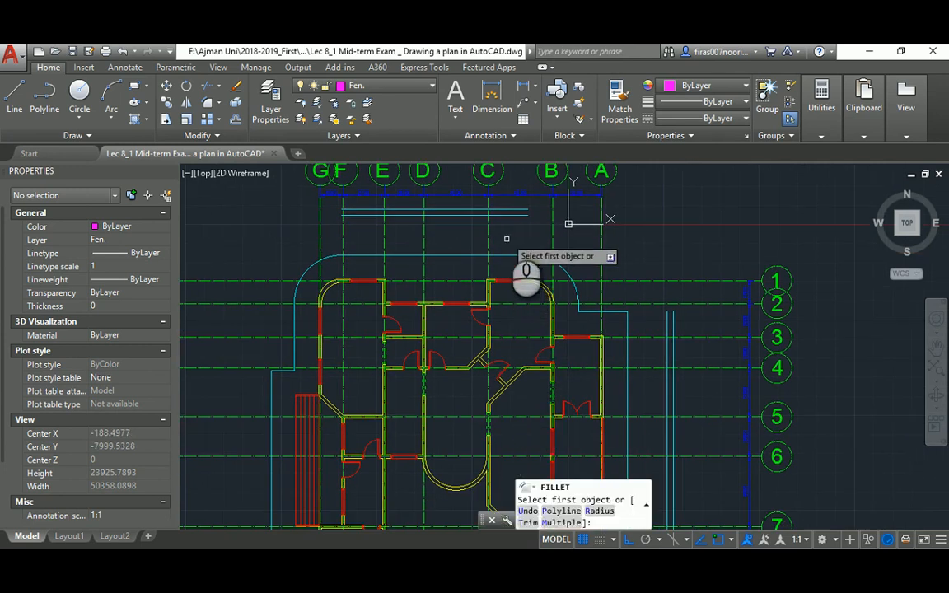
left_click(508, 216)
left_click(668, 323)
key("Escape")
type("f")
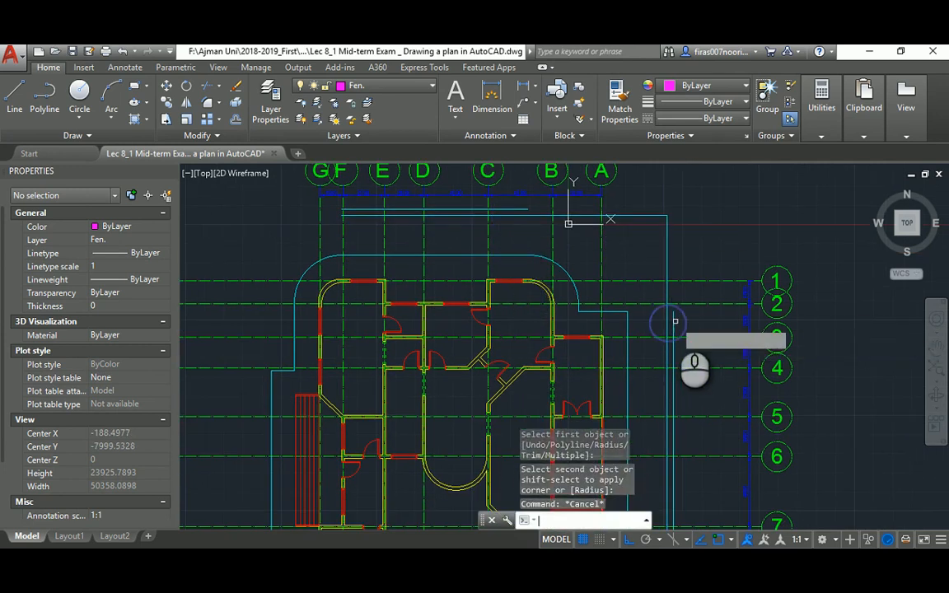
key("Return")
left_click(674, 322)
left_click(673, 321)
key("Return")
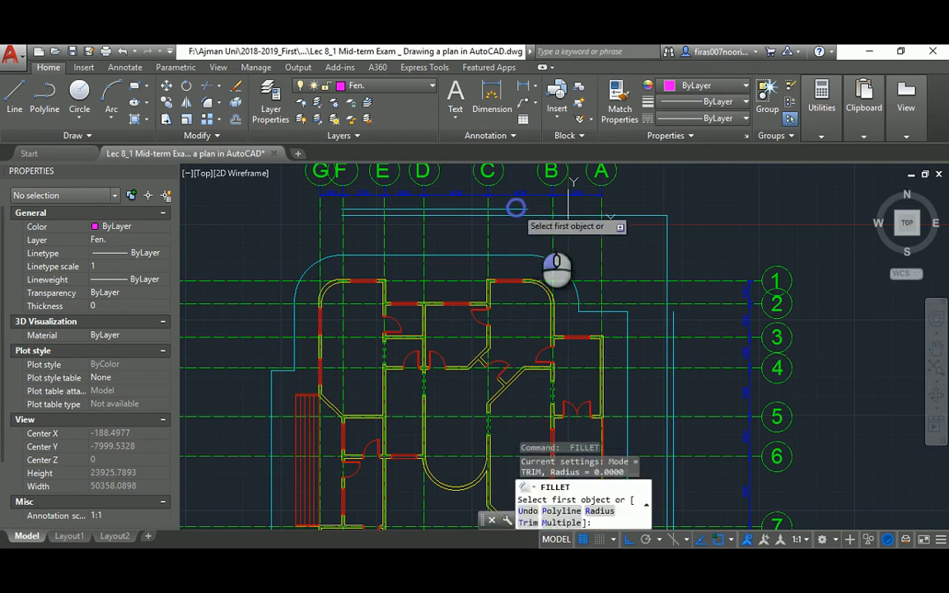
left_click(673, 321)
key("Escape")
key("Escape")
Move the four fence lines onto the Fen. layer
left_click(686, 197)
left_click(655, 236)
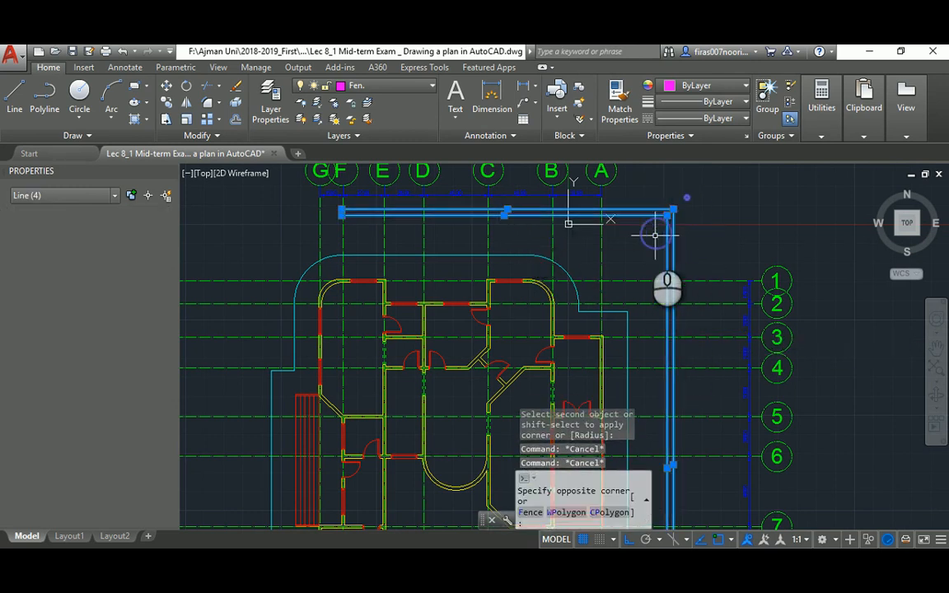
left_click(127, 242)
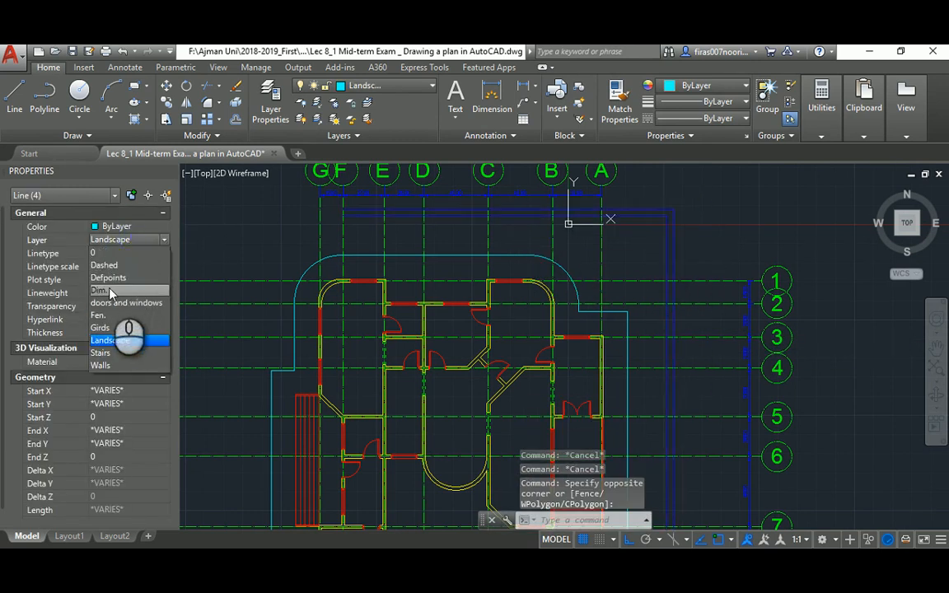
left_click(98, 316)
key("Escape")
scroll(493, 292, "down", 4)
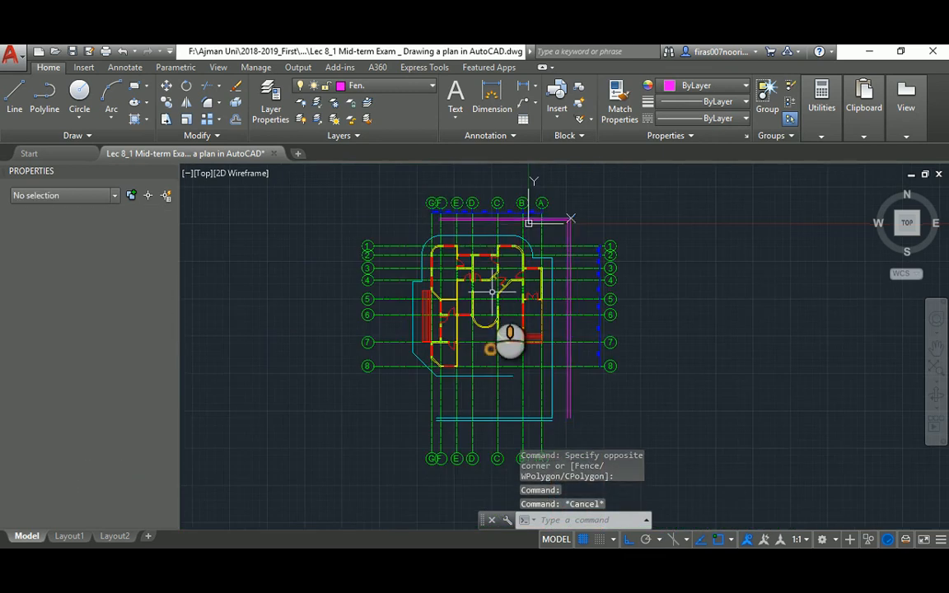
Fillet the lower cyan line to the magenta vertical fence line at the bottom corner
middle_click_drag(493, 291, 486, 199)
type("f")
key("Return")
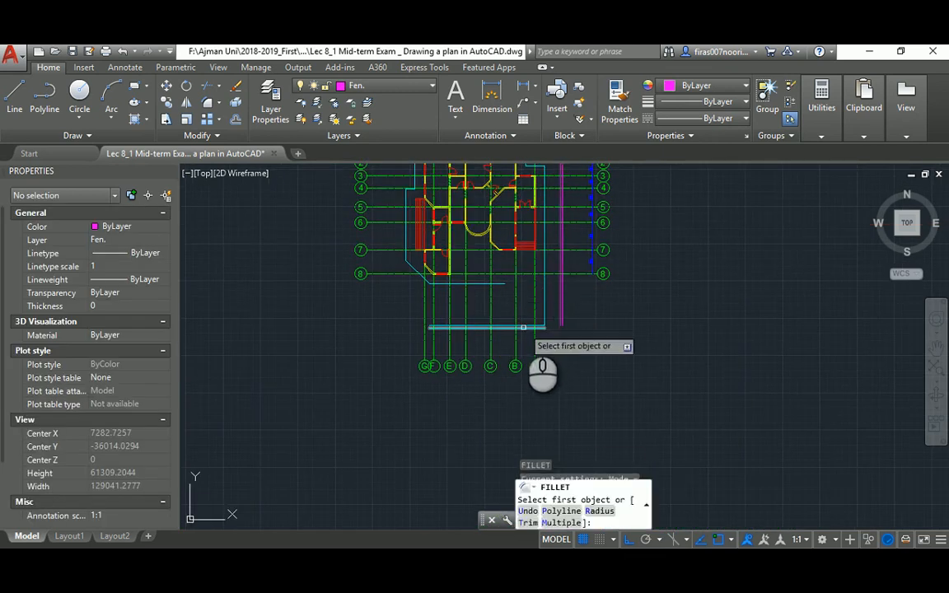
left_click(521, 326)
scroll(559, 317, "up", 4)
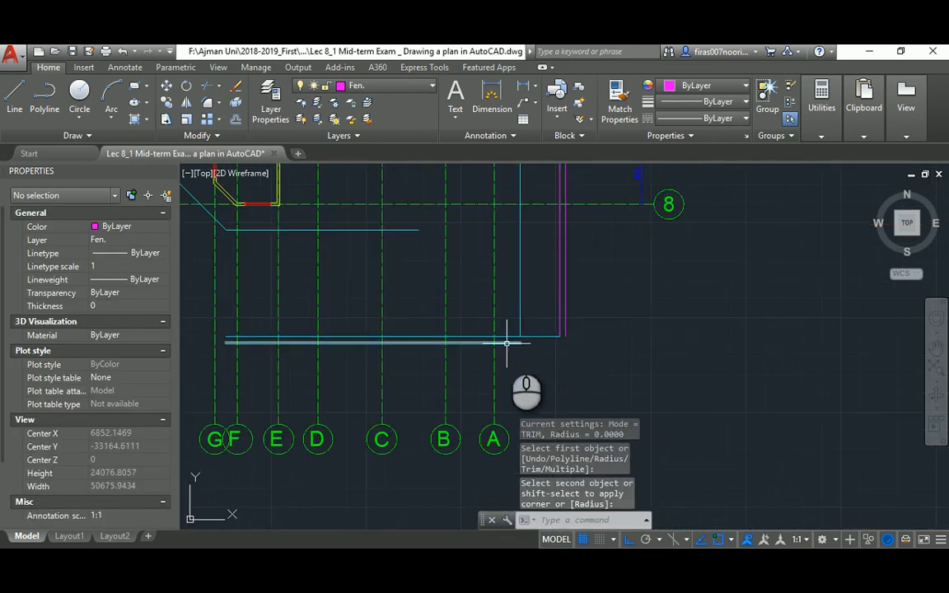
left_click(564, 314)
key("Escape")
key("Escape")
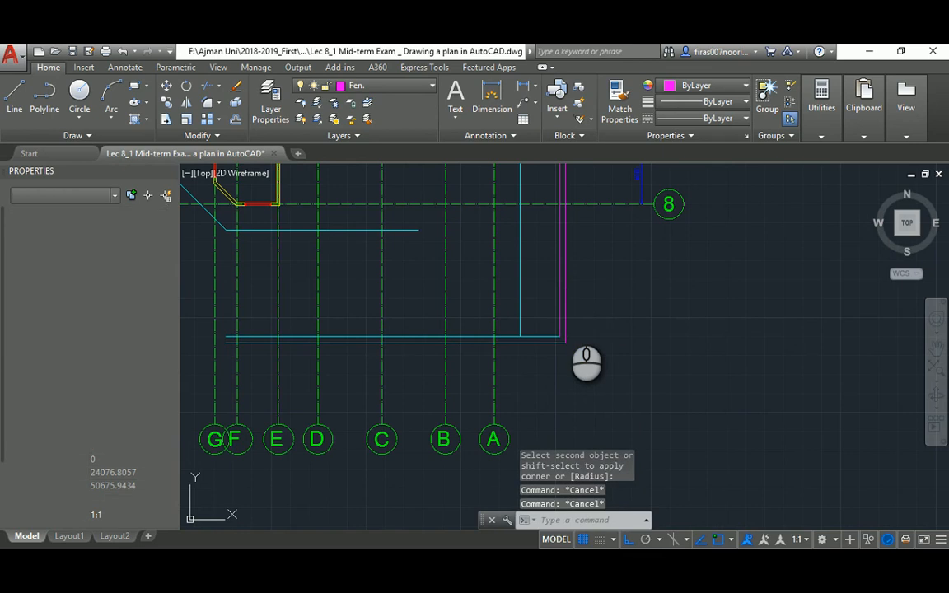
Match the lower lines to the magenta Fen. fence line's properties with MATCHPROP
type("ma")
key("Return")
left_click(565, 315)
left_click(577, 315)
middle_click_drag(550, 334, 575, 277)
left_click(567, 312)
key("Escape")
scroll(567, 303, "down", 4)
middle_click_drag(451, 269, 490, 369)
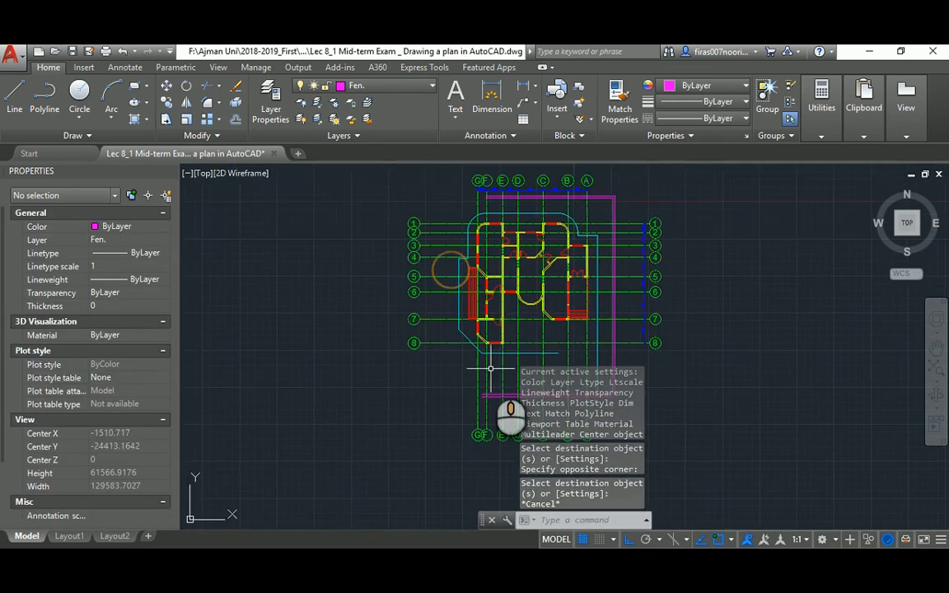
key("alt+Tab")
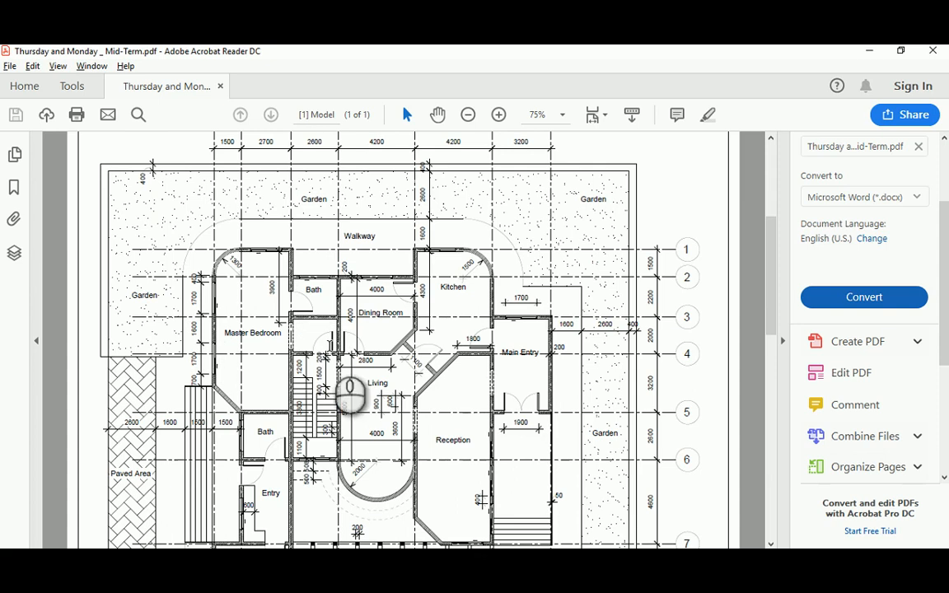
left_click_drag(769, 260, 766, 342)
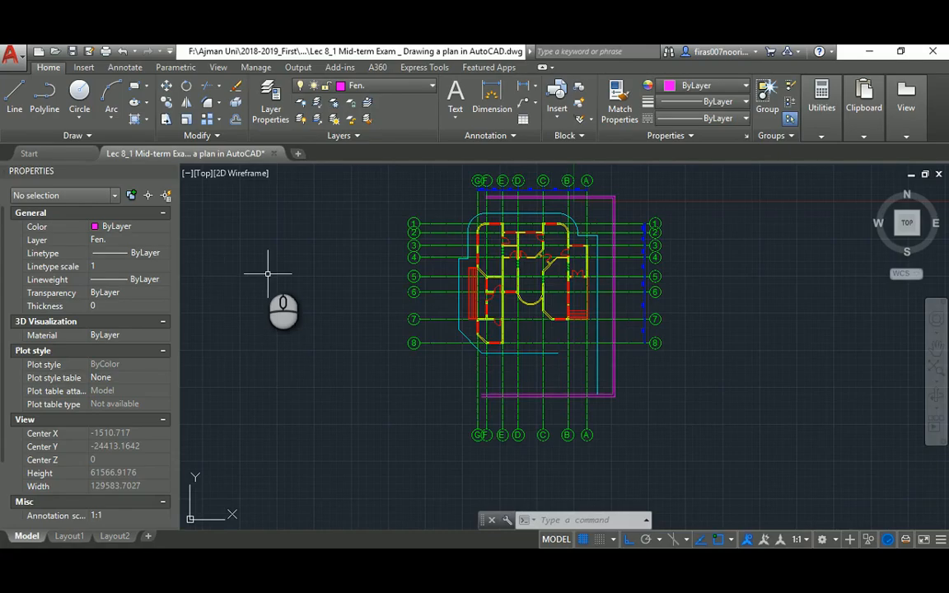
Offset the left cyan line 2600 to the left
key("alt+Tab")
scroll(453, 262, "up", 4)
key("Return")
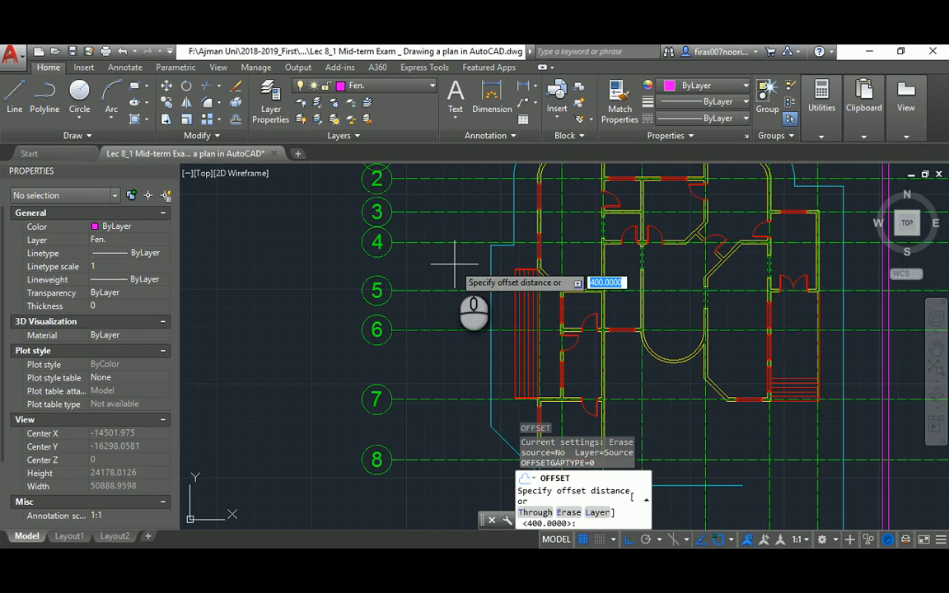
type("2600")
key("Return")
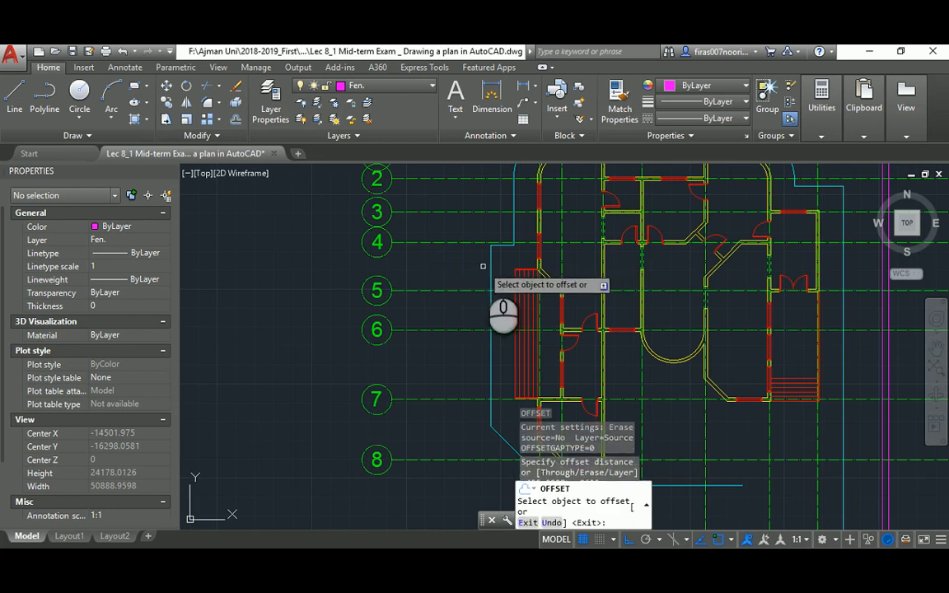
left_click(492, 264)
left_click(449, 265)
key("Escape")
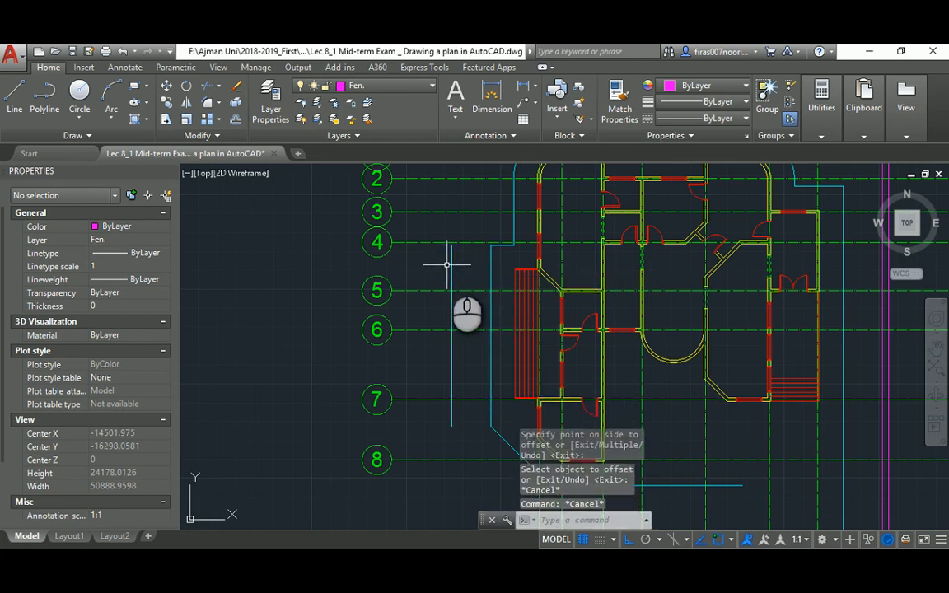
Offset that new left line a further 400 outward
key("Return")
type("400")
key("Return")
left_click(452, 267)
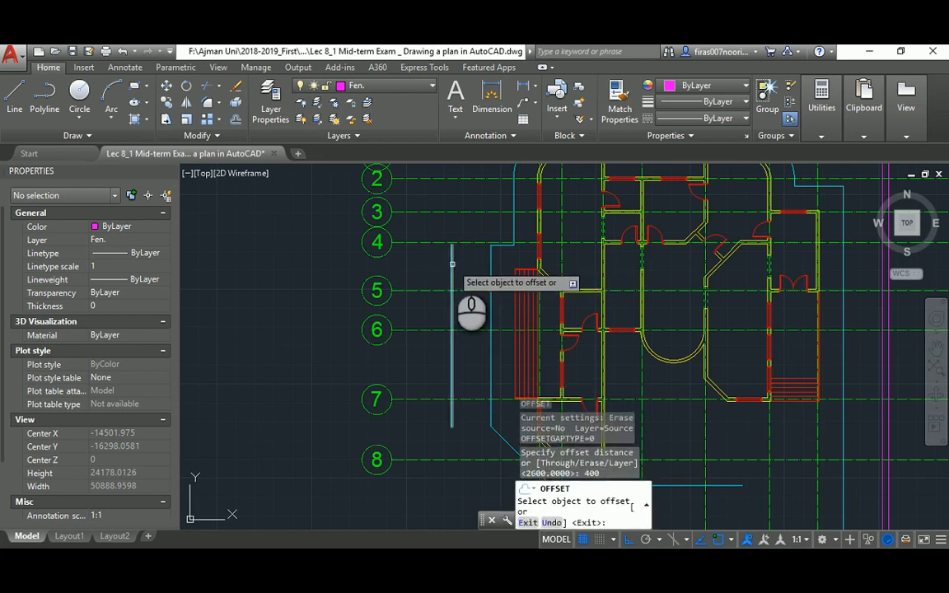
left_click(442, 272)
key("Escape")
key("Escape")
key("Escape")
Move the two new left lines onto the Fen. layer
left_click(464, 263)
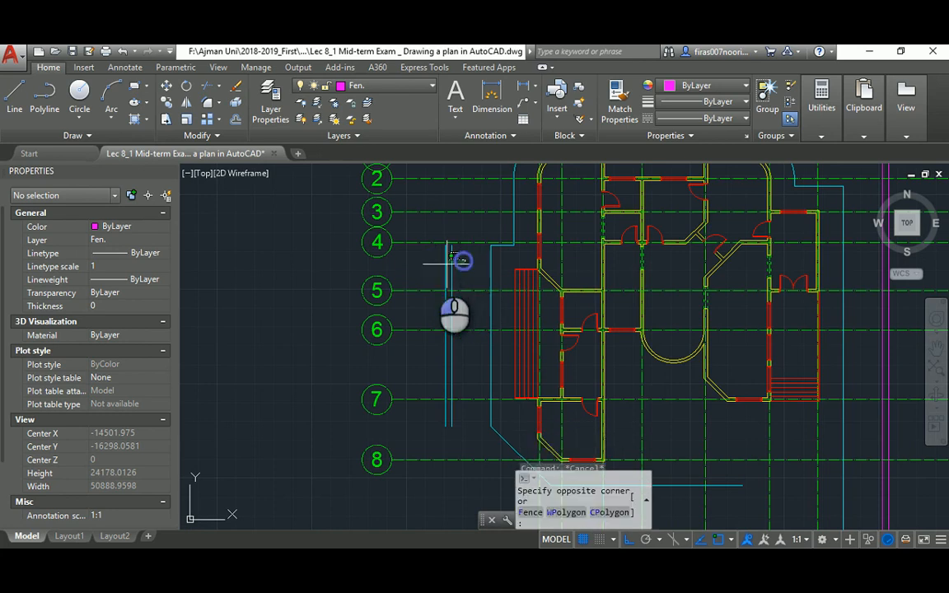
left_click(439, 265)
left_click(133, 242)
left_click(132, 240)
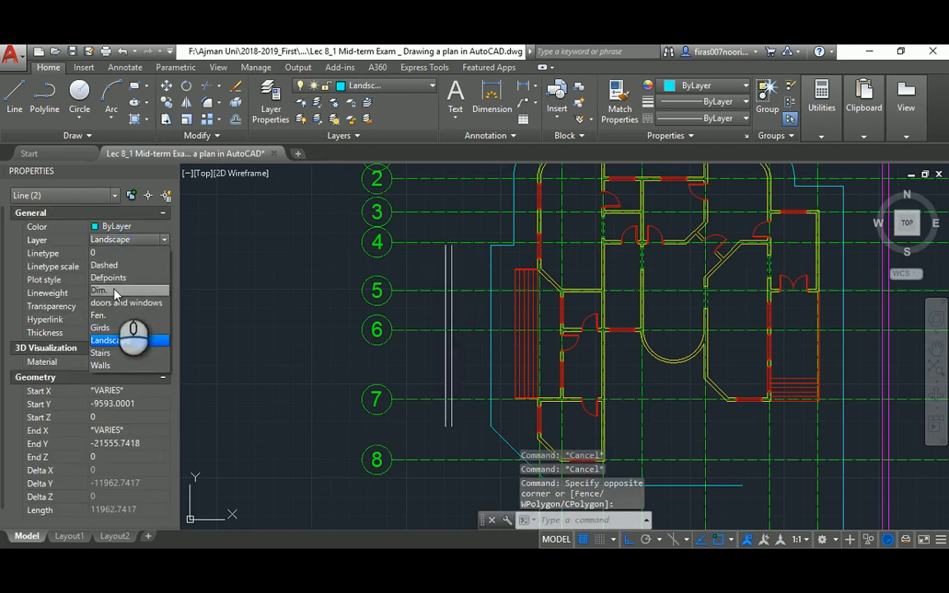
left_click(99, 316)
key("Escape")
Fillet the inner and outer left magenta lines to the matching top fence lines
type("f")
key("Return")
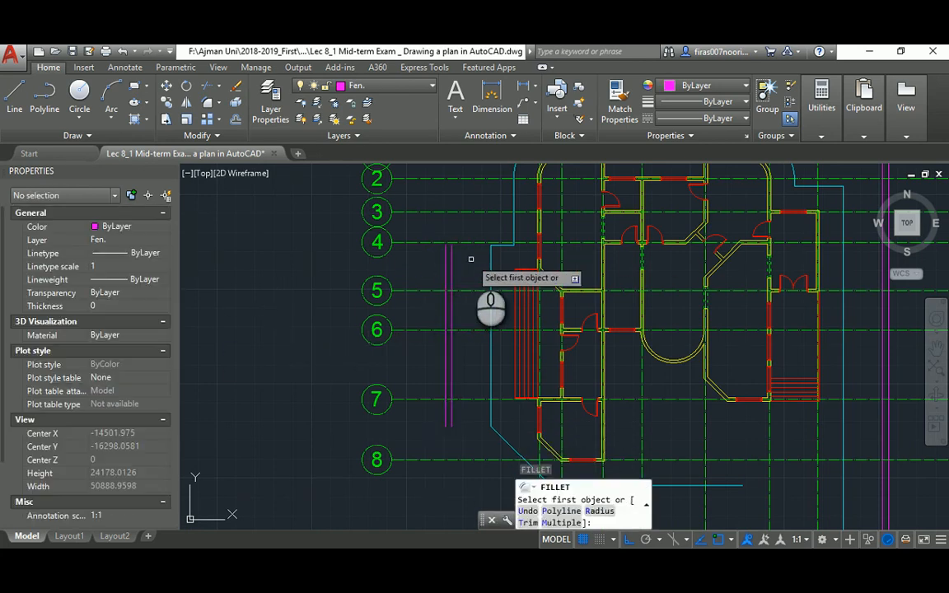
left_click(452, 259)
scroll(461, 264, "down", 5)
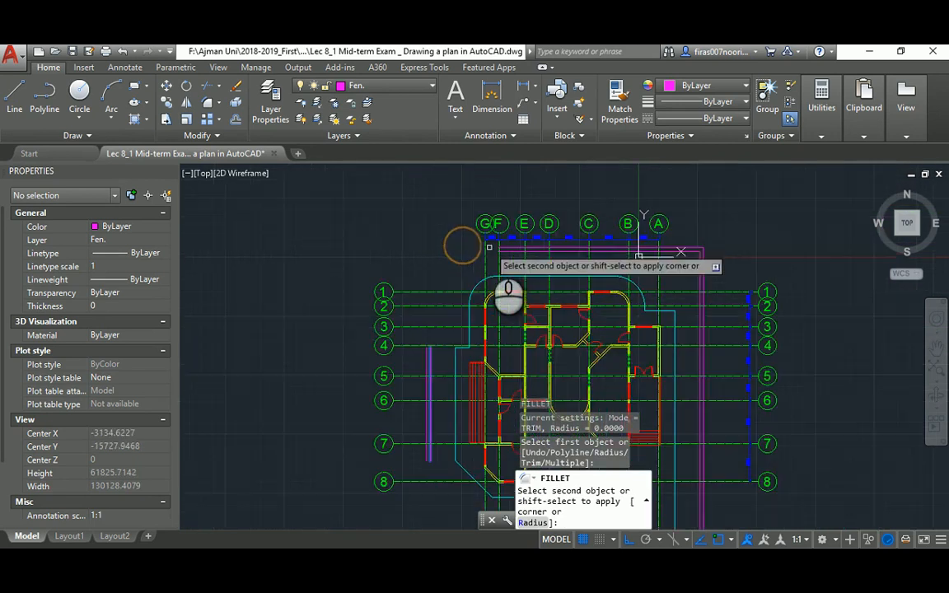
scroll(577, 256, "up", 2)
left_click(515, 253)
key("Escape")
key("Return")
left_click(513, 247)
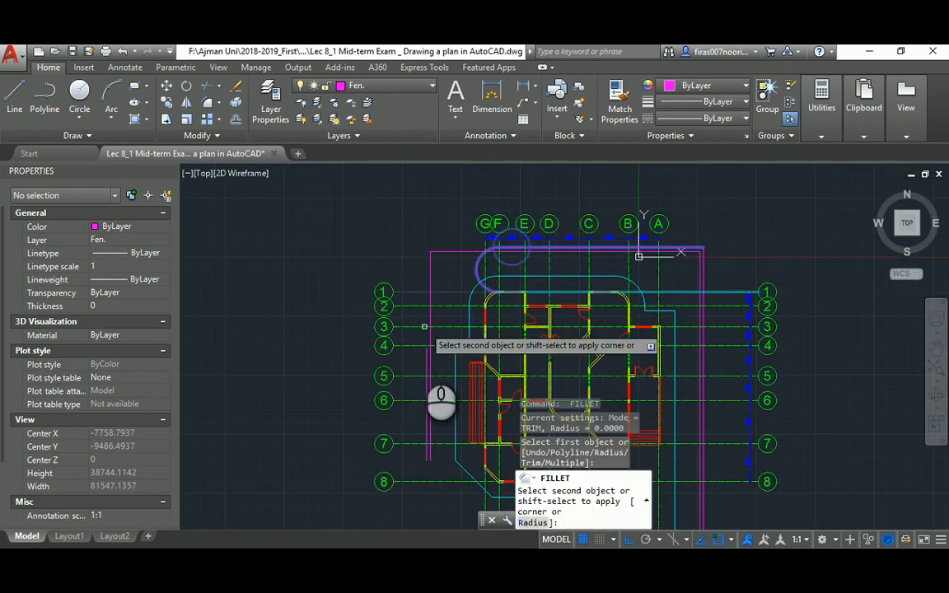
left_click(425, 355)
scroll(425, 354, "down", 2)
scroll(421, 333, "up", 2)
key("Escape")
key("Escape")
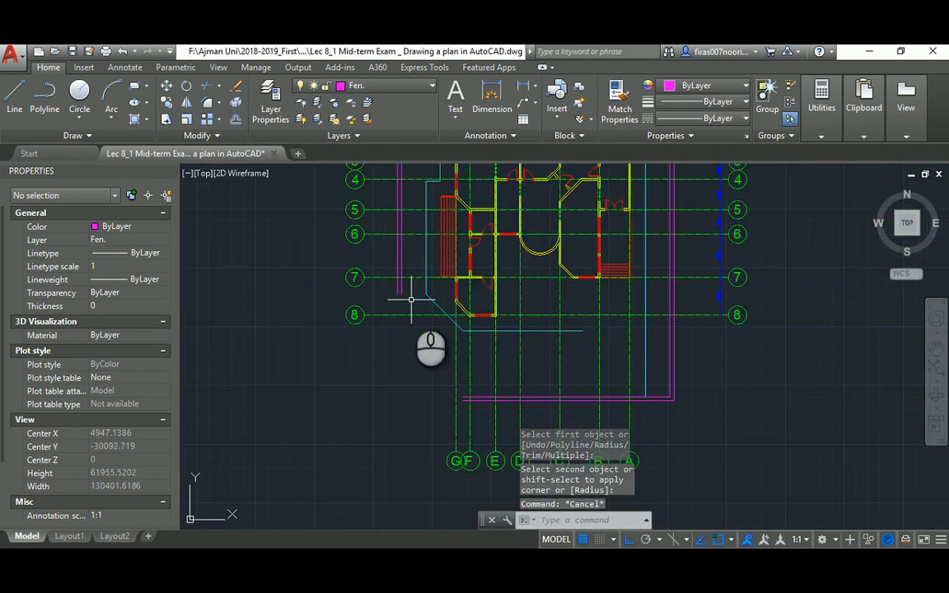
Fillet the left magenta fence line to the bottom fence line
type("f")
key("Return")
left_click(402, 264)
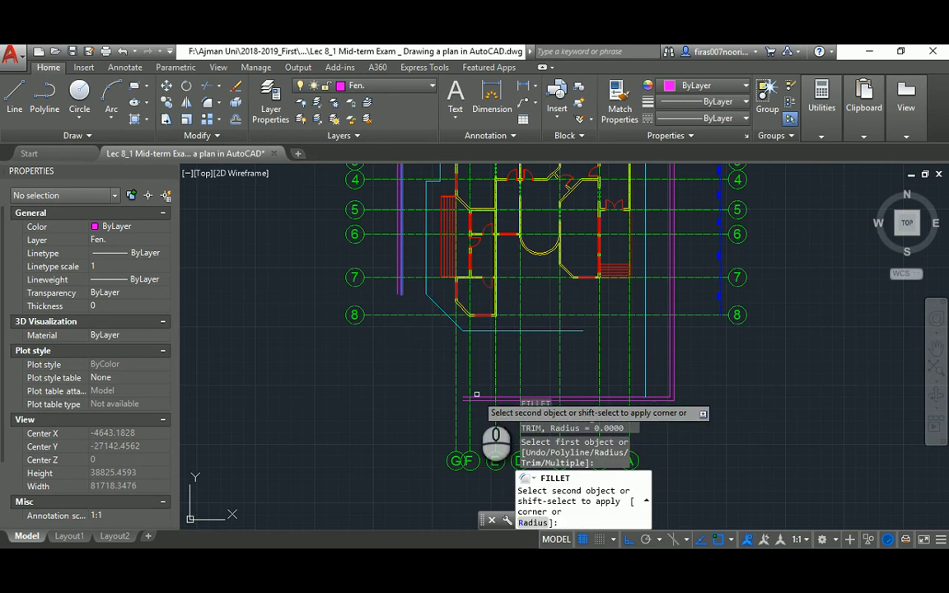
left_click(476, 397)
key("Return")
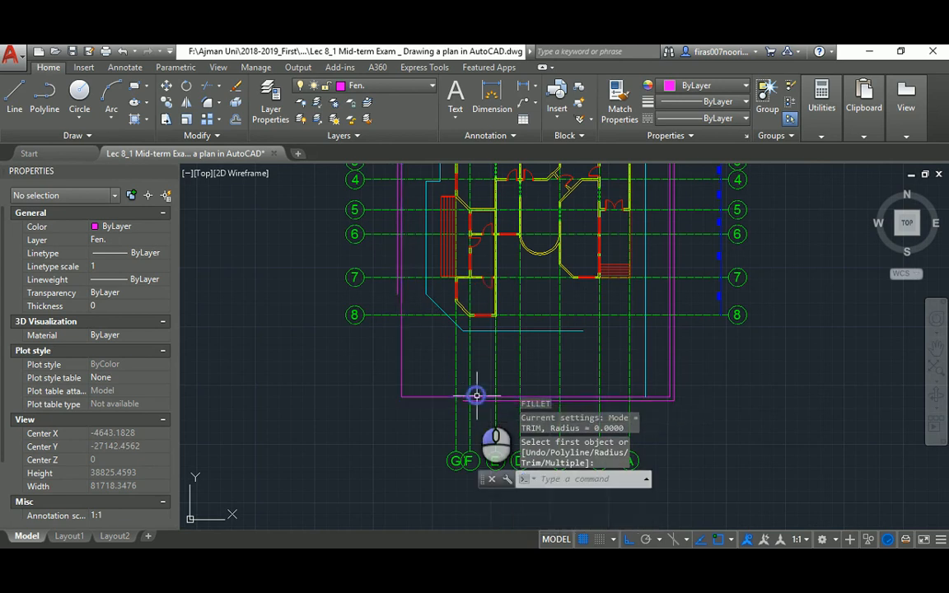
left_click(398, 292)
key("Escape")
Check the reference floor-plan PDF and return to AutoCAD
scroll(451, 333, "down", 2)
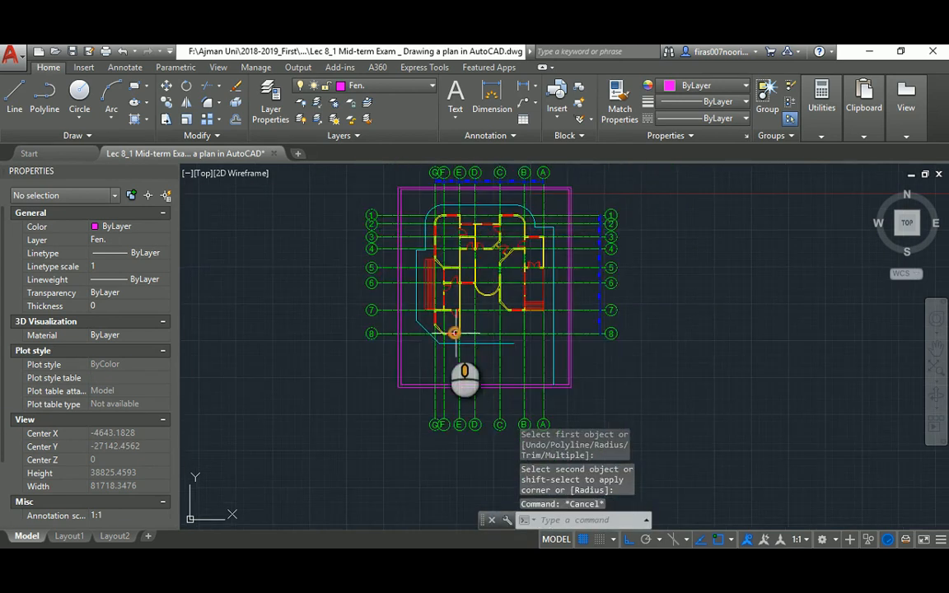
scroll(427, 327, "up", 2)
key("alt+Tab")
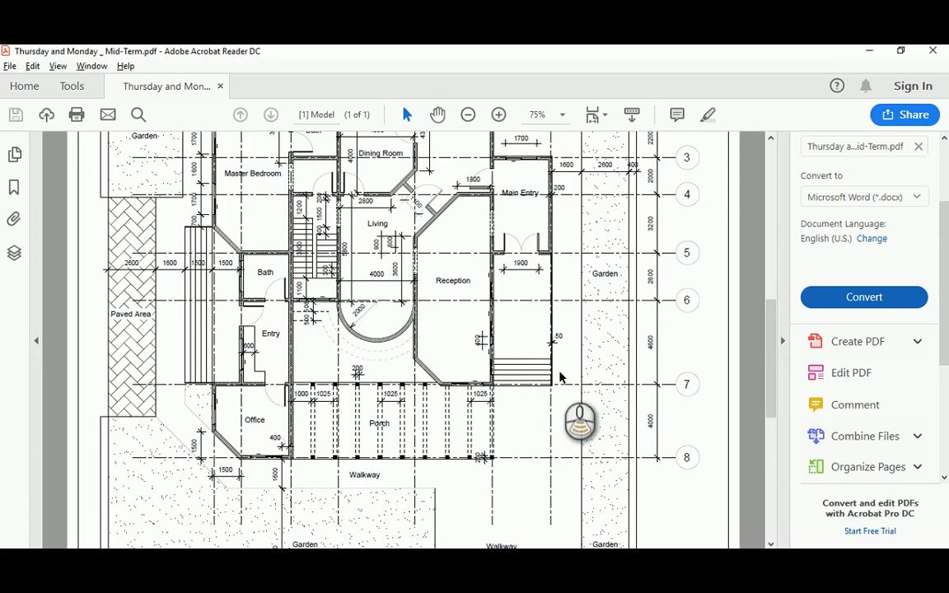
scroll(561, 378, "down", 2)
key("alt+Tab")
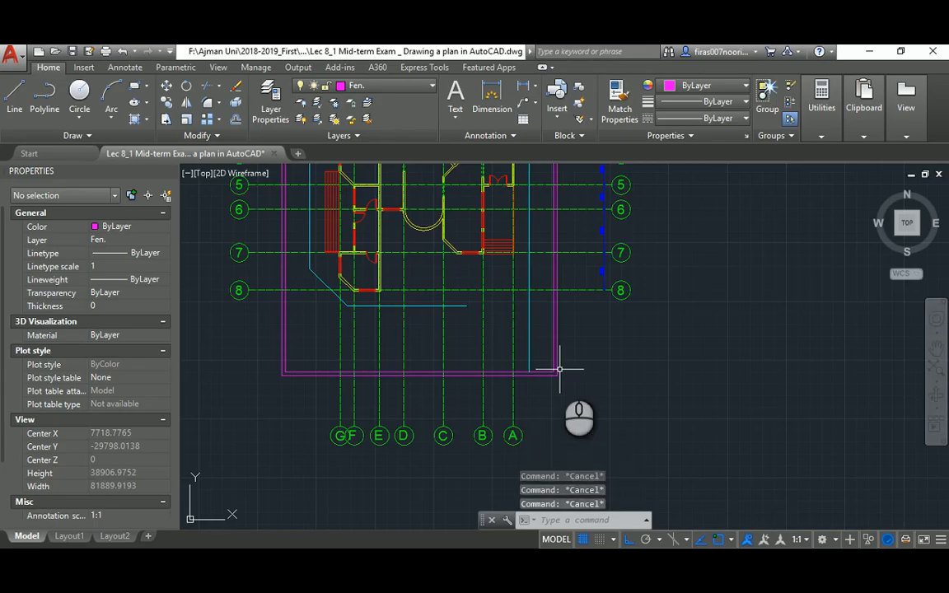
Offset the cyan path line 8000 to the left
type("o")
key("Return")
type("8")
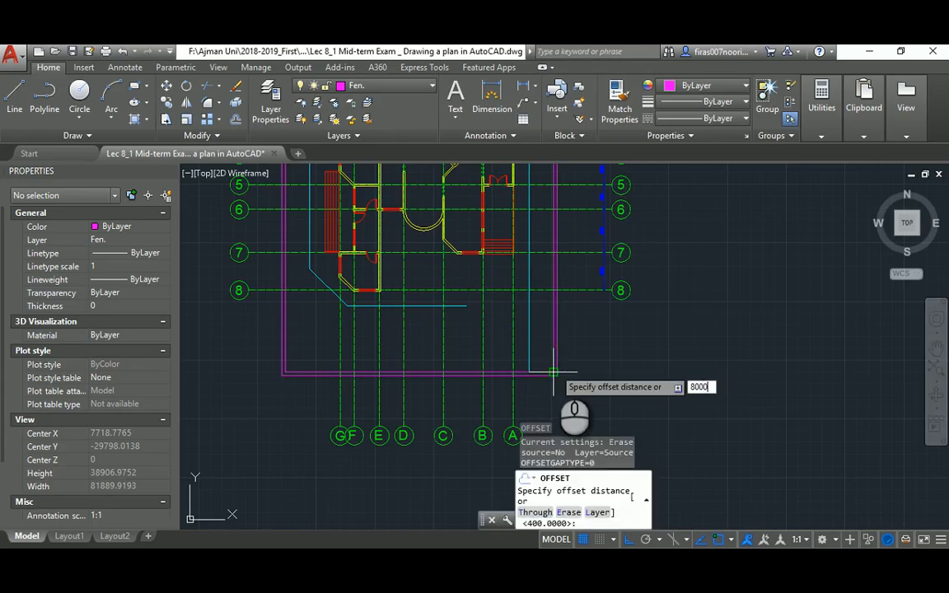
type("000")
key("Return")
left_click(529, 341)
left_click(442, 344)
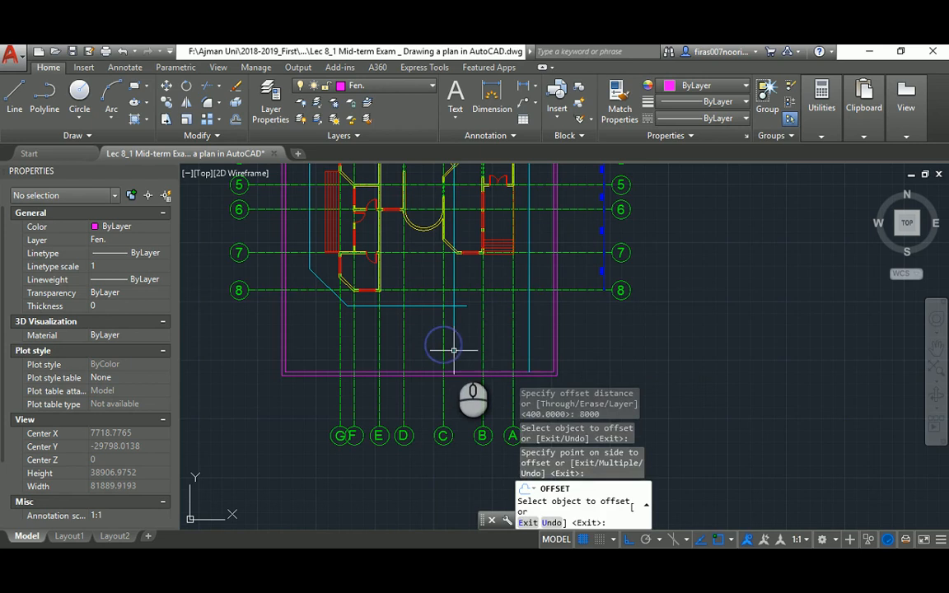
key("Escape")
key("Escape")
Start the Fillet and Hatch commands, then cancel both without changes
type("f")
key("Return")
left_click(453, 323)
key("Escape")
key("Escape")
key("Escape")
scroll(449, 320, "up", 5)
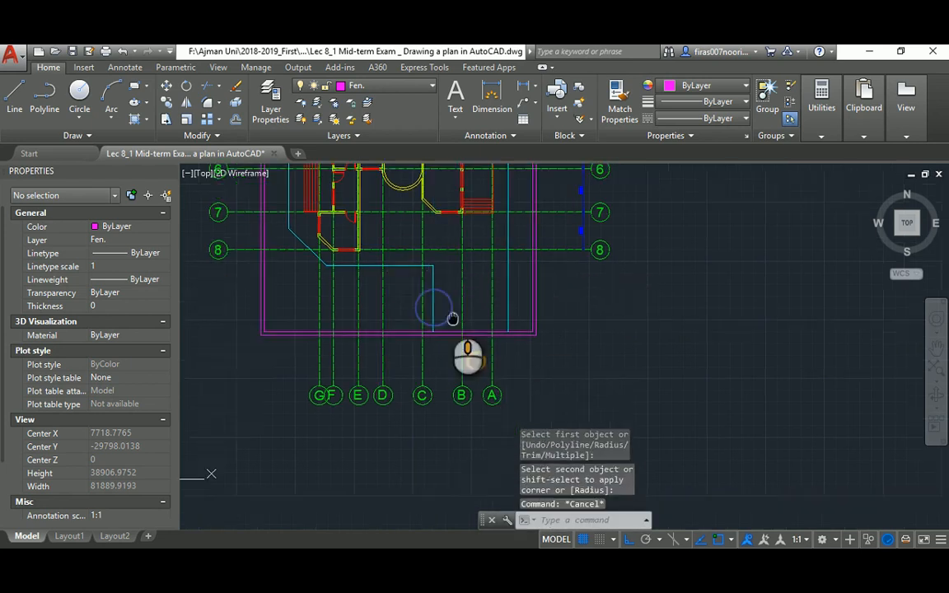
type("h")
key("Return")
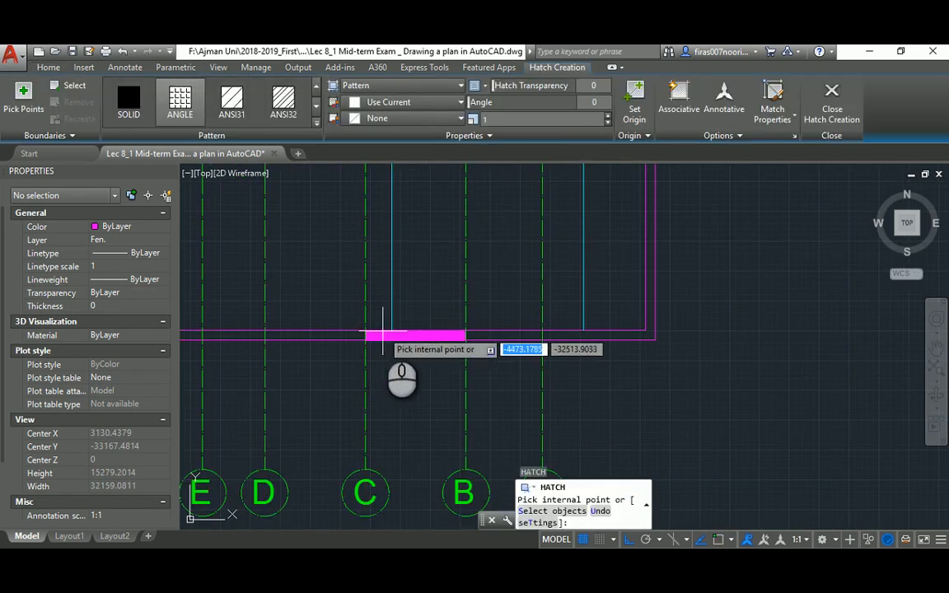
key("Escape")
key("Escape")
key("Escape")
Draw two short tick lines across the fence at the left and right cyan lines
key("Escape")
type("l")
key("Return")
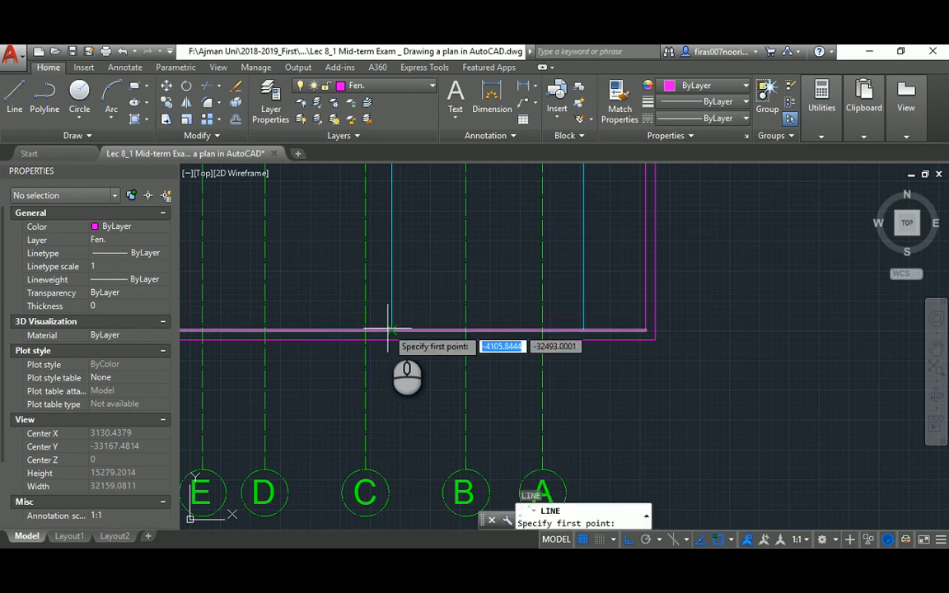
left_click(390, 330)
left_click(391, 339)
key("Escape")
key("Escape")
key("Return")
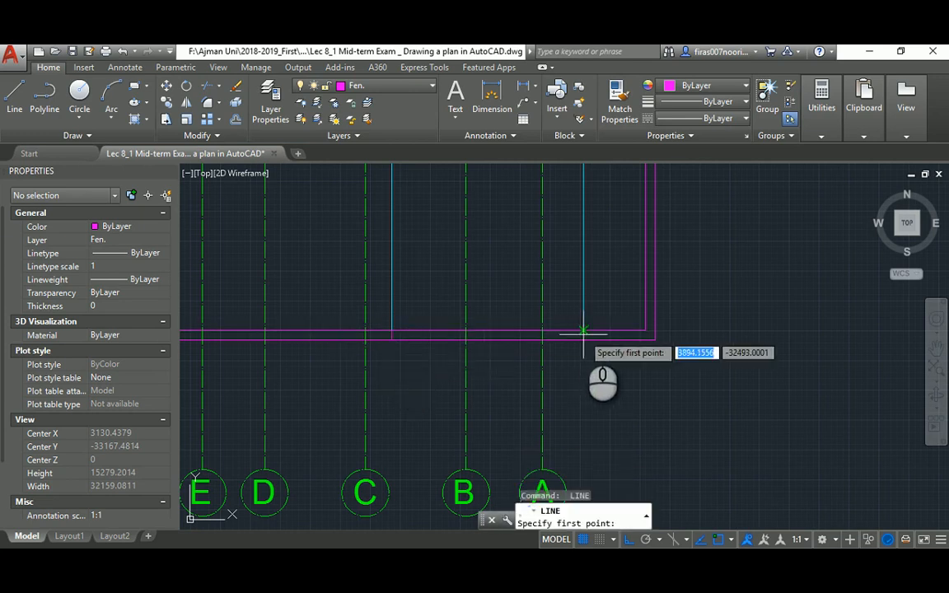
left_click(583, 331)
left_click(583, 339)
key("Escape")
key("Escape")
key("Escape")
Trim the magenta fence lines between the two tick lines
type("tr")
key("Return")
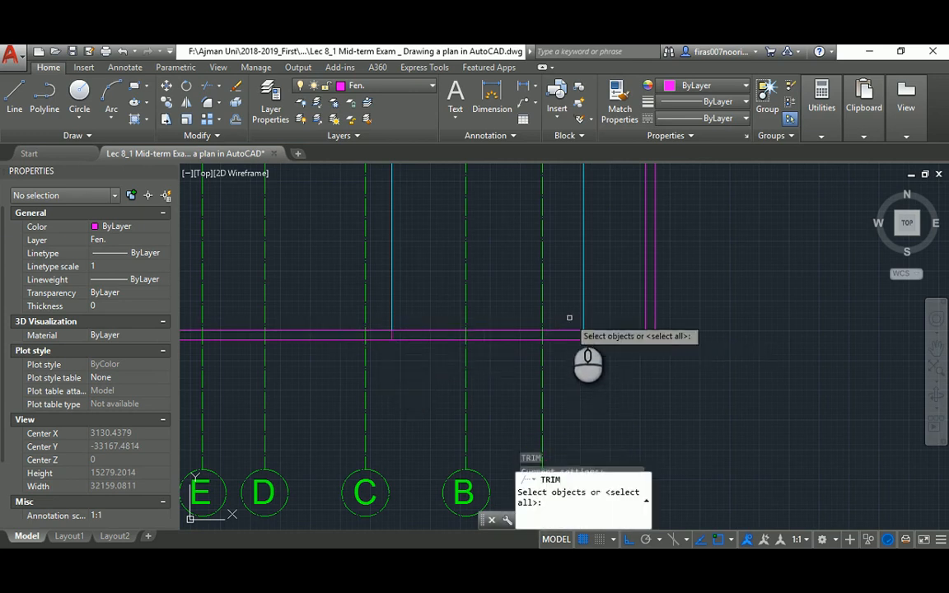
left_click(567, 319)
left_click(612, 367)
left_click(386, 321)
left_click(408, 359)
key("Return")
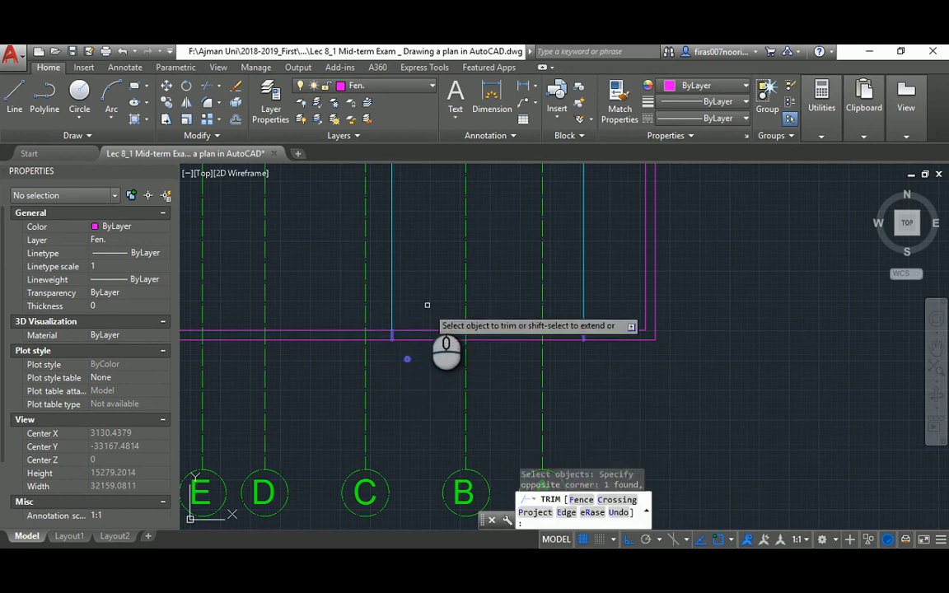
left_click(426, 303)
left_click(412, 375)
key("Escape")
Draw a line across the gap from the left to the right cyan line
key("Escape")
type("l")
key("Return")
left_click(391, 341)
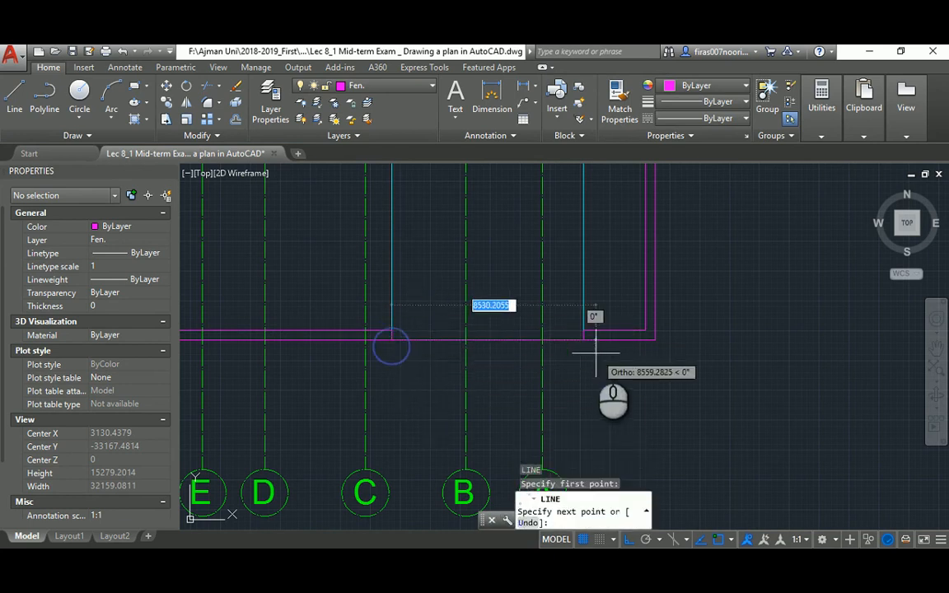
left_click(583, 340)
key("Escape")
key("Escape")
key("Escape")
Match the cyan line's properties onto the gap line and zoom out to the whole plan
type("ma")
key("Return")
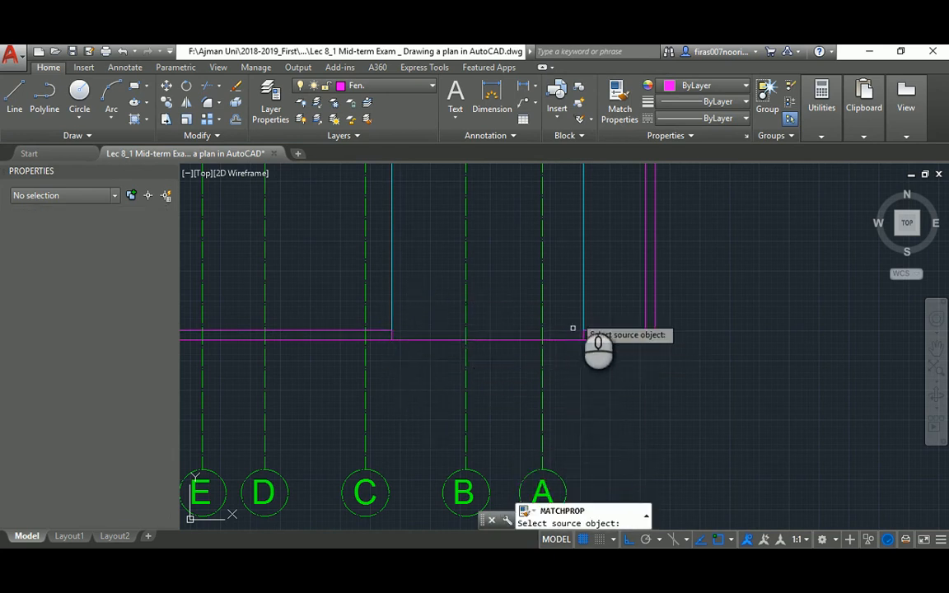
left_click(580, 301)
left_click(583, 307)
left_click(569, 328)
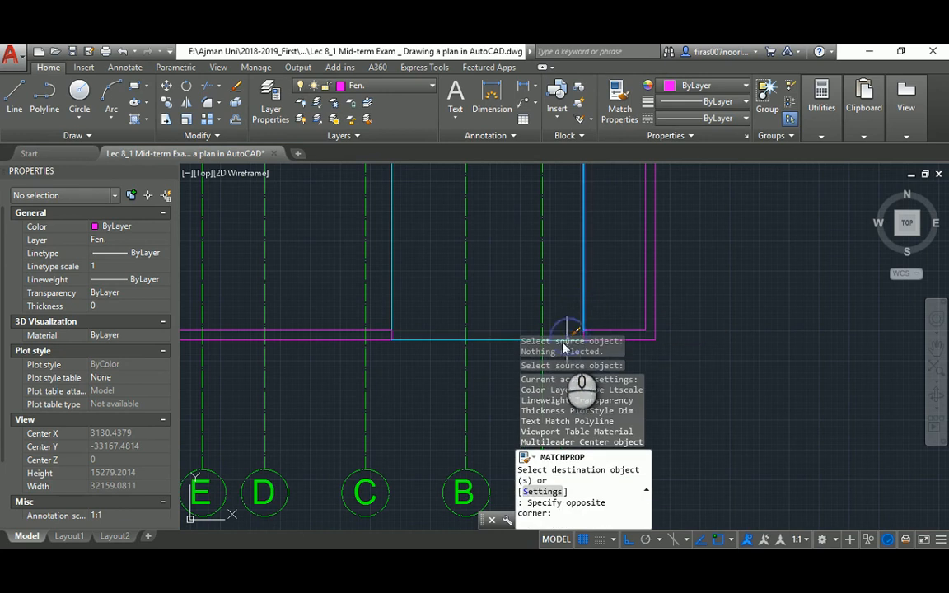
scroll(554, 344, "down", 3)
left_click(556, 278)
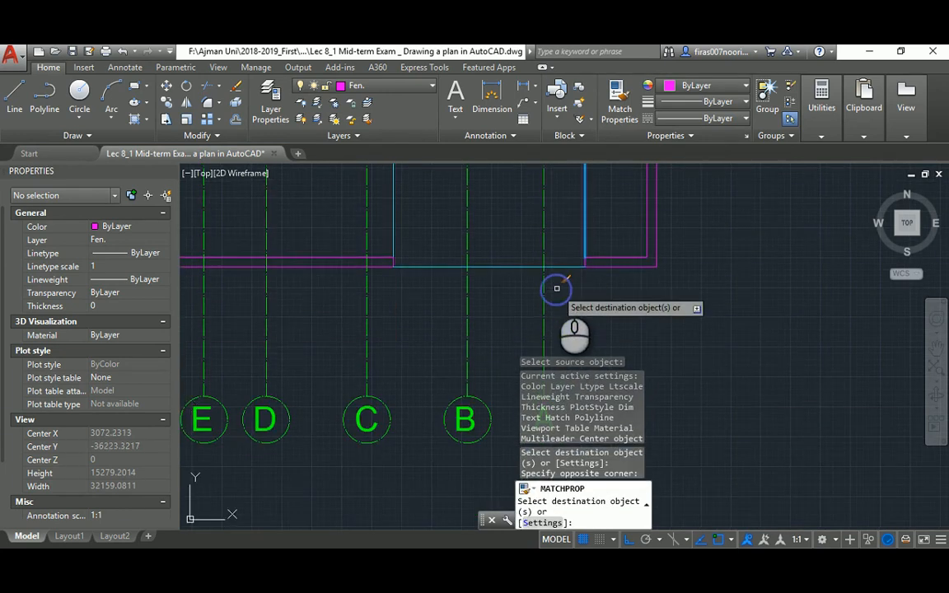
scroll(556, 284, "down", 2)
middle_click_drag(501, 261, 507, 337)
middle_click_drag(431, 269, 431, 346)
key("Escape")
middle_click_drag(321, 219, 337, 250)
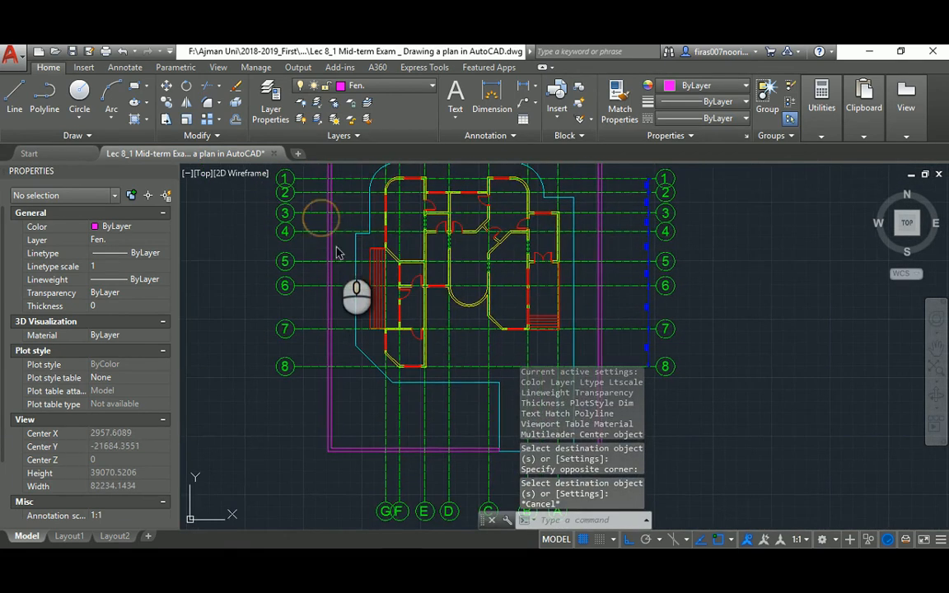
key("alt+Tab")
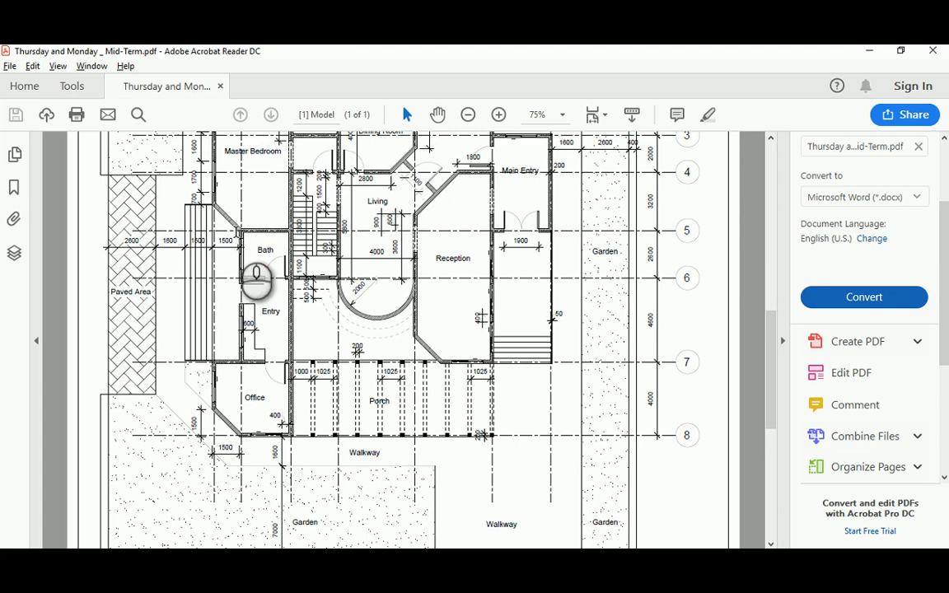
Glance over the reference PDF, then return to the AutoCAD drawing
scroll(257, 280, "up", 1)
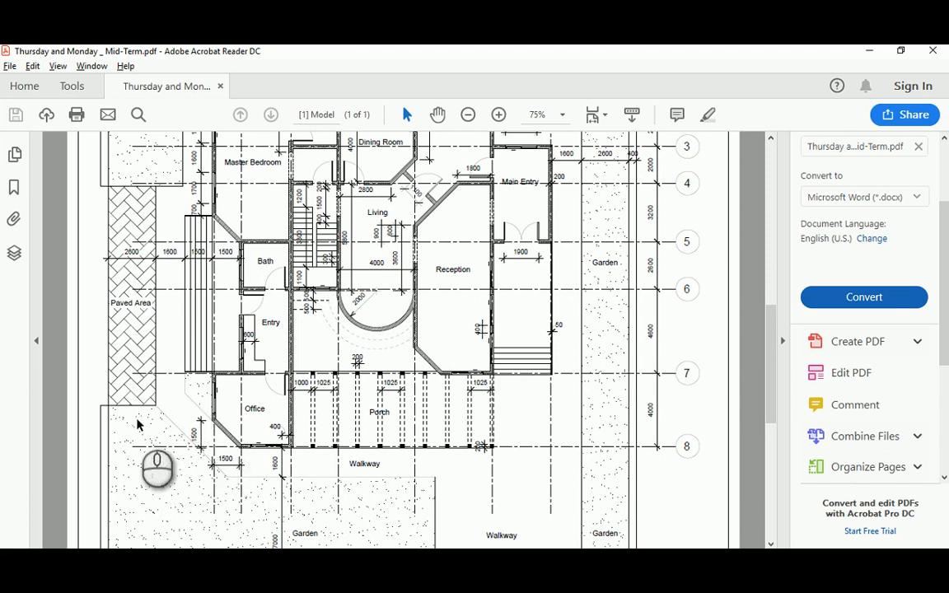
key("alt+Tab")
scroll(371, 381, "up", 5)
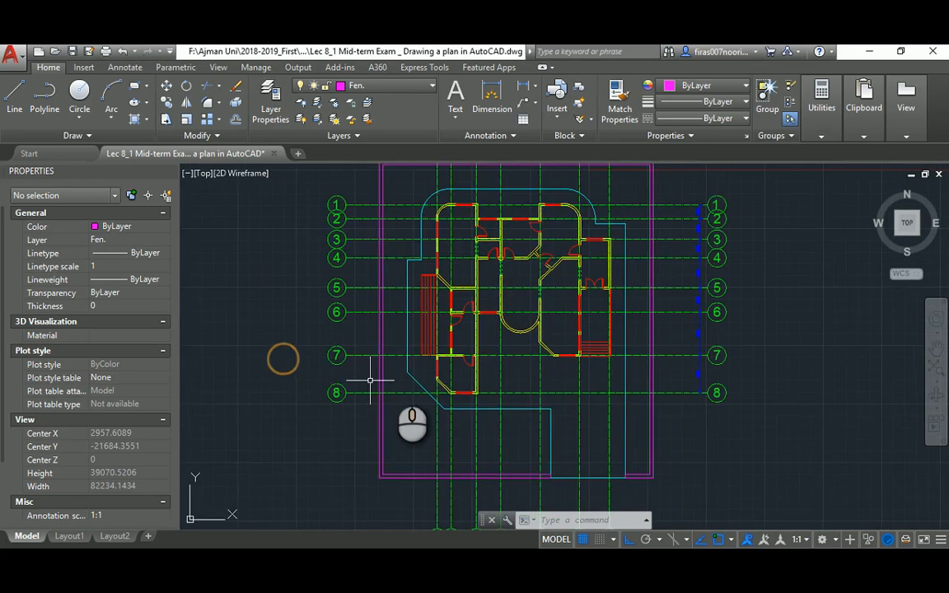
key("l")
key("Return")
left_click(427, 371)
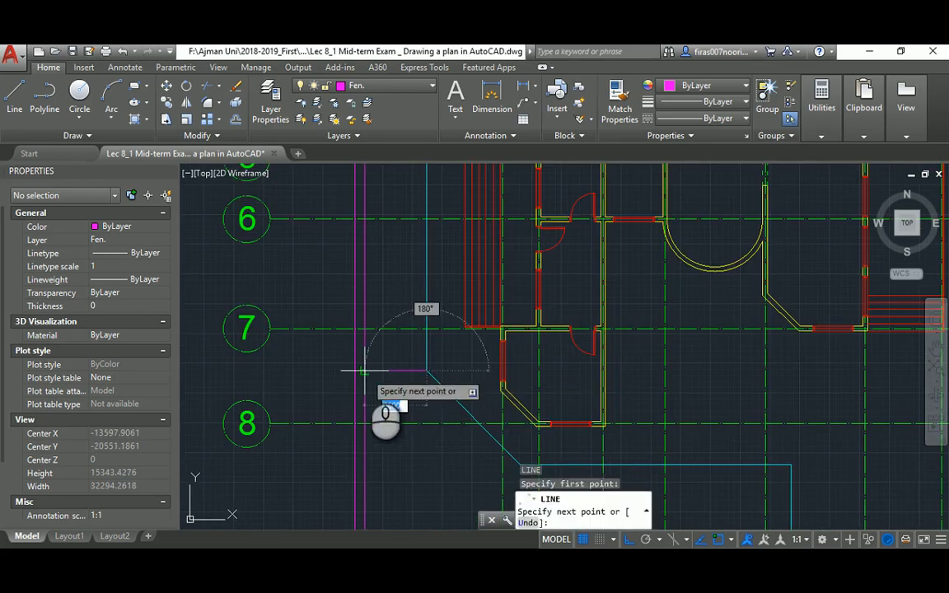
left_click(361, 371)
key("Escape")
key("Return")
middle_click_drag(363, 294, 371, 445)
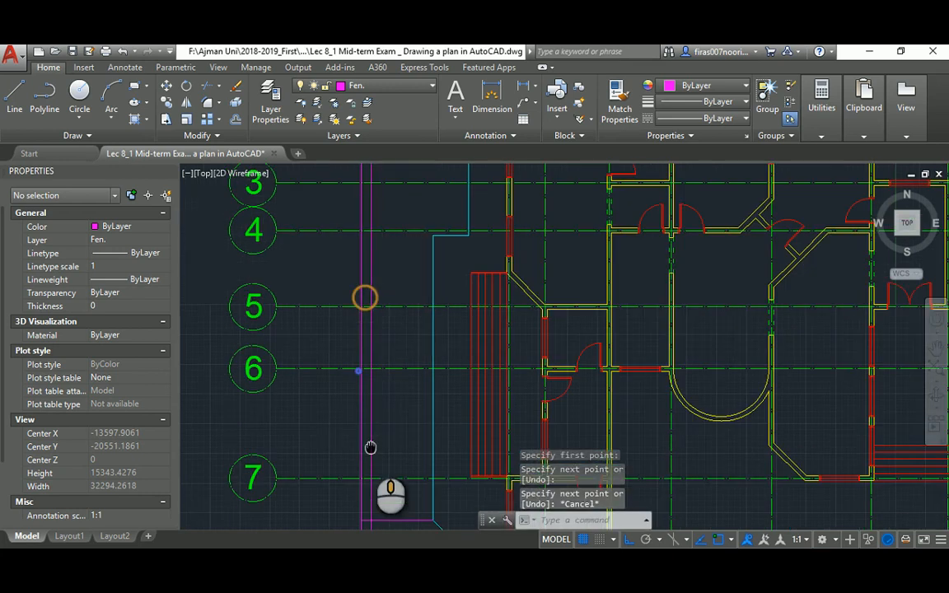
left_click(428, 239)
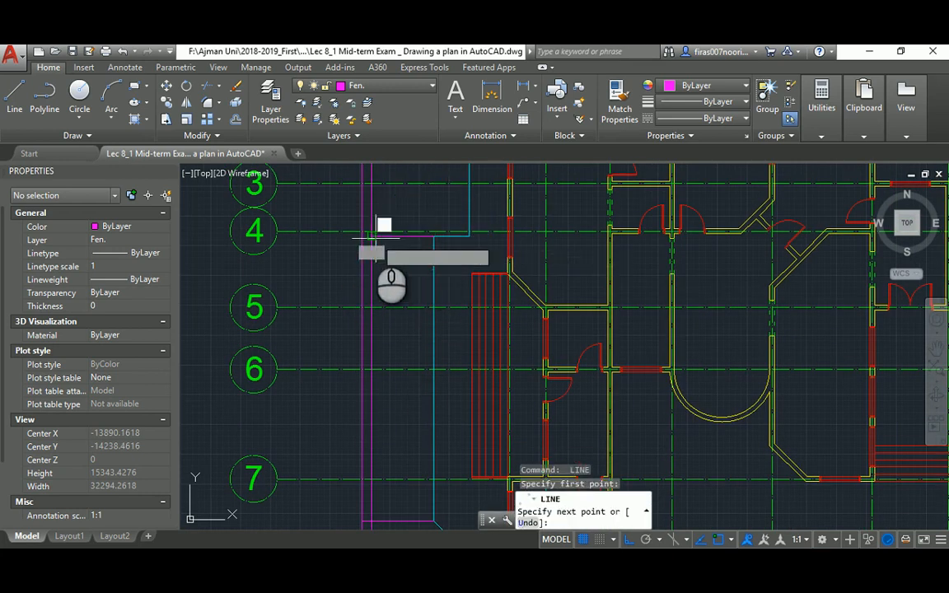
left_click(372, 237)
key("Return")
key("Return")
left_click(372, 236)
left_click(363, 236)
key("Return")
key("Escape")
key("Escape")
key("Escape")
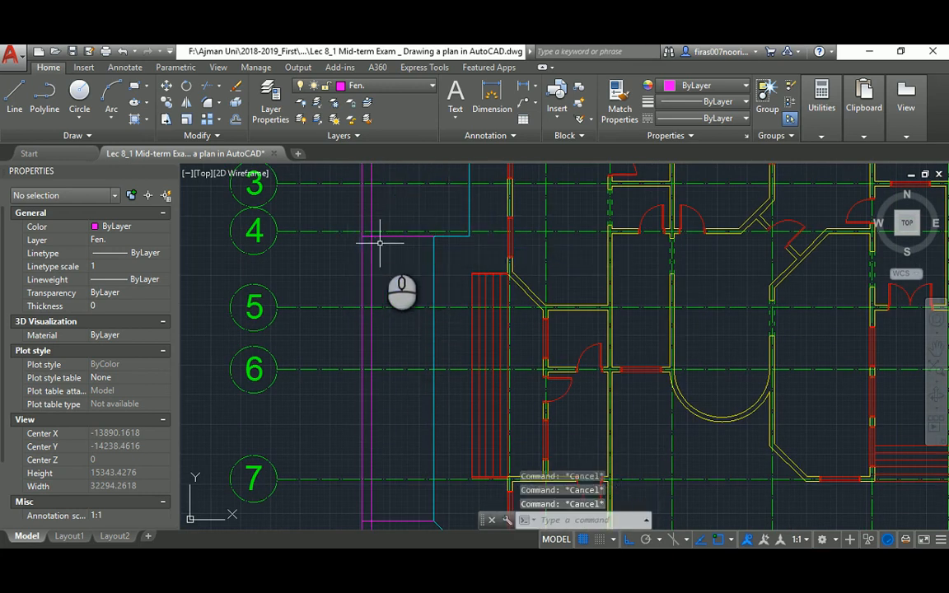
type("ma")
key("Return")
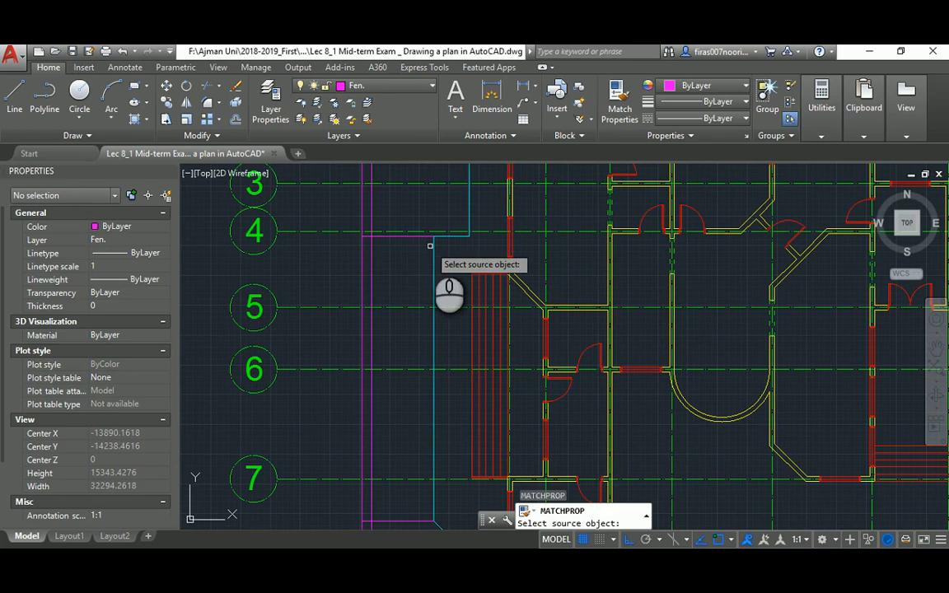
left_click(433, 246)
left_click(421, 239)
left_click(413, 237)
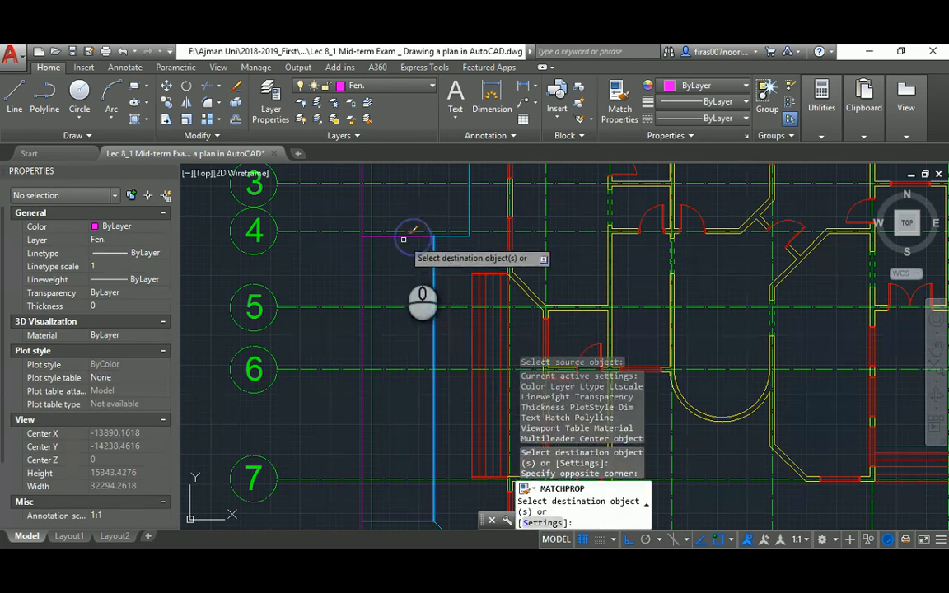
left_click(387, 237)
middle_click_drag(405, 371, 384, 242)
left_click(363, 391)
key("Escape")
middle_click_drag(358, 302, 360, 358)
key("Escape")
type("tr")
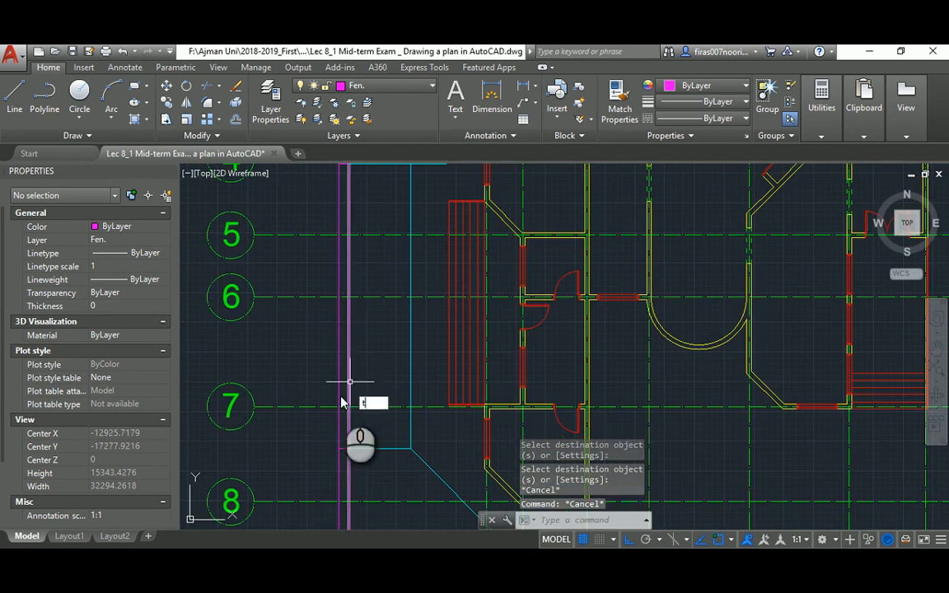
key("Return")
left_click(316, 459)
left_click(379, 419)
middle_click_drag(368, 235, 360, 339)
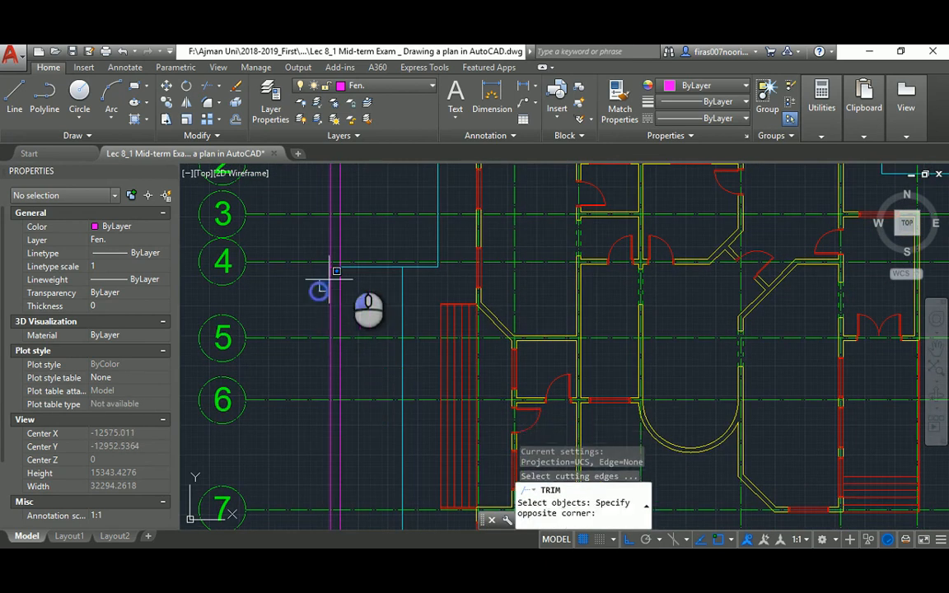
left_click(353, 253)
key("Return")
left_click(360, 301)
left_click(317, 295)
key("Return")
type("l")
key("Return")
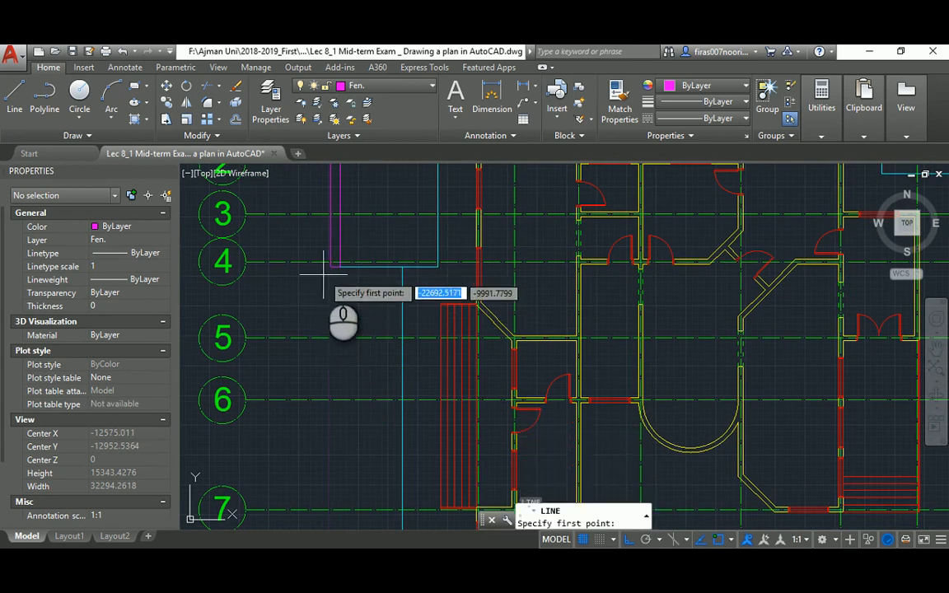
left_click(326, 268)
scroll(339, 349, "down", 3)
scroll(339, 403, "up", 4)
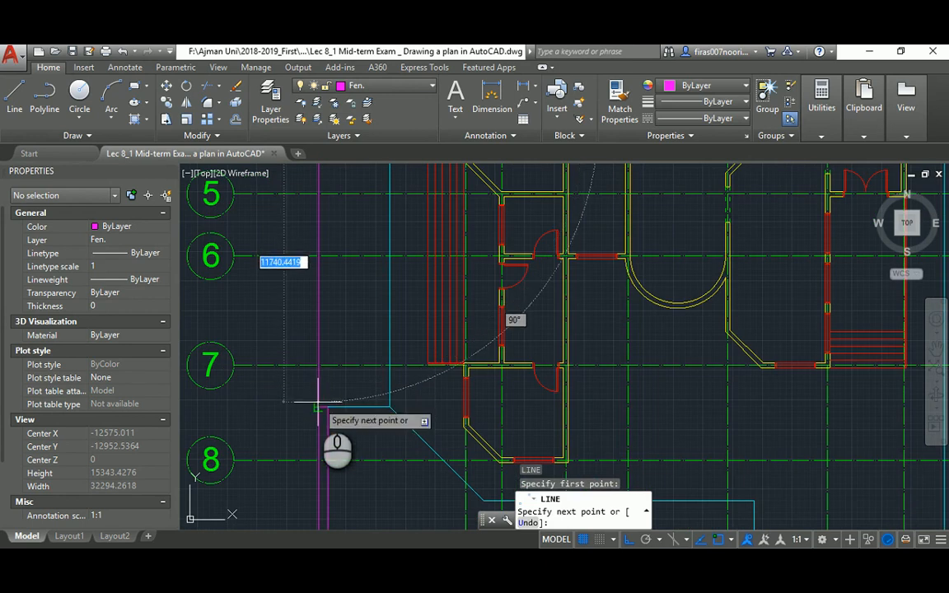
key("Return")
left_click(335, 399)
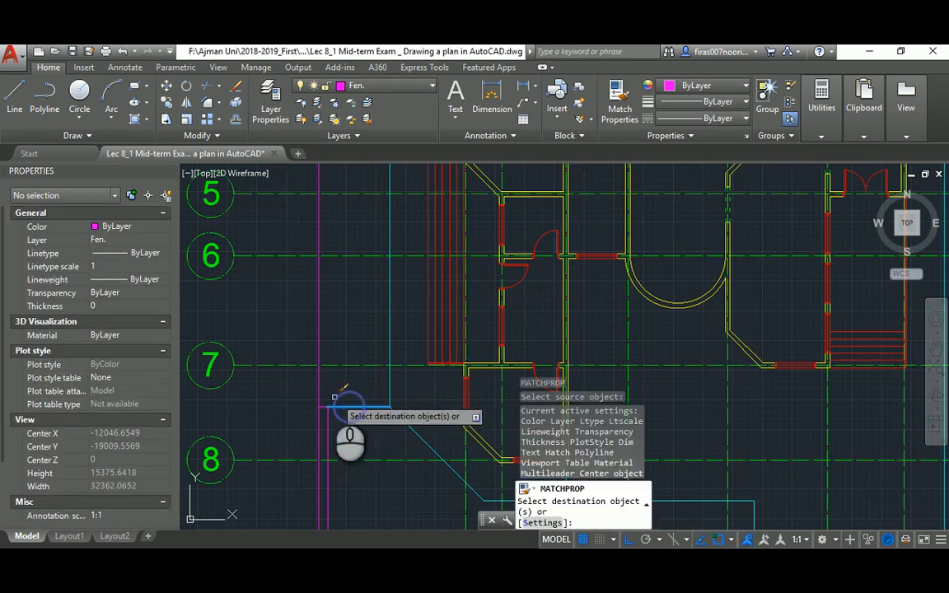
key("Escape")
scroll(318, 375, "down", 4)
scroll(328, 351, "up", 3)
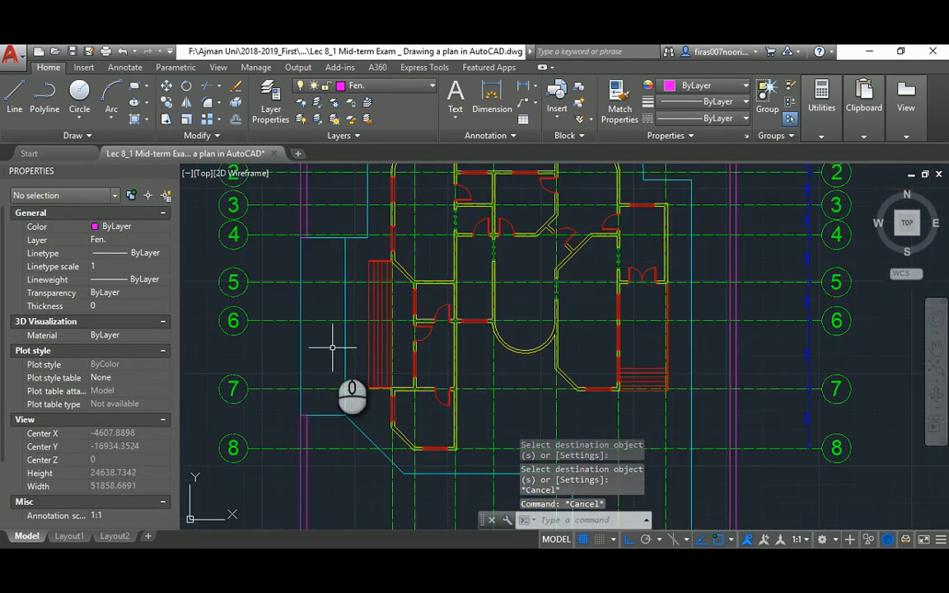
scroll(333, 347, "up", 2)
scroll(333, 352, "down", 4)
key("Escape")
key("Escape")
scroll(376, 384, "up", 6)
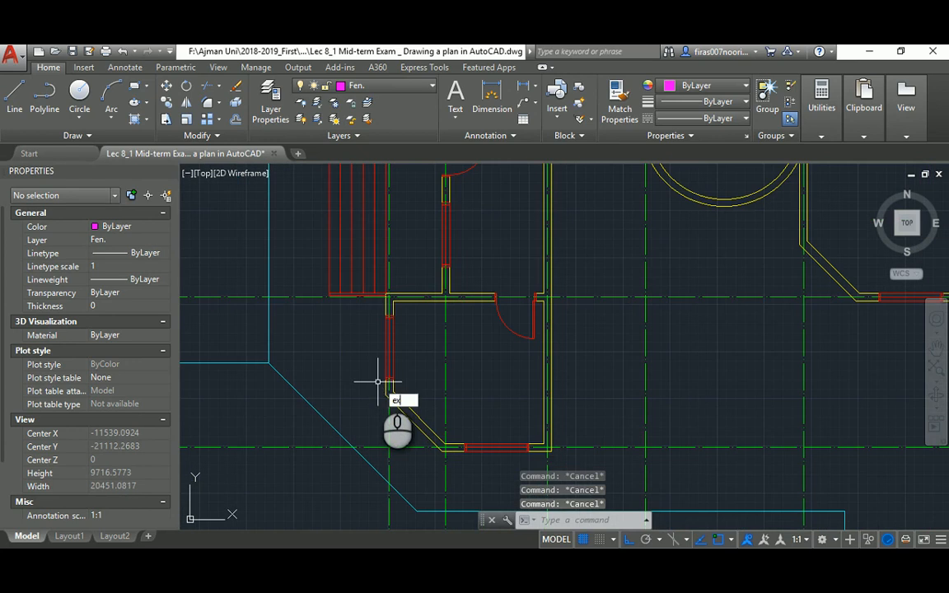
Draw a short vertical magenta line and fillet it to the yellow diagonal wall line
key("Return")
scroll(329, 289, "up", 2)
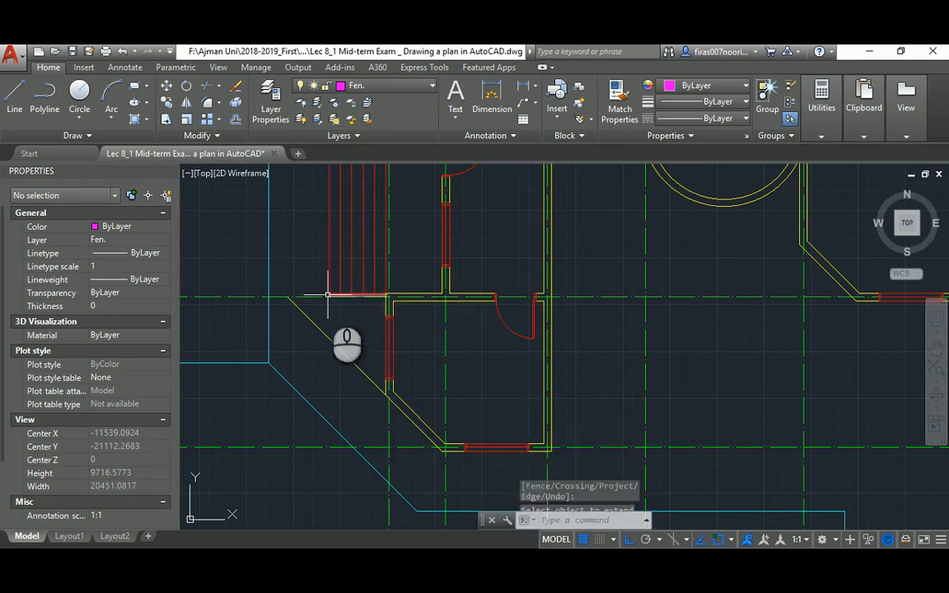
key("Escape")
key("Escape")
type("l")
key("Return")
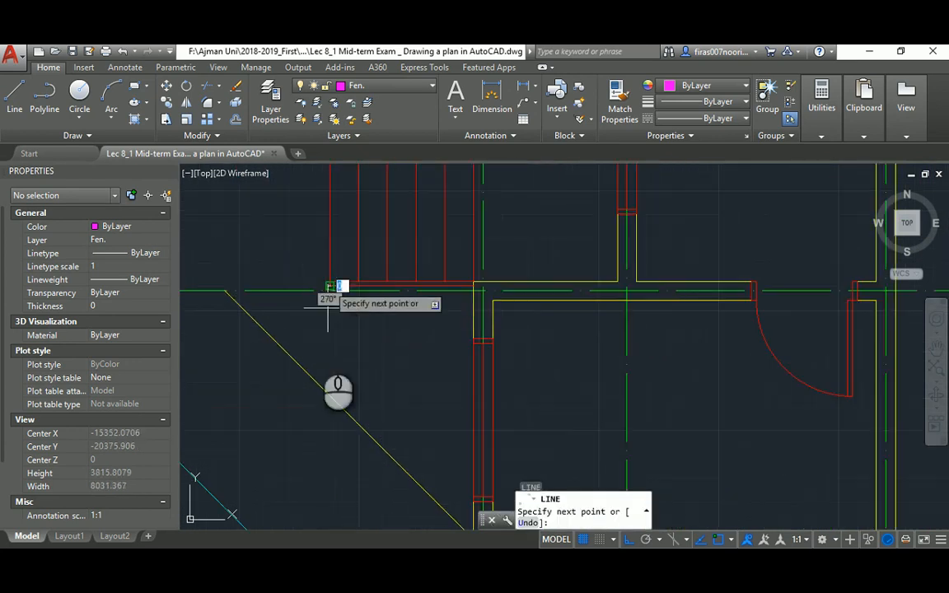
type("f")
key("Return")
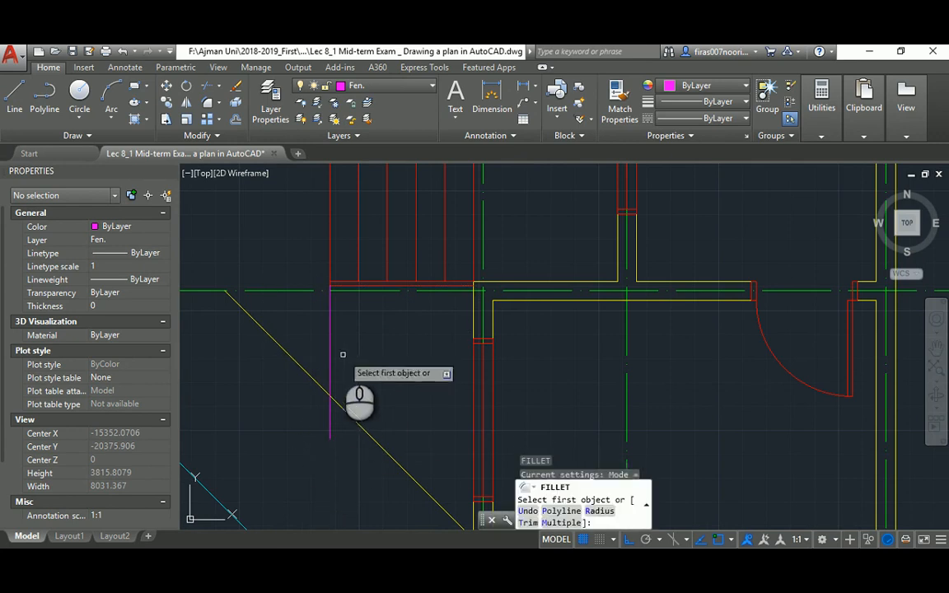
left_click(331, 354)
left_click(345, 414)
key("Escape")
Trim the diagonal wall line's overhanging segment between the wall lines
scroll(340, 395, "down", 2)
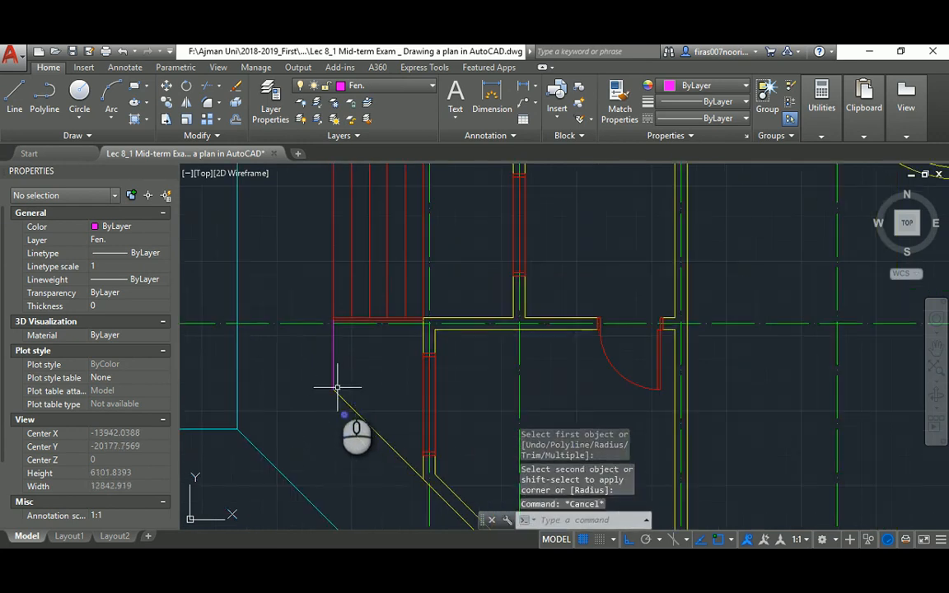
type("ma")
key("Return")
key("Escape")
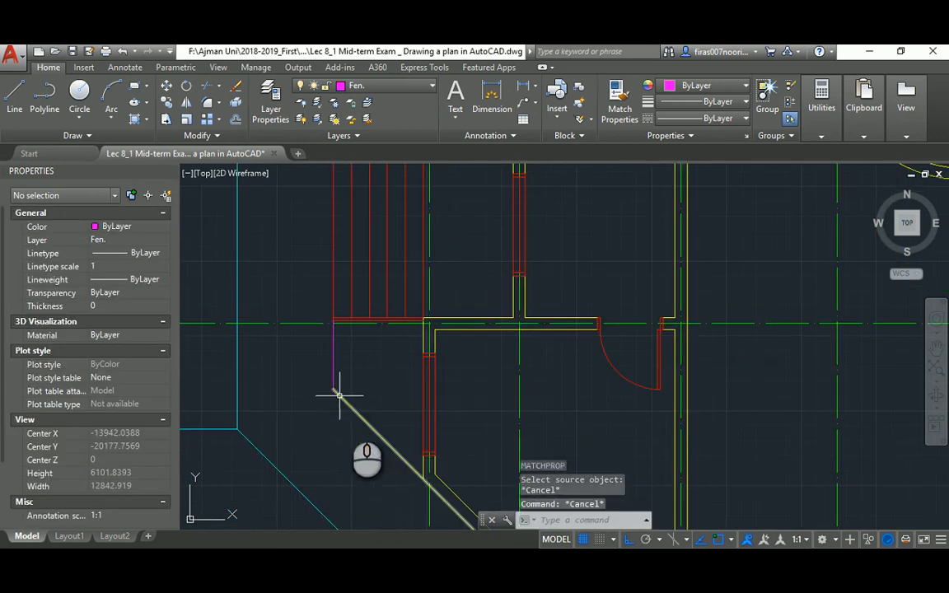
middle_click_drag(398, 481, 350, 381)
scroll(350, 381, "up", 3)
type("tr")
key("Return")
key("Return")
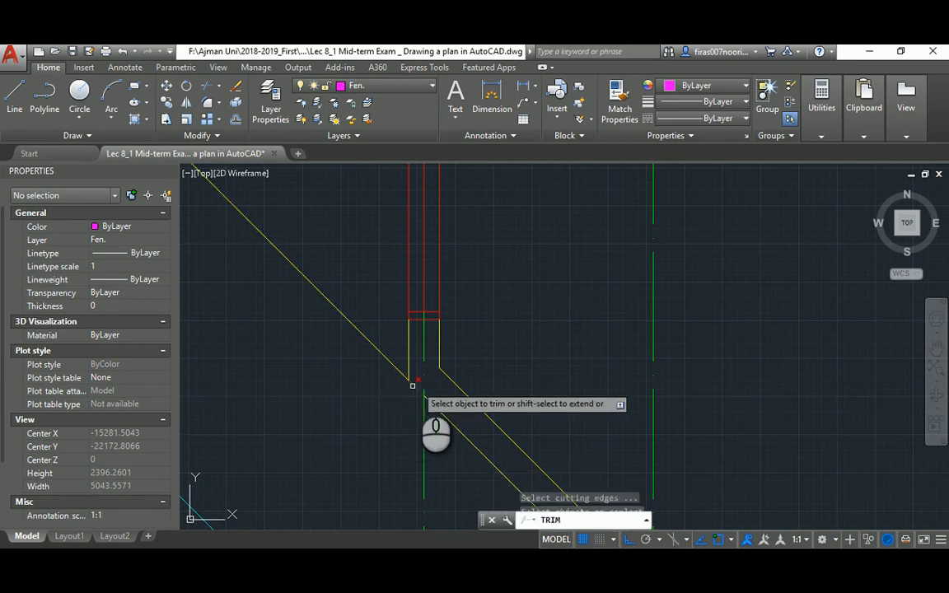
left_click(417, 387)
key("Escape")
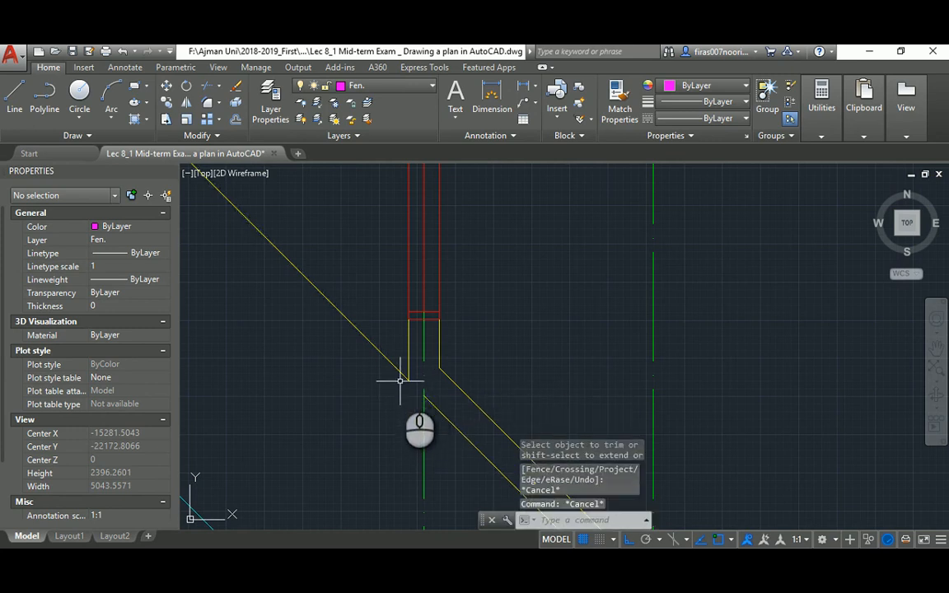
Try extend and property-match operations, then pan and zoom out to the whole plan
type("e")
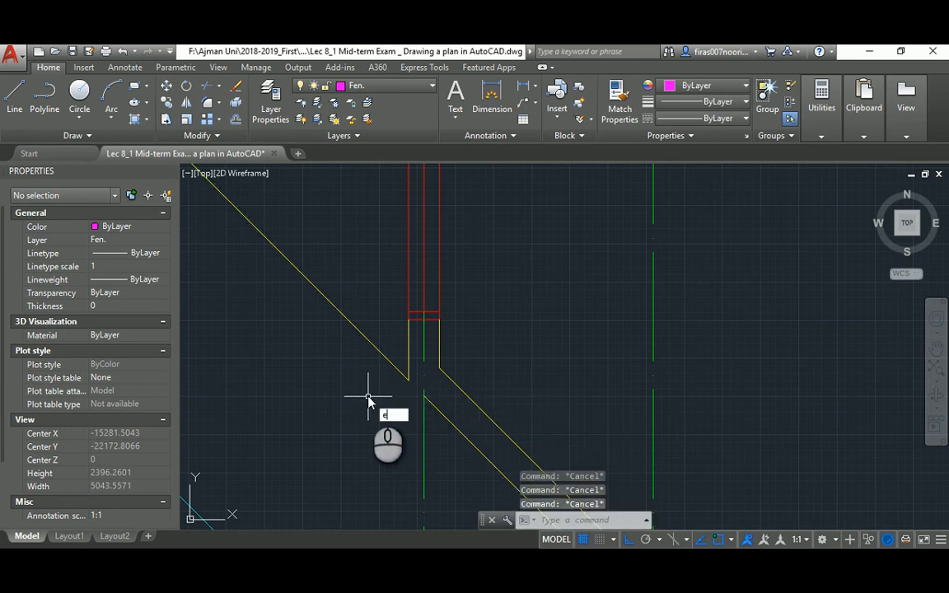
type("x")
key("Return")
key("Return")
key("Escape")
key("Escape")
scroll(348, 345, "down", 4)
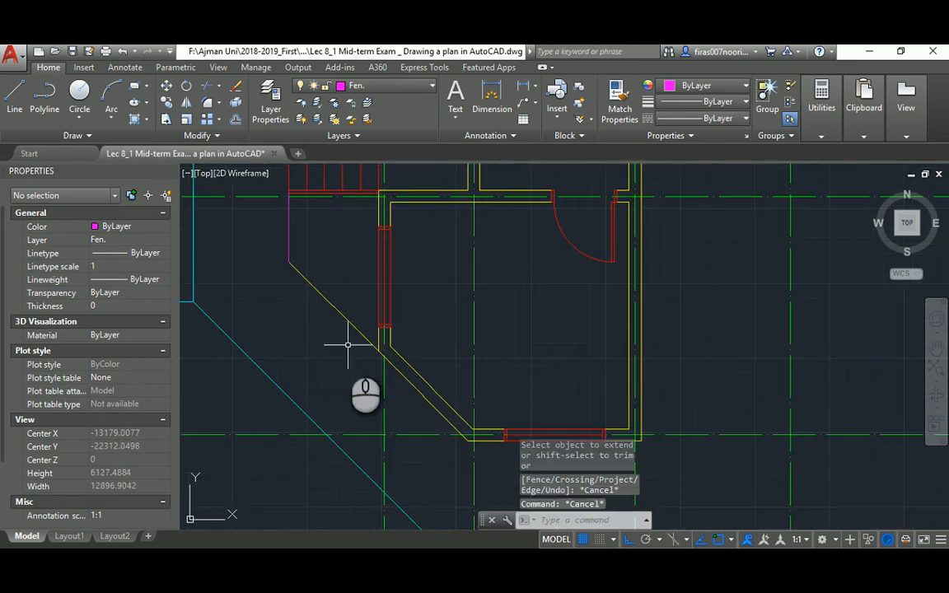
key("Return")
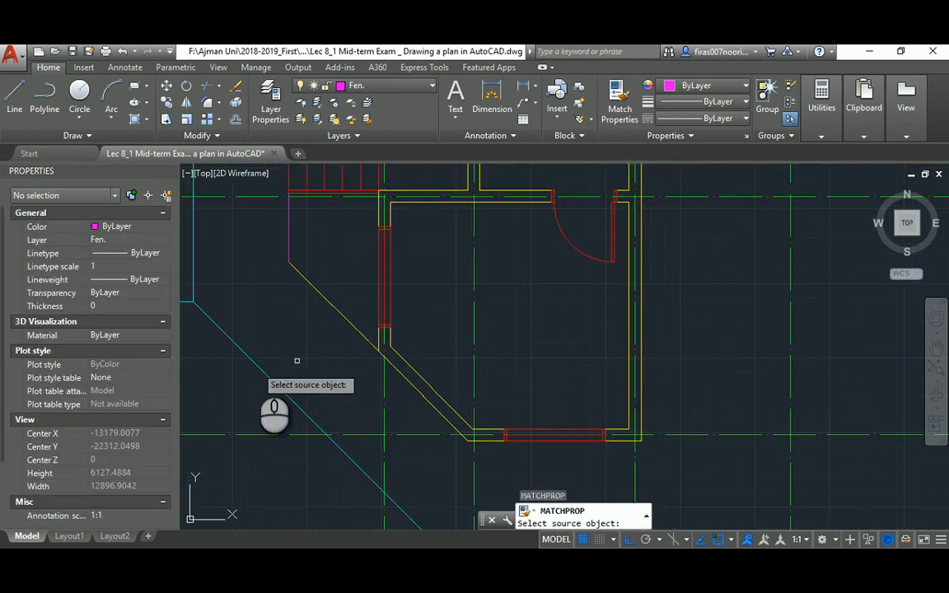
left_click(252, 364)
left_click(289, 257)
scroll(300, 301, "down", 4)
key("Escape")
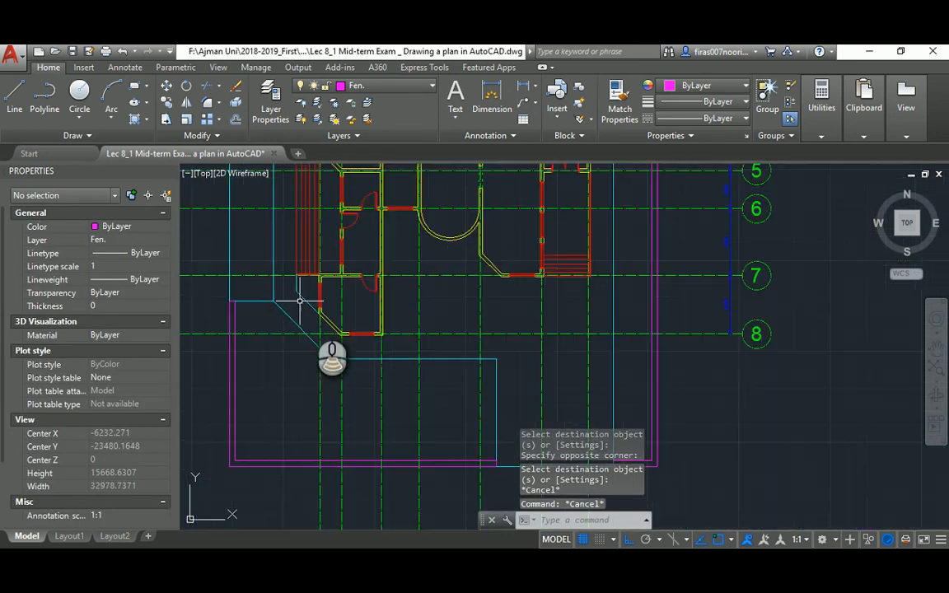
middle_click_drag(424, 237, 403, 337)
scroll(404, 338, "down", 1)
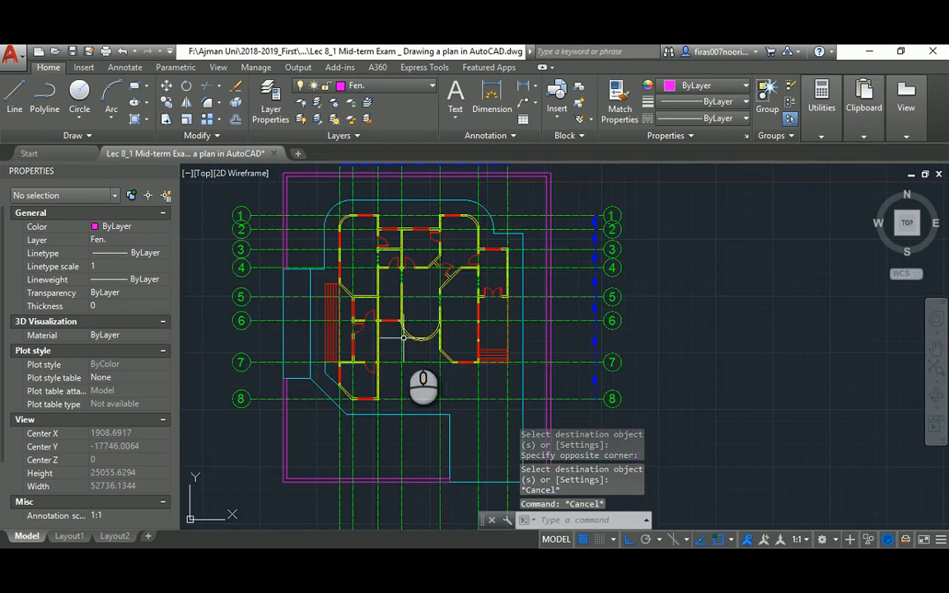
scroll(414, 334, "down", 2)
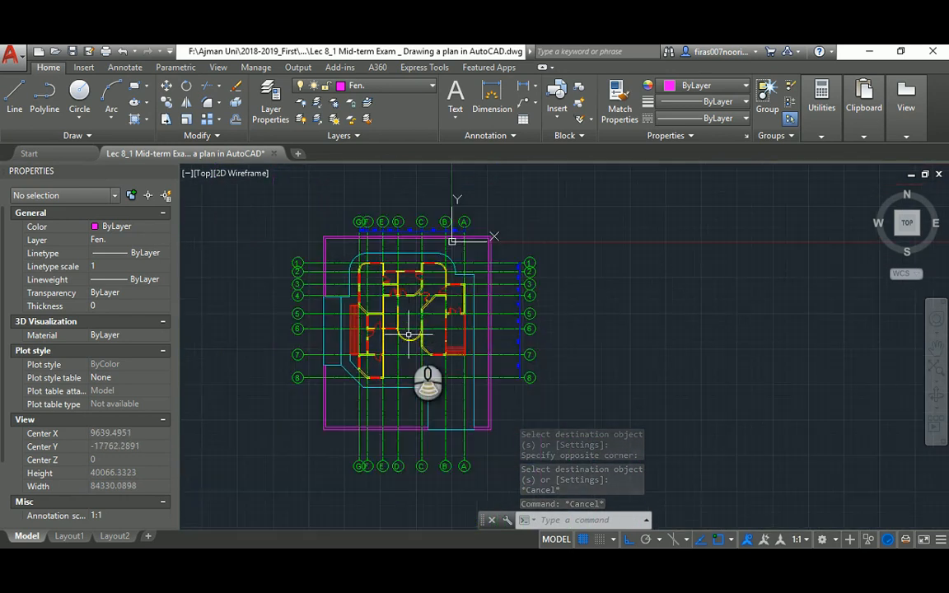
Stretch the top lettered grid bubbles upward so they sit higher above the magenta fence
scroll(408, 305, "up", 4)
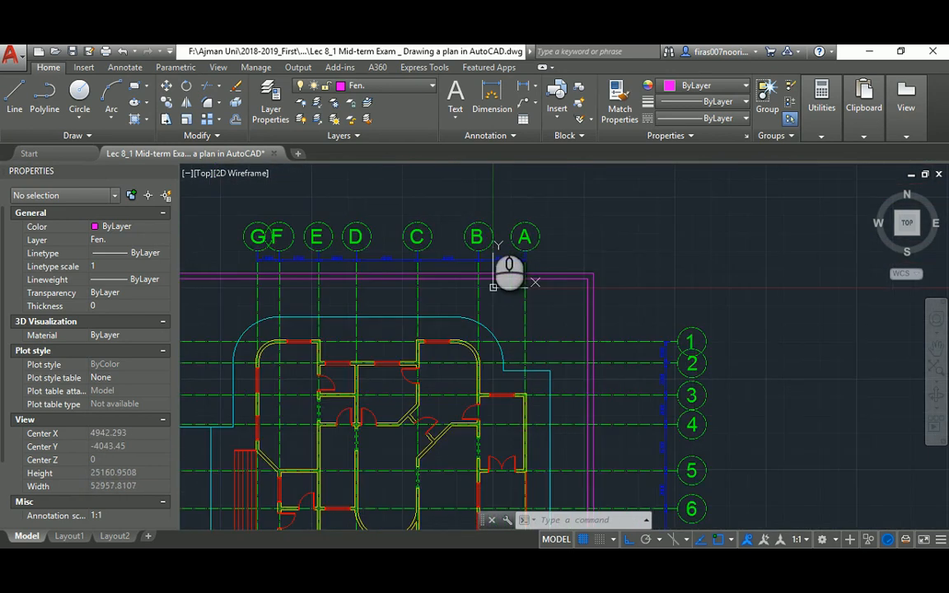
type("s")
key("Return")
left_click(580, 190)
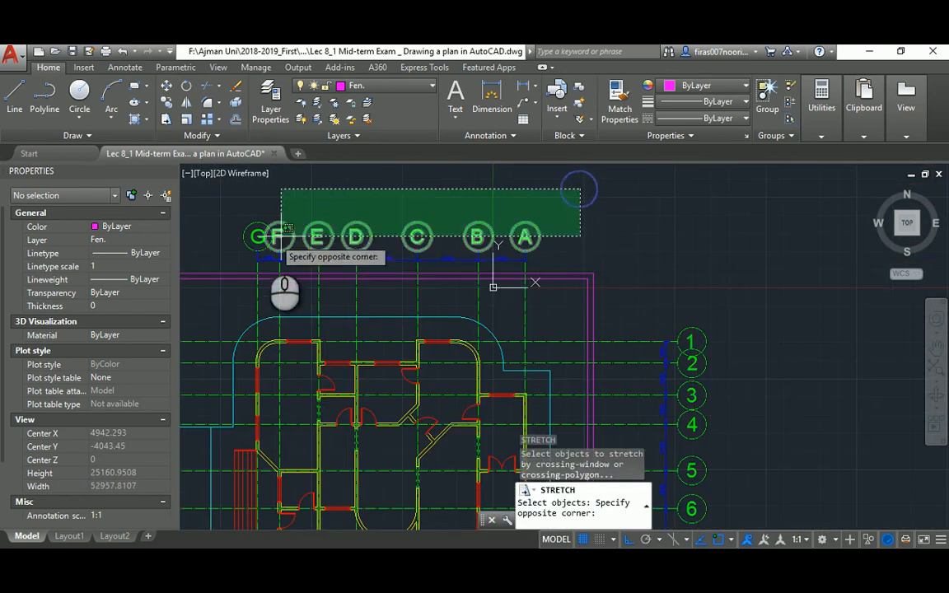
left_click(228, 267)
key("Return")
left_click(667, 258)
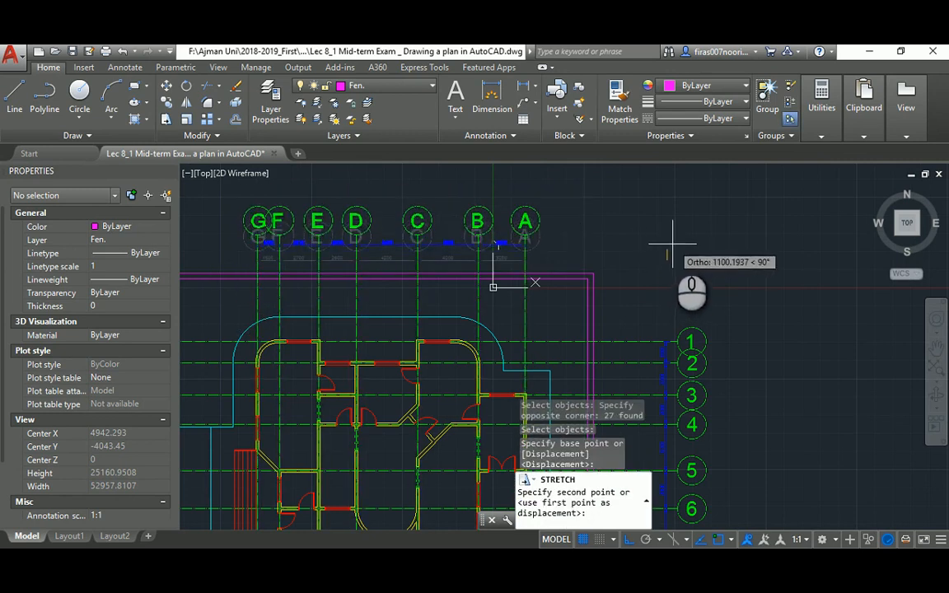
left_click(672, 244)
Begin stretching the numbered right-side grid bubbles, then cancel without moving them
scroll(617, 220, "down", 2)
scroll(540, 262, "down", 3)
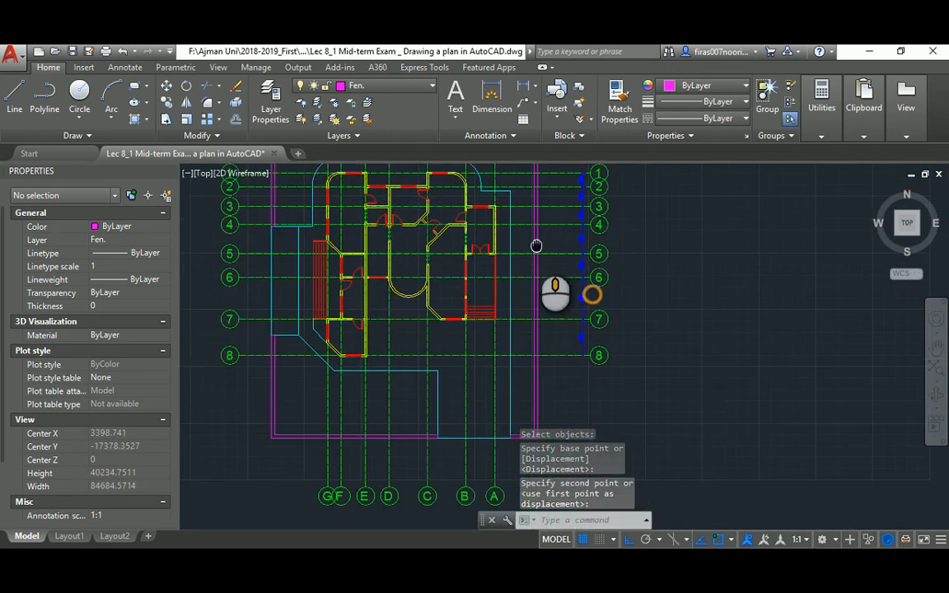
type("s")
key("Return")
left_click(600, 188)
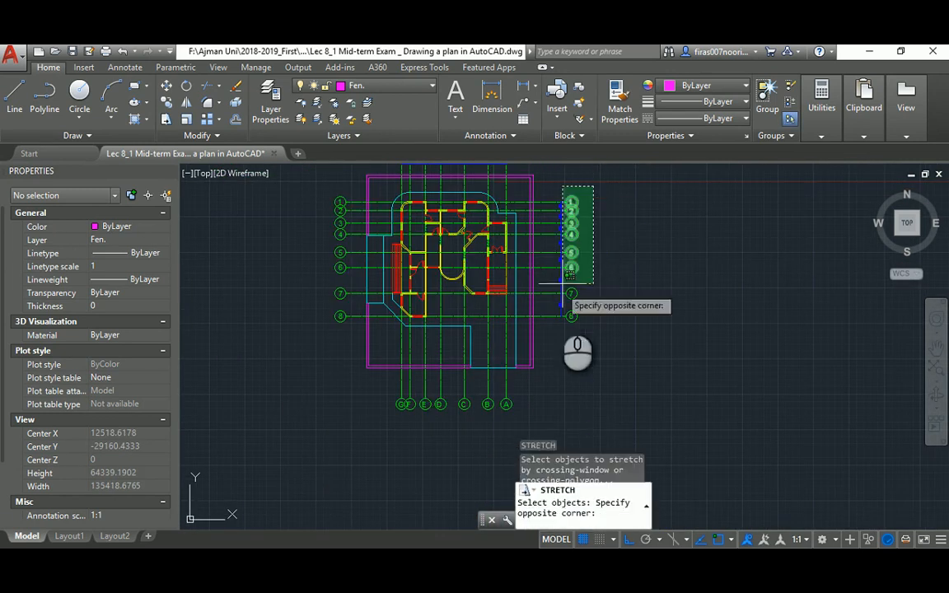
left_click(568, 330)
key("Return")
left_click(648, 246)
key("Escape")
key("Escape")
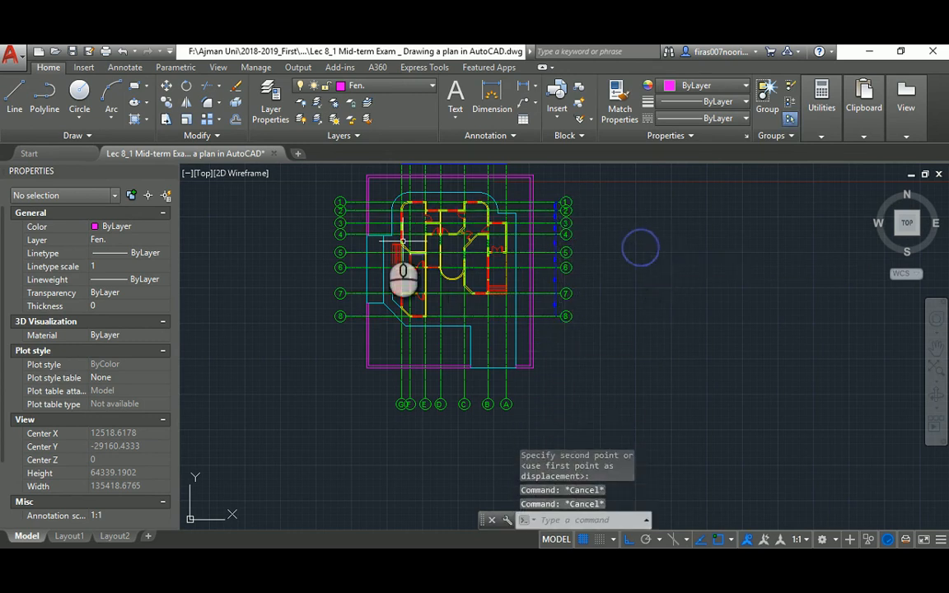
Start a stretch on the bottom grid bubbles, cancel it, and bring the reference plan PDF forward
type("s")
key("Return")
left_click(527, 387)
left_click(380, 426)
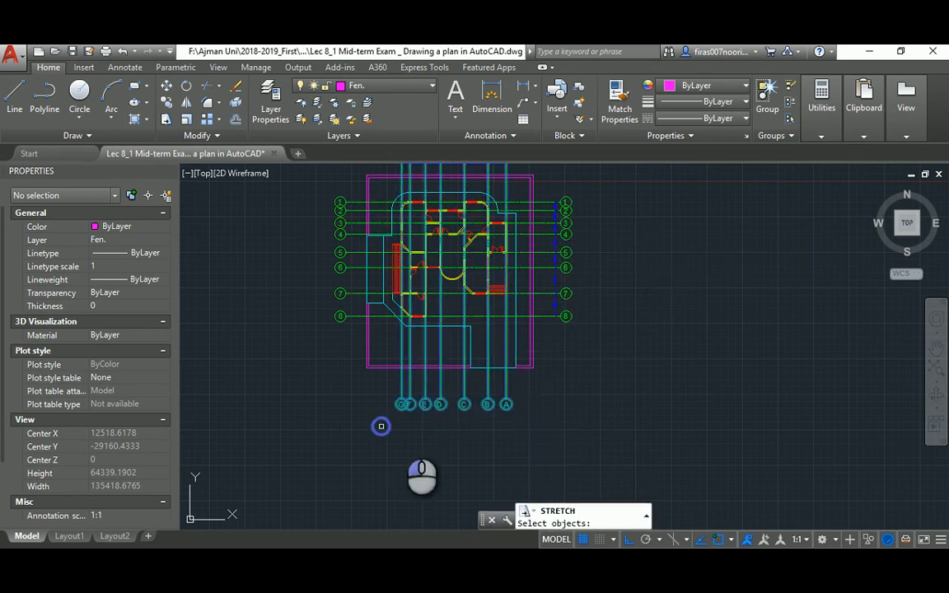
left_click(536, 398)
key("Escape")
key("Escape")
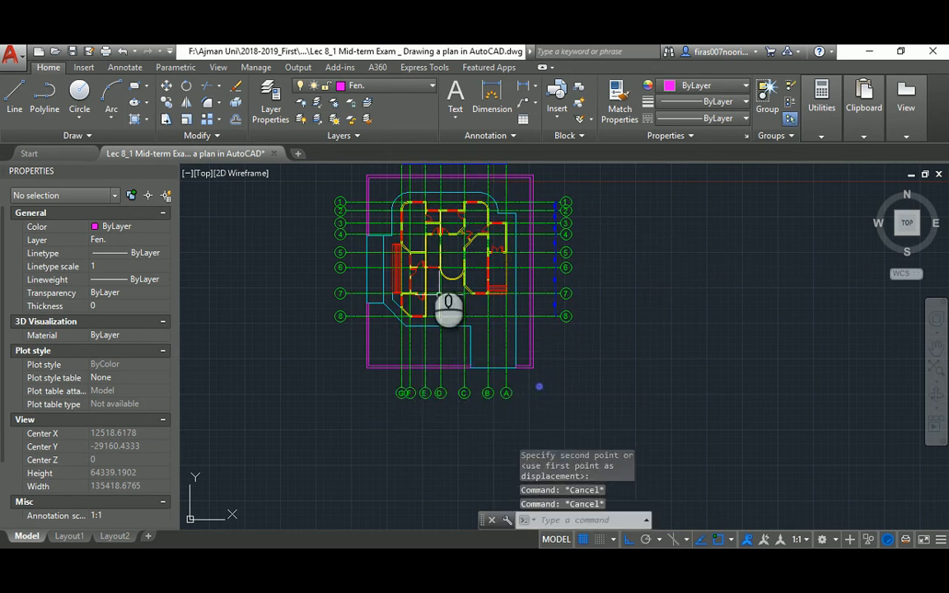
scroll(425, 259, "up", 5)
key("alt+Tab")
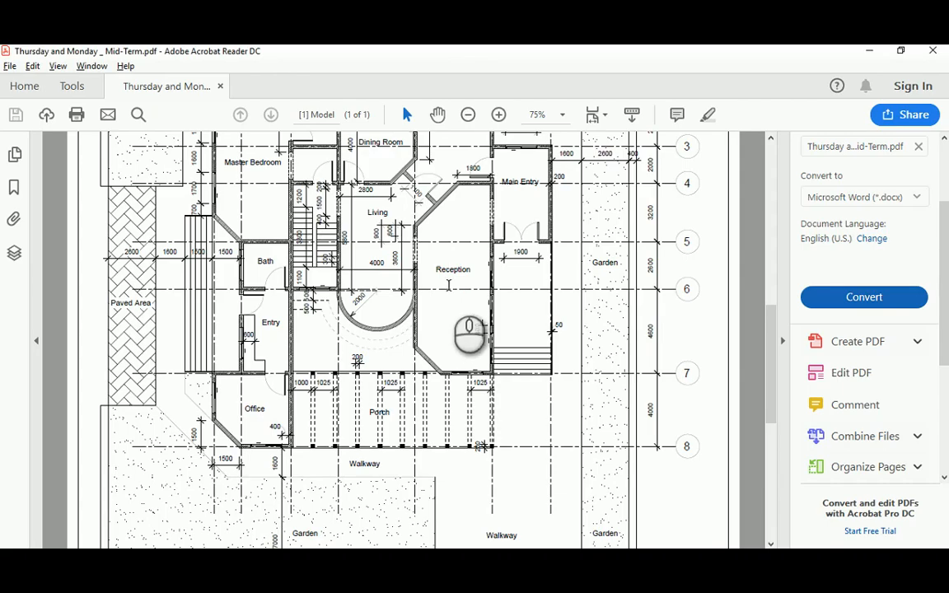
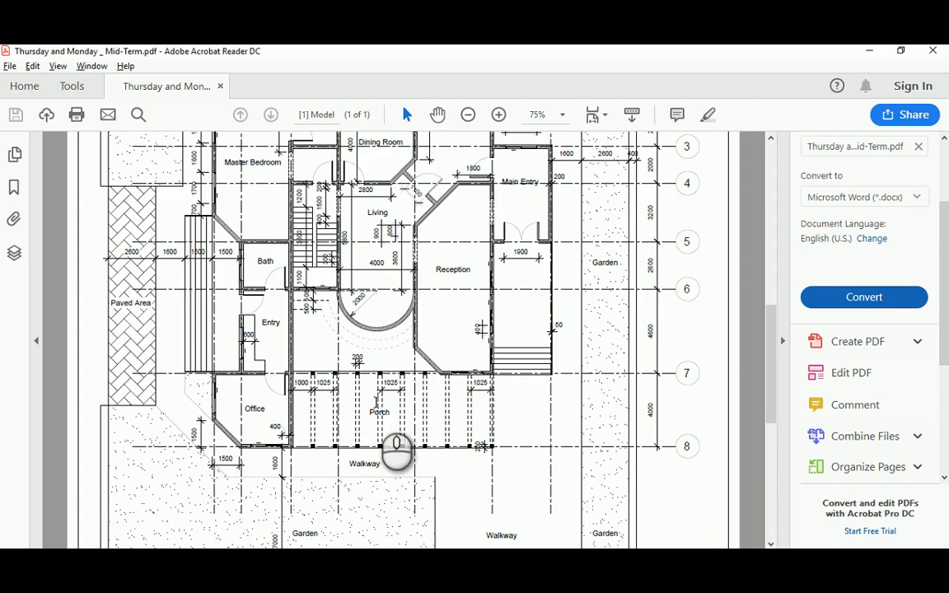
Inspect the Office and Porch area of the reference PDF at 150%, then return to AutoCAD
scroll(379, 420, "up", 3, "ctrl")
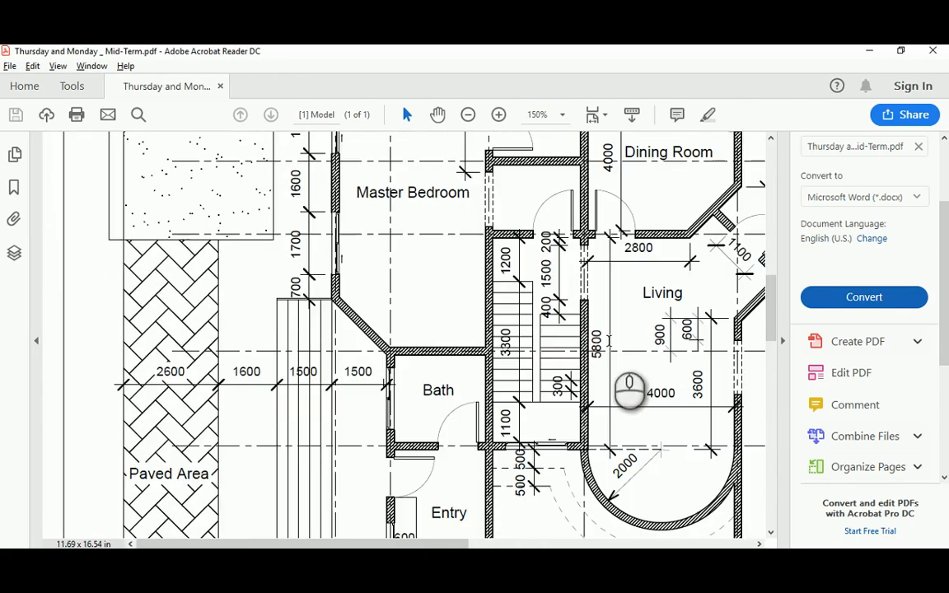
scroll(599, 375, "down", 4)
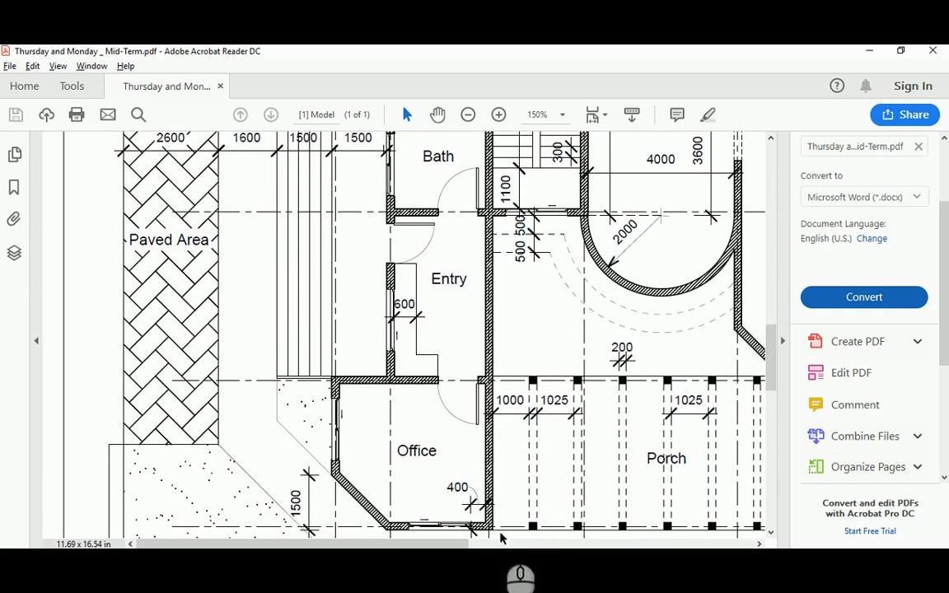
left_click_drag(442, 544, 538, 544)
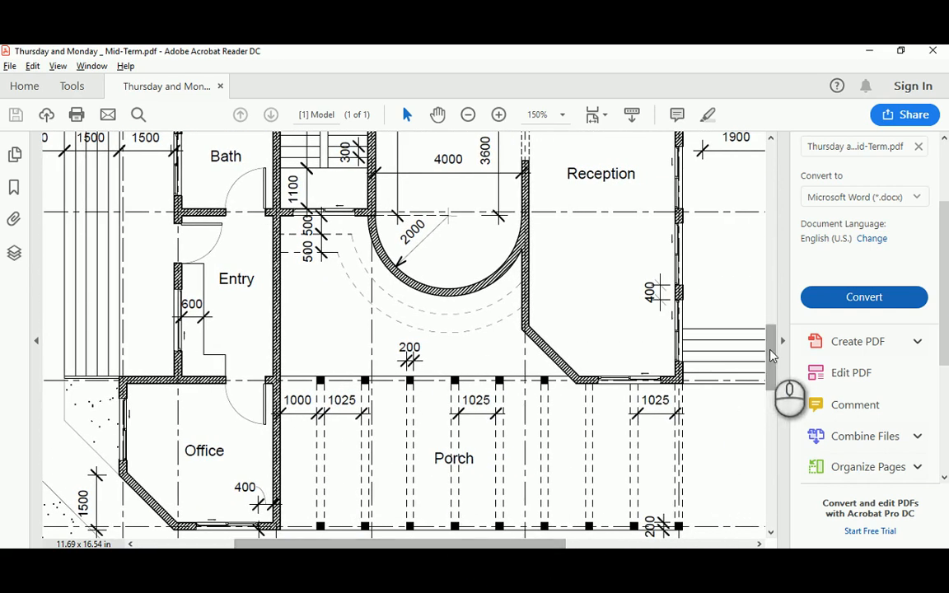
left_click_drag(772, 346, 773, 368)
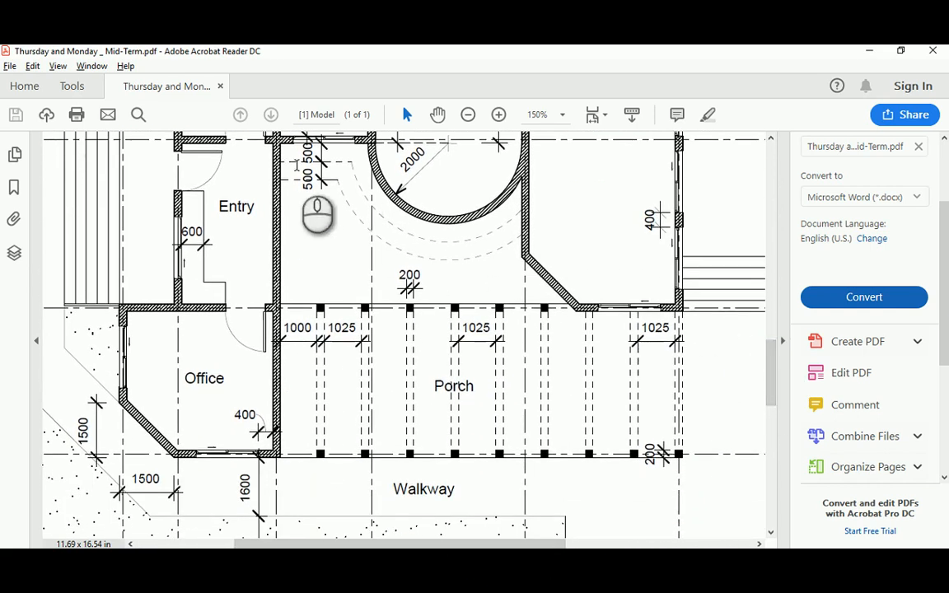
key("alt+Tab")
scroll(429, 380, "up", 5)
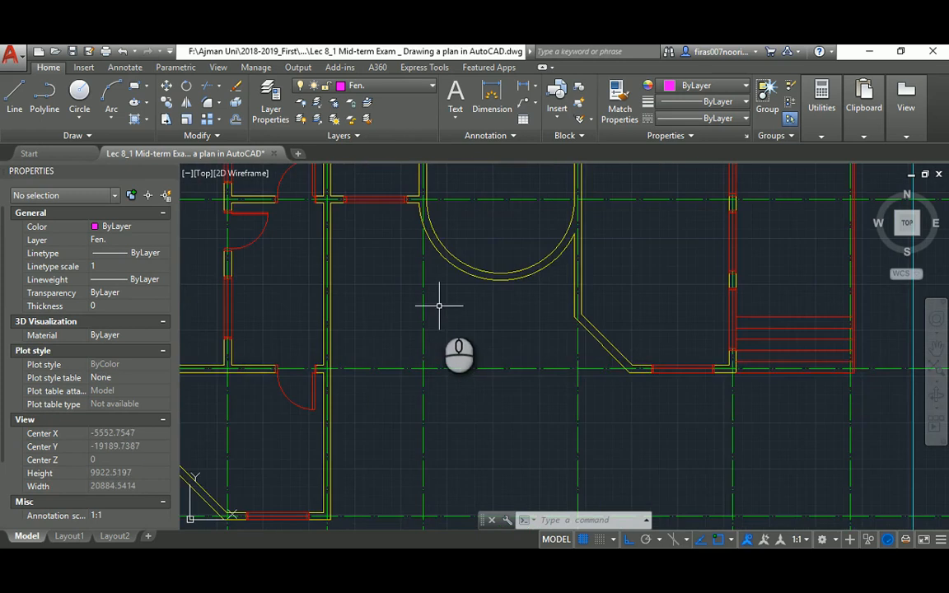
Offset the curved wall arc outward twice and the short wall stub line downward twice by 500
middle_click_drag(439, 306, 454, 339)
type("o")
key("Return")
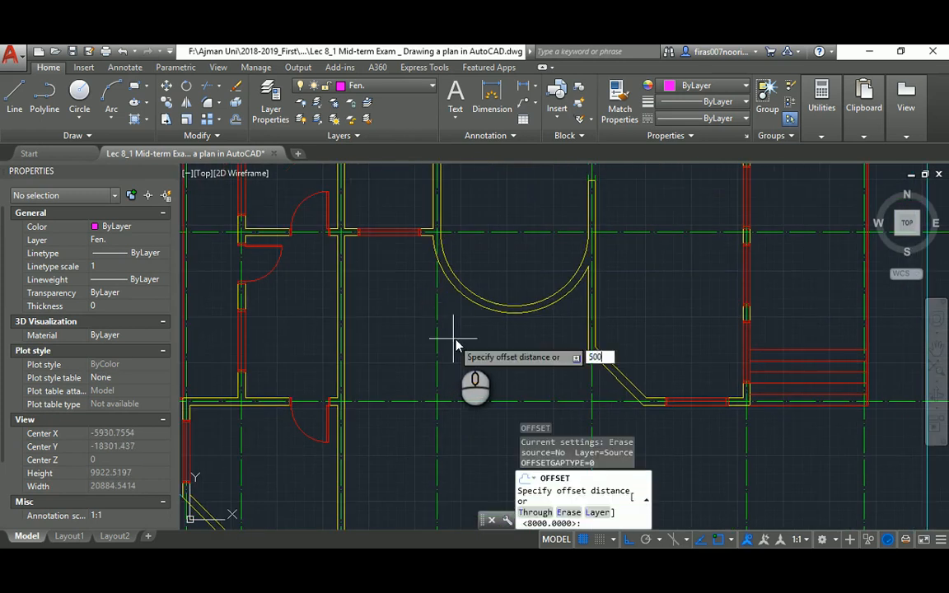
key("Return")
left_click(457, 291)
left_click(456, 329)
left_click(459, 316)
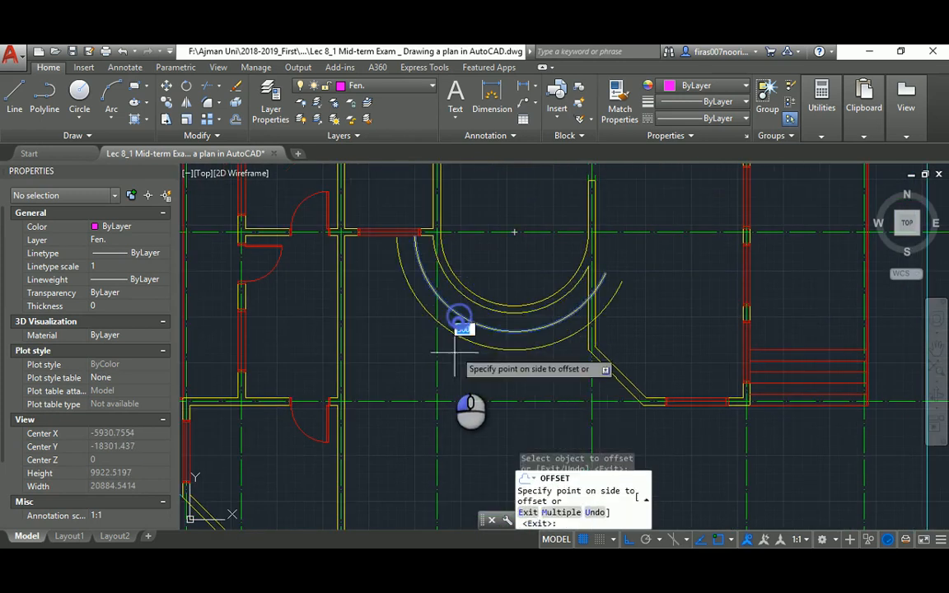
left_click(454, 352)
left_click(350, 237)
left_click(359, 269)
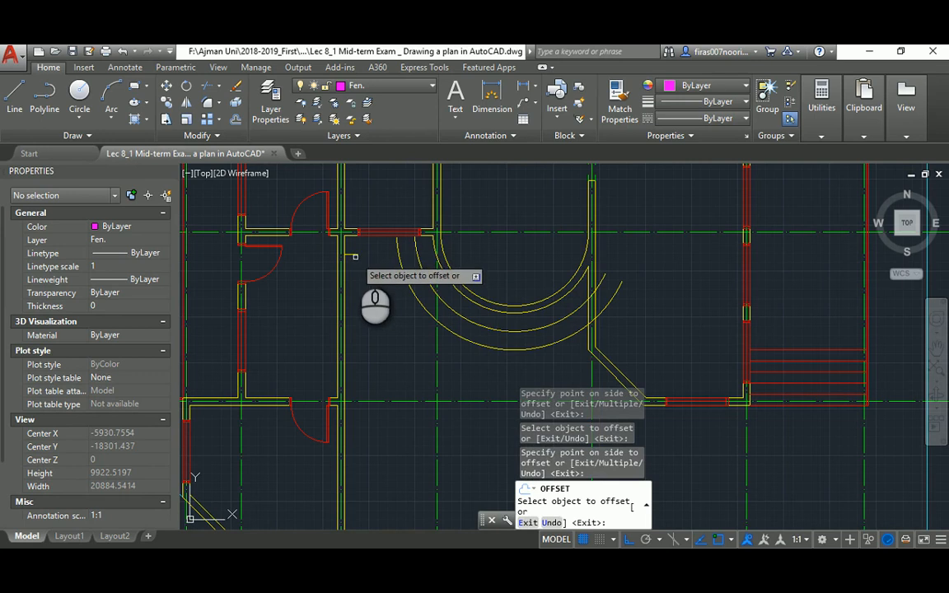
left_click(351, 252)
left_click(362, 284)
key("Escape")
key("Escape")
Fillet the upper short line to the inner arc and the outer arc to the lower line
type("f")
key("Return")
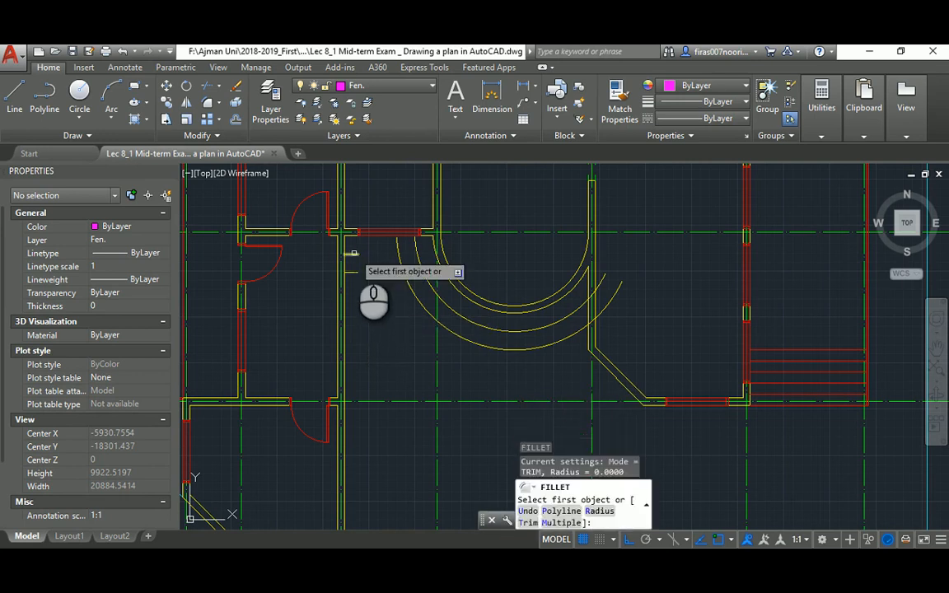
left_click(353, 254)
left_click(422, 279)
key("Return")
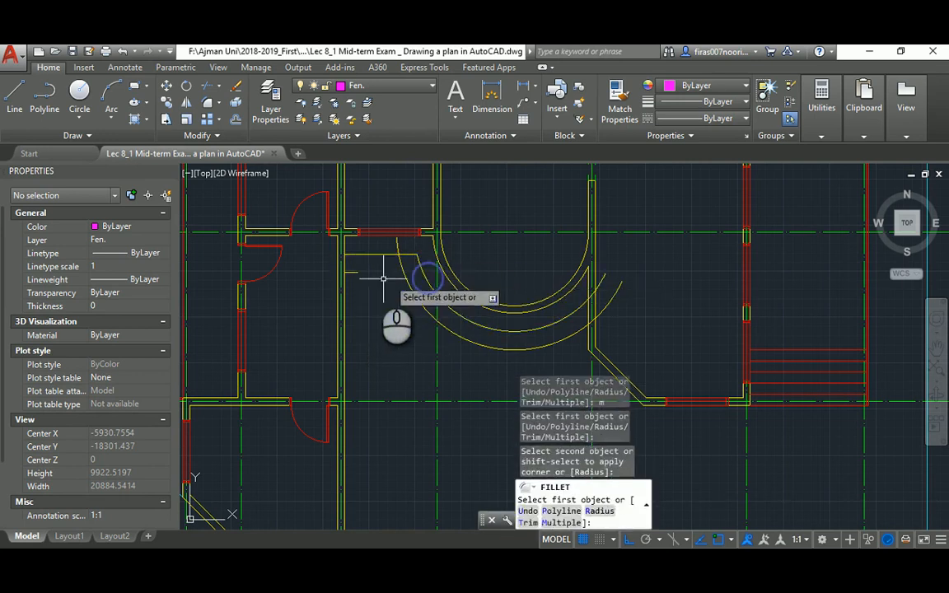
left_click(408, 286)
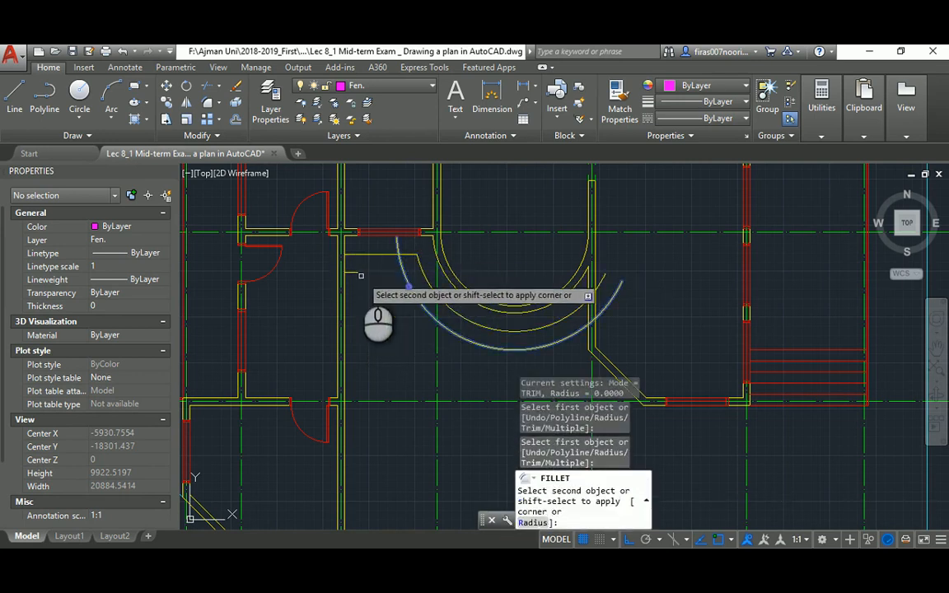
left_click(354, 272)
key("Escape")
key("Escape")
Start trimming against the vertical line, then cancel without trimming anything
type("tr")
key("Return")
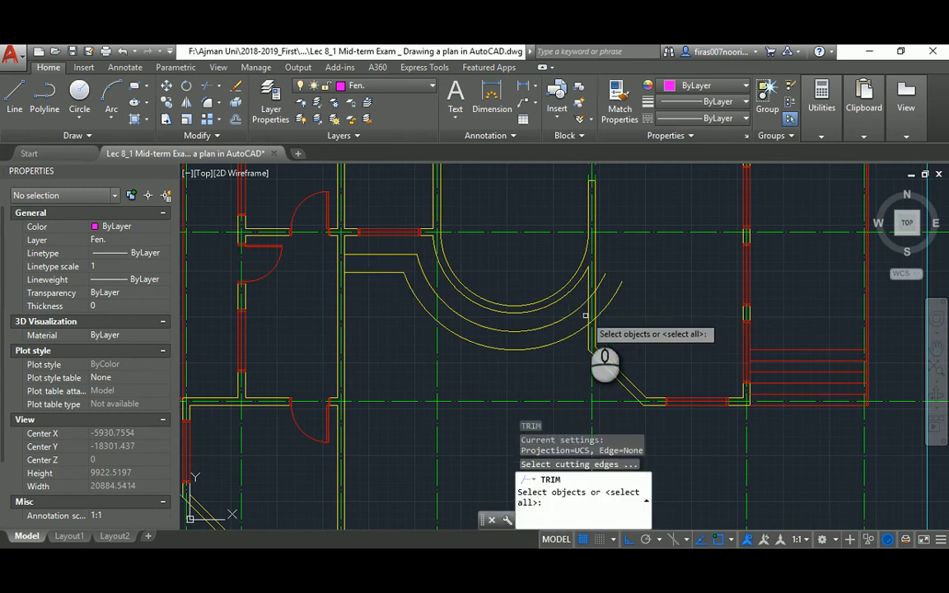
left_click(588, 315)
key("Return")
left_click(592, 290)
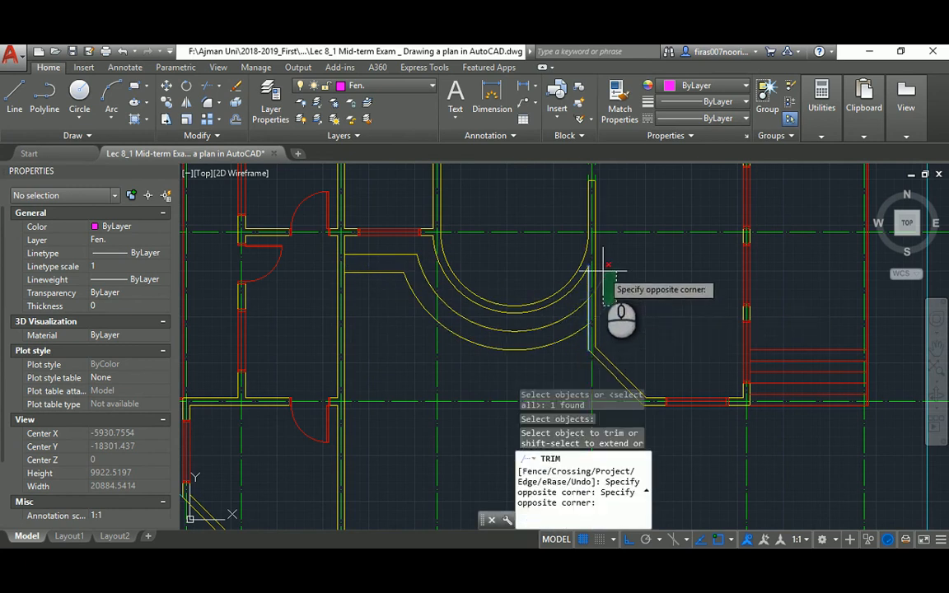
scroll(608, 268, "down", 8)
key("Escape")
Match the new outer arcs to an existing object's dashed style with MATCHPROP
type("ma")
key("Return")
scroll(581, 276, "up", 4)
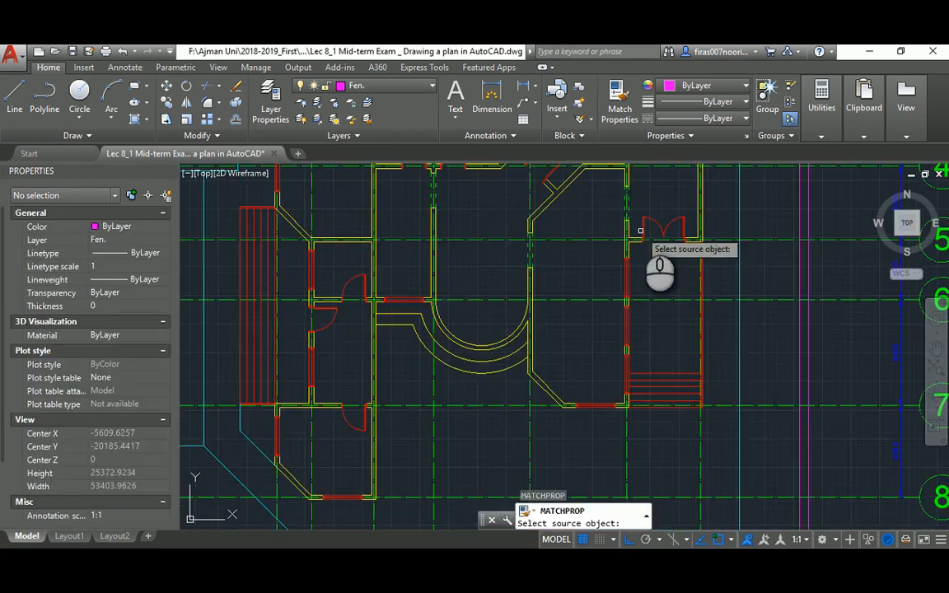
scroll(640, 231, "up", 4)
left_click(640, 196)
scroll(548, 221, "down", 3)
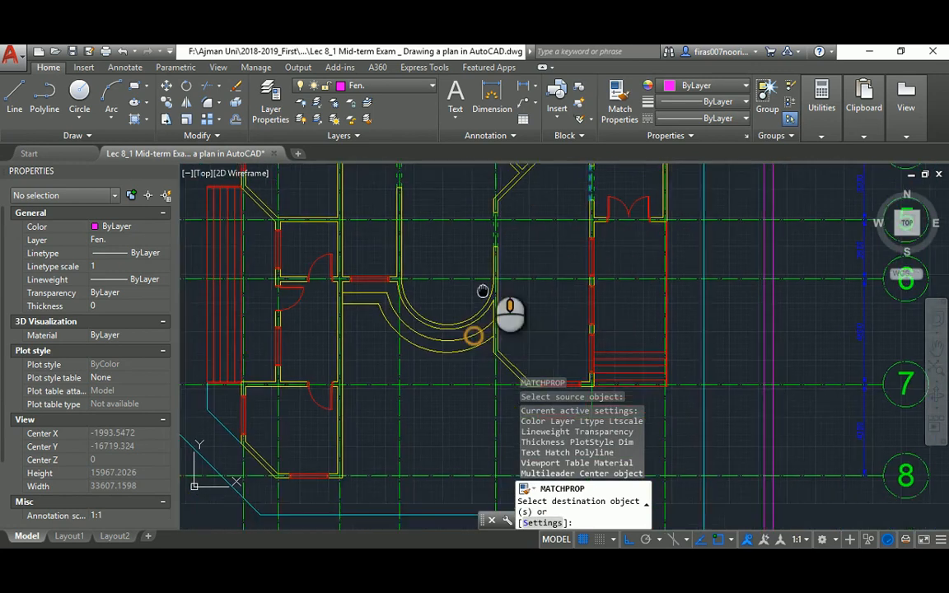
scroll(404, 241, "up", 3)
left_click(422, 199)
left_click(388, 246)
scroll(449, 276, "down", 3)
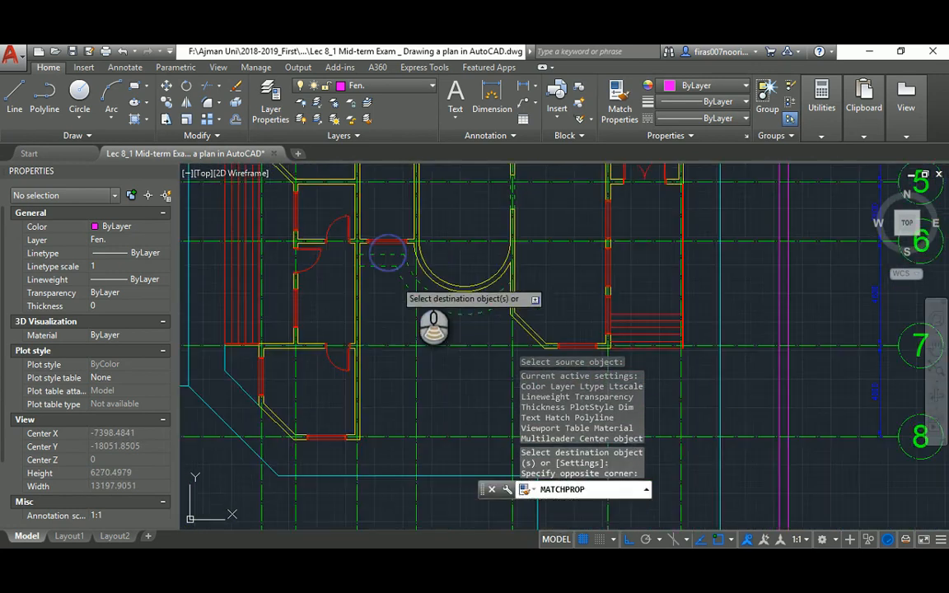
key("Escape")
scroll(443, 265, "down", 4)
scroll(428, 309, "up", 4)
middle_click_drag(426, 309, 397, 290)
Check the reference PDF, then start a new line near the porch
key("alt+Tab")
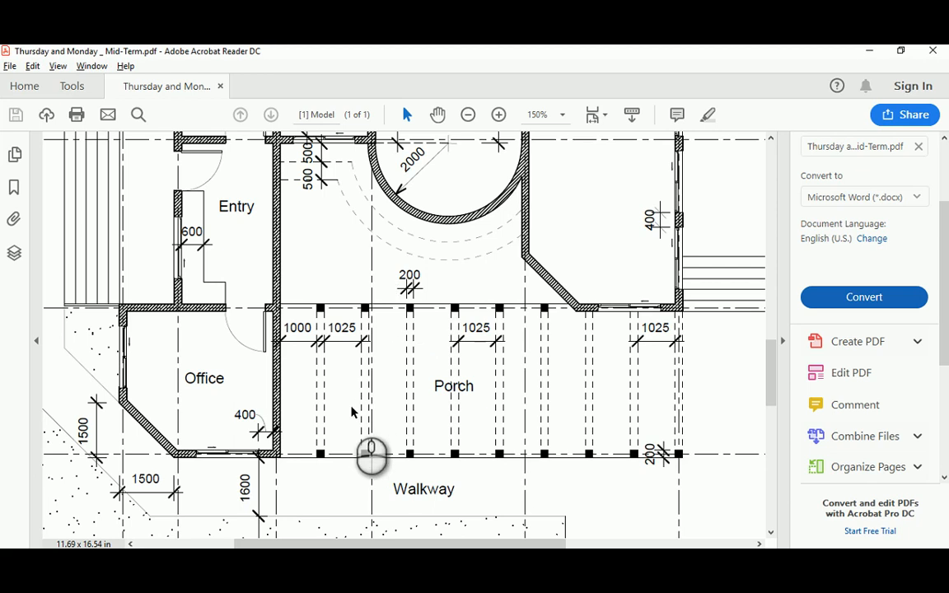
scroll(454, 364, "down", 2)
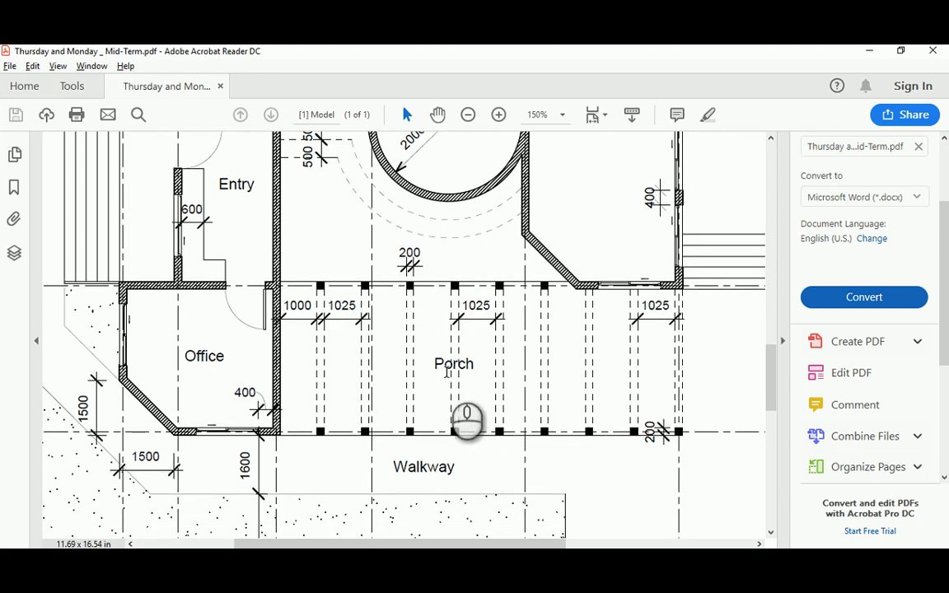
key("alt+Tab")
type("l")
key("Return")
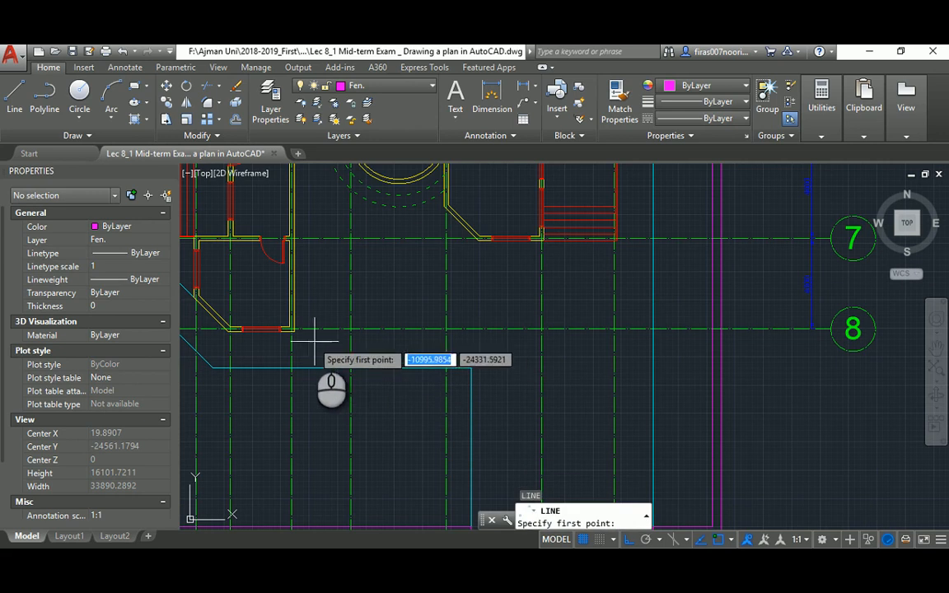
Draw a horizontal porch line from the wall corner and a vertical line down to the boundary
left_click(293, 329)
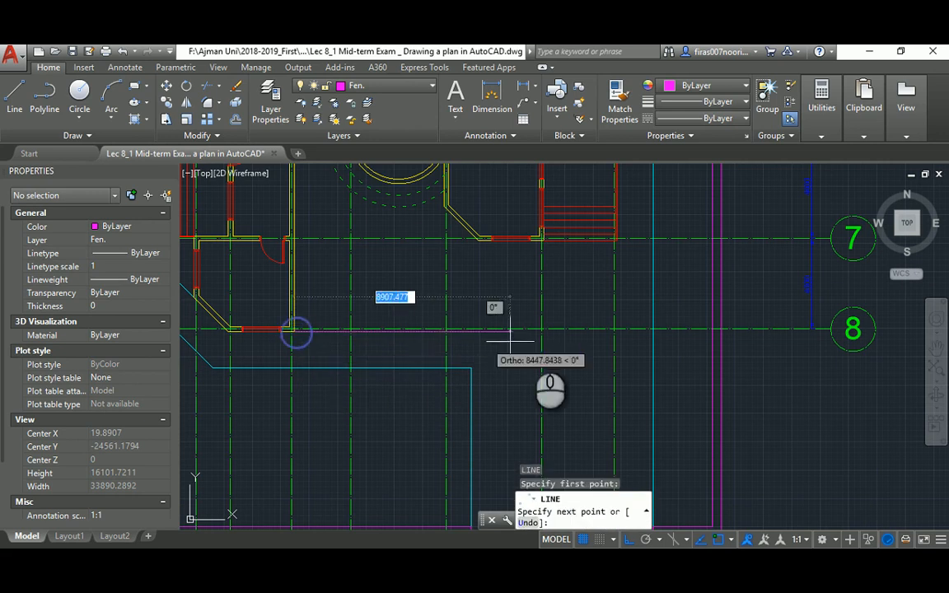
left_click(626, 333)
key("Escape")
key("alt+Tab")
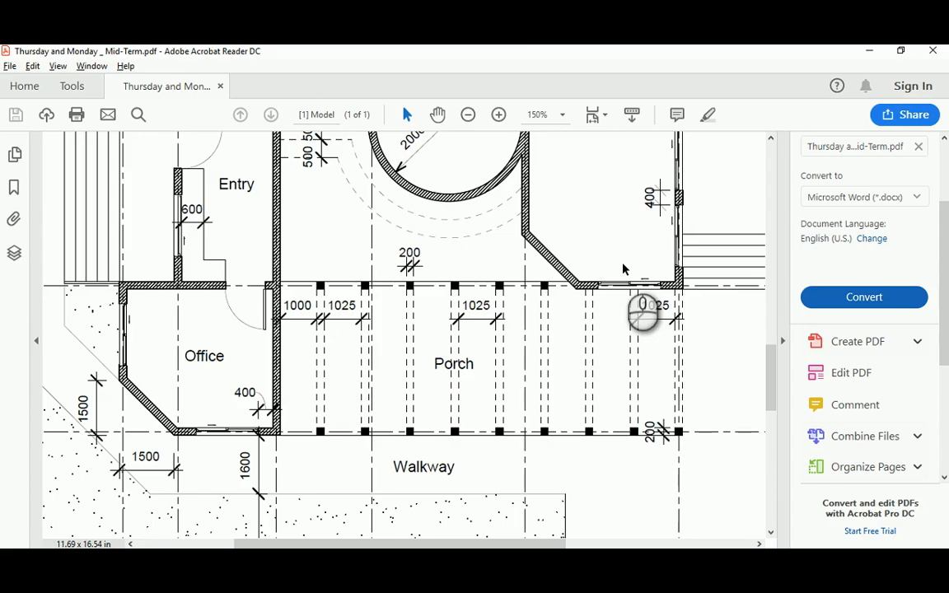
key("alt+Tab")
scroll(568, 262, "up", 2)
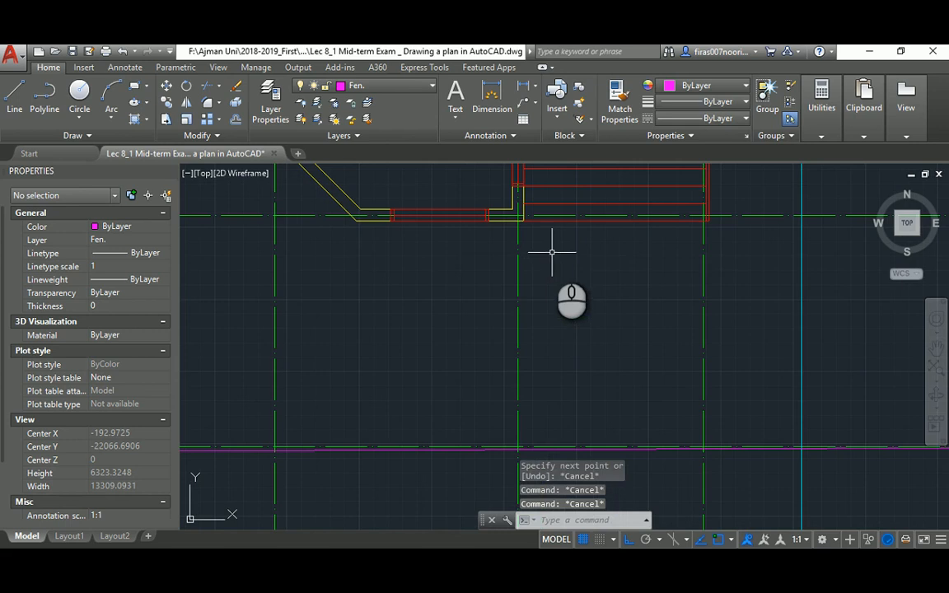
type("l")
key("Return")
left_click(523, 218)
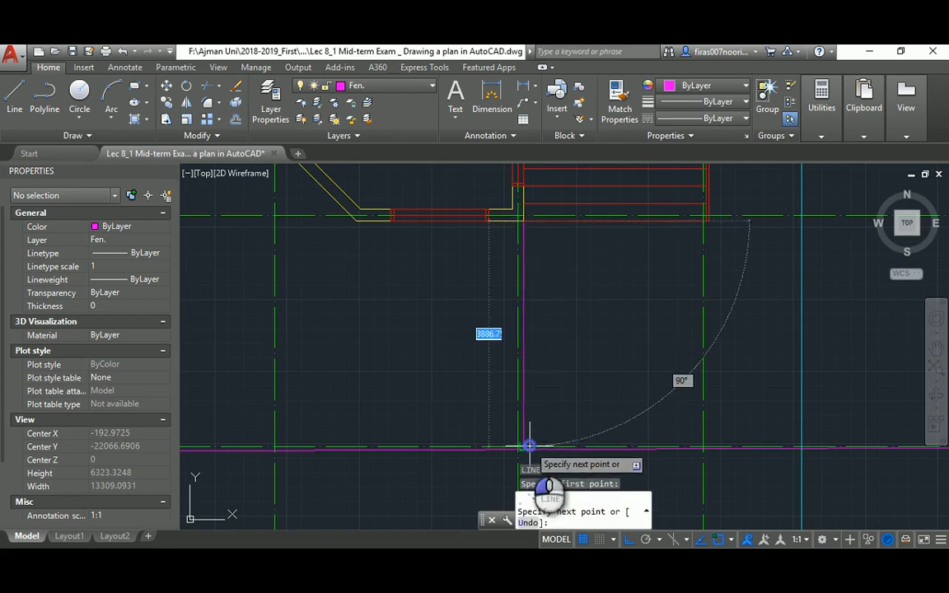
left_click(524, 447)
key("Return")
Trim the porch line's end where it overruns the vertical line
scroll(548, 392, "up", 2)
key("Escape")
key("Escape")
type("ex")
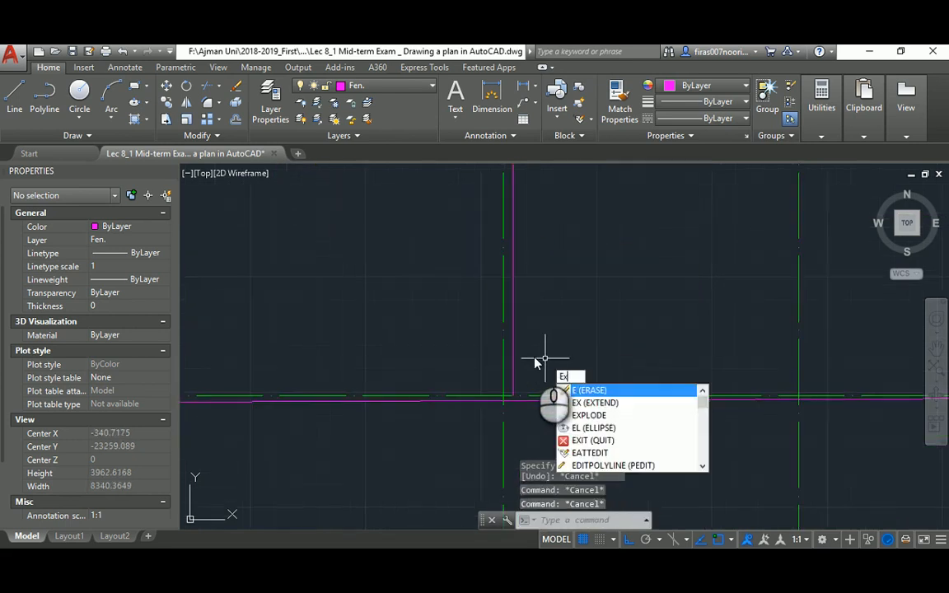
key("Return")
key("Return")
scroll(509, 380, "down", 4)
key("Escape")
key("Escape")
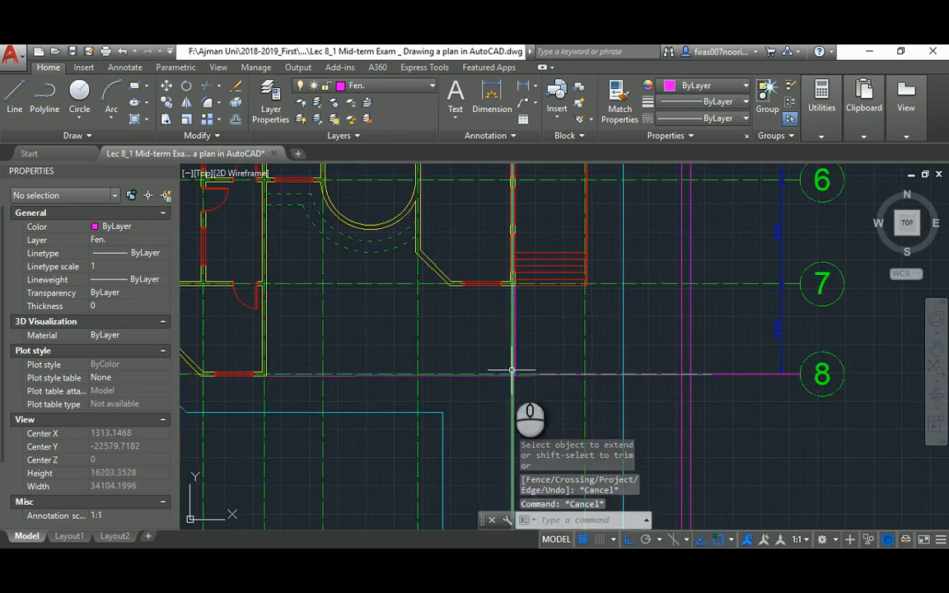
type("tr")
key("Return")
left_click(514, 363)
scroll(518, 377, "up", 2)
Delete the stray magenta vertical line
key("Return")
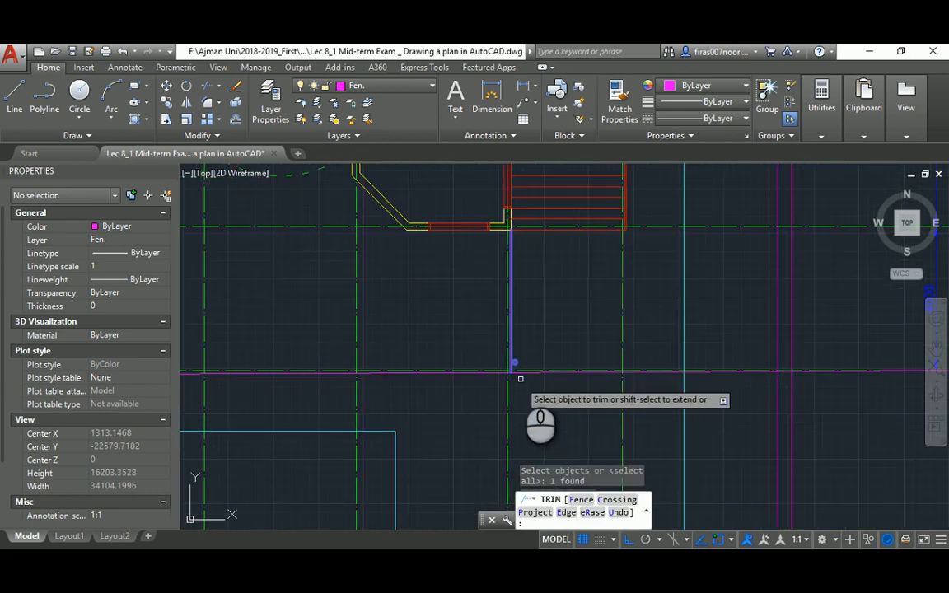
left_click(520, 373)
key("Escape")
middle_click_drag(463, 398, 472, 343)
type("ma")
key("Return")
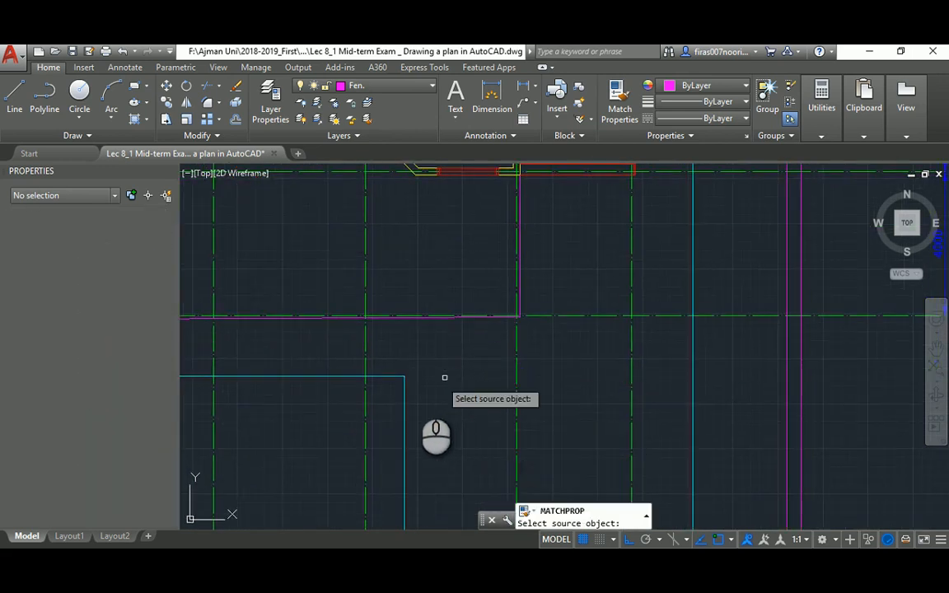
left_click(405, 422)
scroll(471, 303, "up", 3)
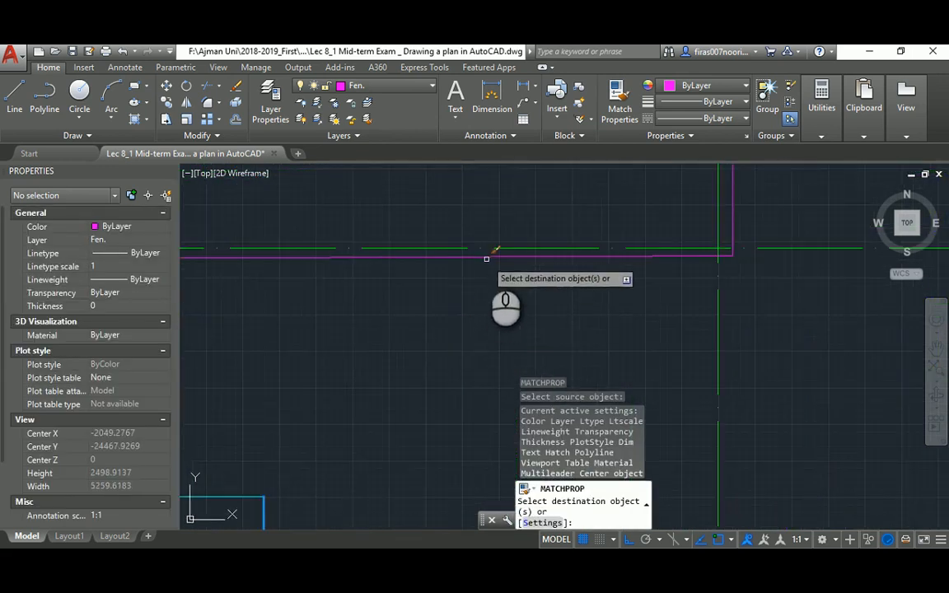
scroll(688, 314, "down", 3)
key("Escape")
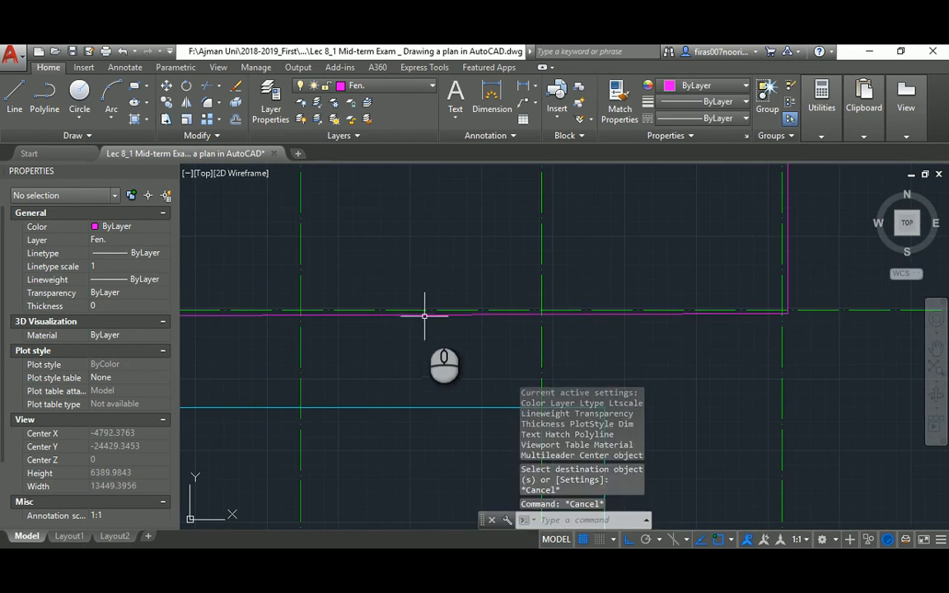
left_click(423, 315)
key("Delete")
scroll(692, 294, "down", 2)
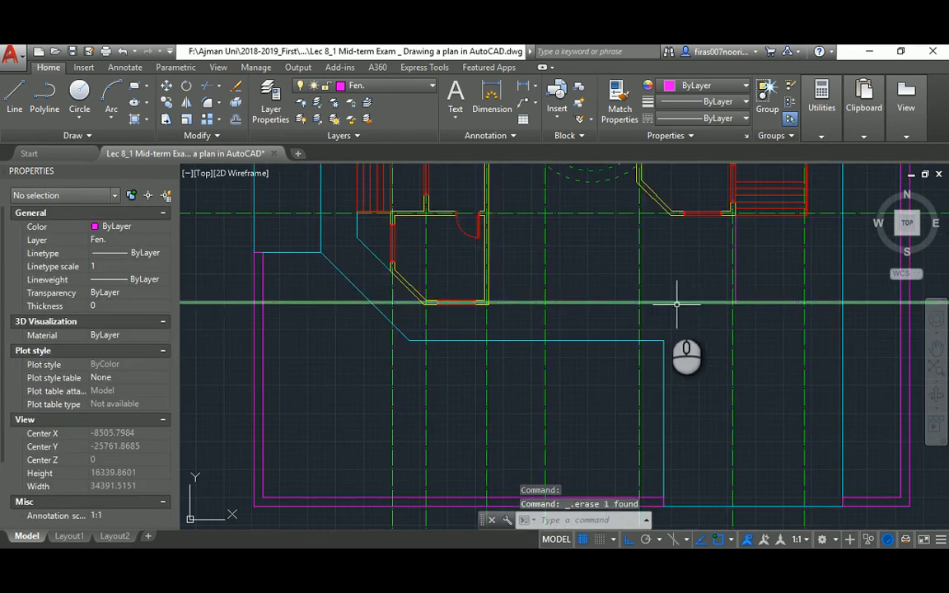
Draw a porch line from the wall corner to the grid line
type("l")
key("Return")
scroll(485, 309, "up", 6)
left_click(437, 334)
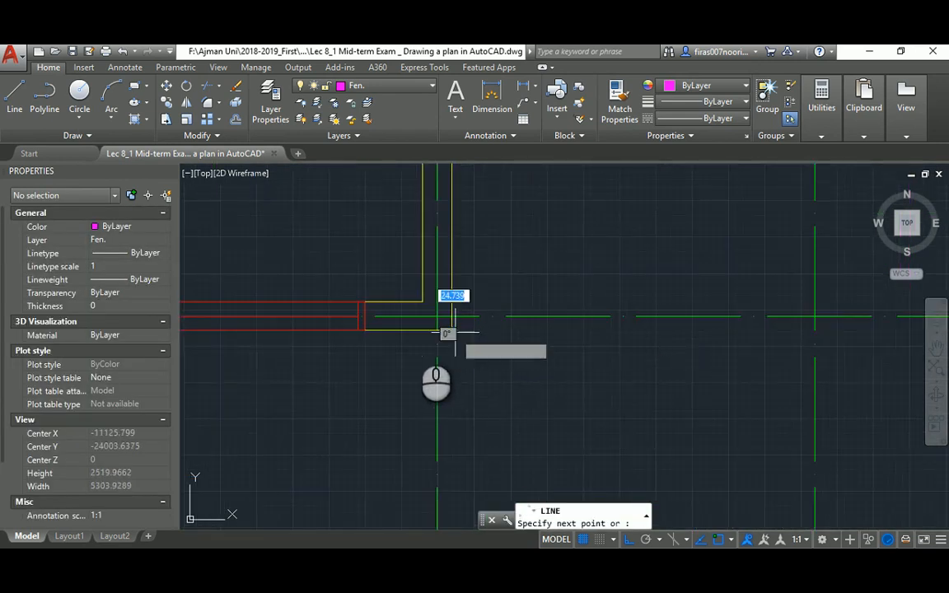
middle_click_drag(774, 375, 404, 378)
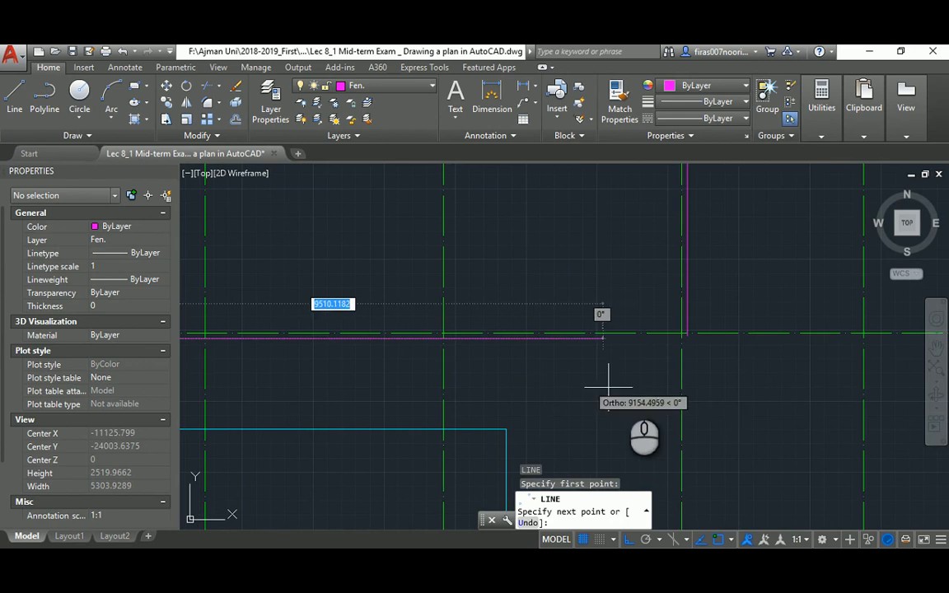
left_click(733, 395)
key("Return")
key("Escape")
key("Escape")
type("f")
key("Return")
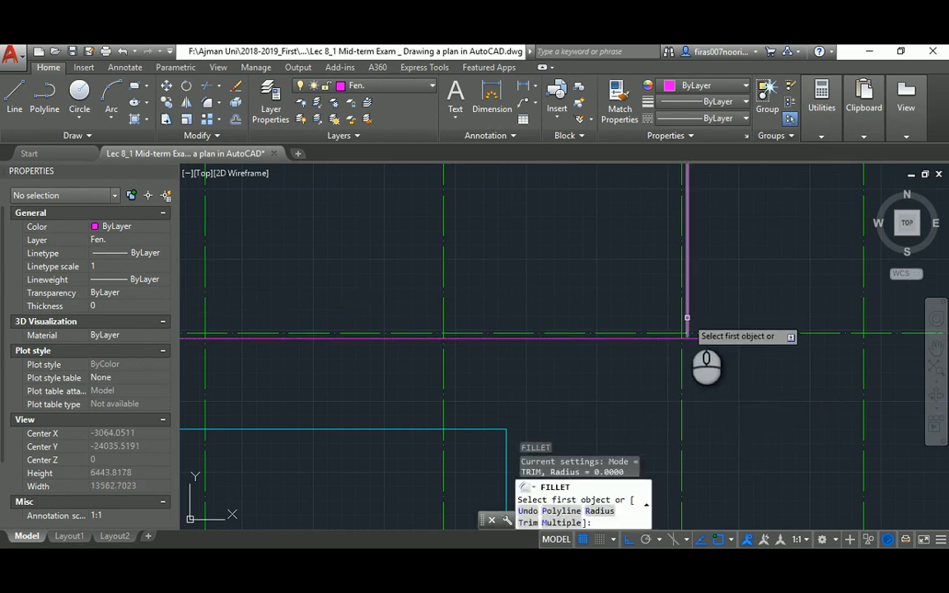
left_click(687, 317)
key("Escape")
key("Escape")
key("Escape")
scroll(658, 342, "down", 4)
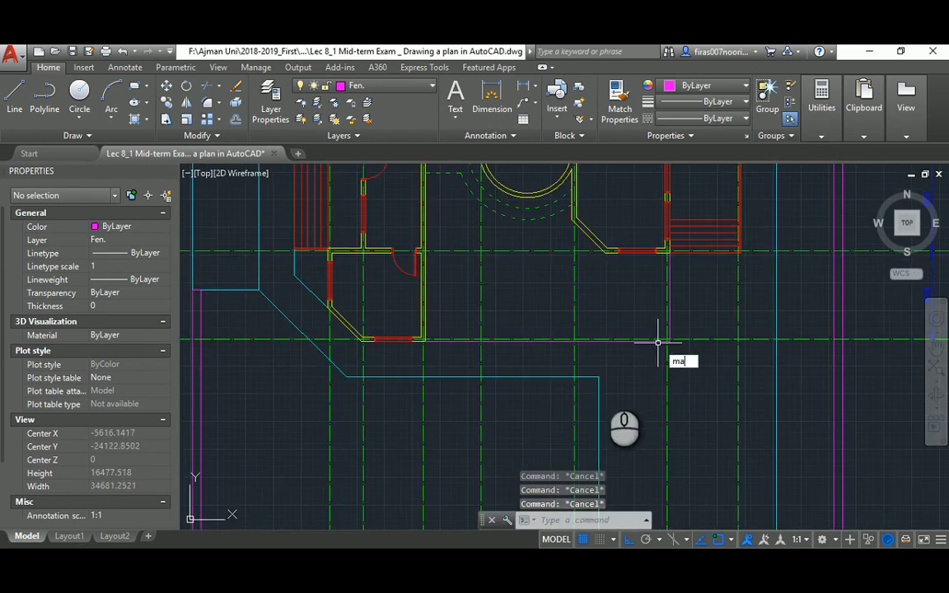
Match the green and magenta porch lines to the cyan line's properties with MATCHPROP
type("ma")
key("Return")
left_click(585, 377)
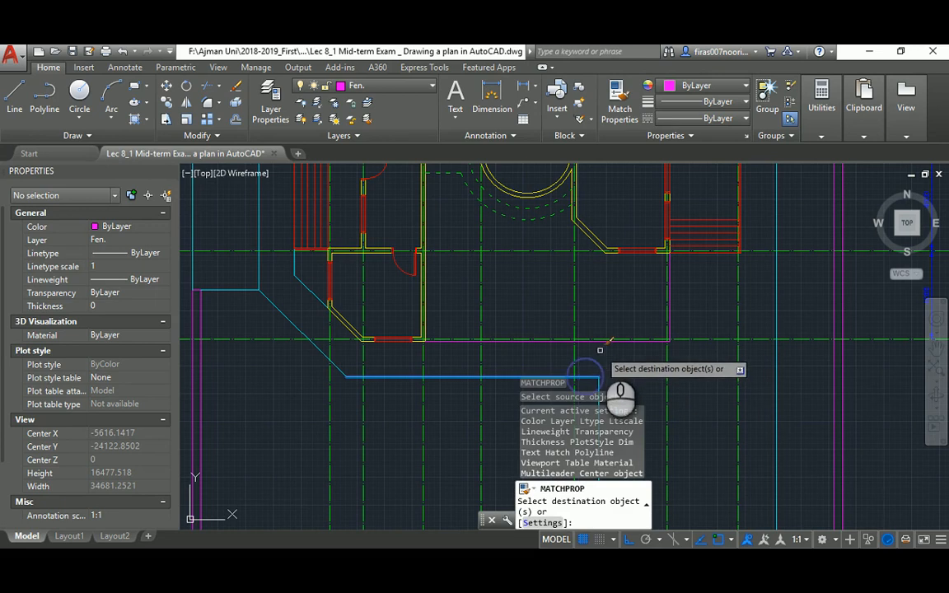
left_click(603, 340)
left_click(669, 298)
key("Escape")
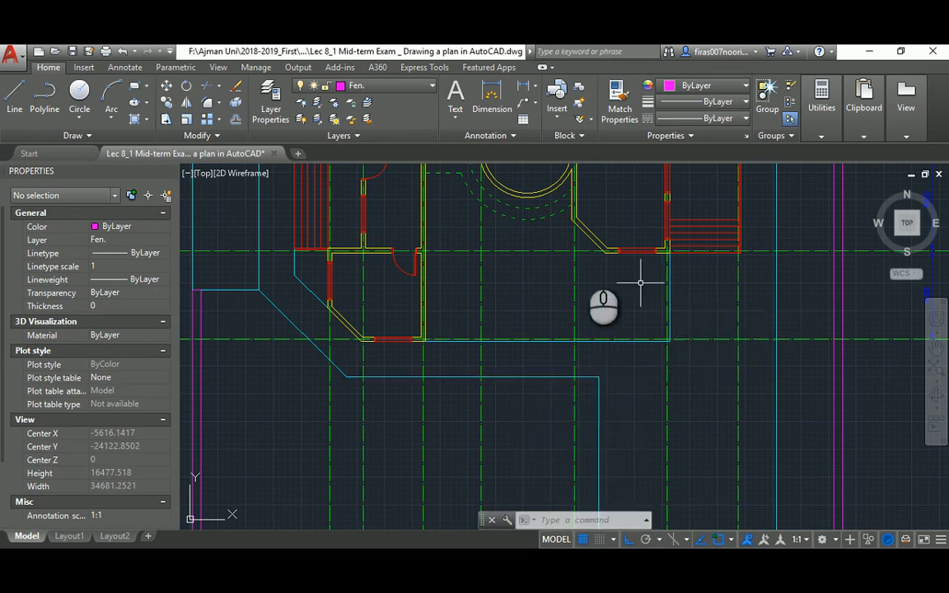
middle_click_drag(568, 251, 606, 306)
scroll(636, 310, "up", 5)
Give the remaining porch line the cyan outline properties
type("l")
key("Return")
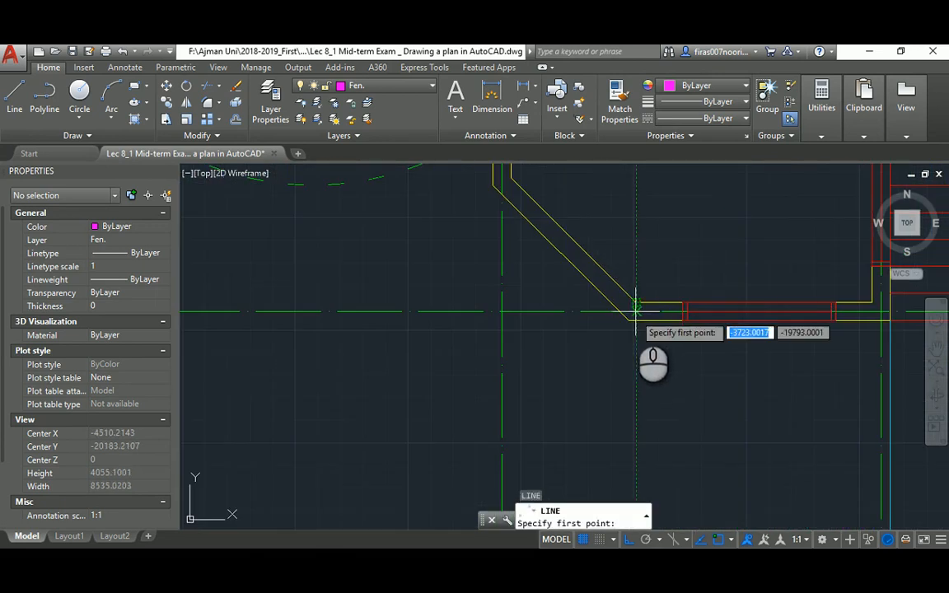
left_click(628, 319)
scroll(628, 320, "down", 2)
middle_click_drag(318, 329, 599, 348)
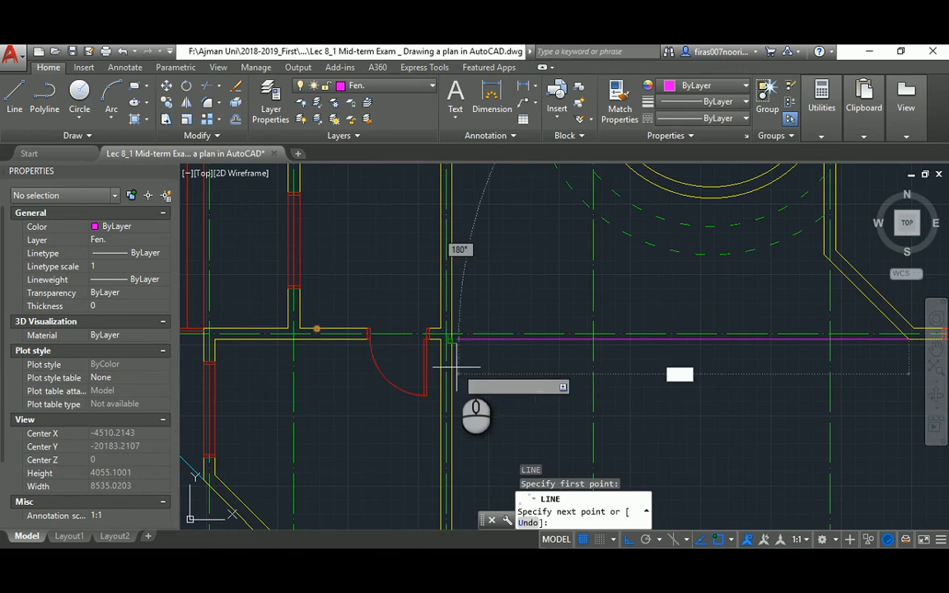
key("Escape")
key("Escape")
scroll(535, 370, "down", 7)
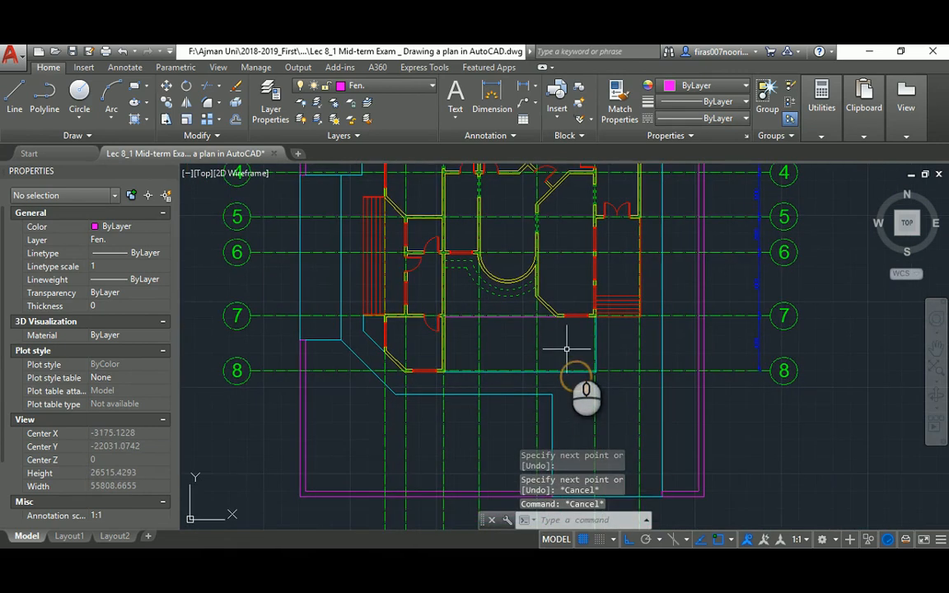
type("ma")
key("Return")
scroll(596, 324, "up", 2)
left_click(593, 313)
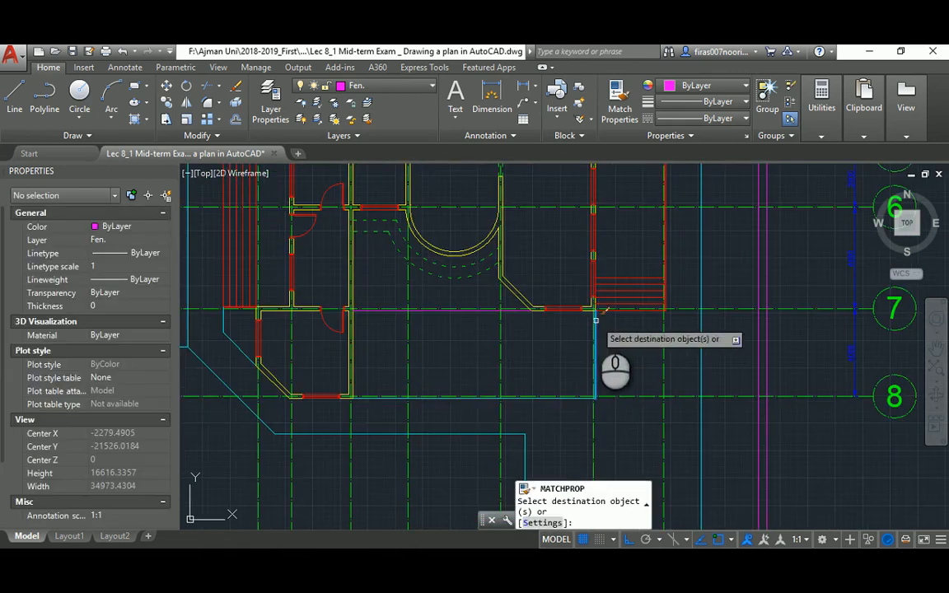
left_click(486, 311)
key("Escape")
scroll(389, 330, "up", 4)
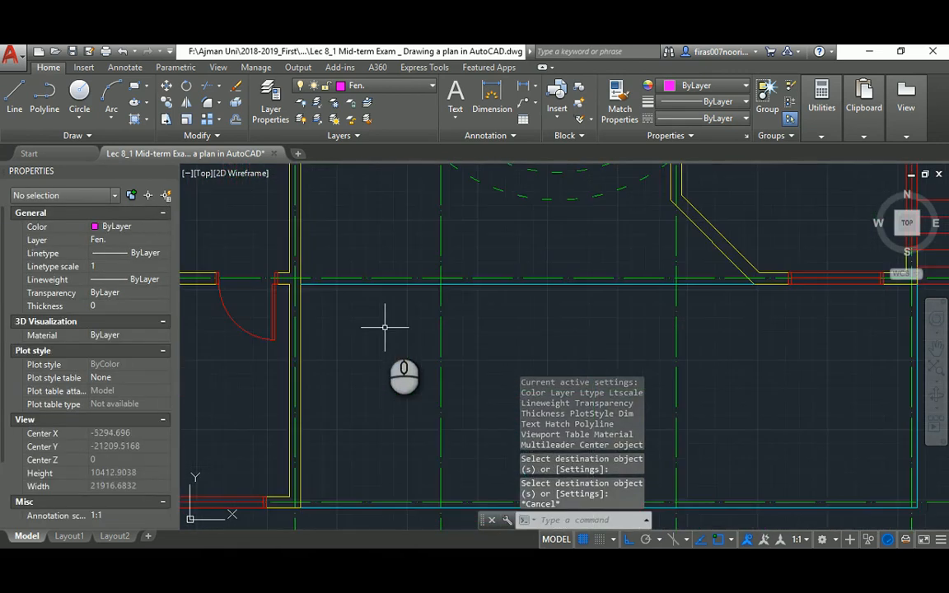
Offset the left wall line 1000 to the right for the first column line
key("alt+Tab")
key("alt+Tab")
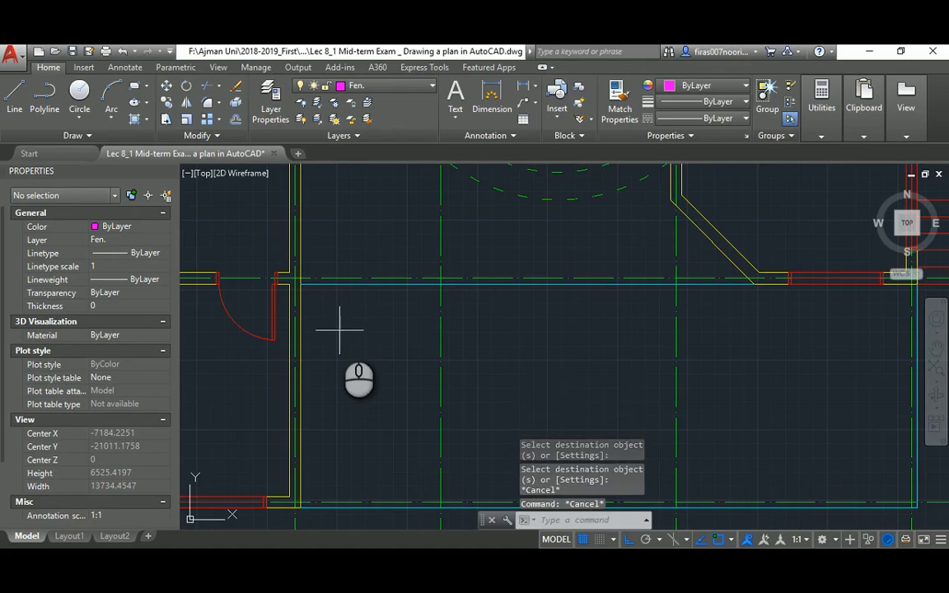
type("o")
key("Return")
type("1000")
key("Return")
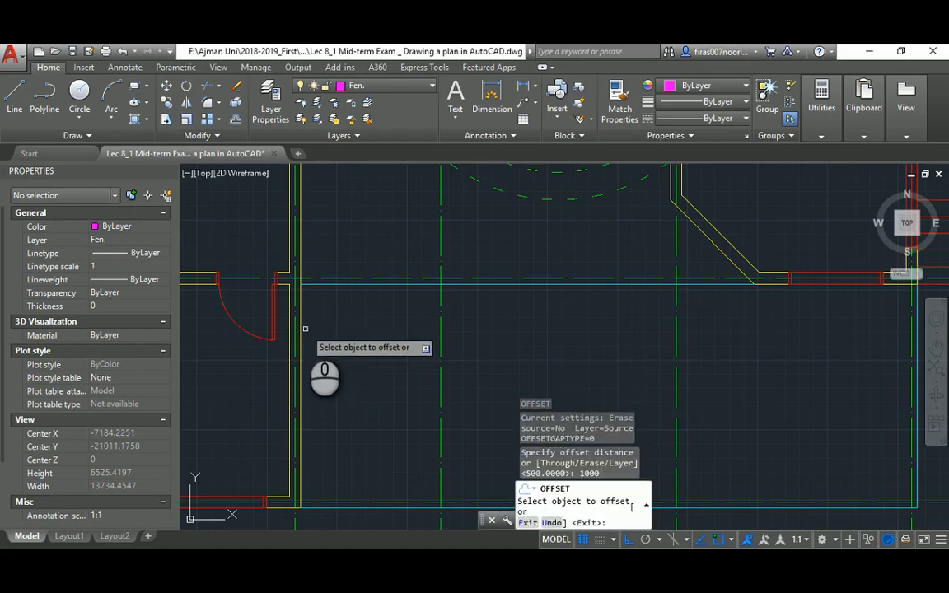
left_click(300, 329)
left_click(388, 342)
key("Escape")
key("Escape")
type("tr")
key("Return")
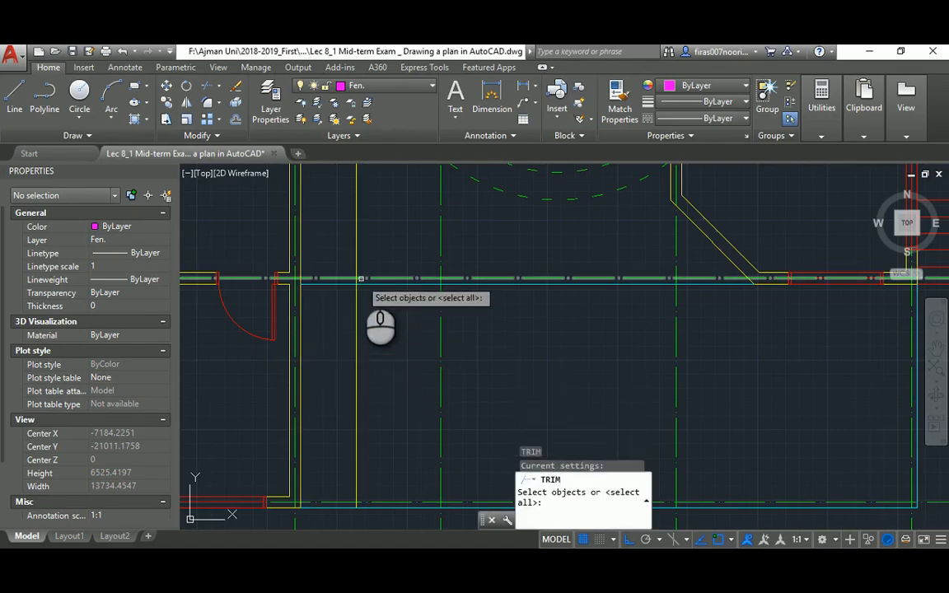
key("Return")
key("Escape")
key("Escape")
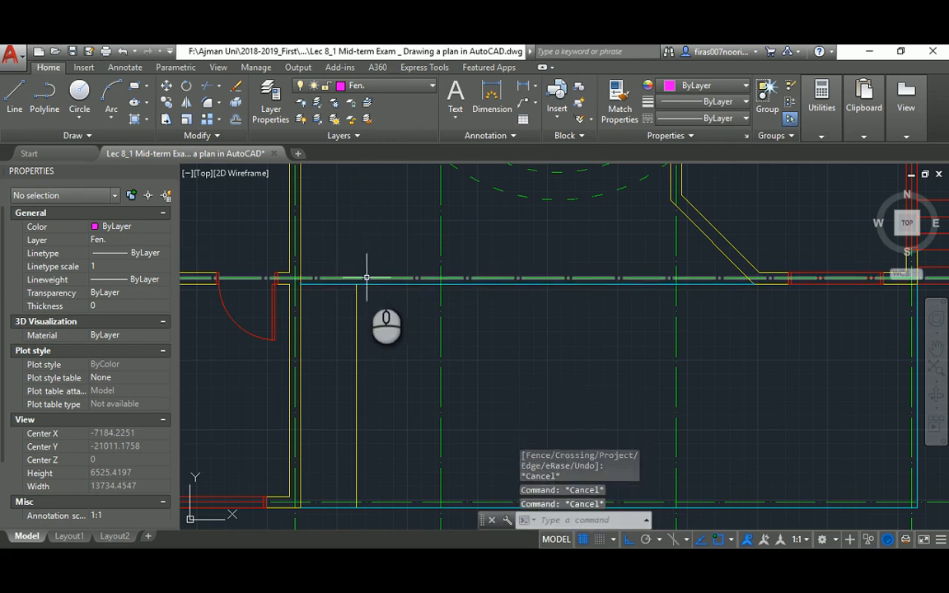
Offset the new line a further 200 to the right
type("o")
key("Return")
type("2")
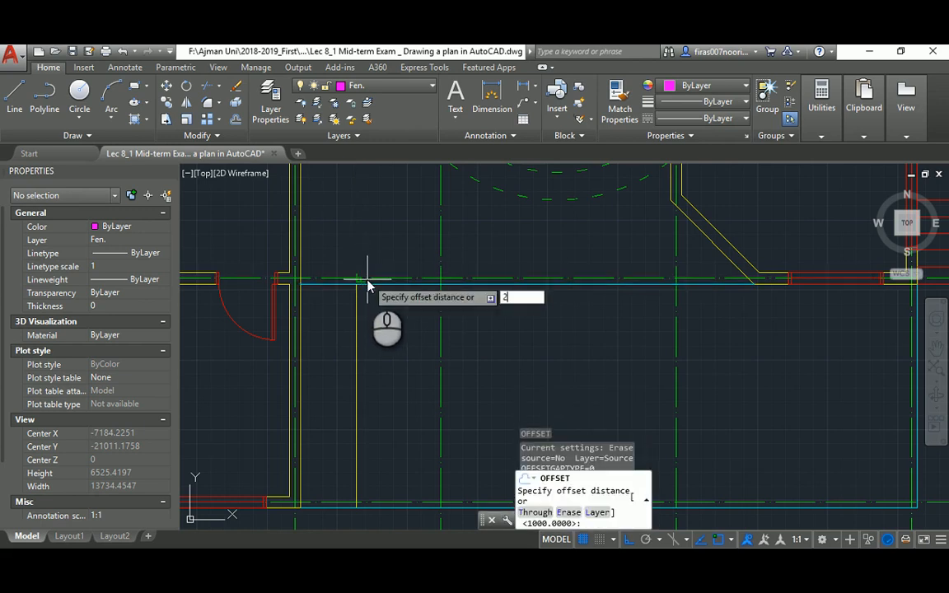
type("00")
key("Return")
left_click(356, 298)
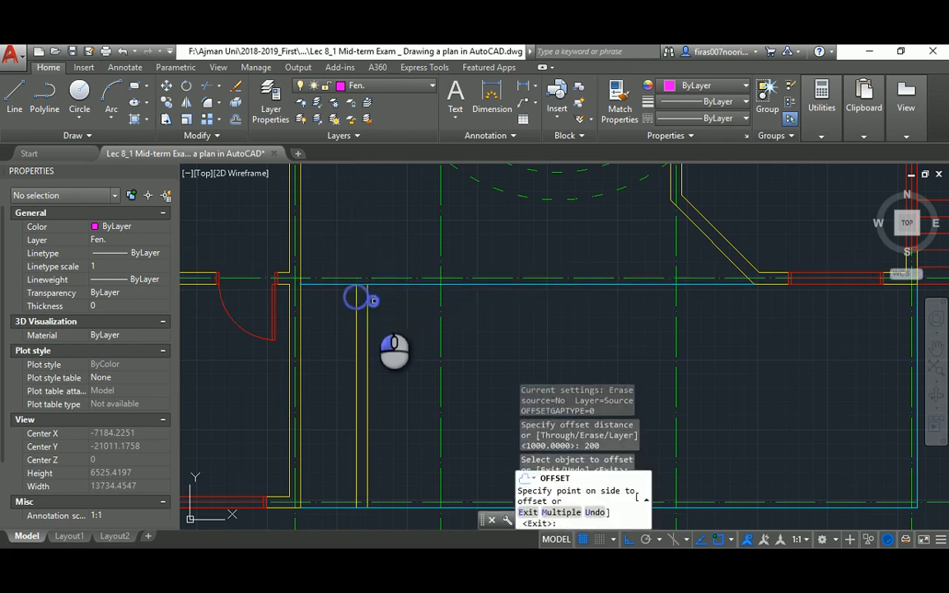
left_click(375, 303)
key("Escape")
key("Escape")
Make both new column lines dashed by matching the dashed arc's properties
type("ma")
key("Return")
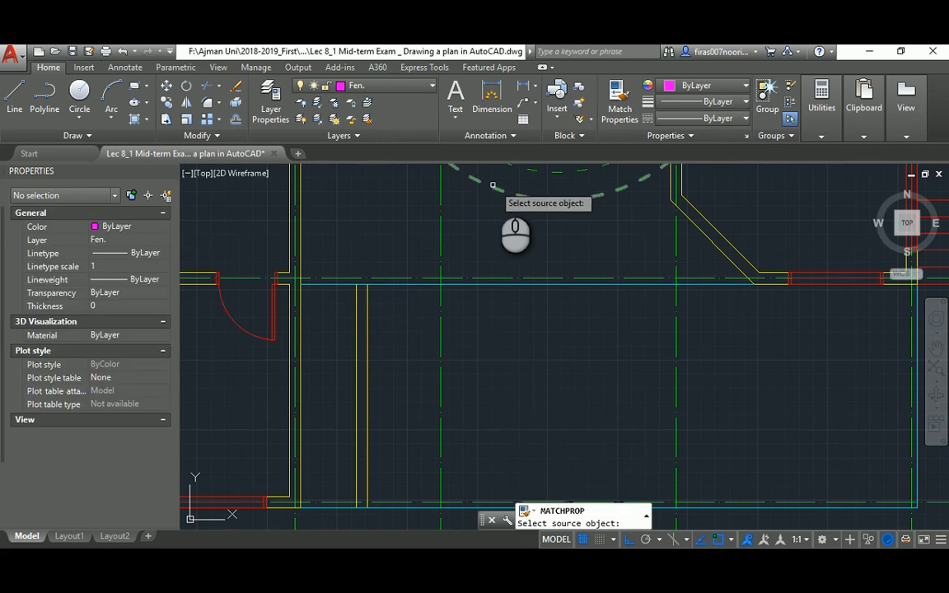
left_click(493, 187)
left_click(396, 300)
left_click(338, 332)
key("Escape")
key("Escape")
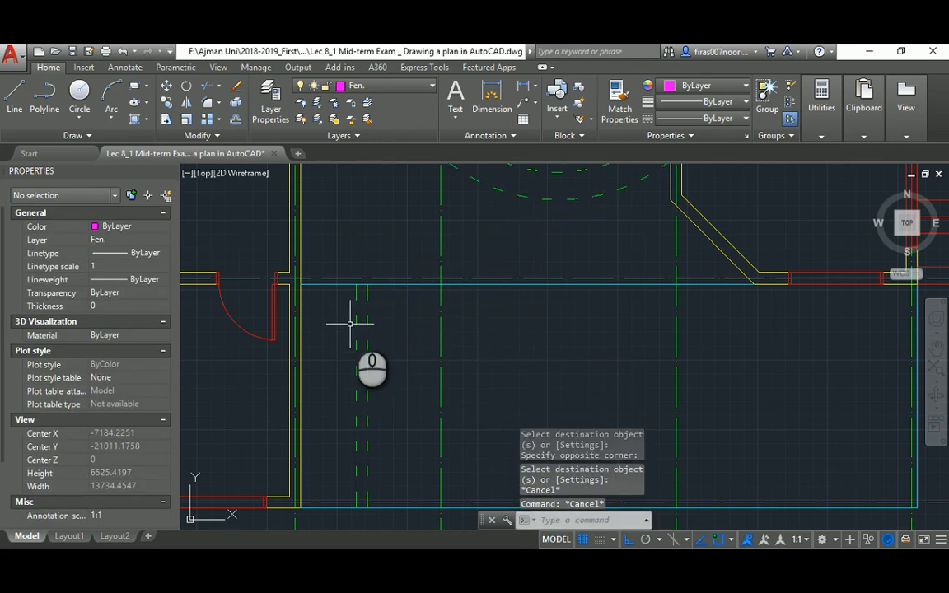
scroll(353, 325, "down", 2)
key("alt+Tab")
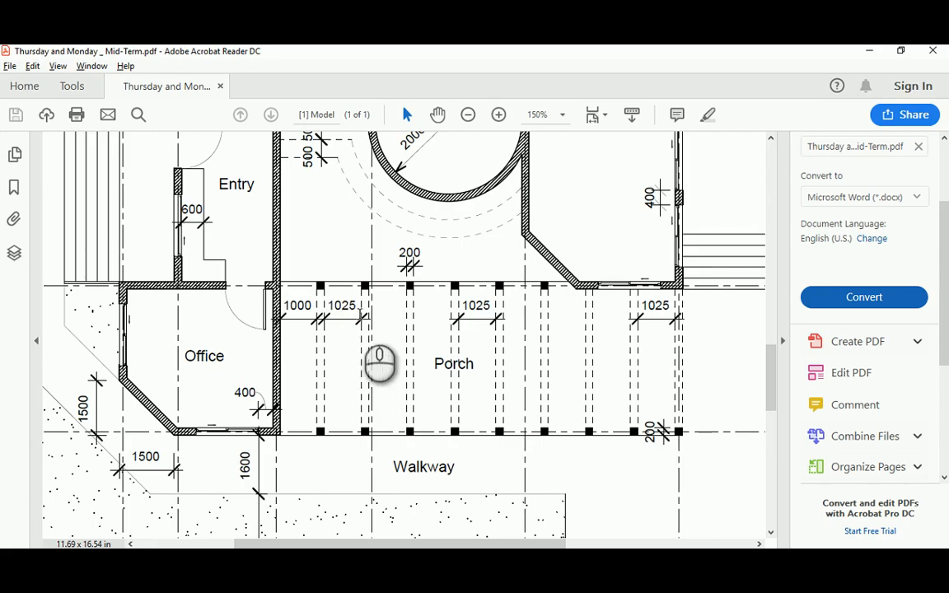
Offset the dashed porch line 1025 to the right
key("alt+Tab")
type("o")
key("Return")
type("10")
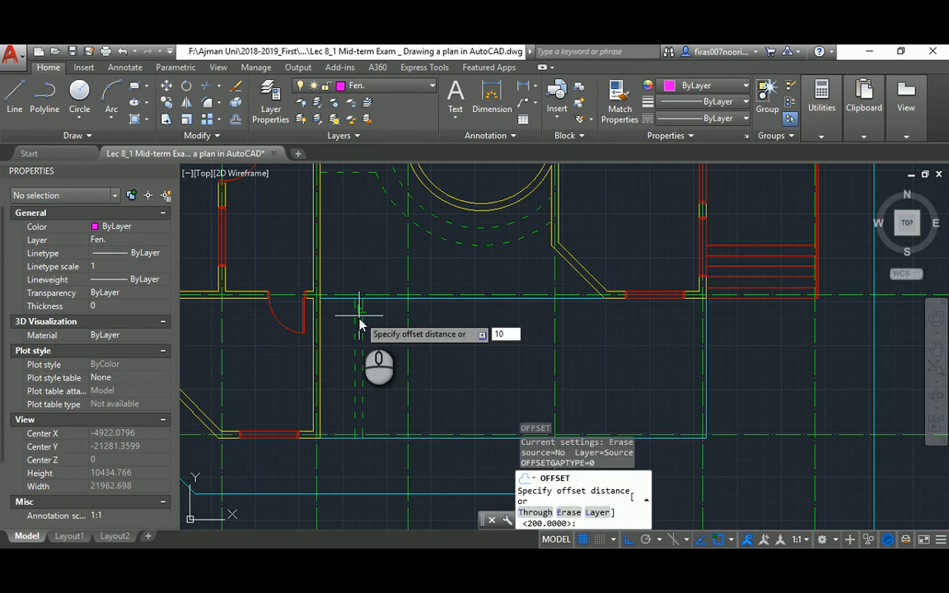
key("alt+Tab")
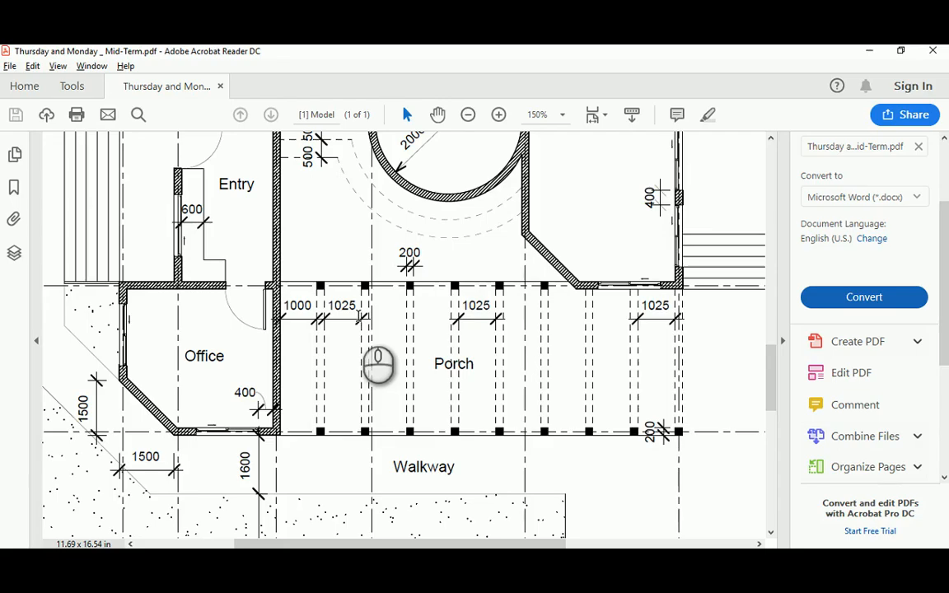
key("alt+Tab")
type("025")
key("Return")
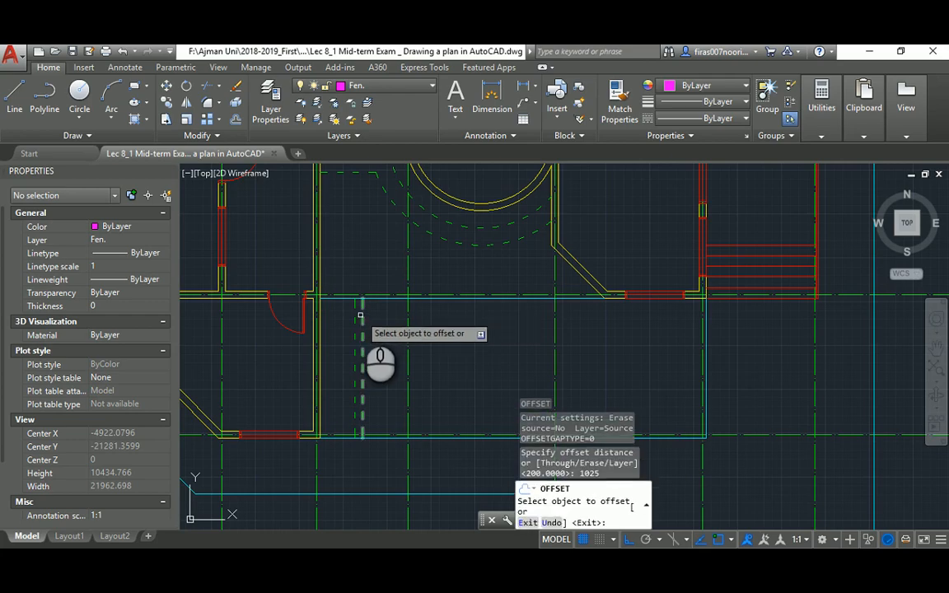
left_click(362, 312)
left_click(398, 324)
key("Escape")
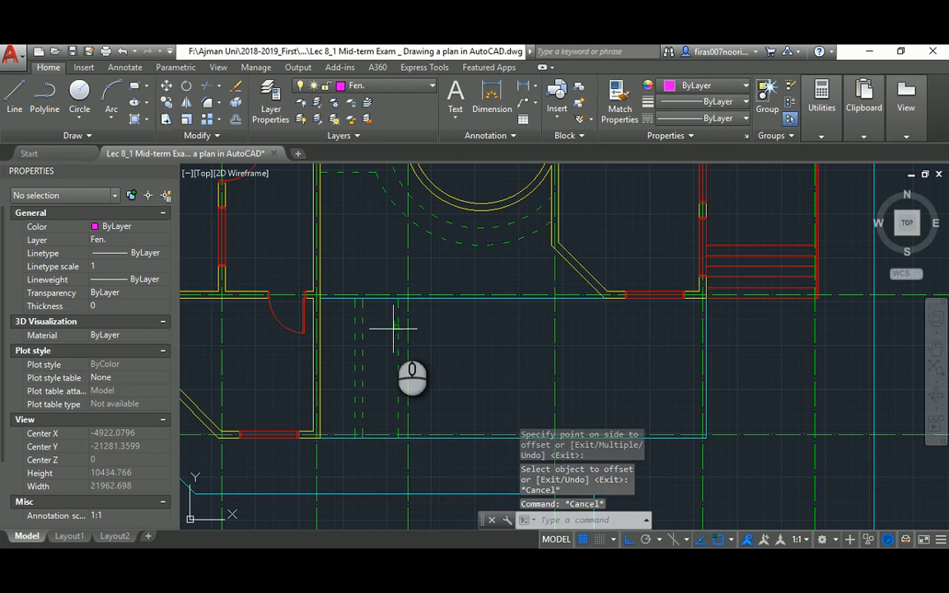
Offset that line another 200 to the right
key("Return")
key("Return")
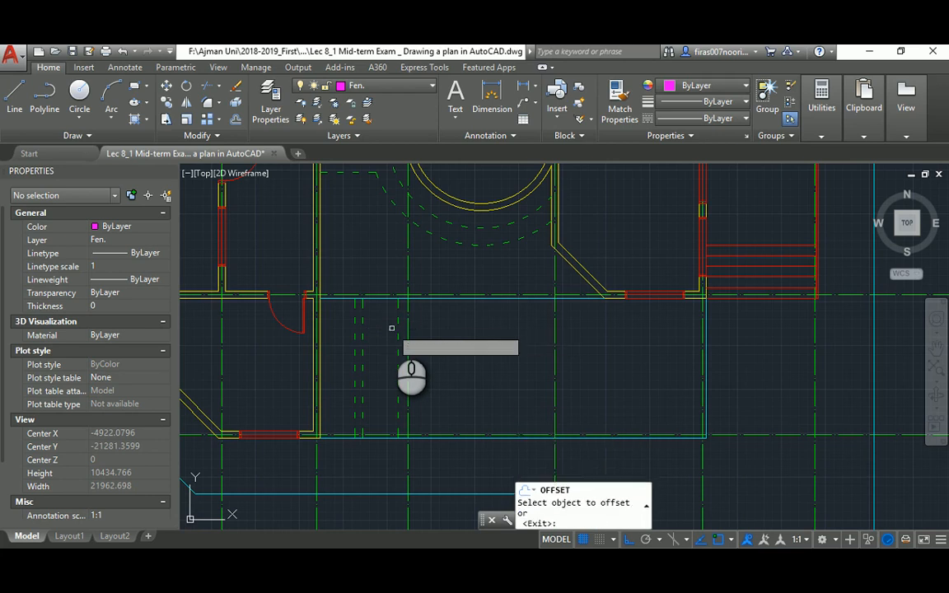
left_click(395, 317)
left_click(476, 333)
key("Escape")
key("Escape")
scroll(359, 317, "up", 4)
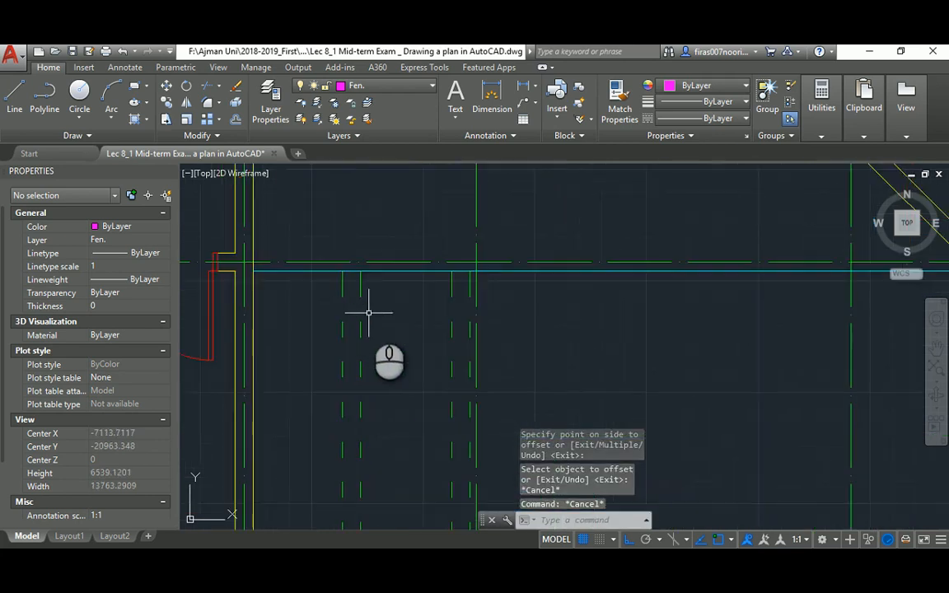
key("Escape")
key("Escape")
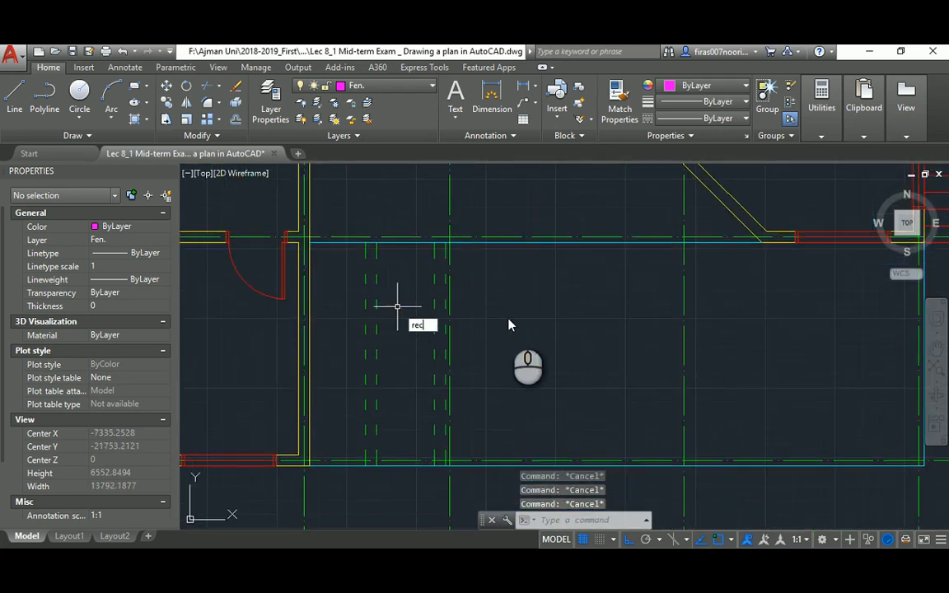
Draw a 200×200 column square and give it the wall line's properties
key("Return")
left_click(506, 328)
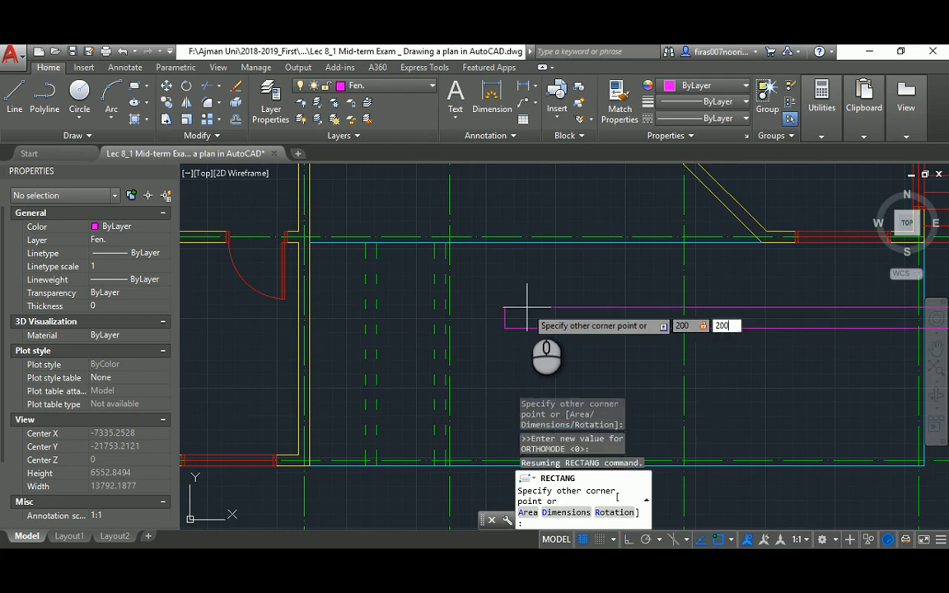
key("Return")
key("Escape")
key("Escape")
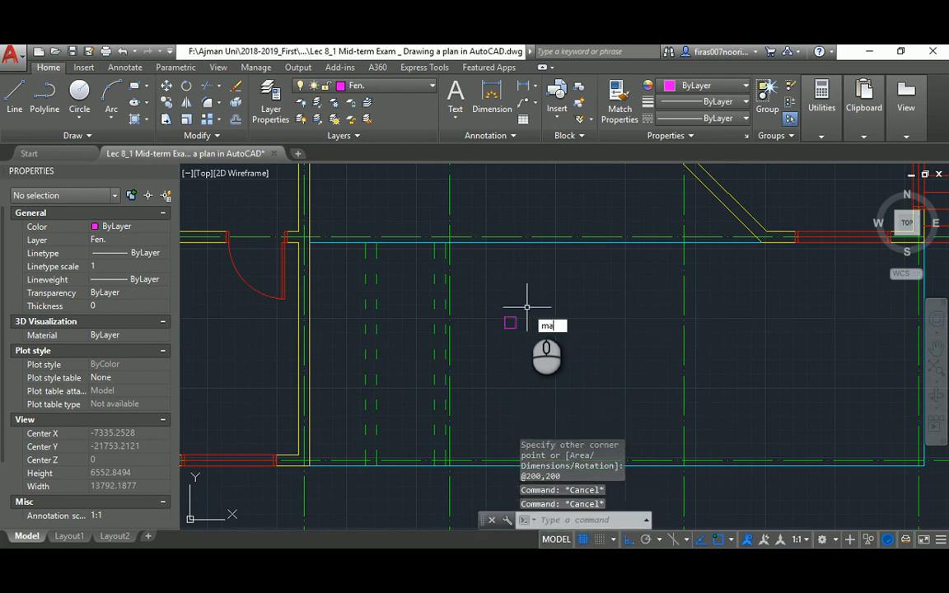
type("ma")
key("Return")
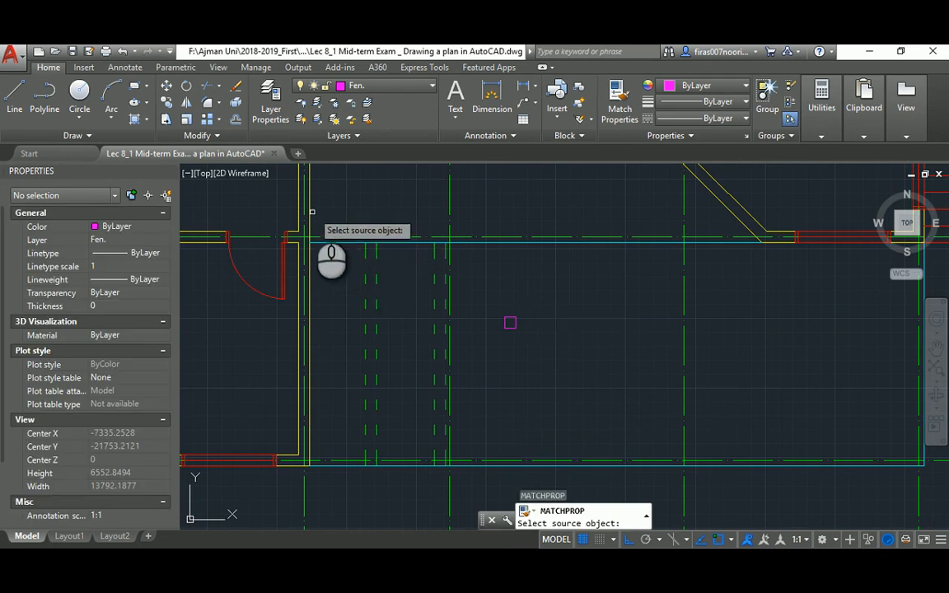
left_click(311, 212)
left_click(509, 323)
middle_click_drag(511, 323, 504, 290)
Move the column square to the porch's lower corner and begin hatching it
type("m")
key("Return")
left_click(502, 297)
left_click(526, 270)
key("Return")
left_click(501, 295)
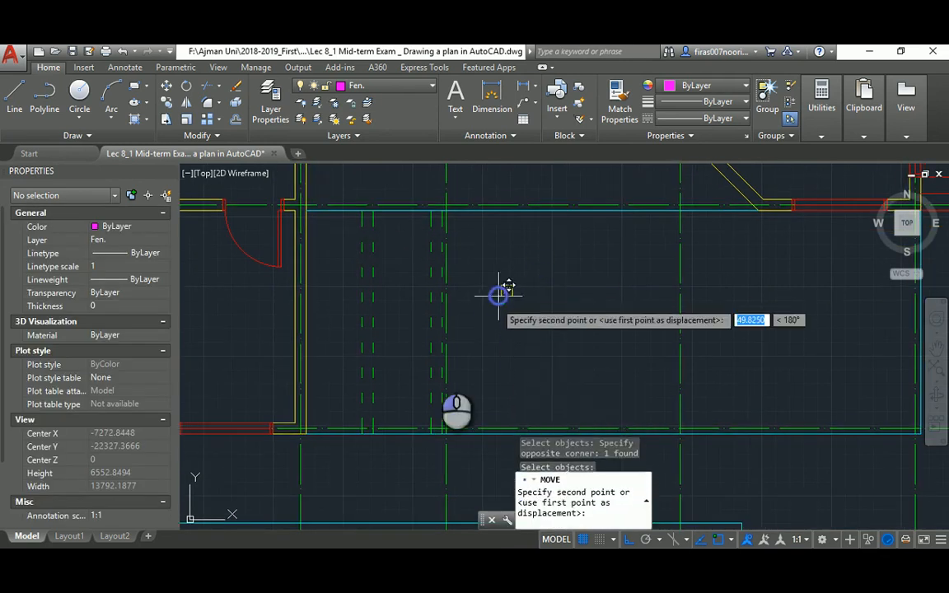
scroll(382, 416, "up", 4)
key("Escape")
key("Escape")
key("Escape")
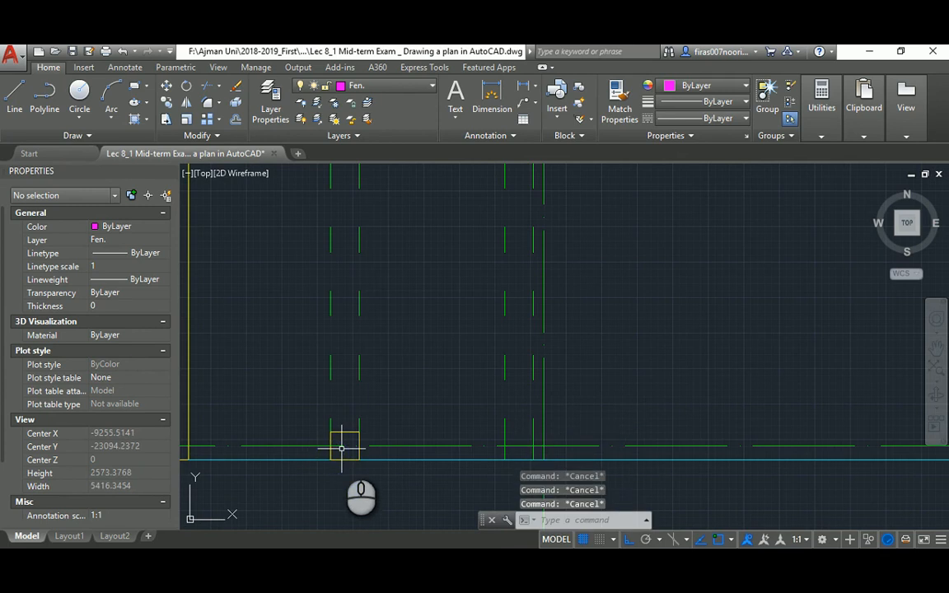
type("h")
key("Return")
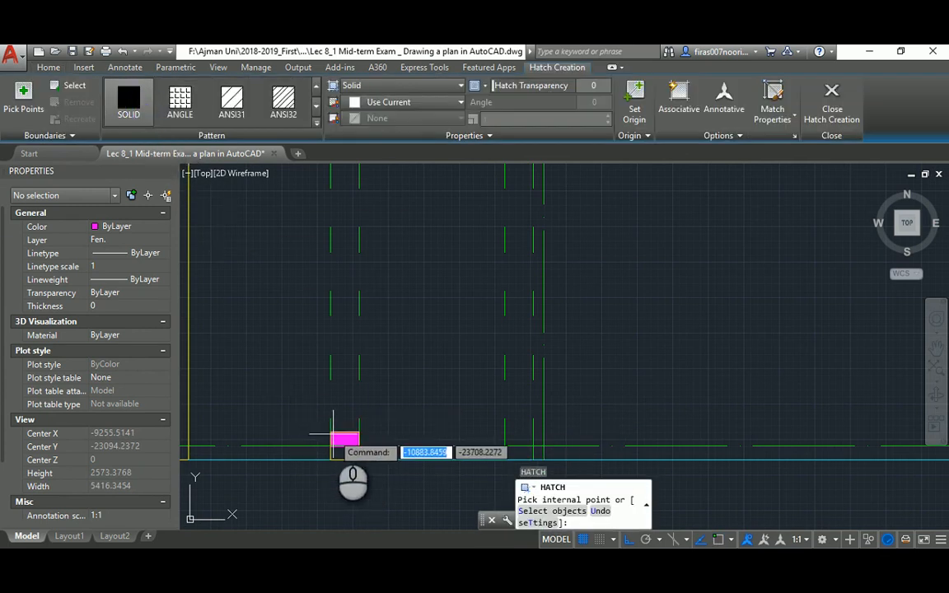
key("Escape")
Scroll the reference PDF to its layer table showing Hatch as White, 0.05, Continuous
key("alt+Tab")
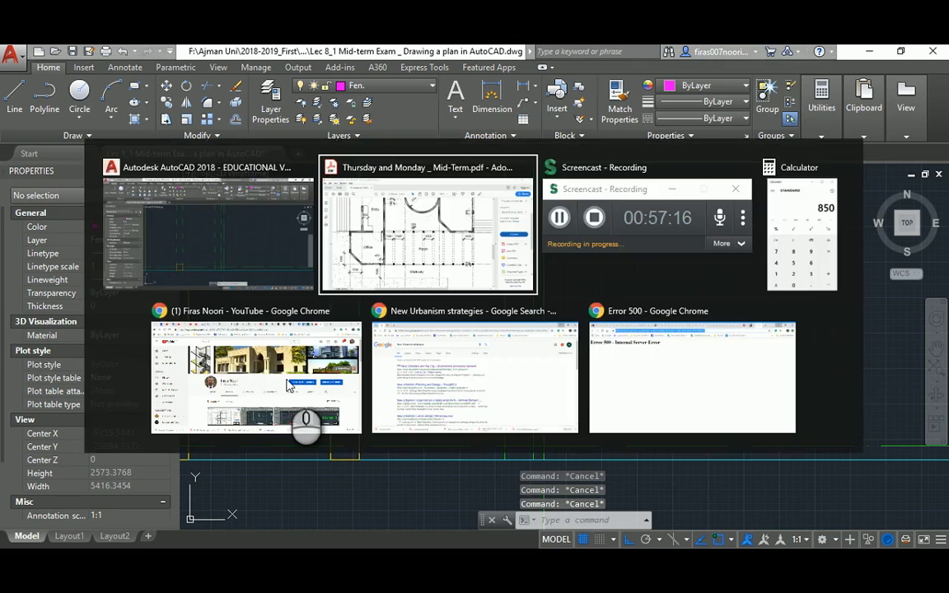
scroll(779, 355, "down", 1)
left_click_drag(775, 367, 772, 475)
left_click_drag(489, 546, 401, 546)
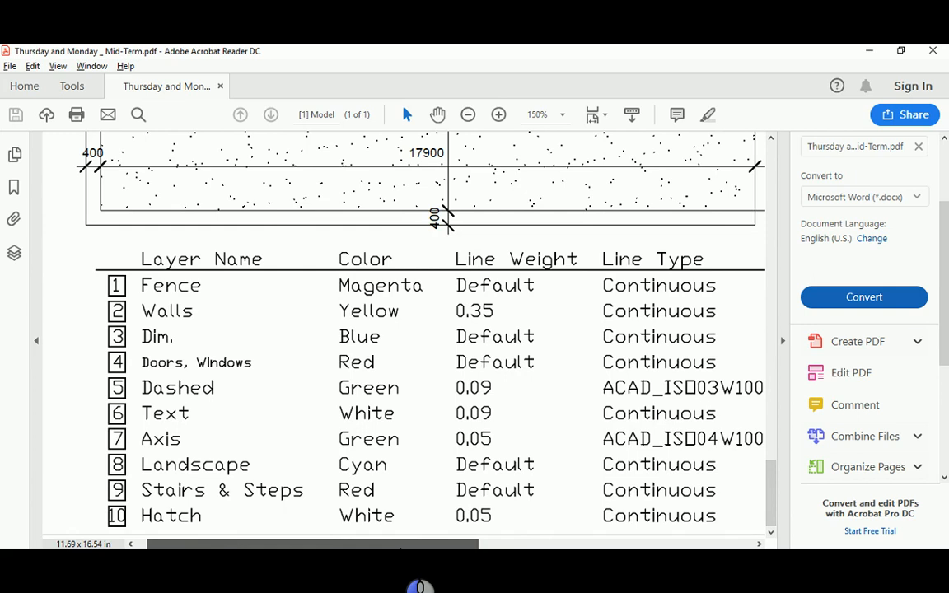
left_click_drag(420, 587, 425, 587)
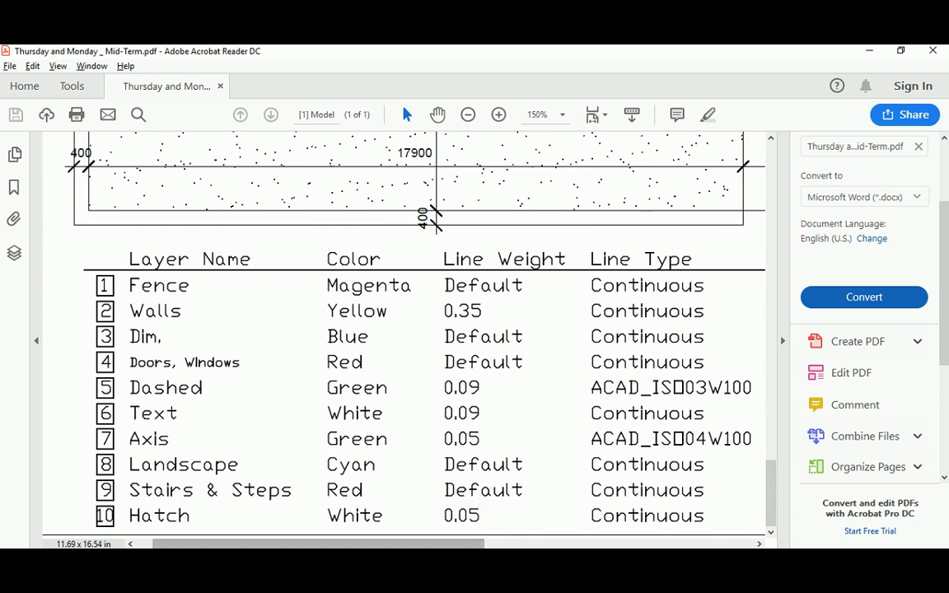
left_click(482, 571)
Use LA to add a layer named Hatch, coloured white with 0.05 mm lineweight, and make it current
type("la")
key("Return")
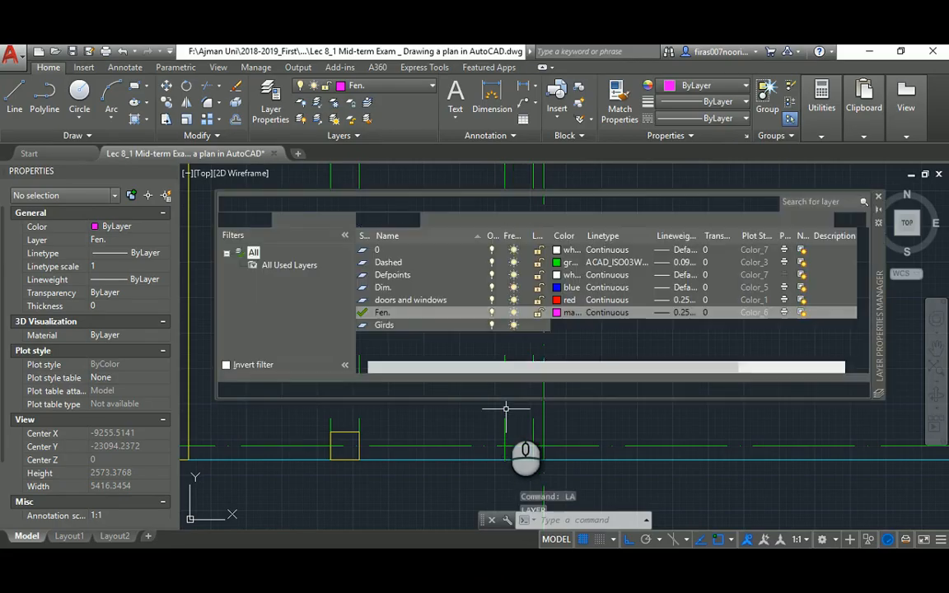
left_click(363, 220)
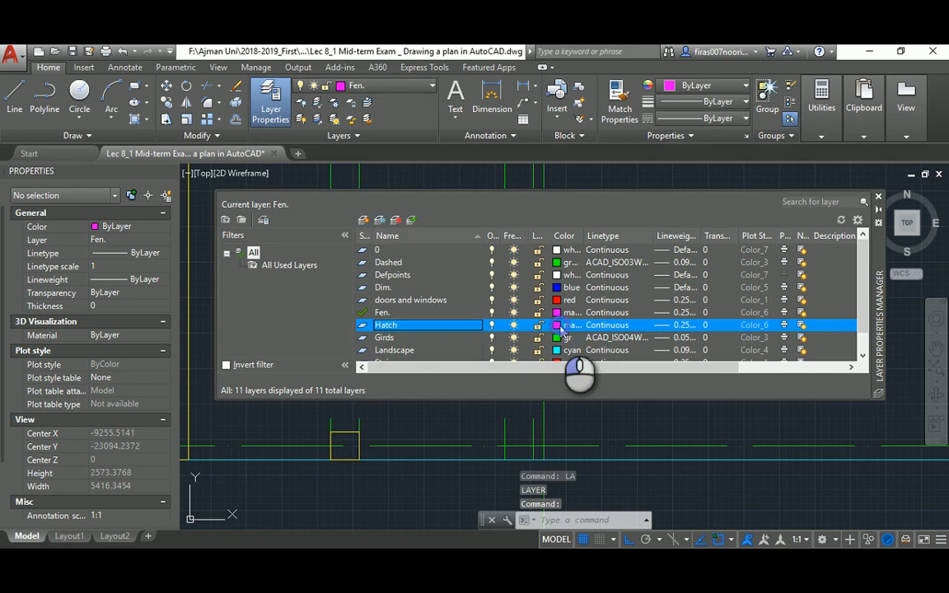
left_click(560, 326)
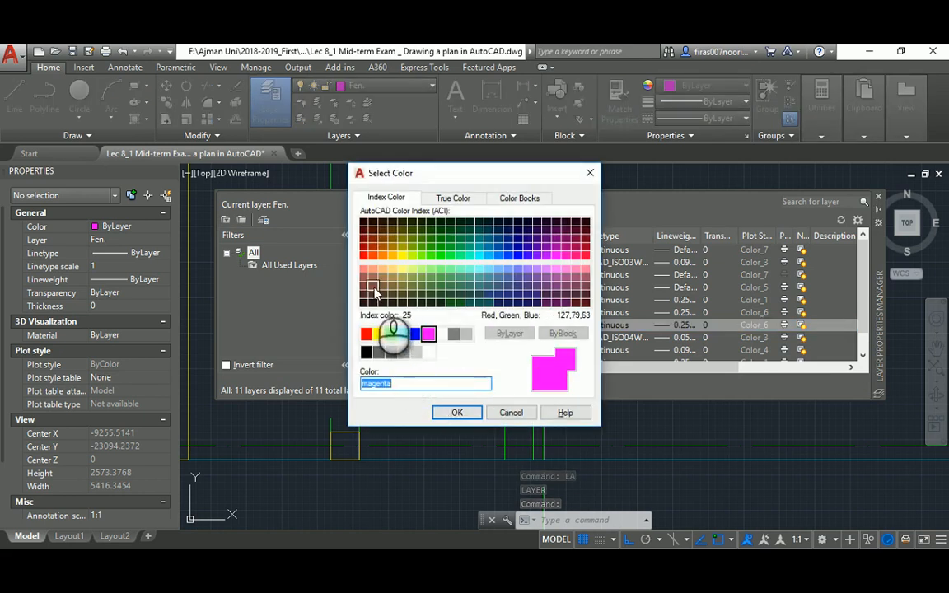
left_click(440, 334)
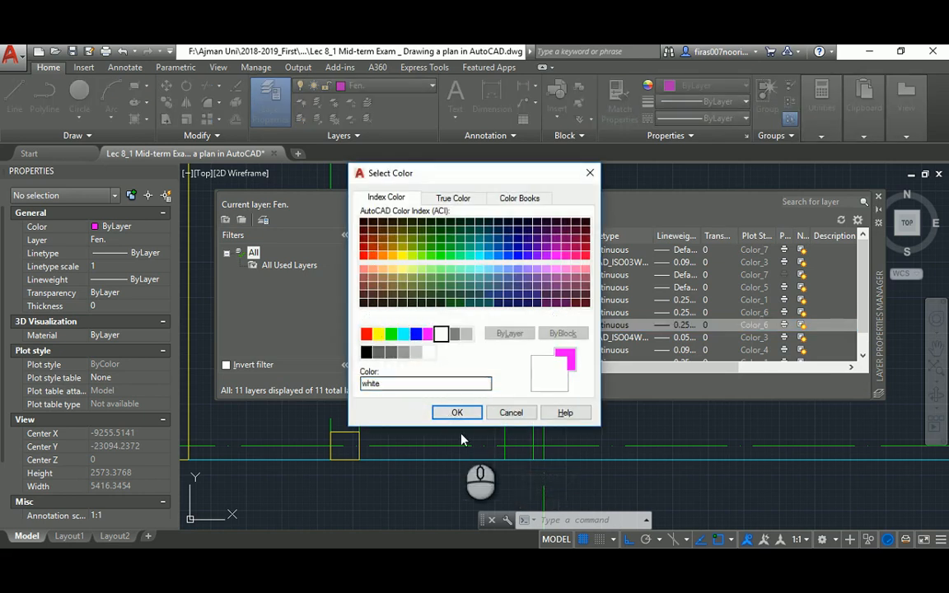
left_click(457, 413)
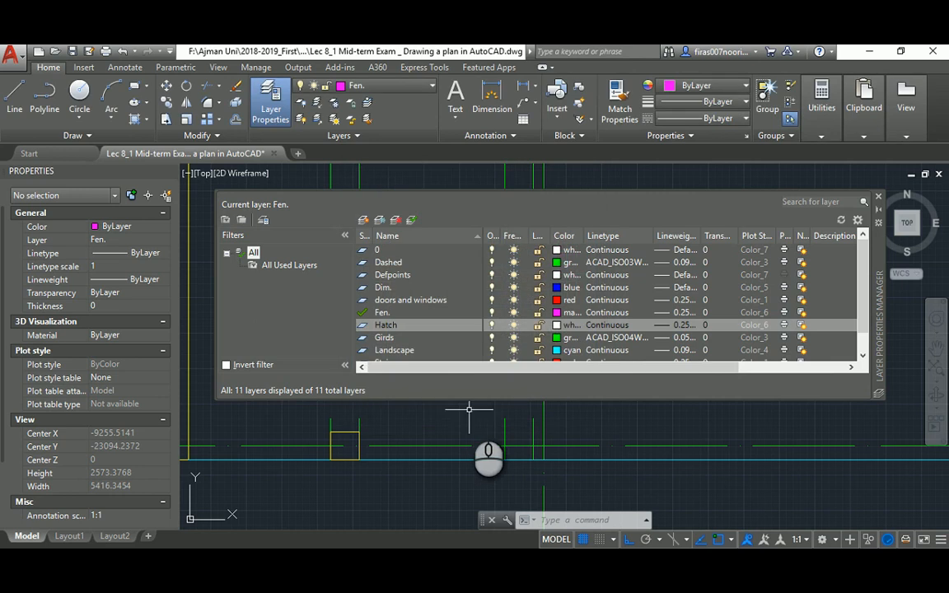
left_click(666, 327)
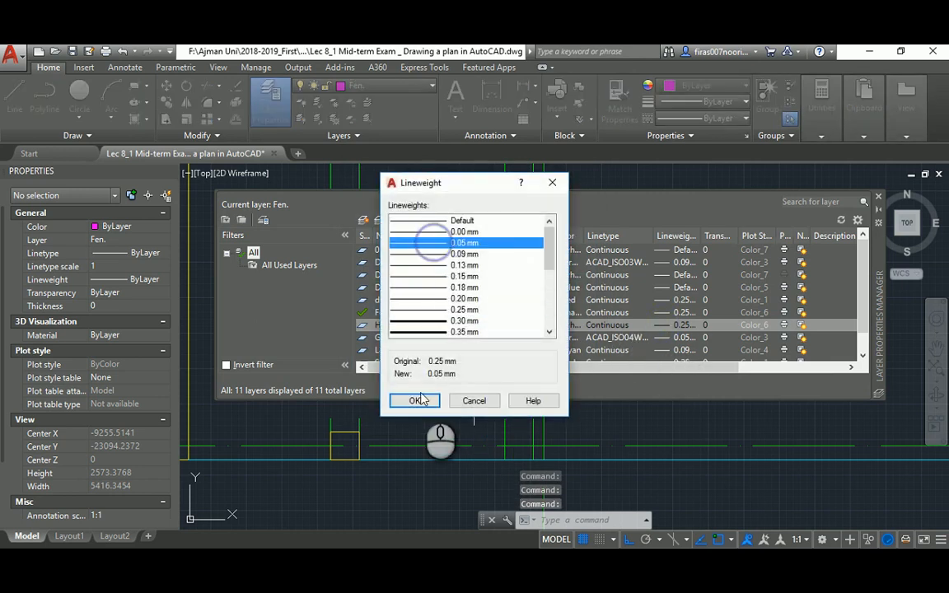
left_click(417, 401)
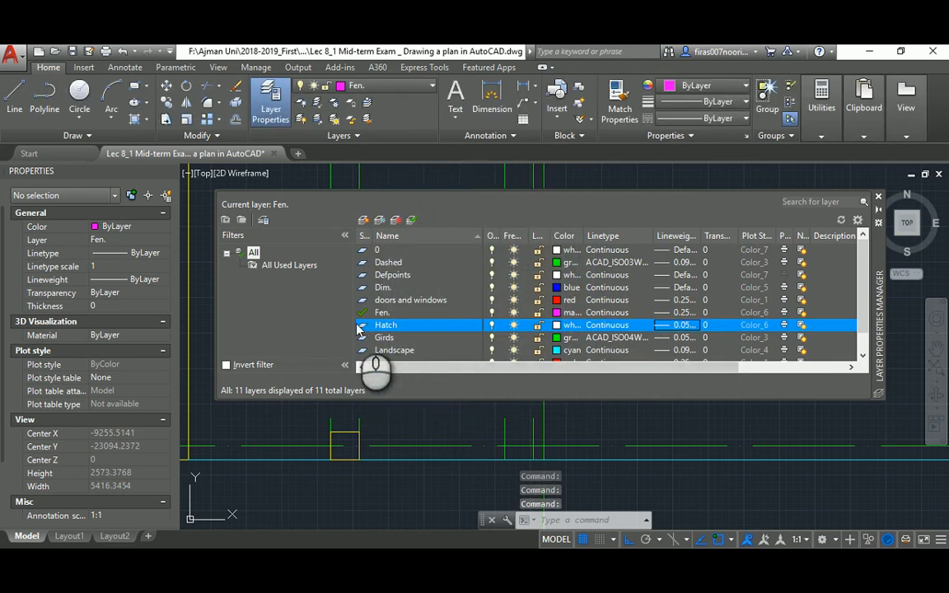
double_click(363, 326)
left_click(879, 197)
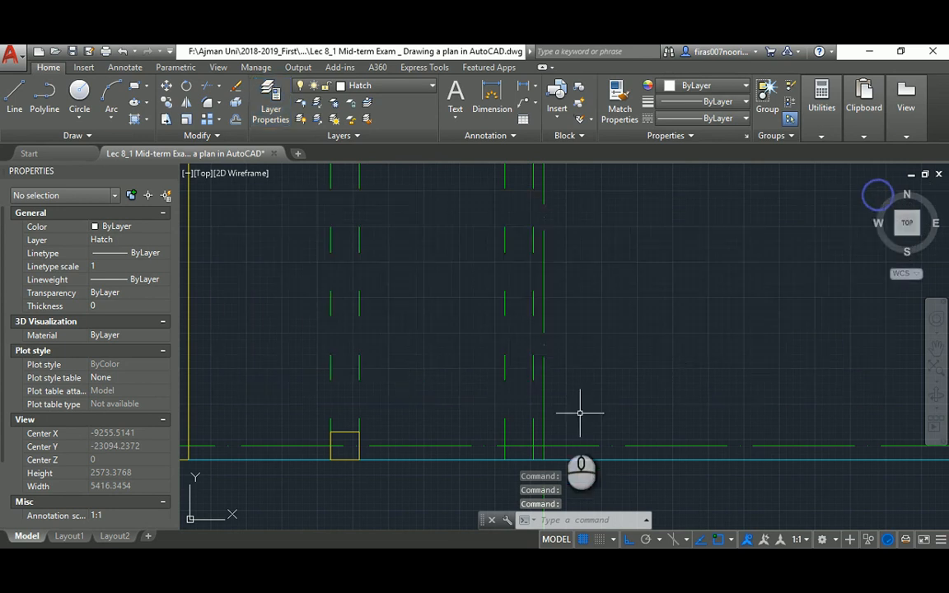
Fill the small 200 by 200 column square with a solid hatch
middle_click_drag(499, 428, 537, 369)
type("h")
key("Return")
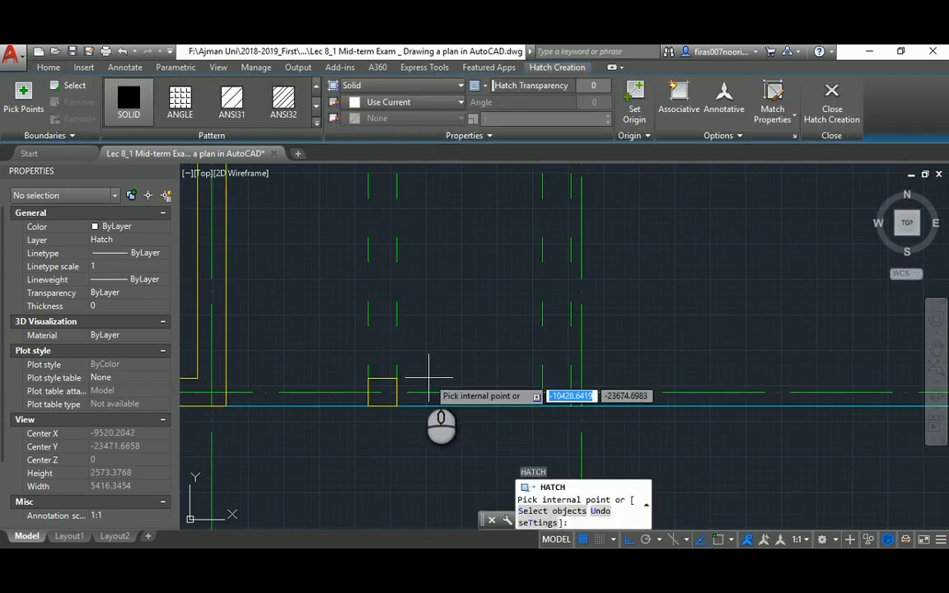
left_click(51, 89)
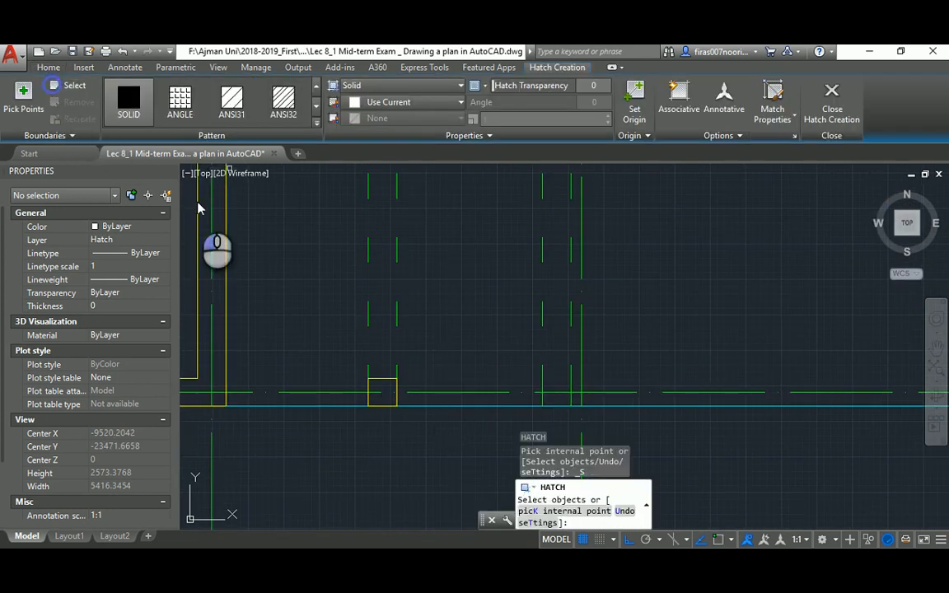
left_click(382, 378)
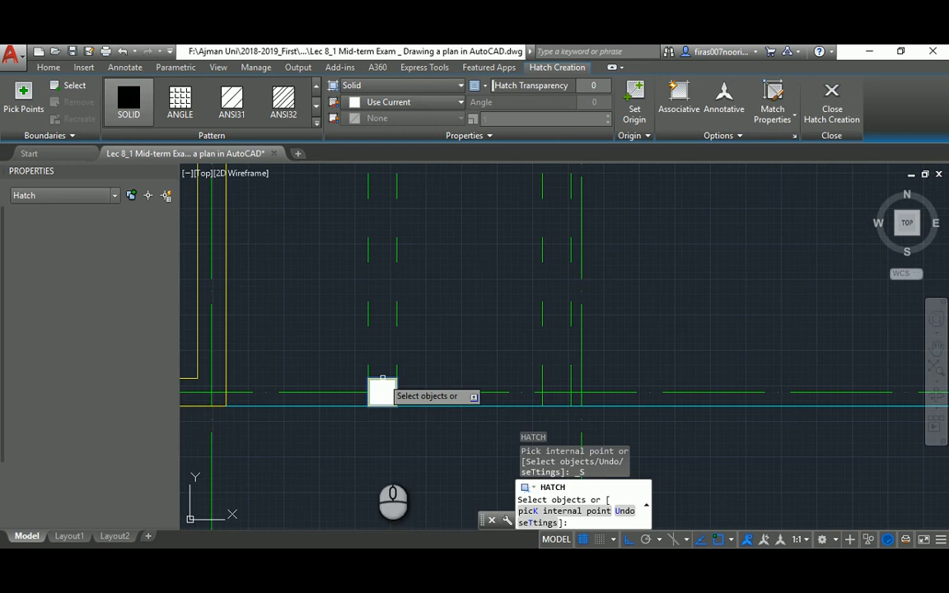
key("Return")
key("Escape")
key("Escape")
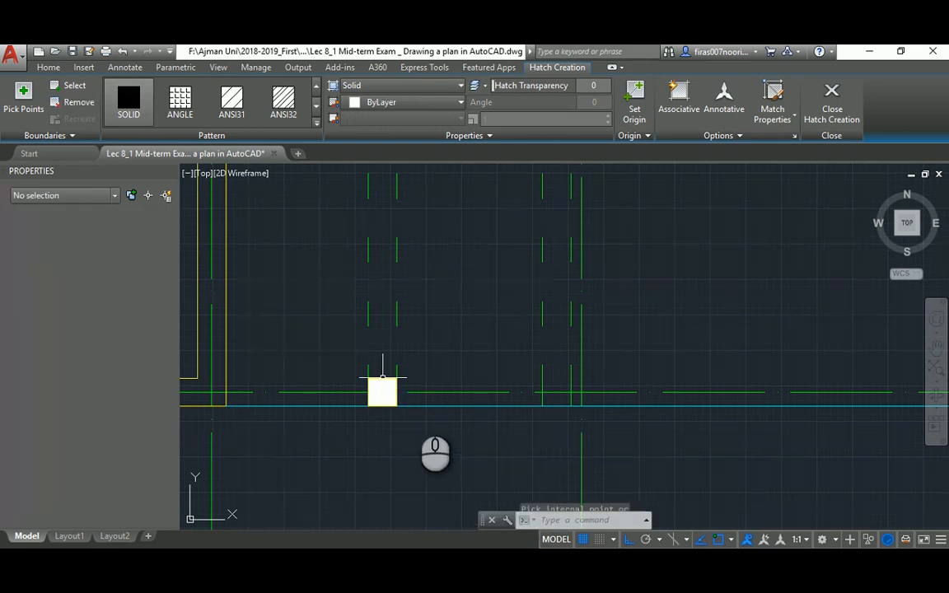
Copy the hatched column square 3900 units straight up to the porch's upper end
type("co")
key("Return")
left_click(345, 443)
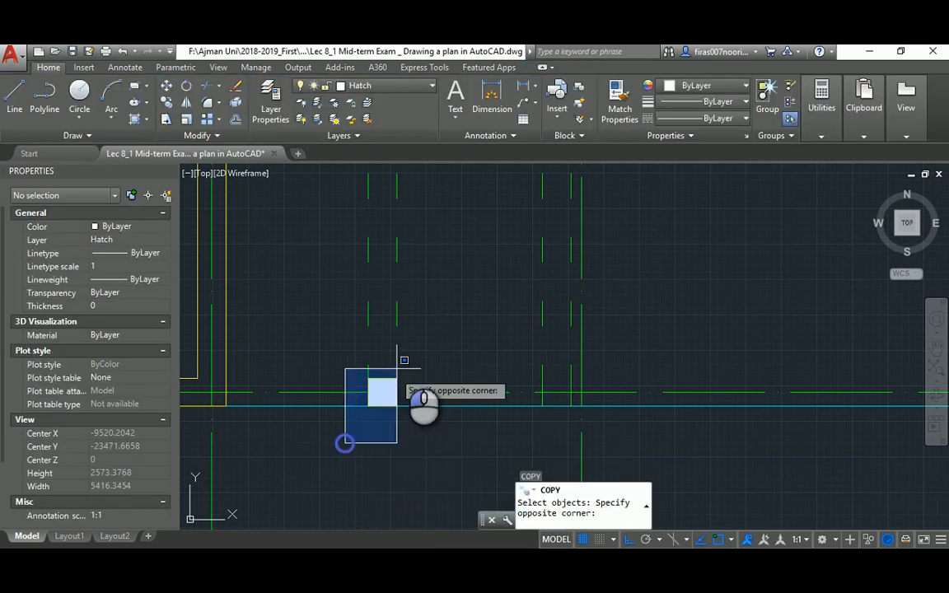
left_click(423, 349)
key("Return")
left_click(368, 380)
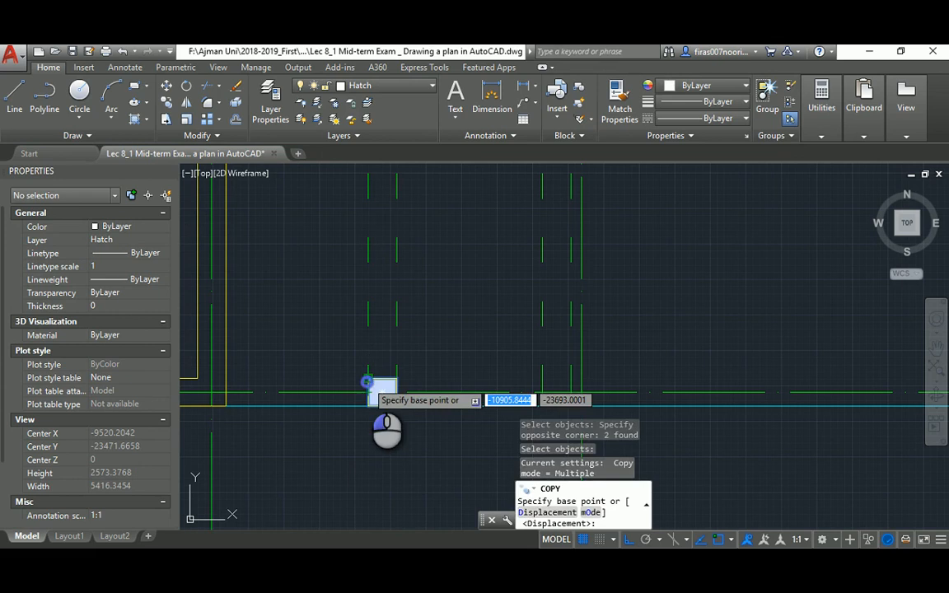
scroll(370, 399, "down", 5)
middle_click_drag(377, 234, 381, 292)
scroll(379, 280, "up", 4)
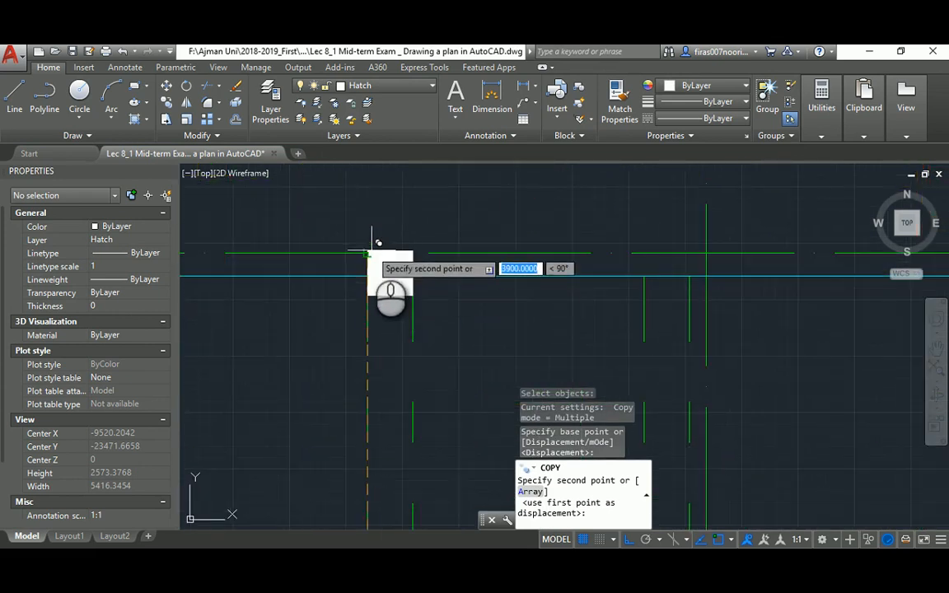
left_click(371, 251)
key("Escape")
key("Escape")
key("Escape")
key("Escape")
scroll(372, 316, "down", 2)
middle_click_drag(372, 317, 439, 340)
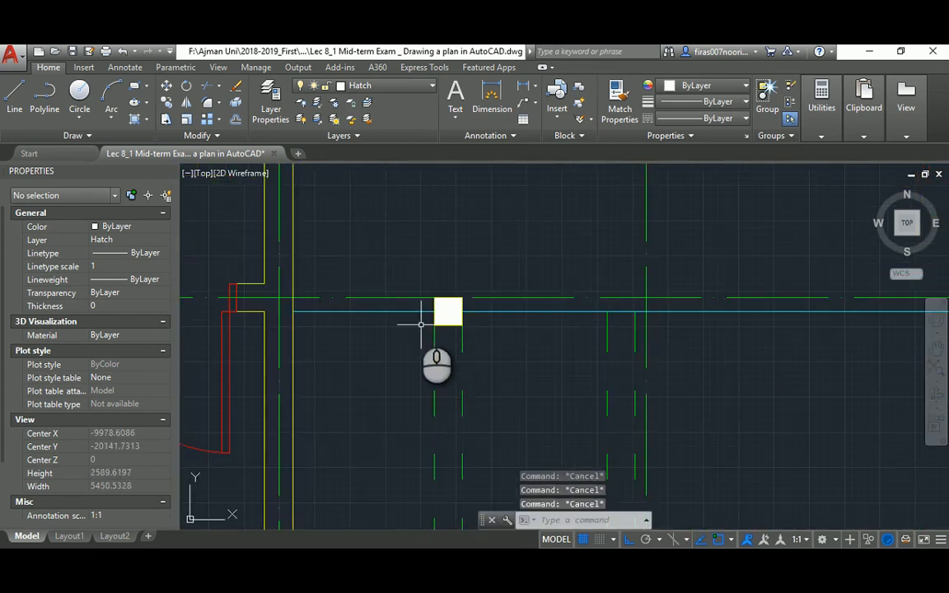
Start moving the hatched square, then cancel the move
type("m")
key("Return")
left_click(410, 279)
left_click(468, 333)
key("Return")
left_click(434, 298)
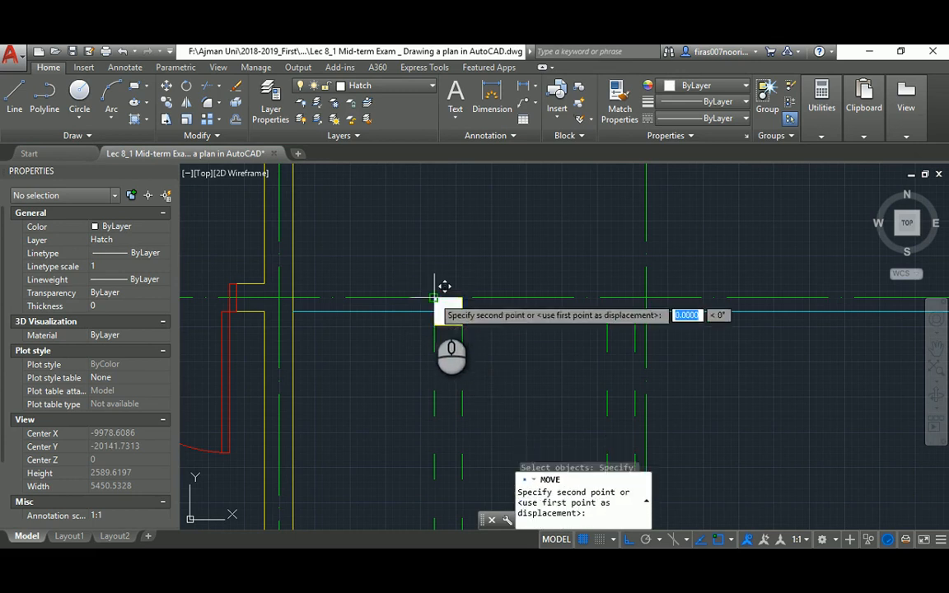
key("Escape")
key("Escape")
scroll(428, 292, "down", 3)
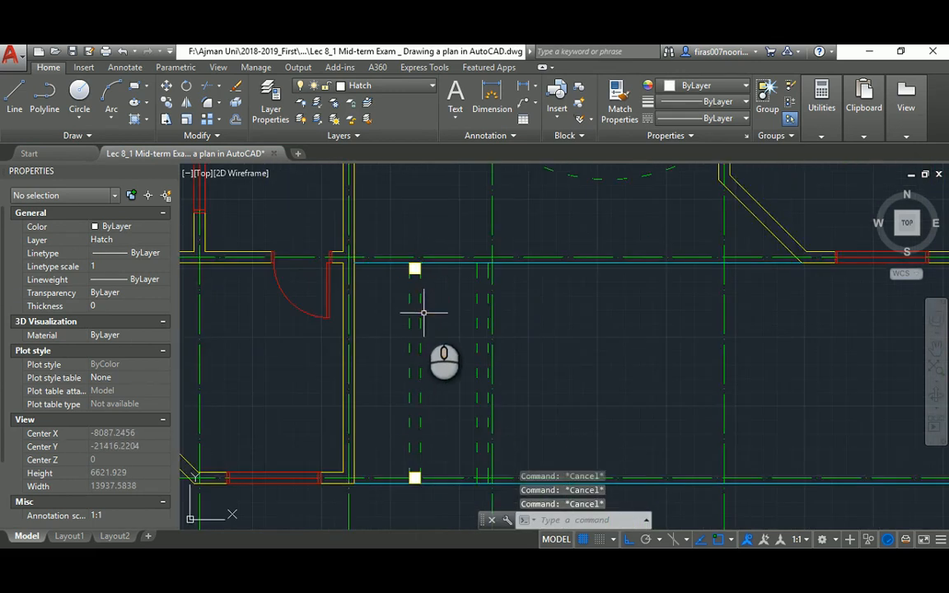
middle_click_drag(459, 334, 418, 309)
Start another copy, cancel it, and pan across the plan
type("c")
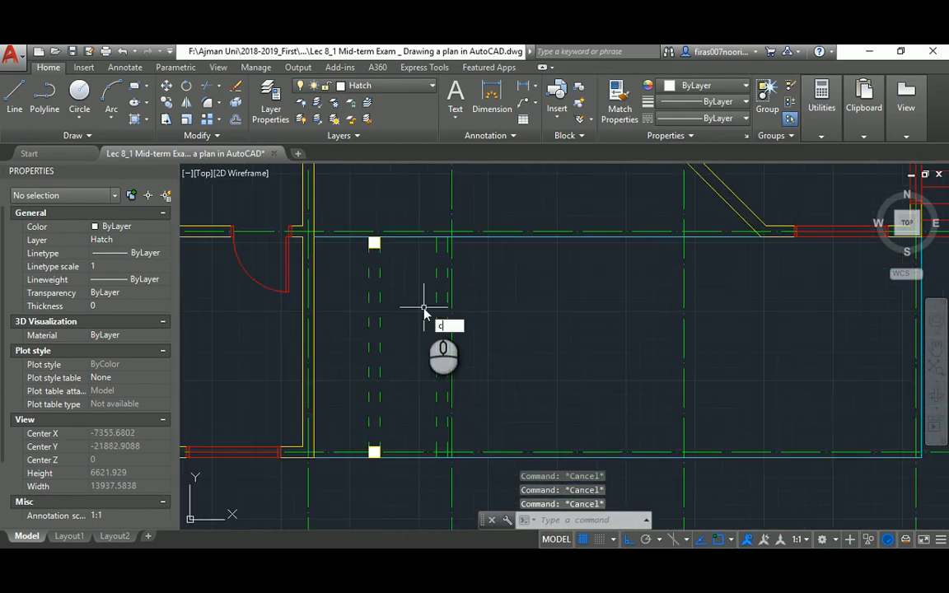
type("o")
key("Return")
scroll(580, 285, "down", 2)
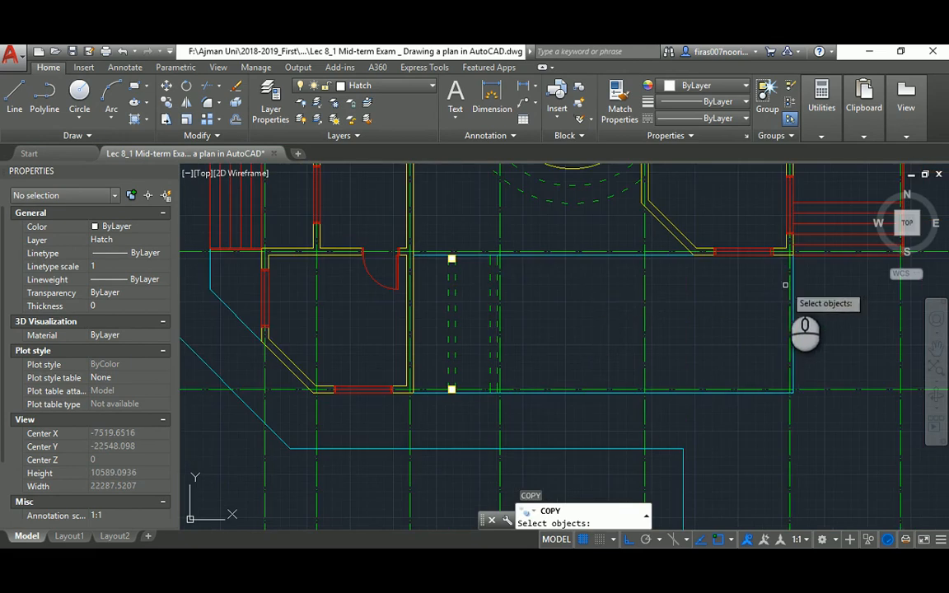
middle_click_drag(772, 294, 650, 297)
key("Escape")
key("Escape")
scroll(590, 250, "down", 2)
middle_click_drag(542, 237, 511, 330)
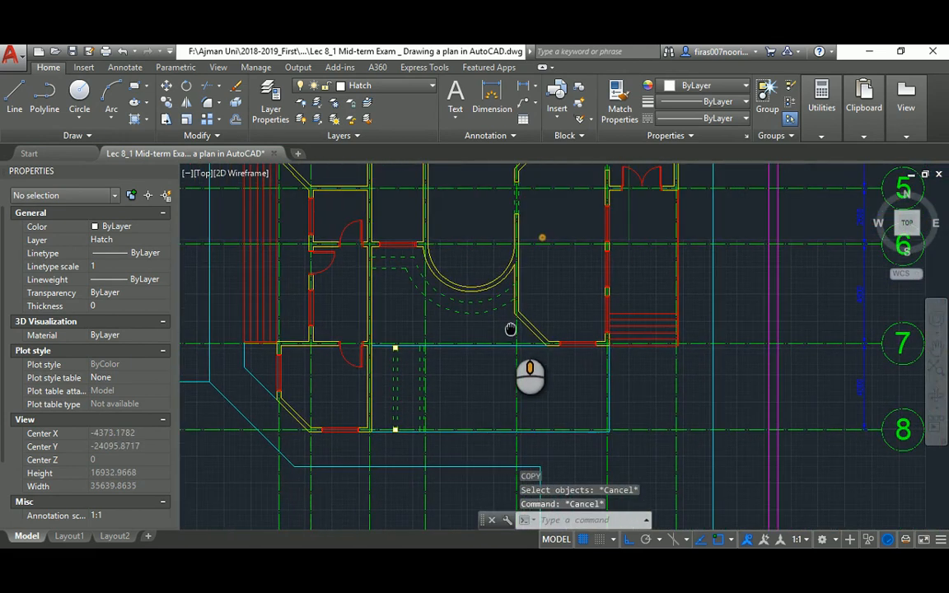
Zoom and scroll the reference PDF to the porch columns, office and walkway
key("alt+Tab")
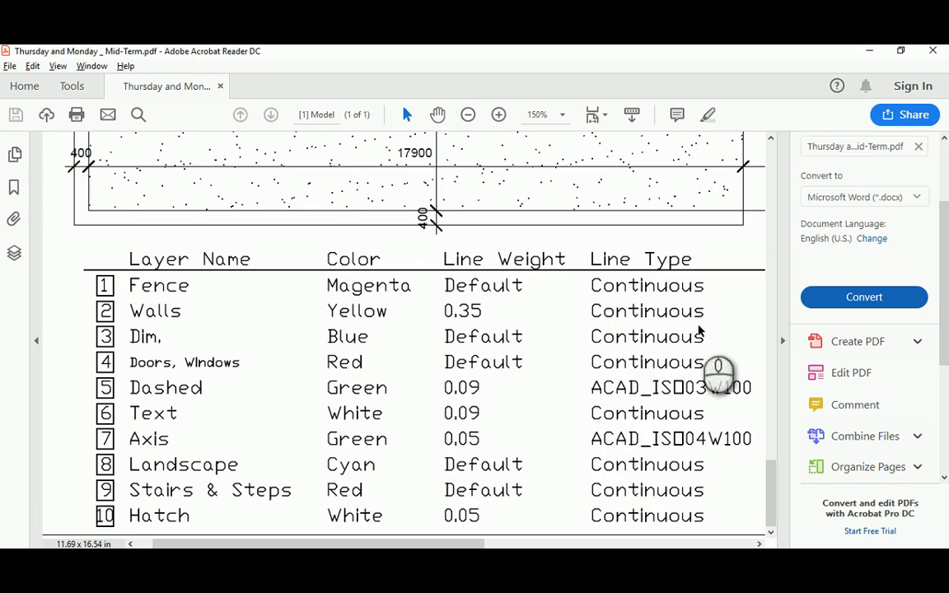
scroll(672, 322, "down", 3, "ctrl")
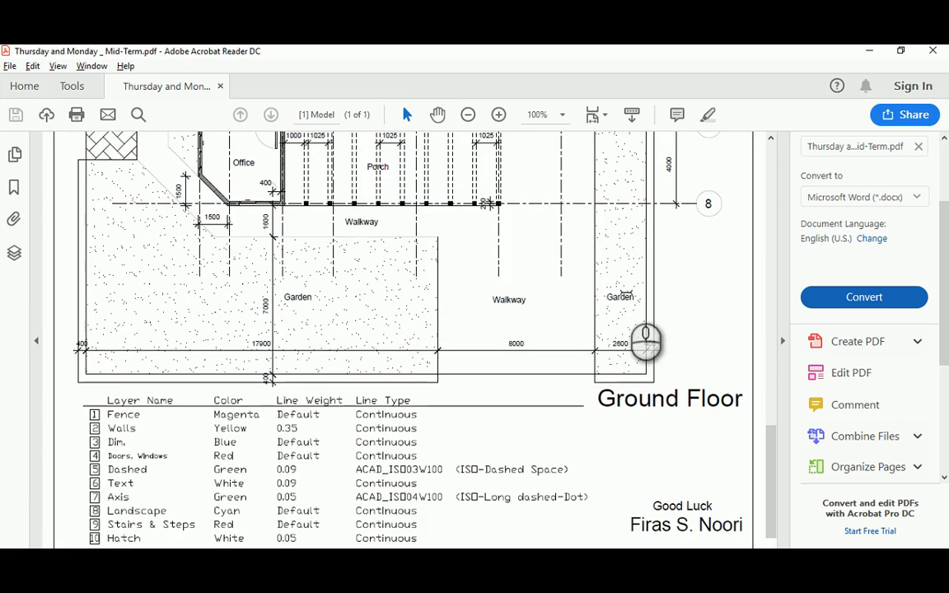
scroll(588, 285, "up", 1)
scroll(588, 286, "up", 3)
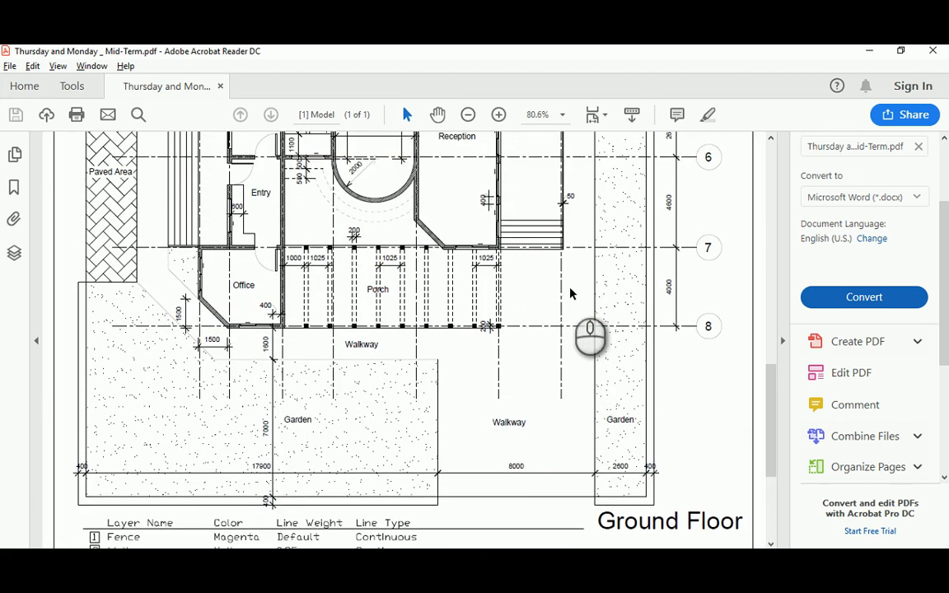
mouse_move(770, 370)
left_mouse_down()
mouse_move(787, 236)
mouse_move(786, 270)
mouse_move(787, 249)
left_mouse_up()
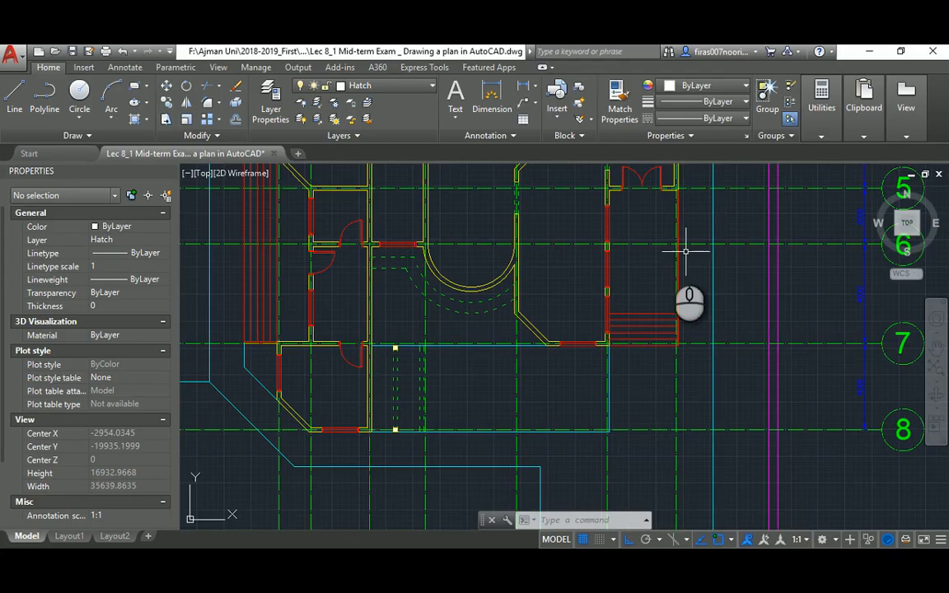
scroll(685, 251, "down", 4)
key("Escape")
key("Escape")
key("Escape")
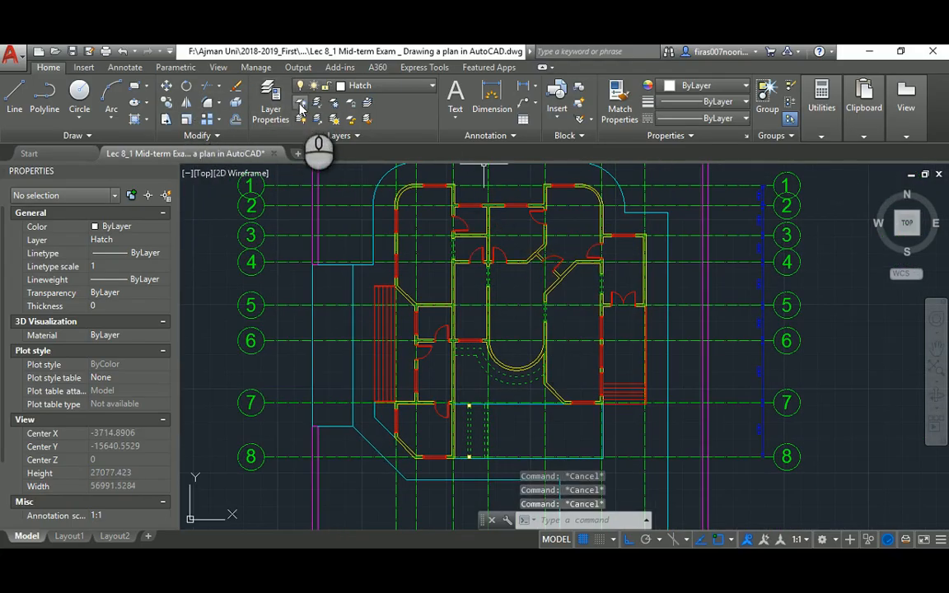
Turn off the Grids layer by picking one of its grid lines
left_click(300, 102)
left_click(337, 186)
middle_click_drag(385, 244, 382, 275)
scroll(382, 275, "down", 4)
scroll(415, 297, "up", 4)
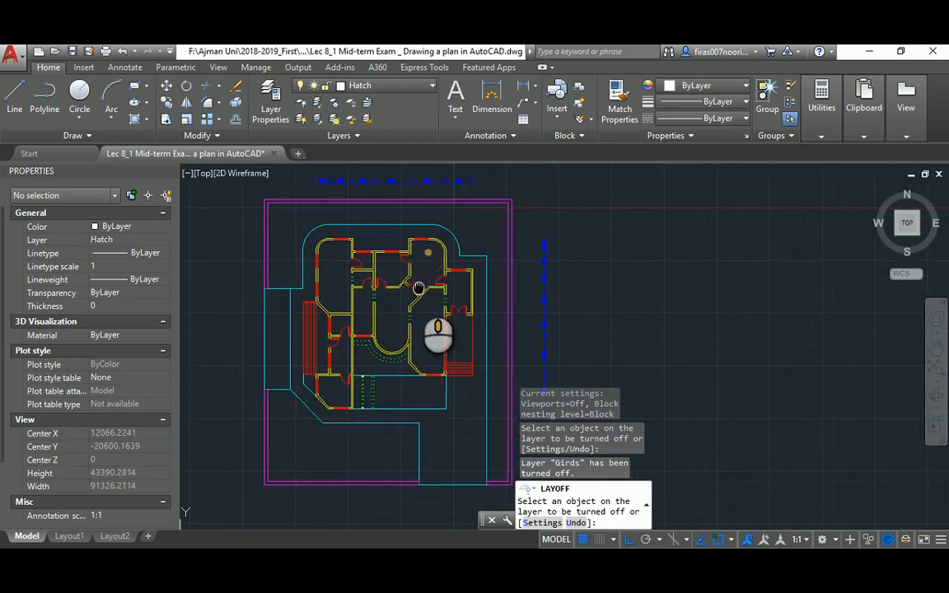
key("Escape")
Hatch the L-shaped garden strip with the AR-SAND sand pattern
type("h")
key("Return")
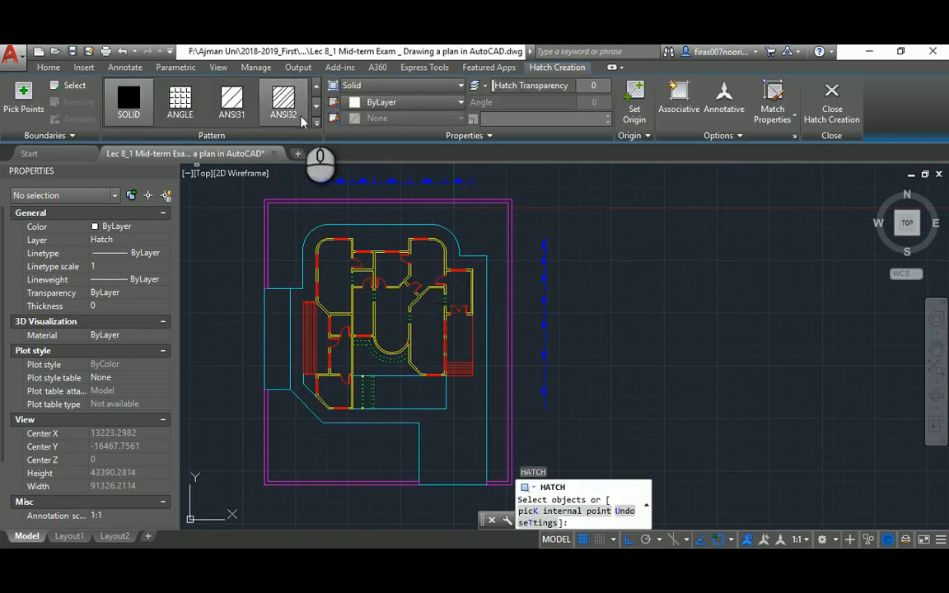
left_click(315, 107)
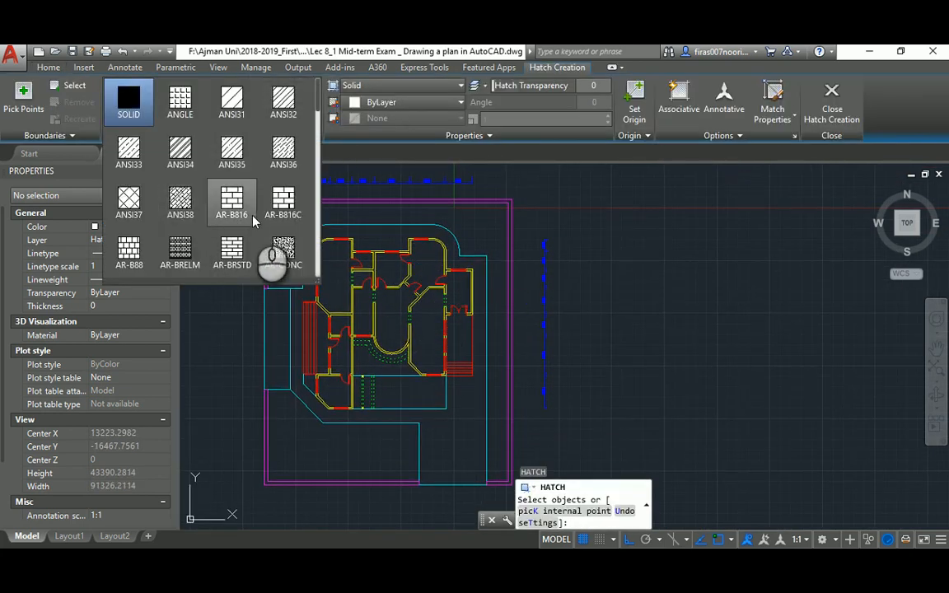
scroll(276, 239, "down", 1)
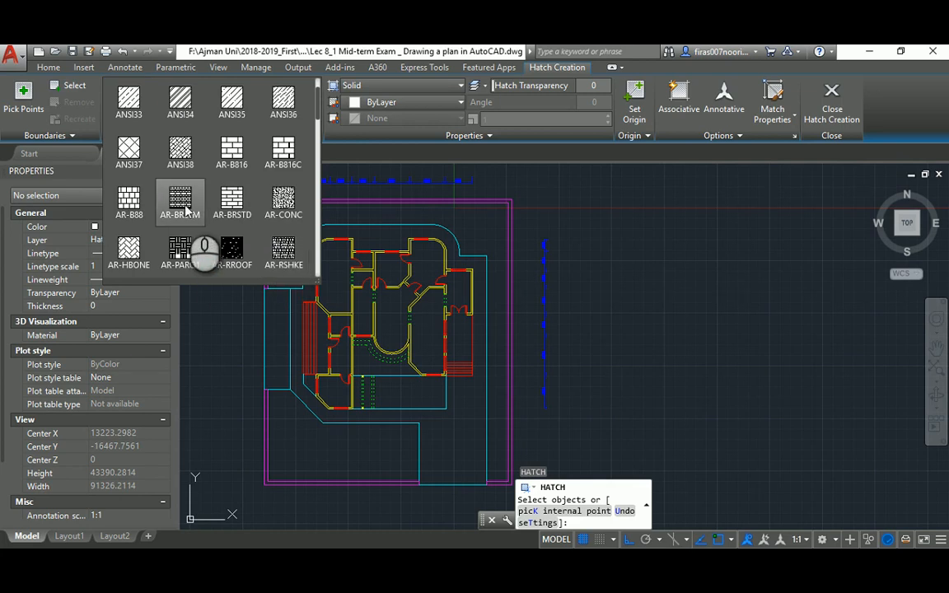
scroll(284, 210, "down", 1)
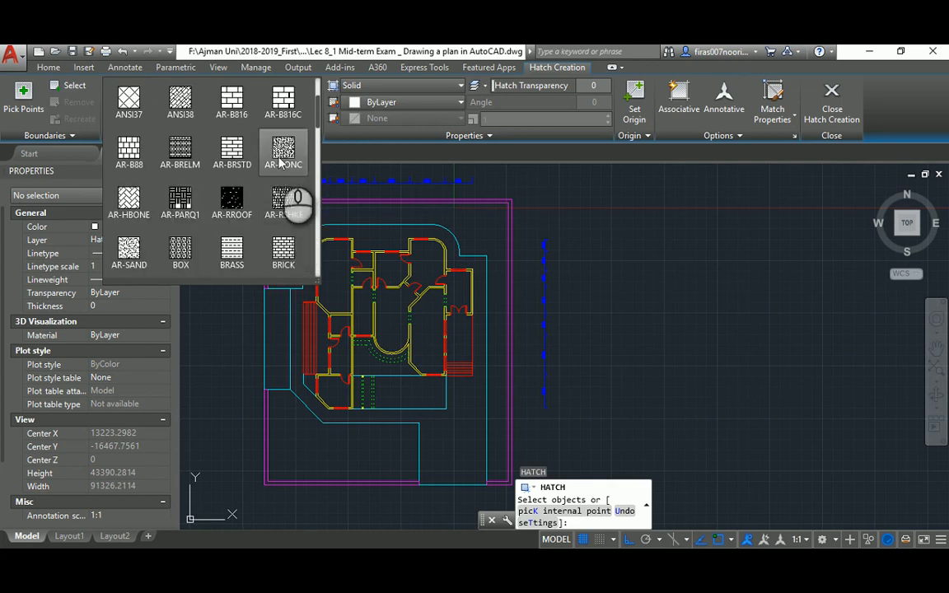
scroll(215, 210, "down", 1)
left_click(124, 207)
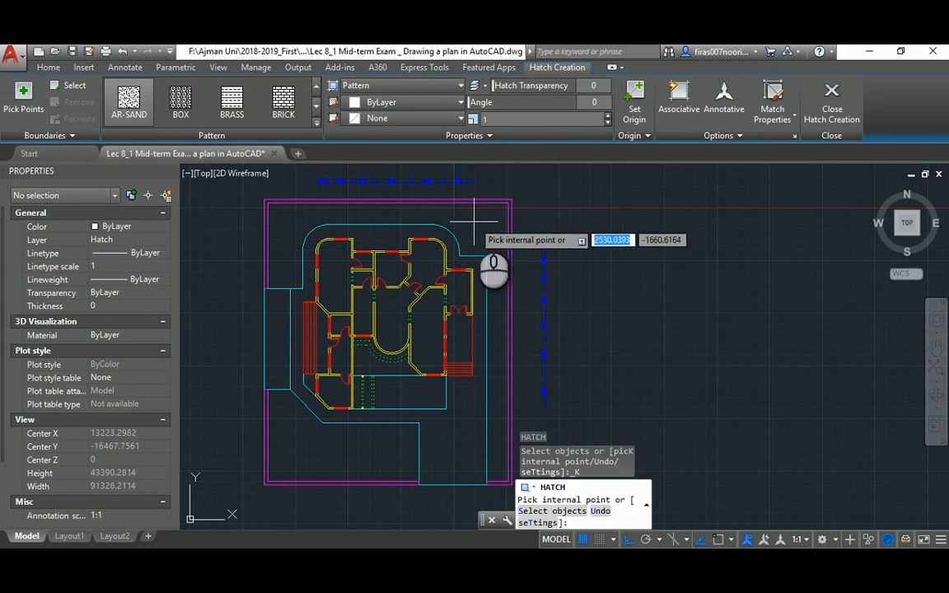
key("Escape")
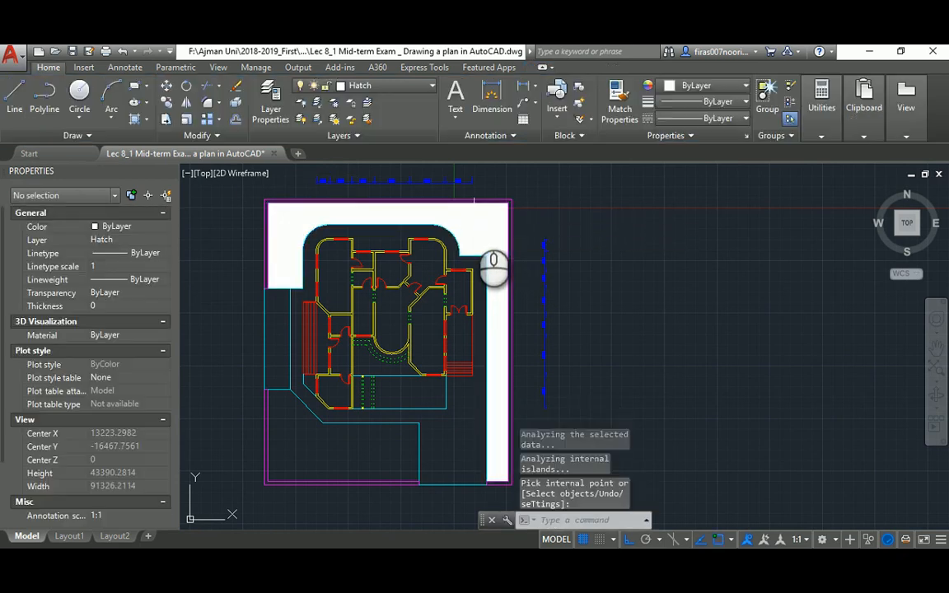
Change the garden sand hatch scale to 10
left_click(474, 219)
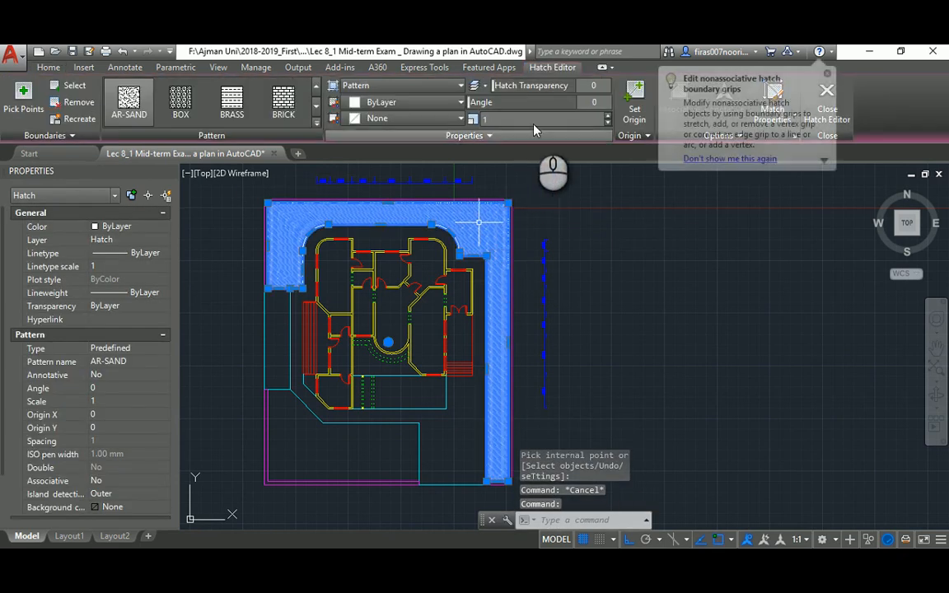
type("0")
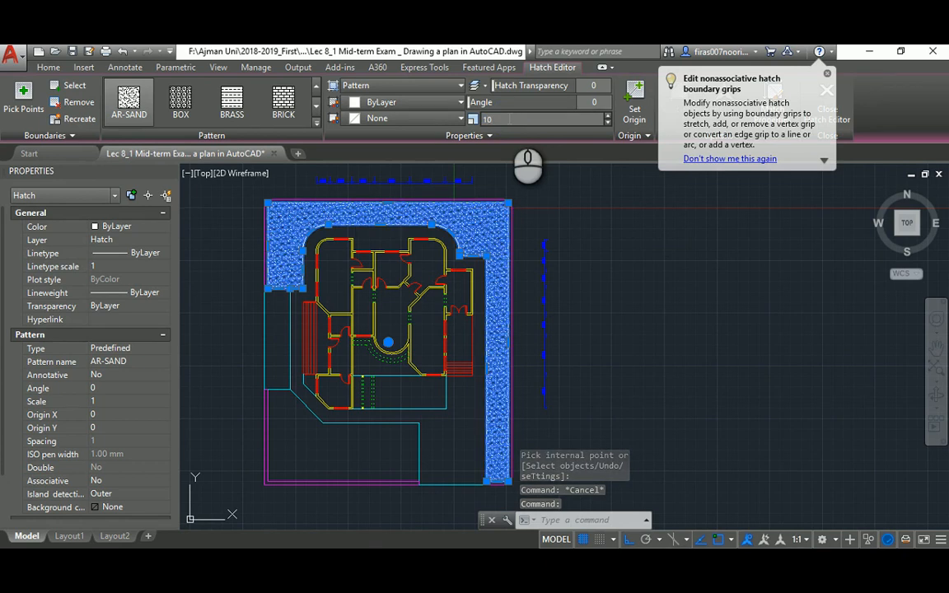
scroll(461, 212, "up", 5)
key("Escape")
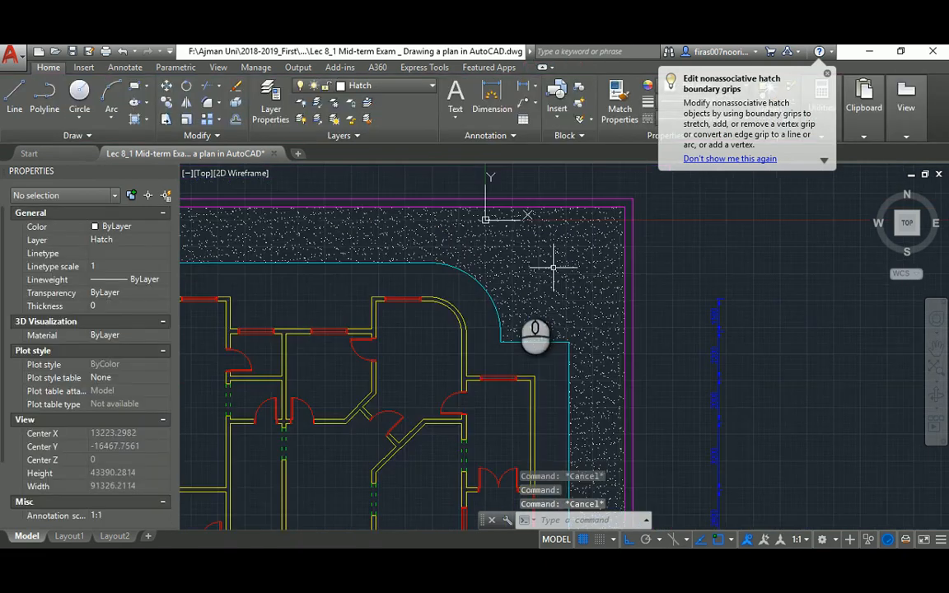
scroll(445, 344, "down", 5)
Check the reference PDF, then bring the lower part of the plan into view
key("alt+Tab")
scroll(434, 282, "down", 2)
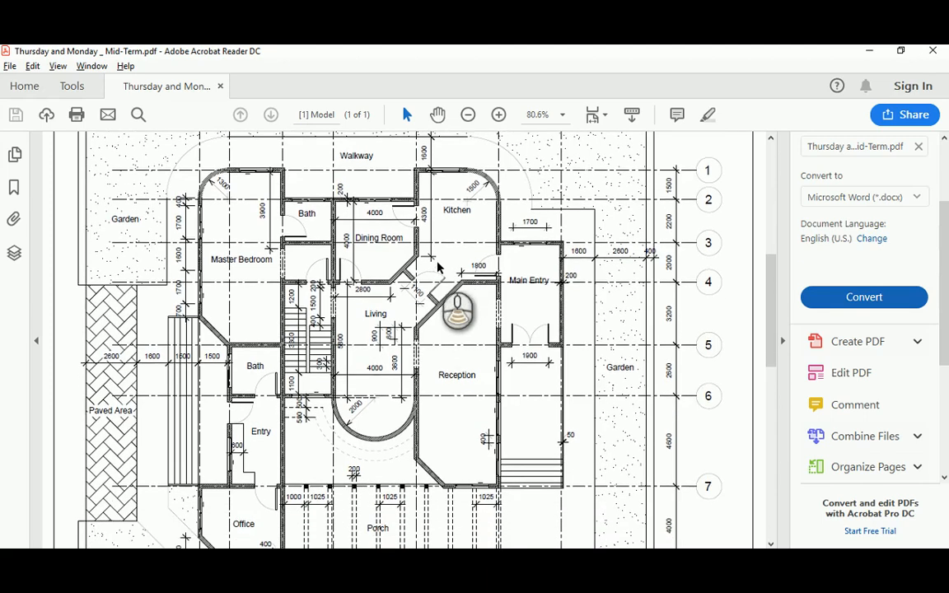
scroll(725, 299, "down", 3)
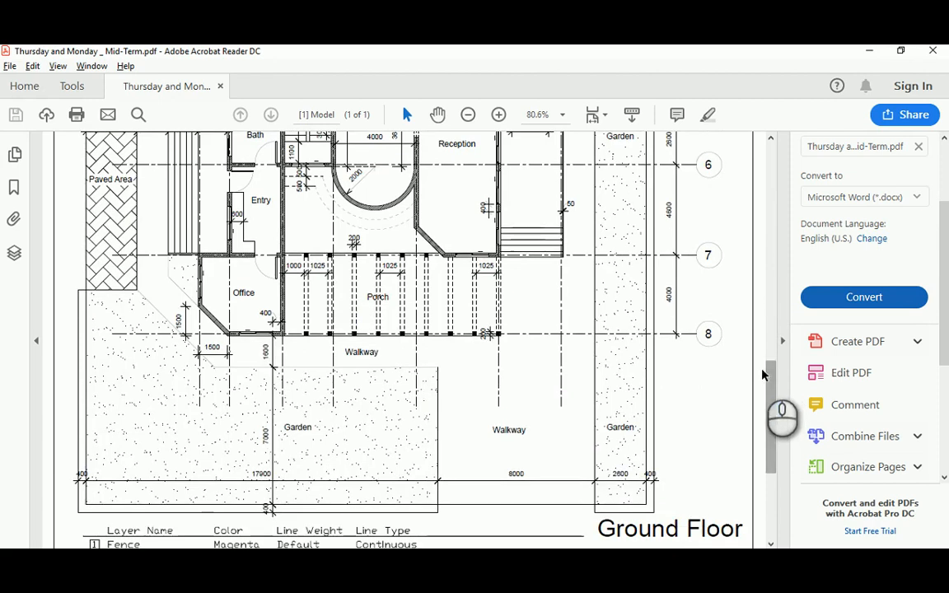
key("alt+Tab")
middle_click_drag(419, 385, 451, 316)
key("Return")
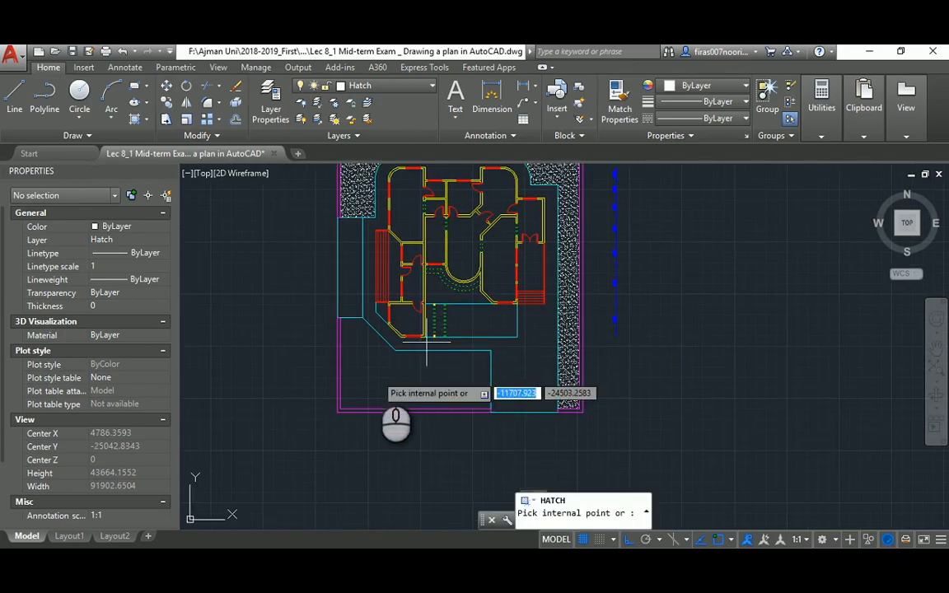
Hatch the lower-left garden area and the small triangle beside the office
left_click(376, 376)
key("Return")
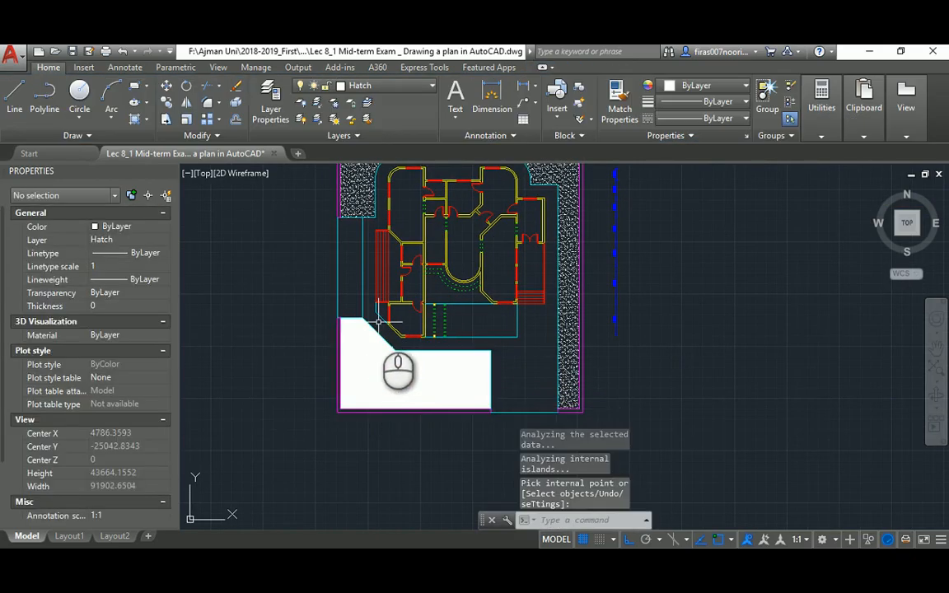
scroll(381, 309, "up", 4)
key("Return")
left_click(382, 309)
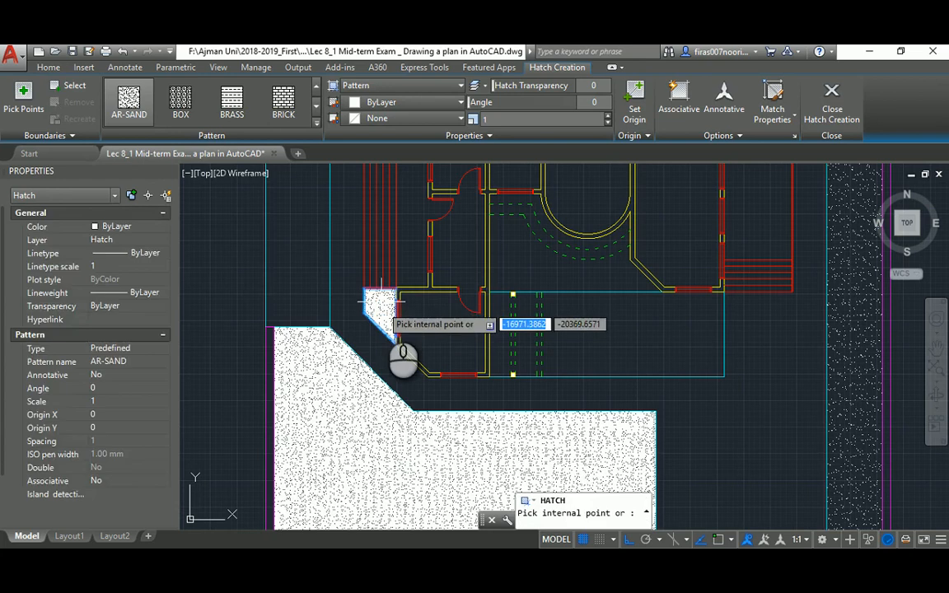
key("Escape")
key("Escape")
scroll(385, 313, "down", 4)
middle_click_drag(500, 353, 495, 325)
Use MATCHPROP to give the lower-left garden and triangle the right strip's sand pattern
type("ma")
key("Return")
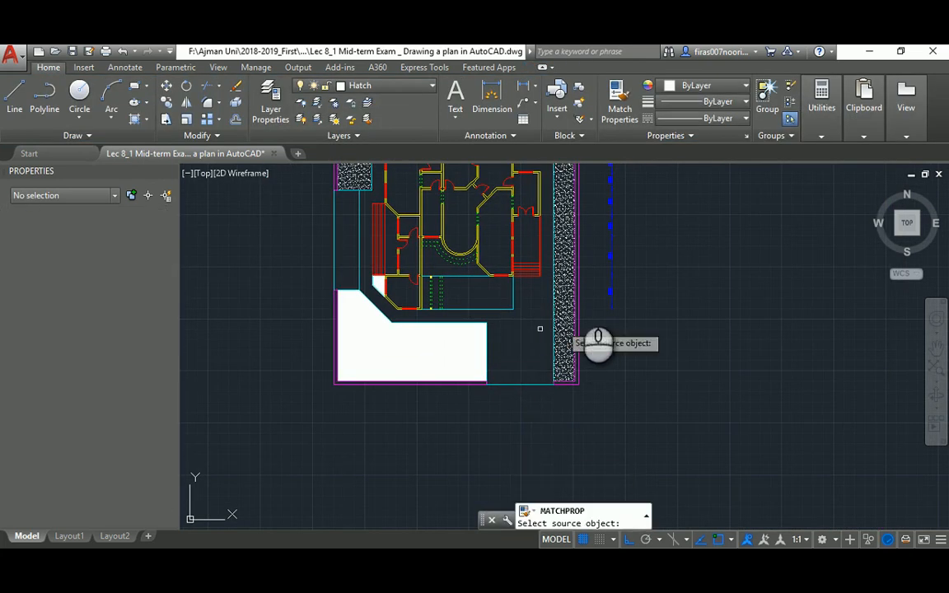
left_click(575, 298)
left_click(415, 348)
left_click(377, 284)
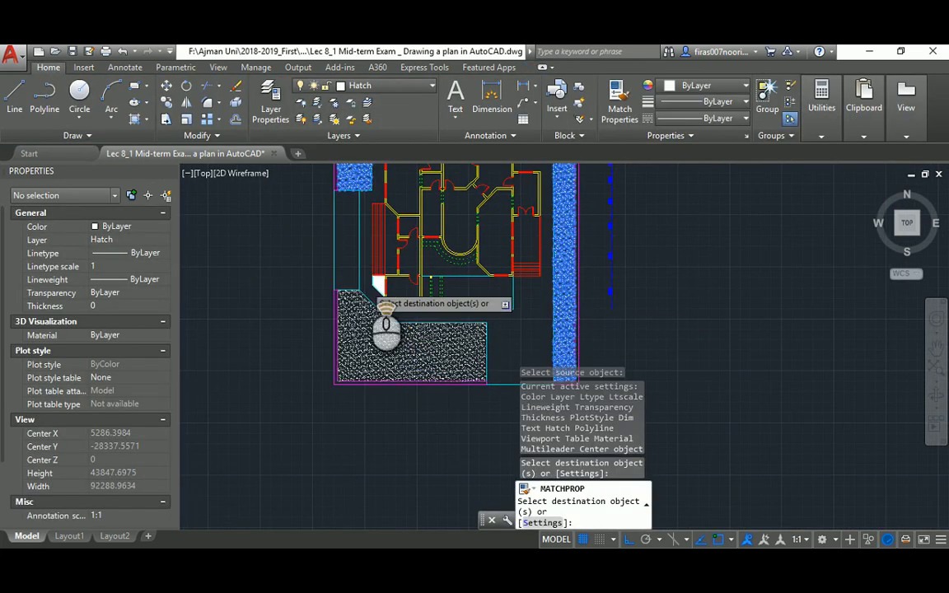
scroll(369, 285, "up", 8)
scroll(423, 264, "down", 10)
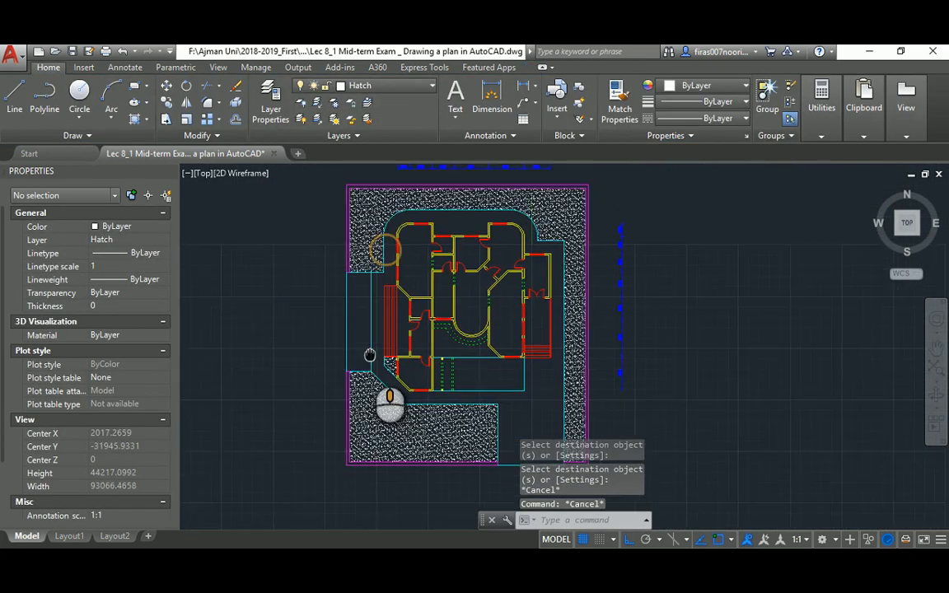
Fill the left paved strip with AR-HBONE herringbone hatch at scale 5
key("alt+Tab")
key("alt+Tab")
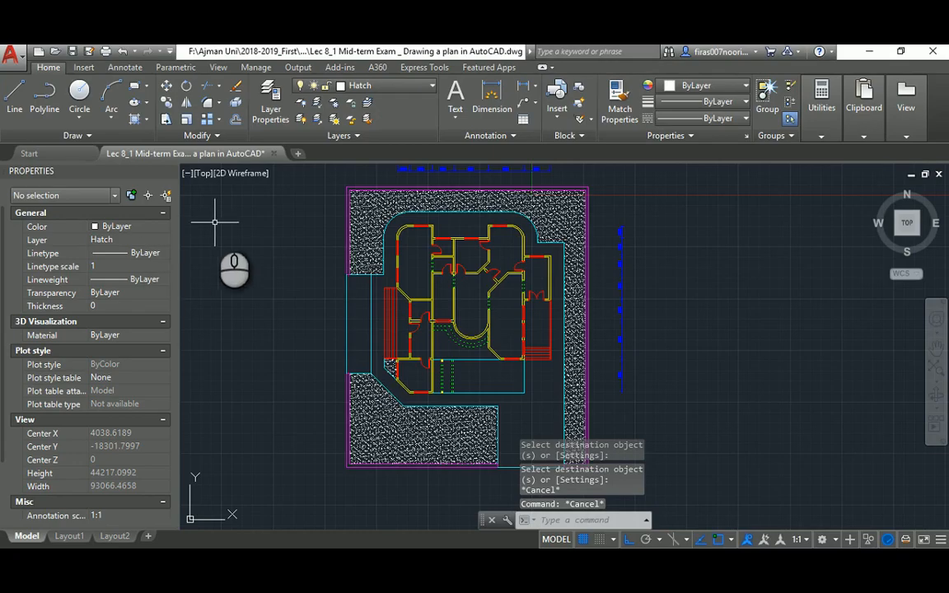
type("h")
key("Return")
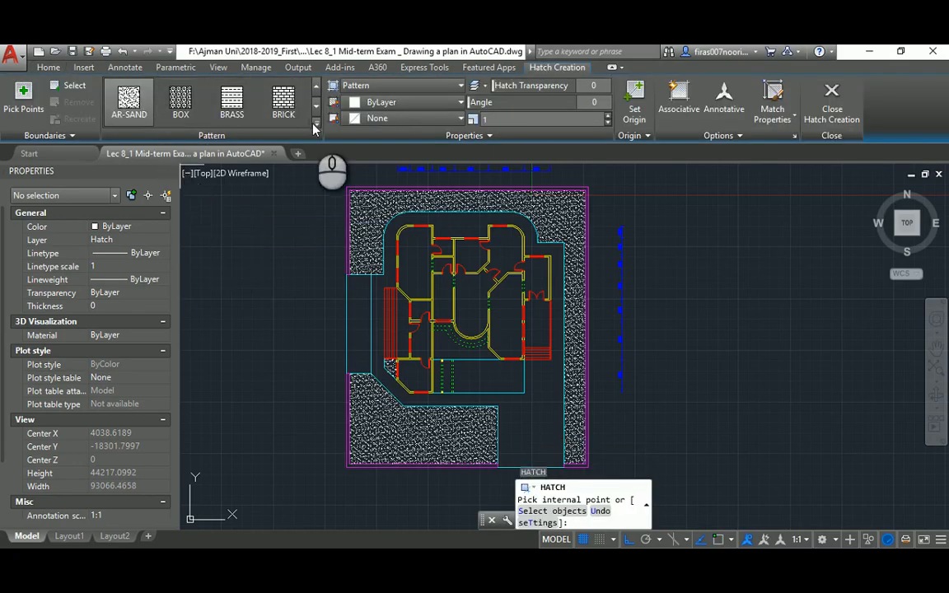
left_click(316, 125)
scroll(213, 190, "down", 2)
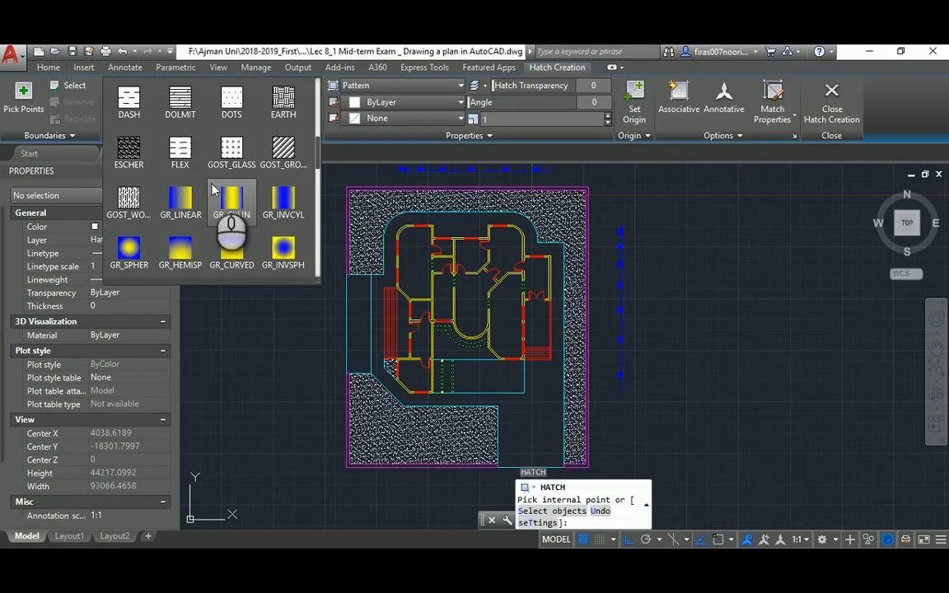
scroll(213, 190, "up", 3)
scroll(213, 190, "up", 1)
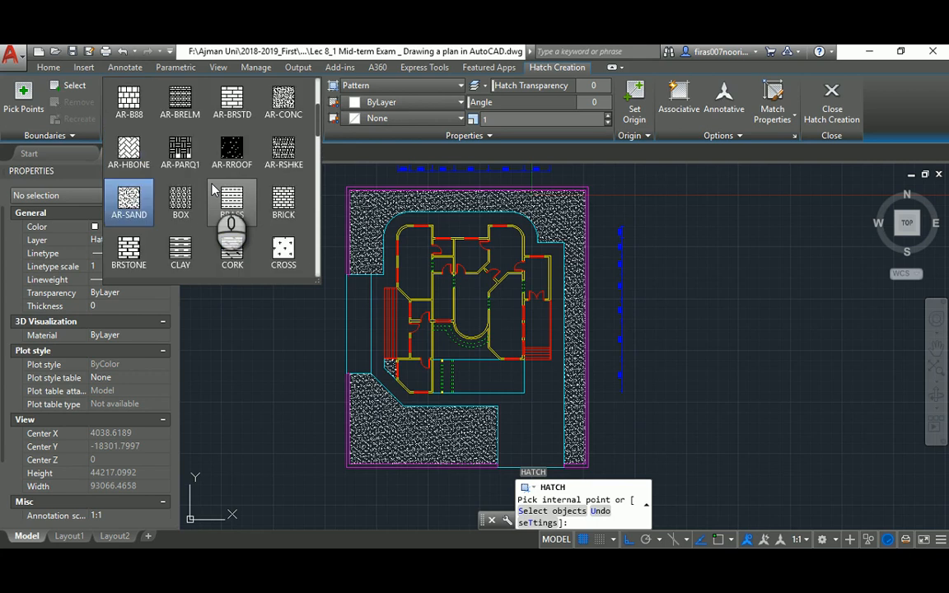
left_click(128, 150)
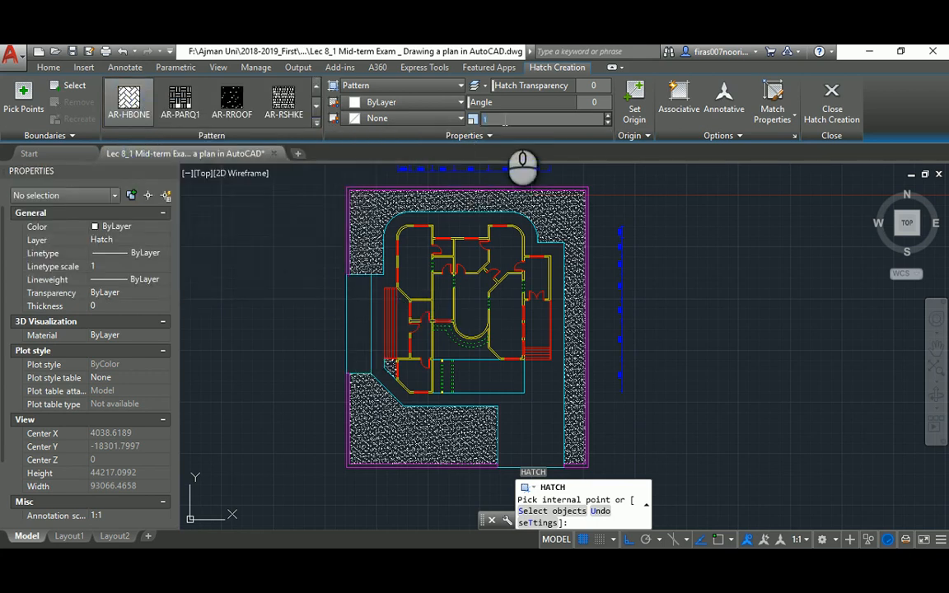
left_click(356, 313)
key("Escape")
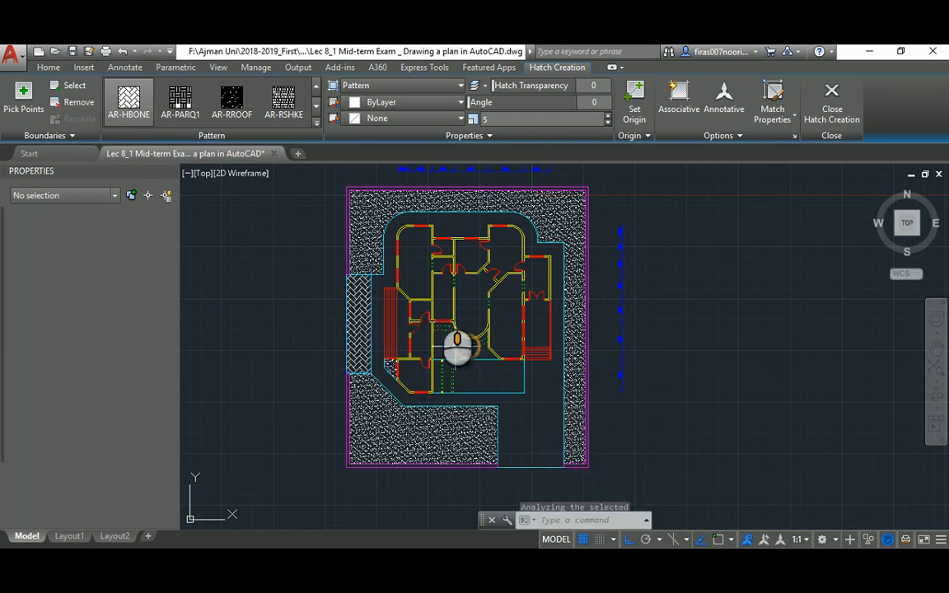
Compare the drawing against the reference floor plan PDF
middle_click_drag(415, 312, 378, 257)
key("alt+Tab")
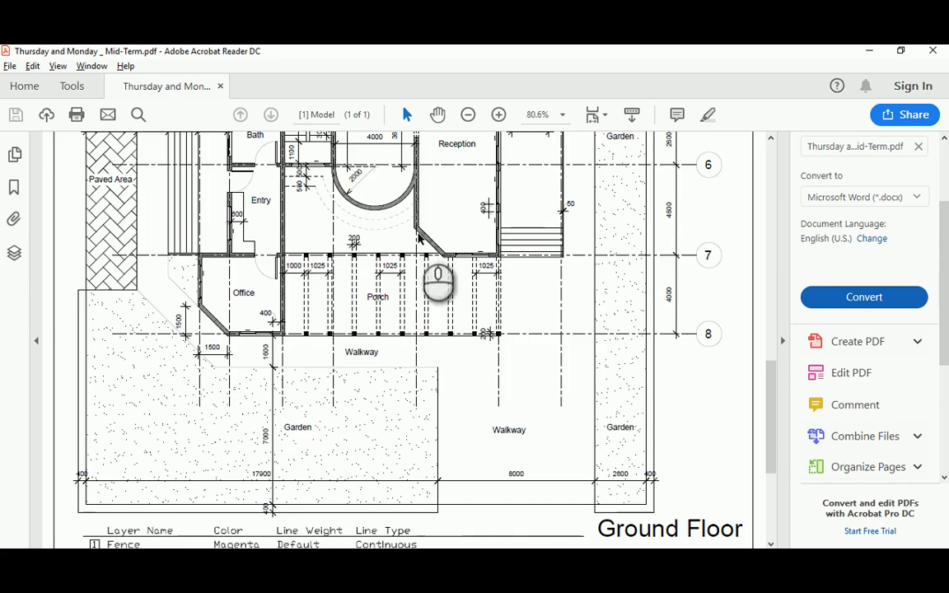
left_click(419, 235)
scroll(424, 251, "down", 4)
scroll(432, 250, "up", 1)
scroll(432, 250, "up", 3)
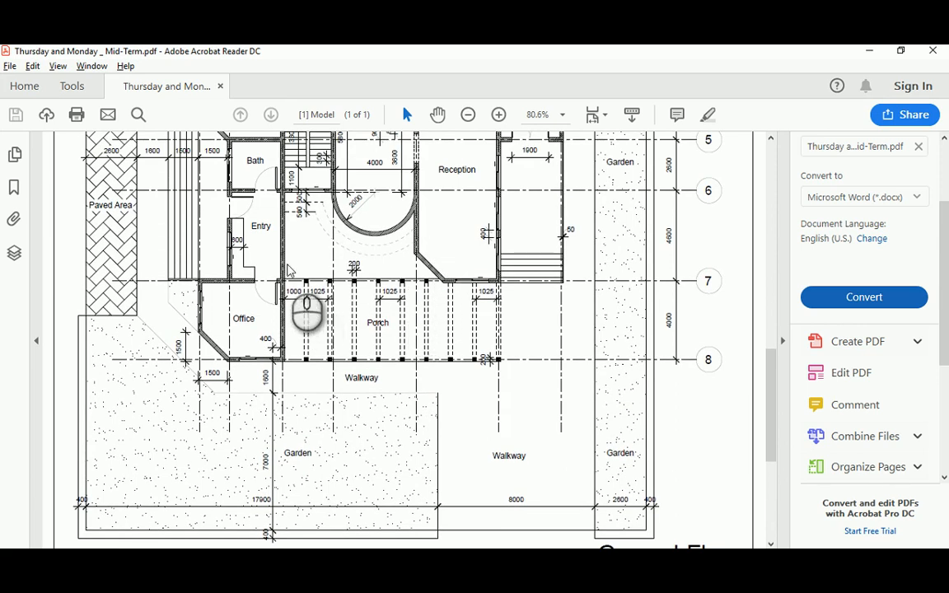
key("alt+Tab")
scroll(370, 281, "up", 4)
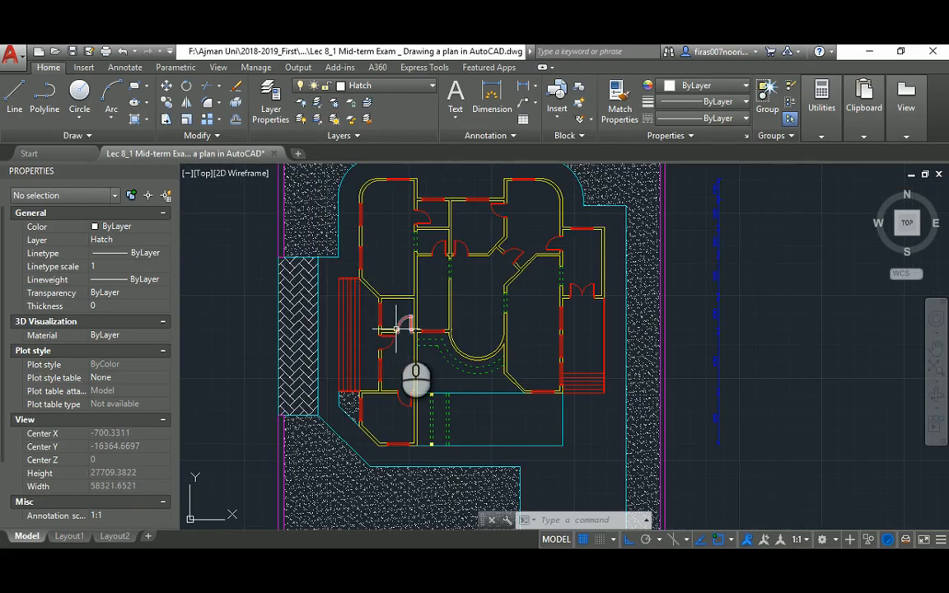
Start a new hatch fill using the ANSI31 diagonal-line pattern at scale 10
key("Return")
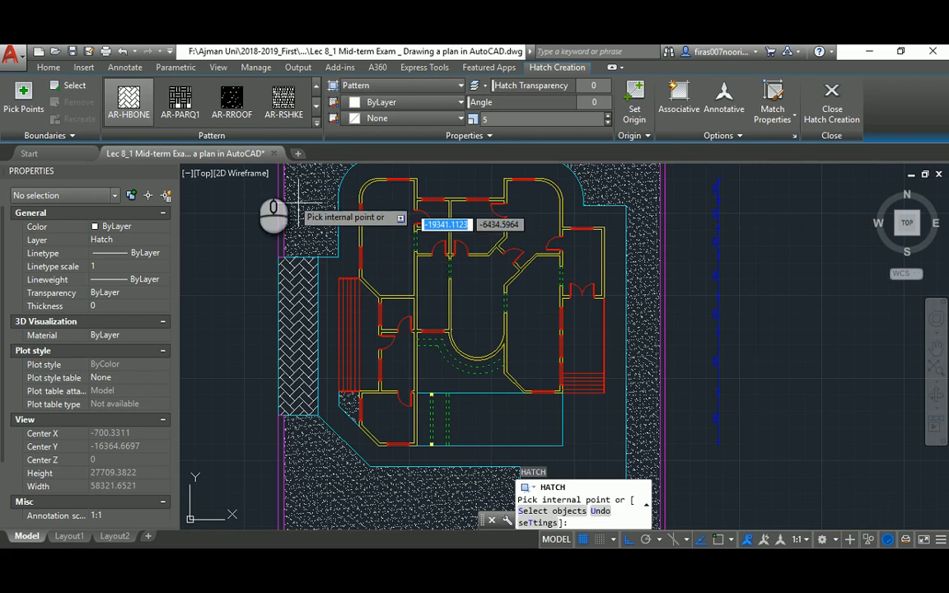
left_click(317, 119)
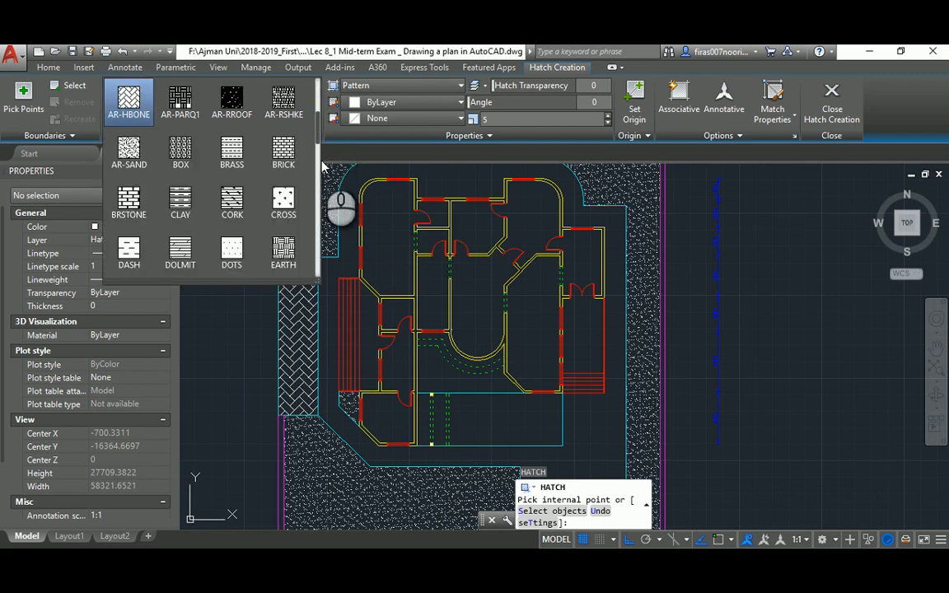
left_click_drag(317, 136, 318, 97)
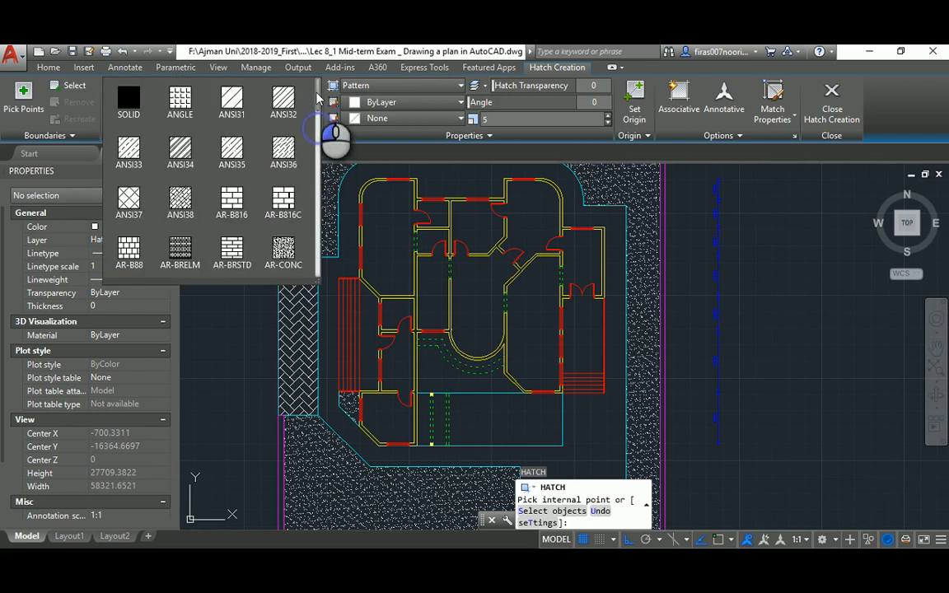
left_click(233, 99)
scroll(344, 357, "up", 3)
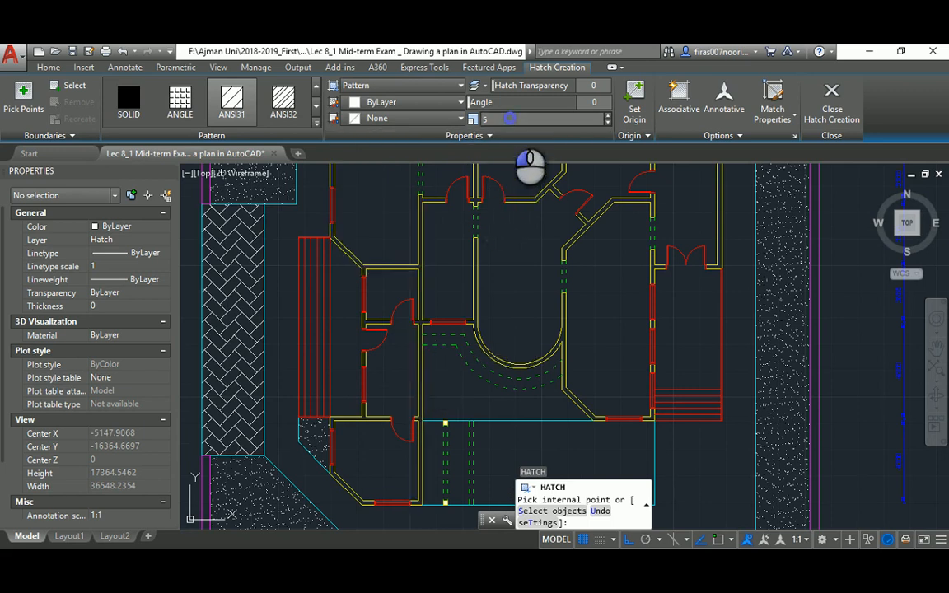
type("0")
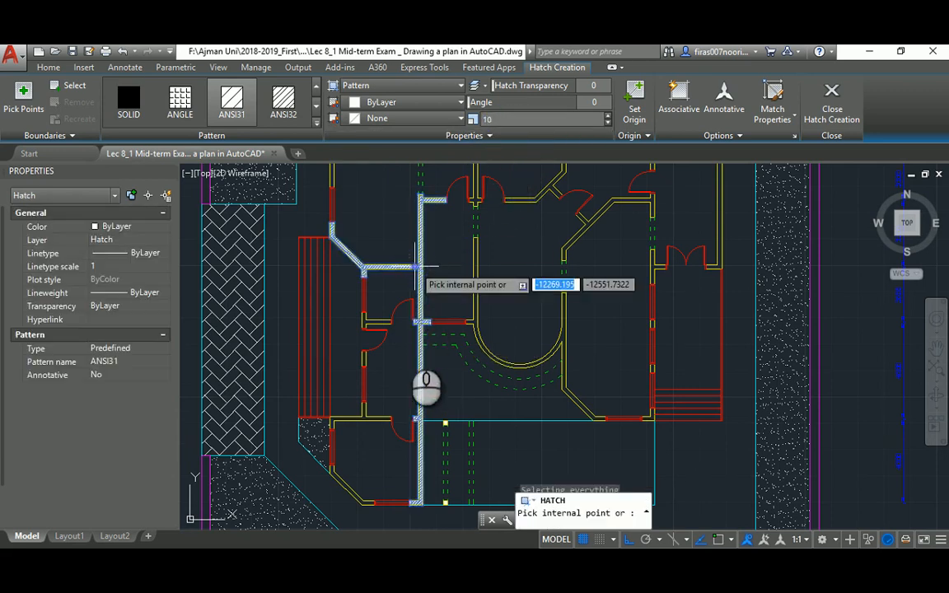
Hatch the interior wall, the short door-side walls and the left walls of the lower room
left_click(412, 265)
scroll(377, 268, "up", 3)
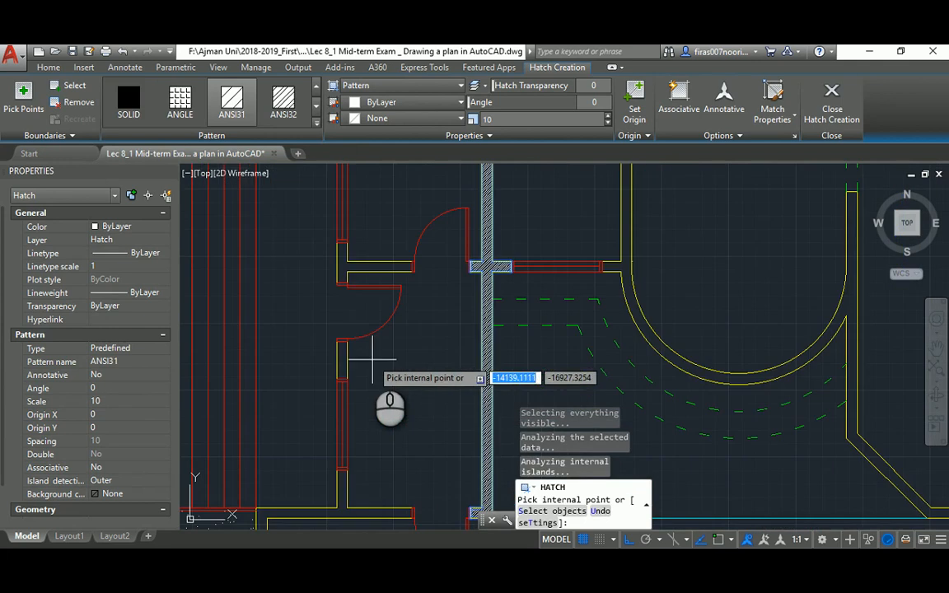
left_click(342, 264)
middle_click_drag(344, 335, 342, 148)
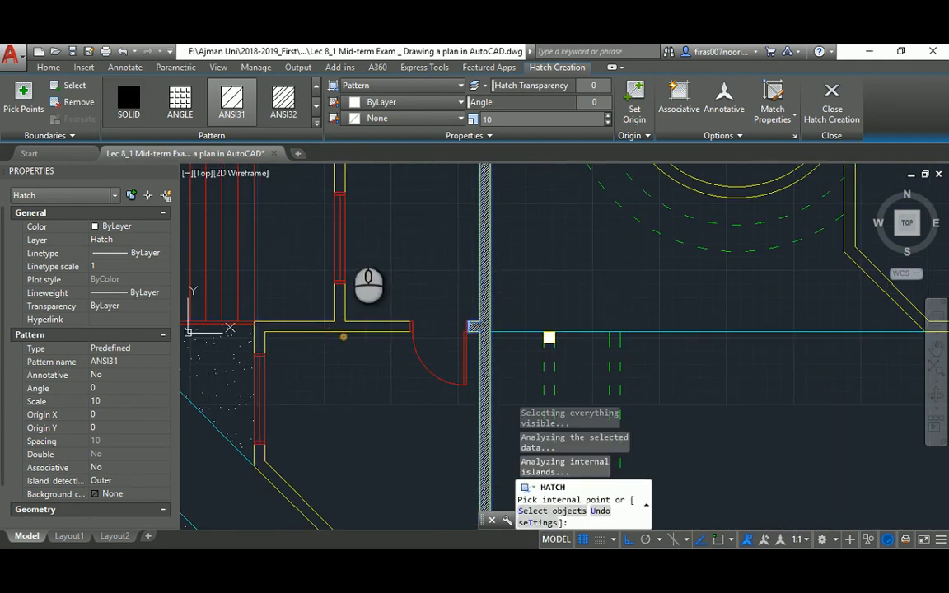
left_click(338, 293)
scroll(342, 299, "down", 2)
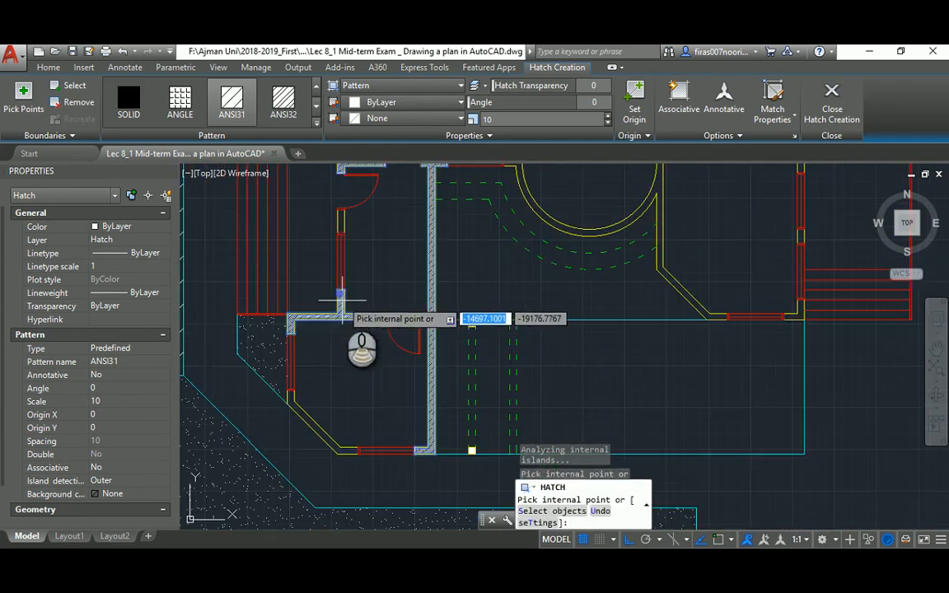
left_click(342, 220)
left_click(290, 388)
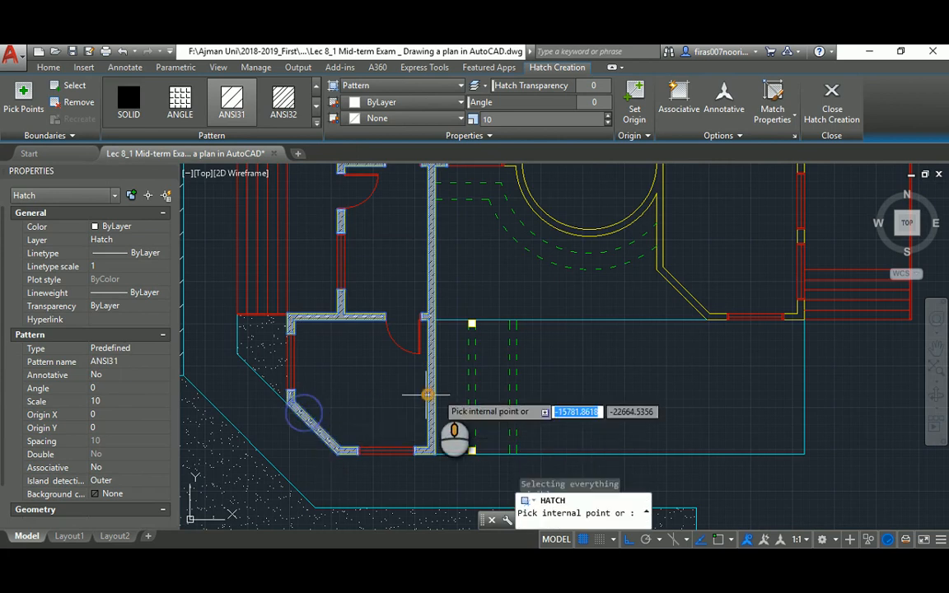
Hatch the walls around the arced room and the short wall segments beside it
middle_click_drag(480, 391, 357, 345)
middle_click_drag(589, 272, 523, 403)
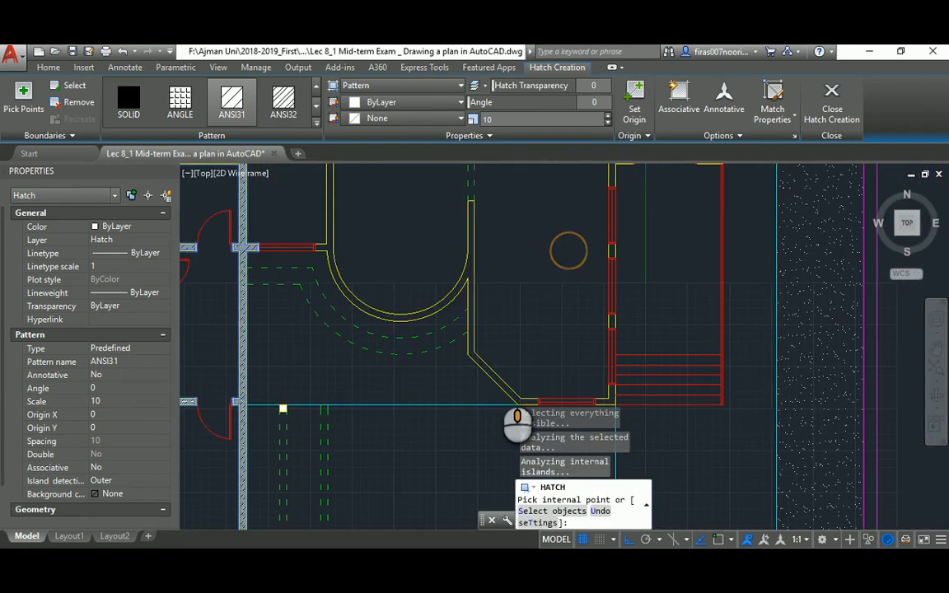
left_click(468, 266)
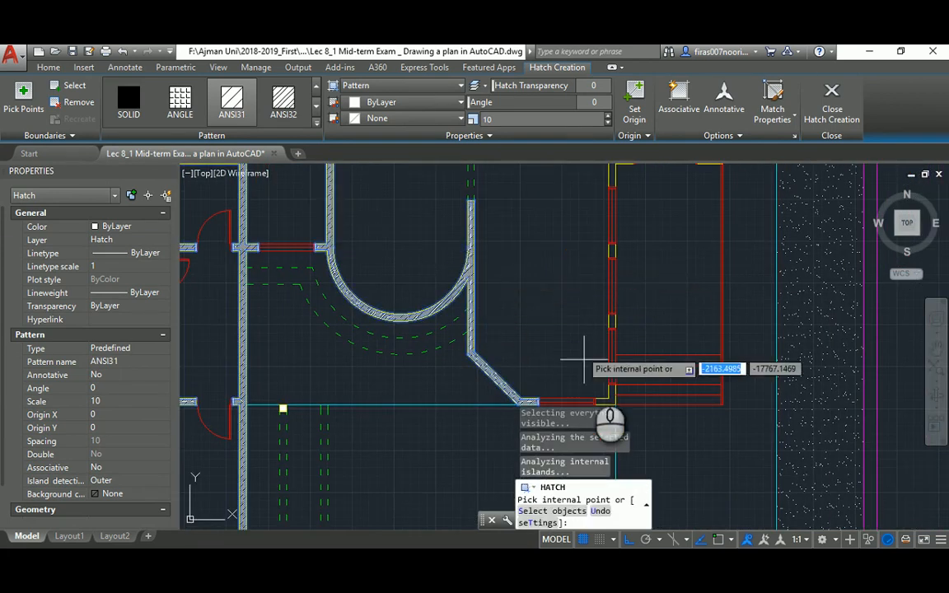
left_click(608, 396)
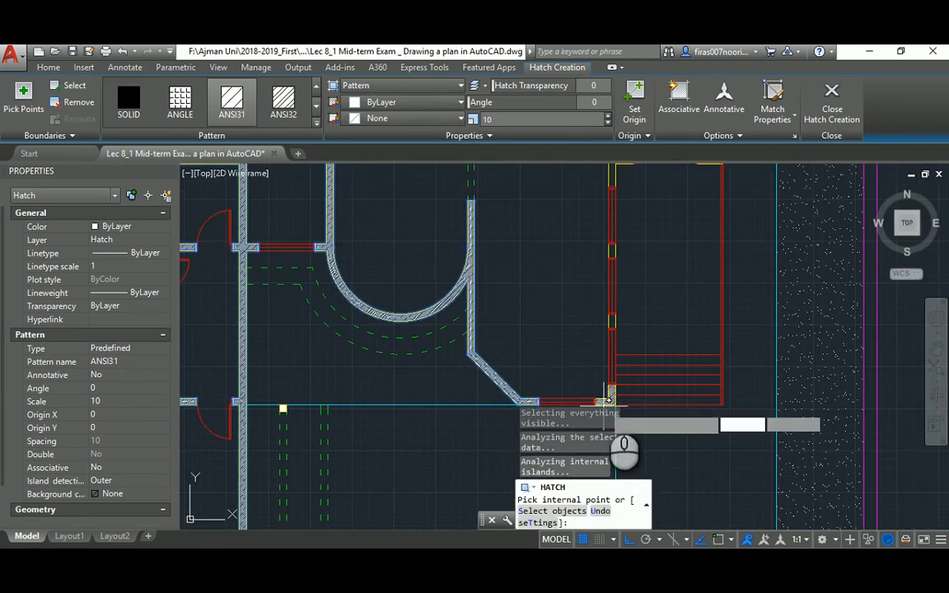
left_click(611, 321)
left_click(611, 252)
mouse_move(612, 251)
middle_mouse_down()
mouse_move(596, 330)
mouse_move(593, 276)
middle_mouse_up()
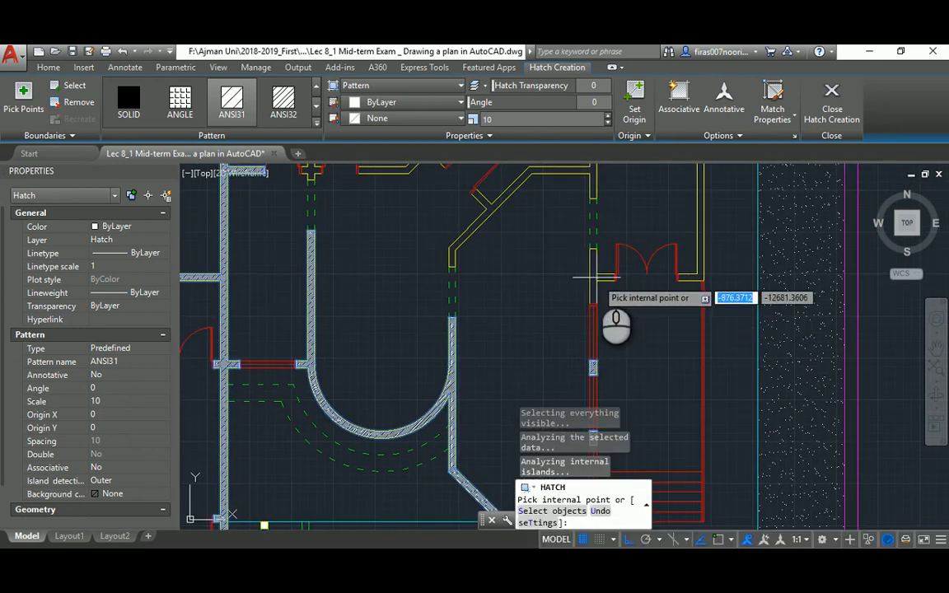
left_click(592, 274)
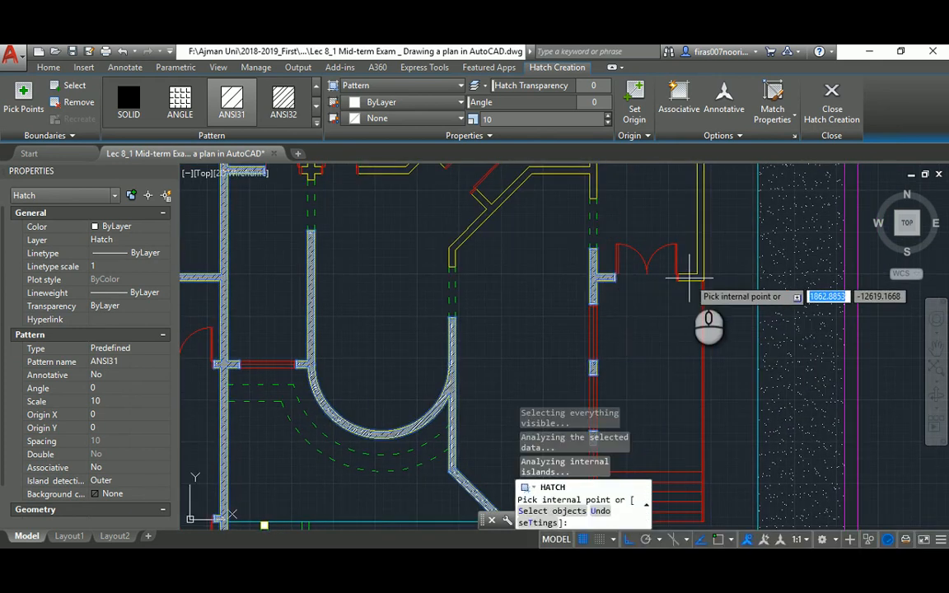
Hatch the central room's diagonal walls, the right-hand wall and the curved upper-right wall
scroll(634, 272, "down", 3)
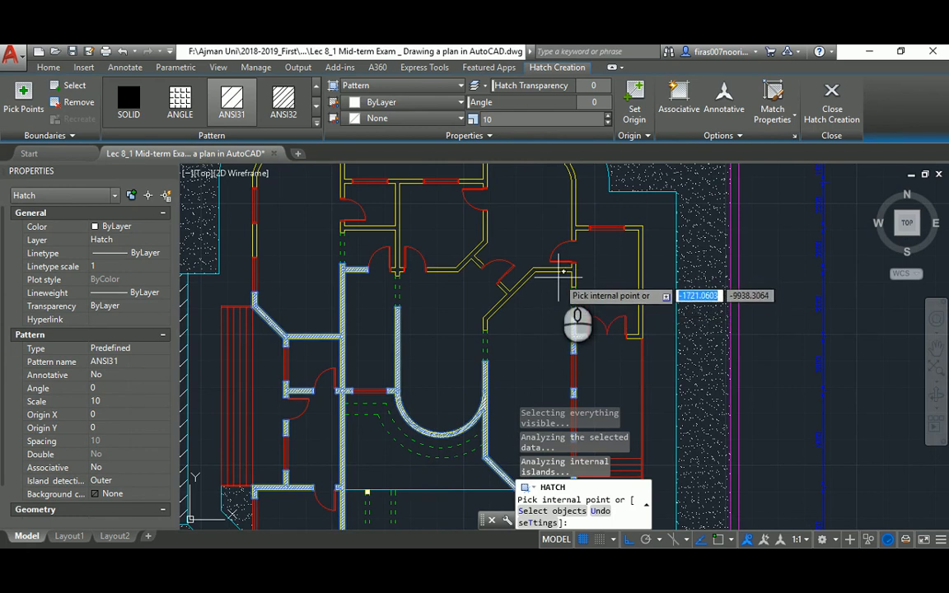
left_click(557, 267)
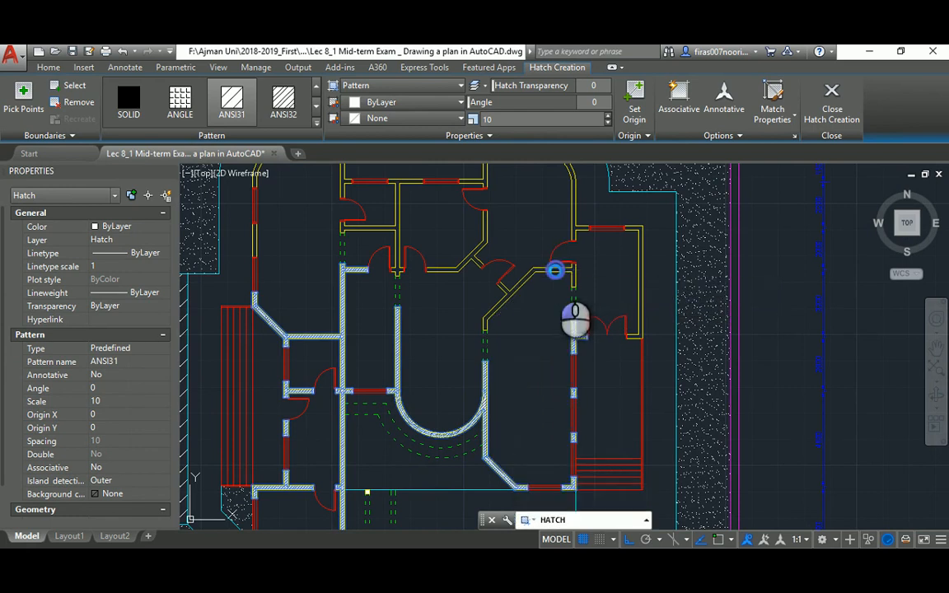
left_click(638, 226)
middle_click_drag(540, 214, 545, 268)
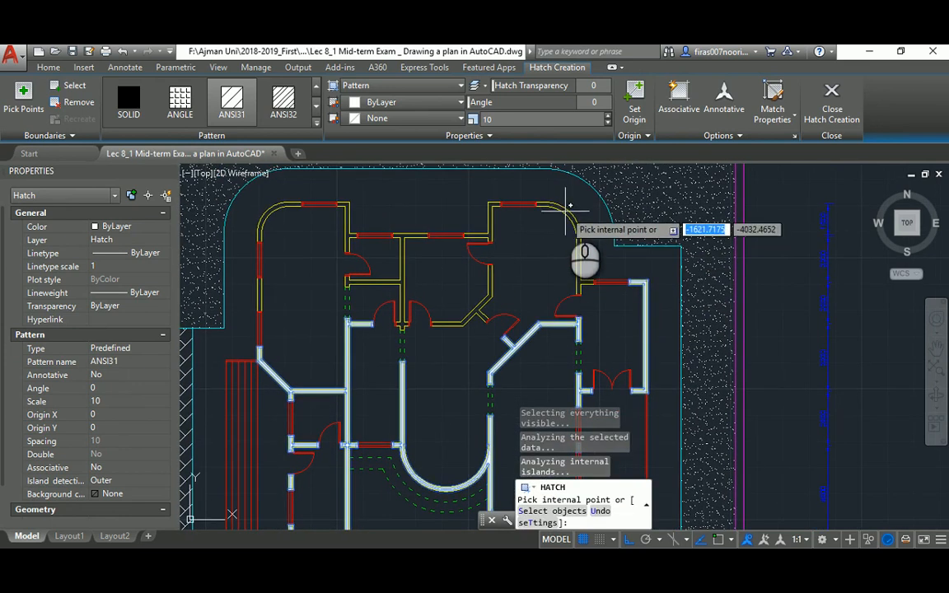
left_click(567, 207)
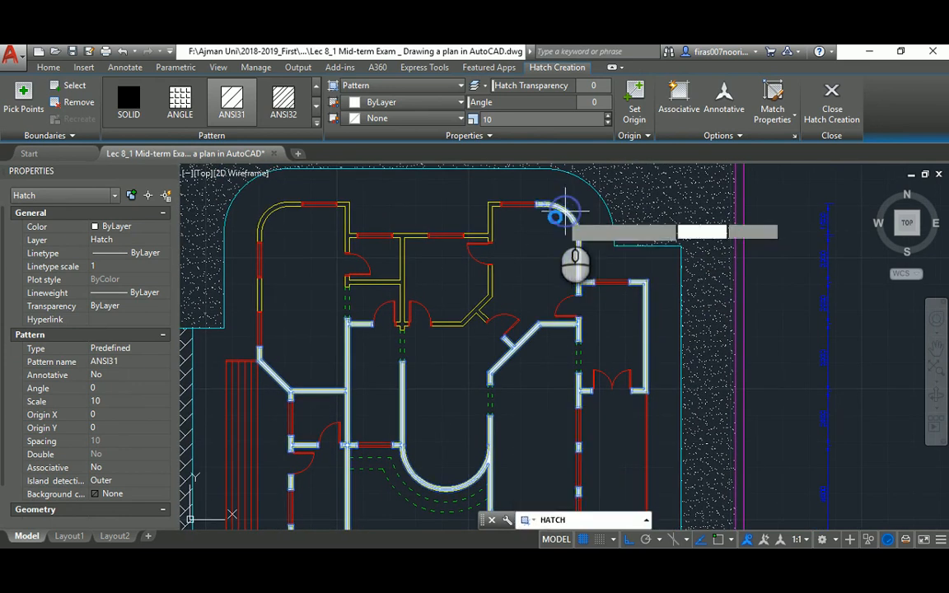
left_click(492, 271)
Hatch the remaining upper-room walls, including the curved upper-left wall, and finish the hatch
scroll(486, 294, "up", 3)
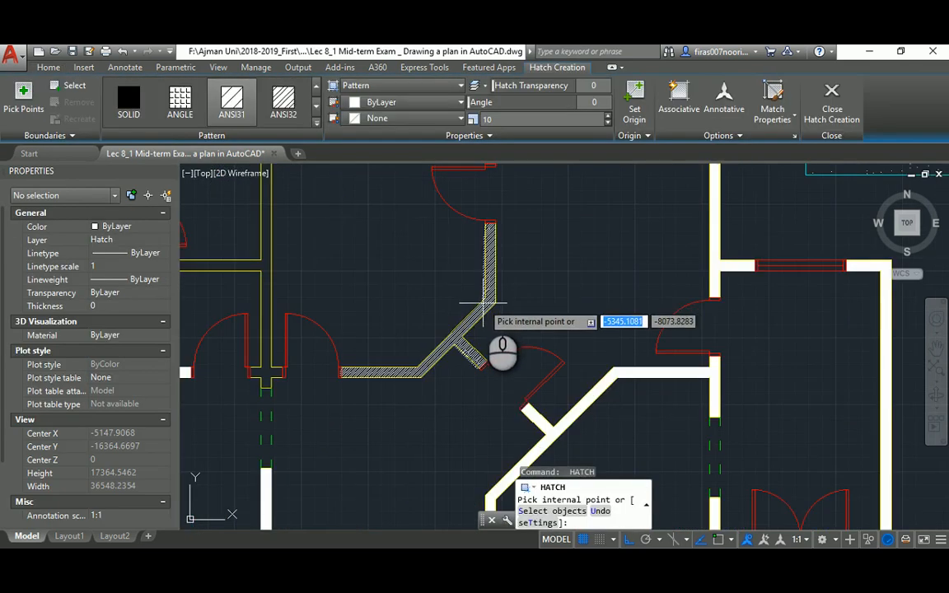
left_click(484, 303)
middle_click_drag(354, 240, 432, 356)
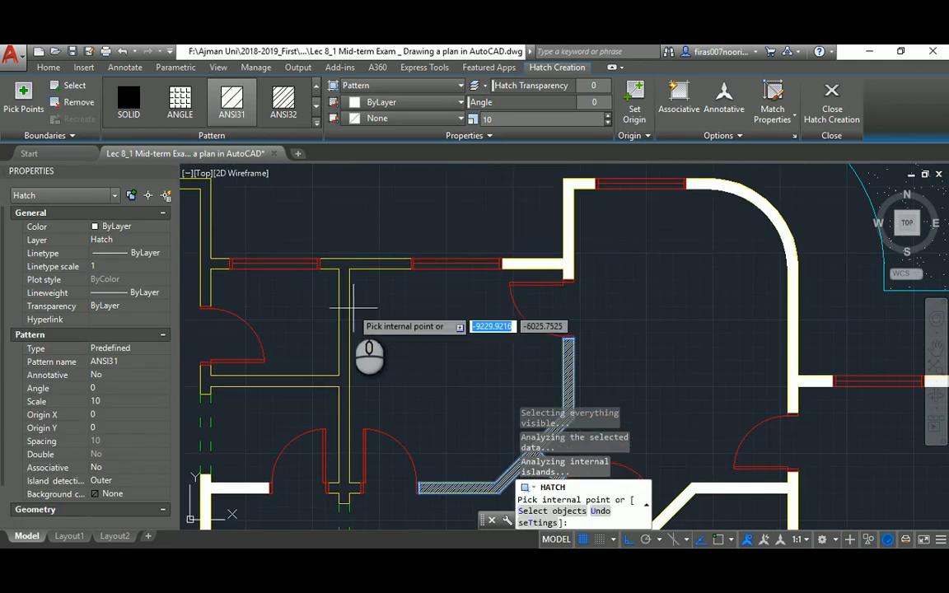
scroll(355, 307, "down", 5)
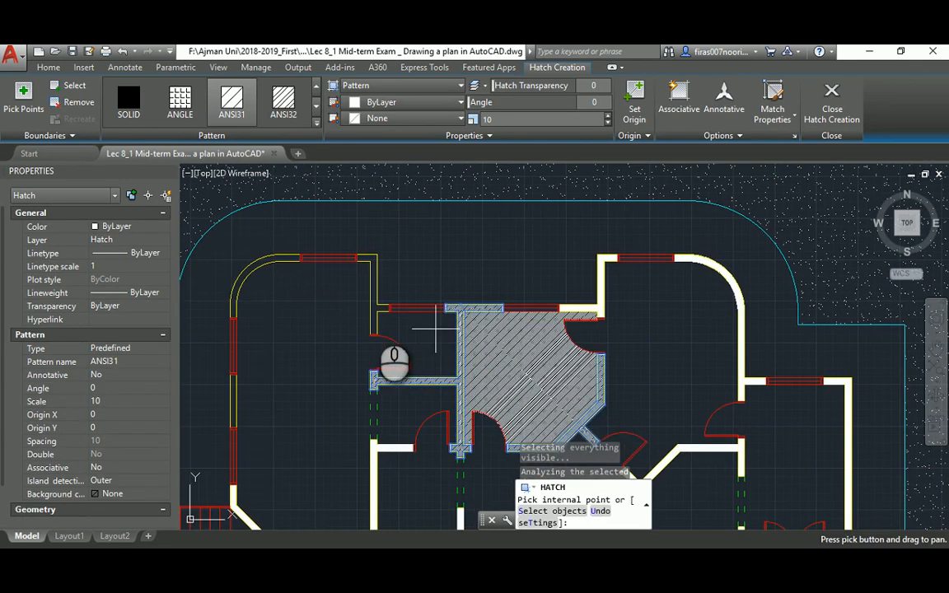
left_click(373, 307)
left_click(242, 280)
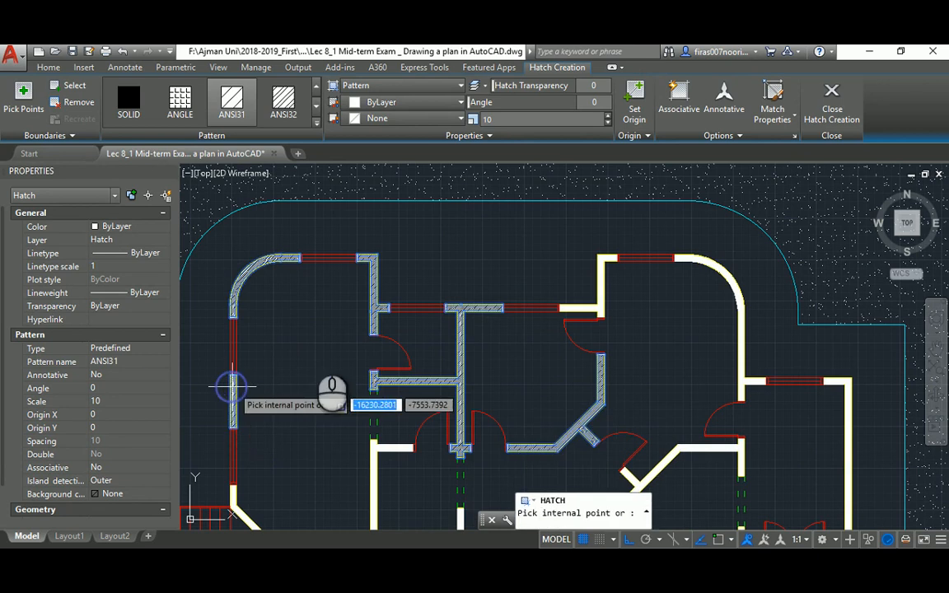
key("Return")
key("Escape")
key("Escape")
key("Escape")
scroll(334, 342, "down", 6)
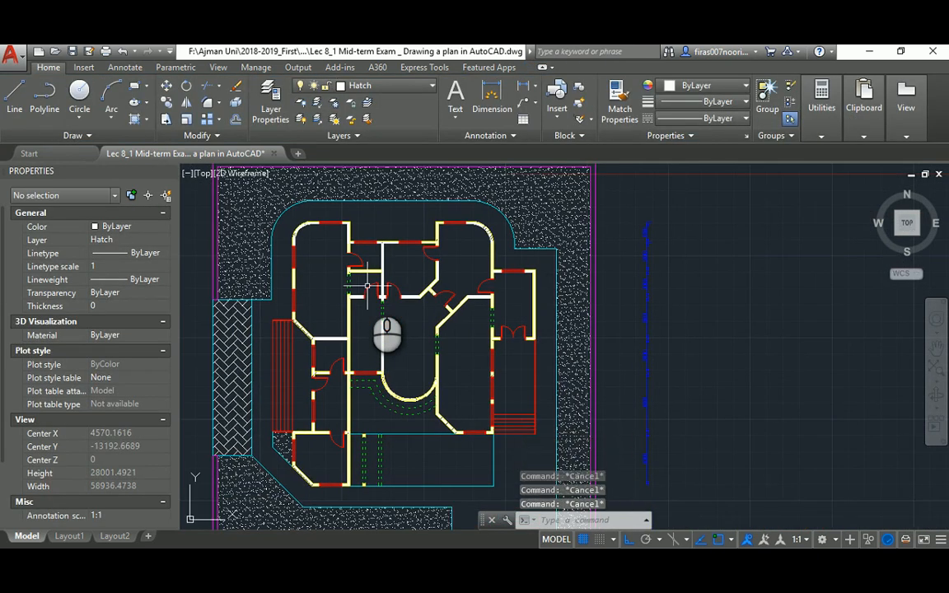
Check the reference PDF plan, then start a multiline text entry with T
key("alt+Tab")
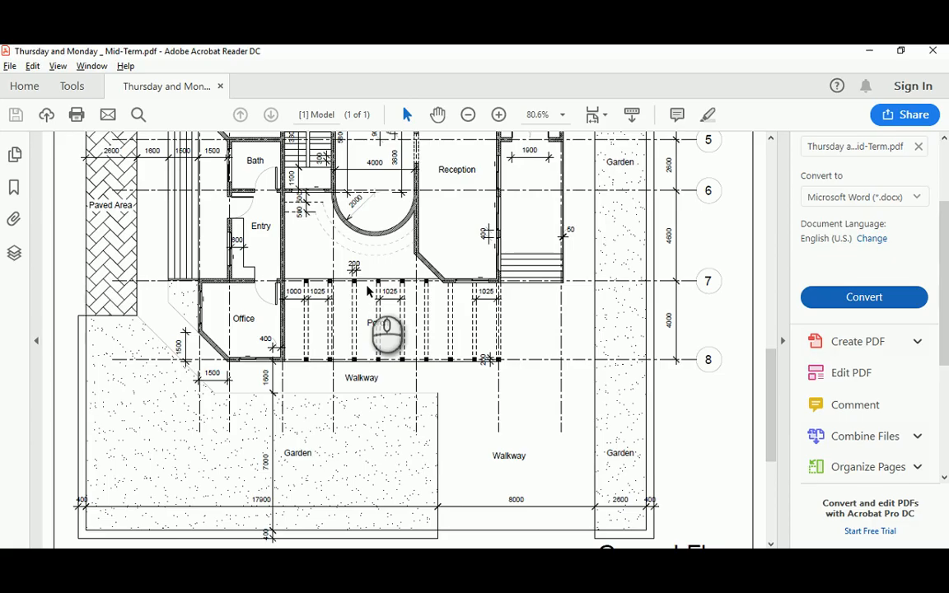
scroll(318, 249, "up", 1)
key("alt+Tab")
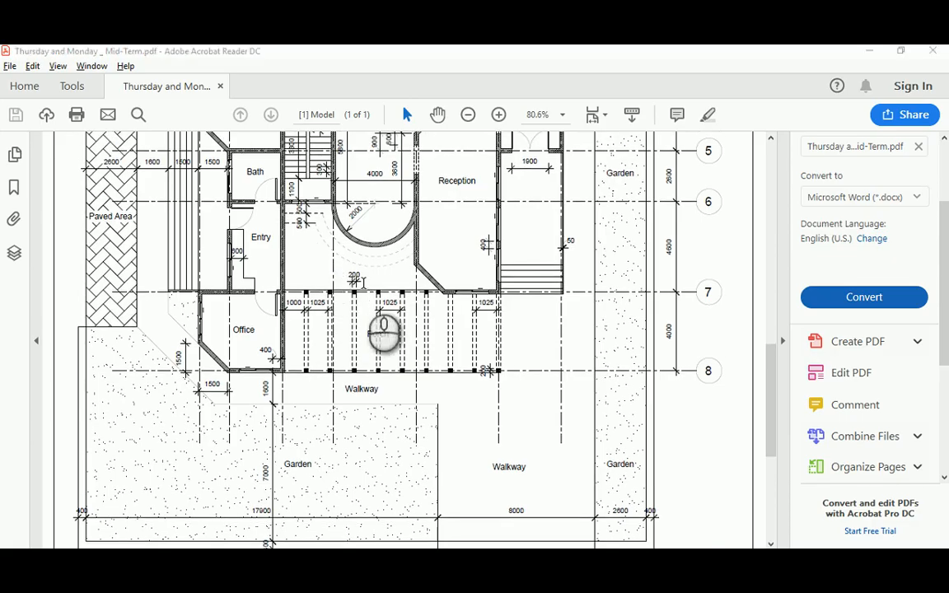
key("Escape")
key("Escape")
key("Escape")
type("t")
key("Return")
scroll(288, 464, "up", 2)
scroll(326, 445, "up", 3)
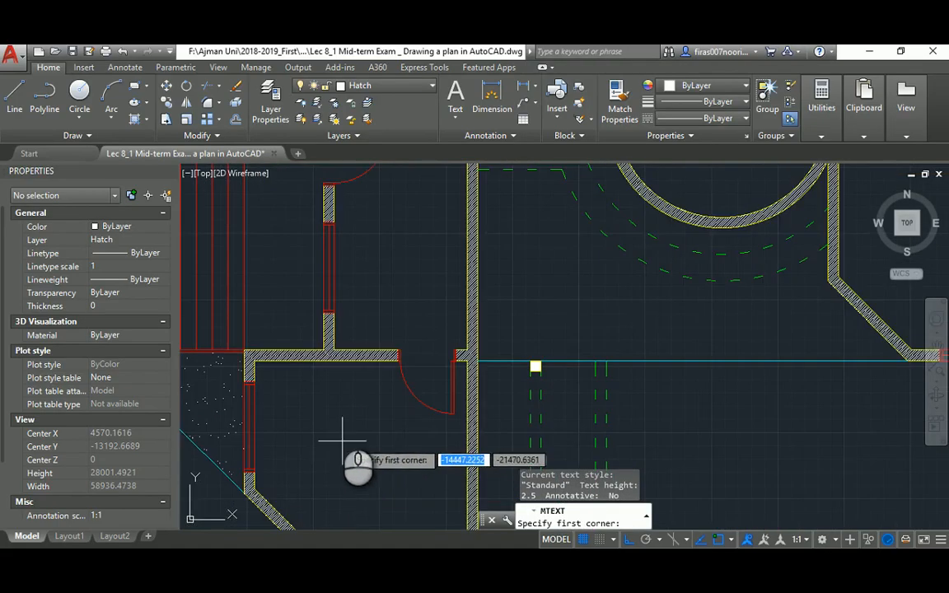
Draw a text box in the lower-left office and enter the label 'Office'
left_click(307, 339)
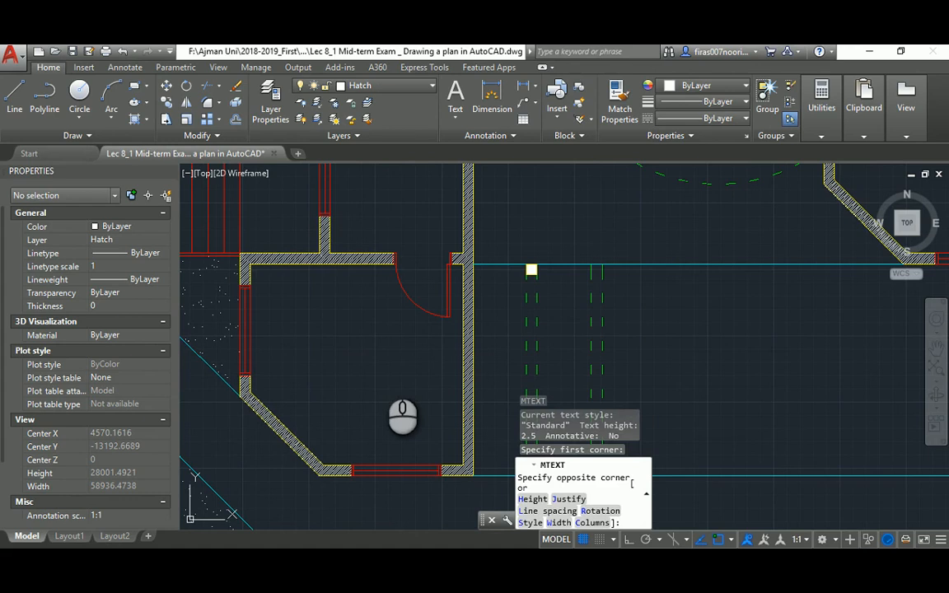
left_click(383, 370)
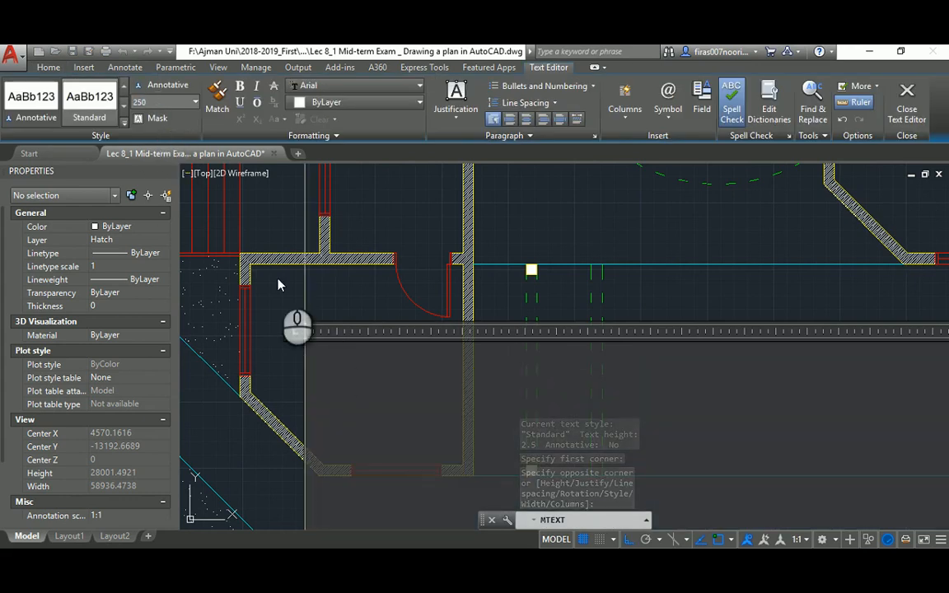
scroll(321, 336, "up", 6)
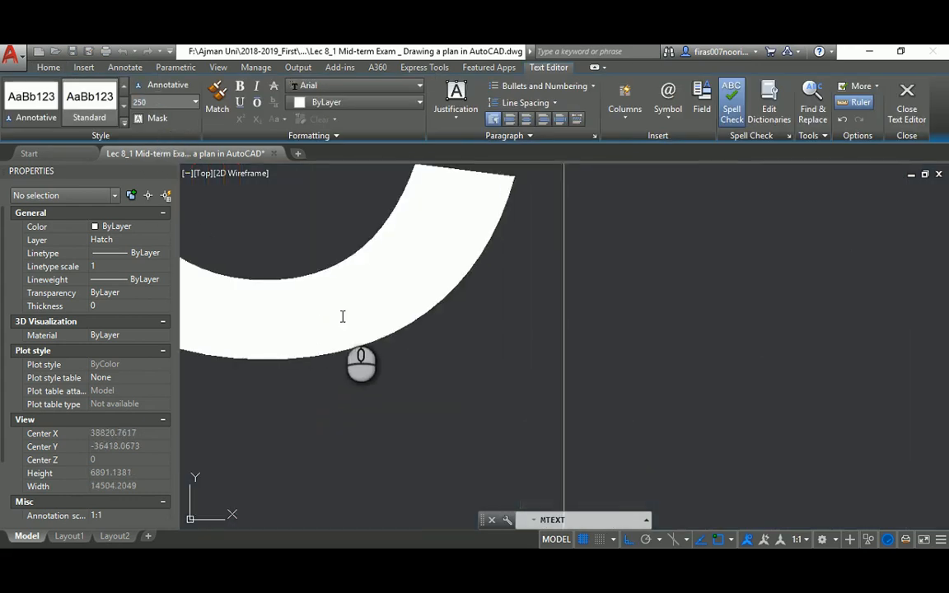
left_click(907, 116)
scroll(555, 265, "down", 12)
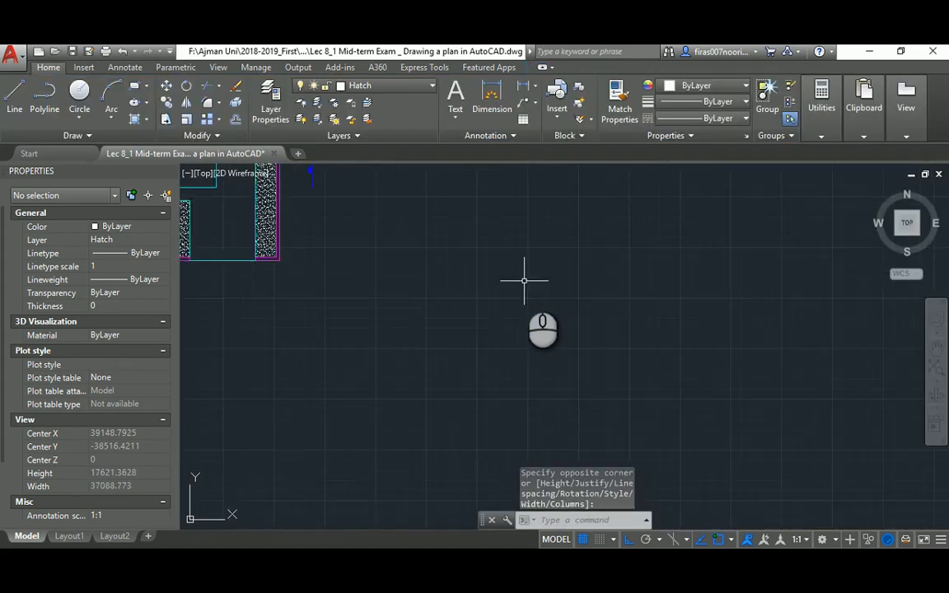
scroll(500, 261, "up", 8)
key("Escape")
key("Escape")
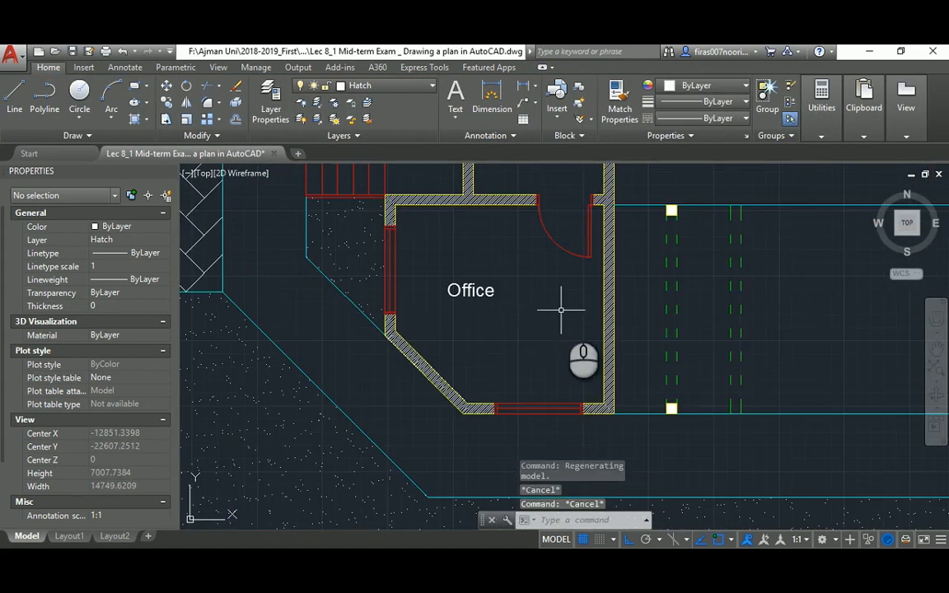
Move the Office label further right within the room
middle_click_drag(563, 309, 466, 302)
type("m")
key("space")
left_click(362, 298)
key("space")
left_click(378, 324)
left_click(422, 342)
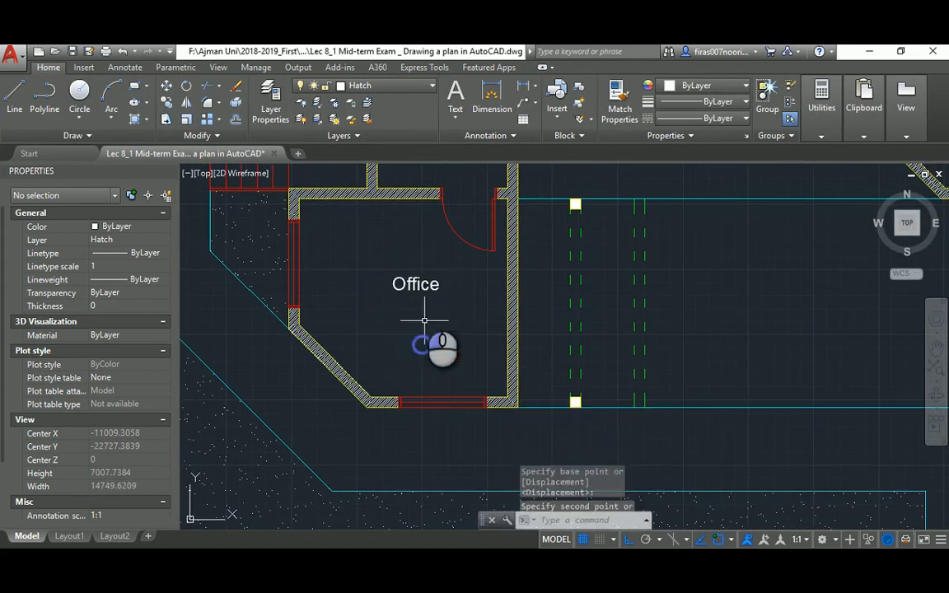
Move the Office label lower in the room and review the surrounding plan
key("space")
left_click(424, 257)
left_click(403, 318)
key("space")
left_click(433, 319)
left_click(430, 336)
key("Escape")
scroll(430, 301, "down", 2)
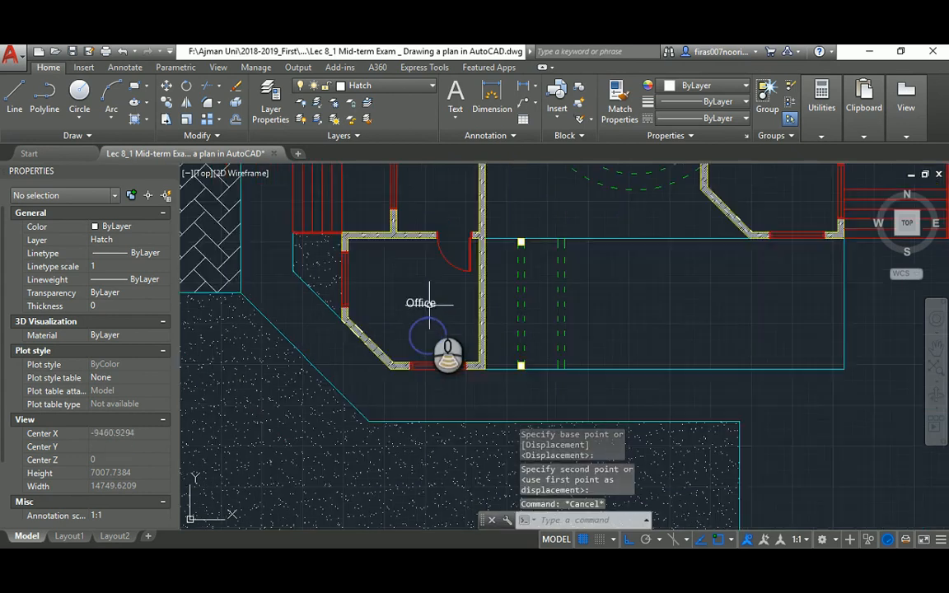
middle_click_drag(451, 249, 410, 337)
scroll(410, 337, "down", 2)
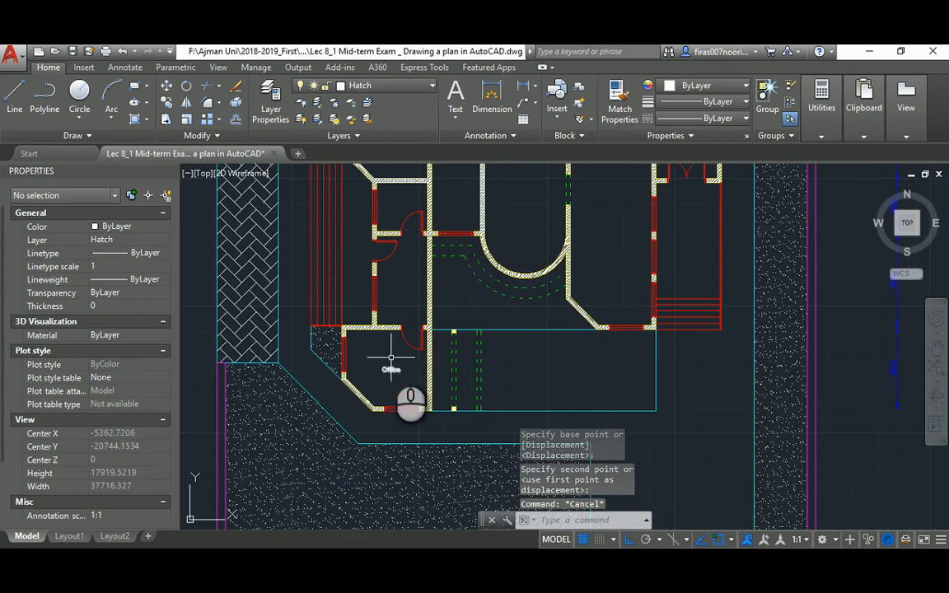
scroll(392, 358, "up", 2)
scroll(391, 359, "down", 2)
middle_click_drag(470, 275, 401, 340)
scroll(402, 332, "down", 2)
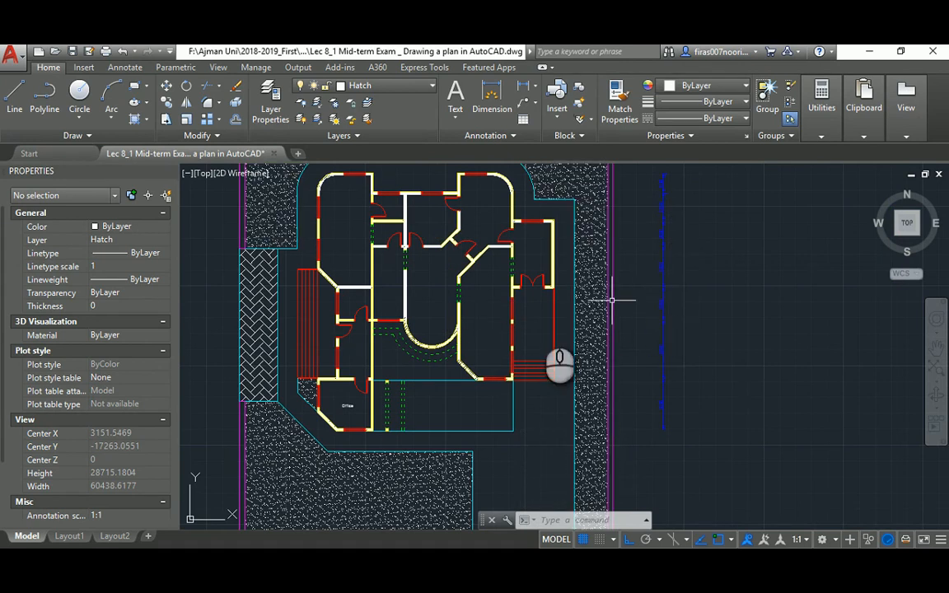
Review the hatched plan, then bring the mid-term reference PDF forward in Acrobat Reader
scroll(337, 430, "up", 2)
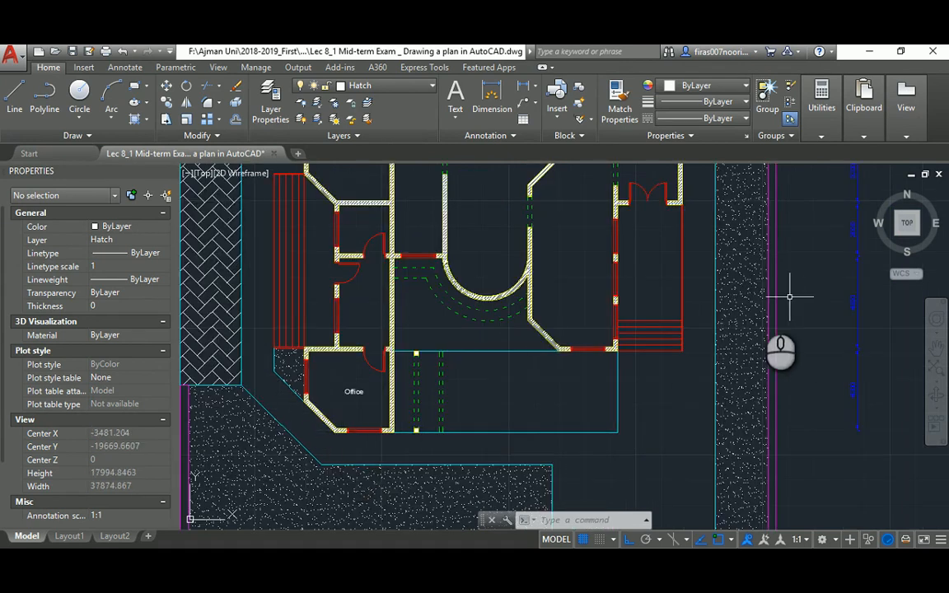
scroll(401, 345, "down", 2)
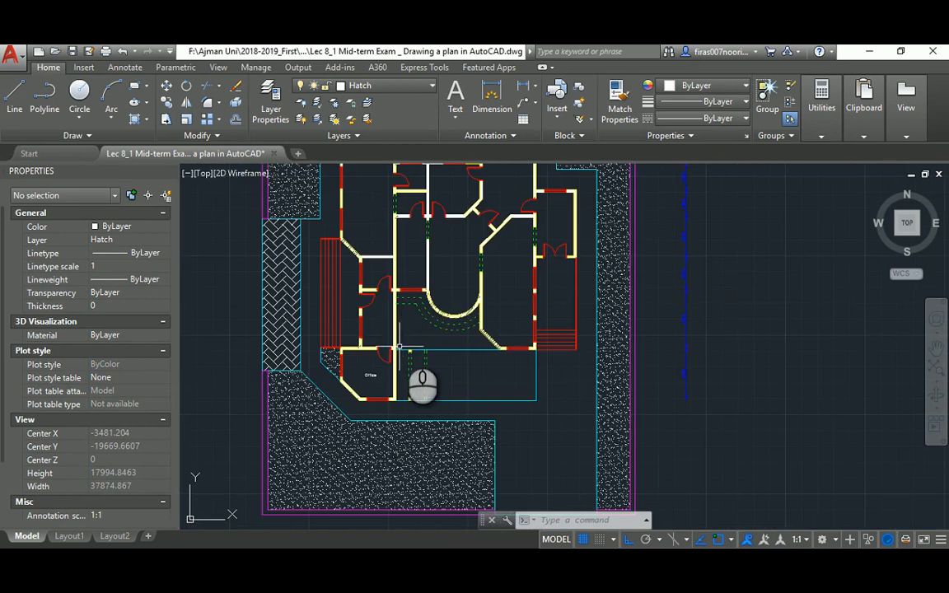
middle_click_drag(437, 262, 435, 302)
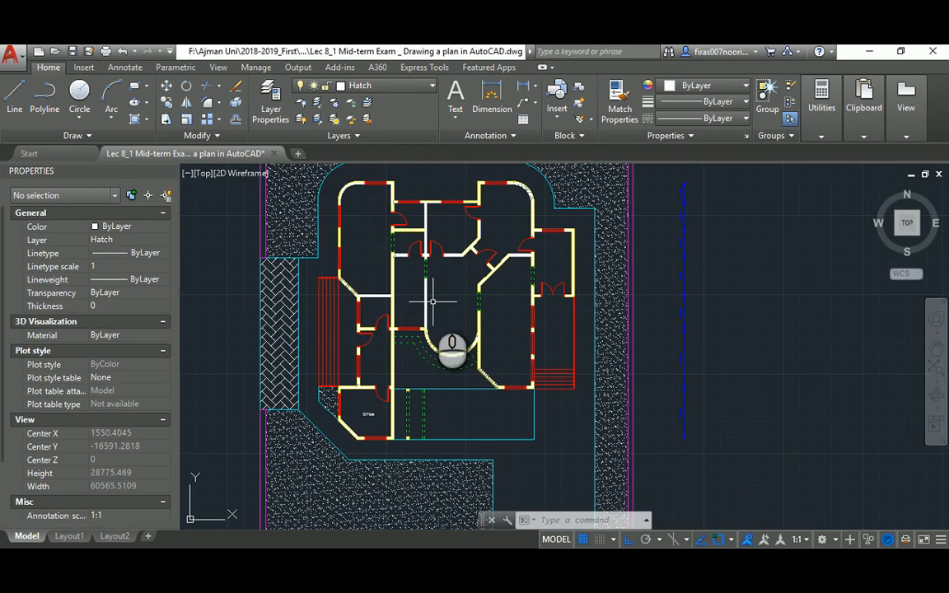
scroll(431, 301, "down", 2)
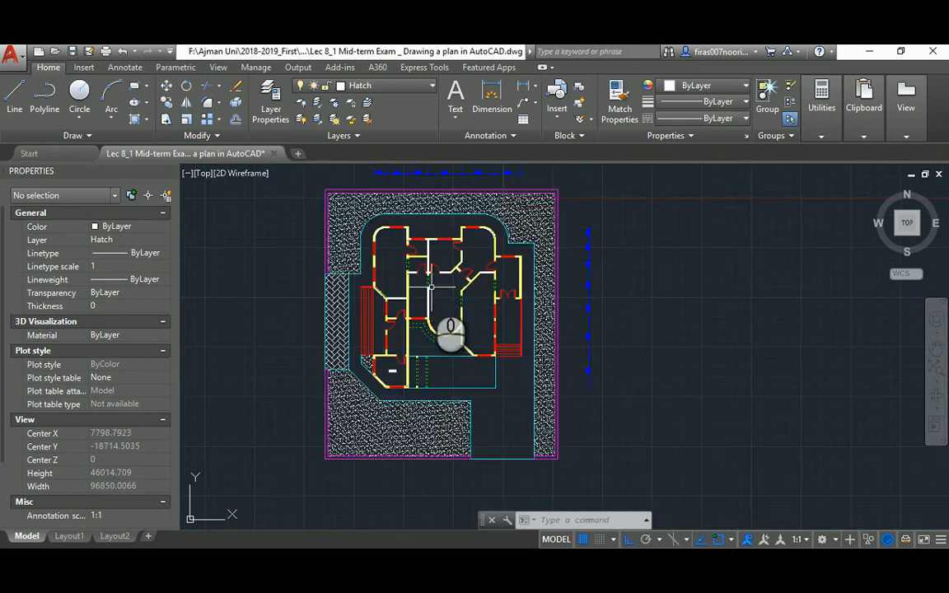
scroll(430, 286, "up", 2)
middle_click_drag(432, 277, 434, 295)
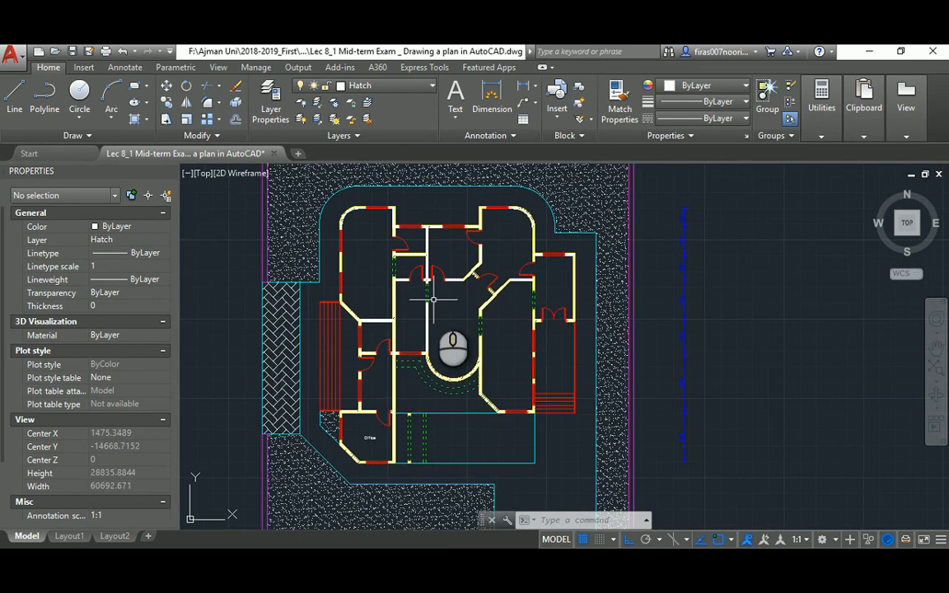
left_click(514, 563)
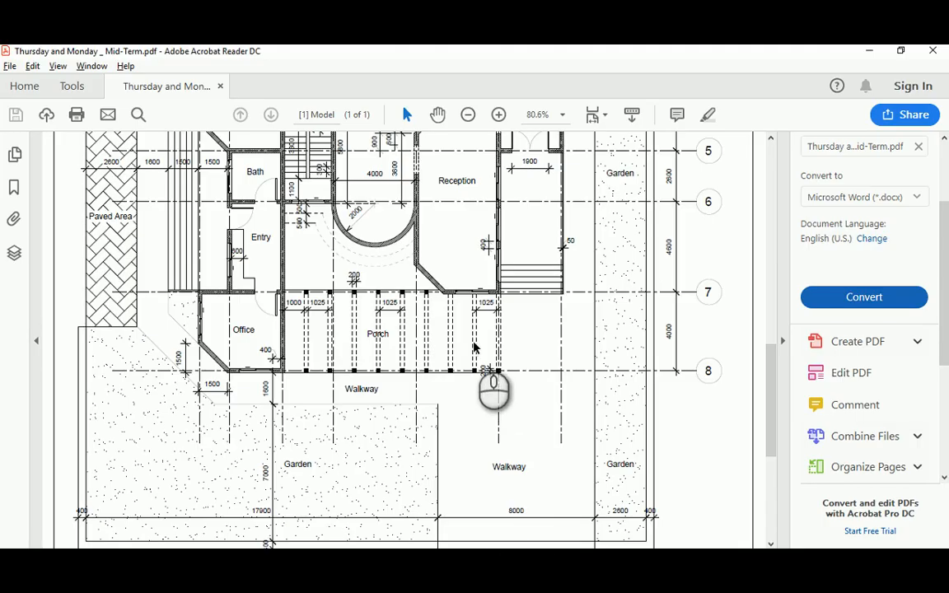